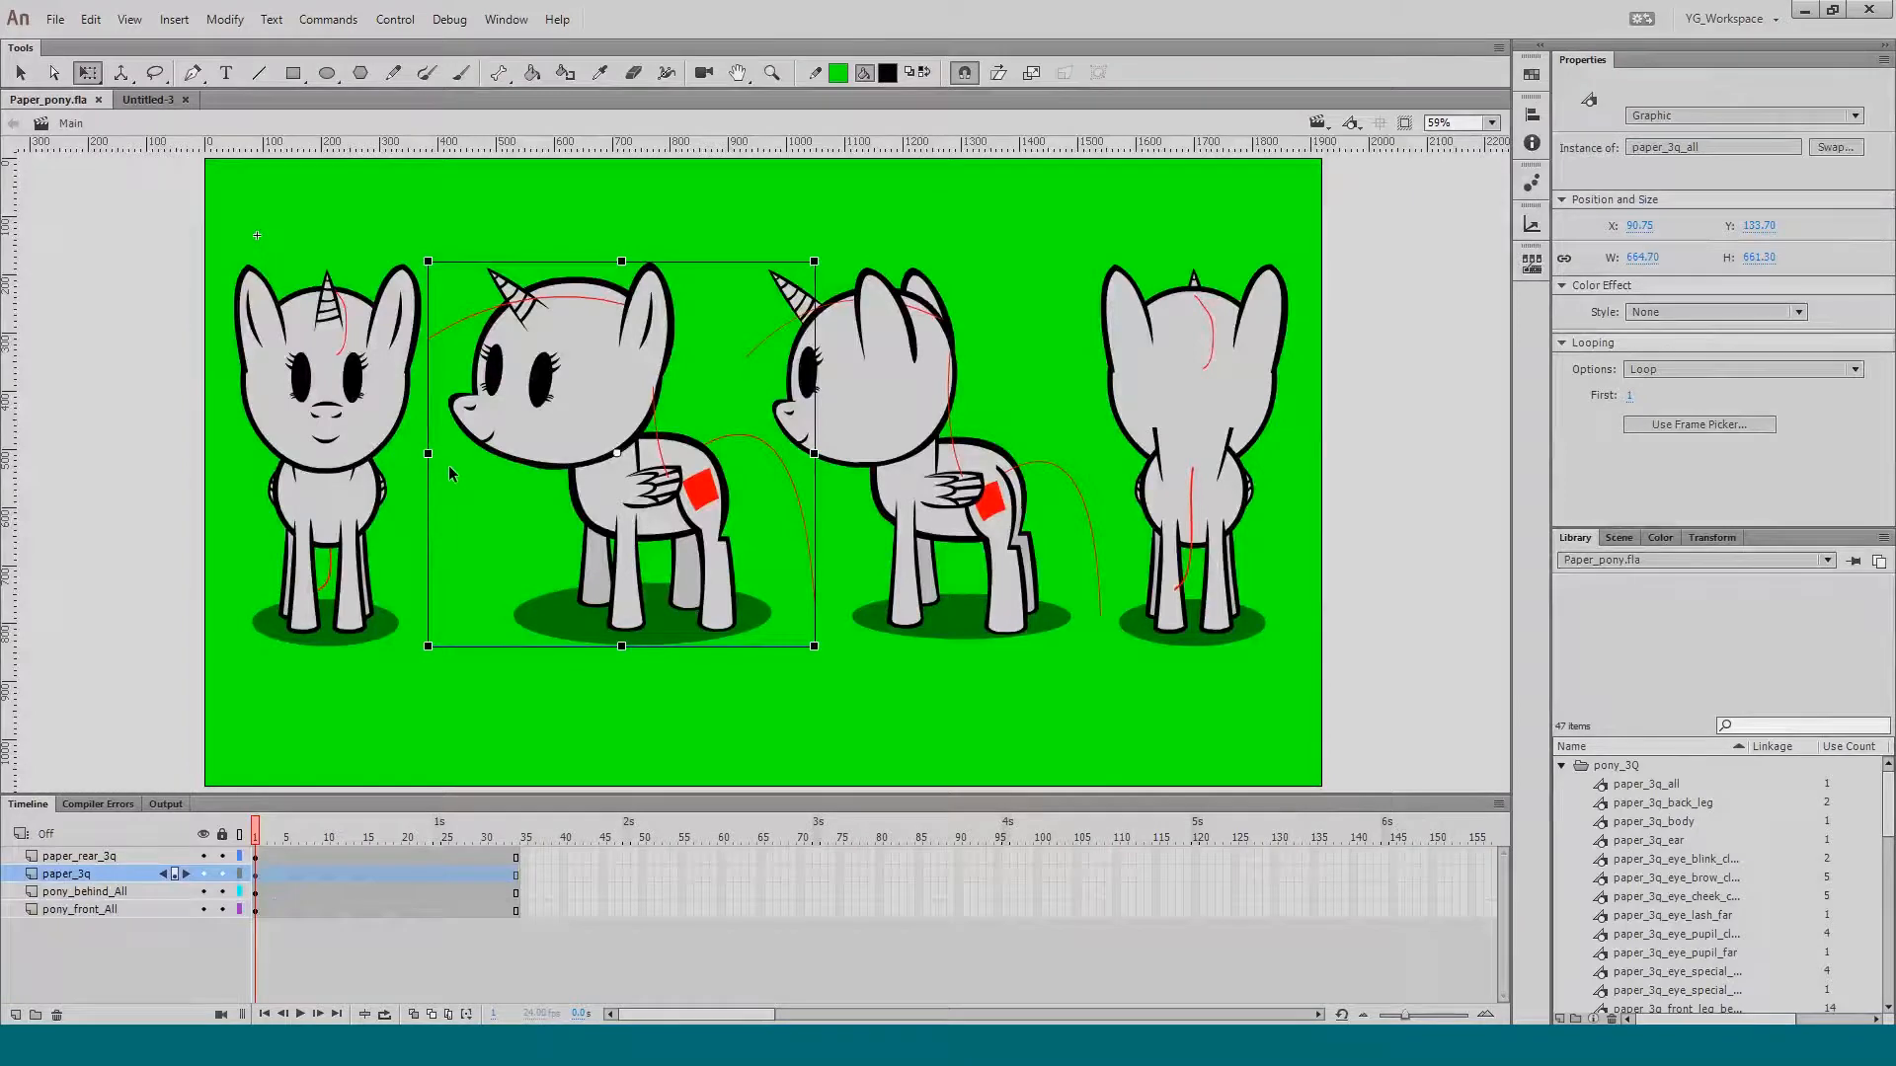
Step: Open the three-quarter-view pony symbol paper_3q_all for editing in place
key("z")
left_click(677, 625)
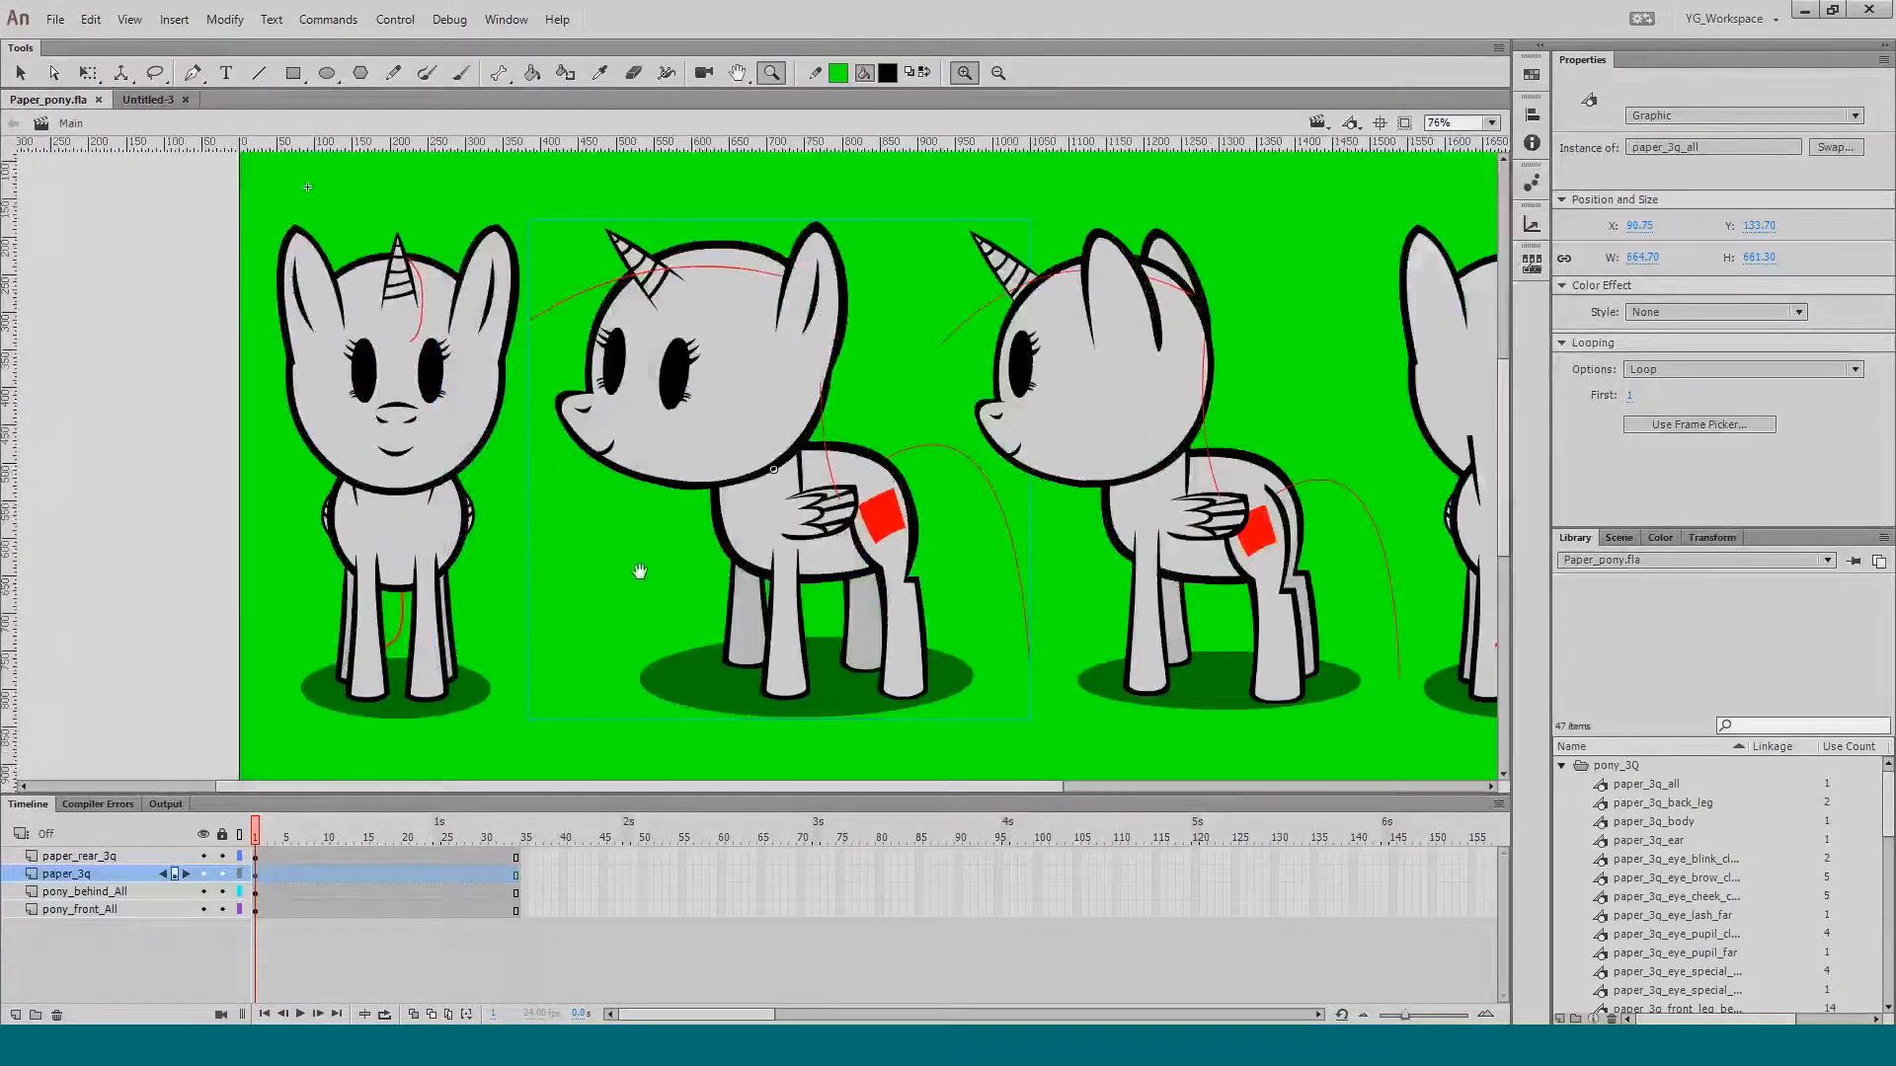
left_click_drag(640, 570, 587, 570)
key("q")
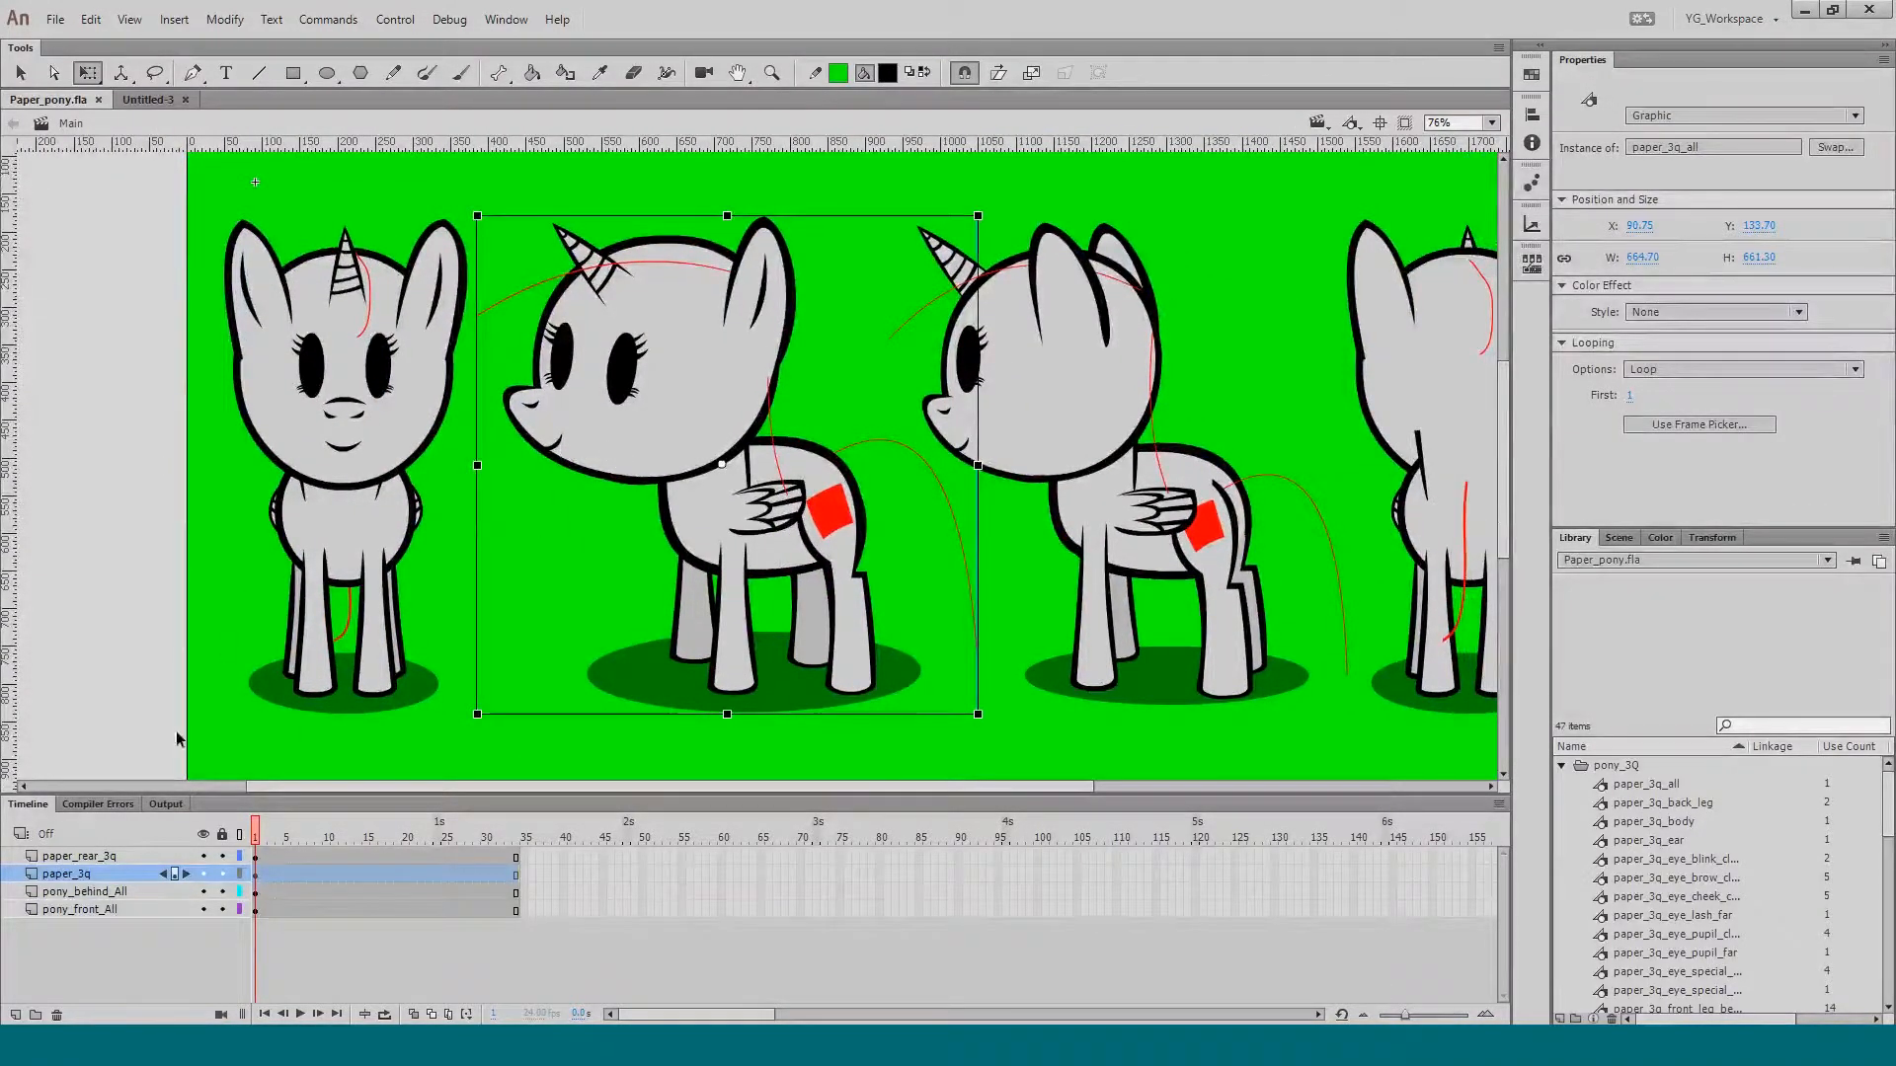
left_click(204, 874, "alt")
double_click(584, 446)
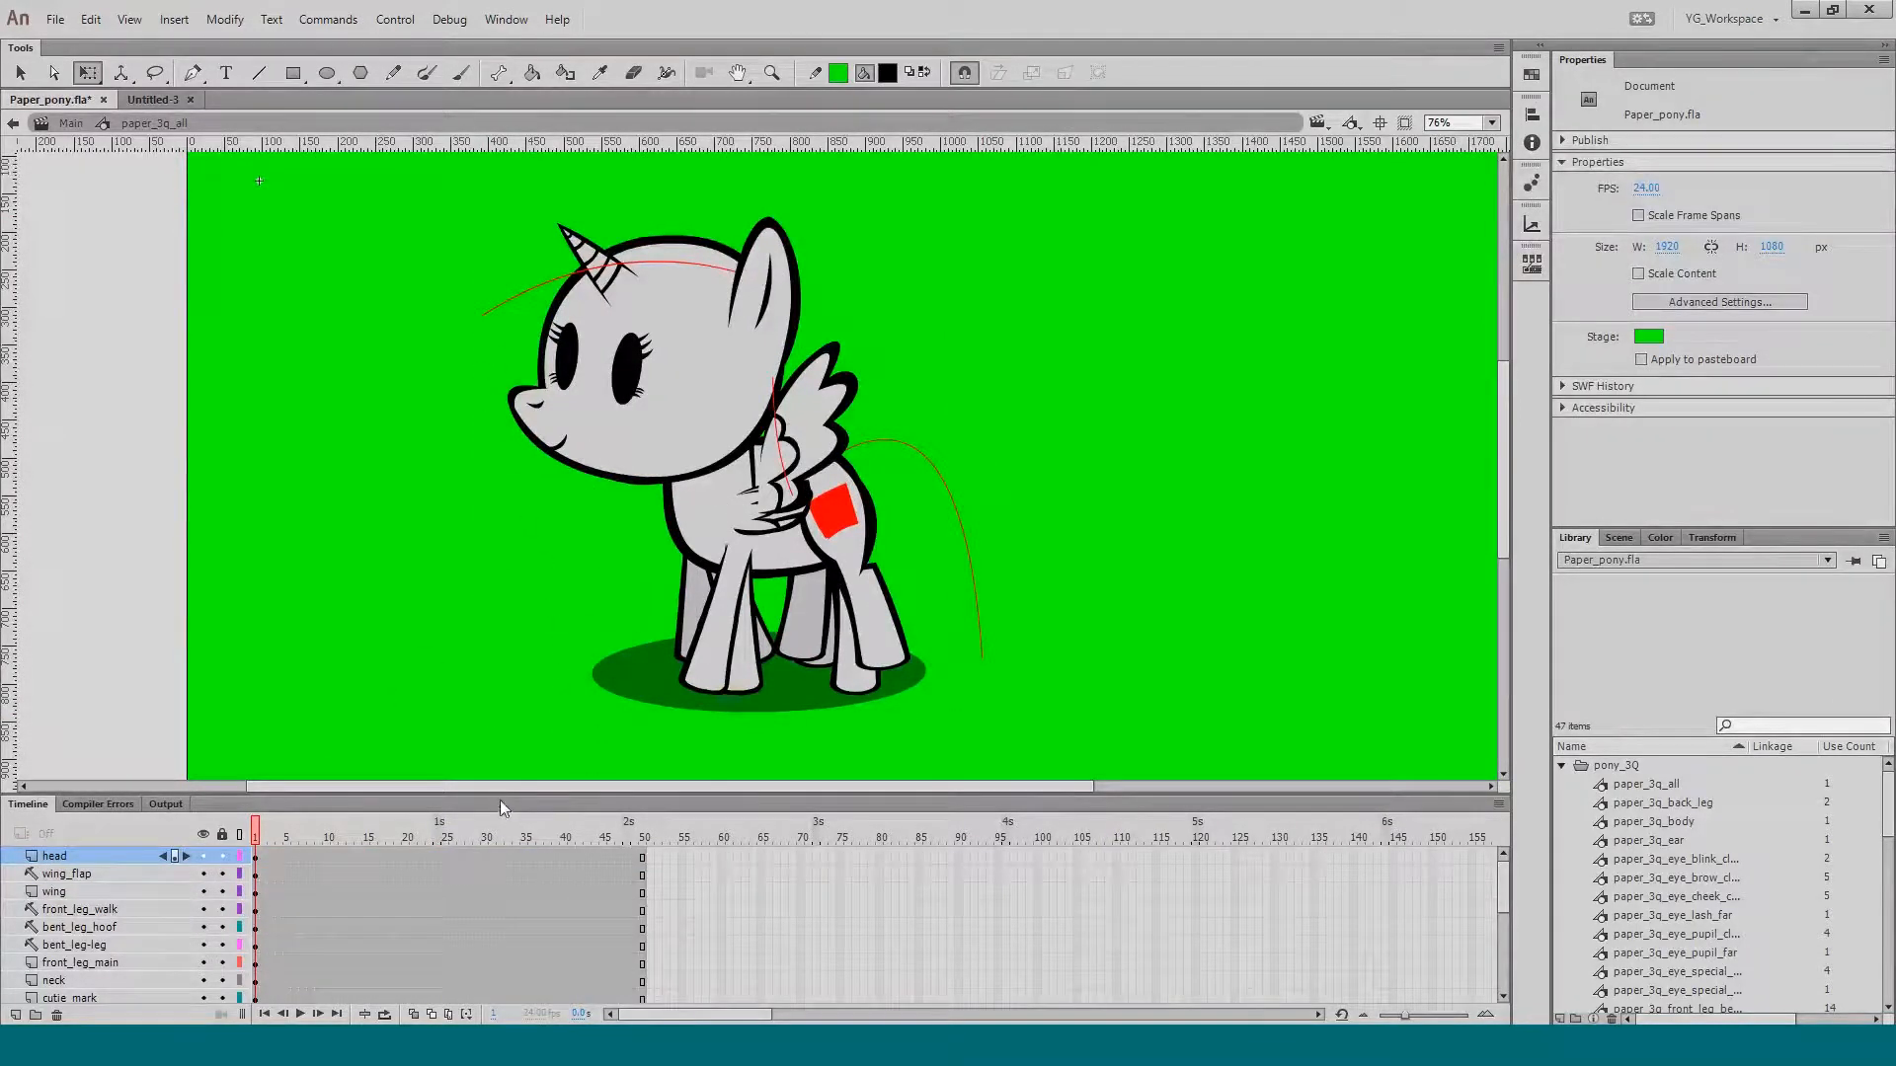
Step: Hide the wing_flap, front_leg_walk, bent_leg_hoof and bent_leg-leg layers belonging to the near wing and front leg
left_click_drag(500, 799, 499, 553)
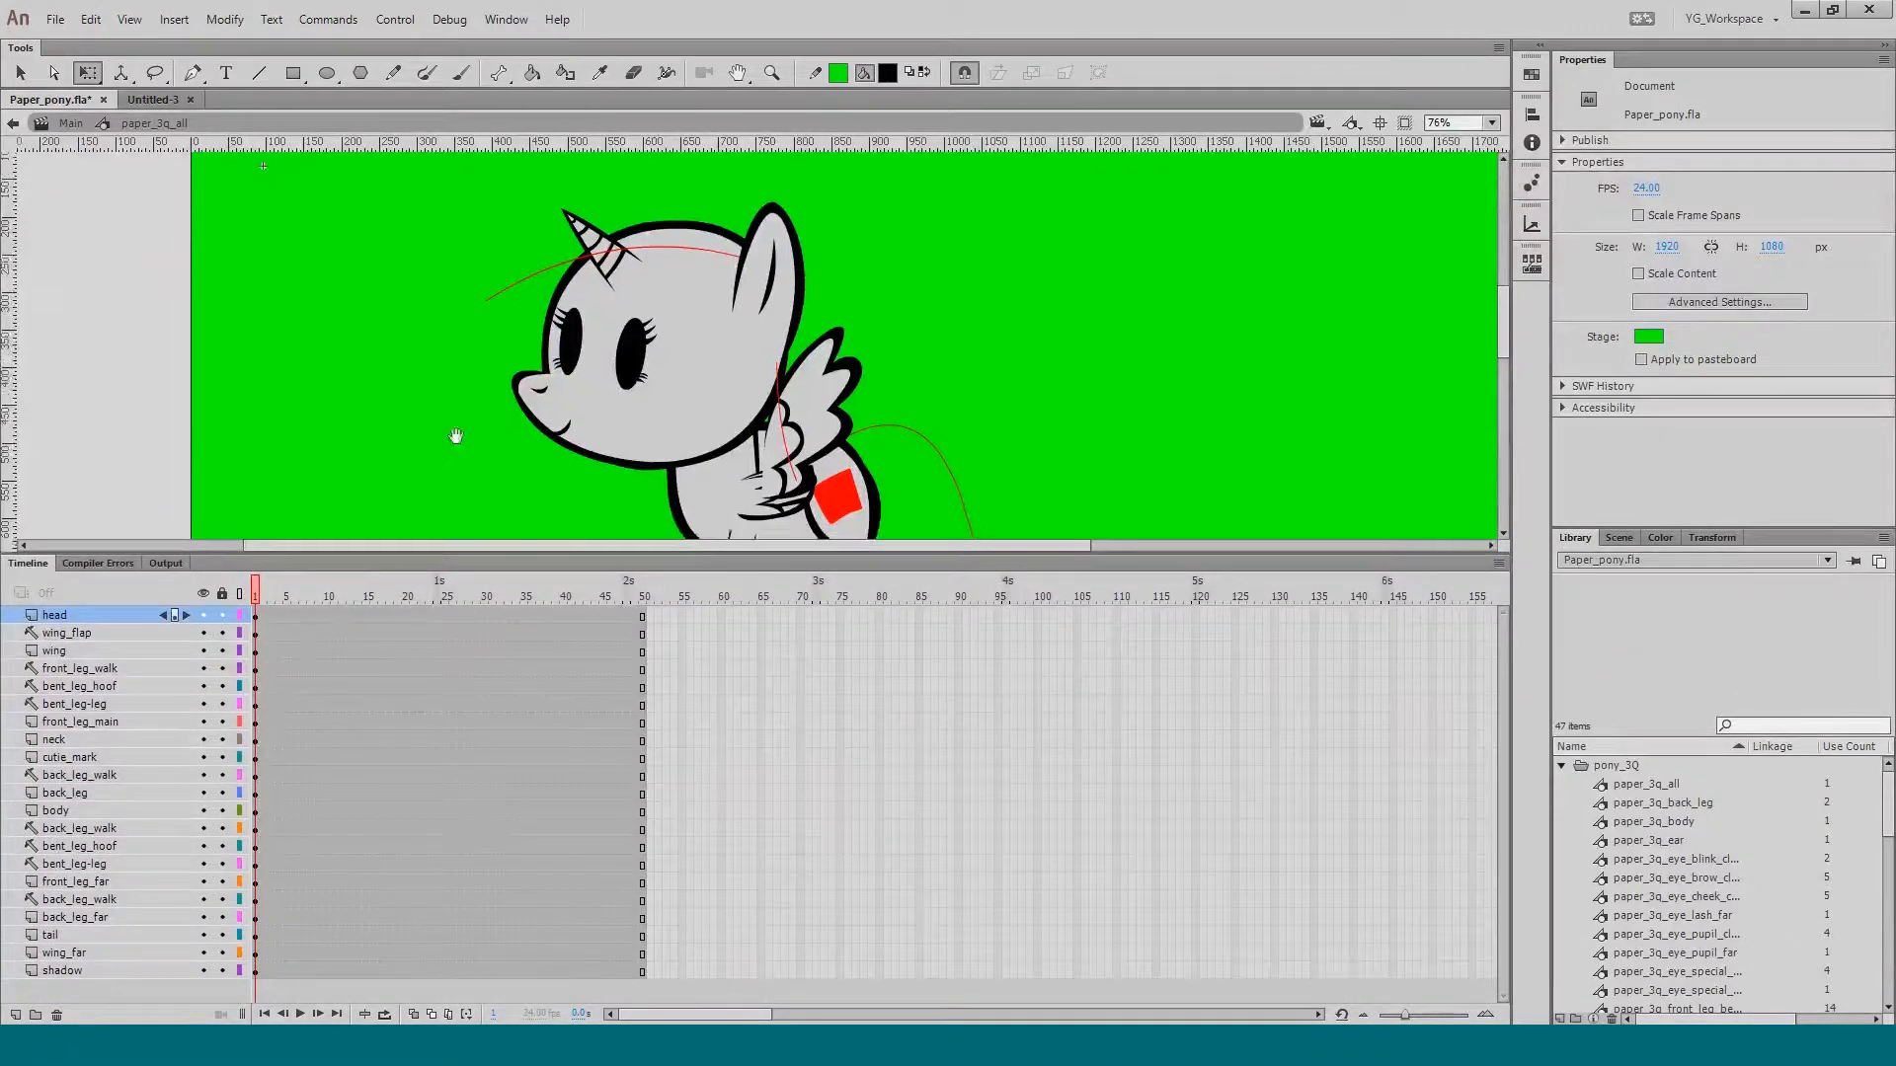
left_click_drag(455, 435, 487, 366)
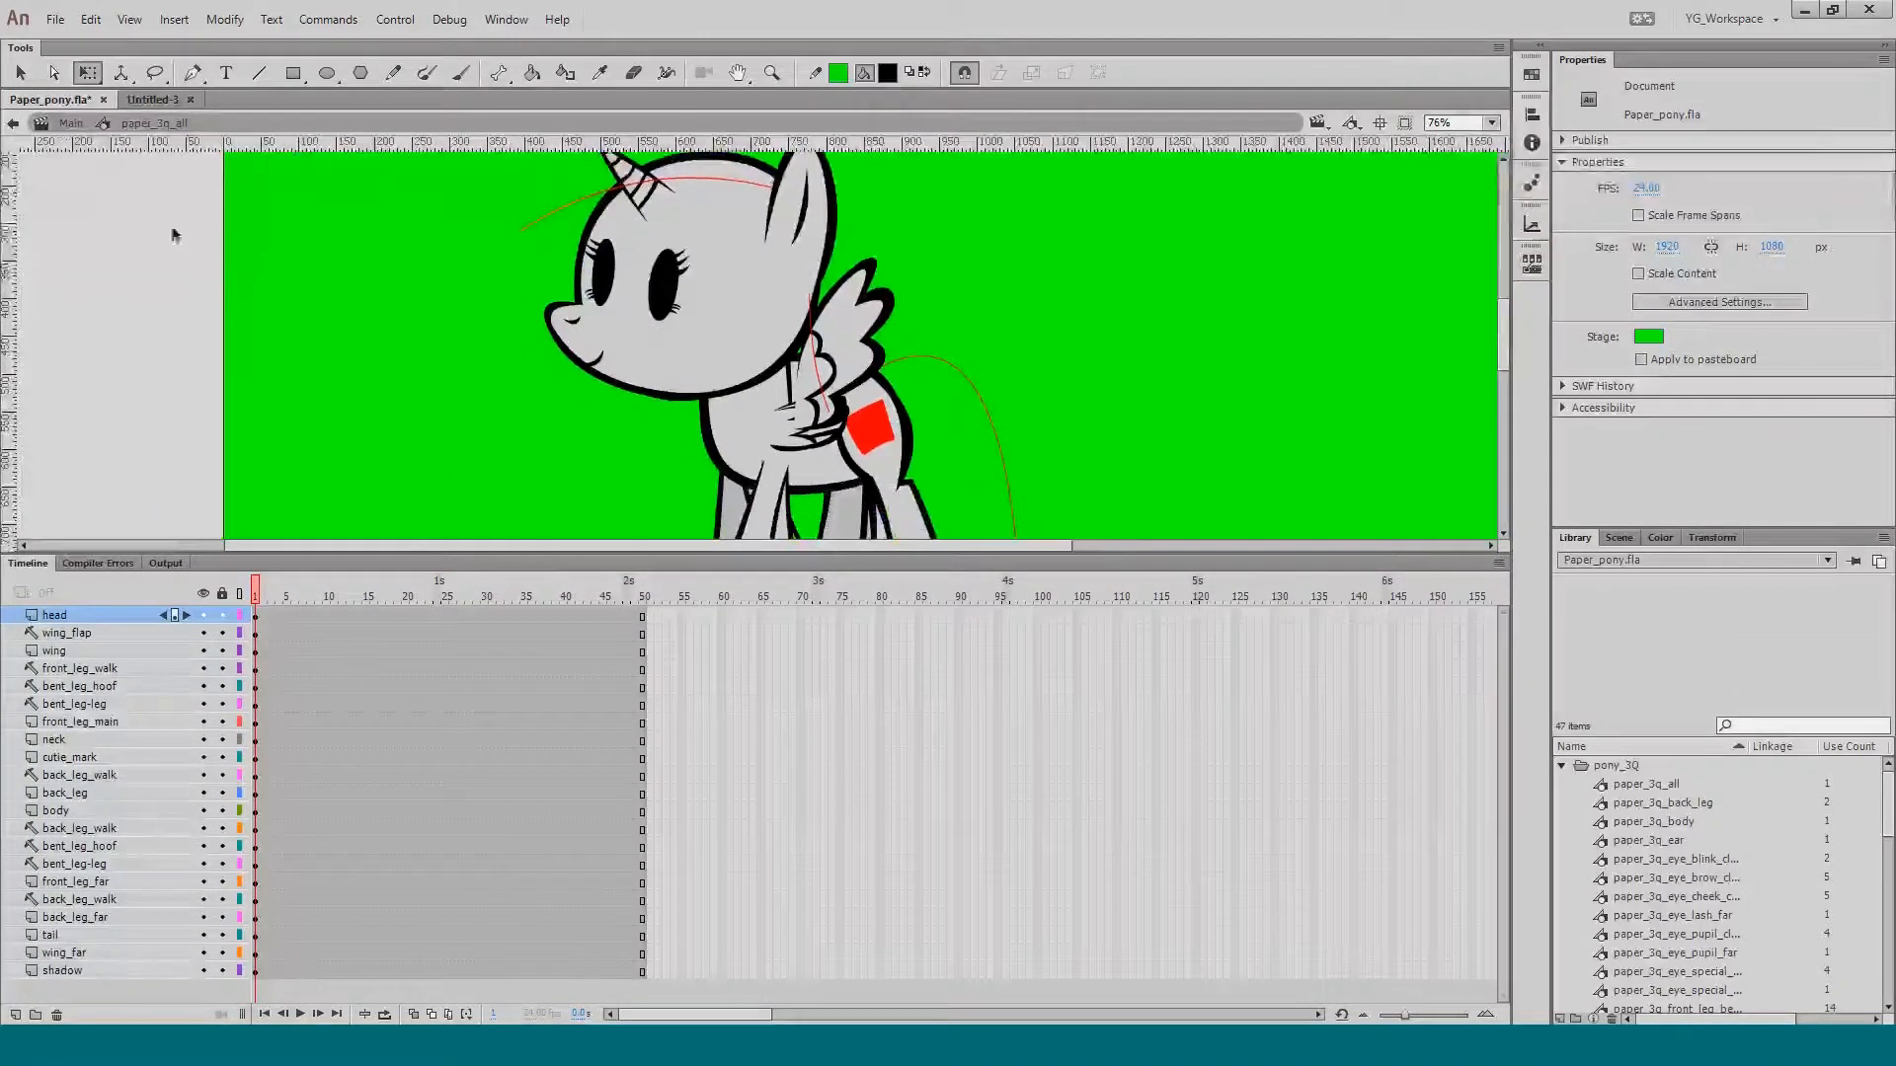
left_click(79, 633)
left_click(203, 633)
left_click(84, 668)
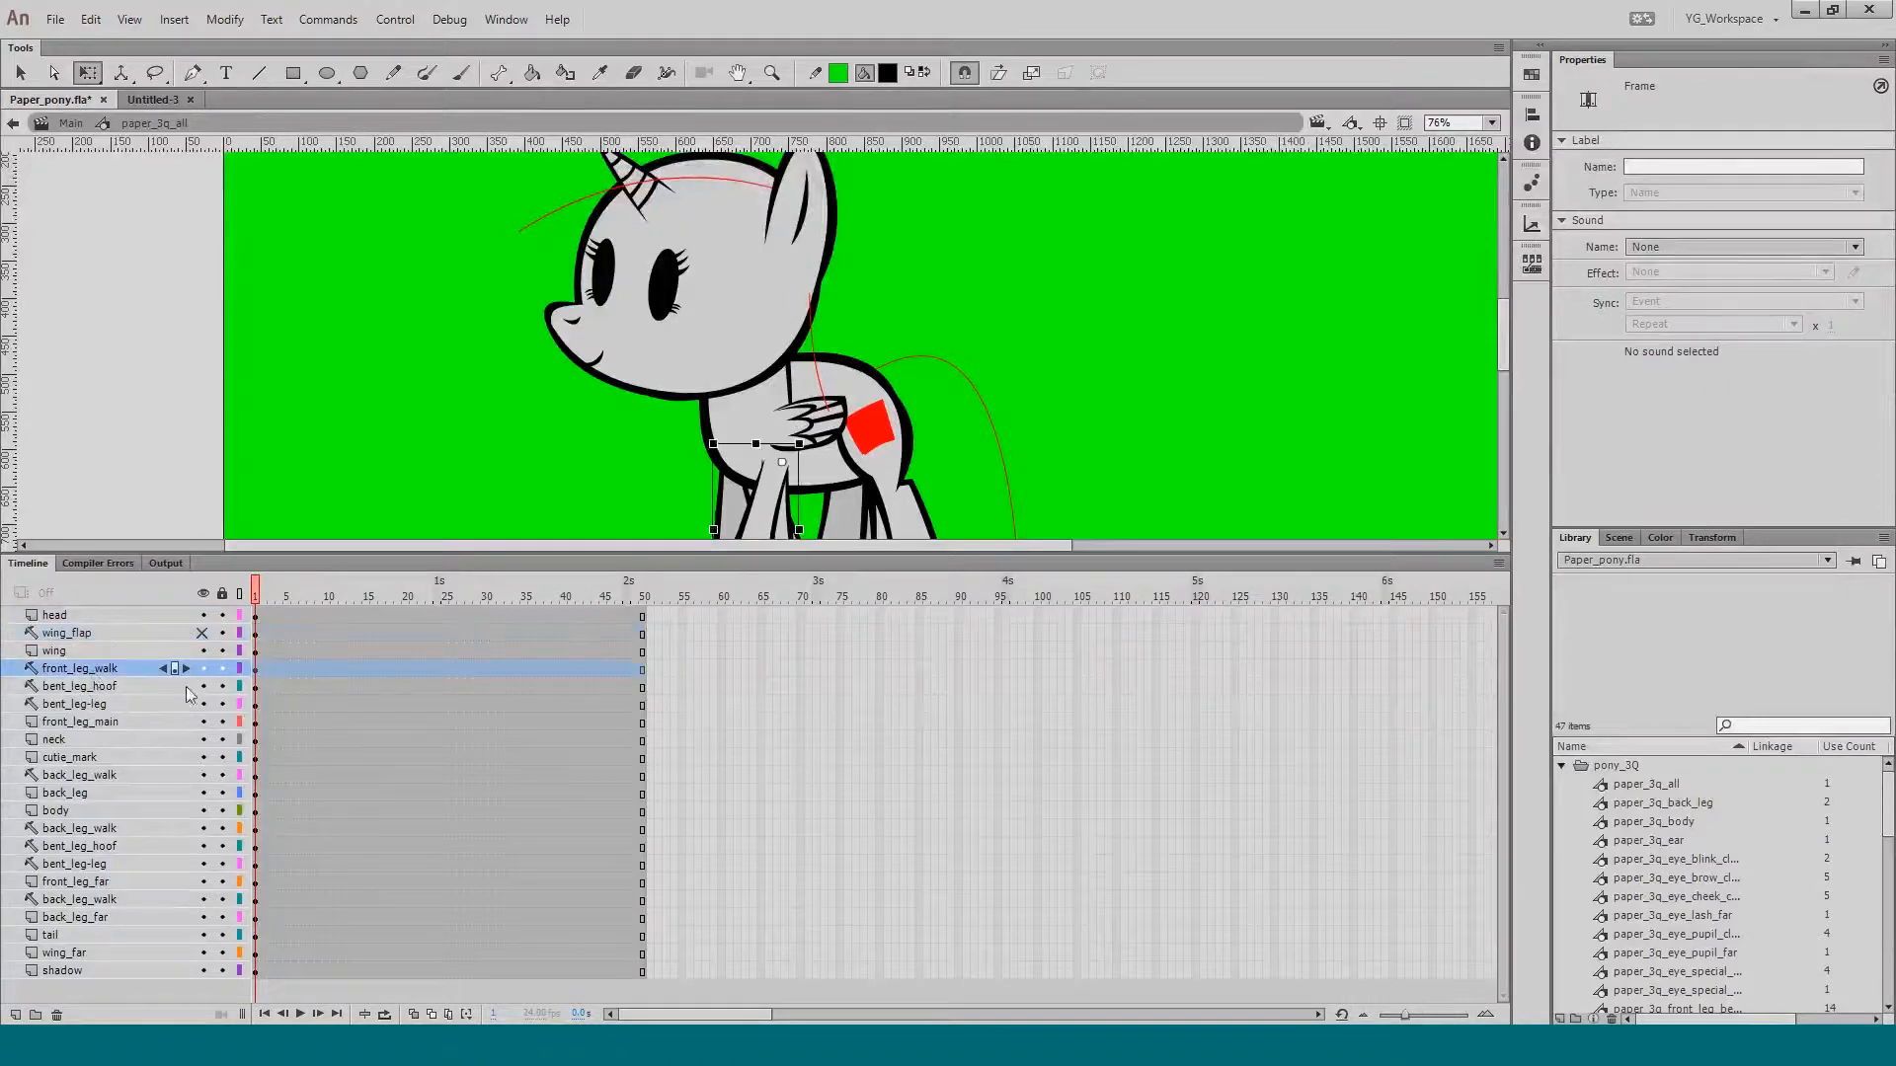
left_click_drag(203, 668, 203, 704)
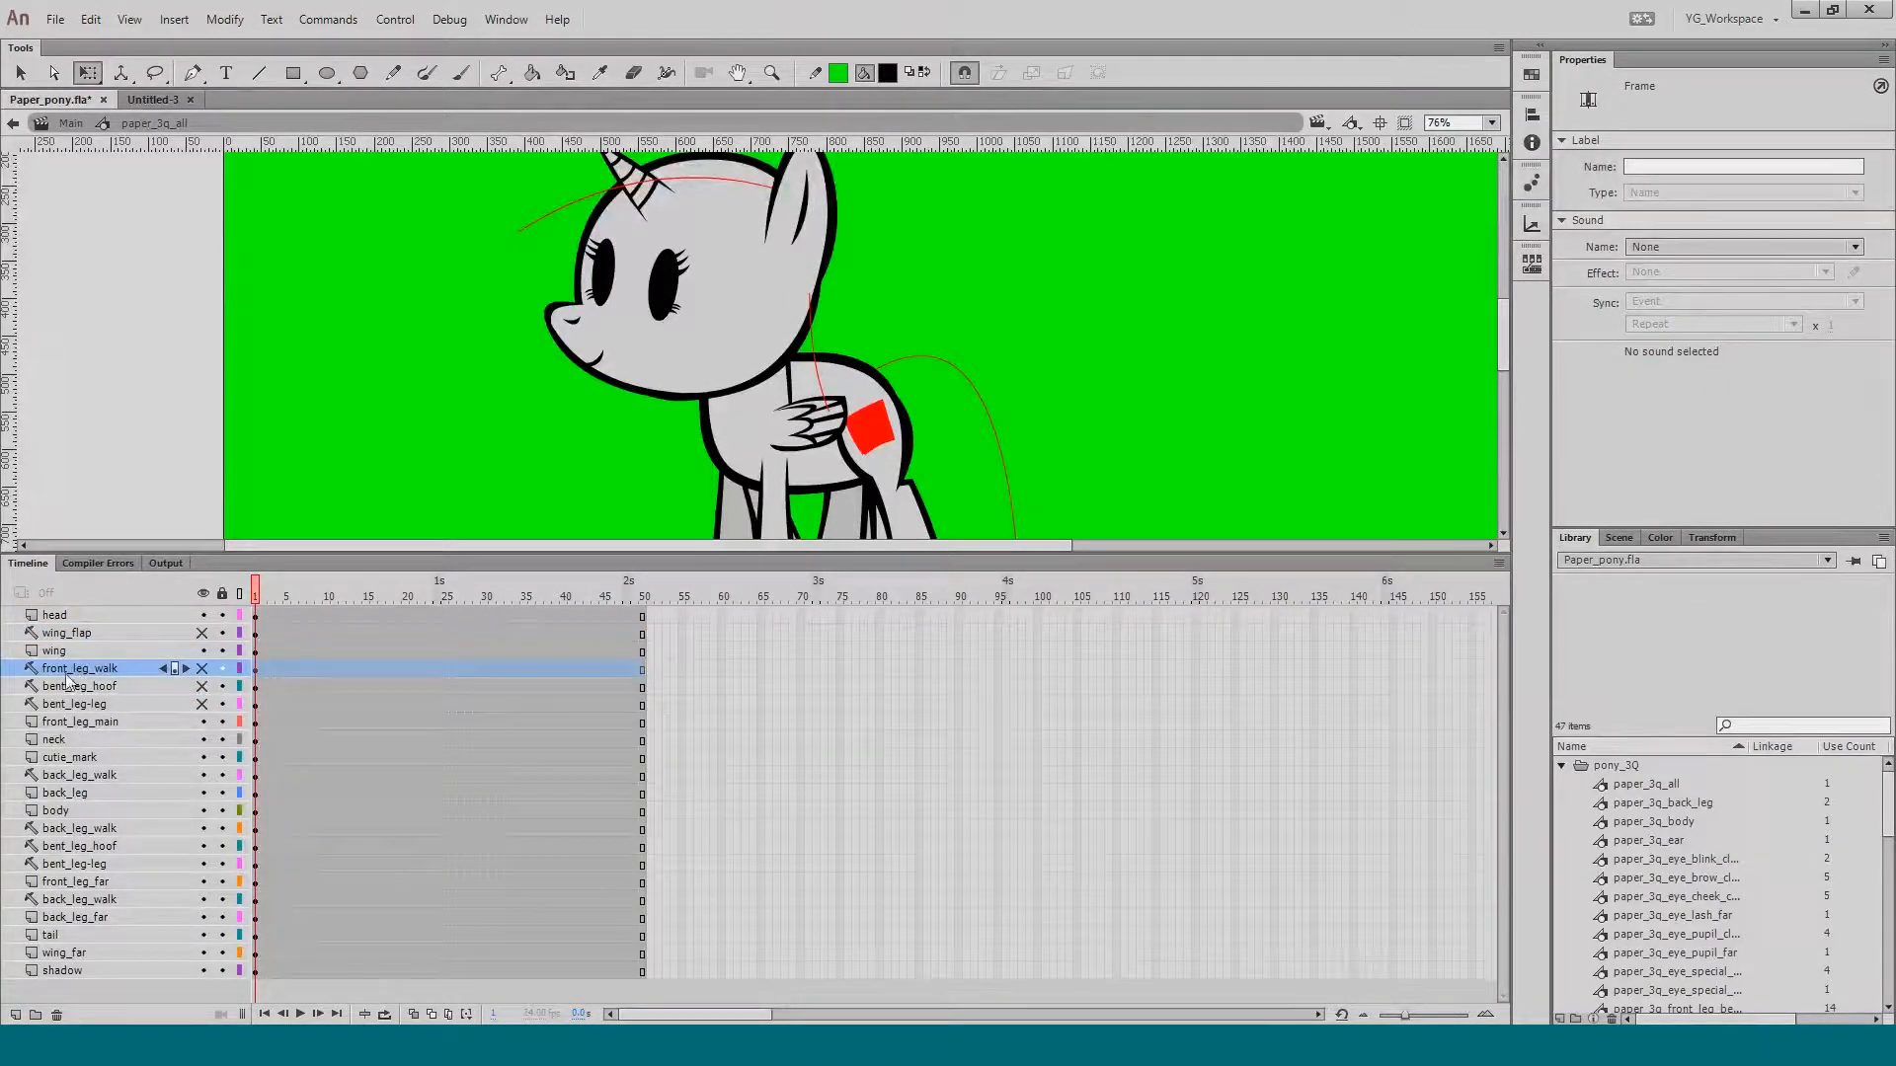
Step: Check the Guide setting of the wing_flap layer without changing it
left_click(49, 635)
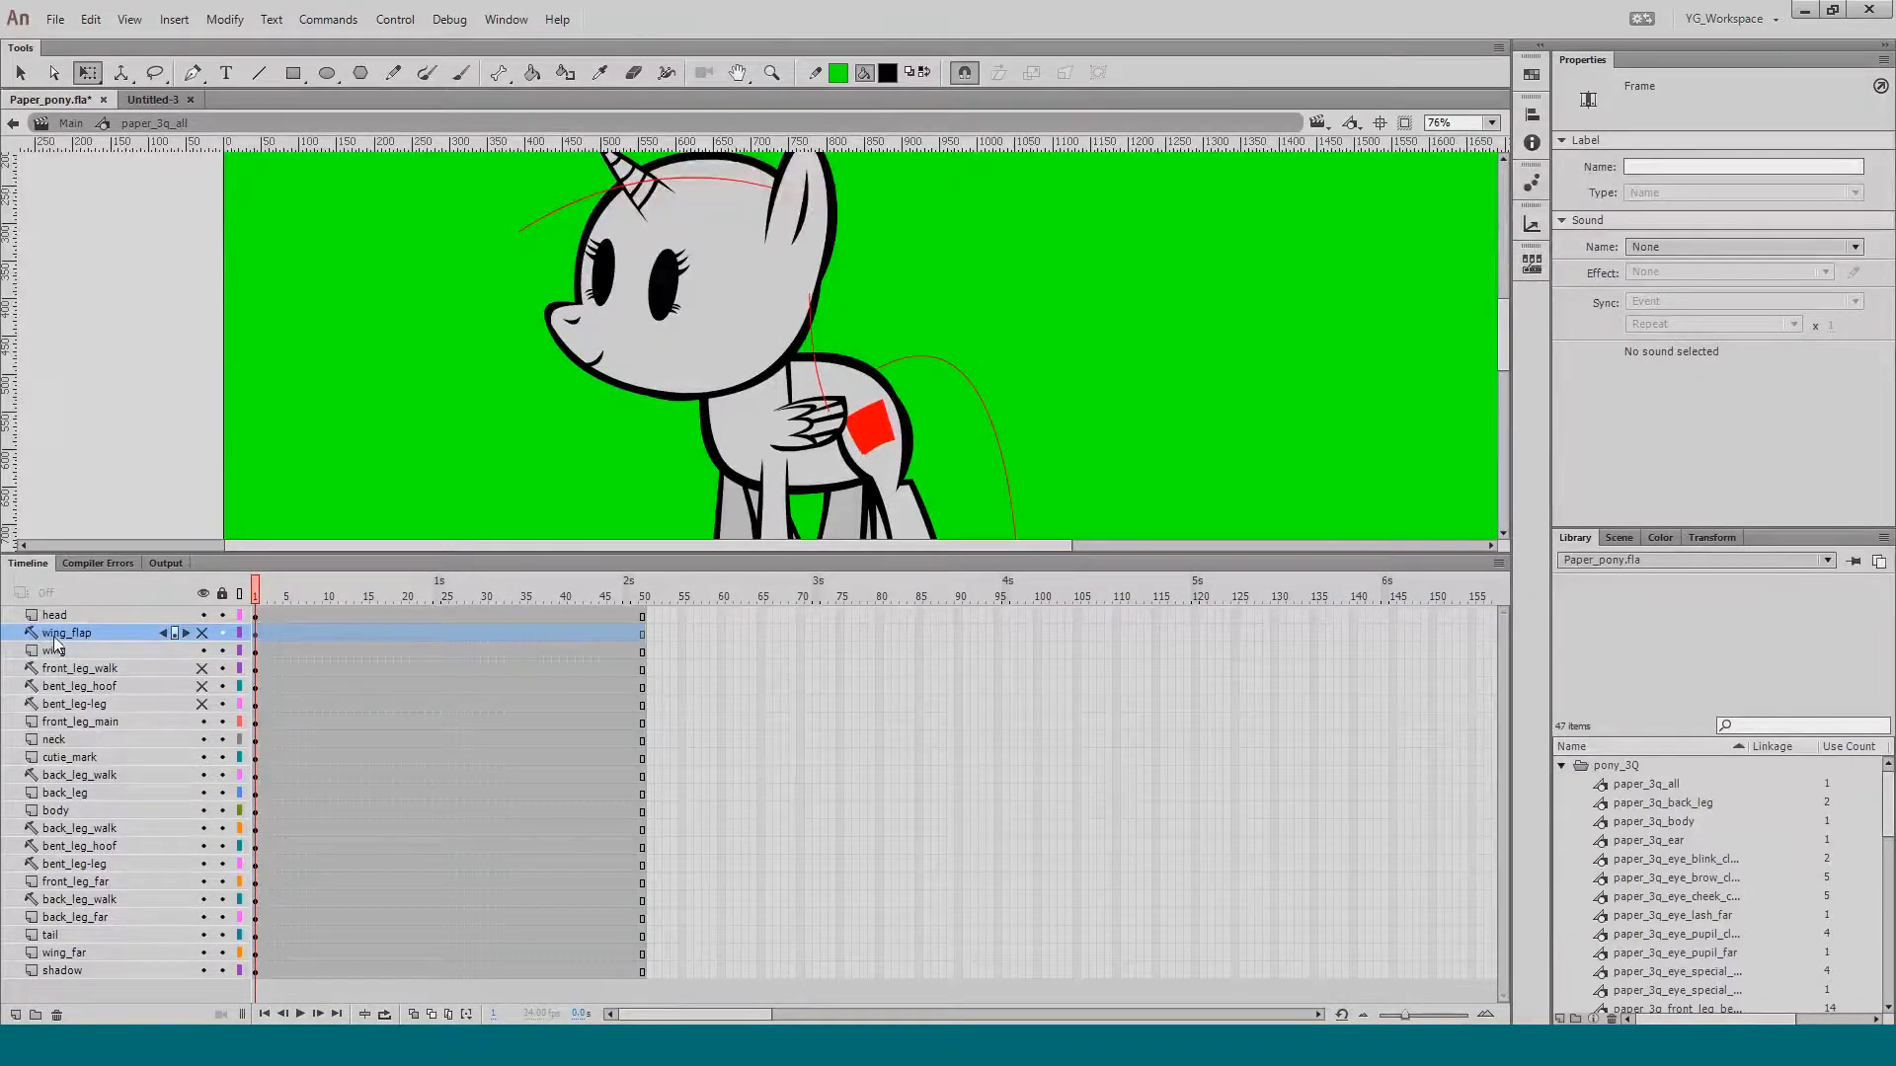
right_click(114, 632)
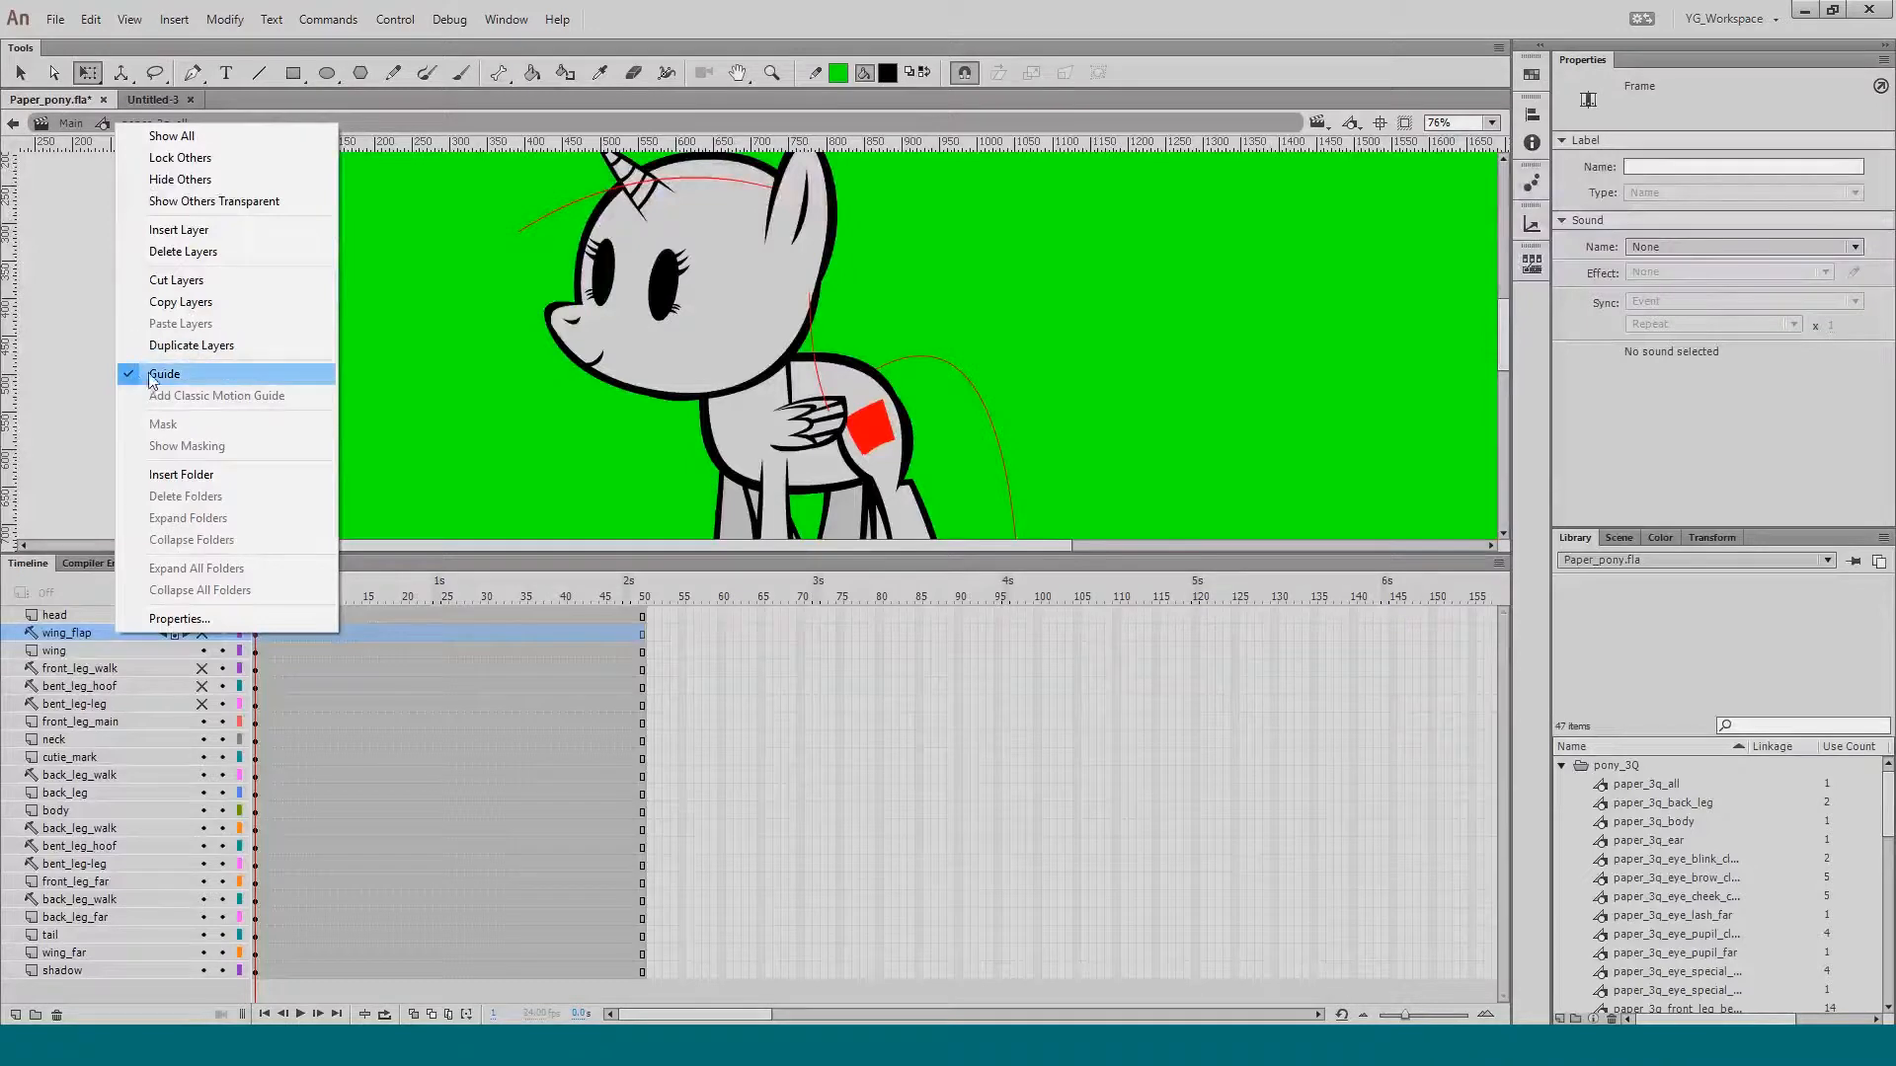
left_click(81, 451)
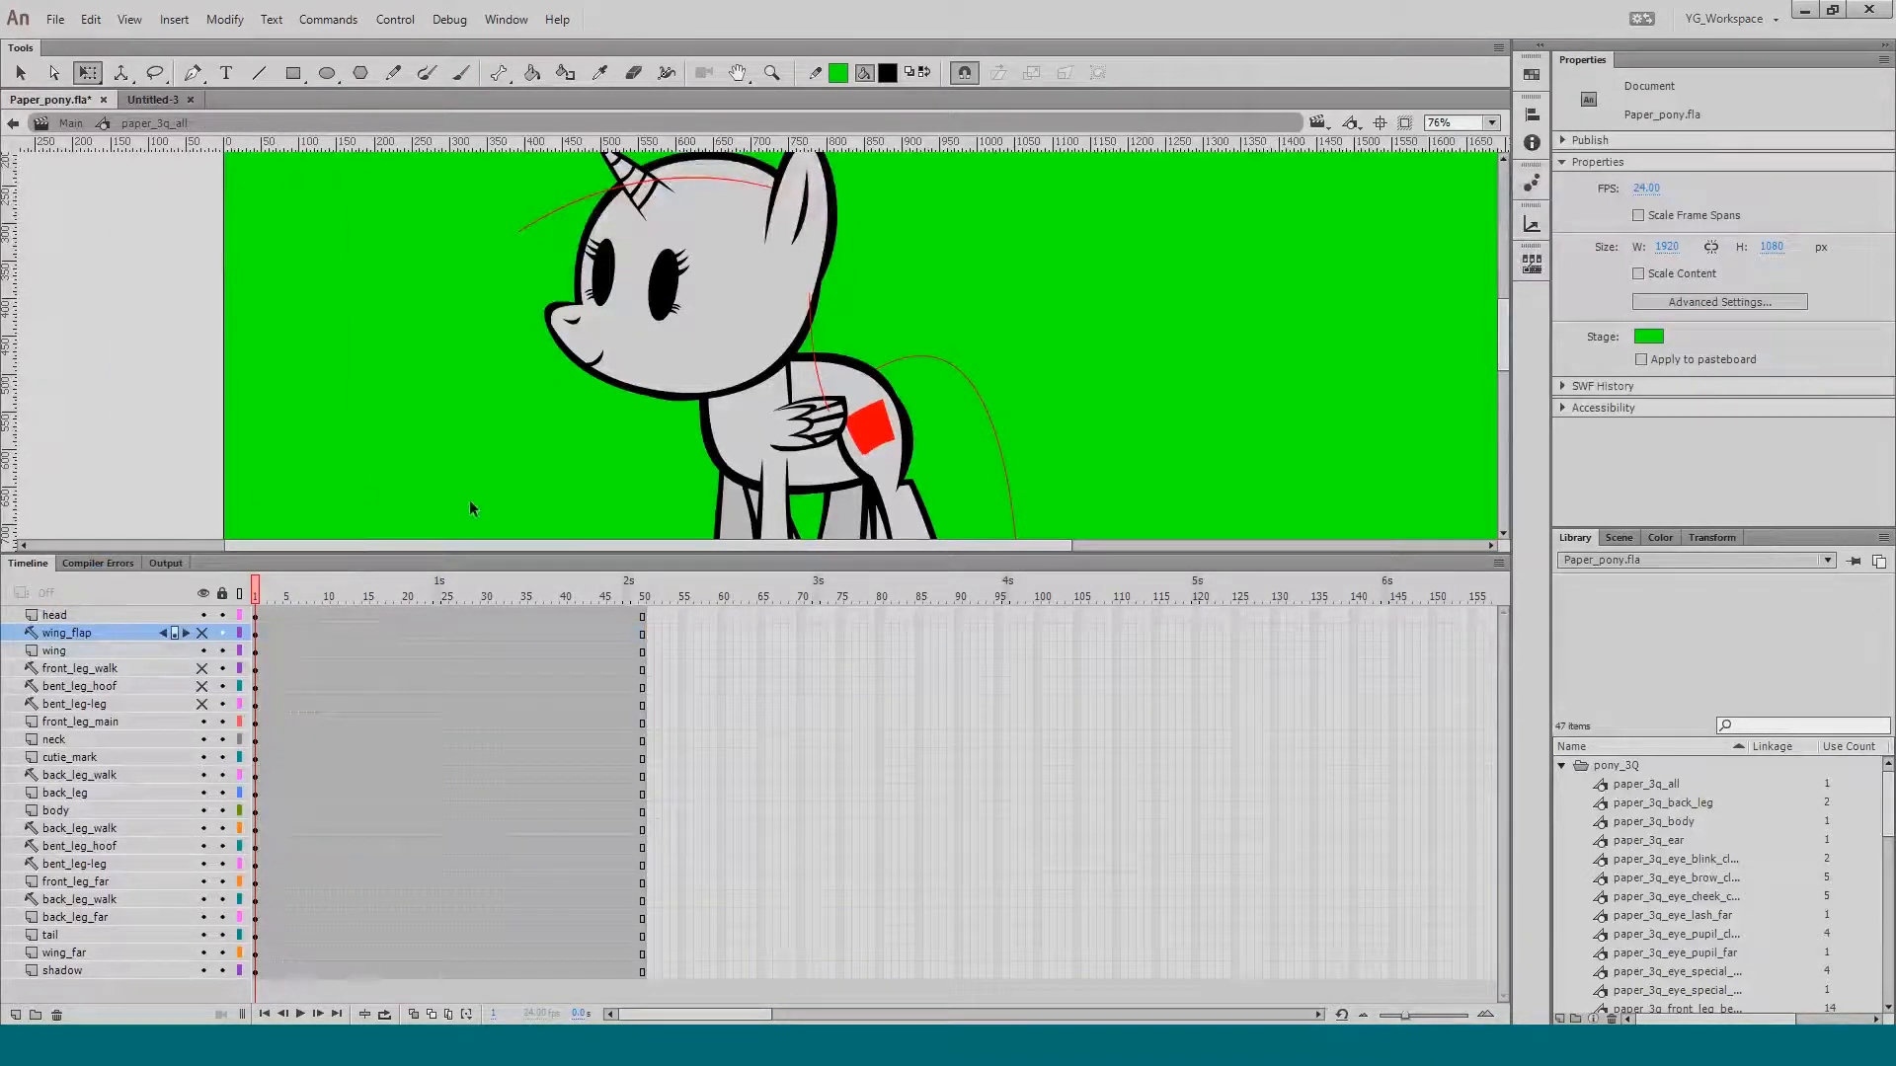
Step: Hide both back_leg_walk layers, the lower walking-leg layer between them, and the second bent_leg_hoof and bent_leg-leg layers
left_click(79, 775)
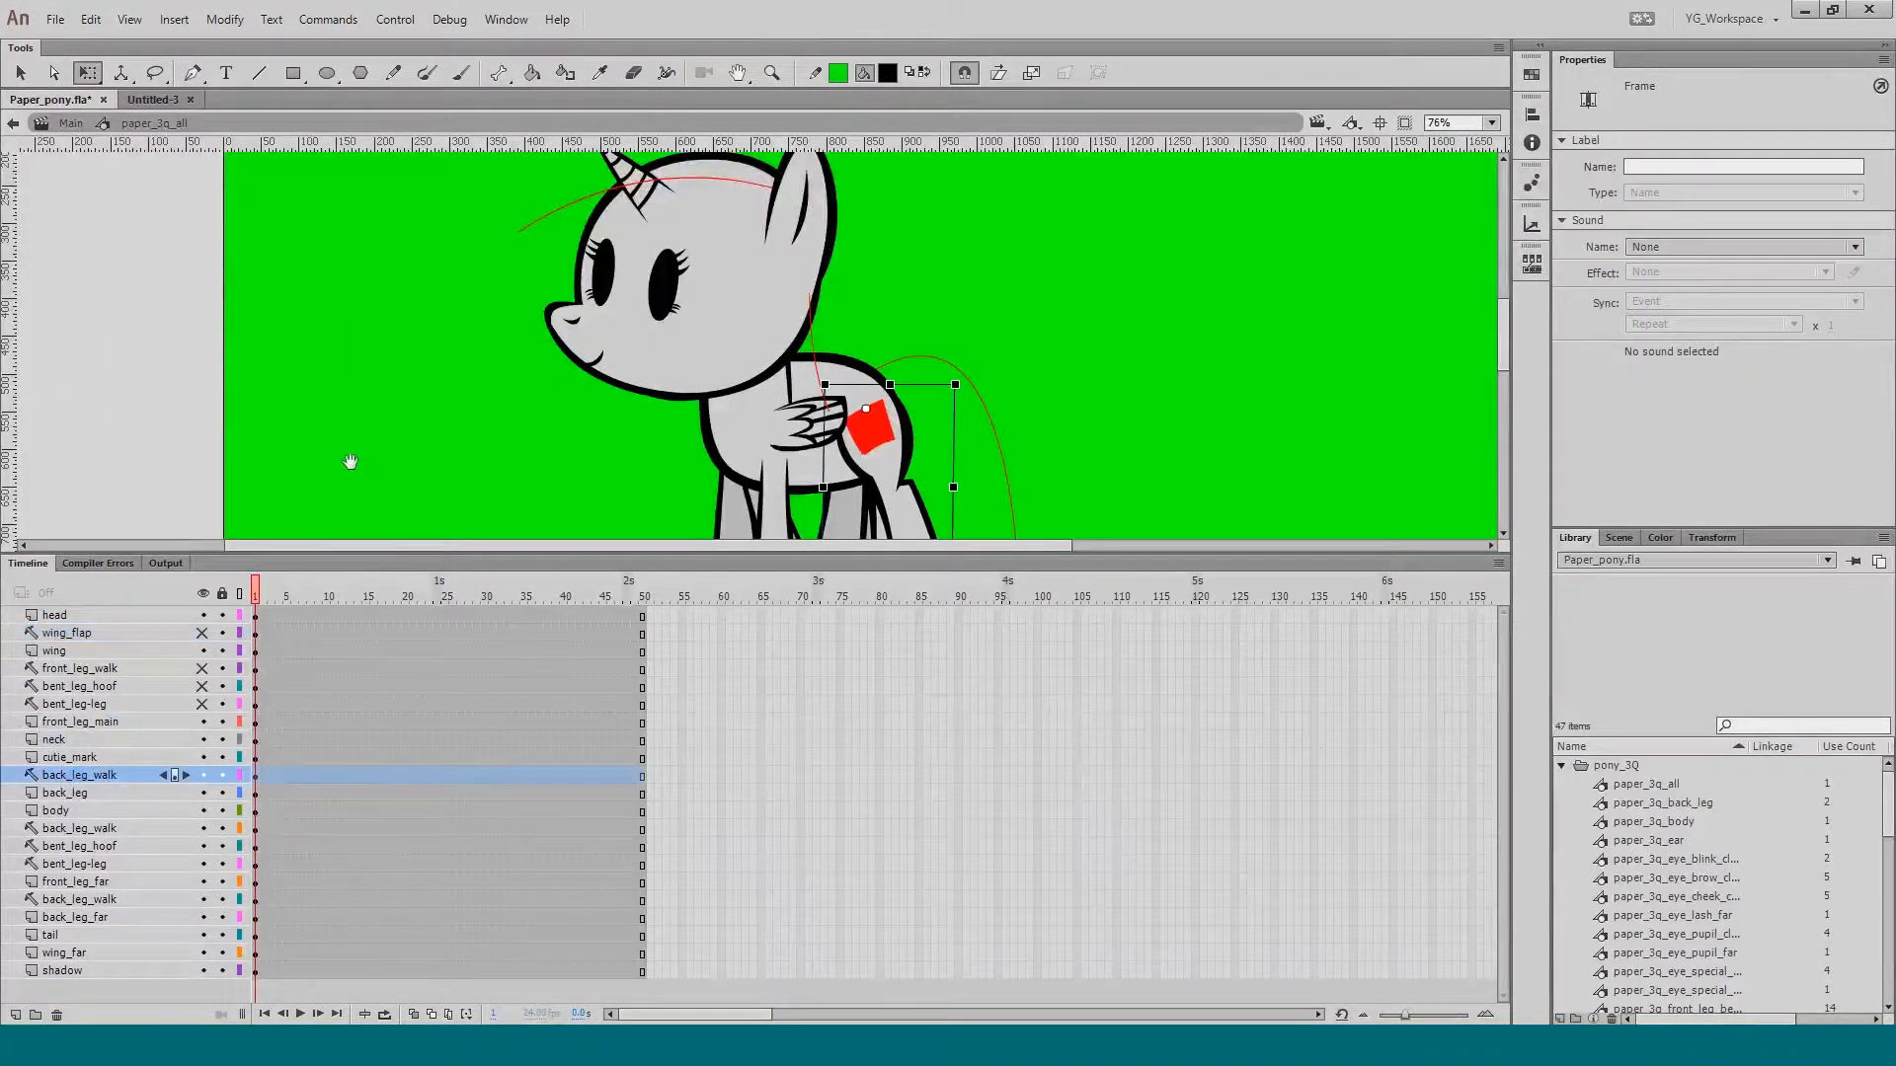
left_click_drag(350, 461, 312, 342)
left_click(203, 777)
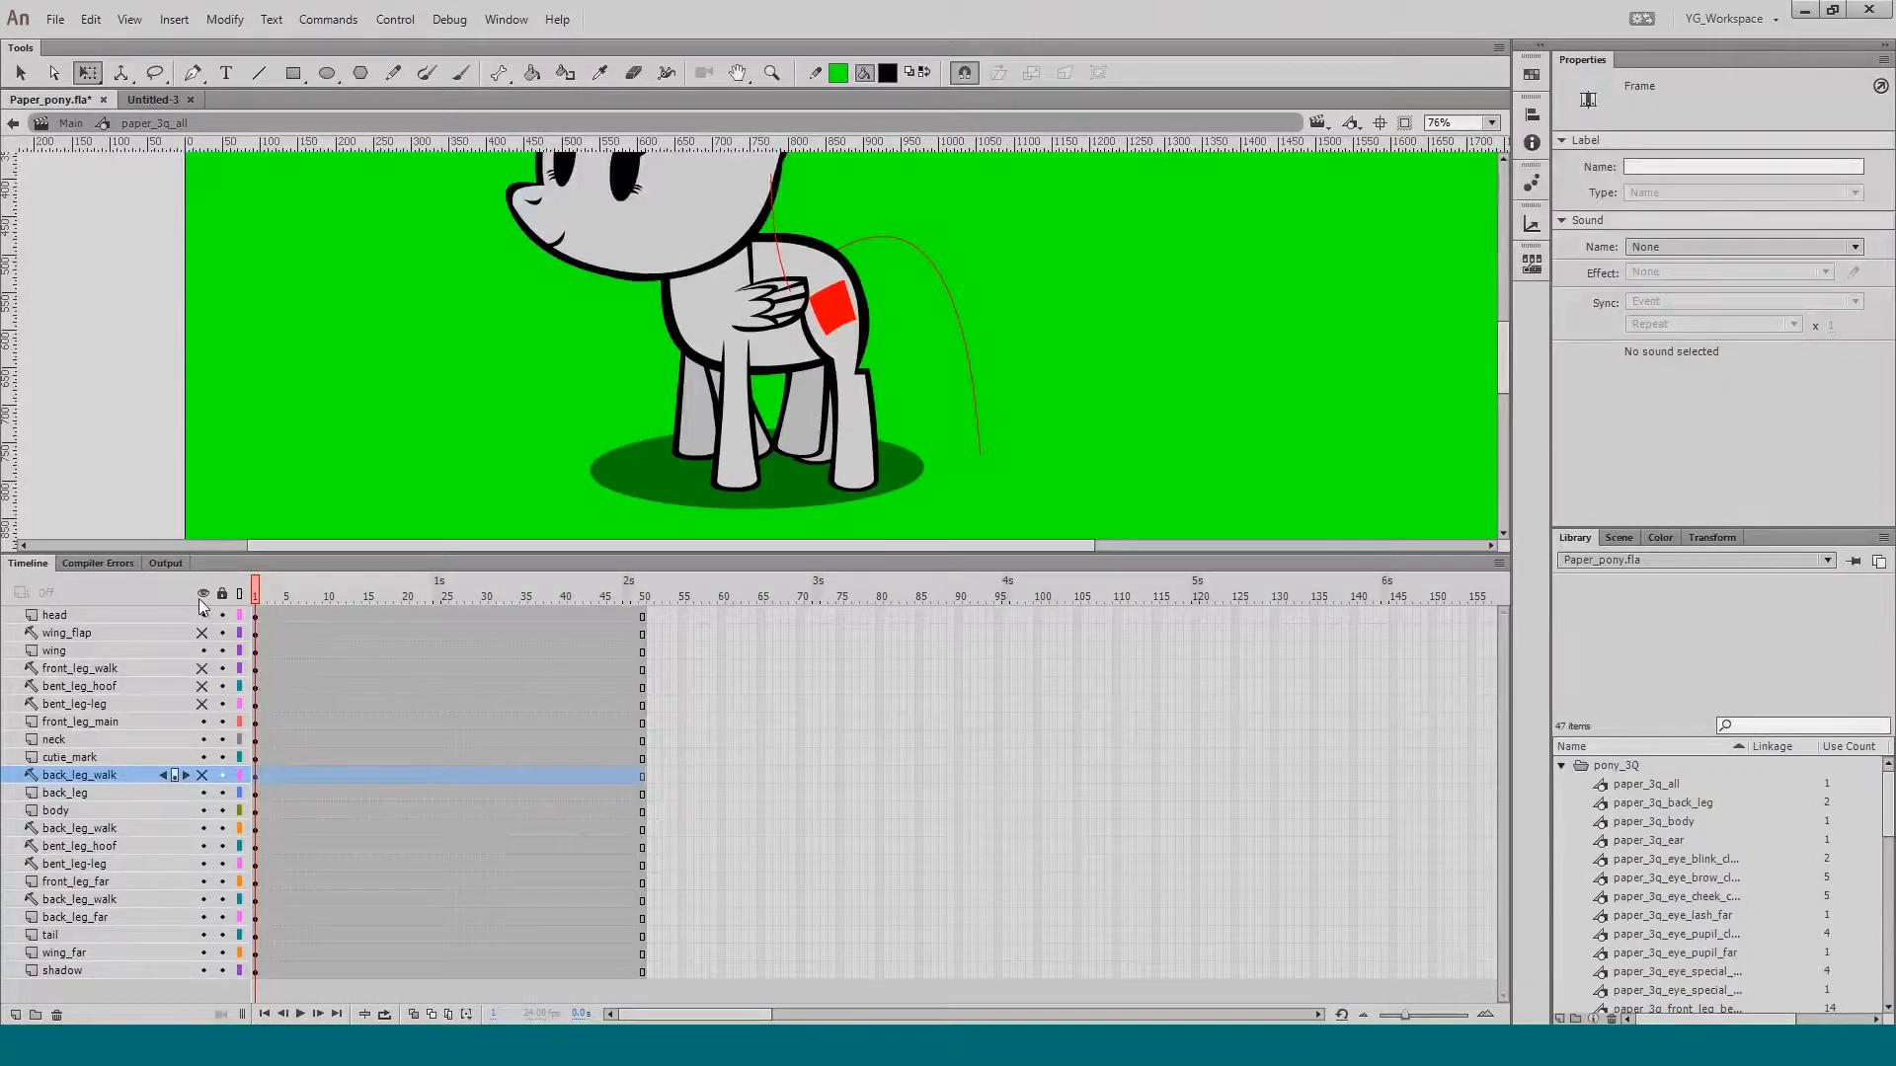
left_click(77, 830)
left_click_drag(203, 828, 202, 864)
left_click(169, 899)
left_click(203, 899)
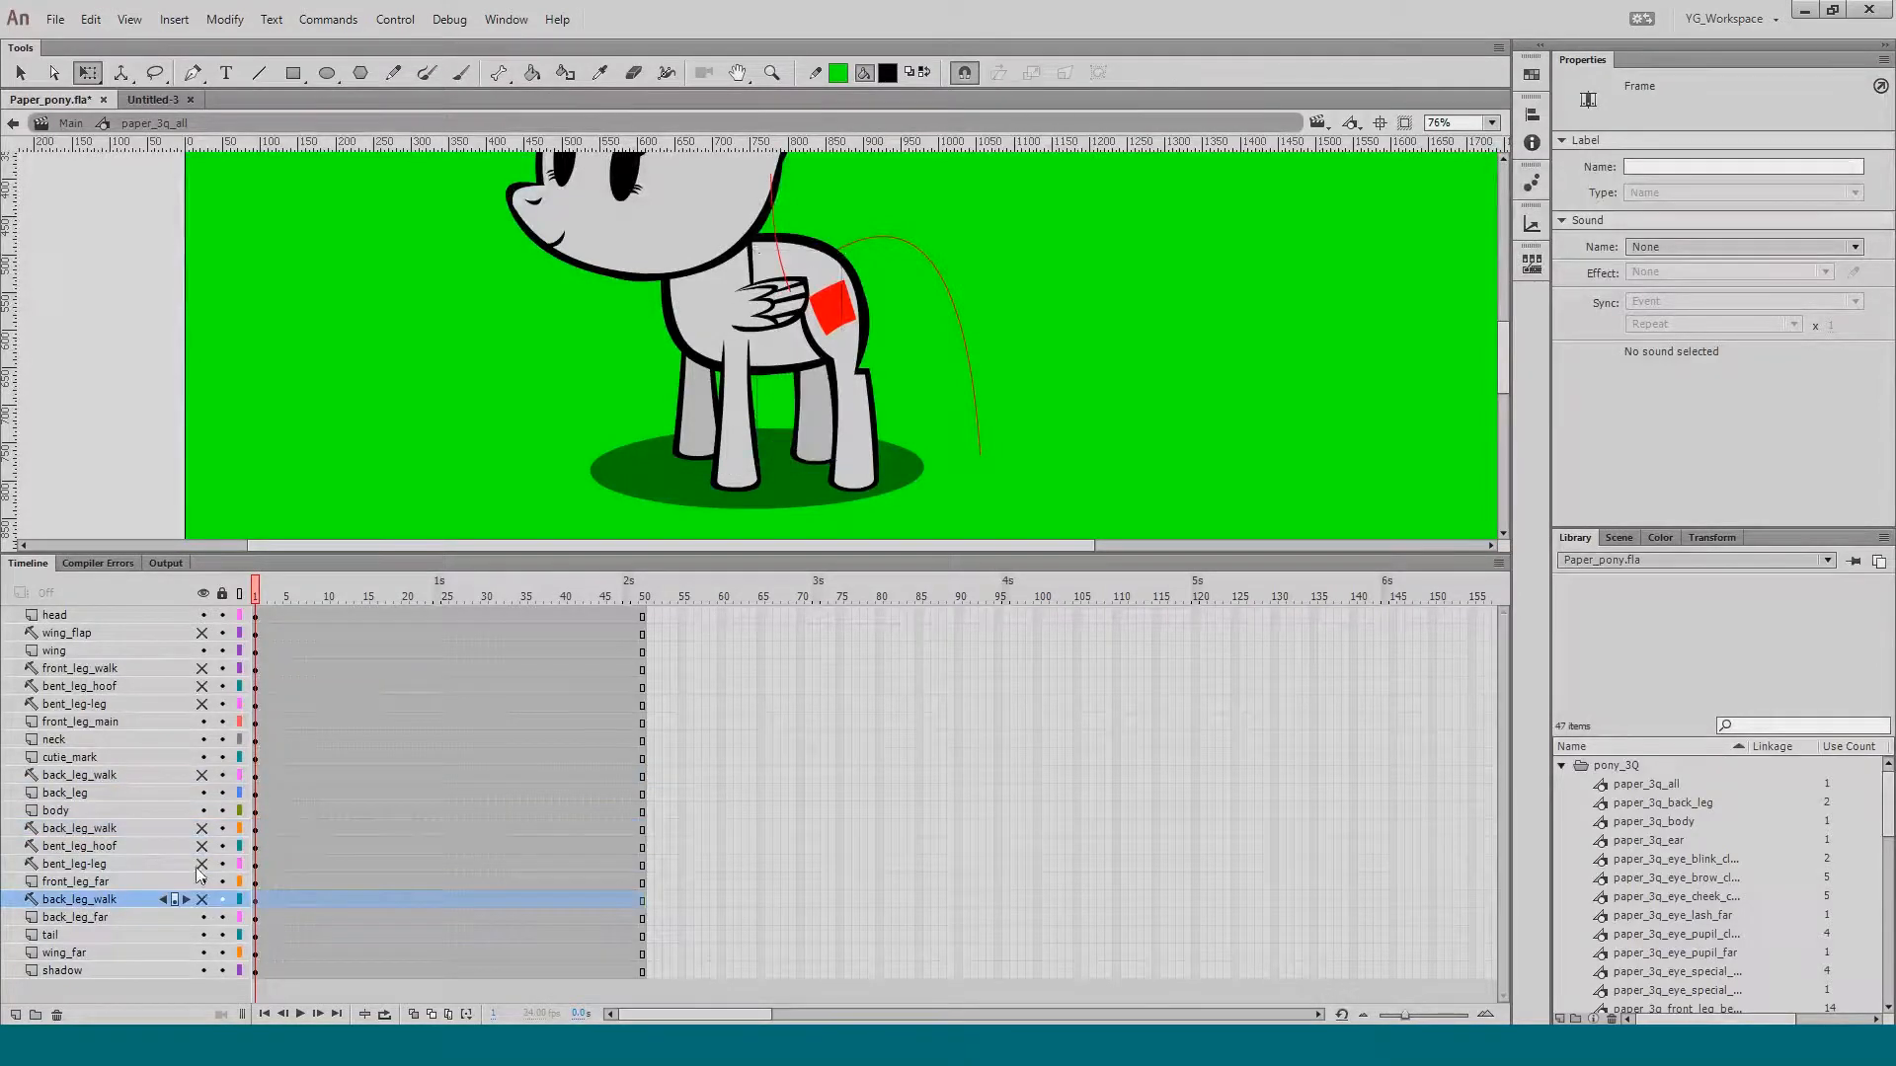
Step: Toggle the front_leg_walk layer's visibility to view the walking leg pose, and play the timeline
left_click_drag(379, 478, 341, 660)
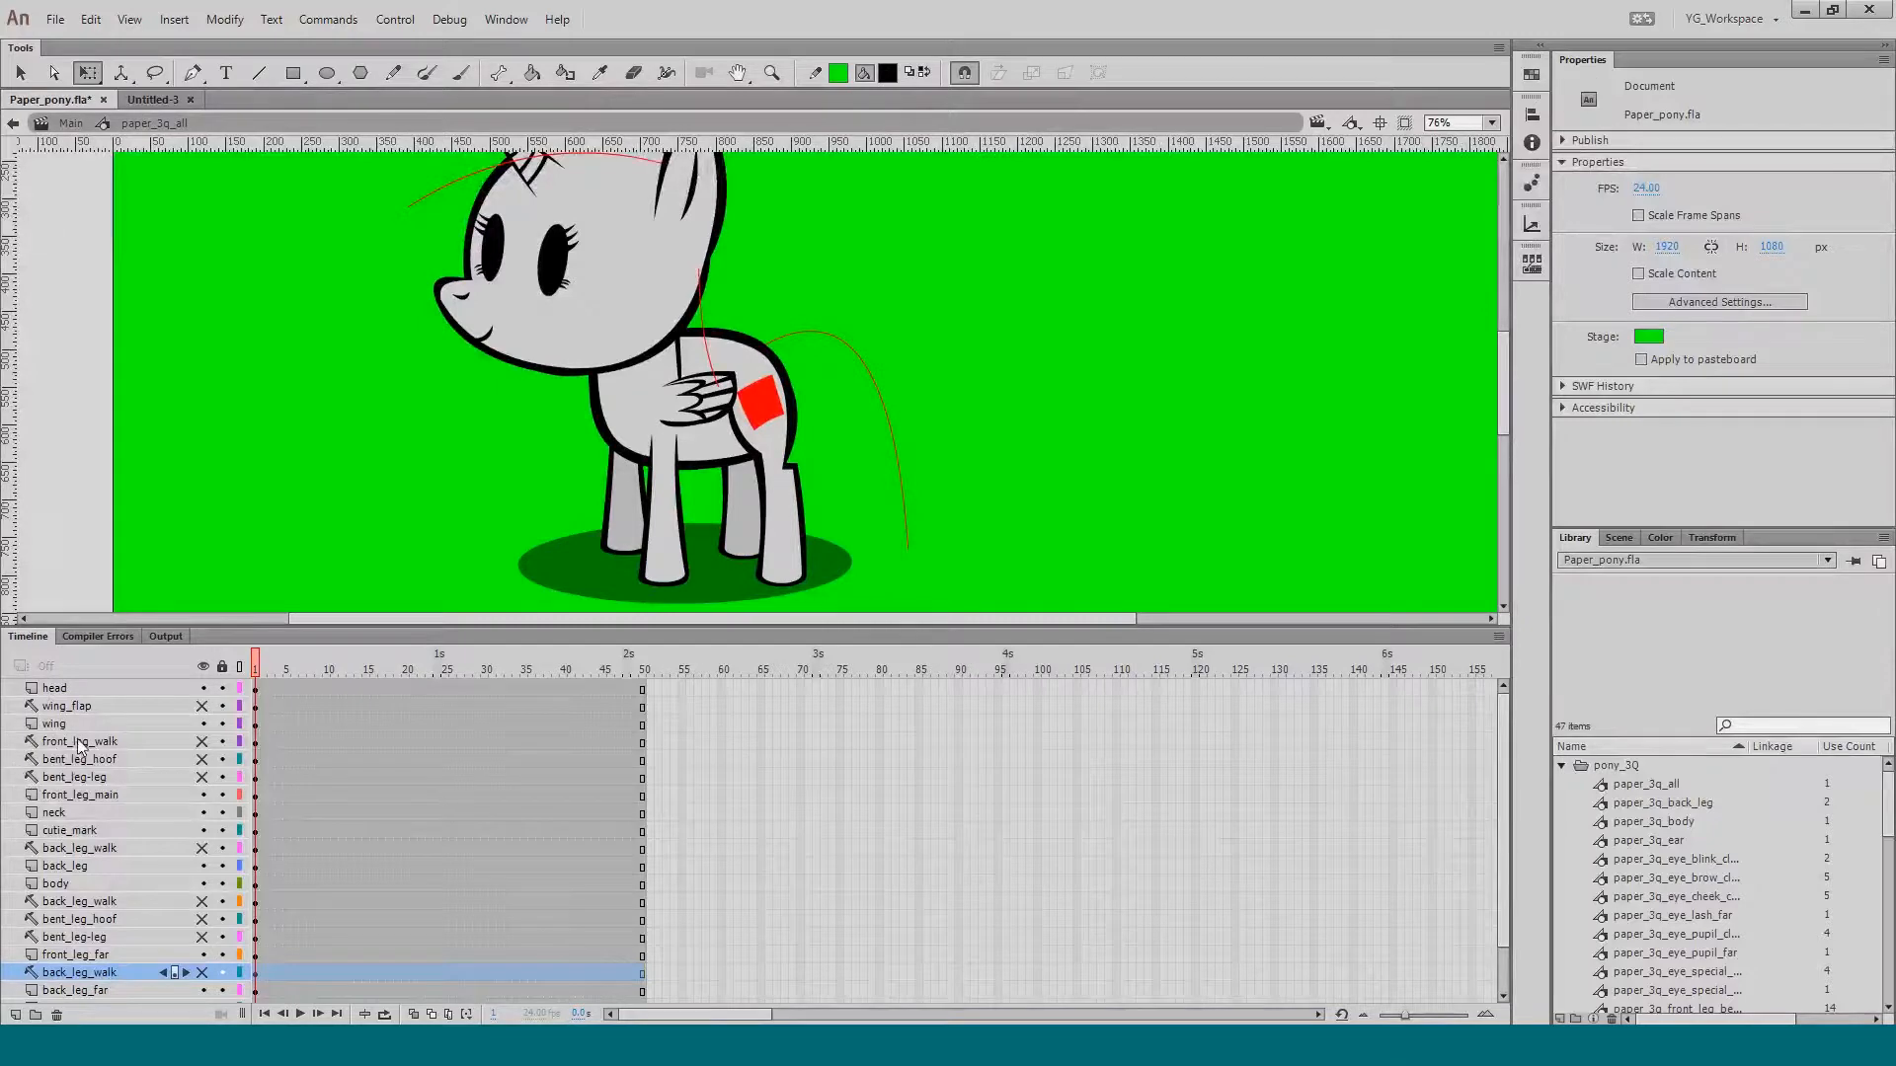
left_click(201, 742)
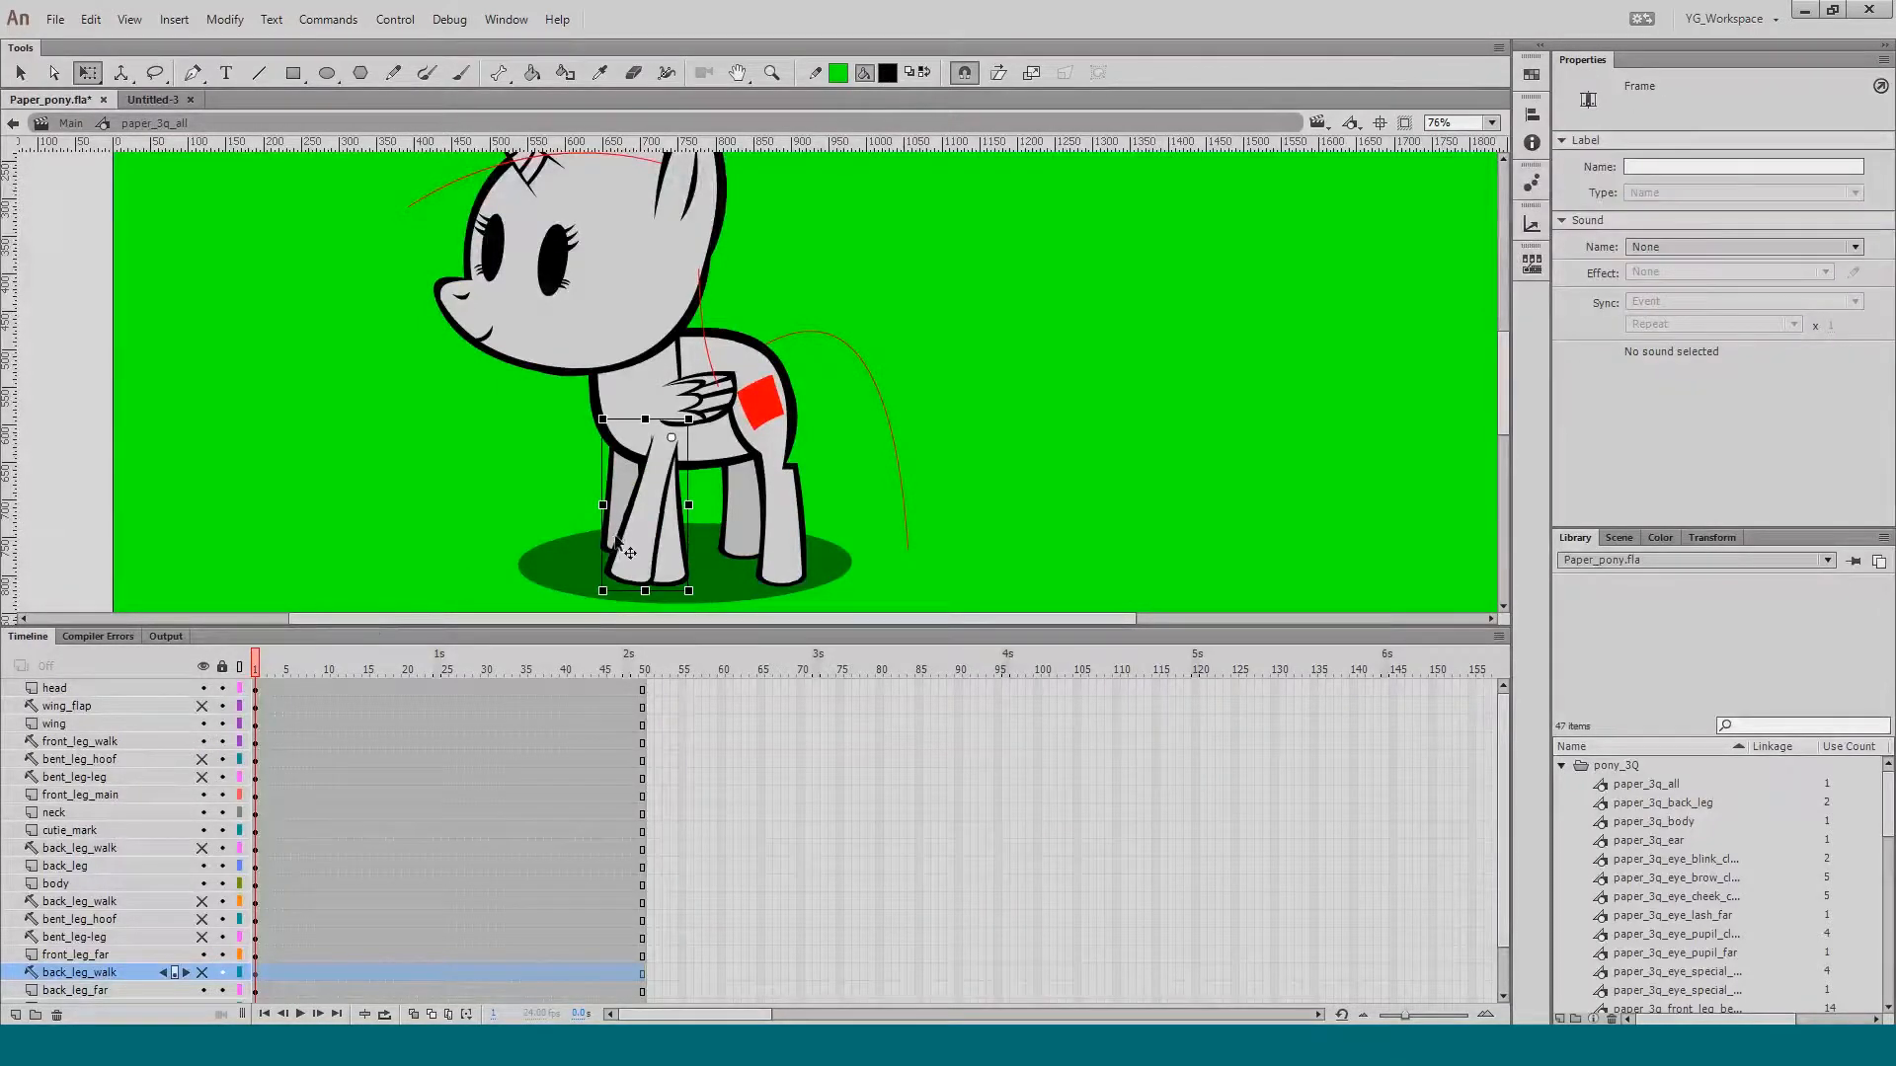
key("Return")
key("Return")
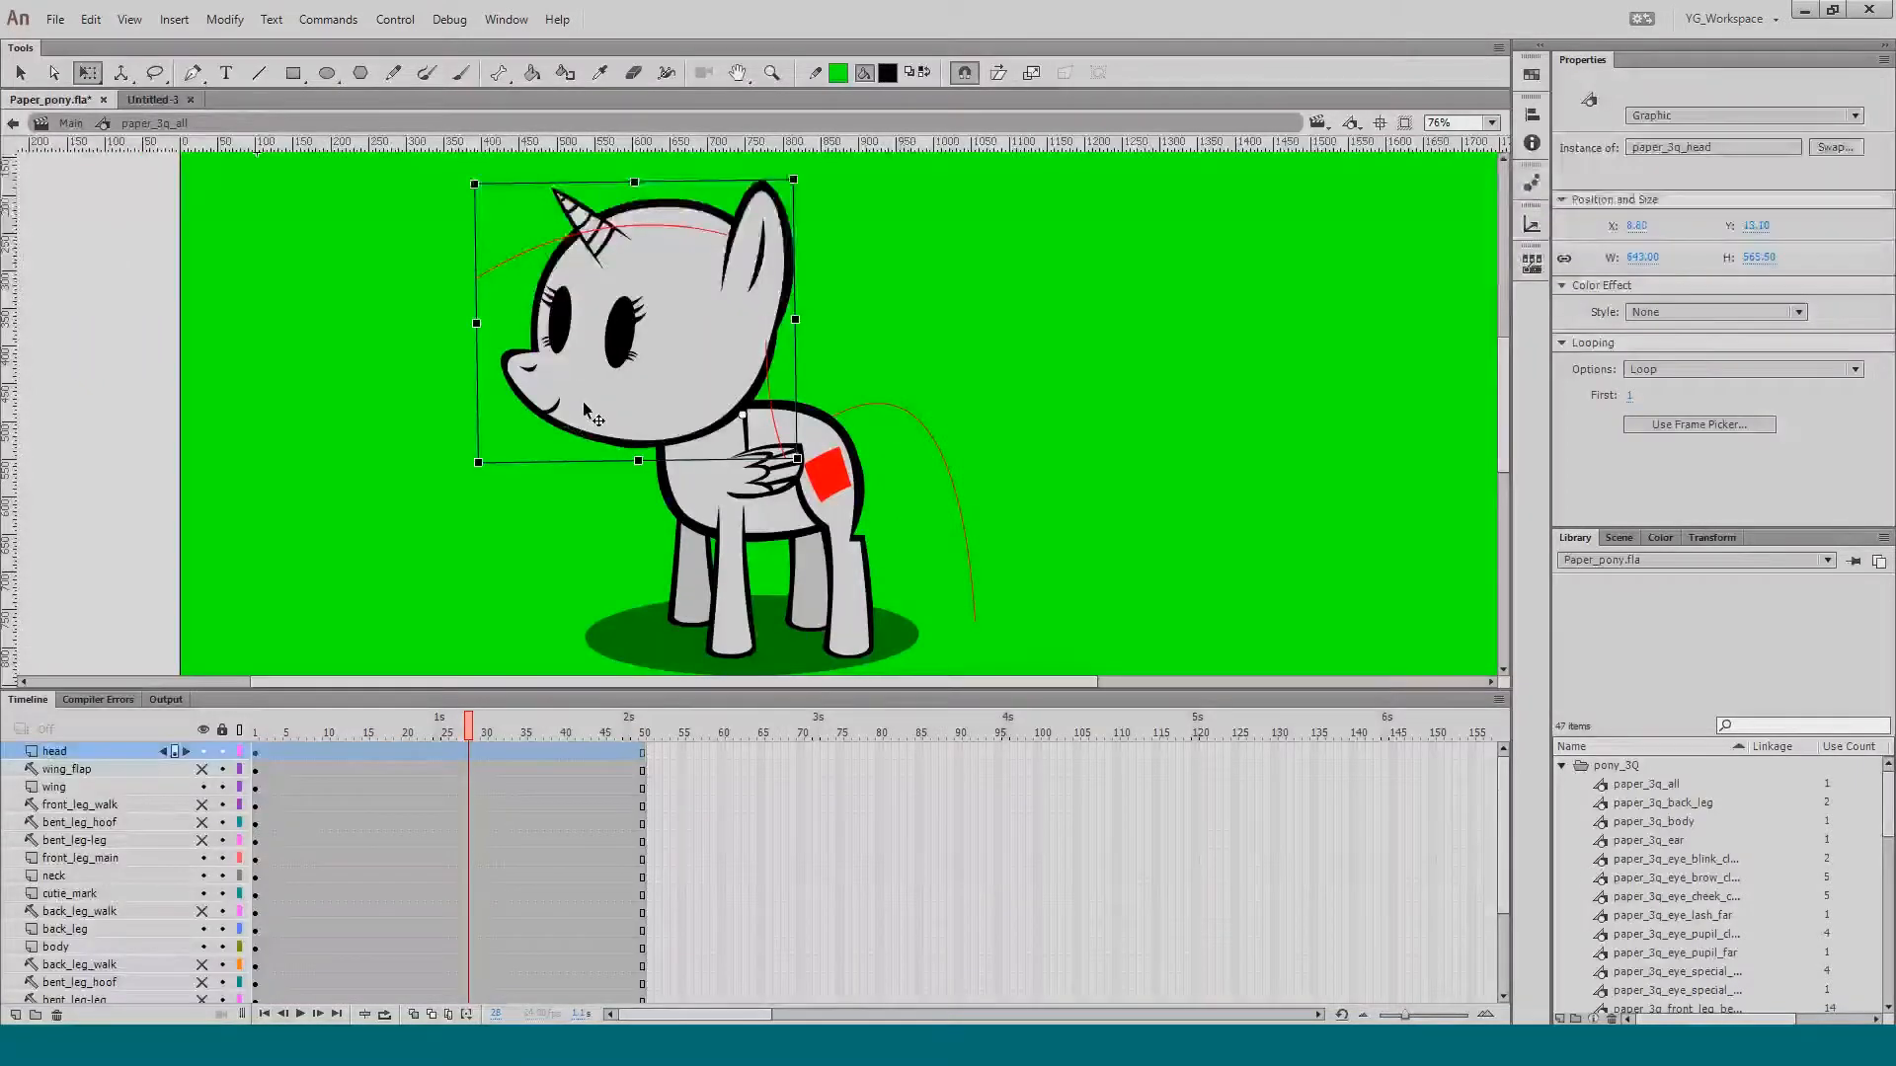
Step: Open the pony's head symbol paper_3q_head for editing in place
double_click(582, 400)
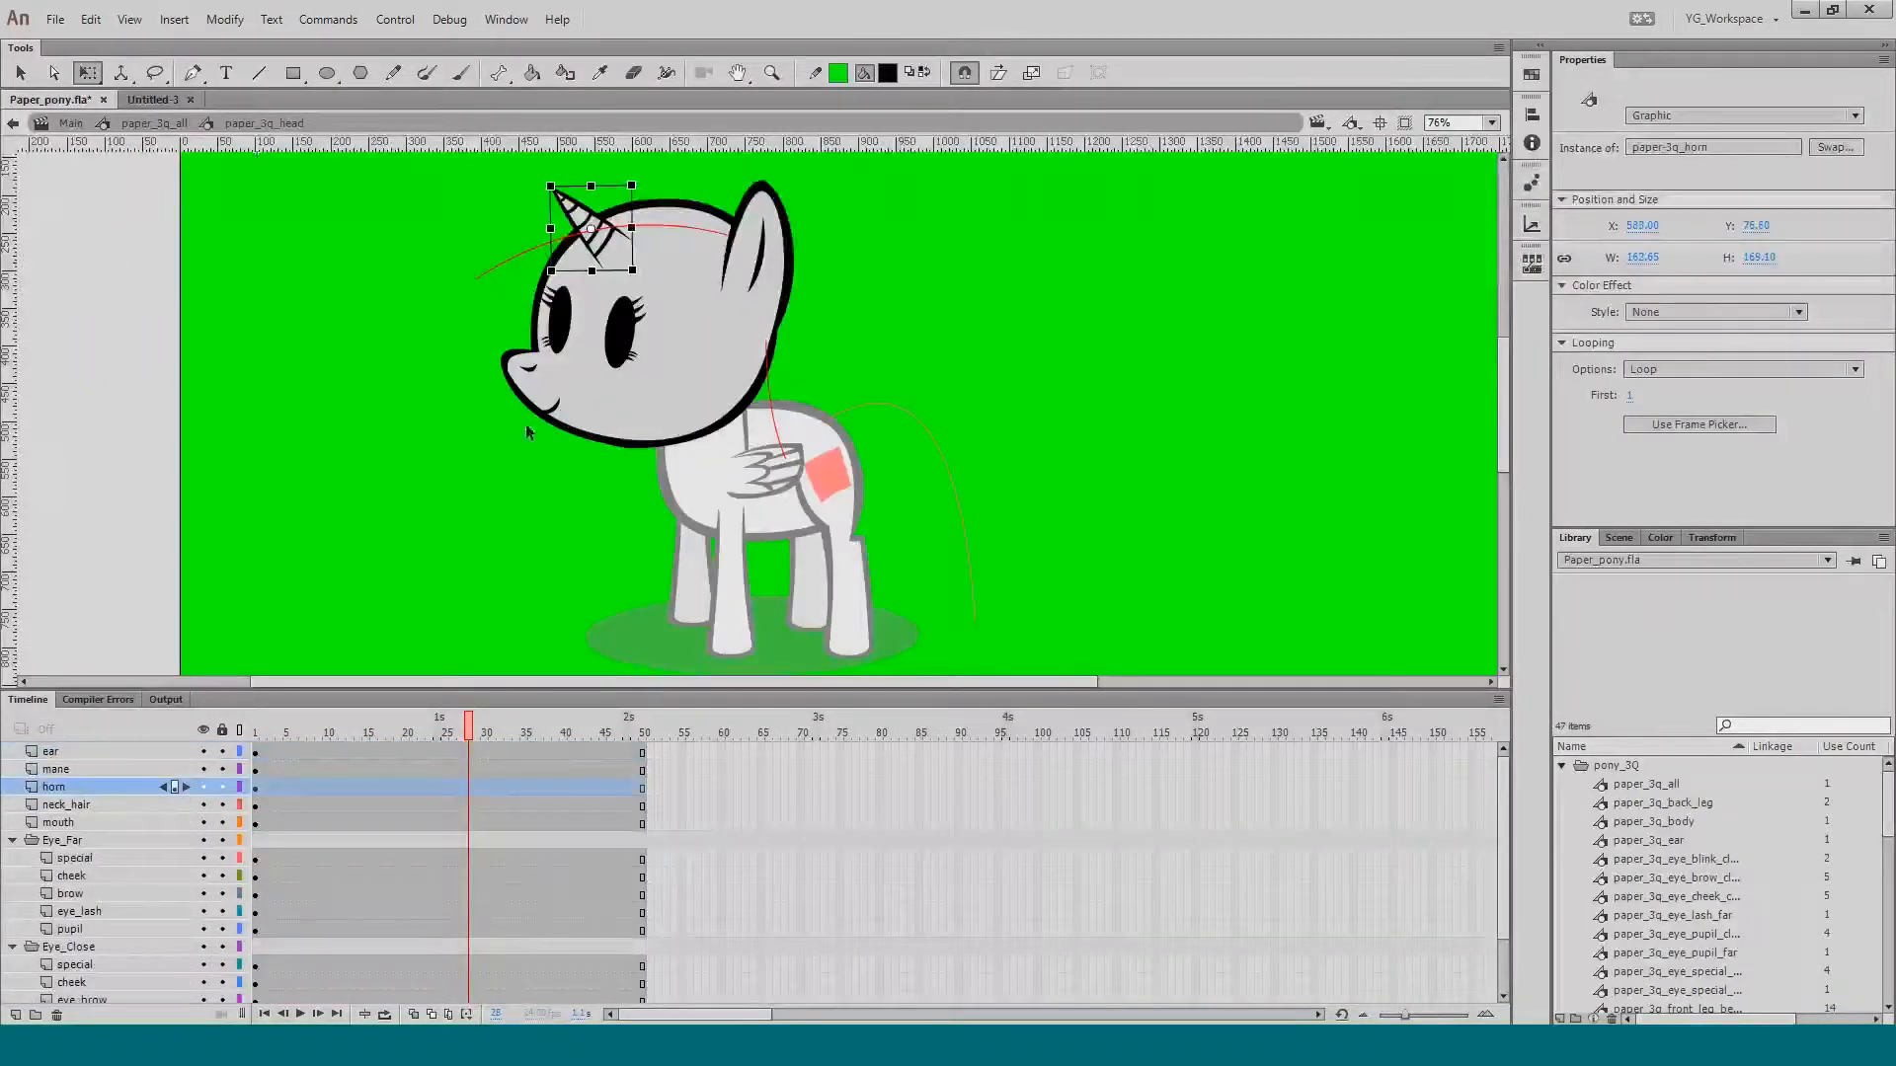
left_click(461, 435)
key("ctrl+space")
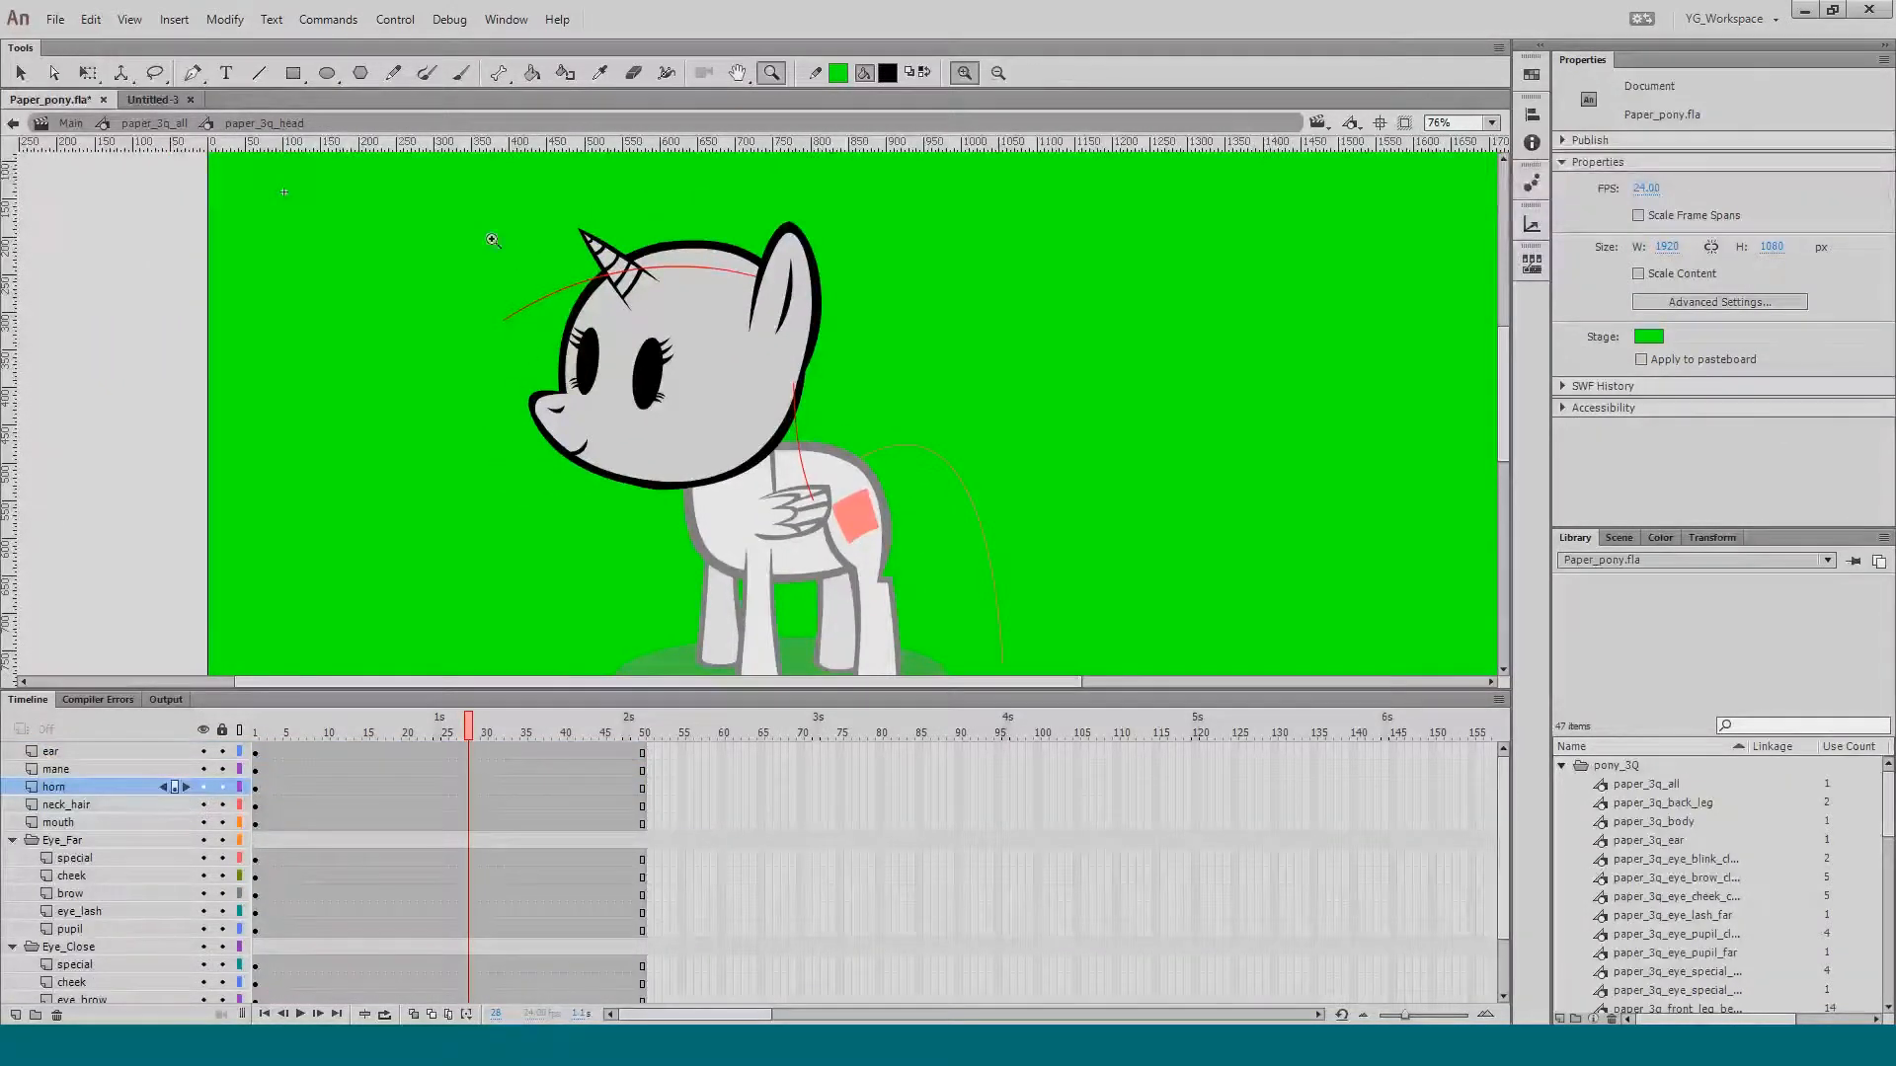
left_click_drag(442, 175, 880, 550, "ctrl")
key("space")
left_click_drag(608, 473, 572, 452)
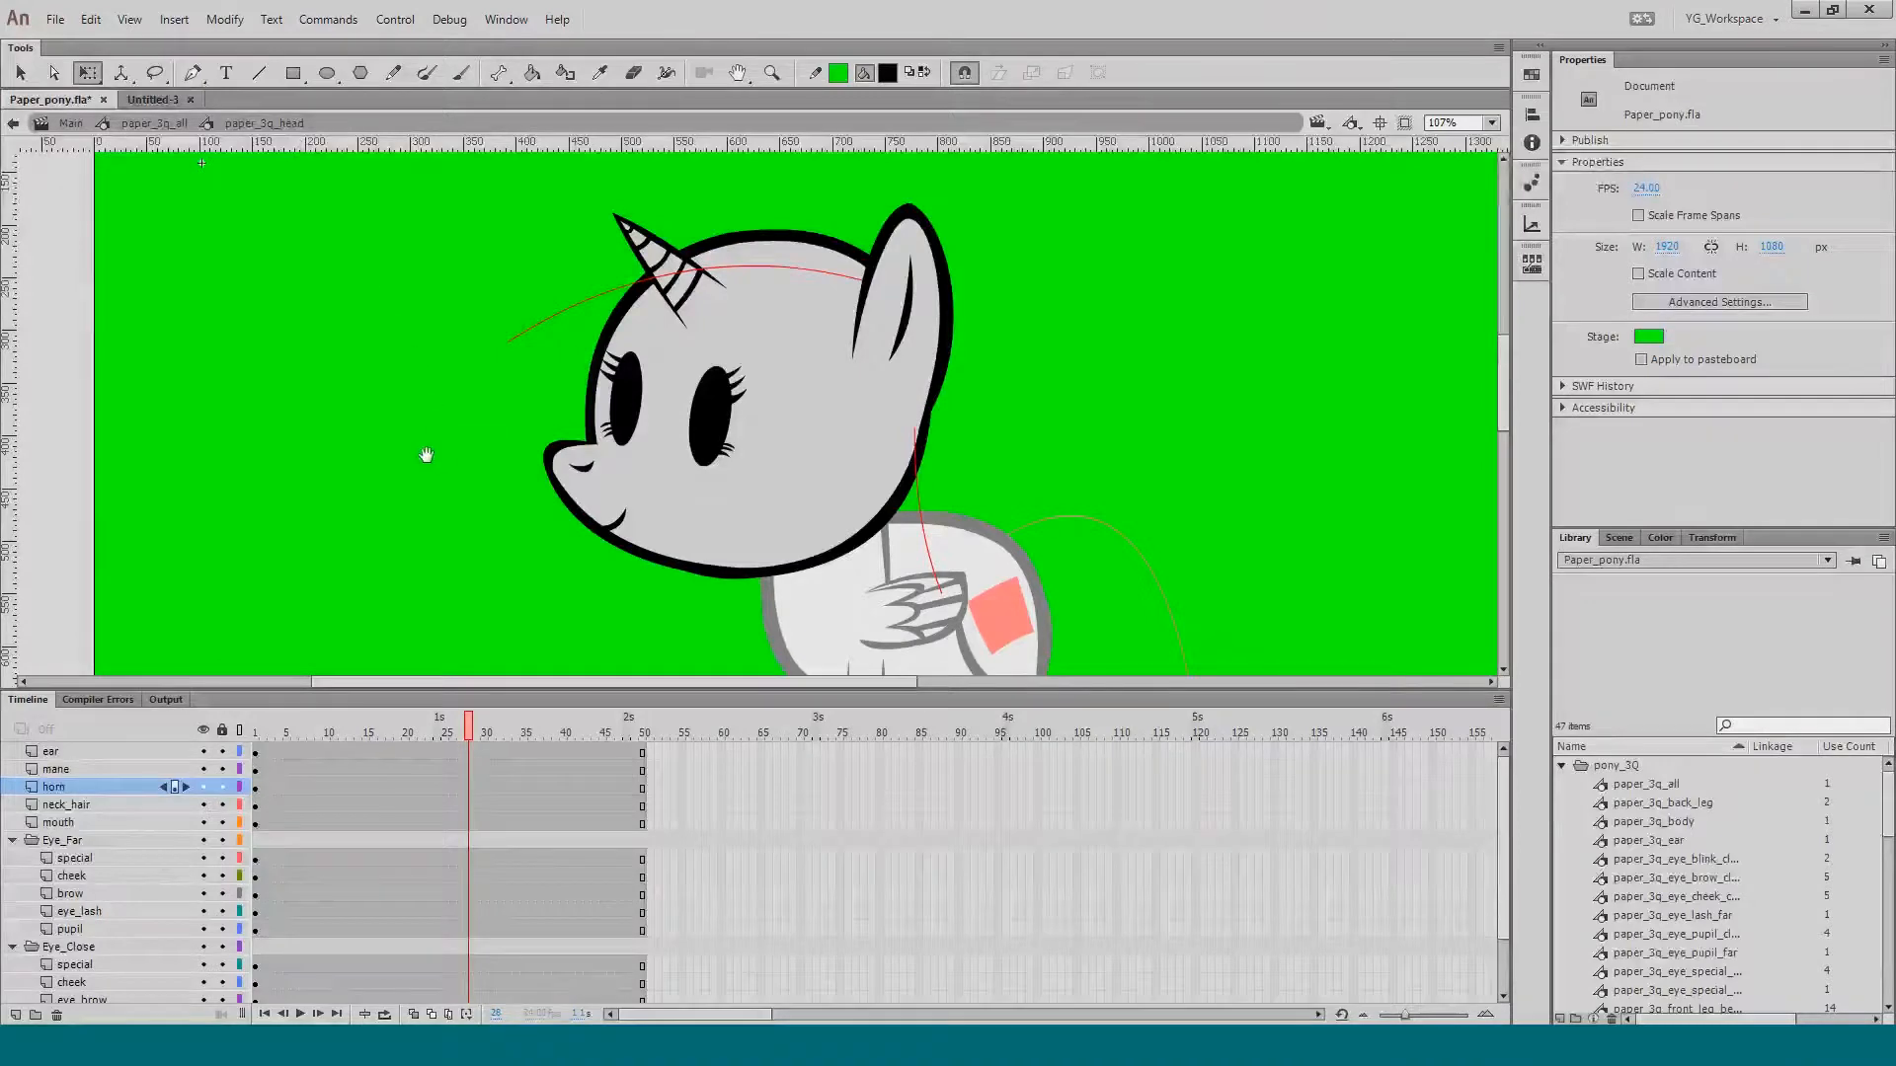
left_click_drag(427, 456, 408, 450)
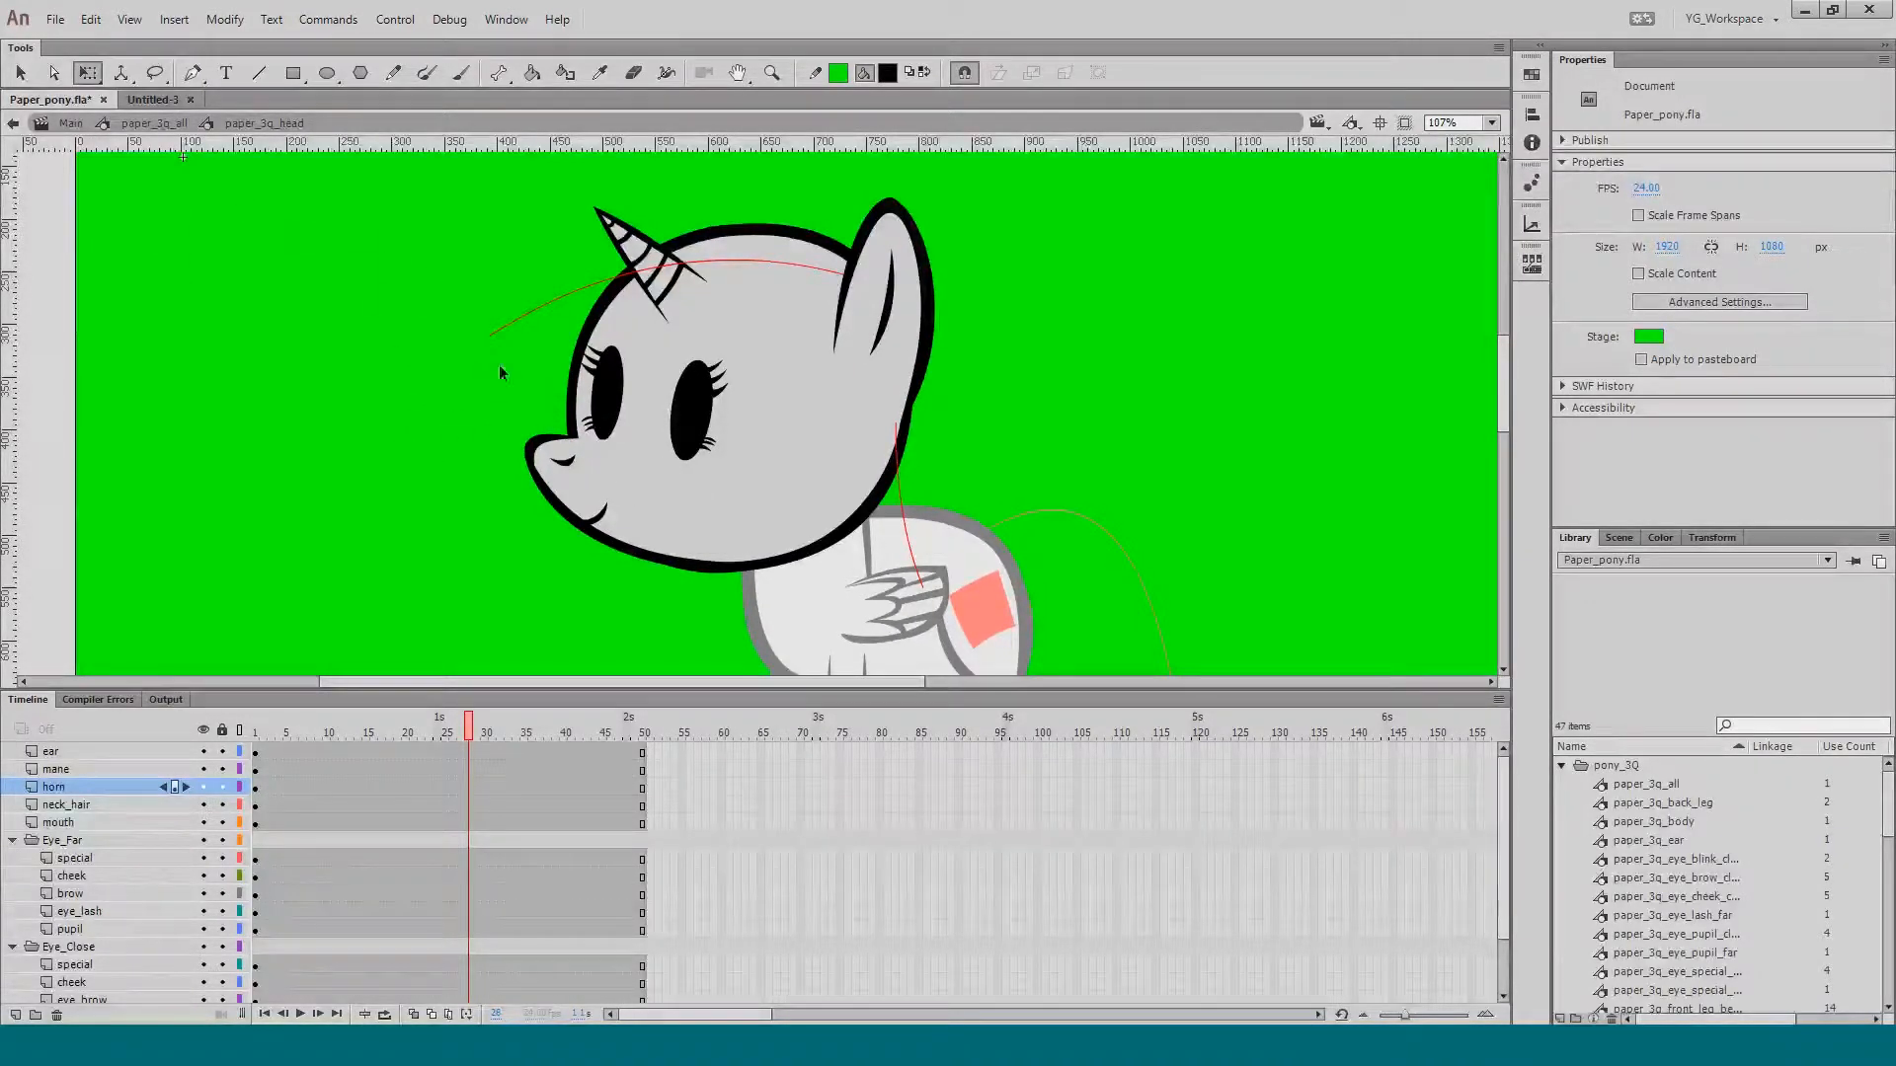
Step: Inspect the head's separate parts on the stage, including the ear and the red mane line
left_click(864, 368)
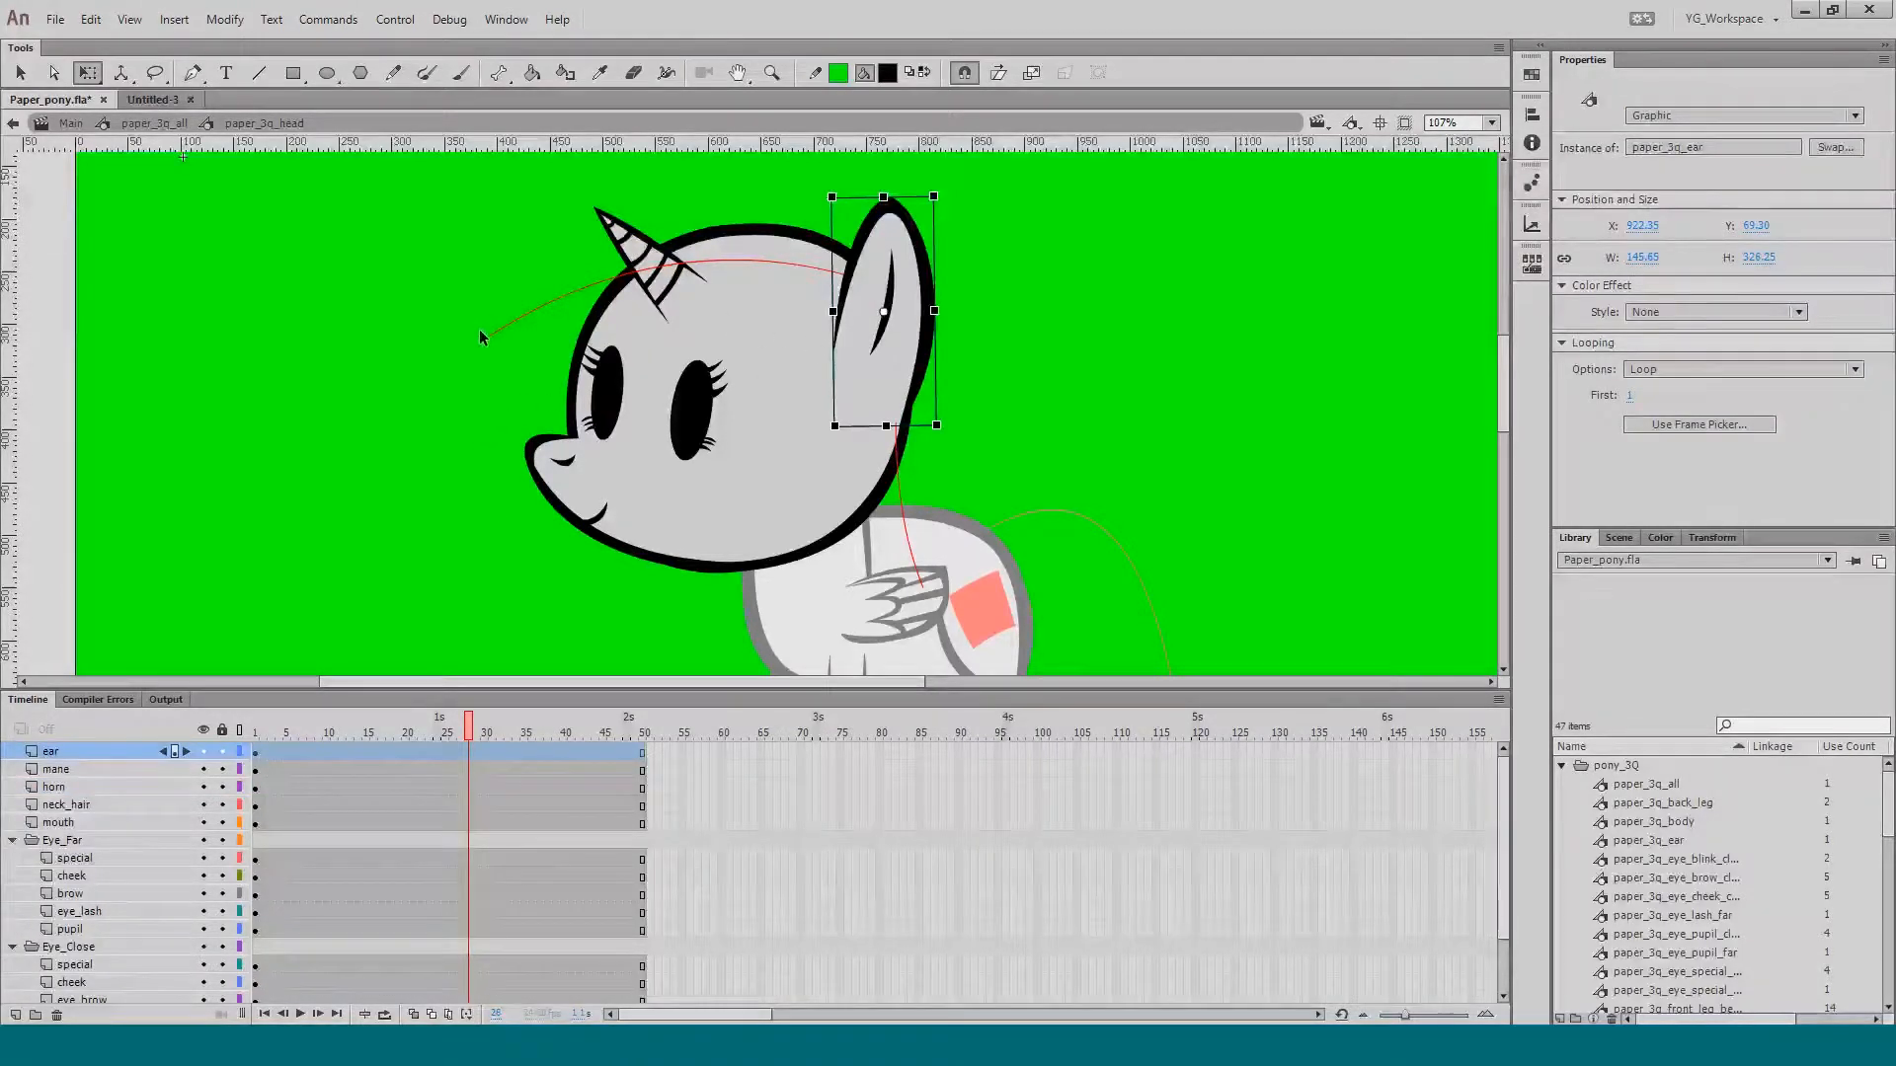
key("ctrl+a")
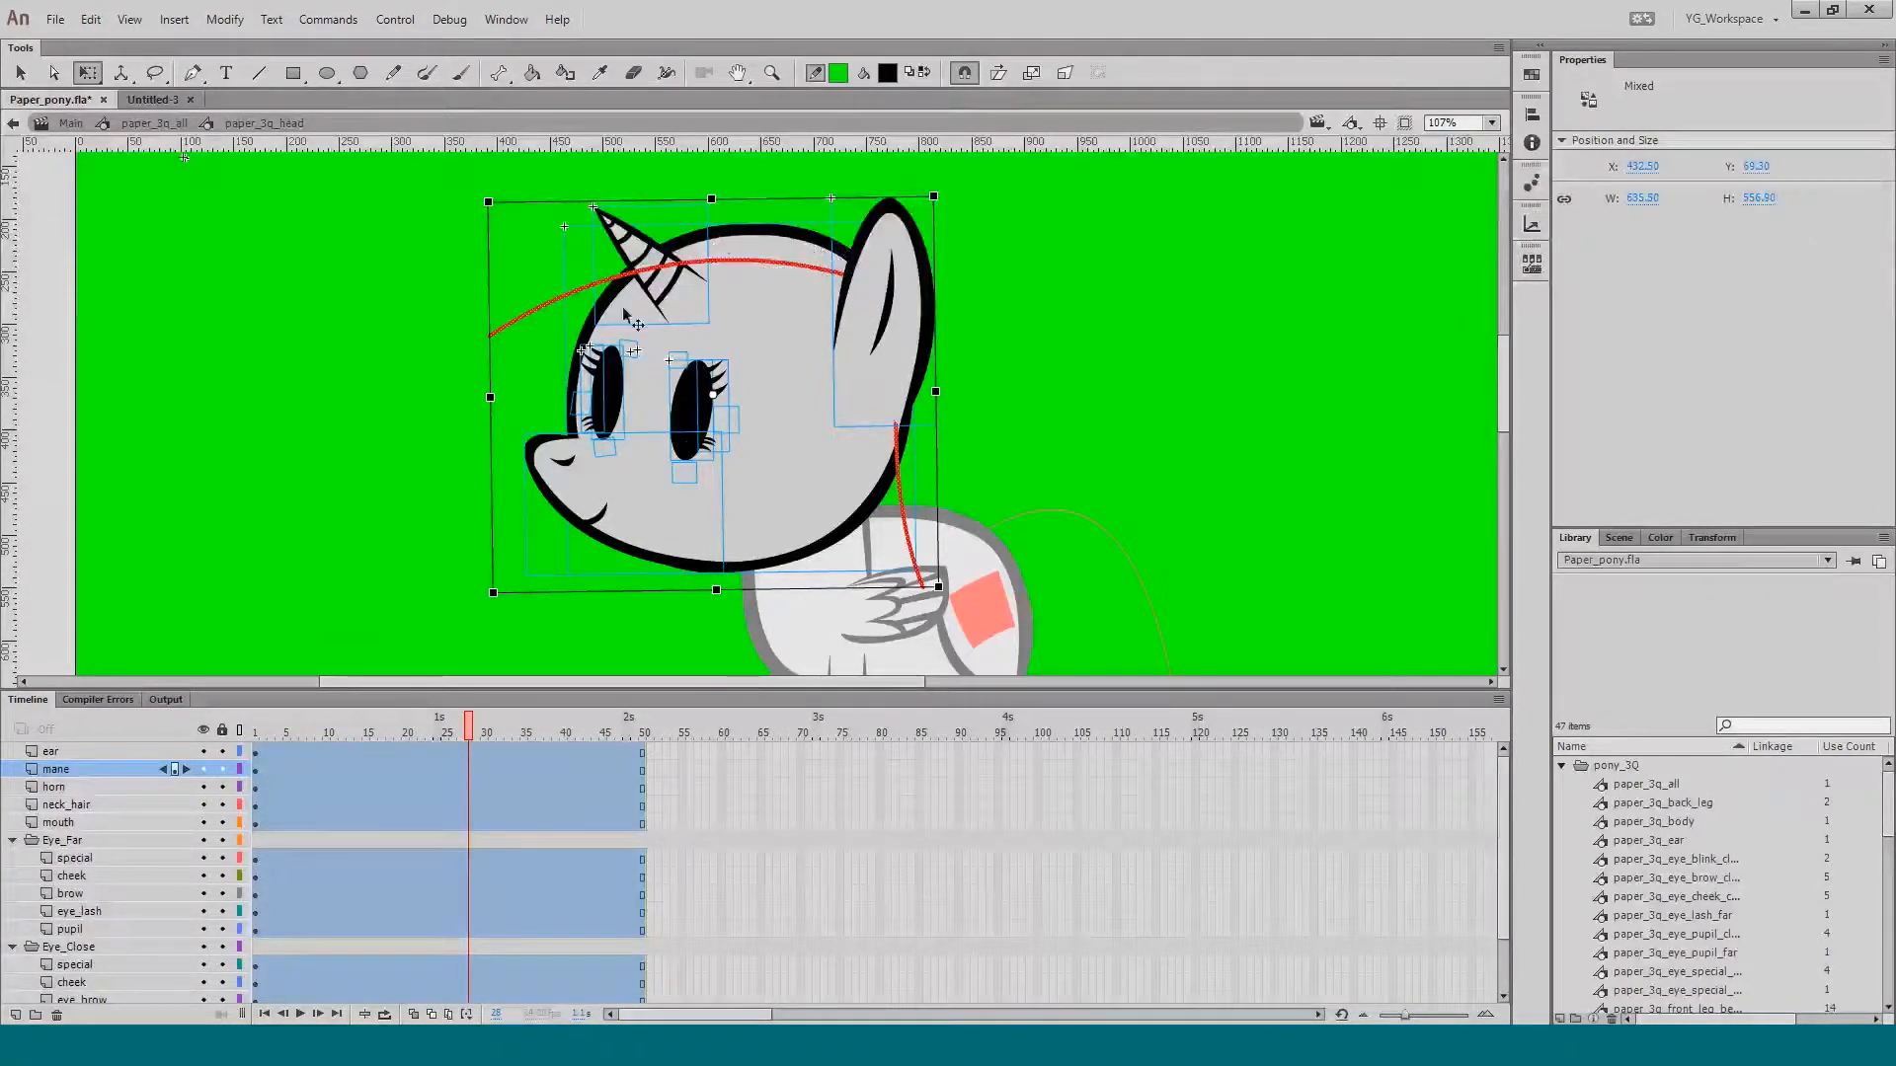
left_click(460, 334)
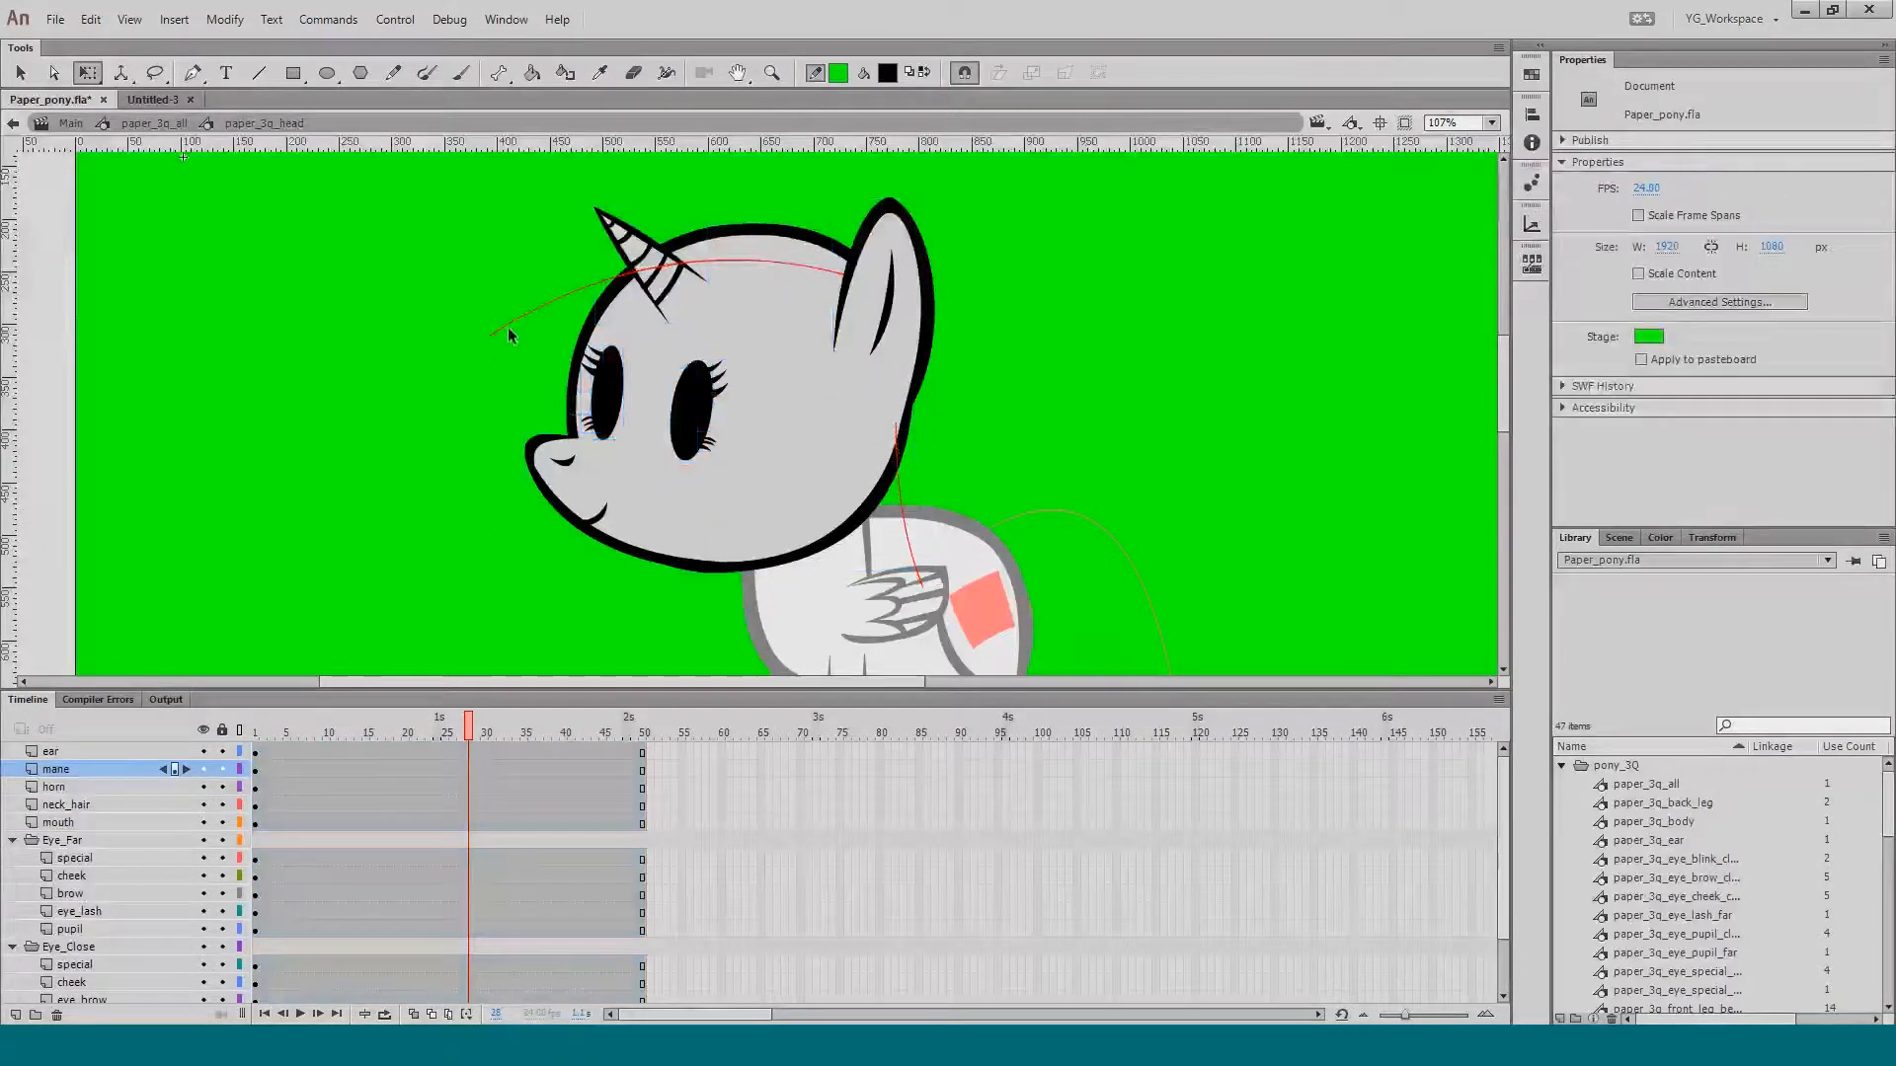
left_click(500, 324)
Step: Examine the stacking order of the head layers from ear and mane down to skull
left_click(80, 772)
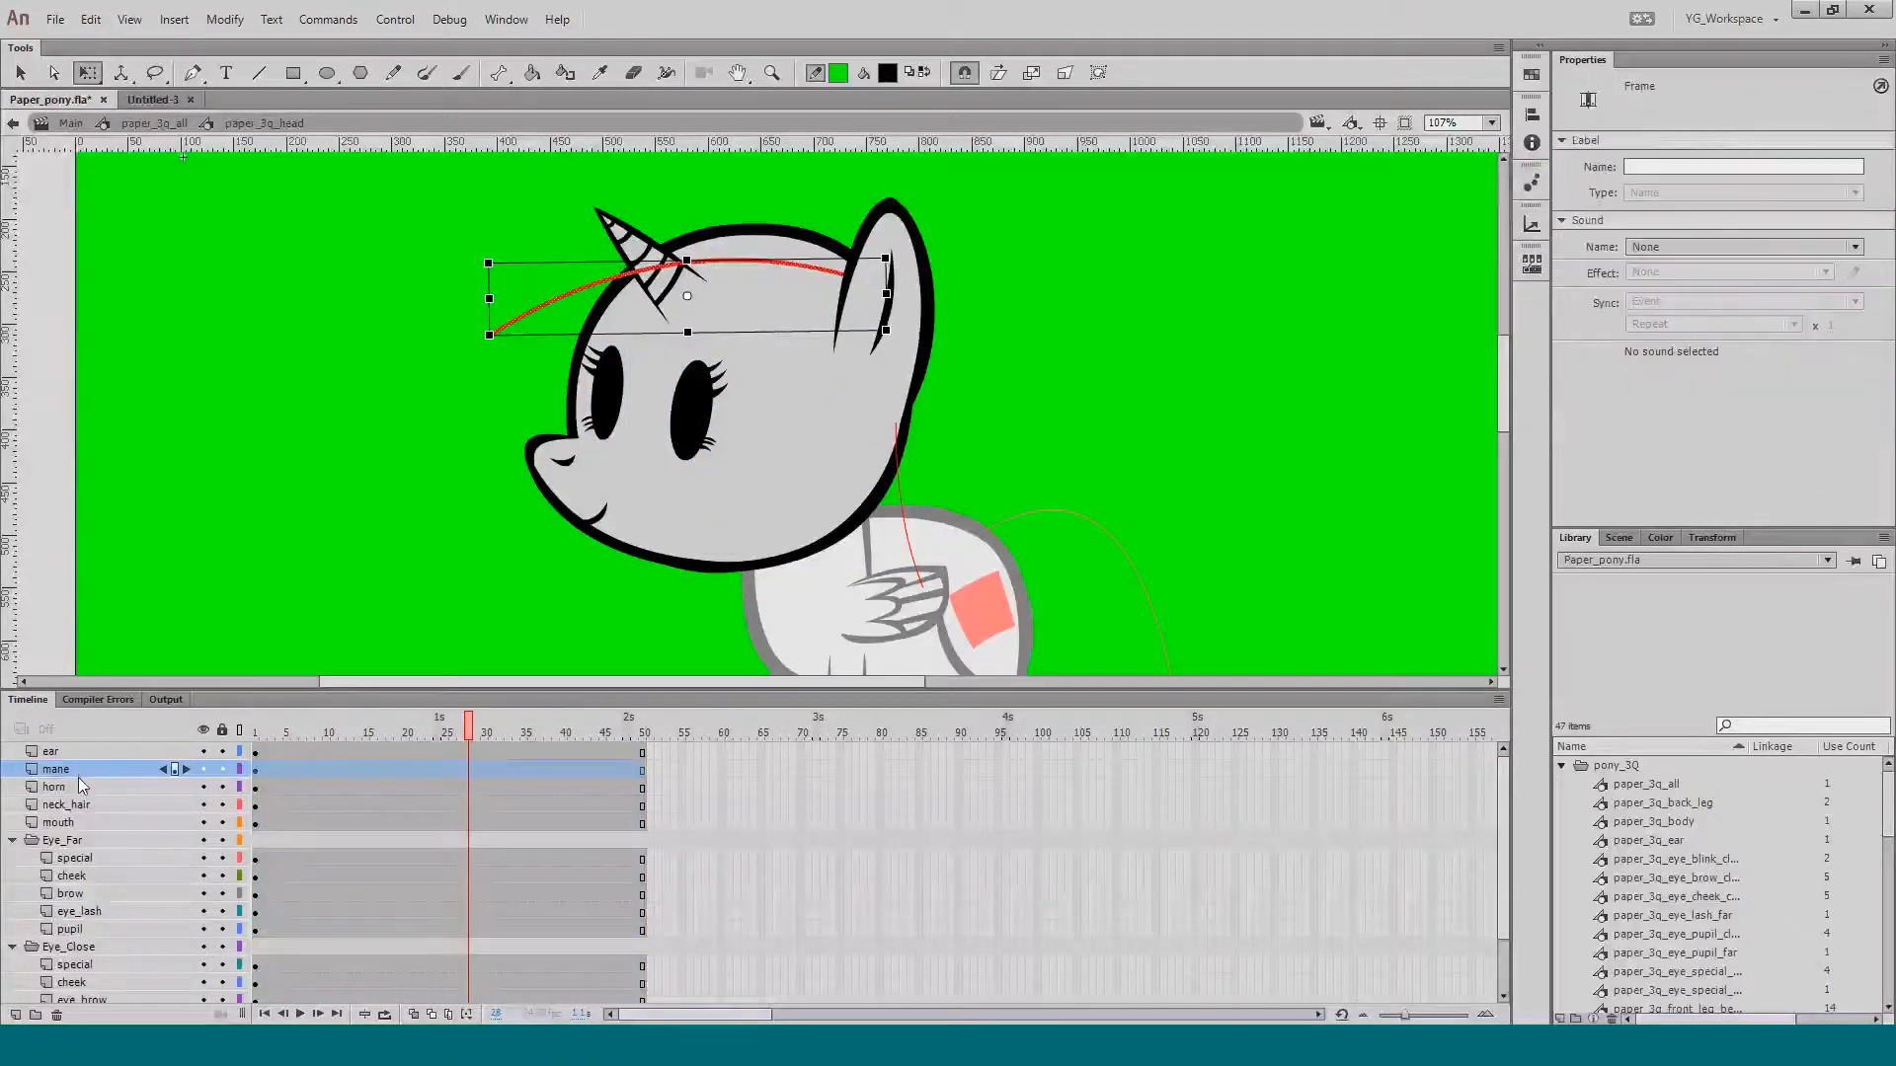
left_click(86, 755)
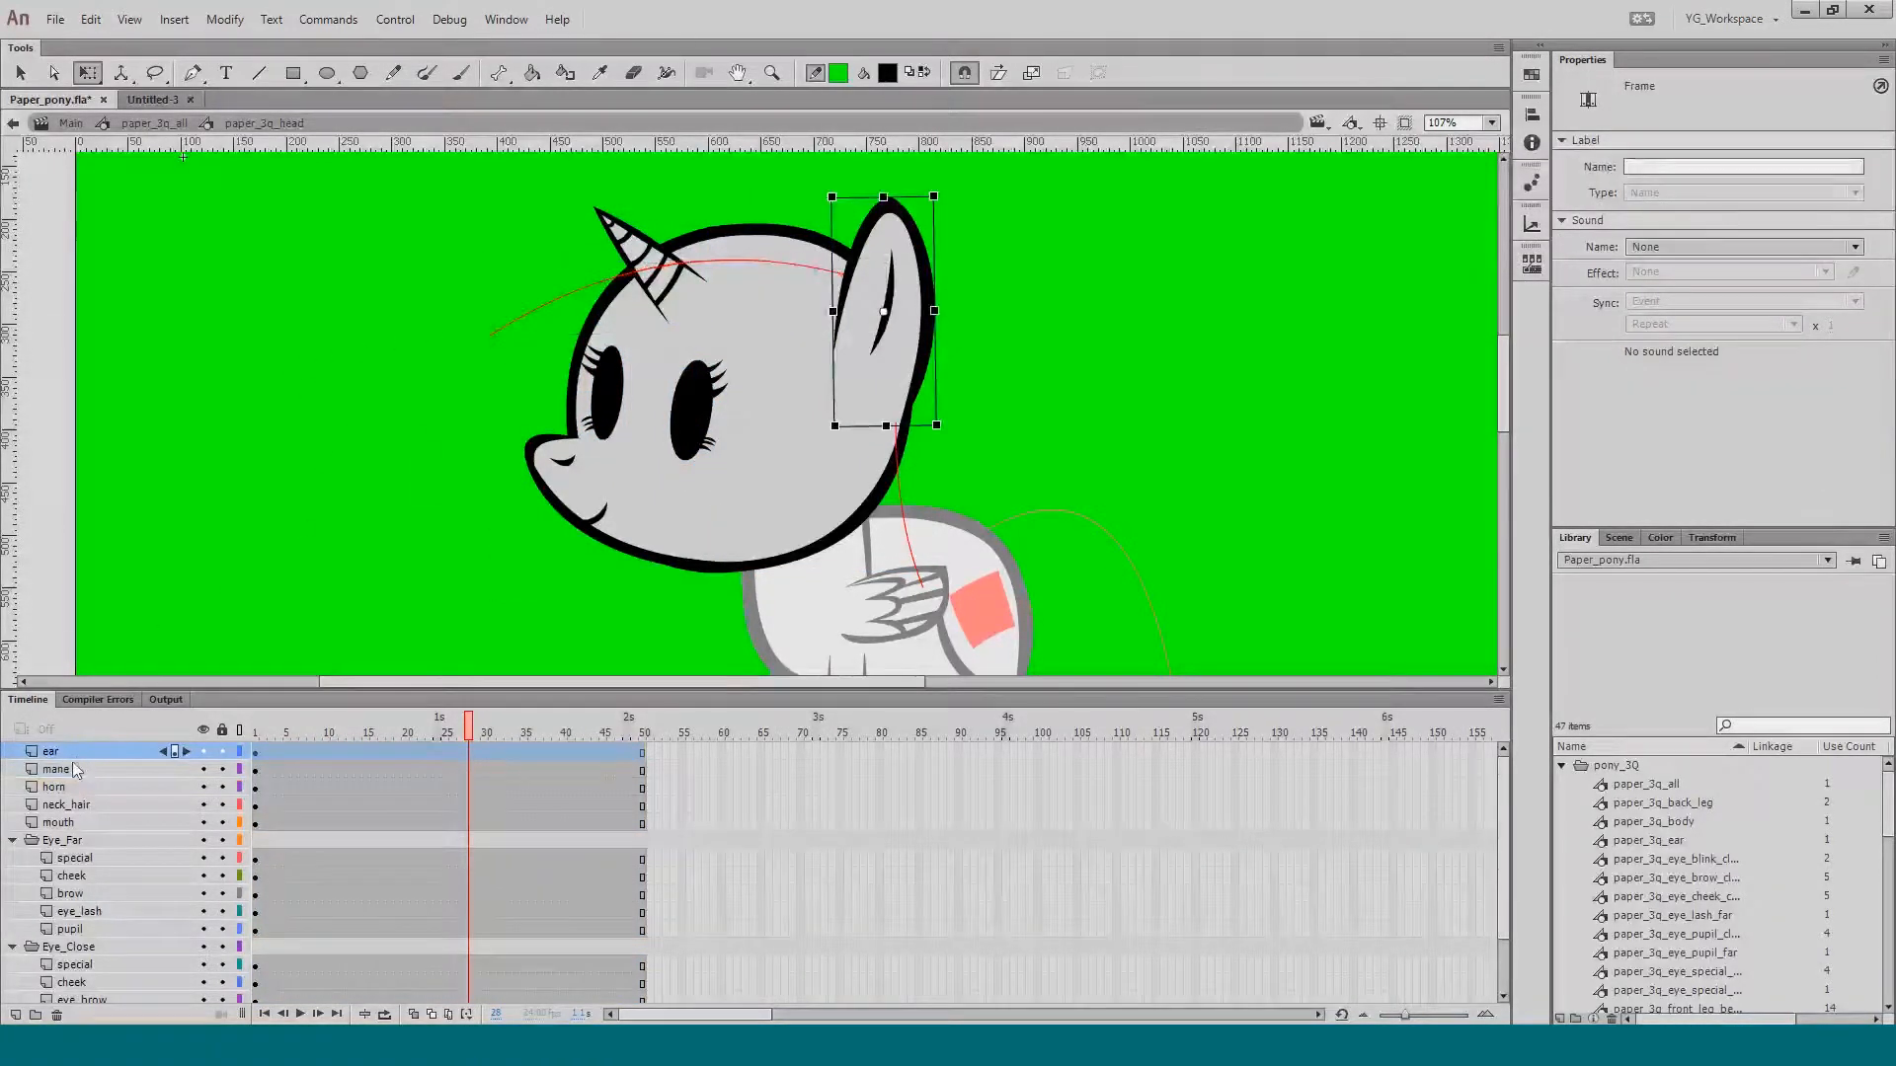
left_click(76, 771)
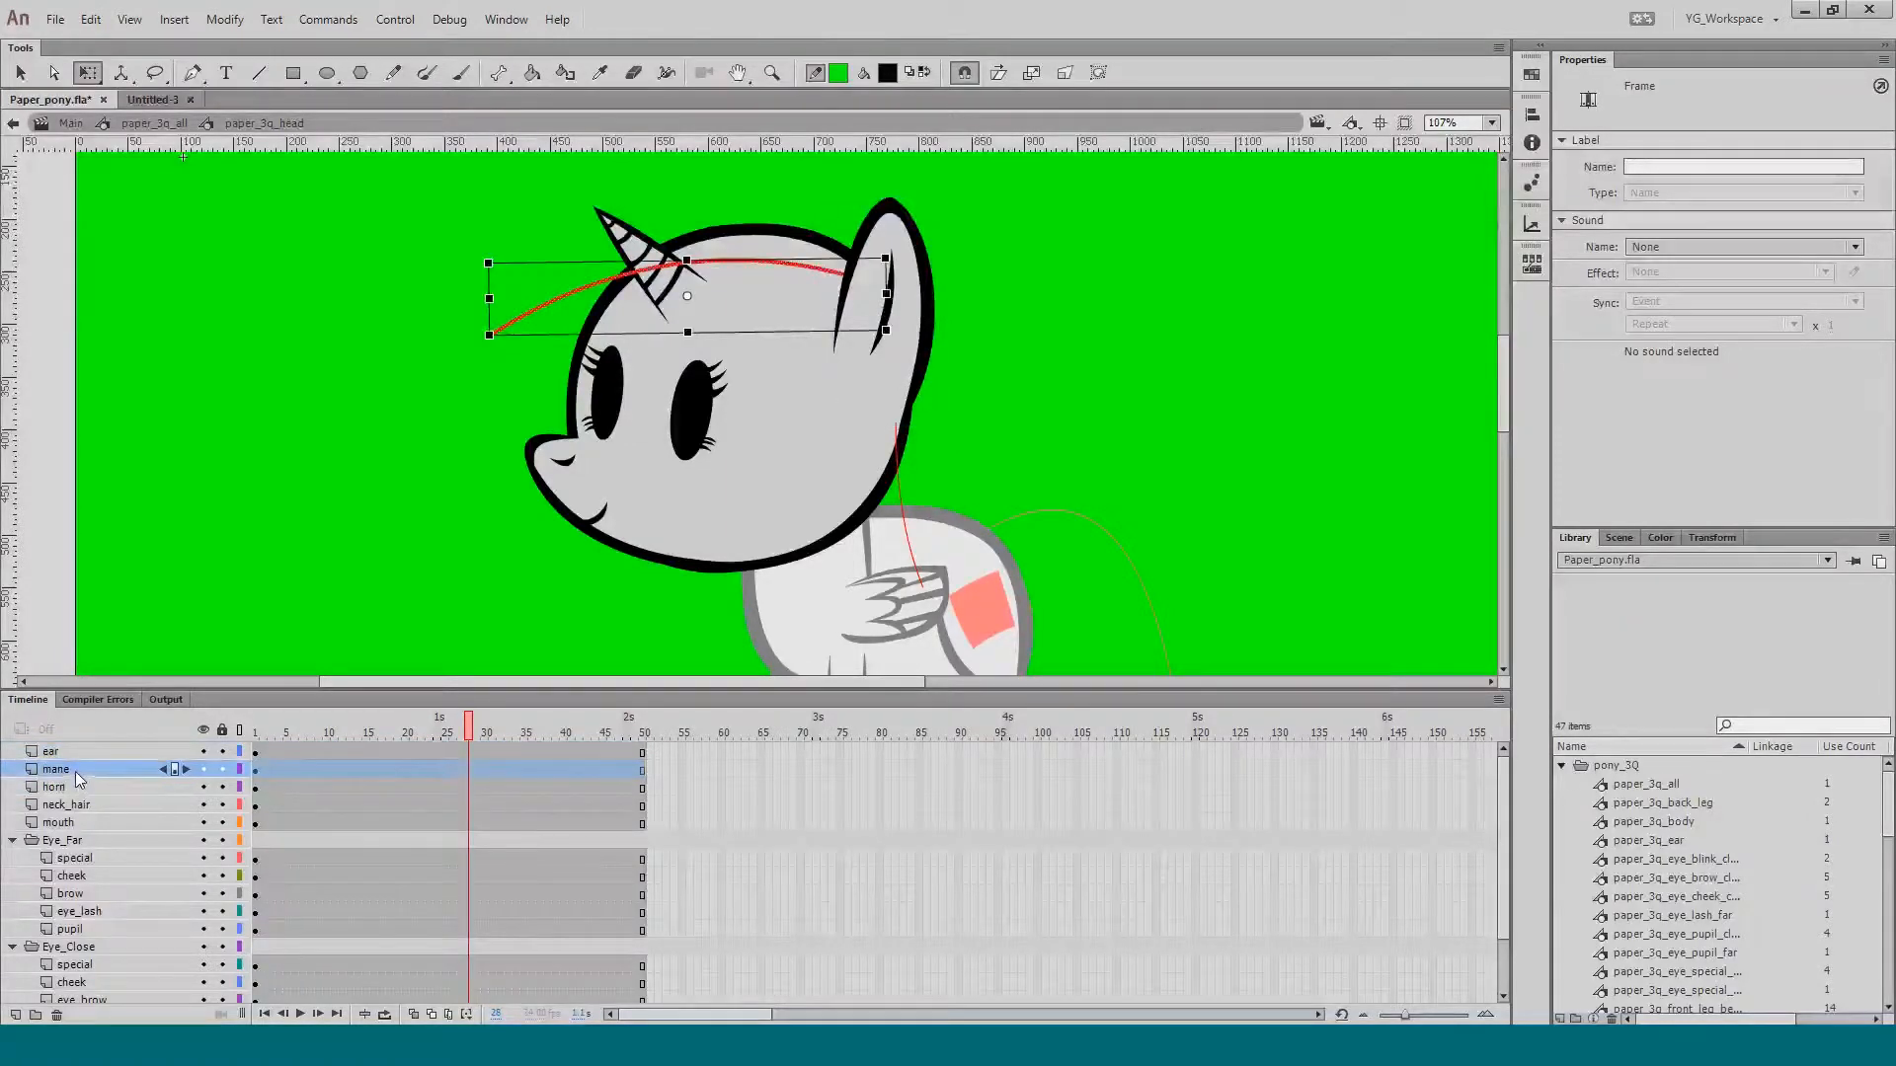
left_click(263, 625)
left_click_drag(282, 691, 148, 597)
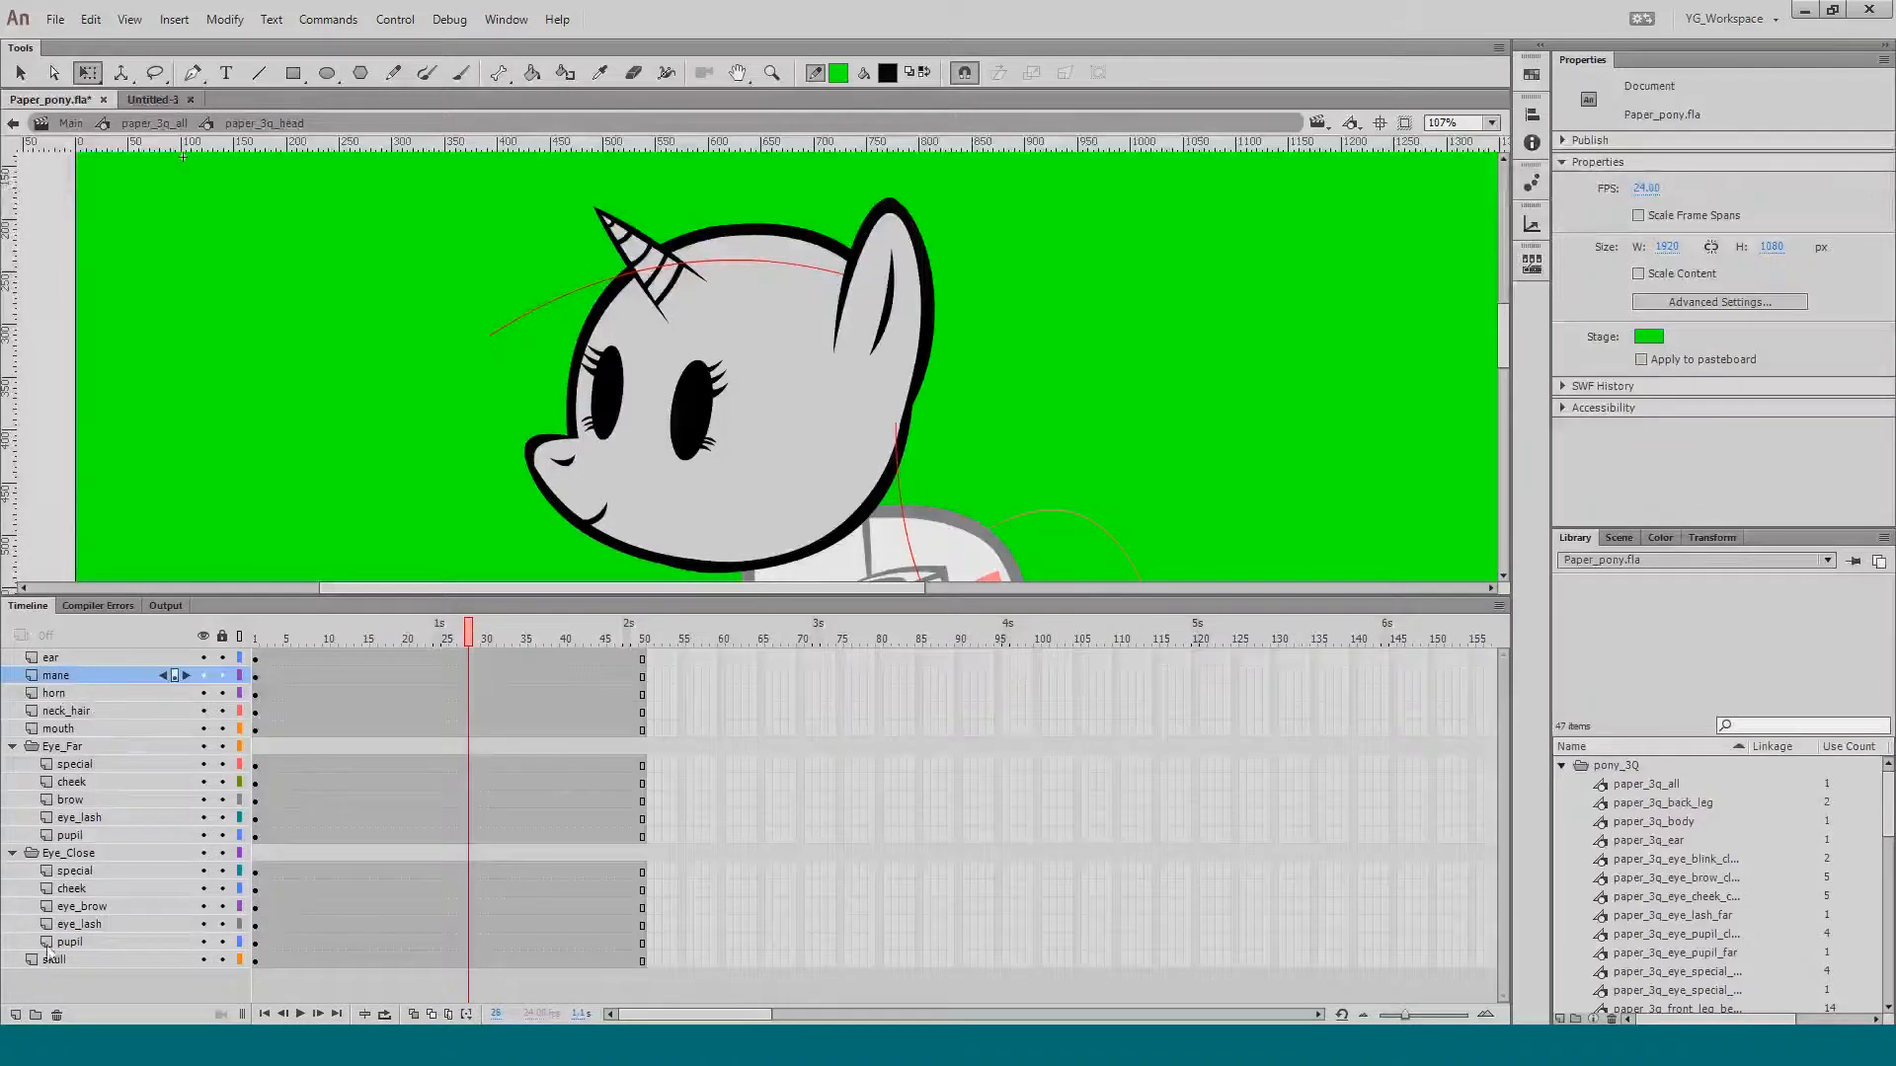
left_click(67, 658)
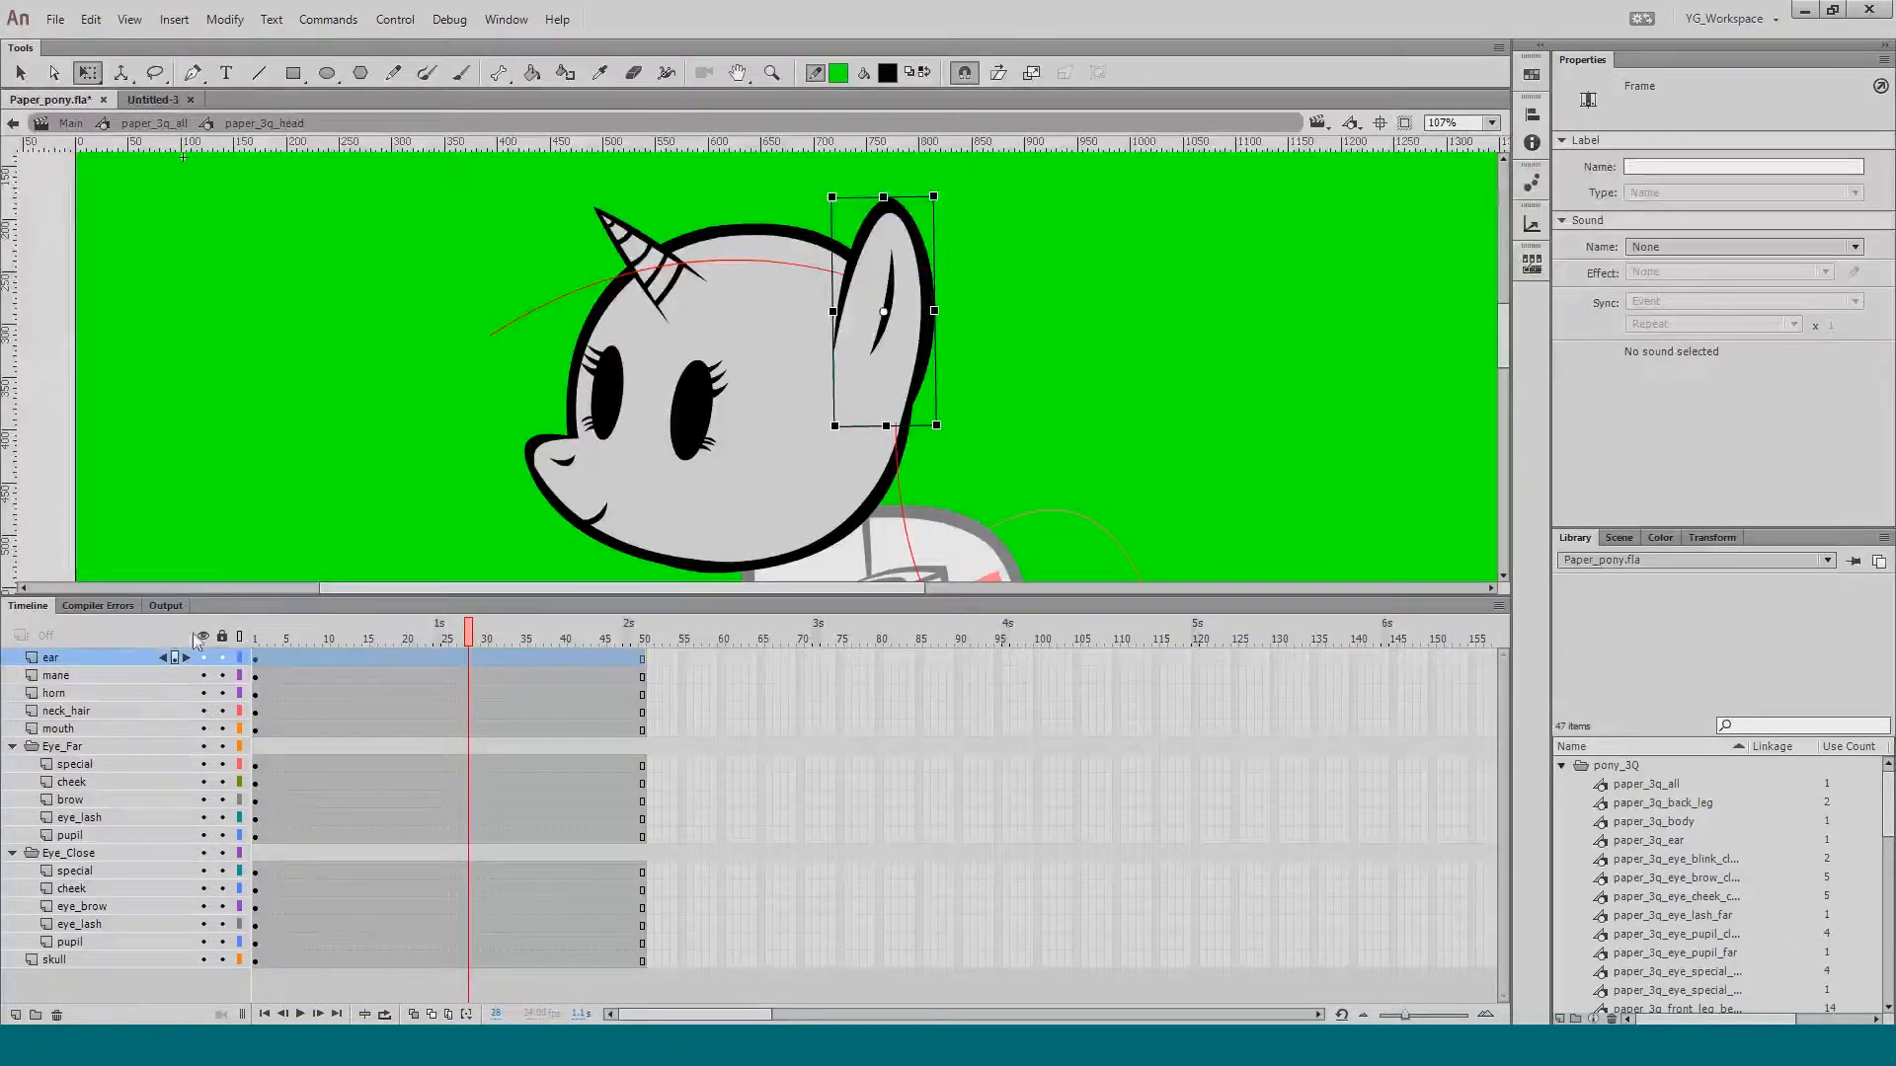
left_click(55, 962)
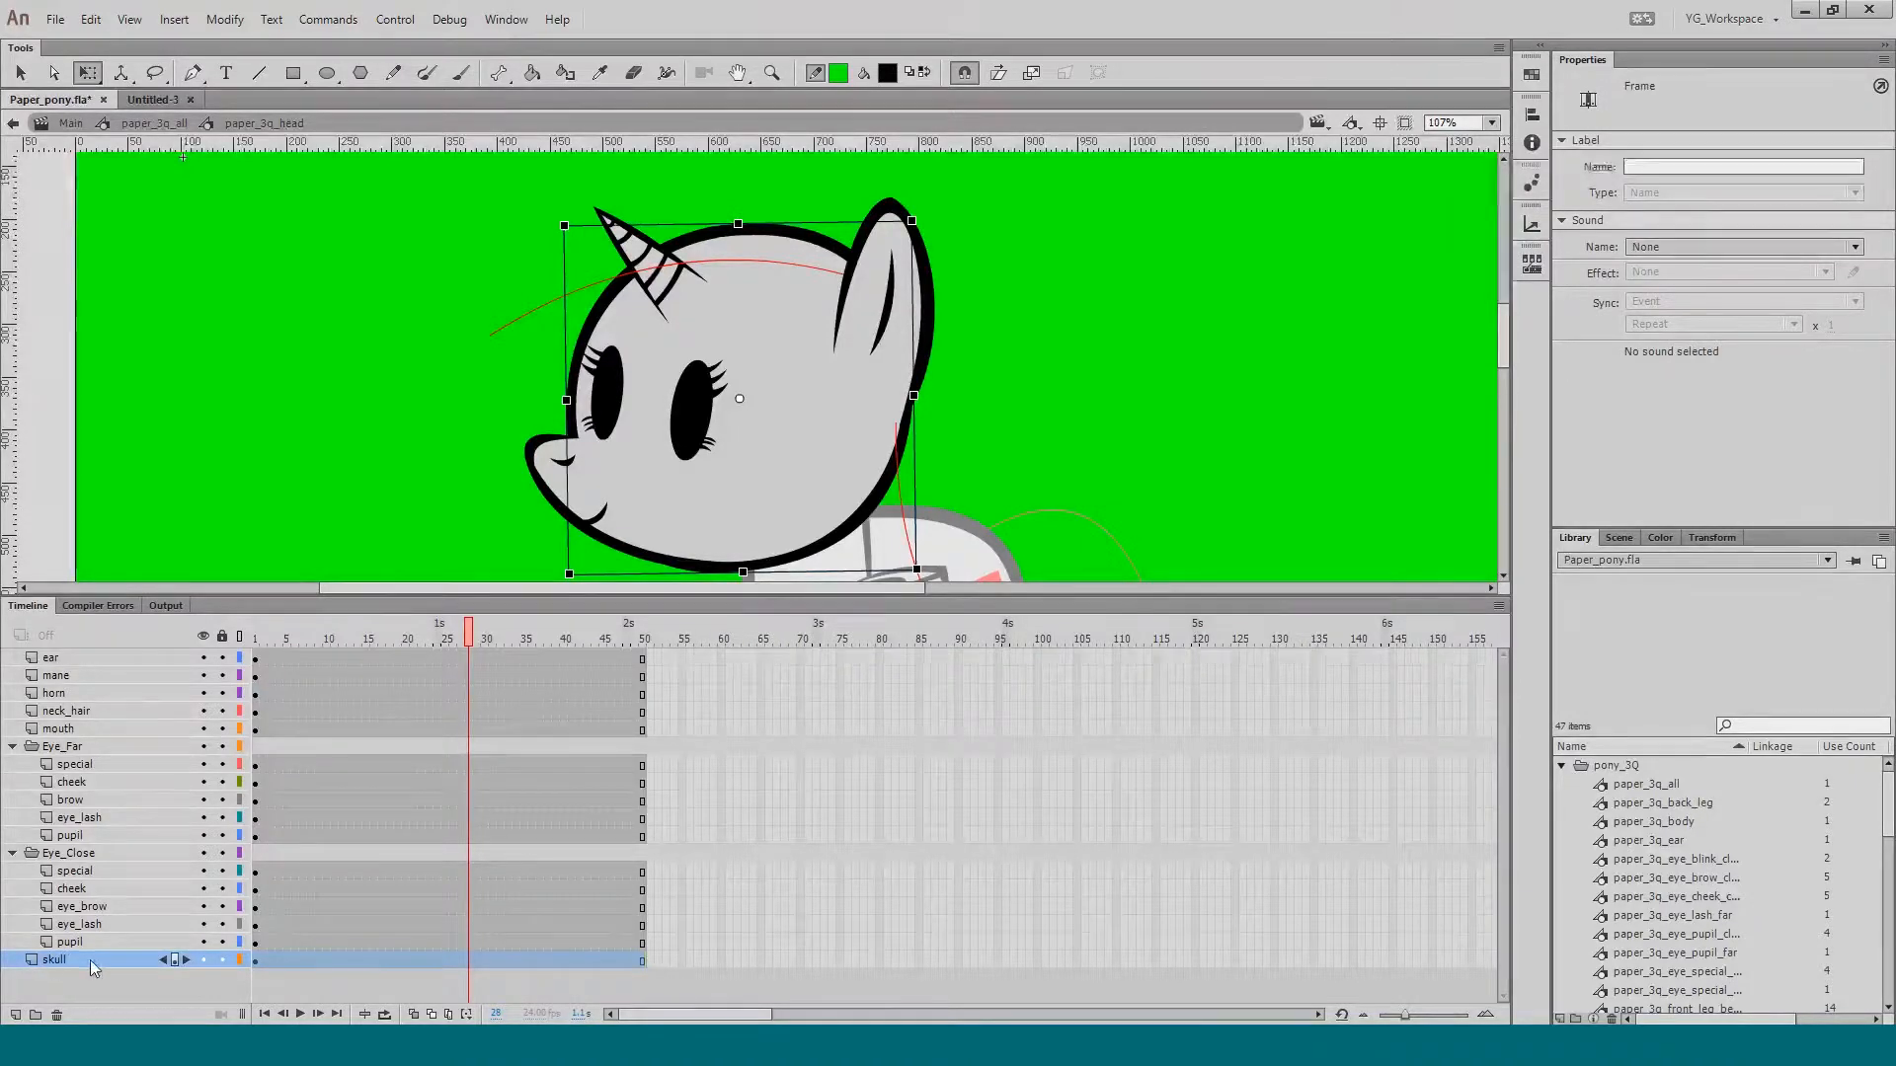
Step: Return to the paper_3q_all symbol and select its head instance
double_click(499, 559)
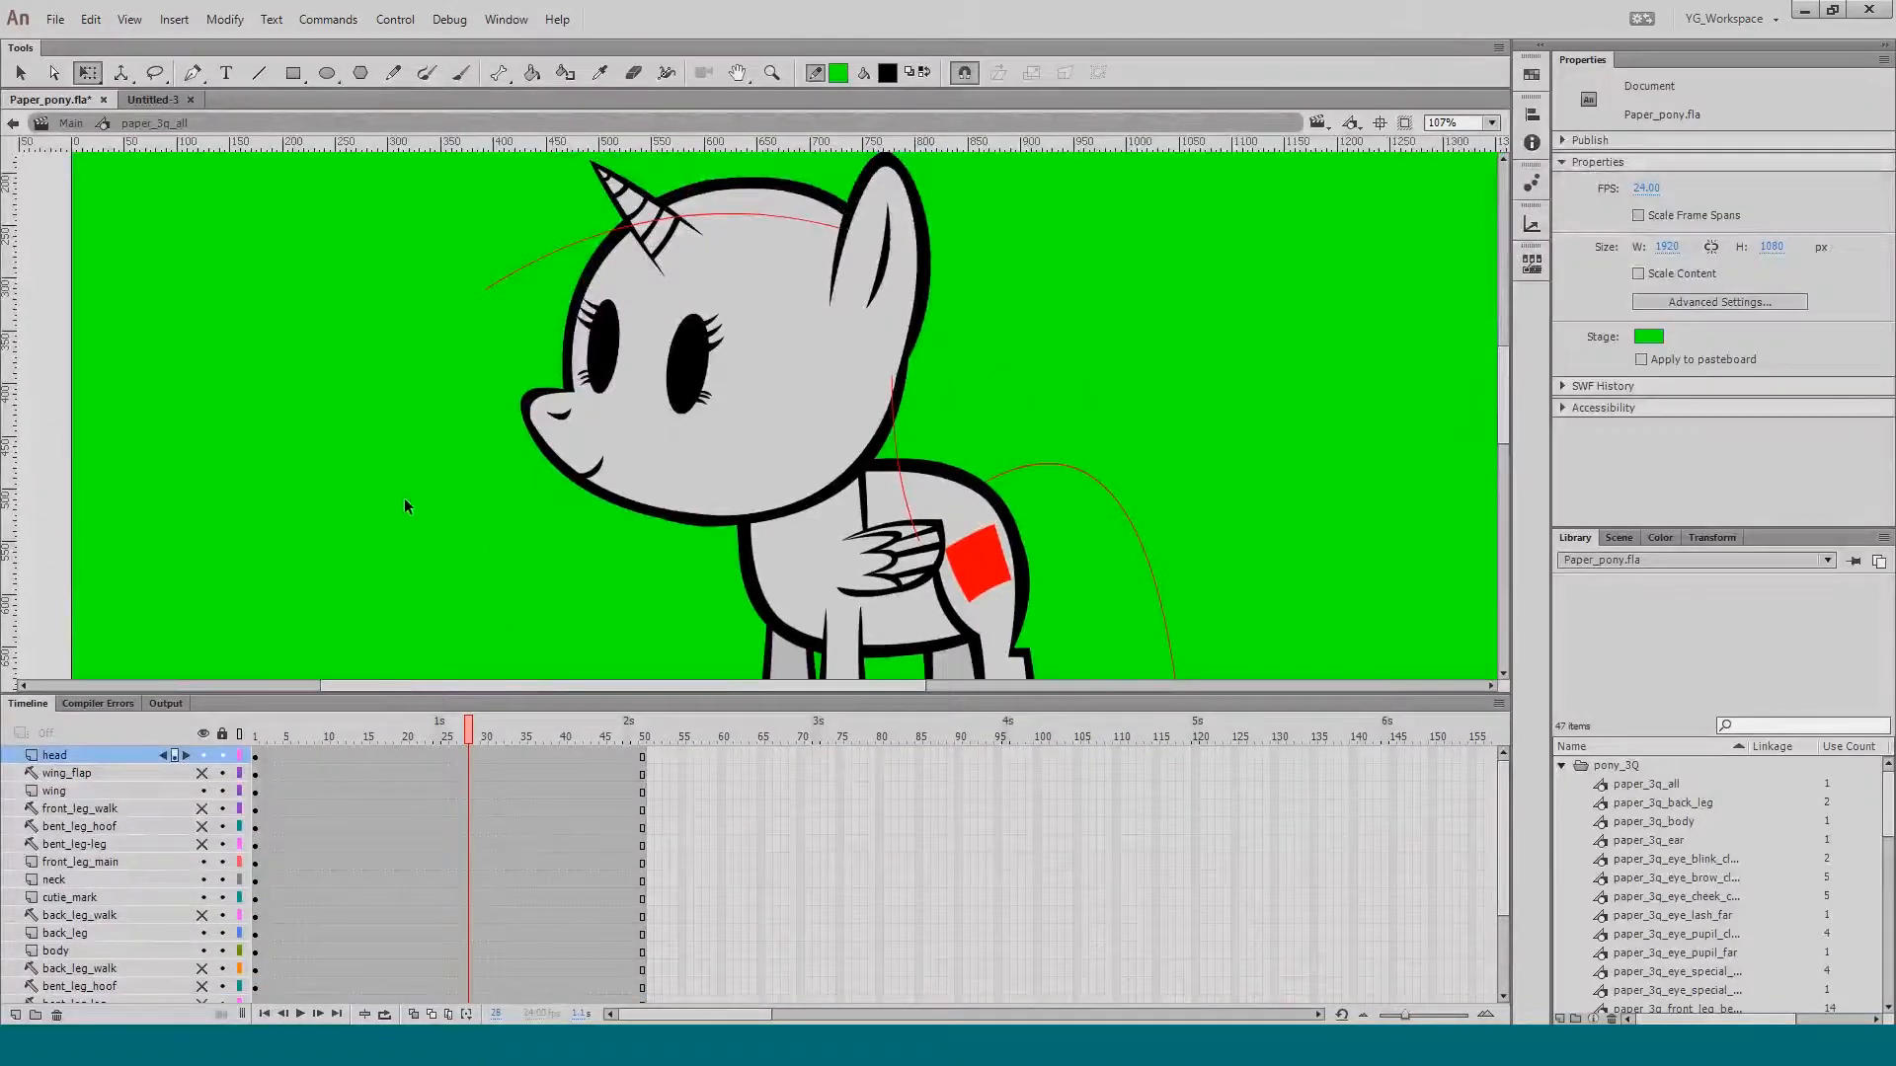
scroll(460, 531, "up", 2)
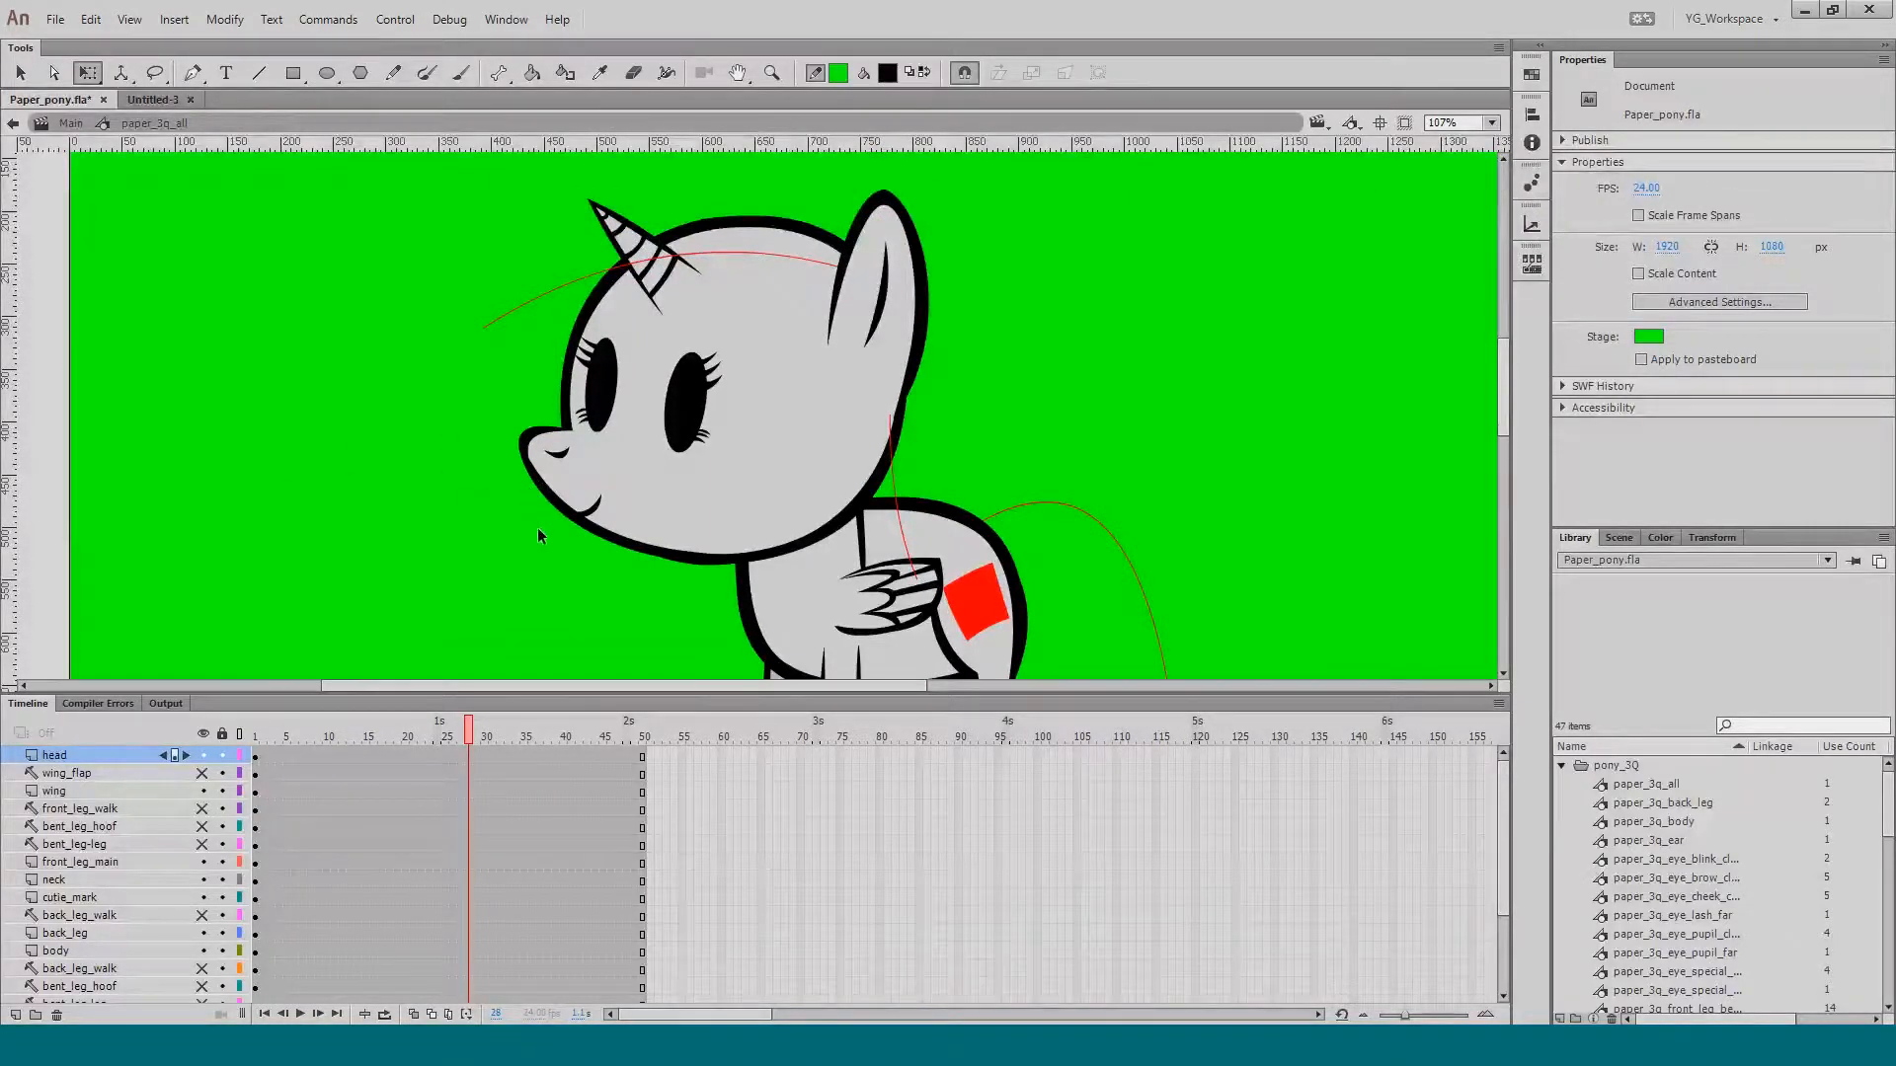
left_click(838, 587)
left_click(698, 486)
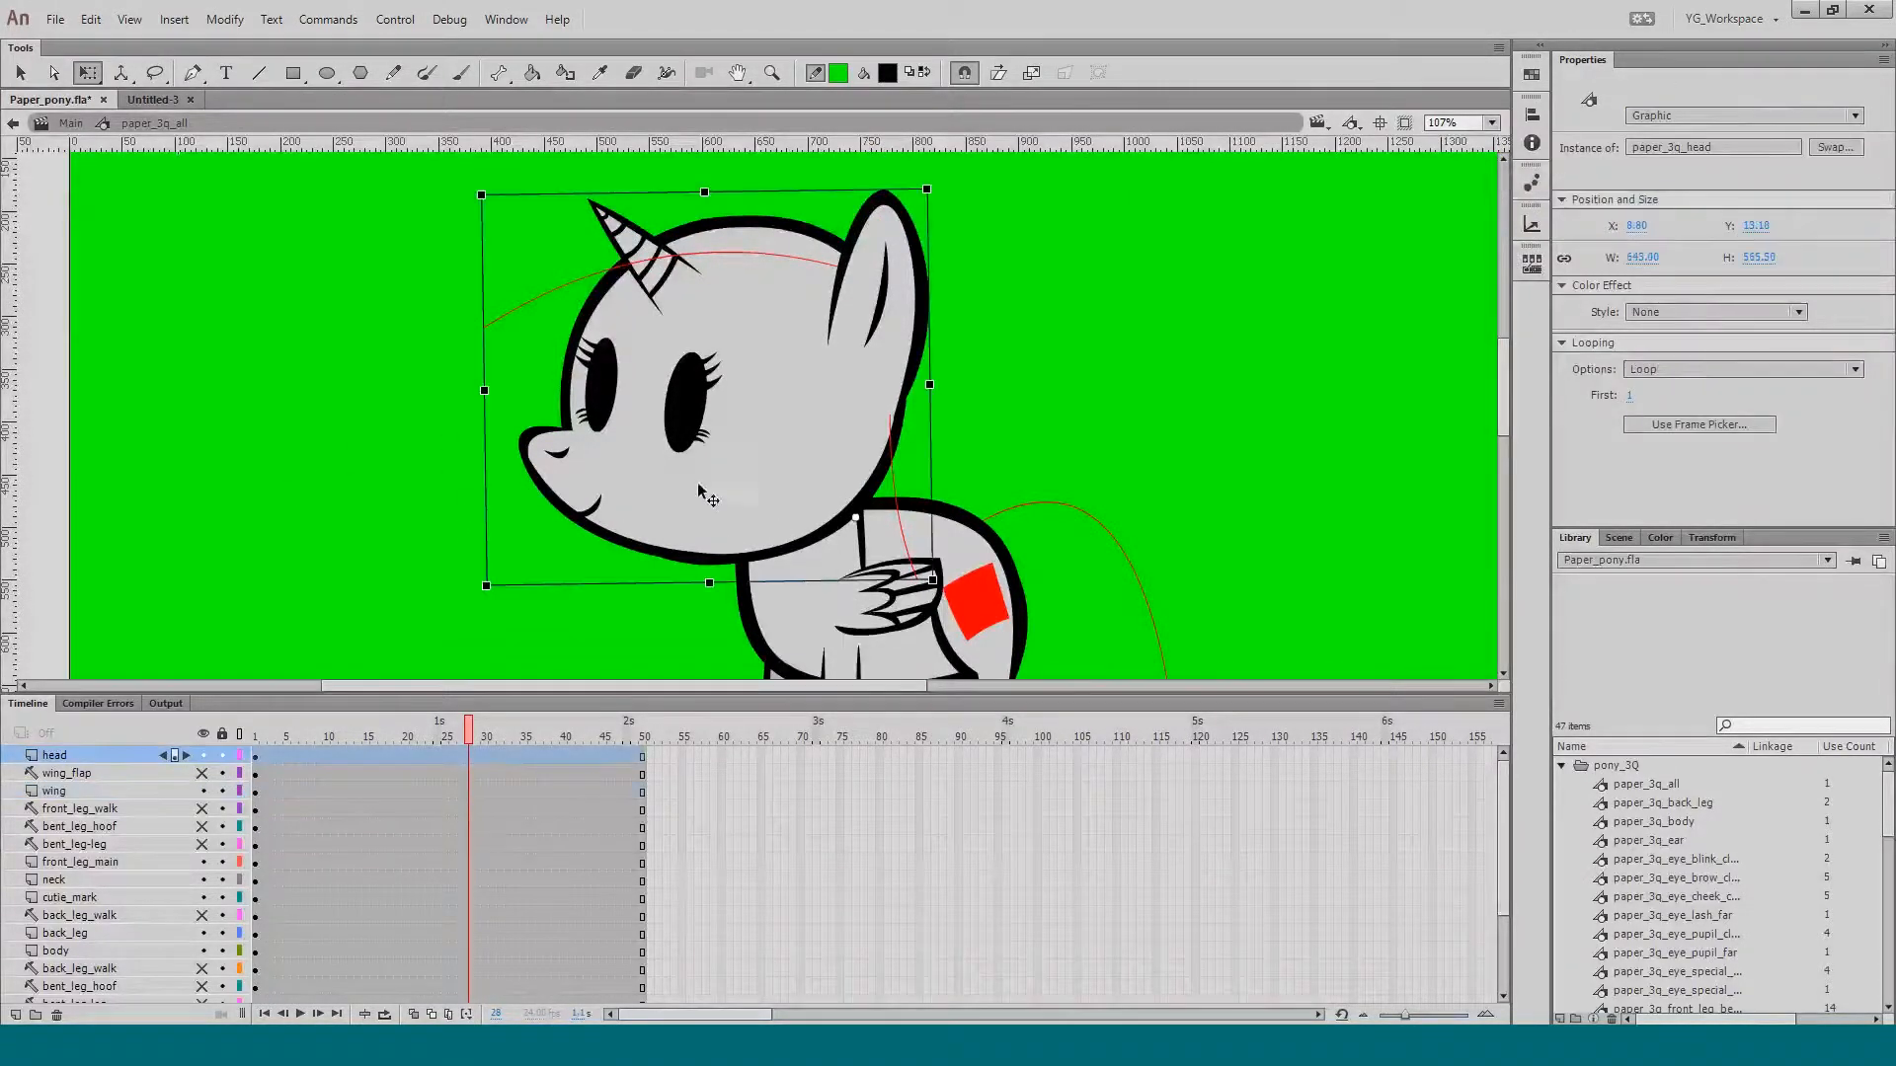
scroll(503, 415, "down", 1)
Step: Open the nested paper_3q_mouth symbol inside the pony's head for editing in place
double_click(548, 478)
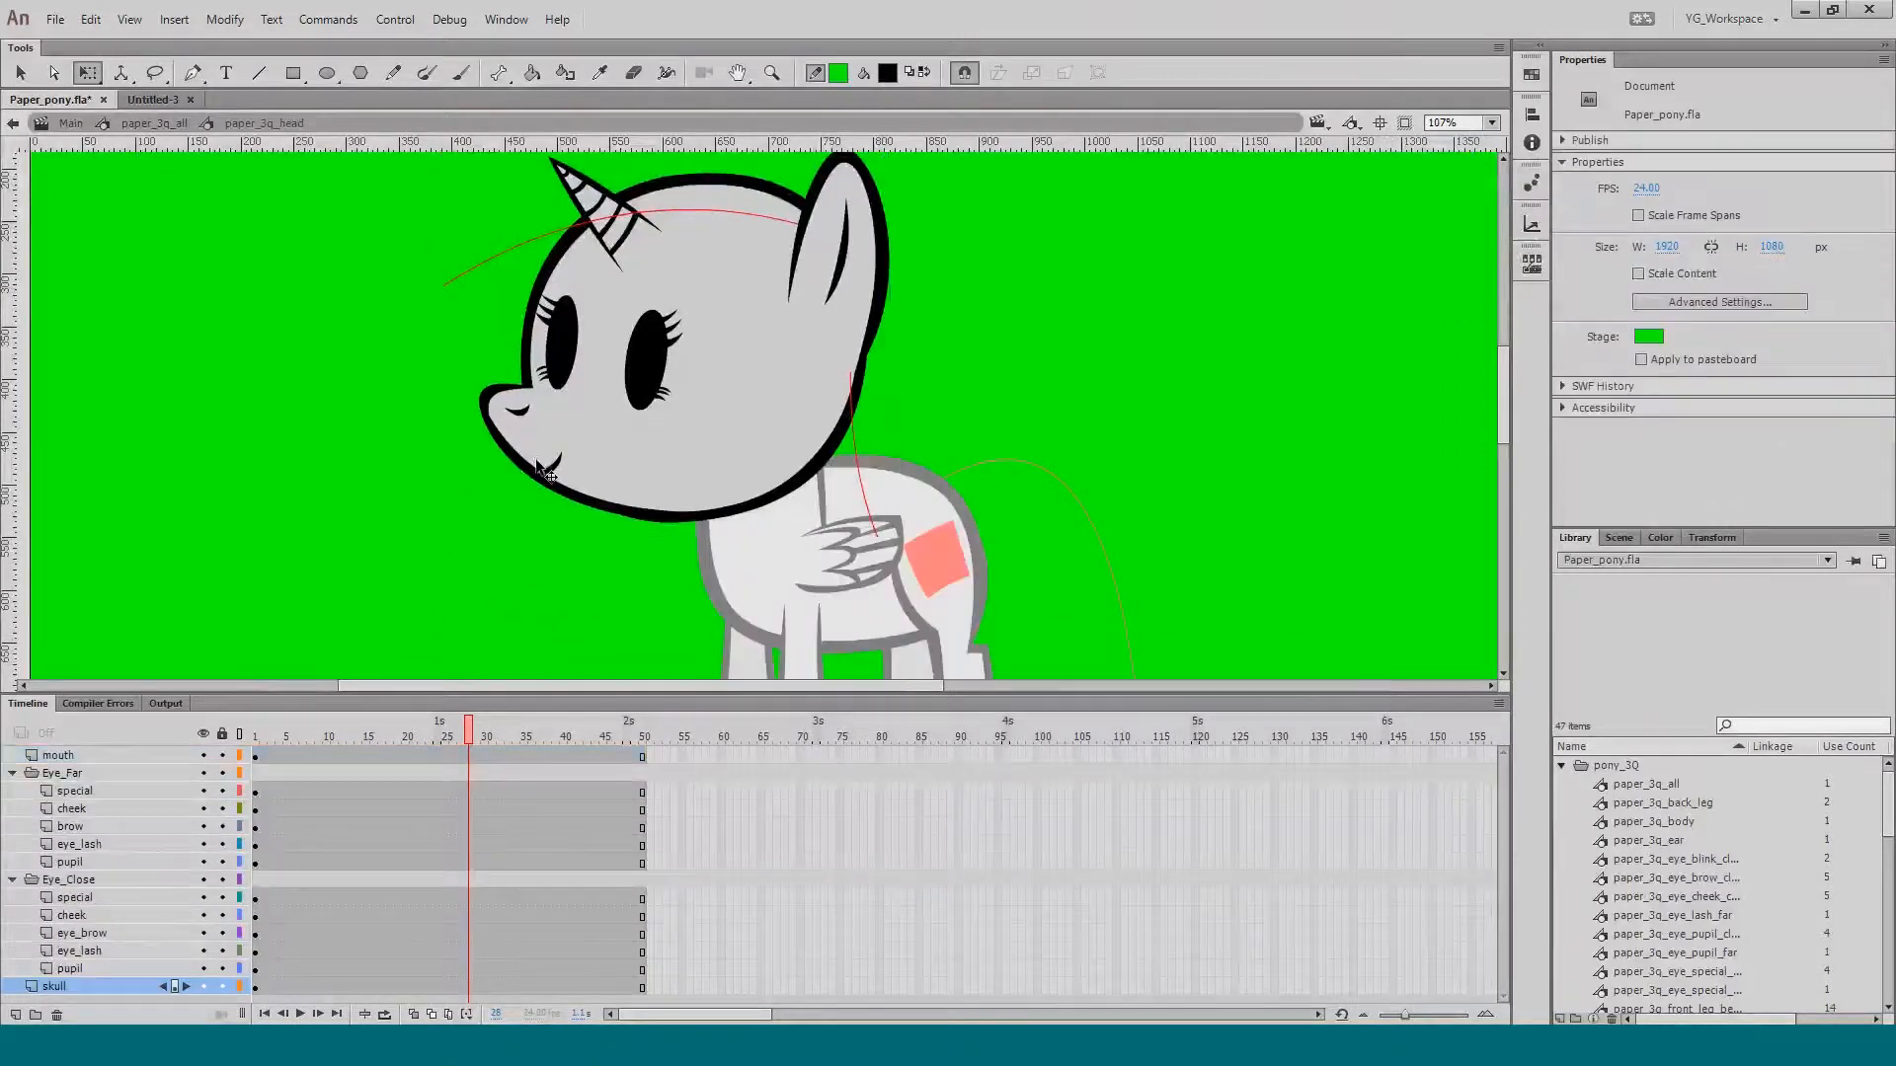
left_click_drag(494, 462, 533, 492)
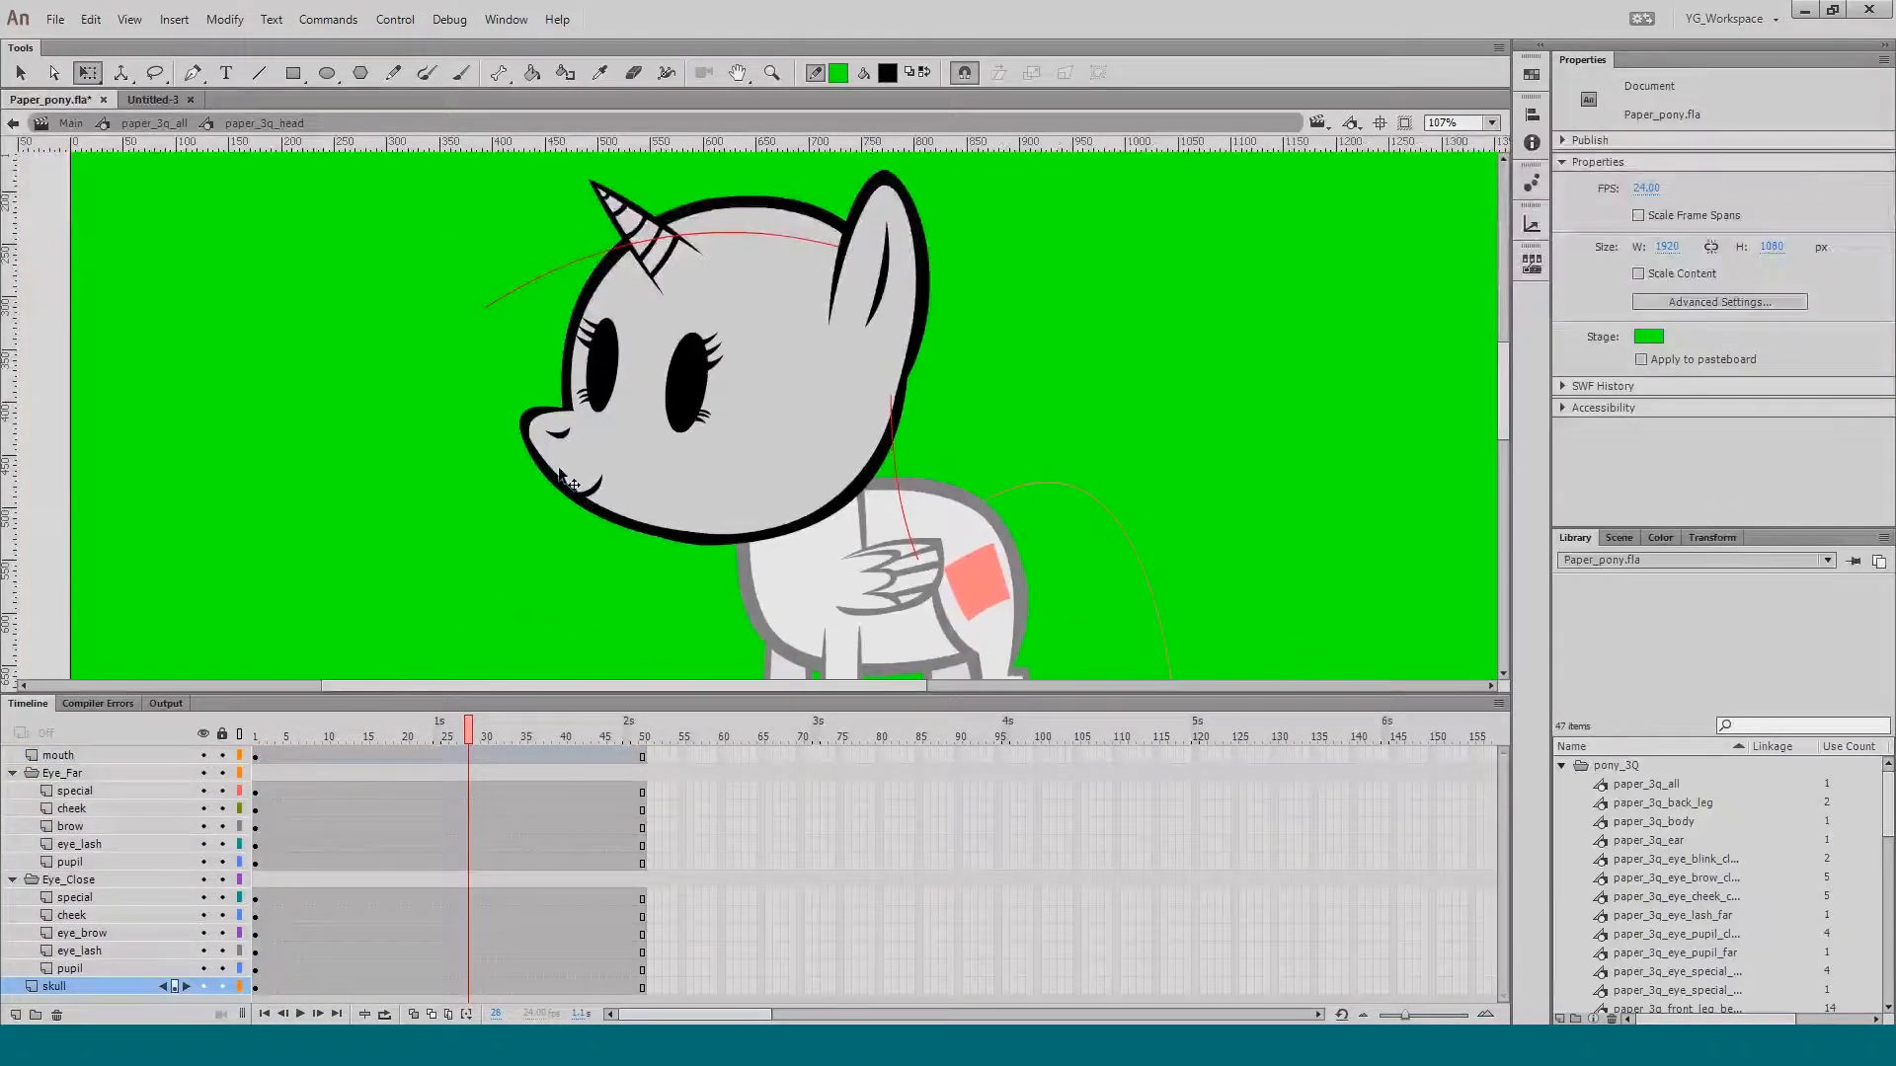
left_click(564, 481)
double_click(576, 487)
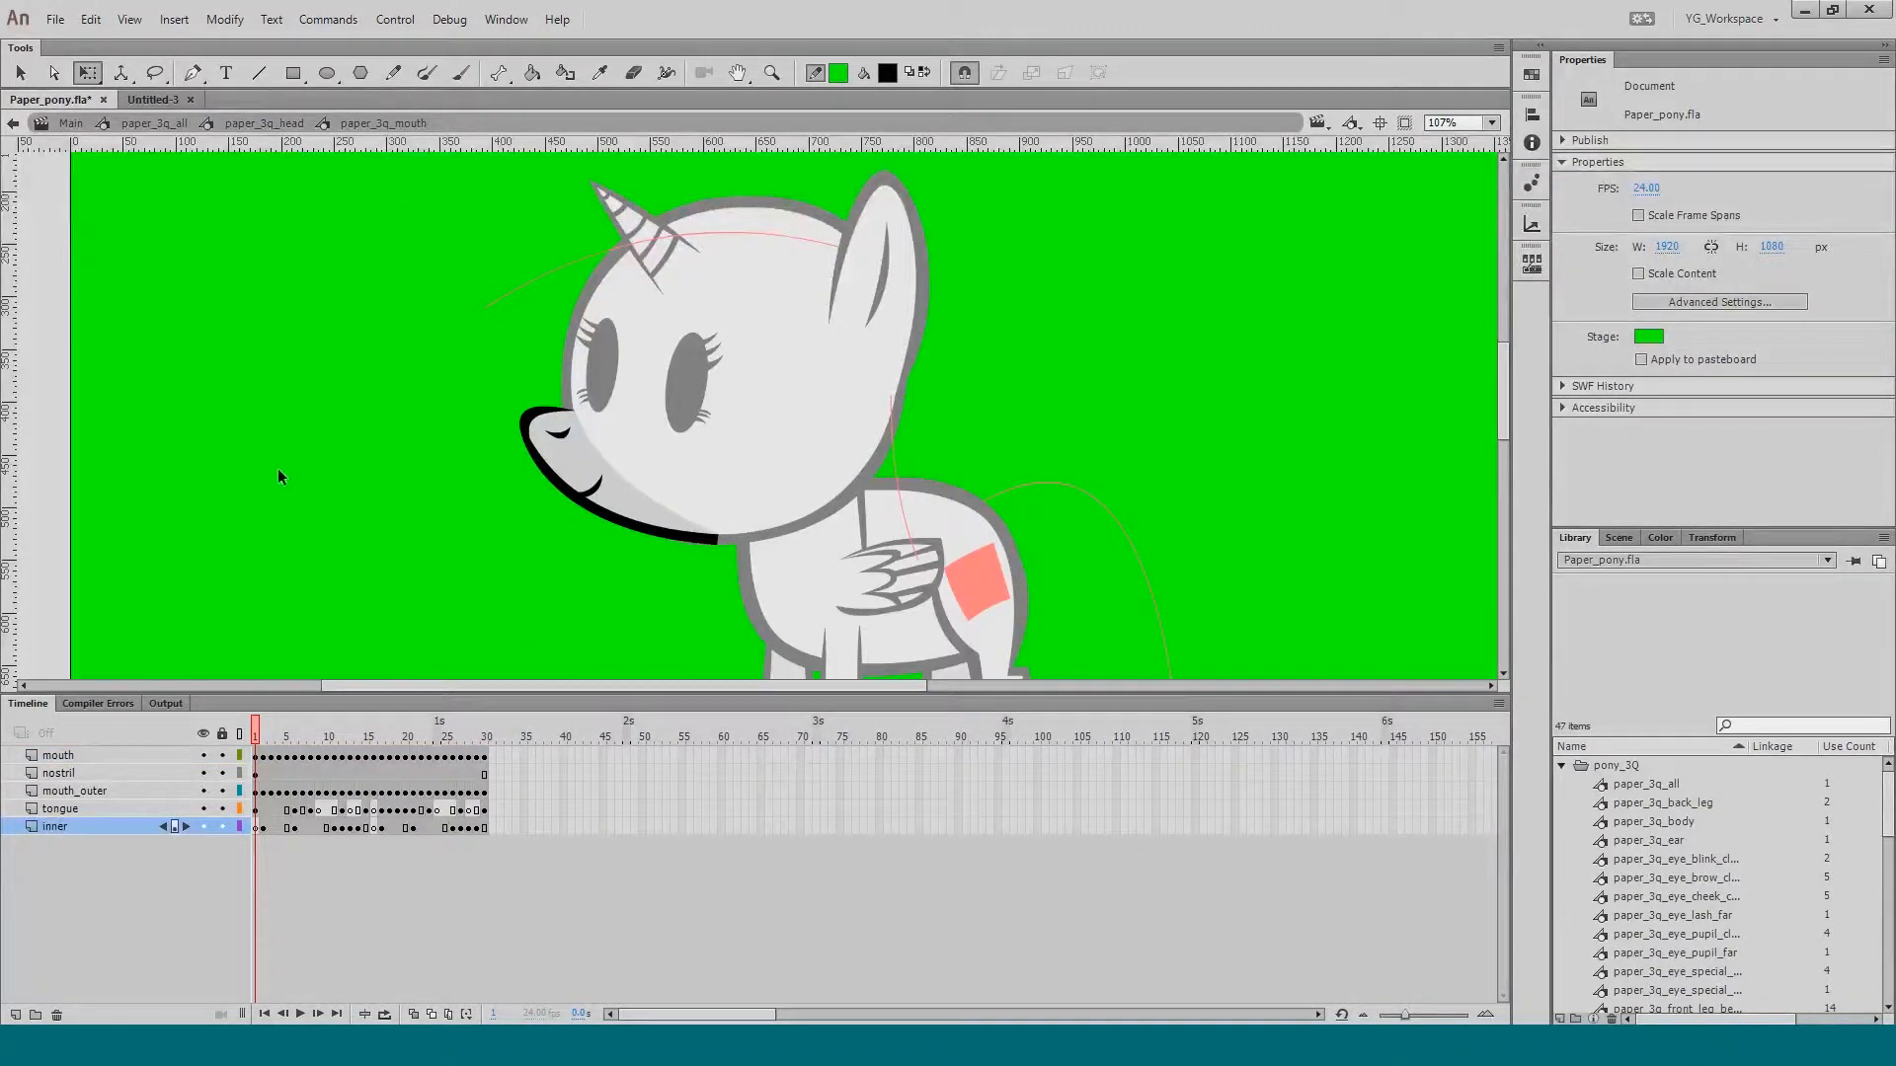
Step: Examine what the nostril, mouth_outer, tongue, inner and mouth layers hold inside the mouth symbol
left_click_drag(275, 692, 266, 701)
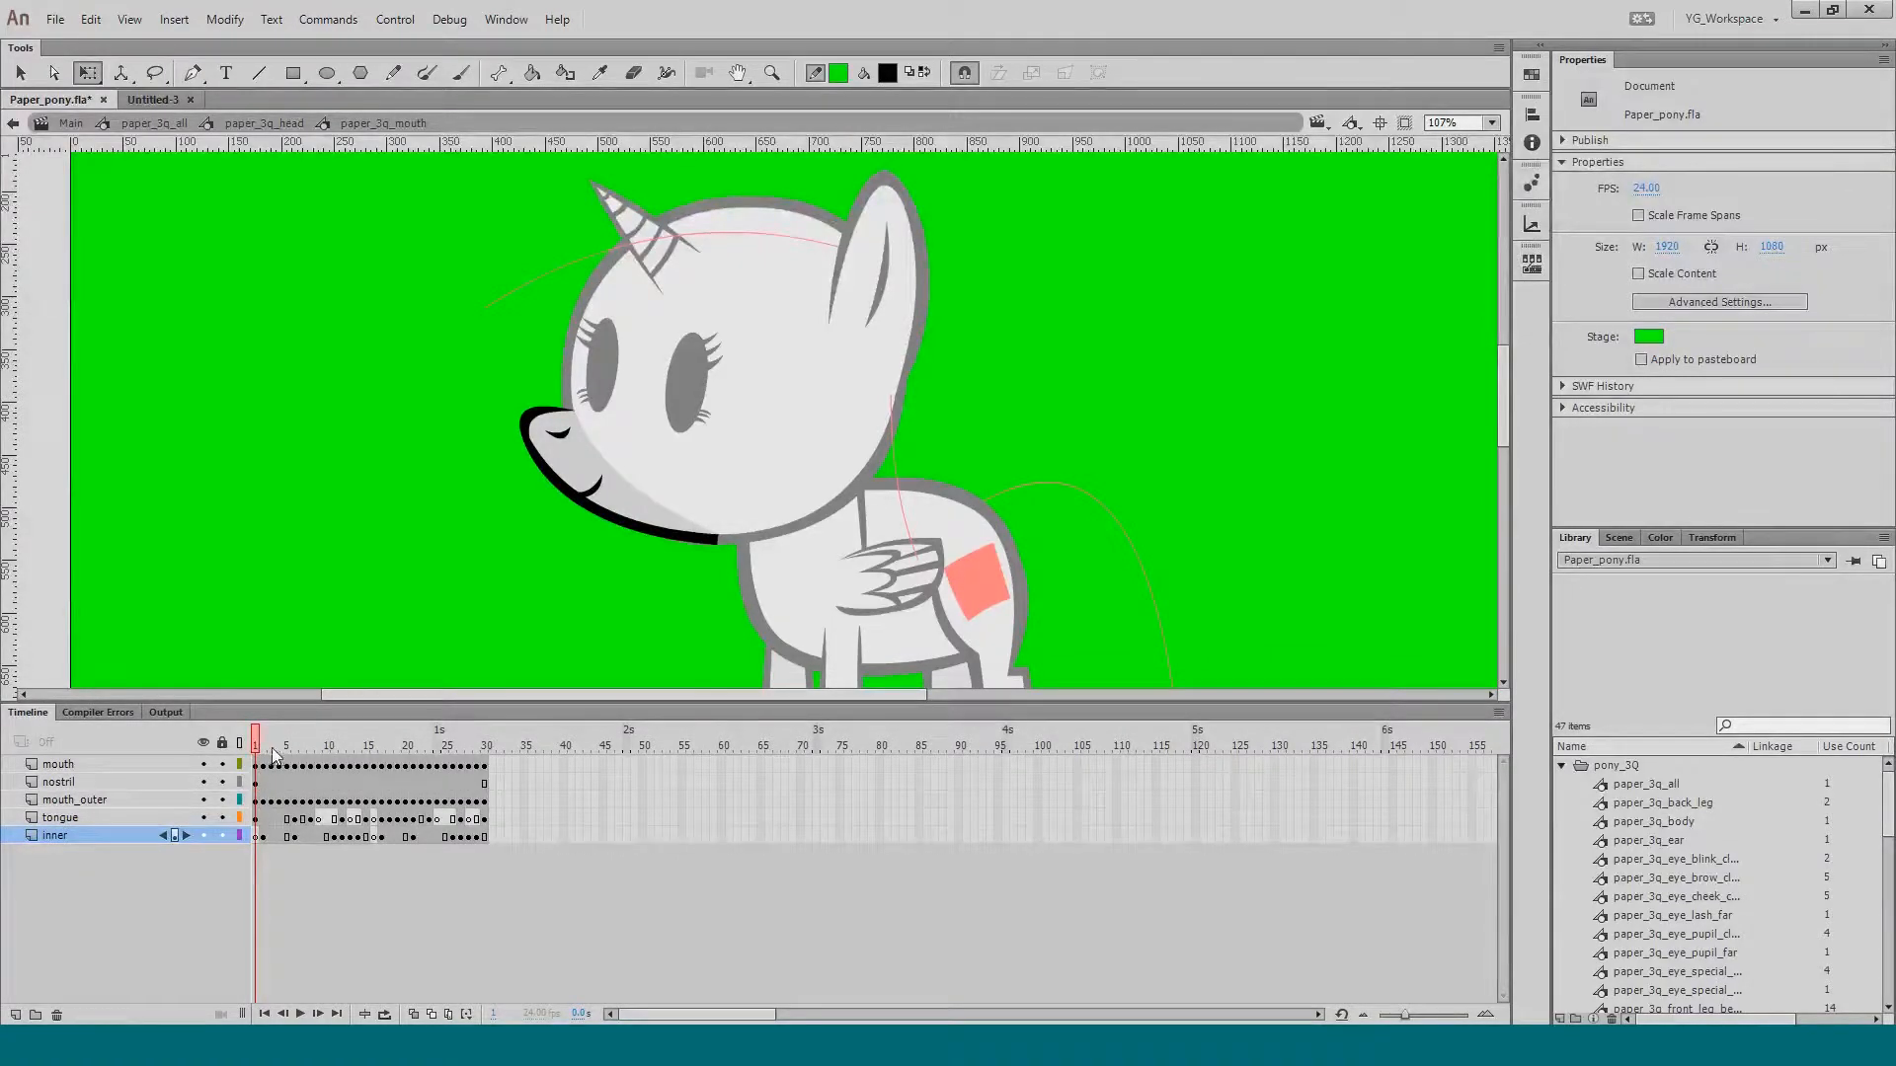
left_click(104, 780)
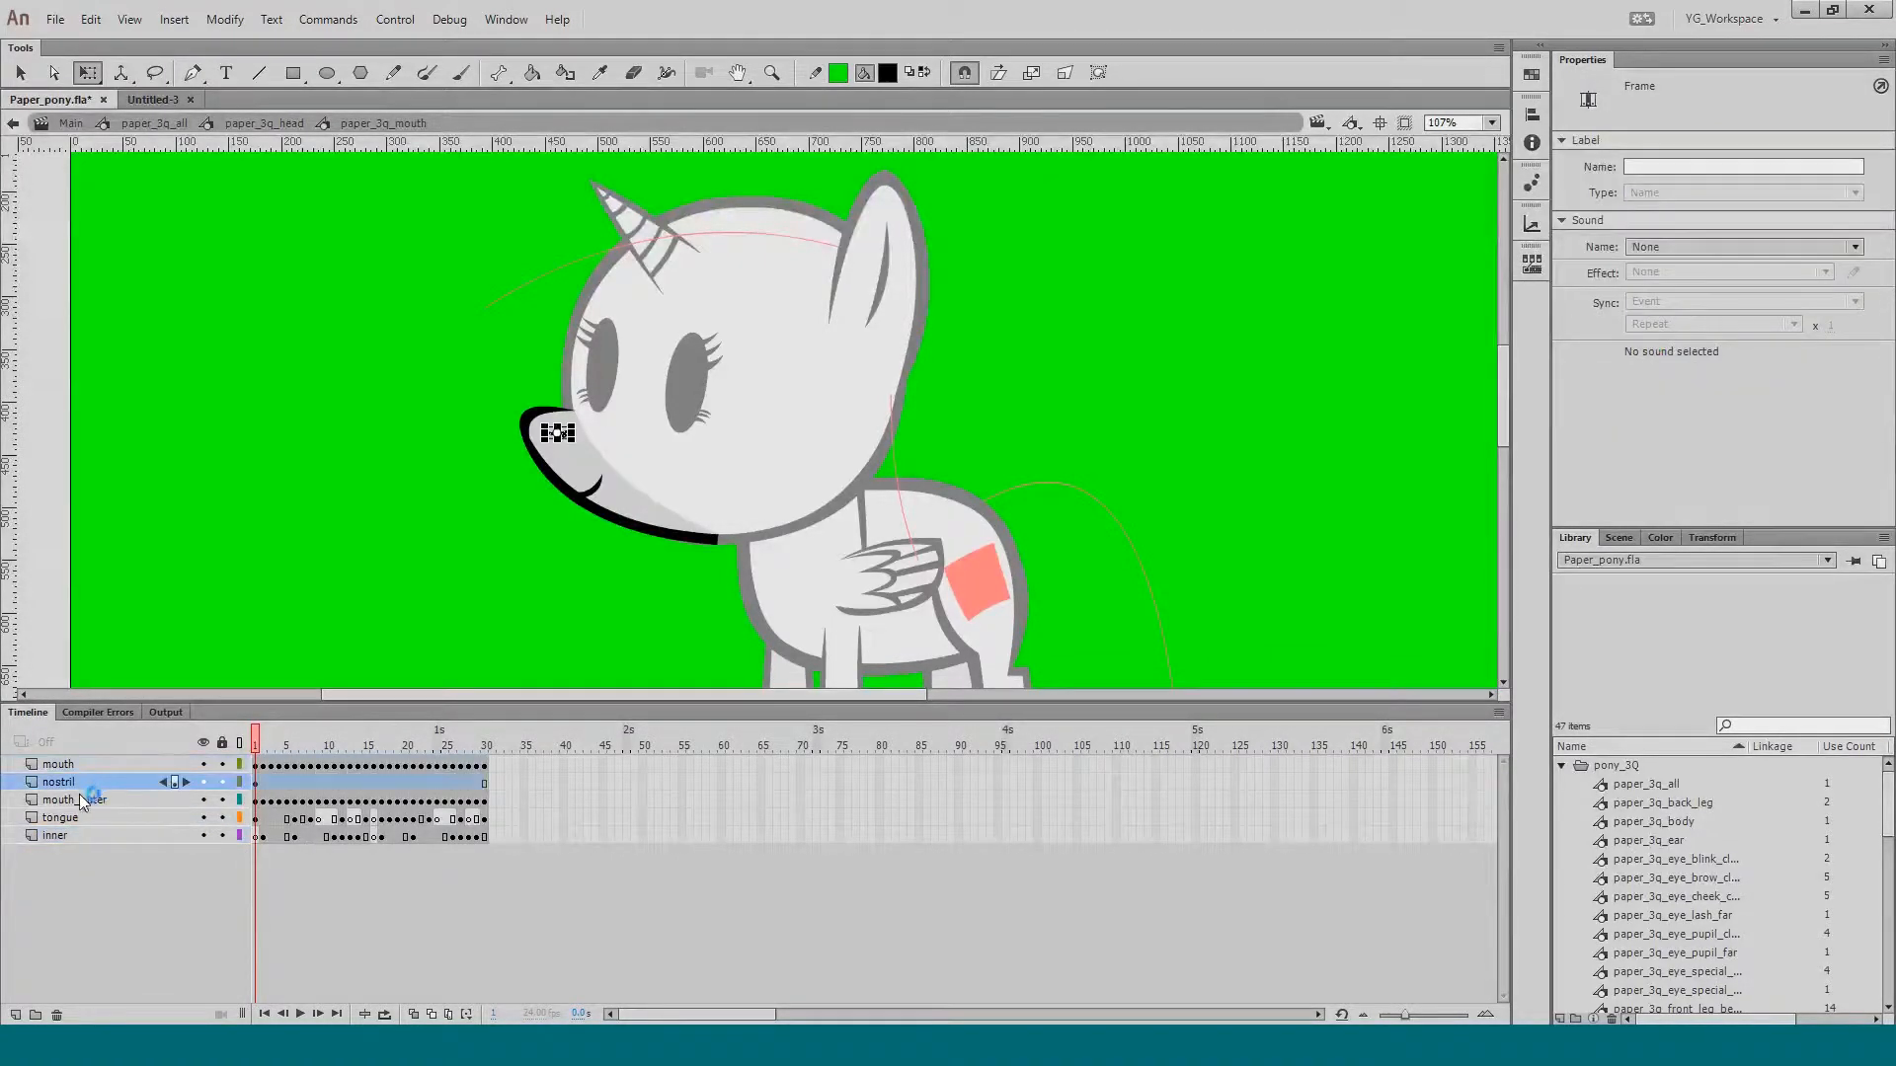
left_click(79, 802)
left_click(79, 824)
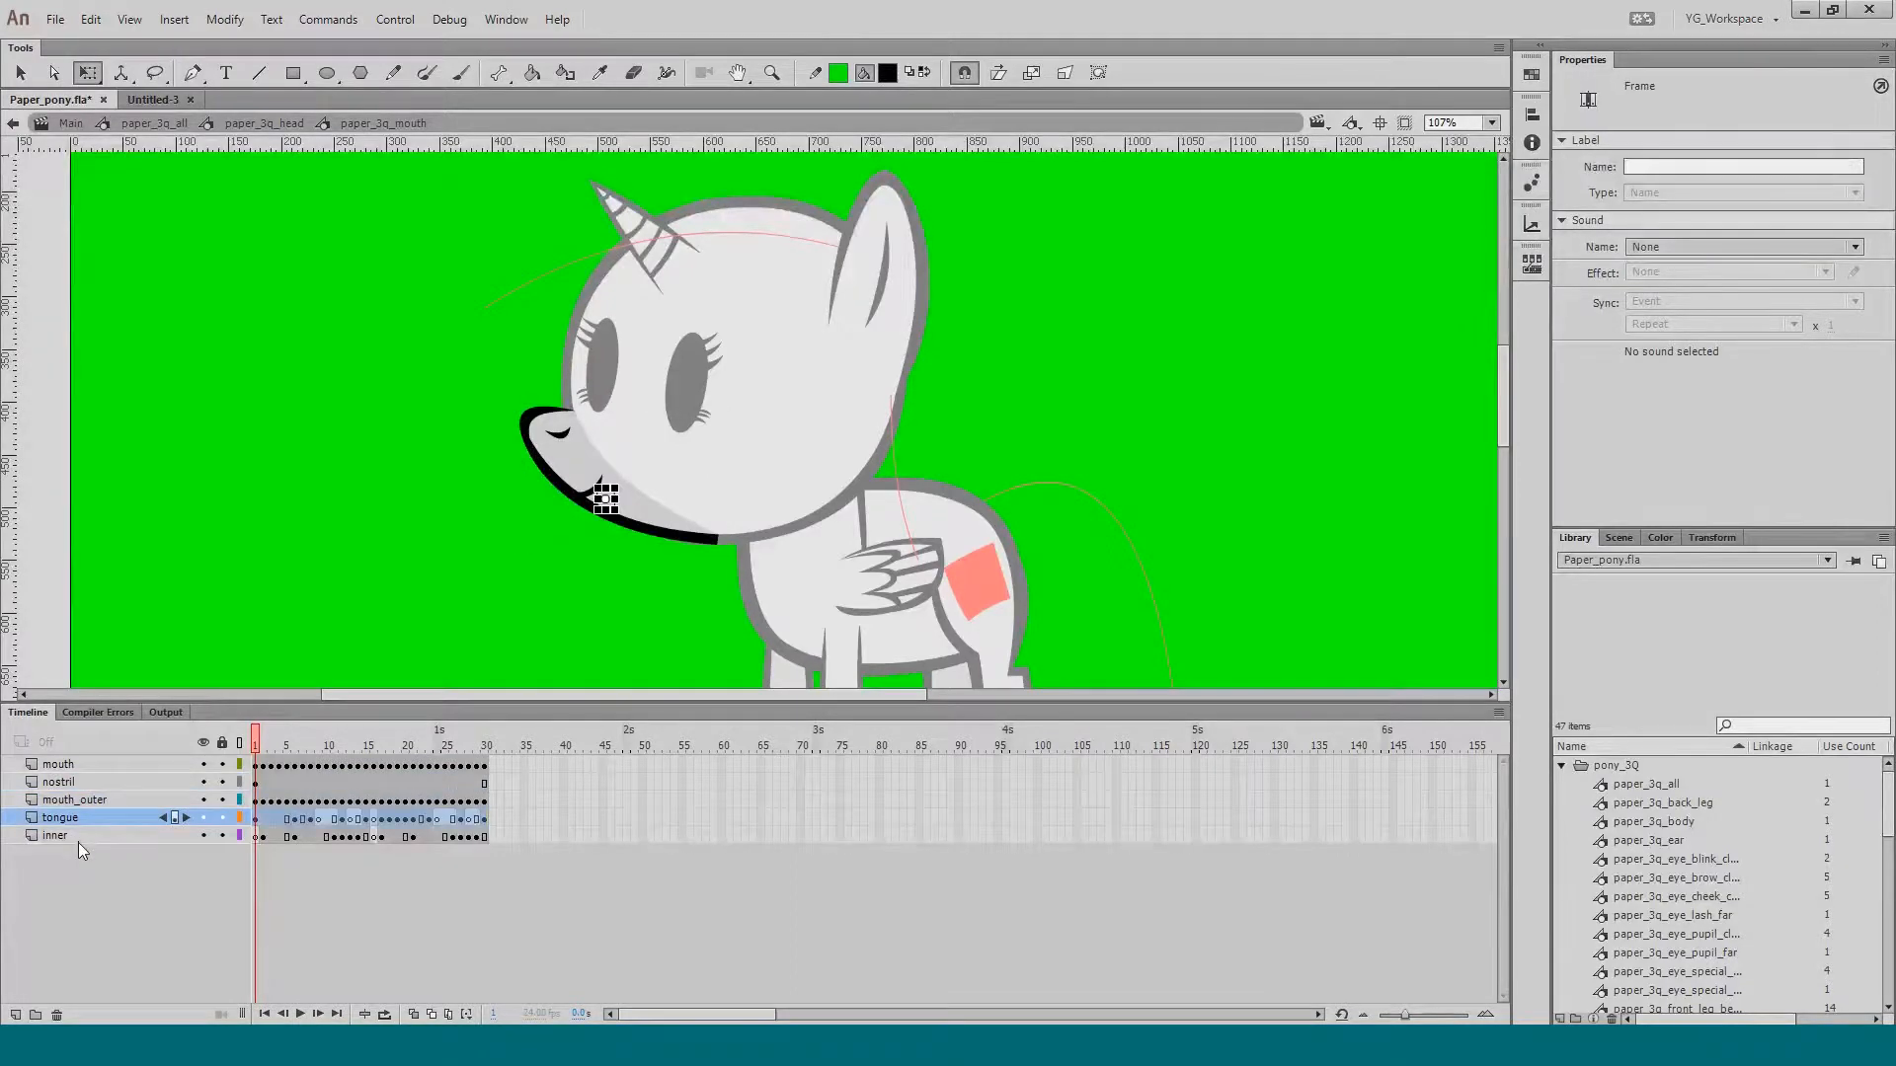
left_click(80, 841)
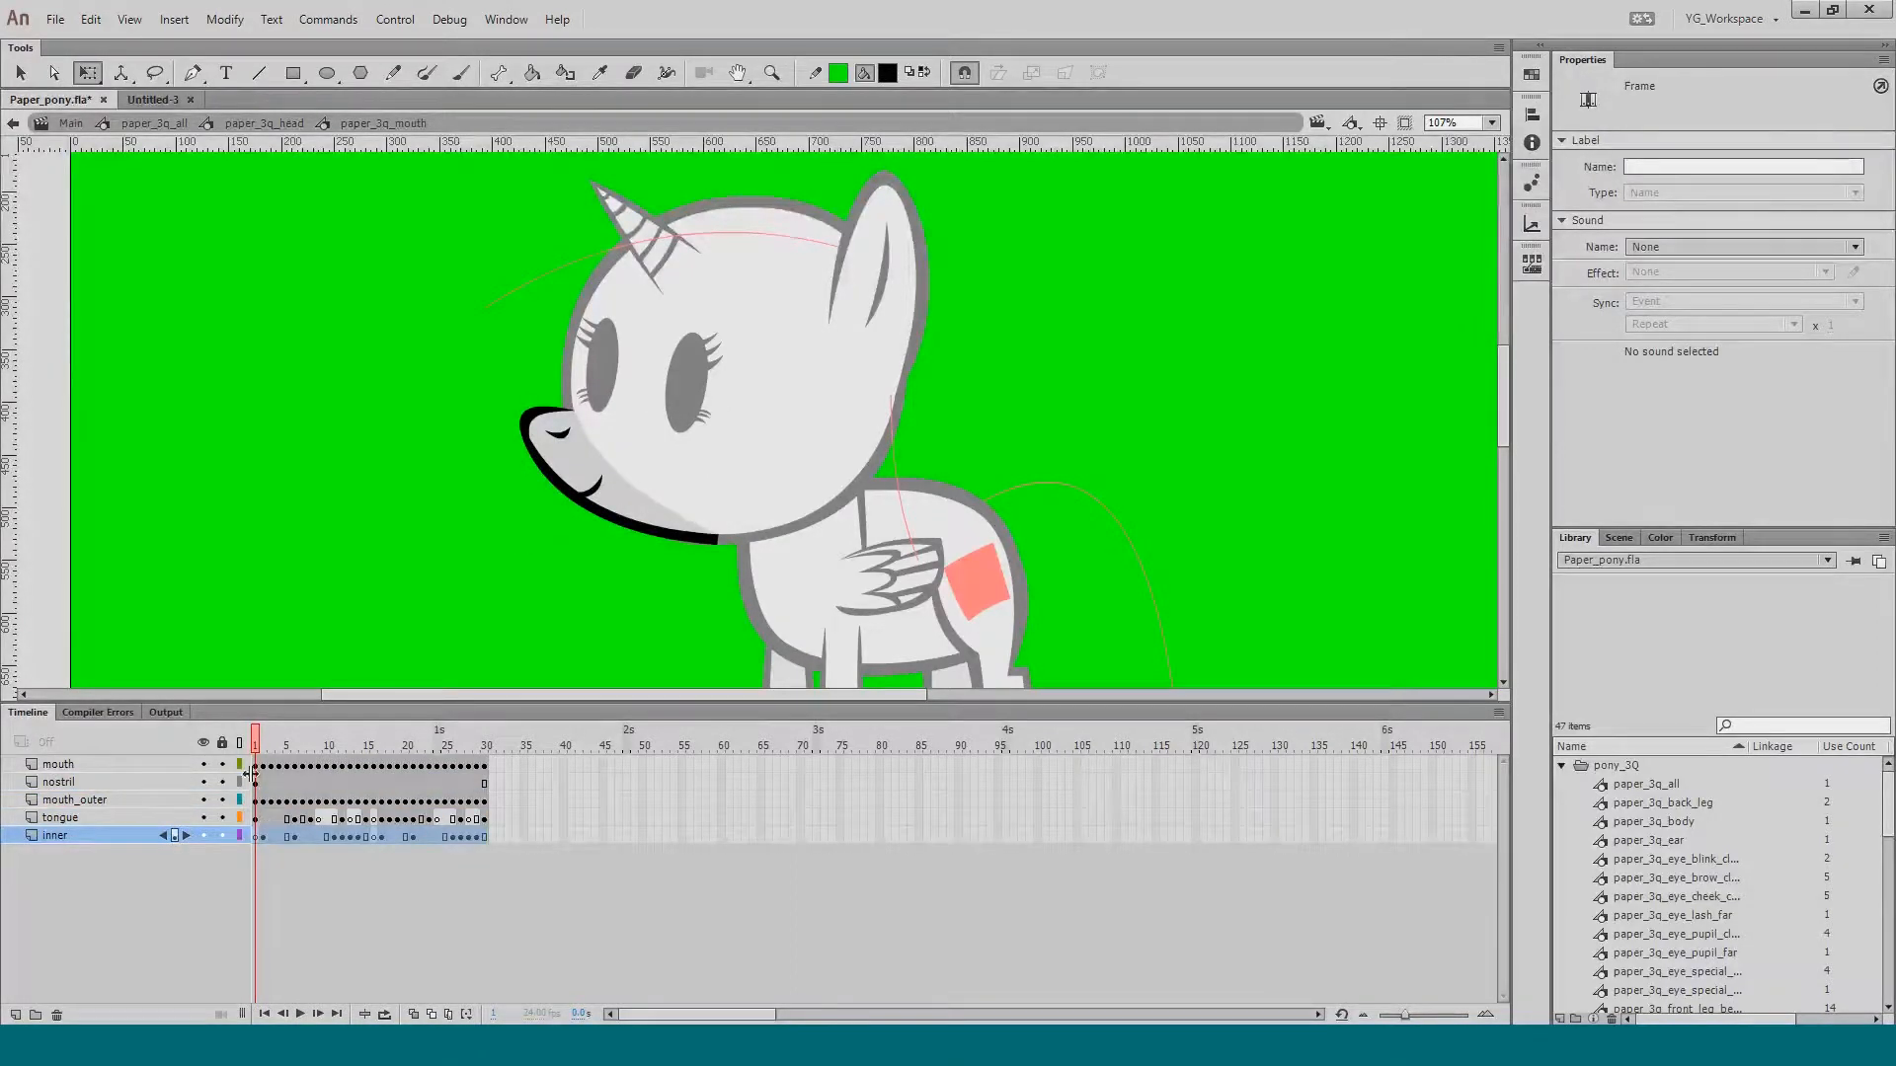
left_click(154, 768)
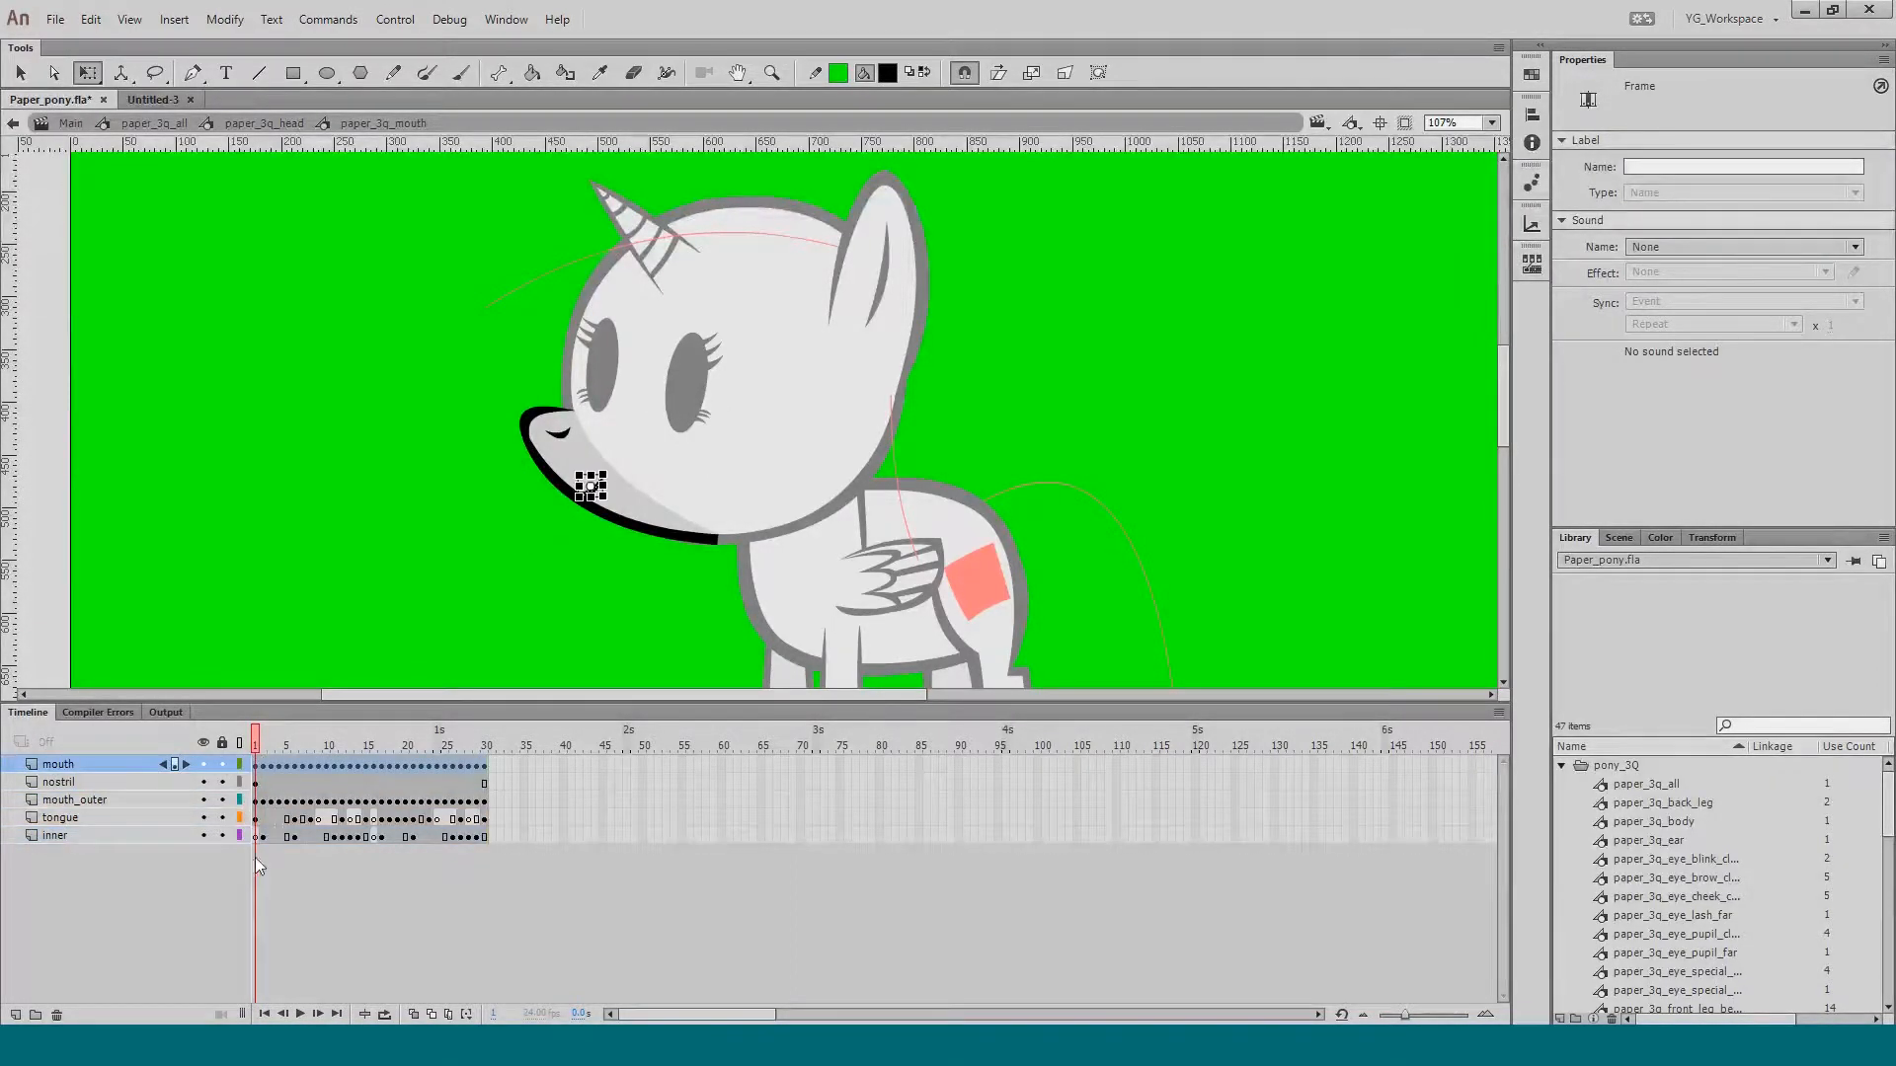
Step: Step forward one frame at a time through the first mouth shapes up to frame 6
left_click(237, 681)
key("period")
key("period")
key("period")
key("period")
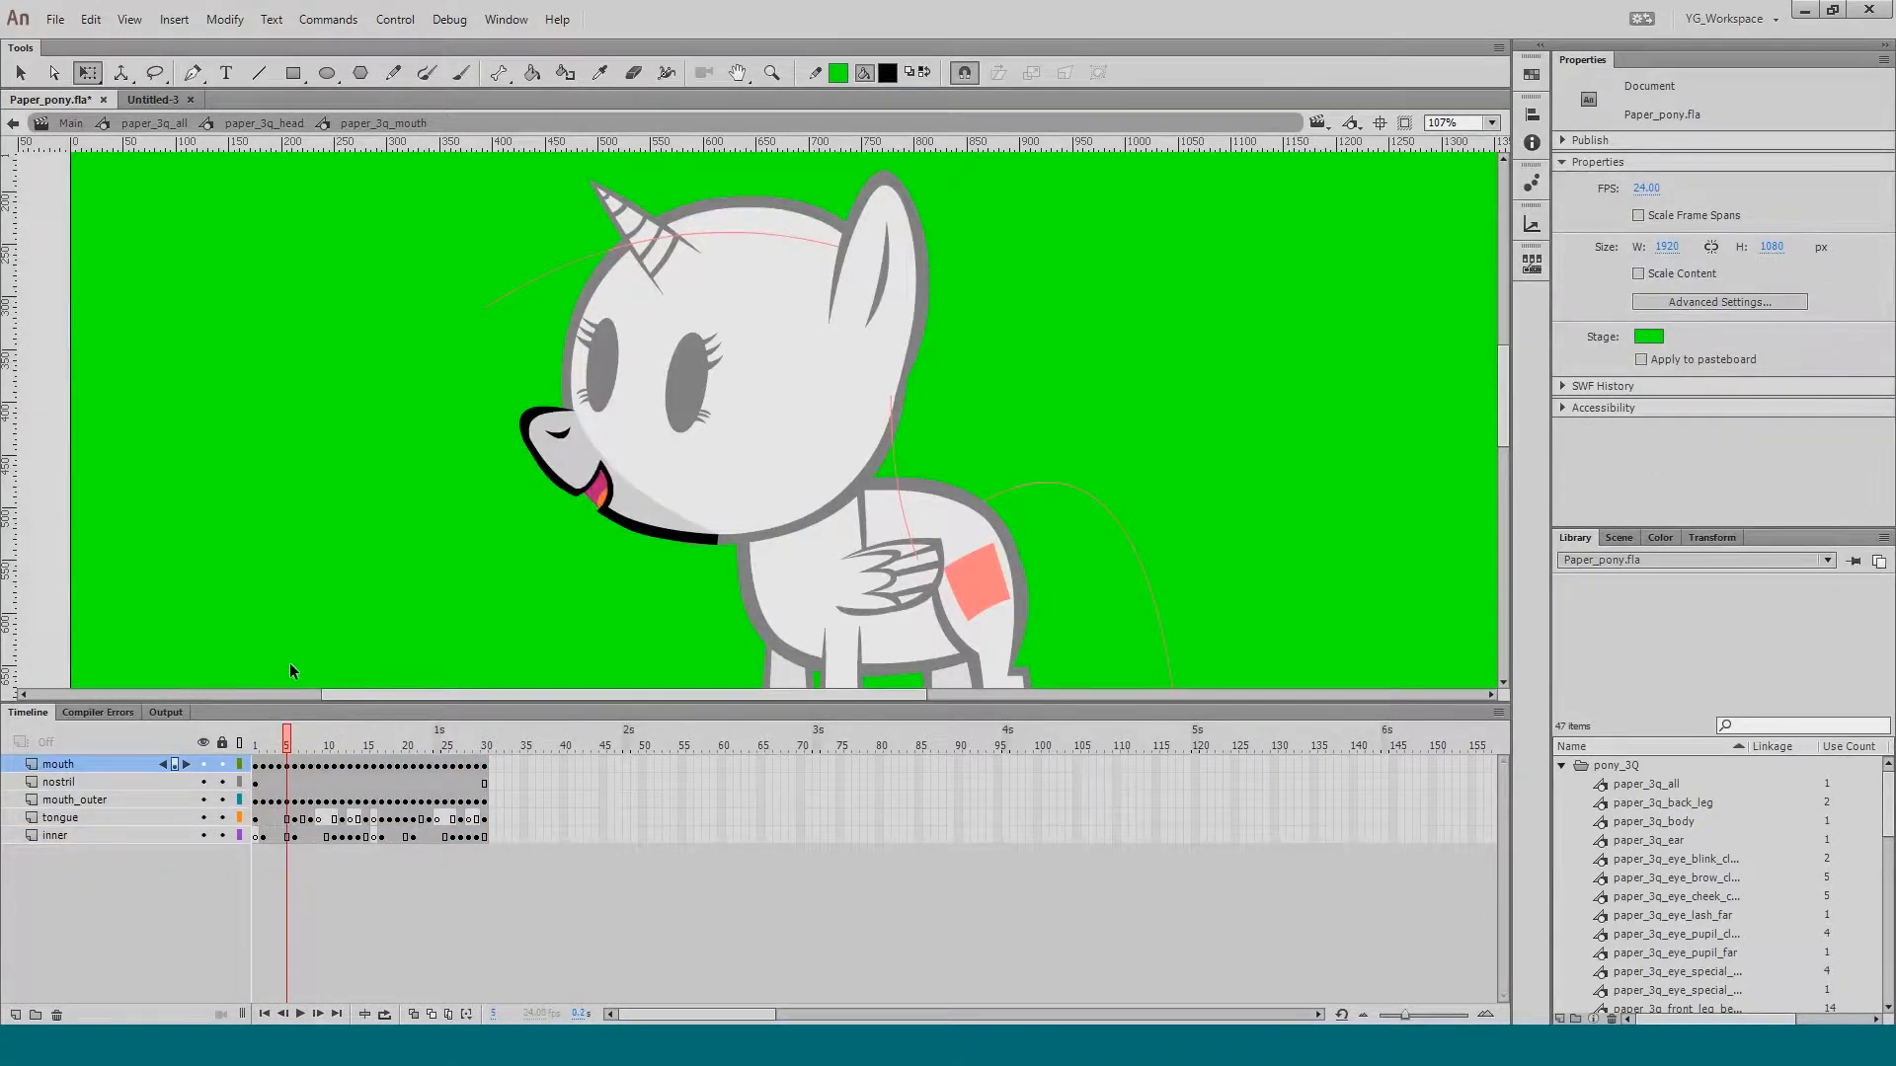
left_click(287, 785)
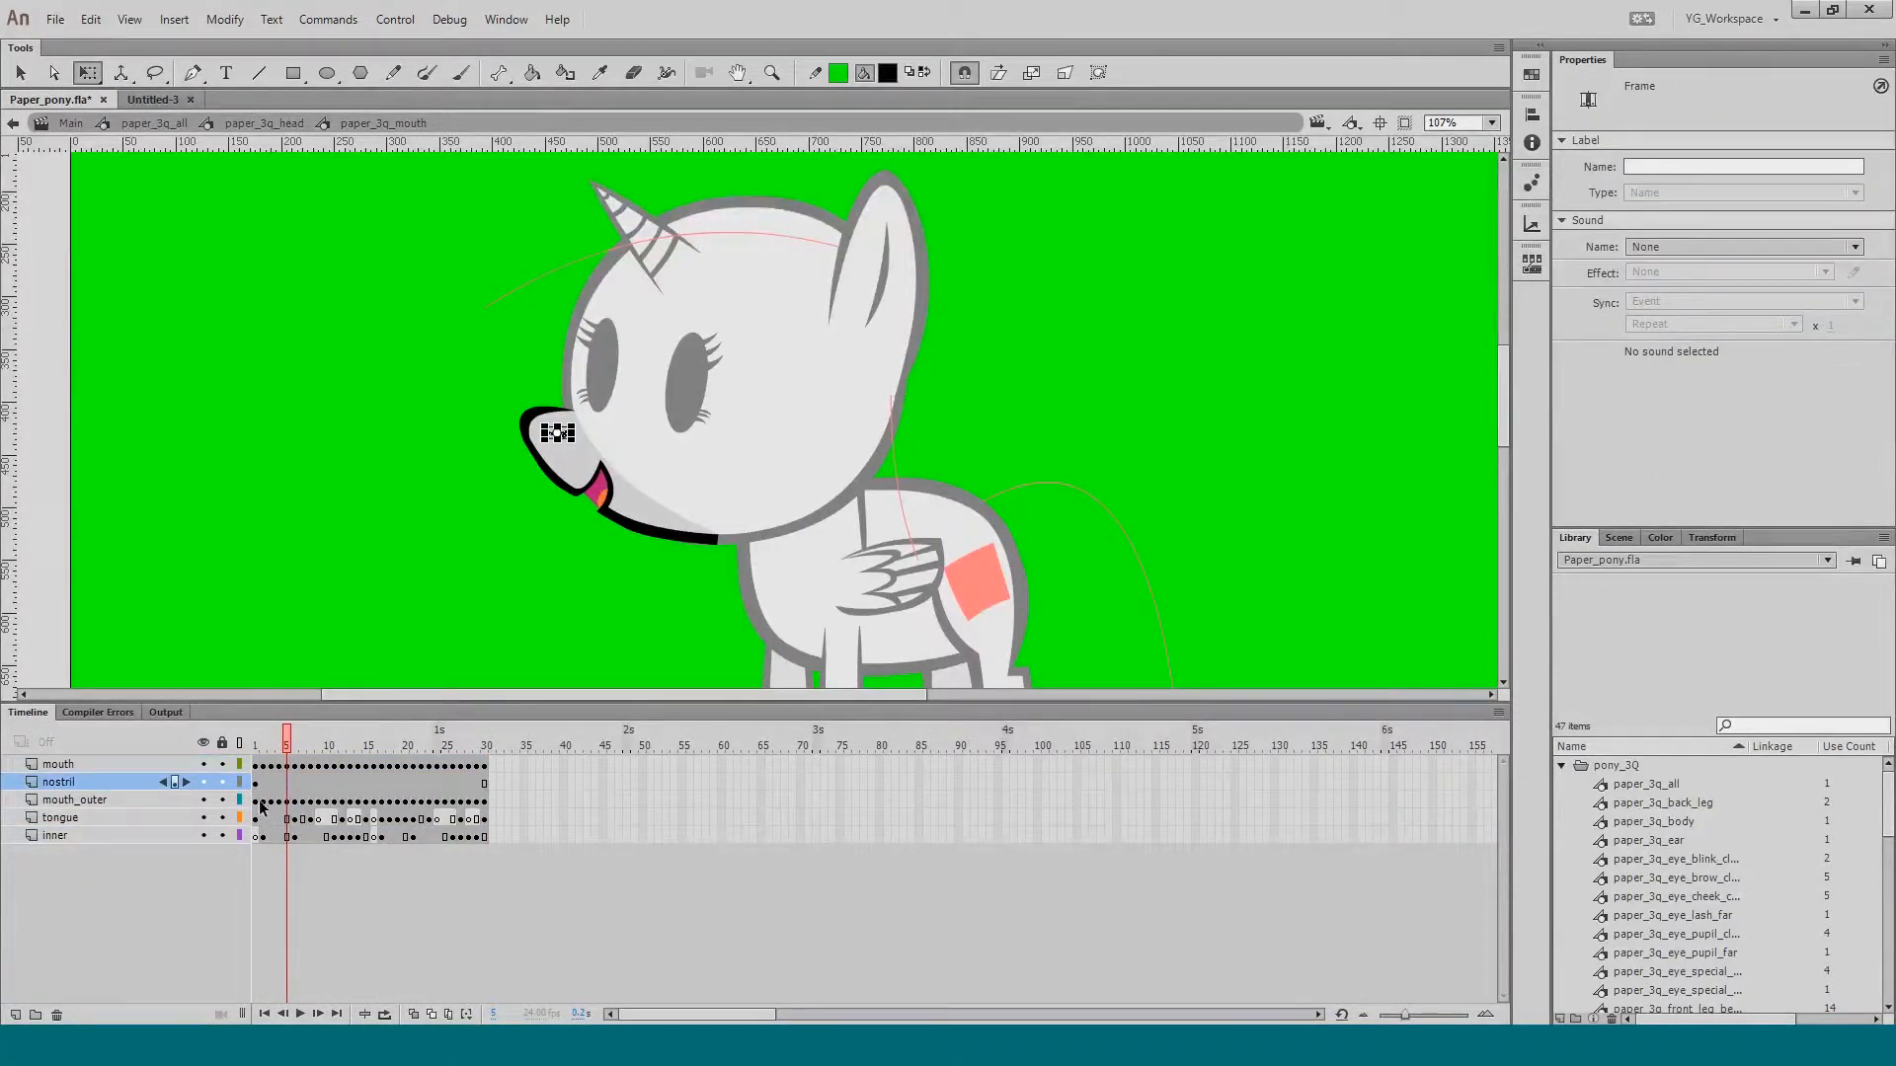
key("period")
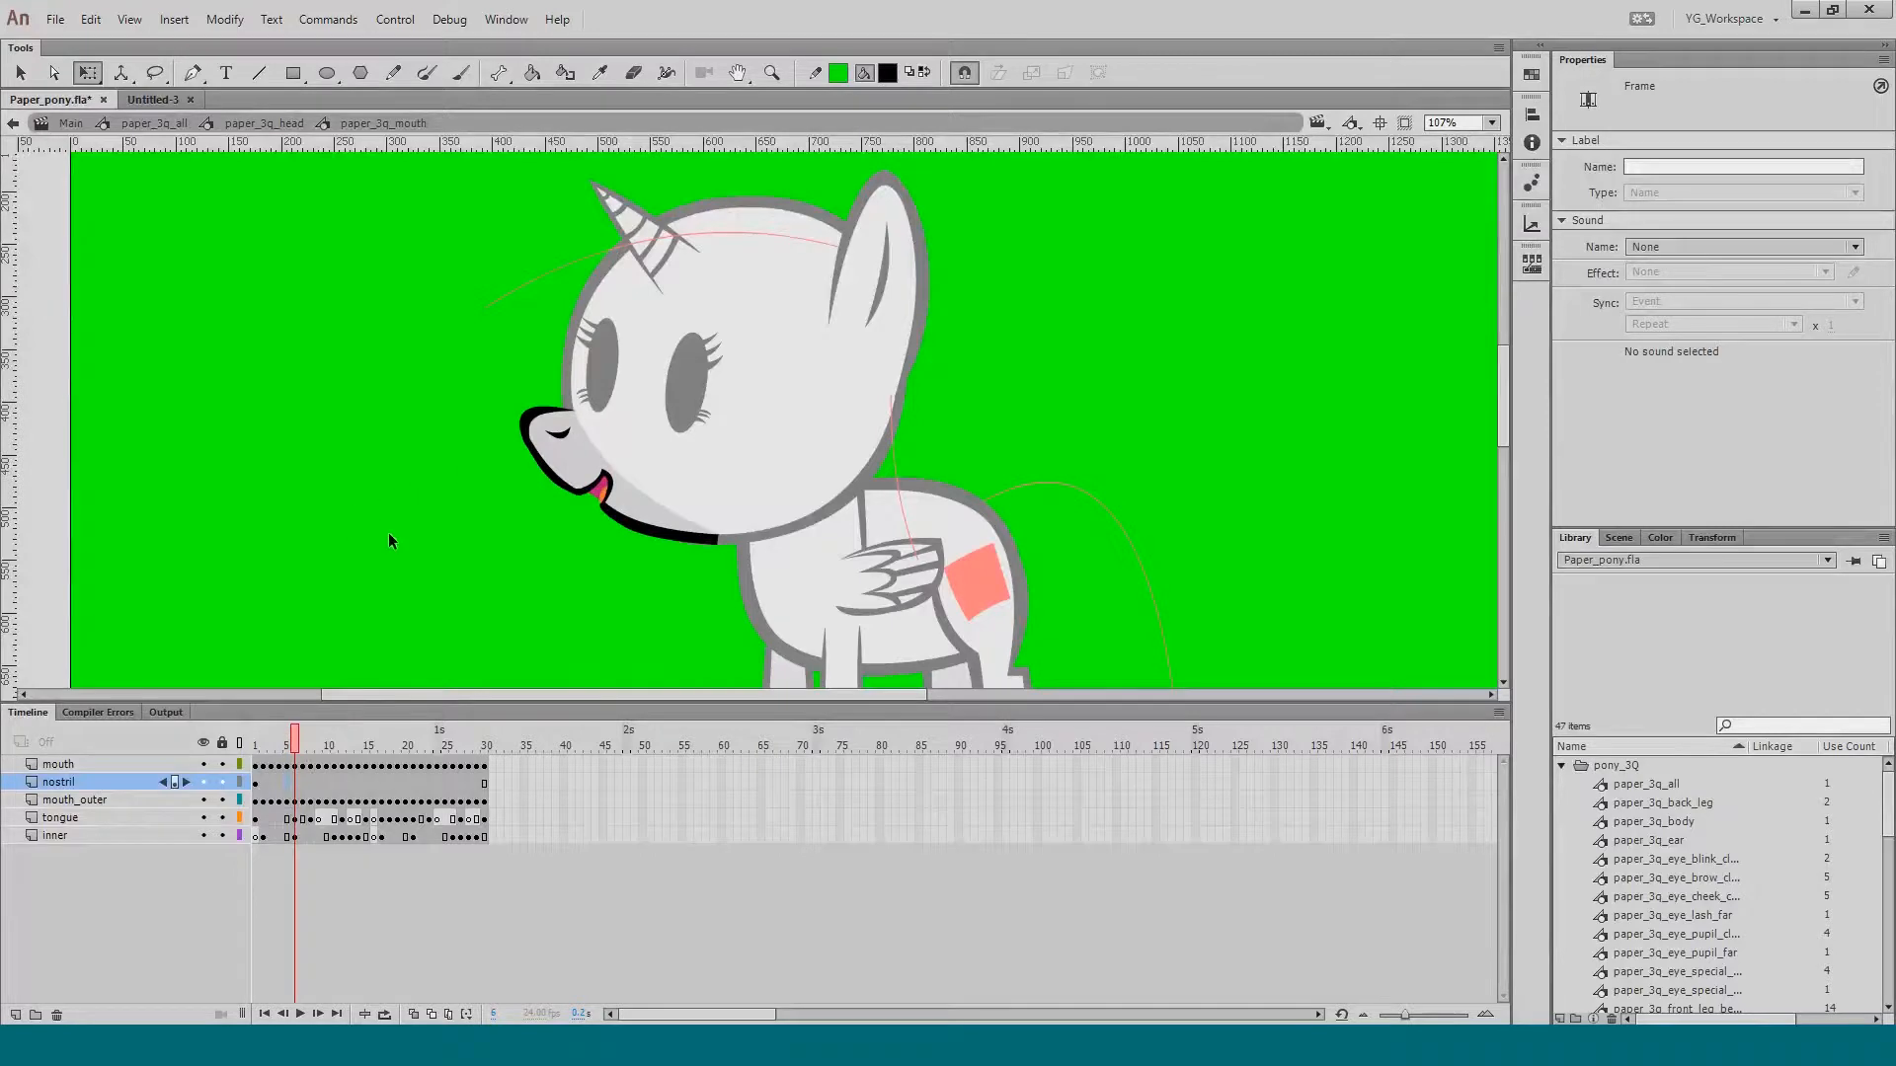
Step: Brush large greater-than and less-than signs with a comma and a period on the green area beside the pony's muzzle
left_click_drag(462, 328, 762, 630)
left_click_drag(583, 559, 527, 582)
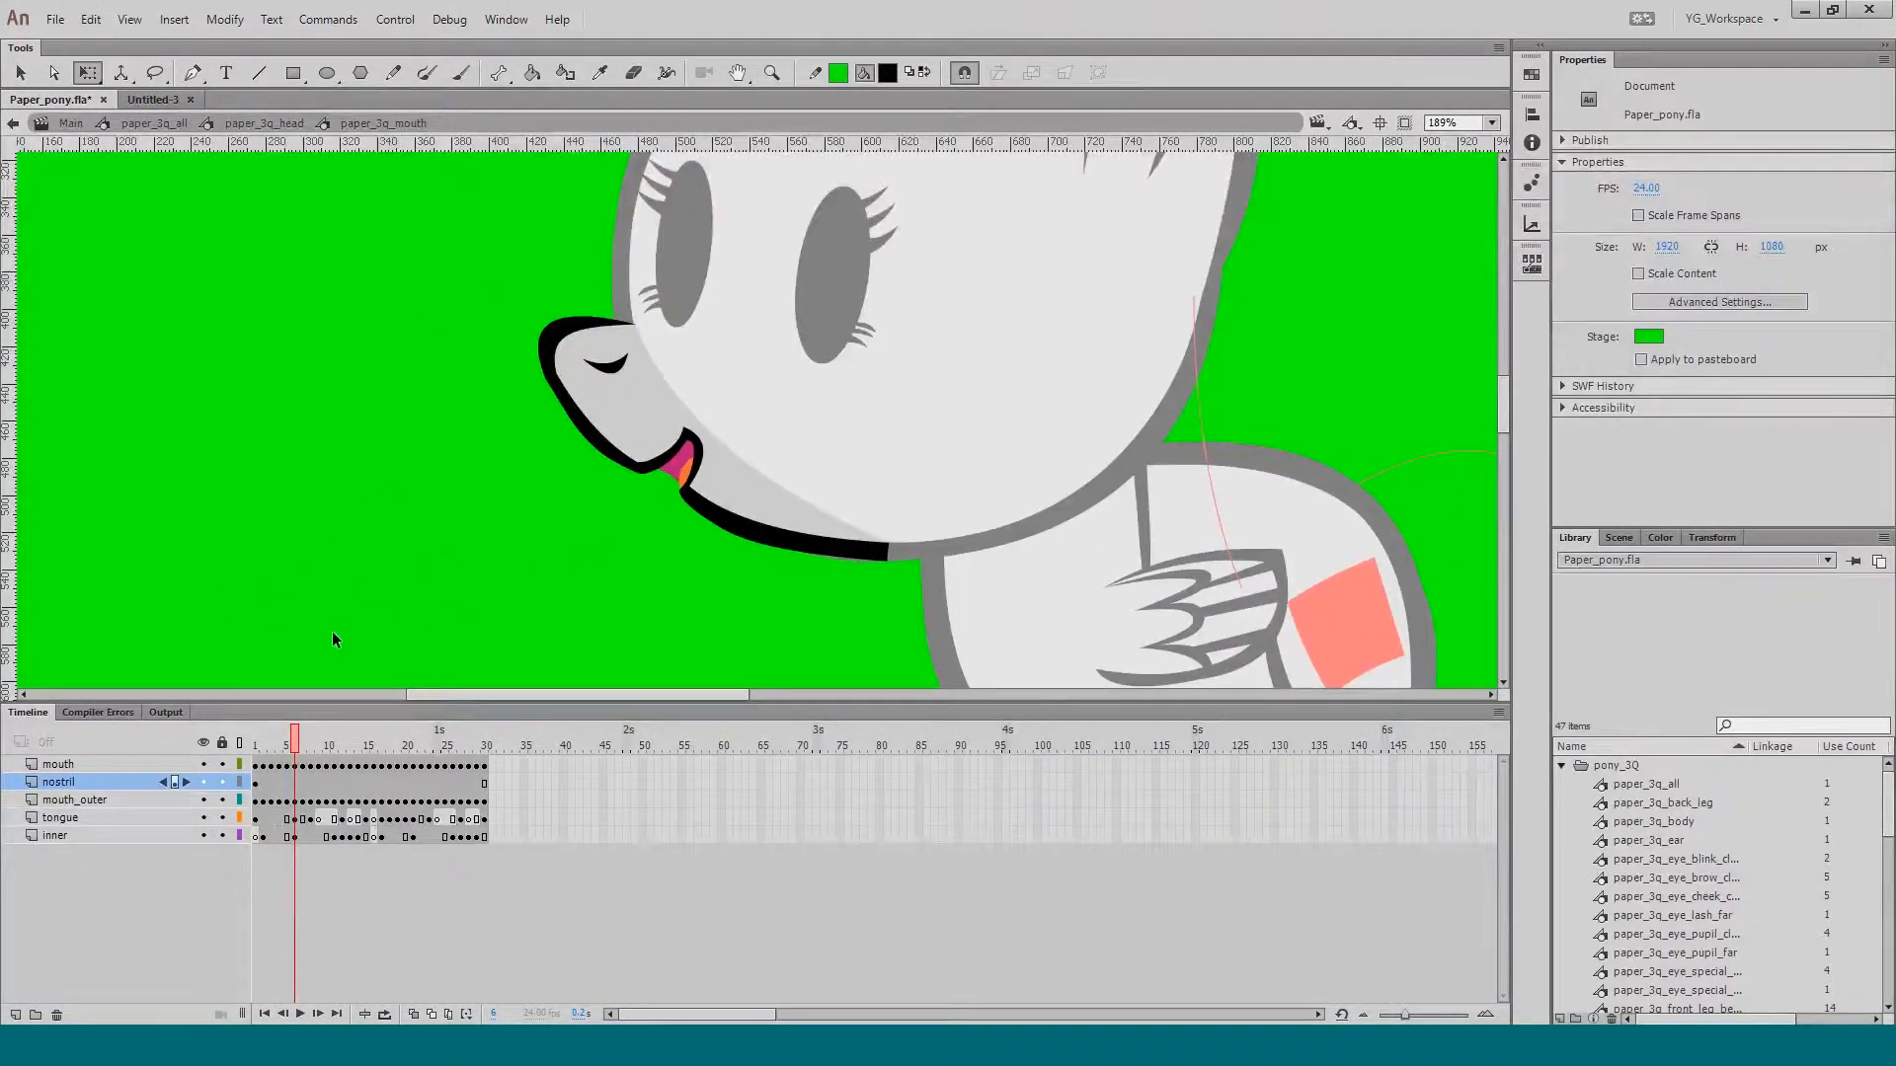
key("b")
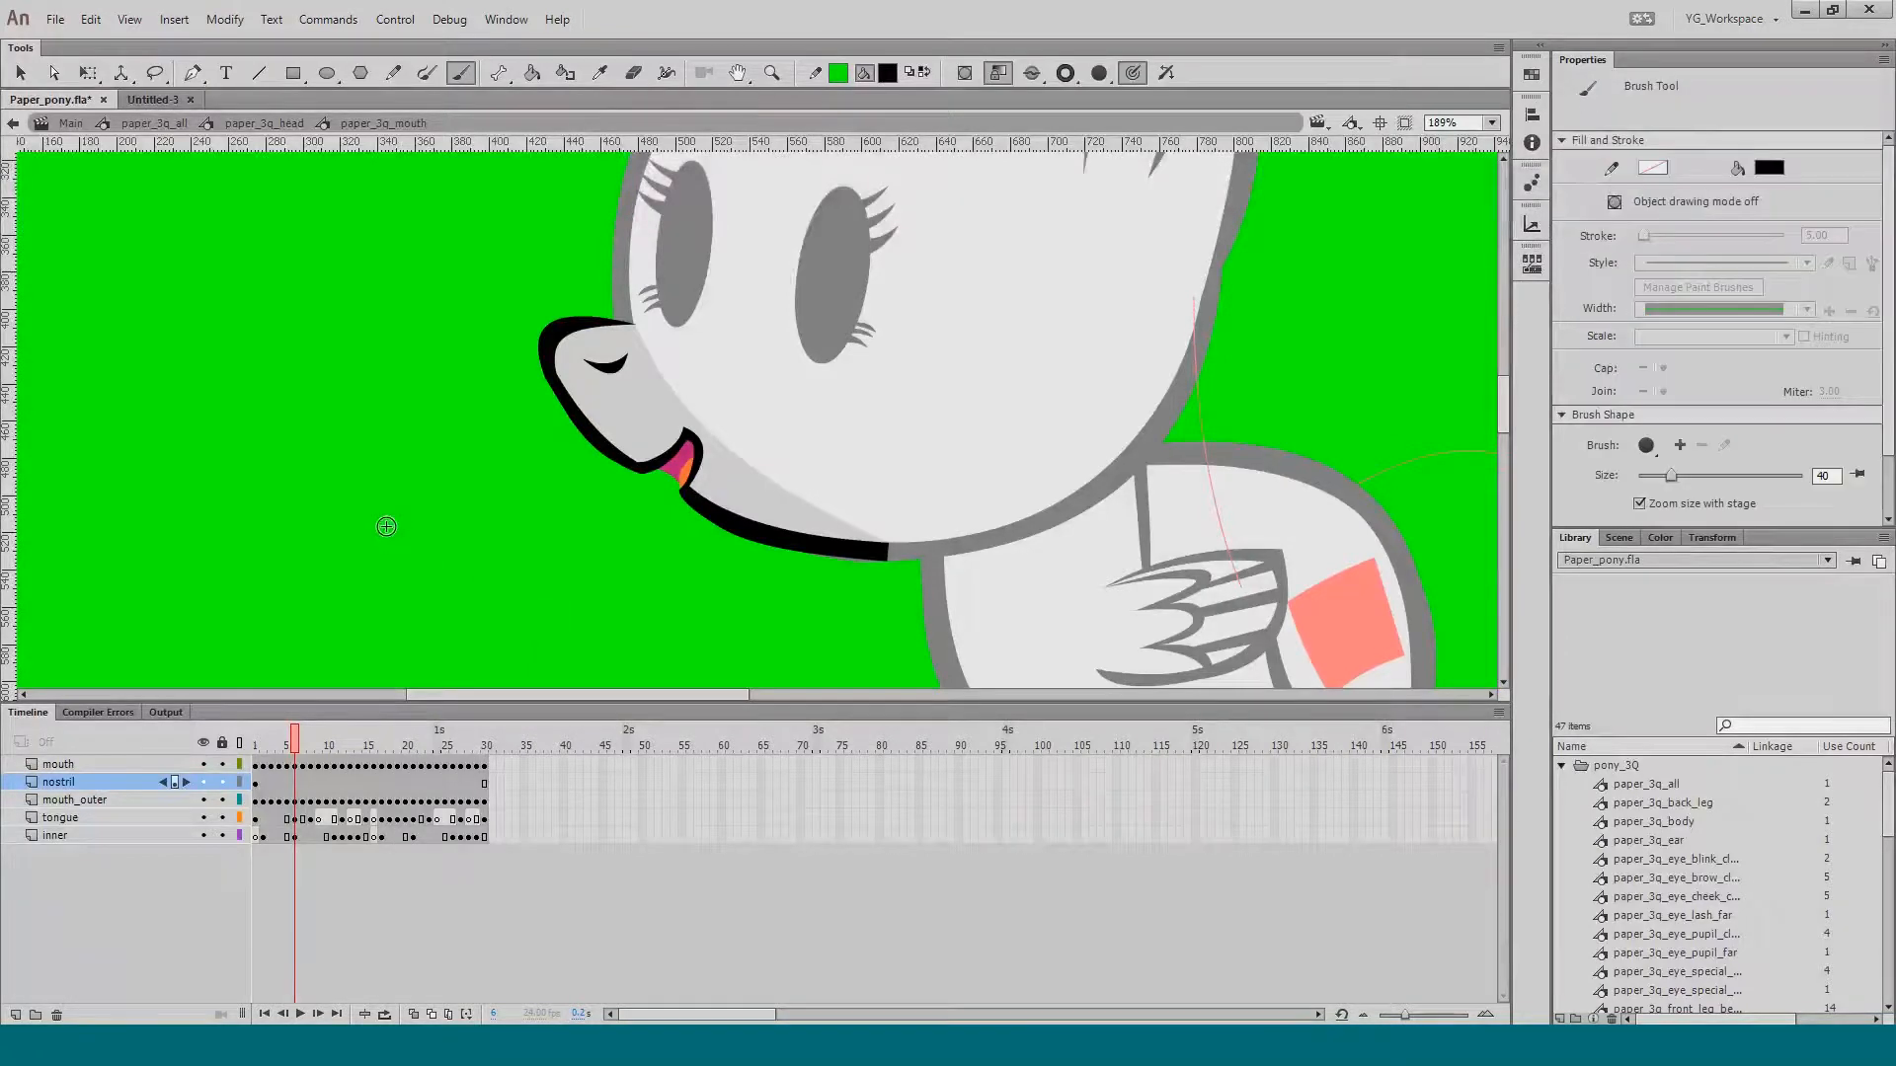
left_click_drag(295, 462, 284, 519)
left_click_drag(489, 452, 551, 506)
key("q")
key("ctrl+z")
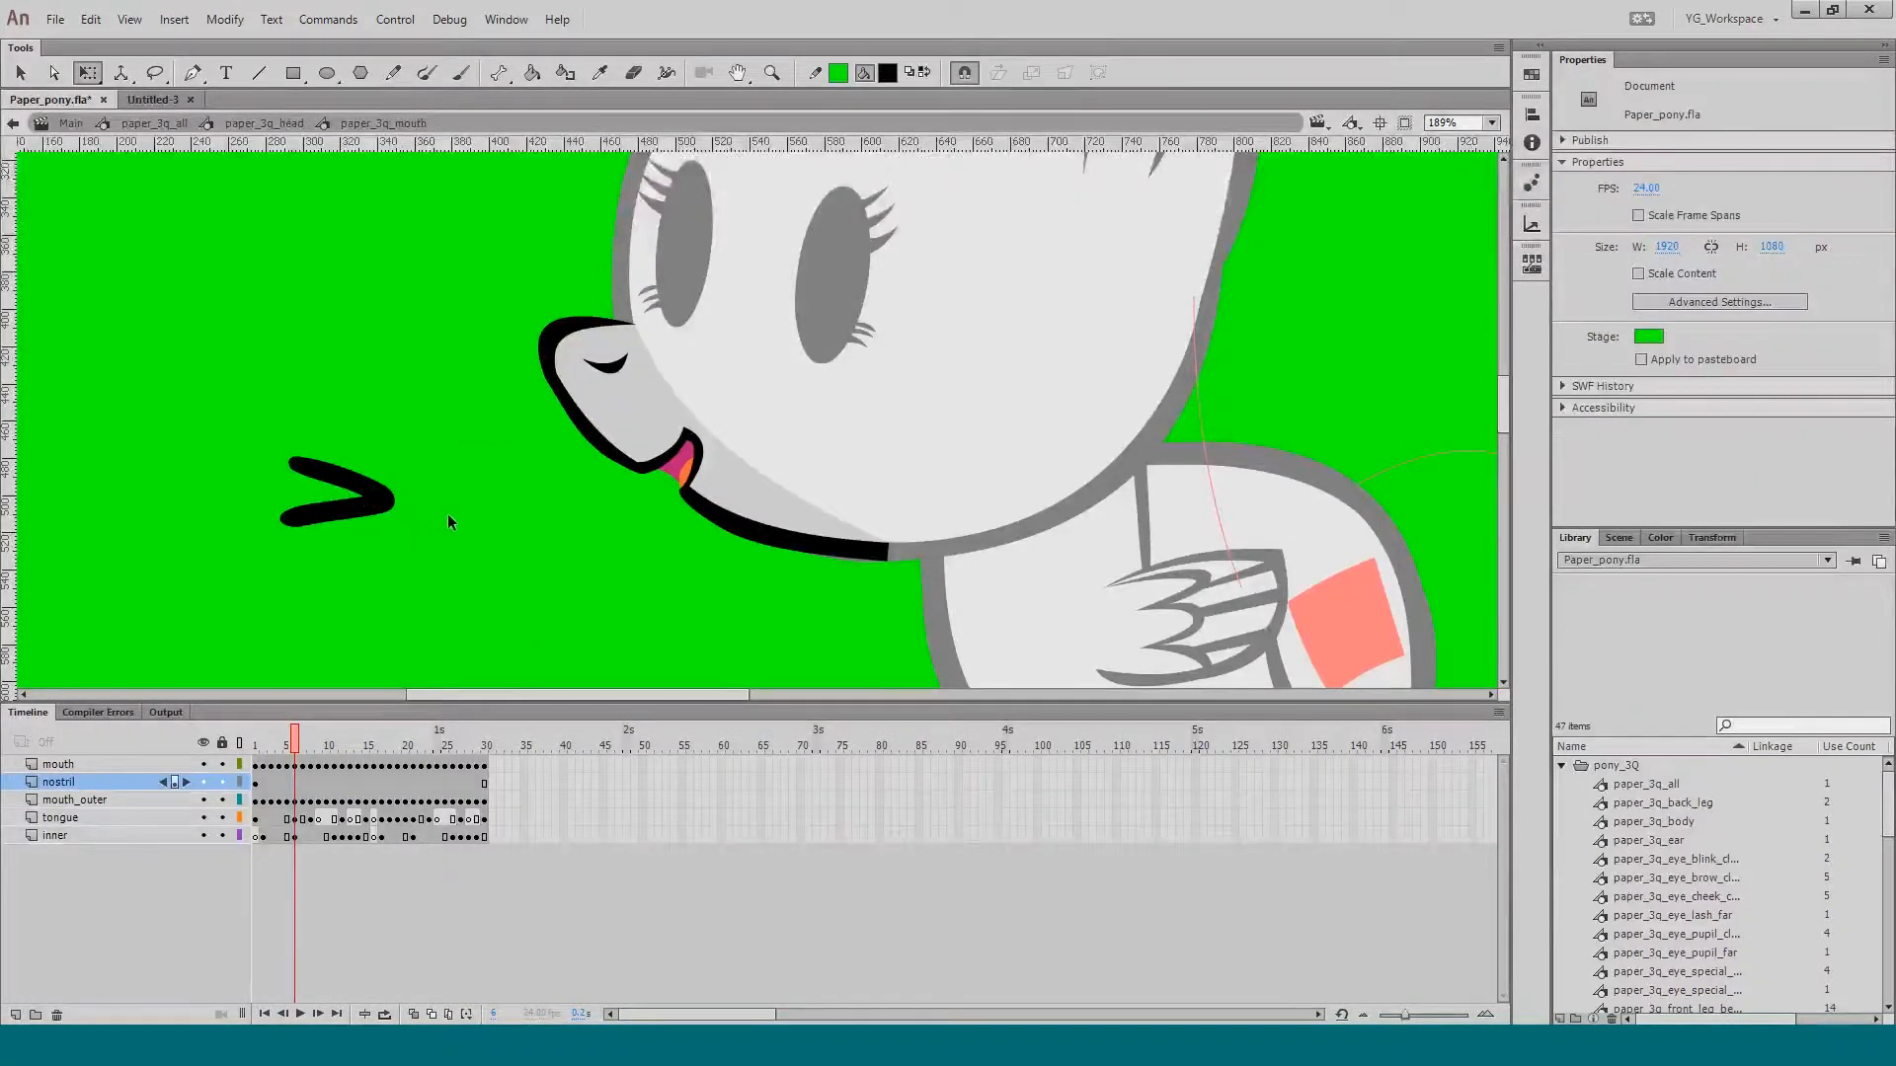
key("b")
mouse_move(506, 485)
left_mouse_down()
mouse_move(441, 510)
mouse_move(549, 545)
left_mouse_up()
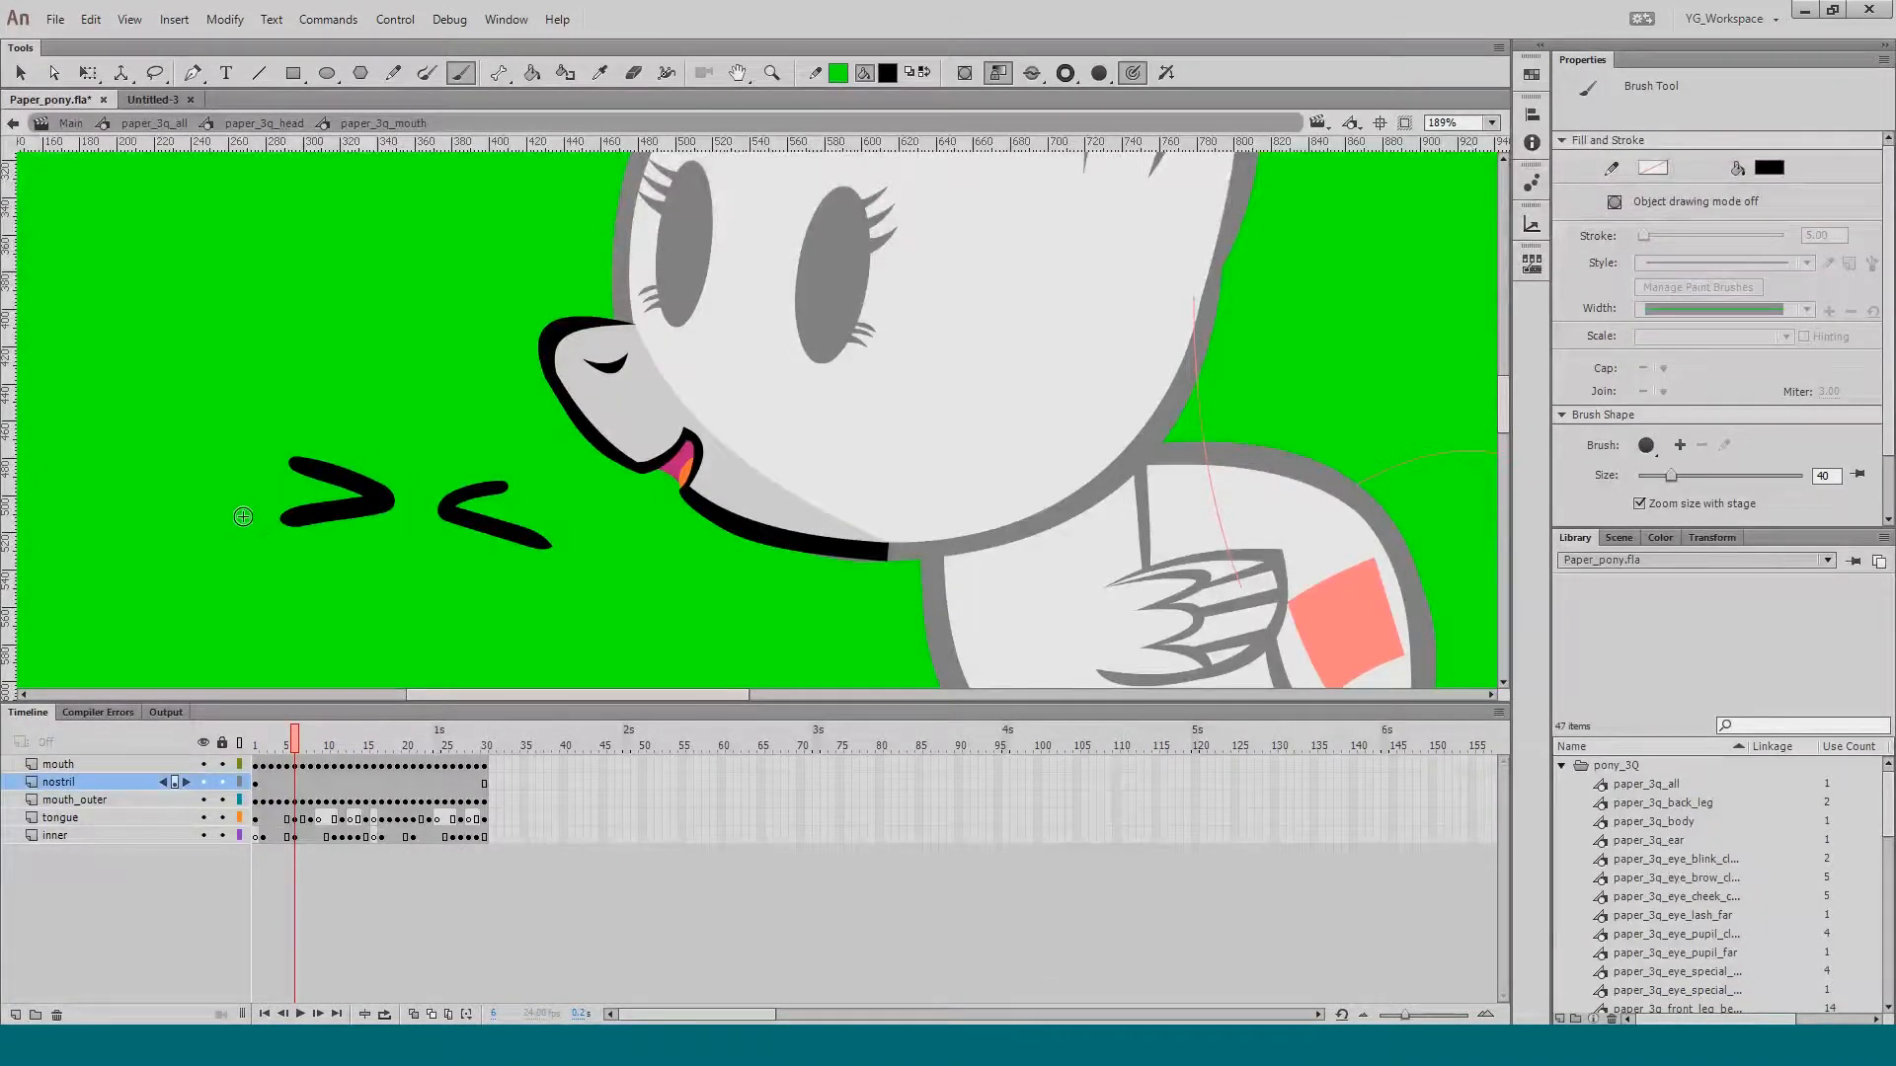
left_click_drag(254, 511, 217, 551)
left_click(583, 538)
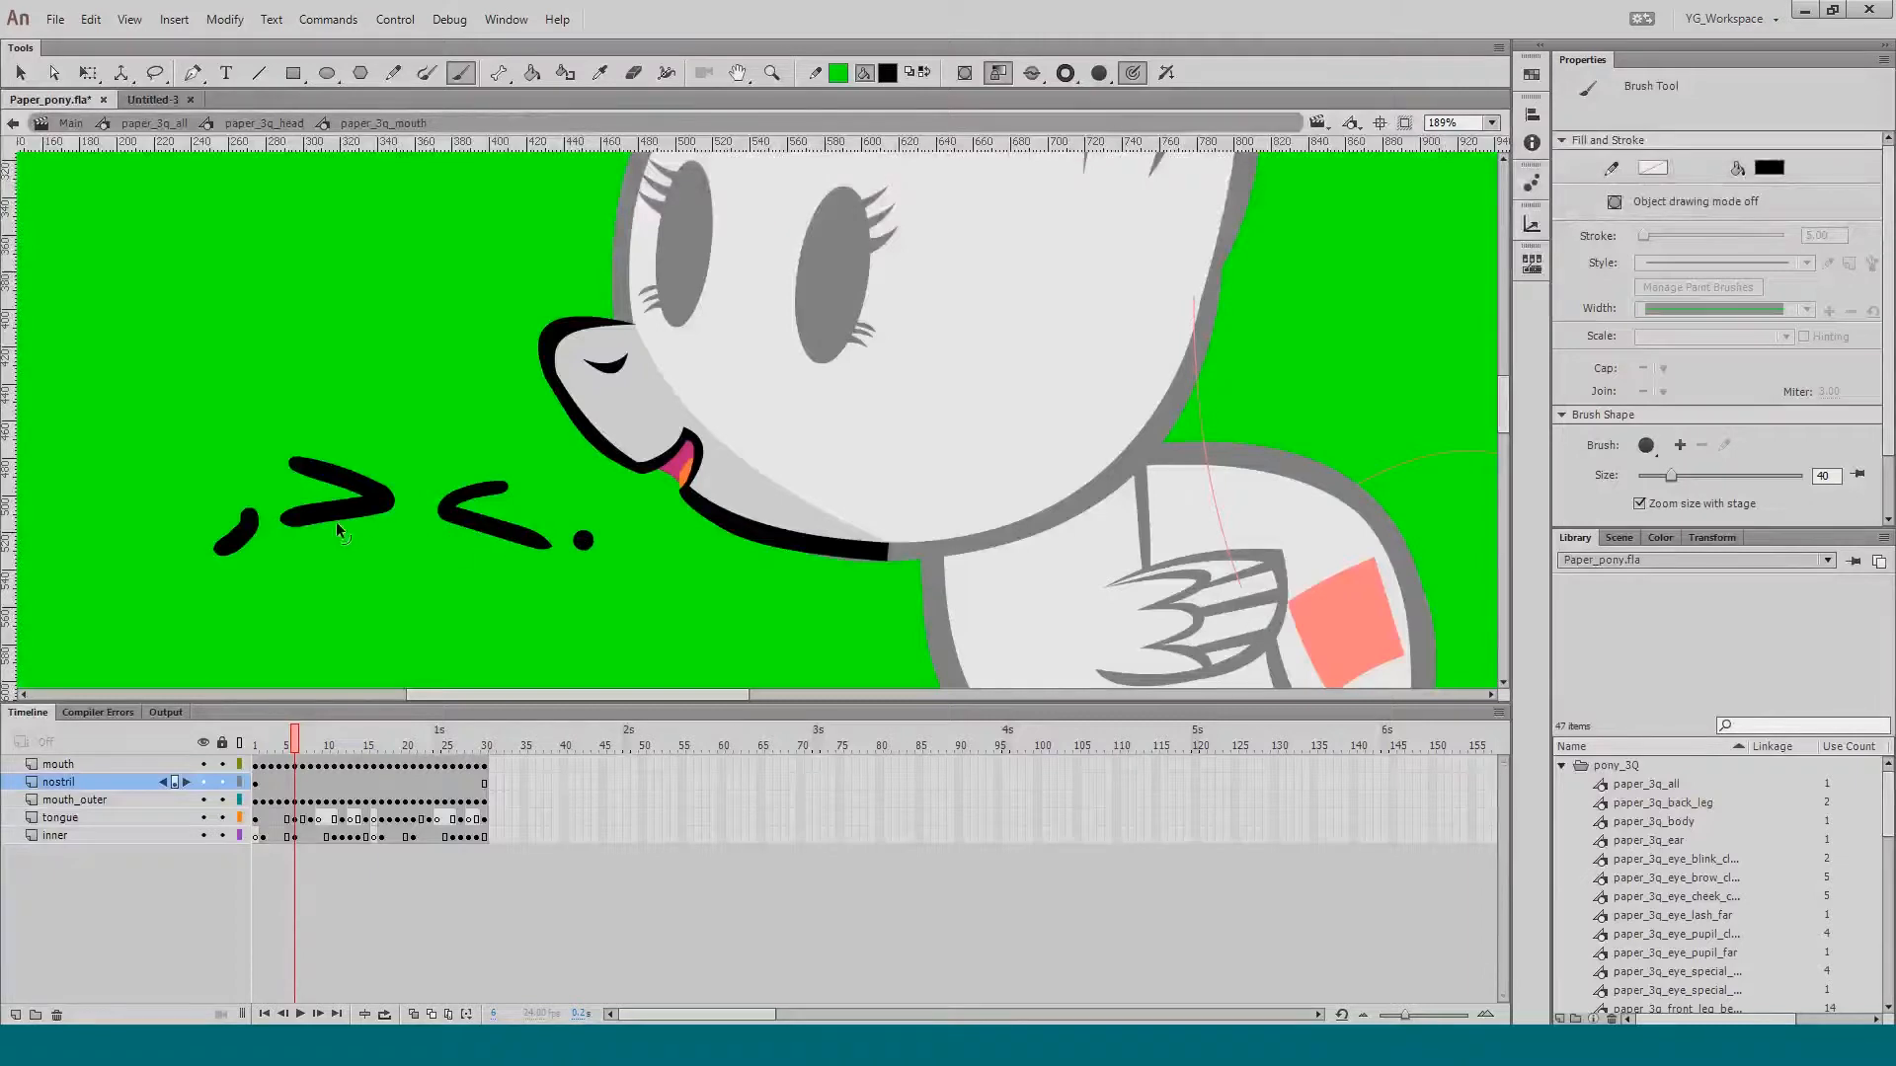
Step: Step back and forth between neighbouring mouth frames and scrub ahead to frame 11
key("q")
key("comma")
key("period")
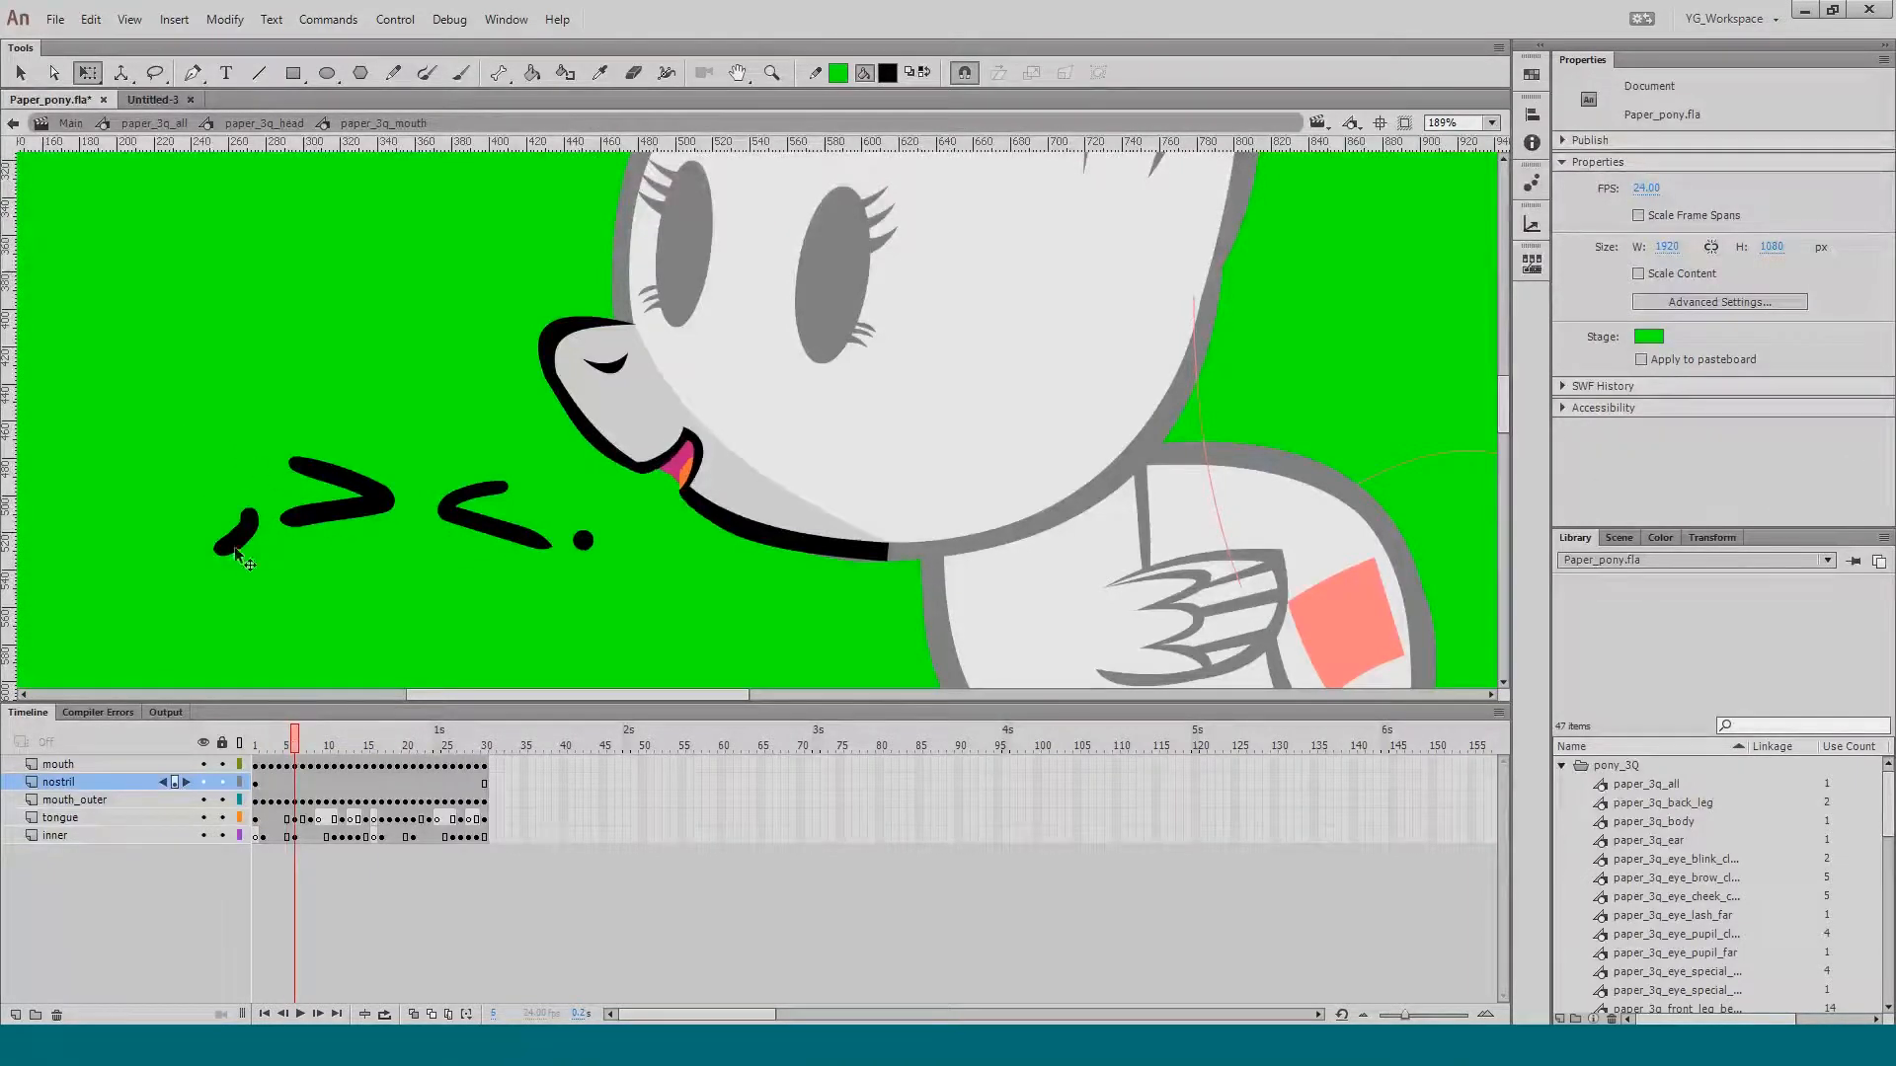
left_click(302, 765)
left_click(302, 738)
key("comma")
key("period")
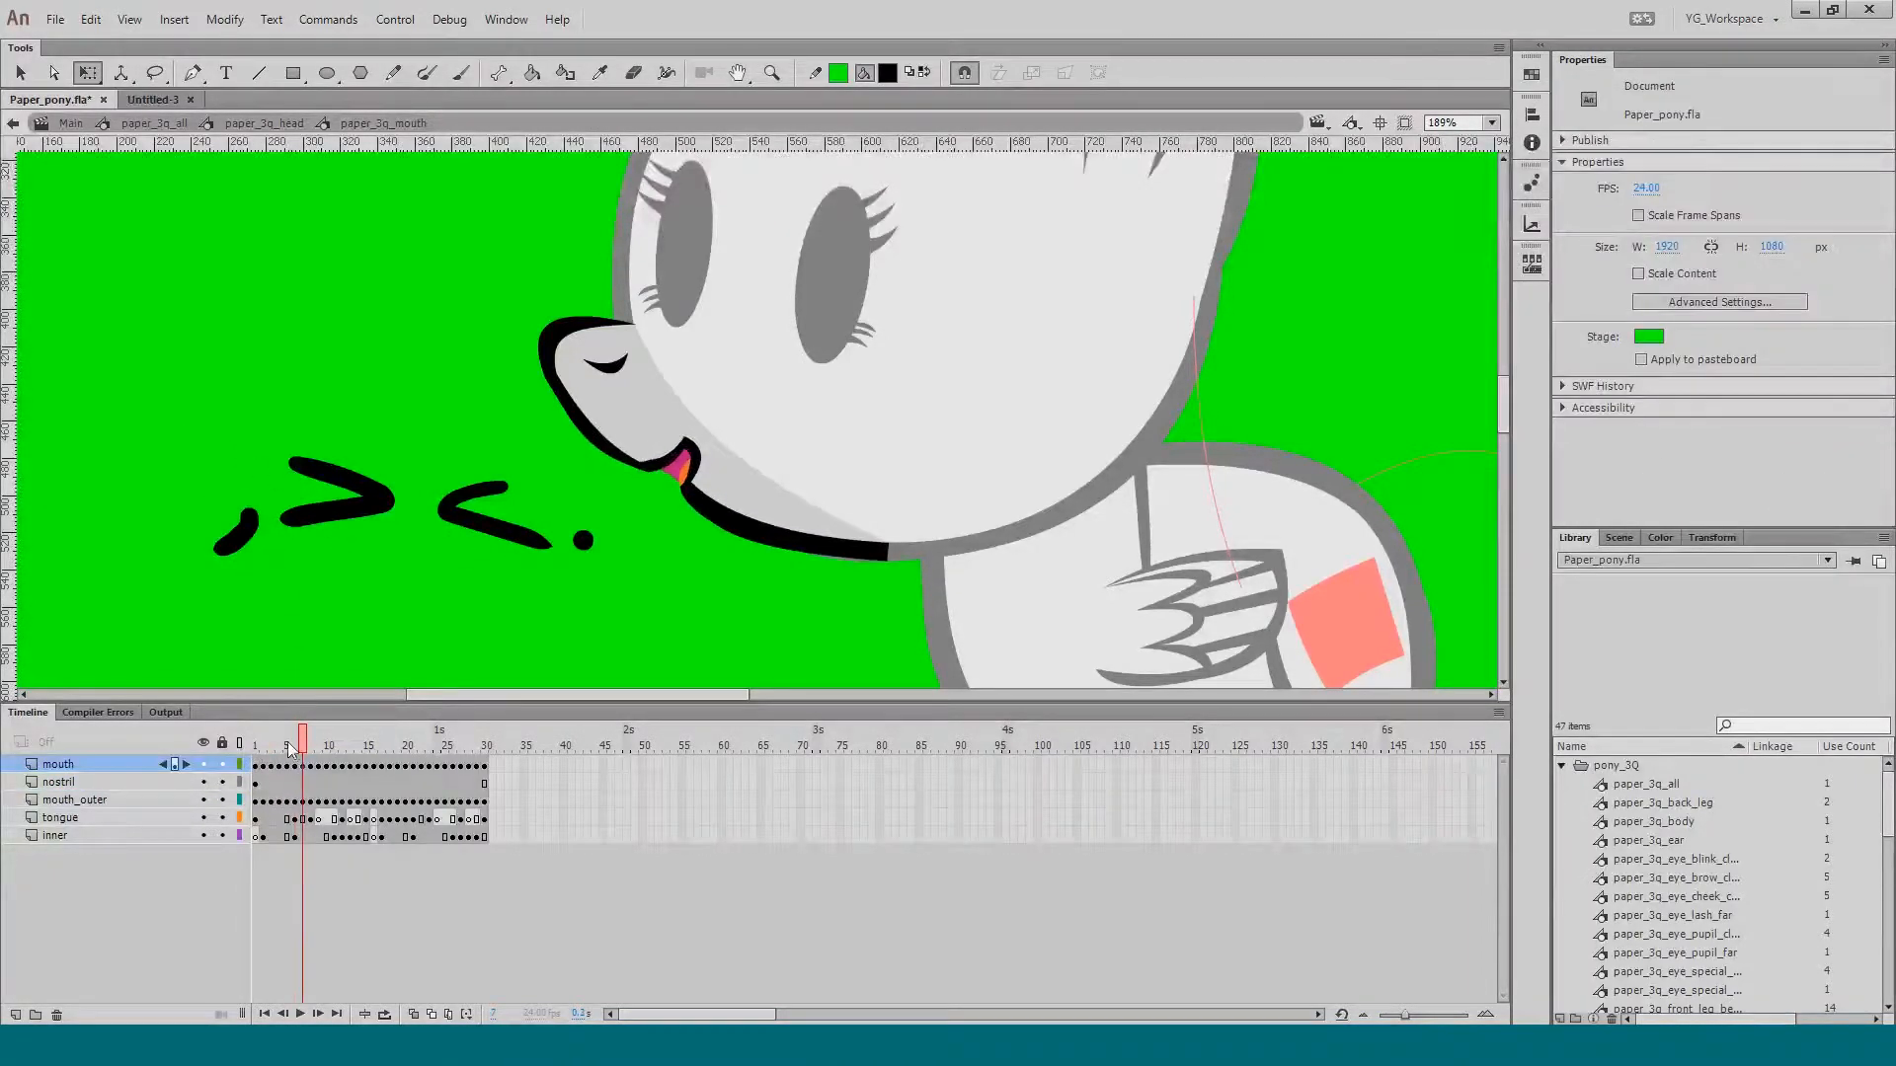
left_click_drag(304, 744, 330, 739)
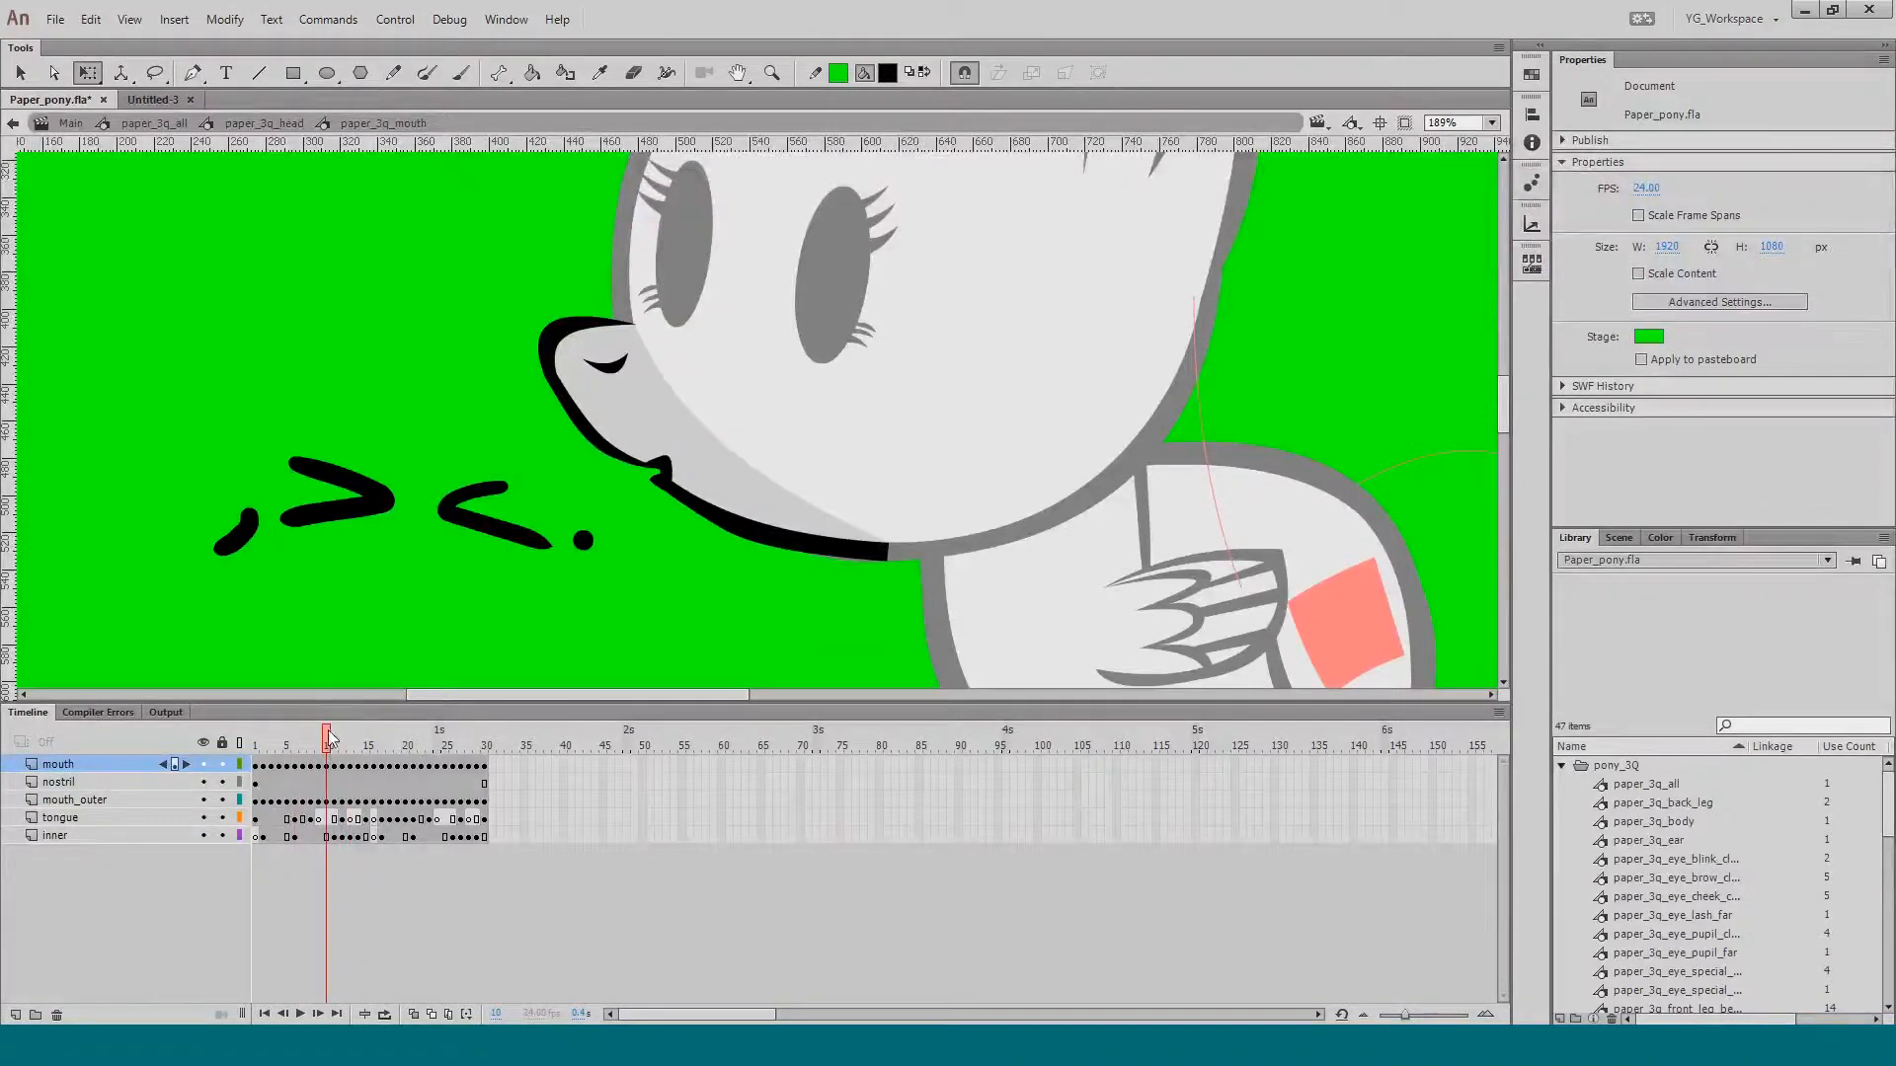
key("period")
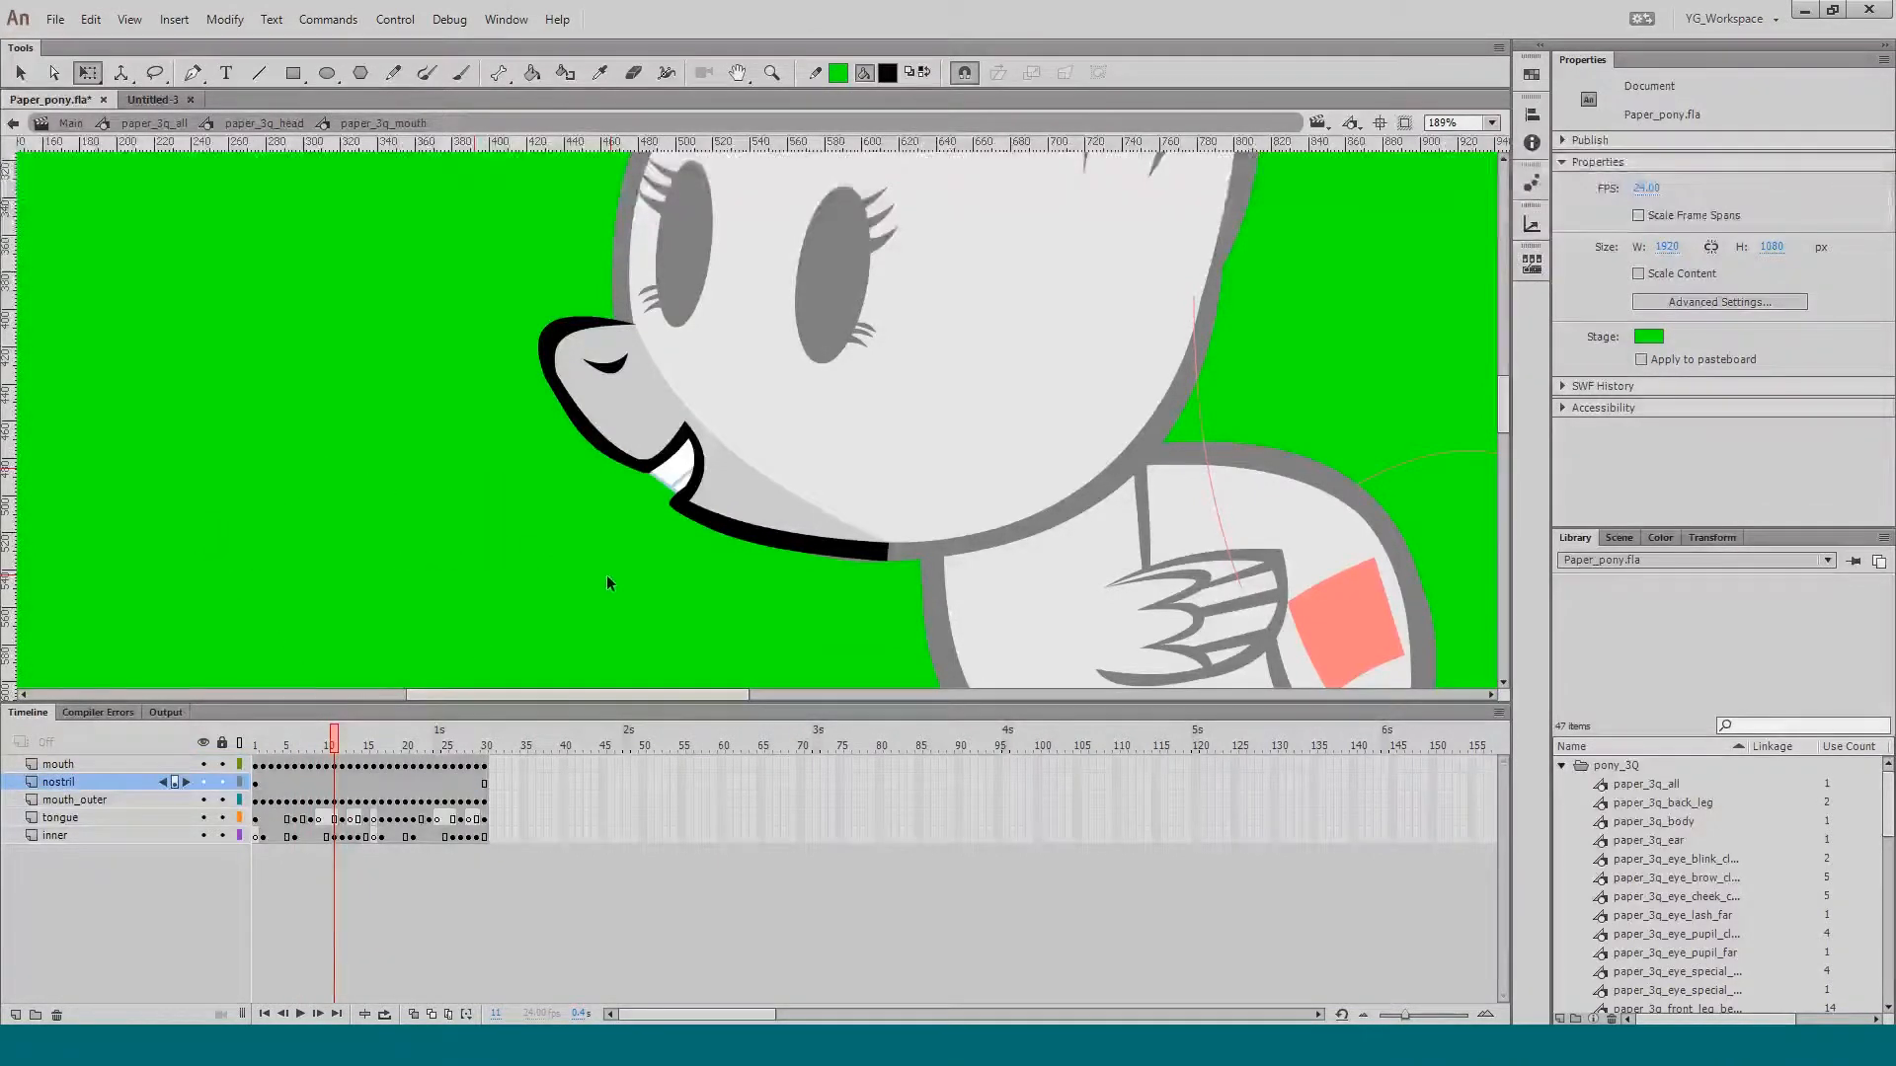
Step: Review the remaining mouth shapes frame by frame up to frame 30
key("period")
key("period")
key("period")
key("period")
key("period")
key("period")
key("period")
key("period")
key("period")
key("period")
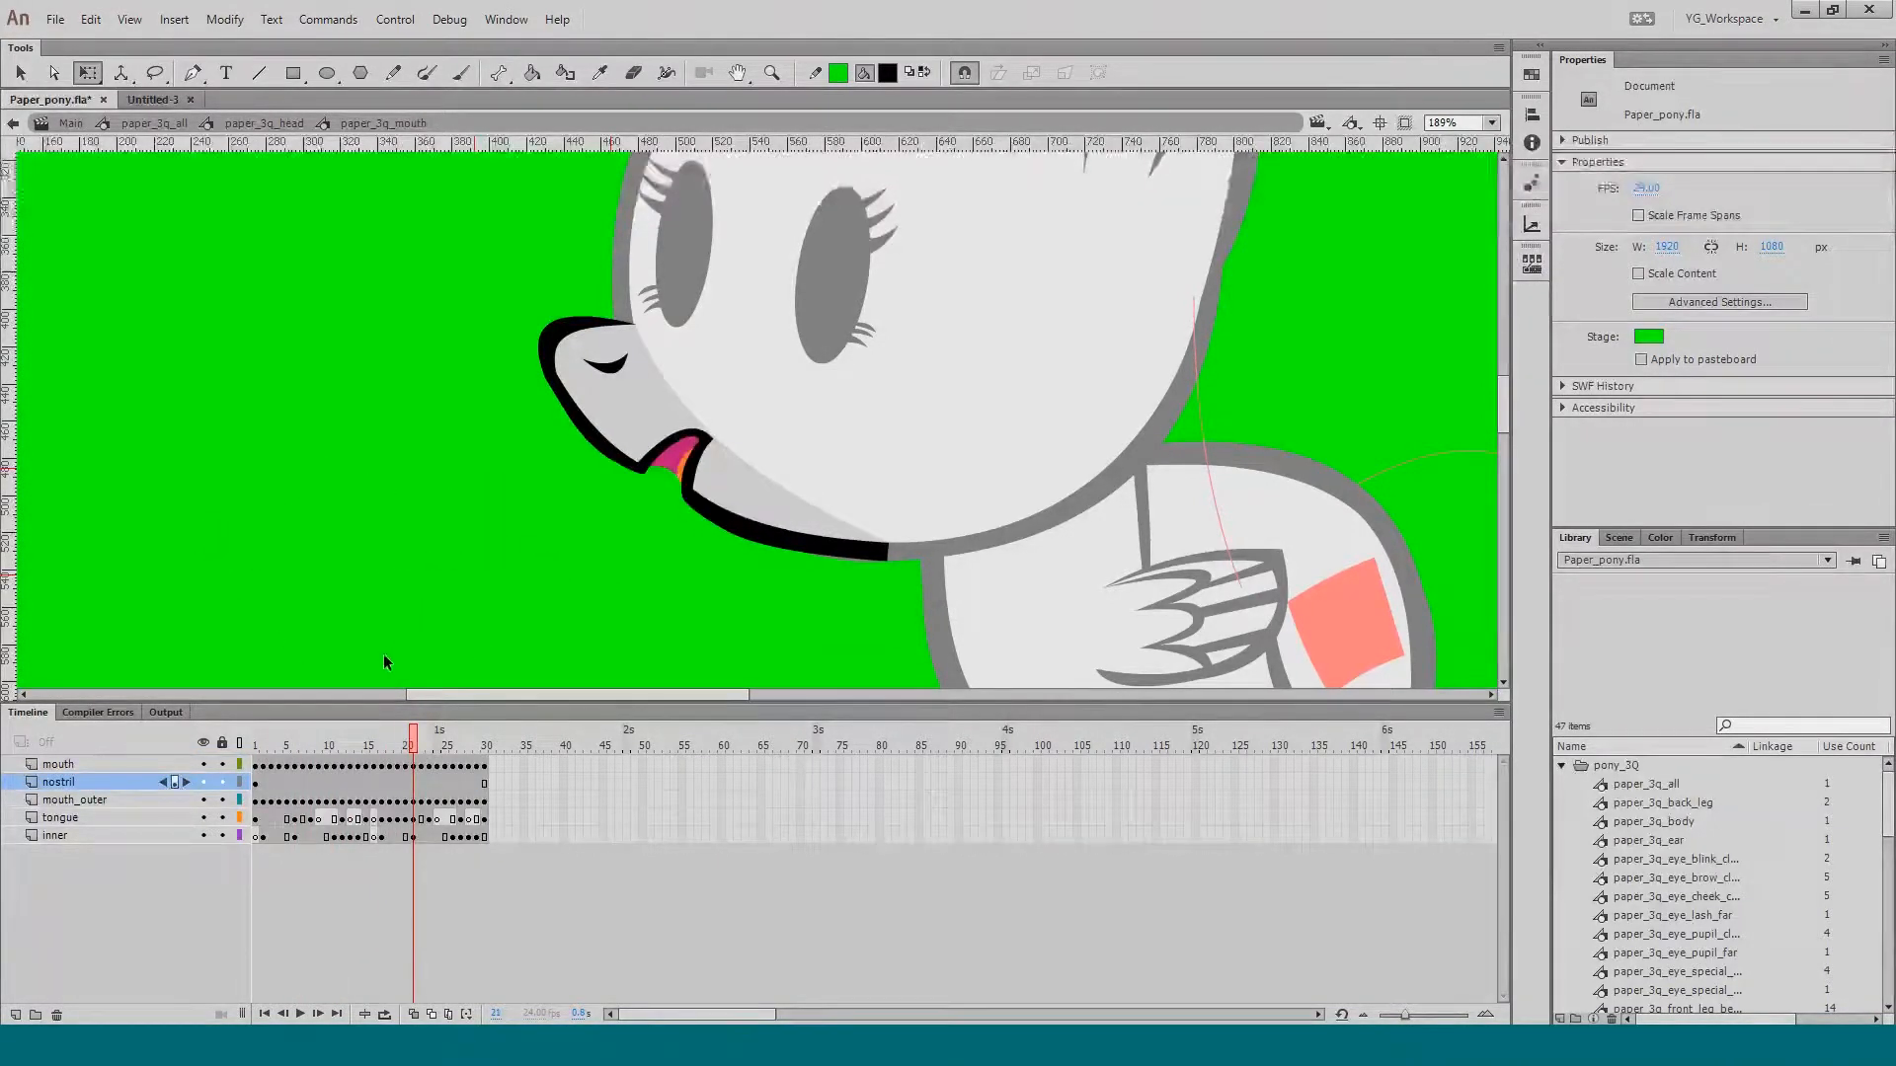
key("period")
key("period")
key("period")
key("period")
key("period")
key("period")
key("period")
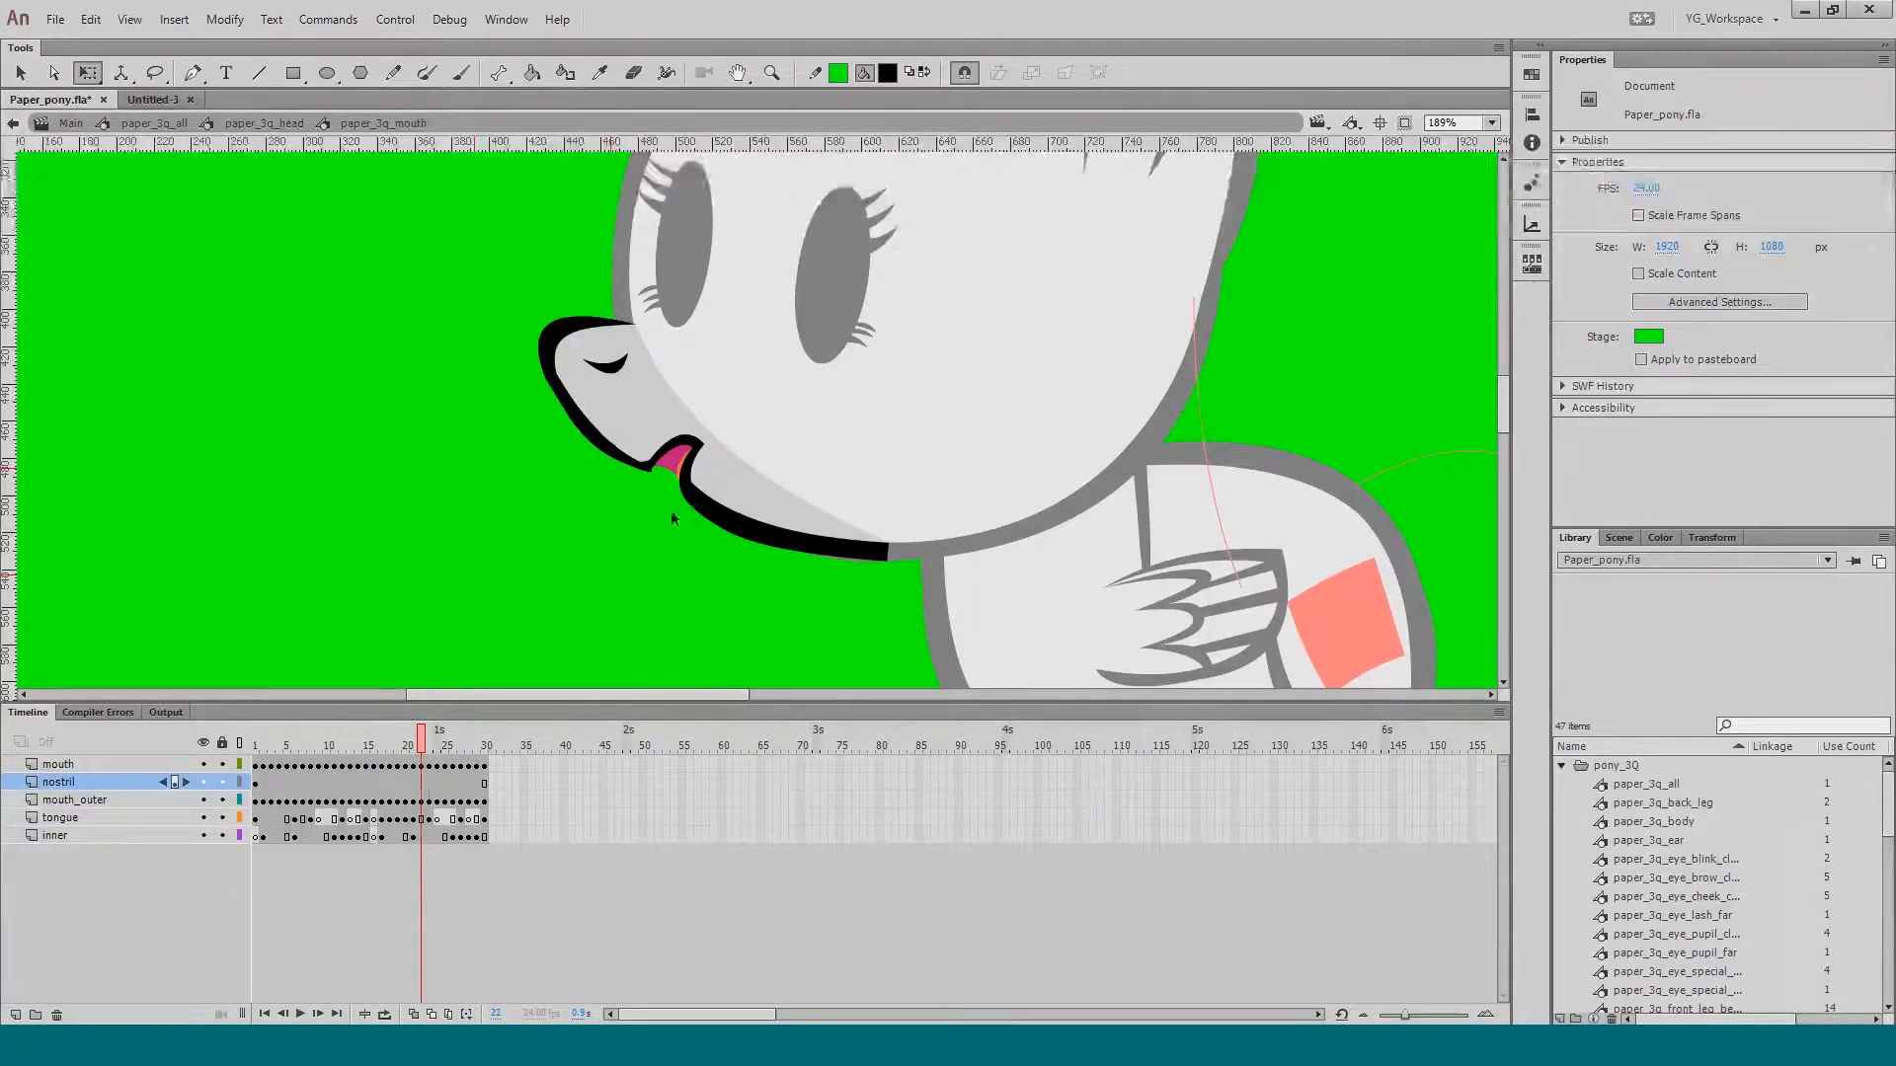
key("period")
key("period")
key("period")
key("period")
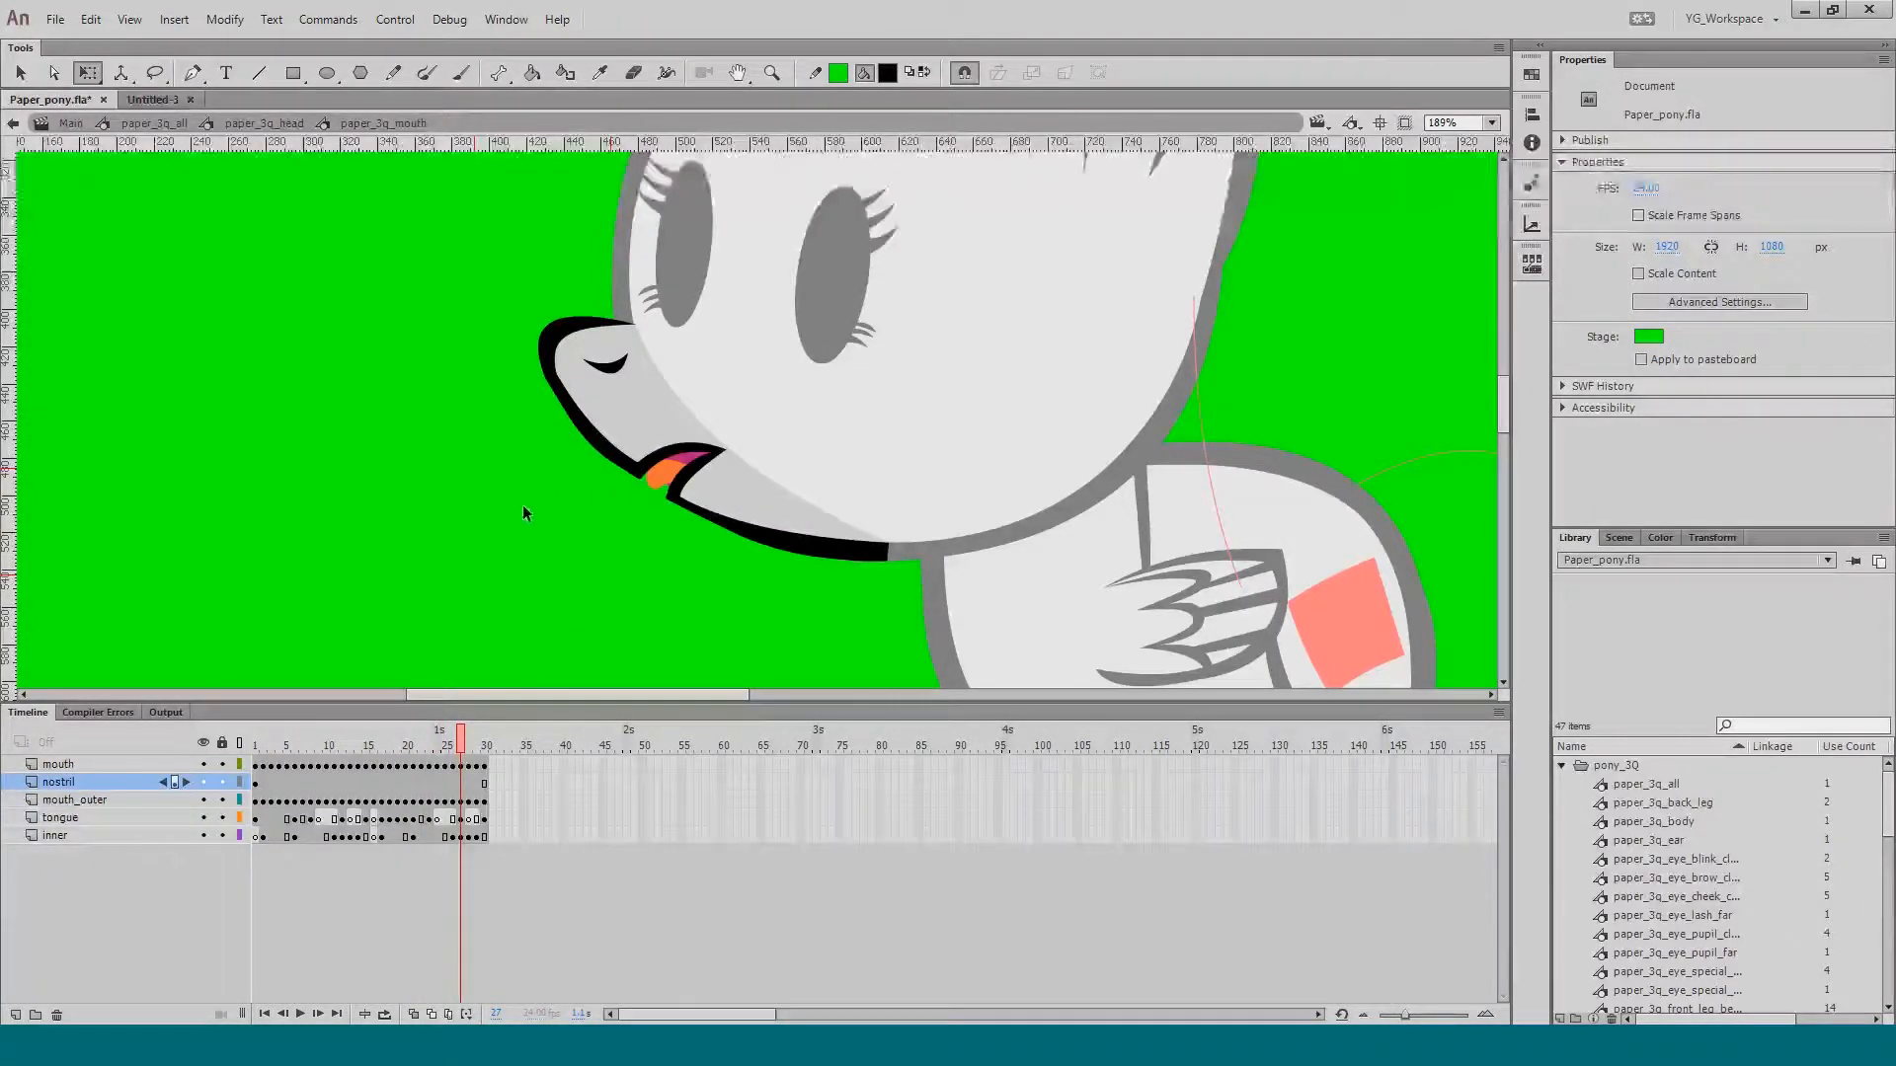
key("period")
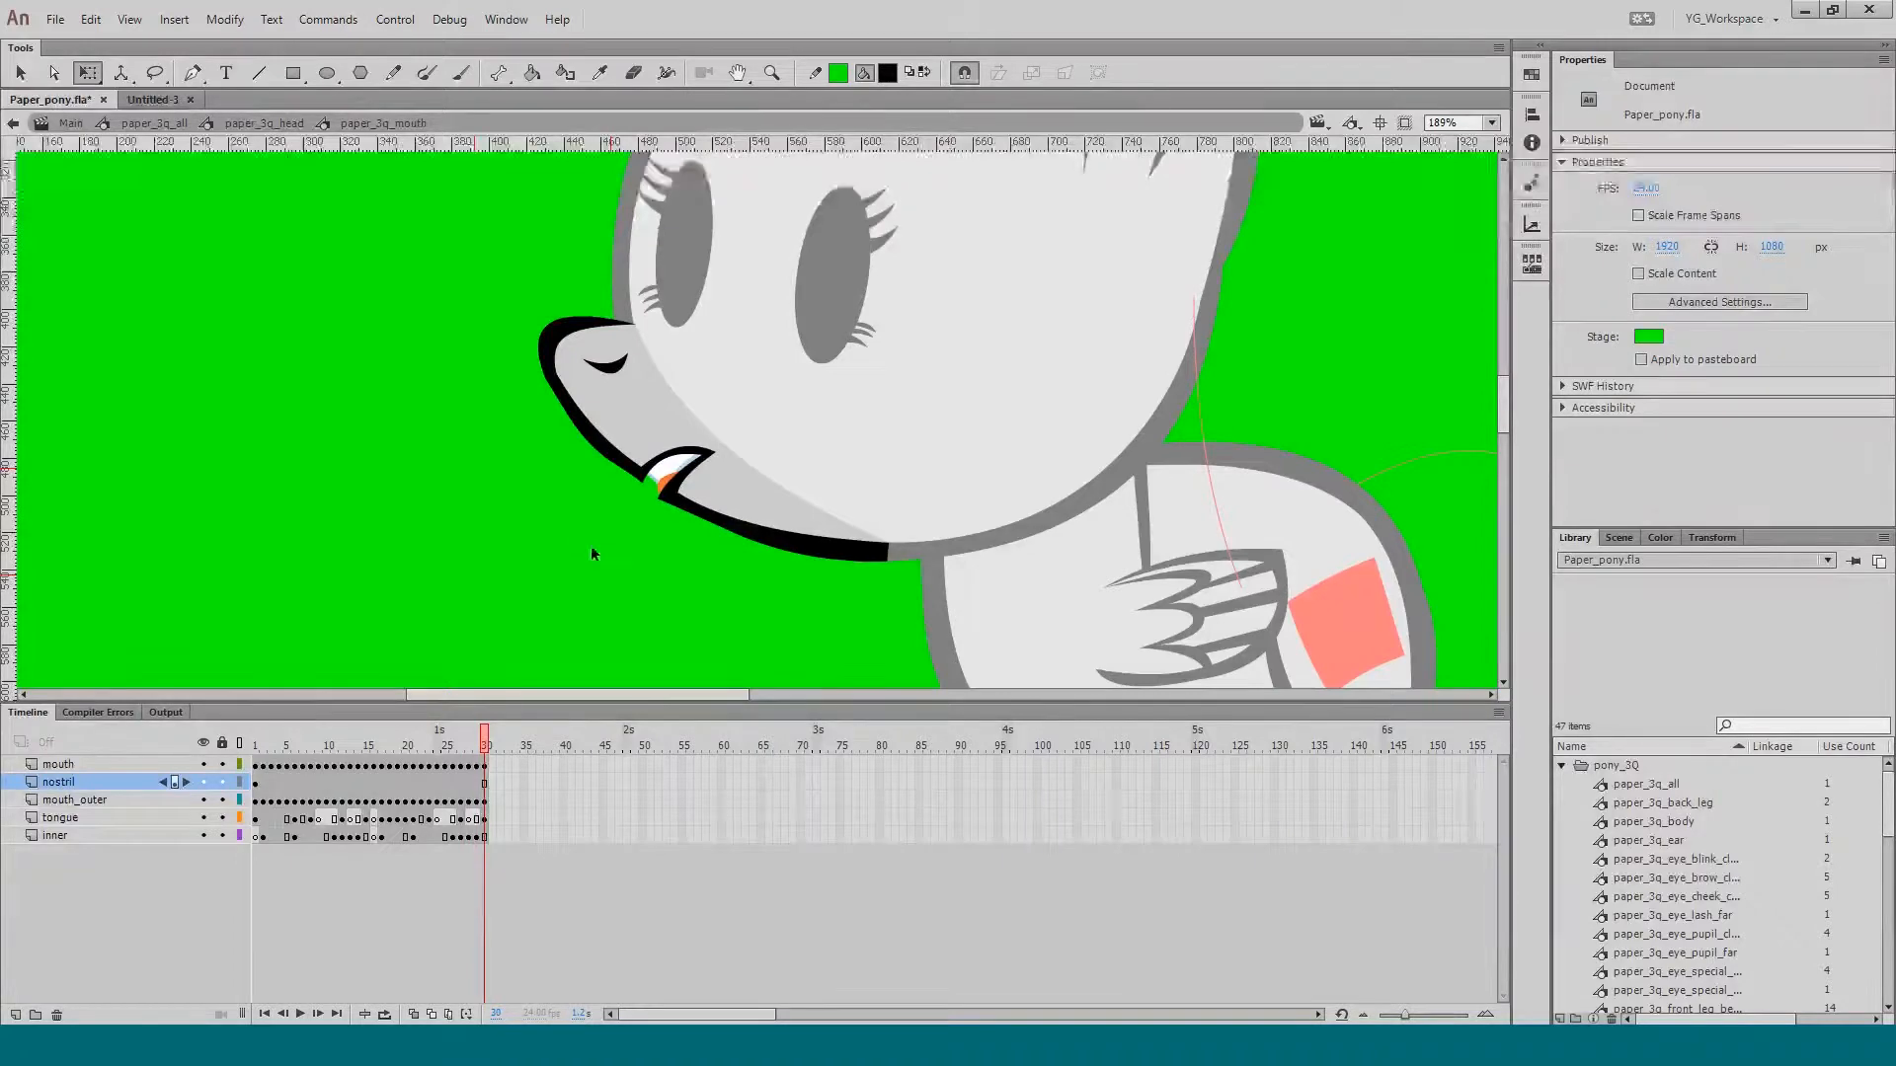
Step: Return to the paper_3q_head symbol and show the mouth instance's shapes in the Frame Picker
double_click(591, 545)
left_click_drag(522, 532, 474, 548)
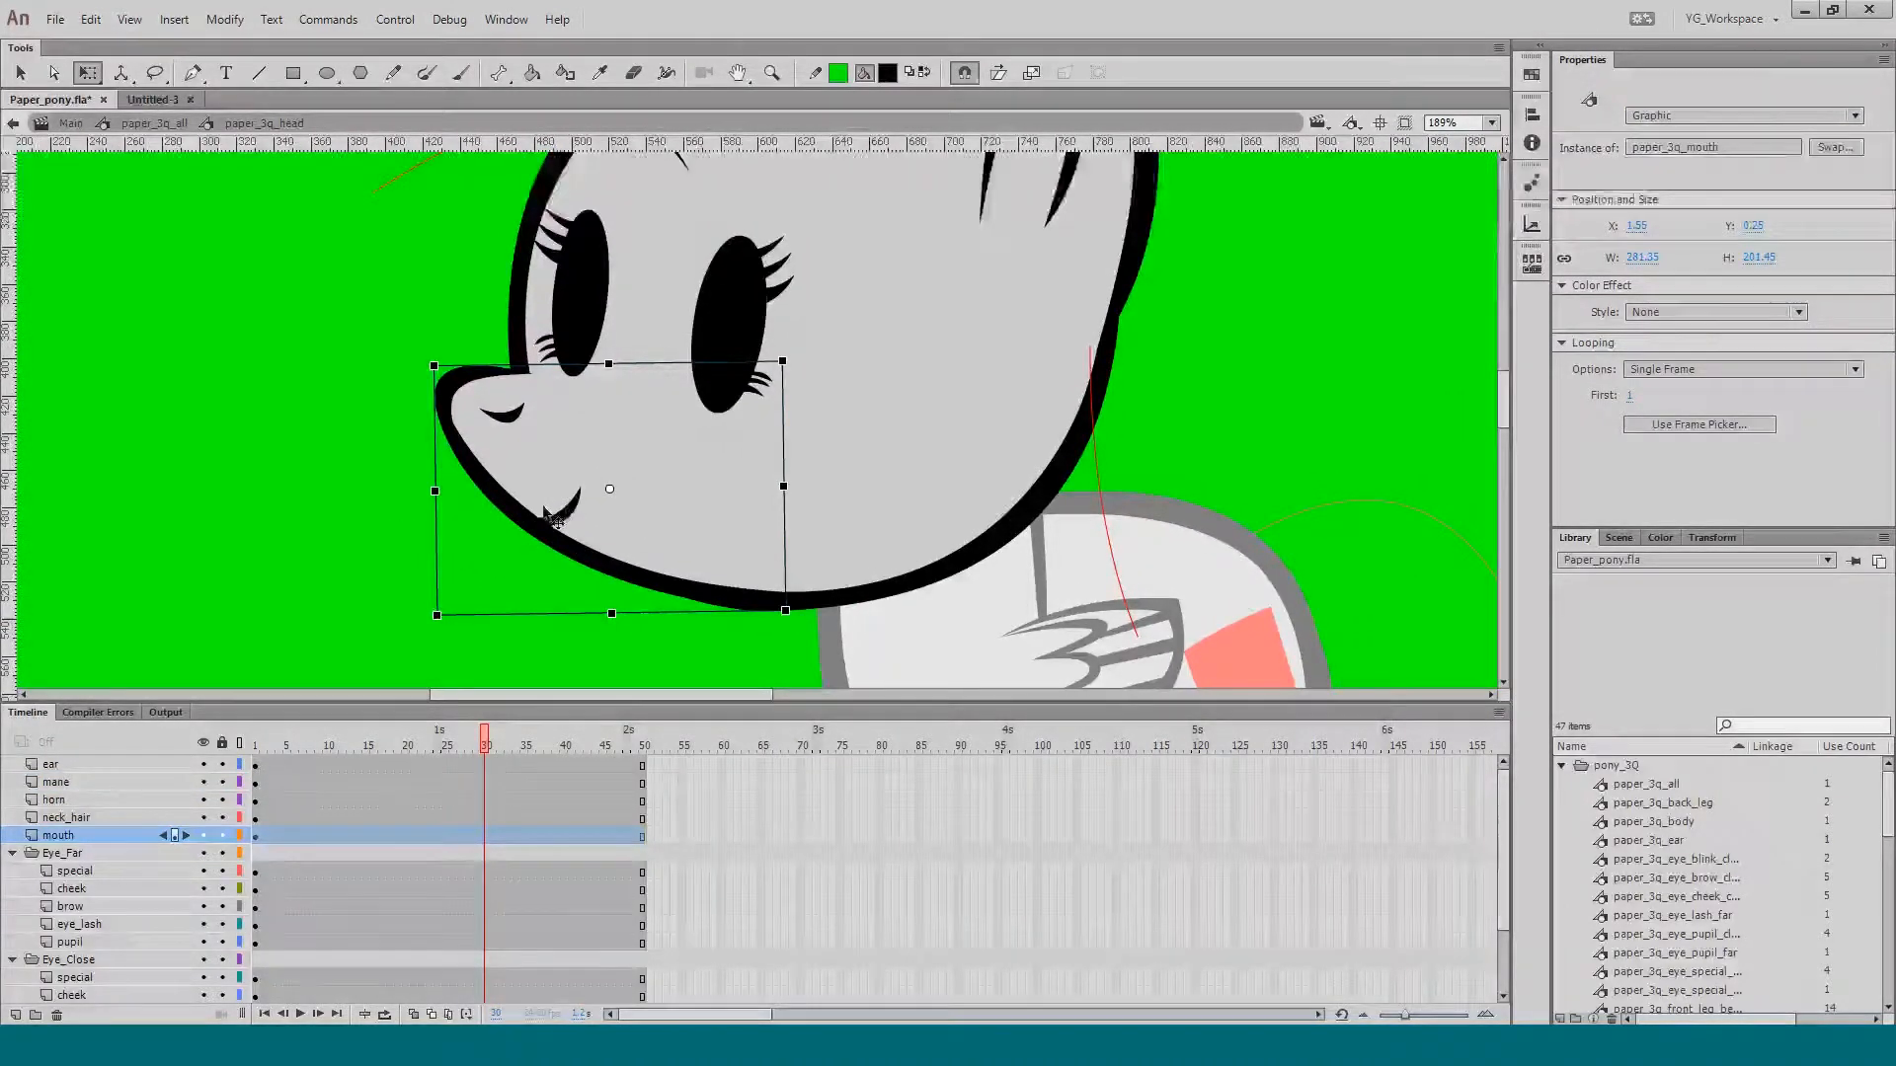
left_click(1532, 263)
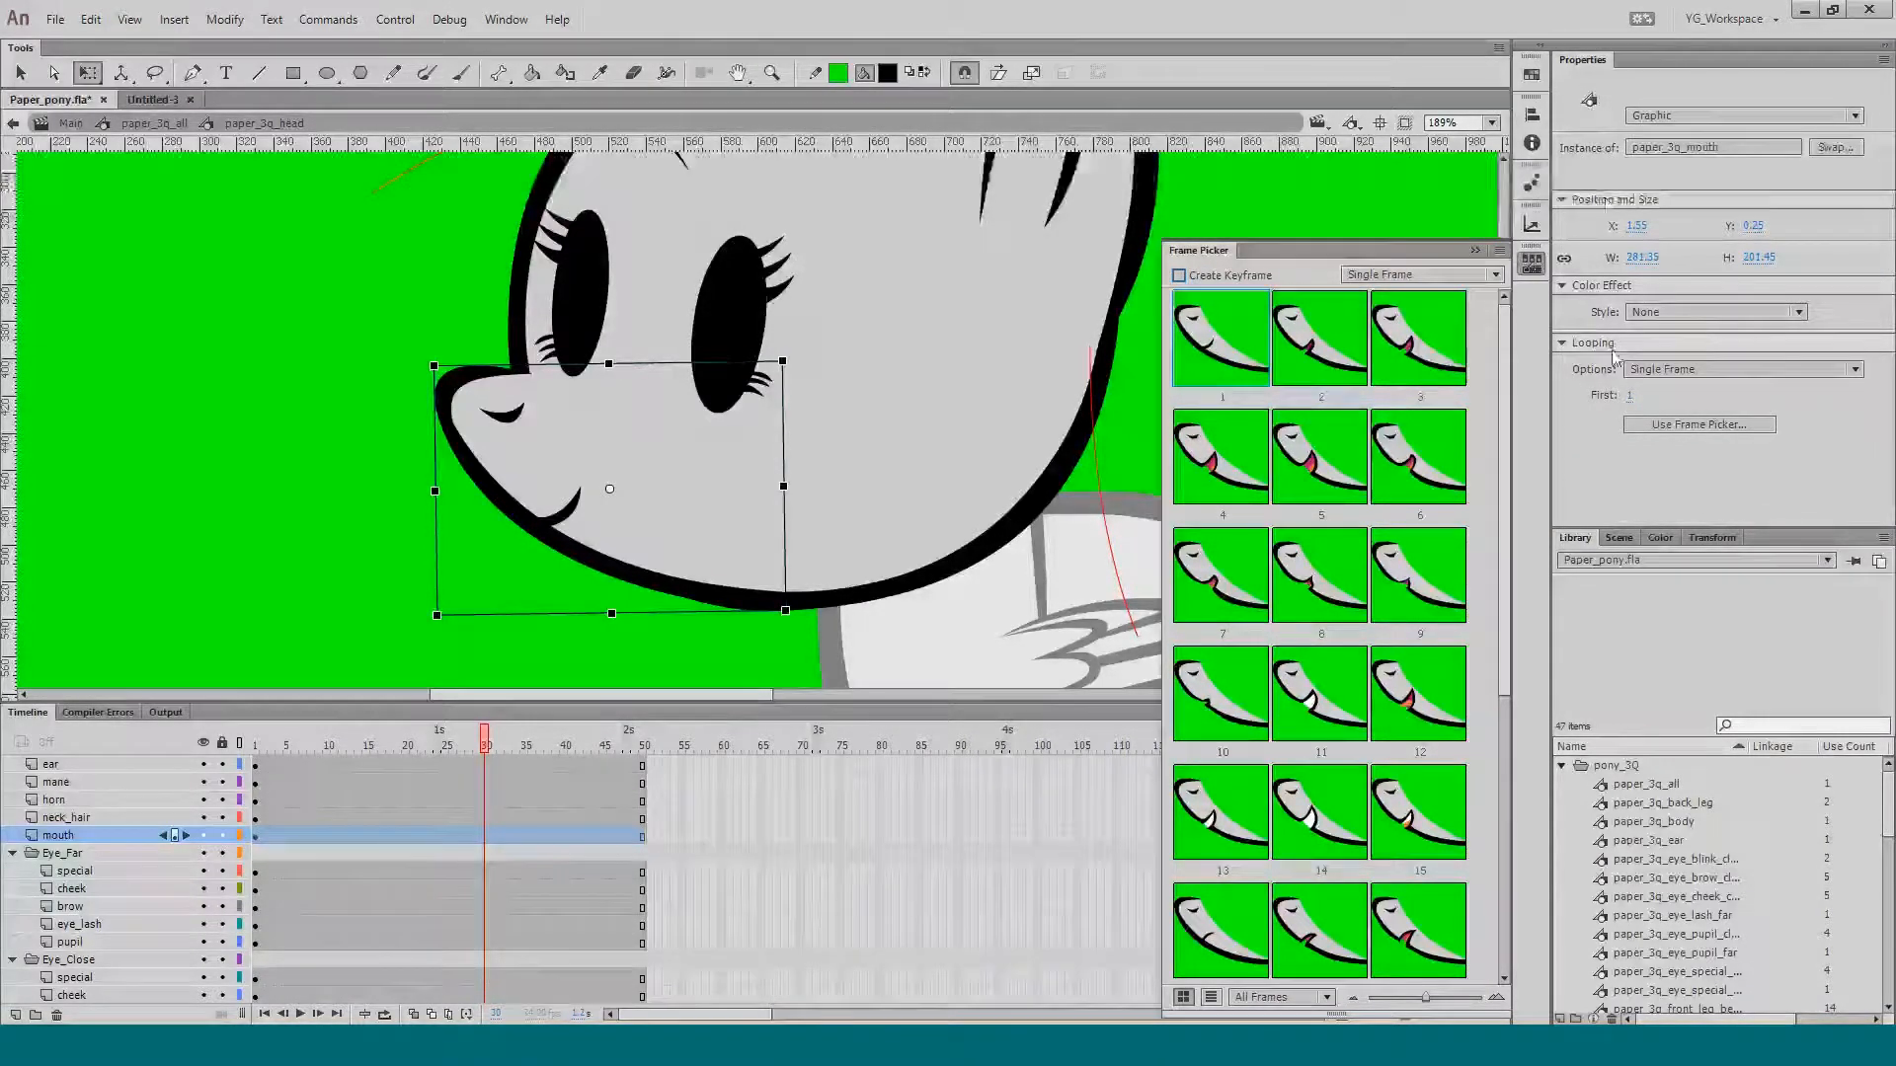
Step: Set the mouth instance's first frame to 6
left_click(1629, 395)
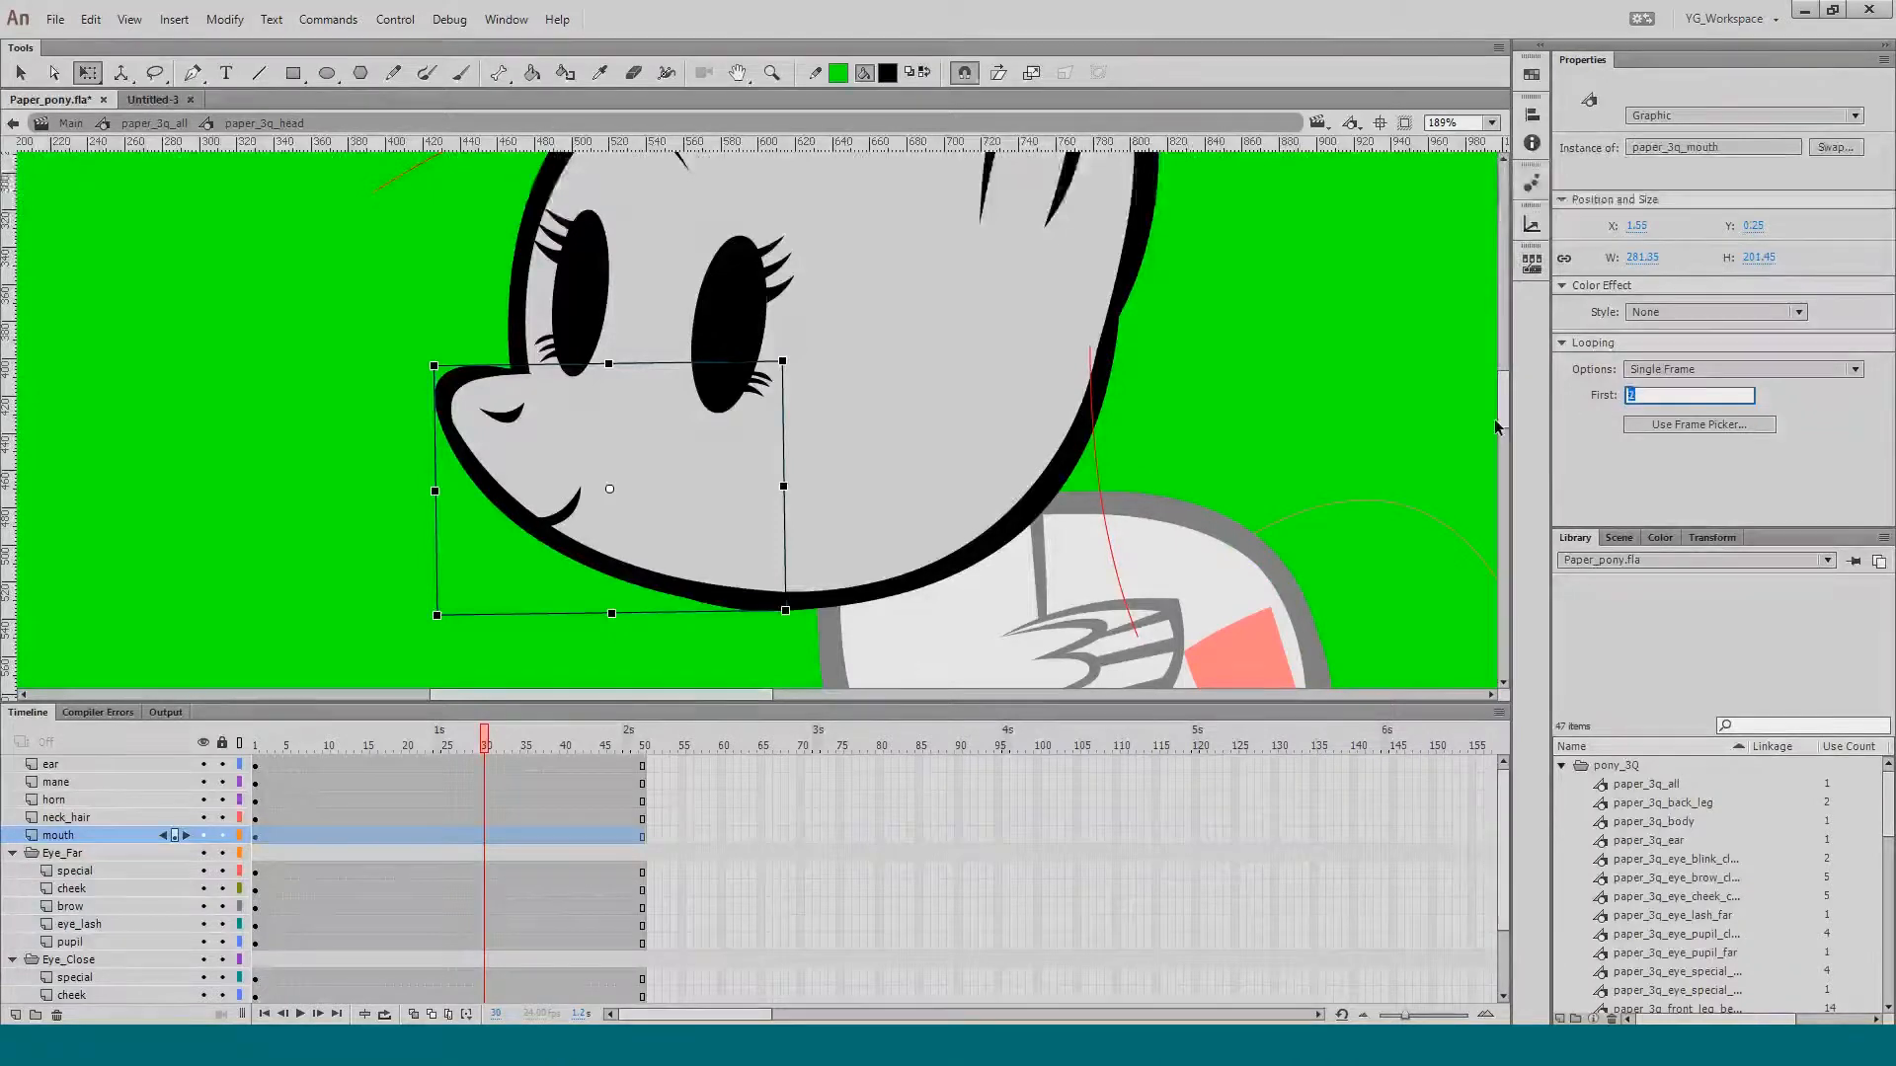
key("Up")
key("Up")
key("Up")
key("Up")
key("Up")
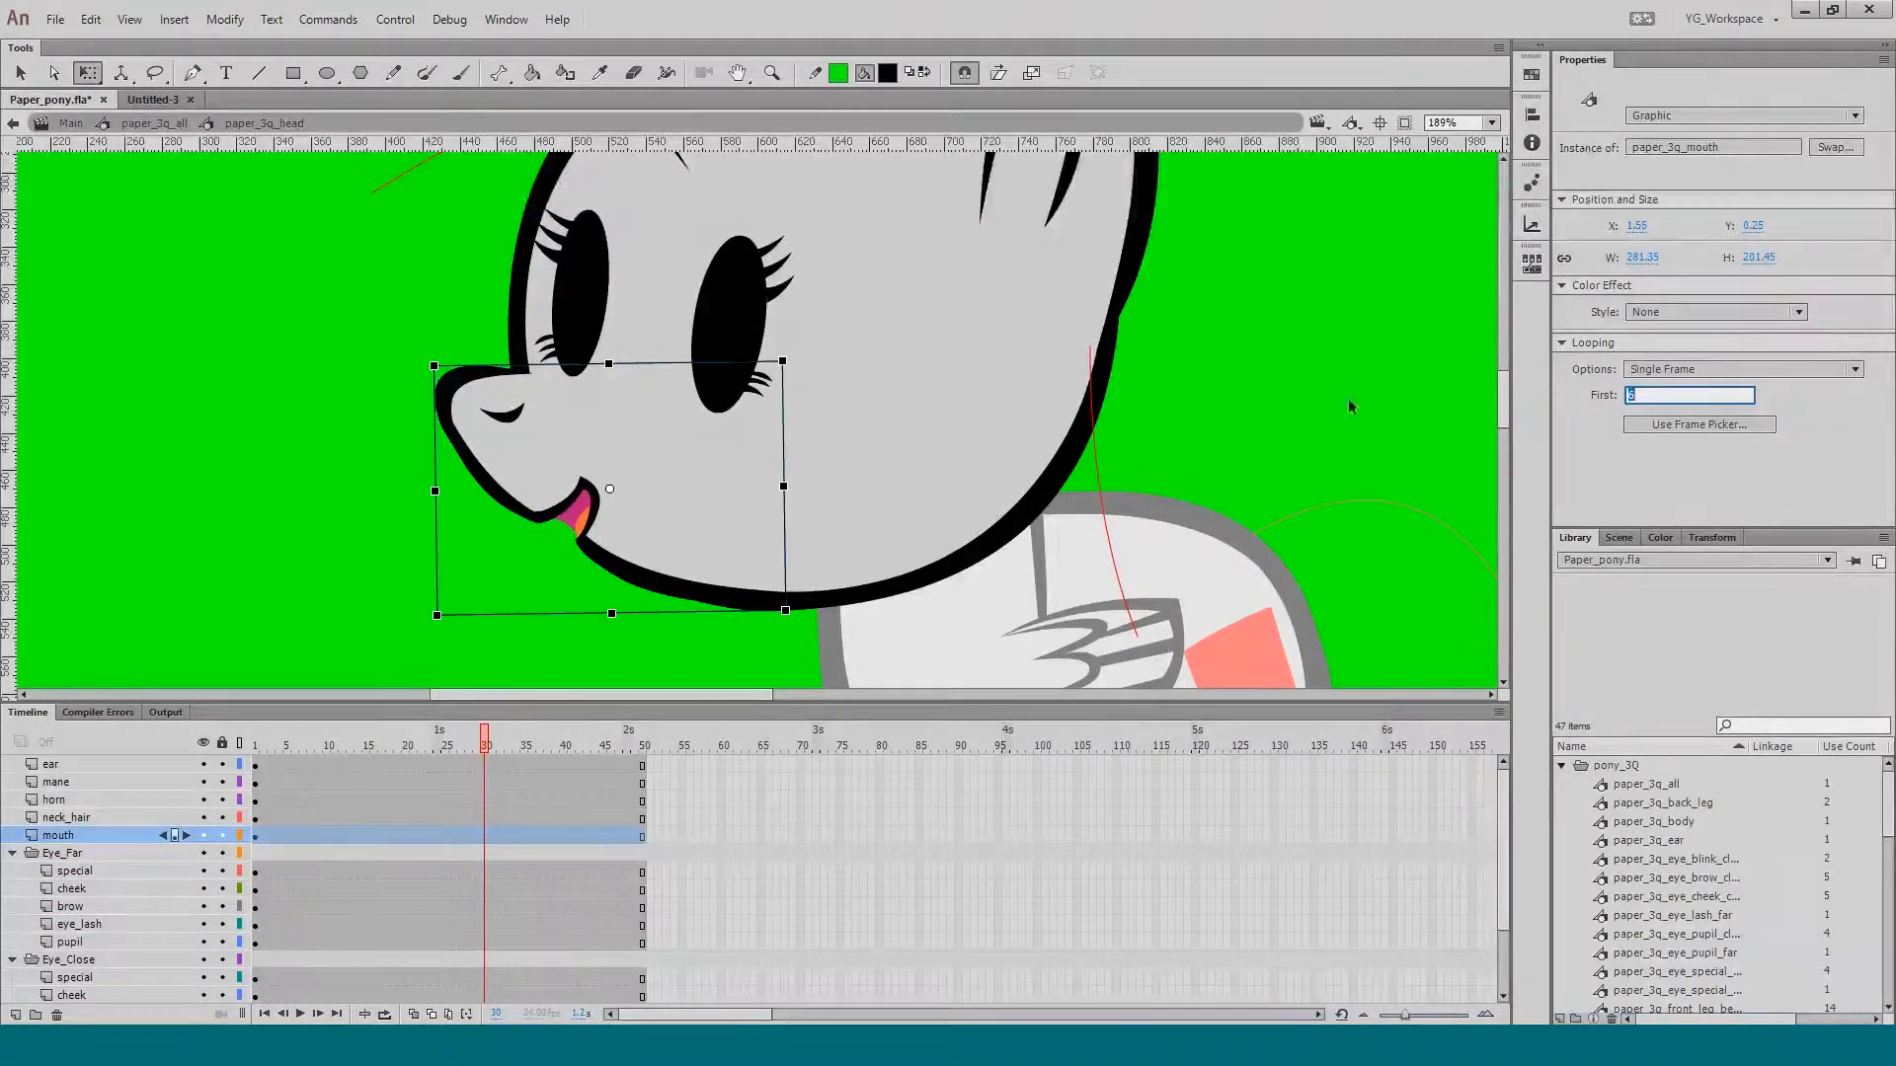
Step: Choose mouth shape 14 for the mouth instance with the Frame Picker
left_click(1531, 262)
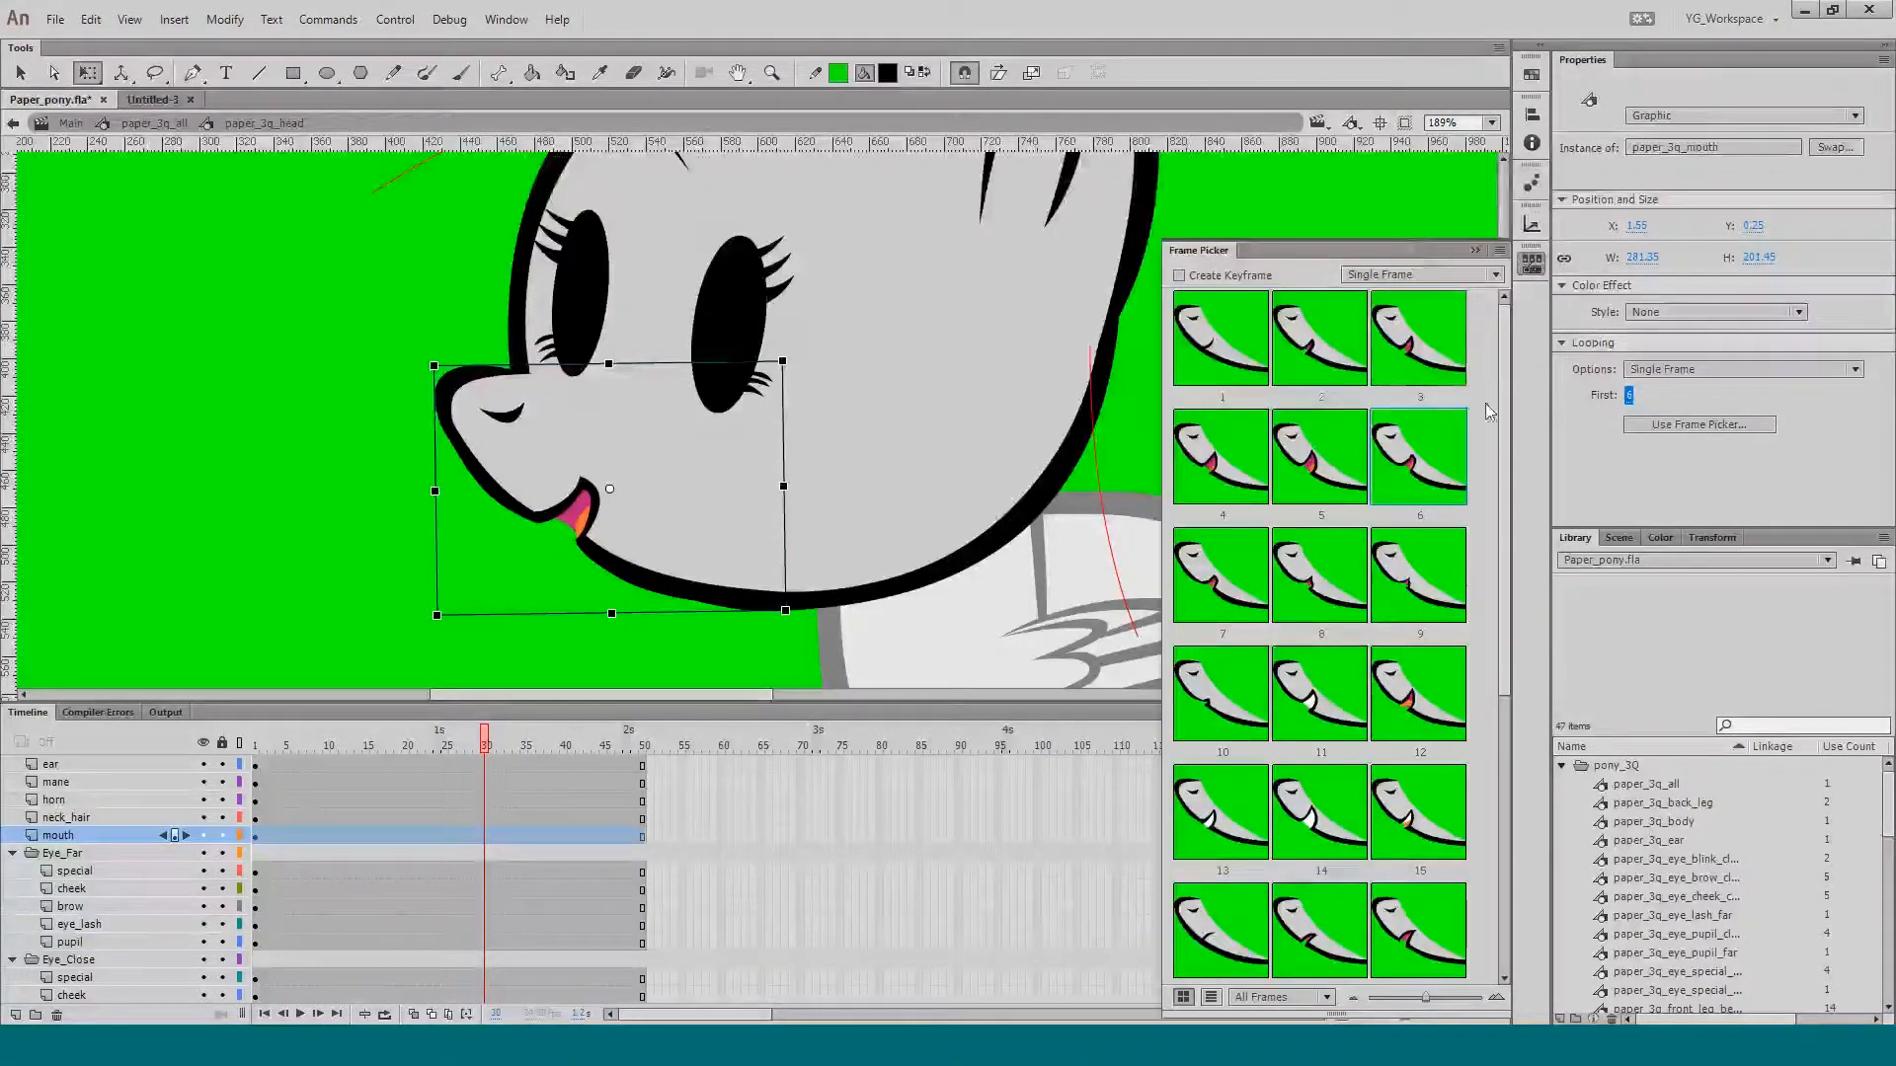
scroll(1323, 493, "down", 3)
left_click(1313, 603)
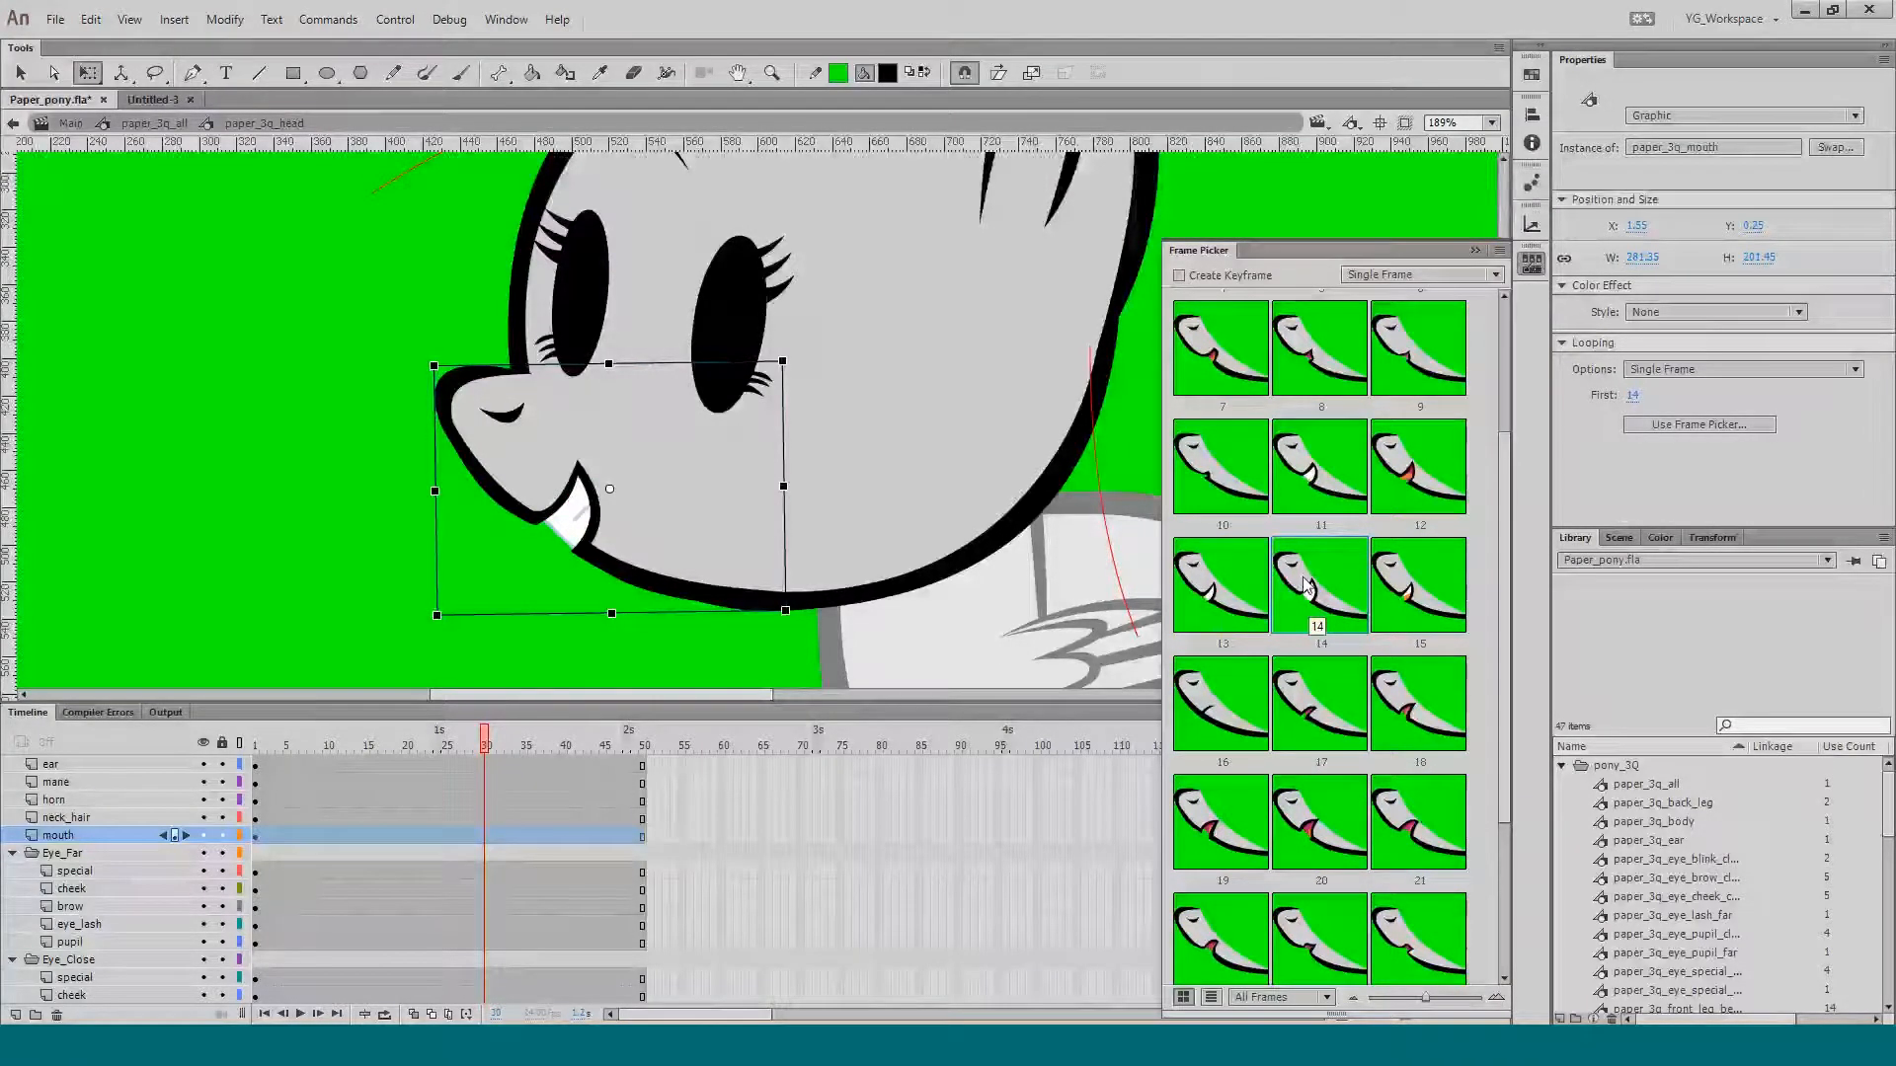
Step: Cycle the mouth instance's first frame down and up through neighbouring shapes, ending on frame 16
left_click(1633, 395)
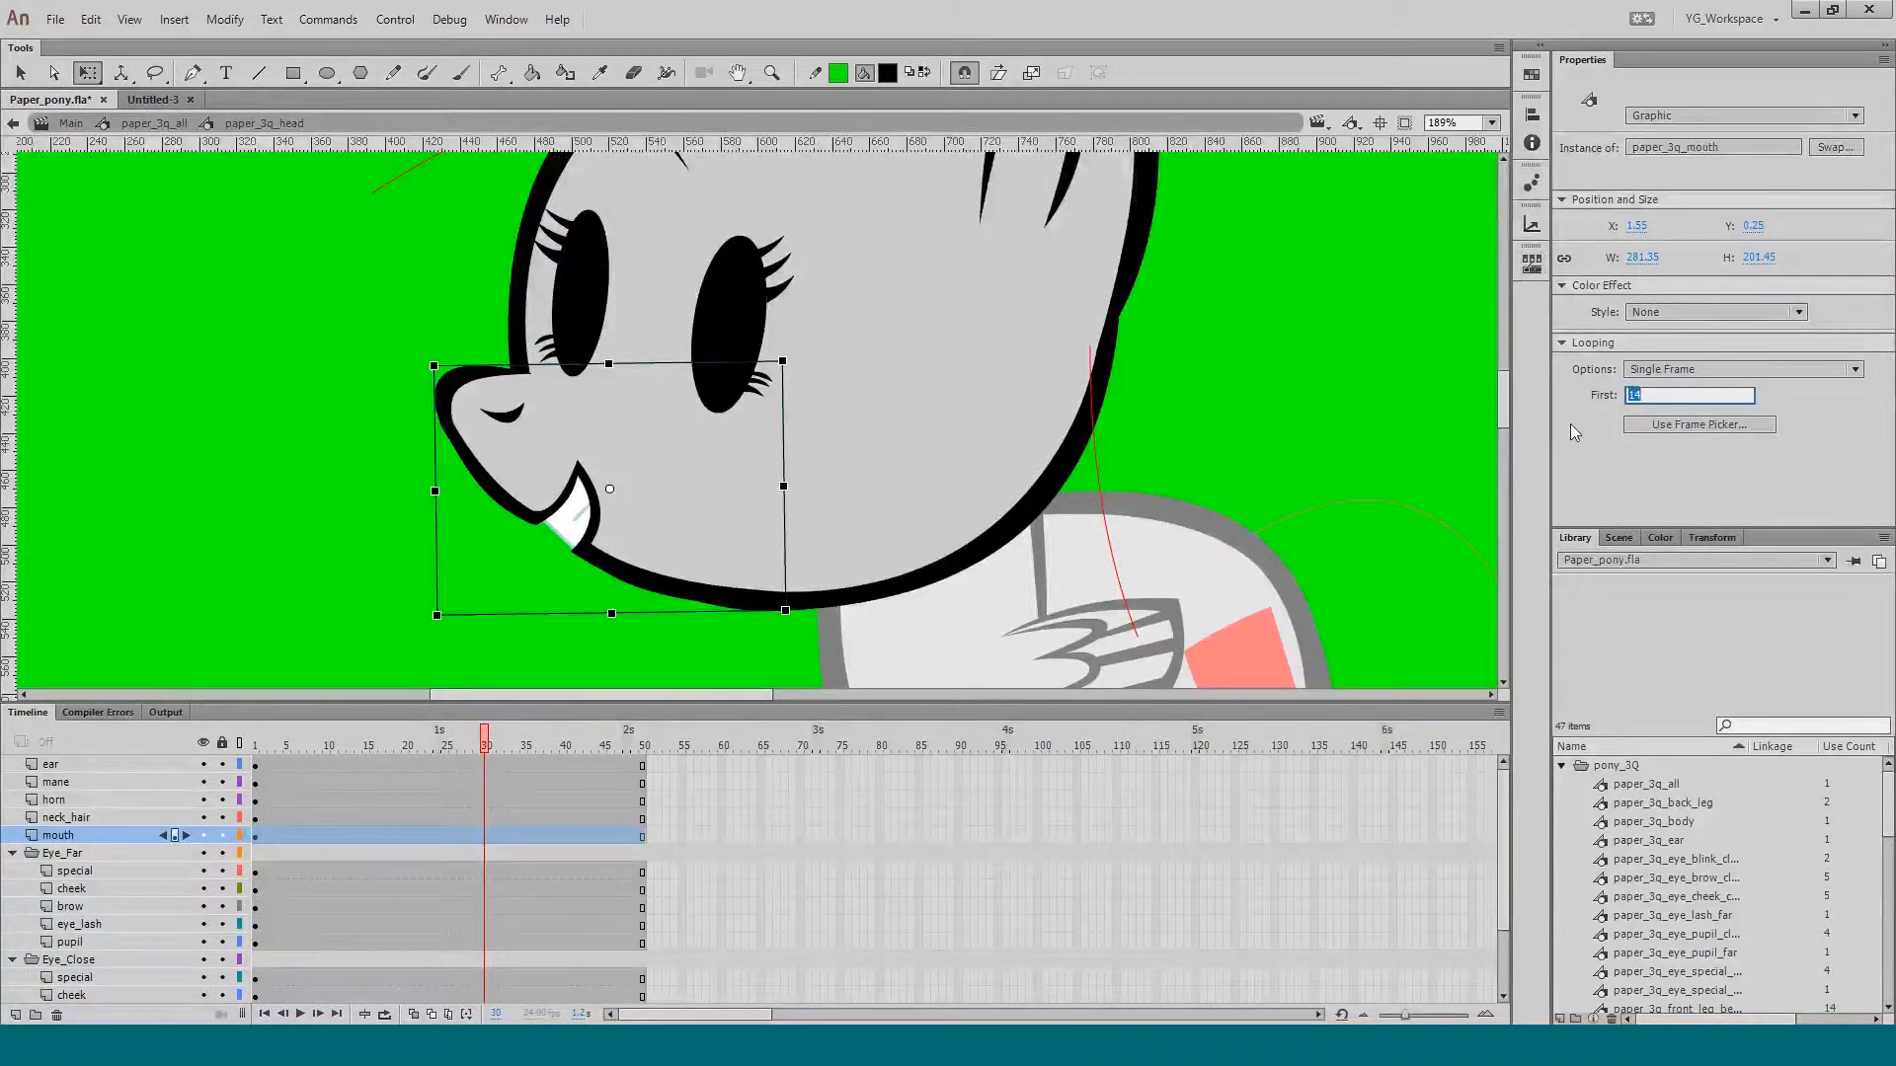
key("Down")
key("Down")
key("Down")
key("Up")
key("Up")
key("Up")
key("Up")
key("Up")
key("Up")
key("Up")
key("Up")
key("Up")
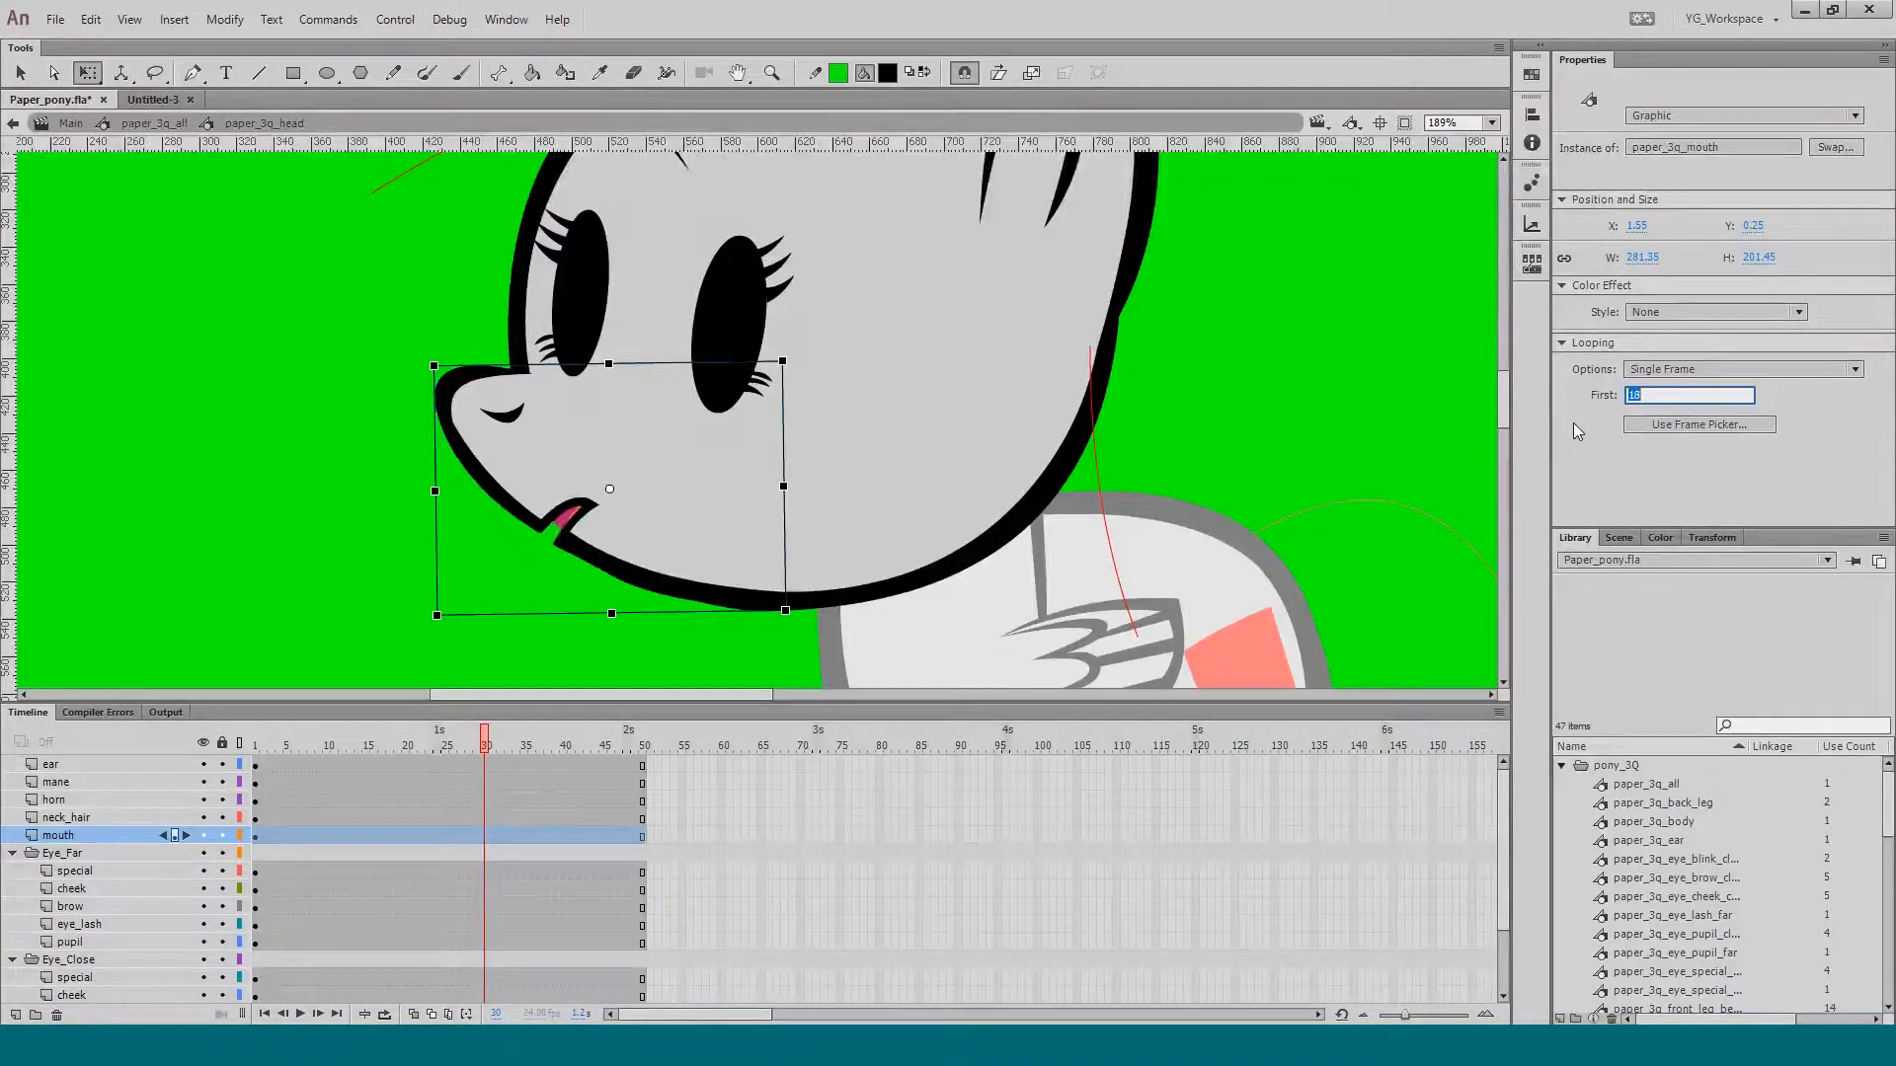
key("Down")
key("Down")
key("Down")
key("Down")
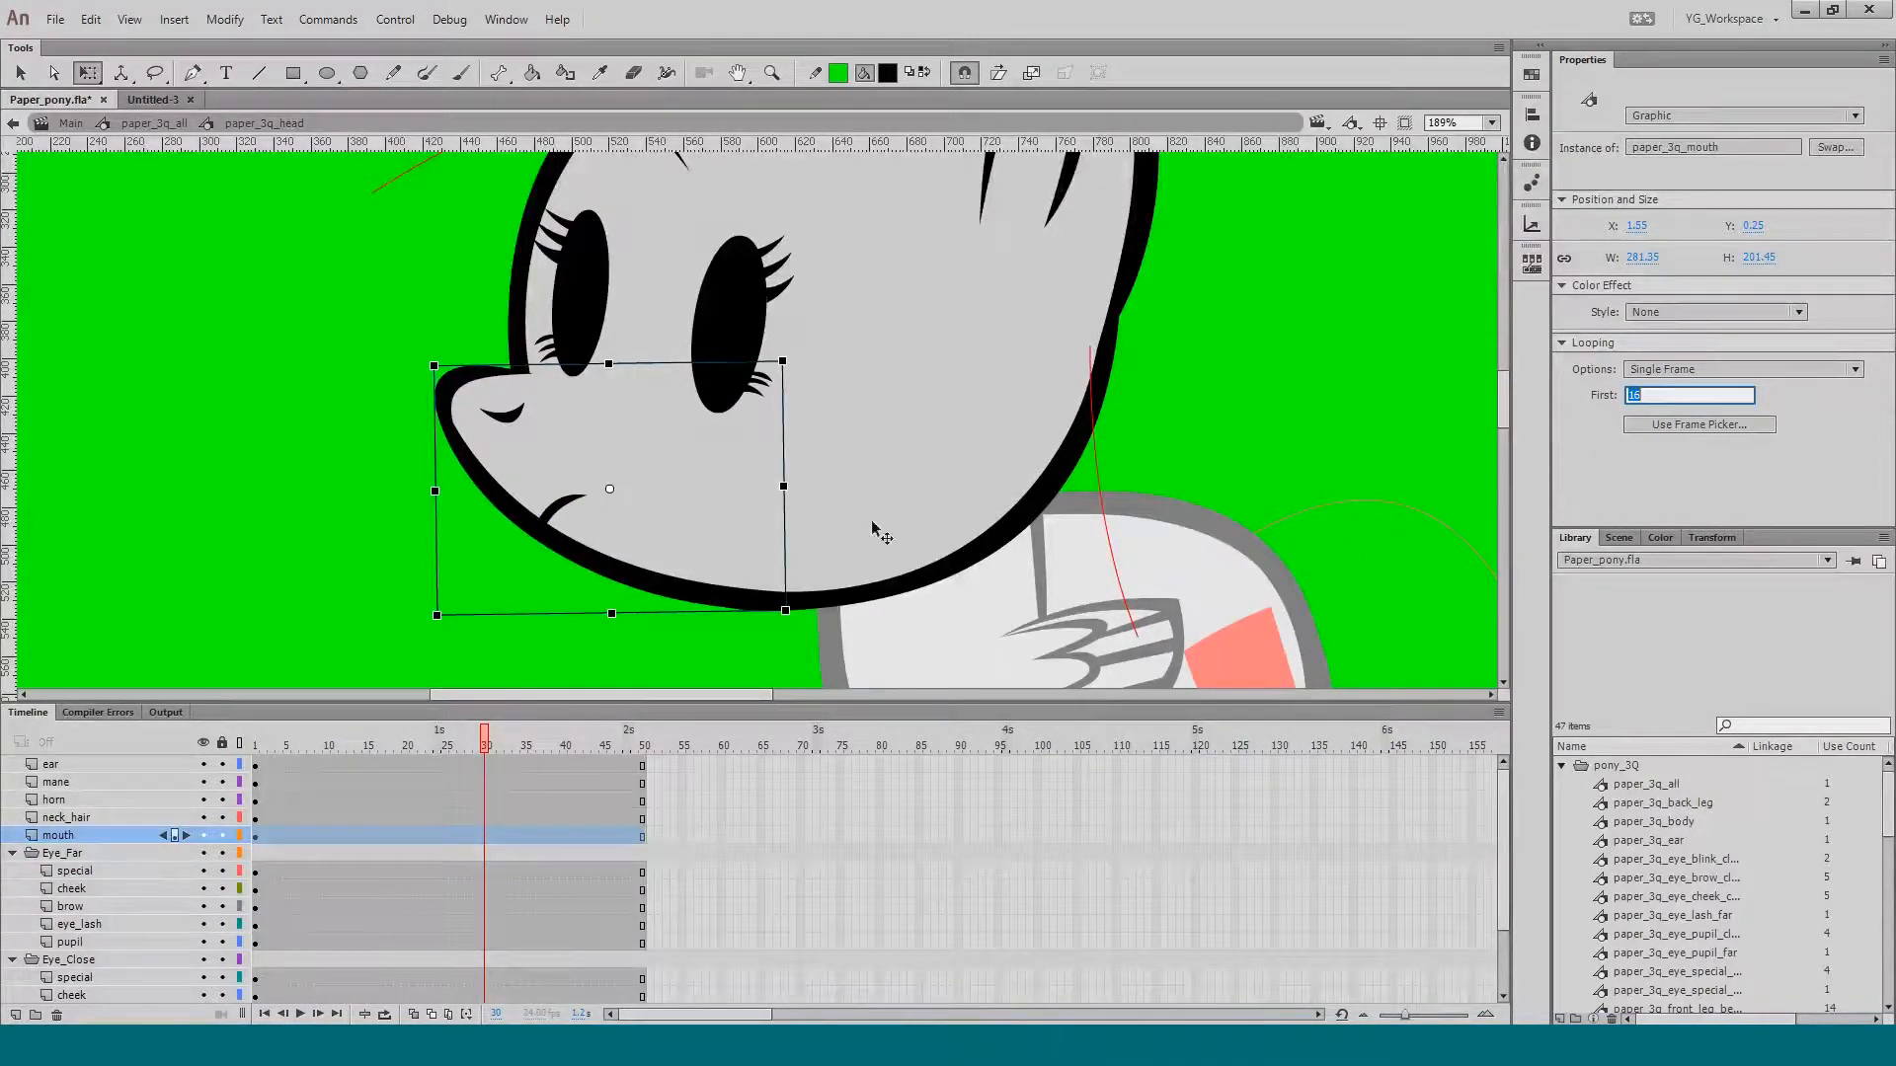
Step: Set the mouth instance's first frame to 1
key("Return")
left_click(1634, 397)
type("1")
key("Return")
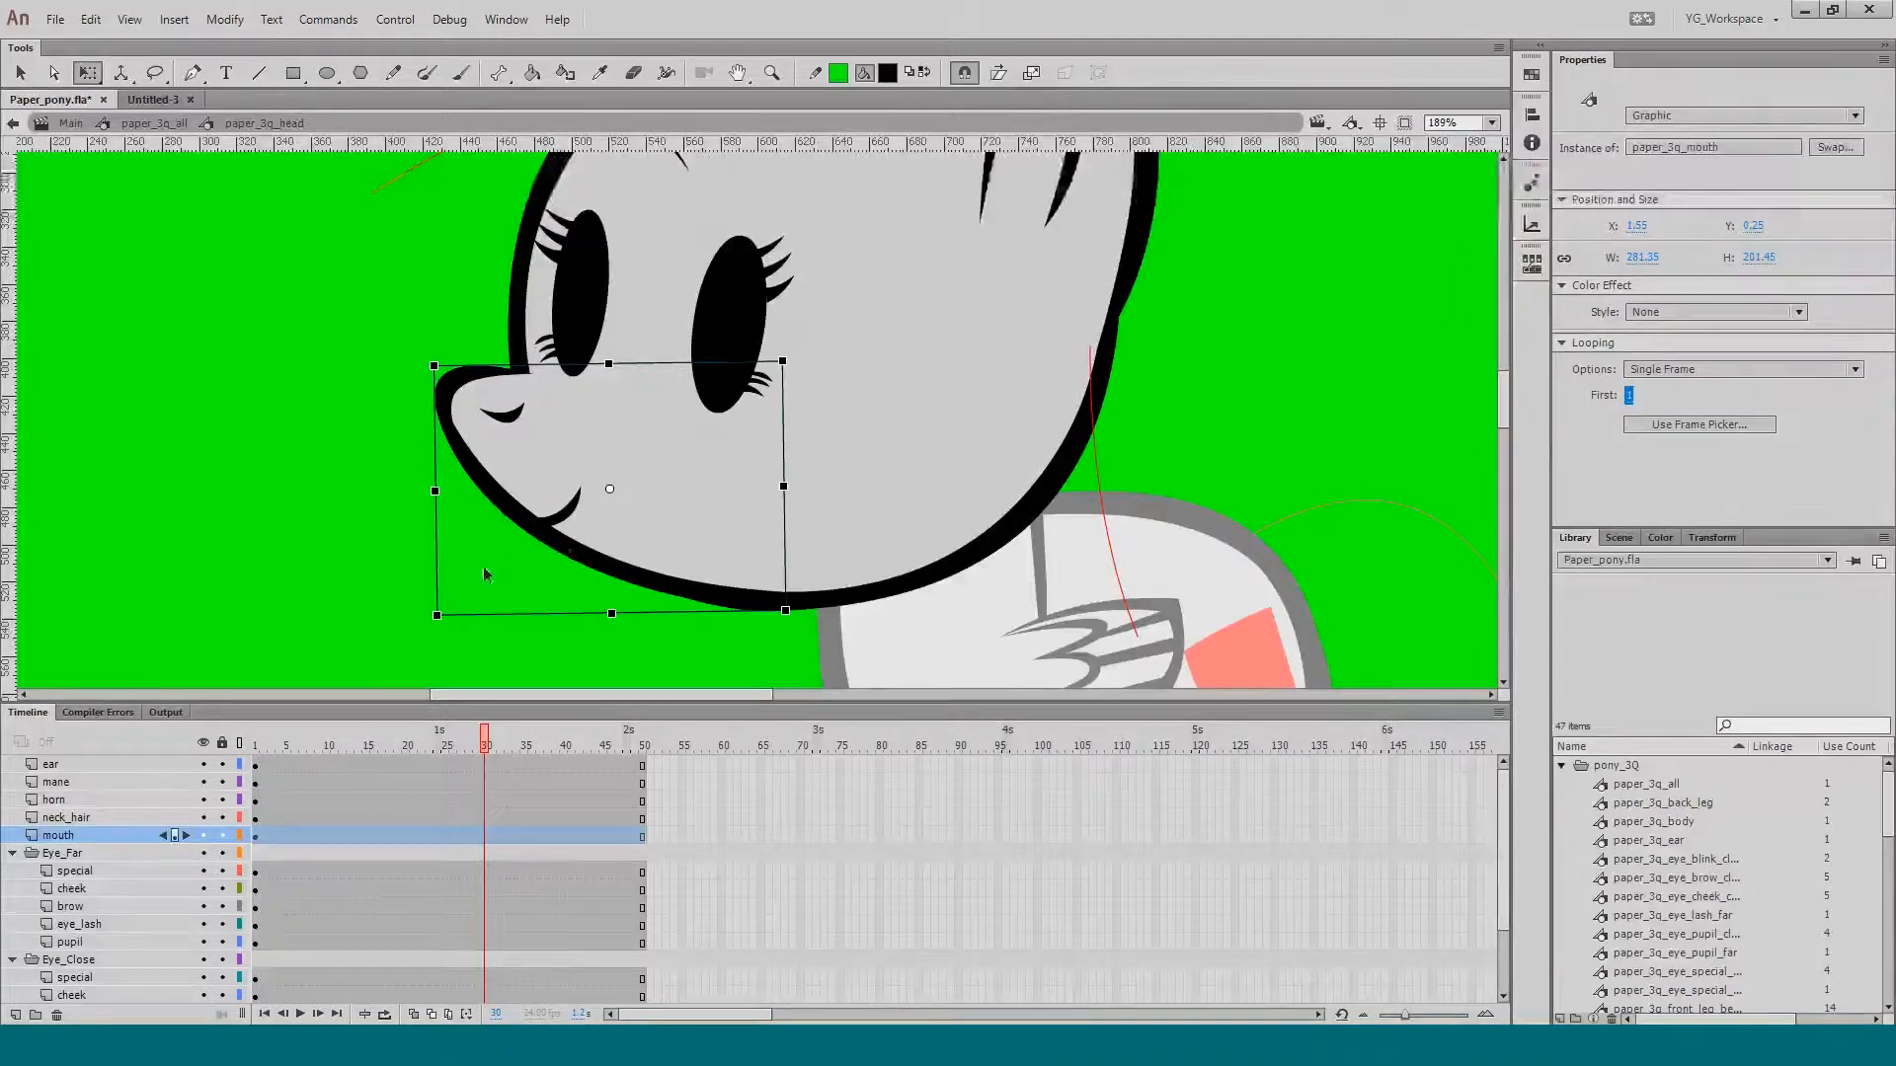
Step: Leave the head symbol and return to paper_3q_all with more of the pony in view
left_click(360, 746)
key("ctrl+minus")
left_click_drag(664, 418, 567, 468)
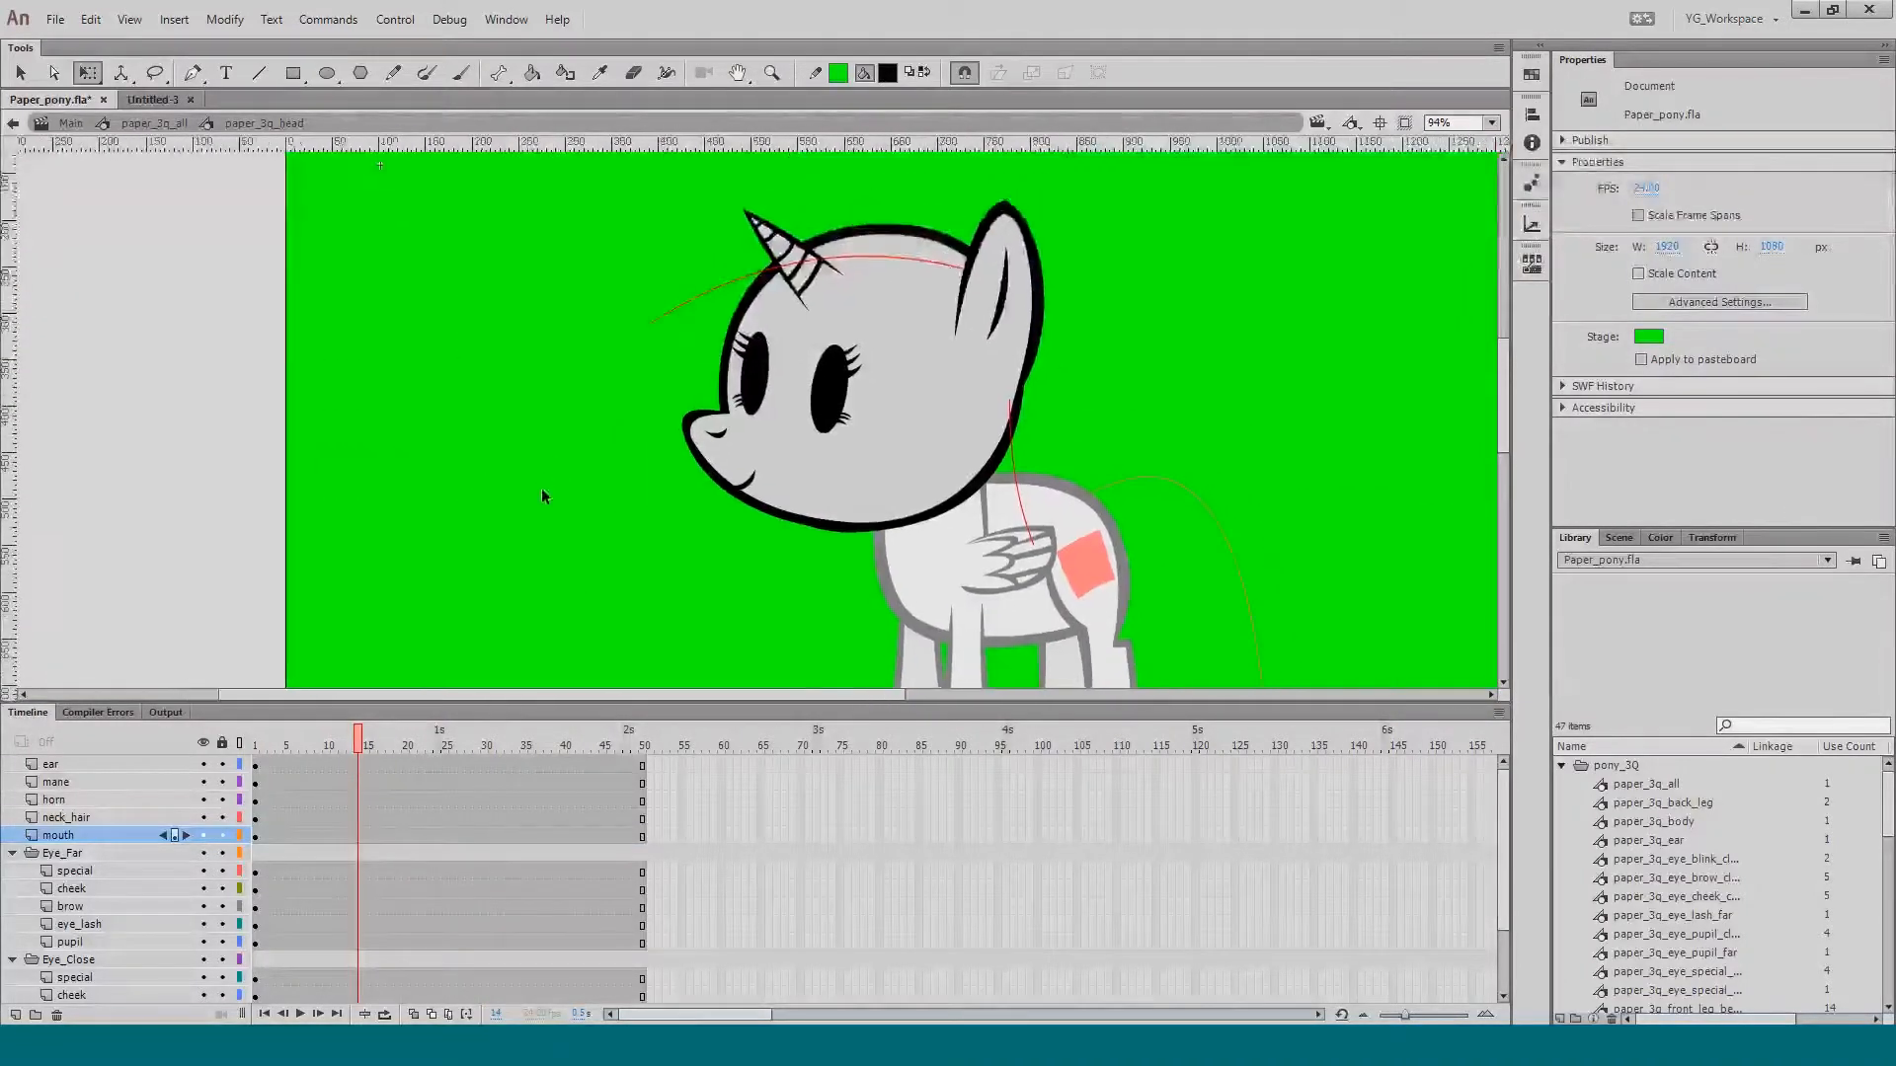
left_click_drag(491, 288, 389, 237)
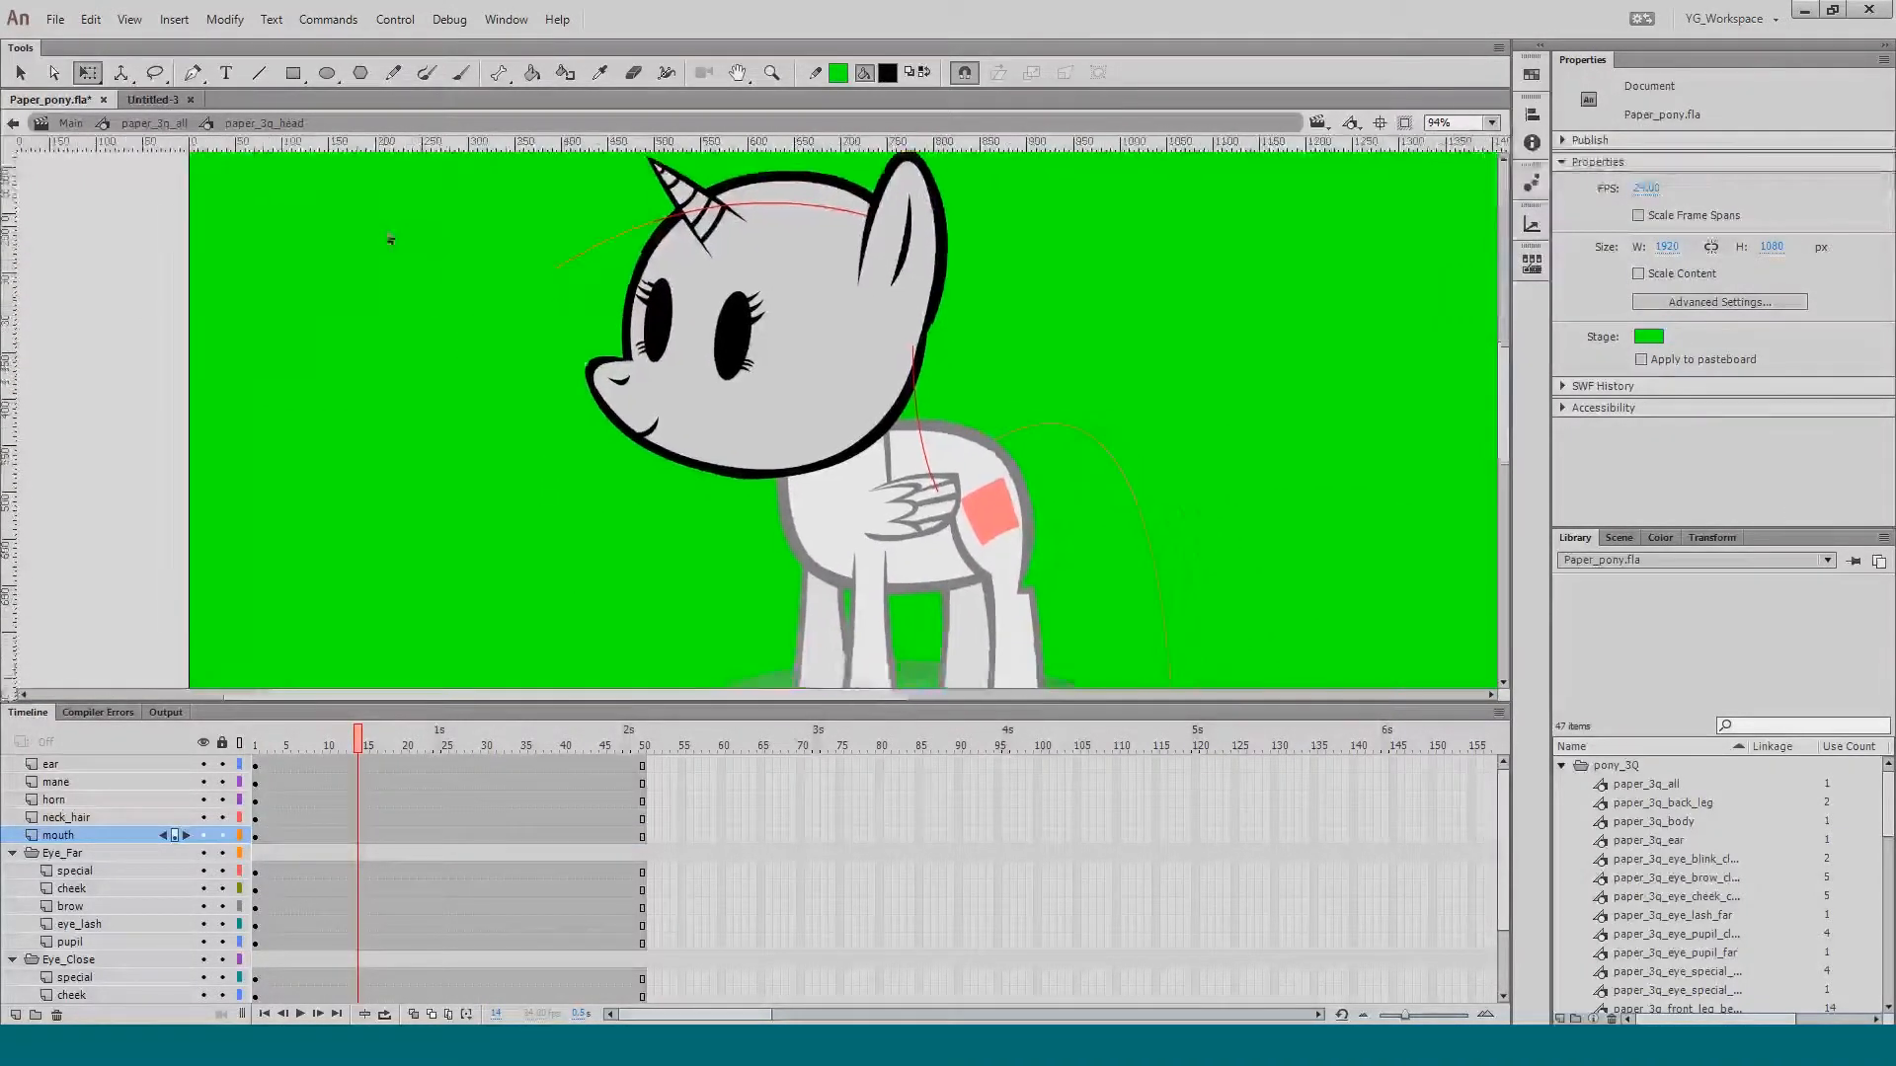
left_click_drag(610, 472, 579, 451)
double_click(660, 511)
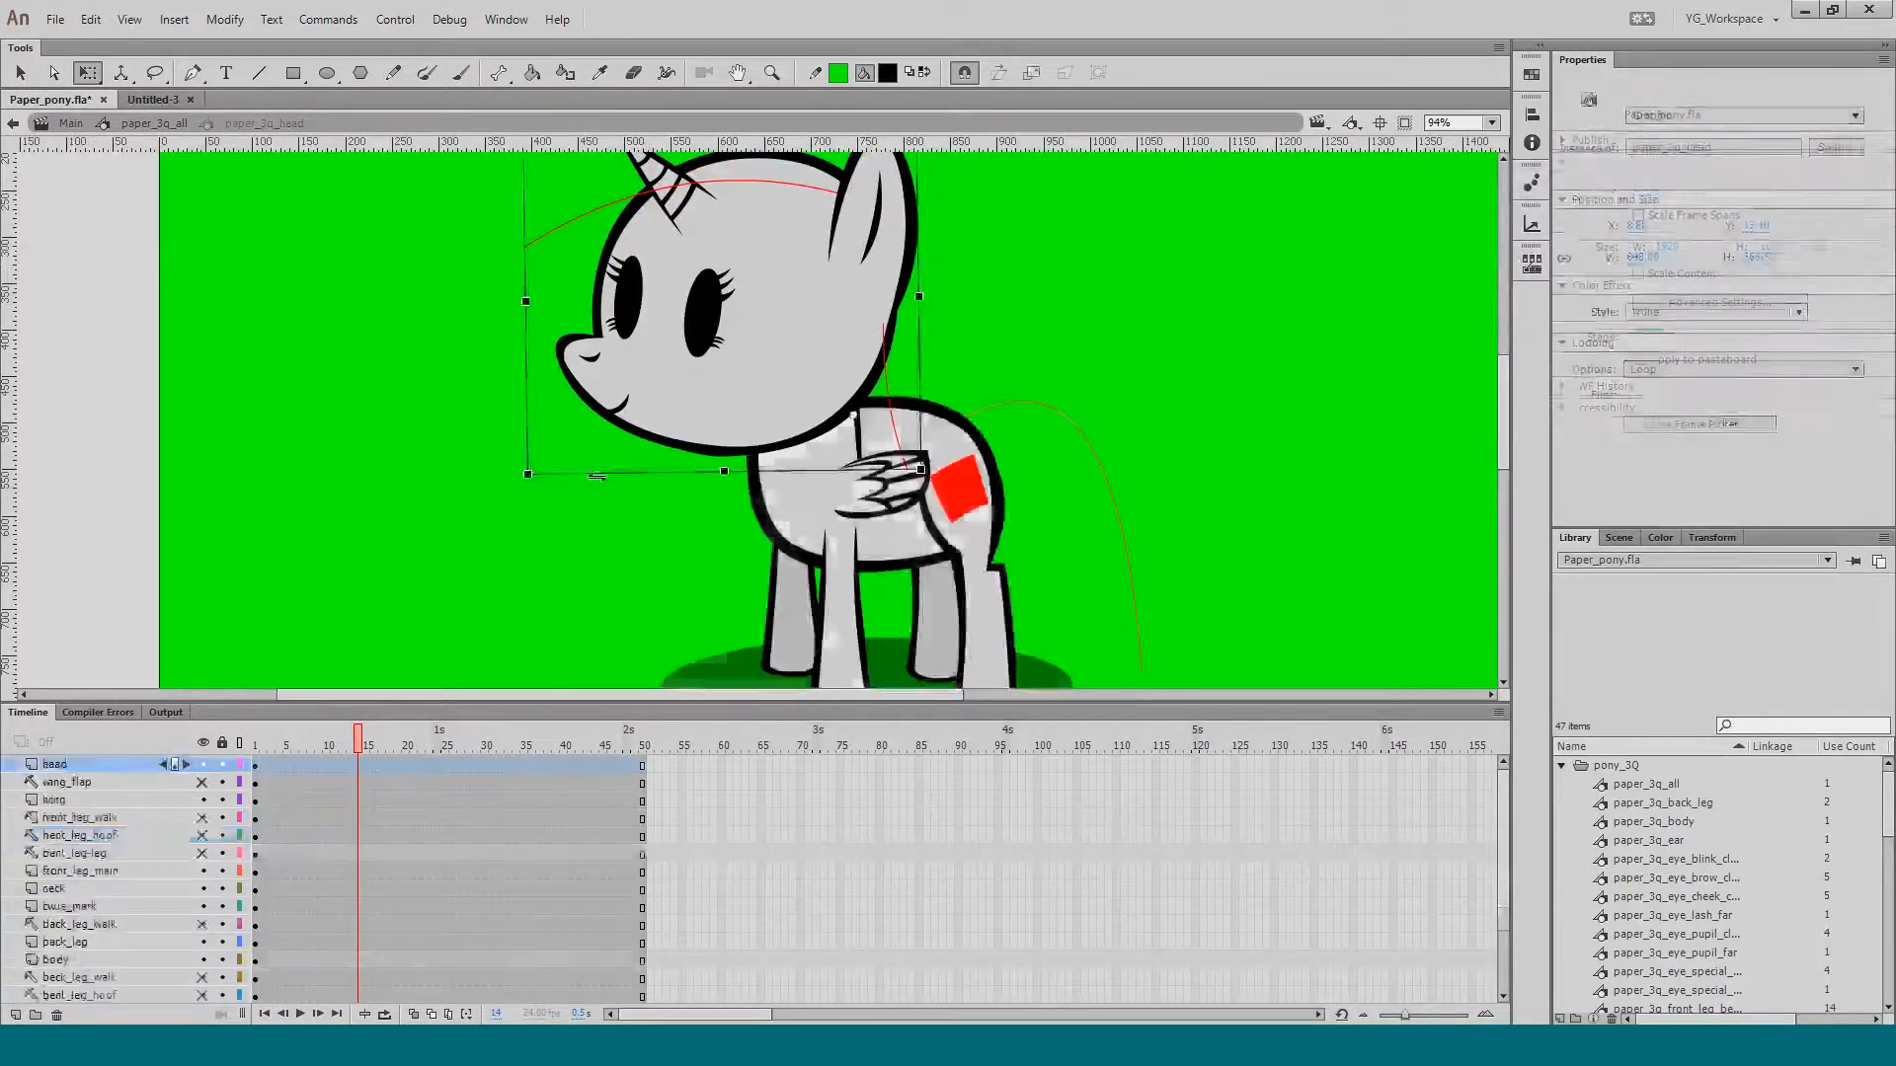
Step: Deselect the head and switch to the Untitled-3 document
left_click(664, 513)
left_click_drag(664, 534, 638, 491)
left_click(156, 100)
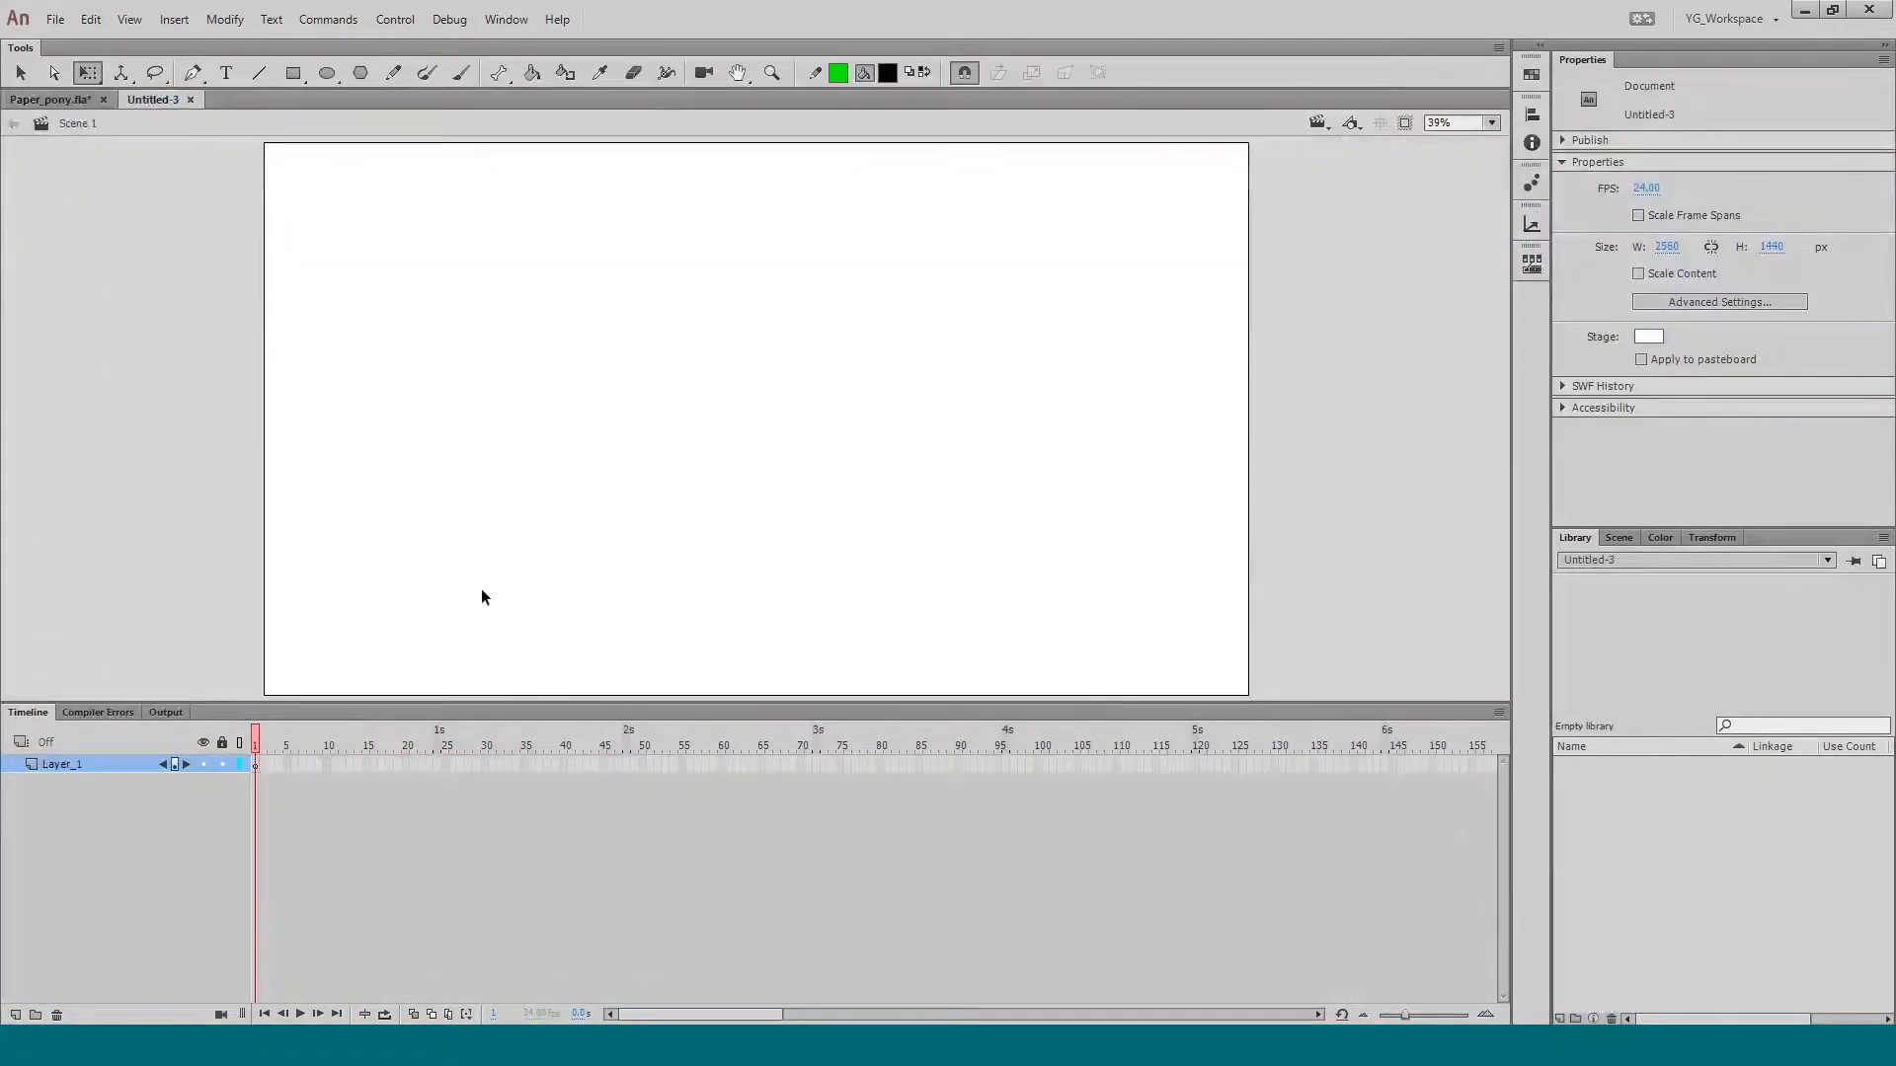
Step: Sketch a simple black pony on the stage with the Brush, with round face, ear, hair, stick legs and curled tail
left_click_drag(499, 702, 497, 737)
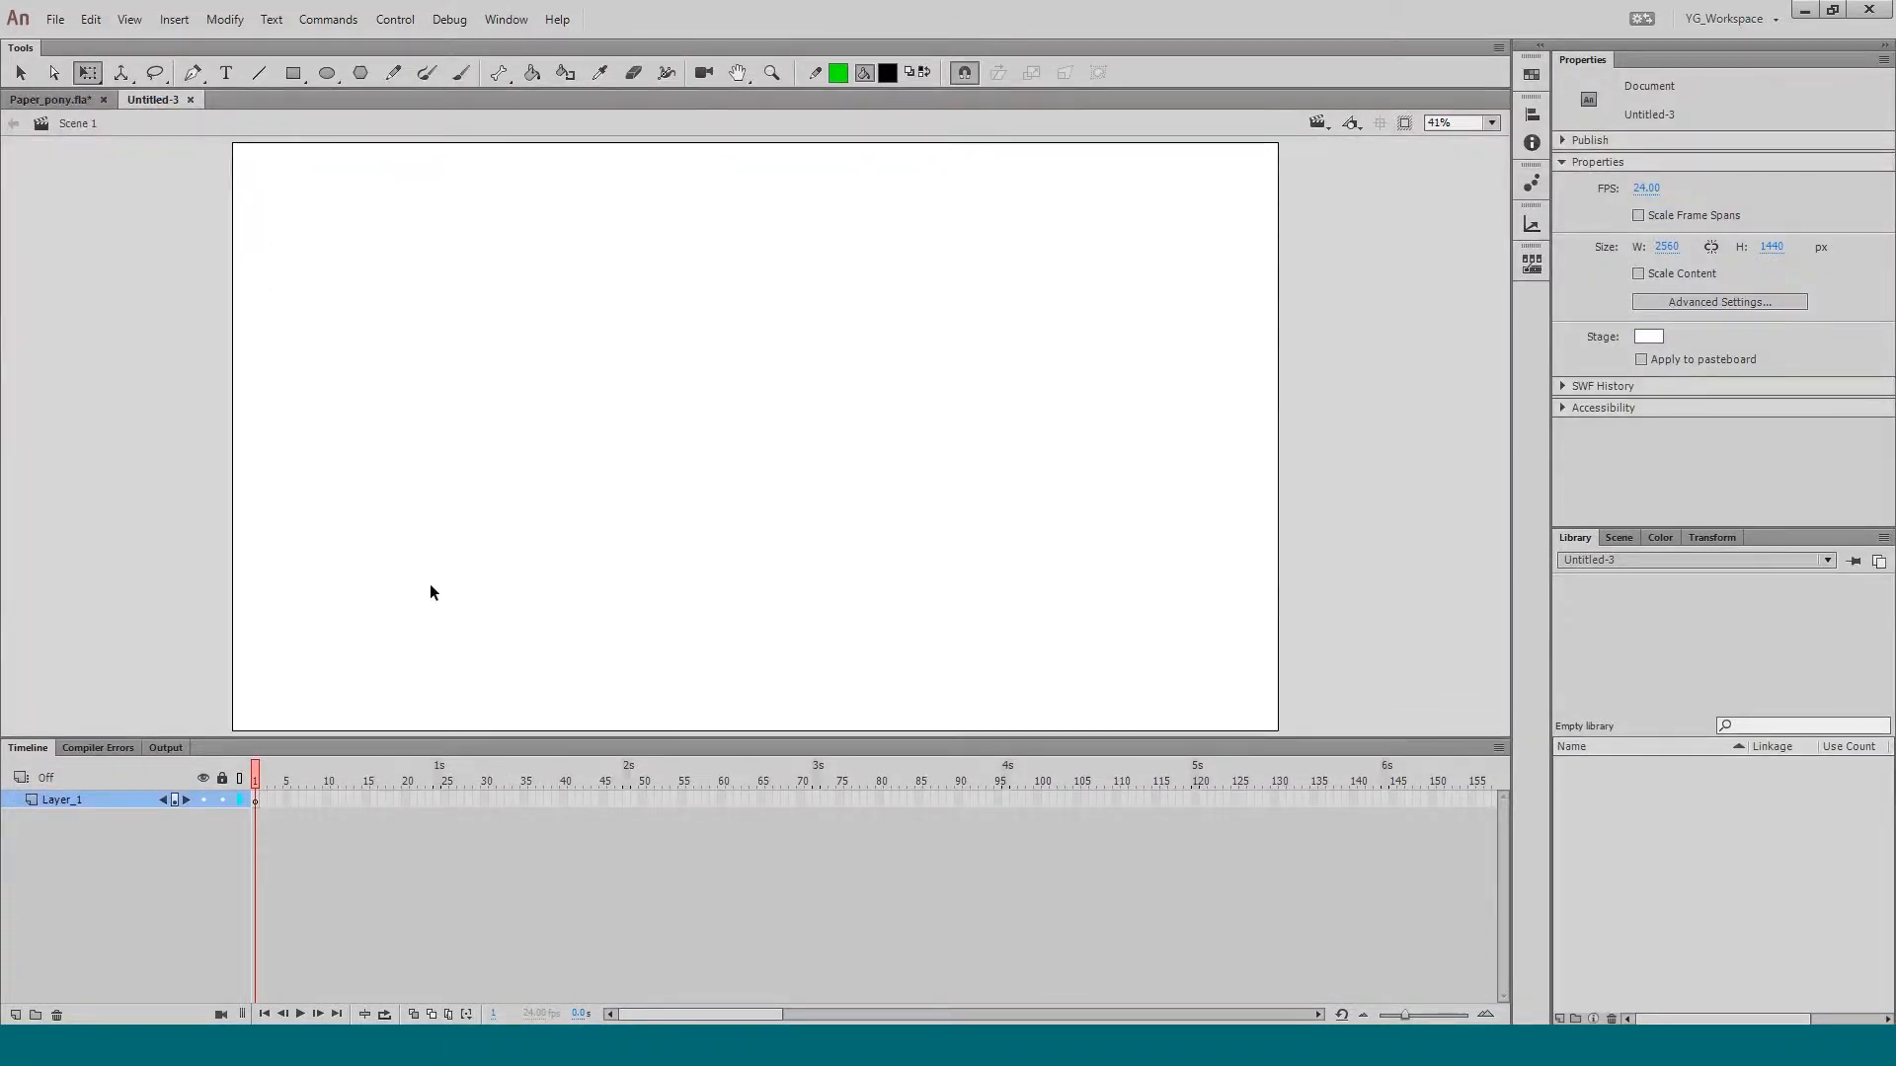
key("b")
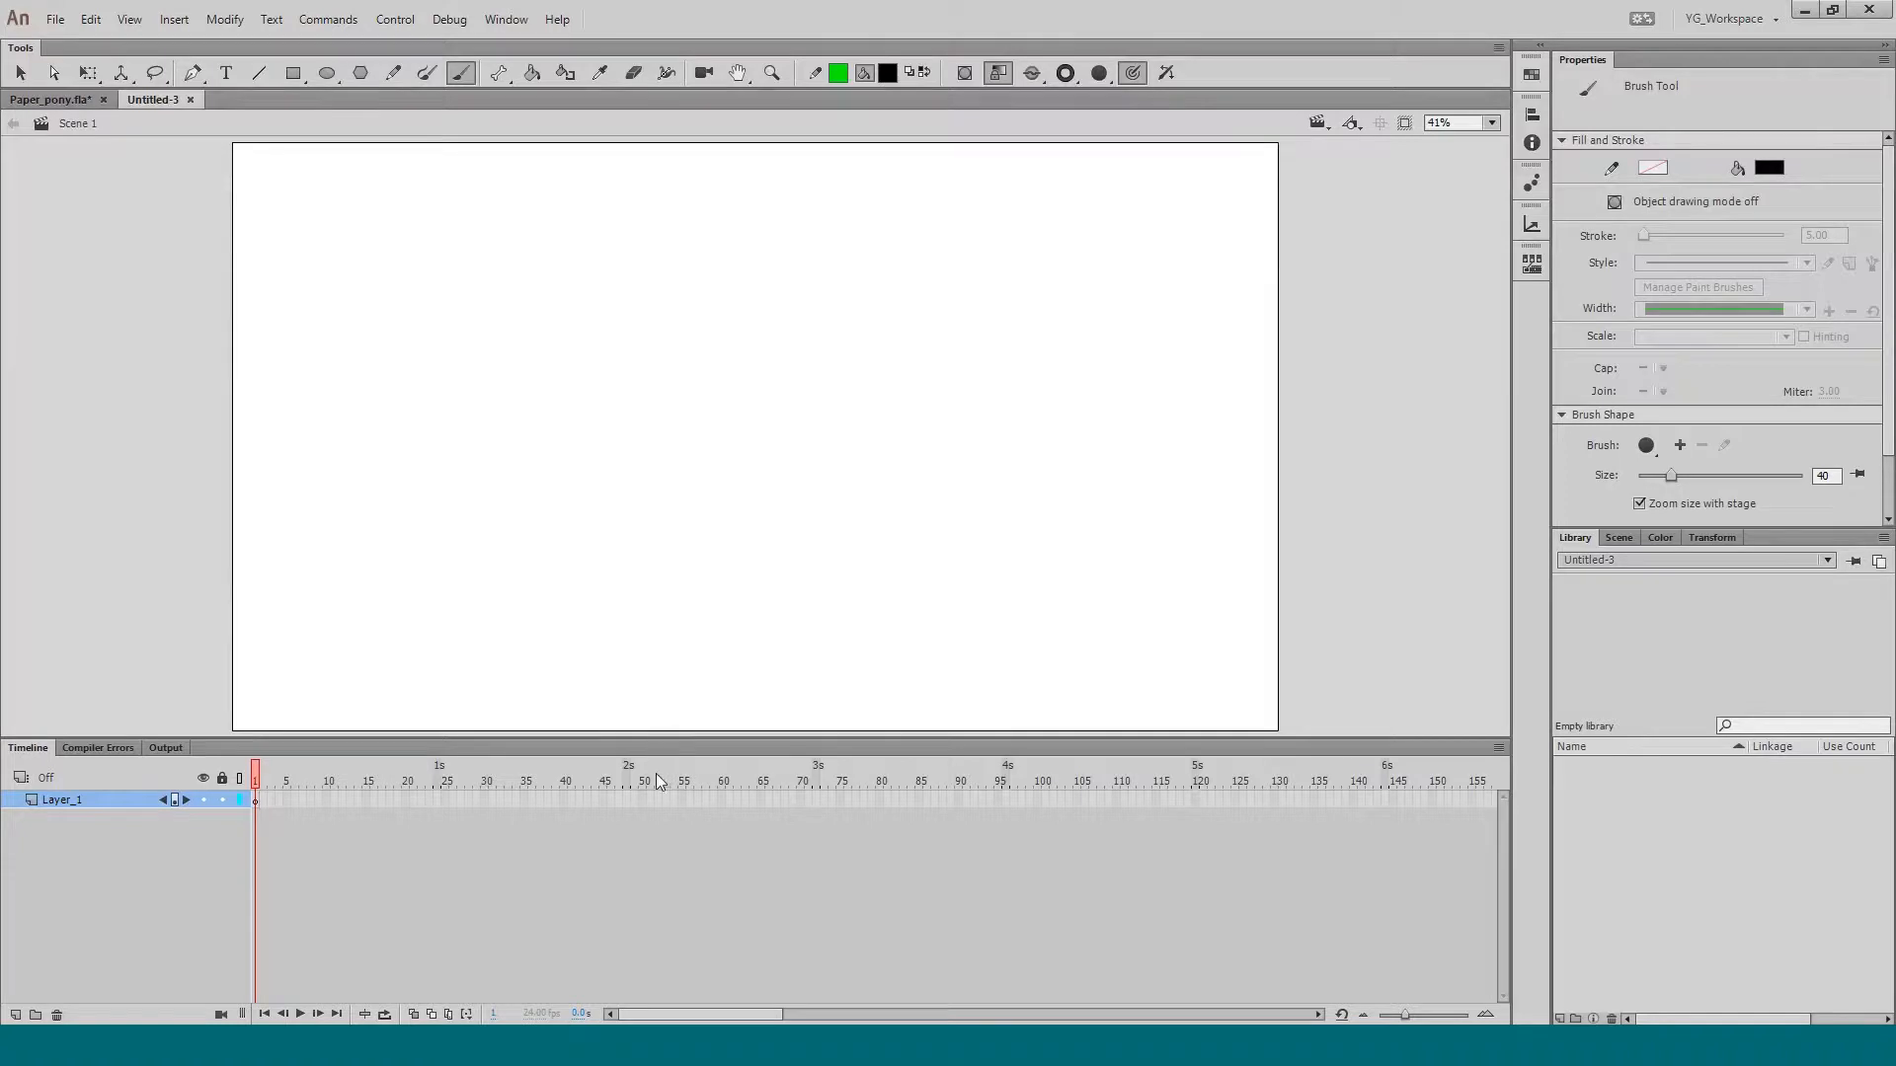
left_click_drag(647, 750, 649, 796)
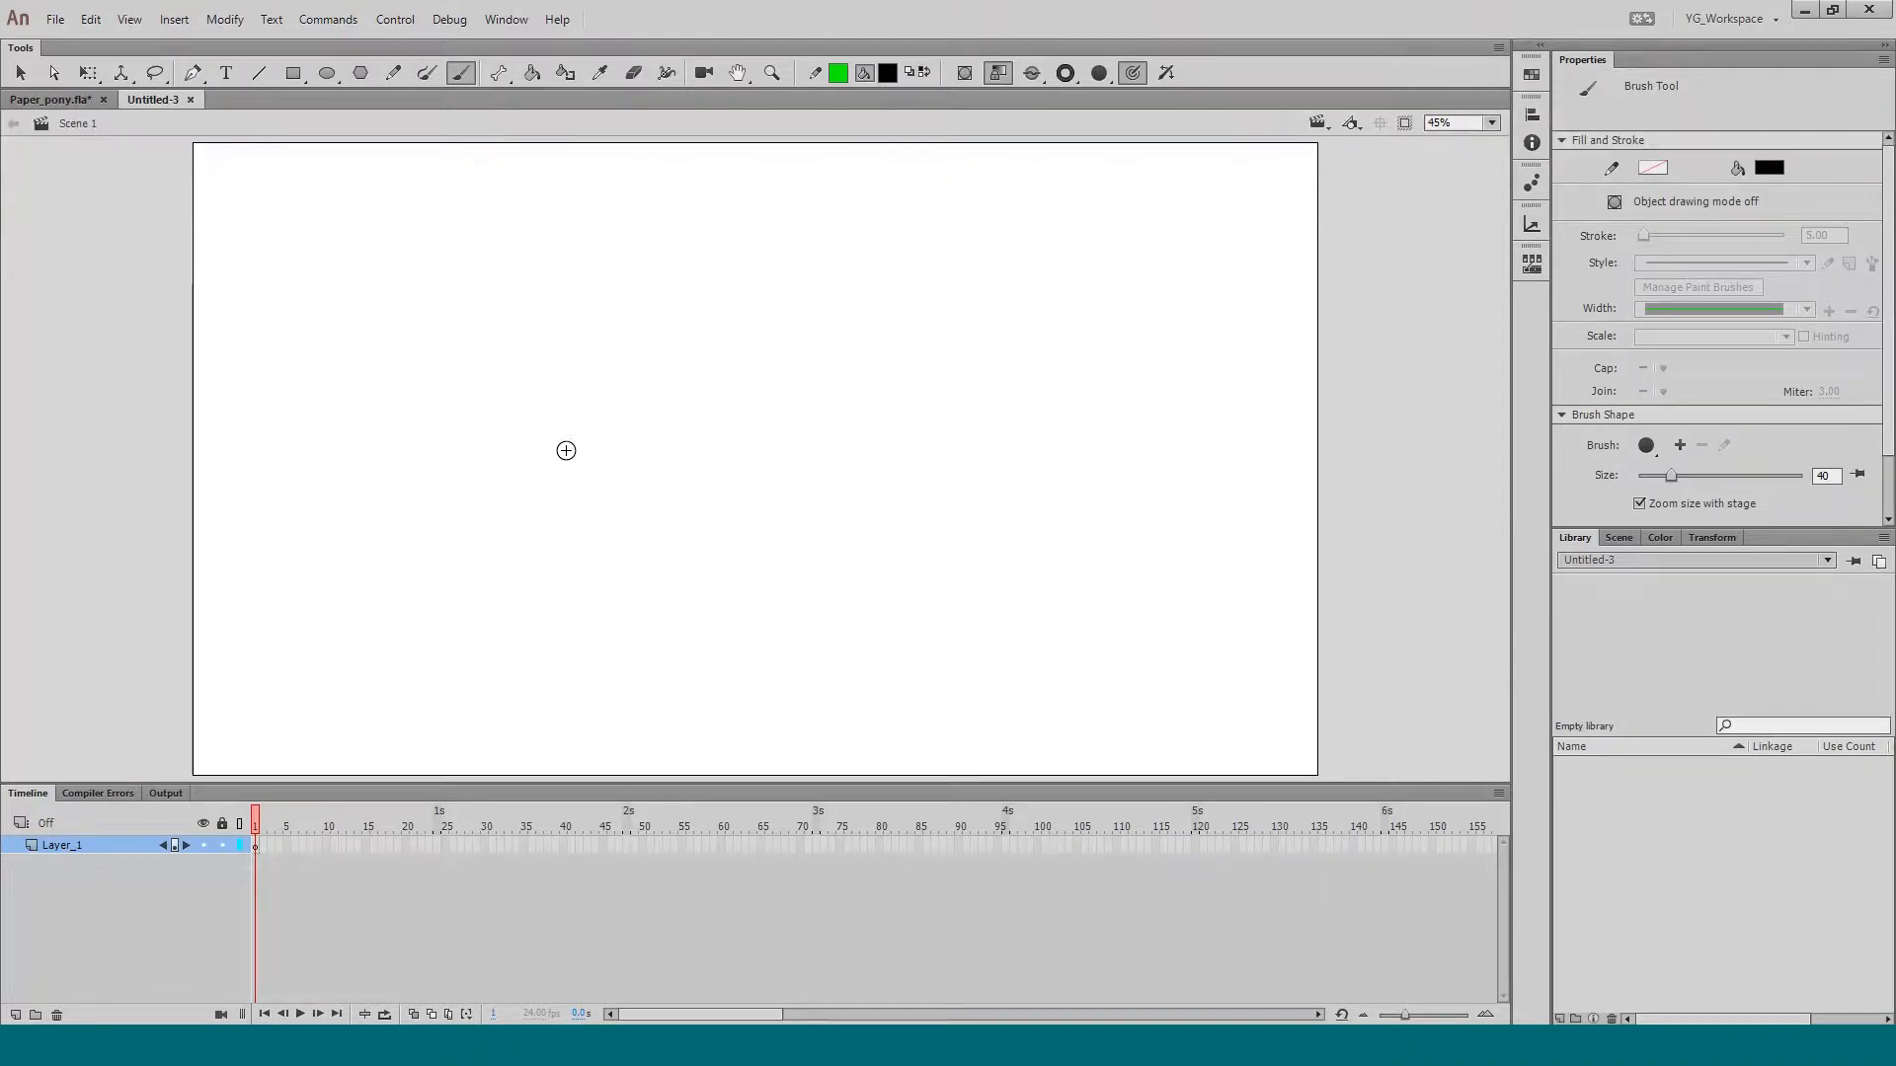
mouse_move(550, 313)
left_mouse_down()
mouse_move(597, 399)
mouse_move(538, 314)
mouse_move(584, 344)
mouse_move(560, 350)
mouse_move(583, 369)
mouse_move(566, 365)
mouse_move(638, 319)
left_mouse_up()
key("ctrl+z")
key("ctrl+z")
key("ctrl+z")
left_click_drag(612, 395, 623, 441)
mouse_move(626, 448)
left_mouse_down()
mouse_move(682, 436)
mouse_move(614, 486)
mouse_move(647, 499)
mouse_move(725, 460)
left_mouse_up()
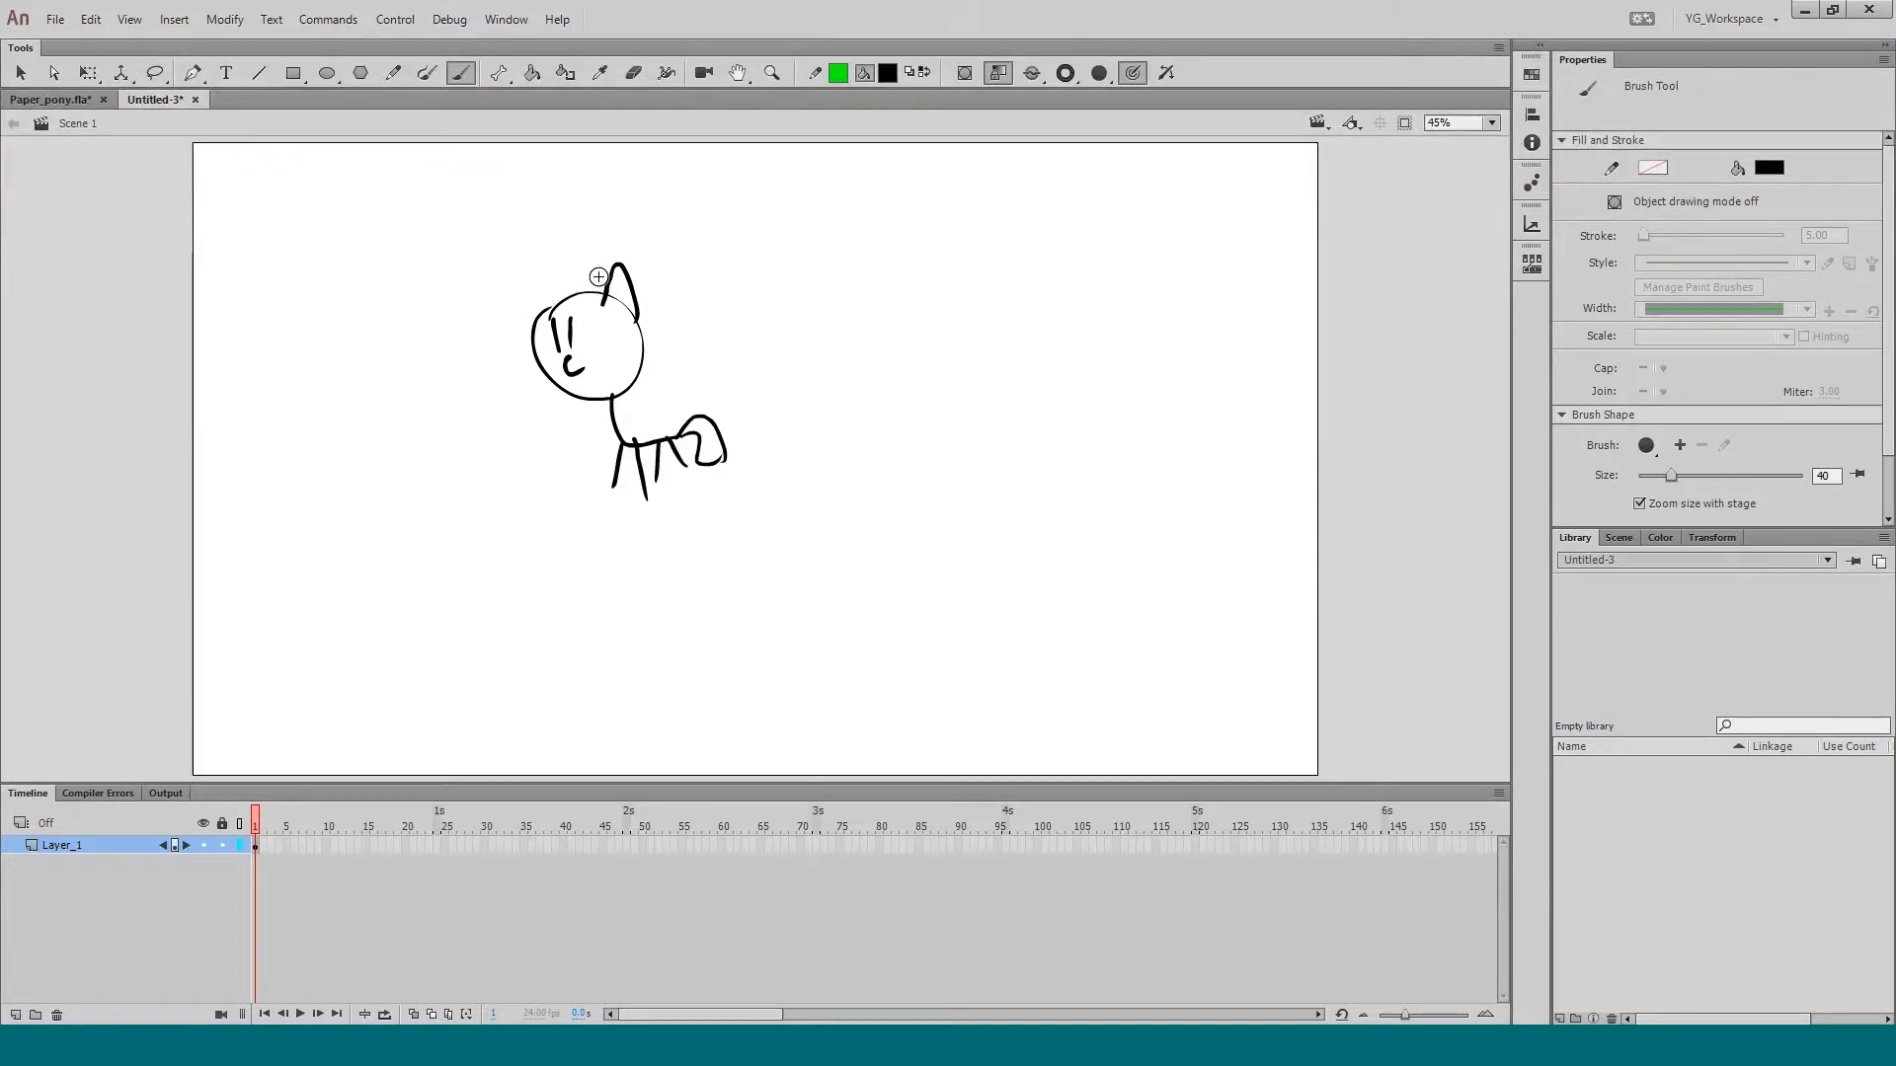
left_click_drag(598, 275, 642, 296)
Step: Scale the whole pony sketch to about 473 by 573 px and move it to the stage's upper-left area
key("q")
left_click_drag(441, 204, 792, 578)
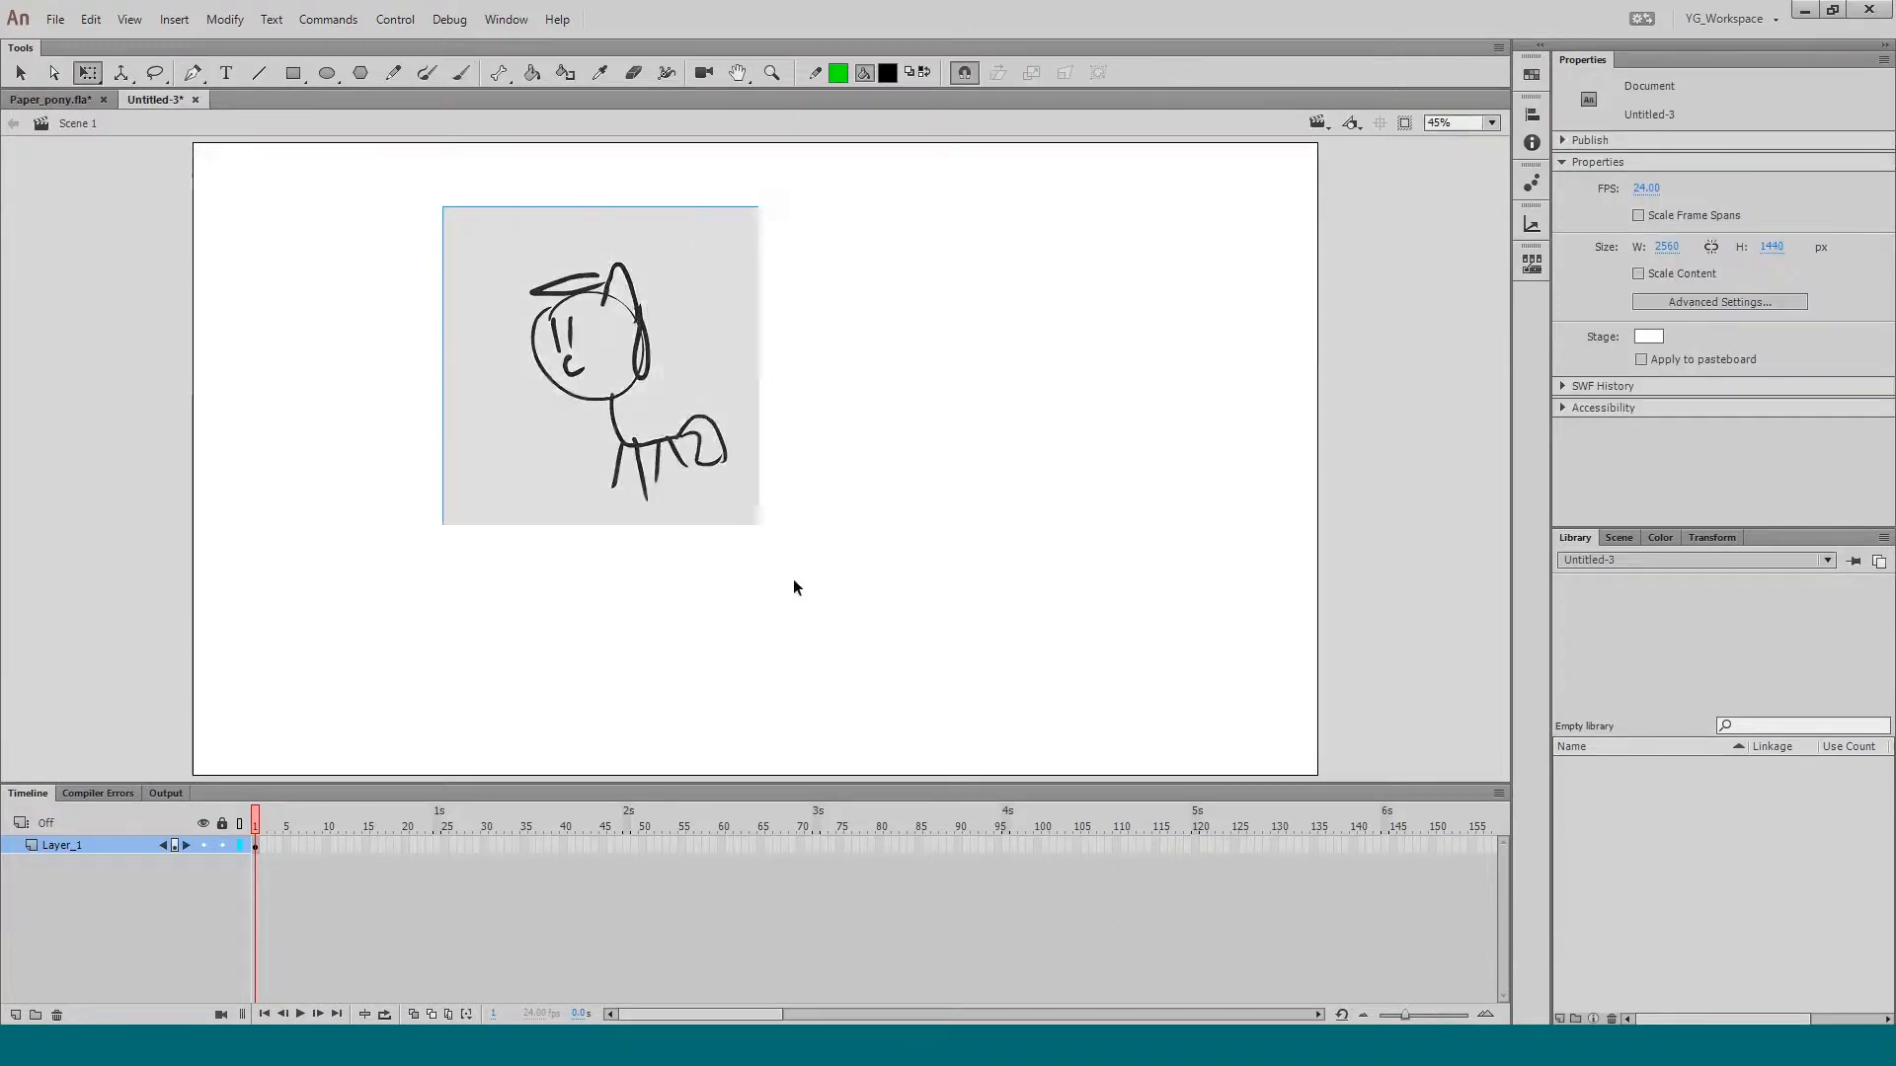
left_click_drag(725, 508, 787, 571)
left_click_drag(640, 526, 612, 525)
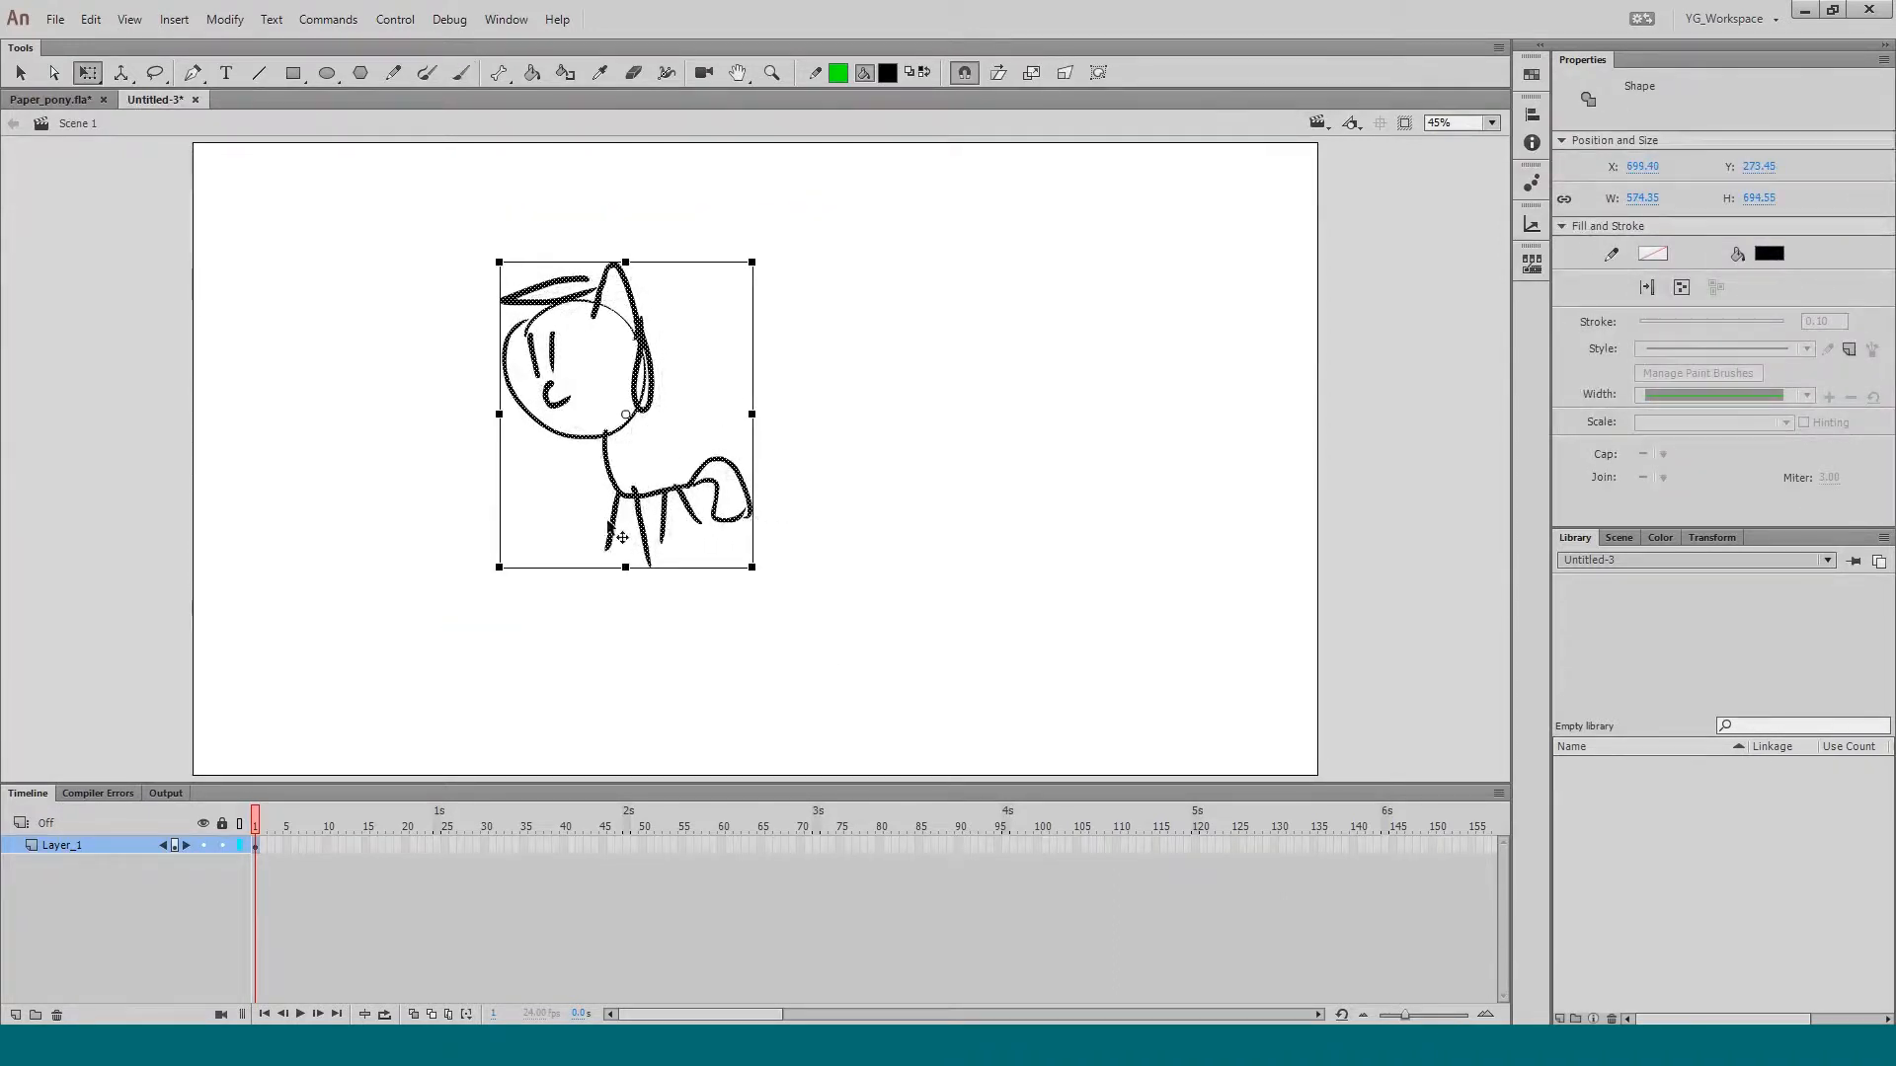
left_click(515, 601)
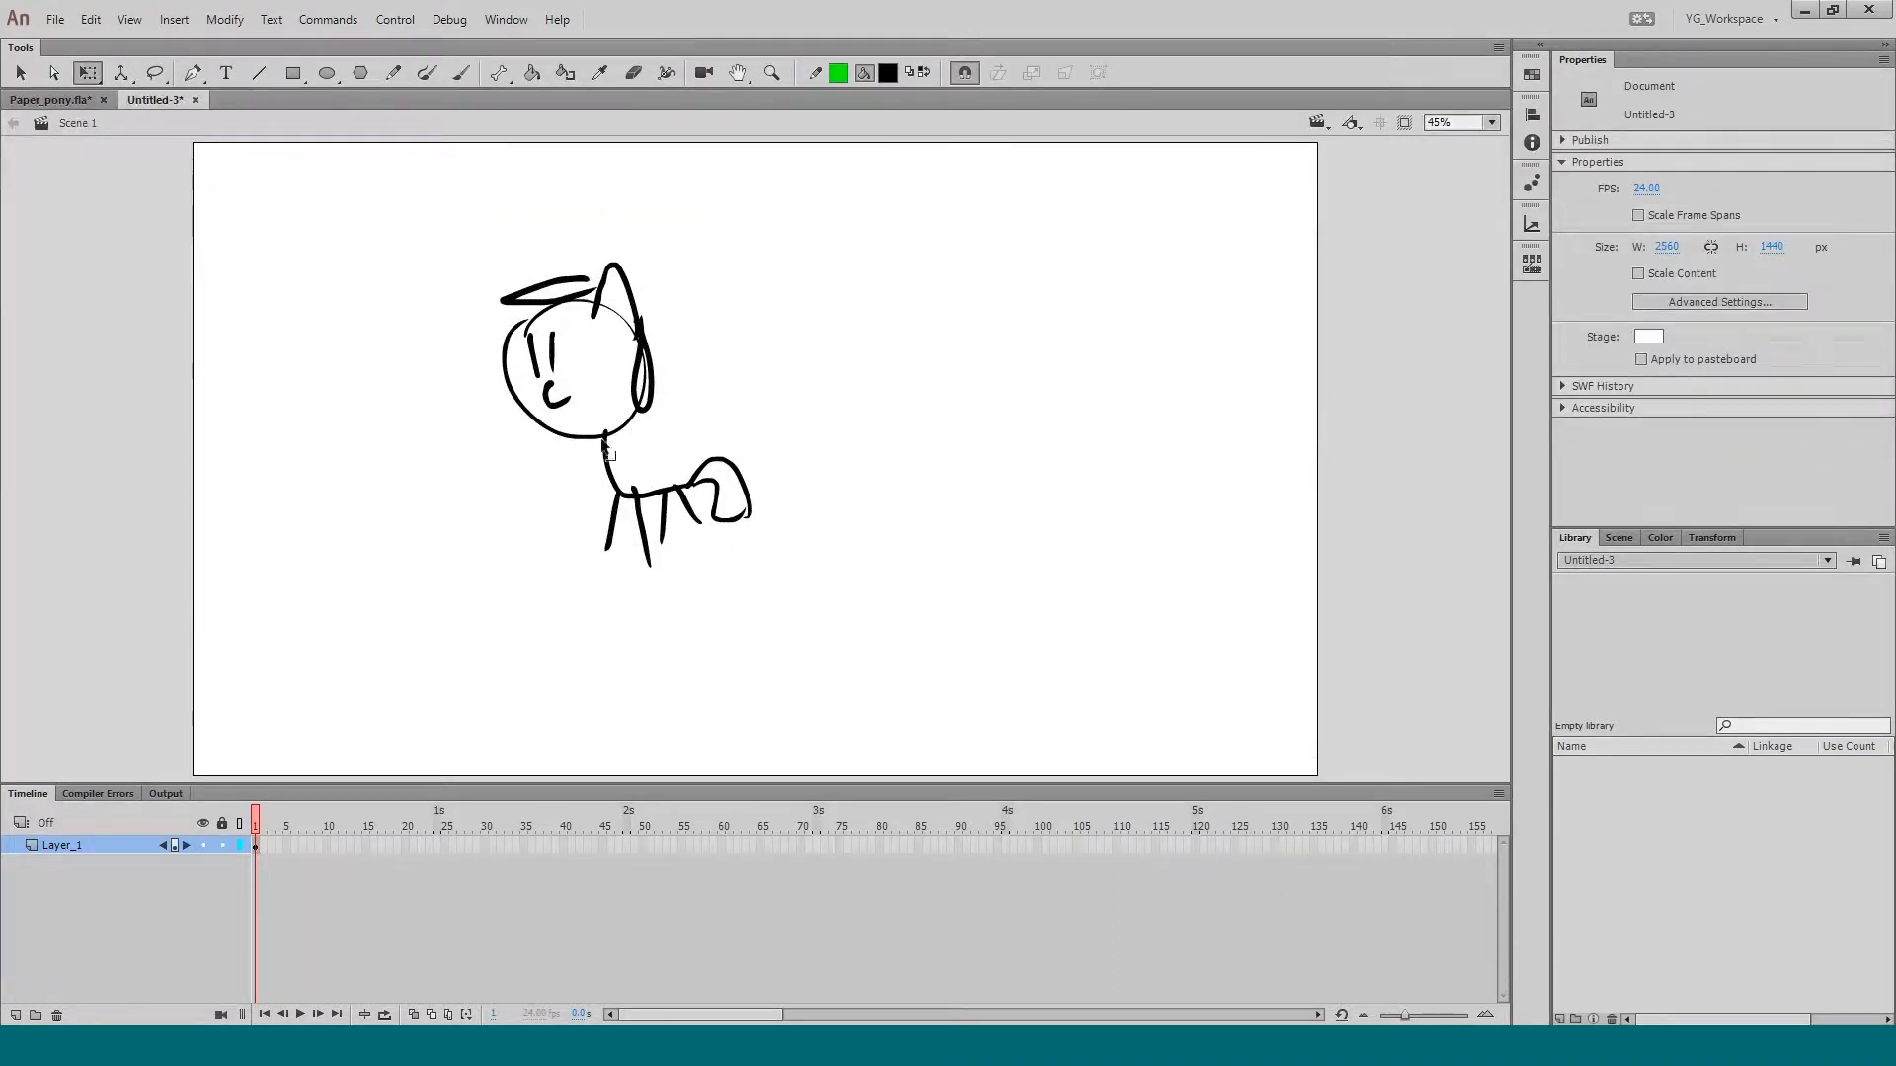
left_click_drag(446, 219, 801, 639)
left_click_drag(752, 567, 707, 516)
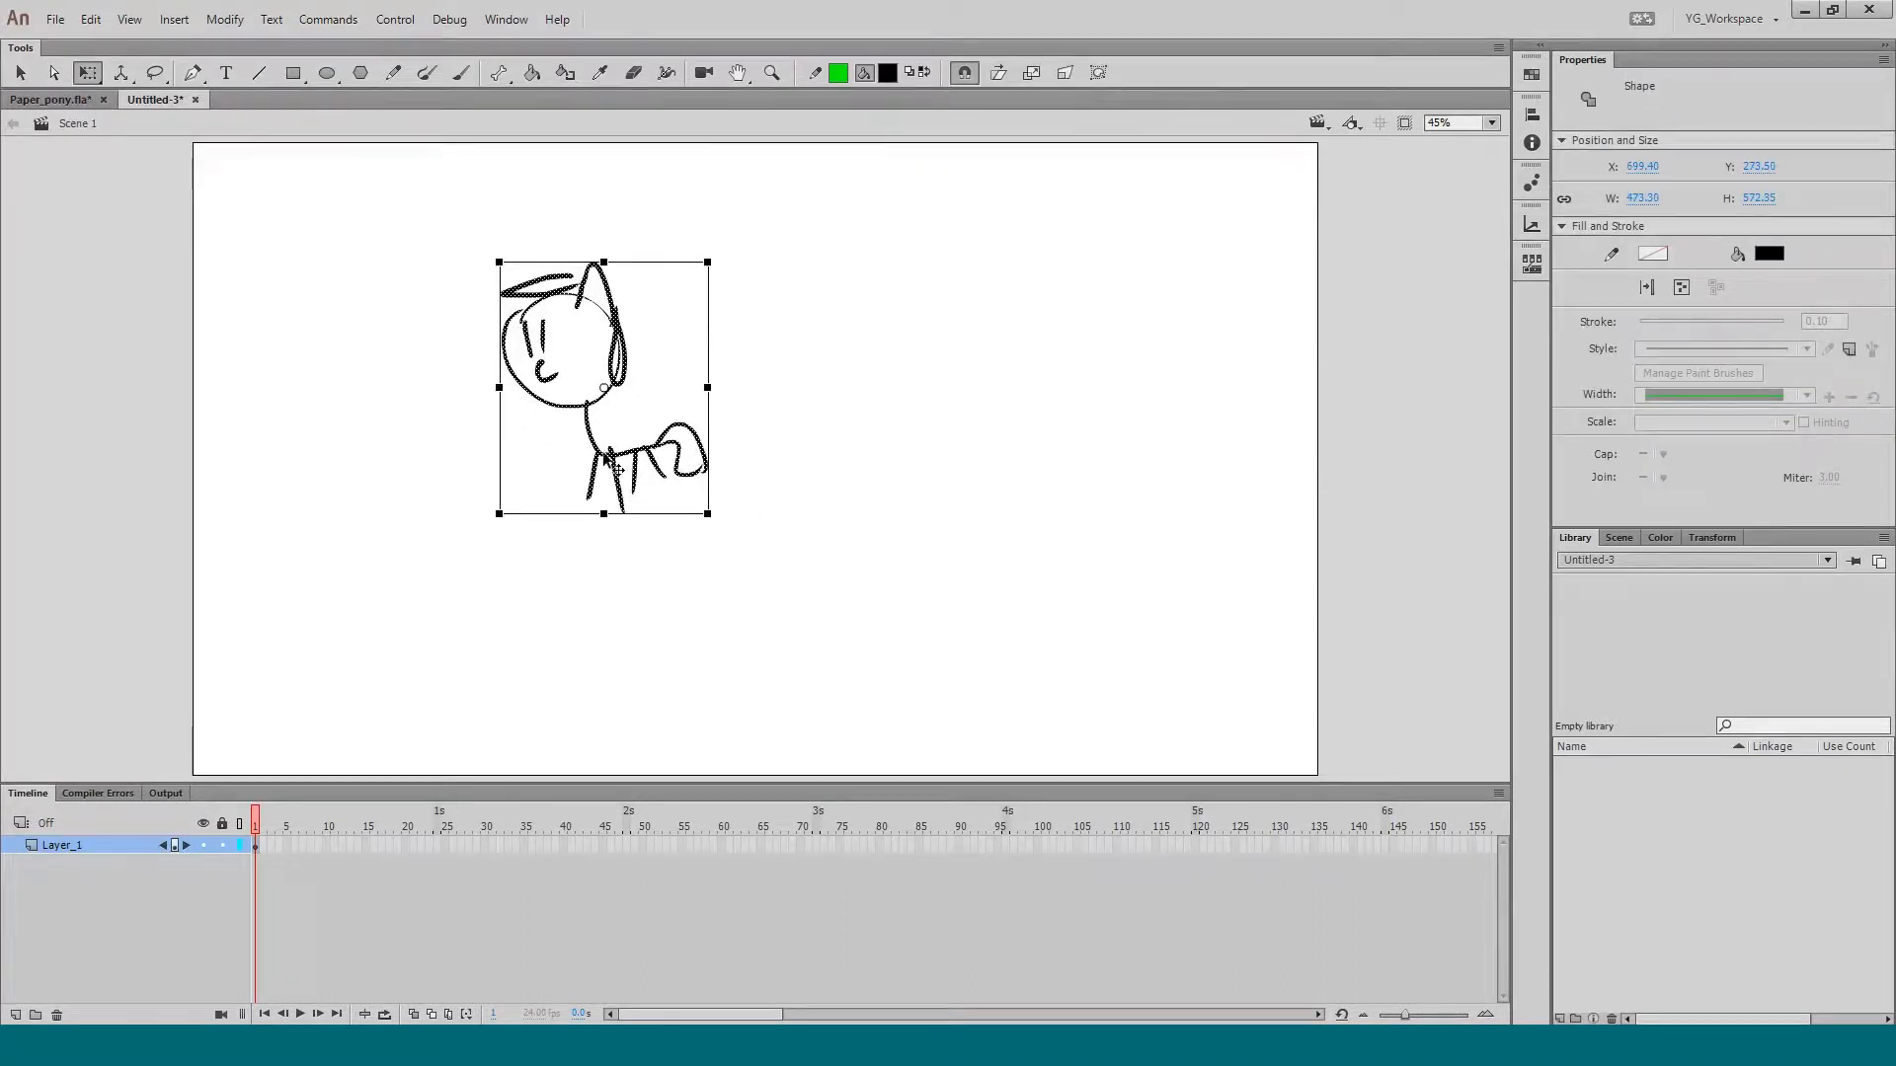
left_click_drag(605, 454, 441, 397)
left_click(210, 620)
Step: Add a layer above the locked pony sketch layer and brush a large black circle outline, about 626 by 653 px, at mid-stage
left_click(16, 1015)
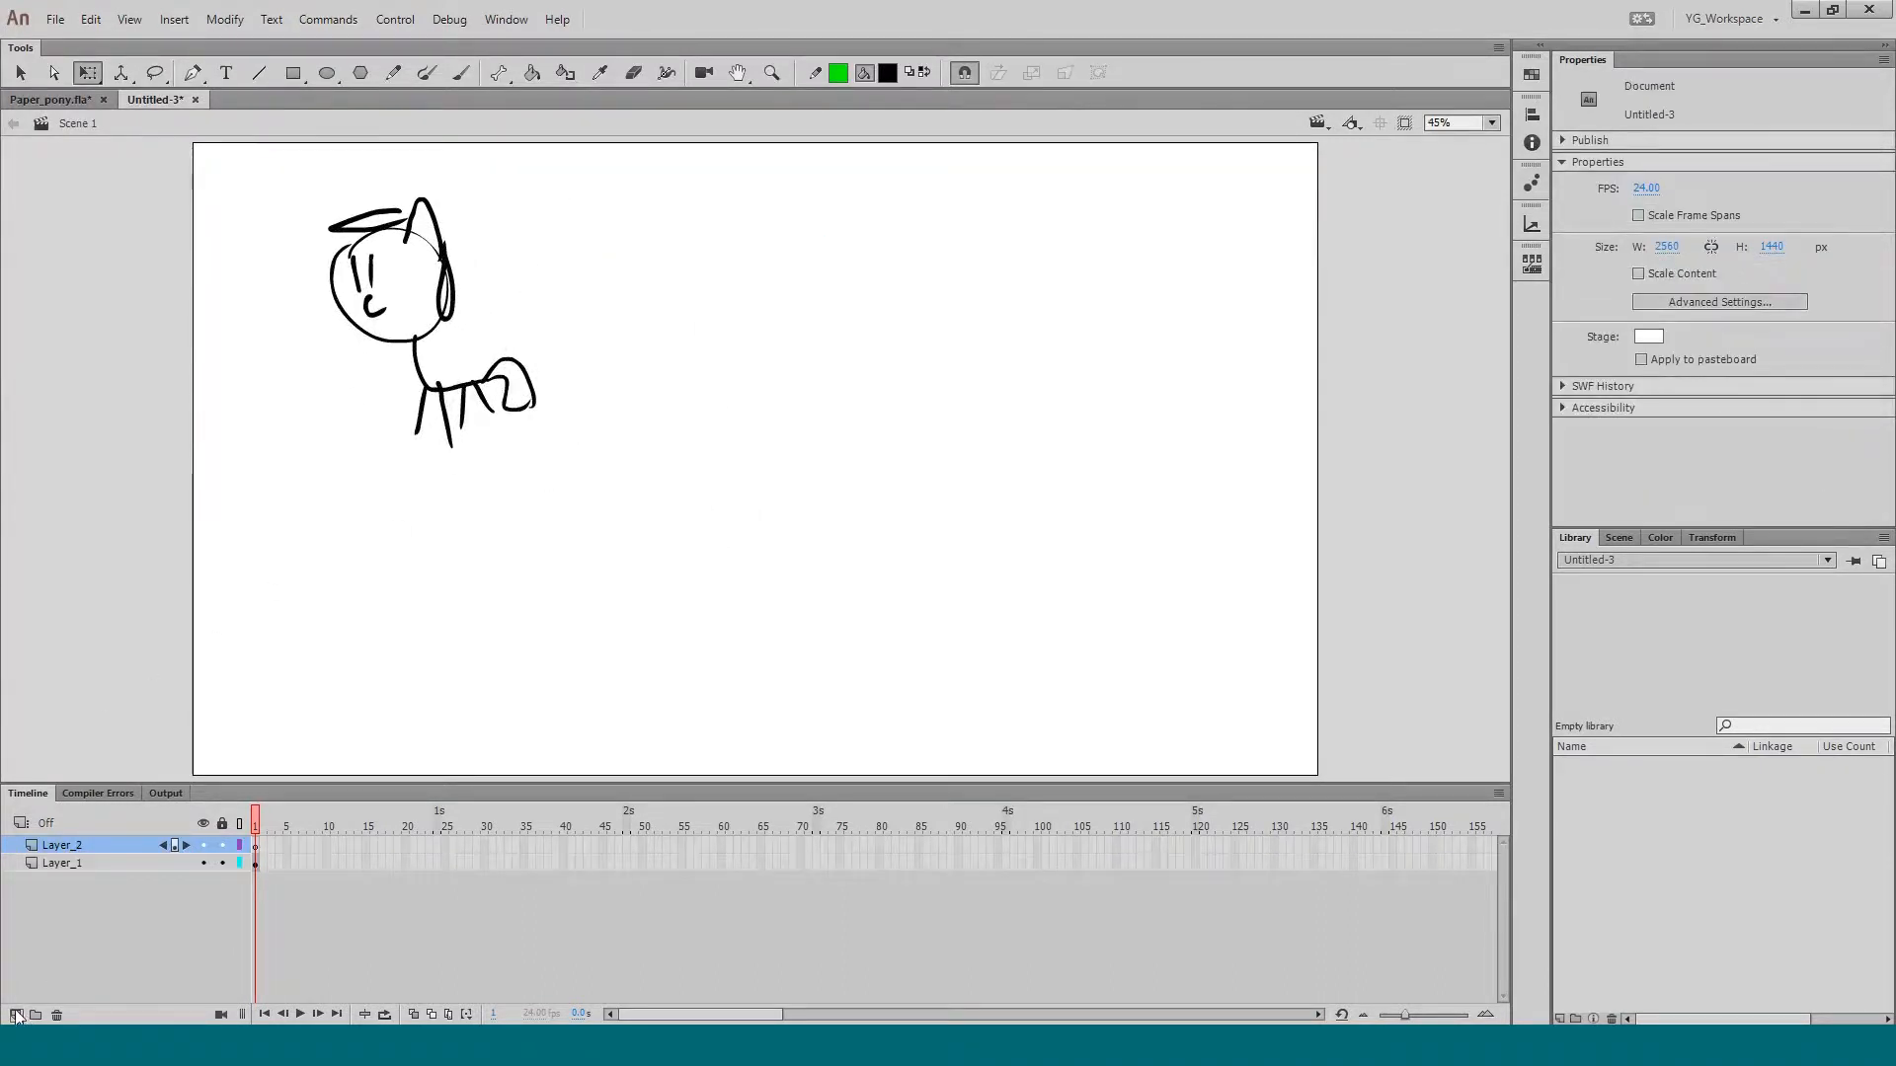
left_click(222, 863)
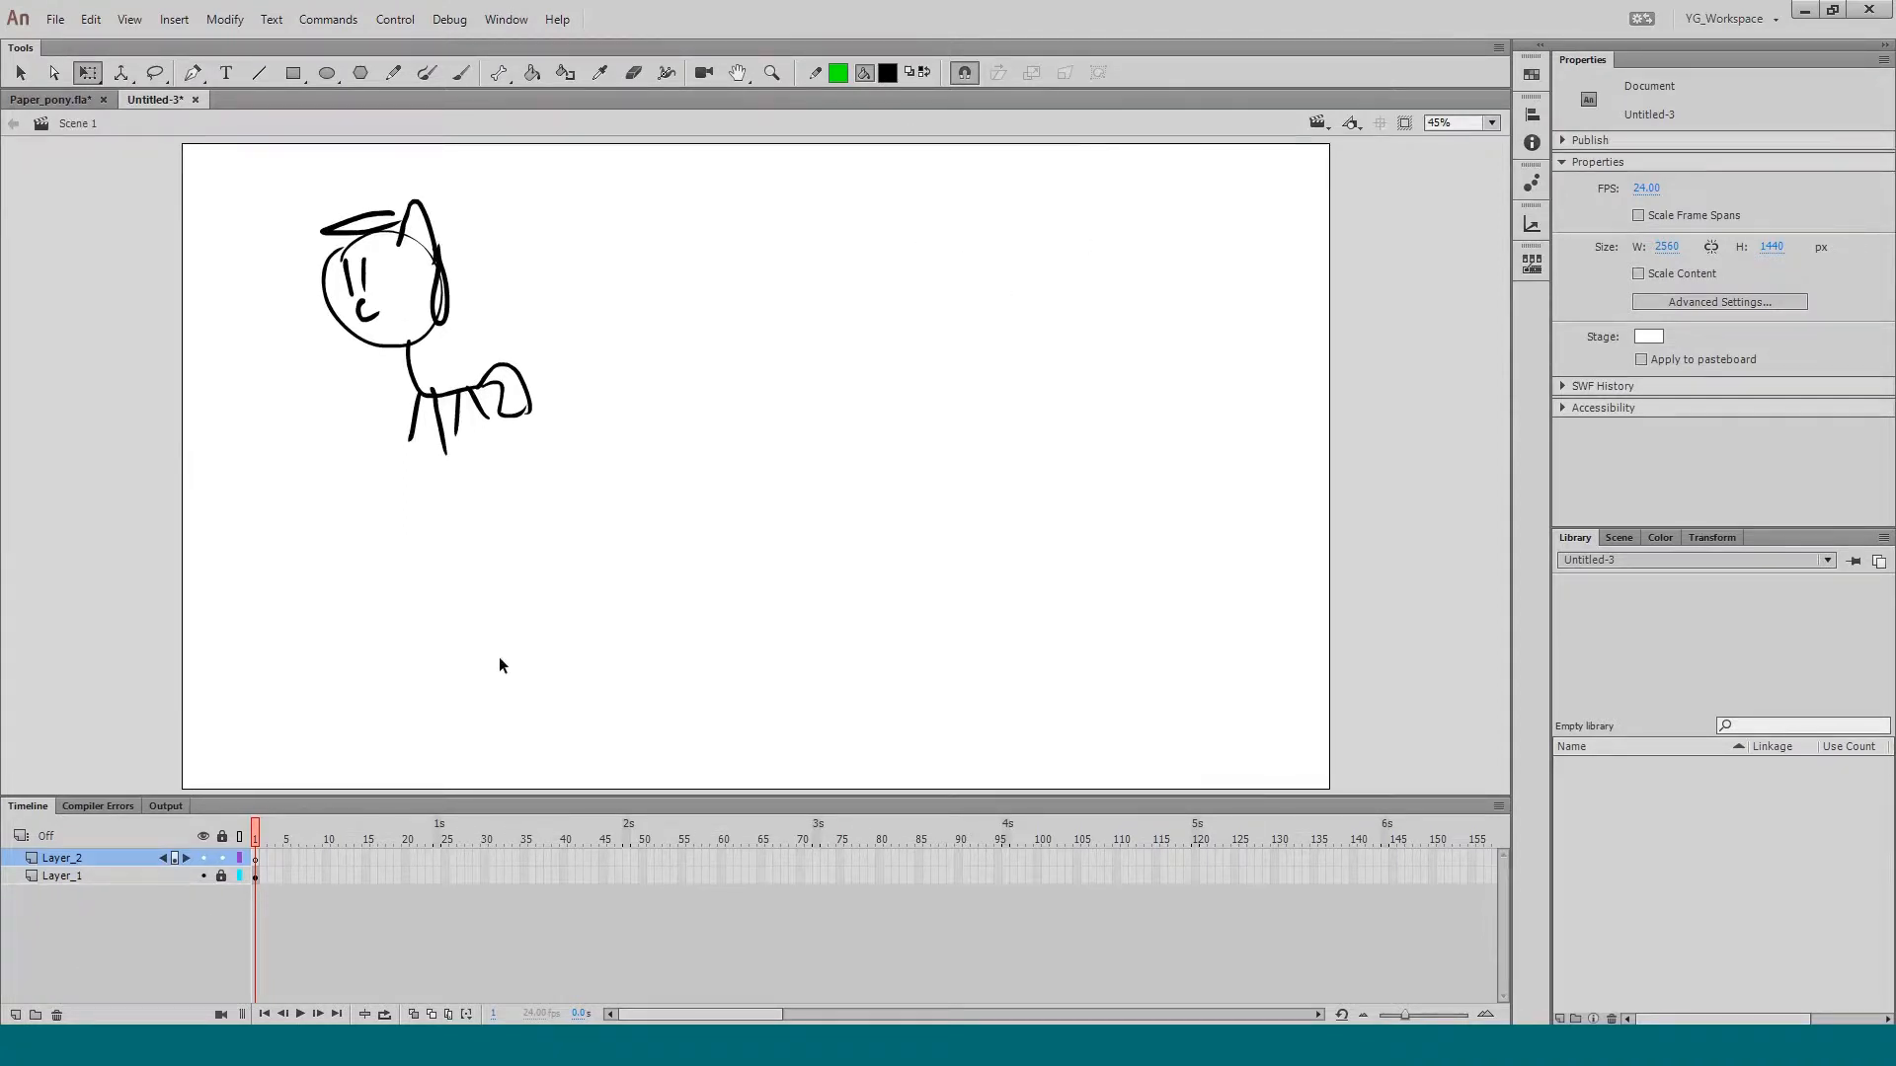
key("b")
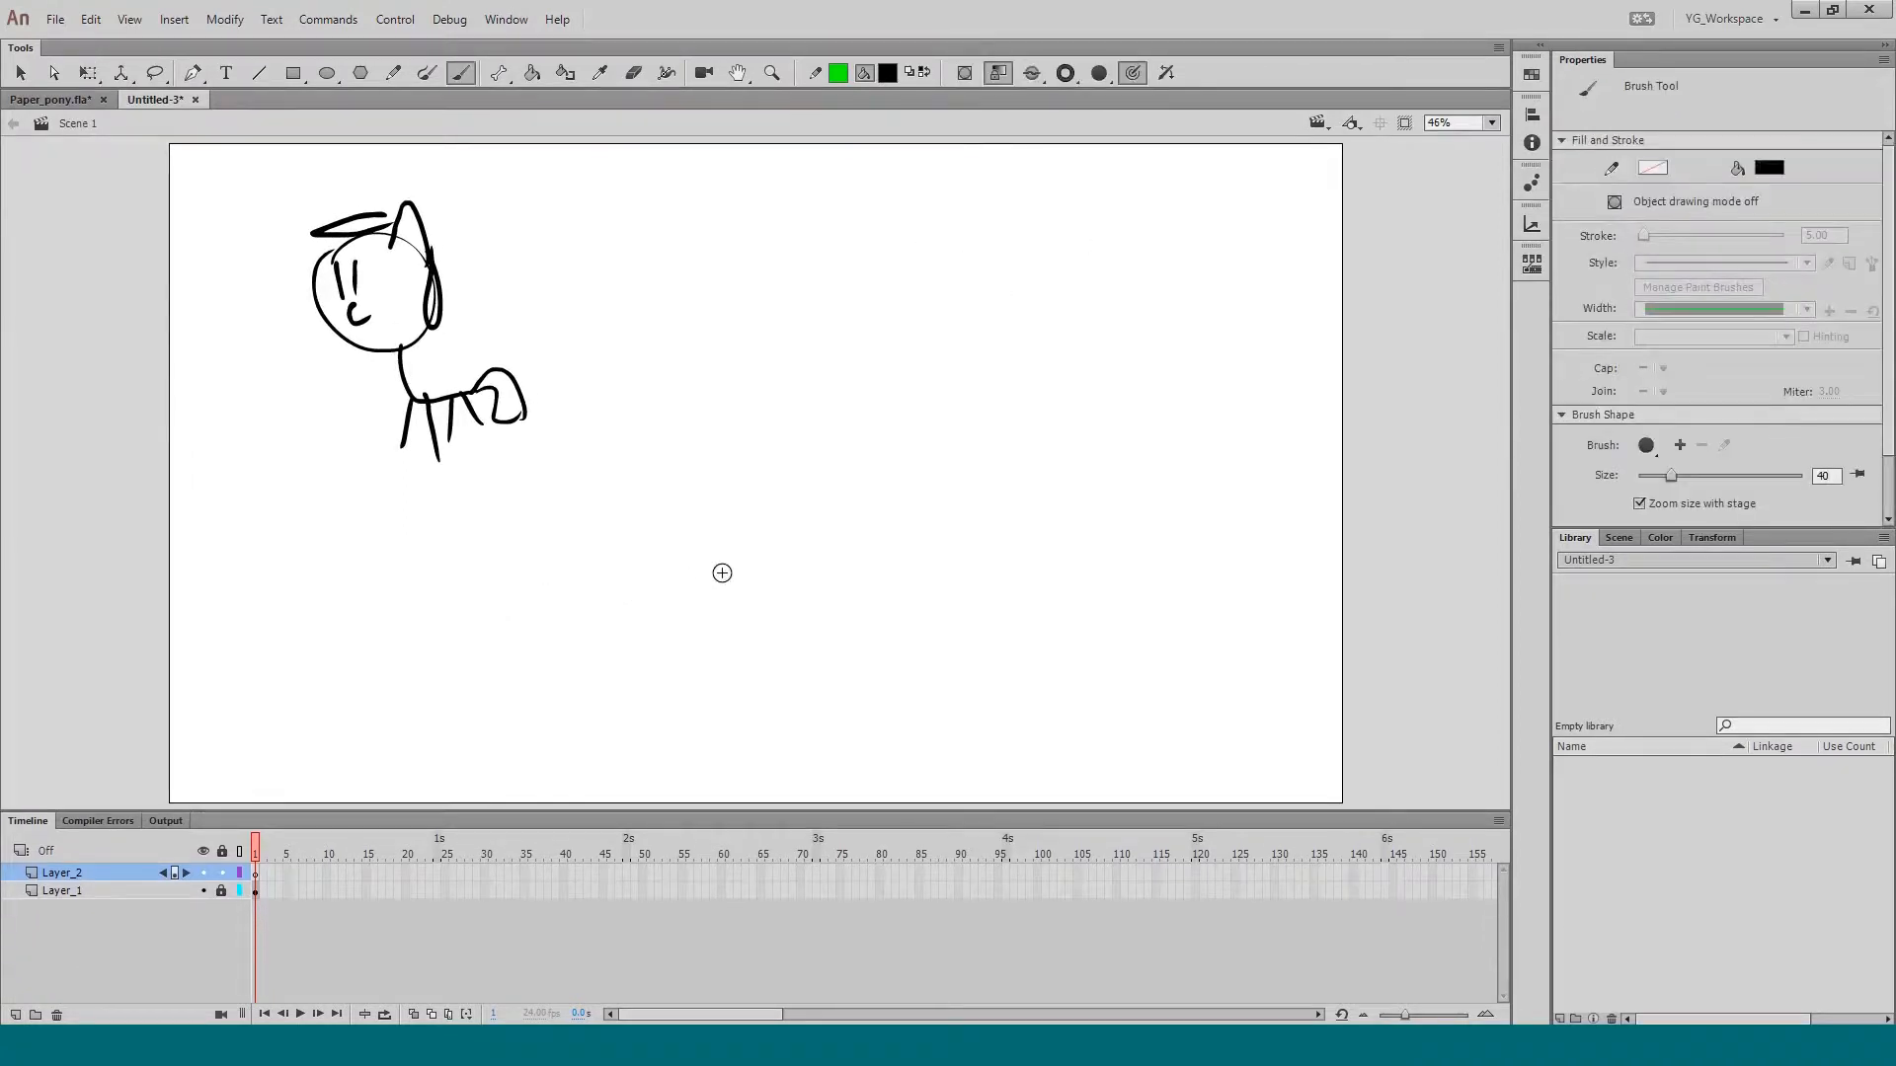
left_click(506, 20)
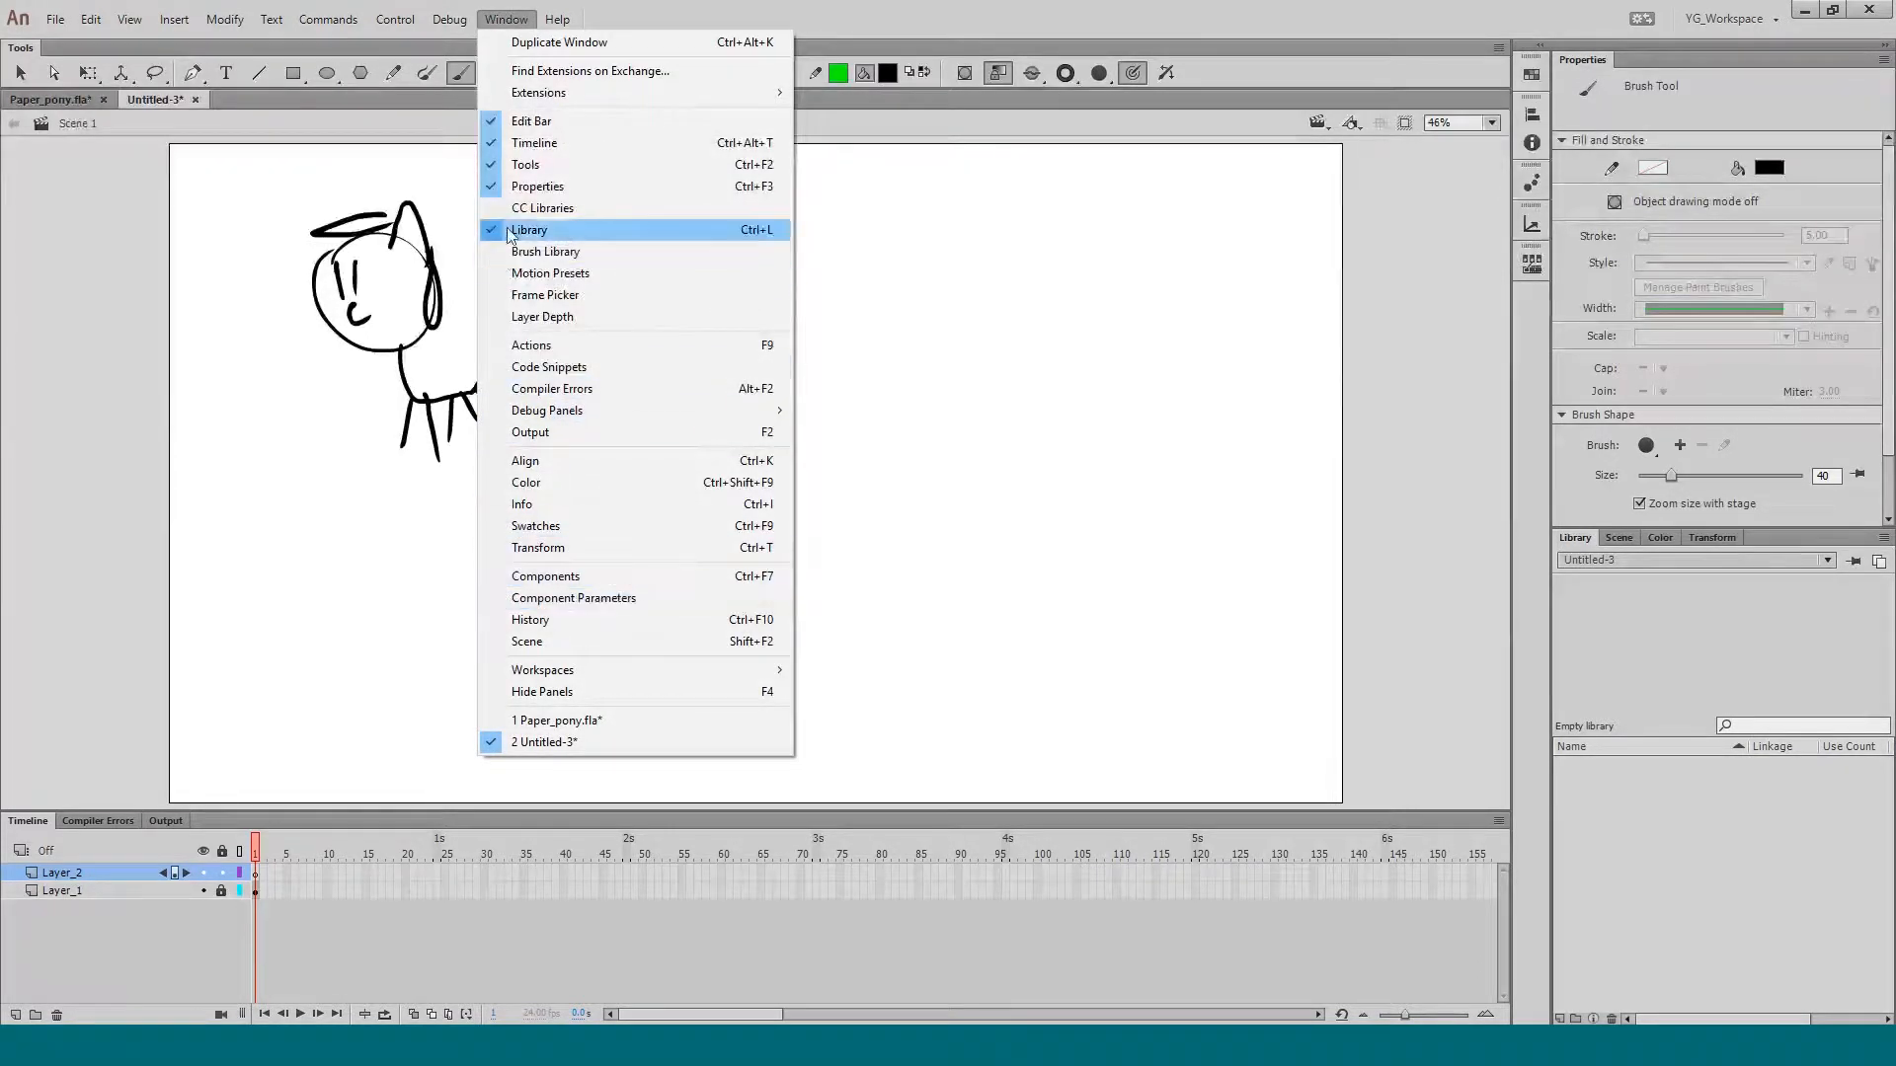
left_click(632, 10)
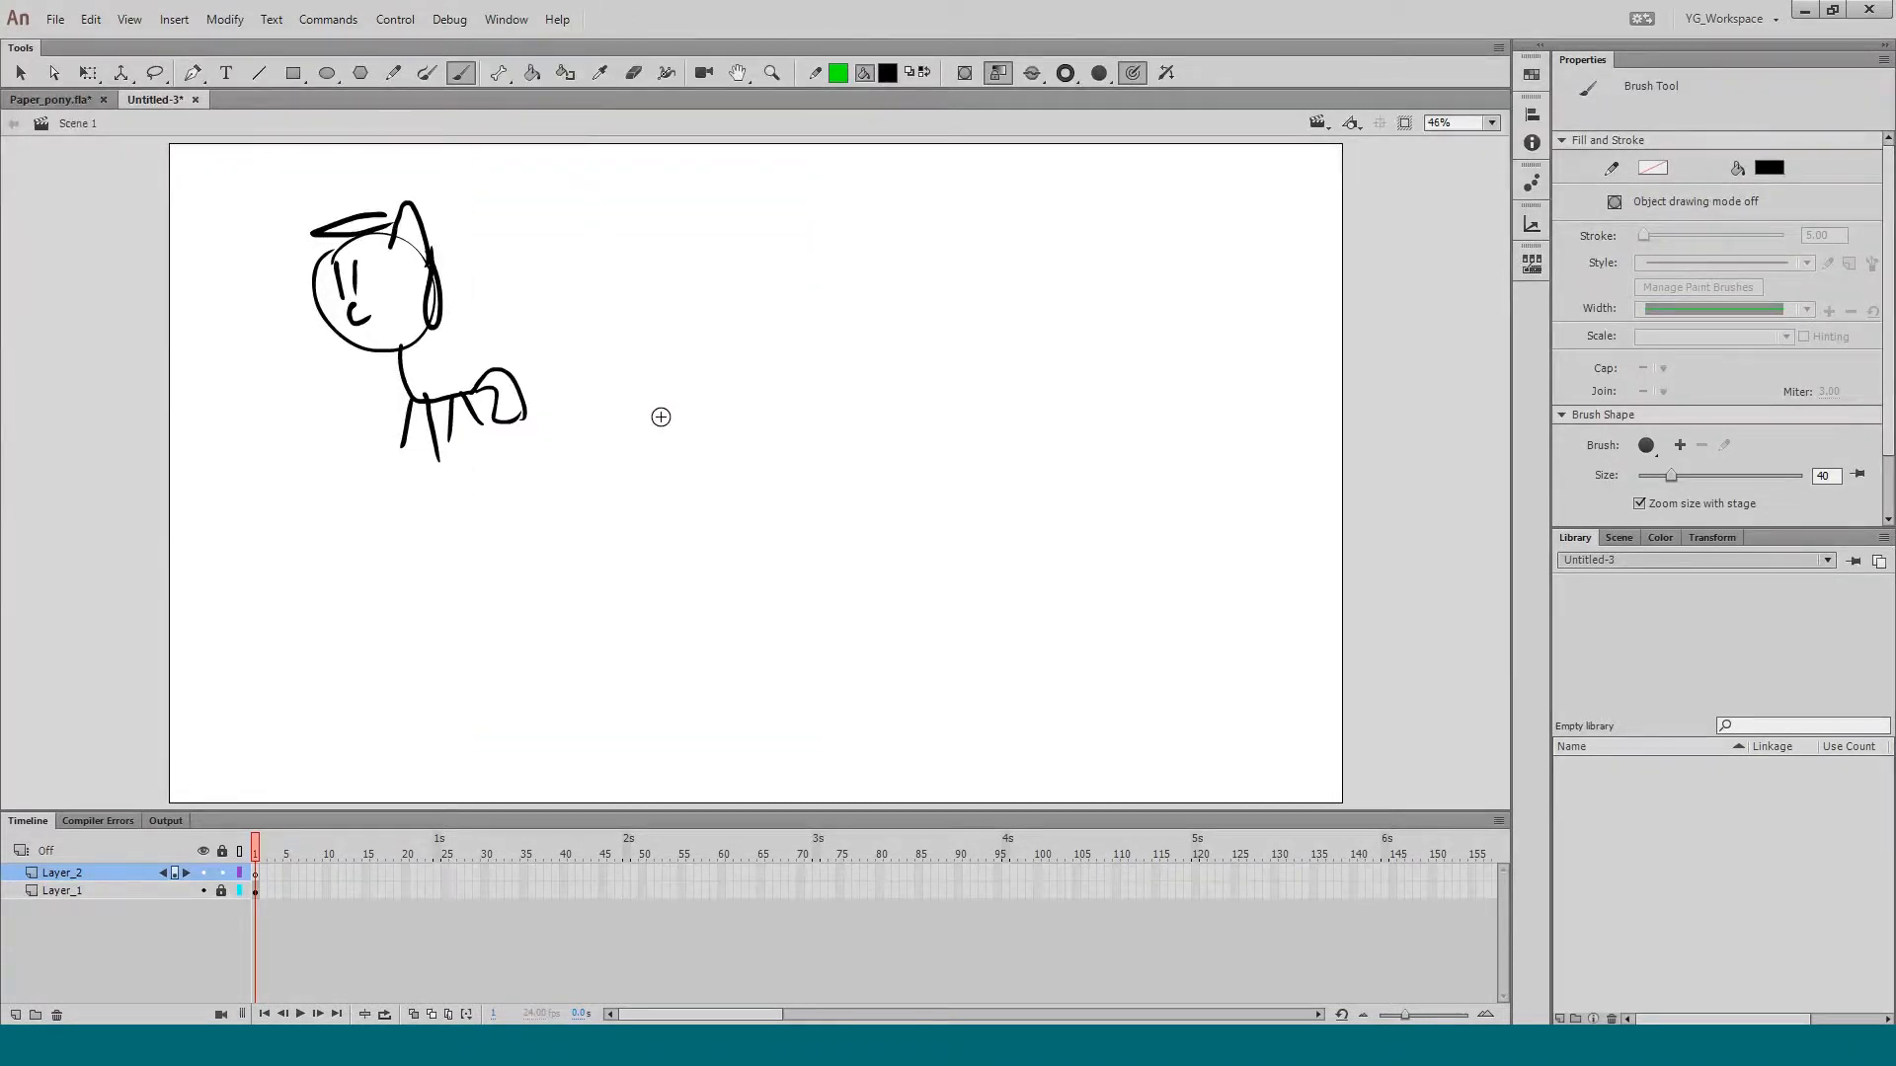
mouse_move(698, 326)
left_mouse_down()
mouse_move(781, 283)
mouse_move(934, 436)
mouse_move(782, 577)
mouse_move(660, 464)
mouse_move(677, 347)
mouse_move(719, 302)
left_mouse_up()
Step: Set the fill colour to light green 8AFF8D and fill the inside of the large circle
key("k")
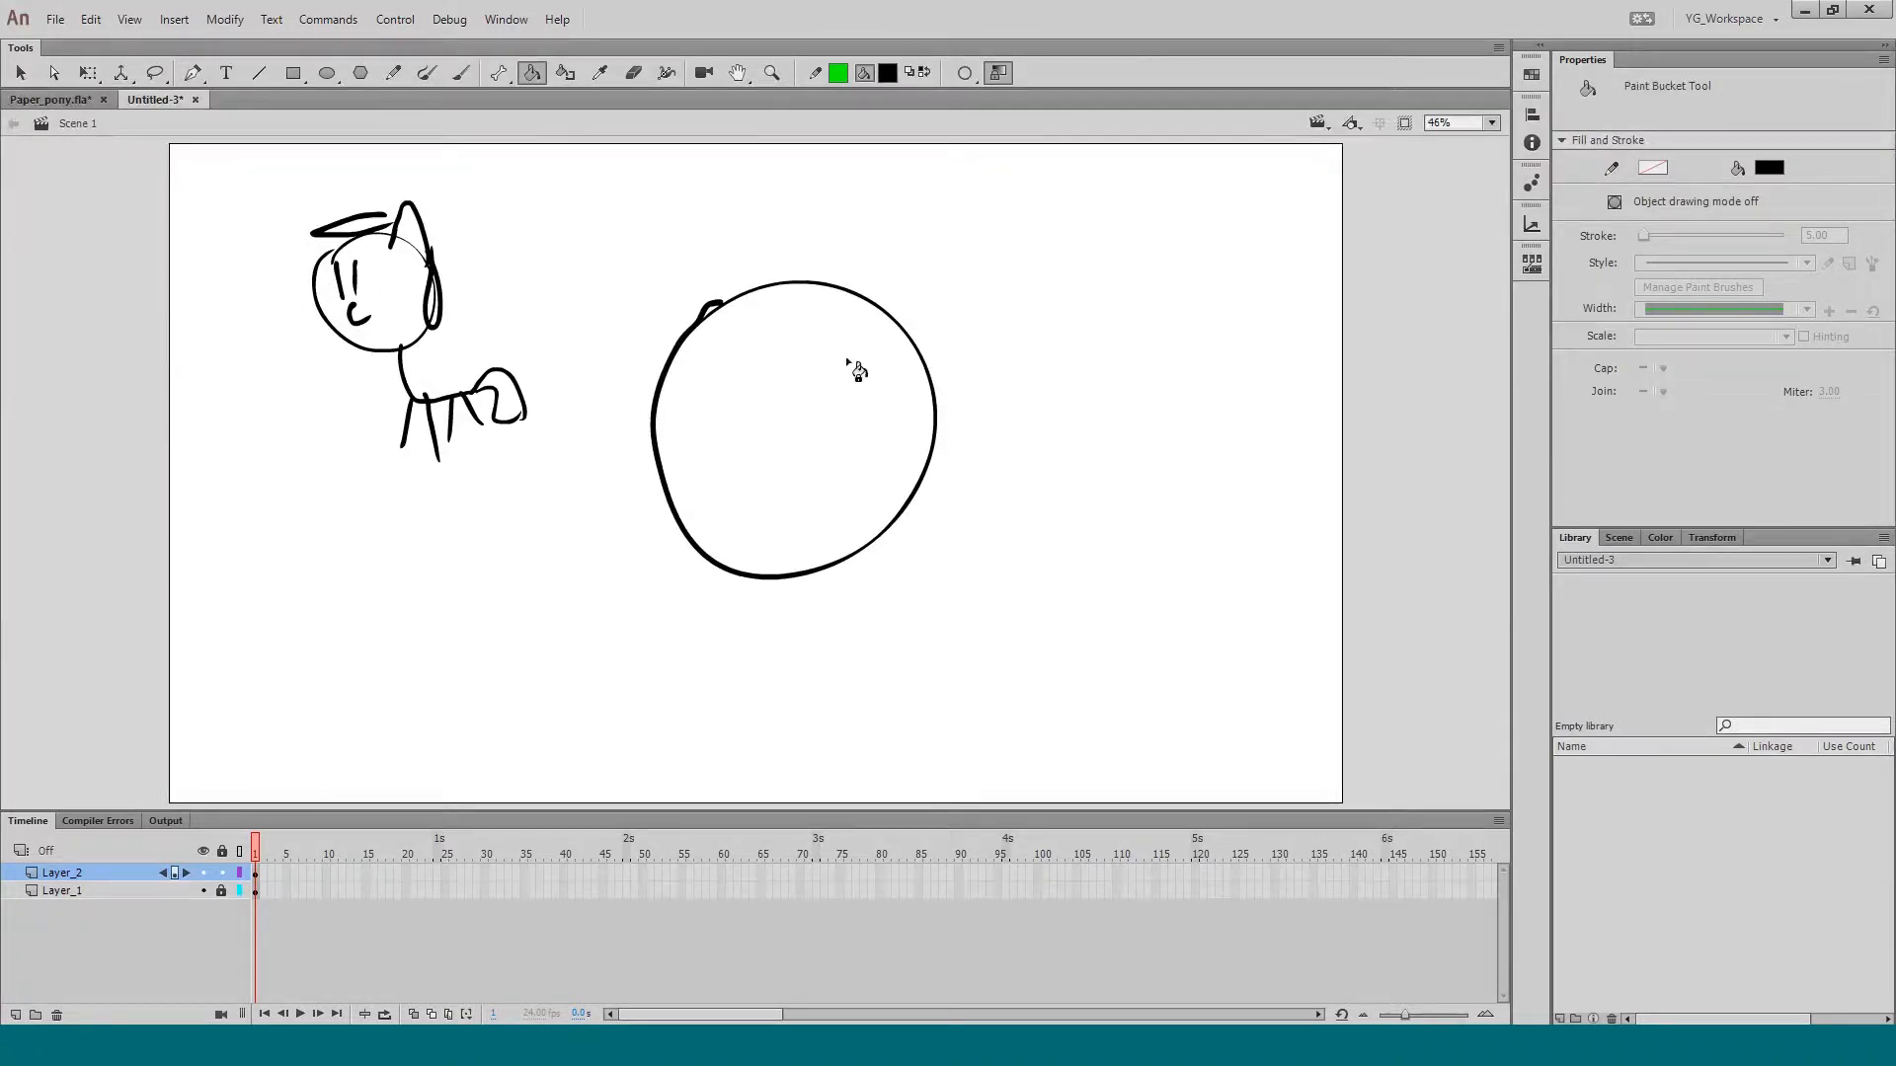
left_click(1647, 538)
left_click(1689, 633)
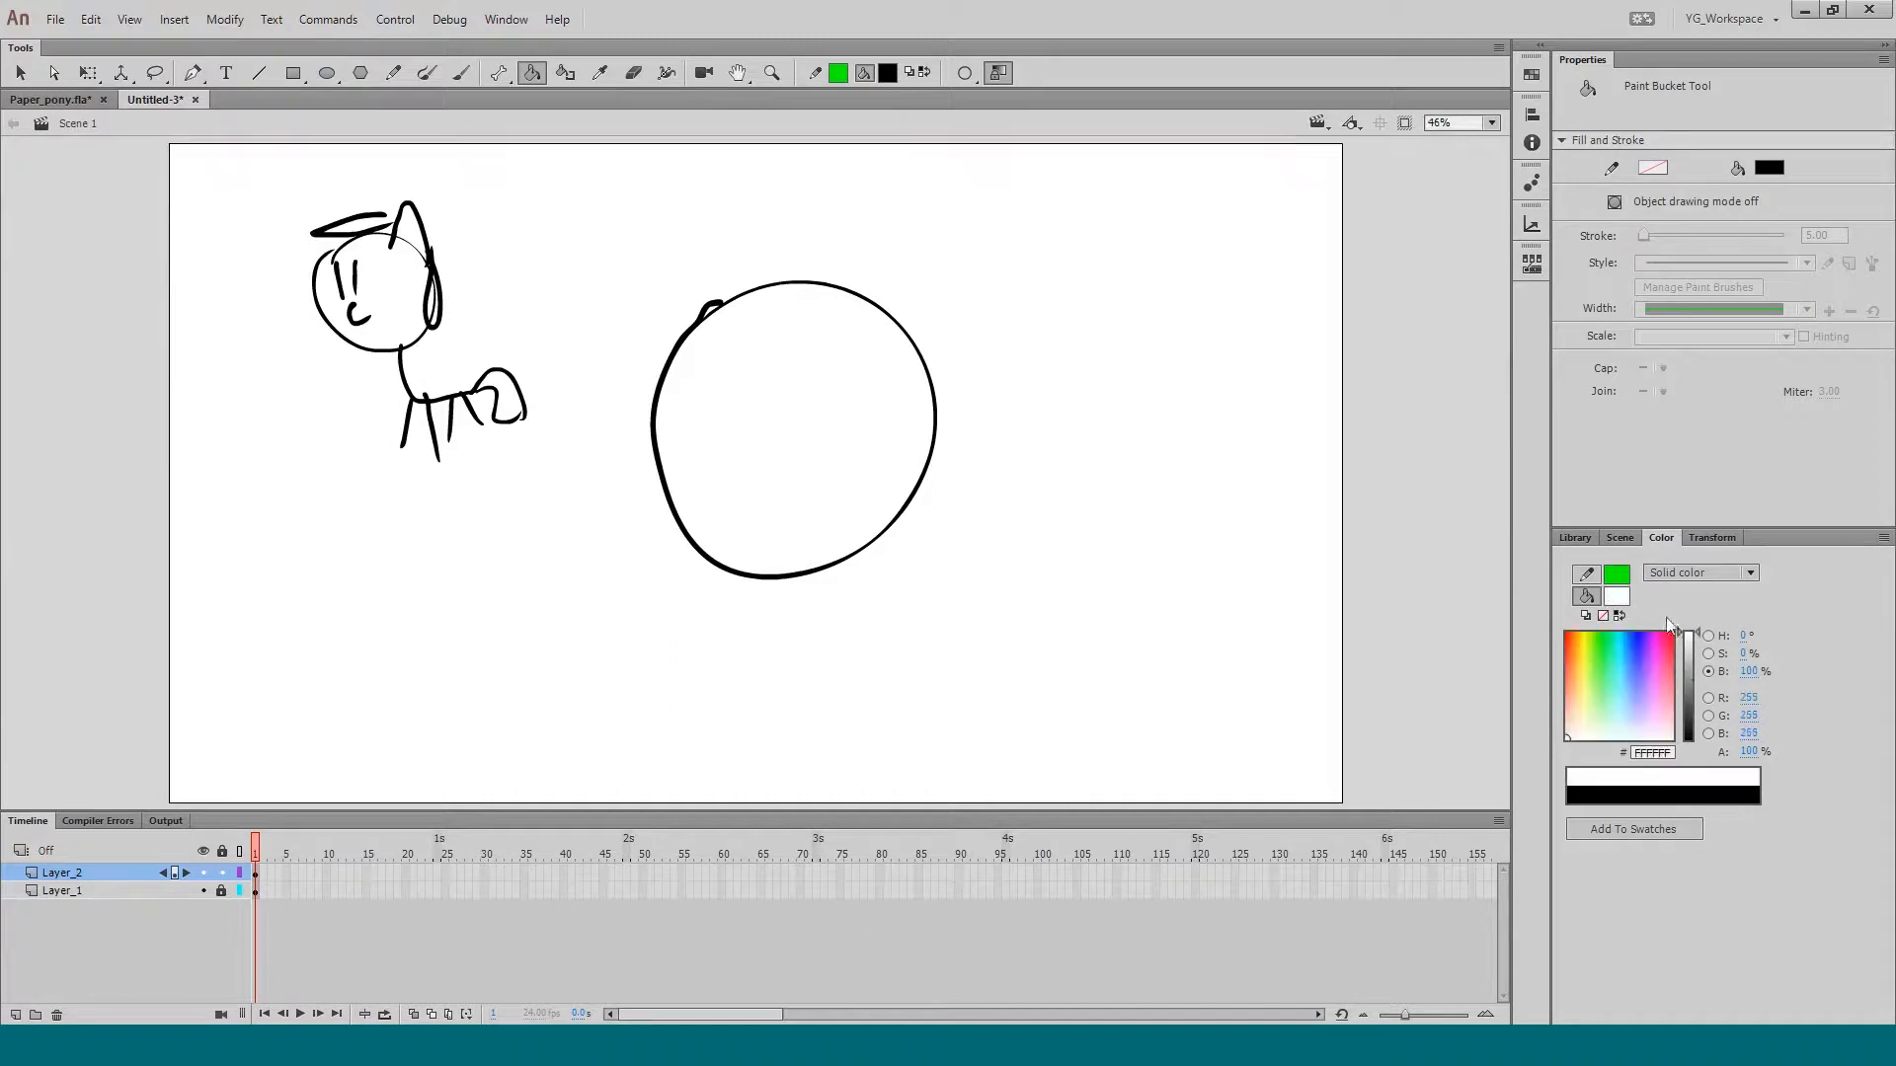
left_click(1605, 635)
left_click_drag(1601, 643, 1601, 632)
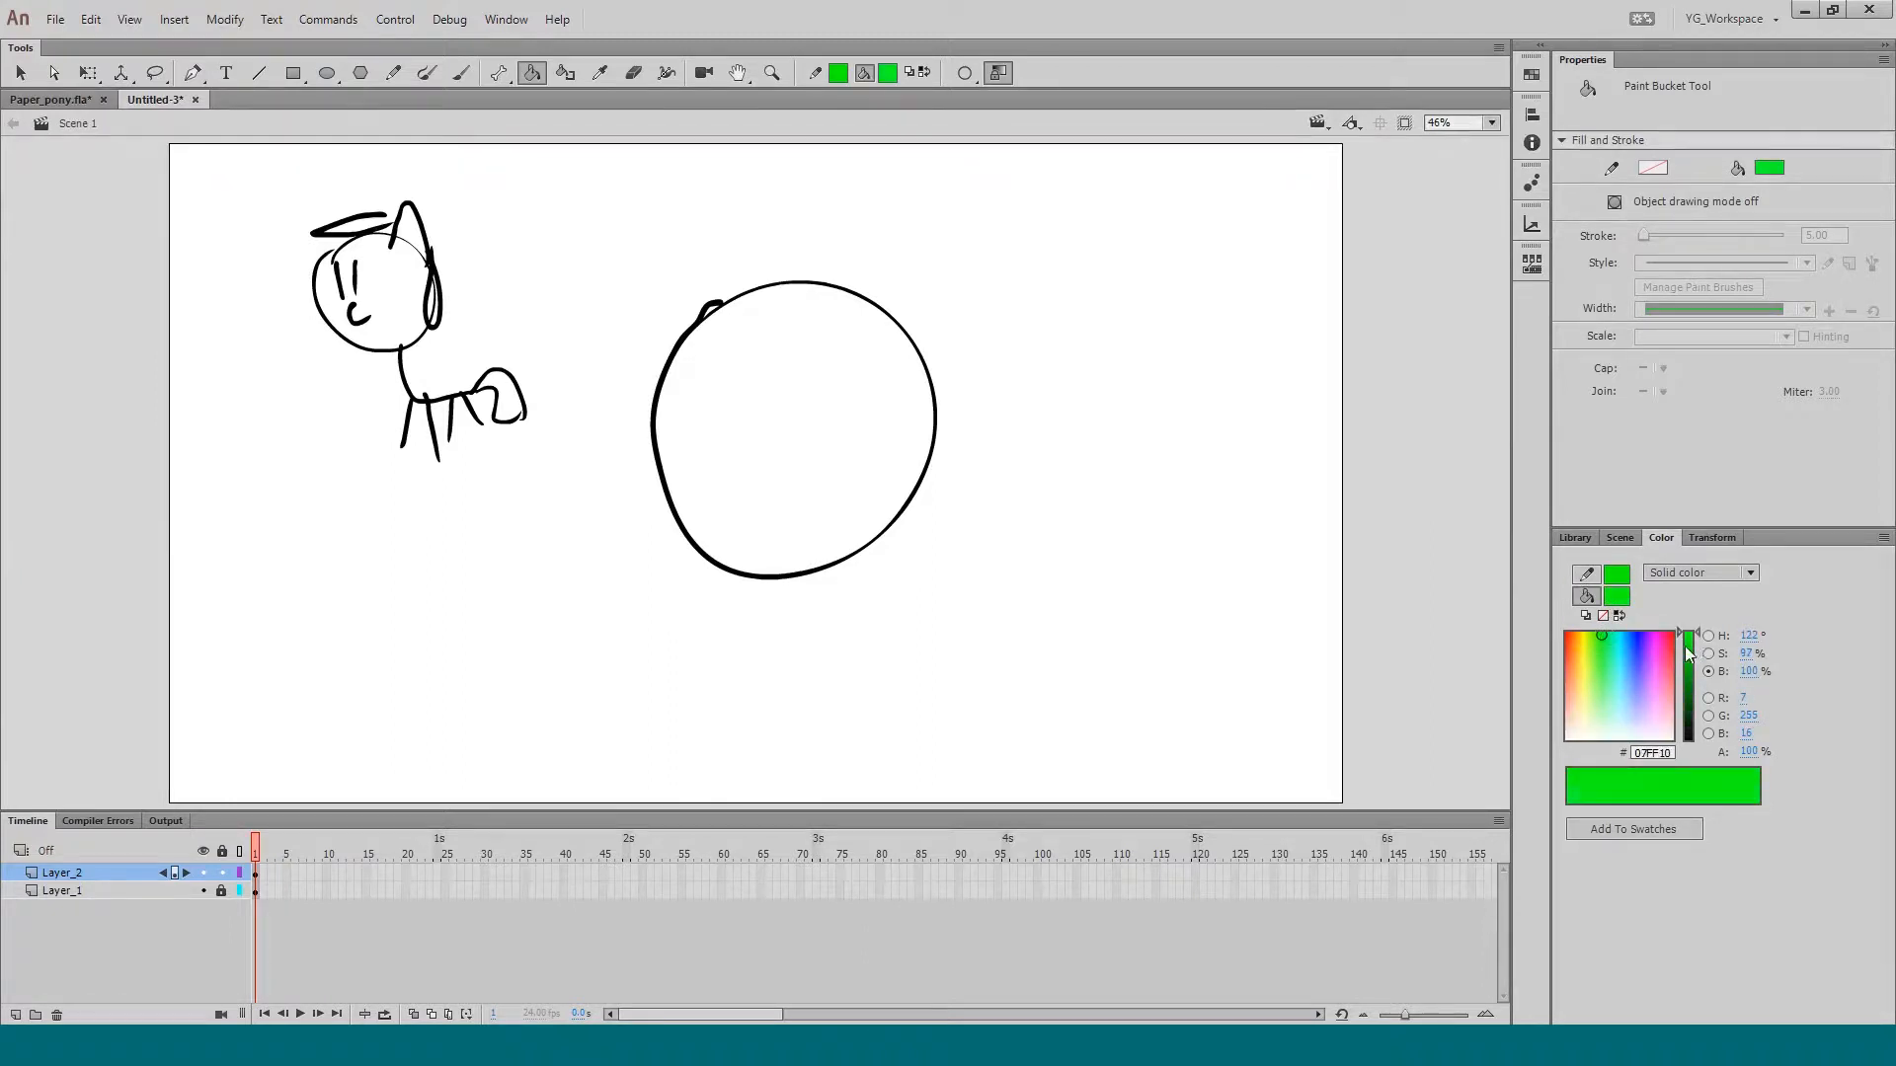
left_click(1687, 646)
left_click(1708, 654)
left_click(1709, 637)
left_click(1617, 643)
left_click(1614, 633)
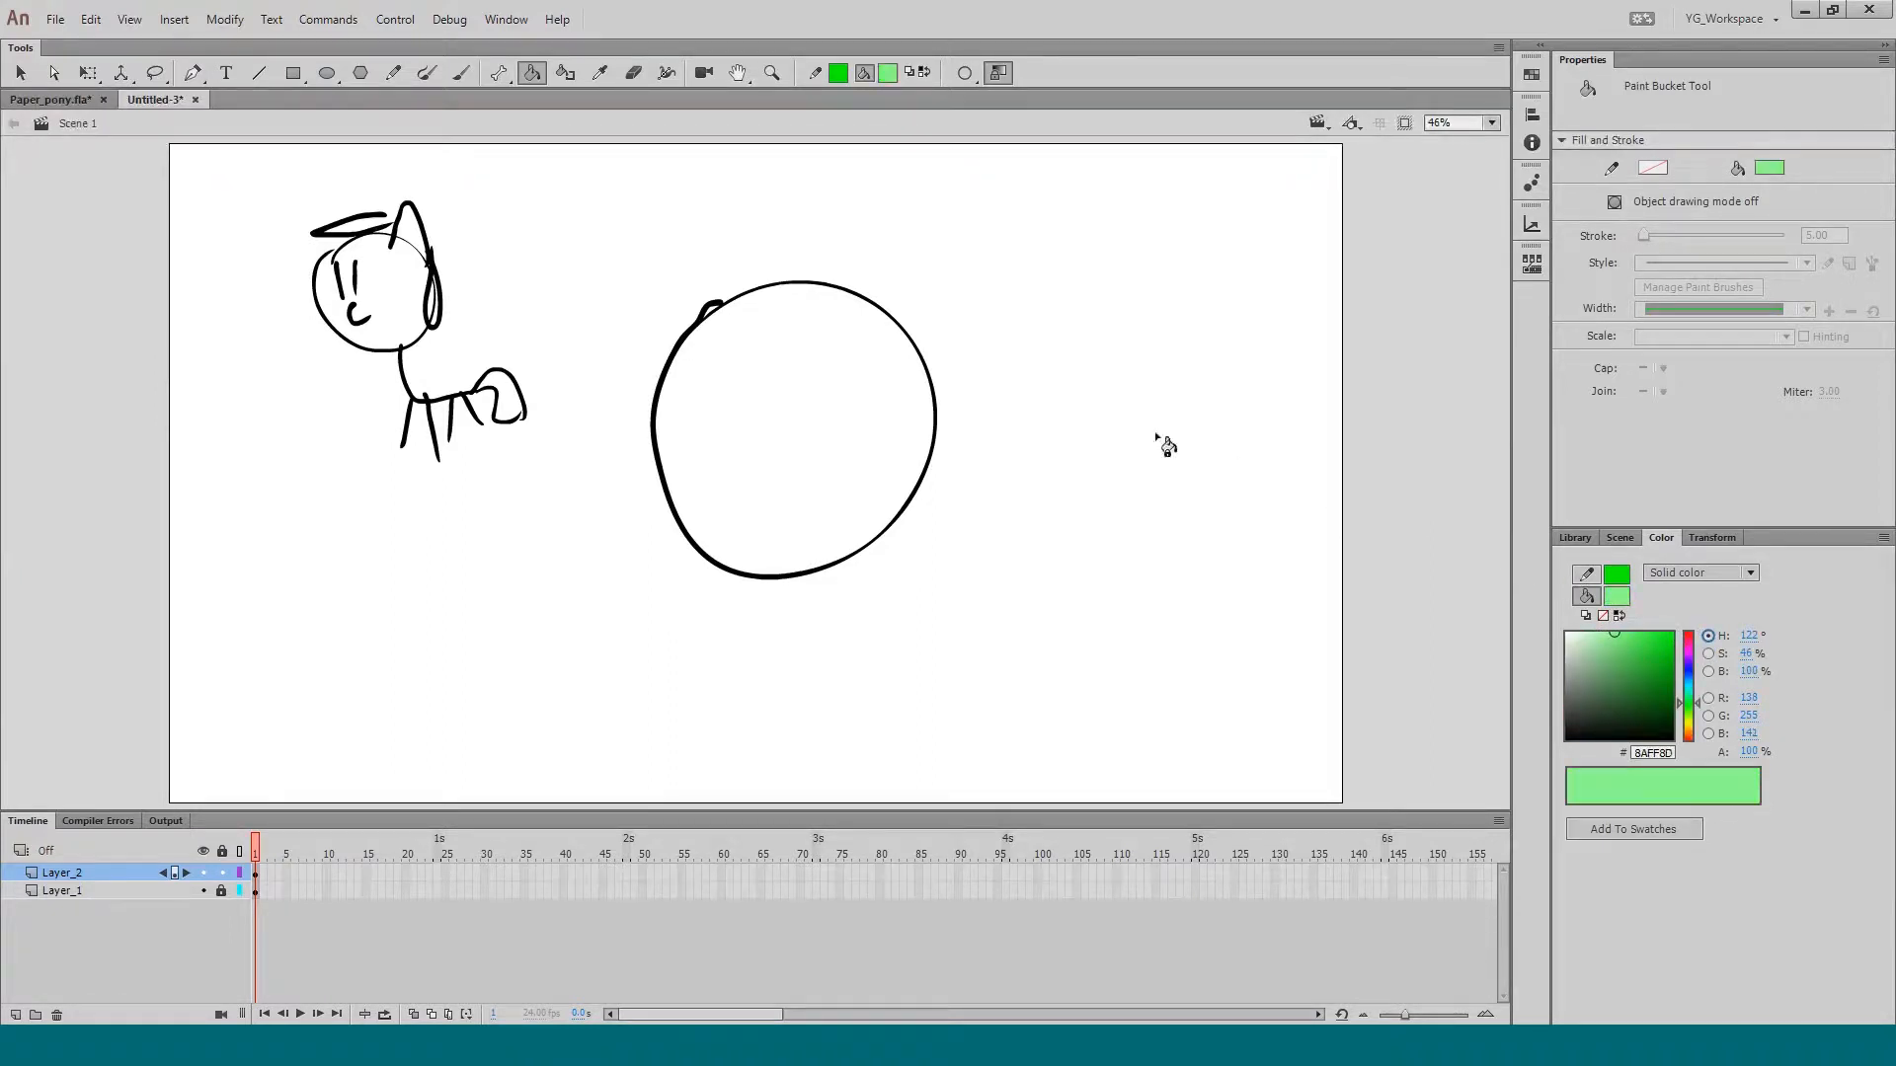
left_click(765, 424)
Step: Erase the stray stroke end on the circle's upper-left outline and select the whole circle
key("q")
key("e")
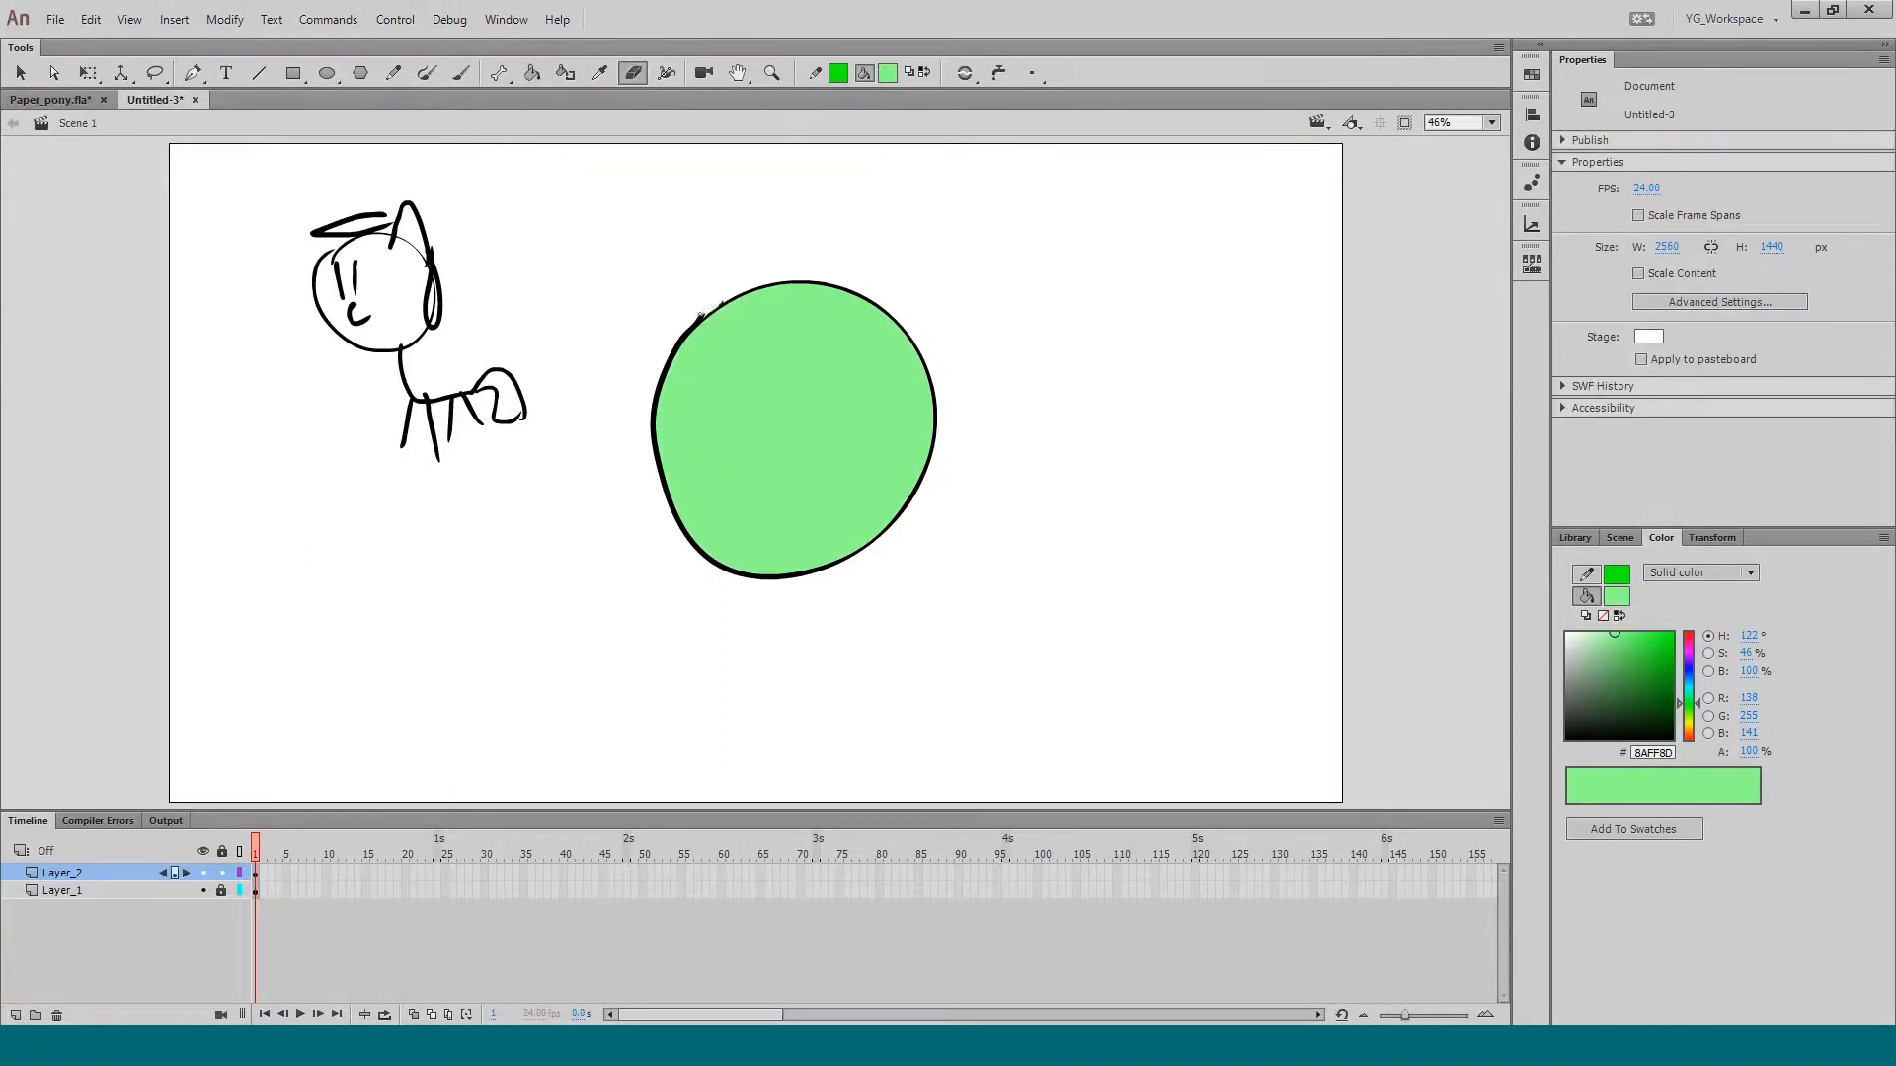
key("q")
mouse_move(580, 225)
left_mouse_down()
mouse_move(665, 288)
mouse_move(943, 587)
left_mouse_up()
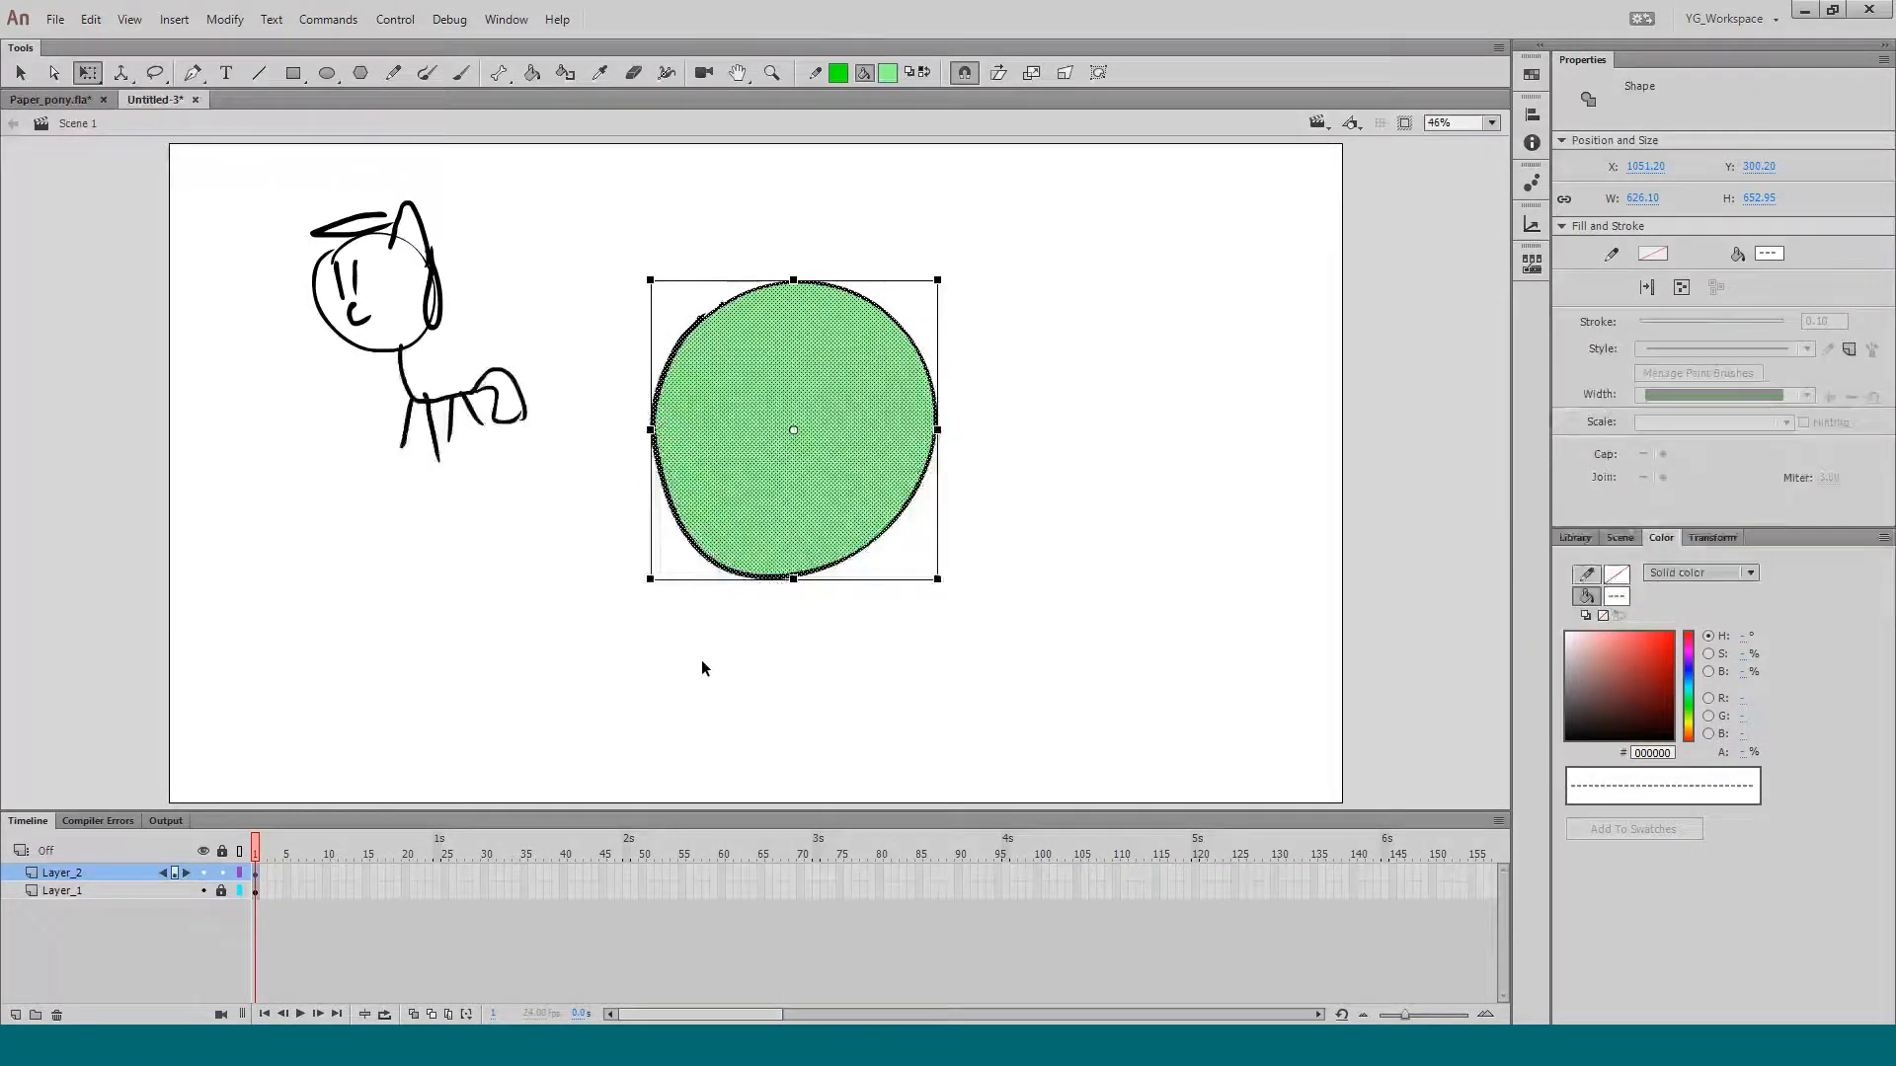
Step: Write "F8" freehand below the green circle and recolour the lettering to black 000000
key("b")
mouse_move(719, 646)
left_mouse_down()
mouse_move(738, 701)
mouse_move(745, 637)
left_mouse_up()
mouse_move(727, 670)
left_mouse_down()
mouse_move(776, 624)
mouse_move(903, 751)
left_mouse_up()
key("q")
left_click_drag(1566, 652, 1567, 739)
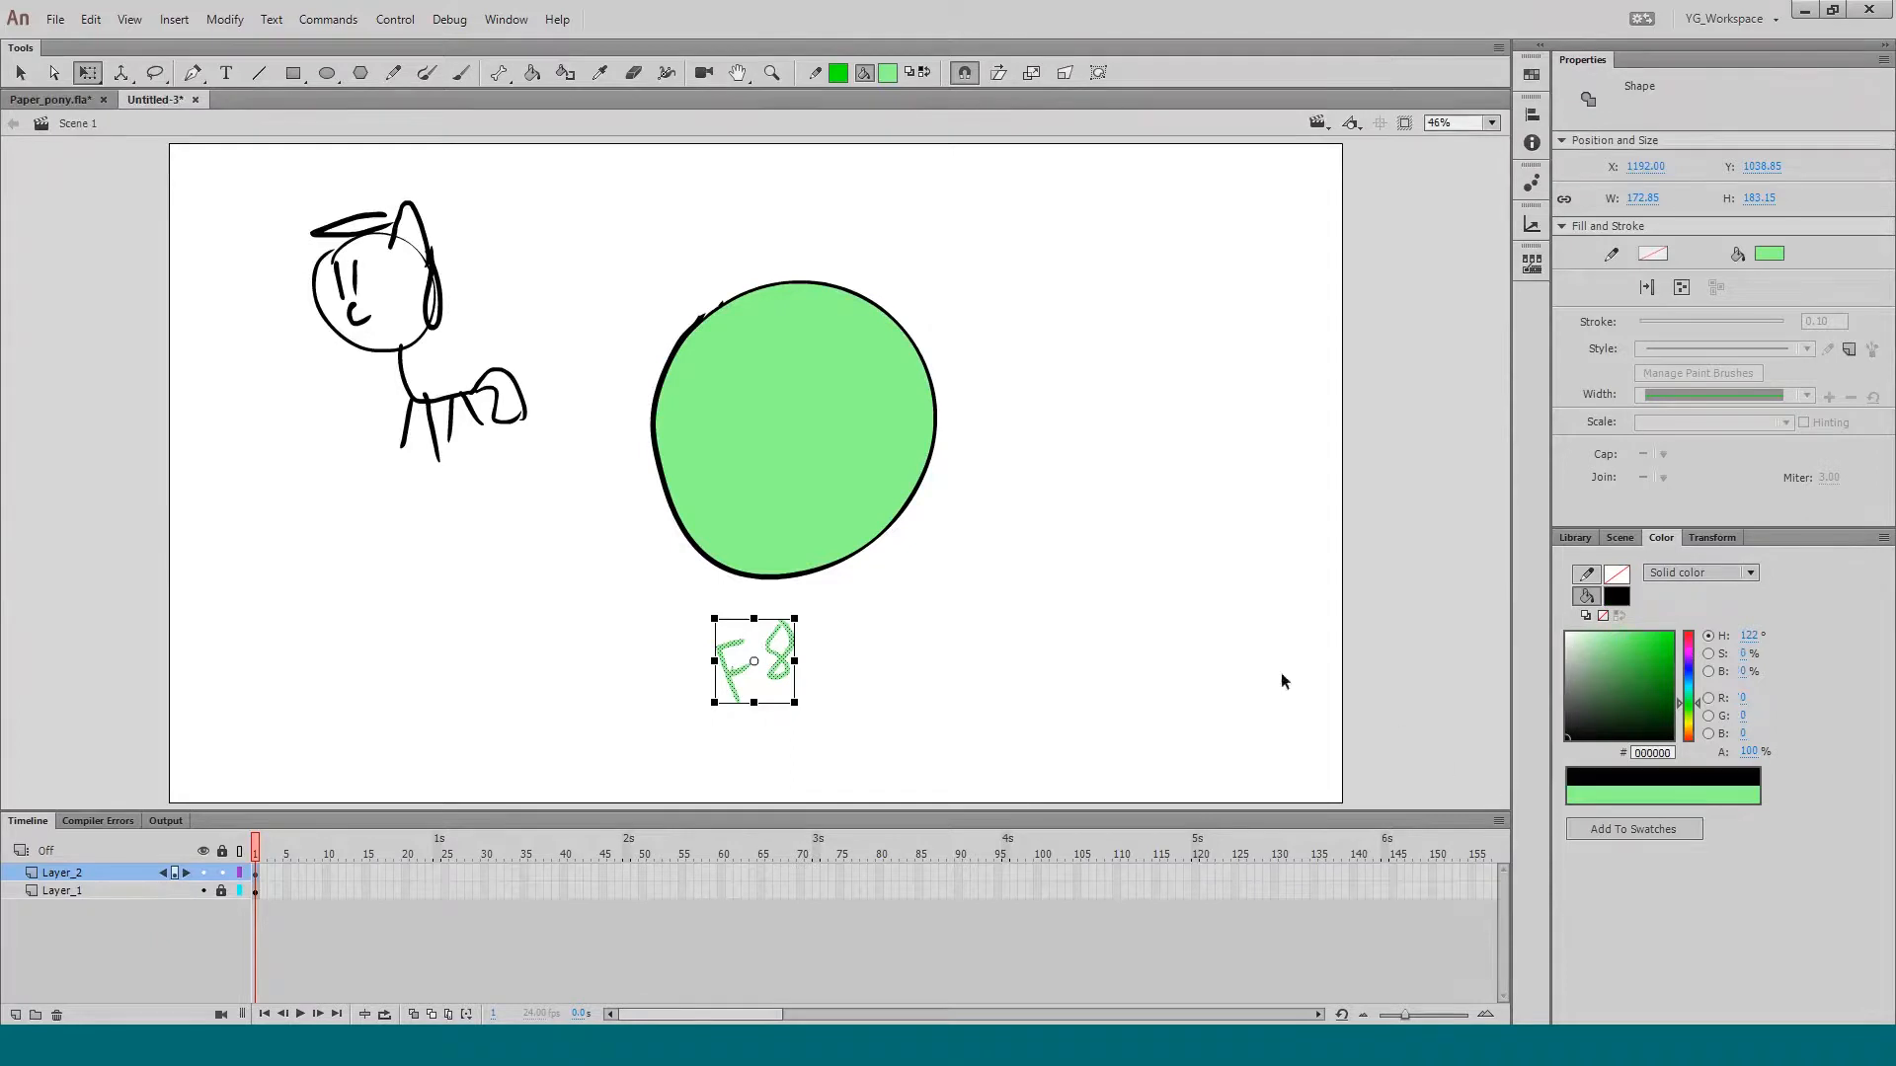
left_click(949, 755)
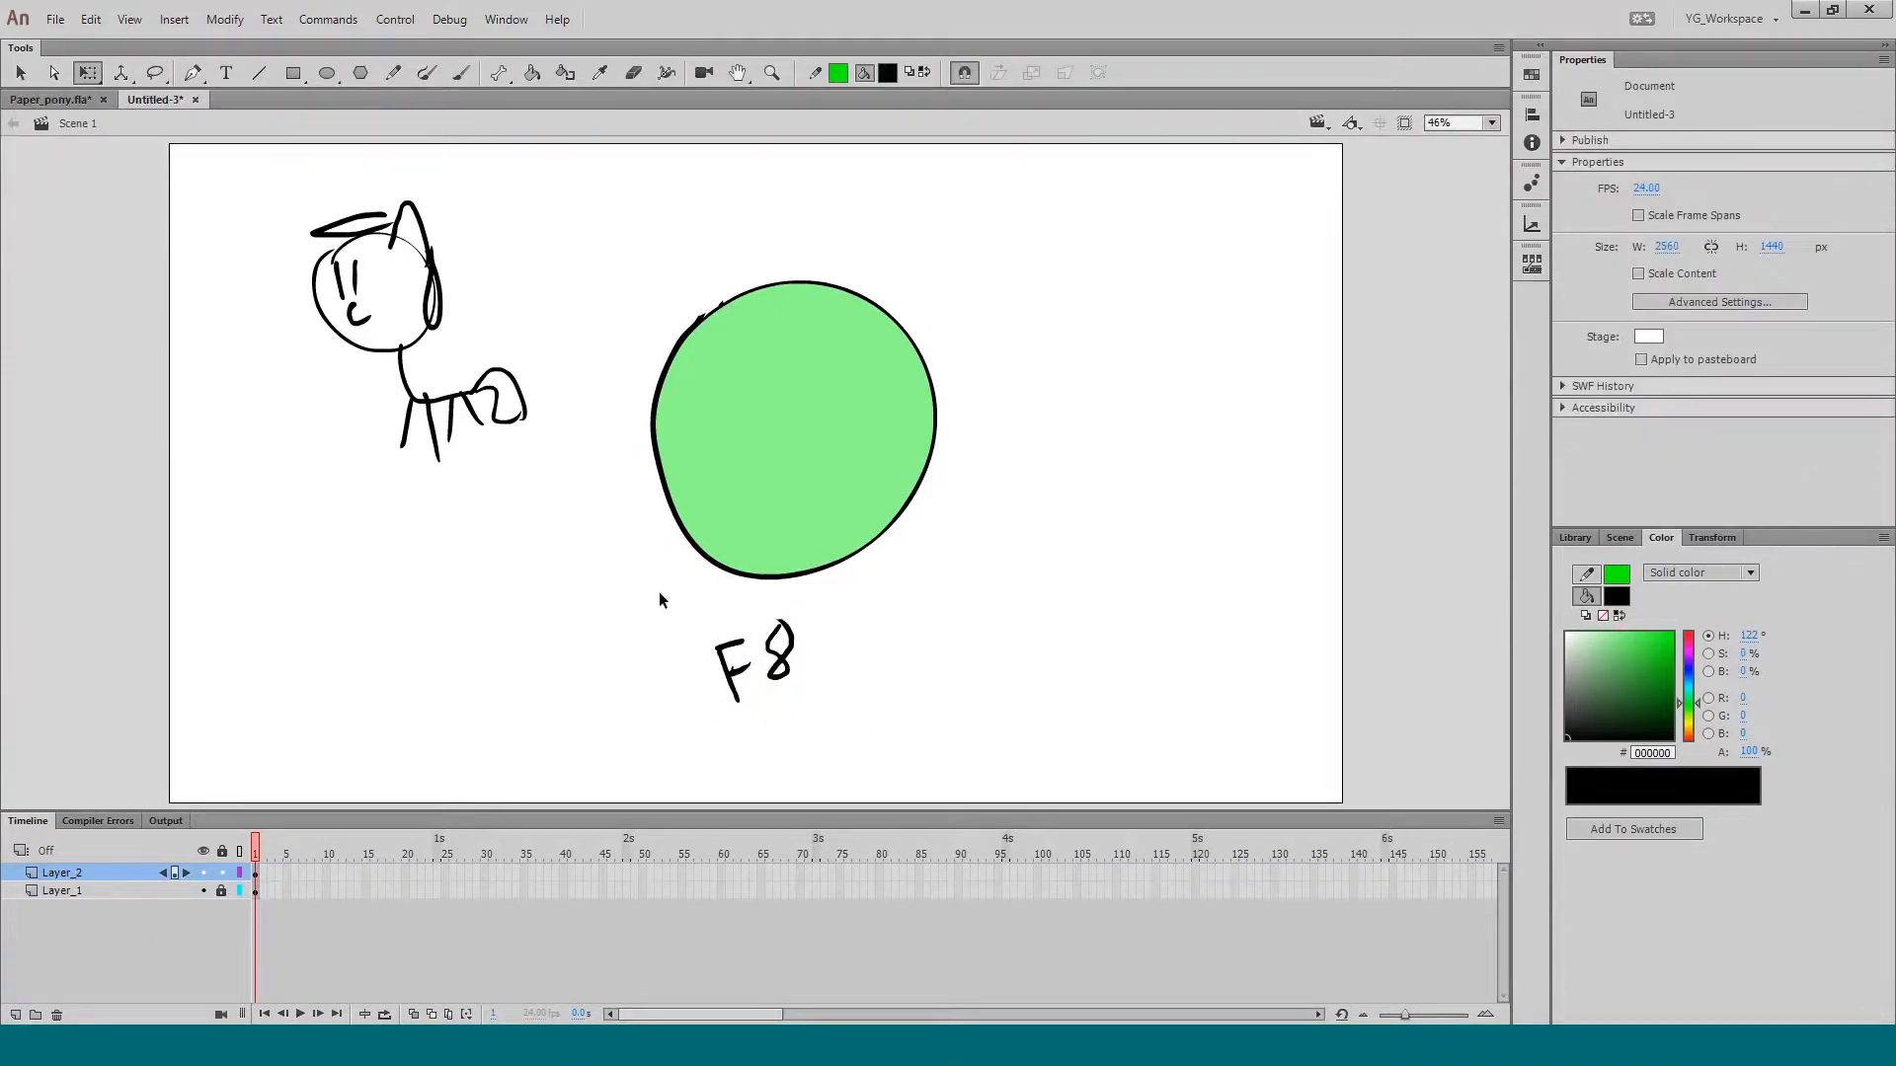
Step: Select the green circle with its outline and start converting it to a symbol named pony_skull
left_click_drag(598, 226, 993, 563)
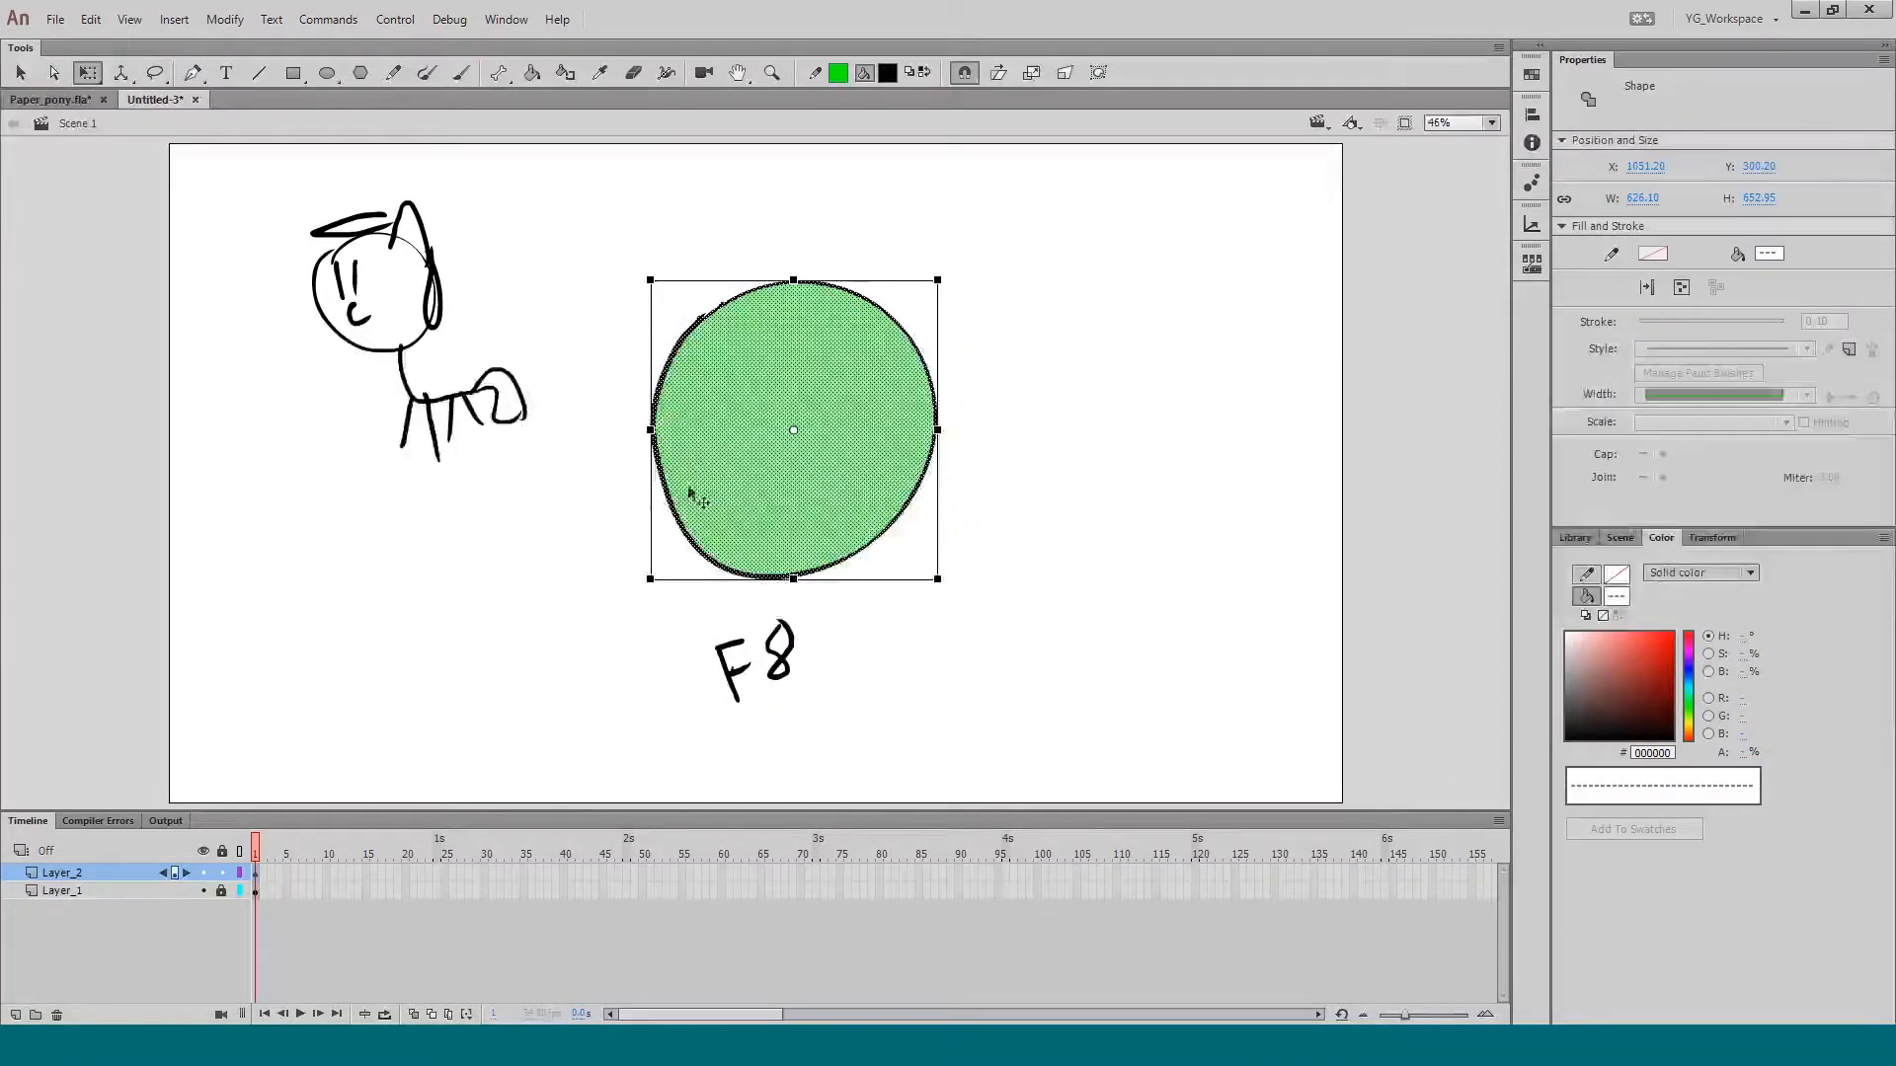
left_click_drag(588, 233, 969, 596)
key("F8")
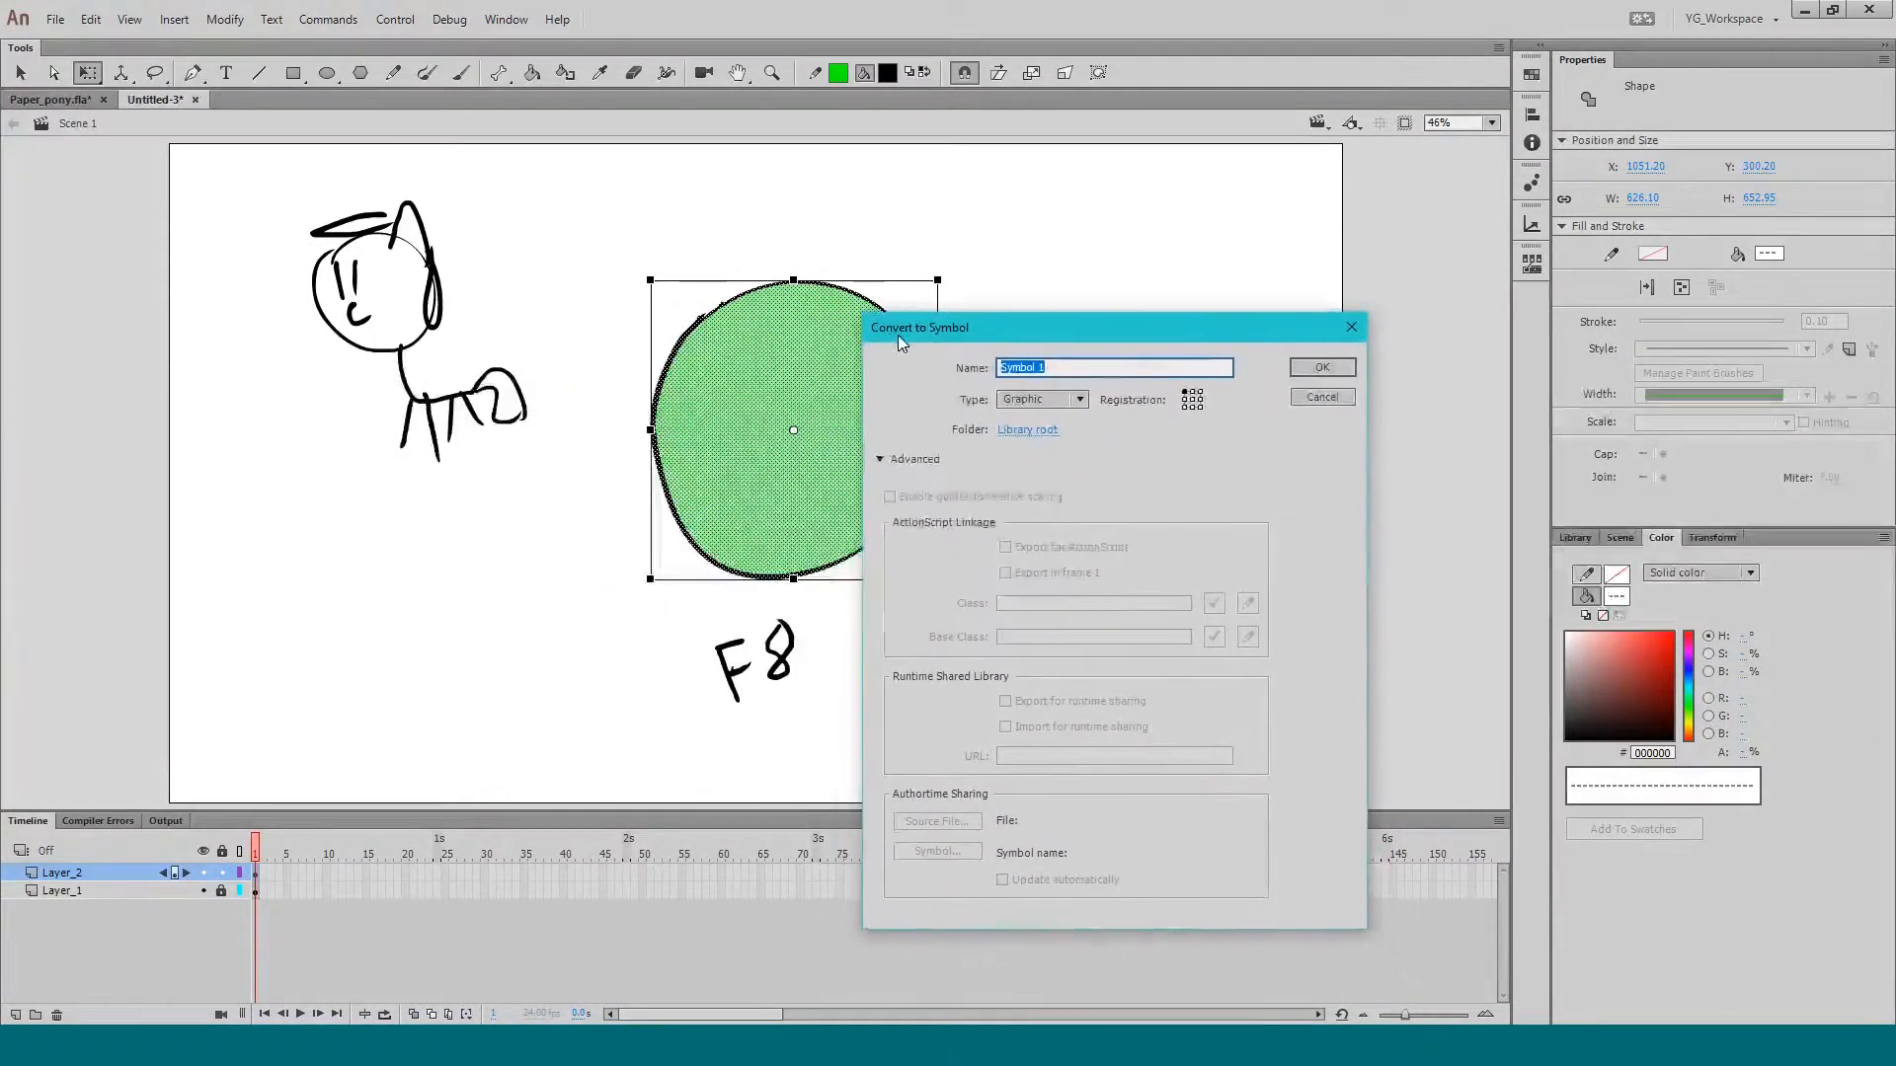
mouse_move(945, 331)
left_mouse_down()
mouse_move(924, 325)
mouse_move(916, 350)
left_mouse_up()
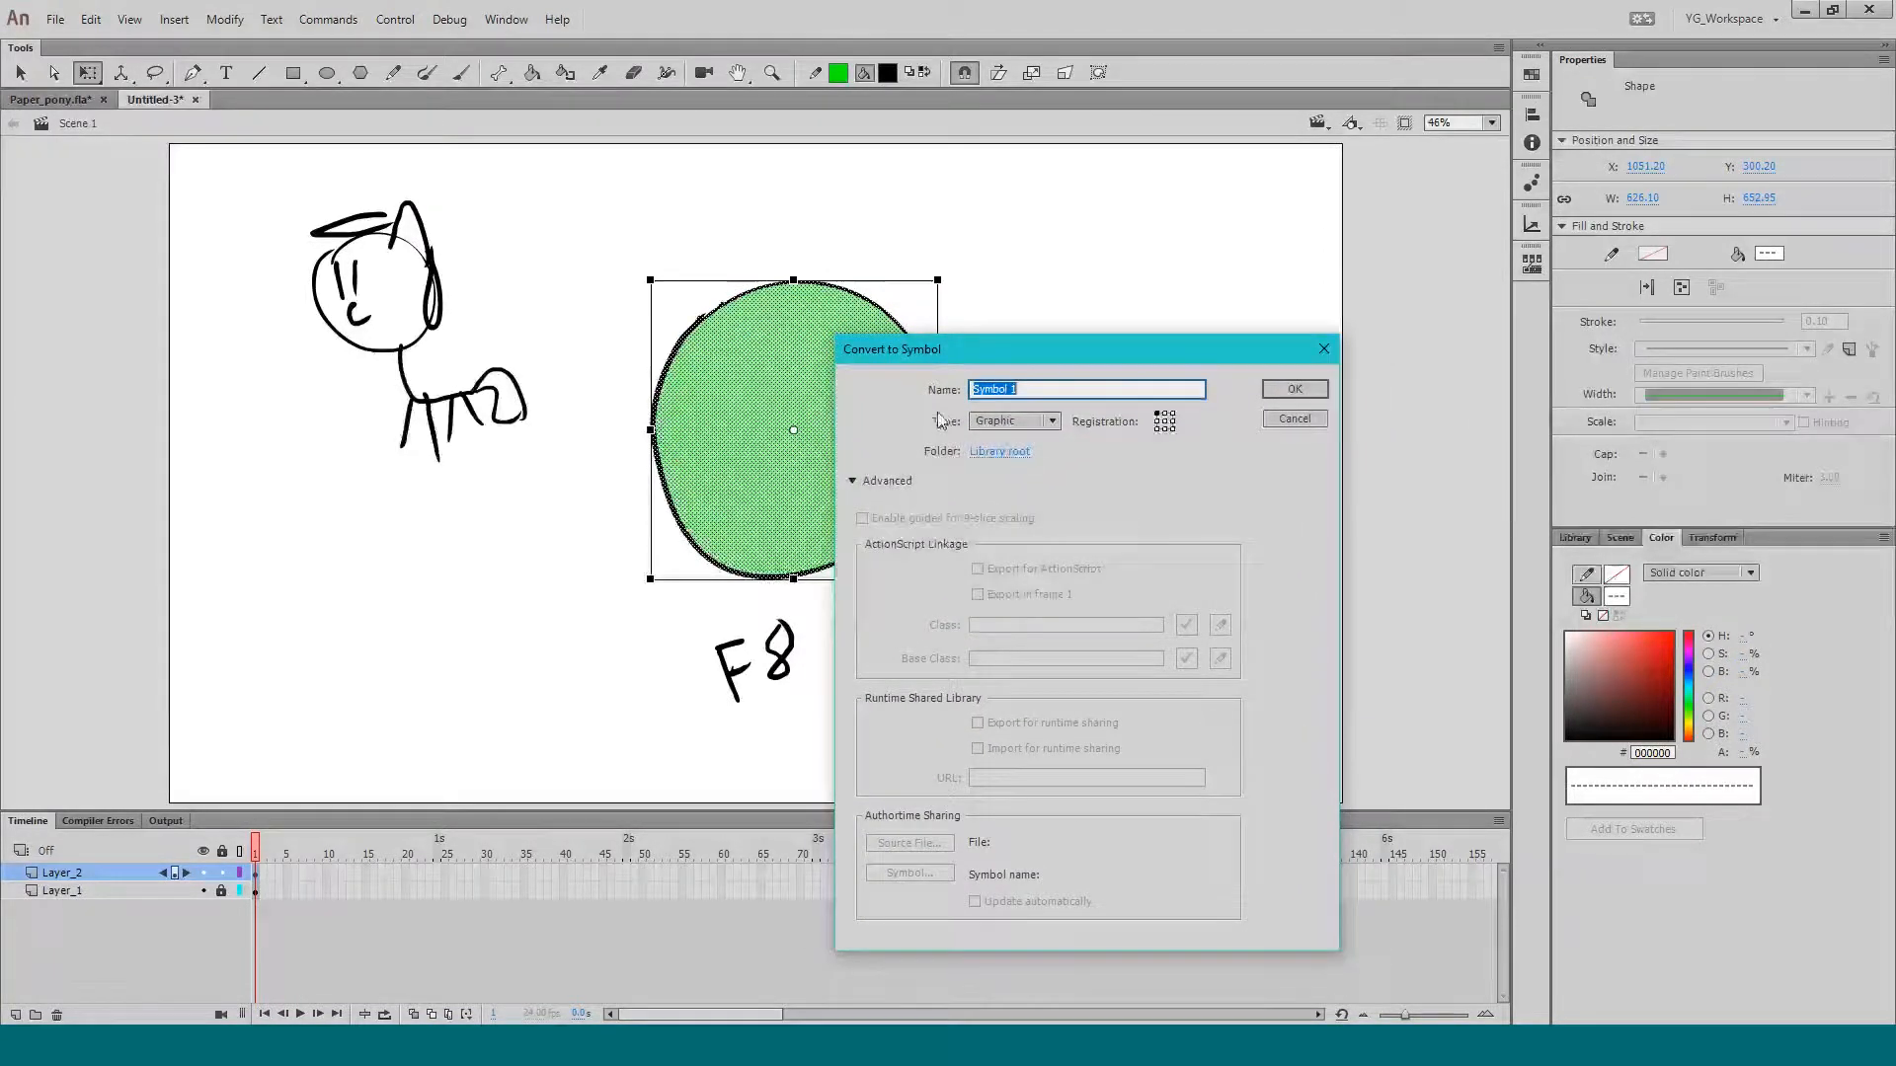
left_click_drag(927, 354, 916, 362)
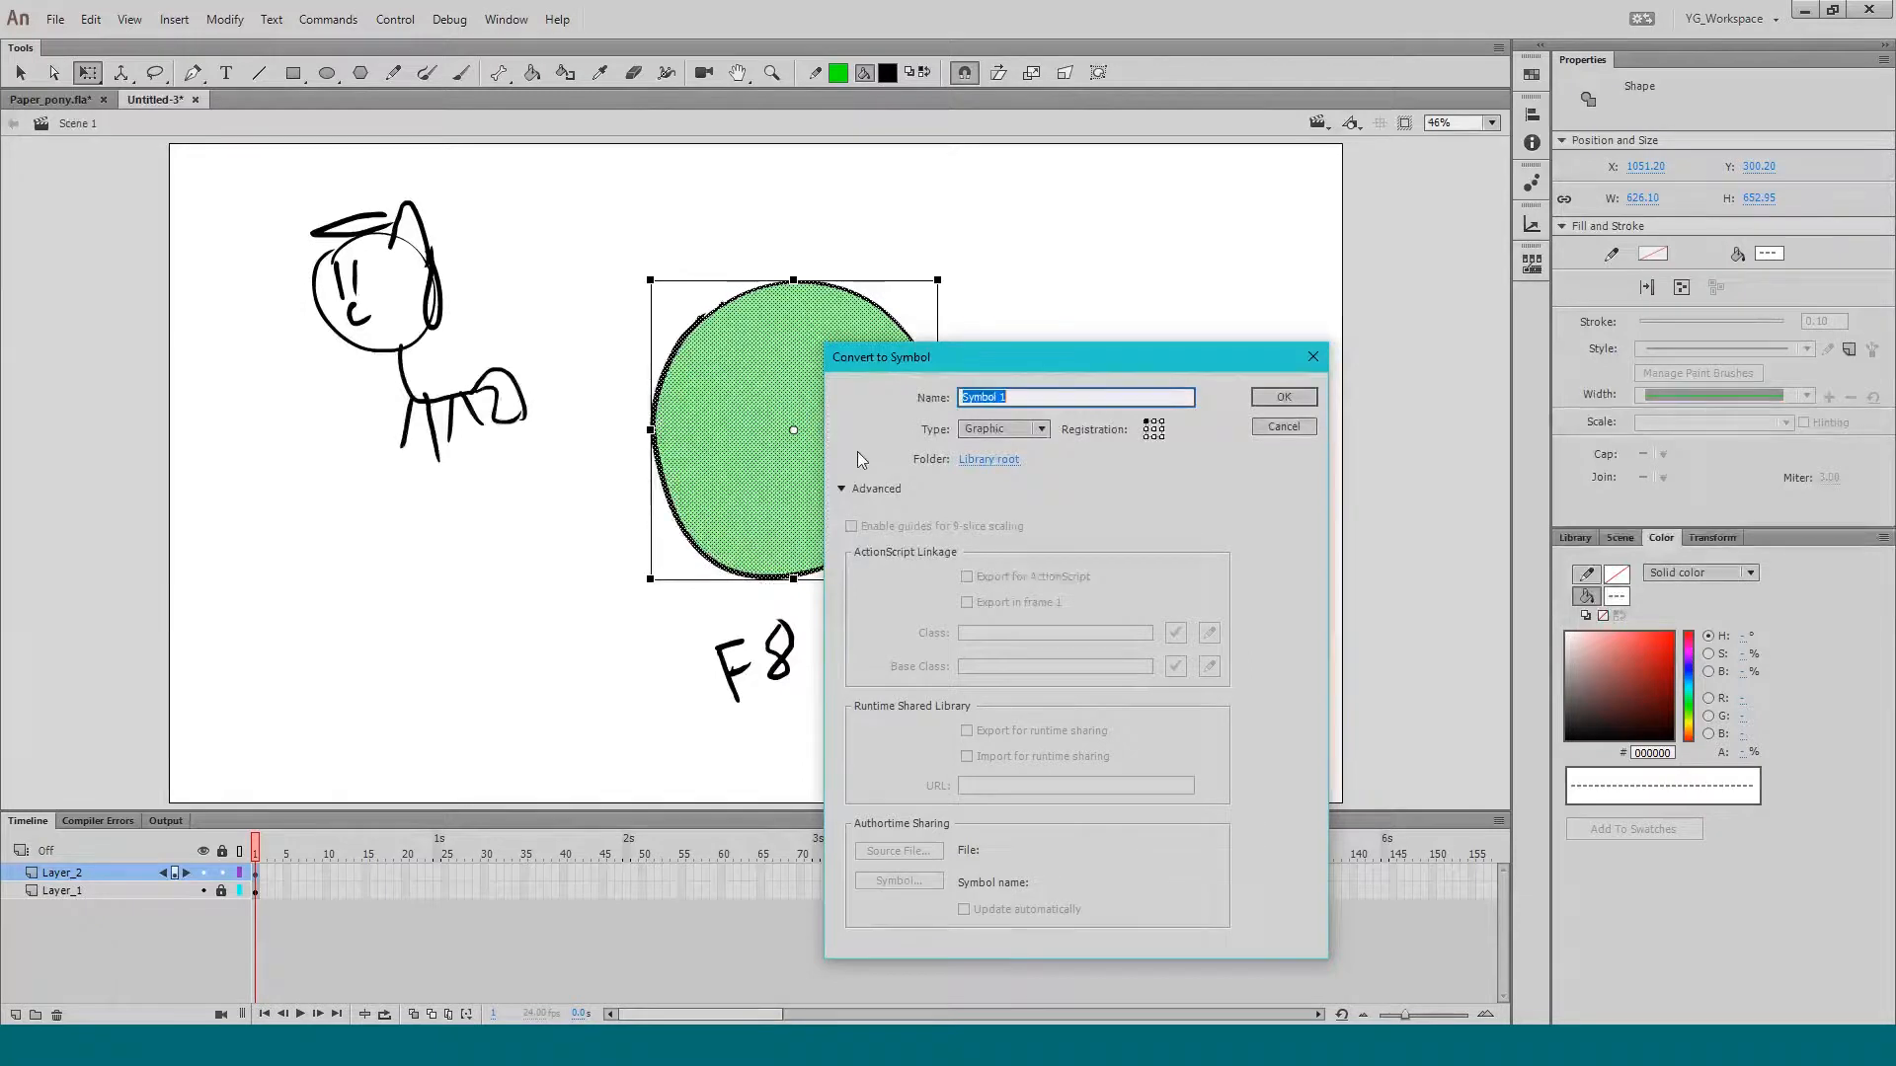
type("skull")
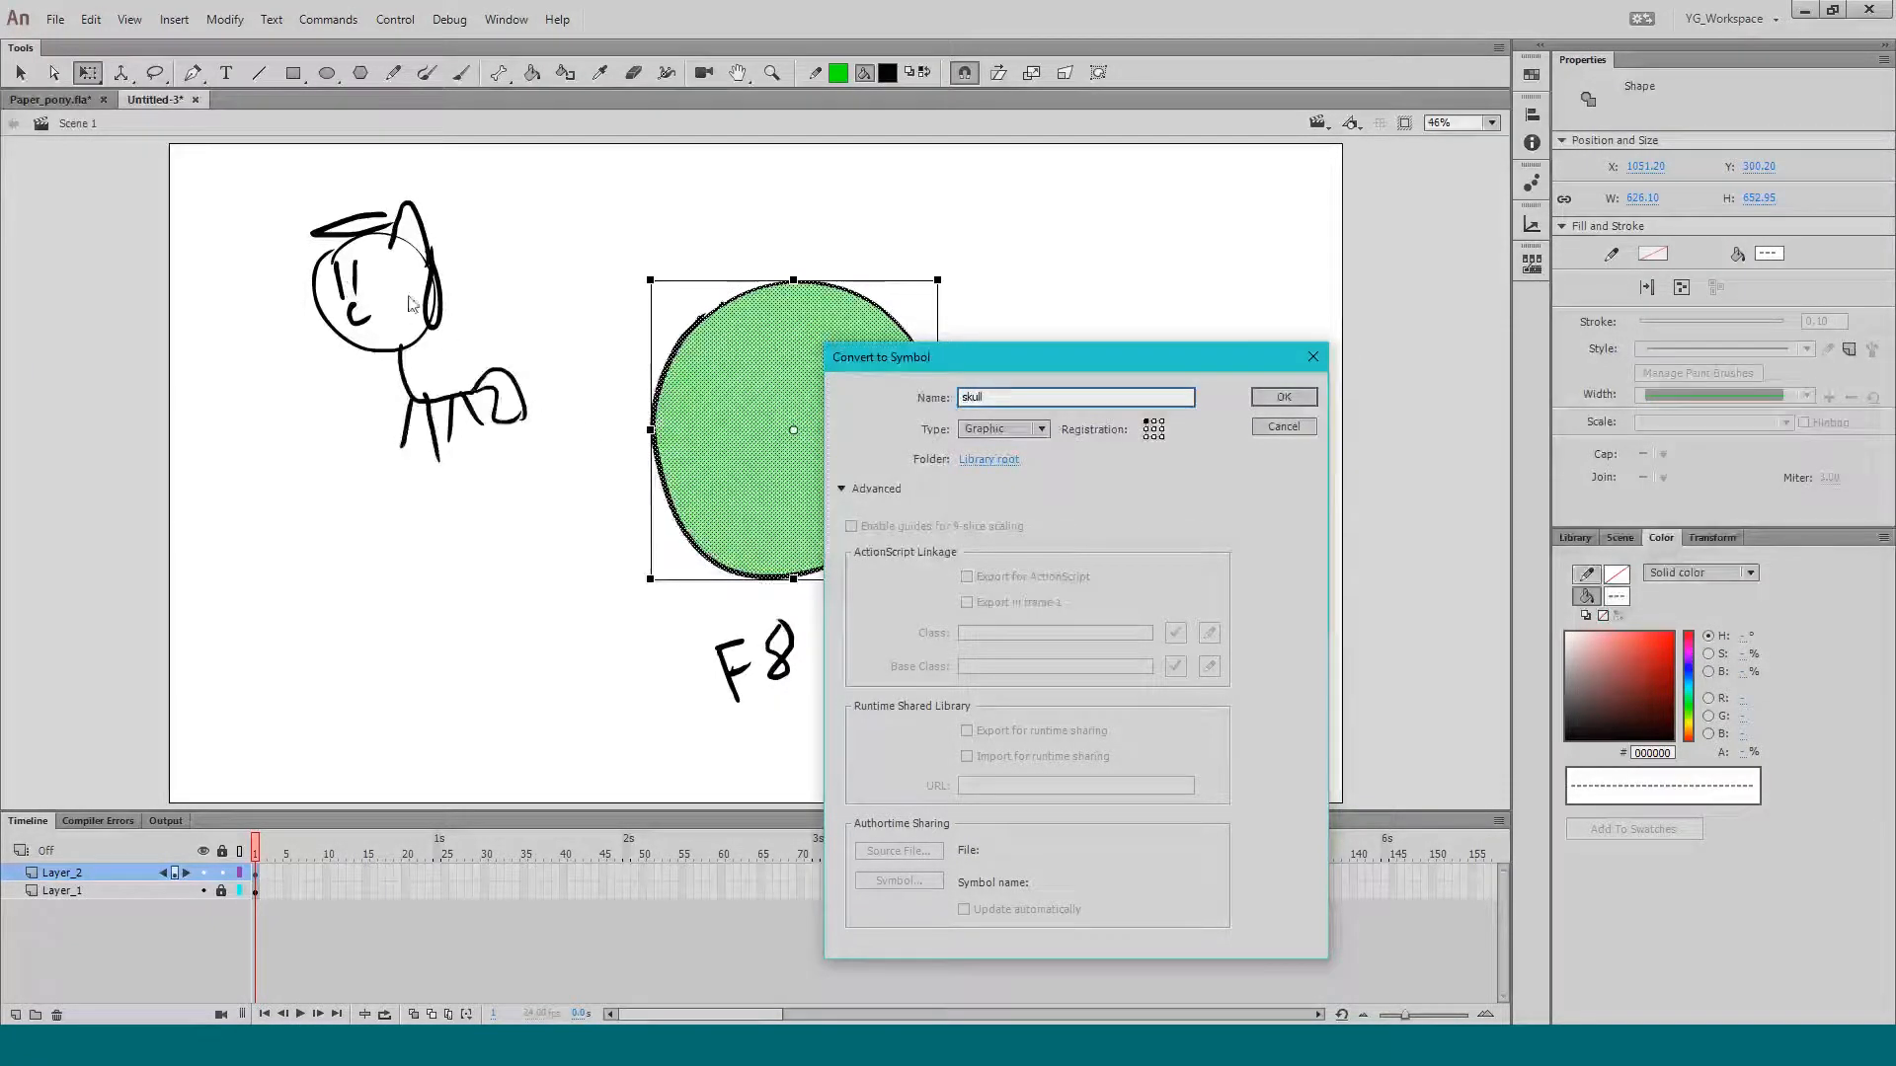
left_click_drag(889, 359, 901, 371)
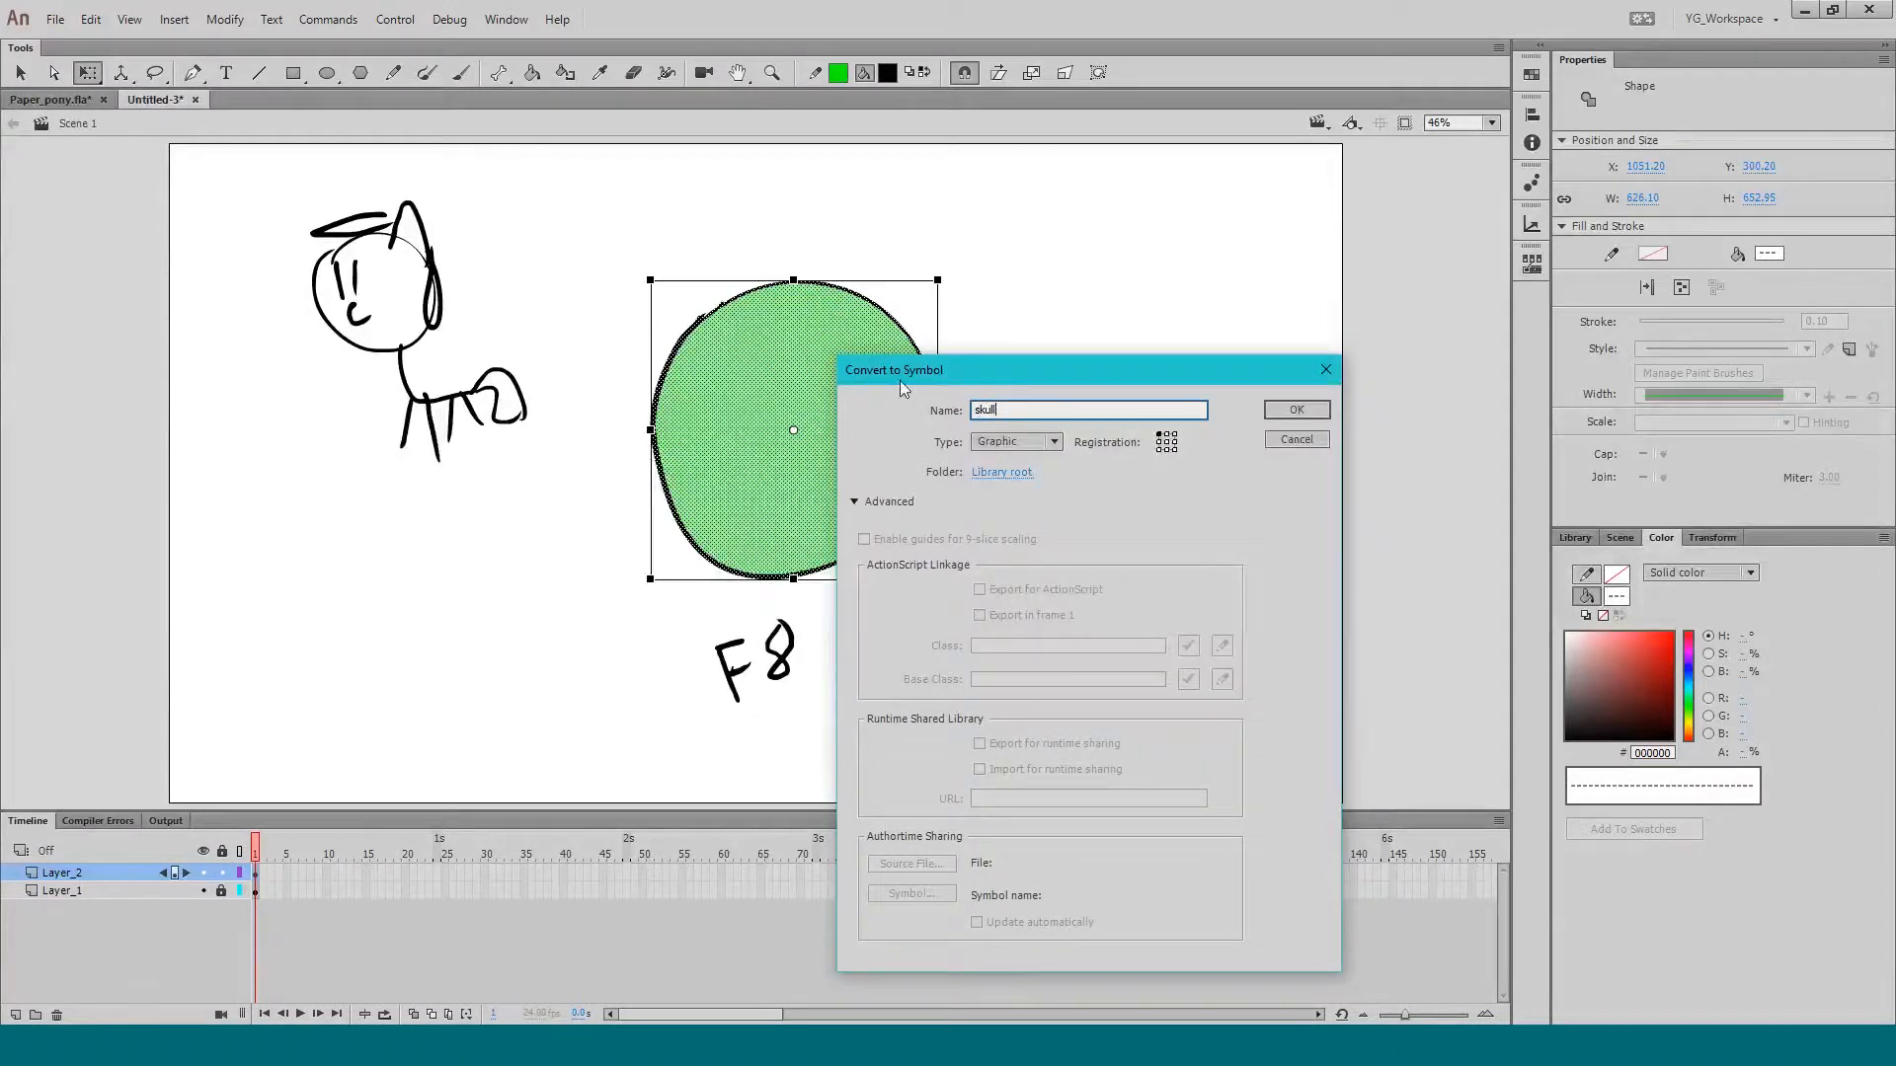
left_click(976, 413)
type("pony_")
left_click(1030, 407)
Step: Review the symbol types, keep Graphic, and create the pony_skull symbol
left_click(995, 446)
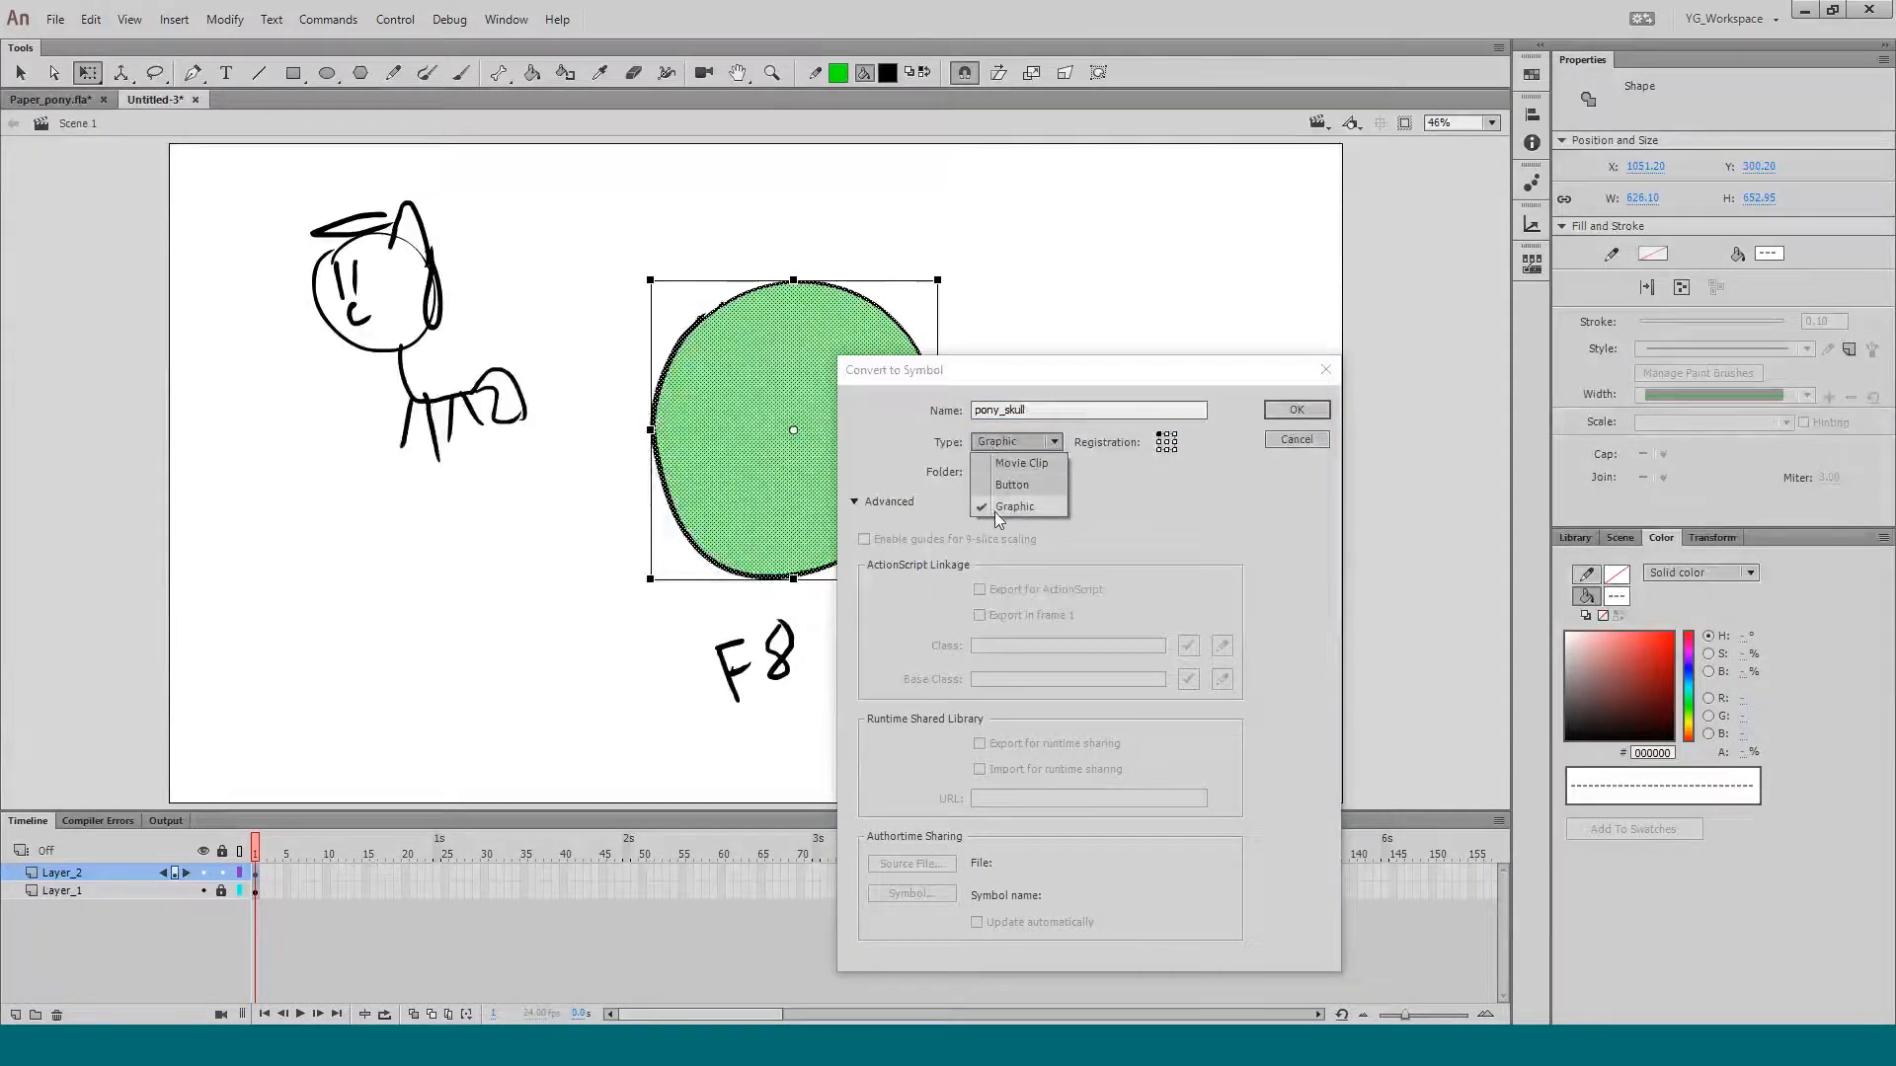
left_click(993, 507)
left_click(996, 444)
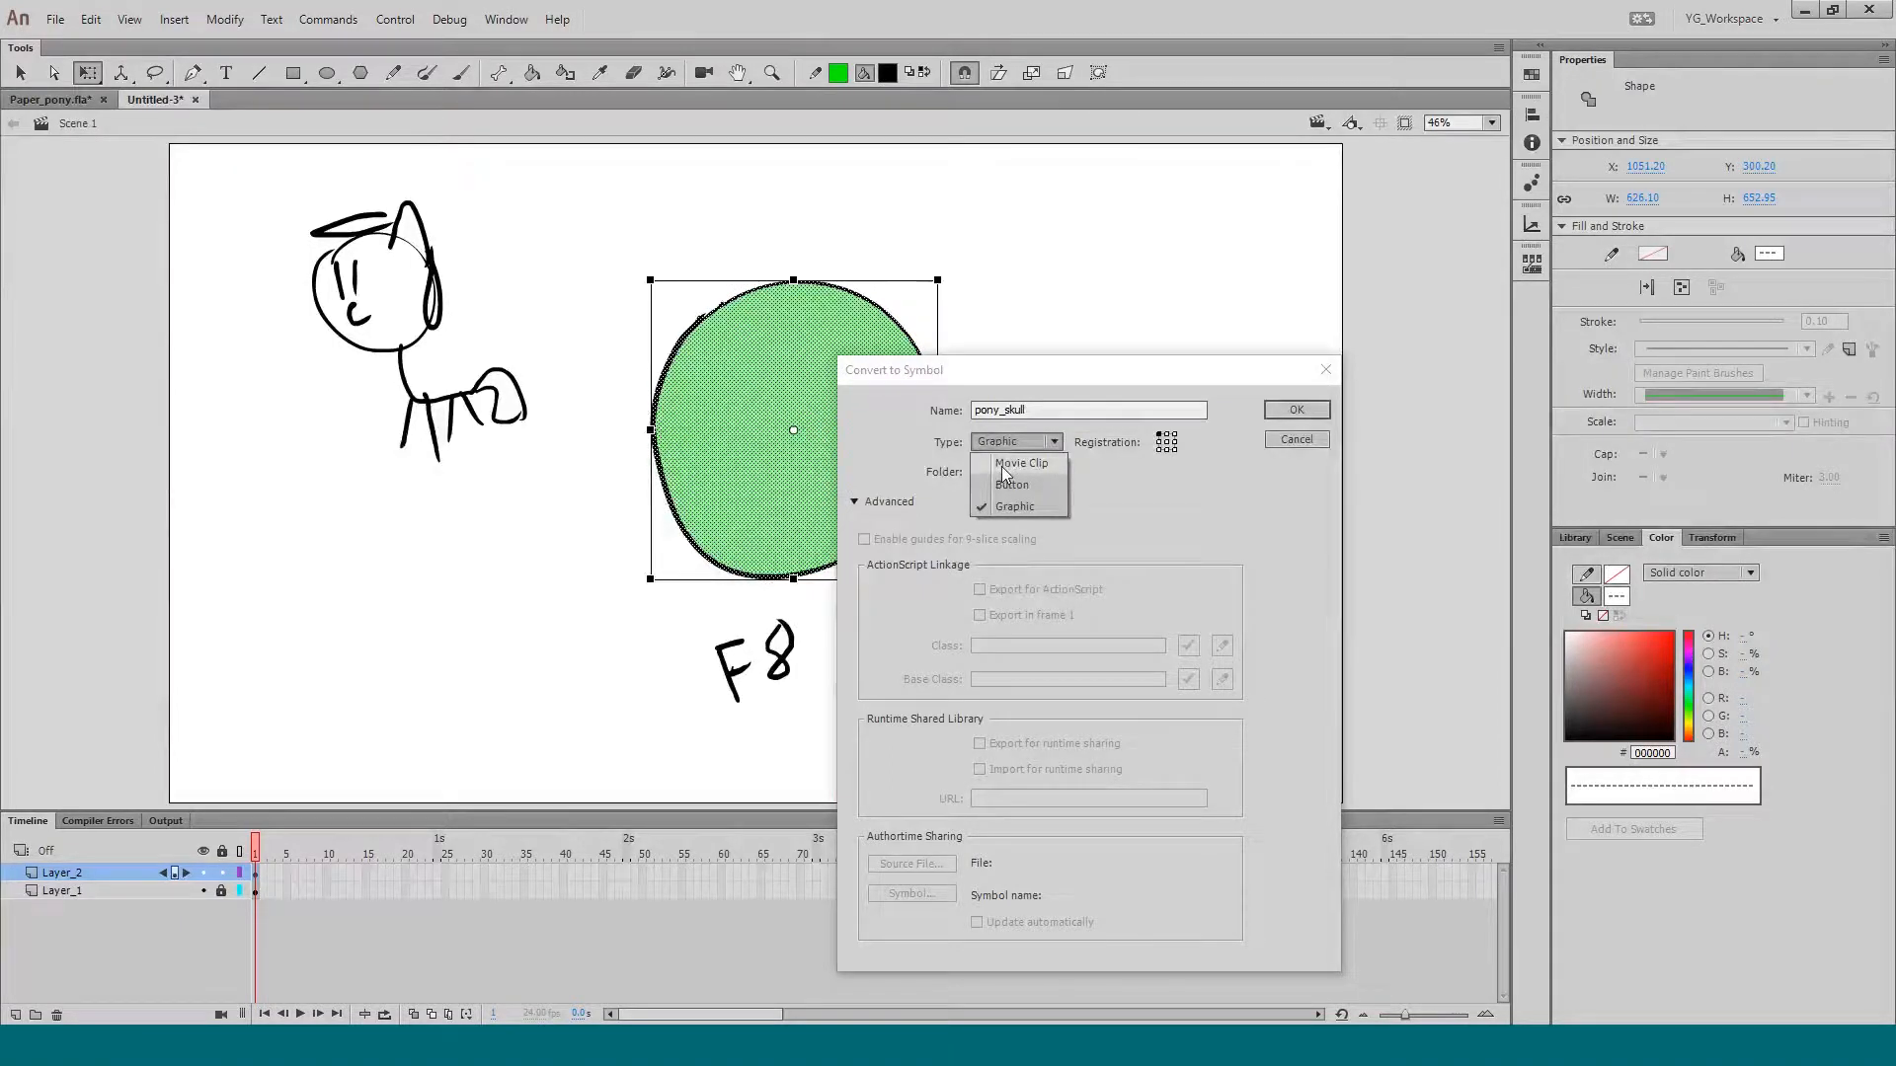
left_click(1005, 472)
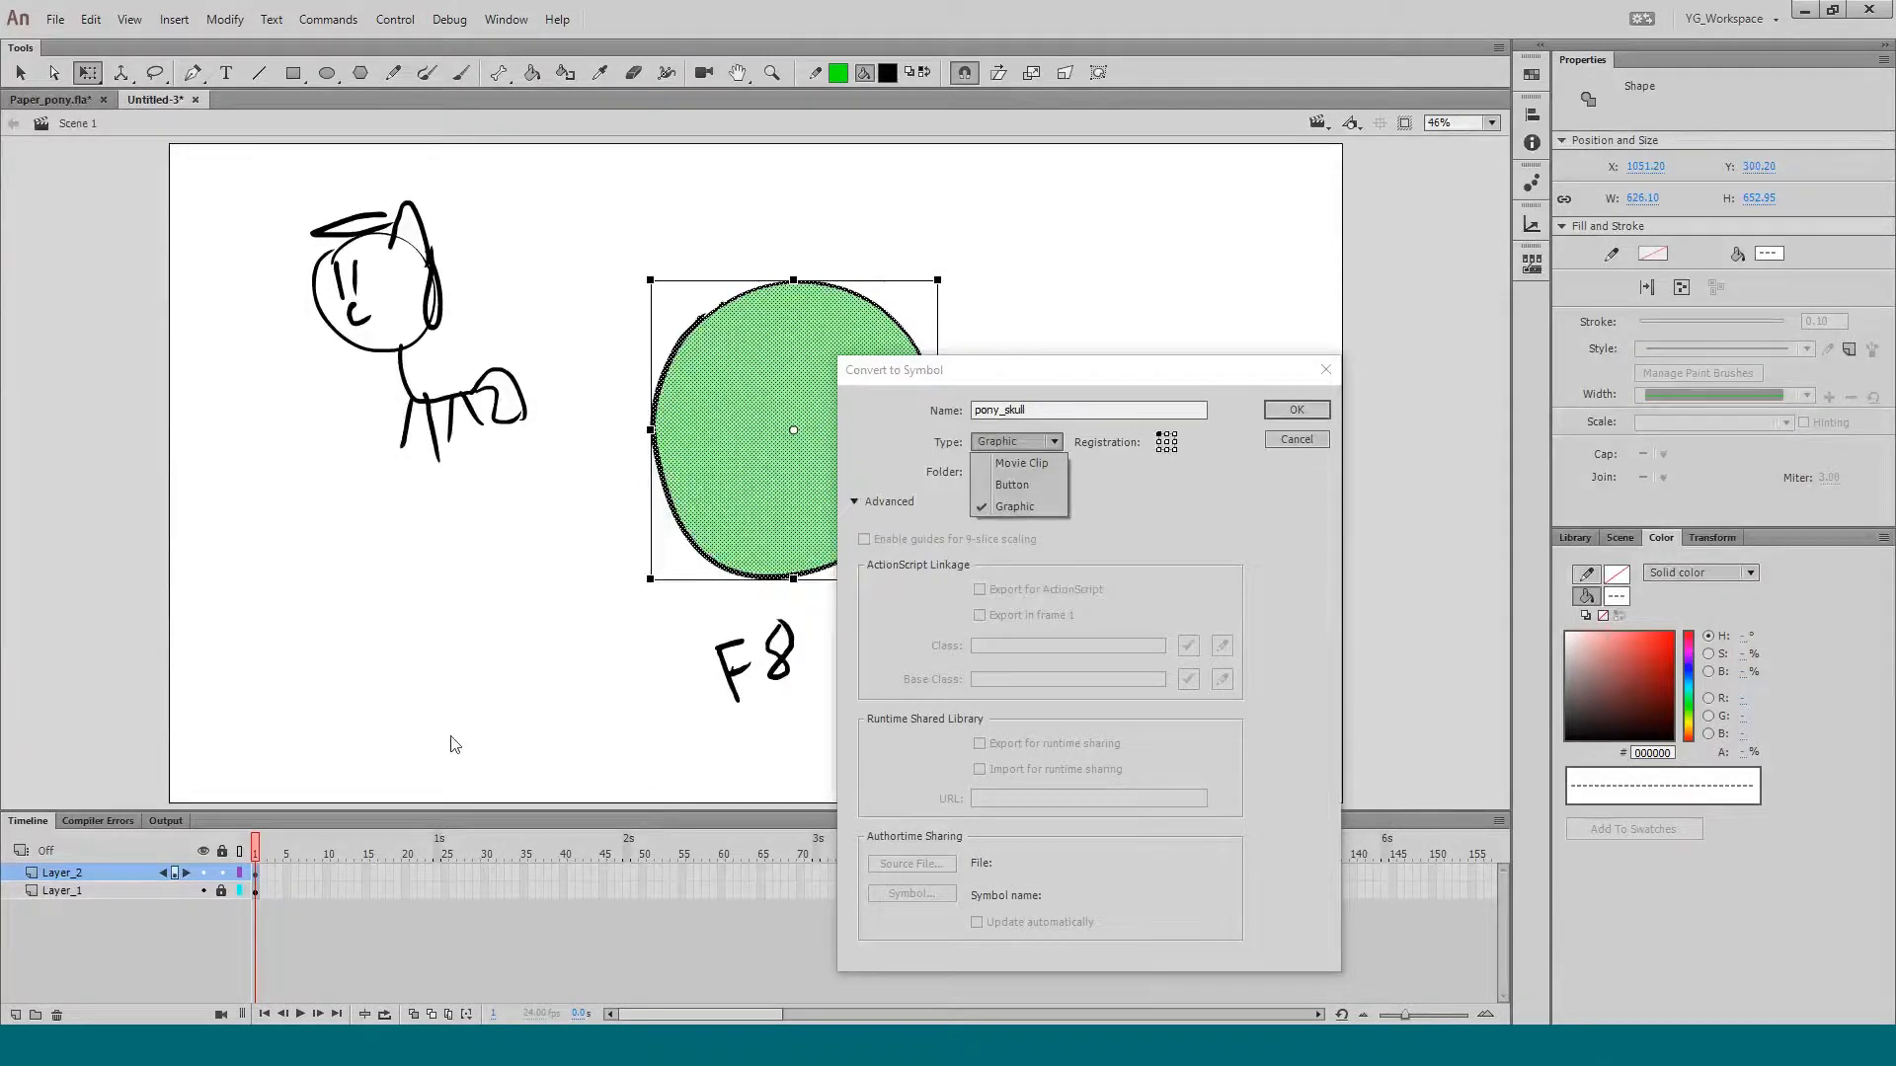
left_click(1011, 507)
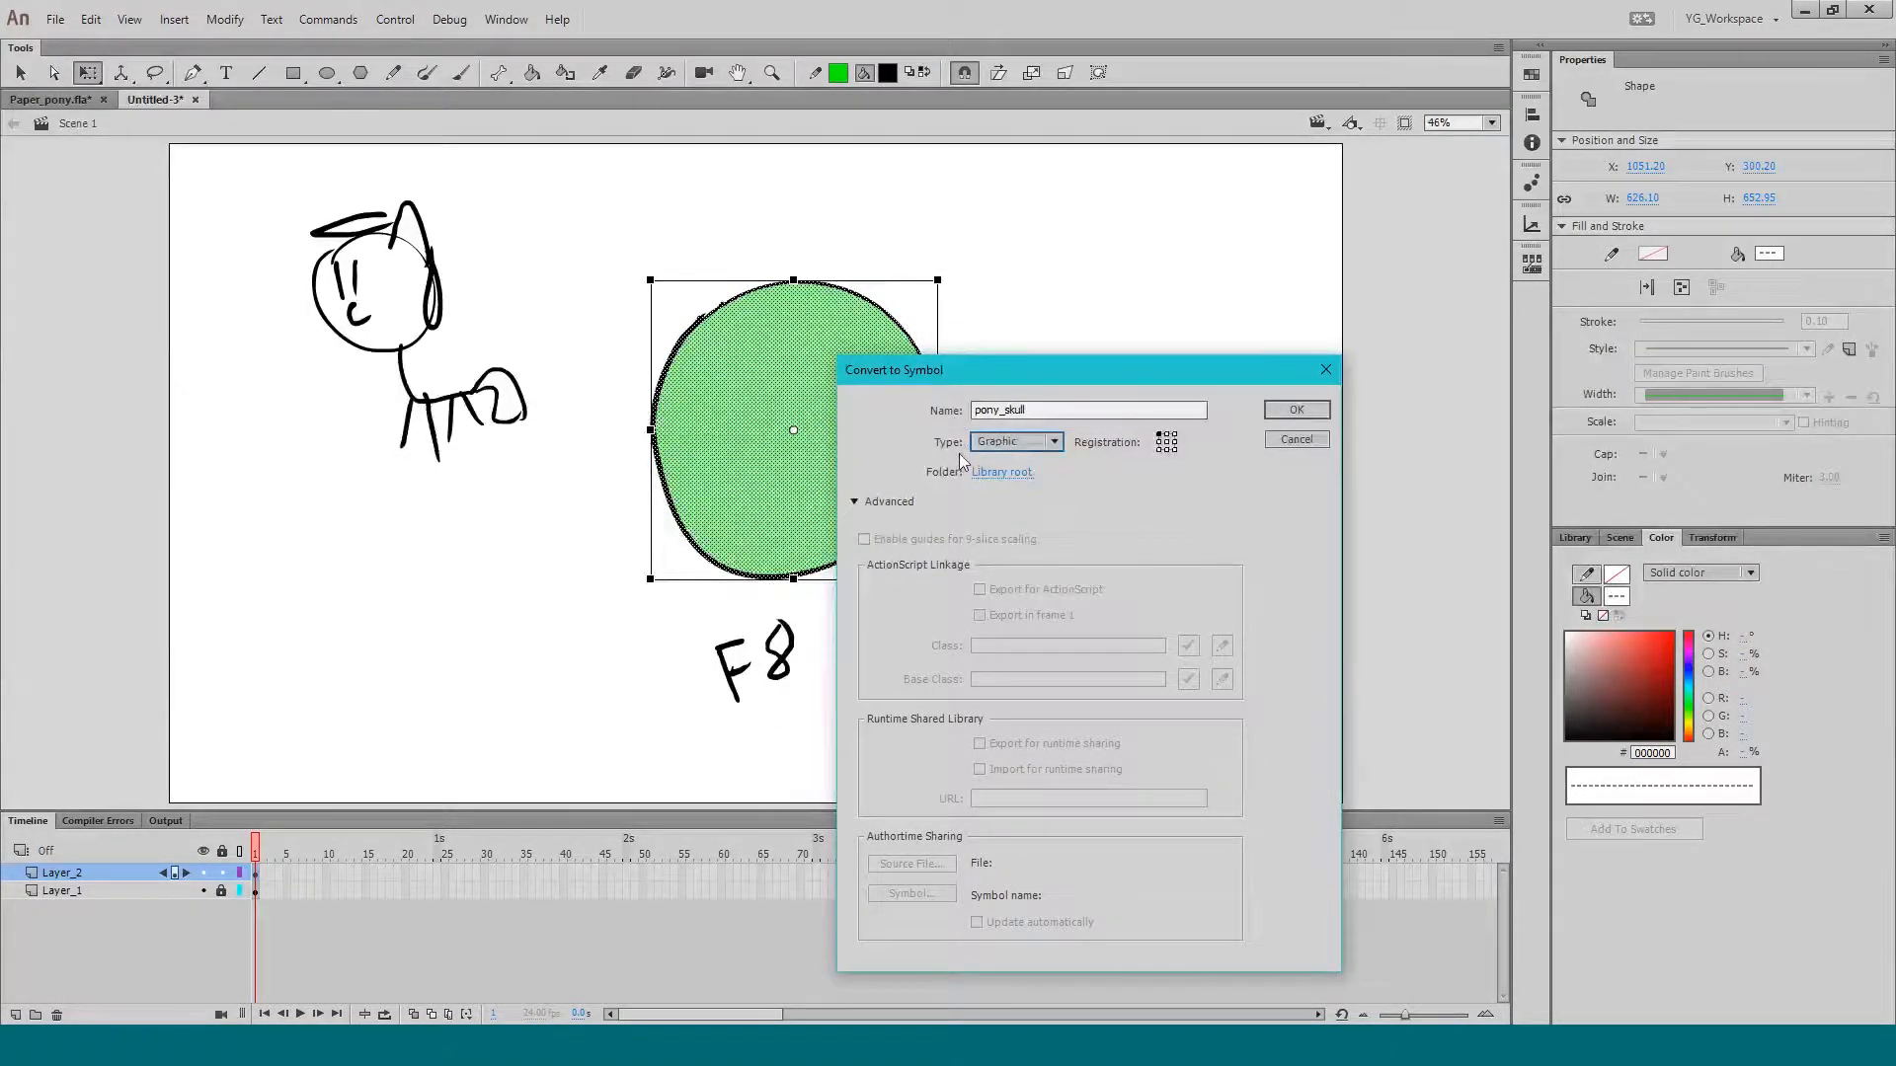
key("Return")
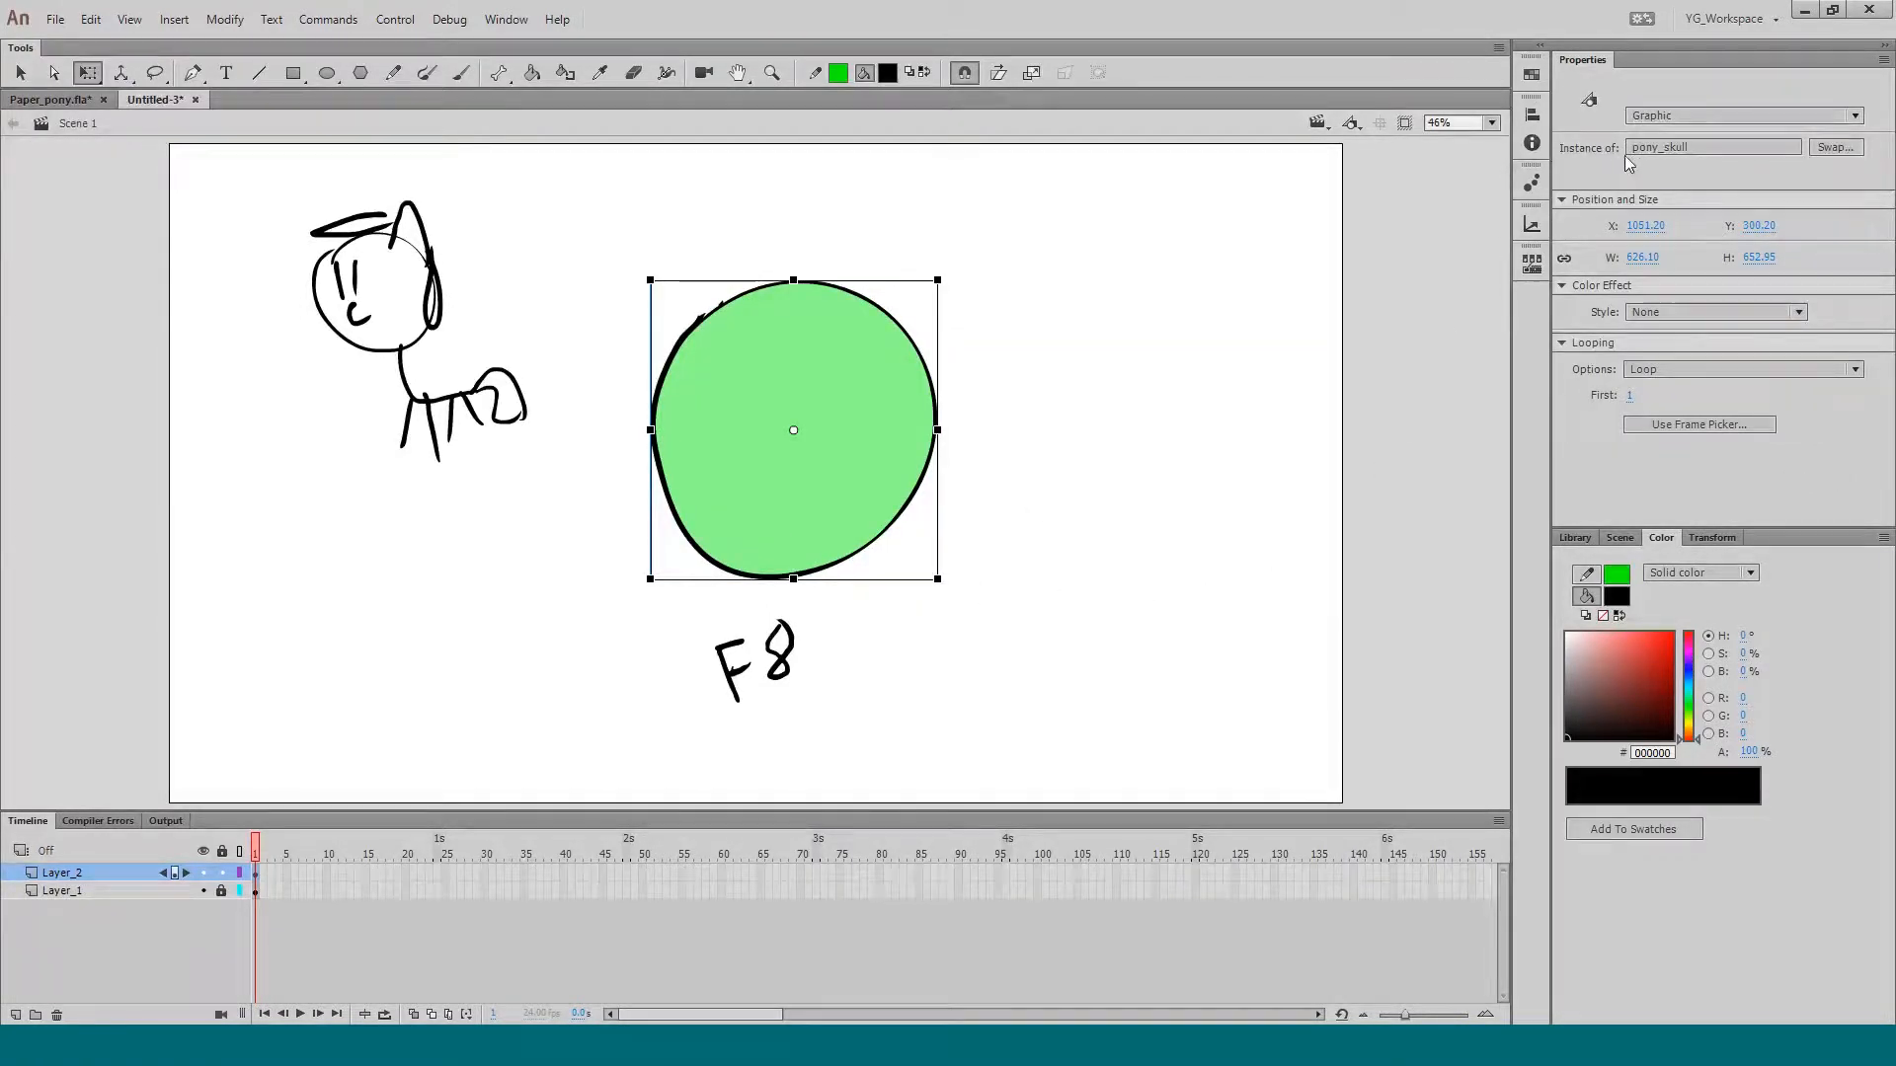
Step: Show the new pony_skull symbol in the Library and enlarge the Library and its preview area
left_click(1573, 538)
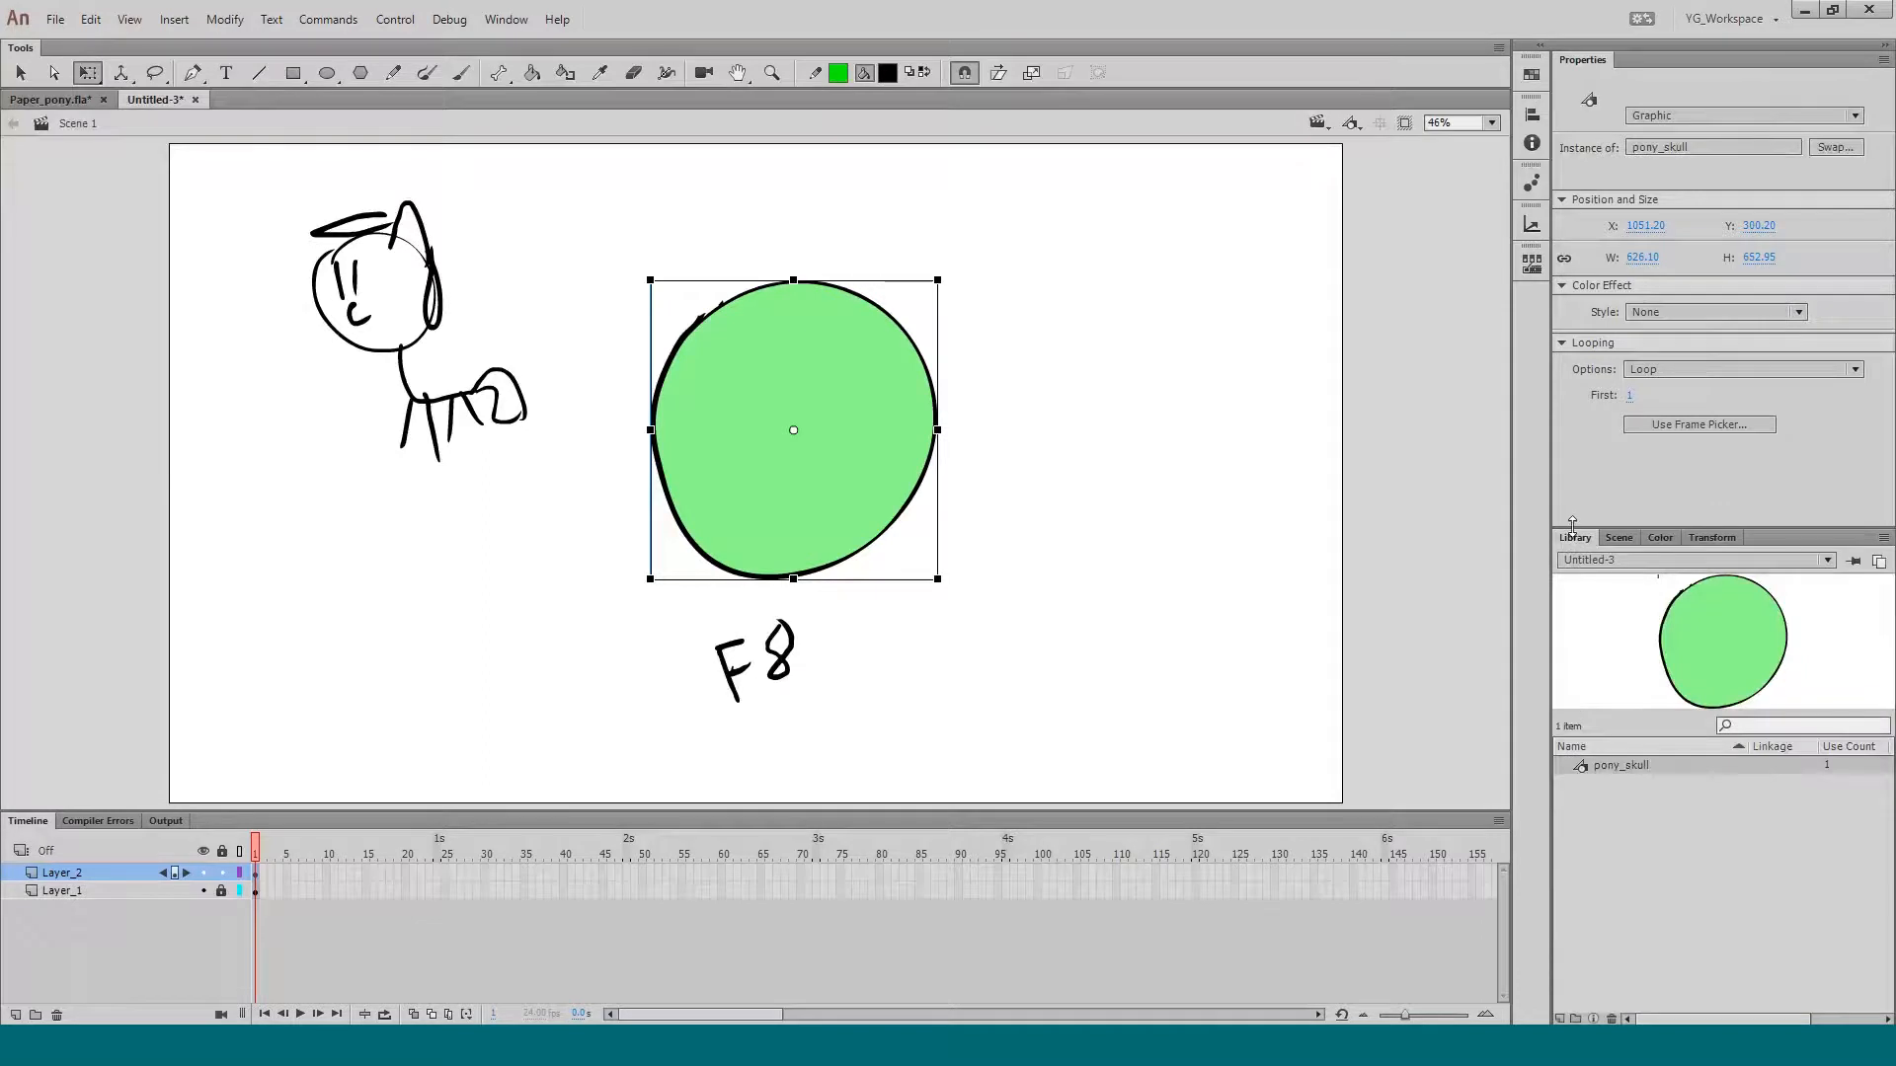
left_click_drag(1572, 523, 1550, 496)
left_click(505, 18)
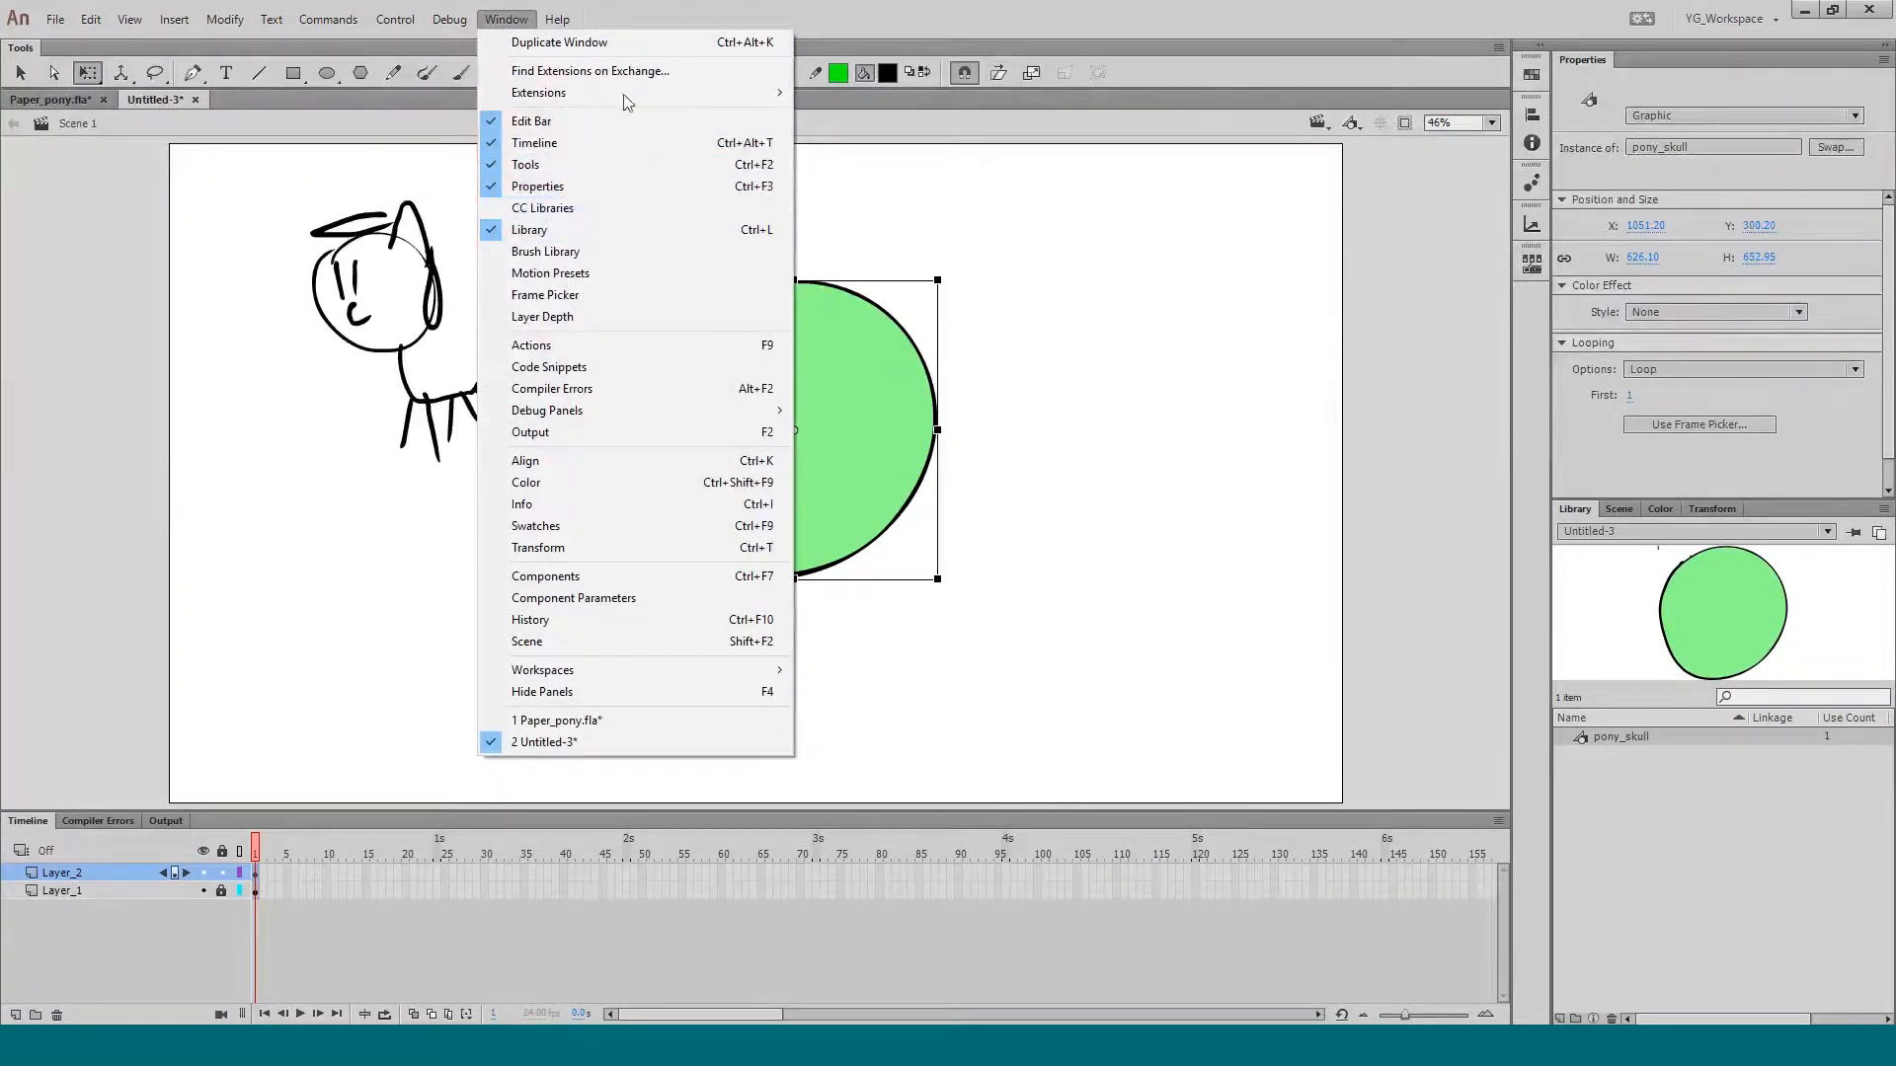
left_click(638, 8)
left_click_drag(1584, 689, 1587, 706)
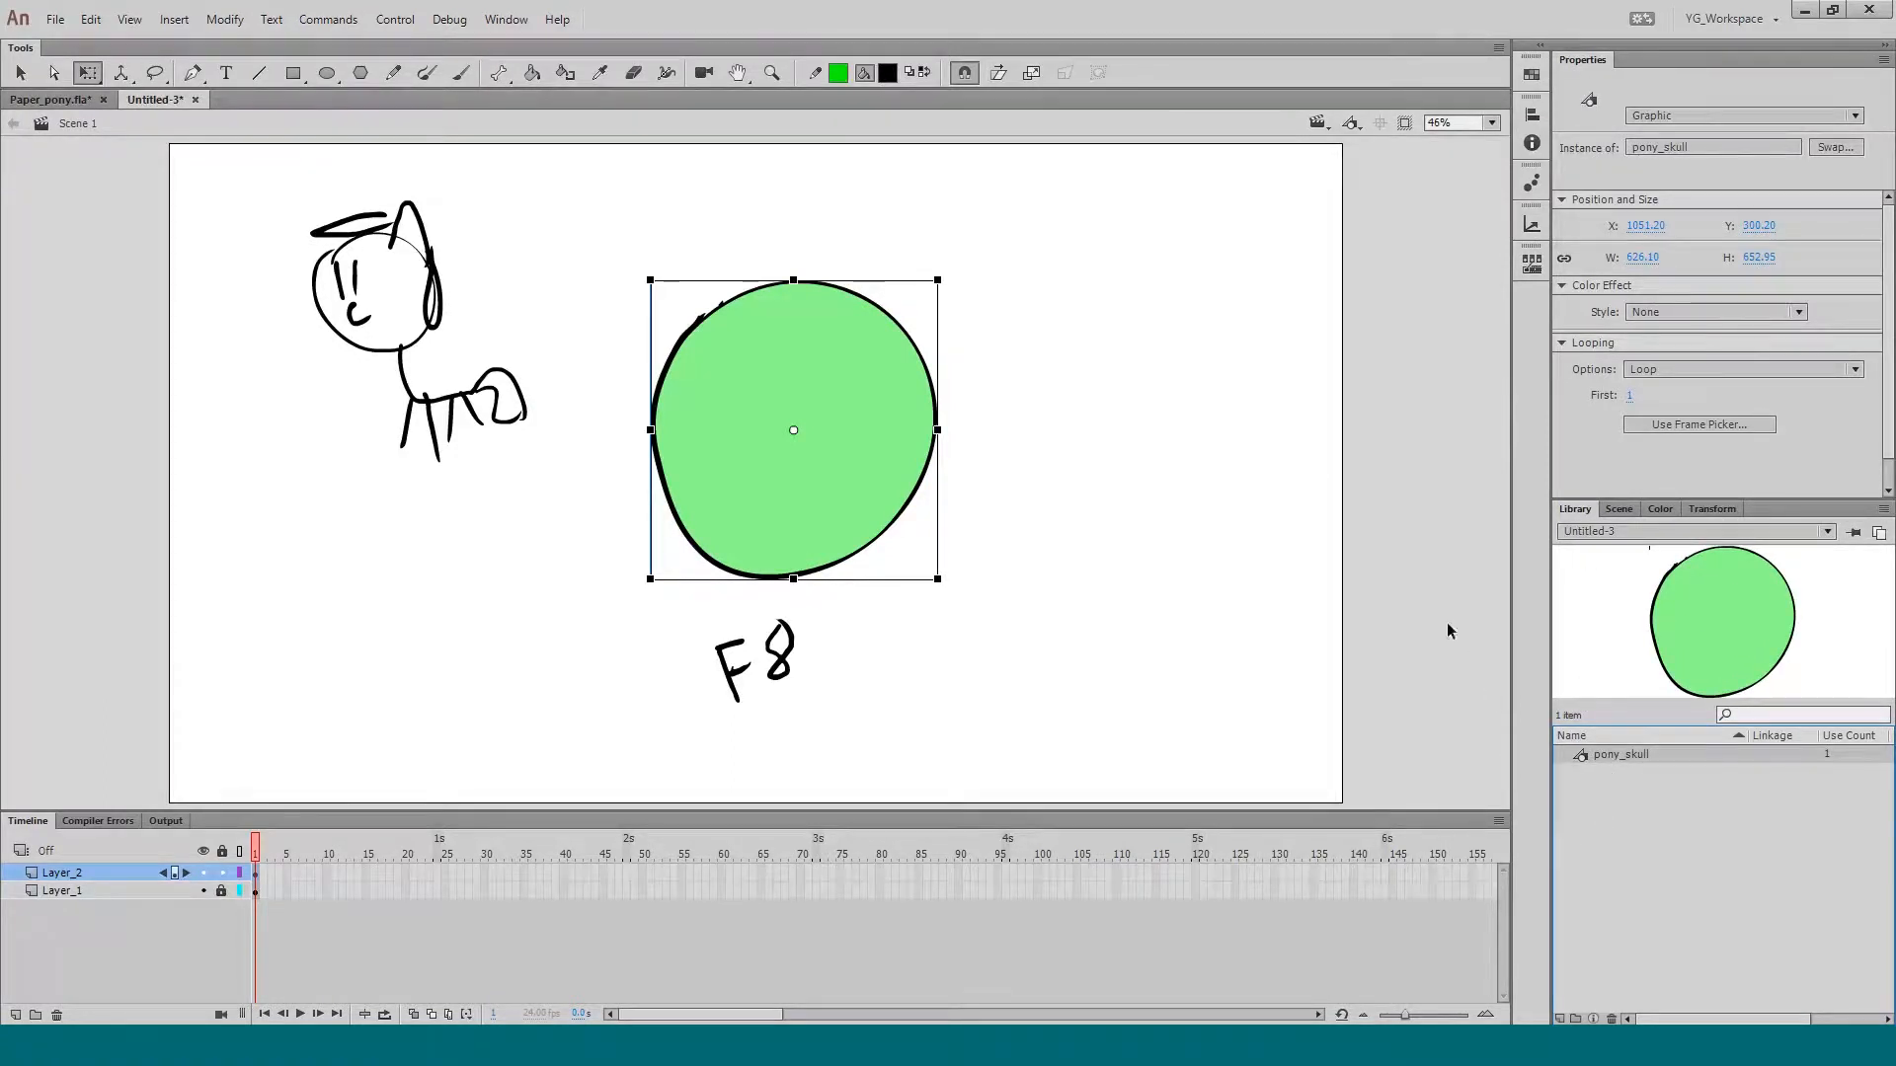
Step: Place three more pony_skull instances from the Library along the stage's right edge
left_click_drag(1660, 636, 1375, 342)
left_click(1353, 605)
left_click_drag(1330, 552, 1219, 622)
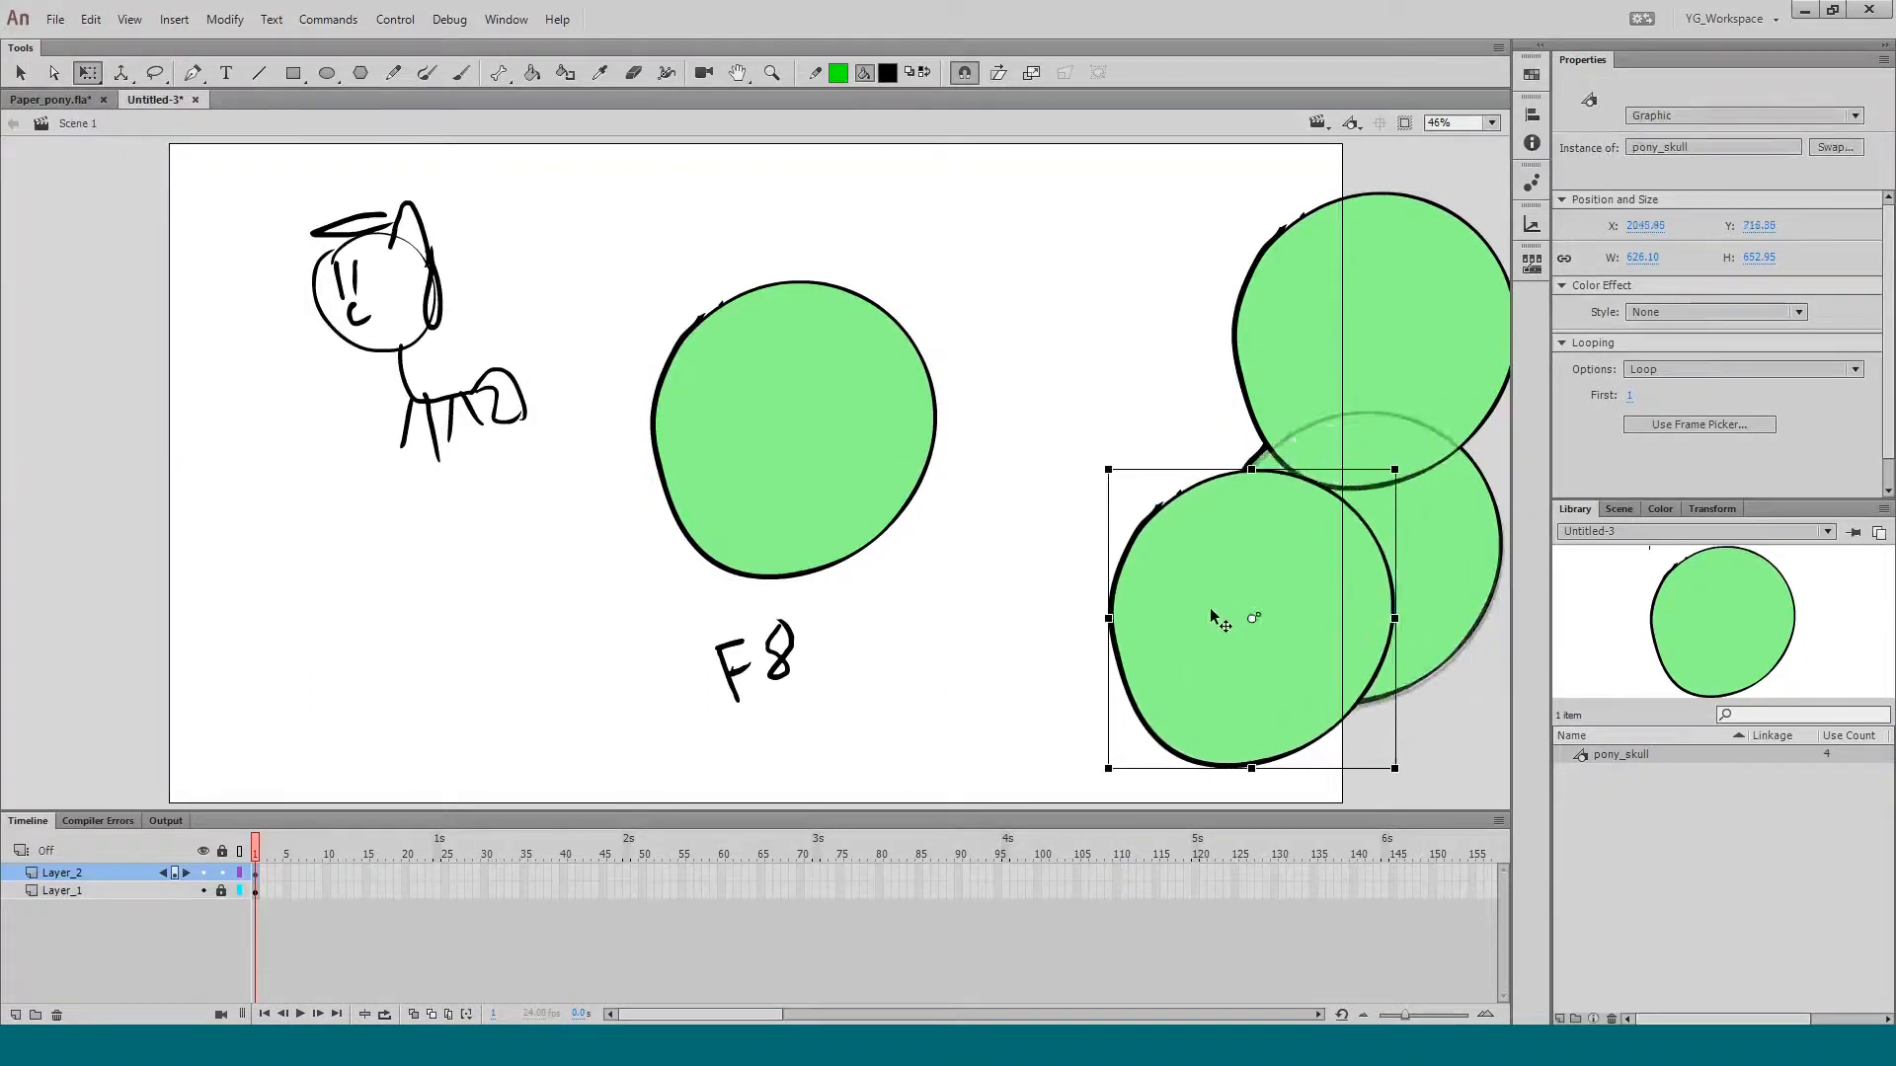
Step: Recolour the fill inside the pony_skull symbol to light blue 8AE8FF, then return to the scene and shift the upper instance slightly left
double_click(810, 456)
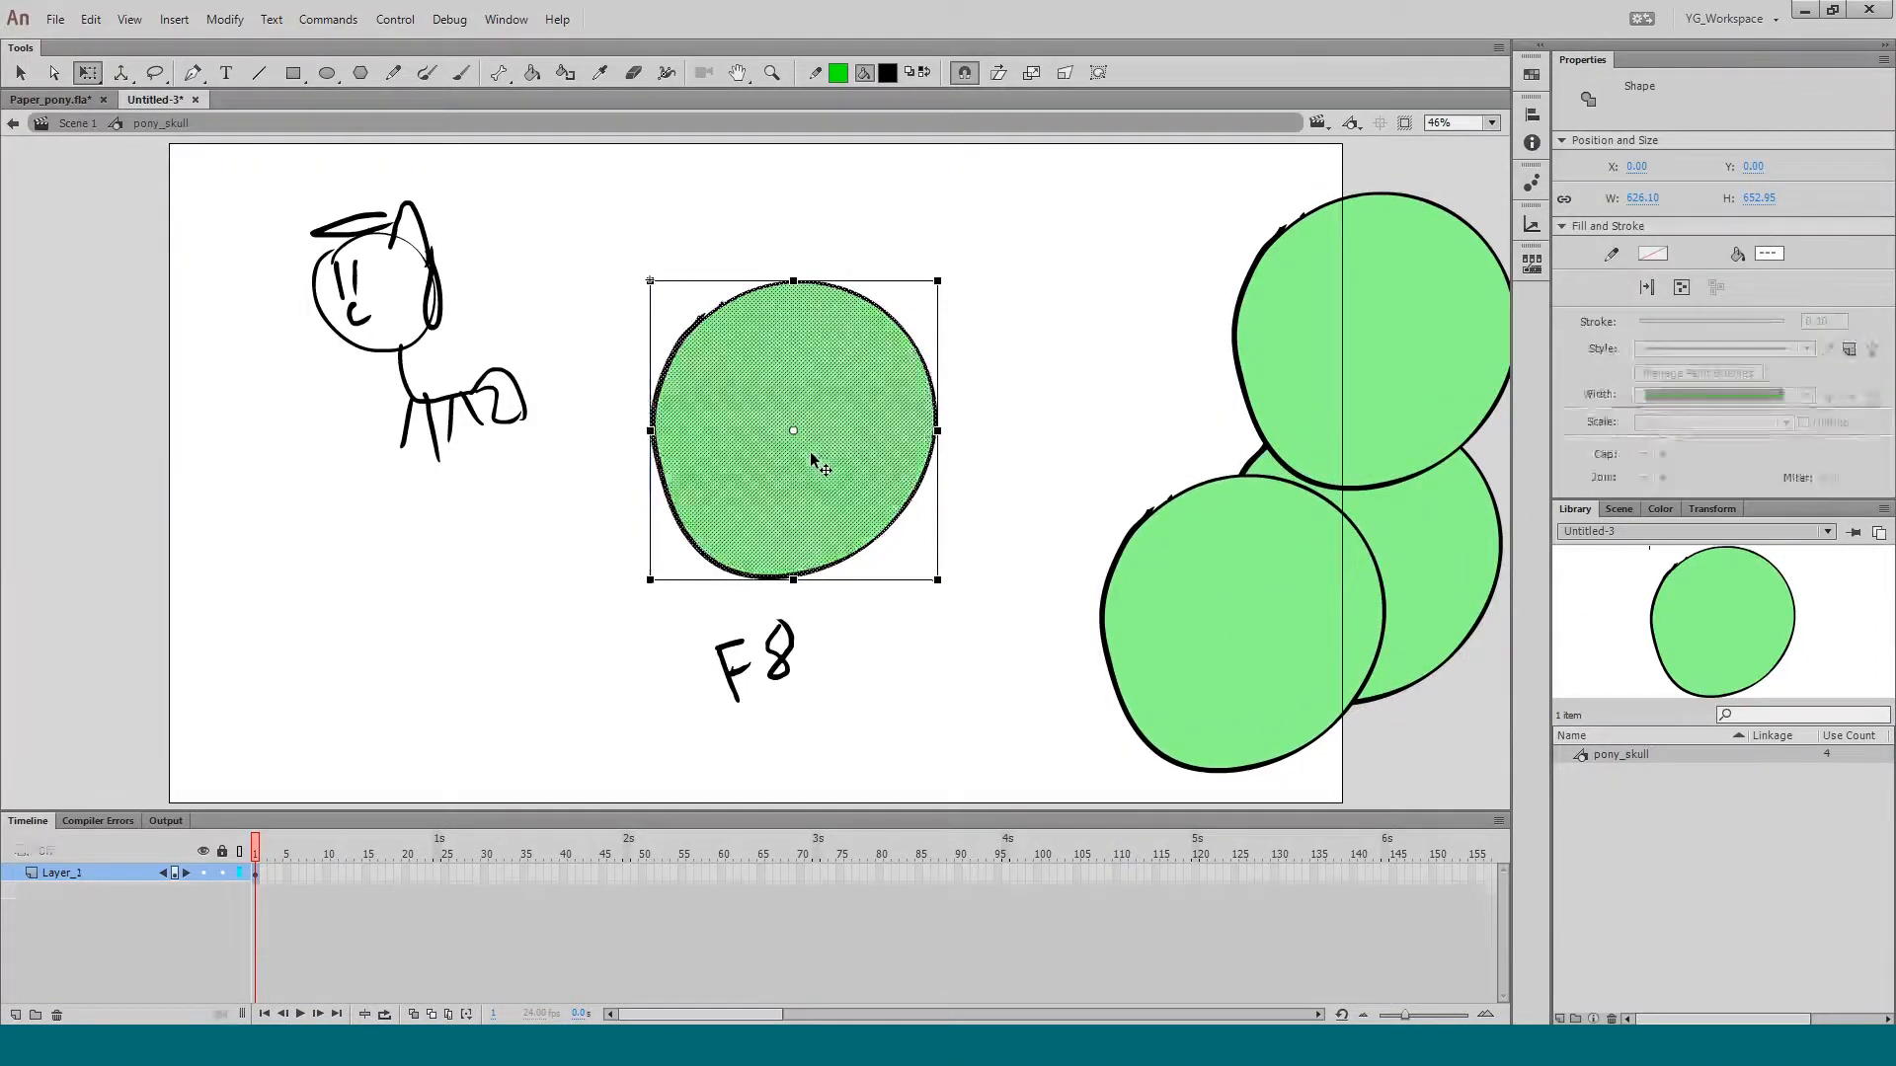
left_click(1660, 509)
left_click(1185, 561)
left_click(900, 457)
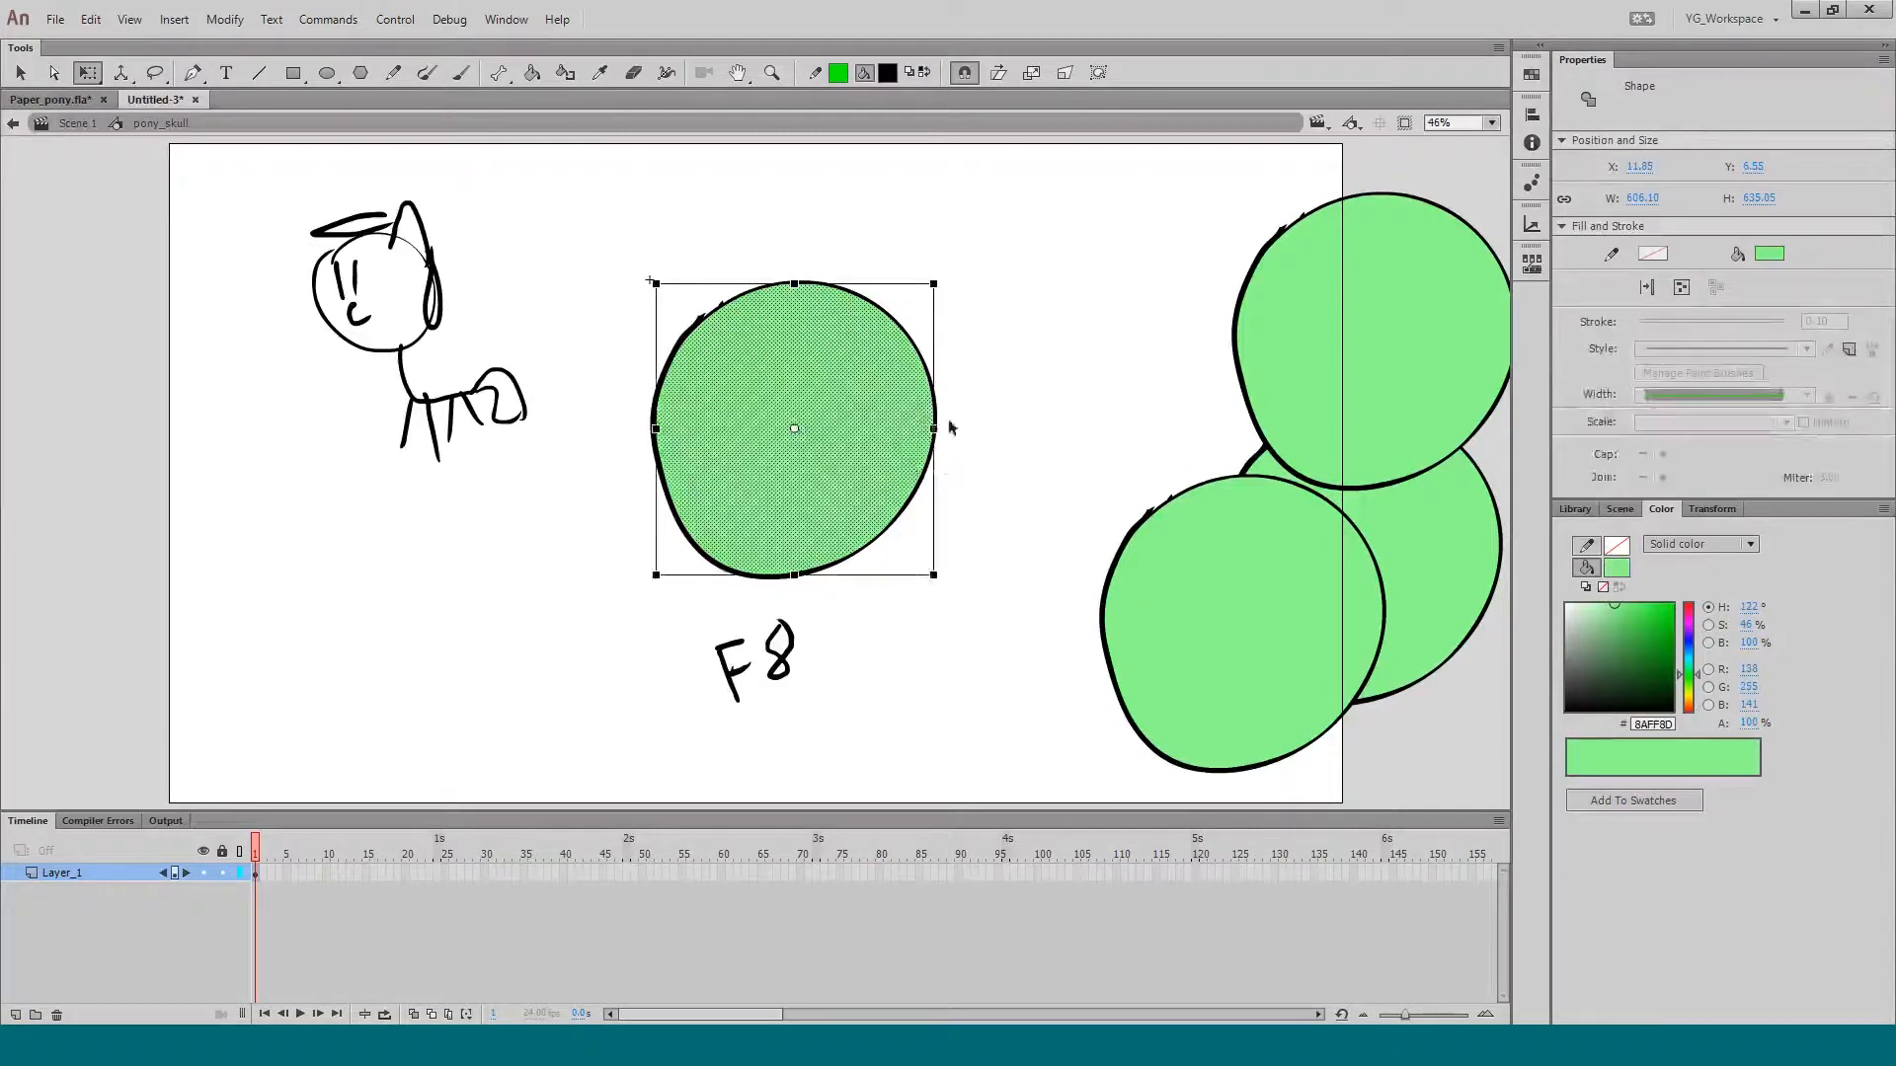
left_click_drag(1684, 676, 1685, 652)
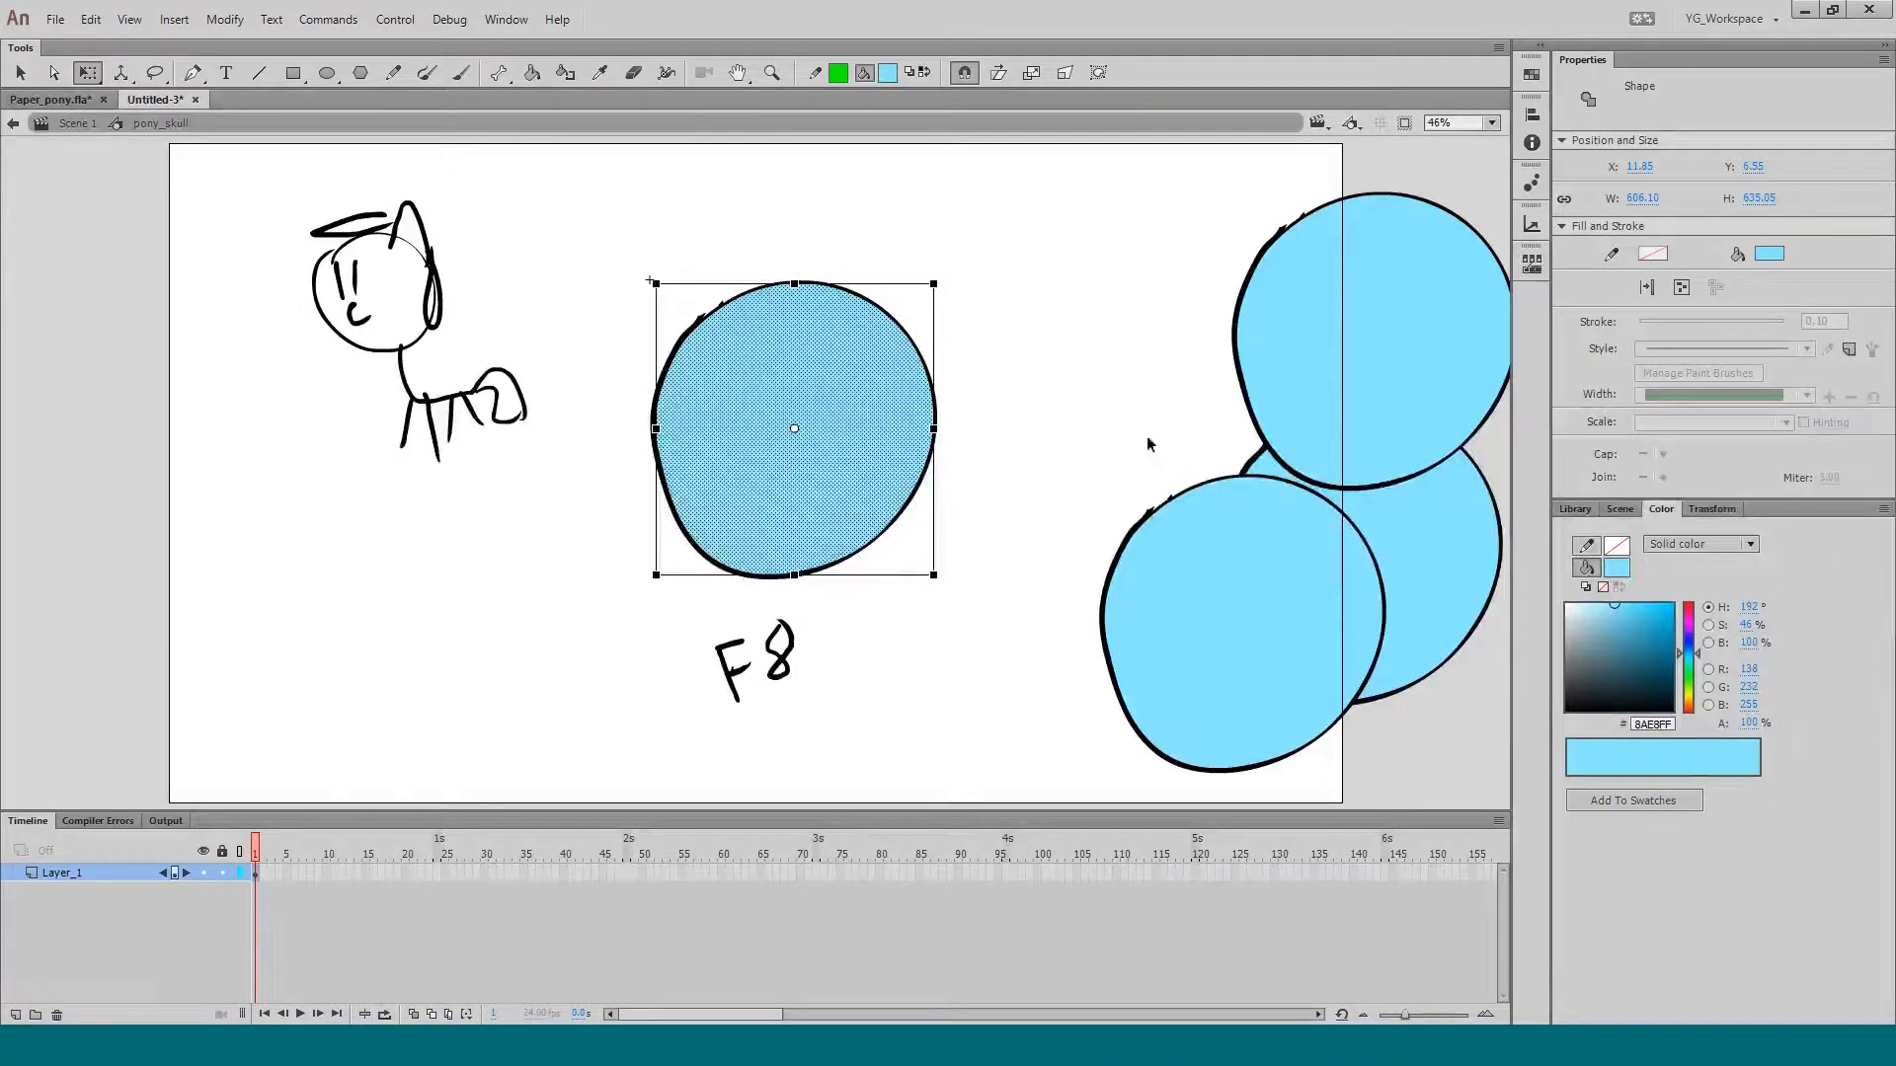
double_click(1195, 400)
left_click_drag(1277, 400, 1190, 394)
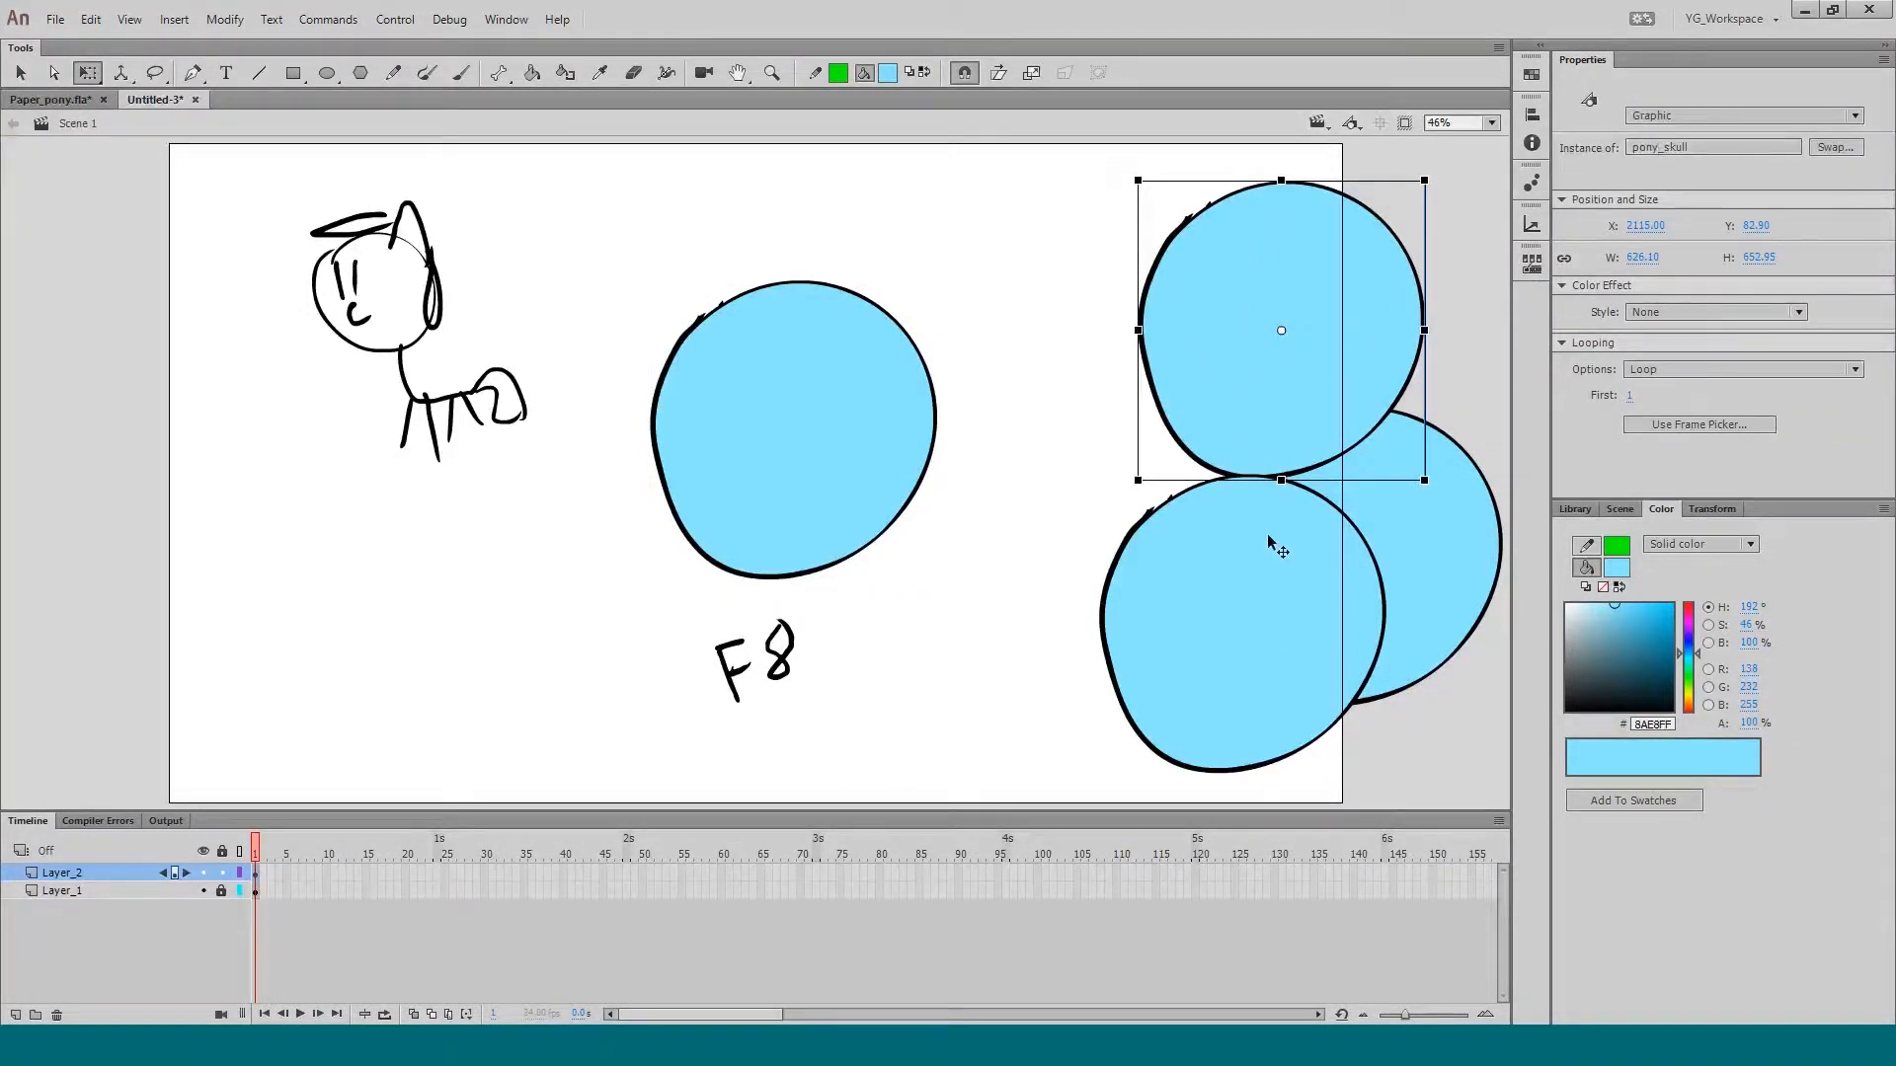
Step: Duplicate the central circle's symbol as a separate symbol named pony_skull copy
left_click(782, 398)
right_click(782, 396)
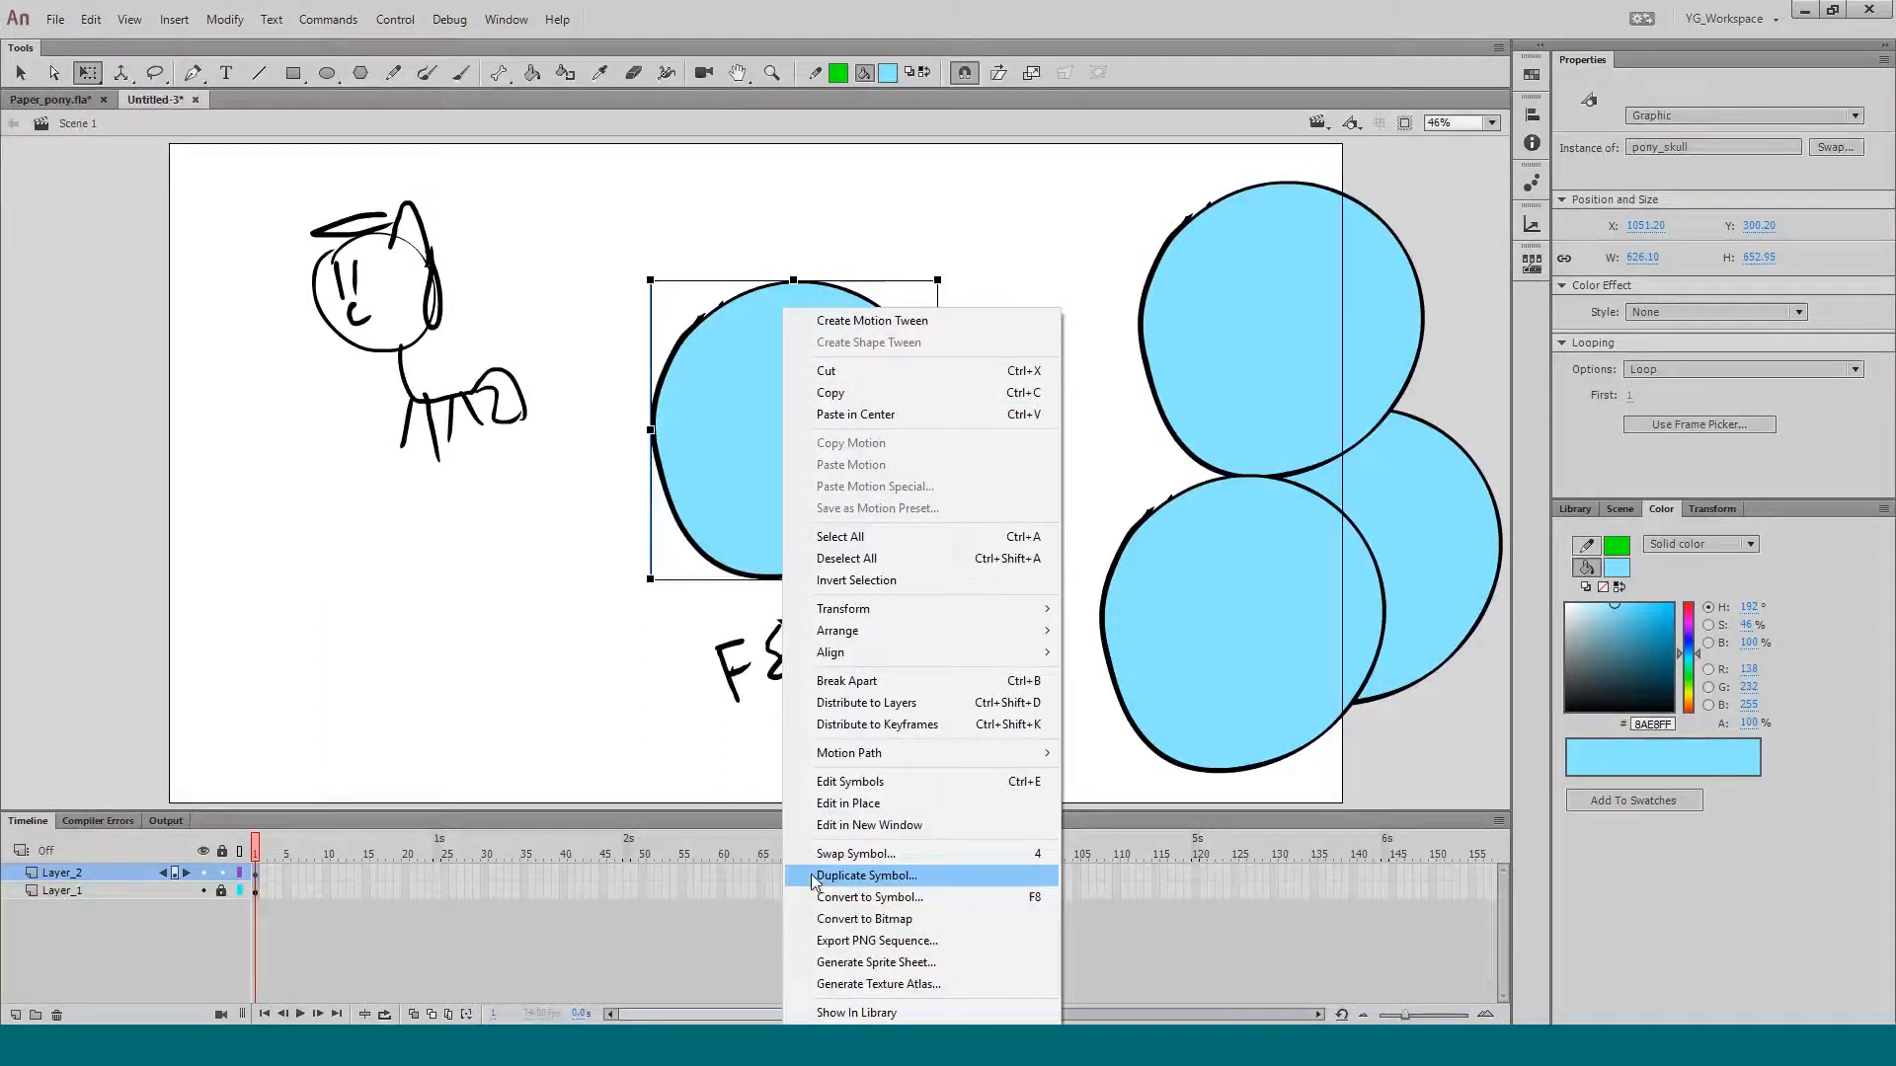
left_click(811, 877)
left_click_drag(705, 426, 788, 515)
left_click(915, 564)
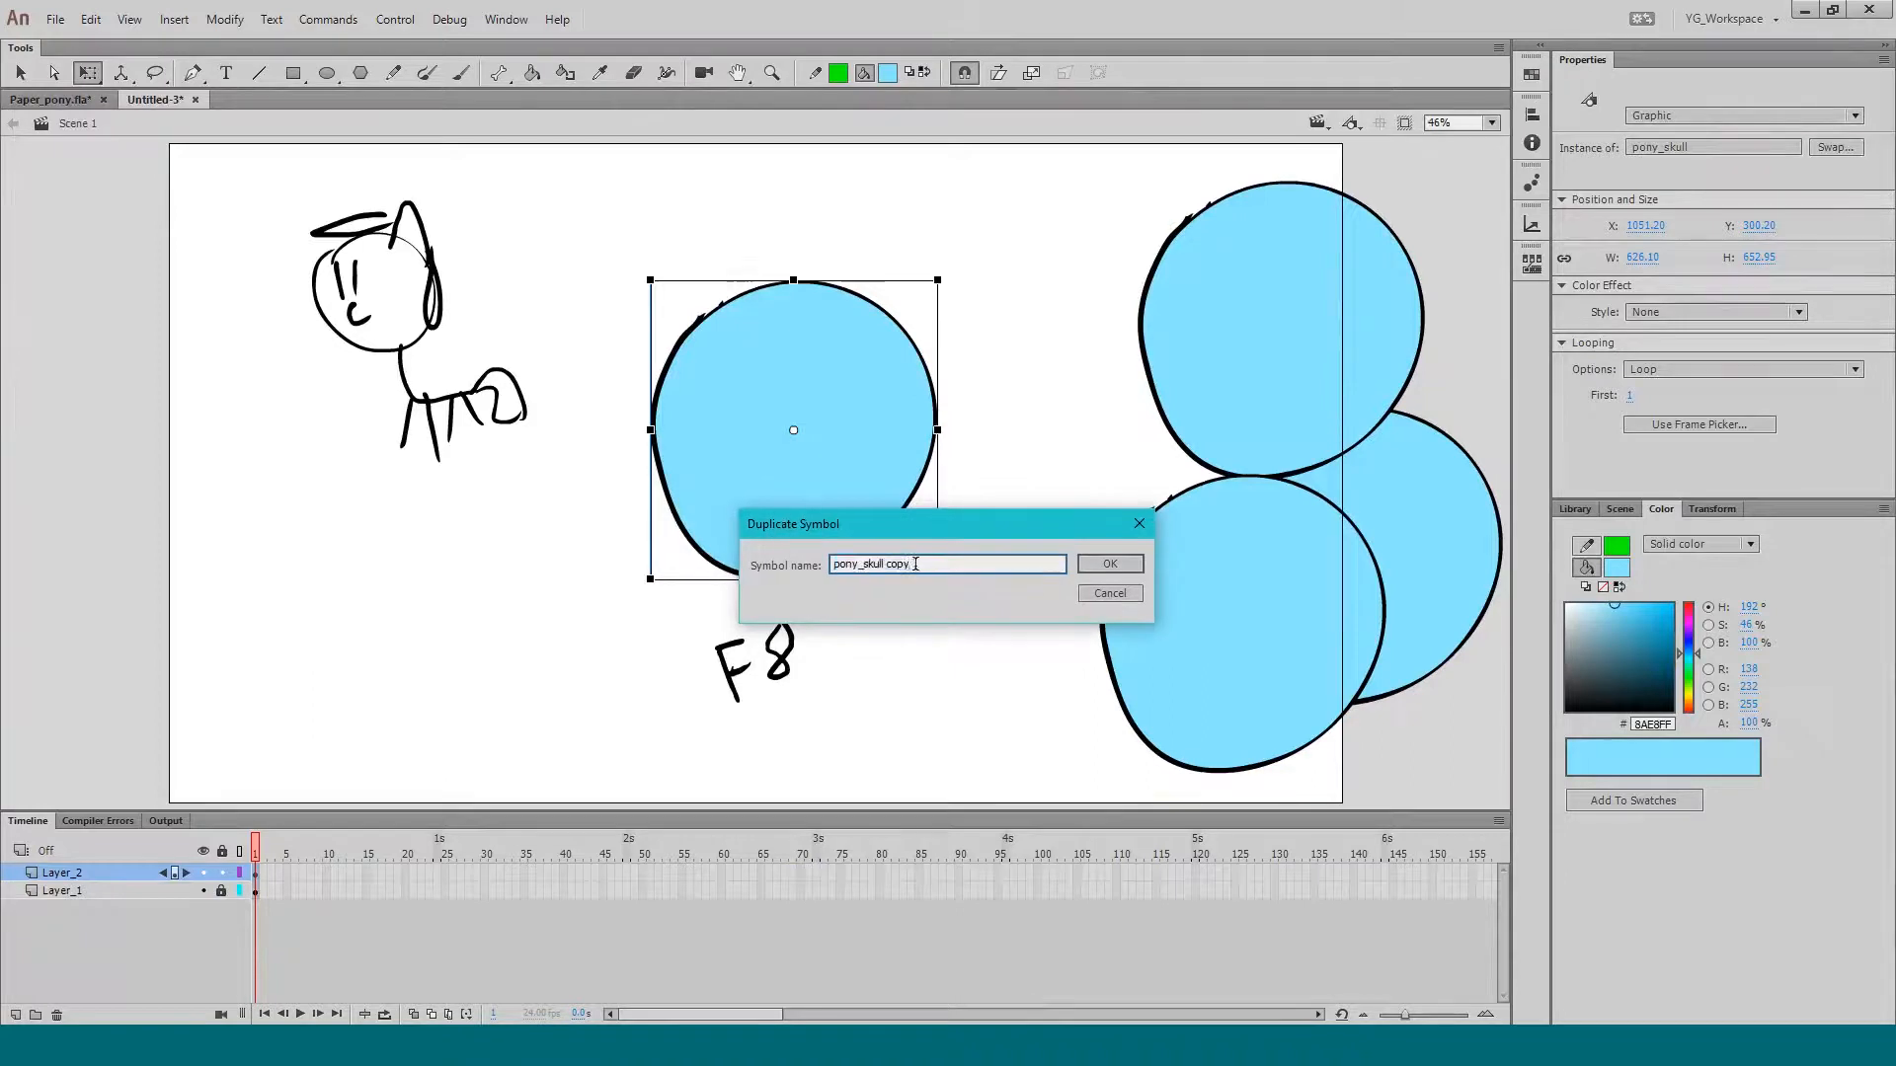
left_click(1110, 564)
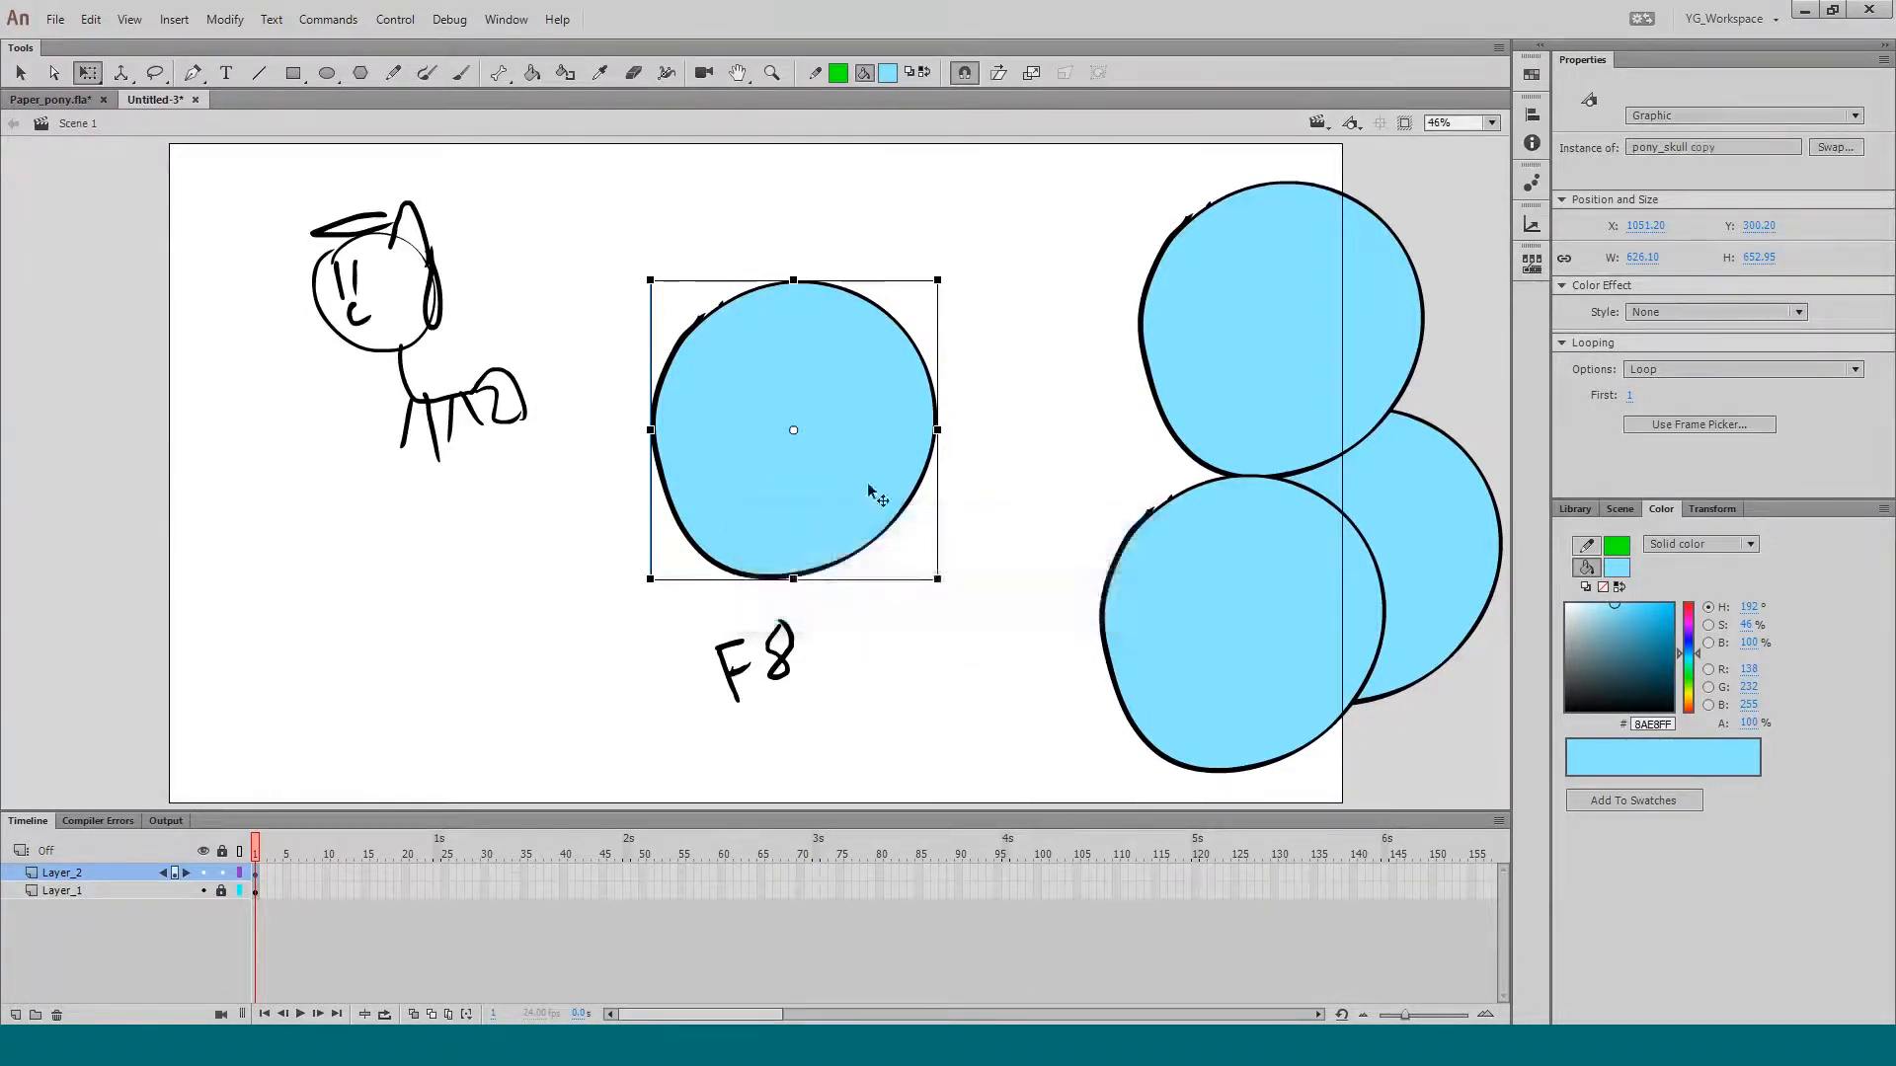
Step: Recolour the fill inside the pony_skull copy symbol to light green 8AFF9B
double_click(785, 465)
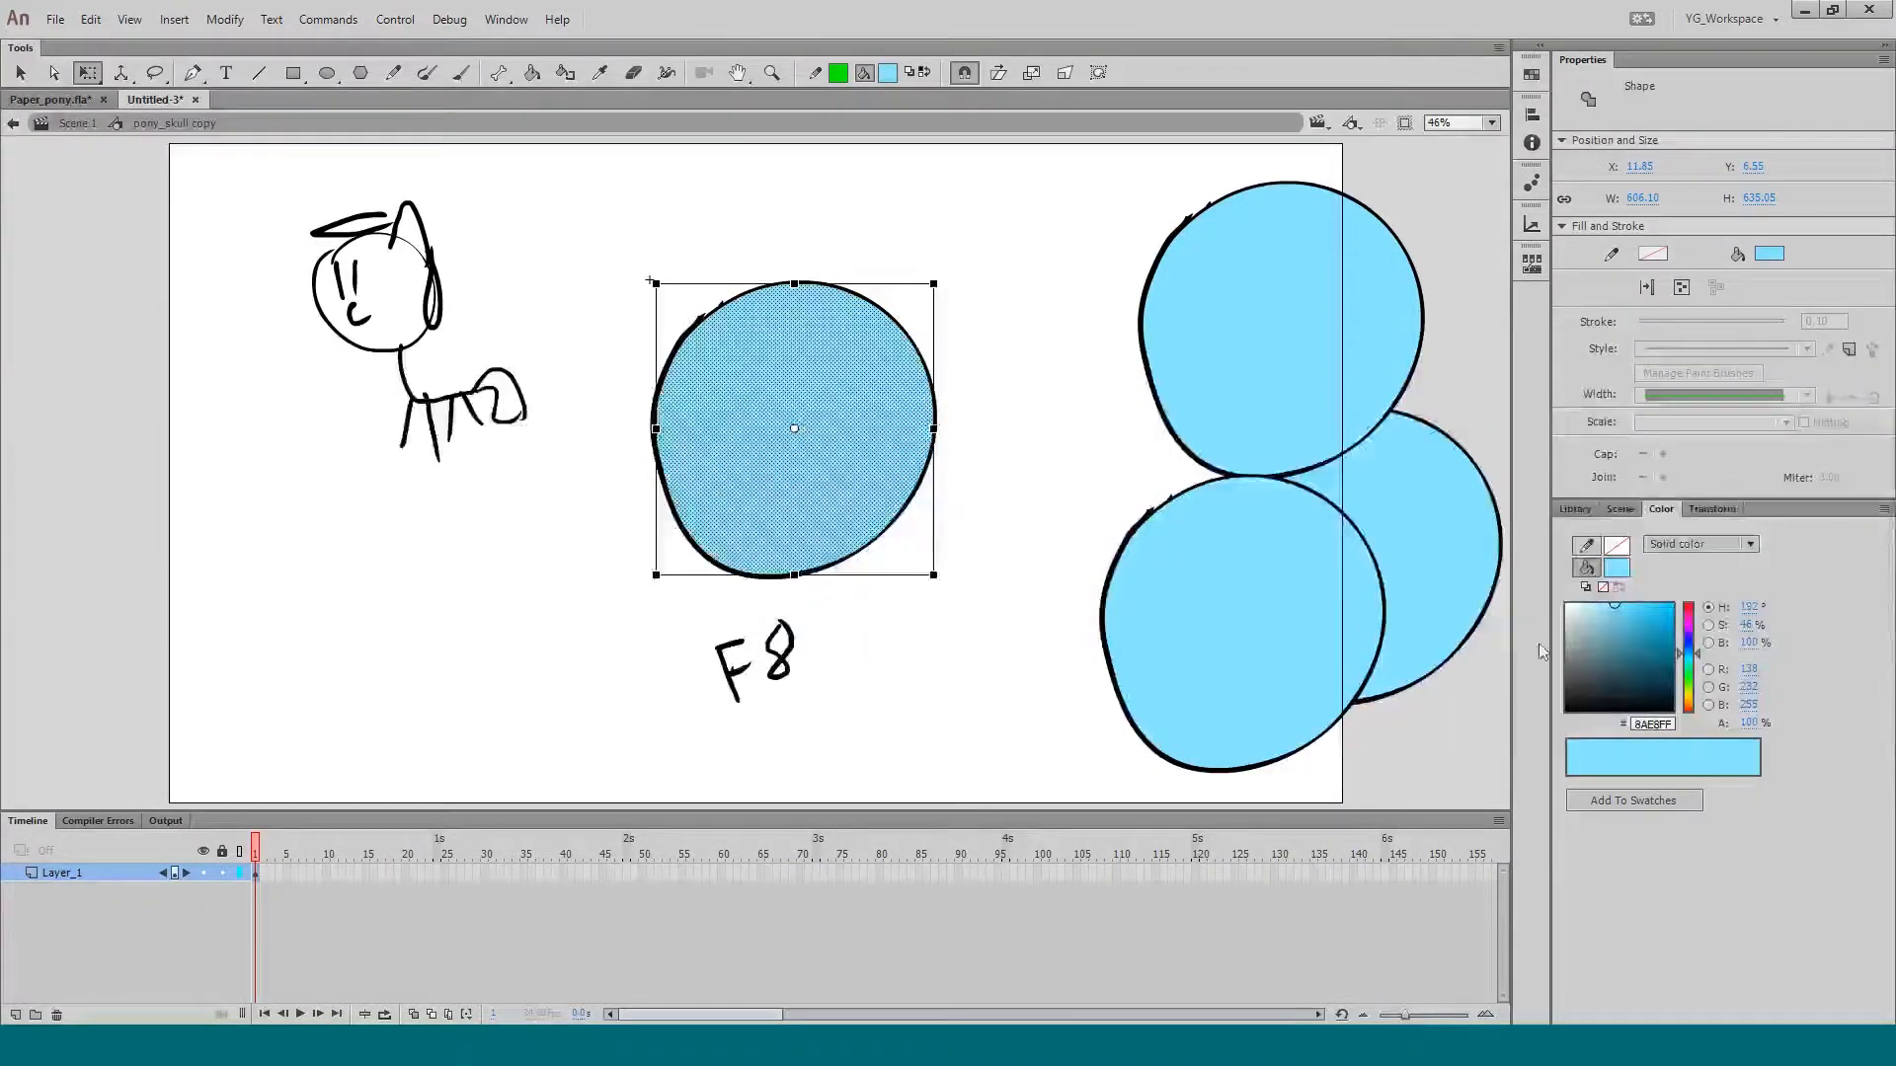
left_click_drag(1689, 660, 1687, 673)
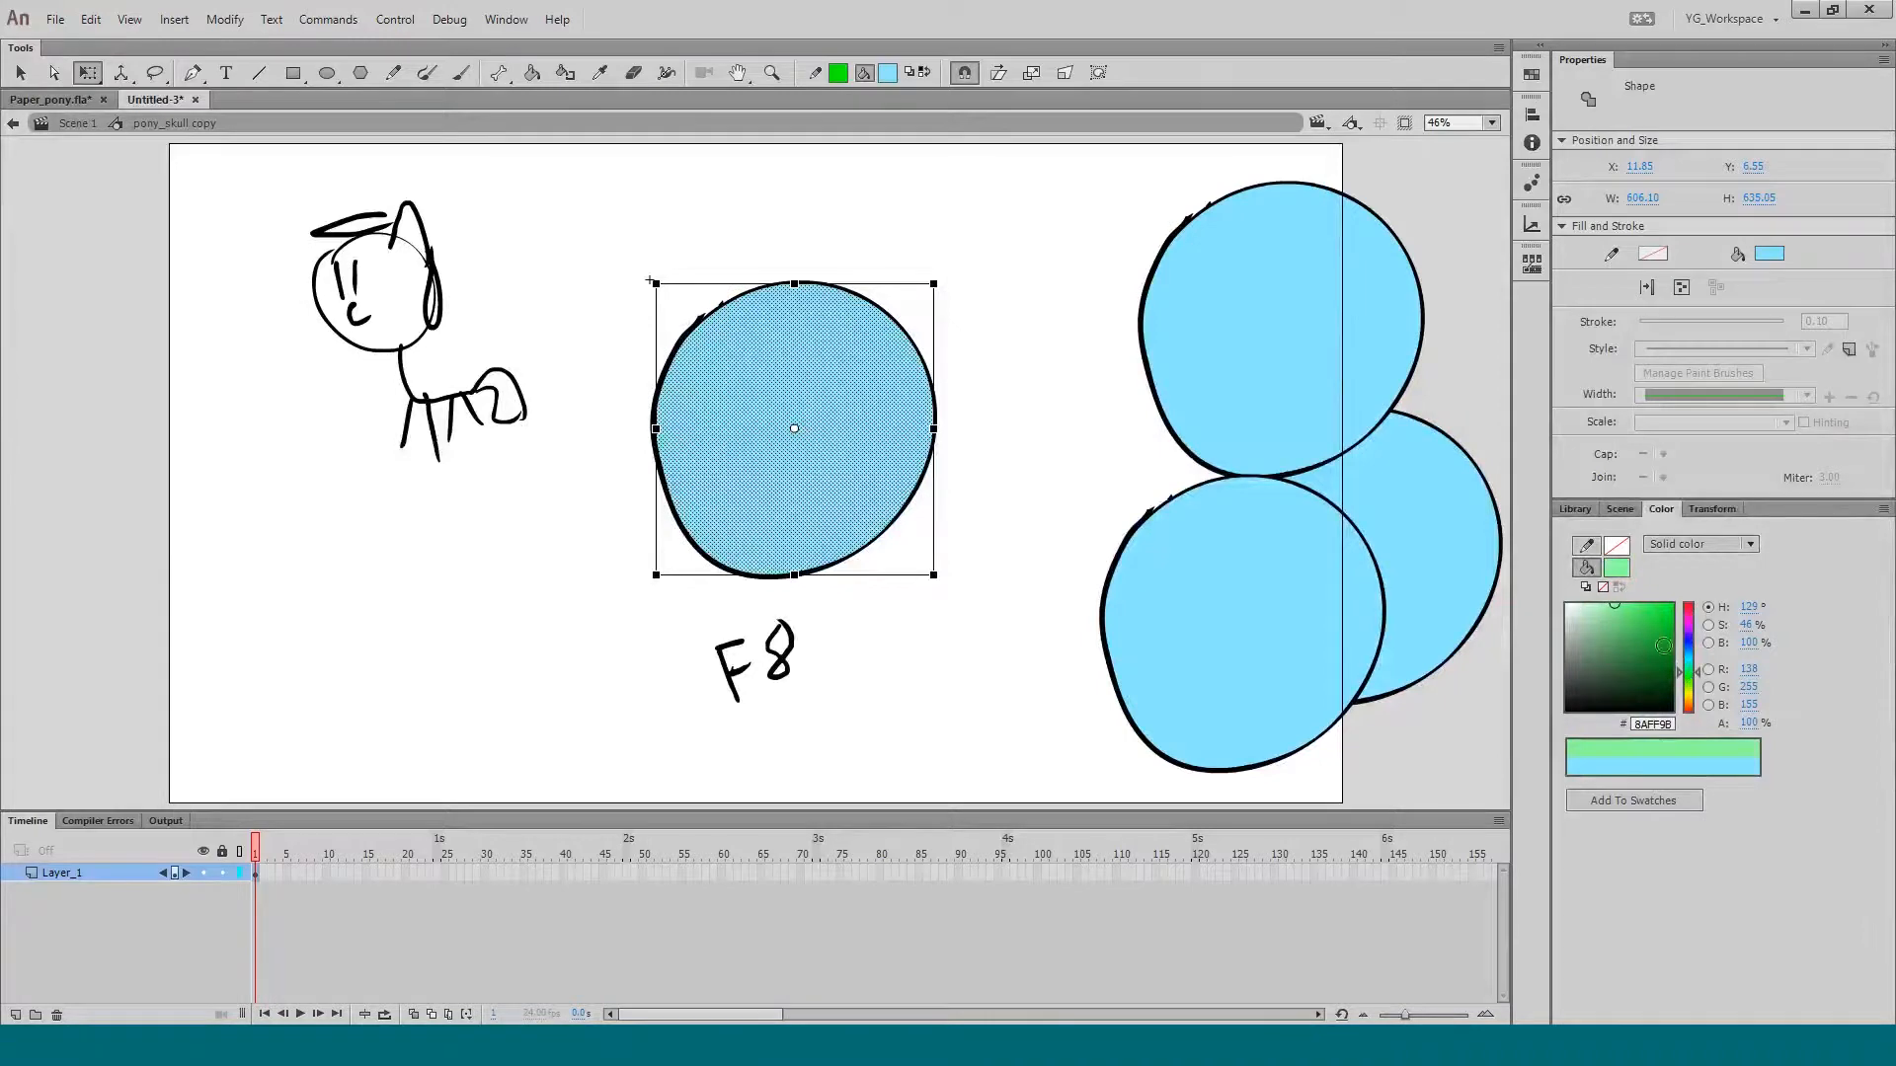
left_click(1053, 613)
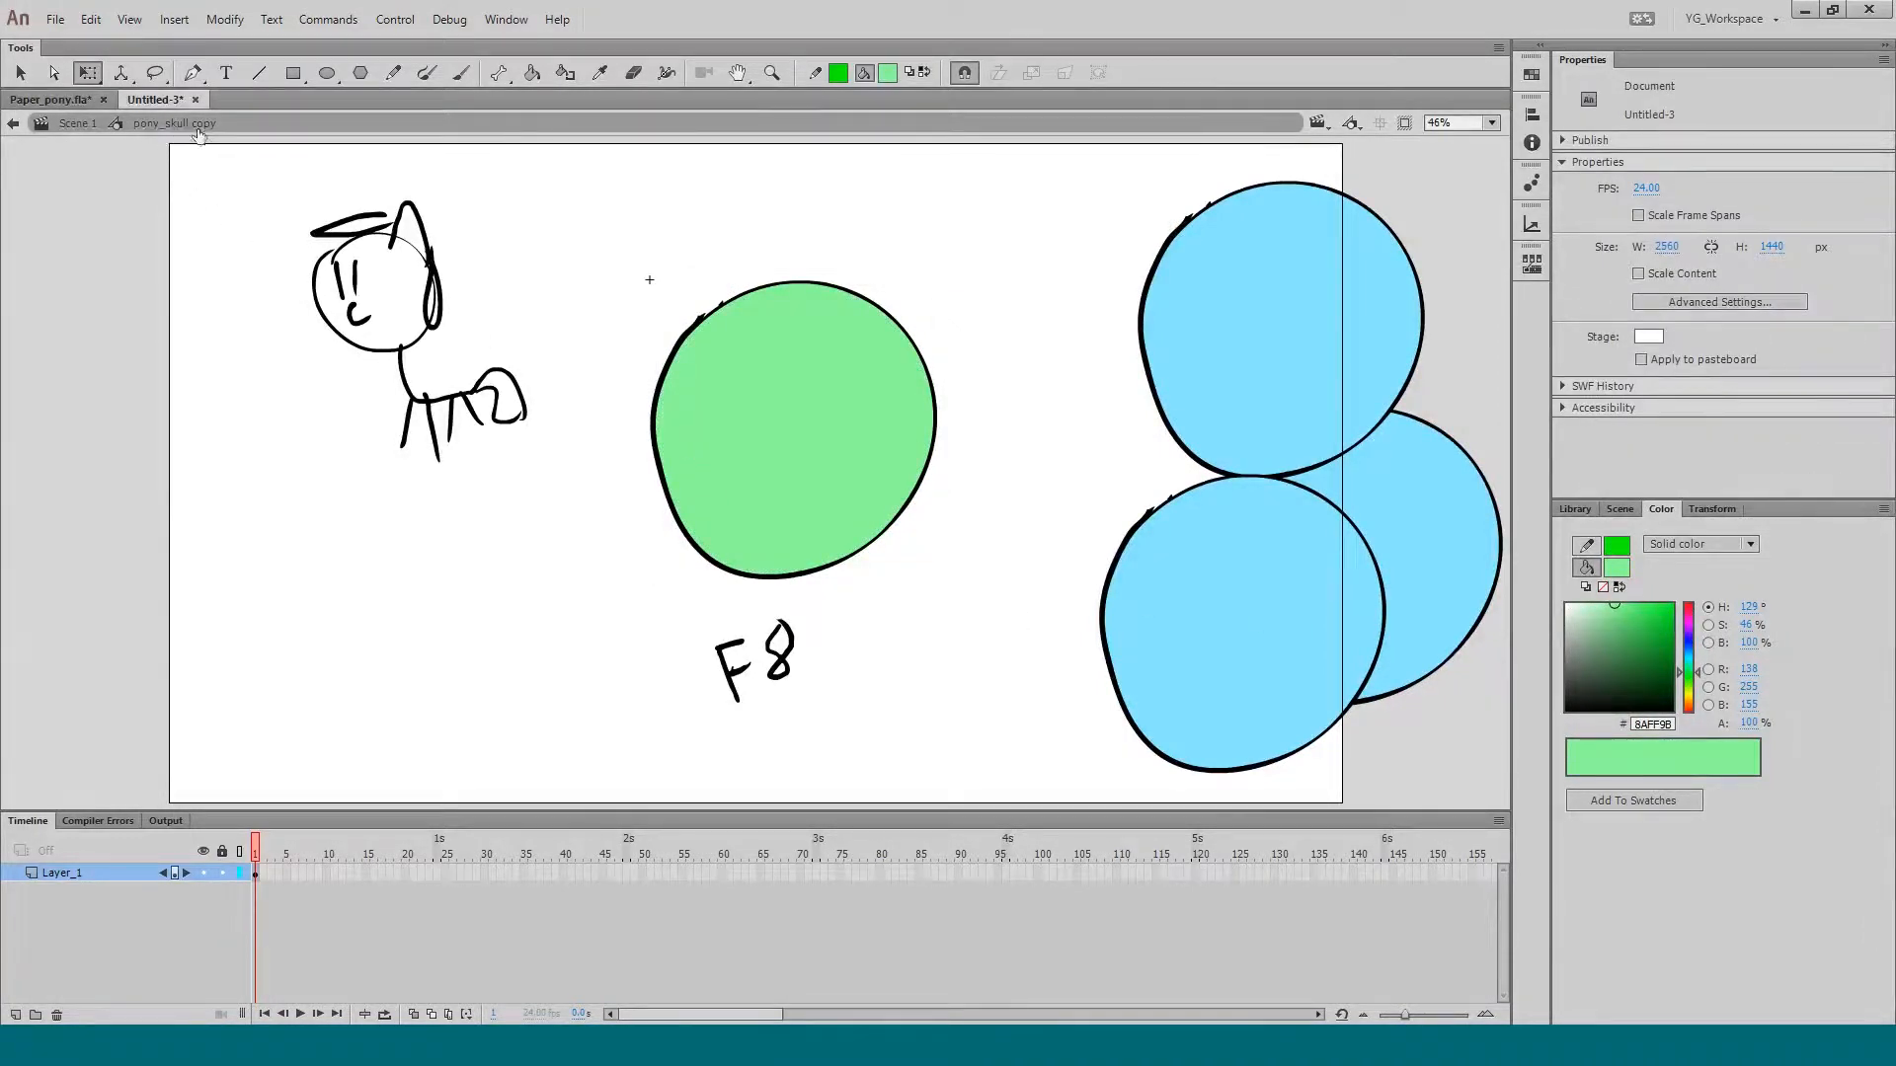
Step: Compare the pony_skull and pony_skull copy symbols in the Library and inspect the copy's fill and outline
left_click(1570, 509)
left_click(1597, 774)
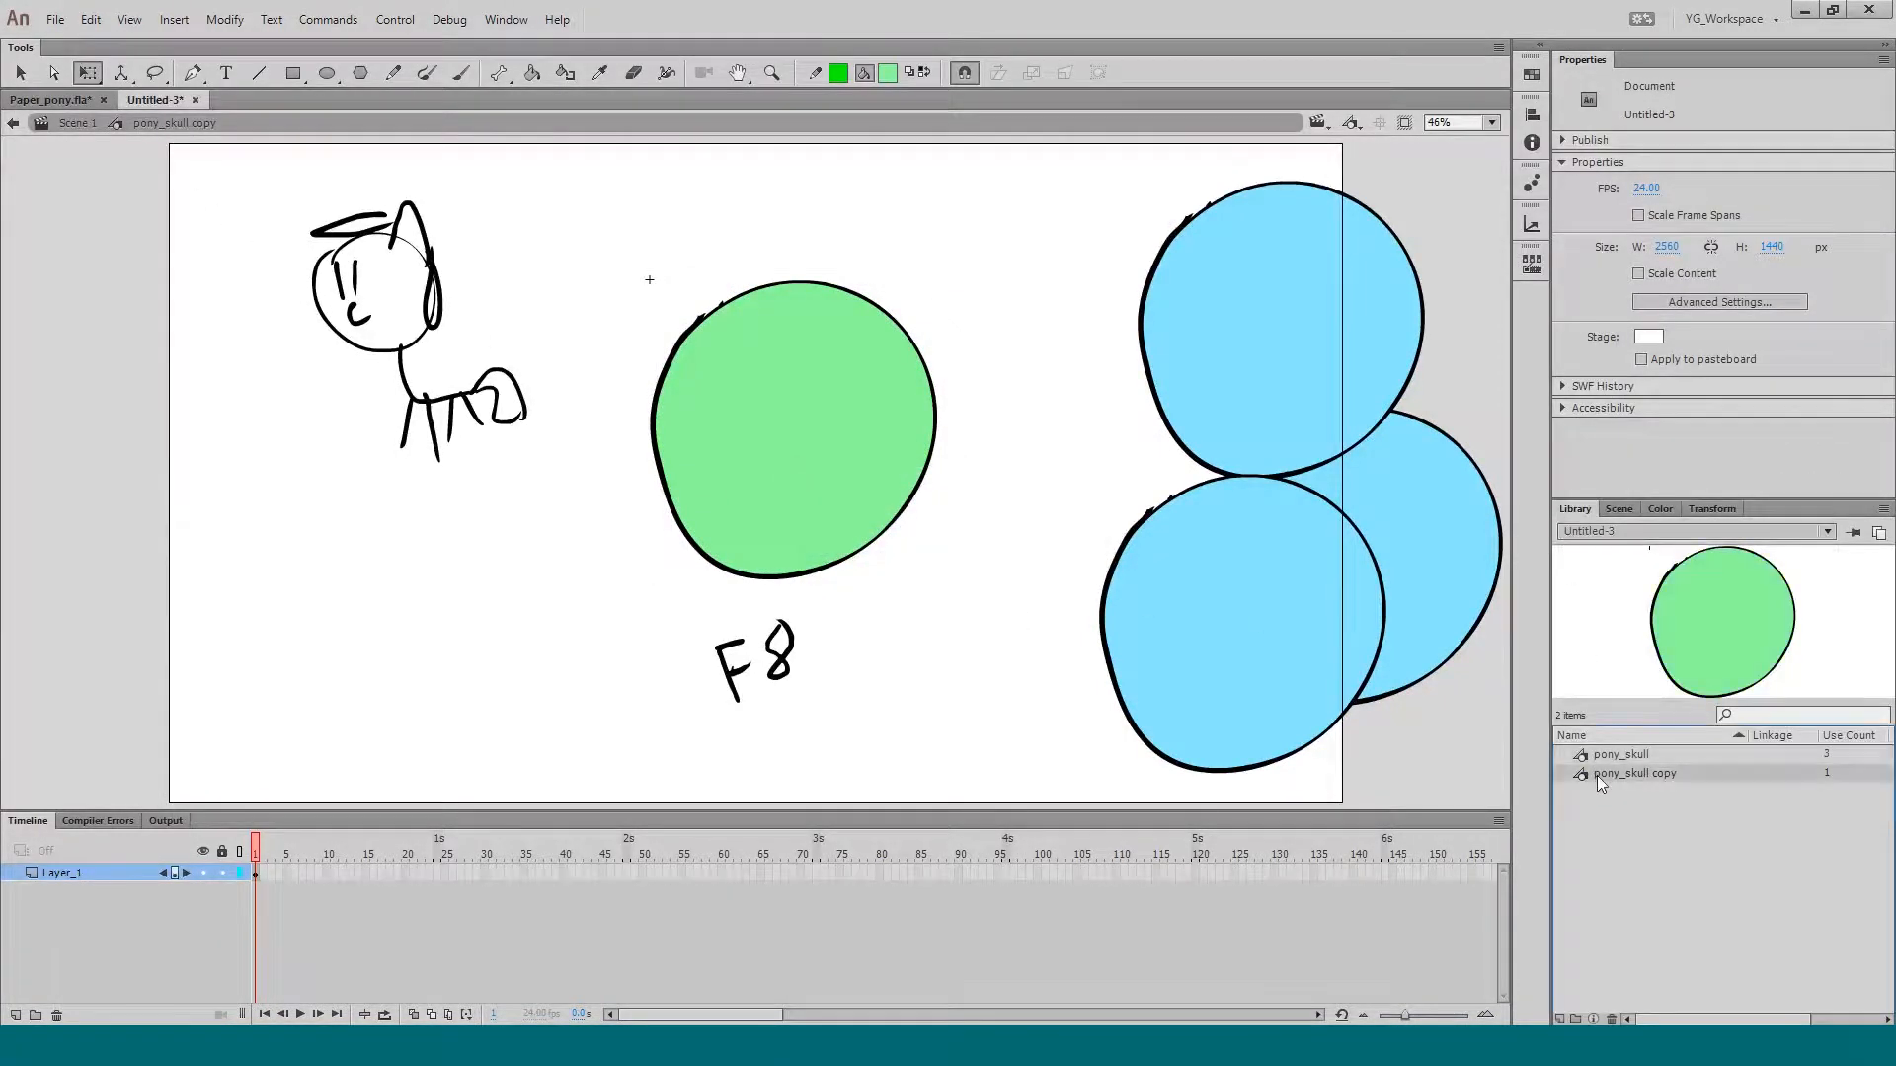
left_click(756, 440)
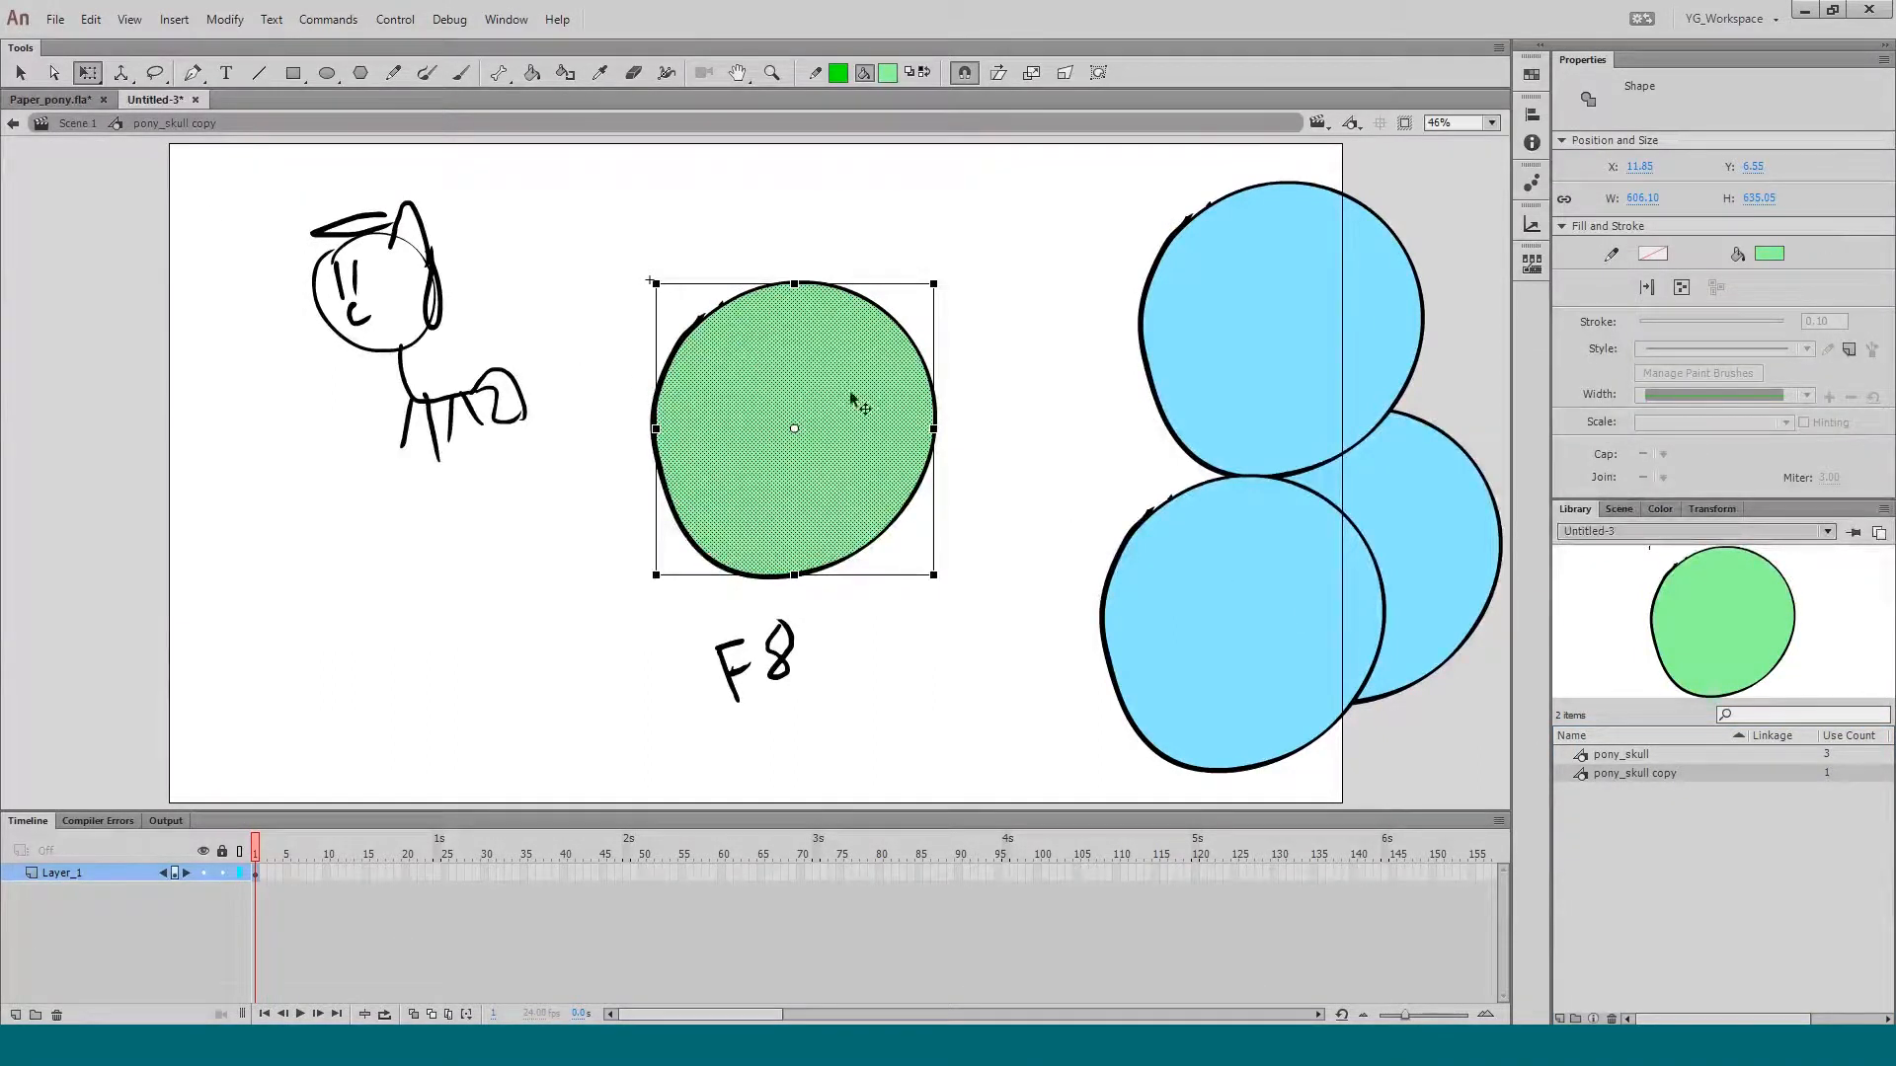
left_click(1260, 396)
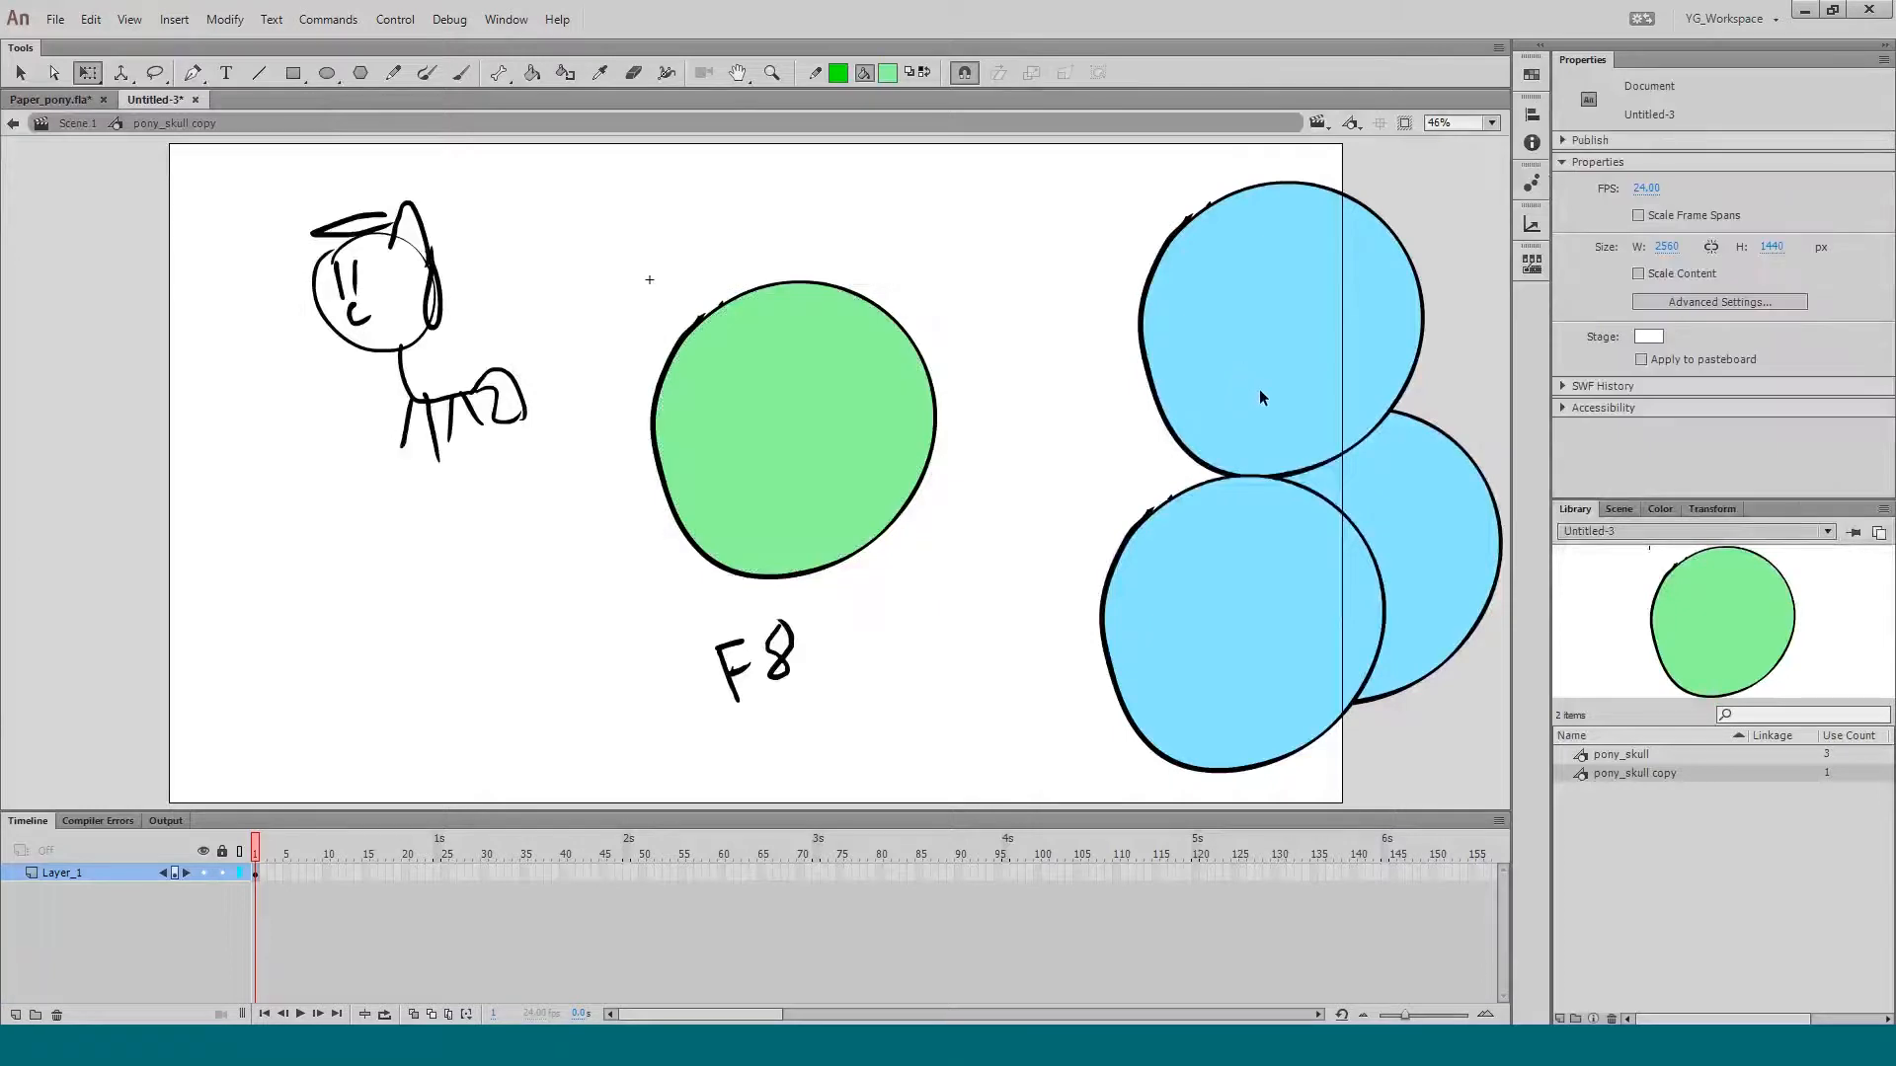
left_click(1596, 755)
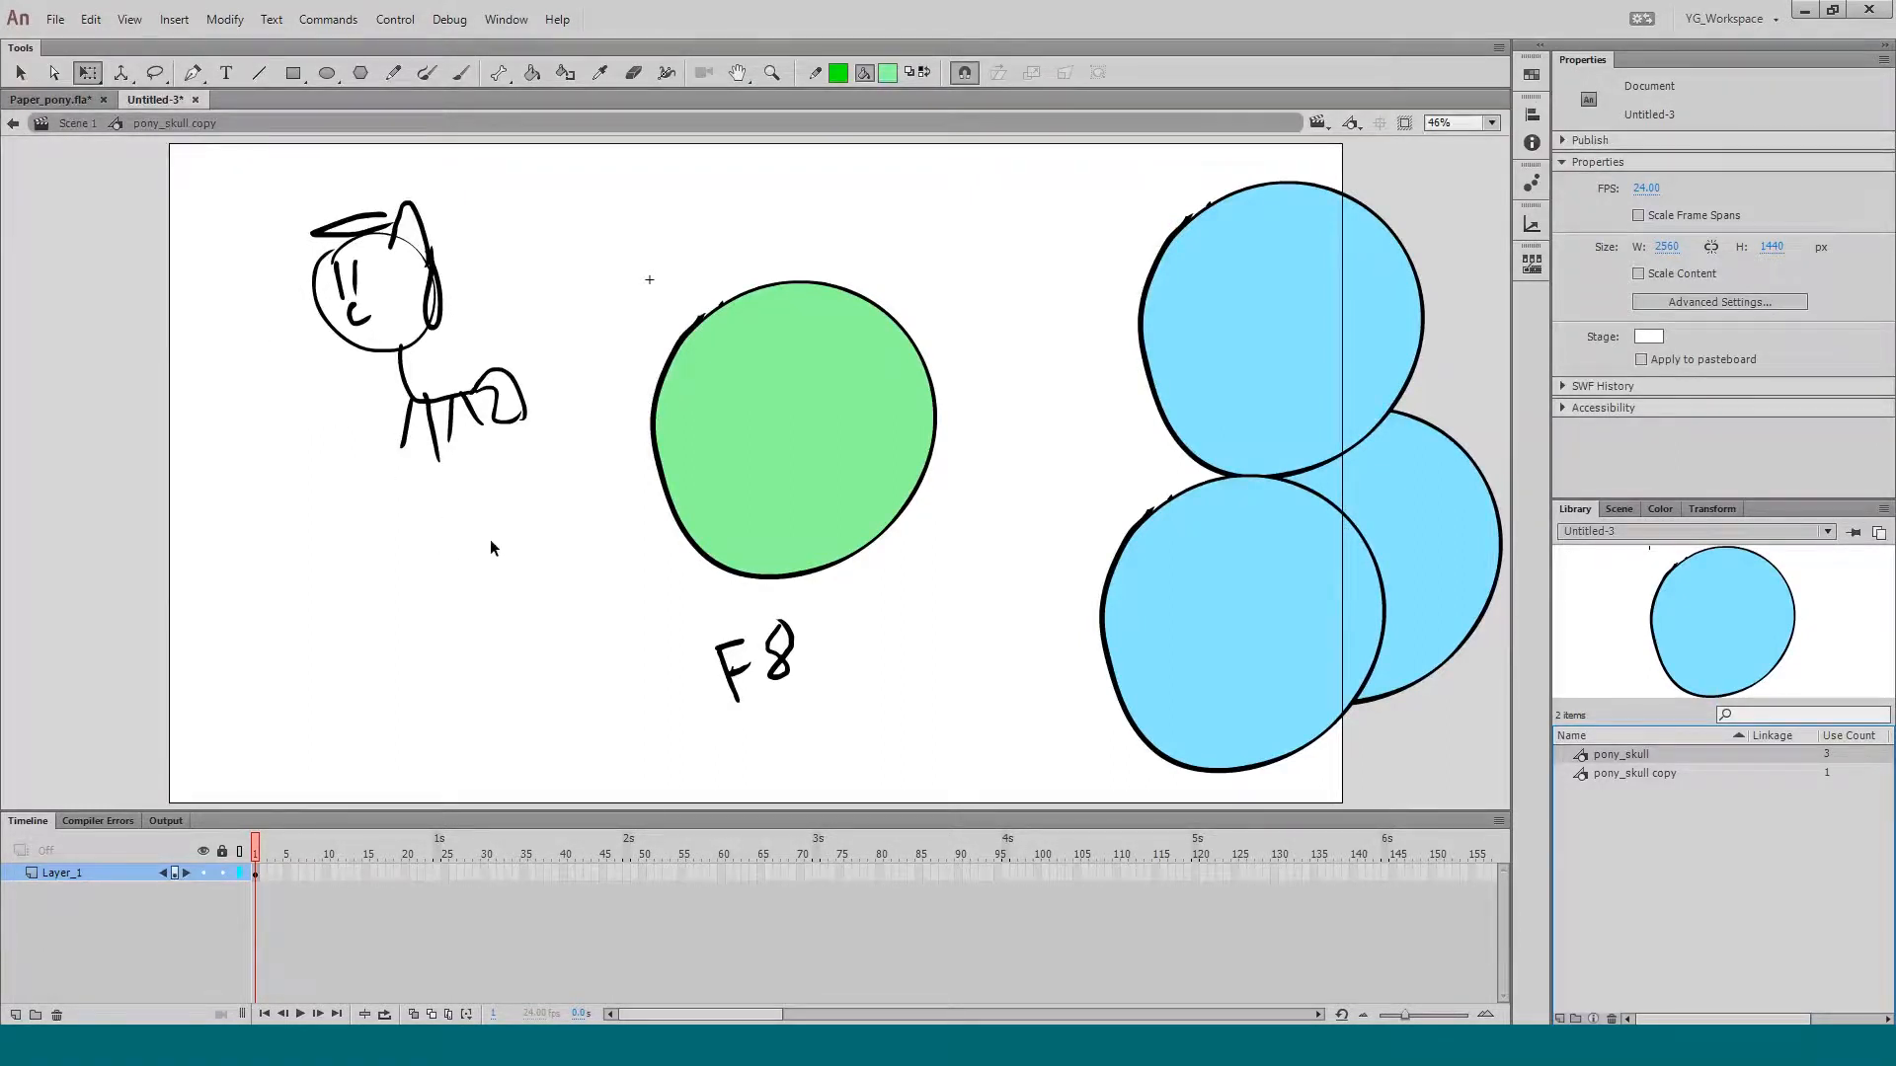
left_click(847, 405)
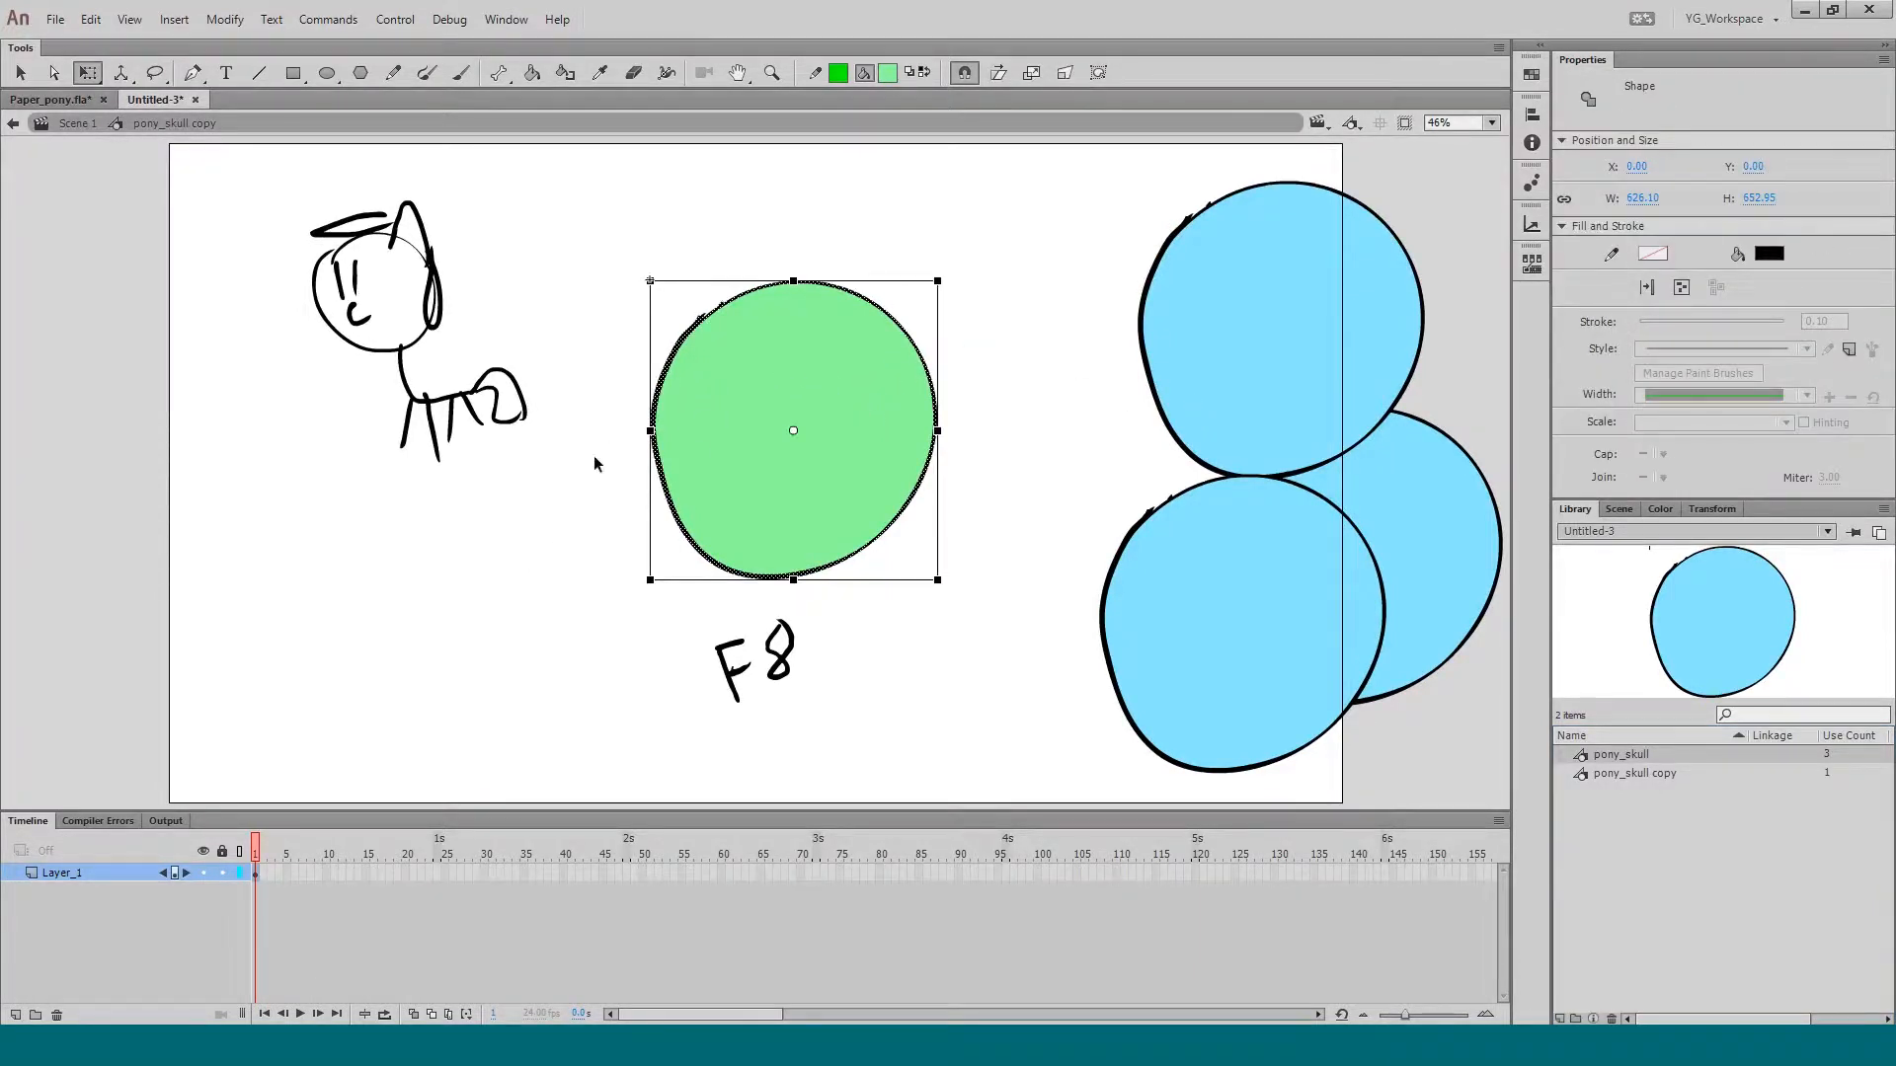
Step: Return to the main scene and delete the handwritten F8 below the circle
left_click(546, 499)
double_click(547, 590)
left_click_drag(592, 583, 861, 774)
key("Delete")
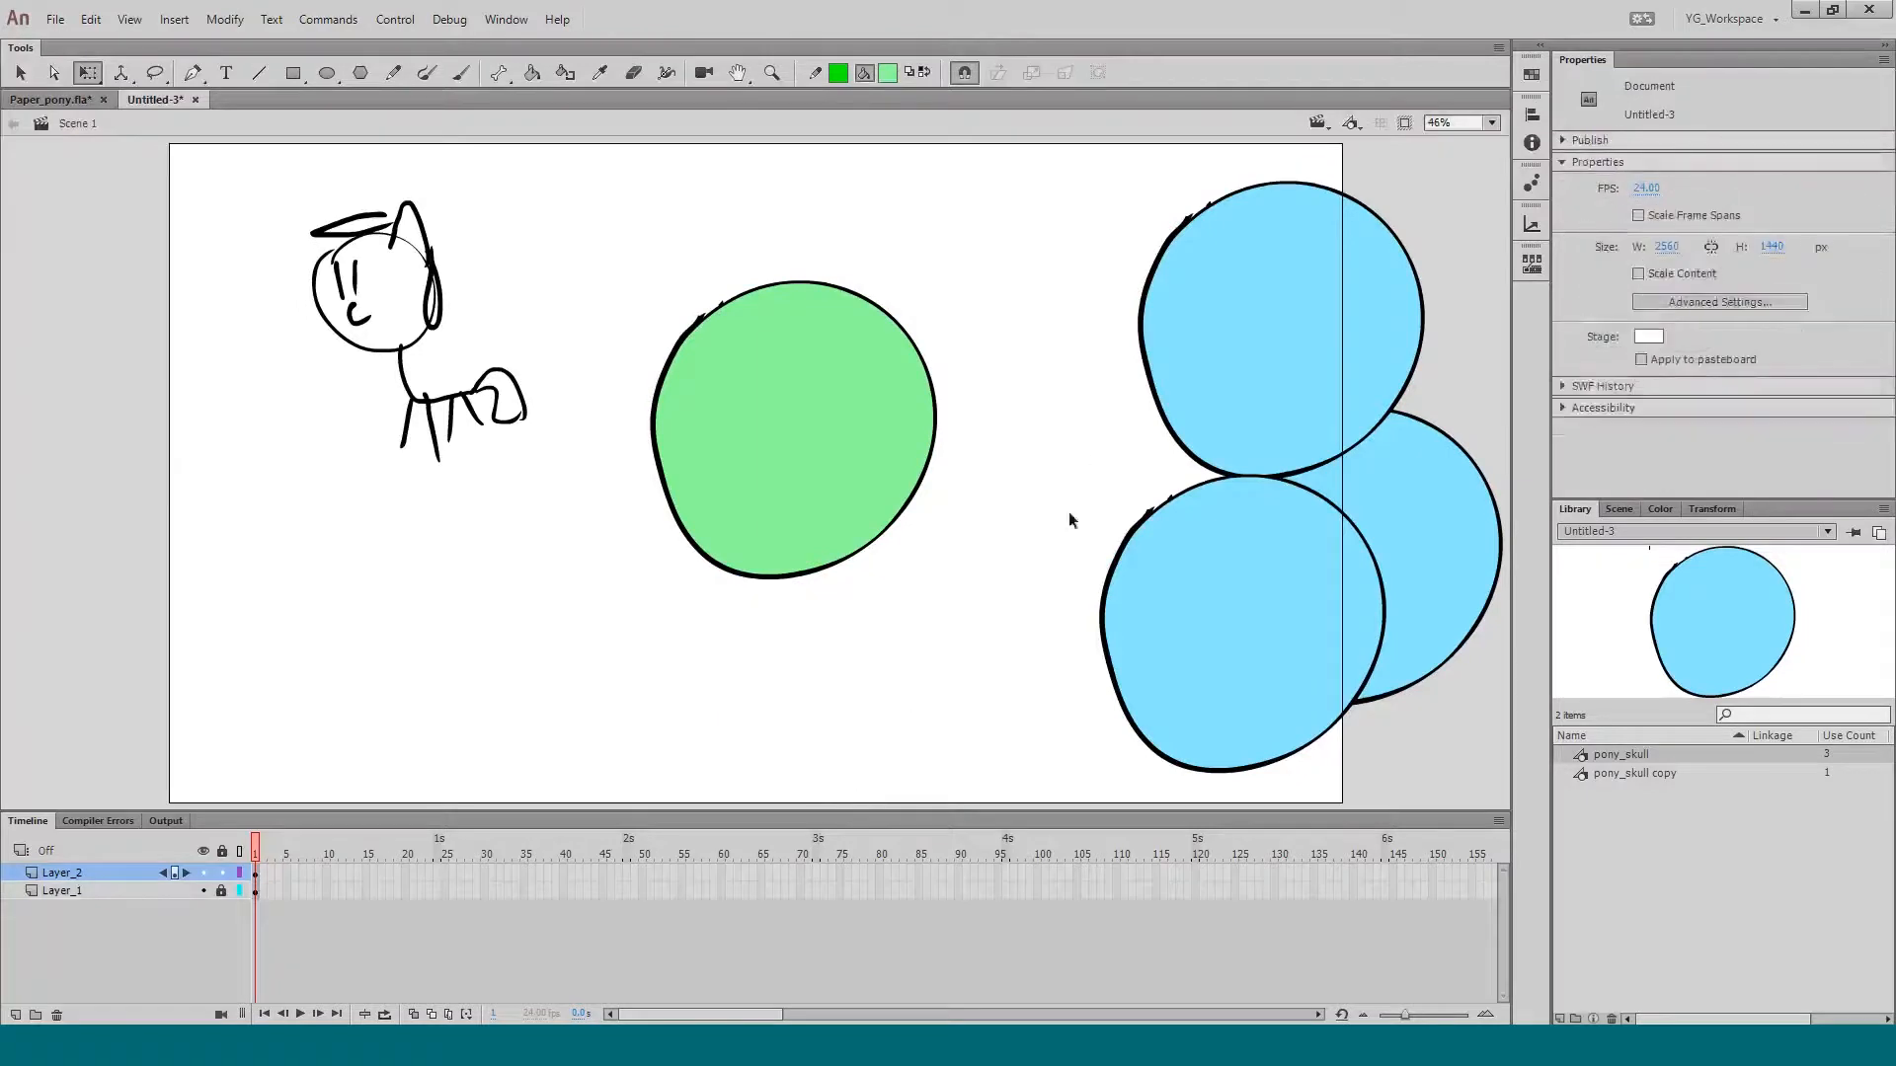
Step: Remove all the extra circles, including pony_skull copy, and keep one blue pony_skull instance near the stage's centre
key("ctrl+z")
key("ctrl+z")
key("ctrl+z")
key("ctrl+z")
key("ctrl+z")
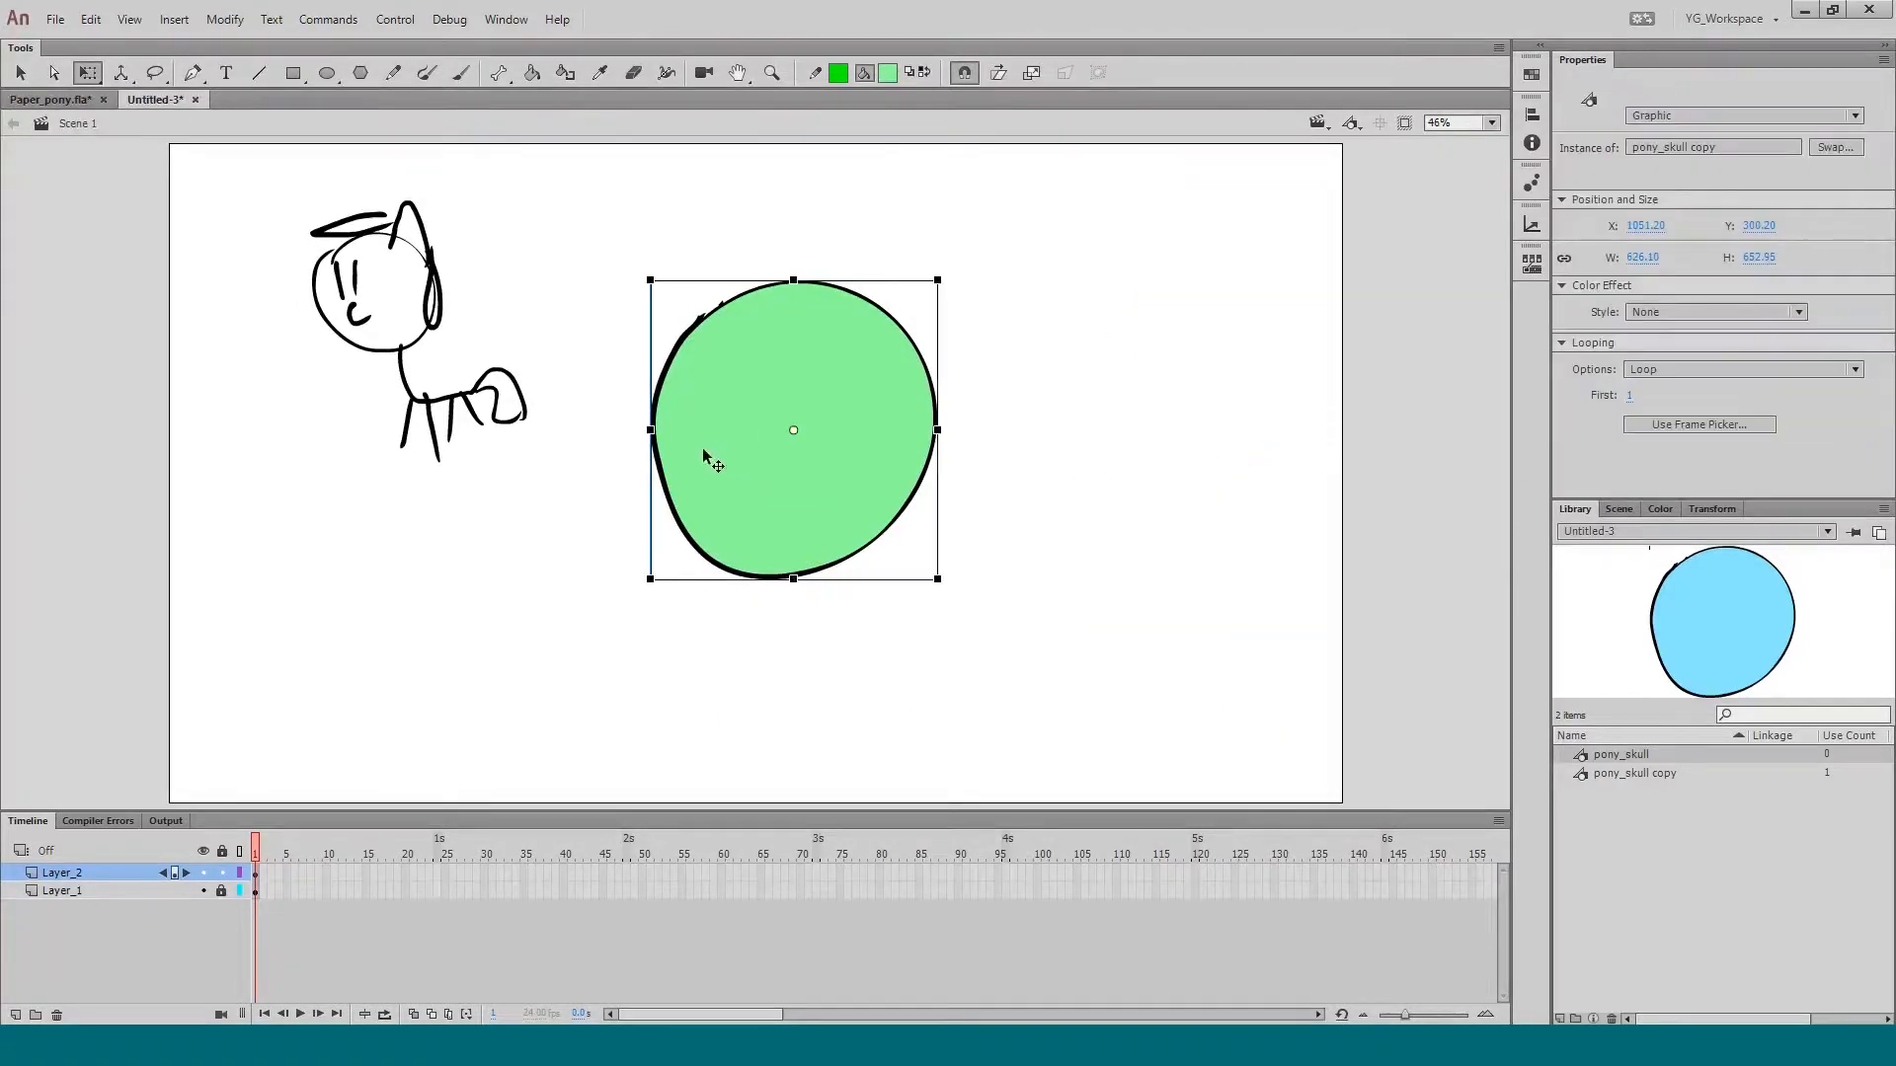
left_click_drag(1619, 754, 760, 474)
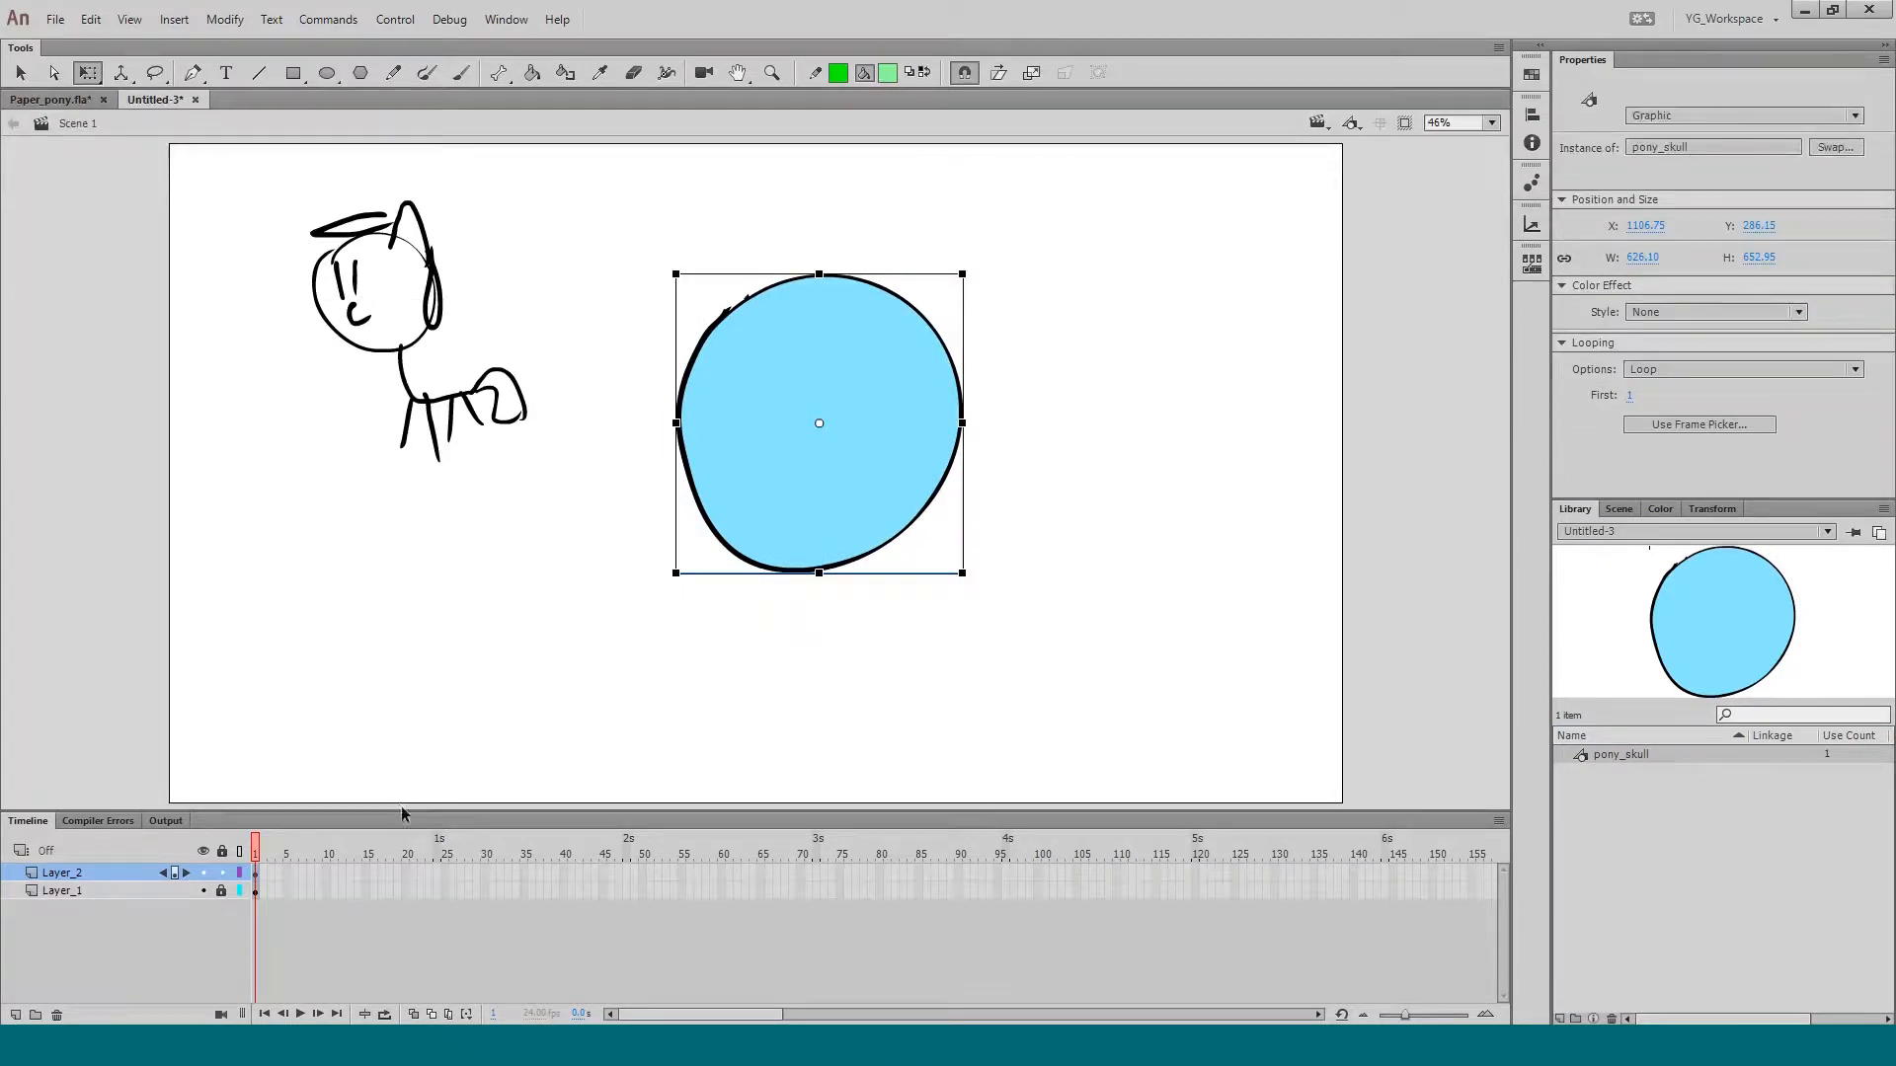
Step: Rename Layer_2 to skull, lock it and add a new layer above it
left_click_drag(407, 810, 411, 786)
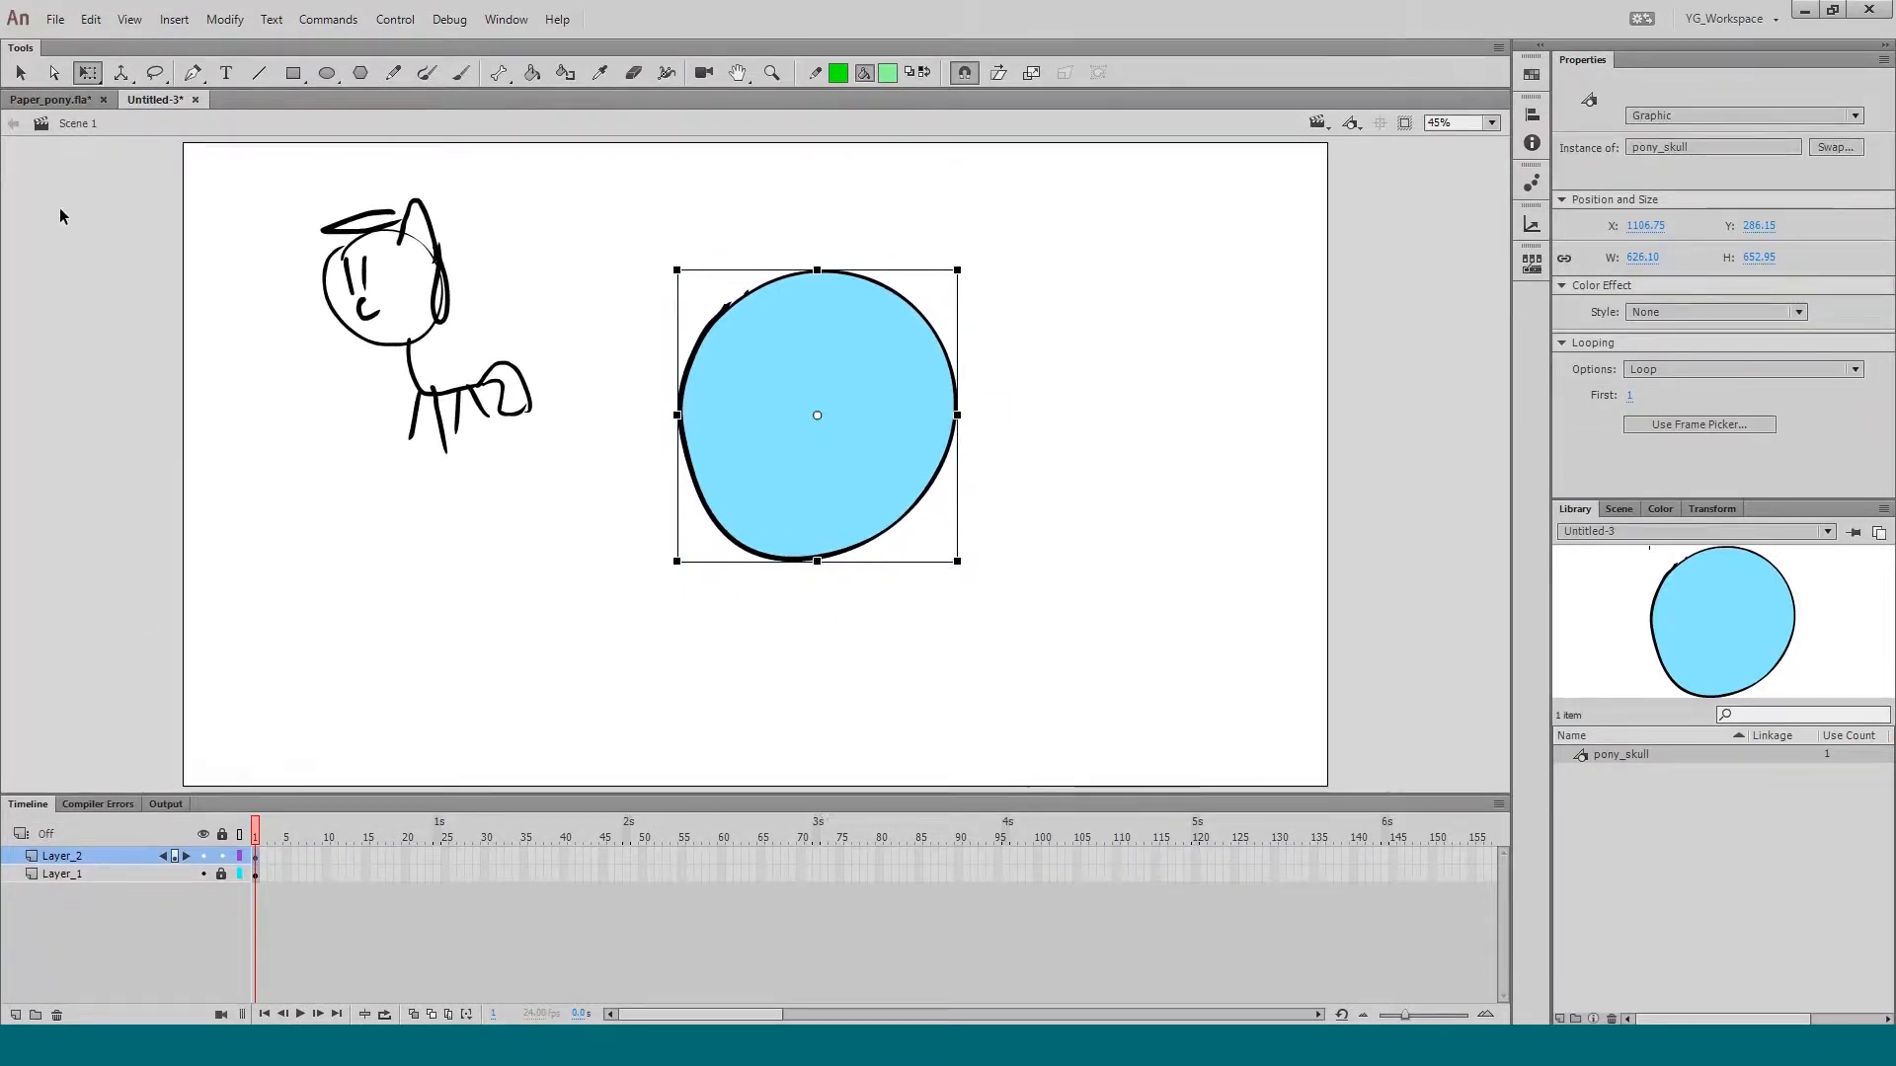
double_click(46, 859)
type("skull")
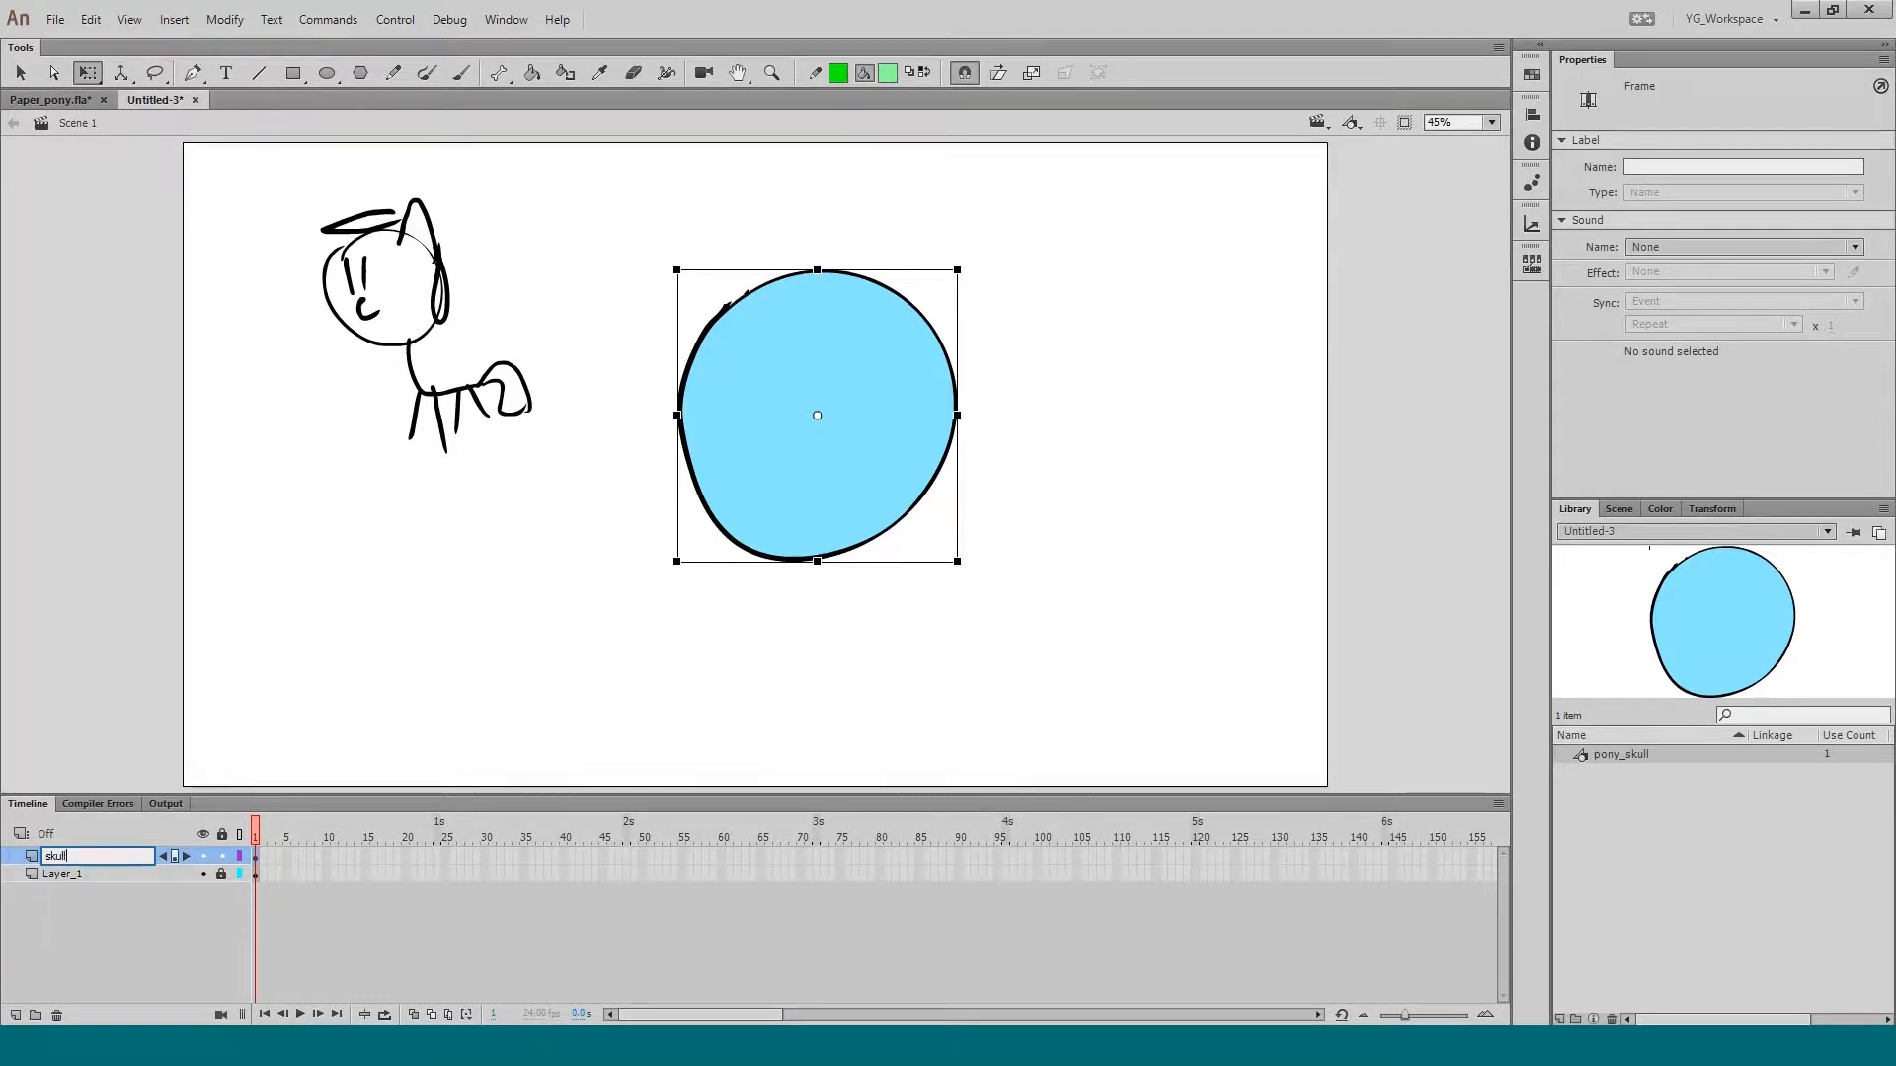
key("Return")
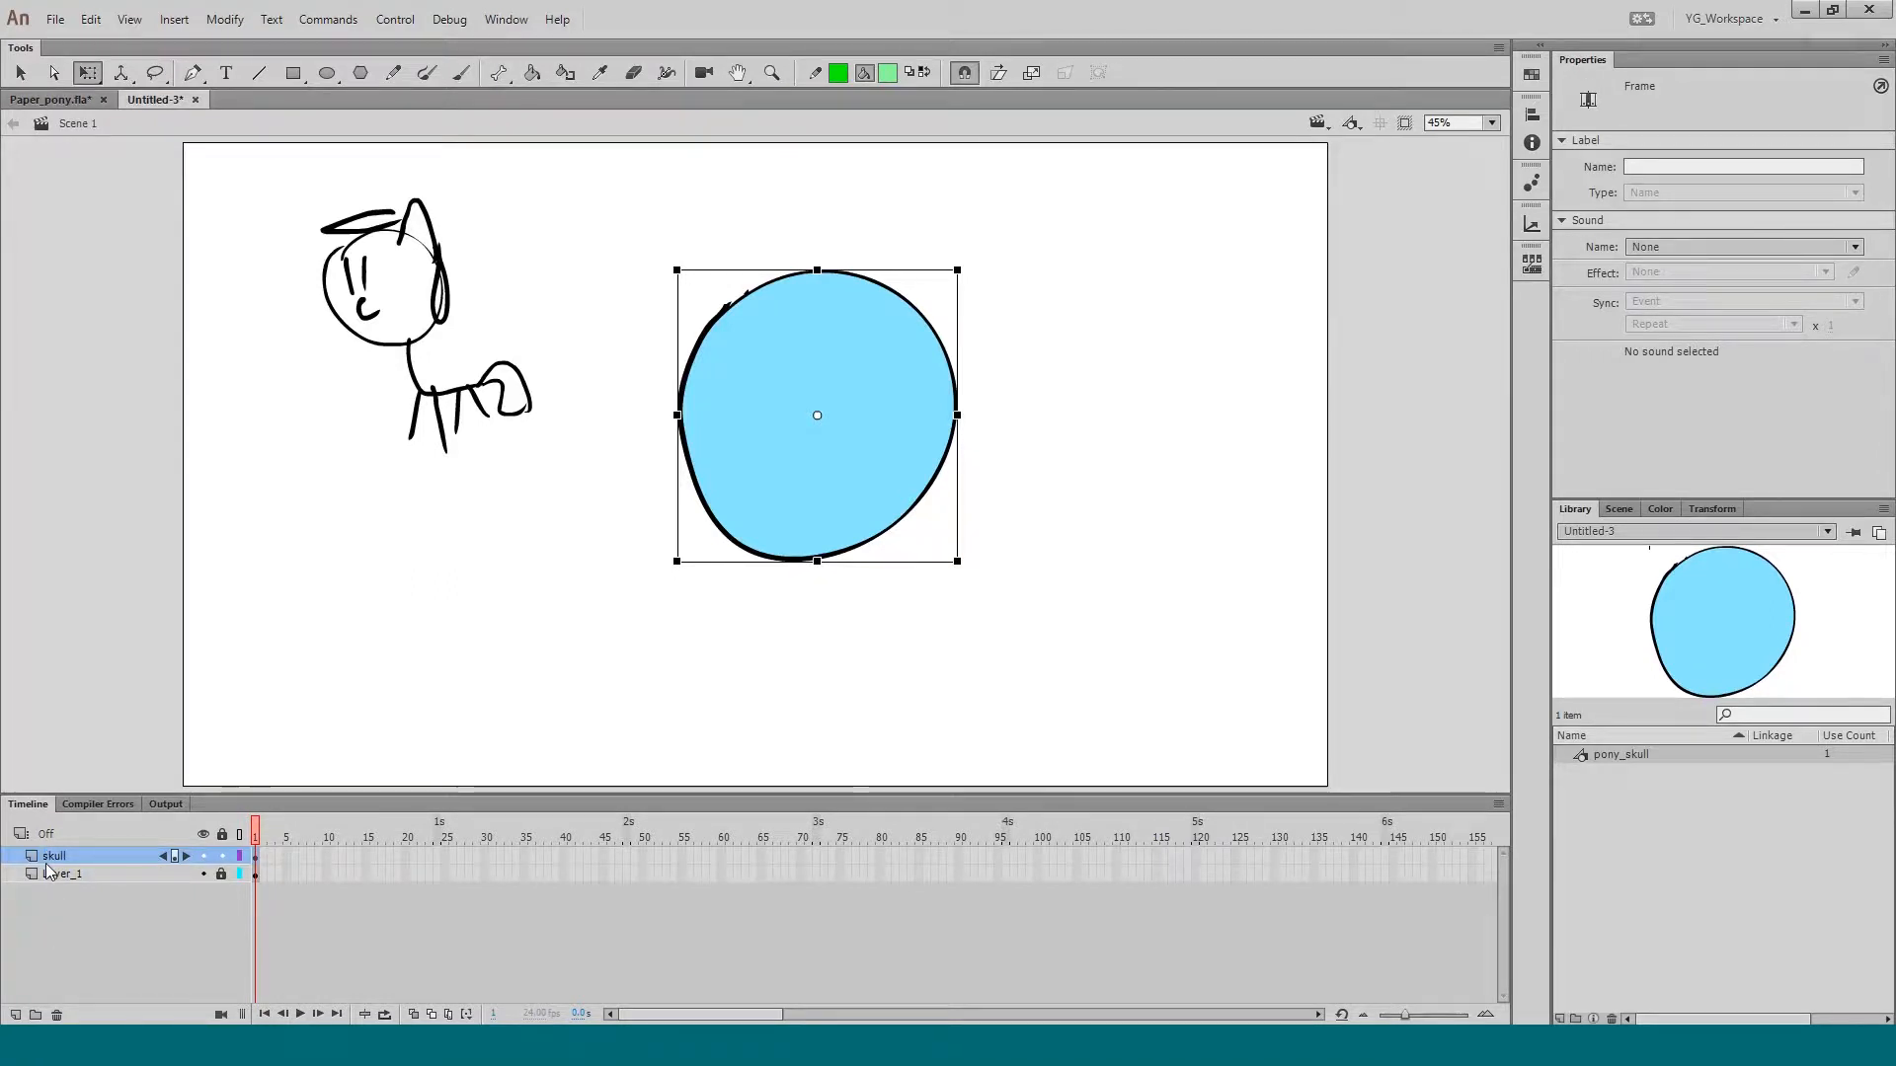
left_click(15, 1015)
left_click(222, 873)
left_click_drag(244, 794, 245, 818)
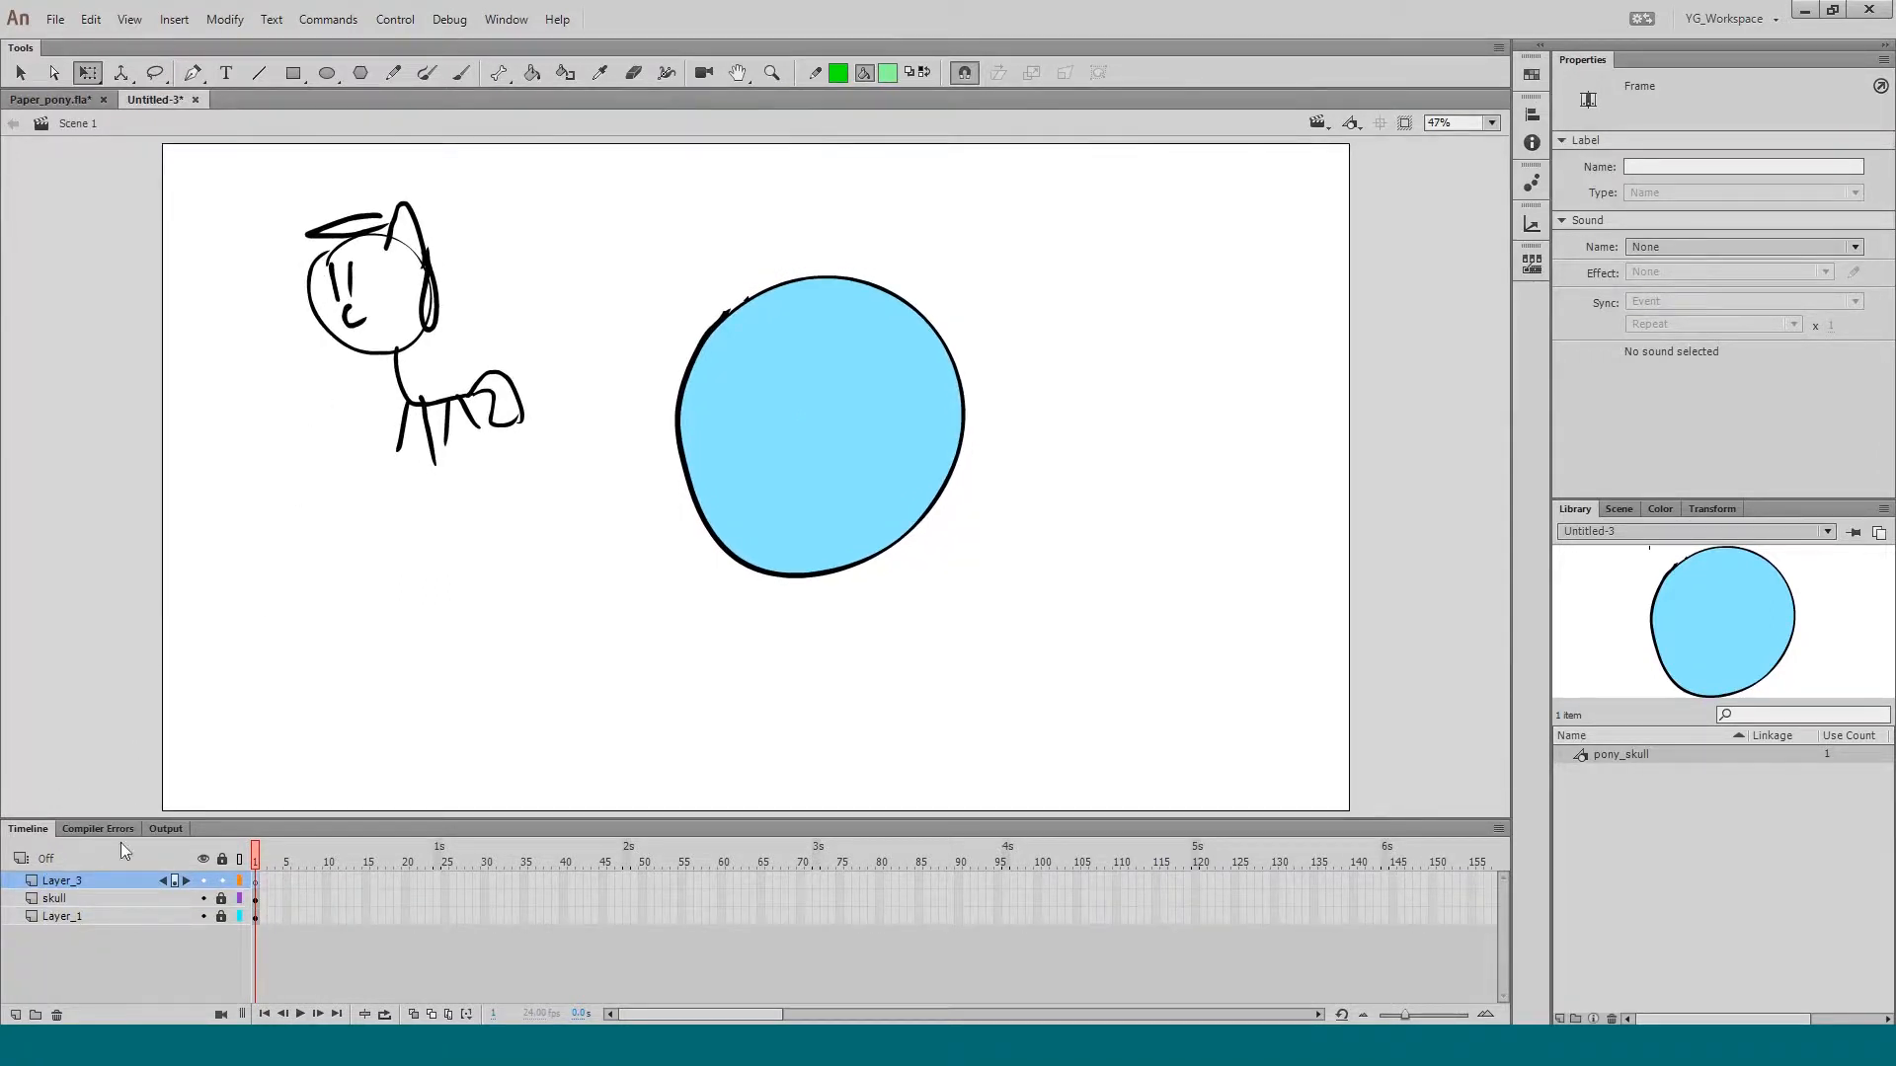
Step: Draw a small black oval eye outline near the head's left edge with the Brush at size 40 and fill it white FFFFFF
key("b")
mouse_move(707, 411)
left_mouse_down()
mouse_move(740, 364)
mouse_move(711, 413)
left_mouse_up()
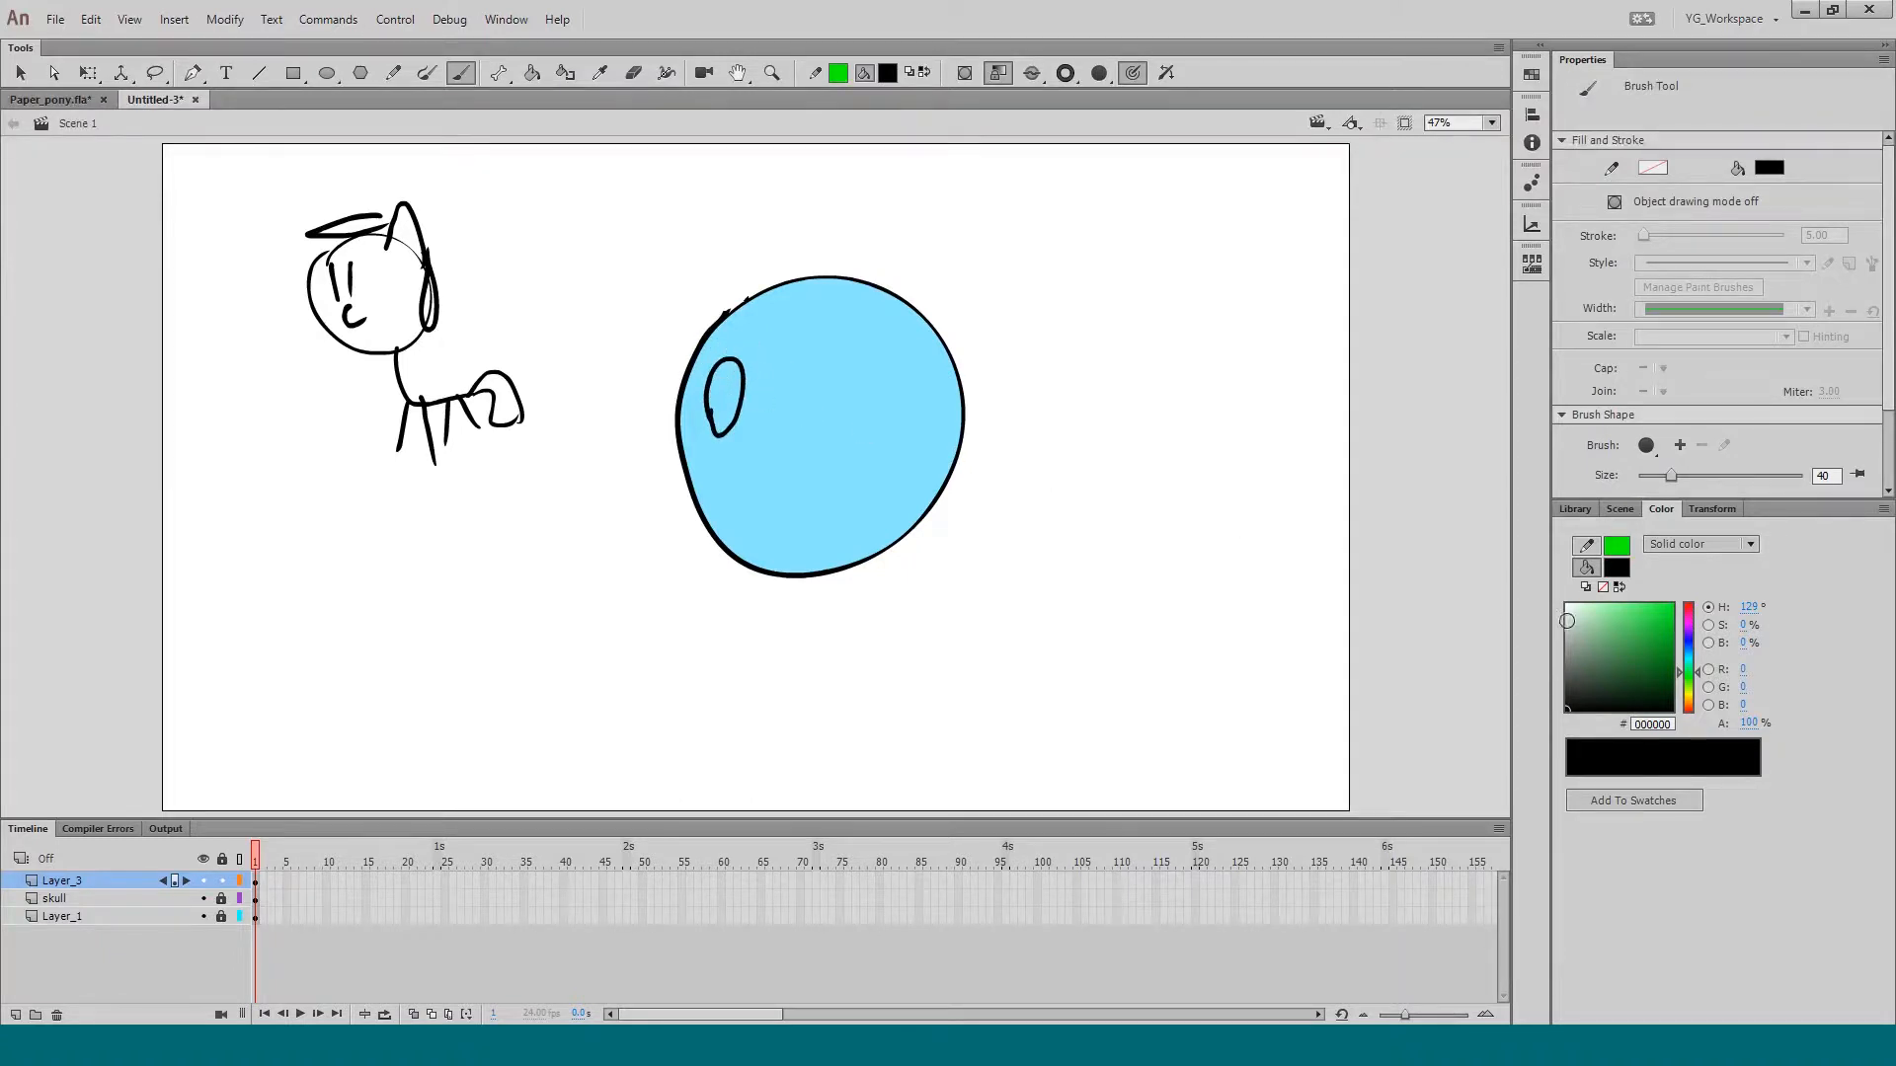
left_click(1567, 605)
key("k")
left_click(721, 395)
key("q")
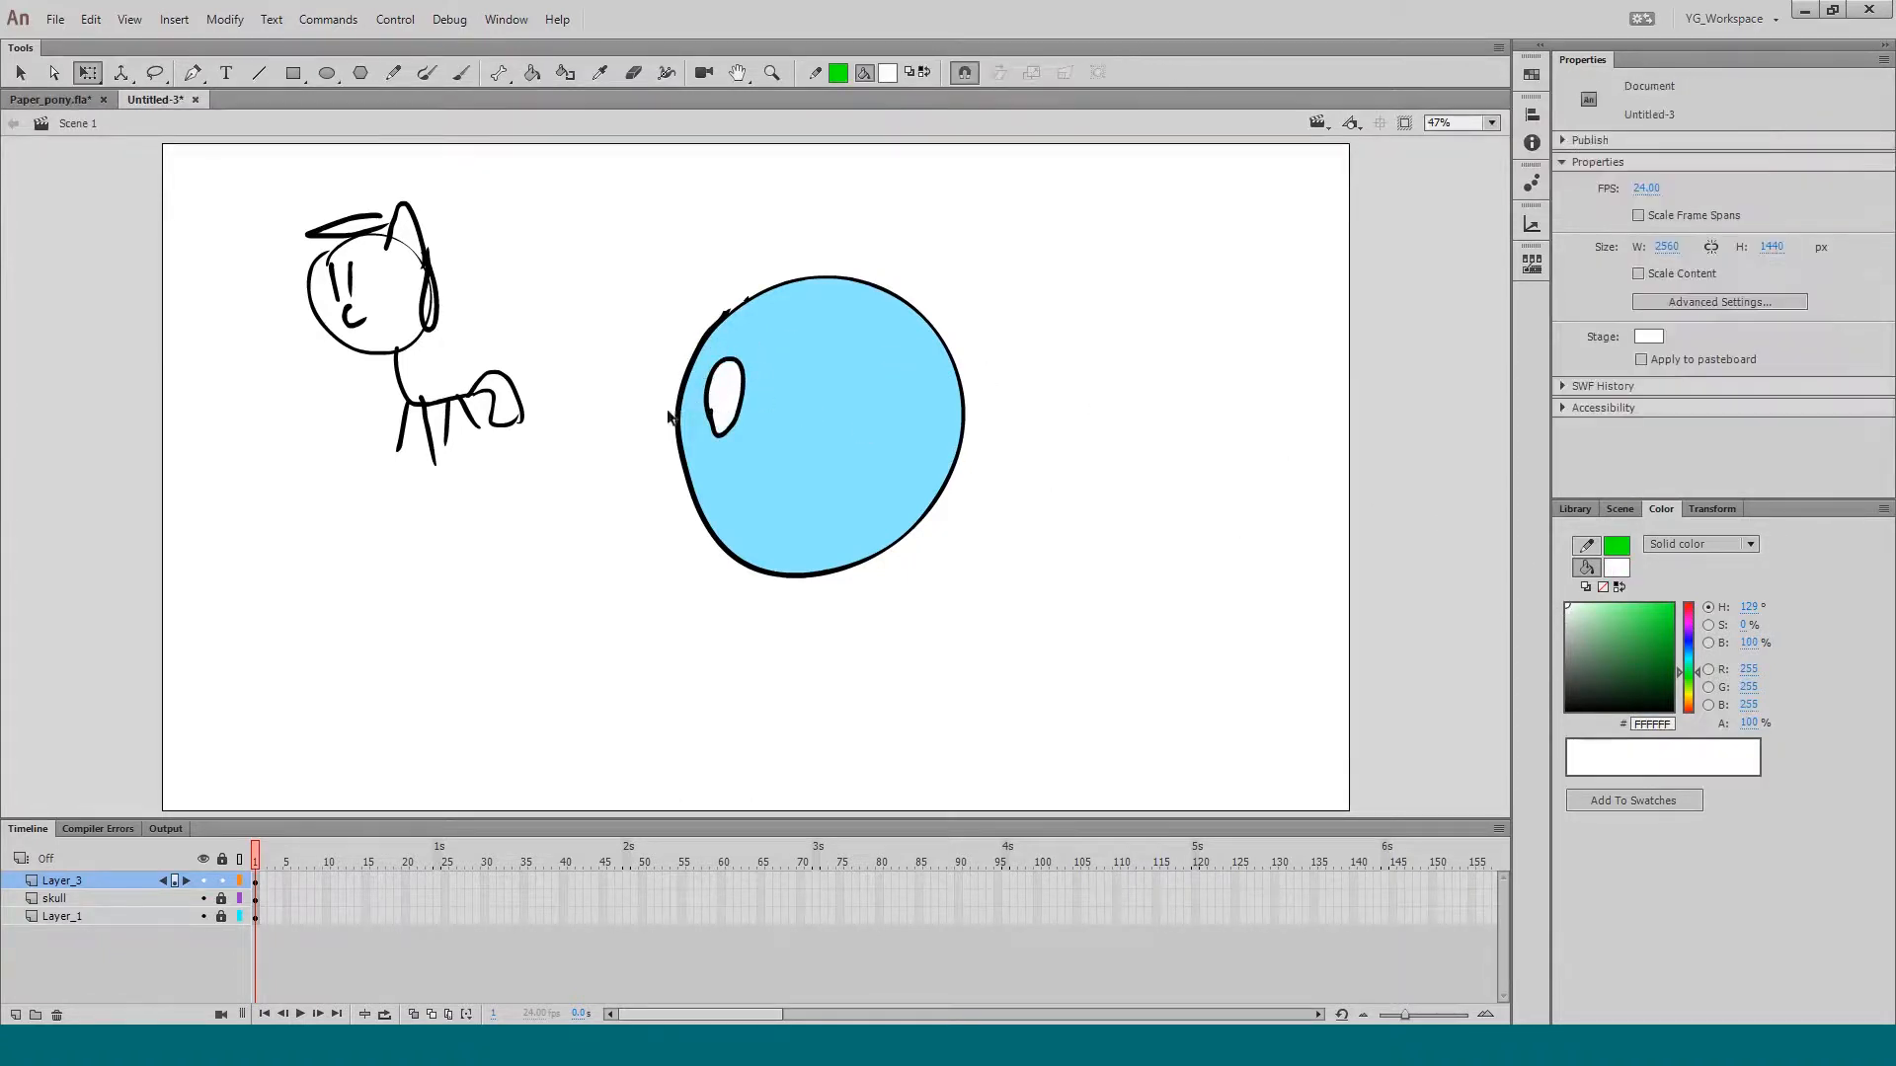
Step: Lock the eye's layer and paint a black 000000 pupil with an erased highlight on a new layer above it
key("b")
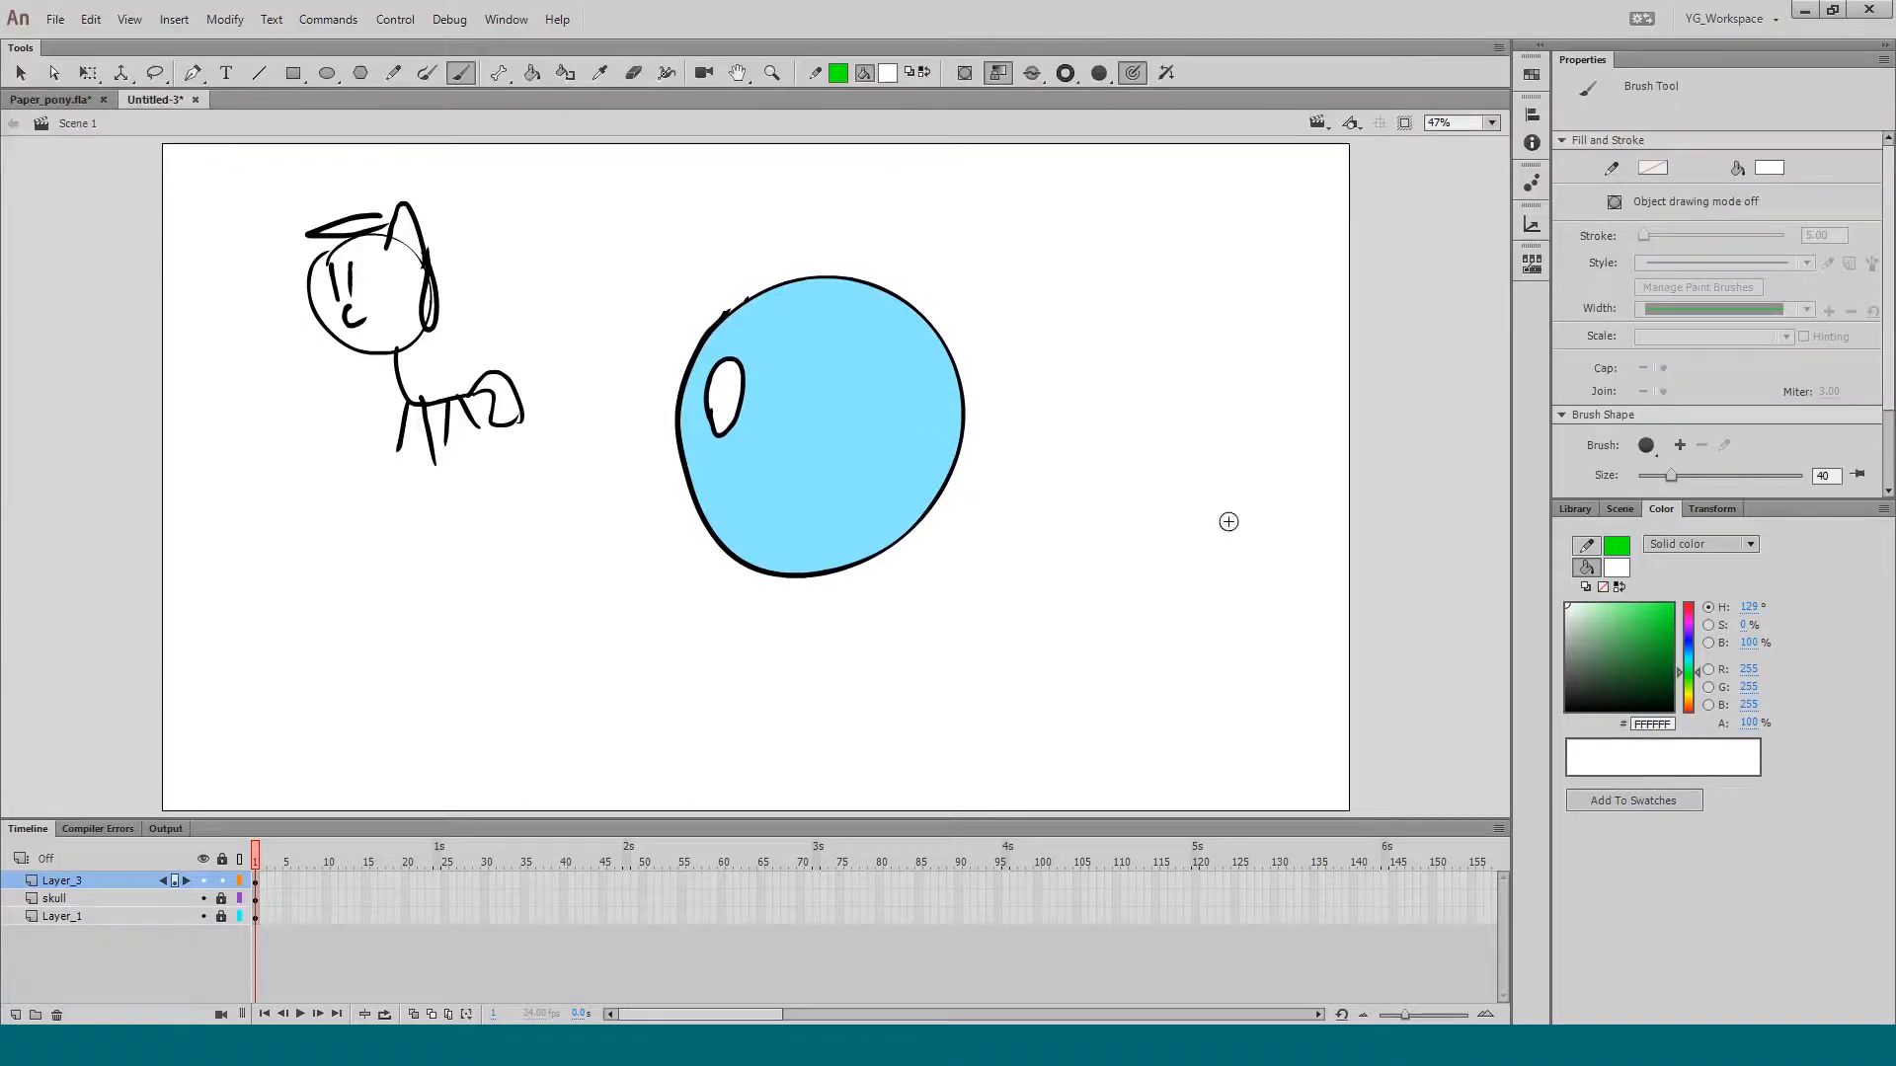
left_click(1567, 708)
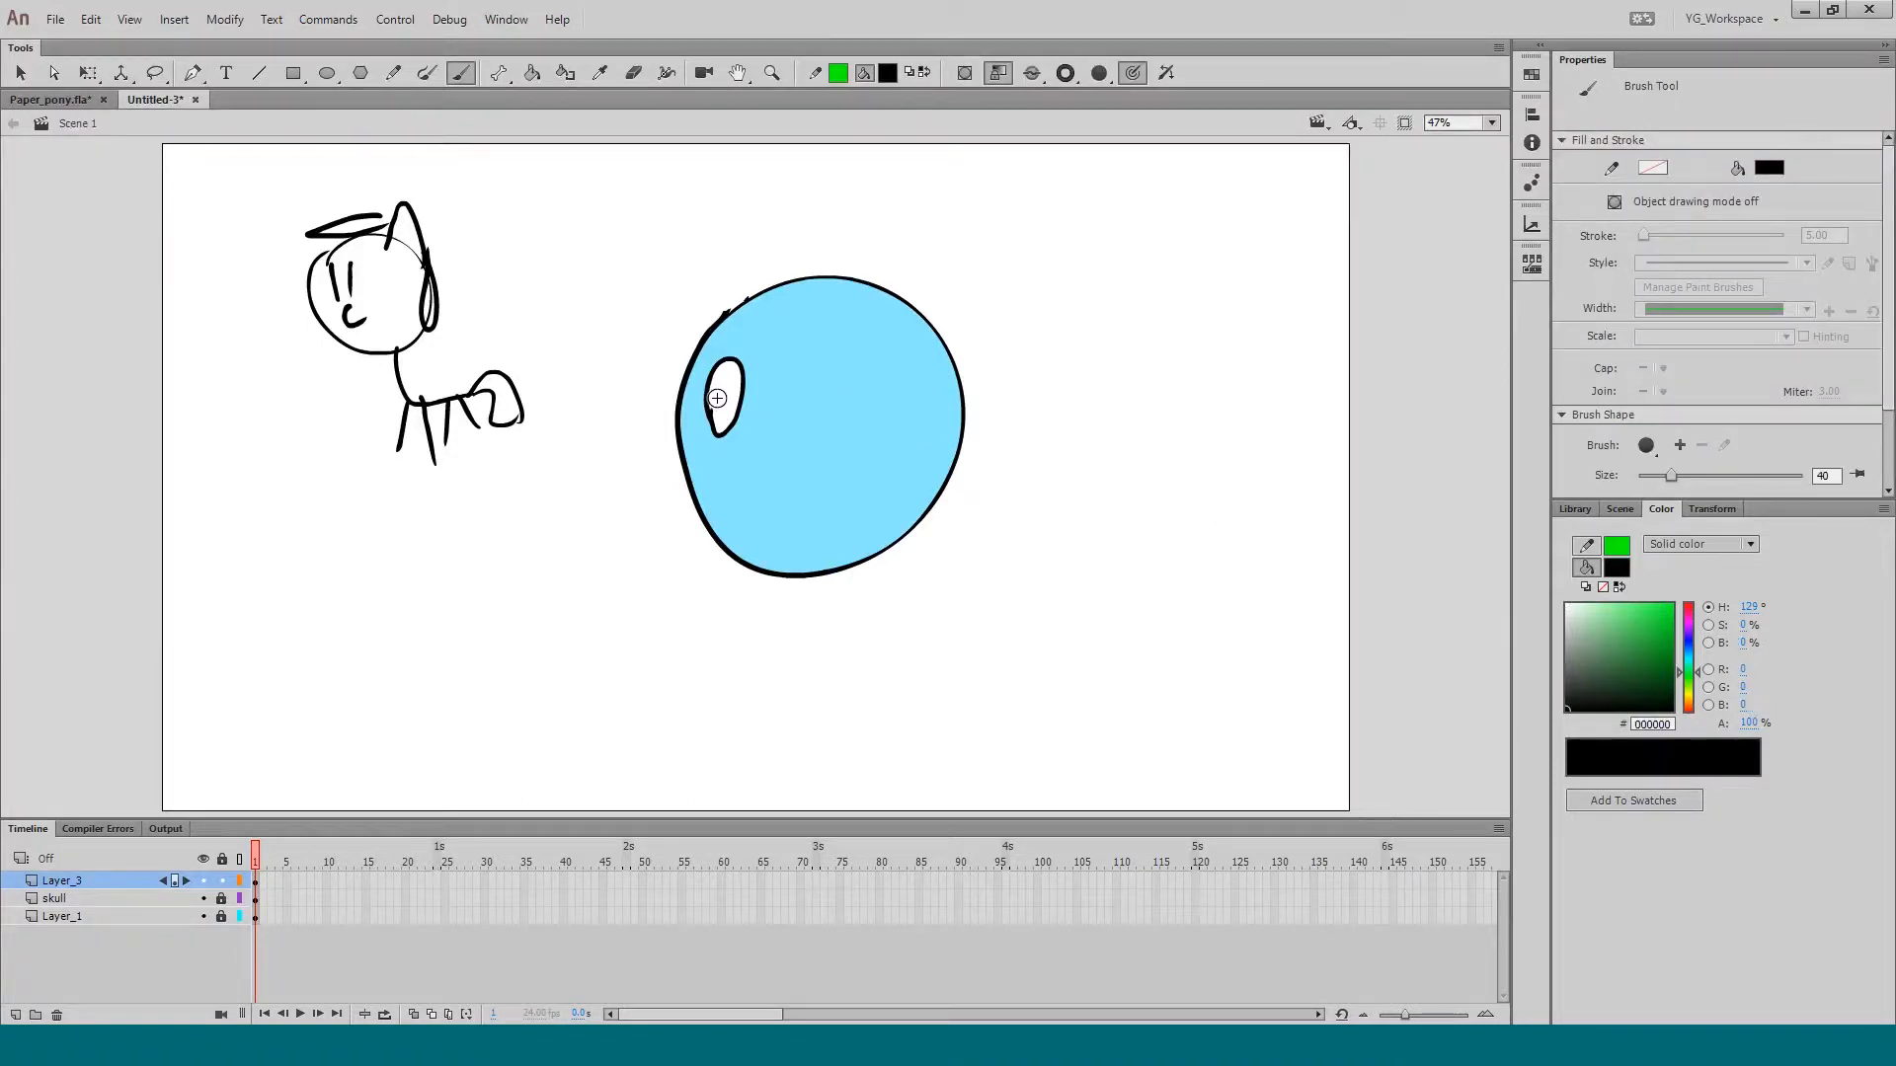
left_click(16, 1015)
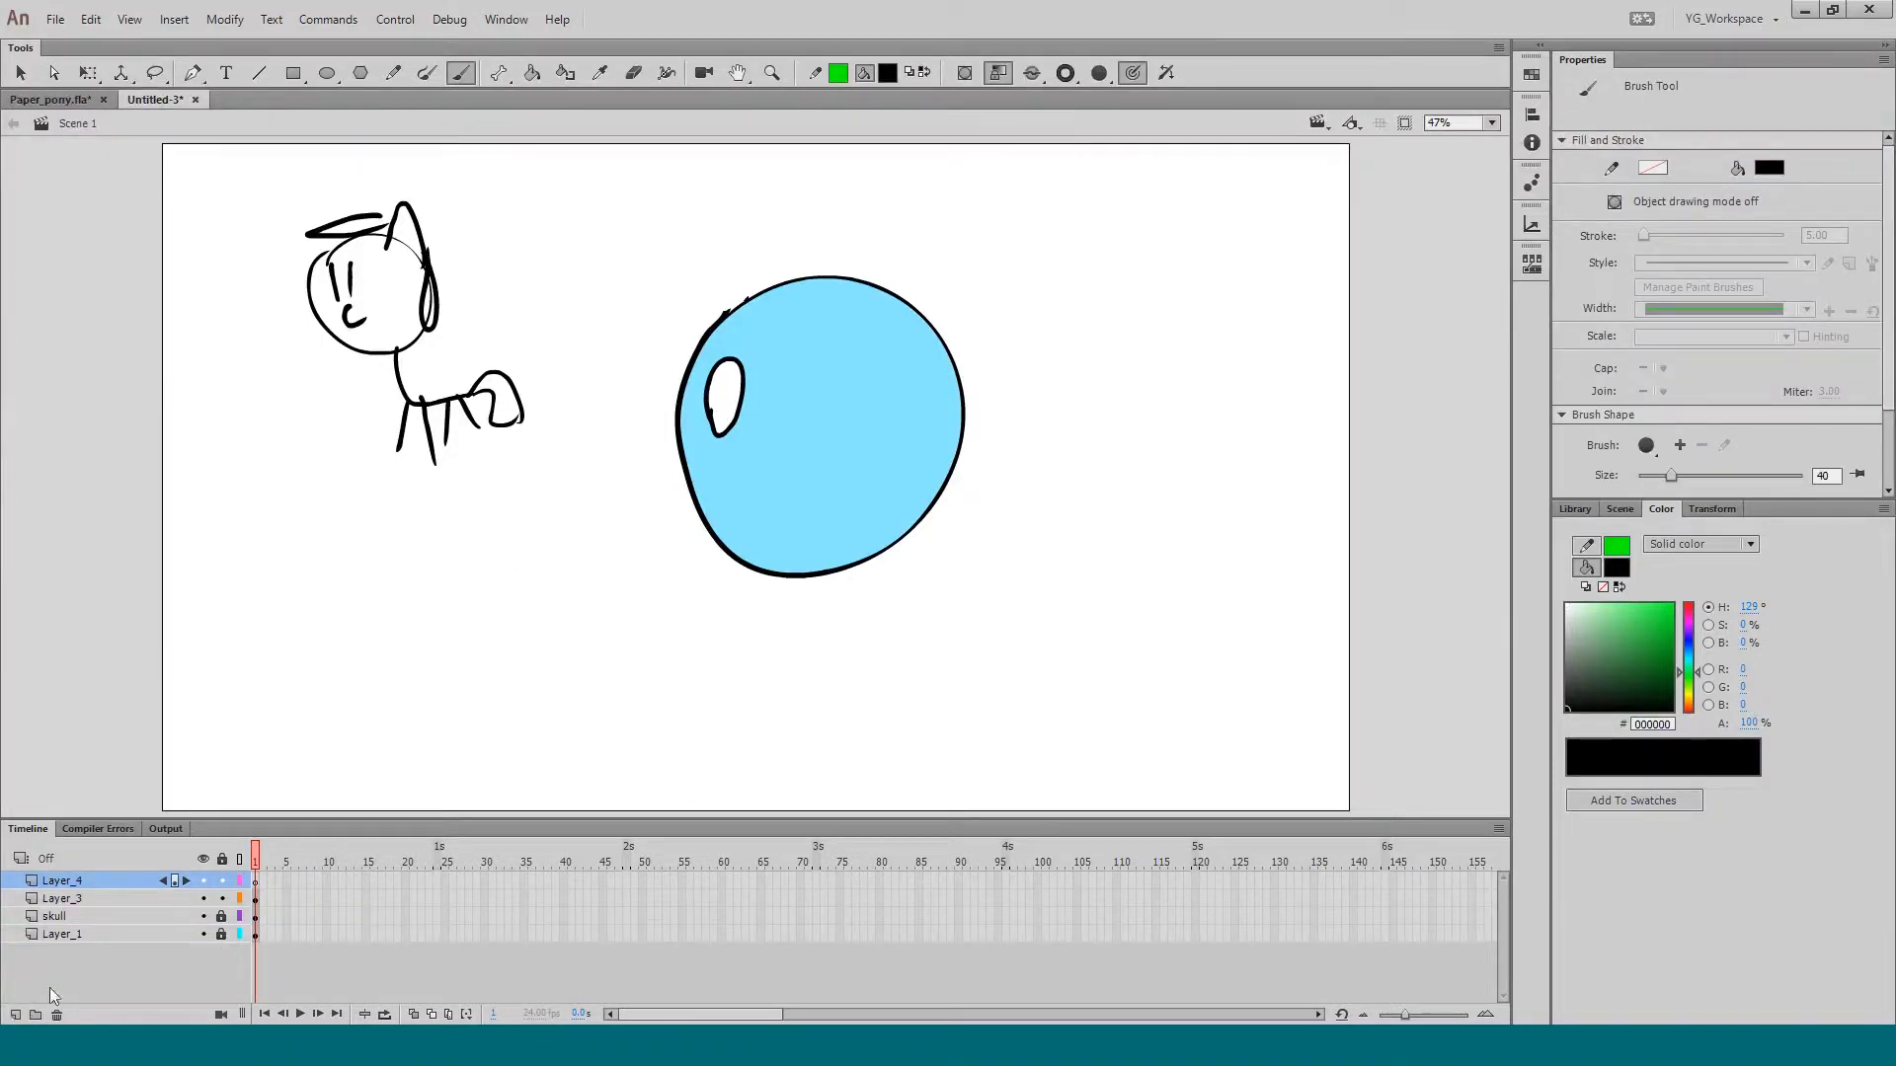
left_click(221, 899)
mouse_move(724, 384)
left_mouse_down()
mouse_move(740, 375)
mouse_move(726, 400)
left_mouse_up()
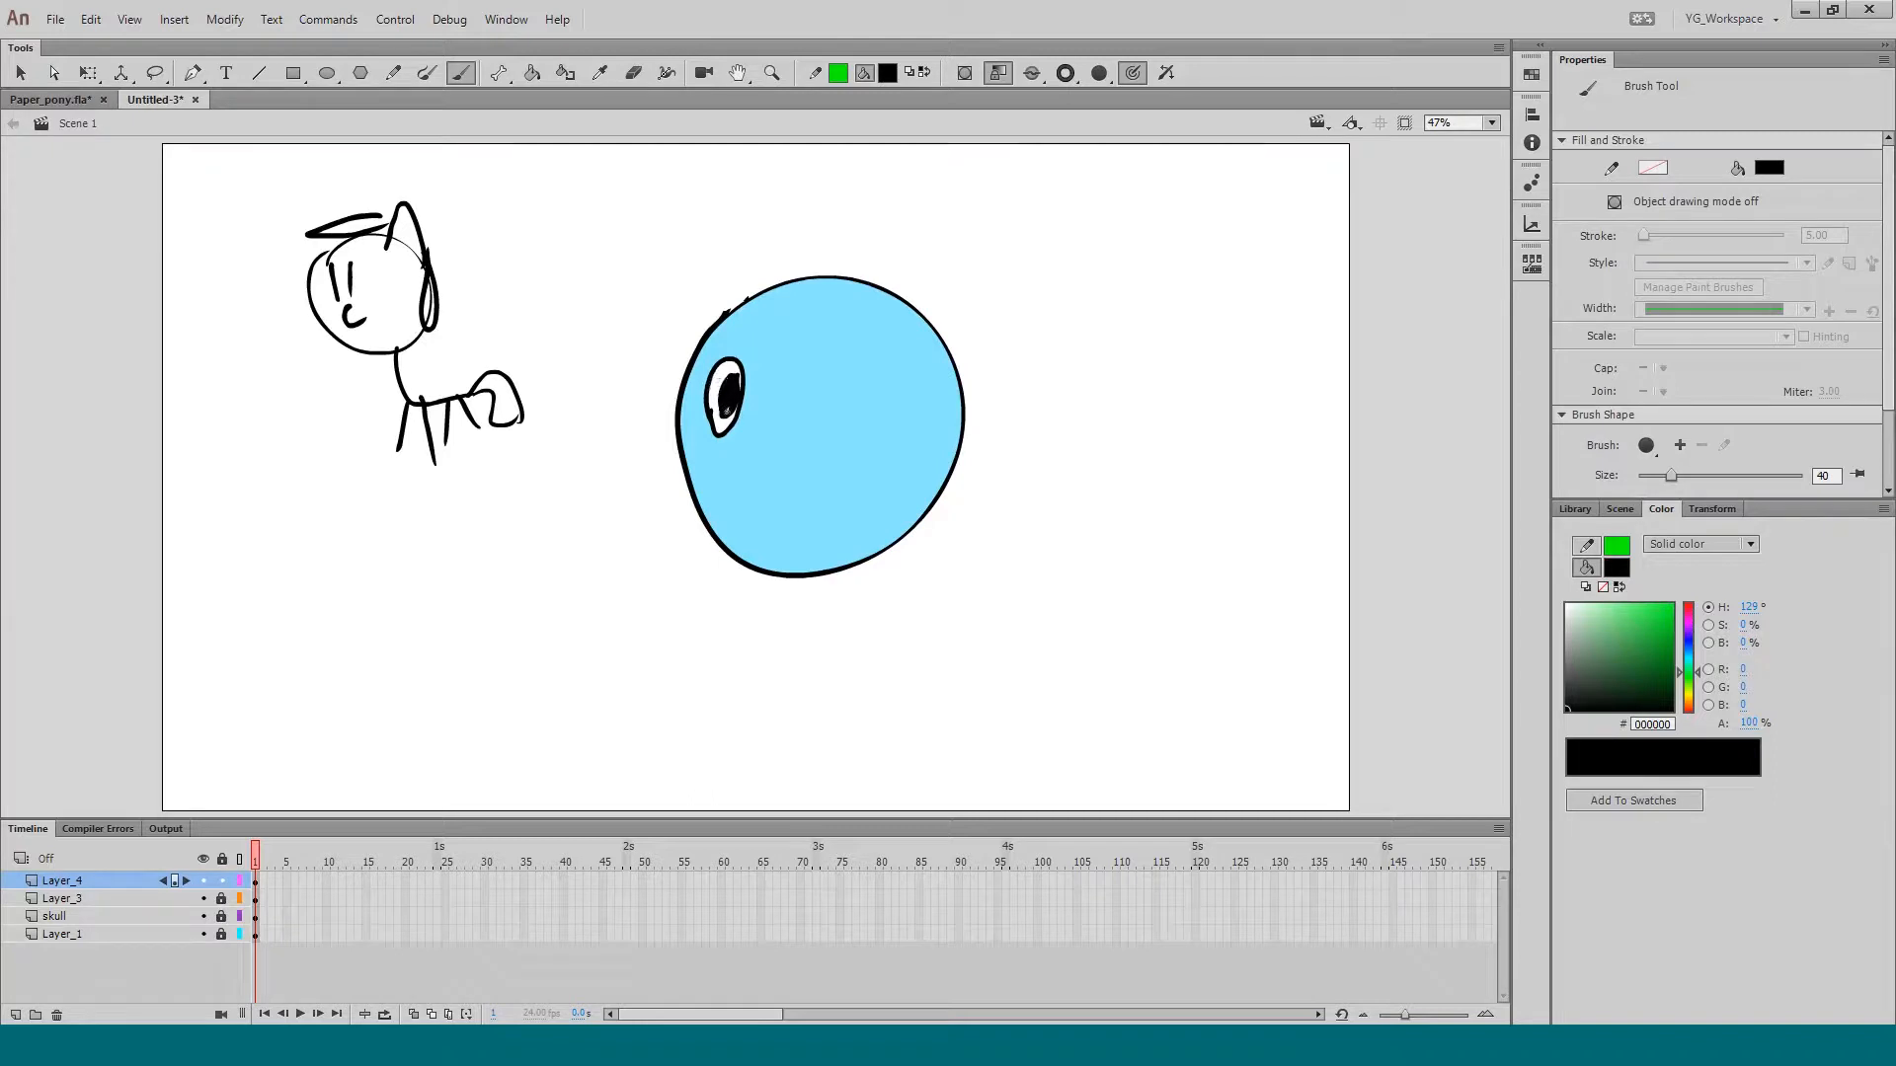
key("e")
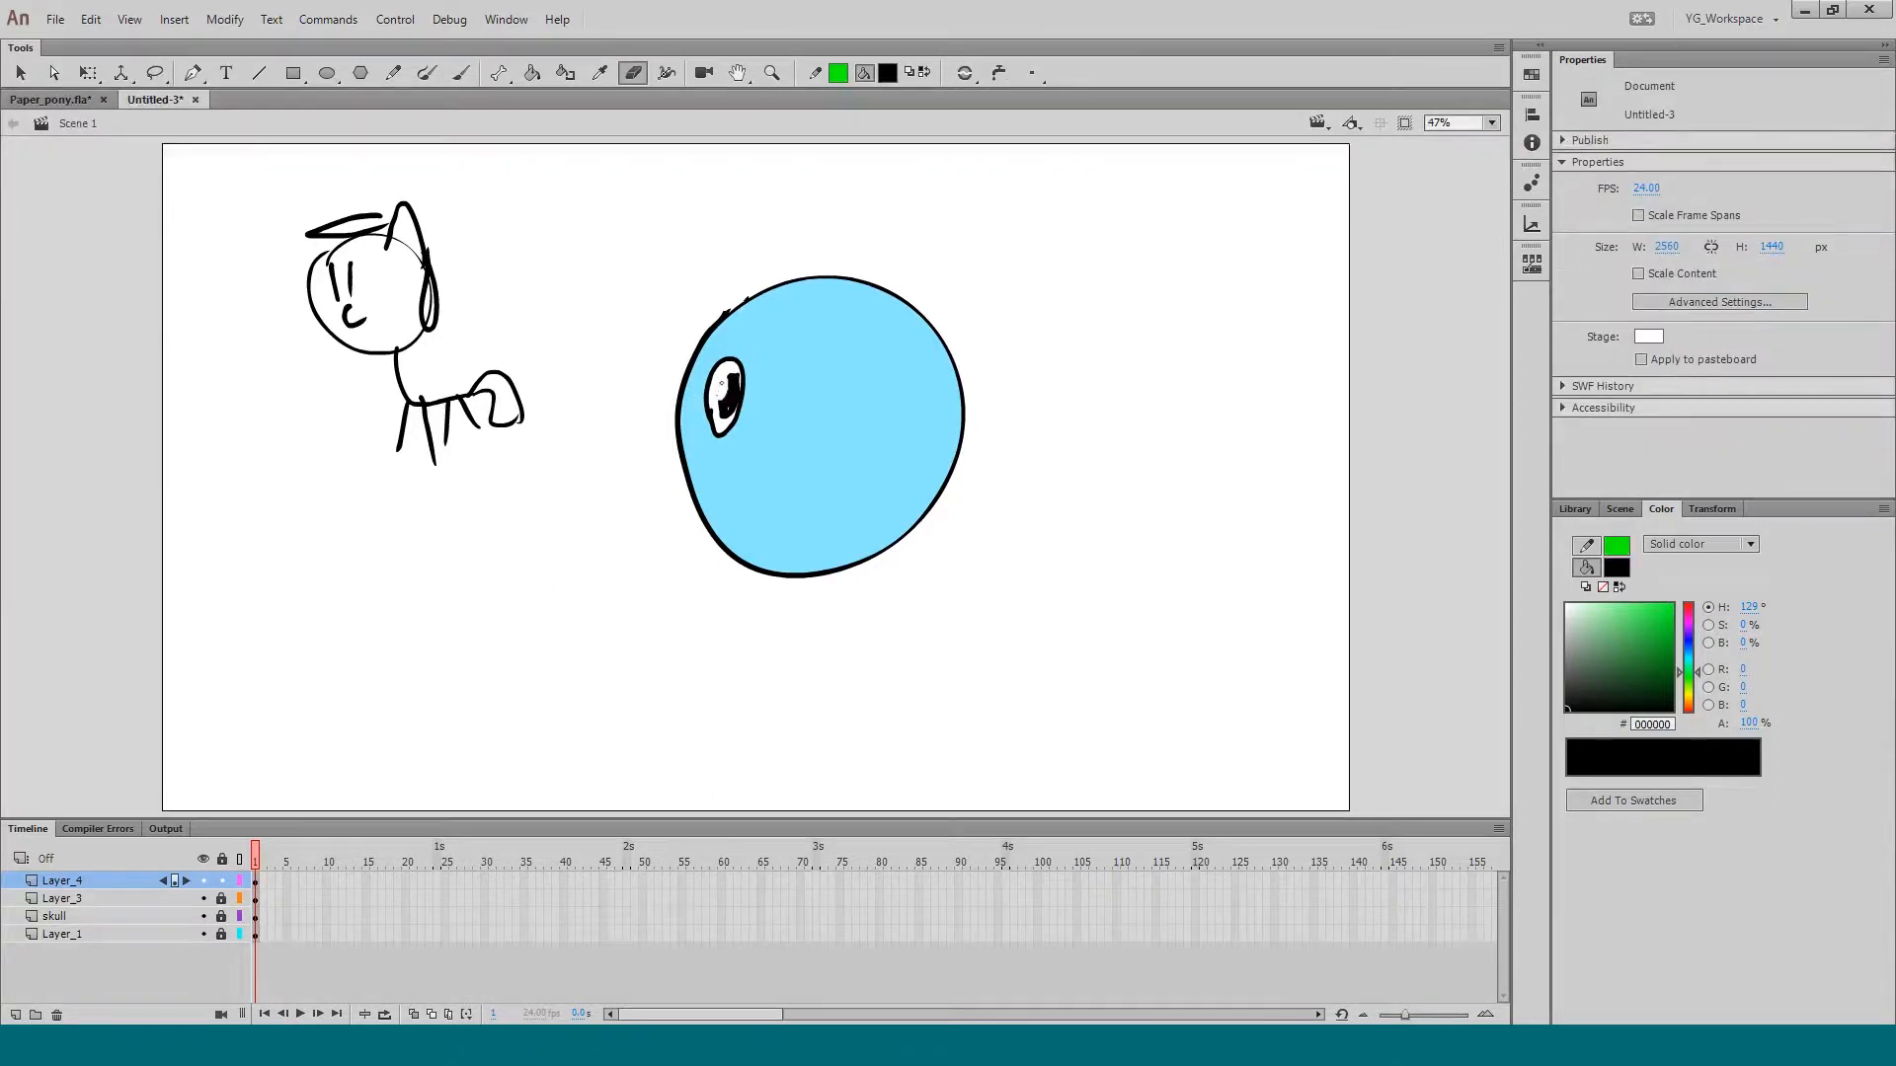
Step: Convert the pupil to a Graphic symbol named pony_pupil
key("q")
left_click(729, 395)
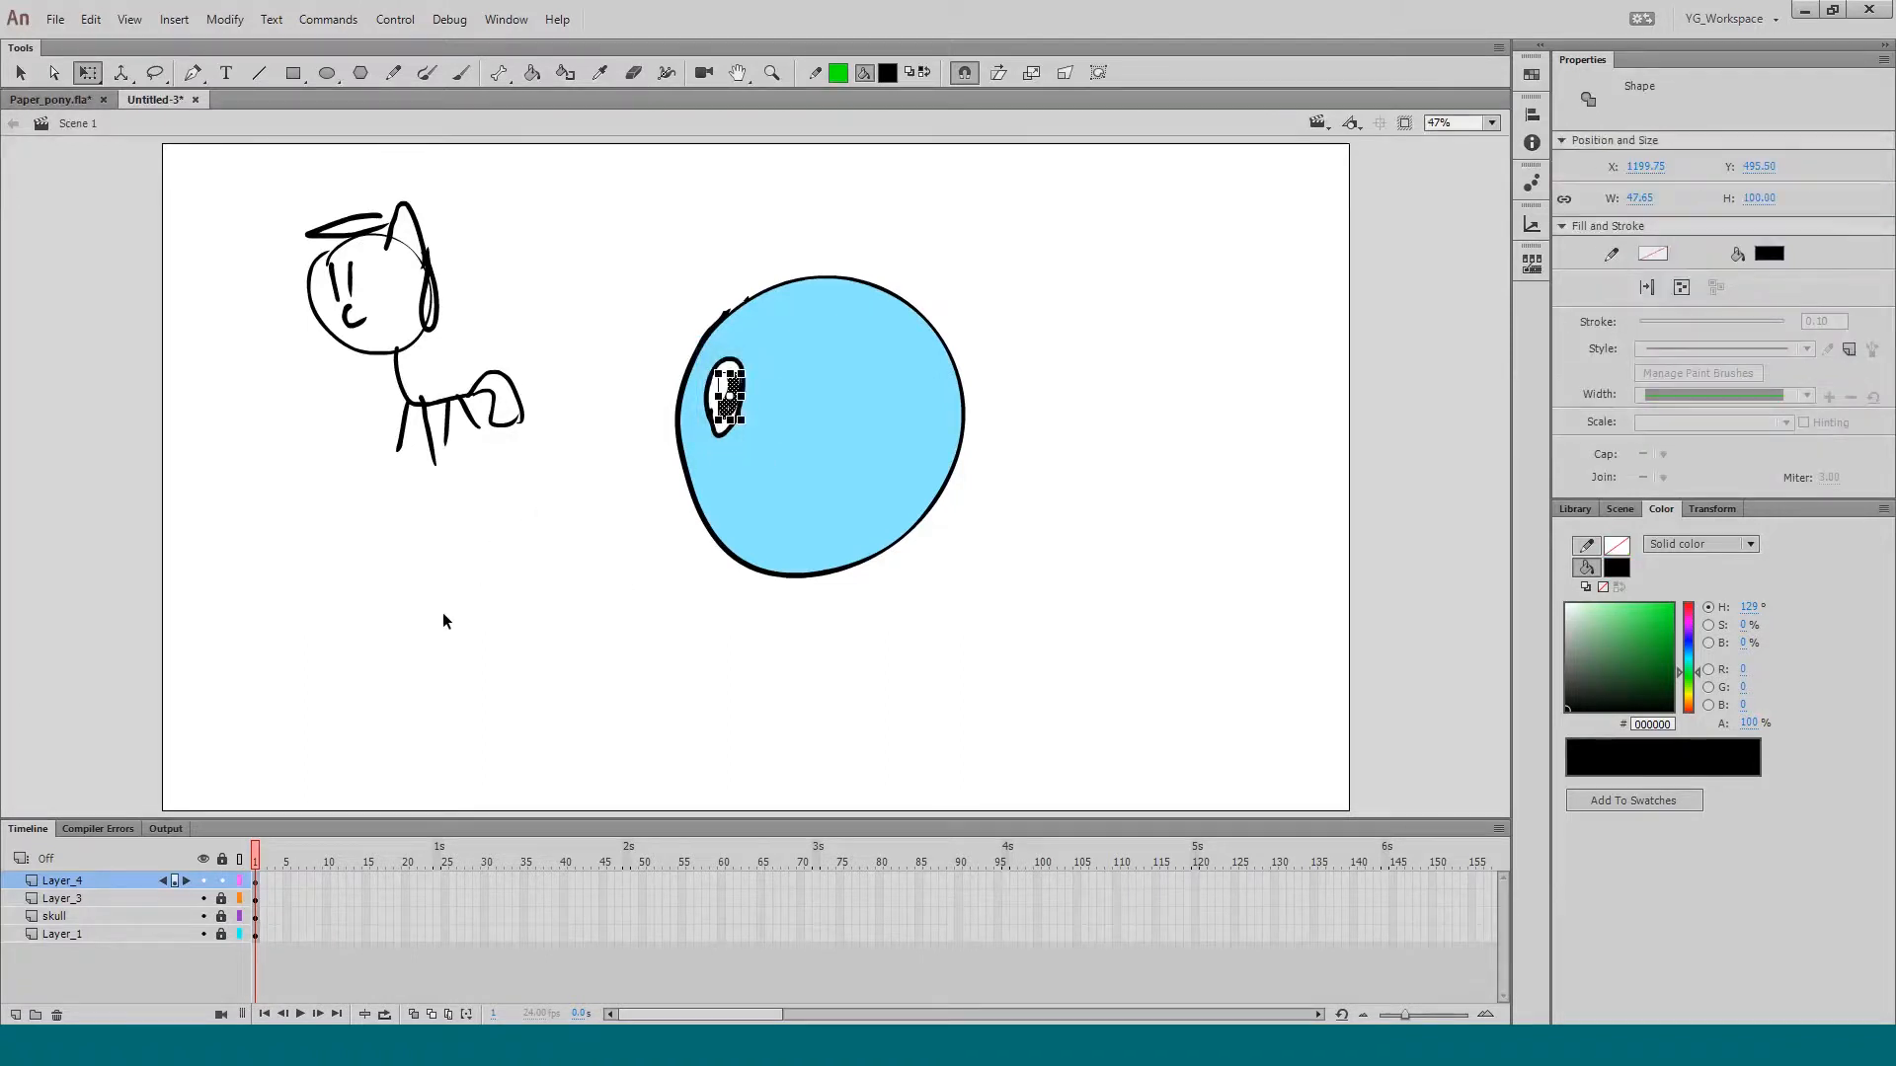
key("F8")
type("p")
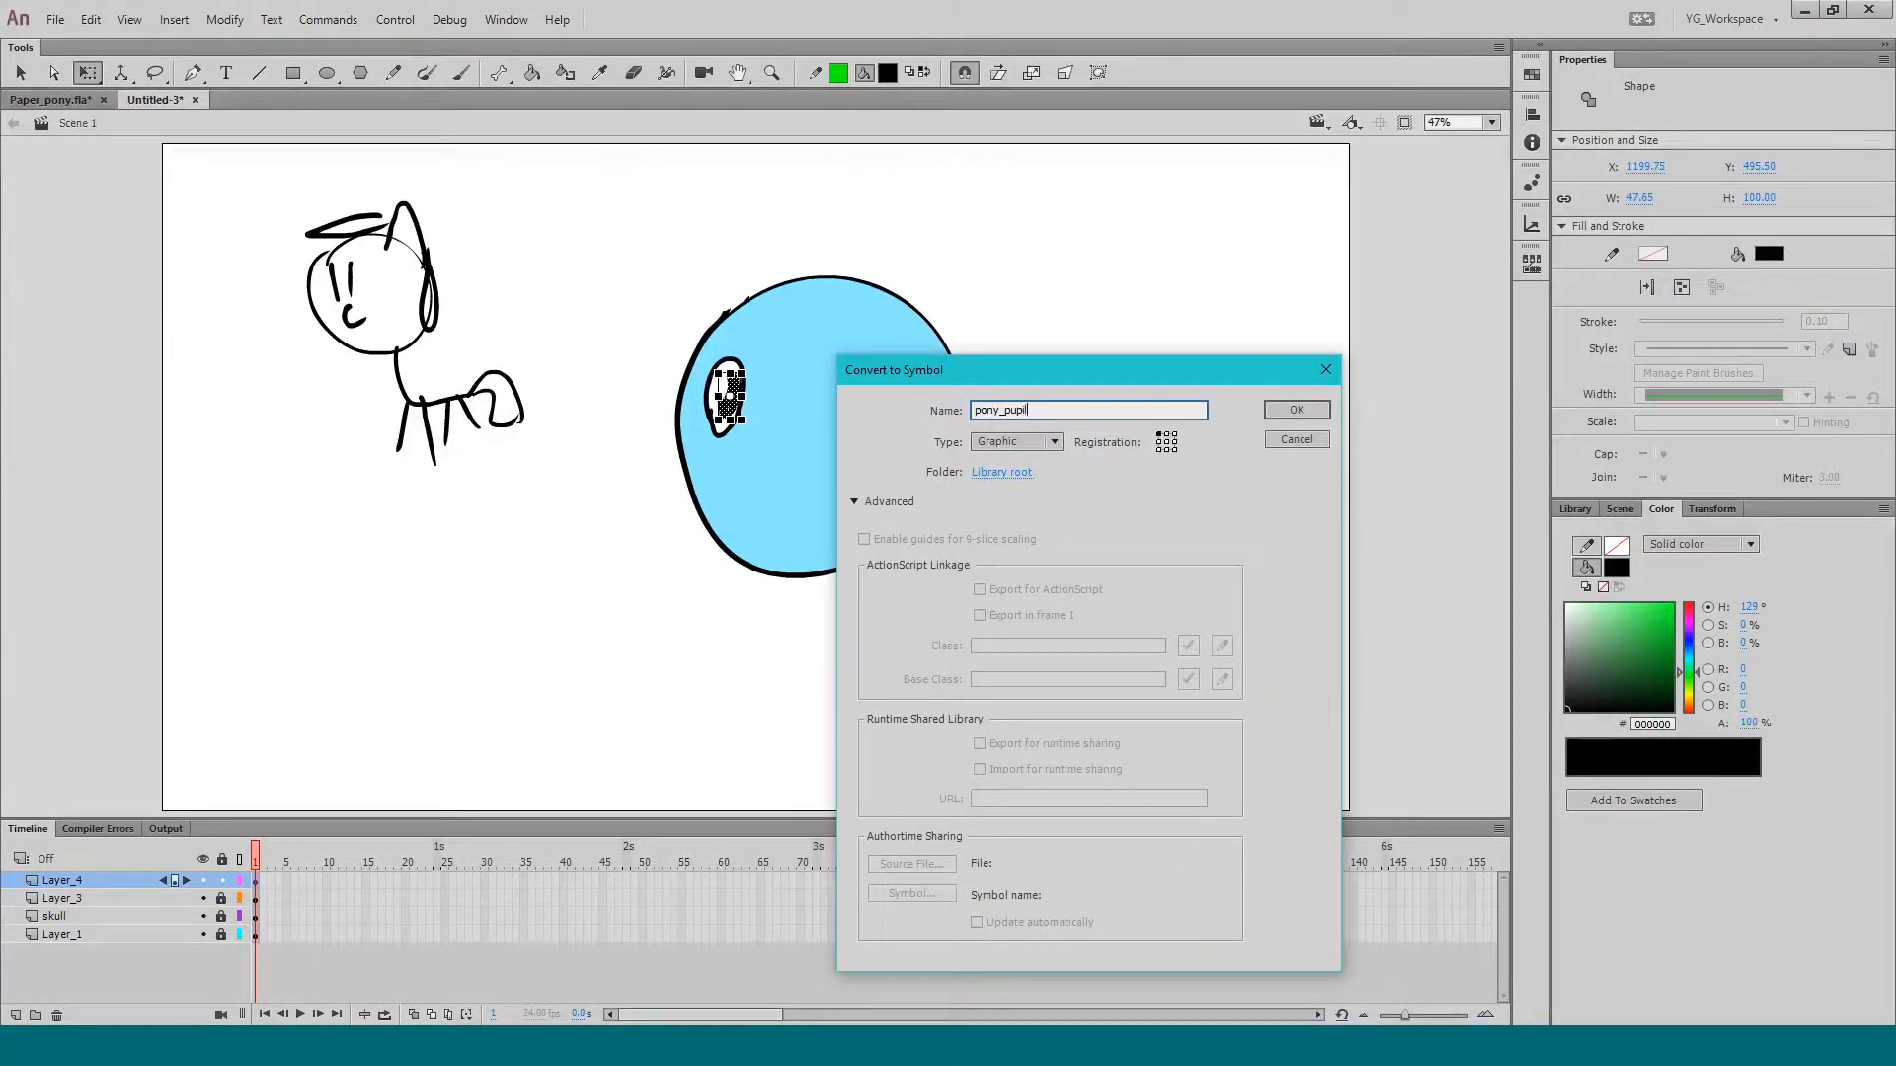
type("ony_pupil")
key("Return")
Step: Unlock Layer_3 and convert its eye artwork to a Graphic symbol named pony_eye
left_click(220, 900)
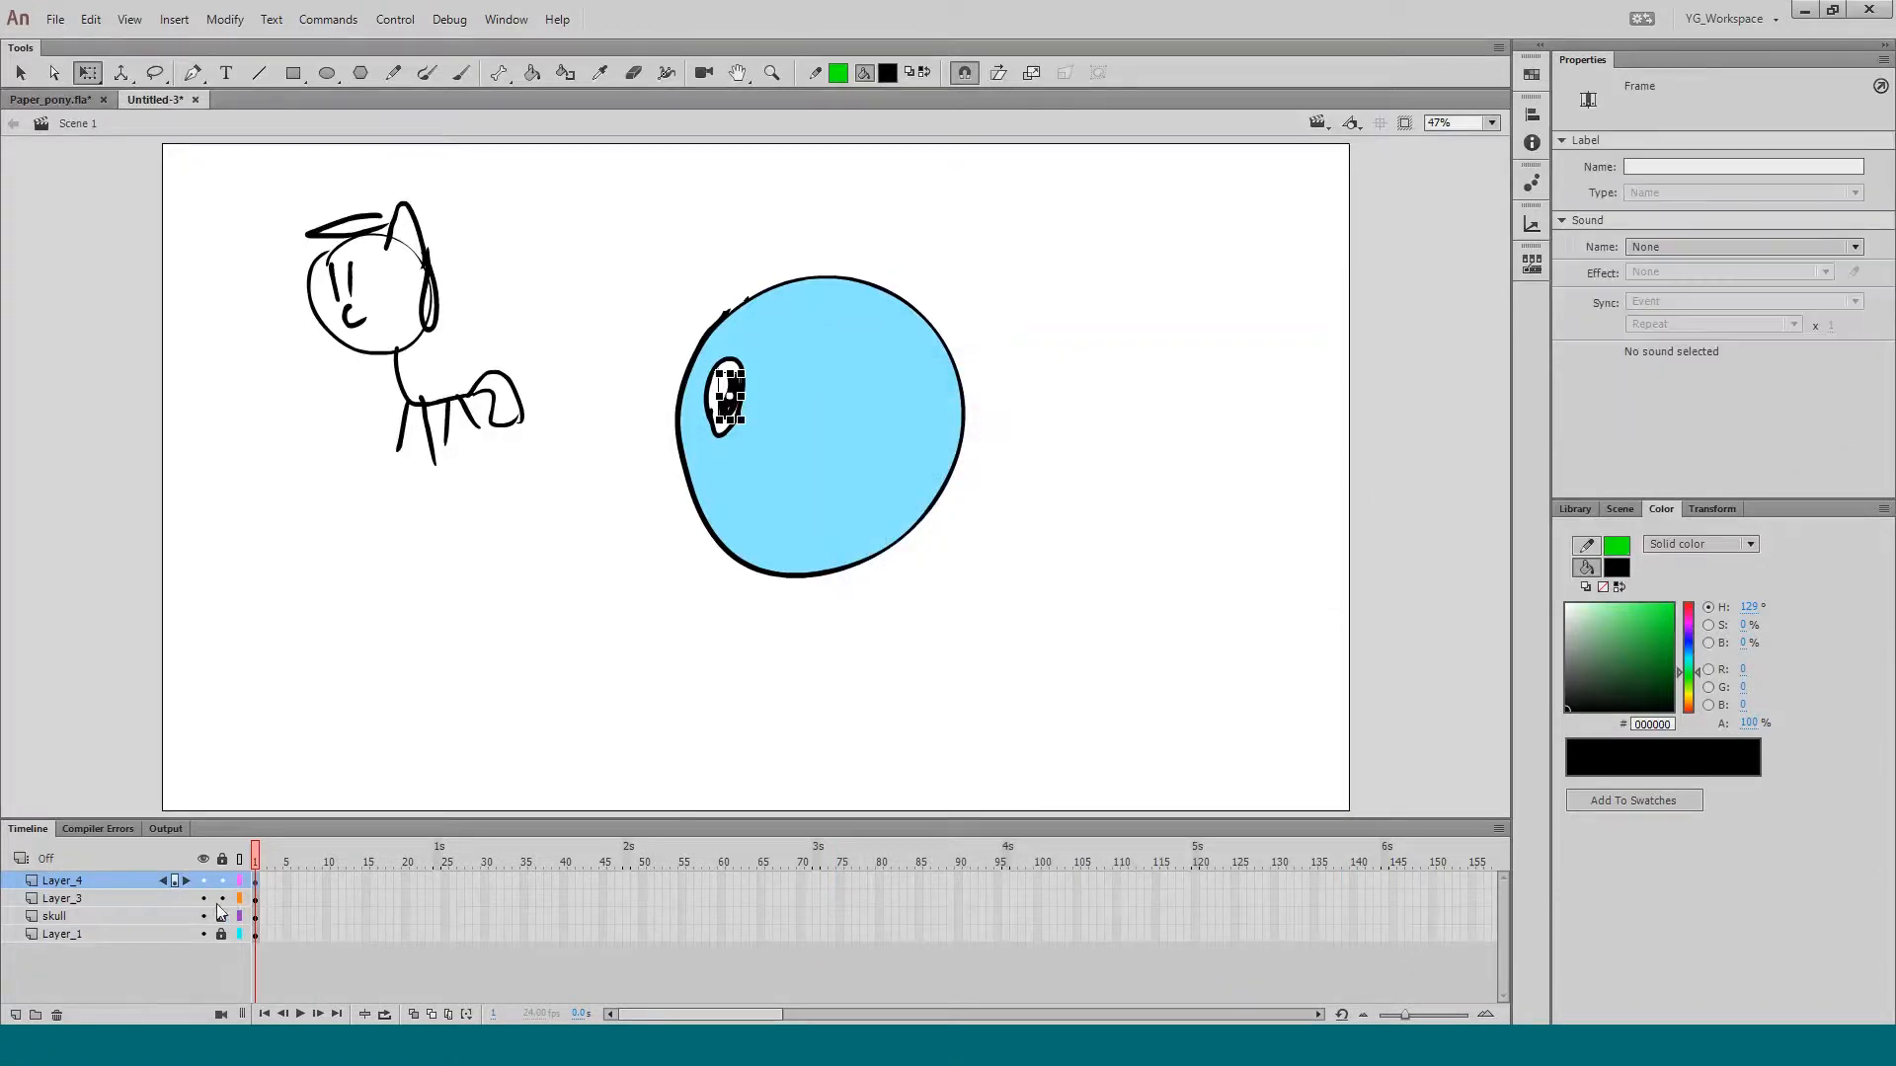
left_click(172, 899)
key("F8")
type("pony_eye")
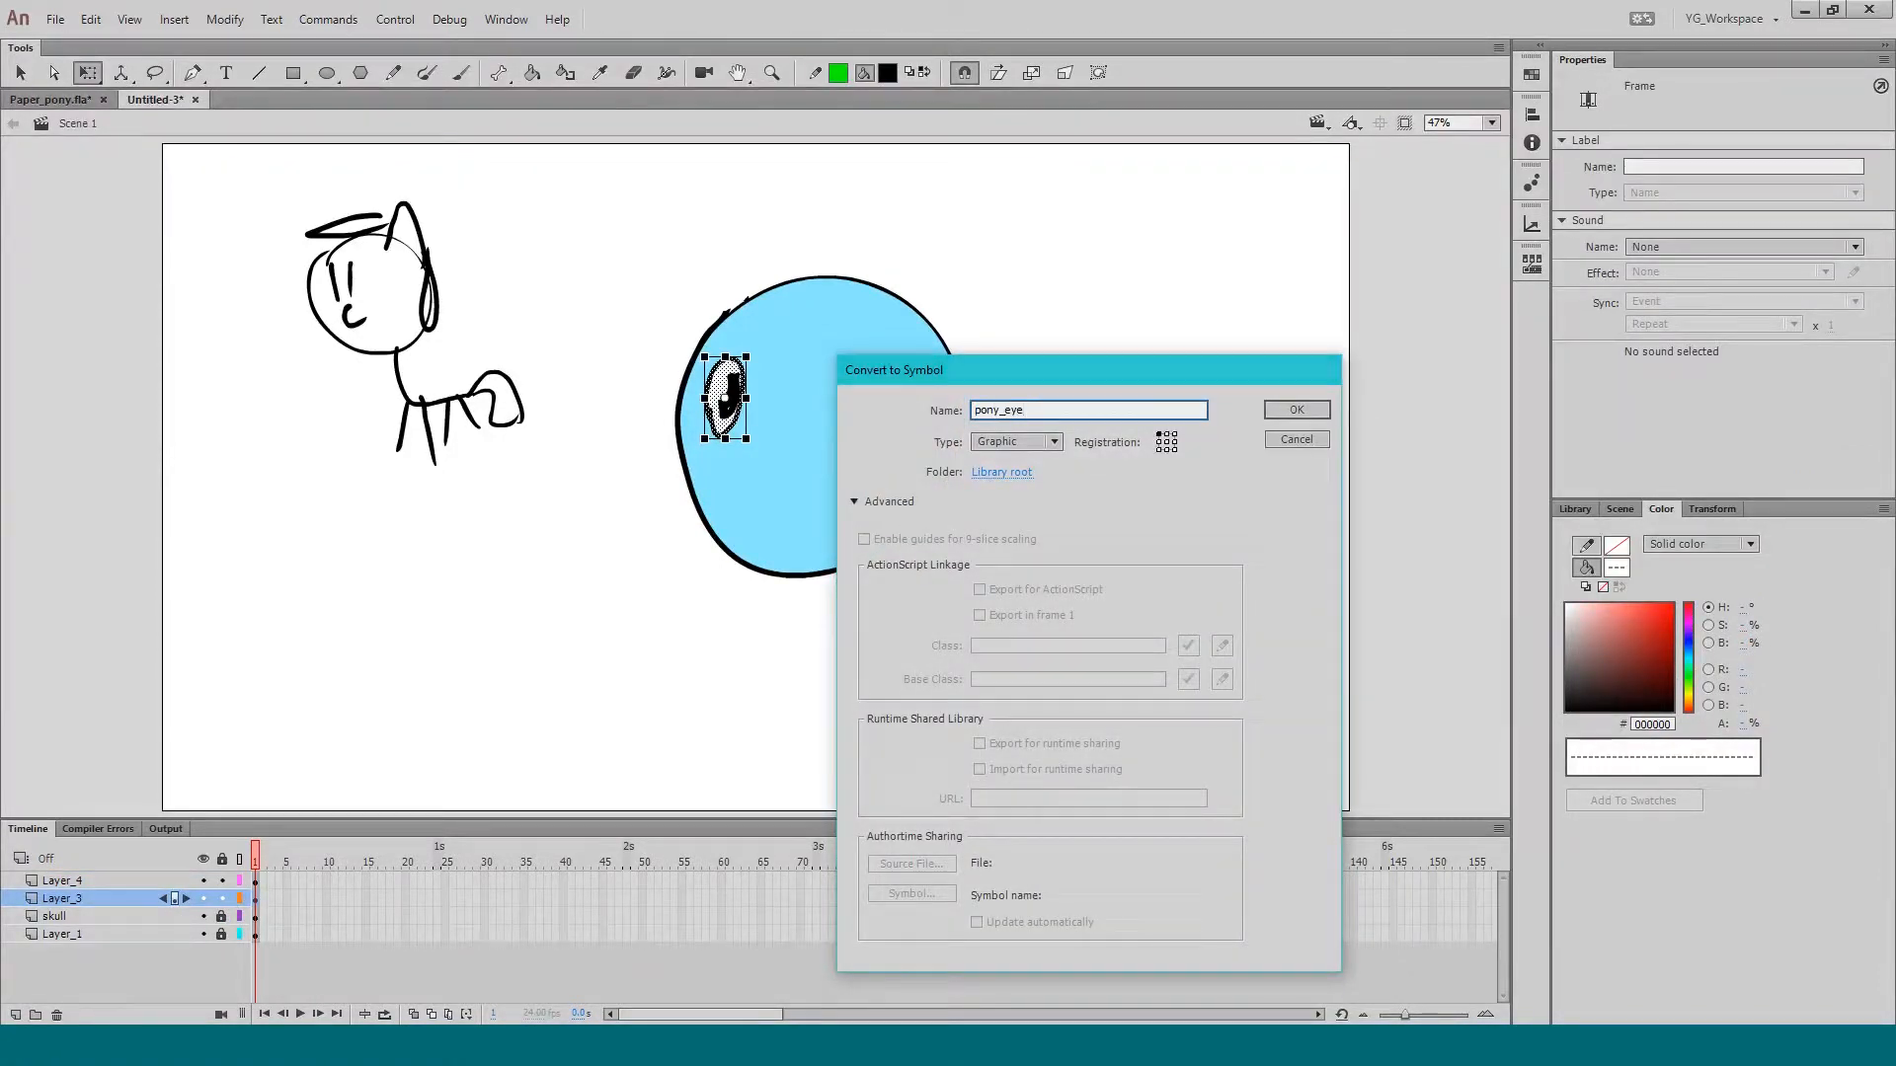
key("Return")
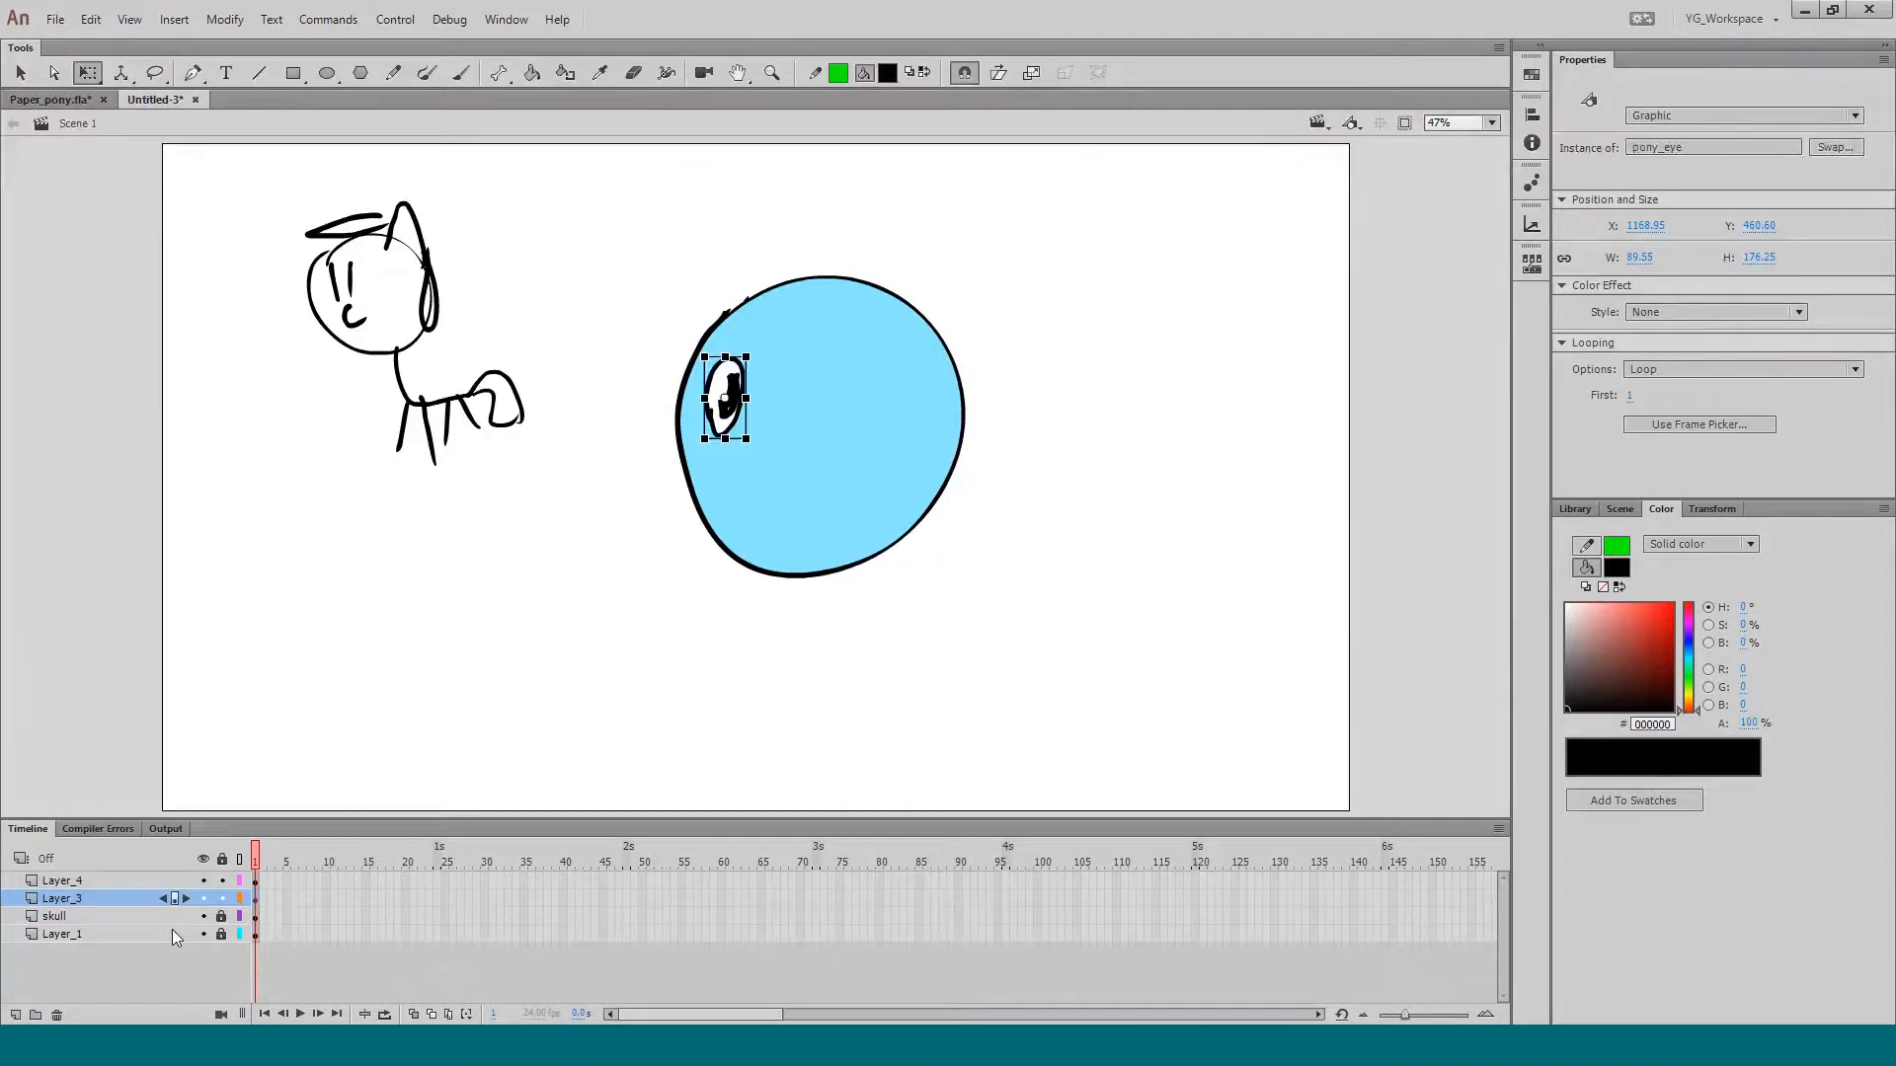
Step: Break the pony_eye symbol apart on Layer_3 and convert its artwork to a Graphic symbol named pony_eye_sclera
key("ctrl+b")
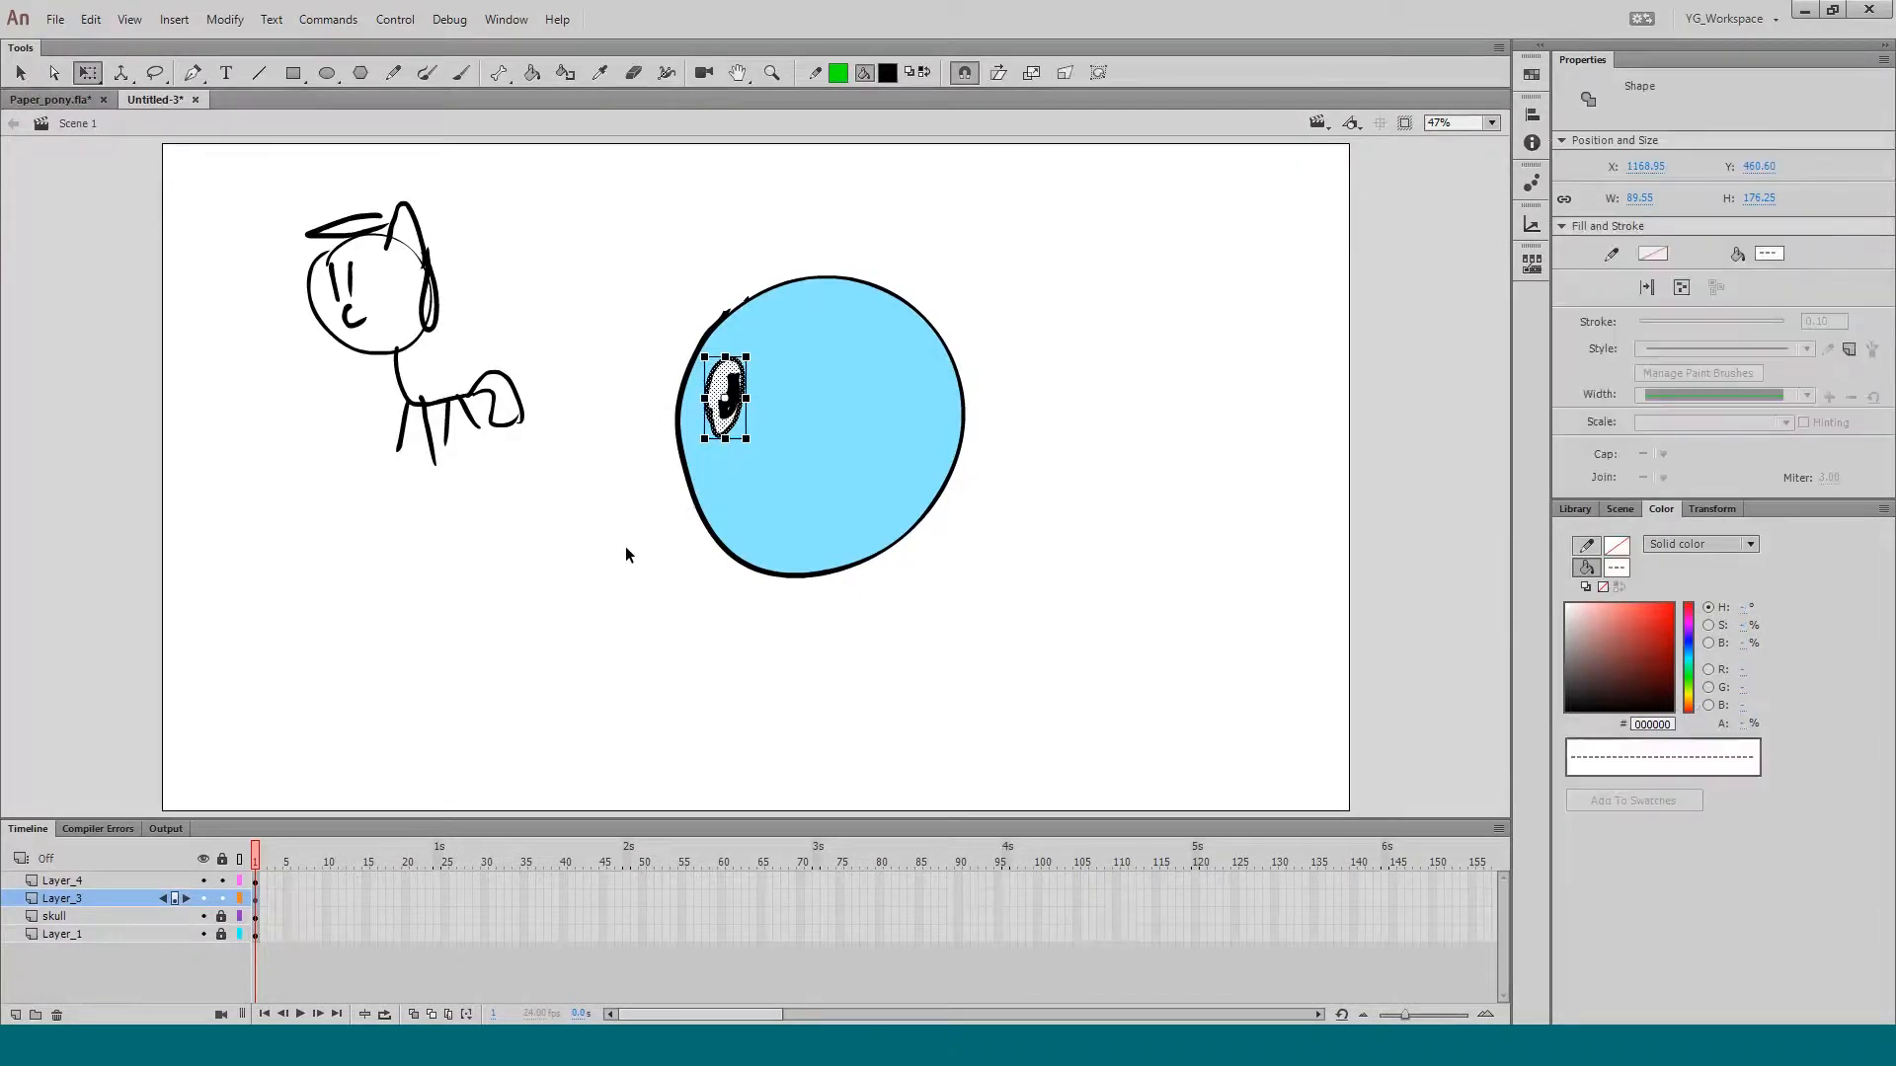
key("F8")
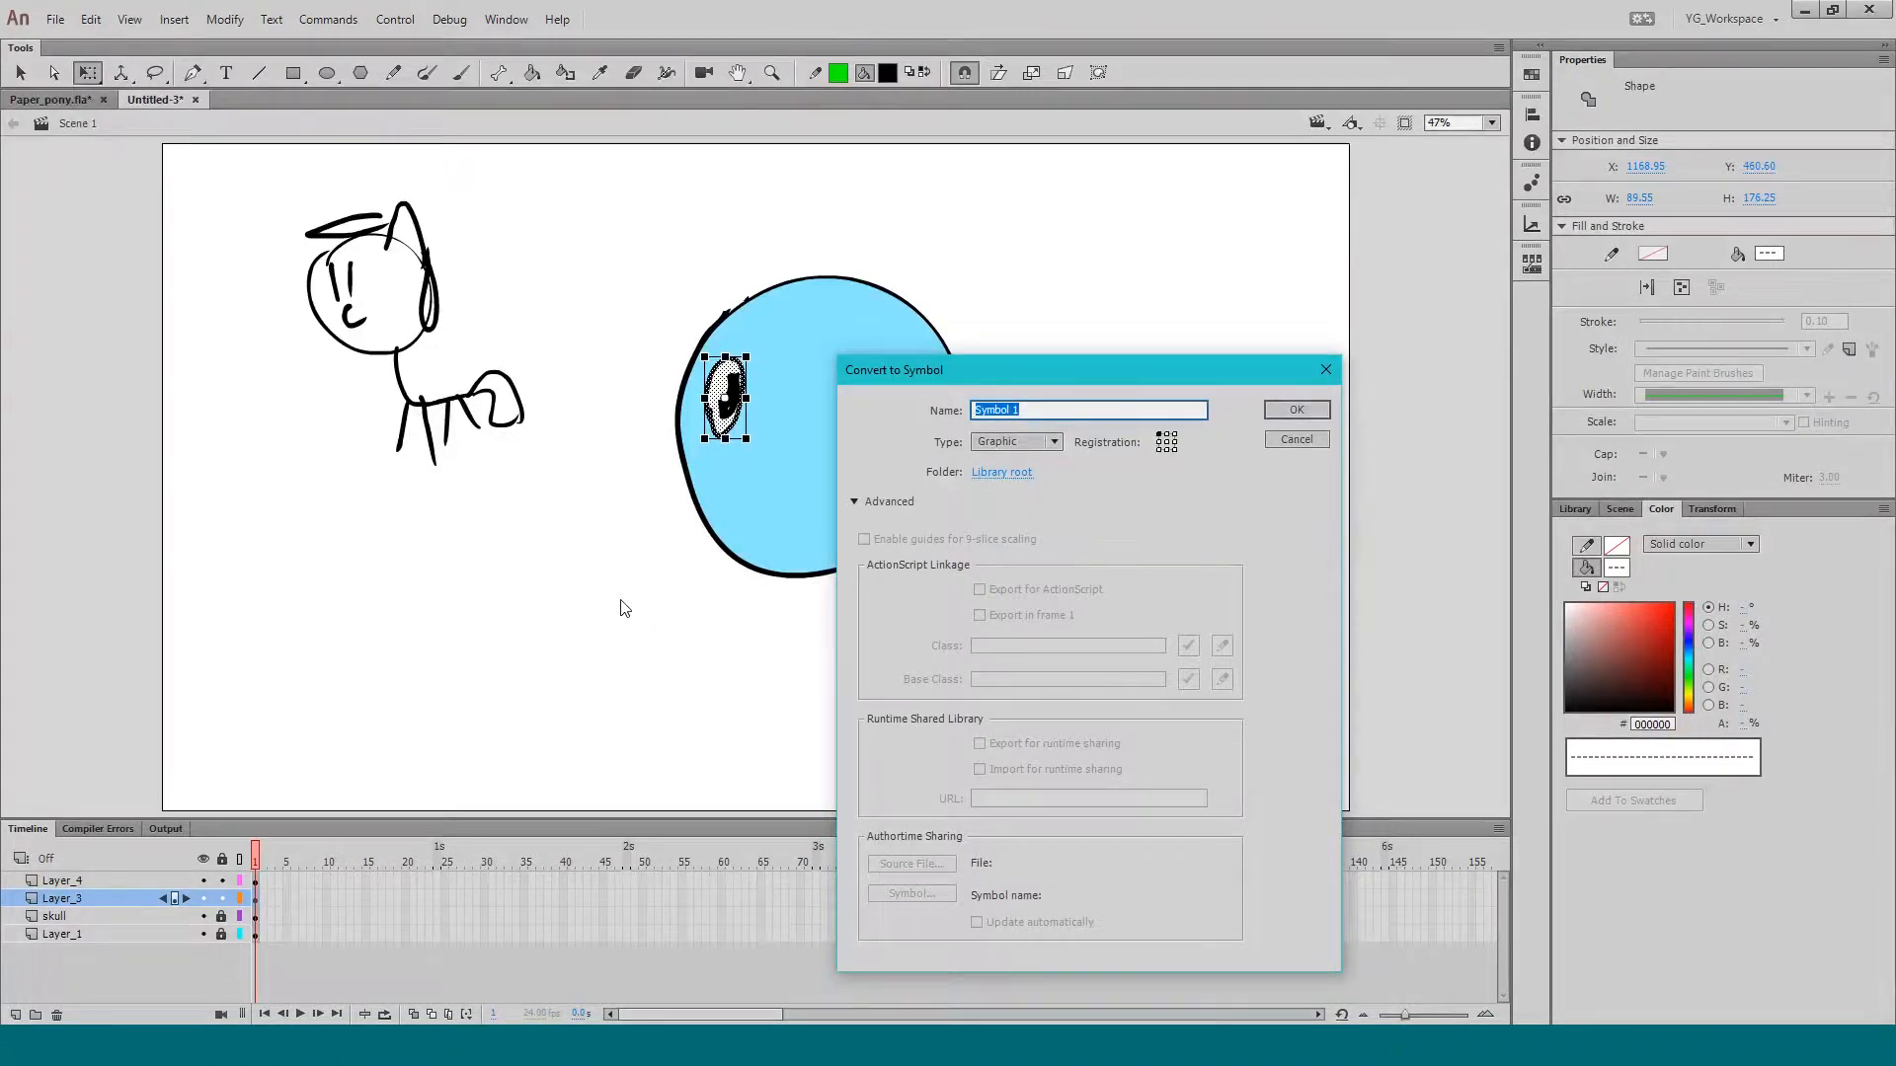
type("pony_eye")
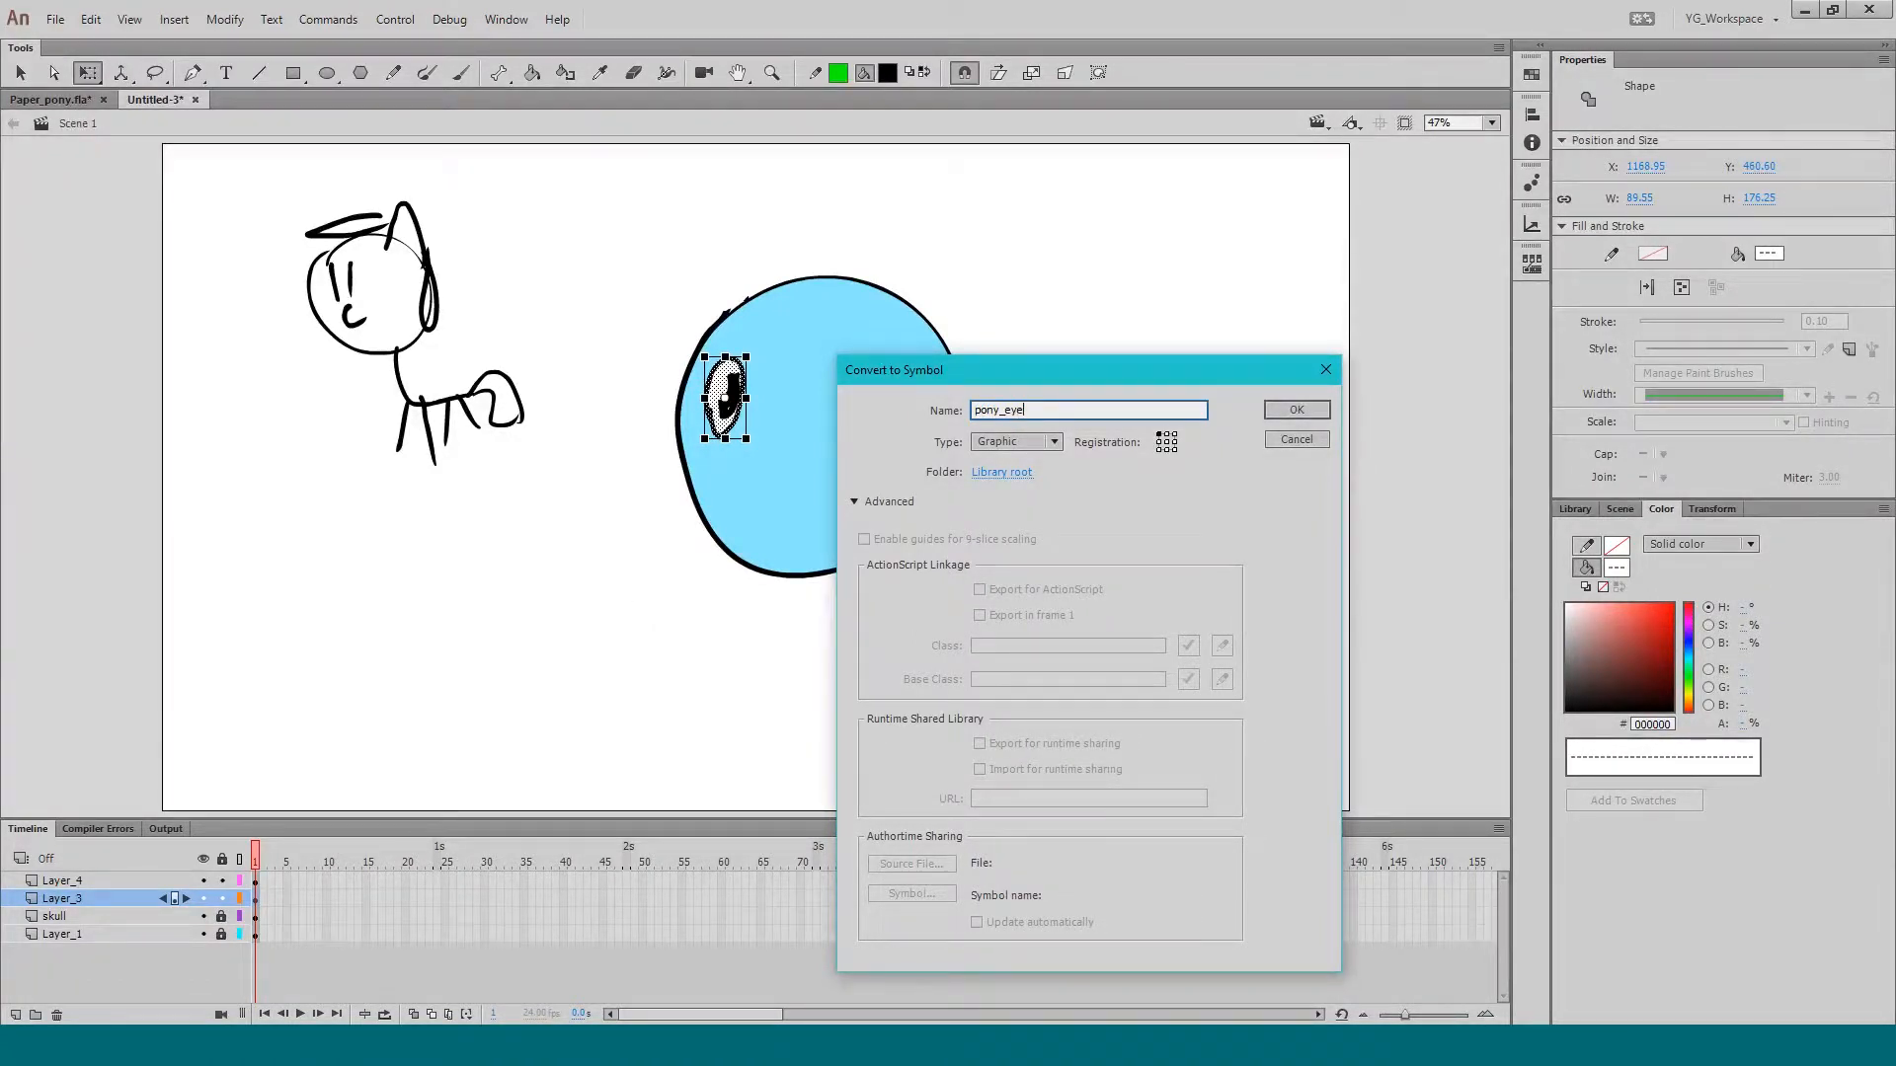
type("_sclera")
key("Return")
left_click(612, 495)
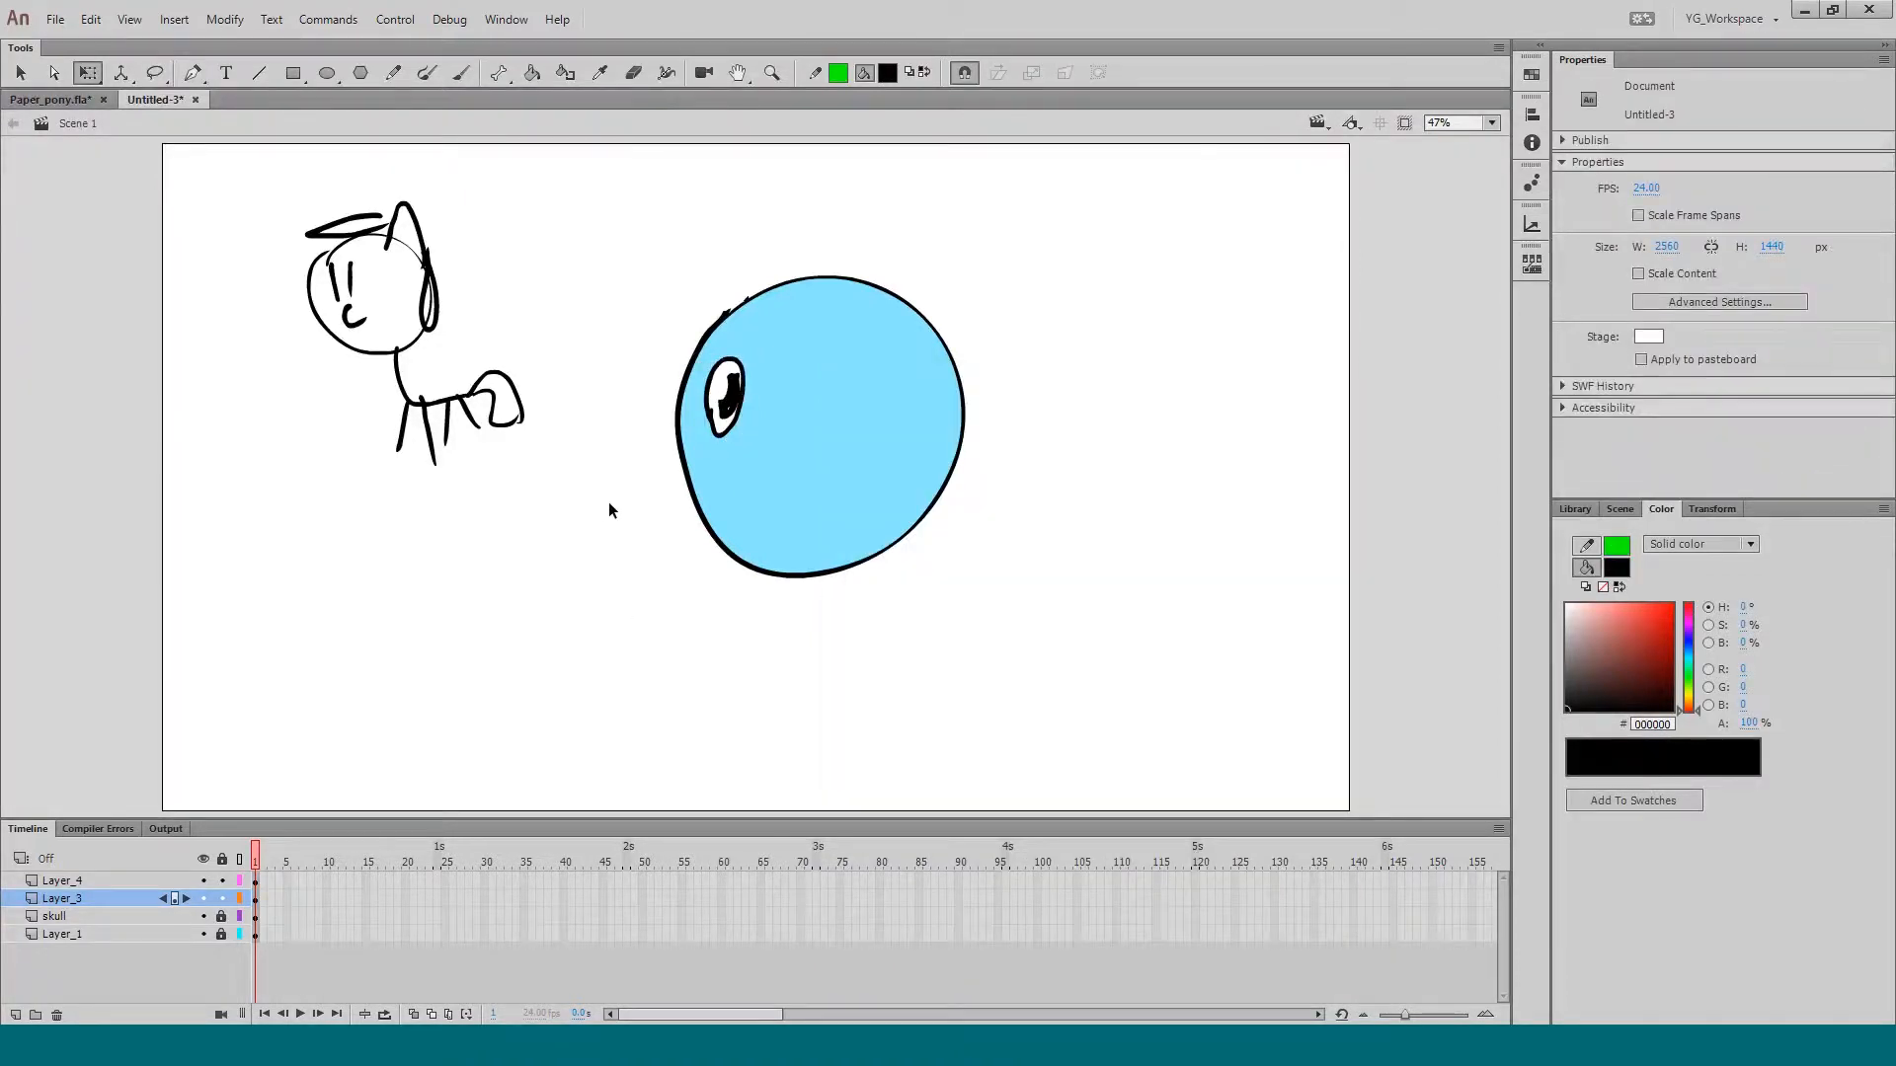
Step: Unlock the skull layer and Layer_1, and paste a copy of the complete eye to the right of the original on a new topmost layer
left_click(221, 916)
left_click(221, 935)
left_click_drag(385, 821, 385, 833)
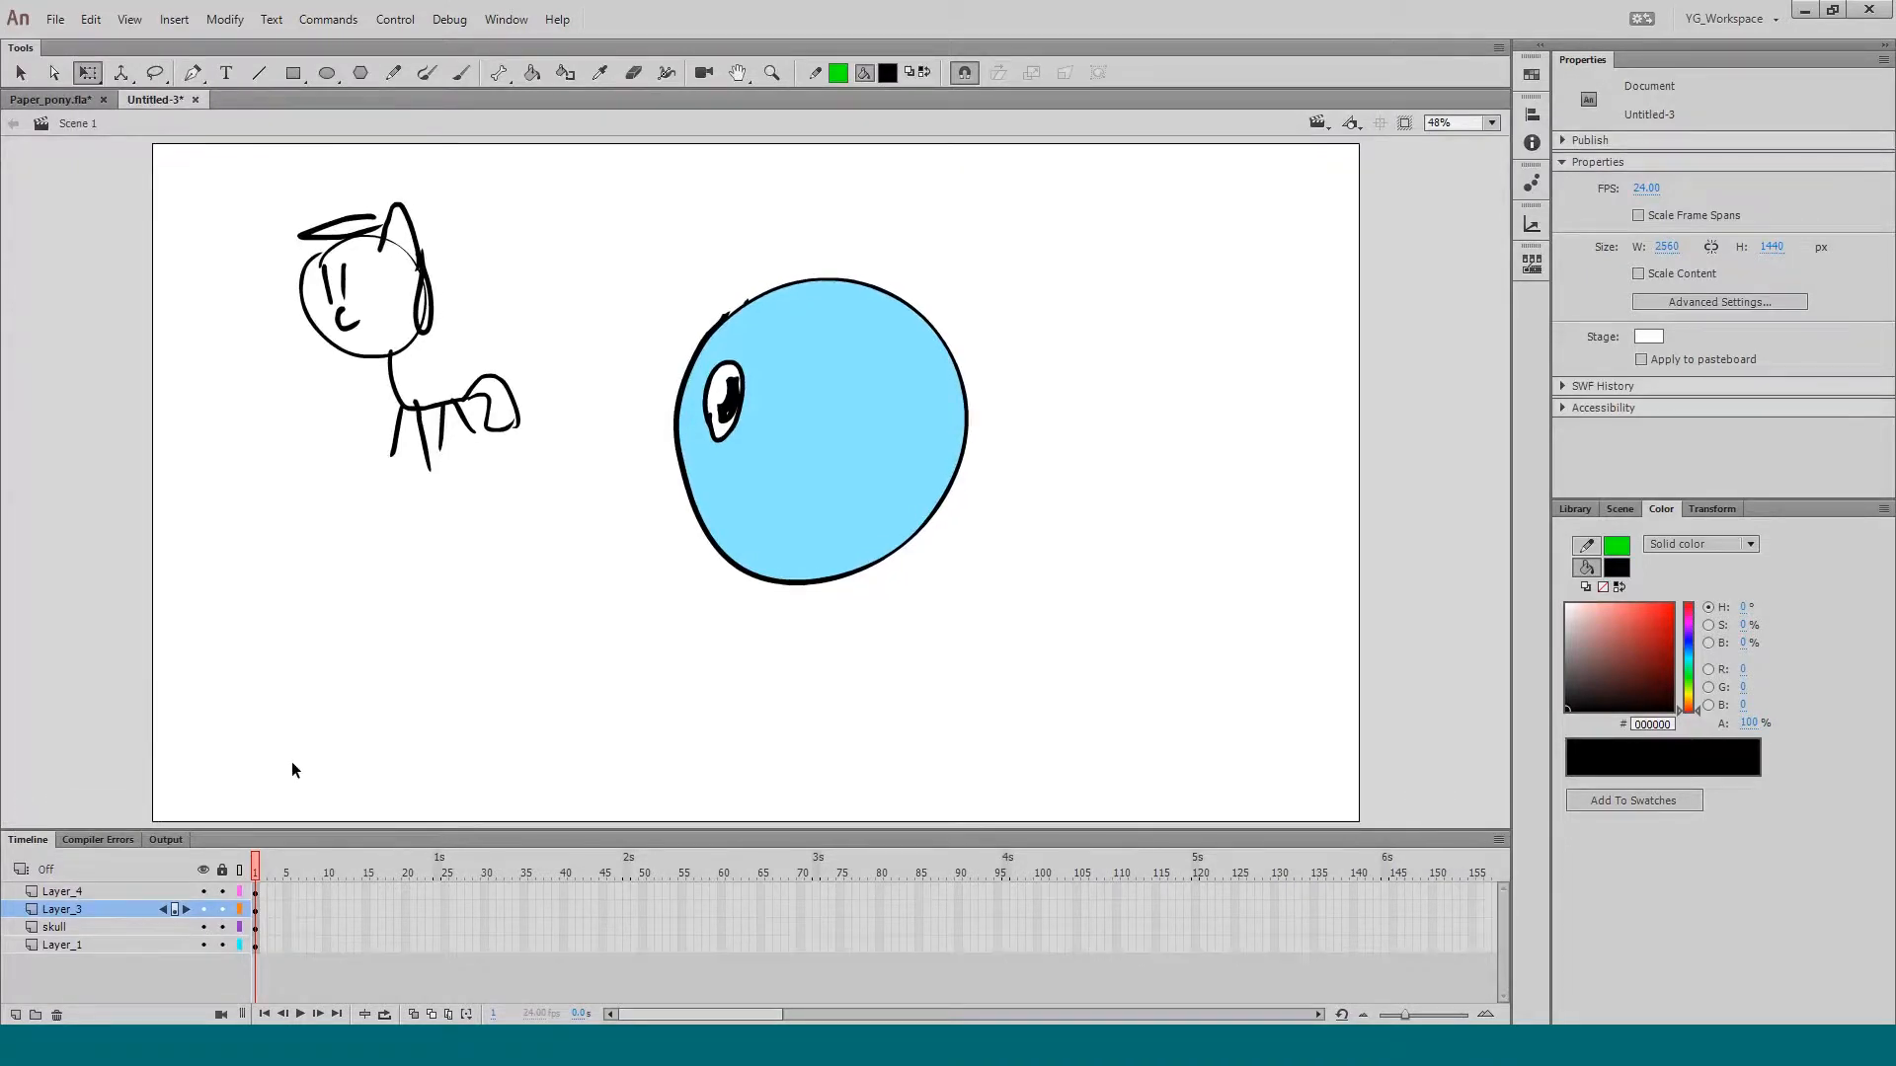
left_click(156, 895)
left_click(158, 905, "shift")
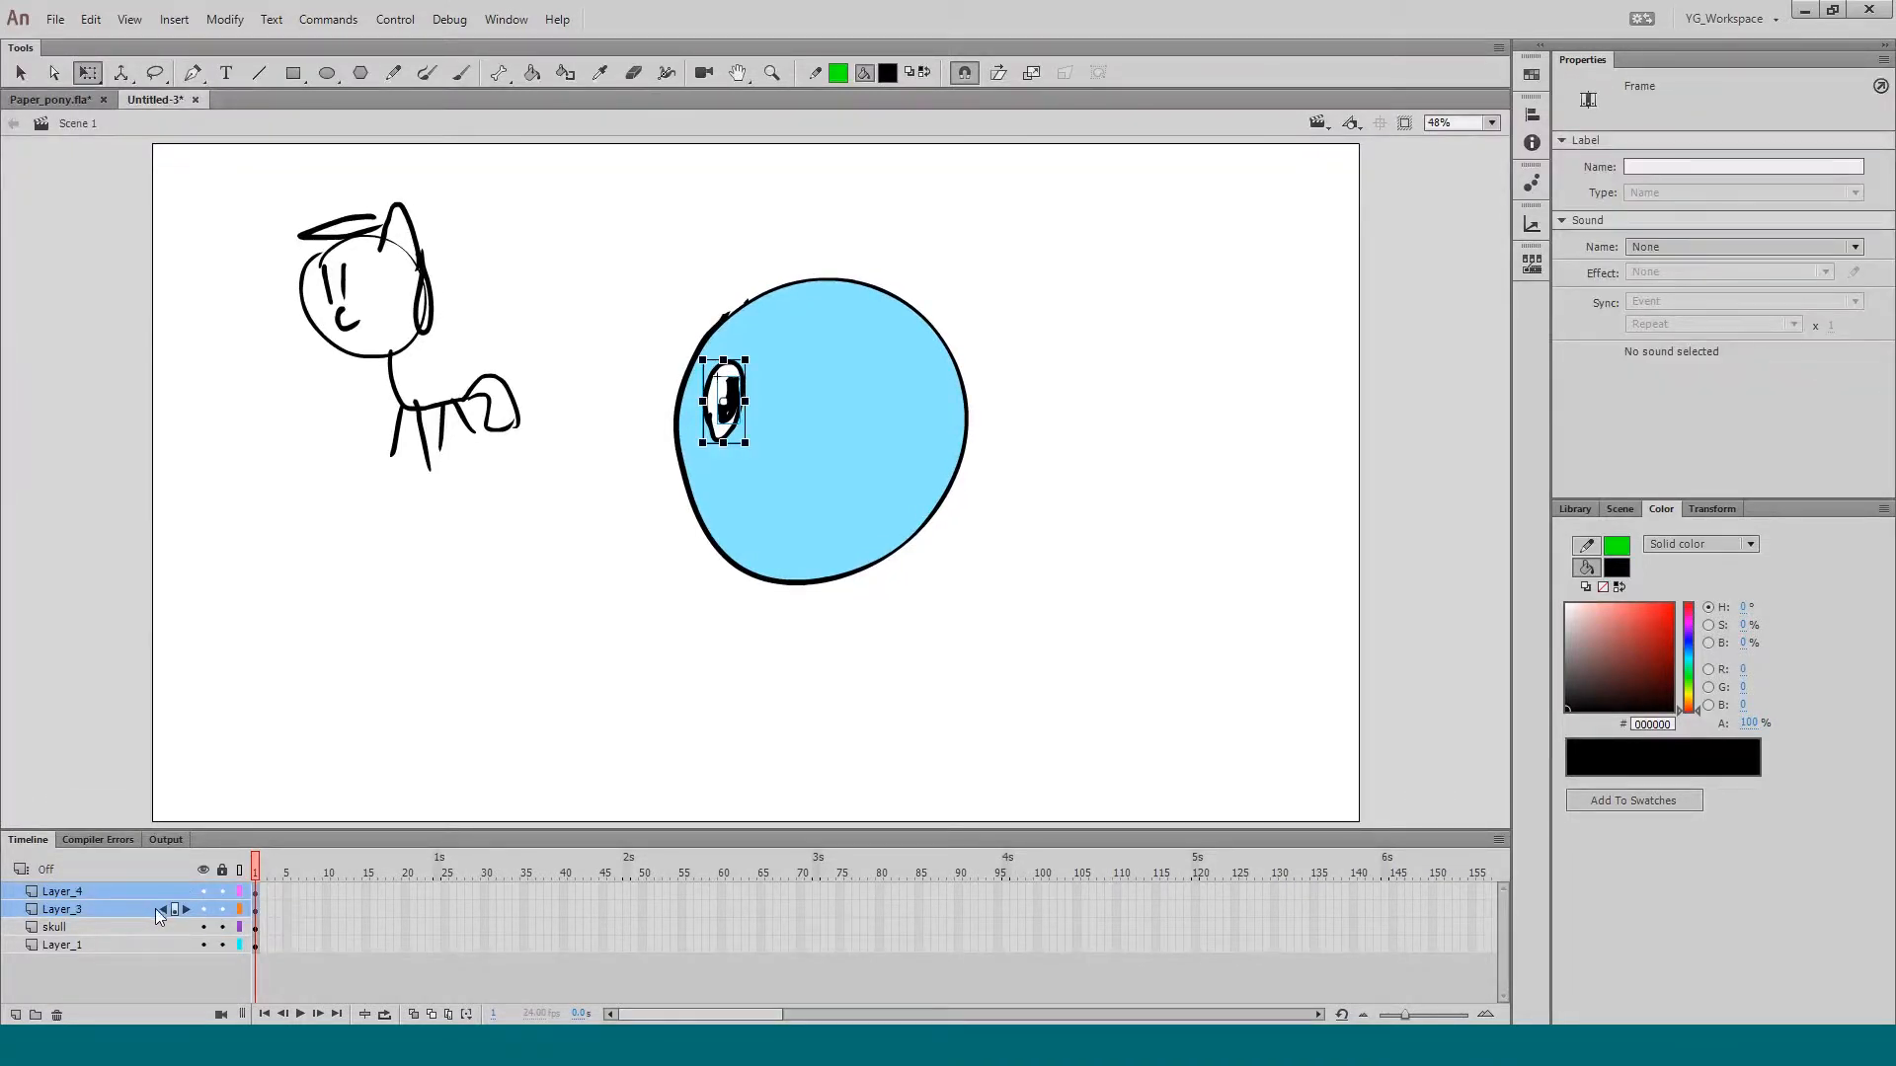
left_click(15, 1014)
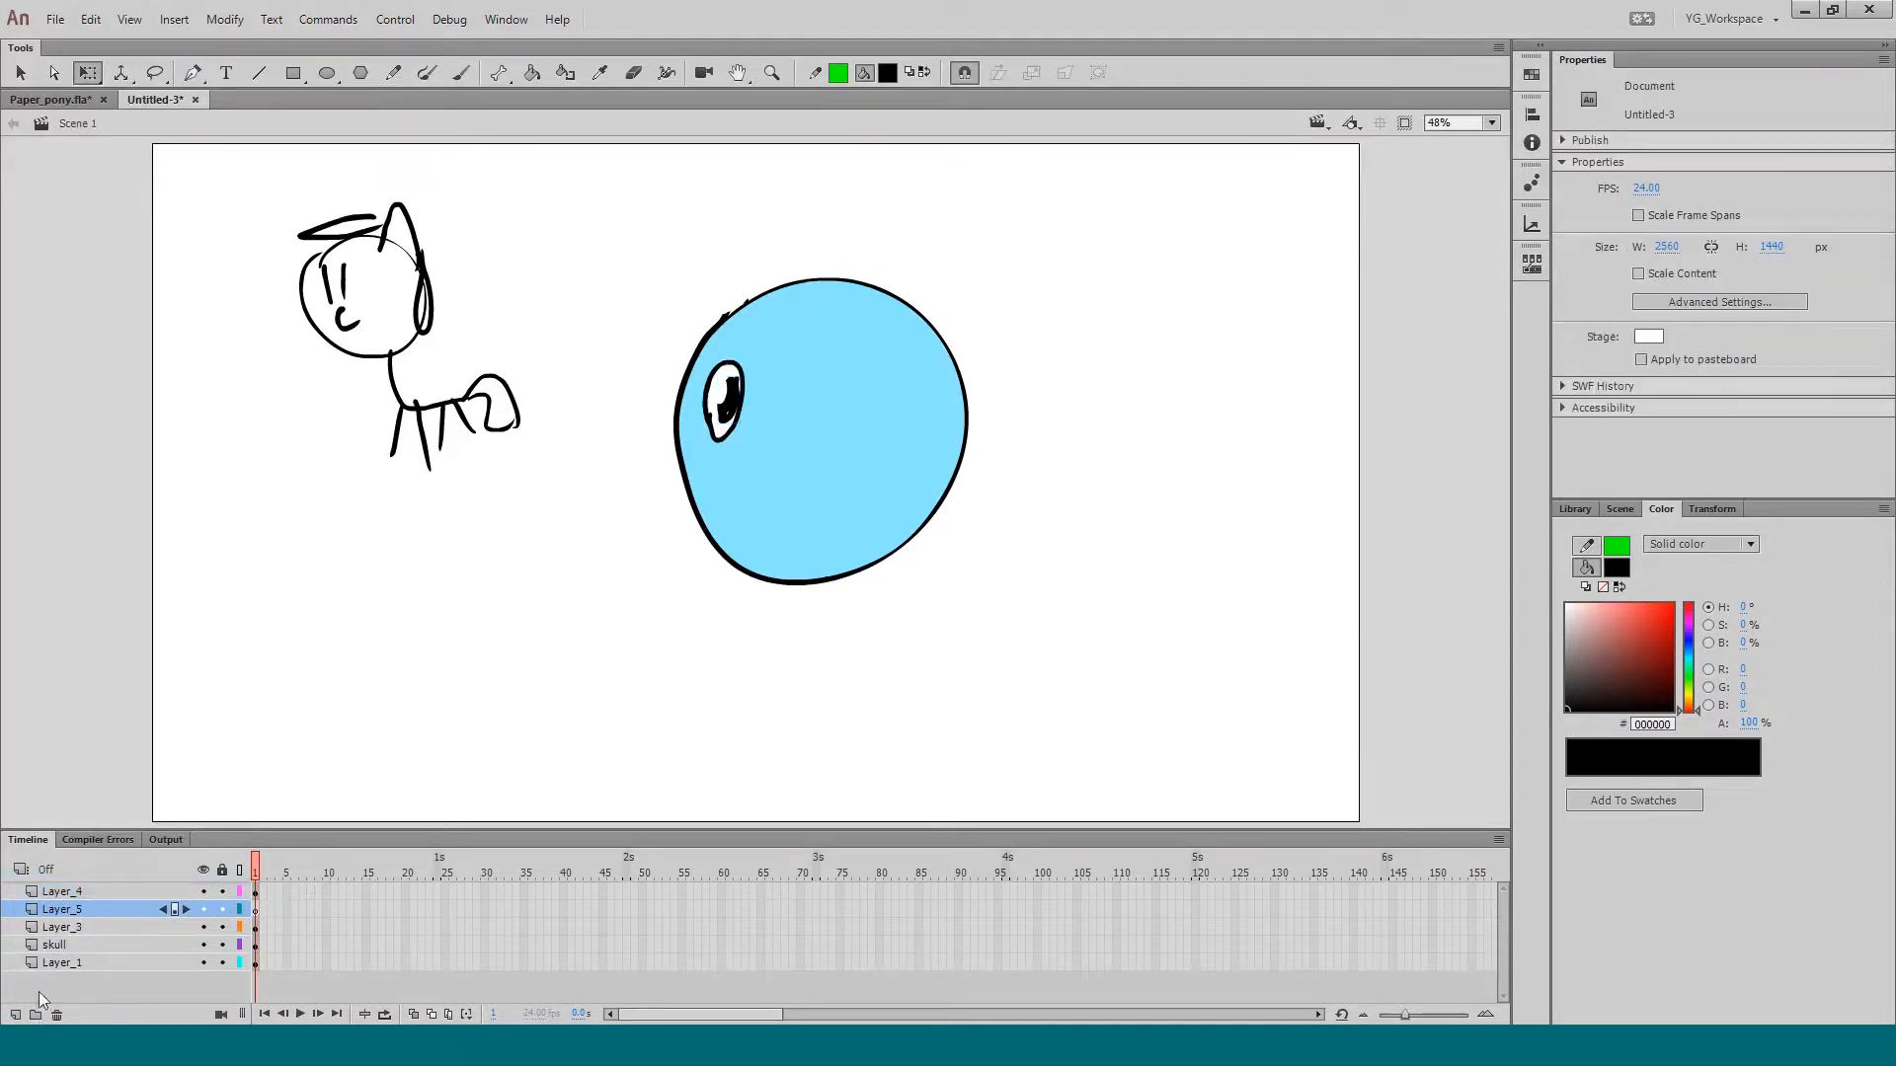
left_click_drag(137, 906, 124, 880)
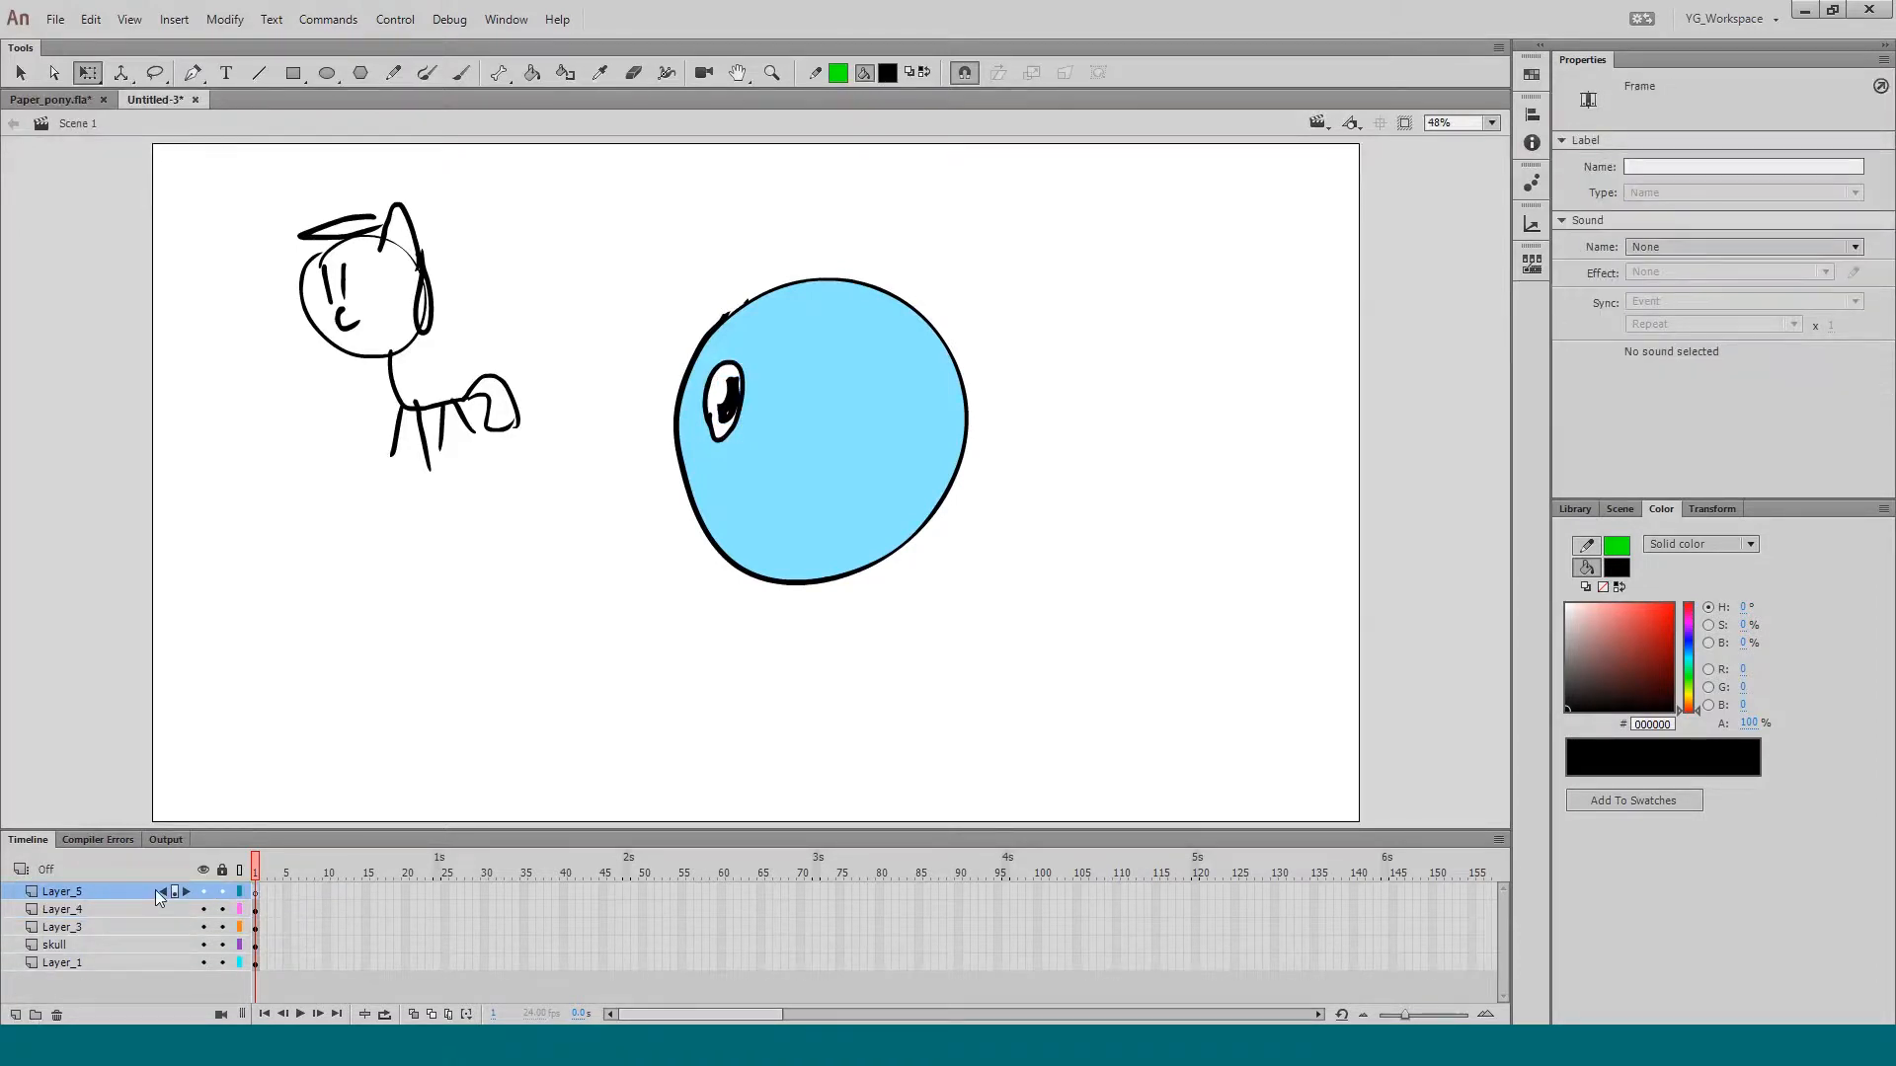
key("ctrl+v")
left_click_drag(762, 467, 819, 410)
Step: Distribute the copied eye's sclera and pupil to separate layers and delete the emptied Layer_5
left_click(120, 889)
right_click(804, 440)
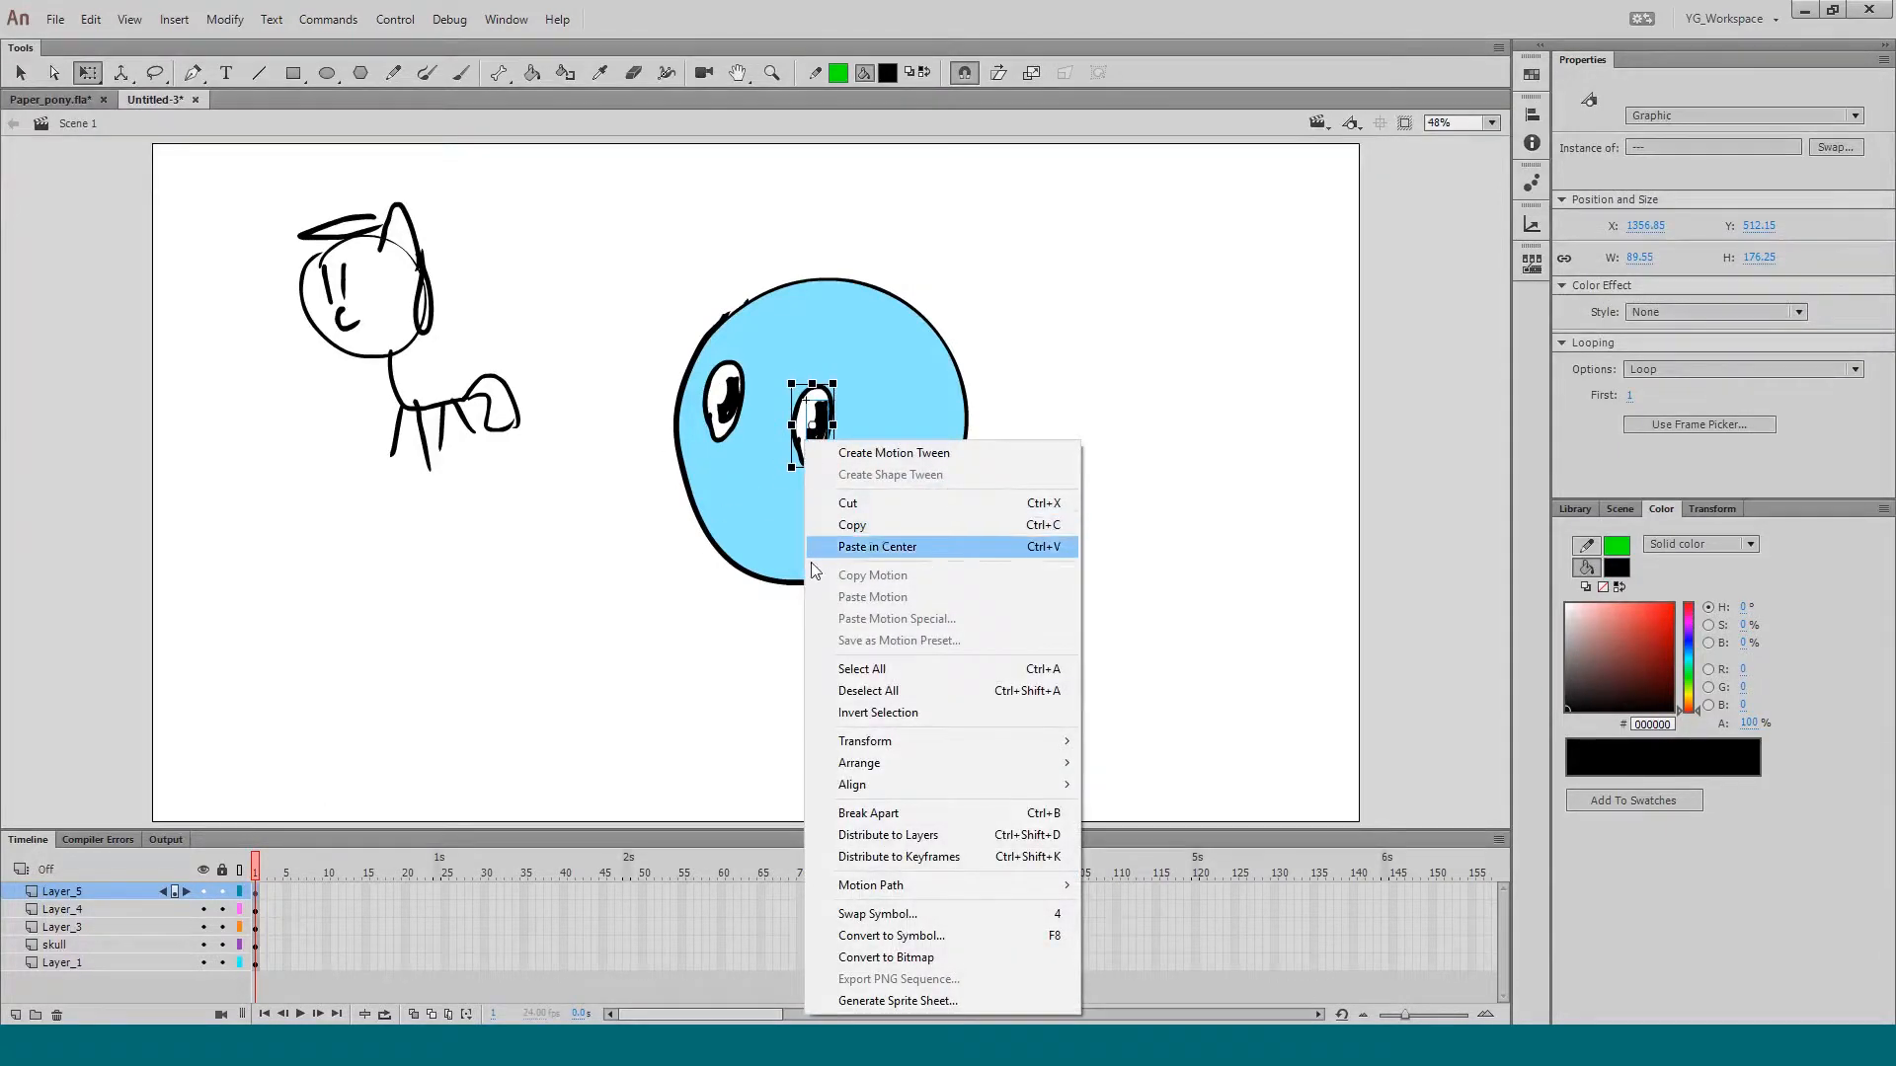
left_click(845, 835)
left_click(156, 891)
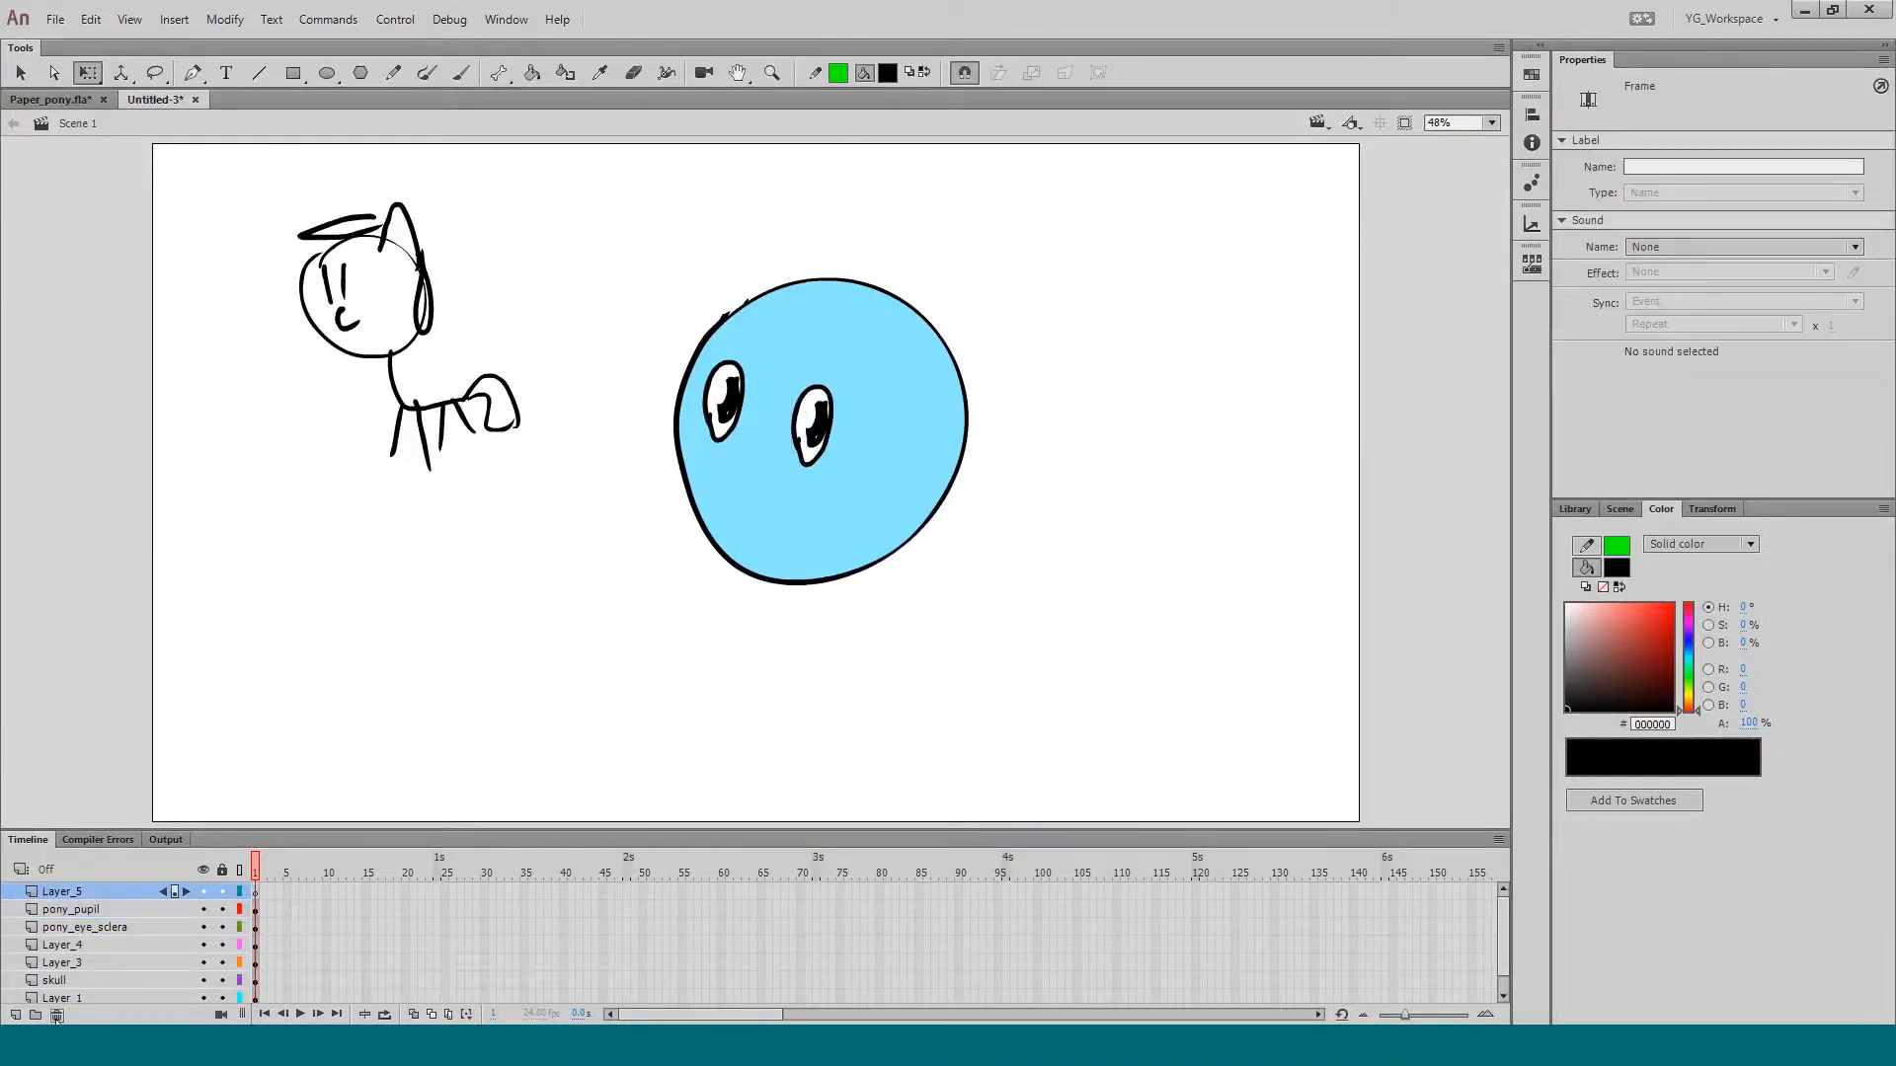
left_click(56, 1015)
left_click(123, 908)
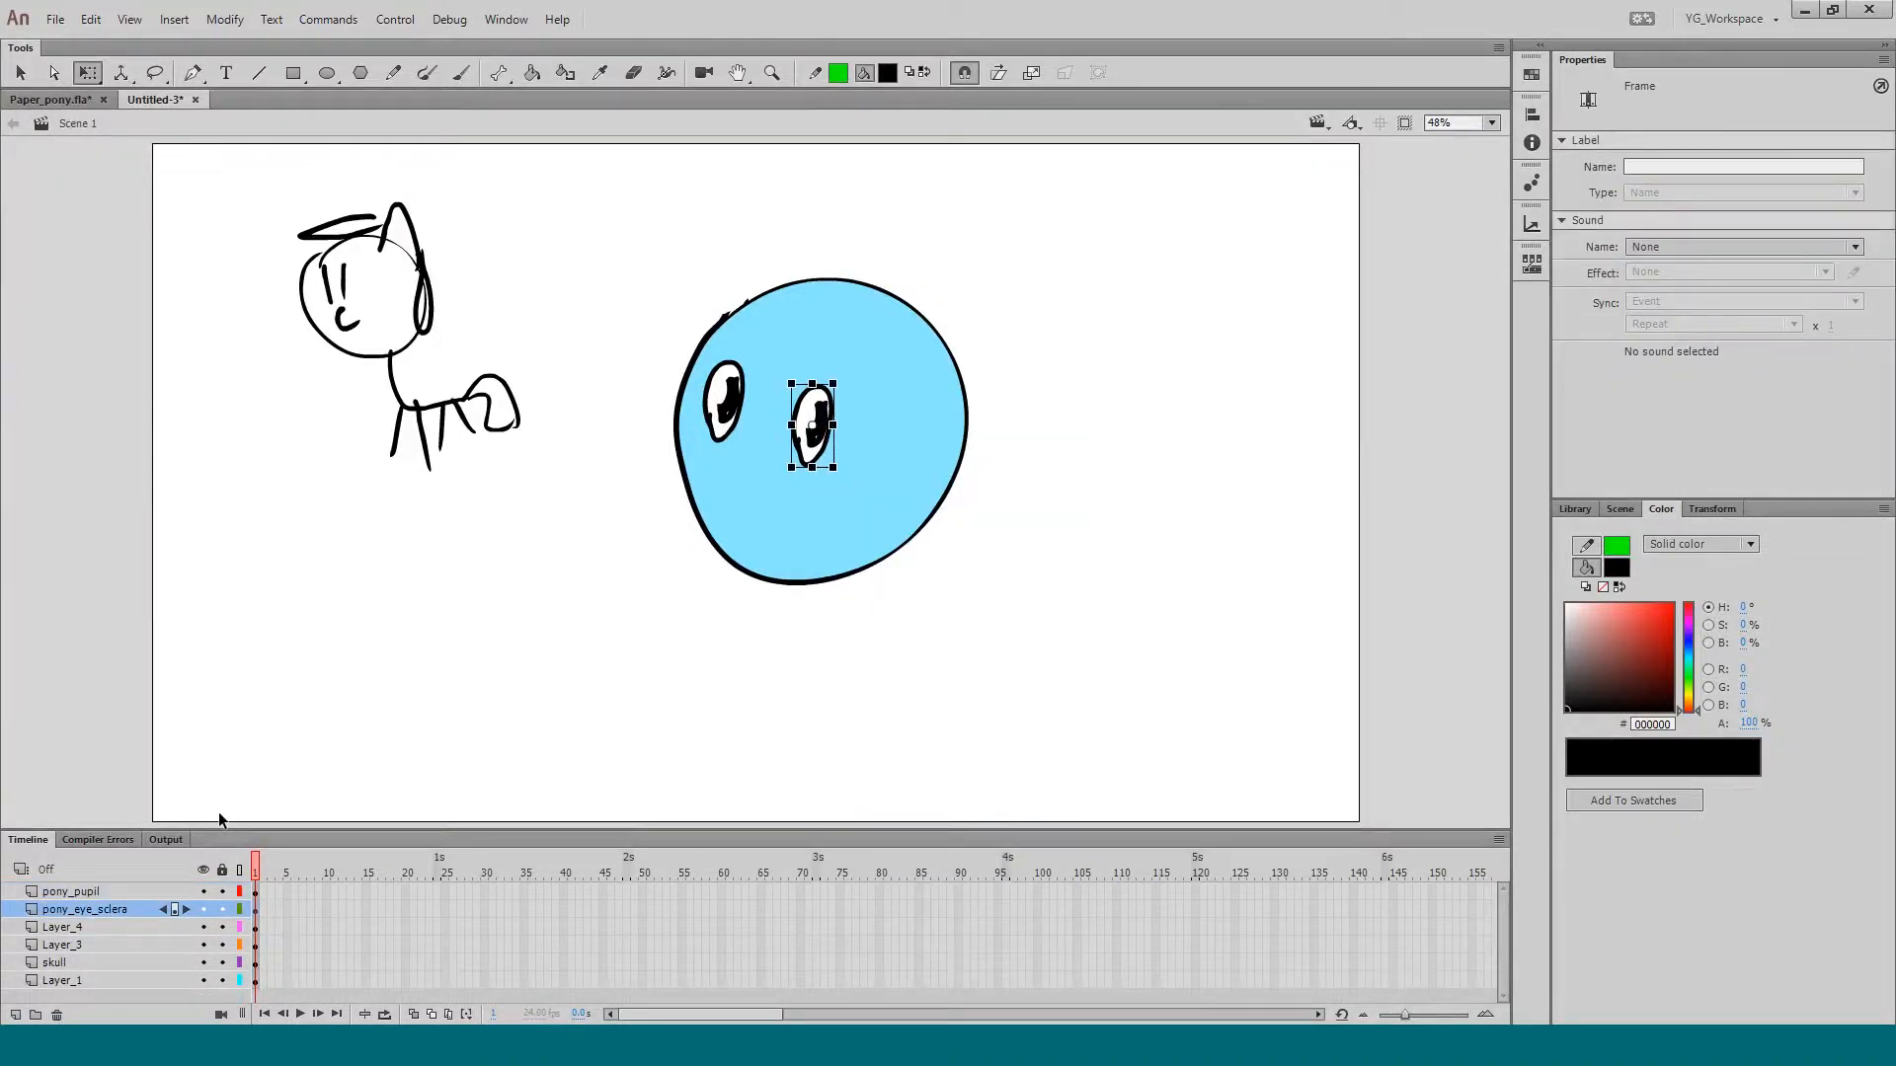
Step: Move the second eye, sclera and pupil together, closer to the first eye
scroll(754, 410, "up", 2)
mouse_move(855, 481)
left_mouse_down()
mouse_move(808, 468)
mouse_move(874, 470)
mouse_move(706, 462)
mouse_move(647, 494)
mouse_move(817, 564)
mouse_move(726, 638)
left_mouse_up()
left_click(877, 388, "shift")
left_click(655, 520)
Step: Add a layer above pony_pupil and paint a black muzzle line with a smile and nostril using the Brush at size 40
left_click(71, 892)
left_click(15, 1015)
key("b")
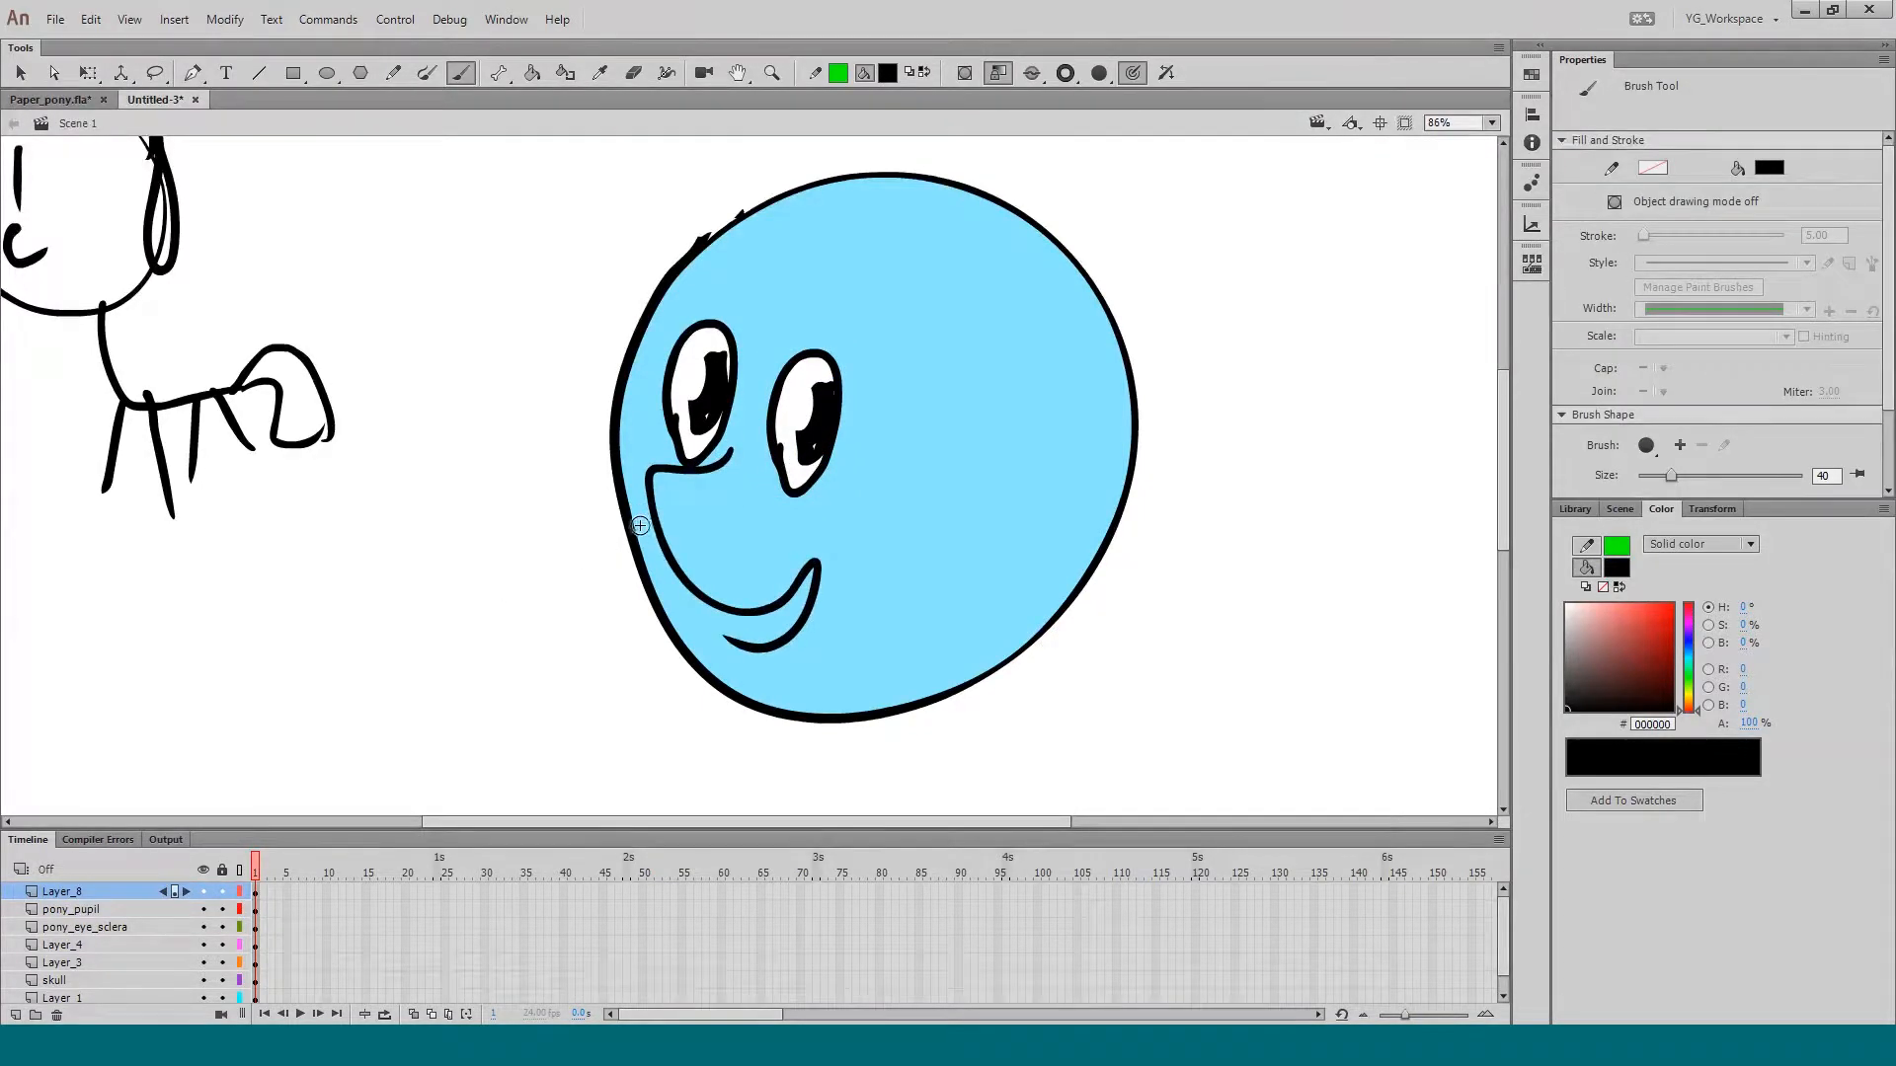
left_click_drag(669, 505, 709, 505)
key("q")
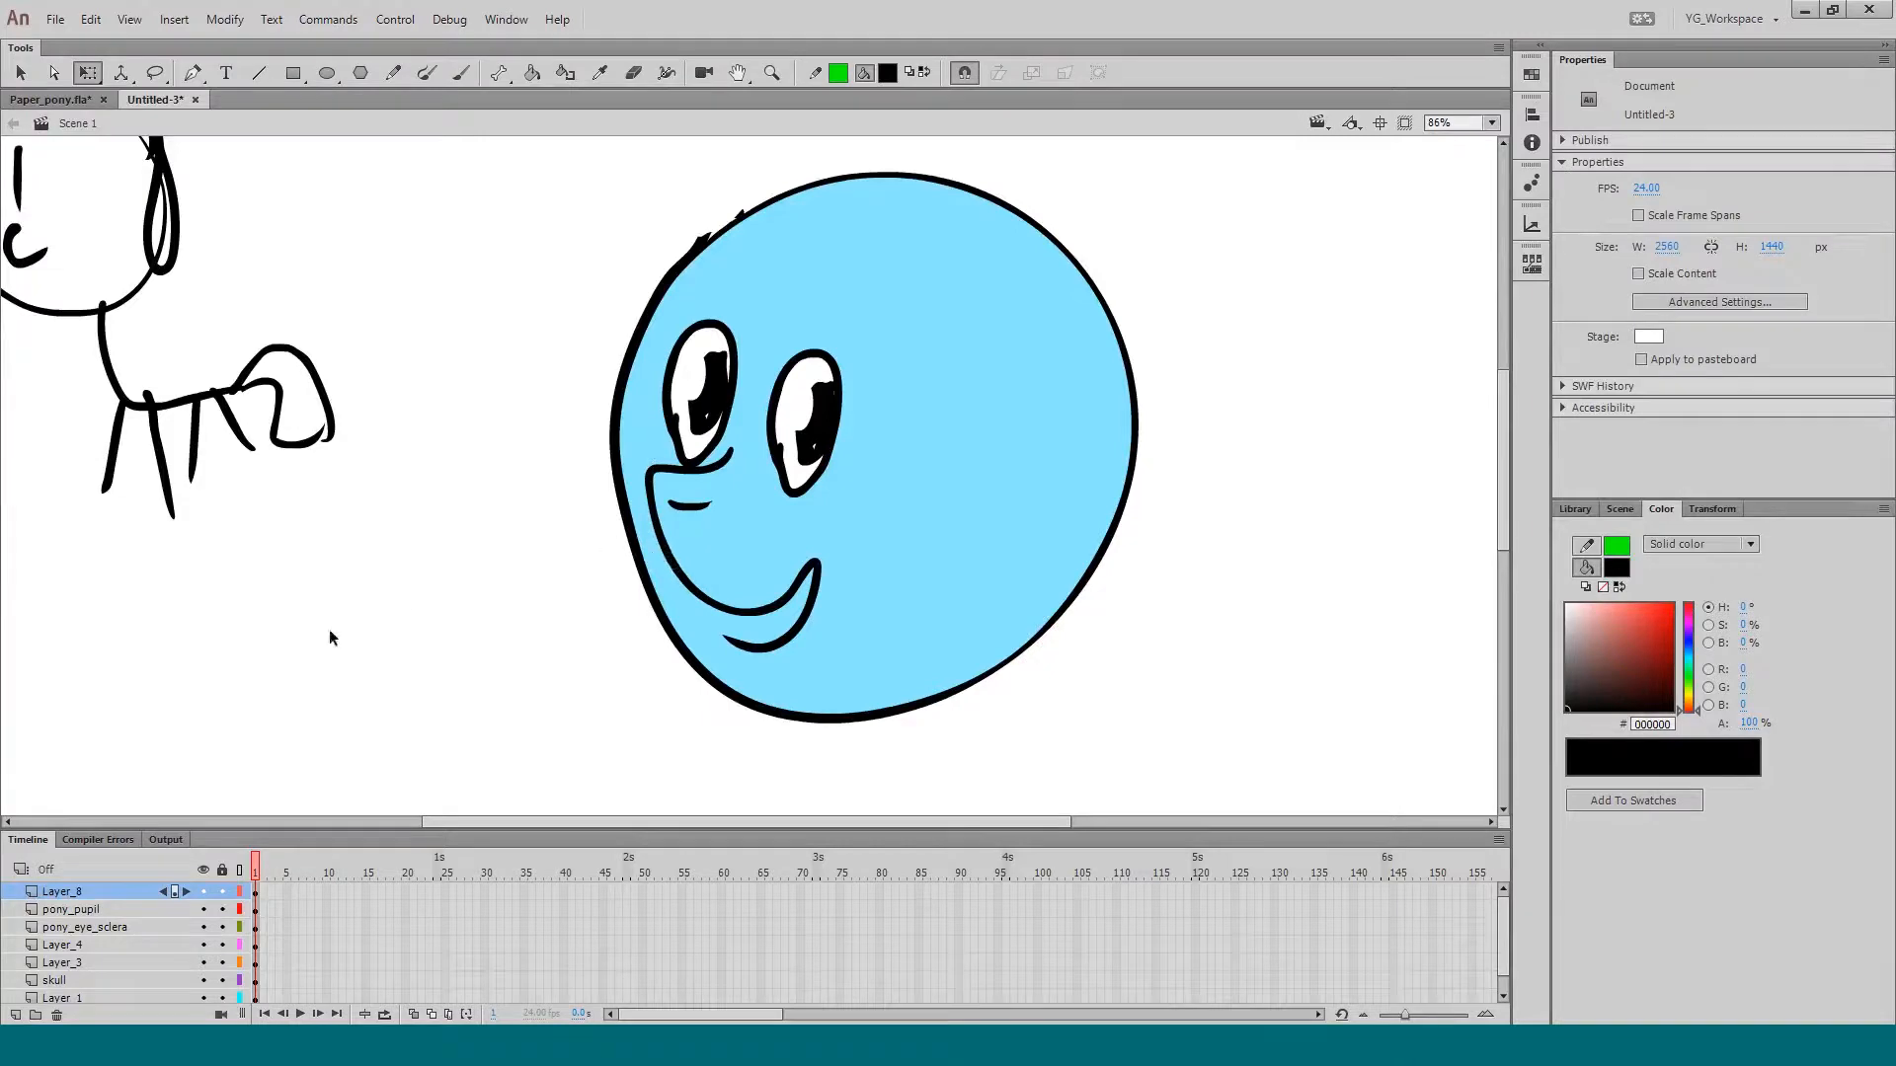
Step: Convert the smiling muzzle artwork to a Graphic symbol named pony_mouth
left_click(125, 891)
key("F8")
type("pony_mouth")
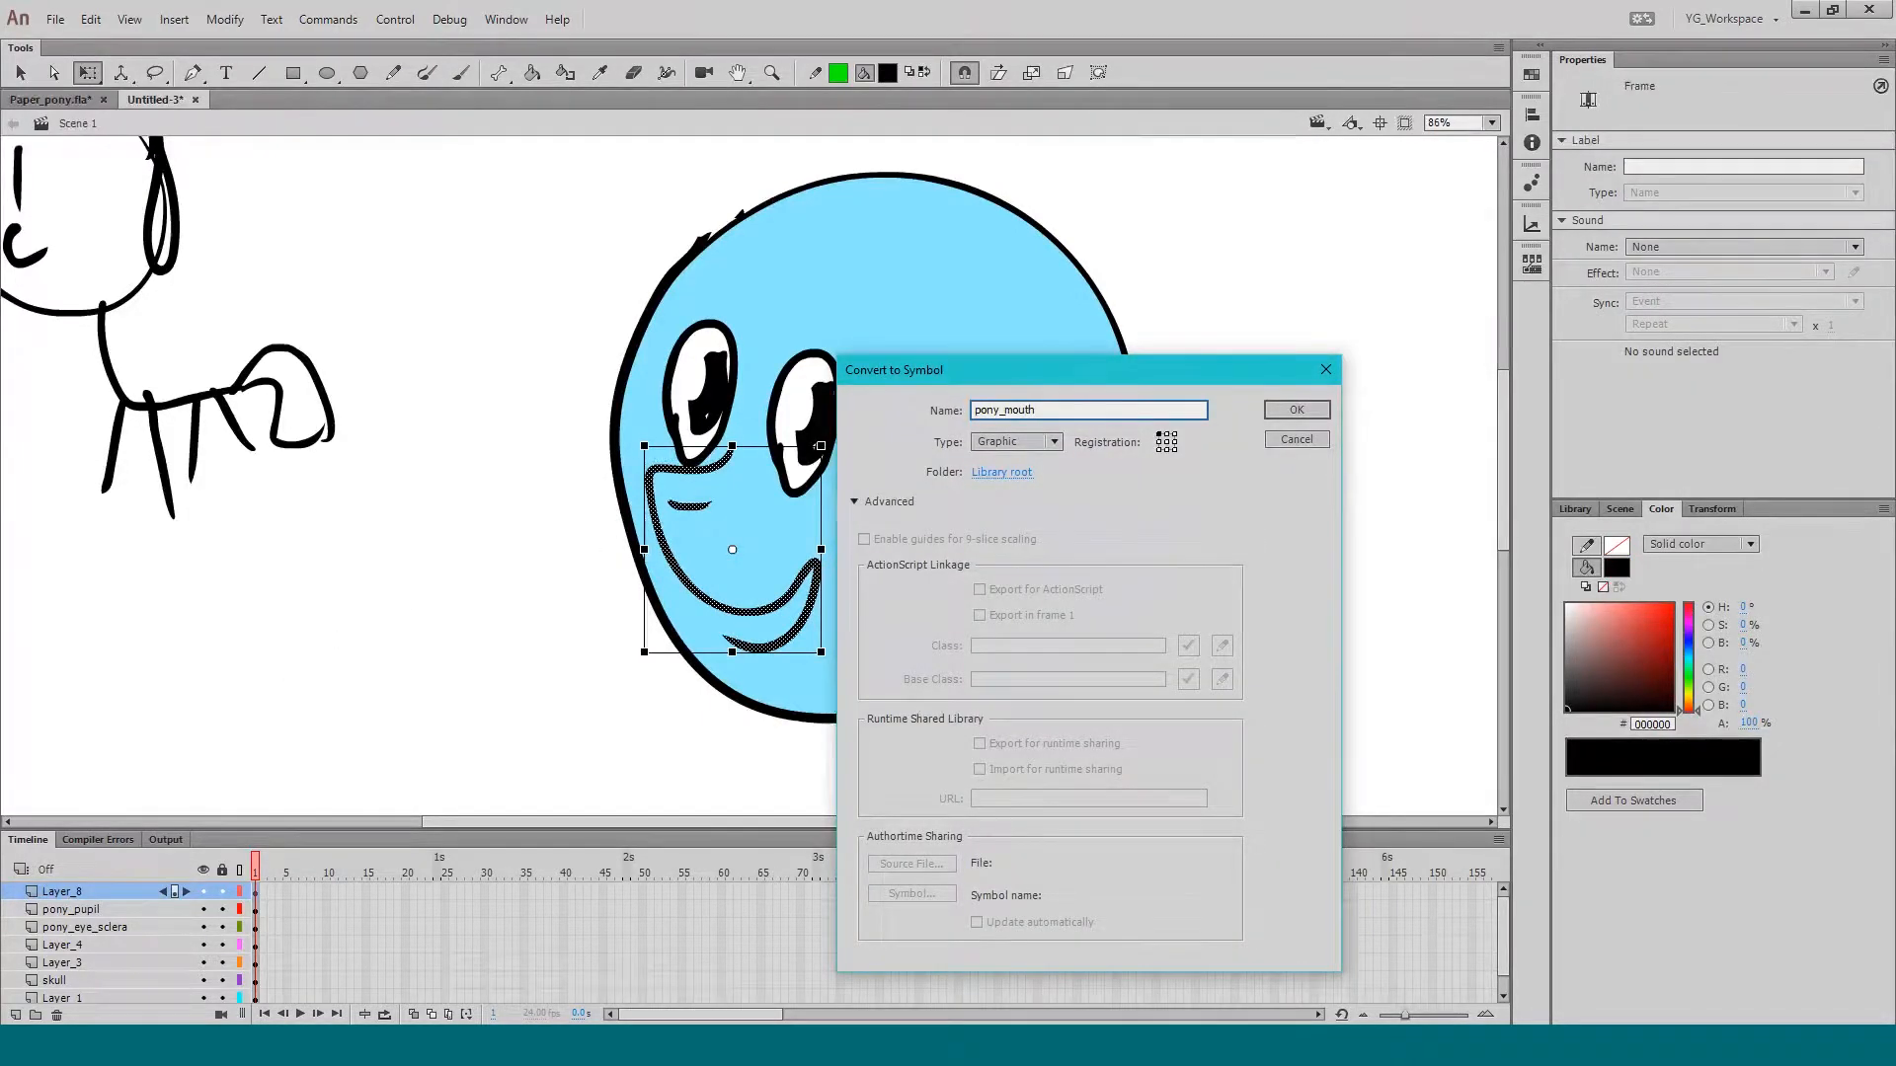
key("Return")
Step: Inside the pony_mouth symbol, add an emptied keyframe at frame 2 and show the first frame as onion skin outlines
double_click(685, 580)
left_click(393, 592)
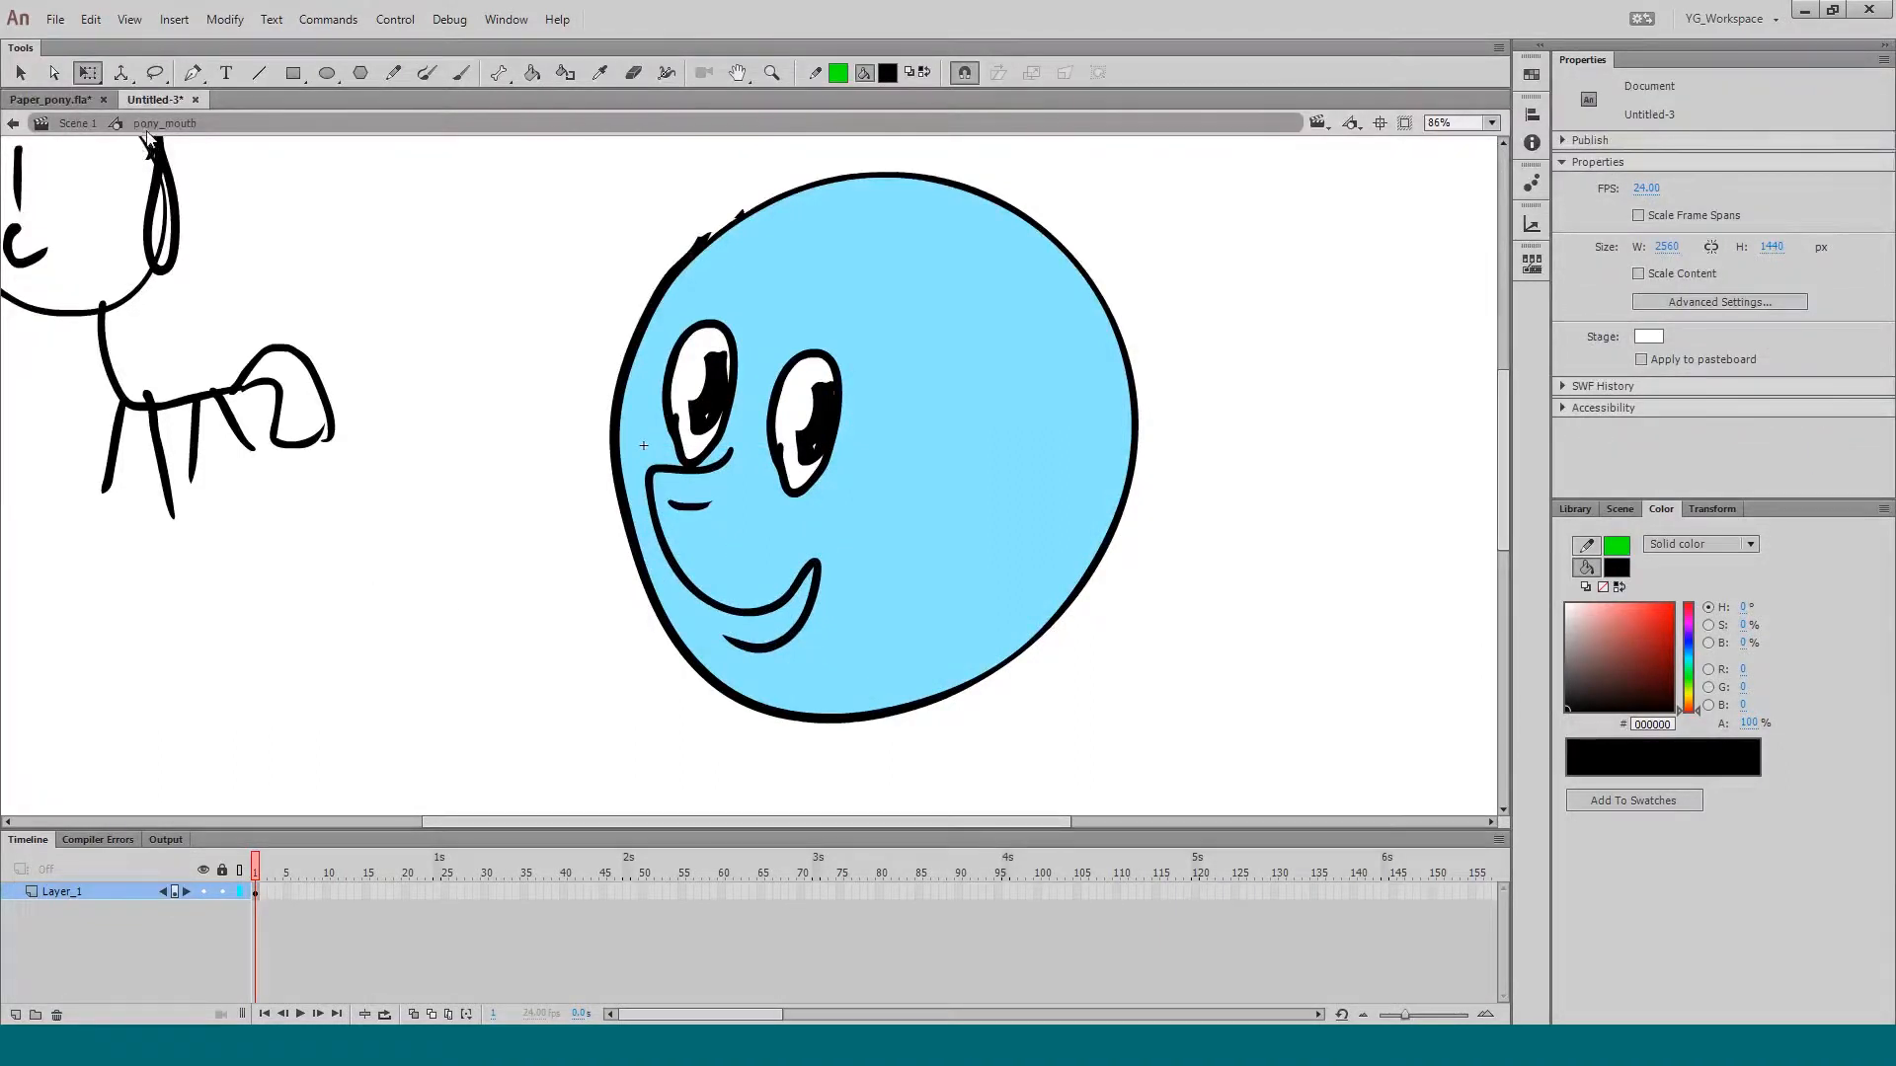
key("F6")
left_click(263, 898)
key("Delete")
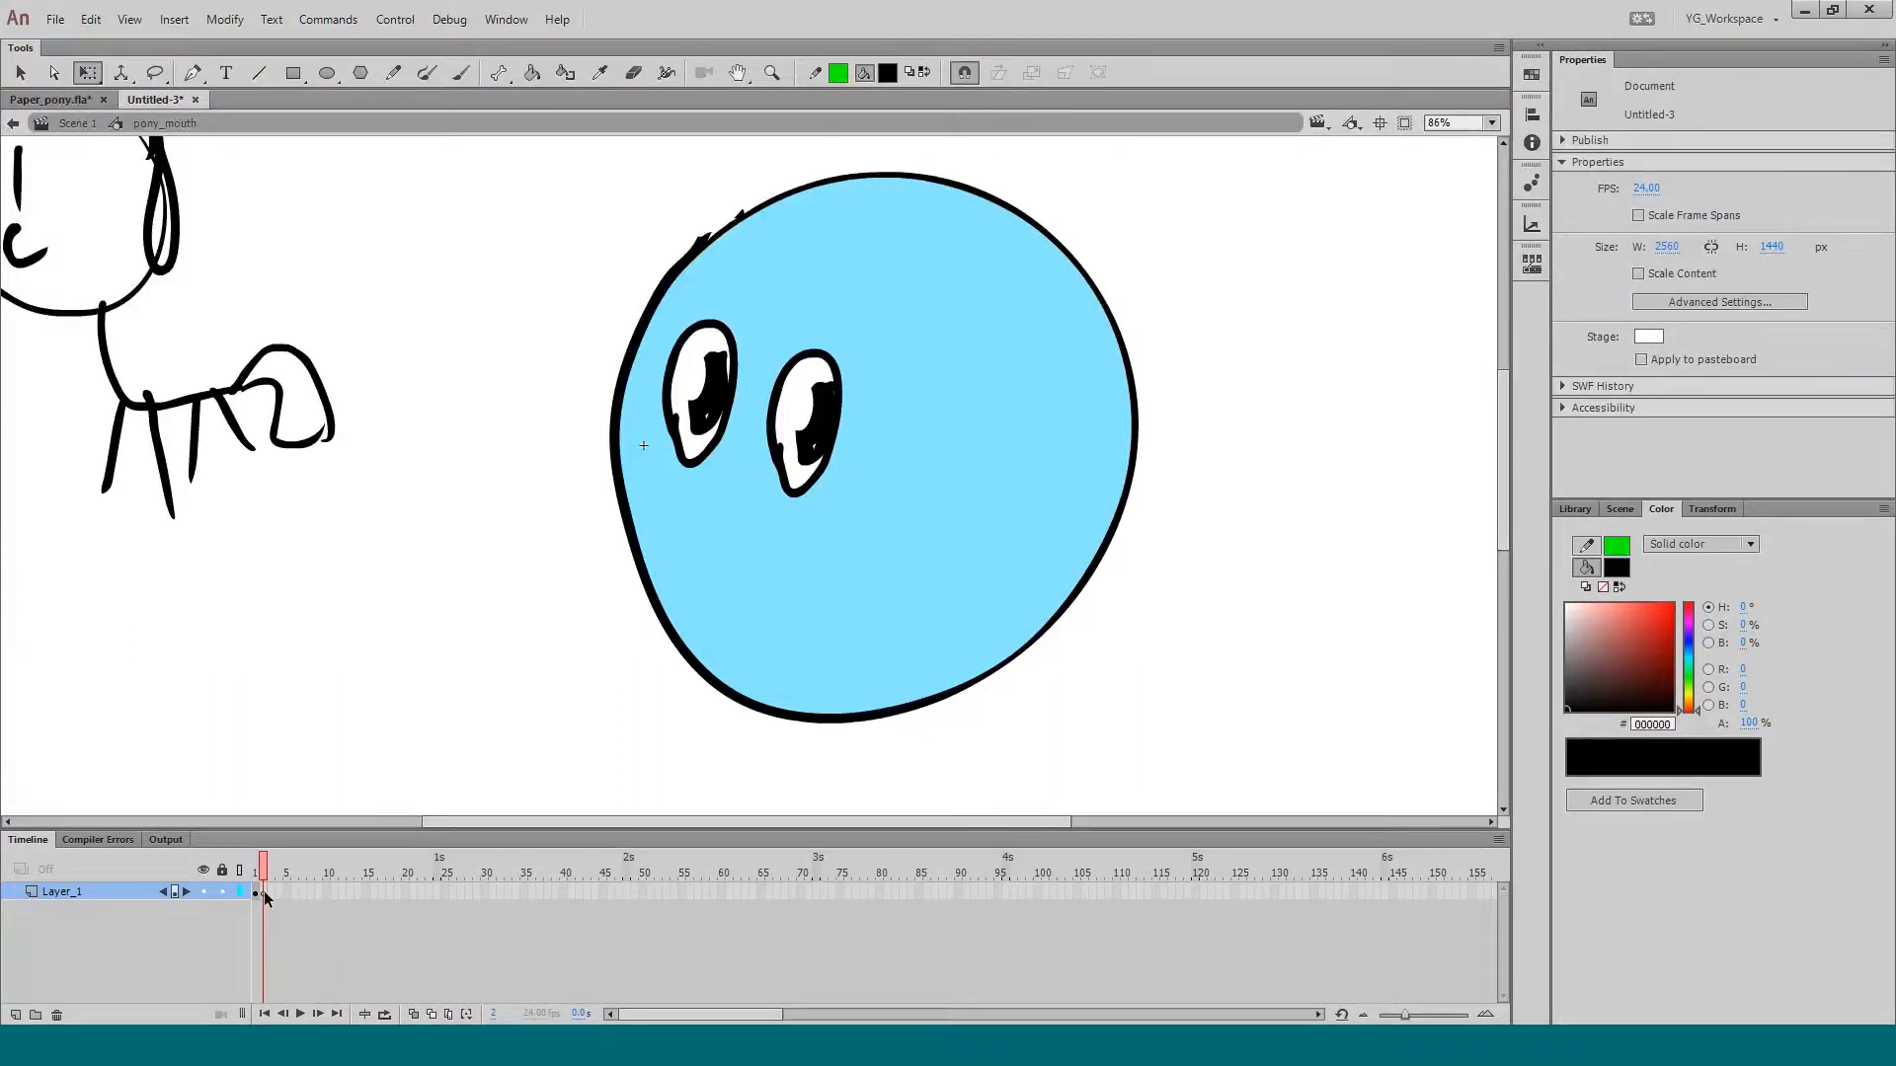
left_click(434, 1015)
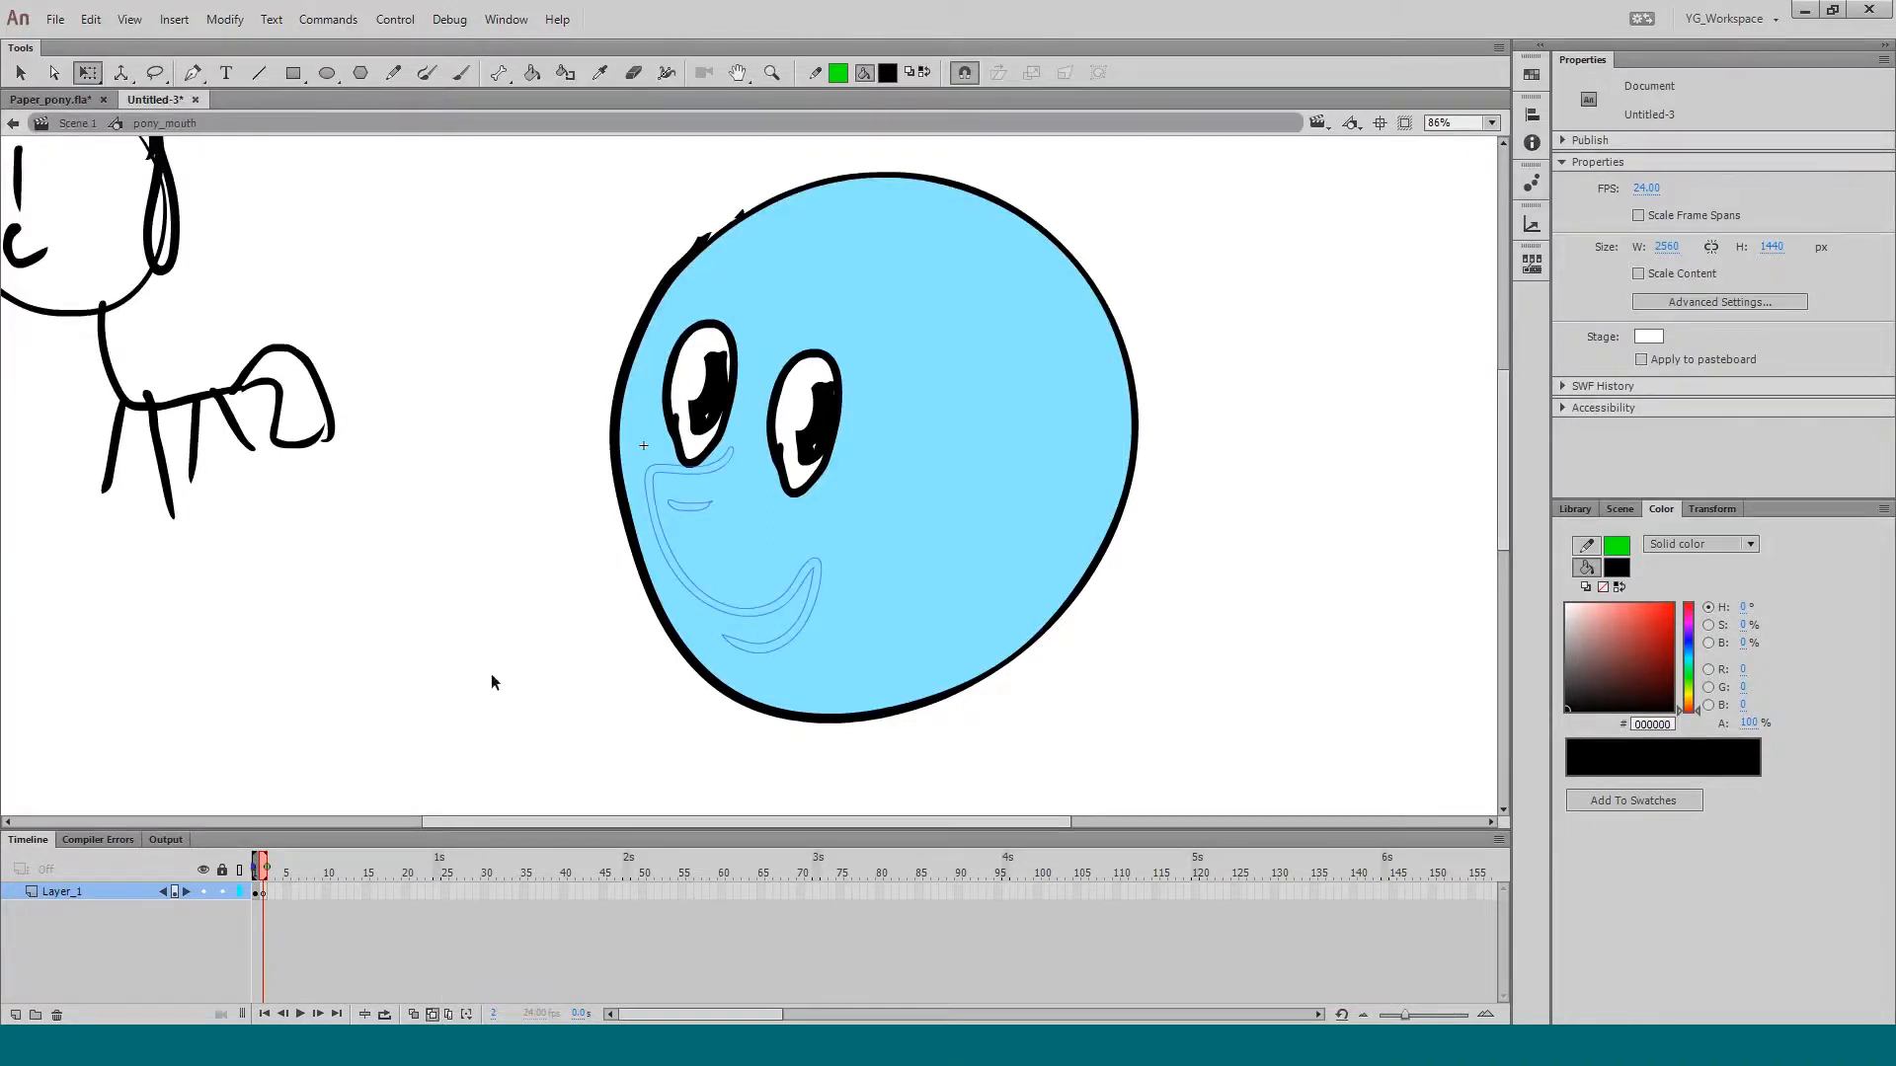
Step: Paint a frowning muzzle with a redrawn curved nostril on frame 2, turn off the onion skin outlines, and return to Scene 1
key("b")
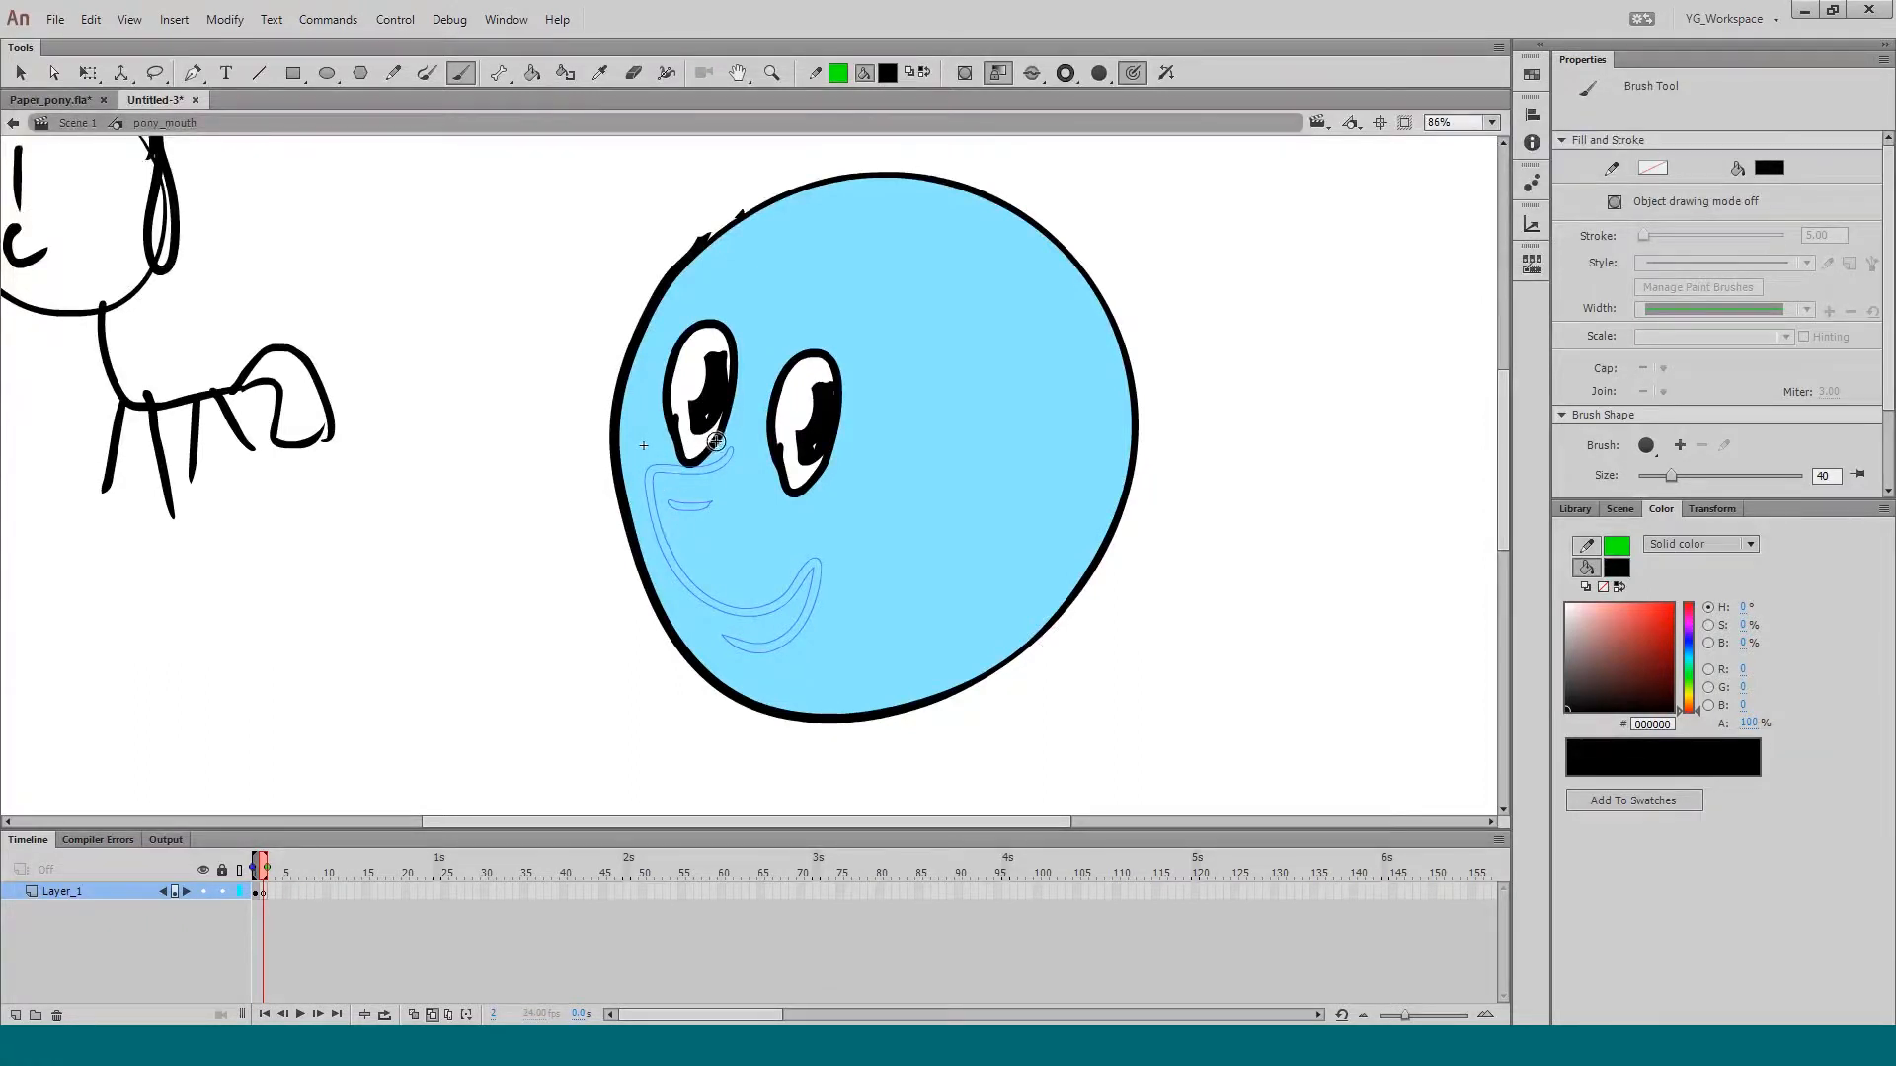
mouse_move(716, 442)
left_mouse_down()
mouse_move(659, 467)
mouse_move(646, 509)
mouse_move(675, 574)
mouse_move(704, 600)
mouse_move(791, 596)
mouse_move(842, 622)
left_mouse_up()
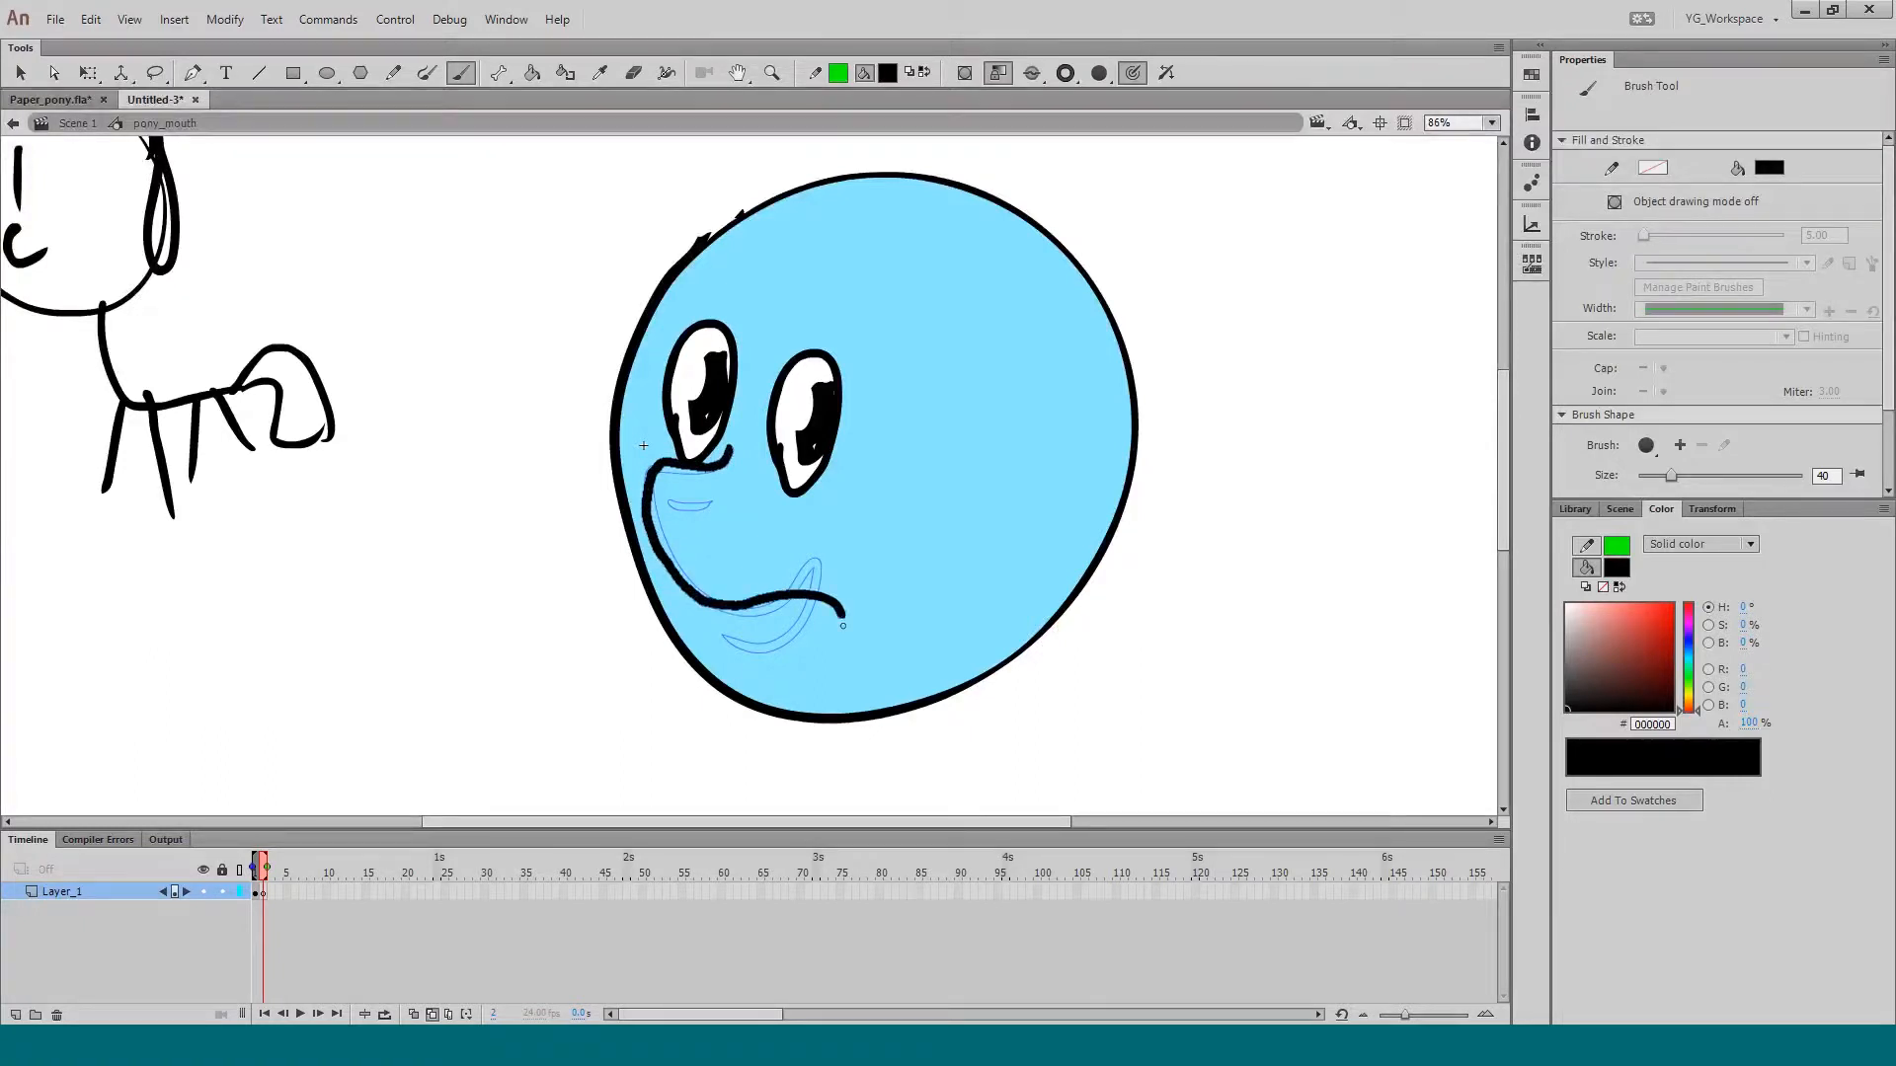
left_click_drag(668, 504, 703, 494)
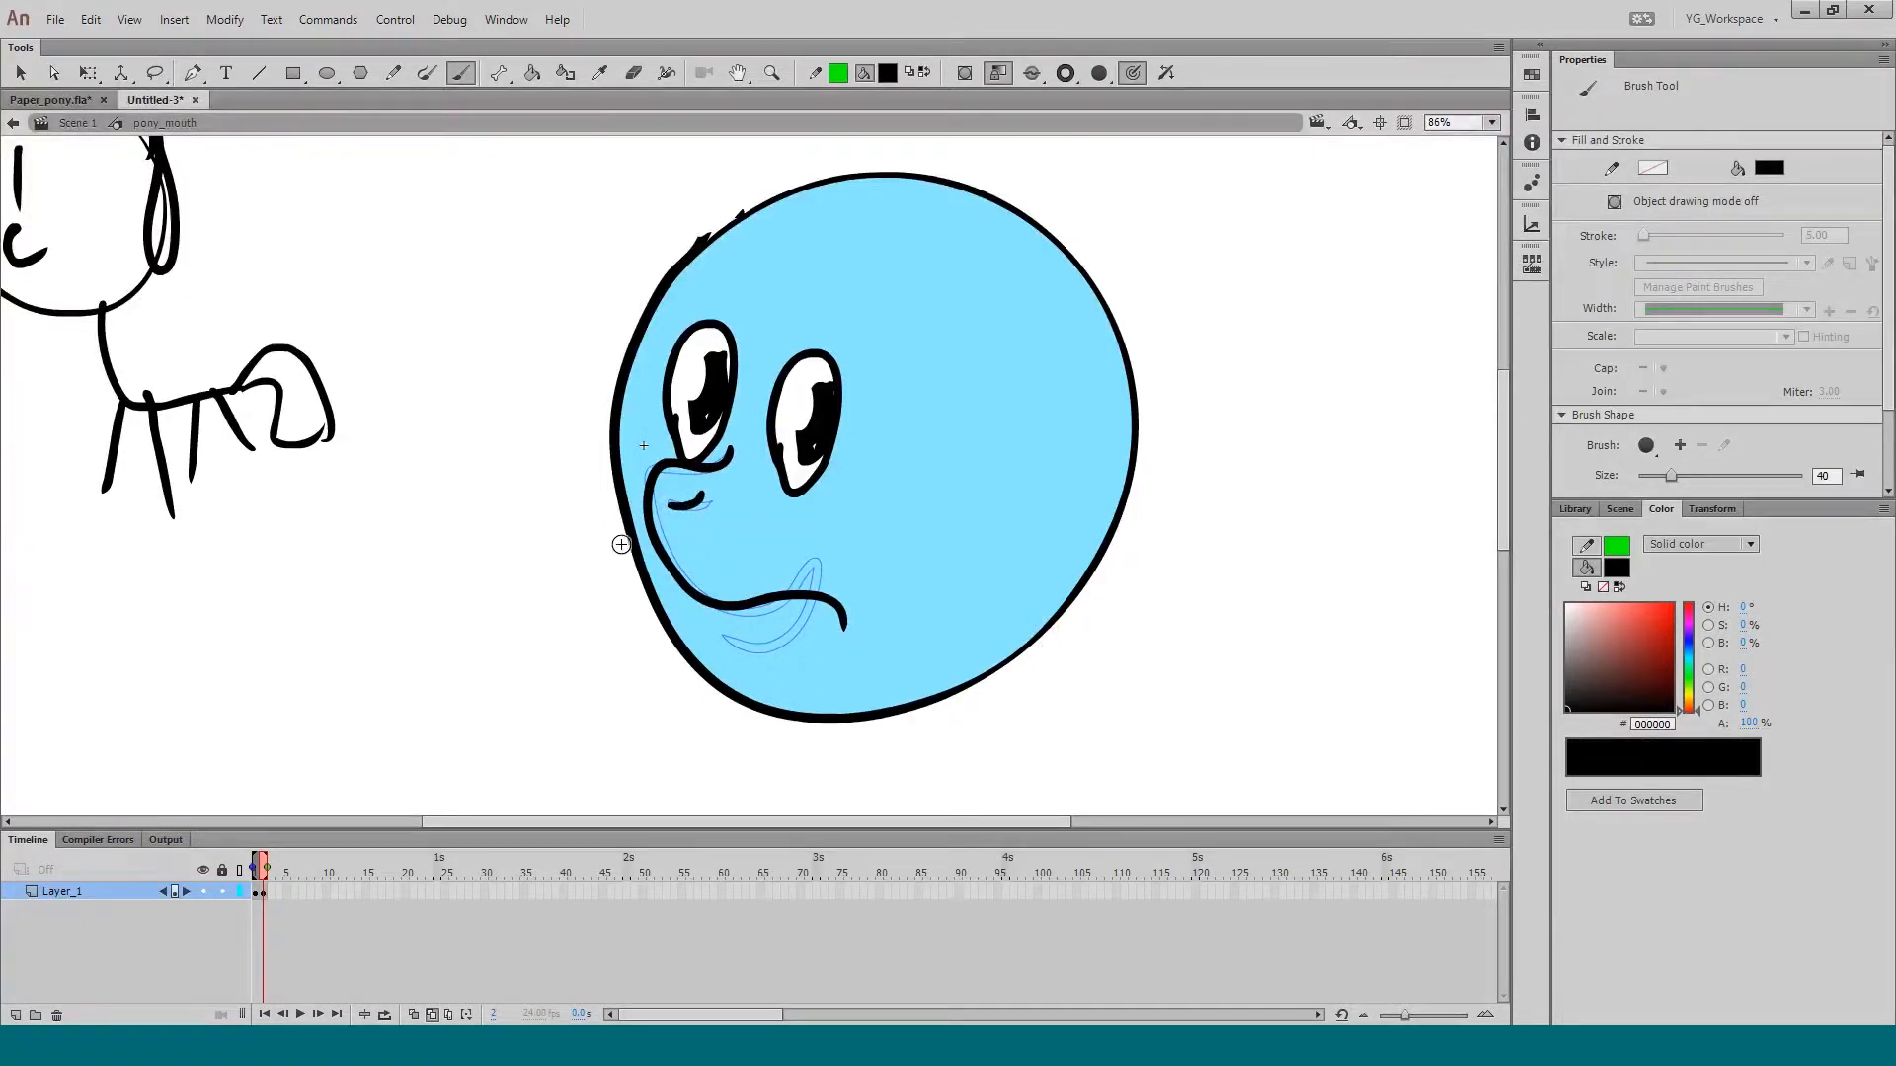
key("q")
left_click(675, 508)
key("Delete")
key("b")
left_click_drag(672, 498, 712, 498)
key("q")
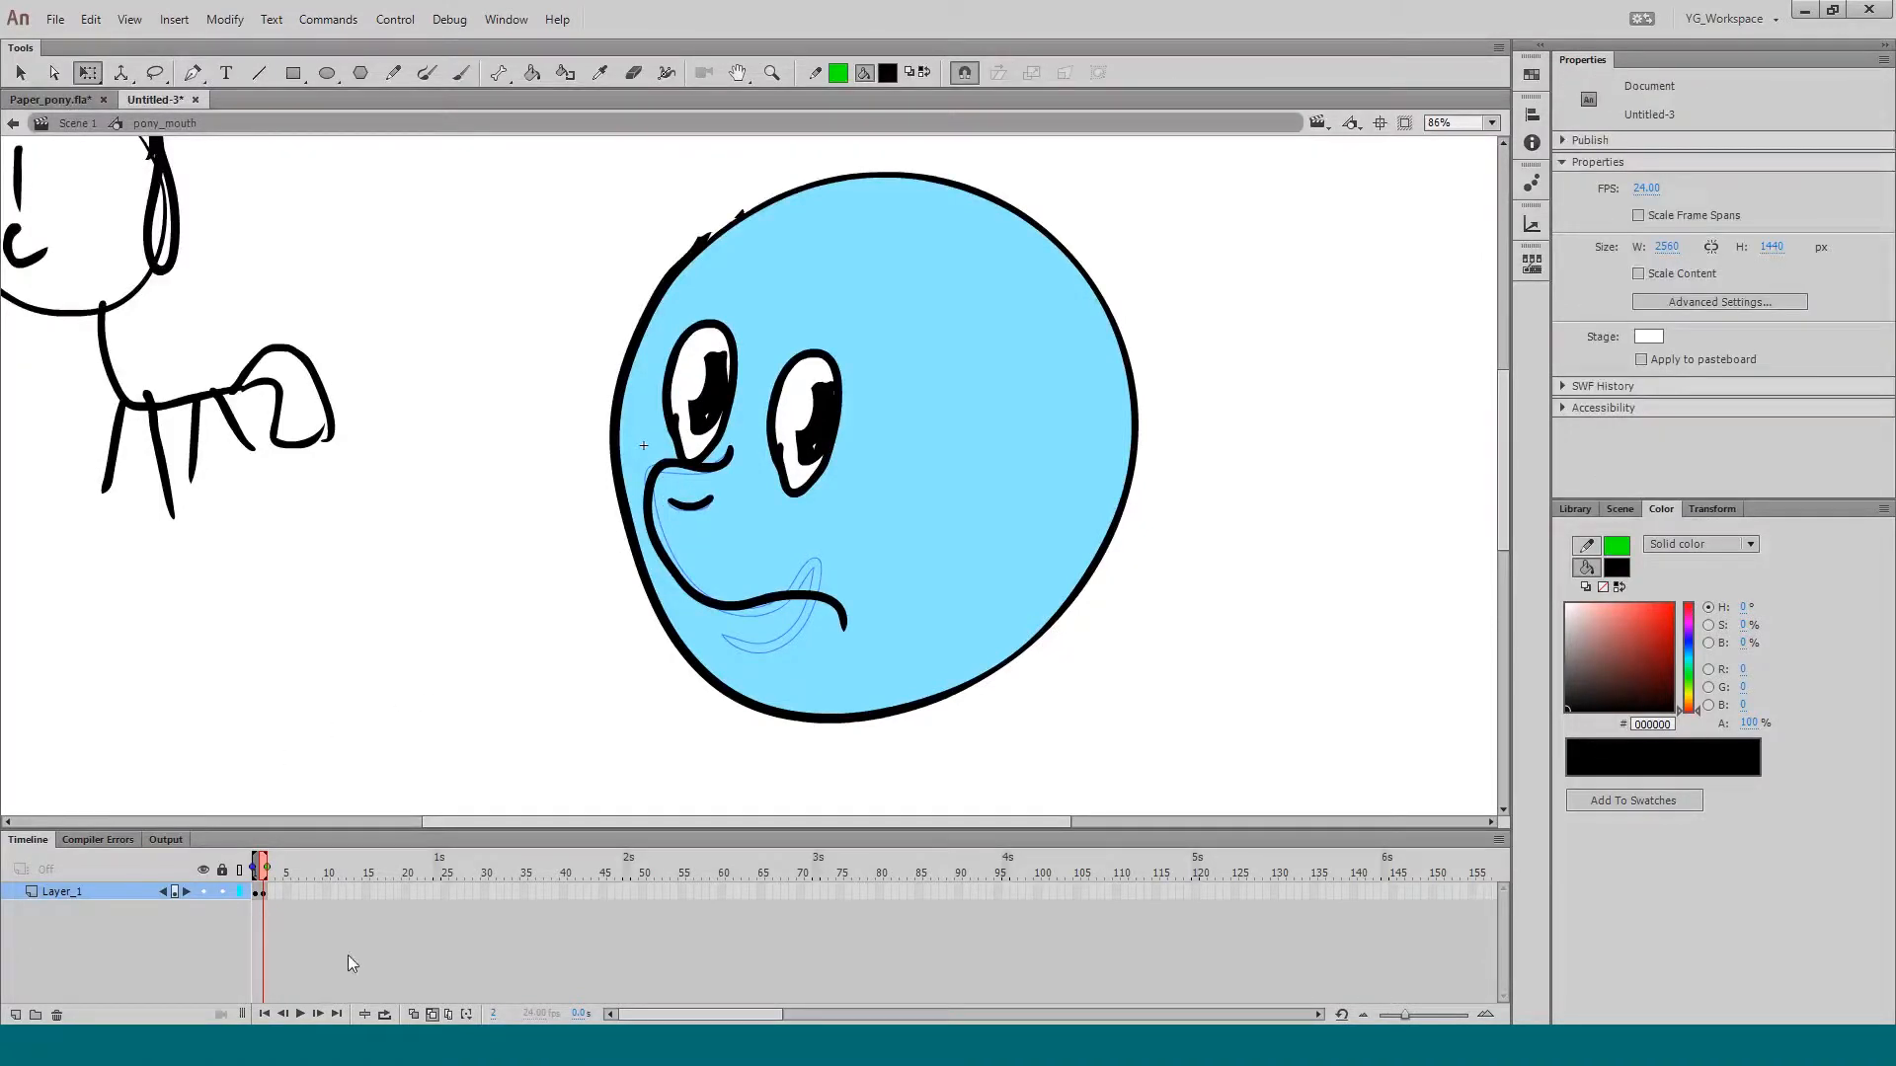
left_click(432, 1015)
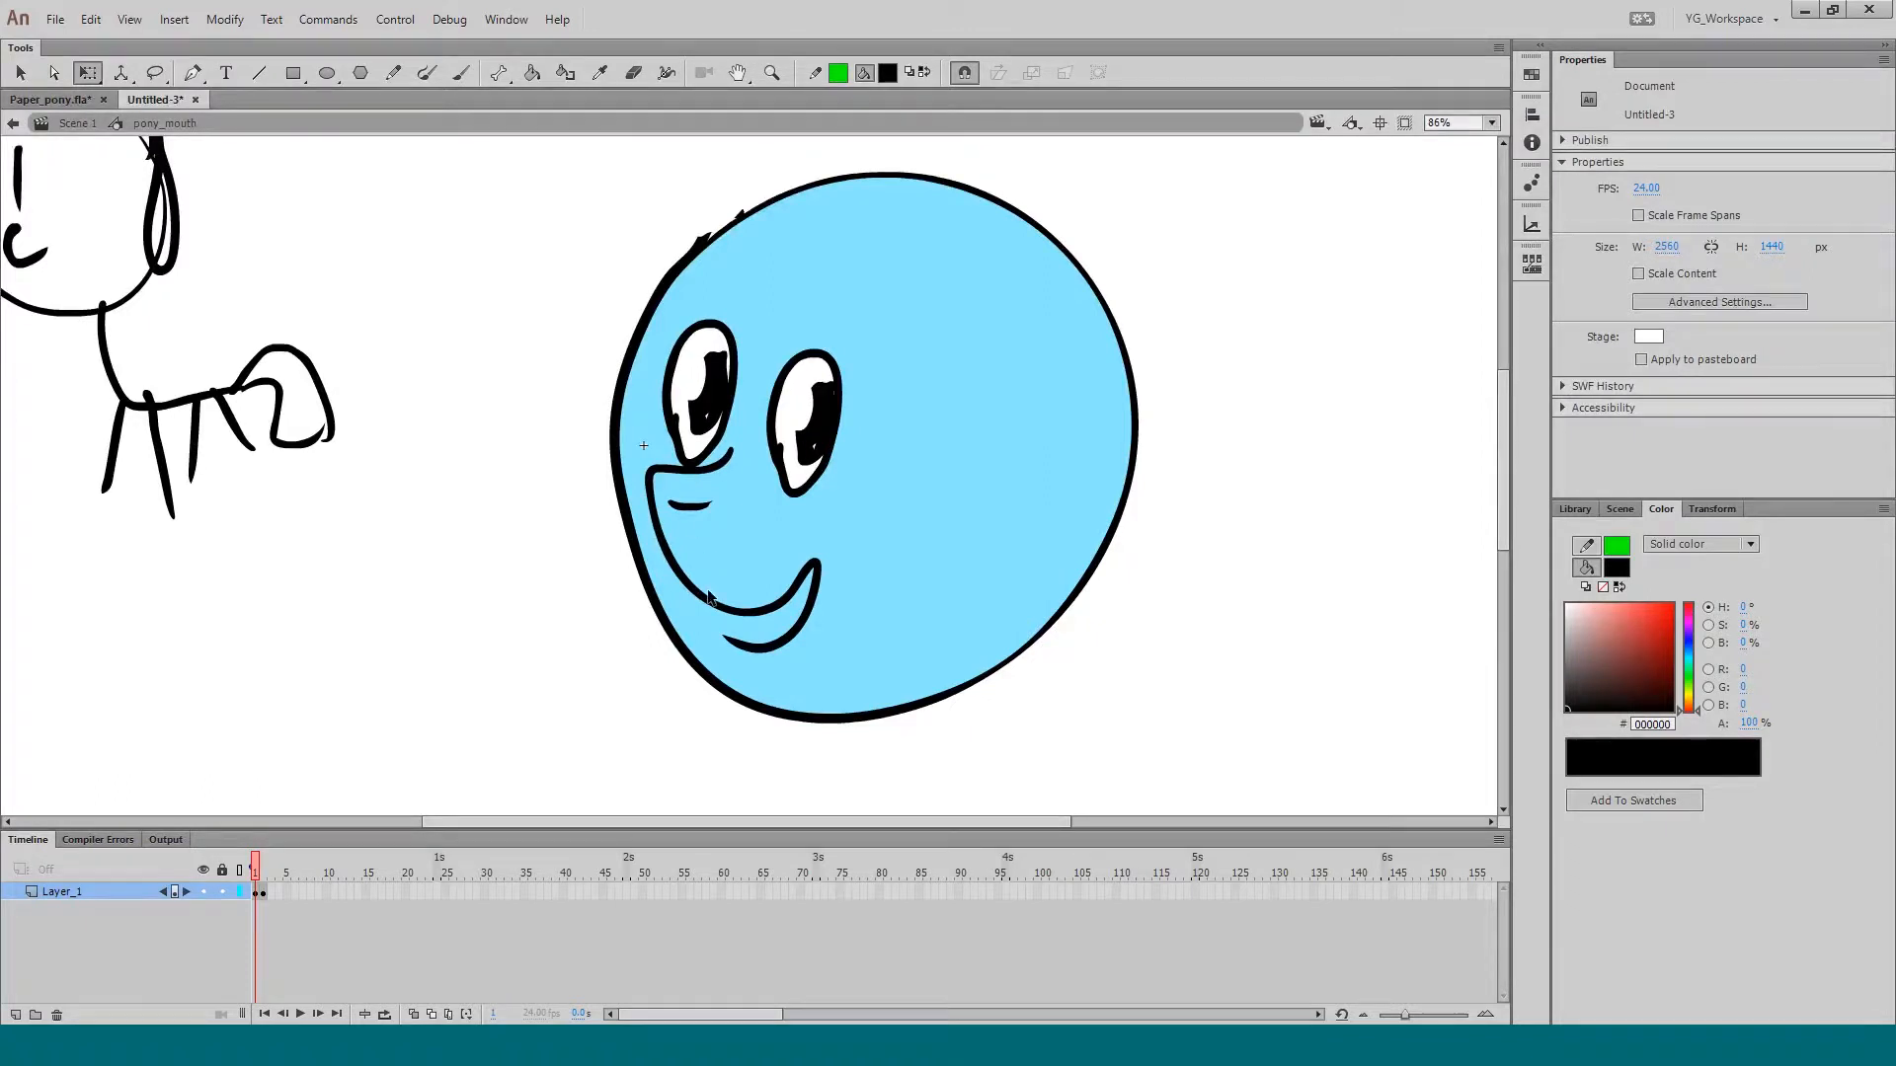
key(".")
double_click(247, 763)
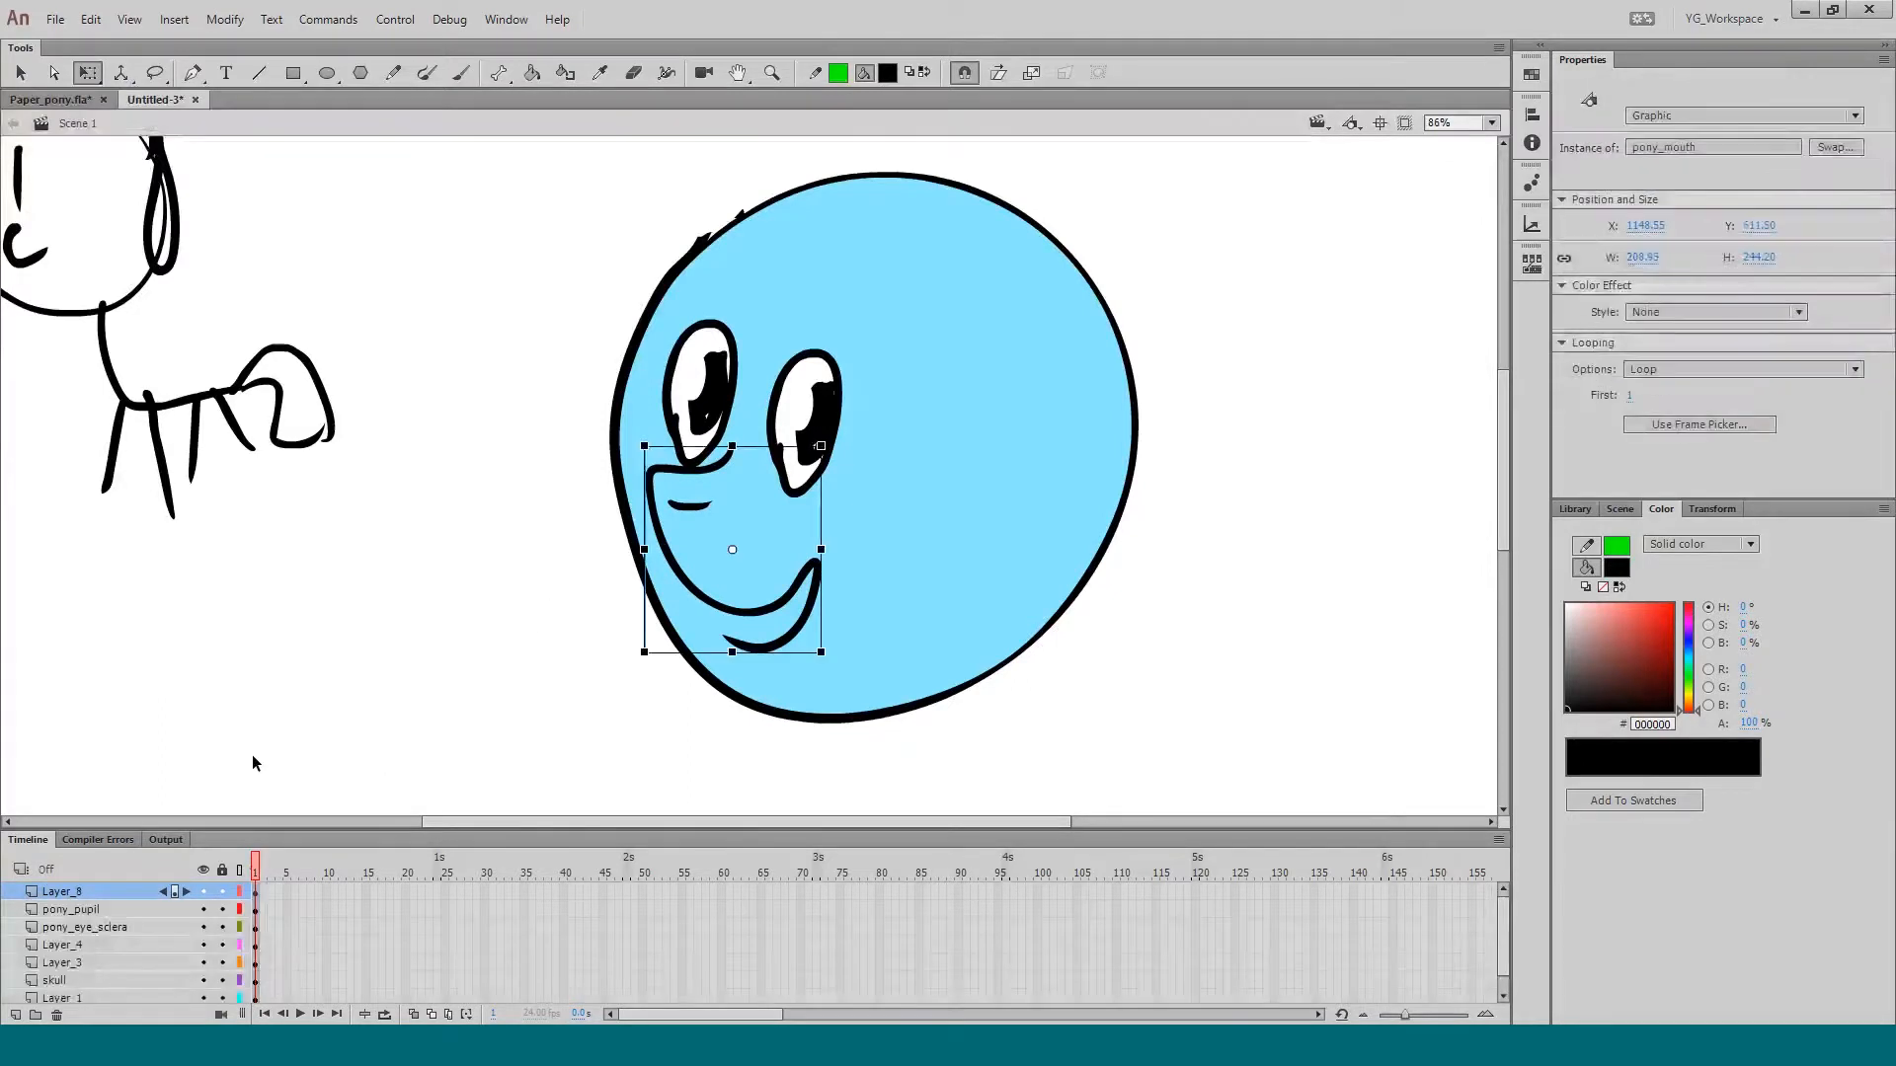
Step: Enlarge the timeline area and extend the frames of every layer to frame 32
left_click(456, 657)
left_click_drag(278, 833, 273, 796)
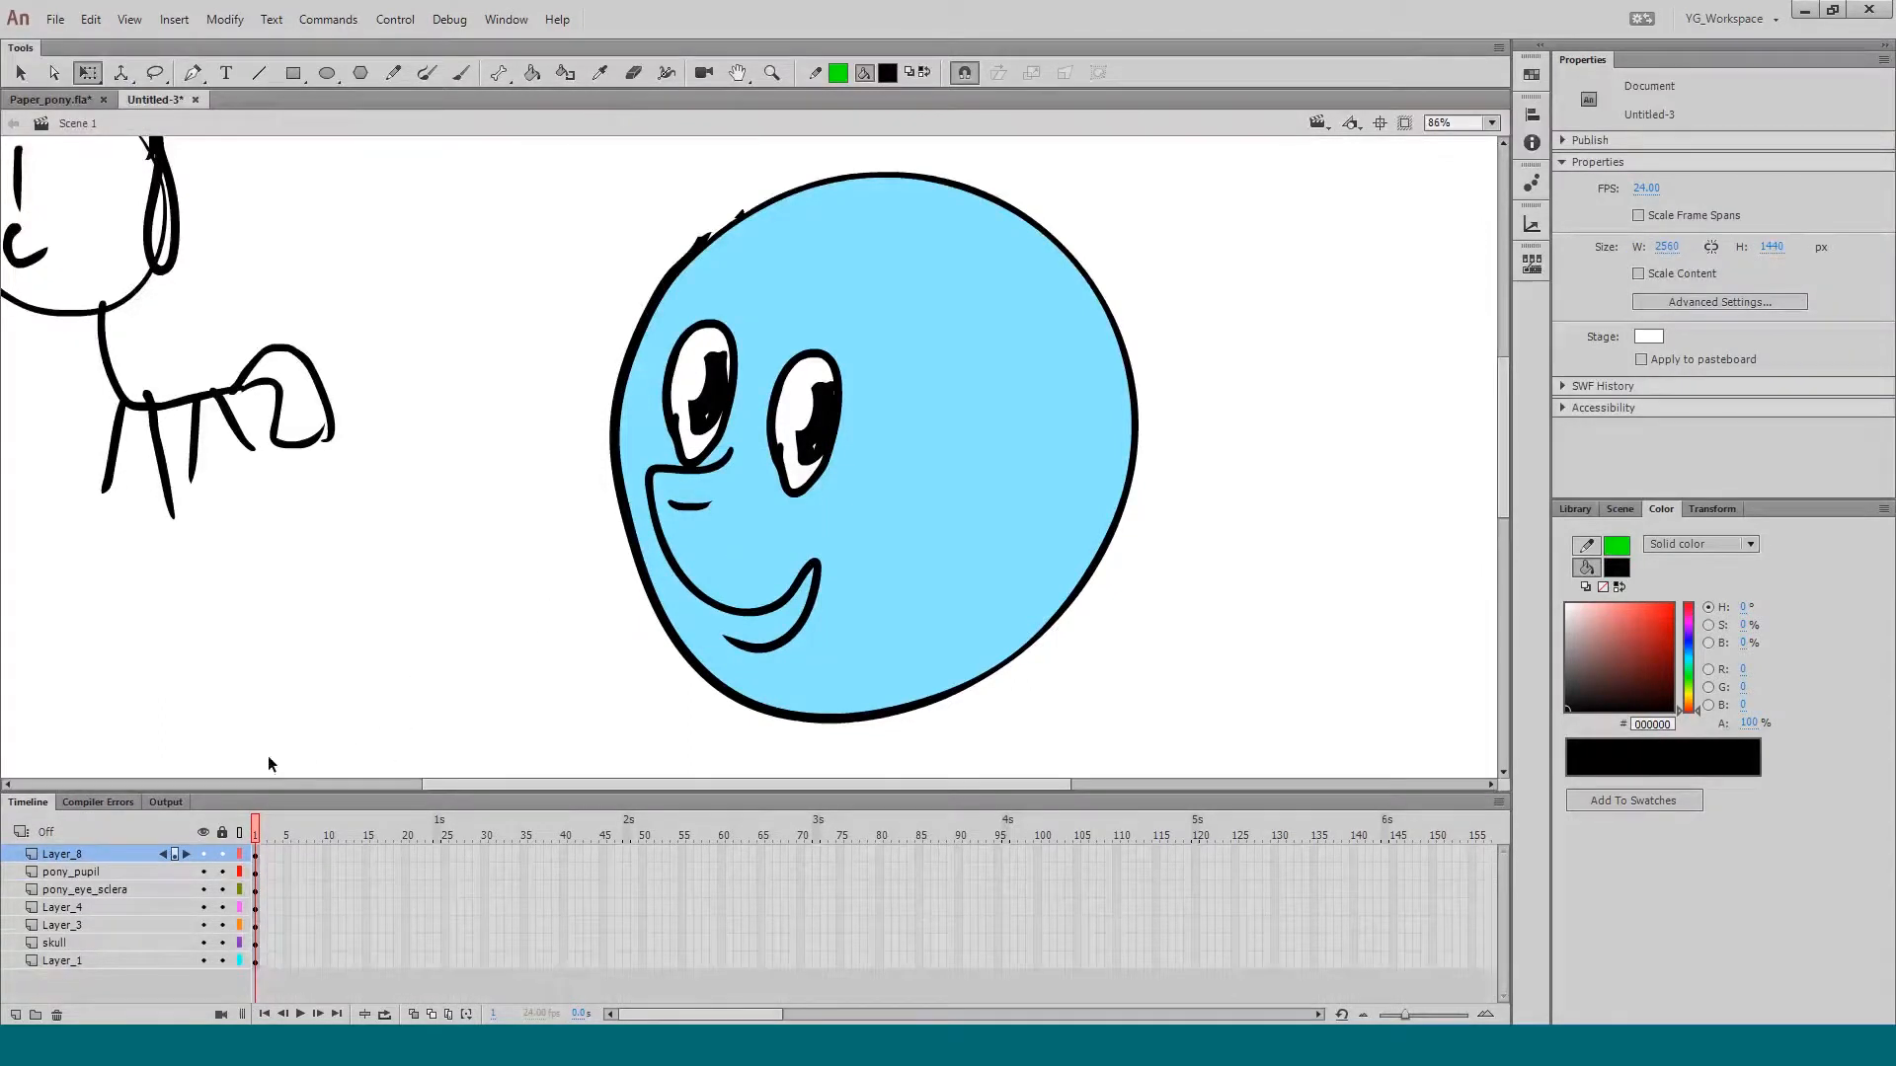
left_click(709, 602)
left_click_drag(378, 853, 502, 960)
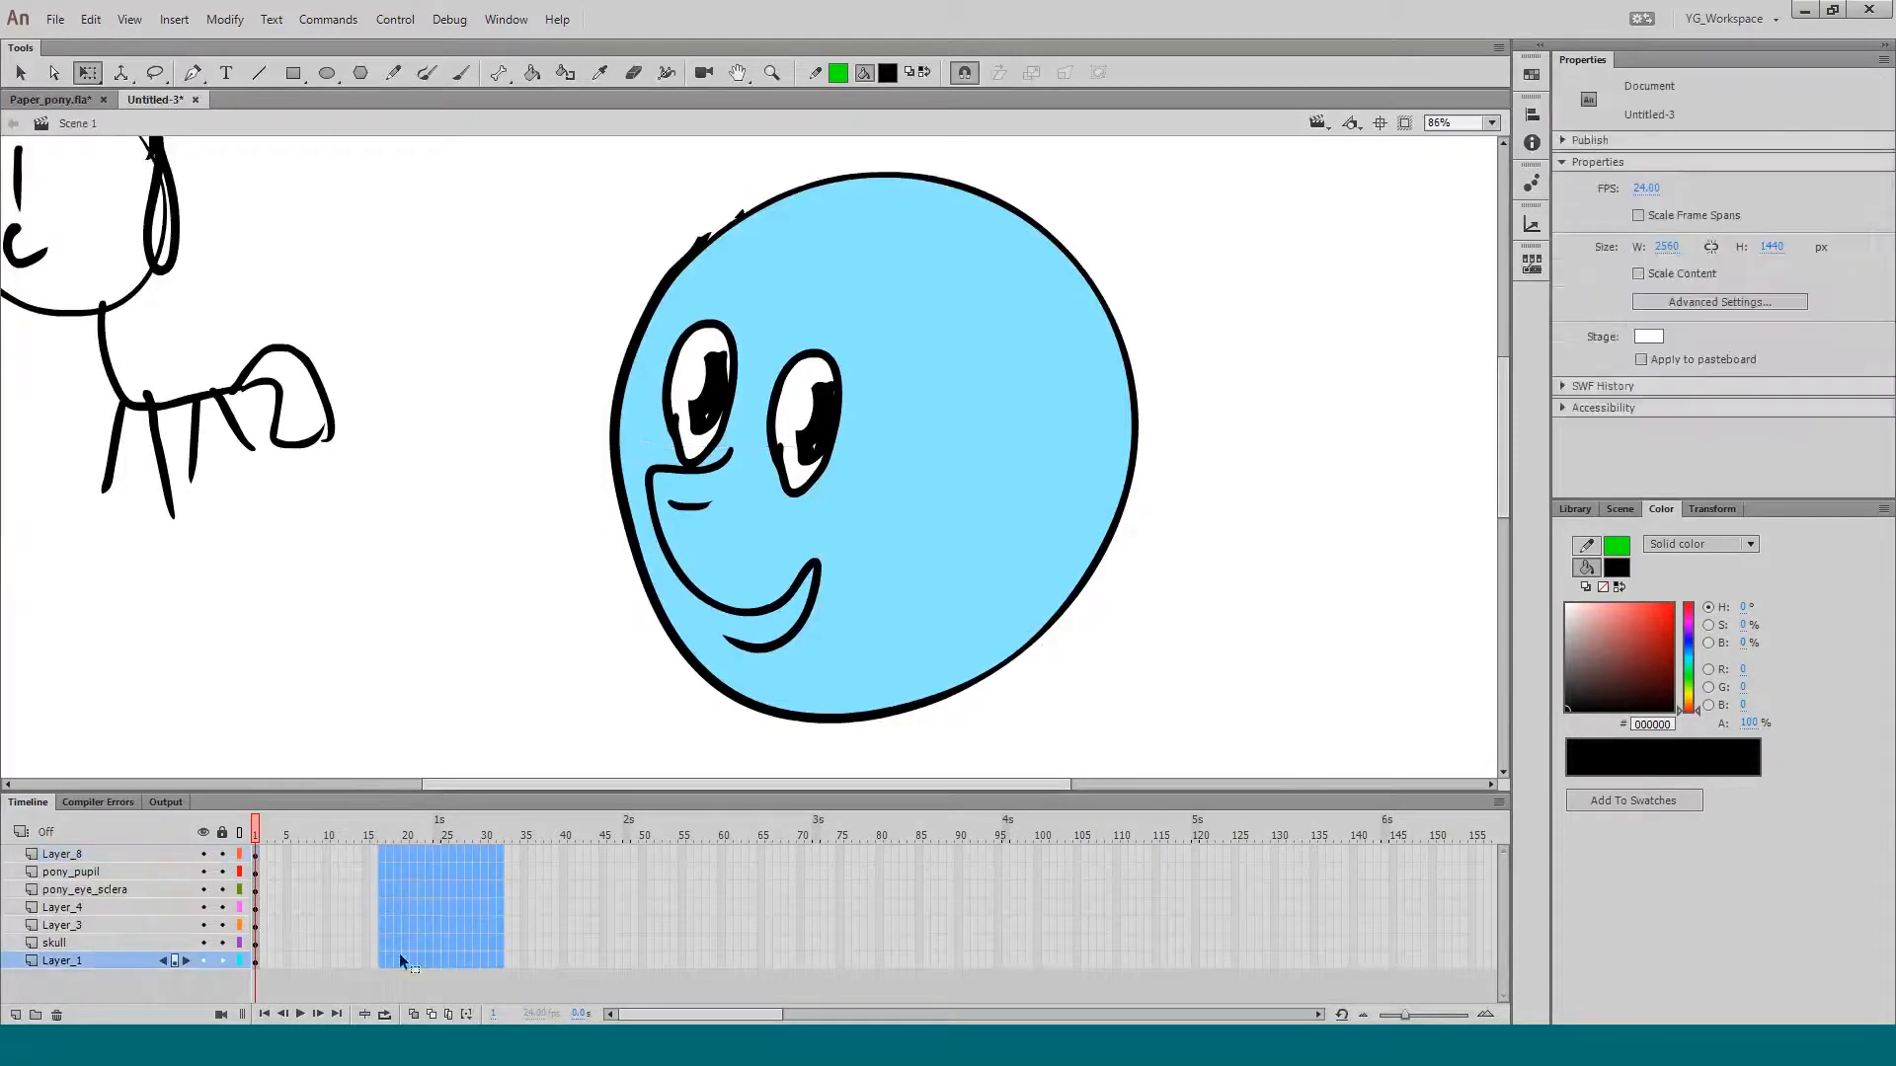
key("F5")
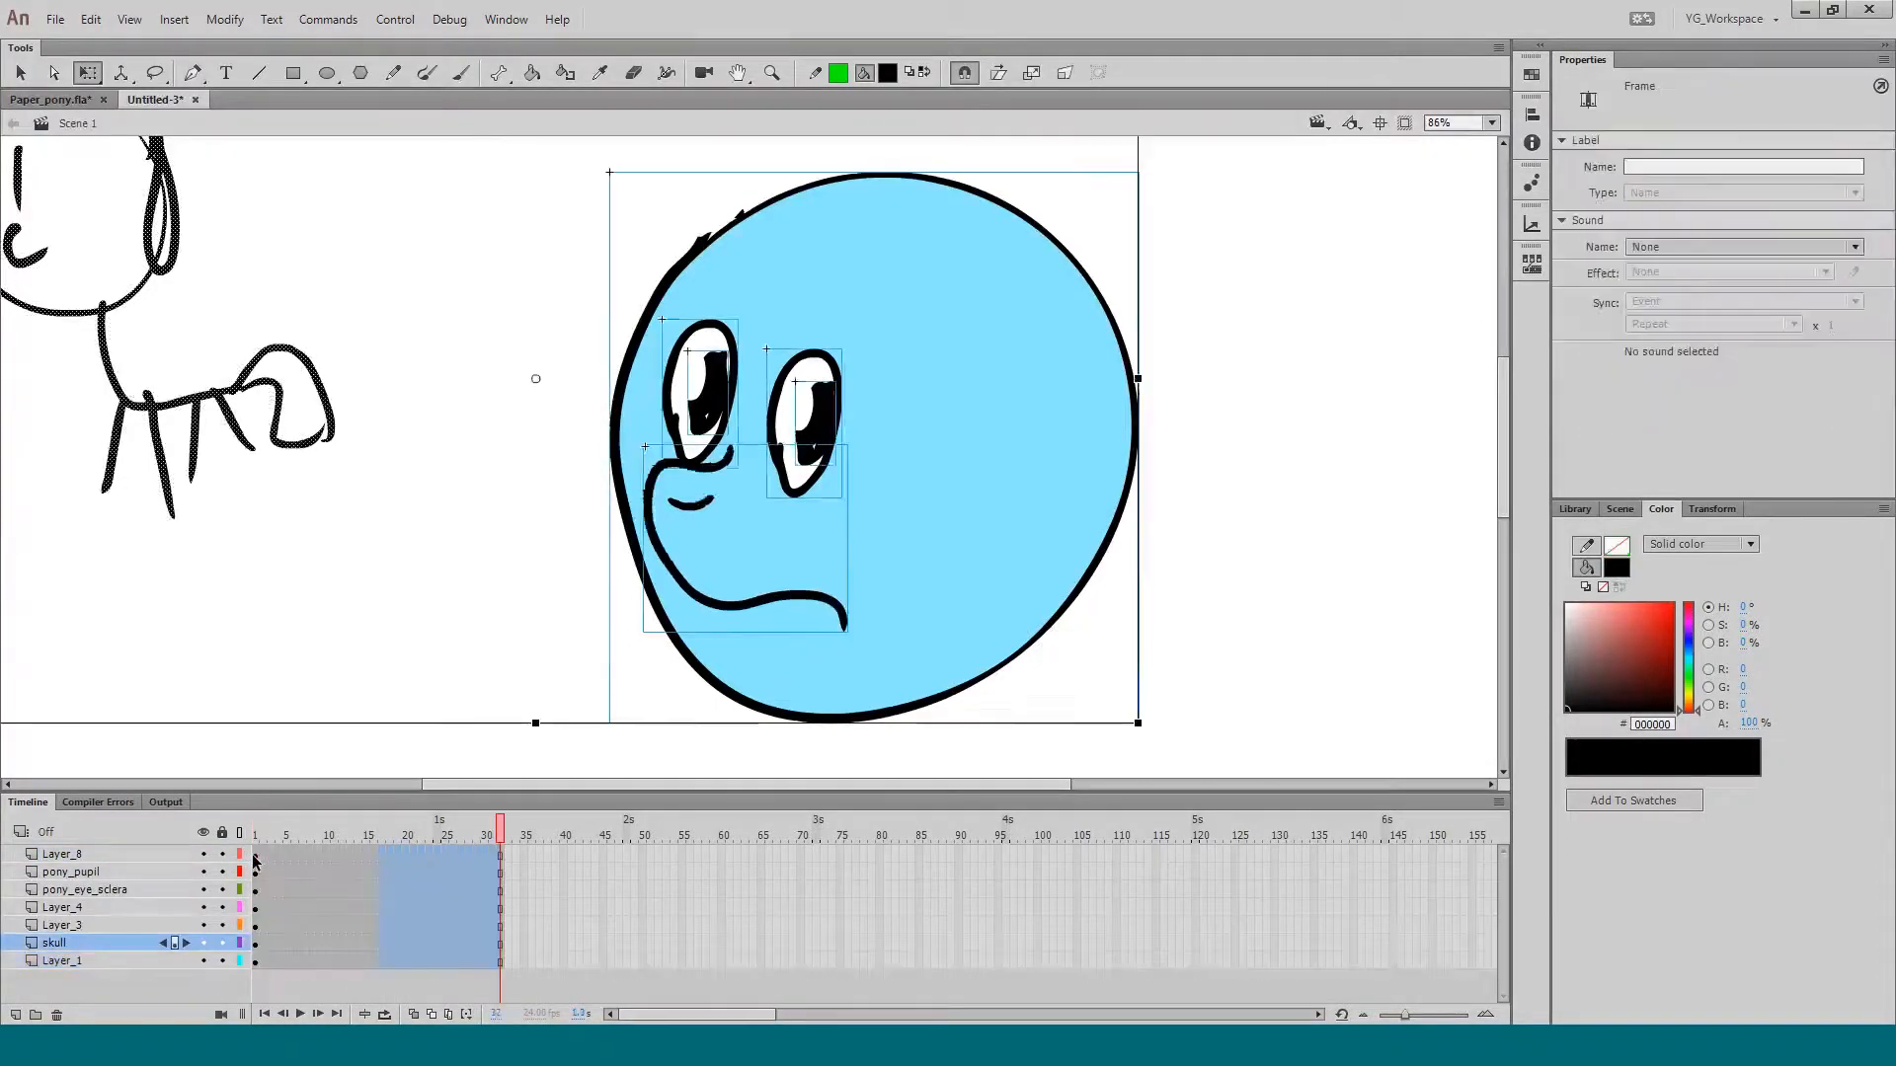
Step: Play the extended timeline to check how the mouth symbol cycles through its frames
left_click(293, 765)
key("Return")
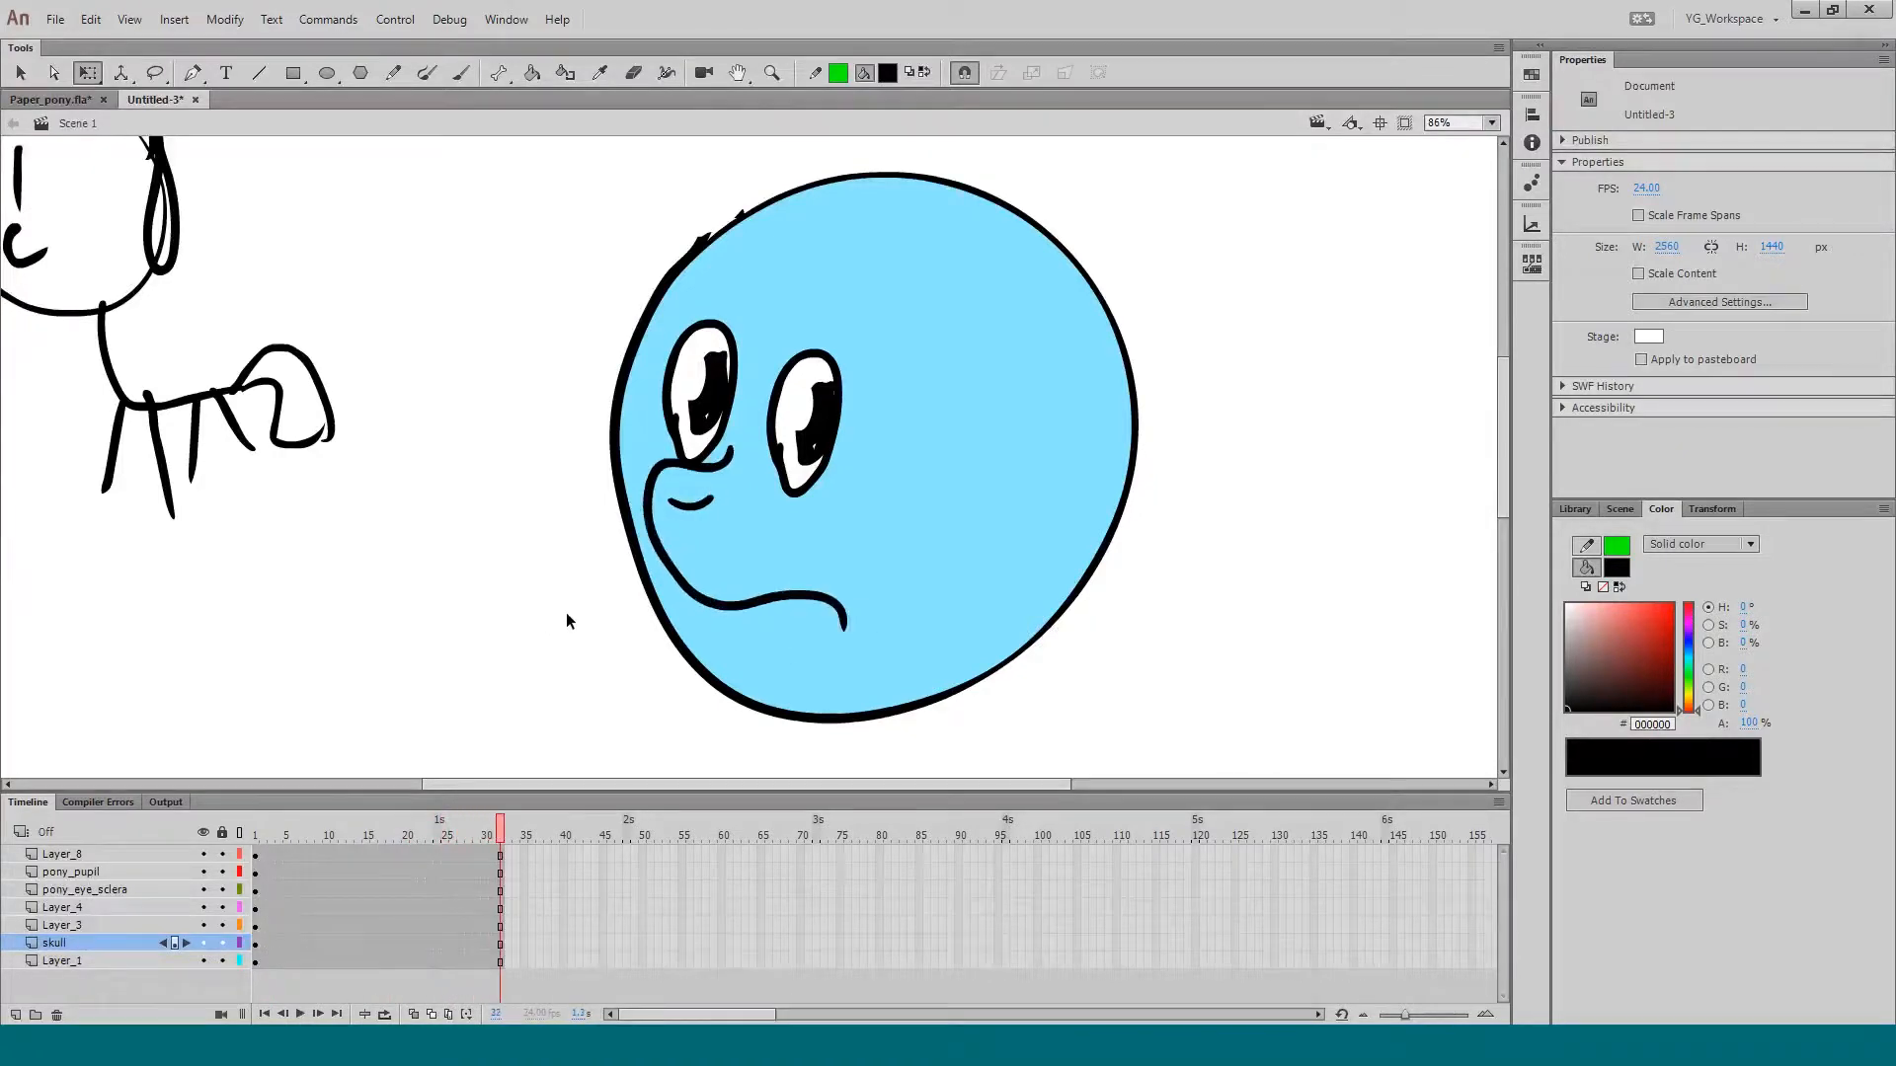
key("Return")
Step: Set the looping option of the pony_mouth instance to Single Frame
left_click(691, 597)
left_click(690, 595)
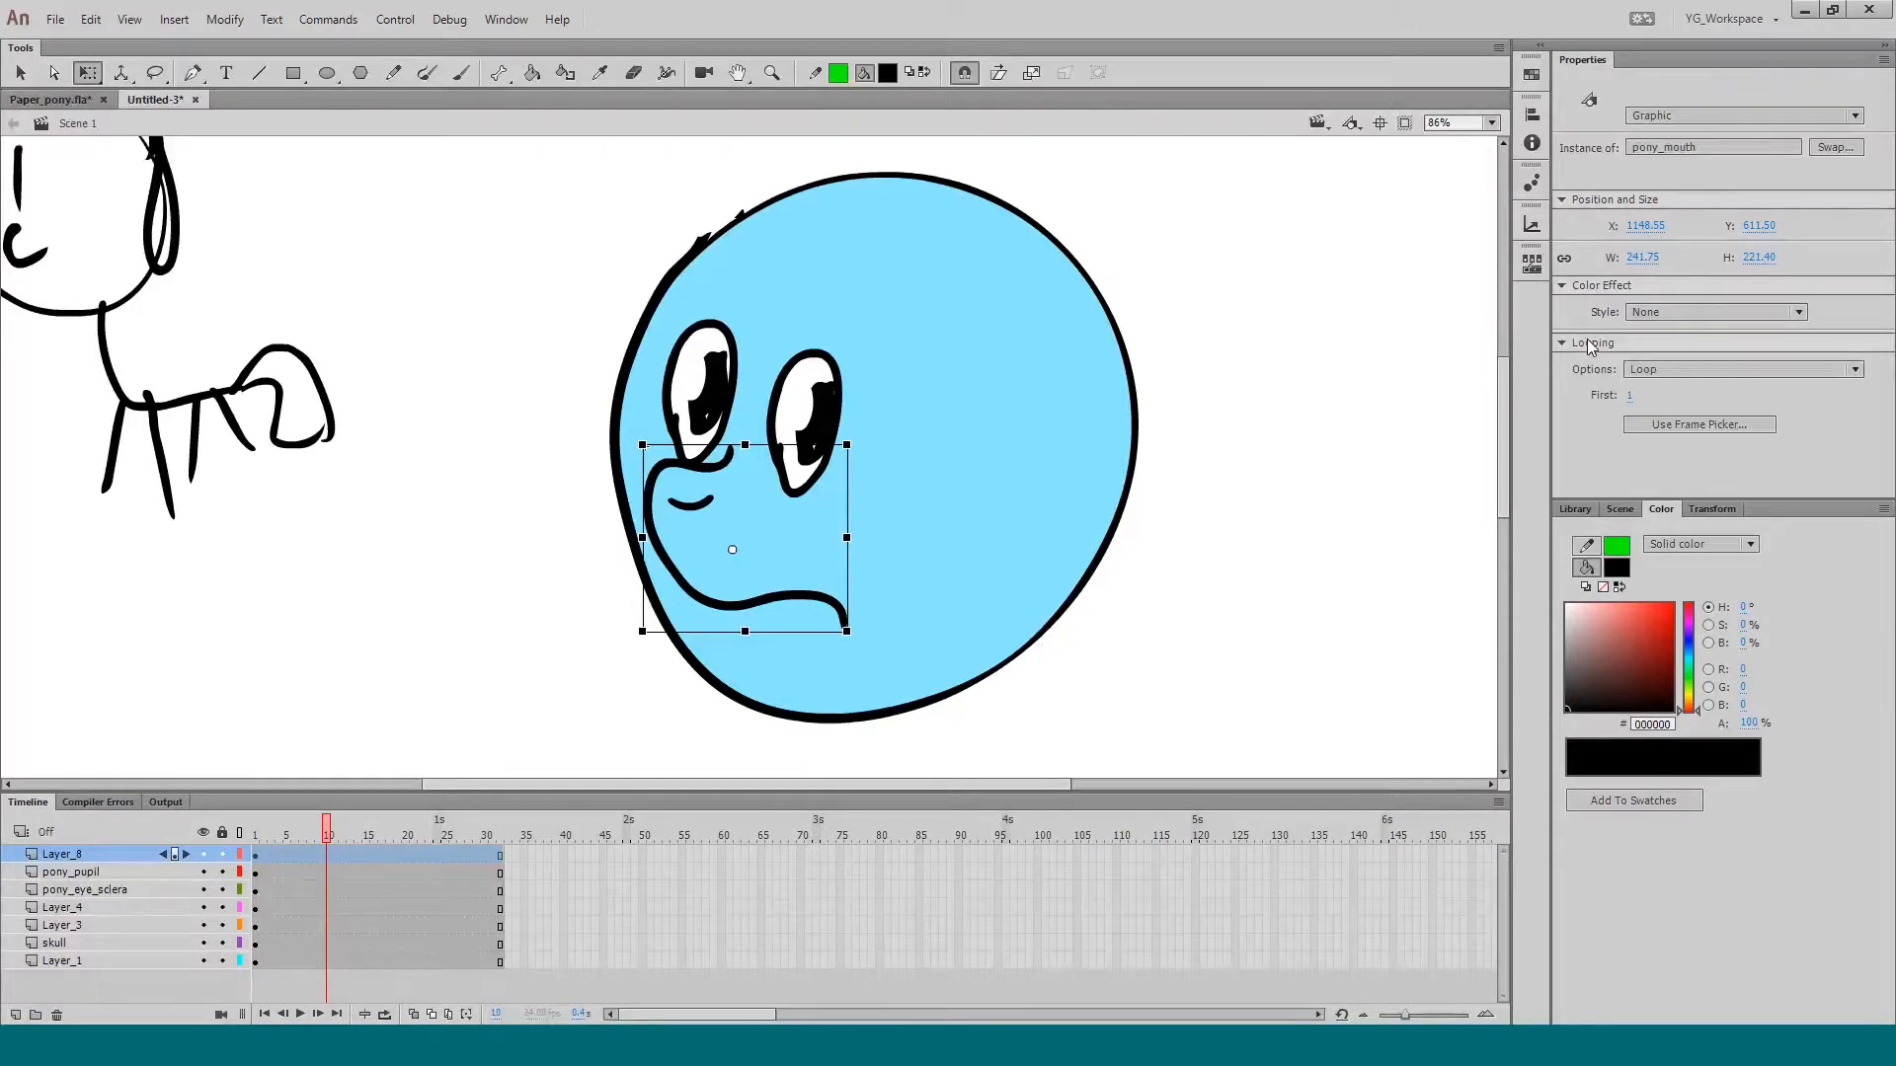
left_click(1641, 372)
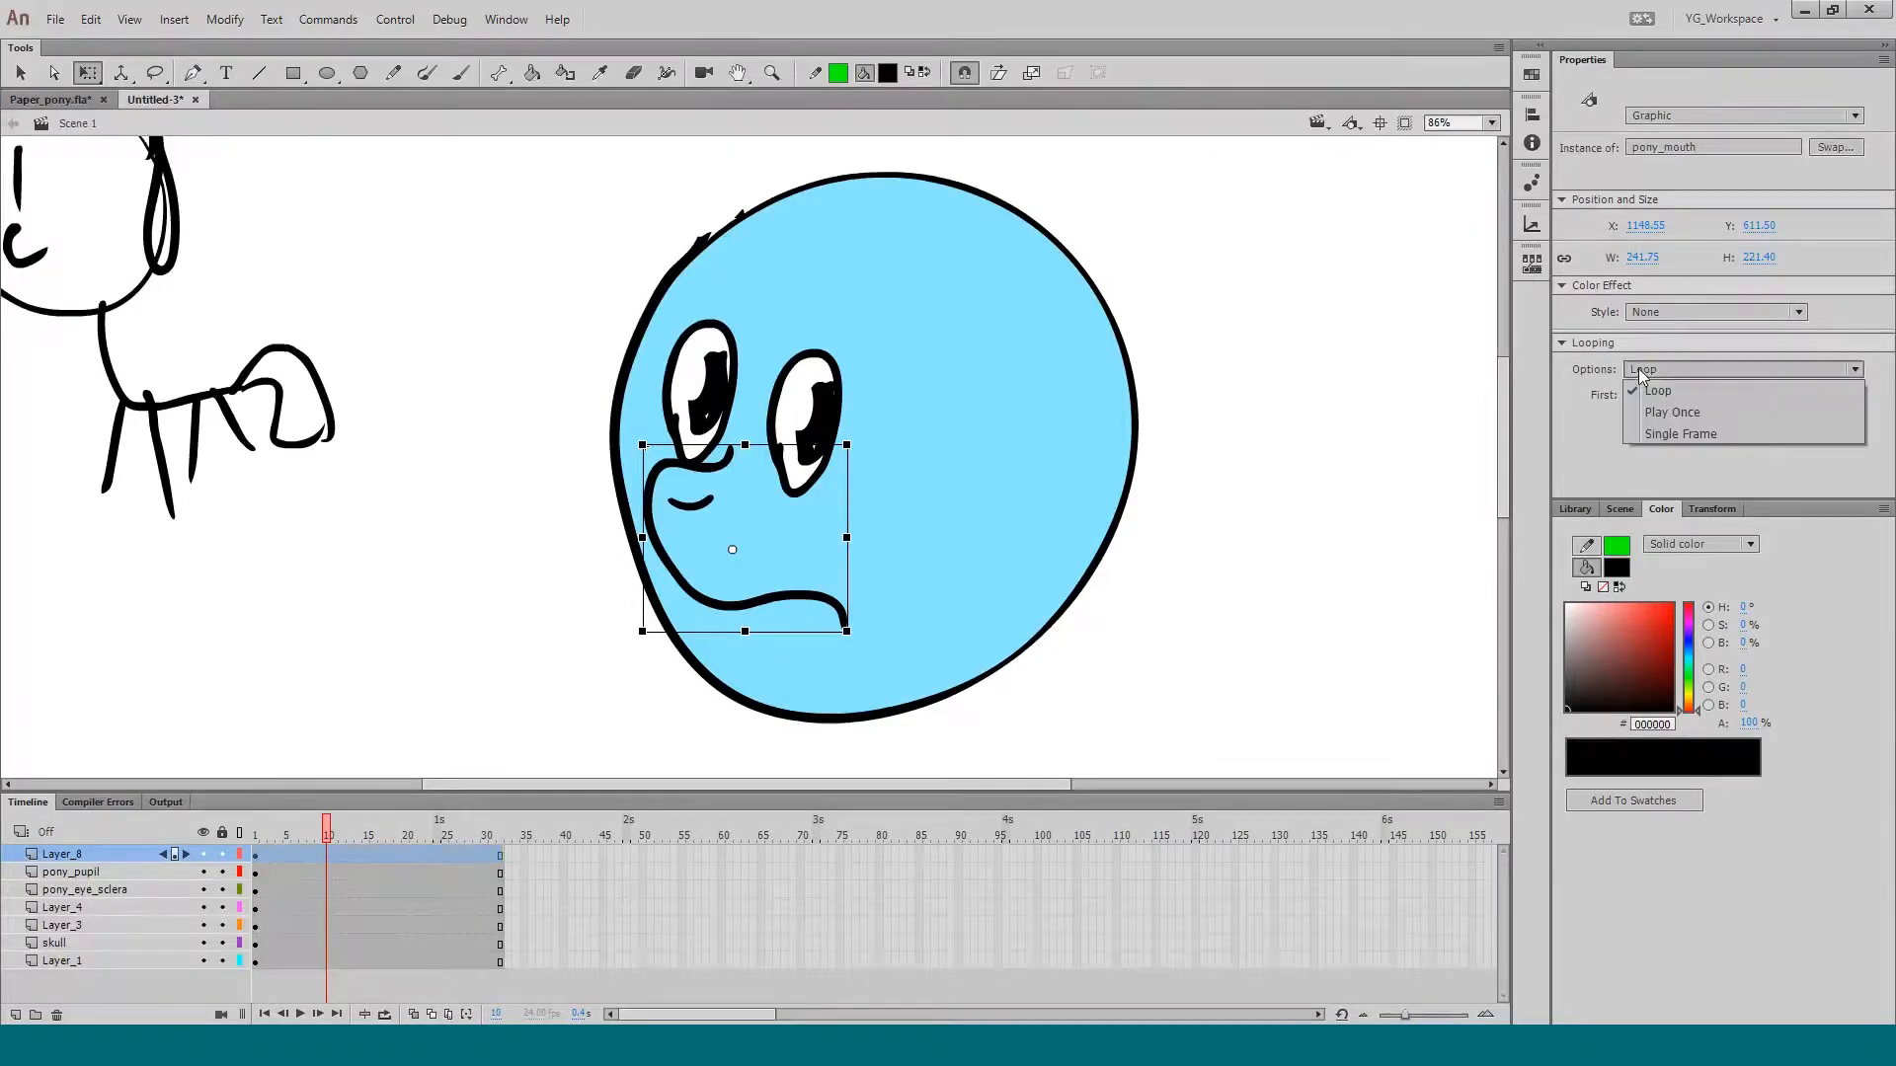
left_click(1649, 436)
left_click(541, 285)
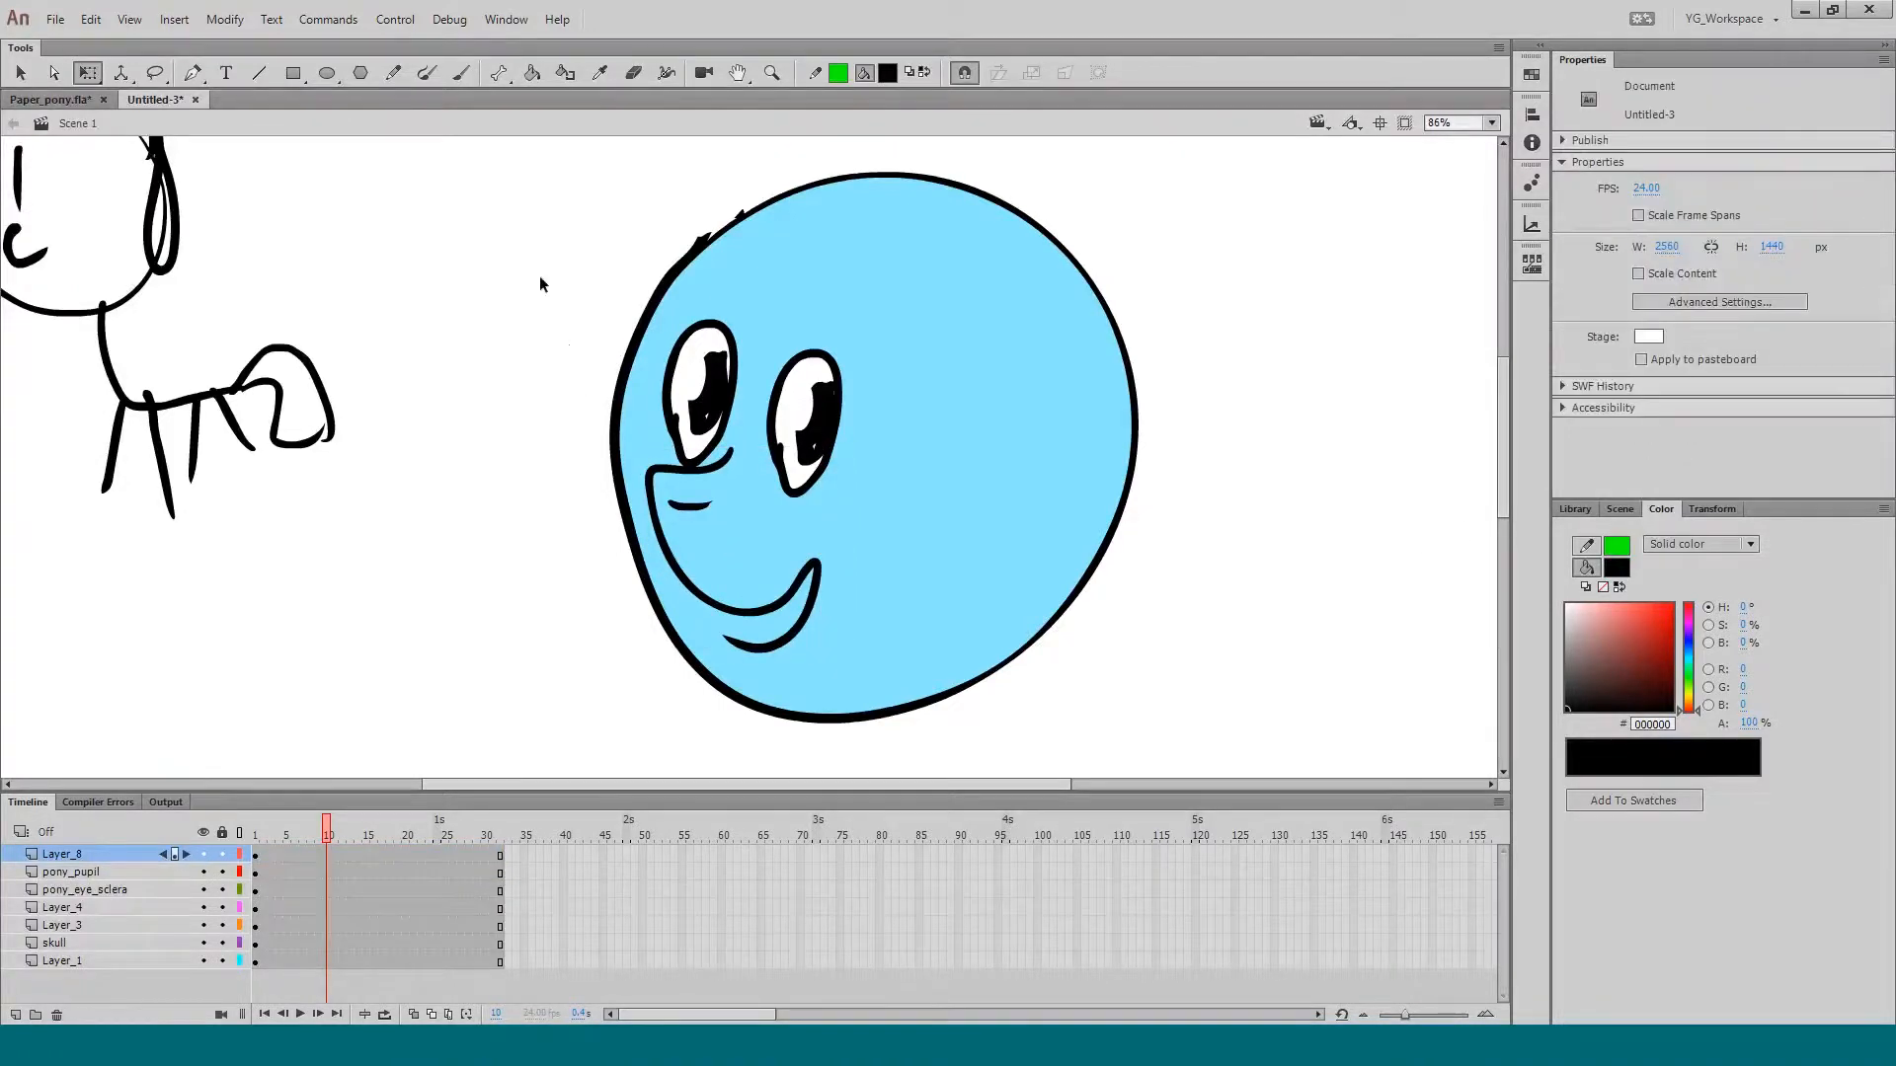
Step: Select all the head symbols together and set their looping option to Single Frame
left_click_drag(486, 140, 1099, 732)
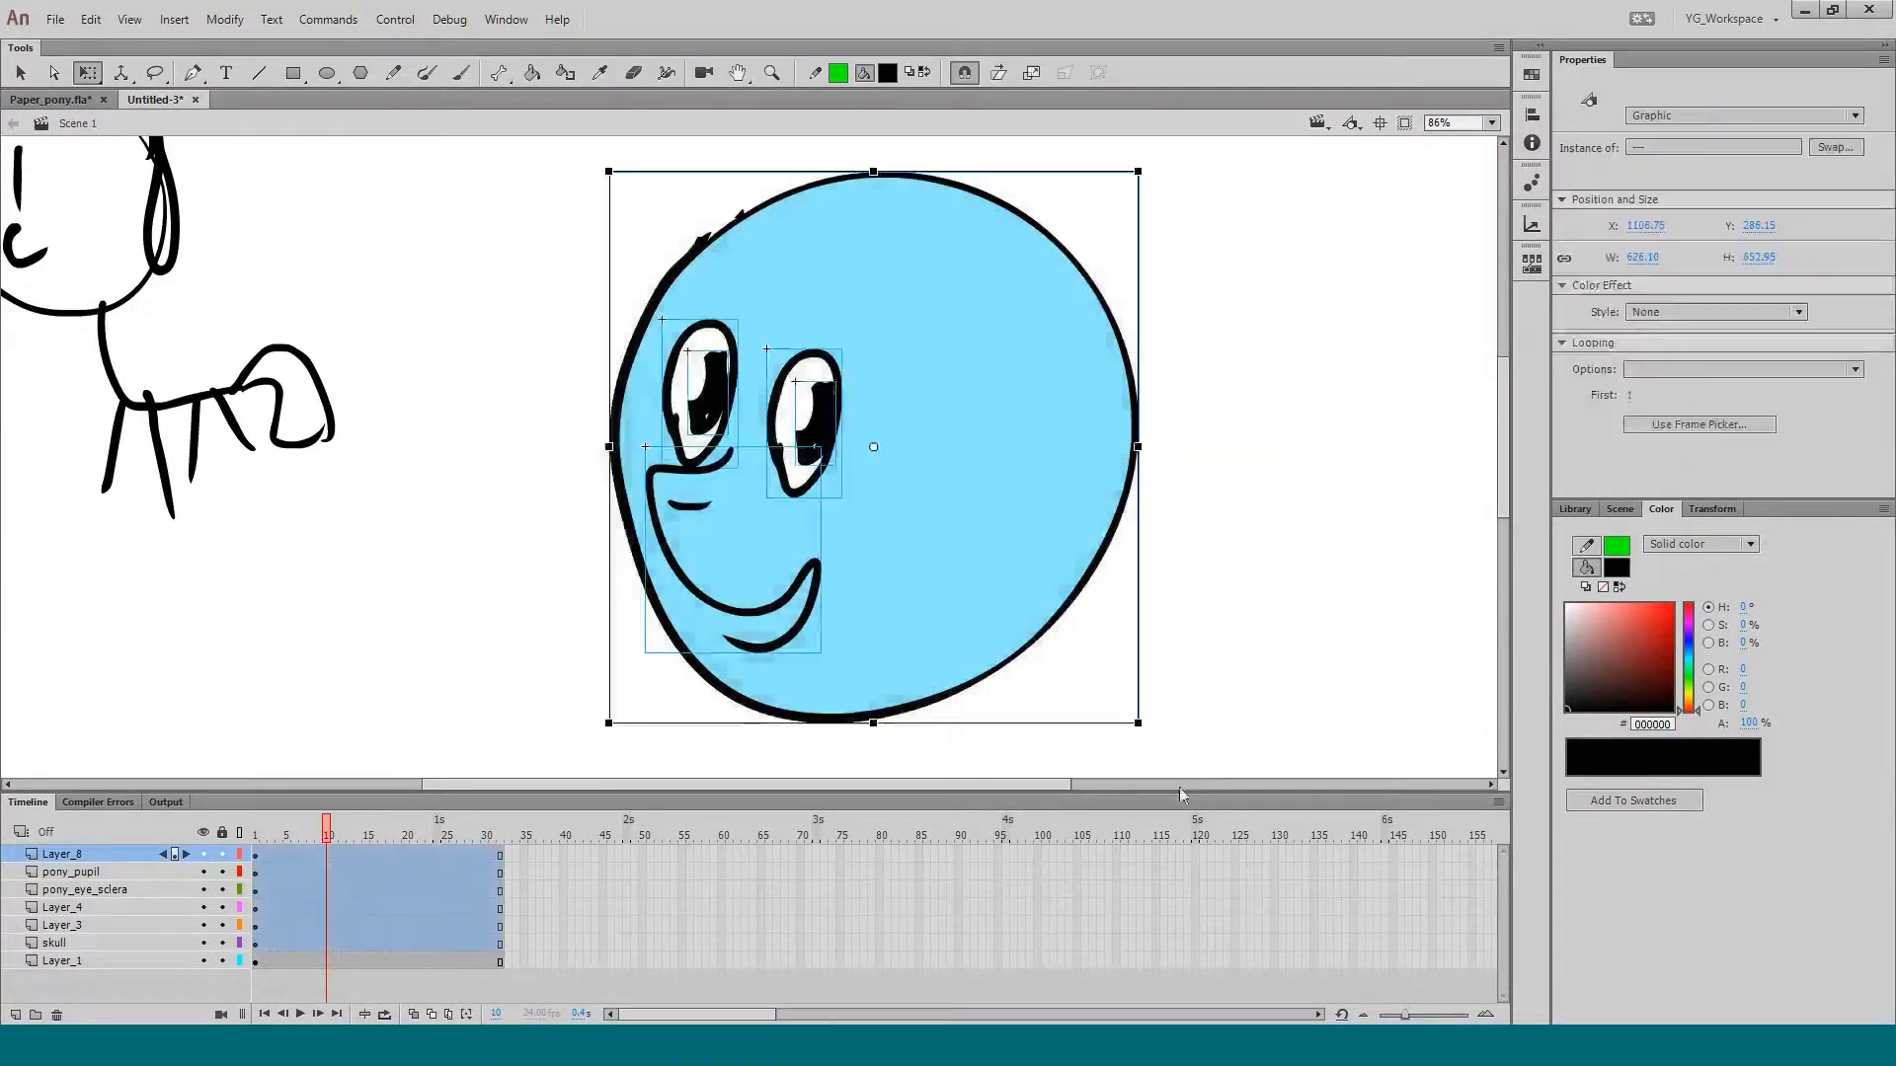
left_click(1644, 370)
left_click(1662, 436)
left_click(1396, 550)
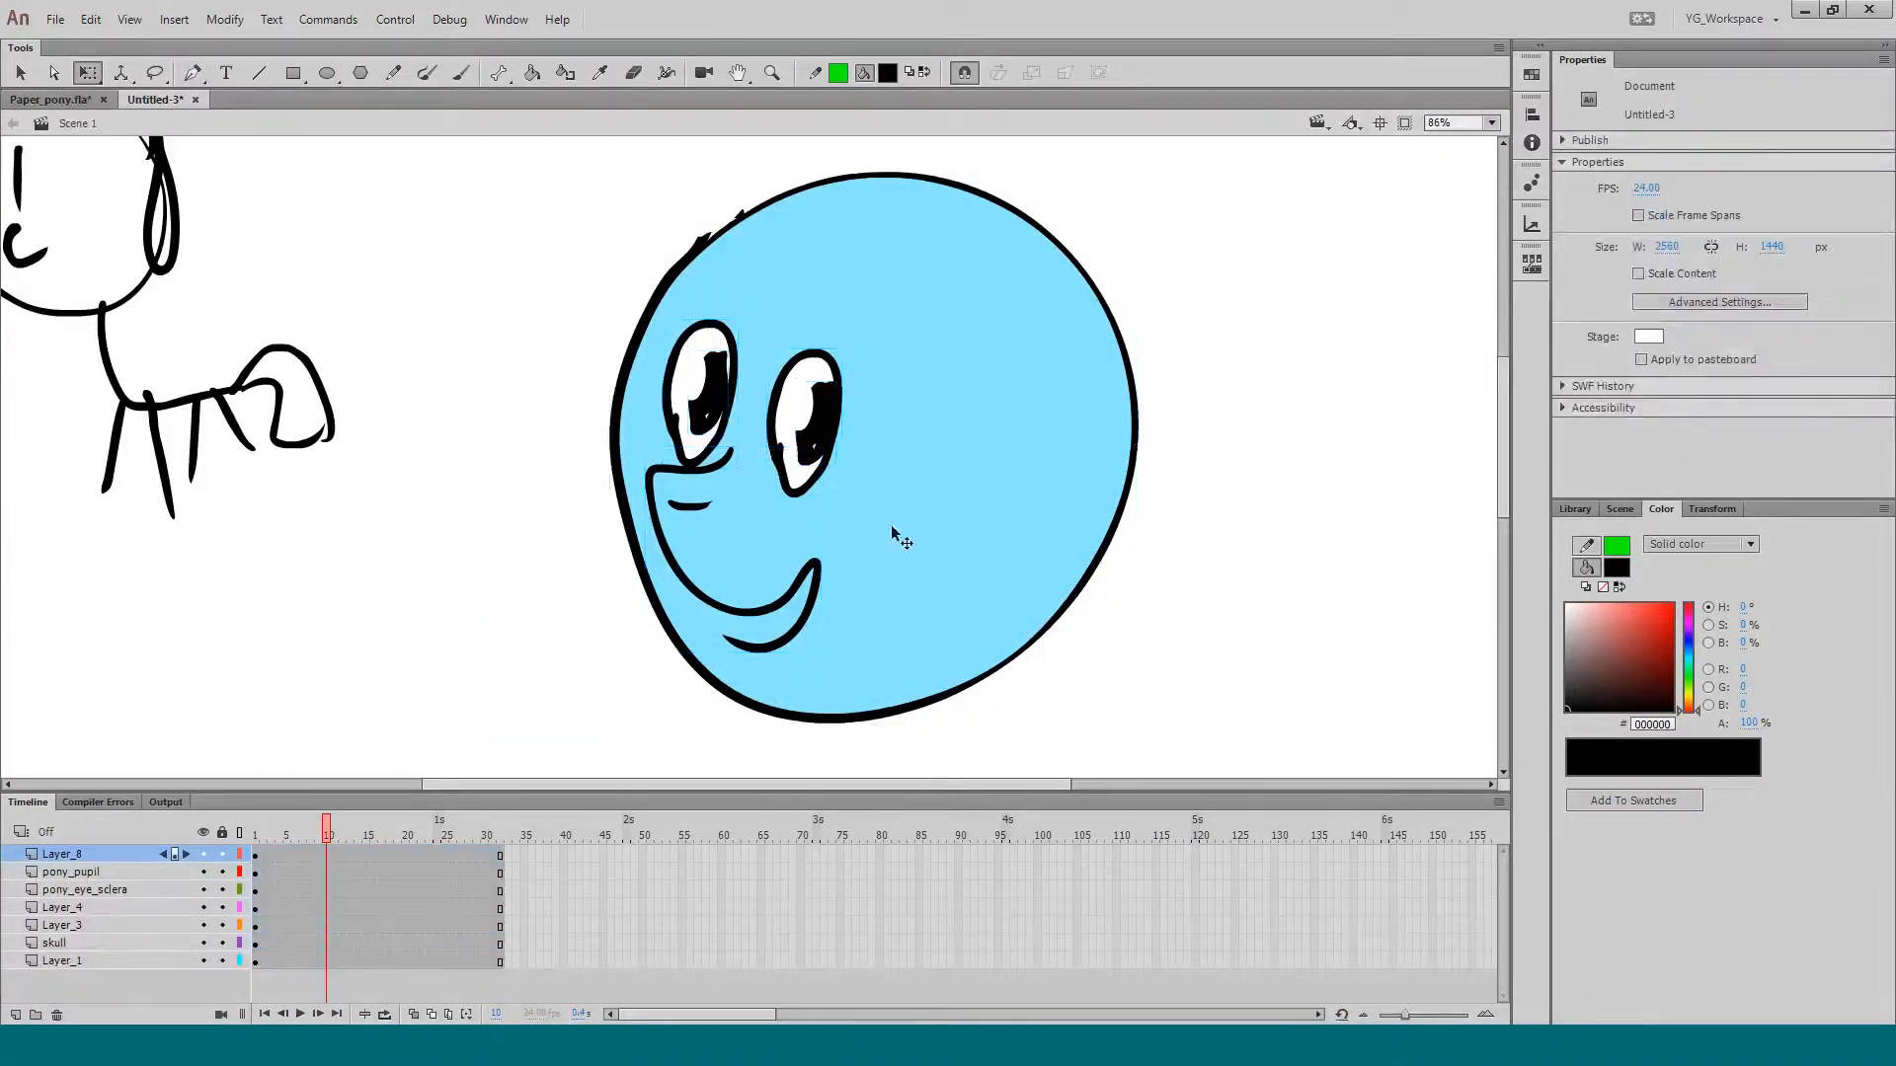
Step: Play the scene from frame 1 to check the mouth, and look at the frames inside the pony_mouth symbol
key("Return")
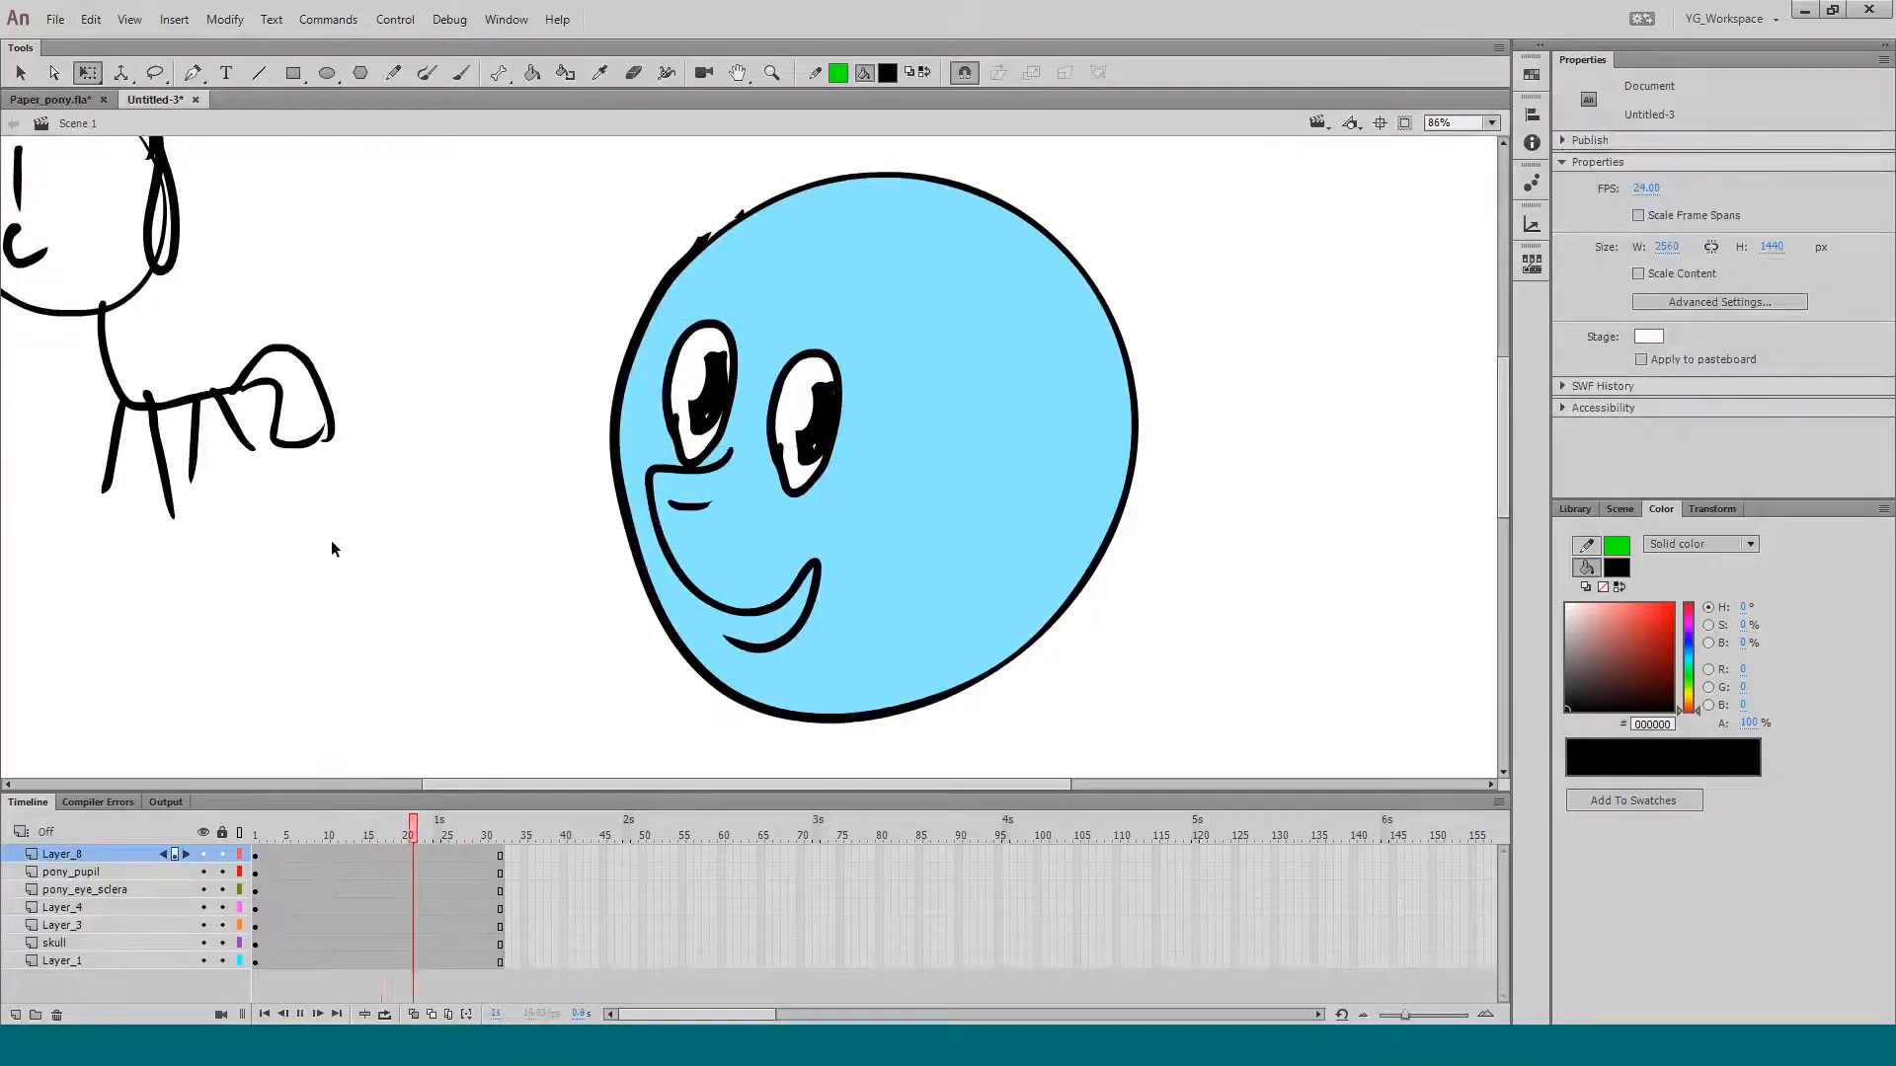
left_click(255, 837)
key("Return")
double_click(672, 563)
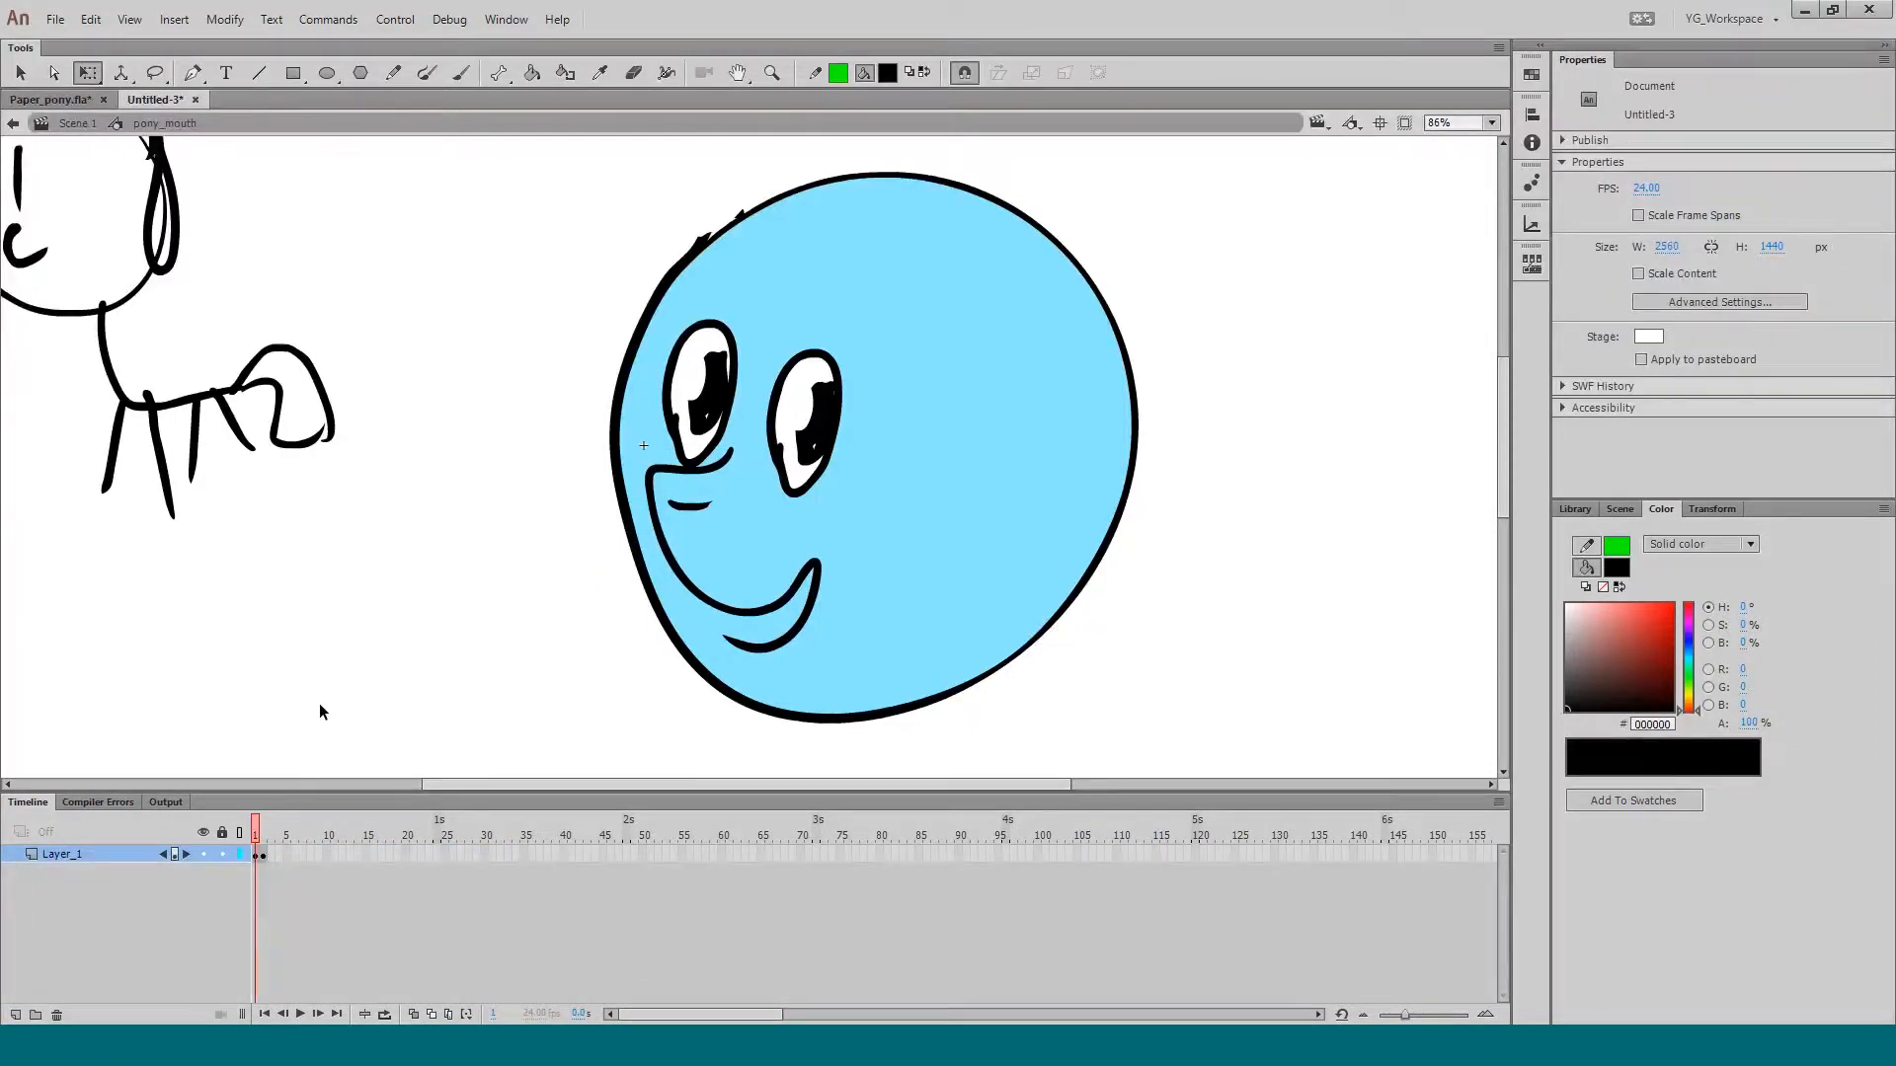
double_click(544, 567)
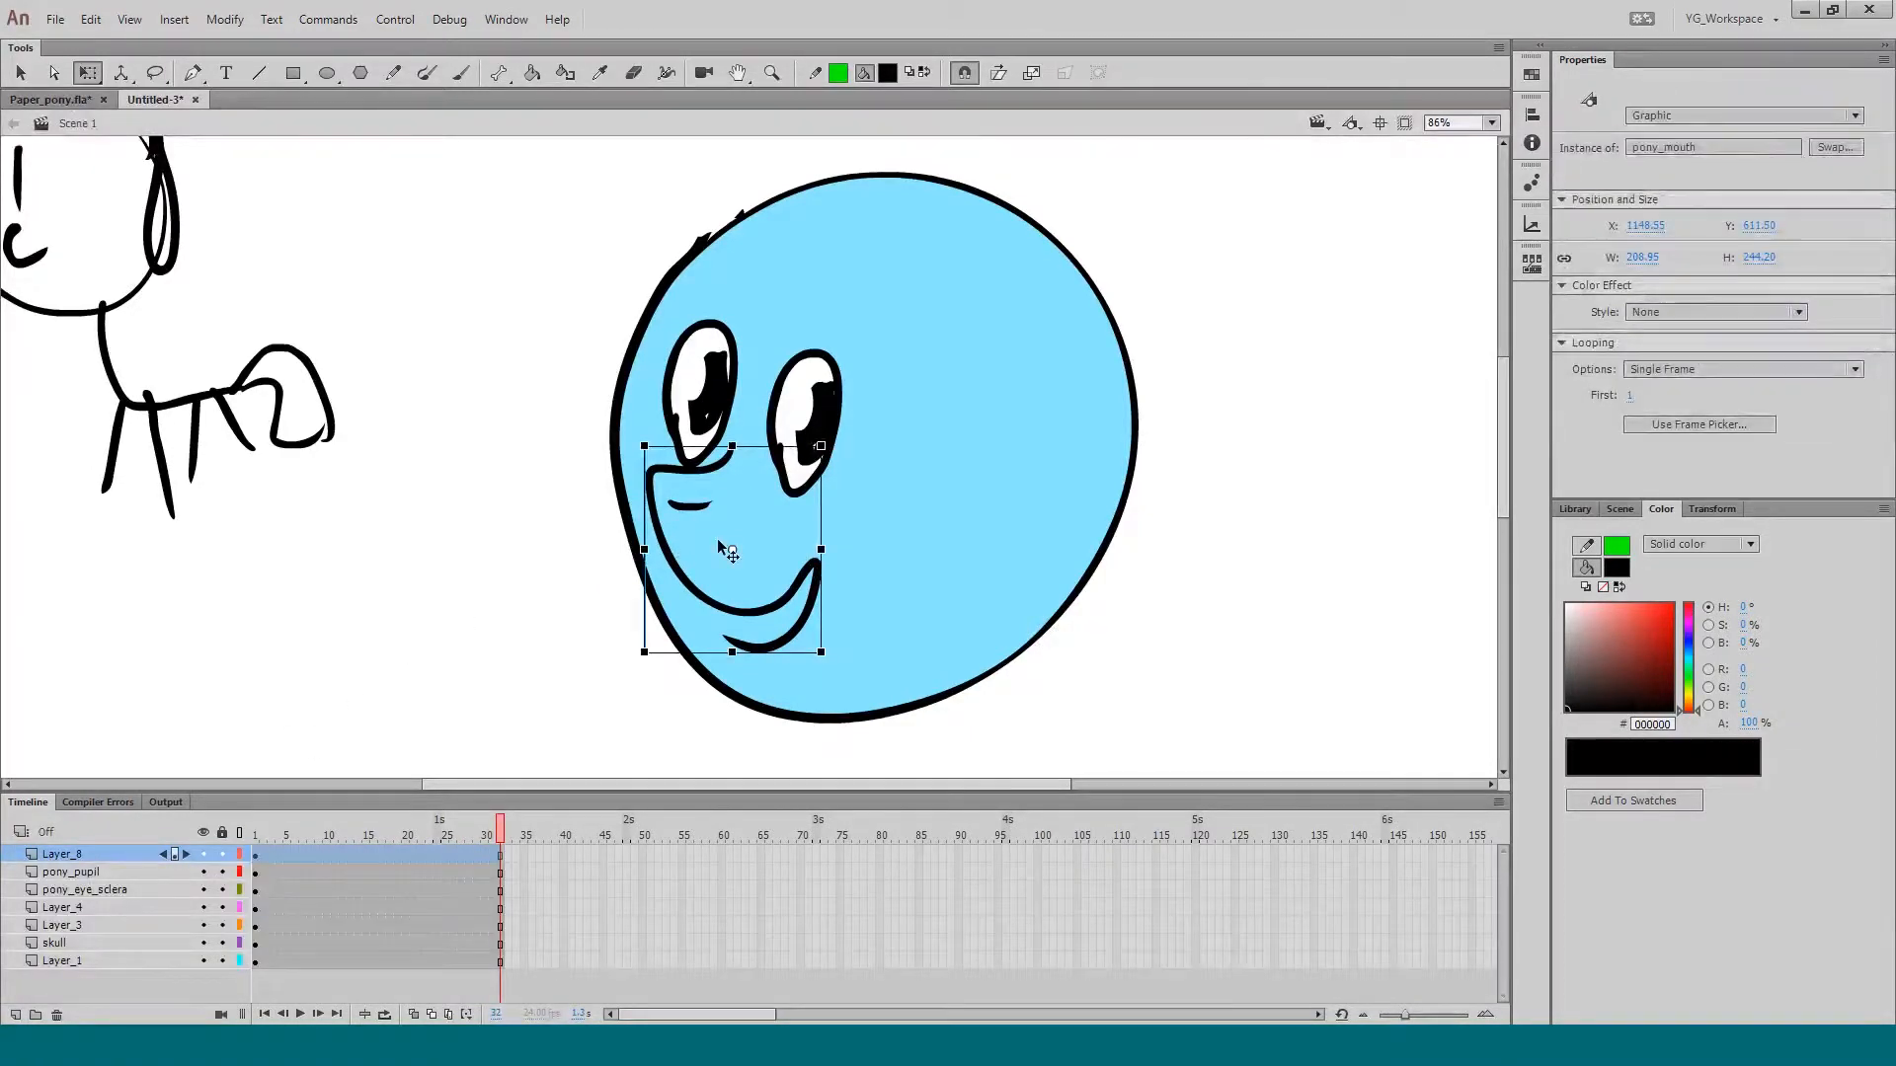
Step: Set the first frame of the pony_mouth instance to 2 and play the scene to check the mouth
left_click(1629, 395)
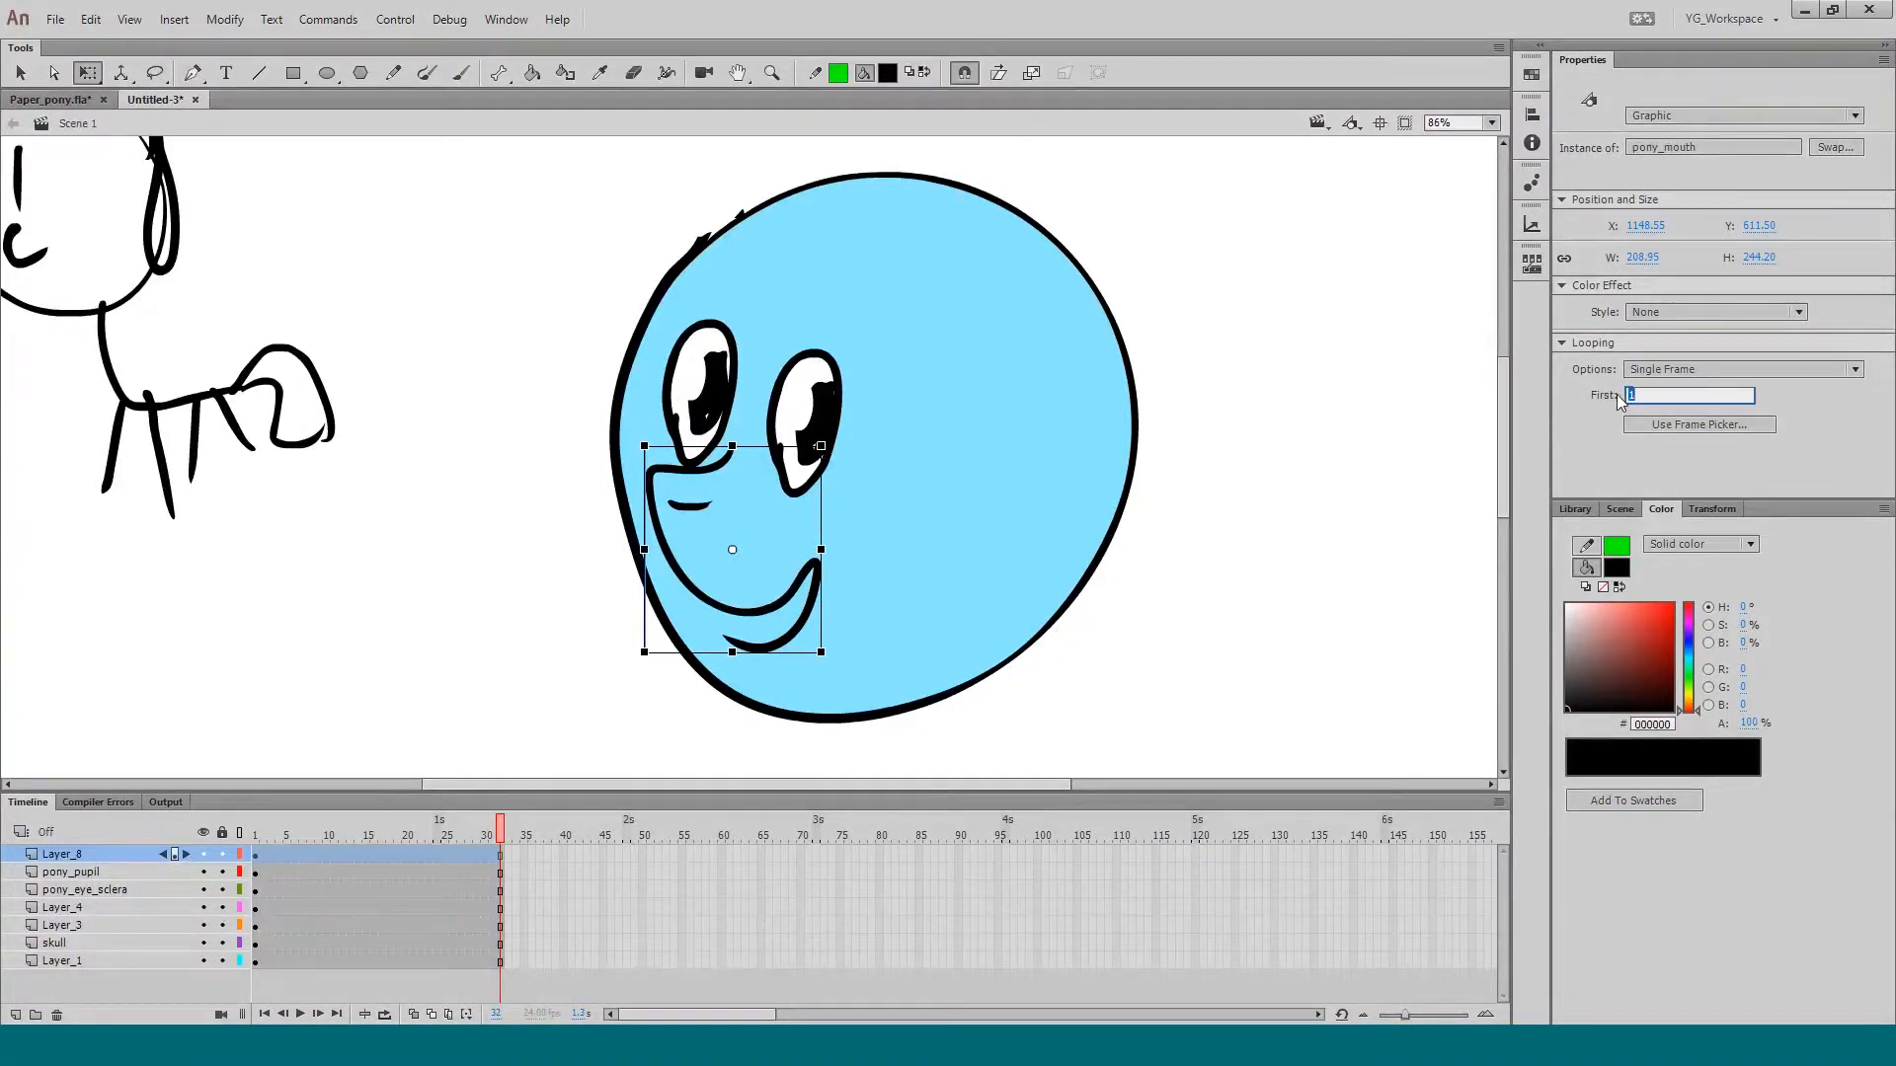
type("2")
key("Return")
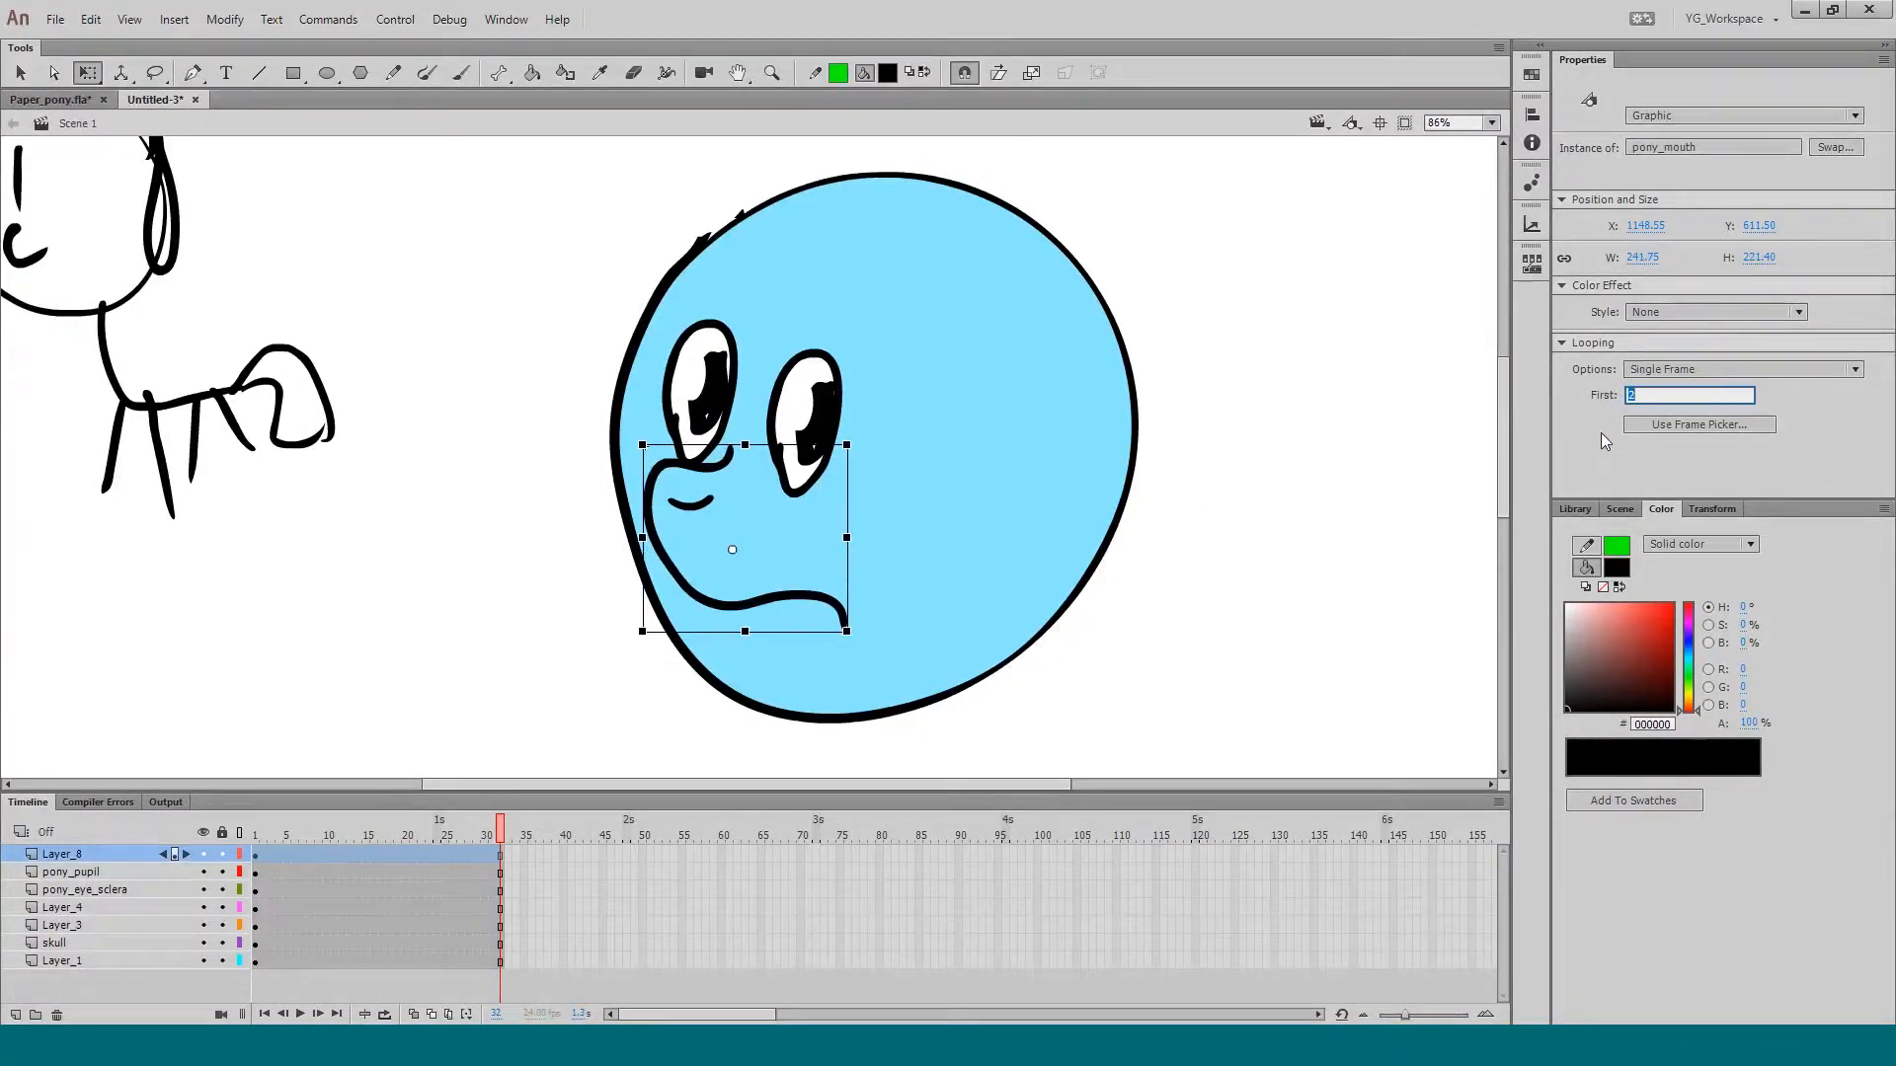
left_click(447, 608)
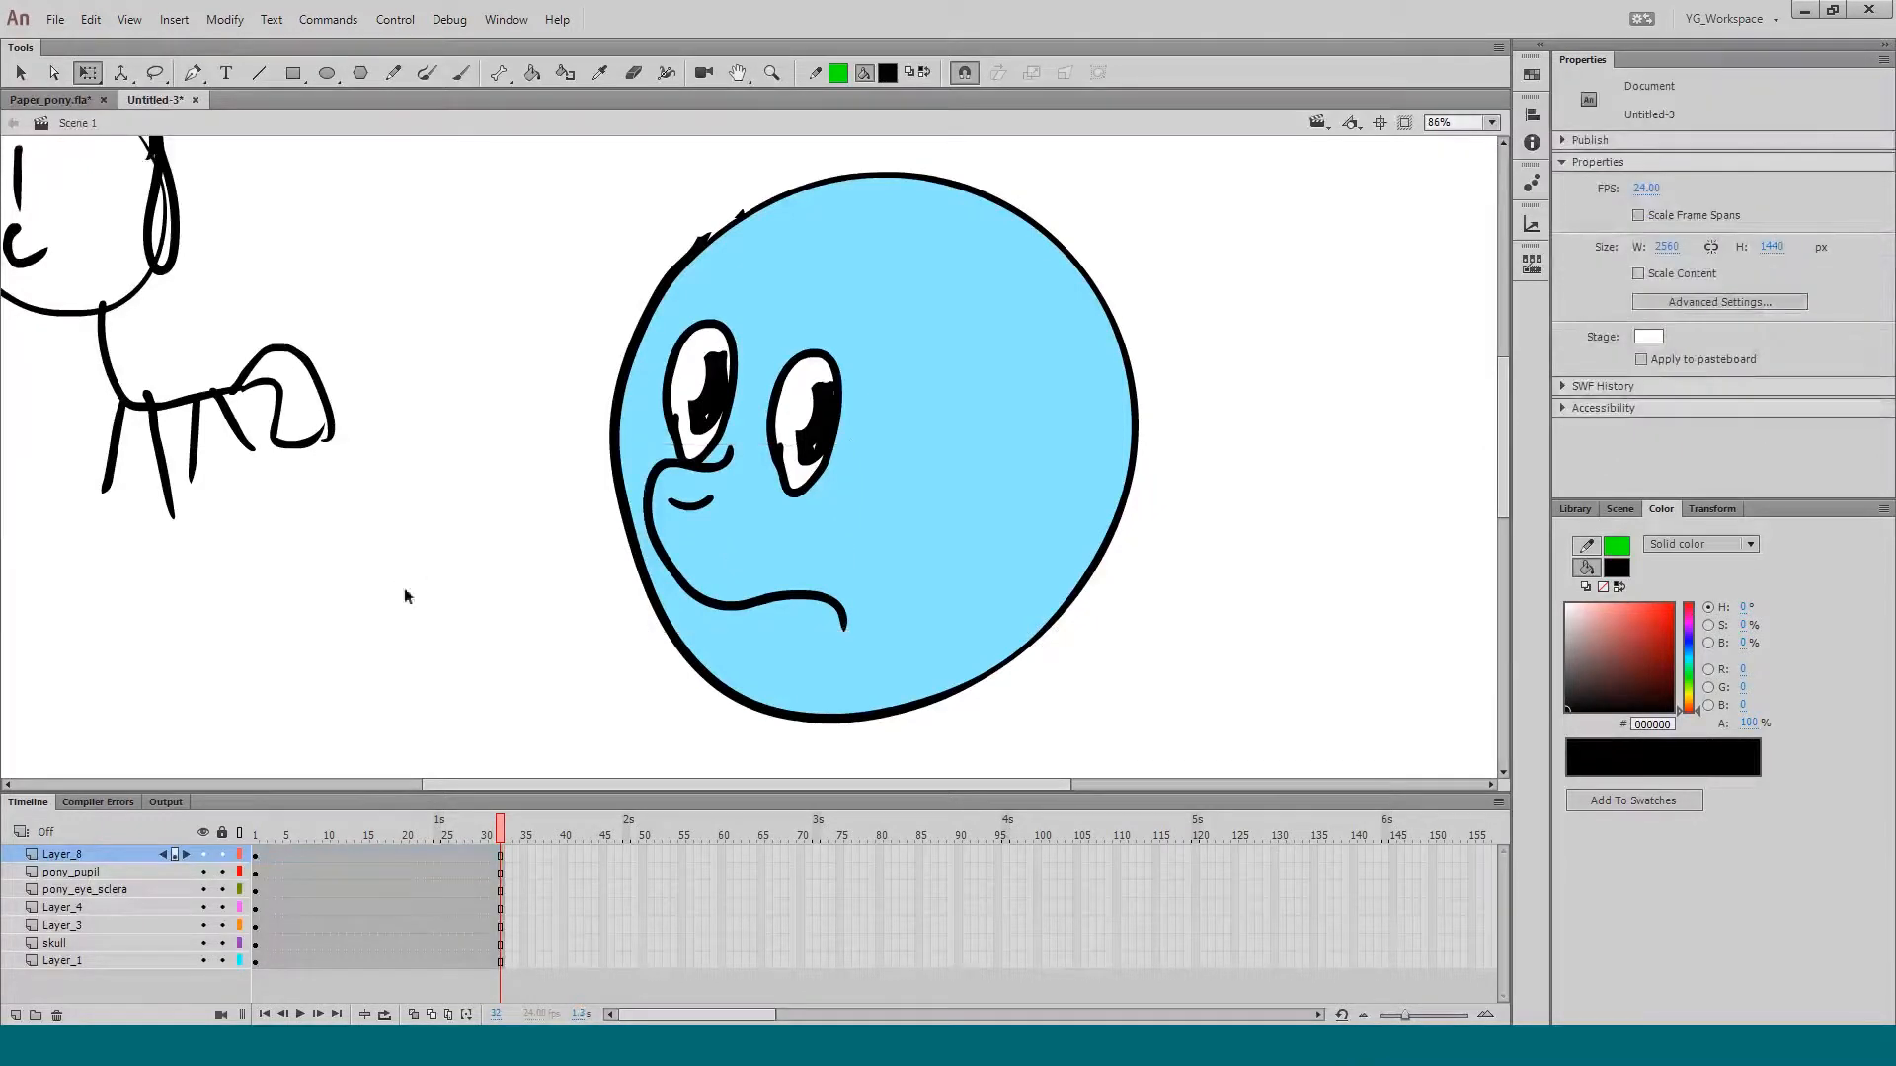
key("Return")
Step: Remove the extra frames from all layers so that only frame 1 remains
left_click_drag(519, 855, 269, 962)
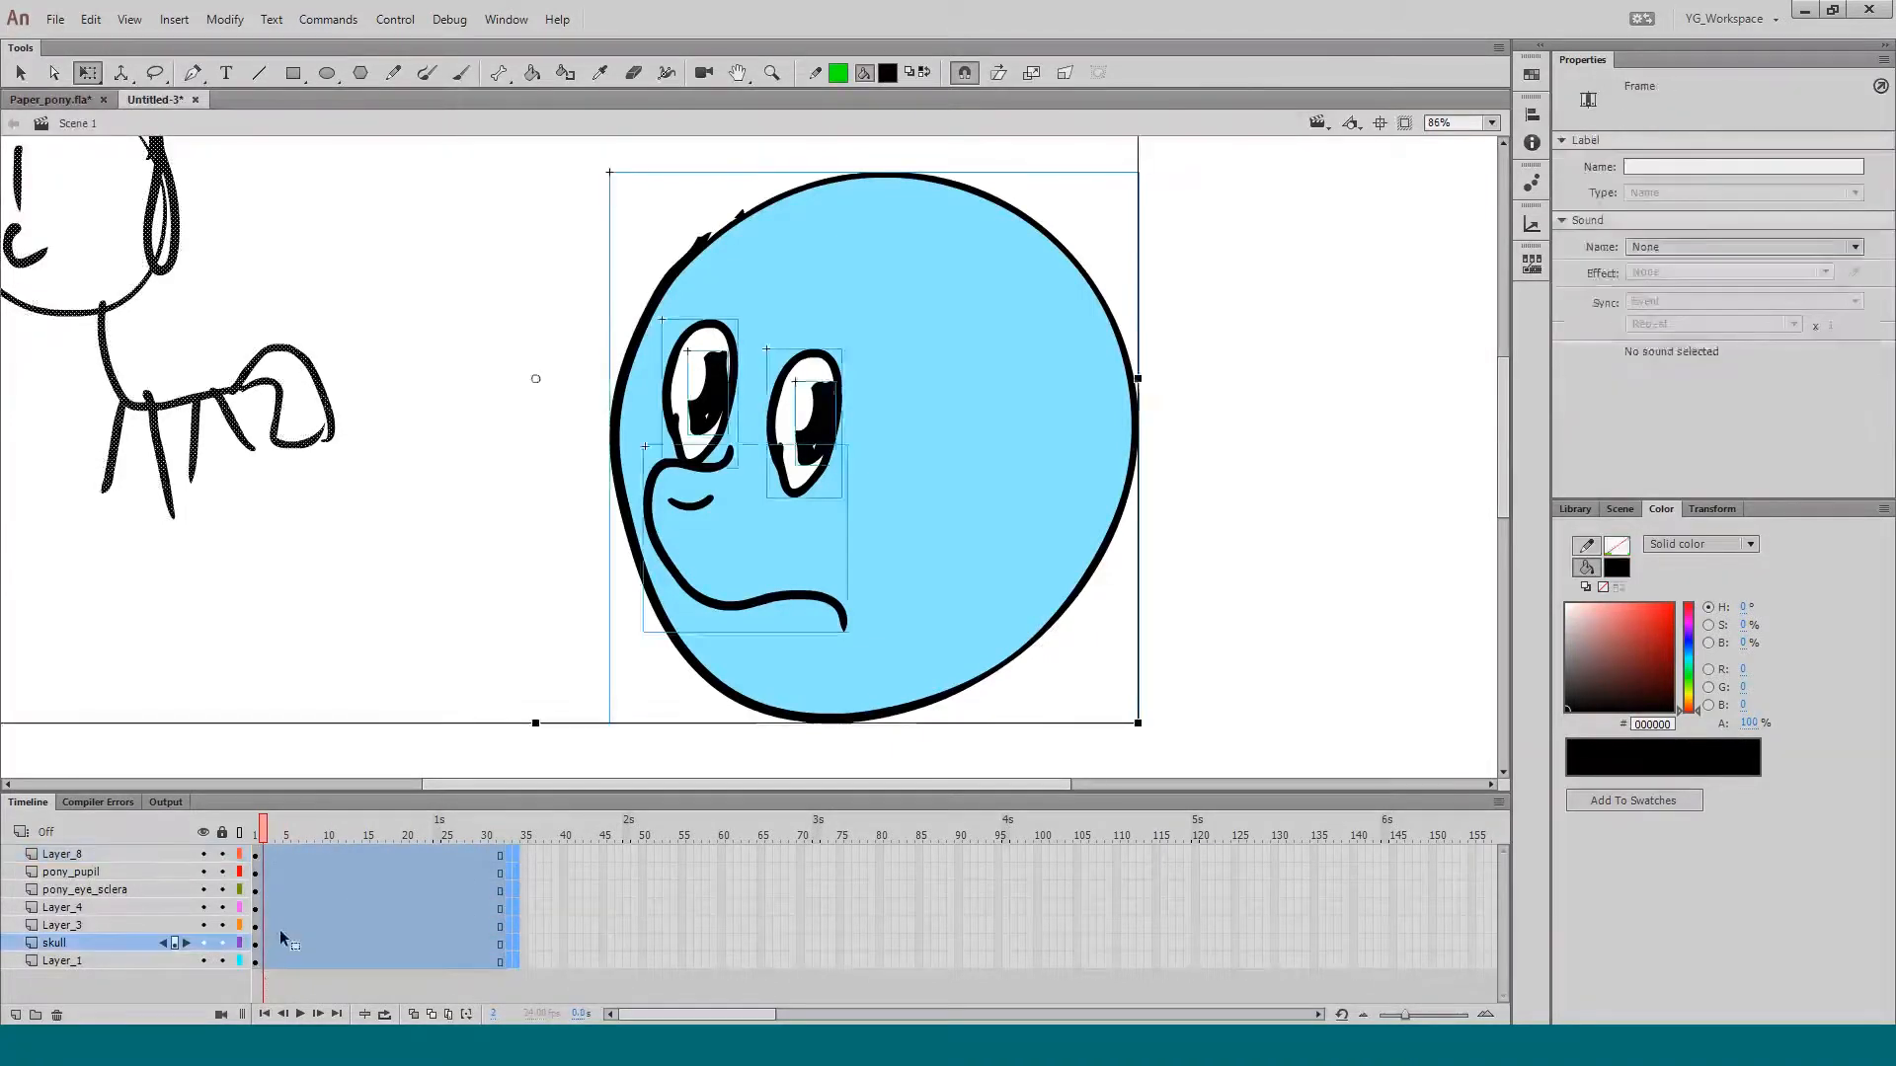
right_click(281, 935)
left_click(329, 494)
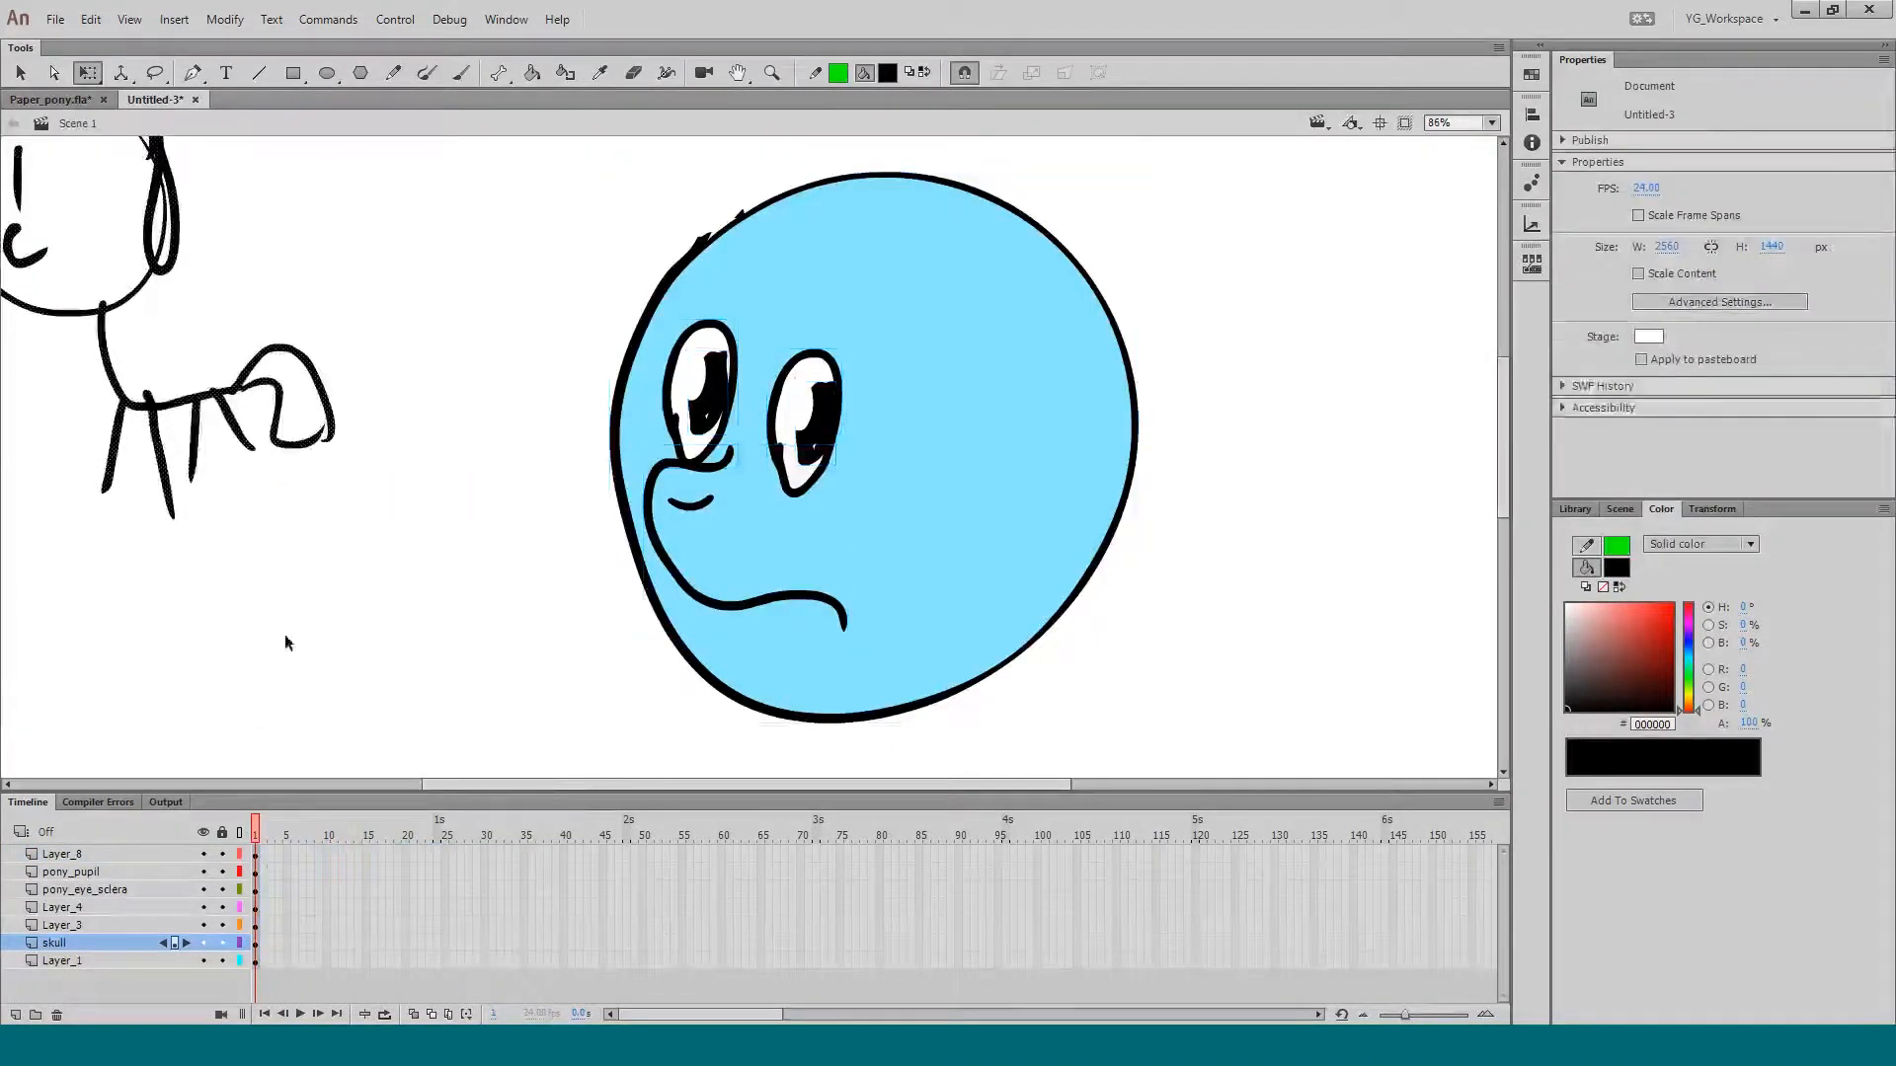
Step: Add a new layer above Layer_8 and lock all the layers below it
left_click(116, 856)
left_click_drag(182, 678, 142, 682)
left_click(15, 1015)
left_click_drag(222, 872, 222, 978)
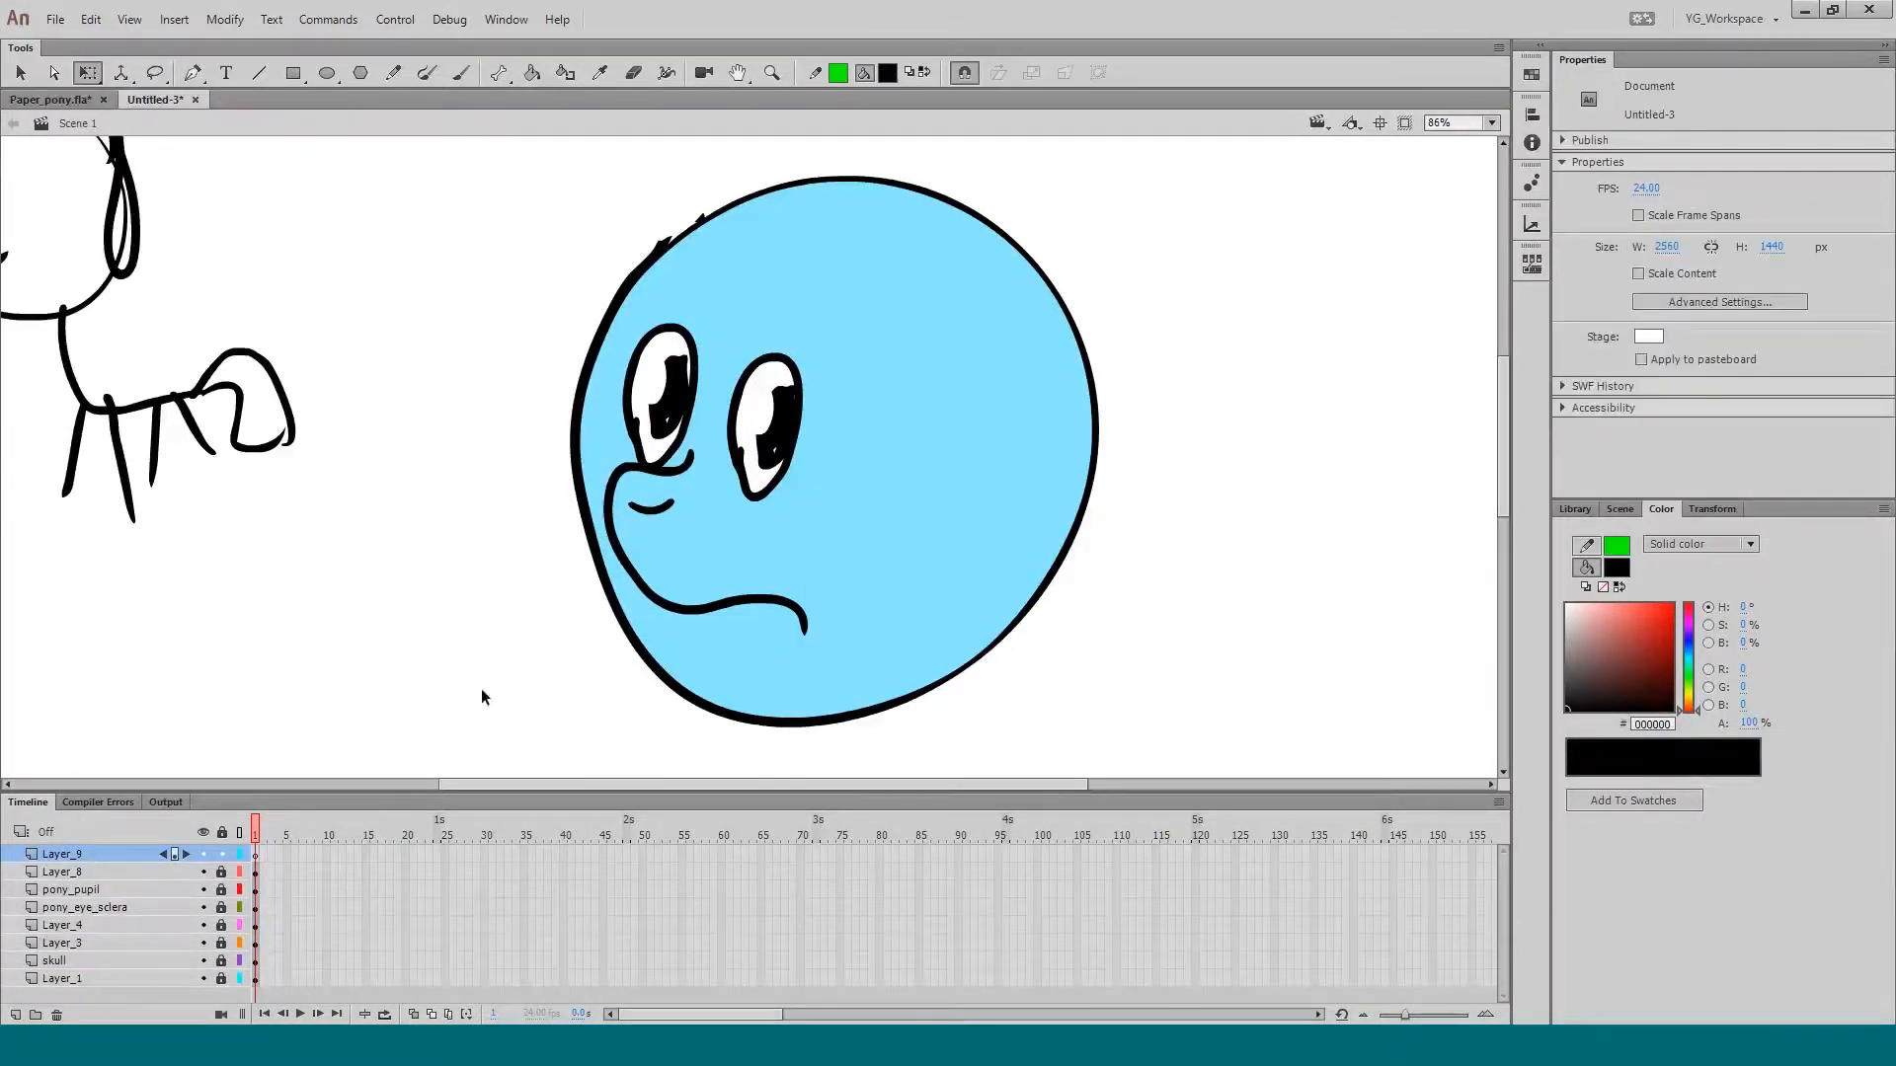
Step: Draw a pointed ear outline in black with the Brush at the upper back of the head, leaving its base open
key("b")
left_click_drag(723, 343, 655, 376)
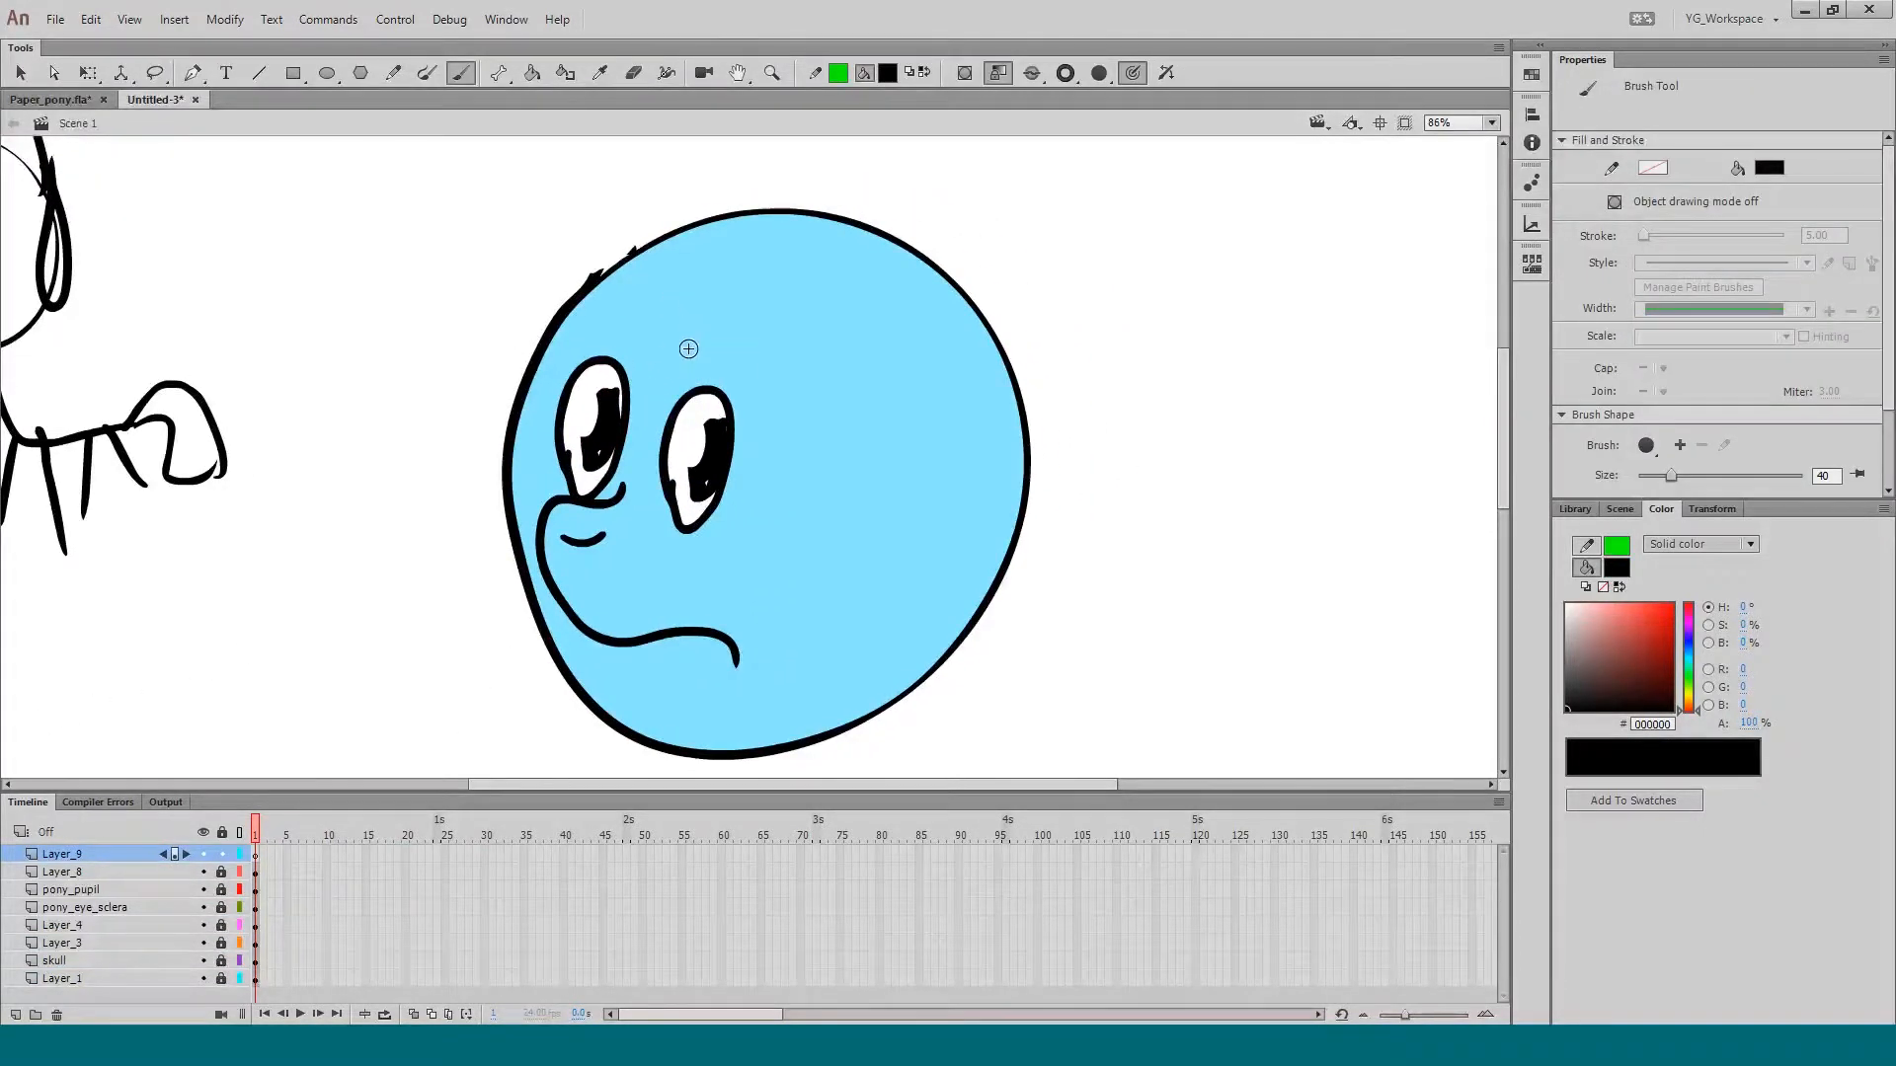
mouse_move(776, 344)
left_mouse_down()
mouse_move(743, 368)
mouse_move(672, 365)
left_mouse_up()
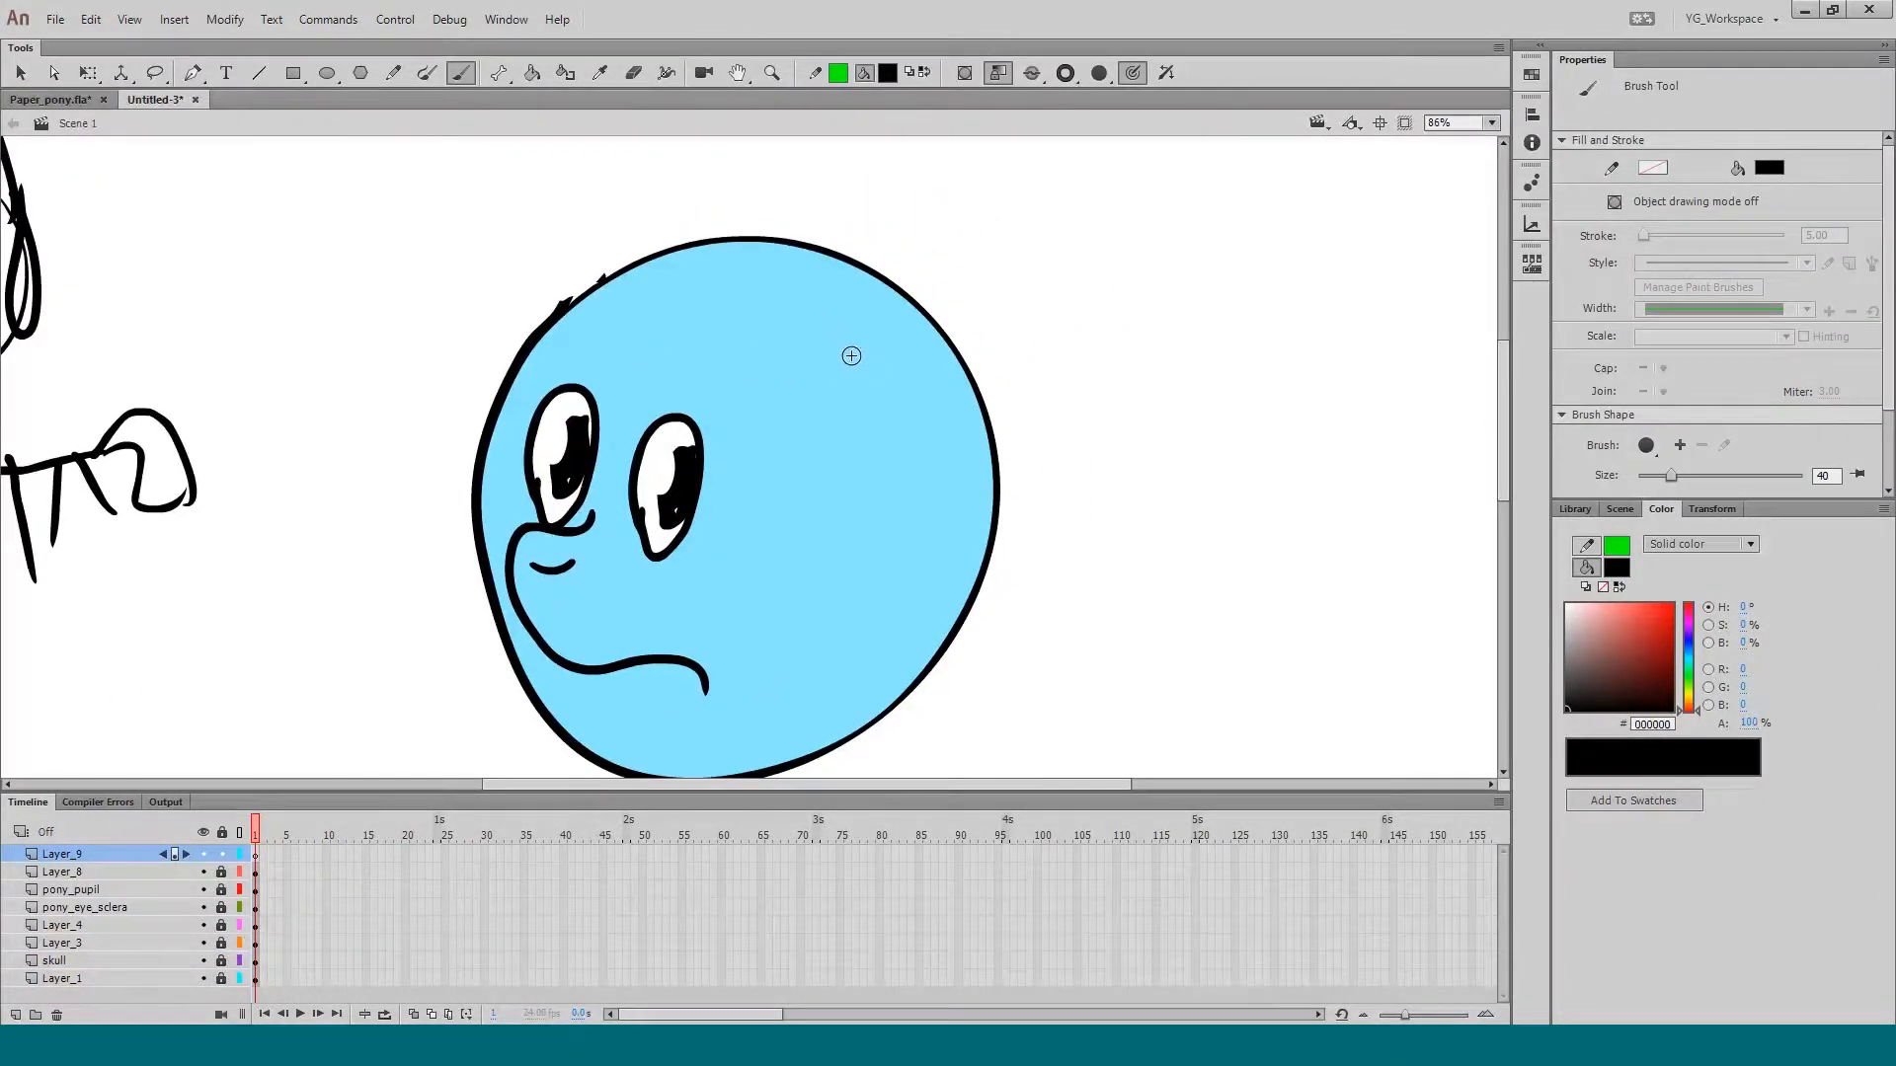
mouse_move(846, 360)
left_mouse_down()
mouse_move(1005, 194)
mouse_move(986, 457)
left_mouse_up()
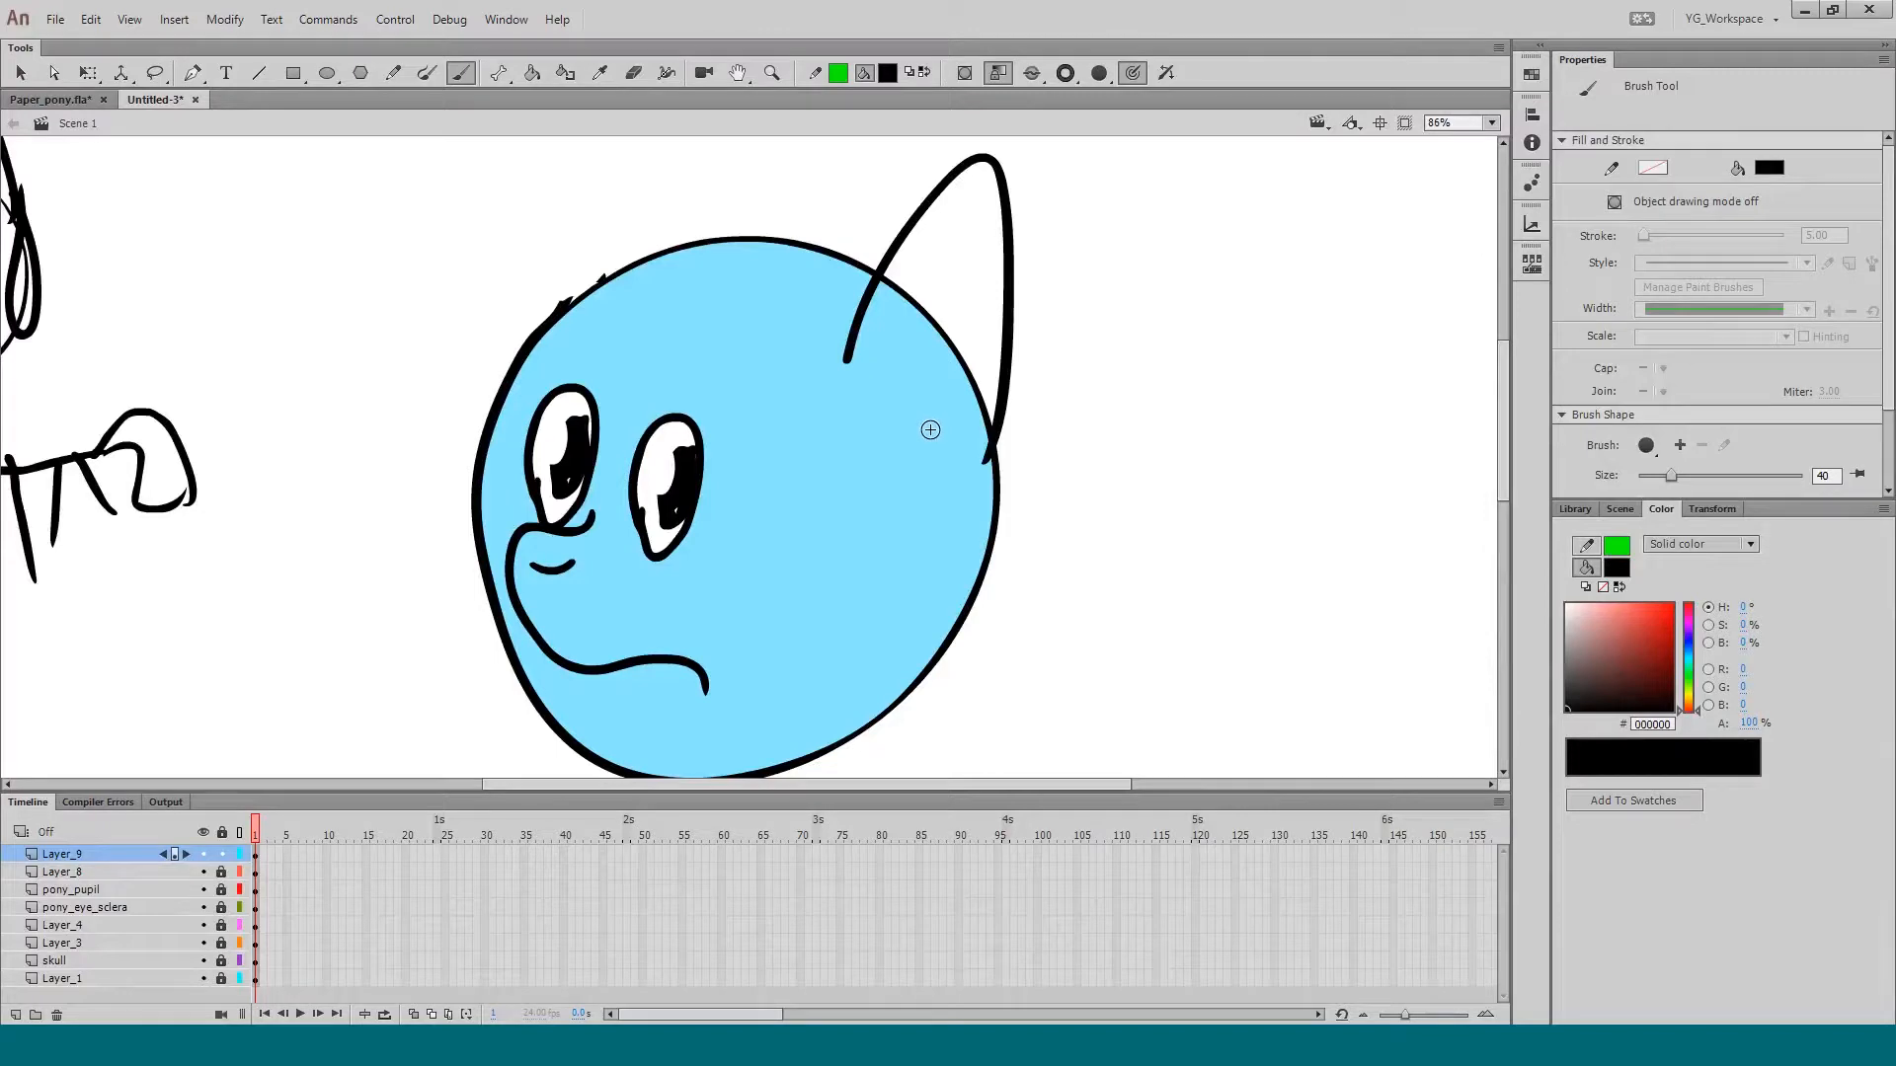
Step: Hide every layer except the ear layer and activate the Line tool
key("n")
left_click(203, 859, "alt")
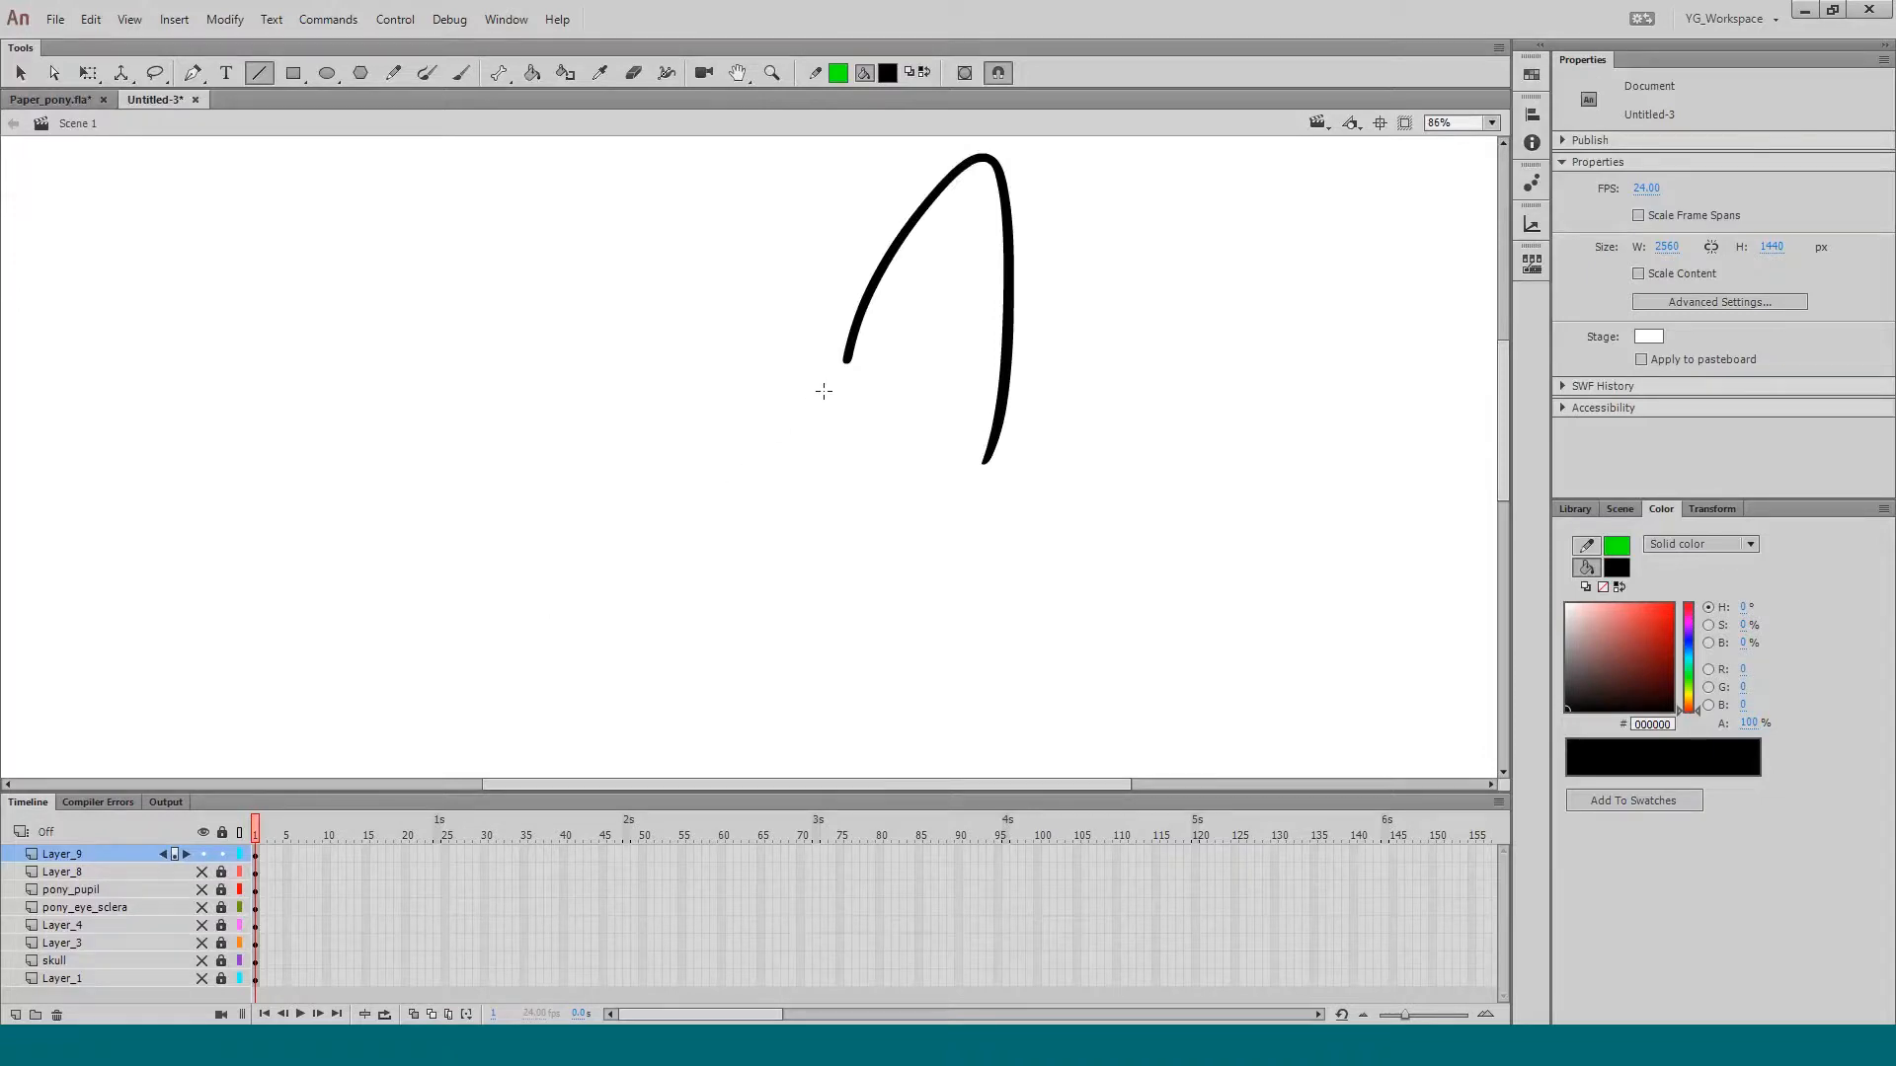
key("n")
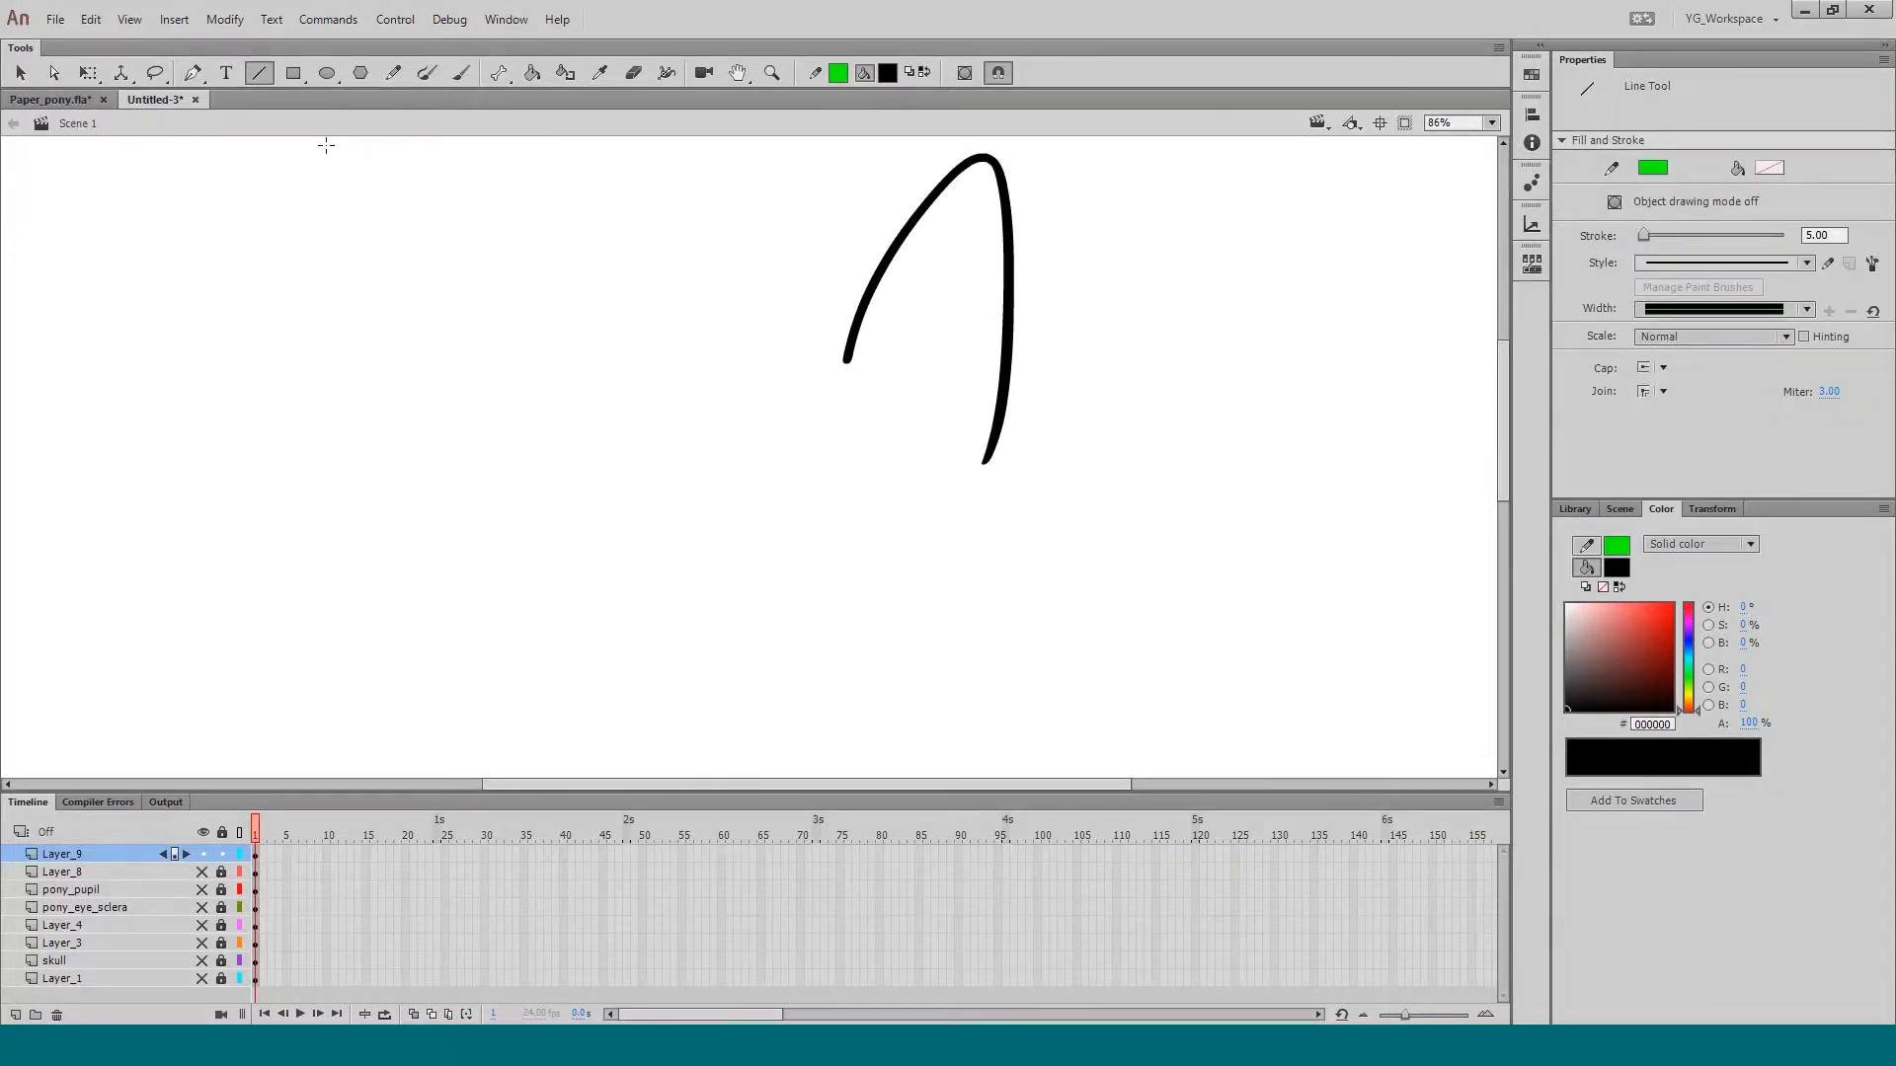
Step: Handwrite the note "n Line" with the Brush below the ear, underline its n, and delete the note
key("b")
mouse_move(670, 484)
left_mouse_down()
mouse_move(672, 512)
mouse_move(713, 531)
left_mouse_up()
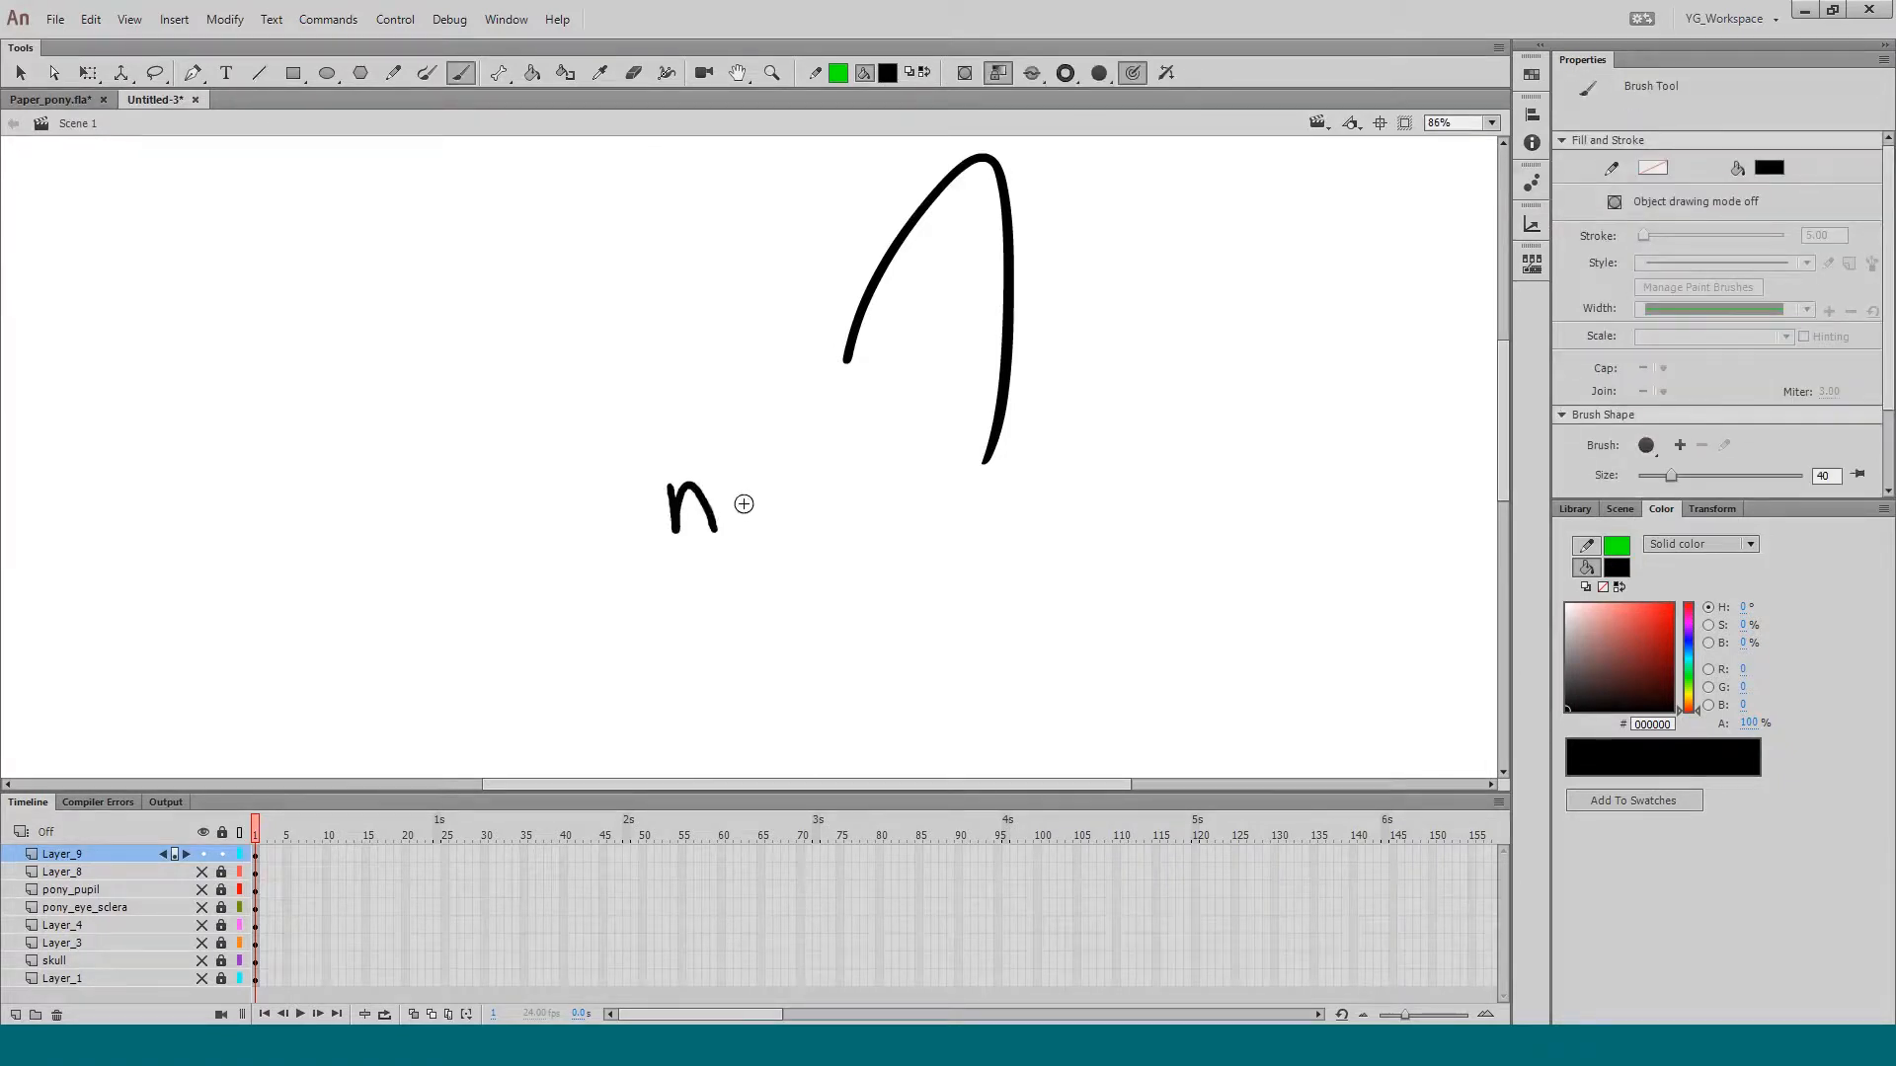
mouse_move(765, 468)
left_mouse_down()
mouse_move(801, 522)
mouse_move(922, 505)
left_mouse_up()
left_click(812, 523)
left_click(808, 494)
left_click_drag(831, 546, 881, 539)
key("q")
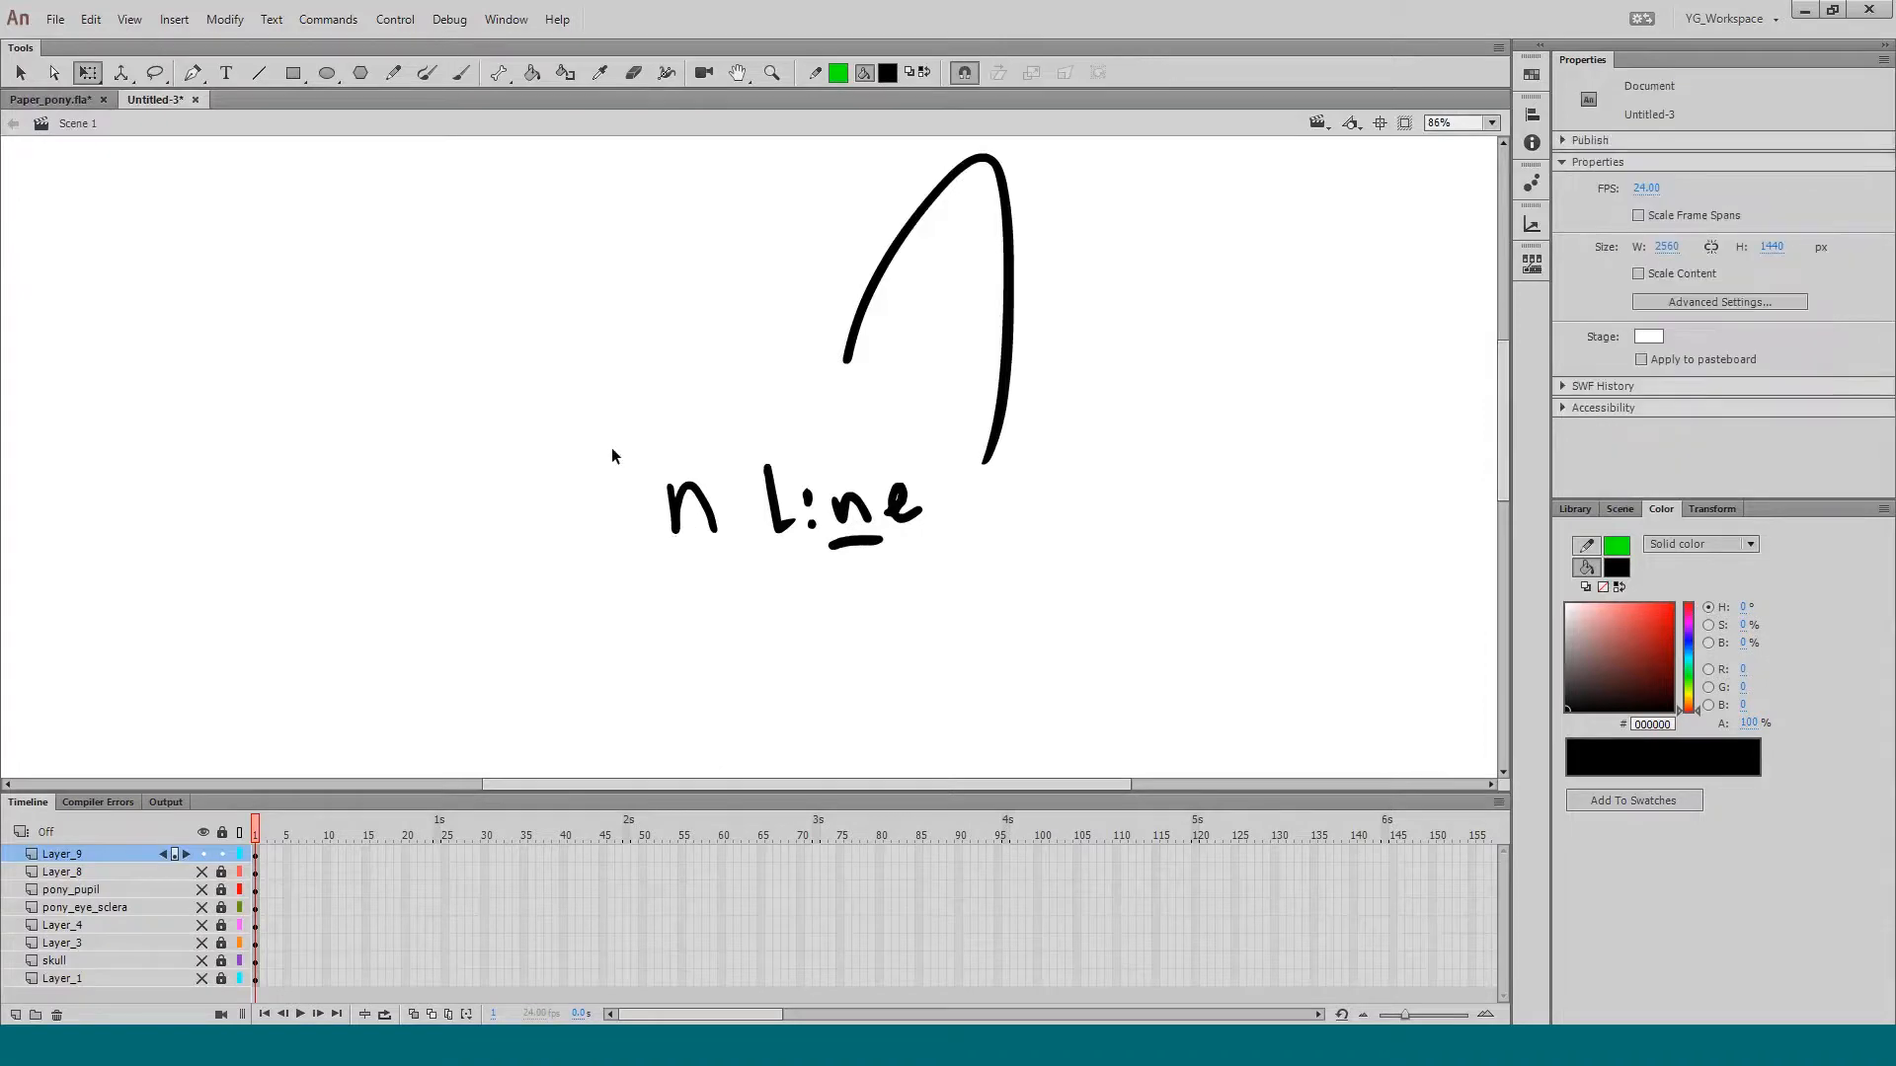
left_click_drag(600, 420, 957, 666)
key("Delete")
Step: Draw a green line with a 5.00 stroke across the ear's open base and bend it into a downward curve
key("n")
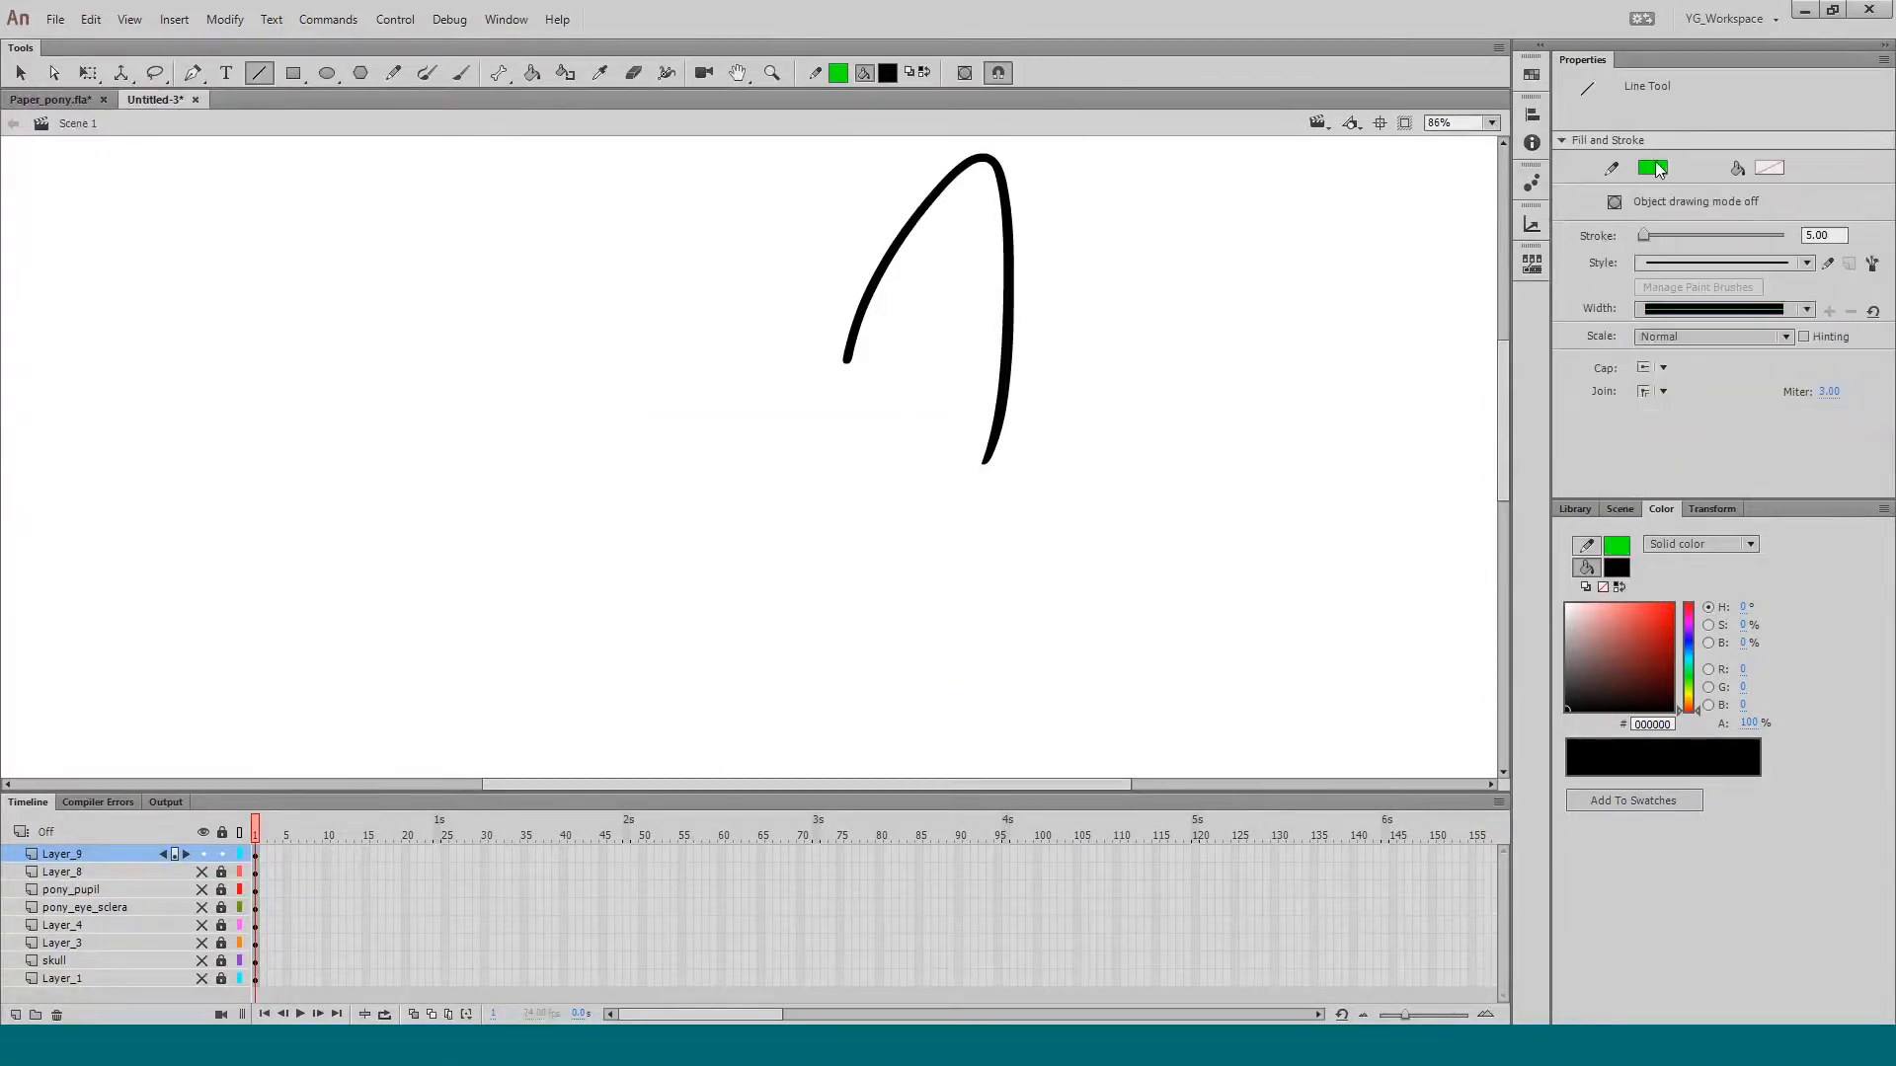
left_click(1654, 170)
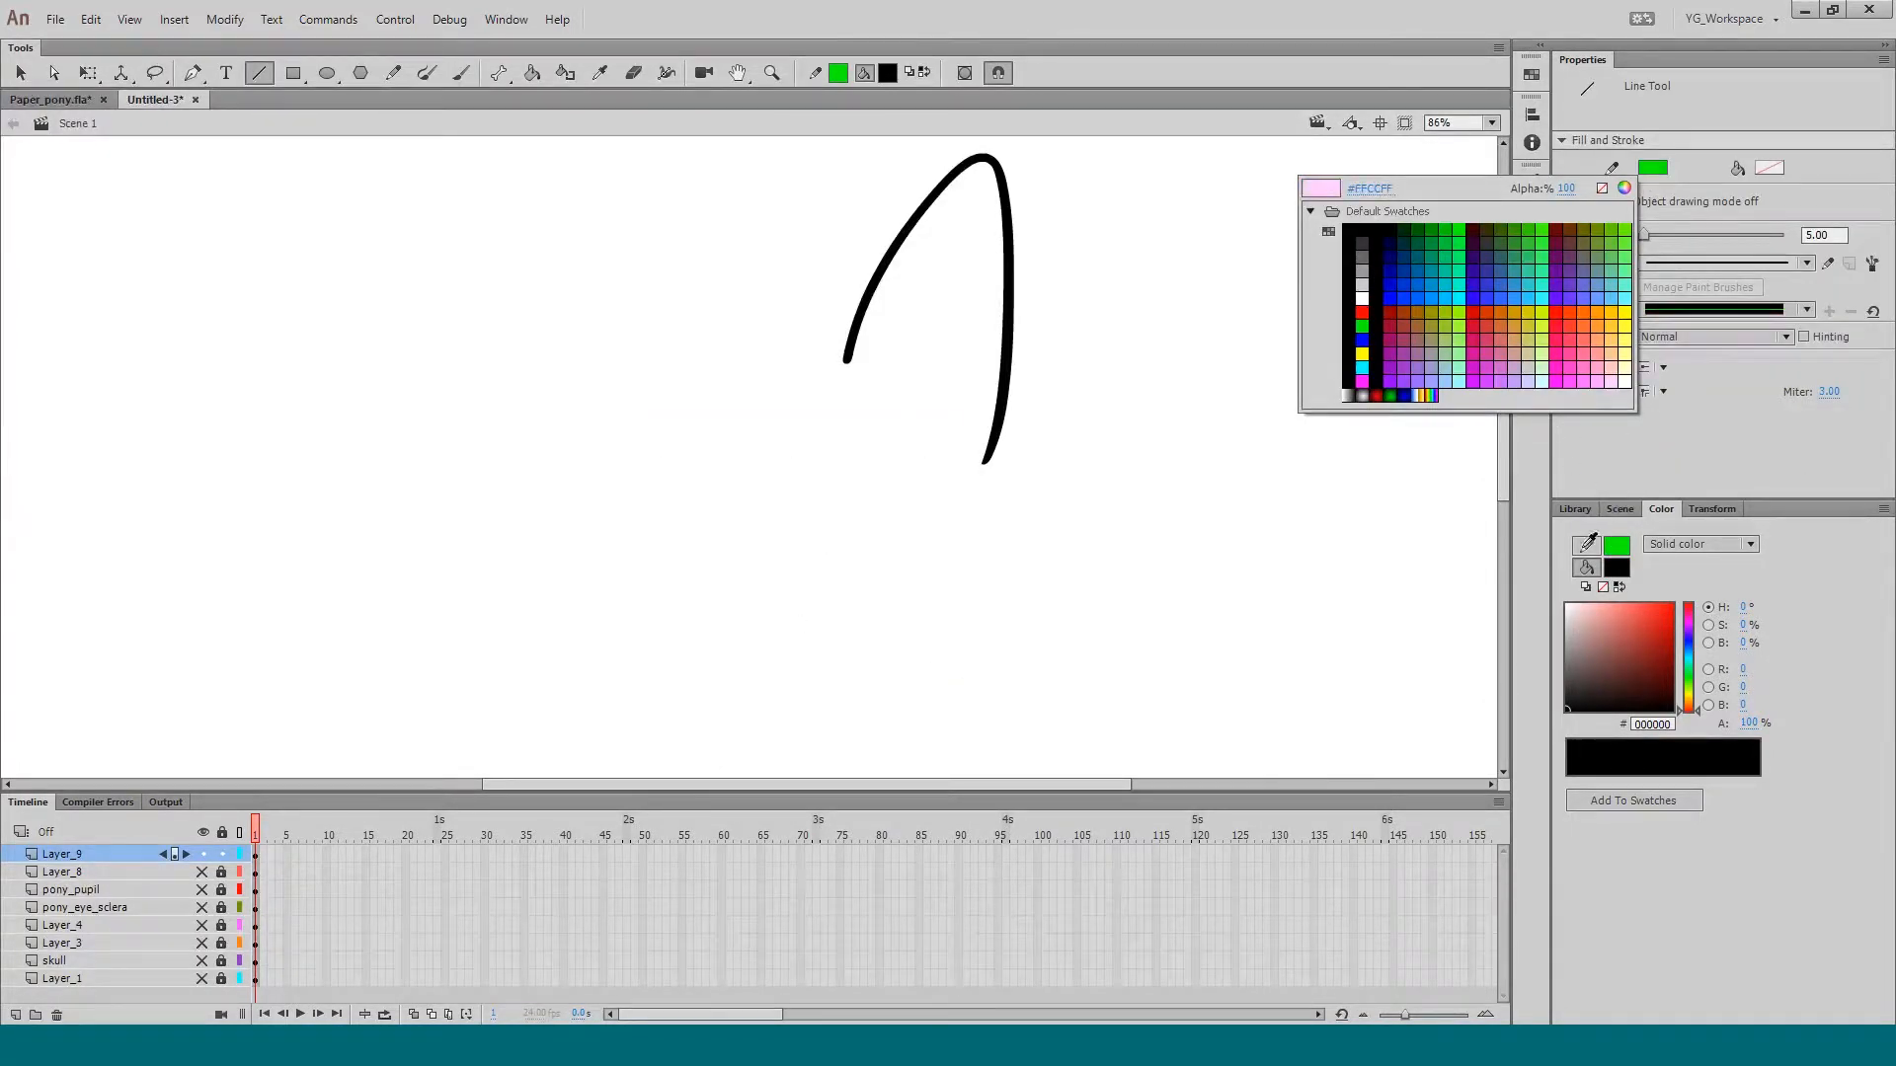
left_click(1619, 548)
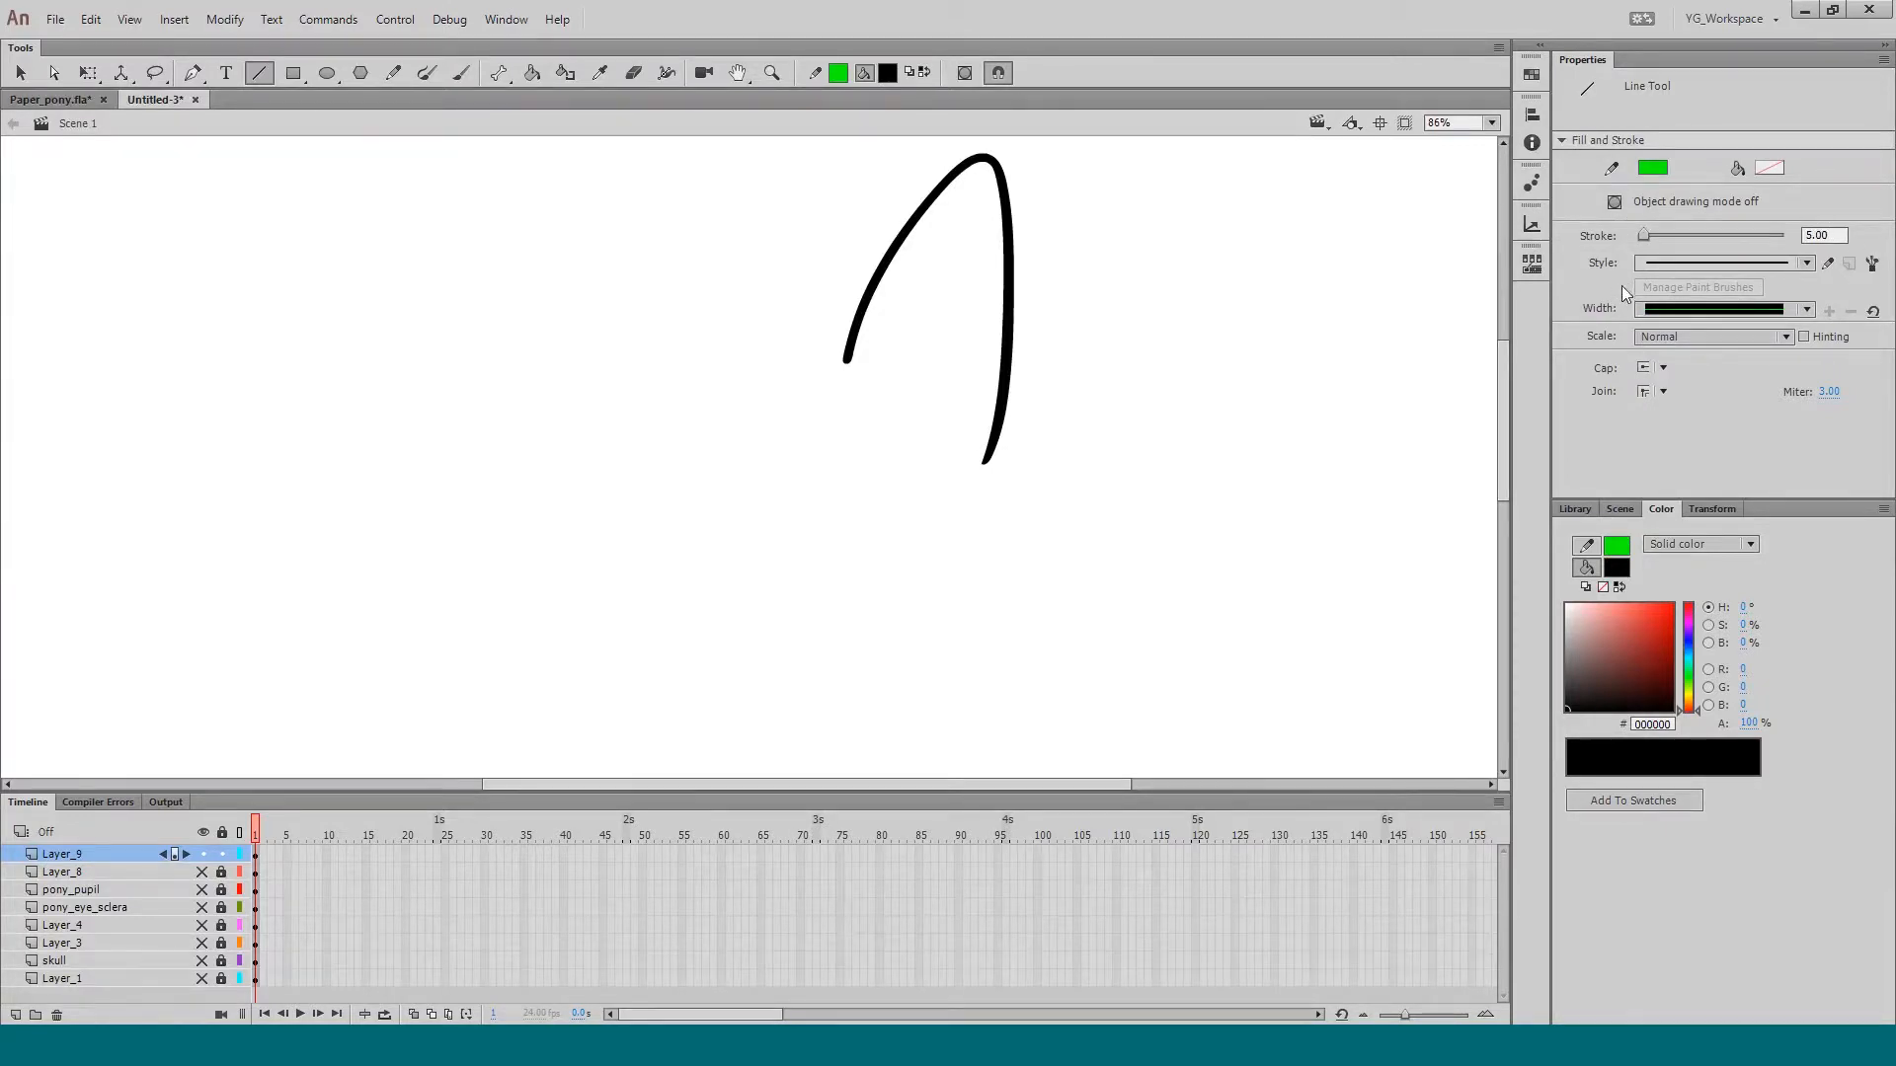
left_click(1651, 367)
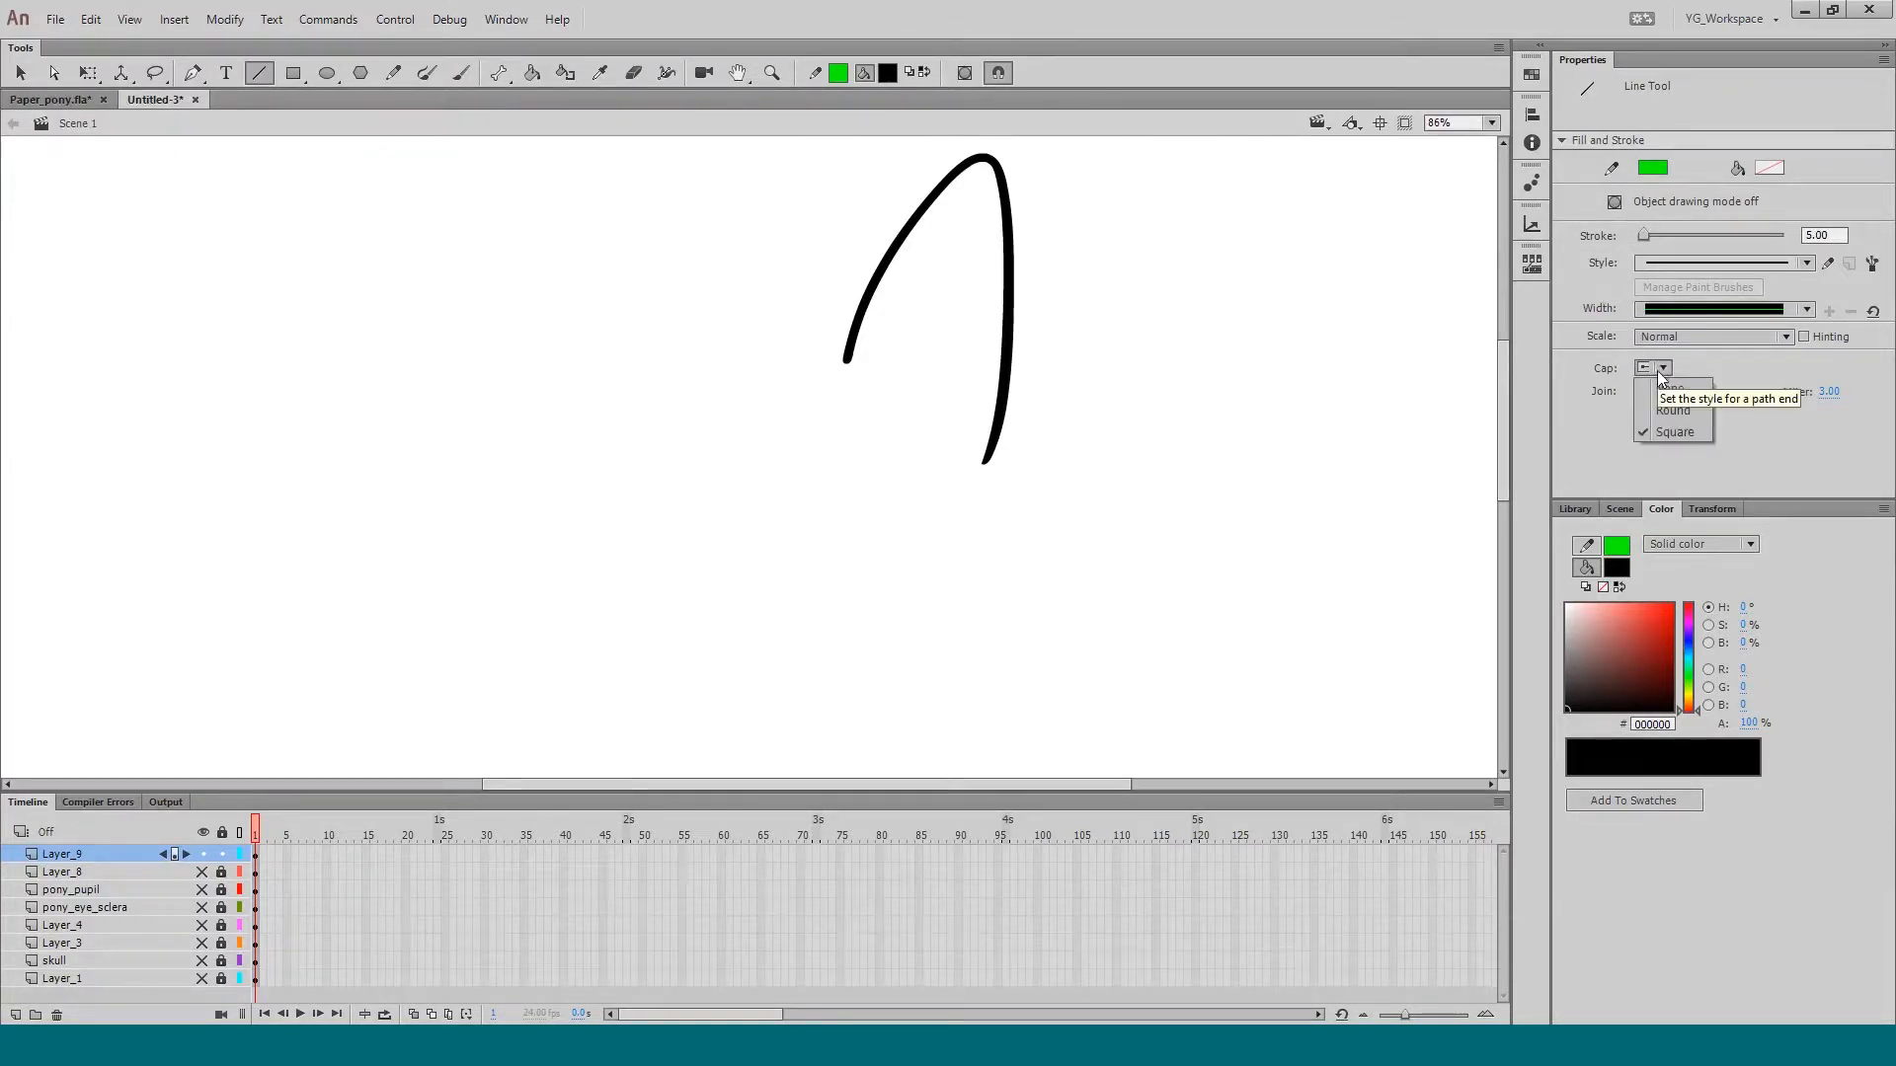
left_click(1651, 391)
left_click(1645, 412)
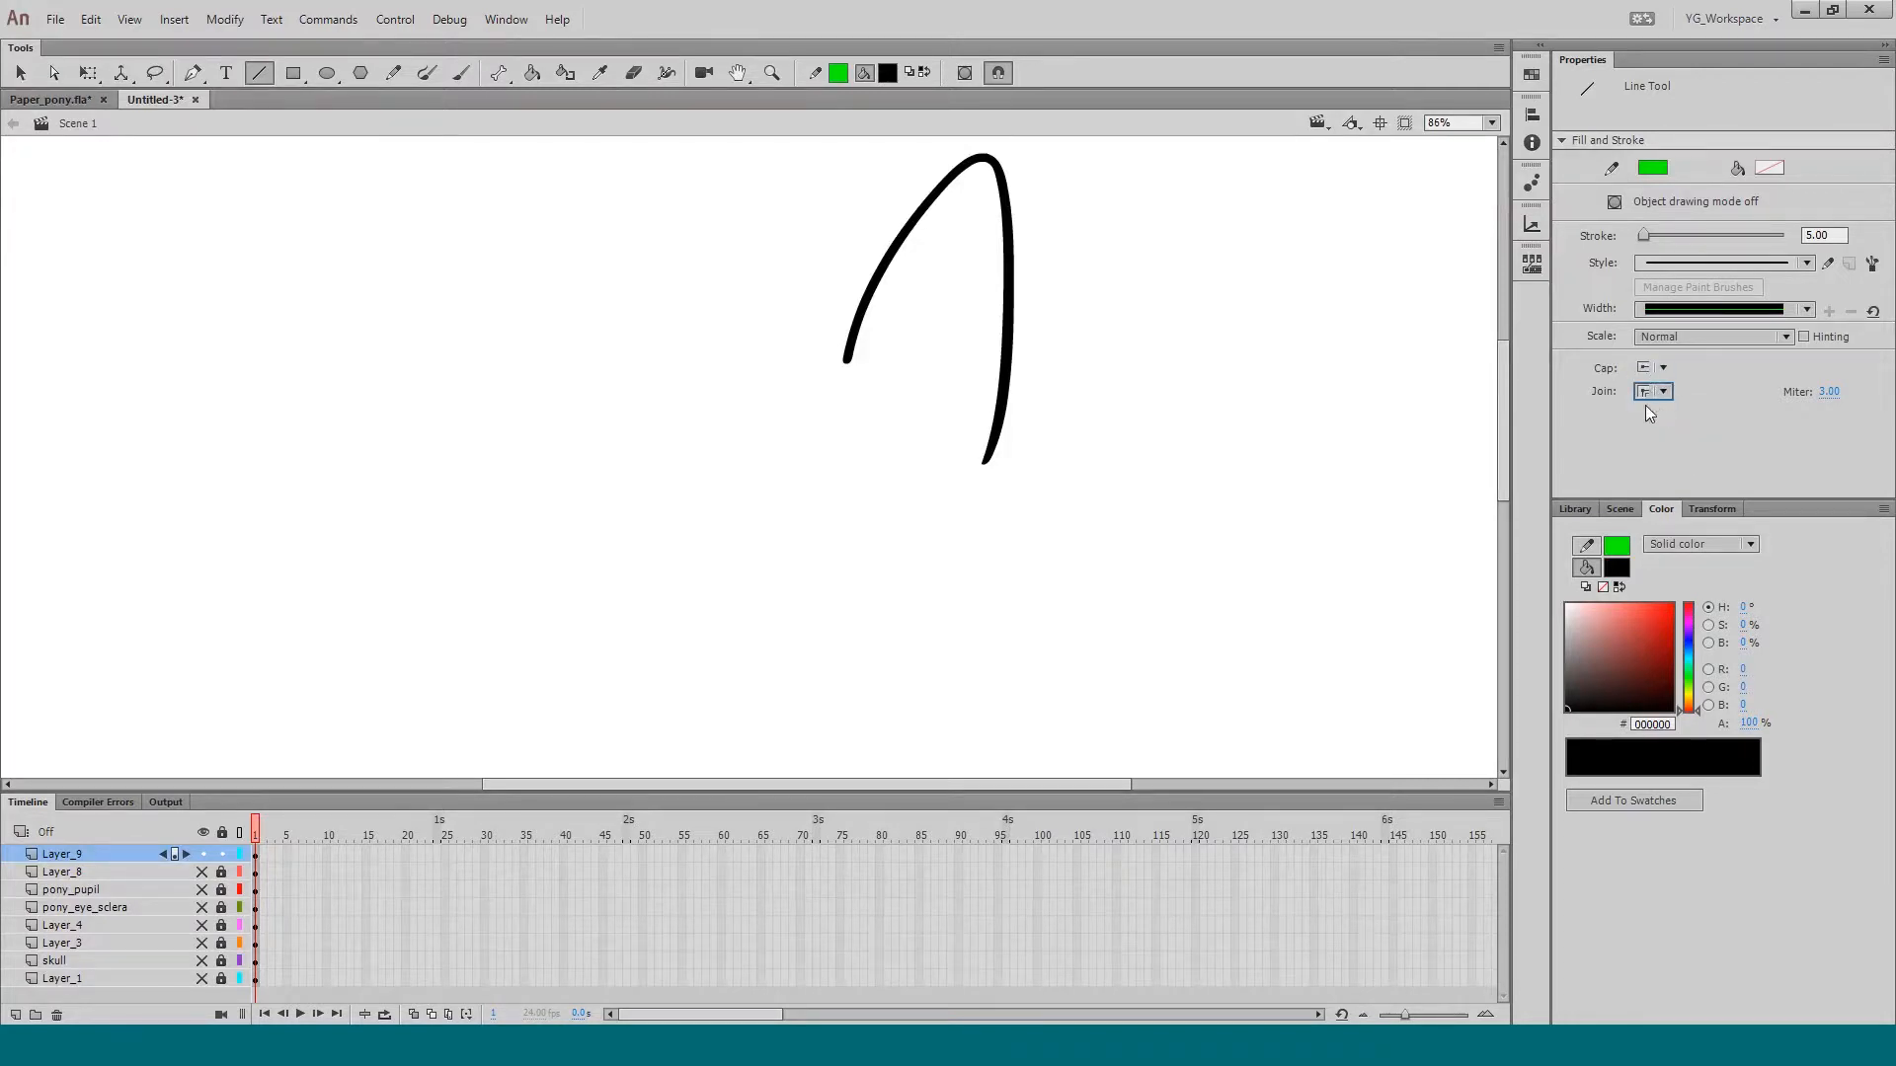
left_click_drag(830, 343, 1004, 472)
key("q")
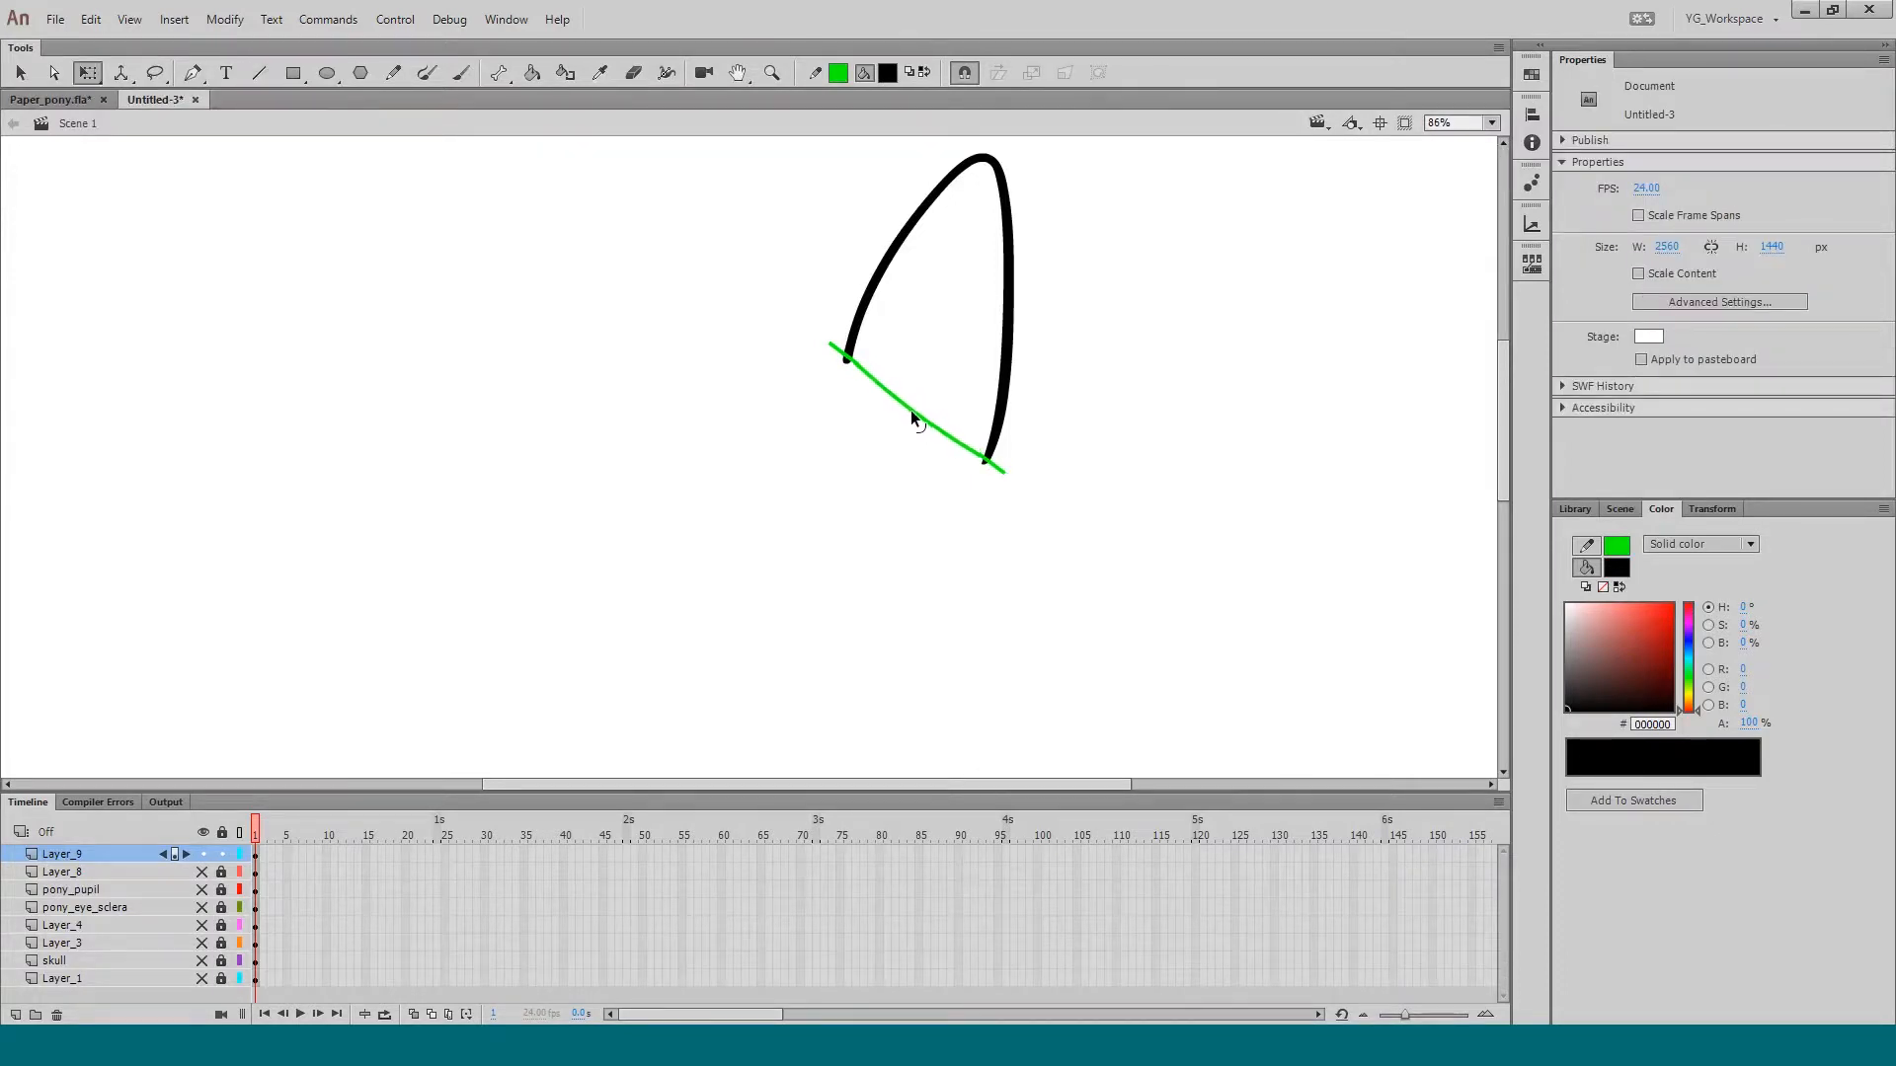
left_click_drag(912, 415, 885, 451)
Step: Sample the head's light blue and fill the closed ear shape with it on the isolated ear layer
key("k")
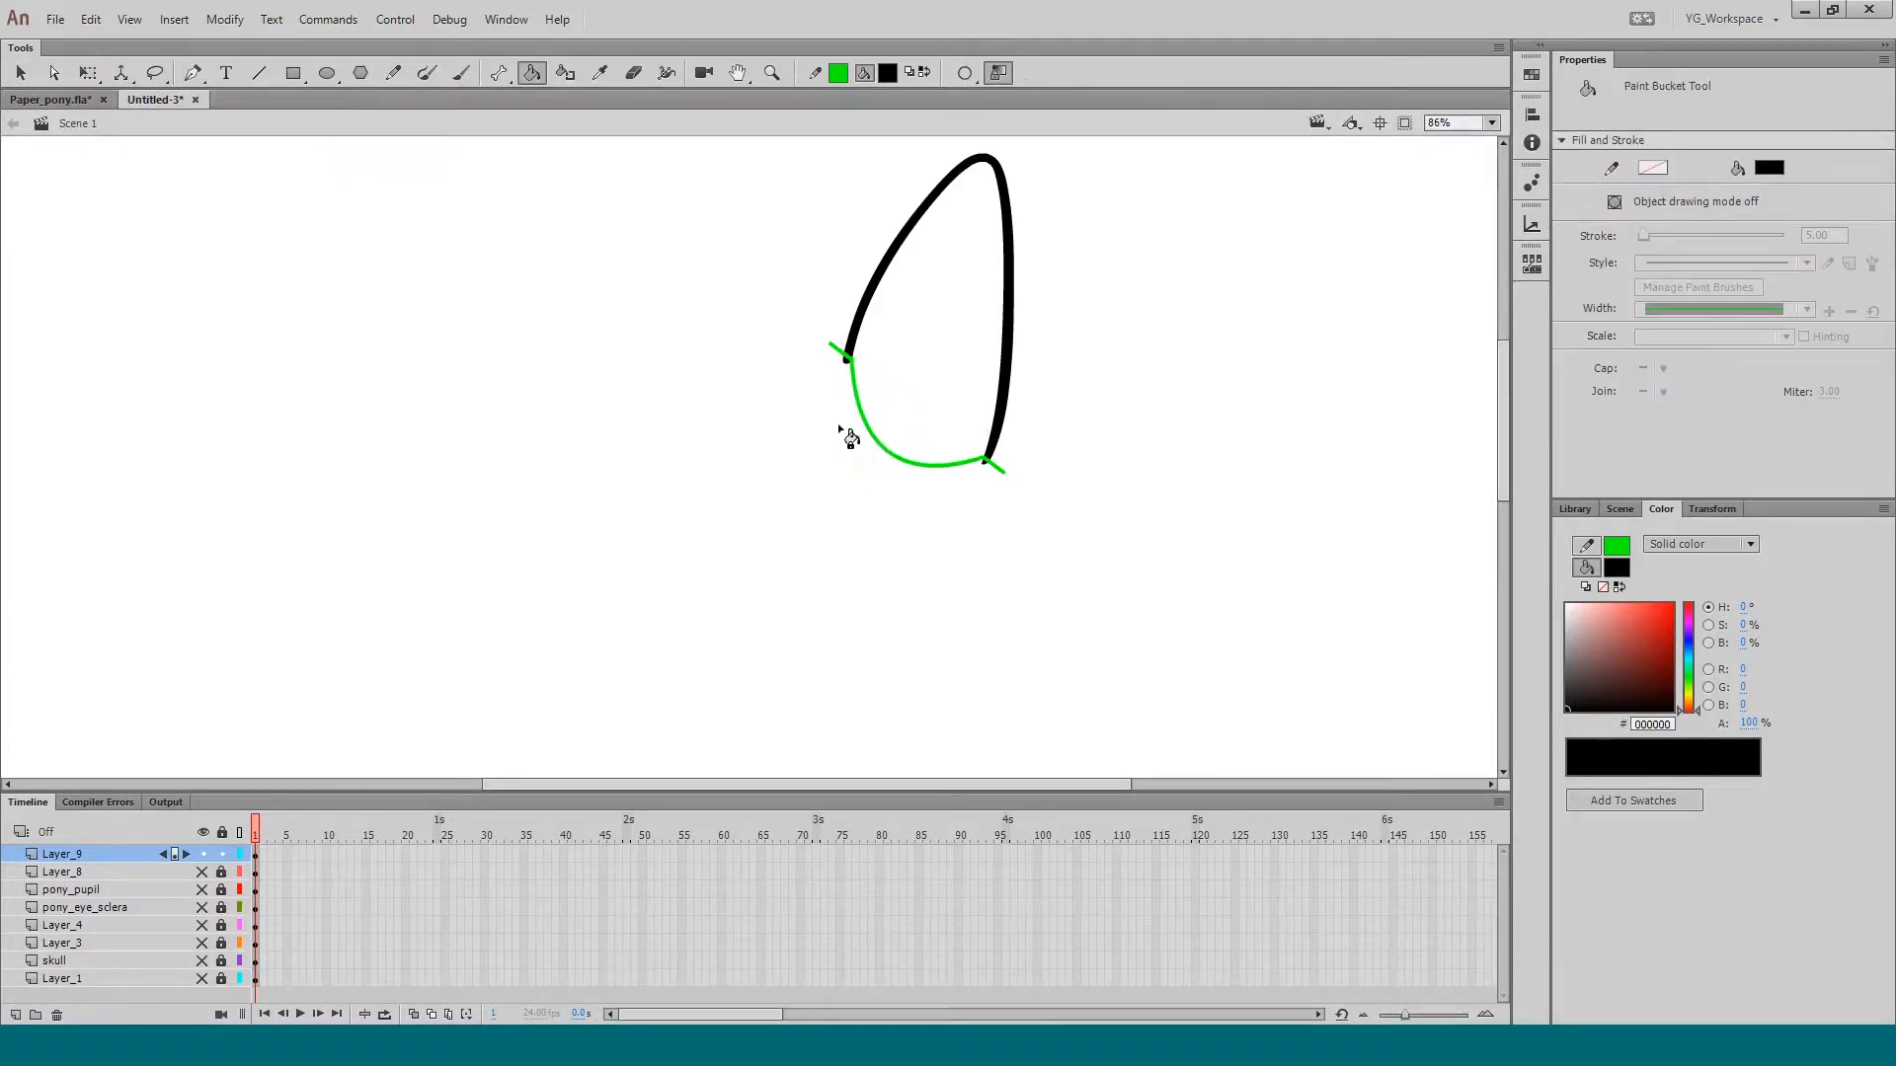
left_click(203, 831)
left_click(202, 831)
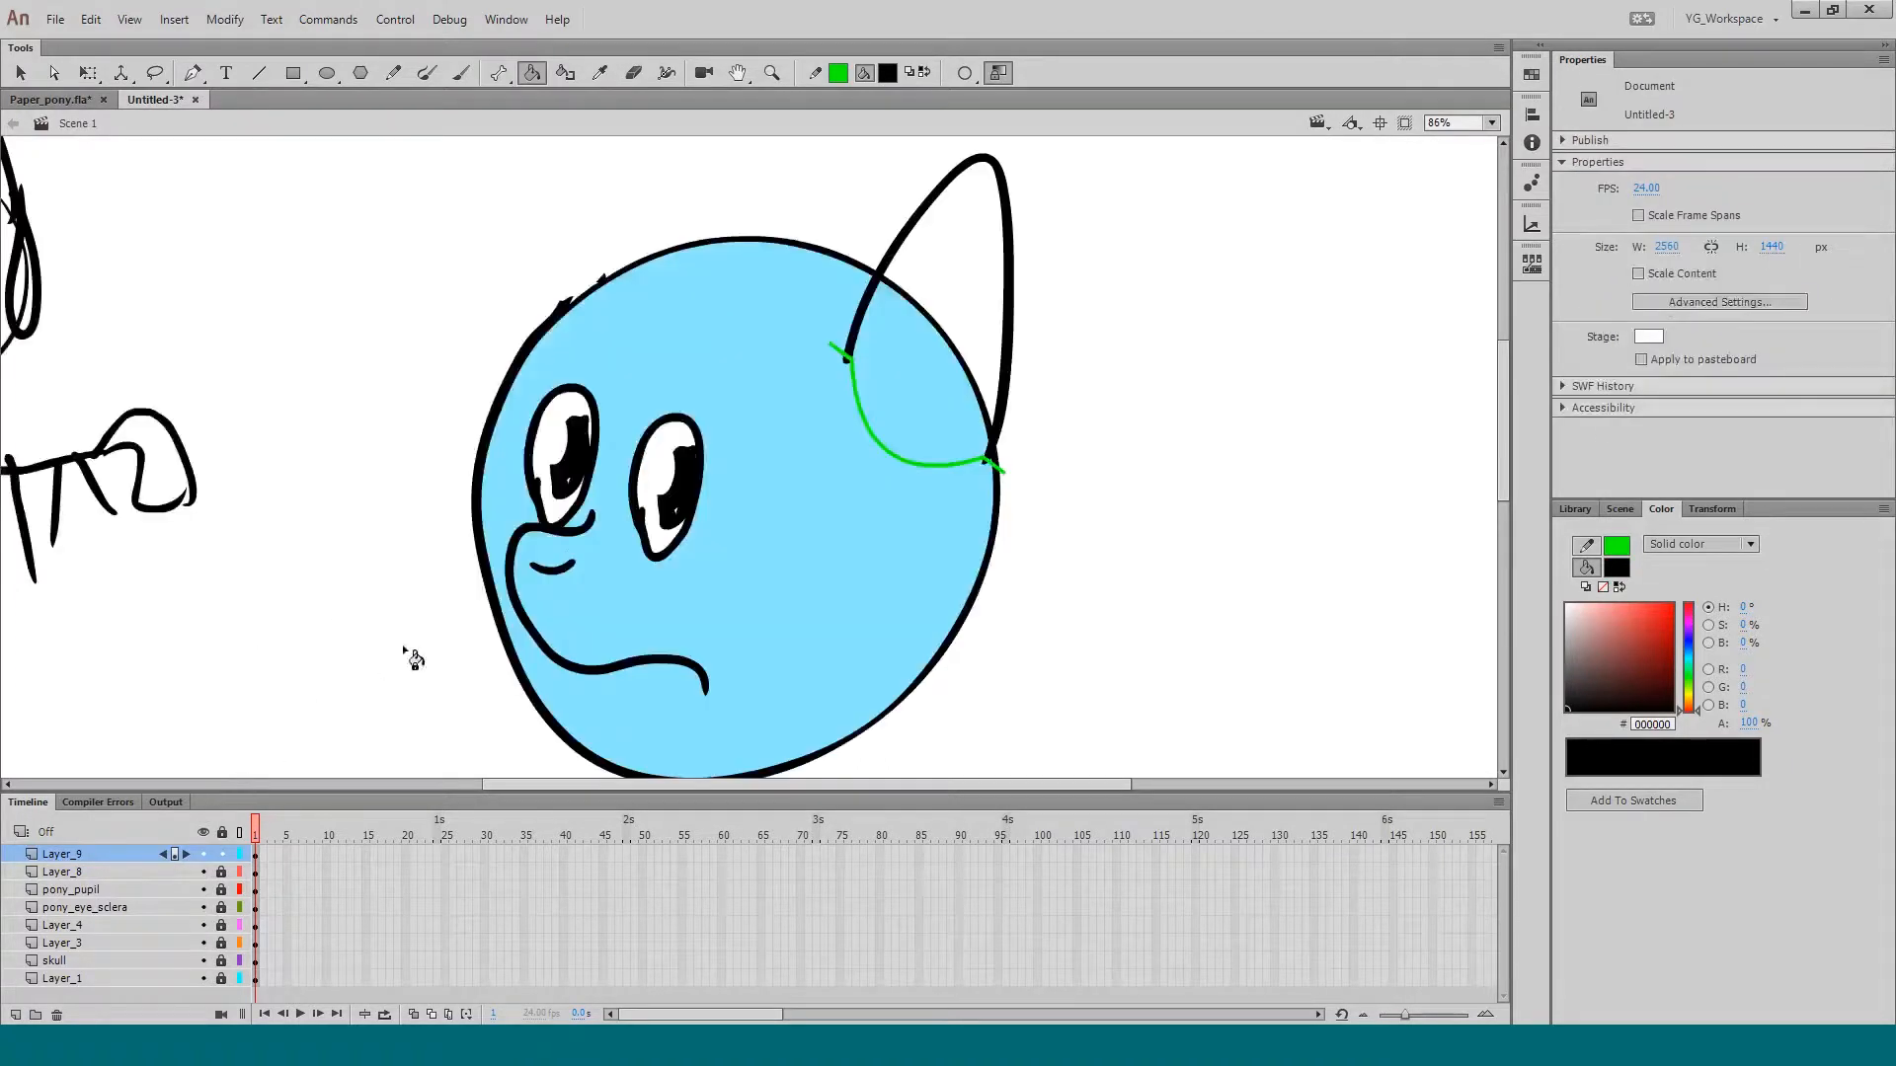
key("i")
left_click(750, 355)
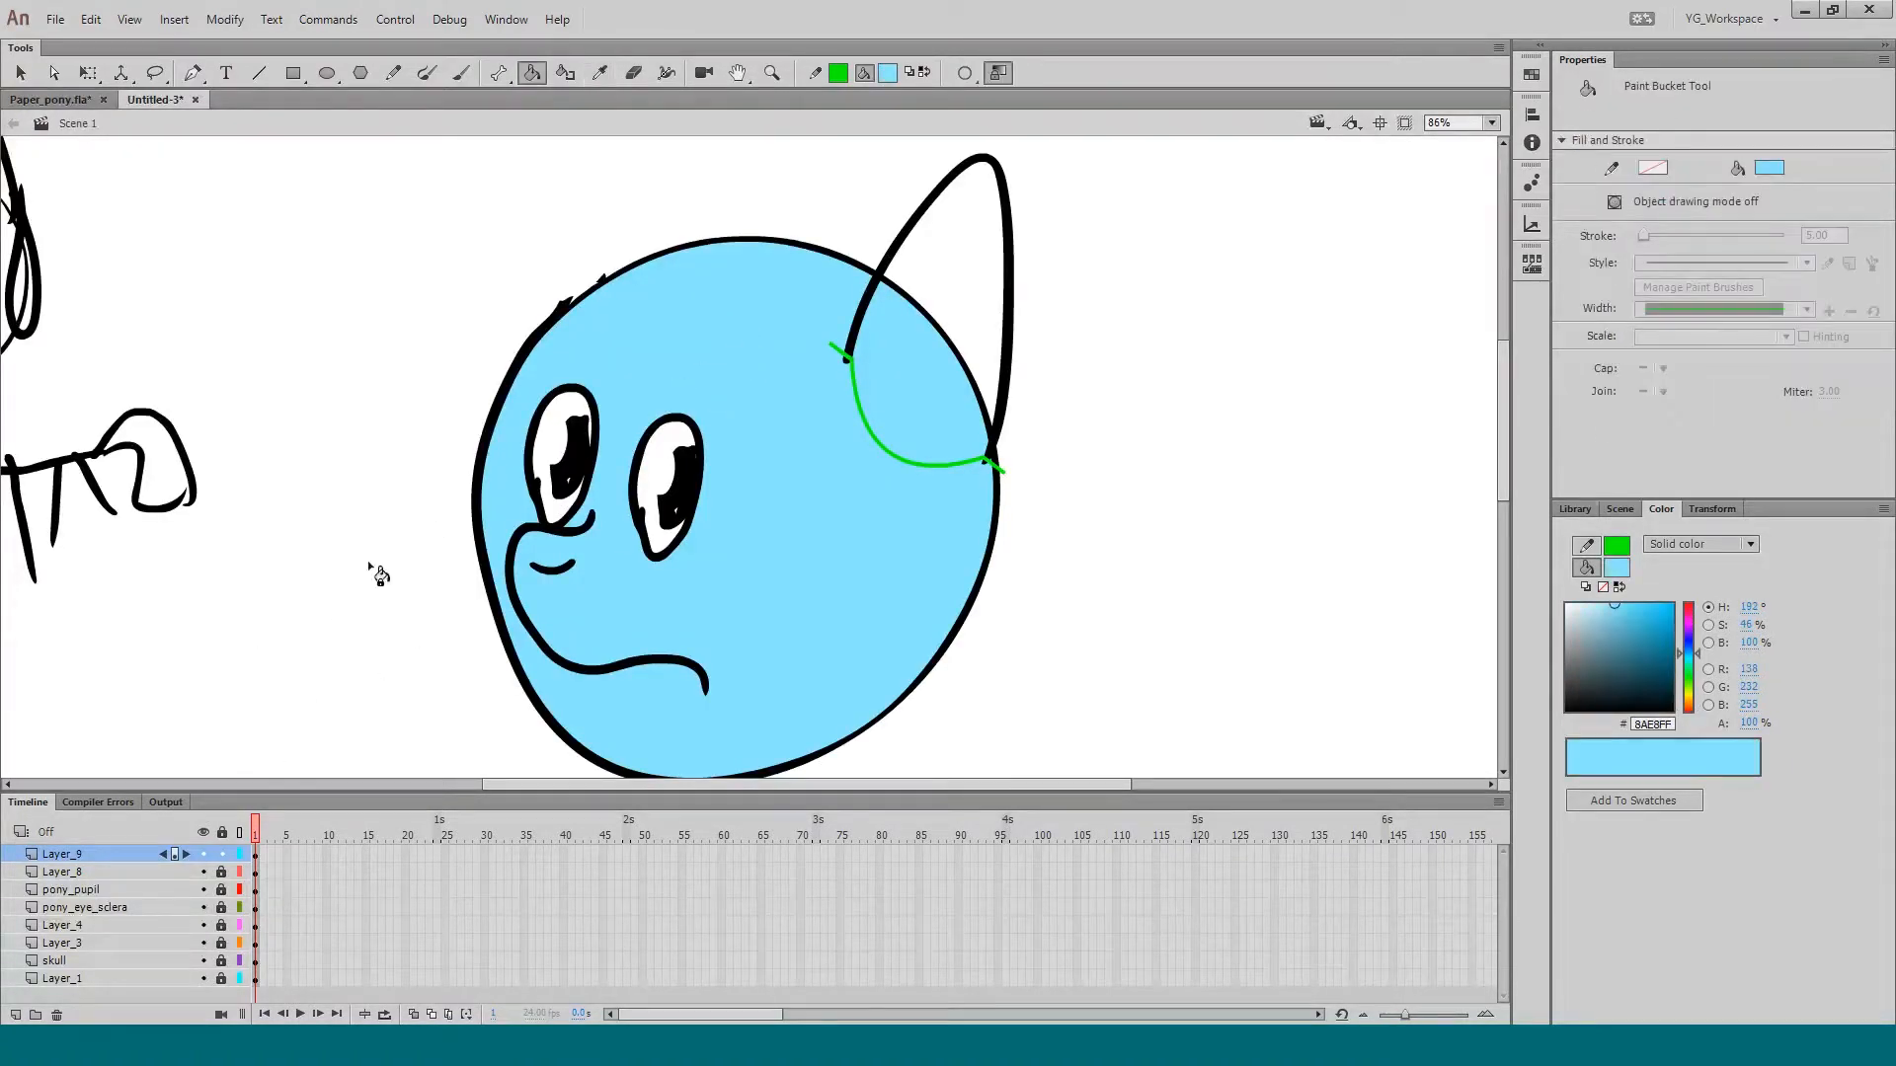
left_click(203, 854, "alt")
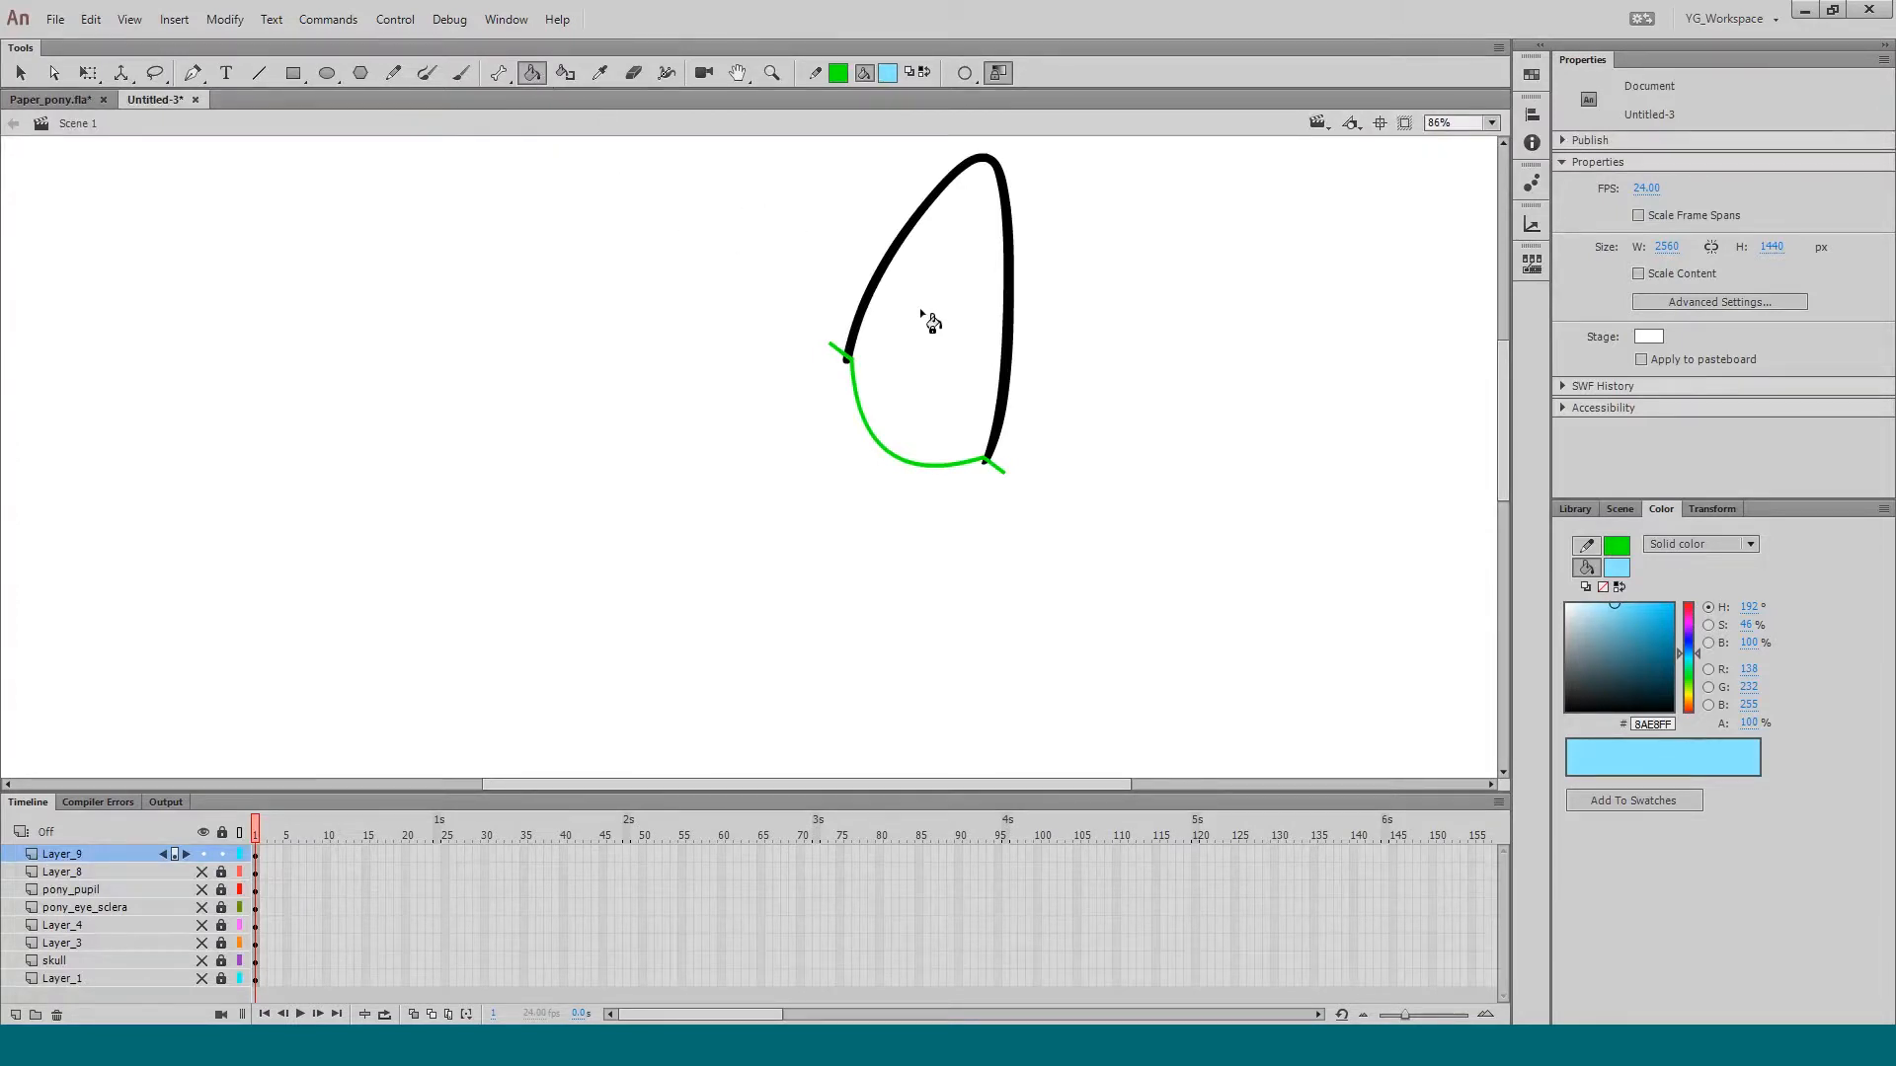
left_click(931, 328)
Step: Delete the green guide line from the ear's base and show all layers again
key("q")
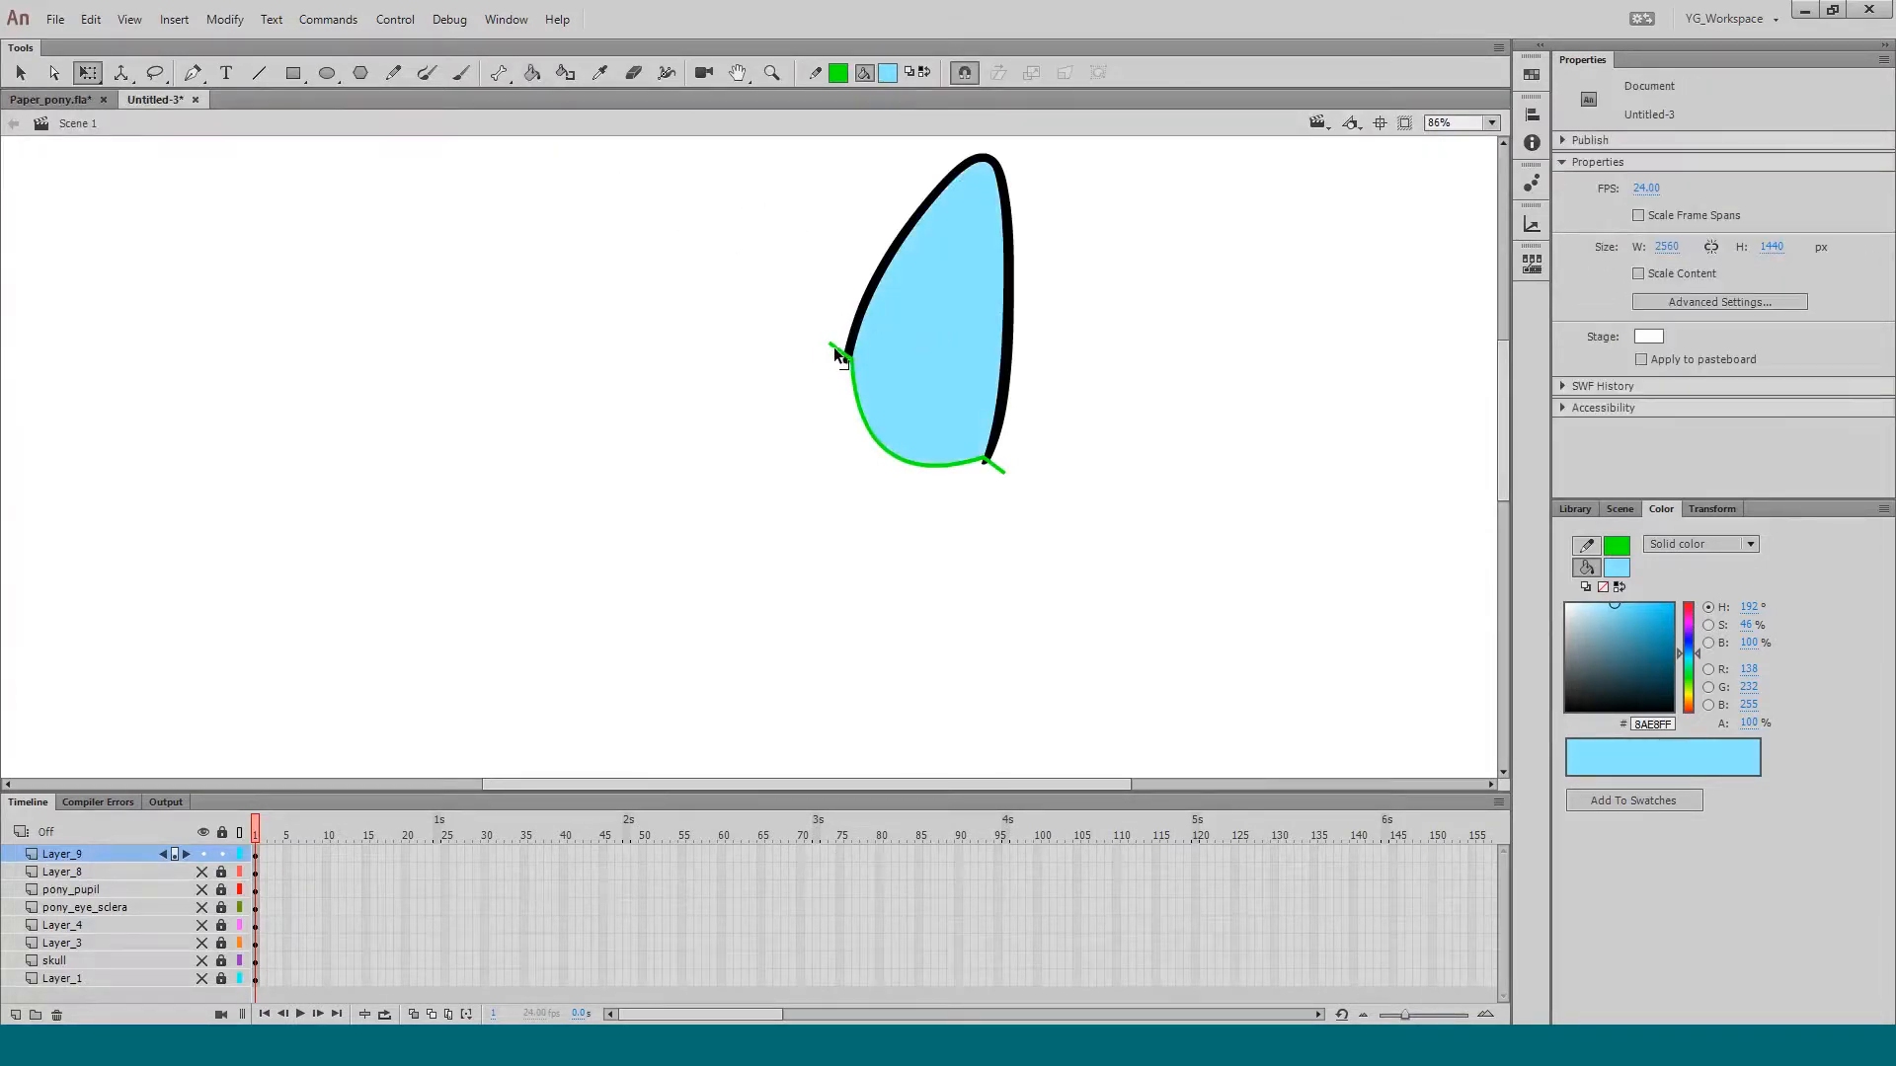
left_click(836, 355)
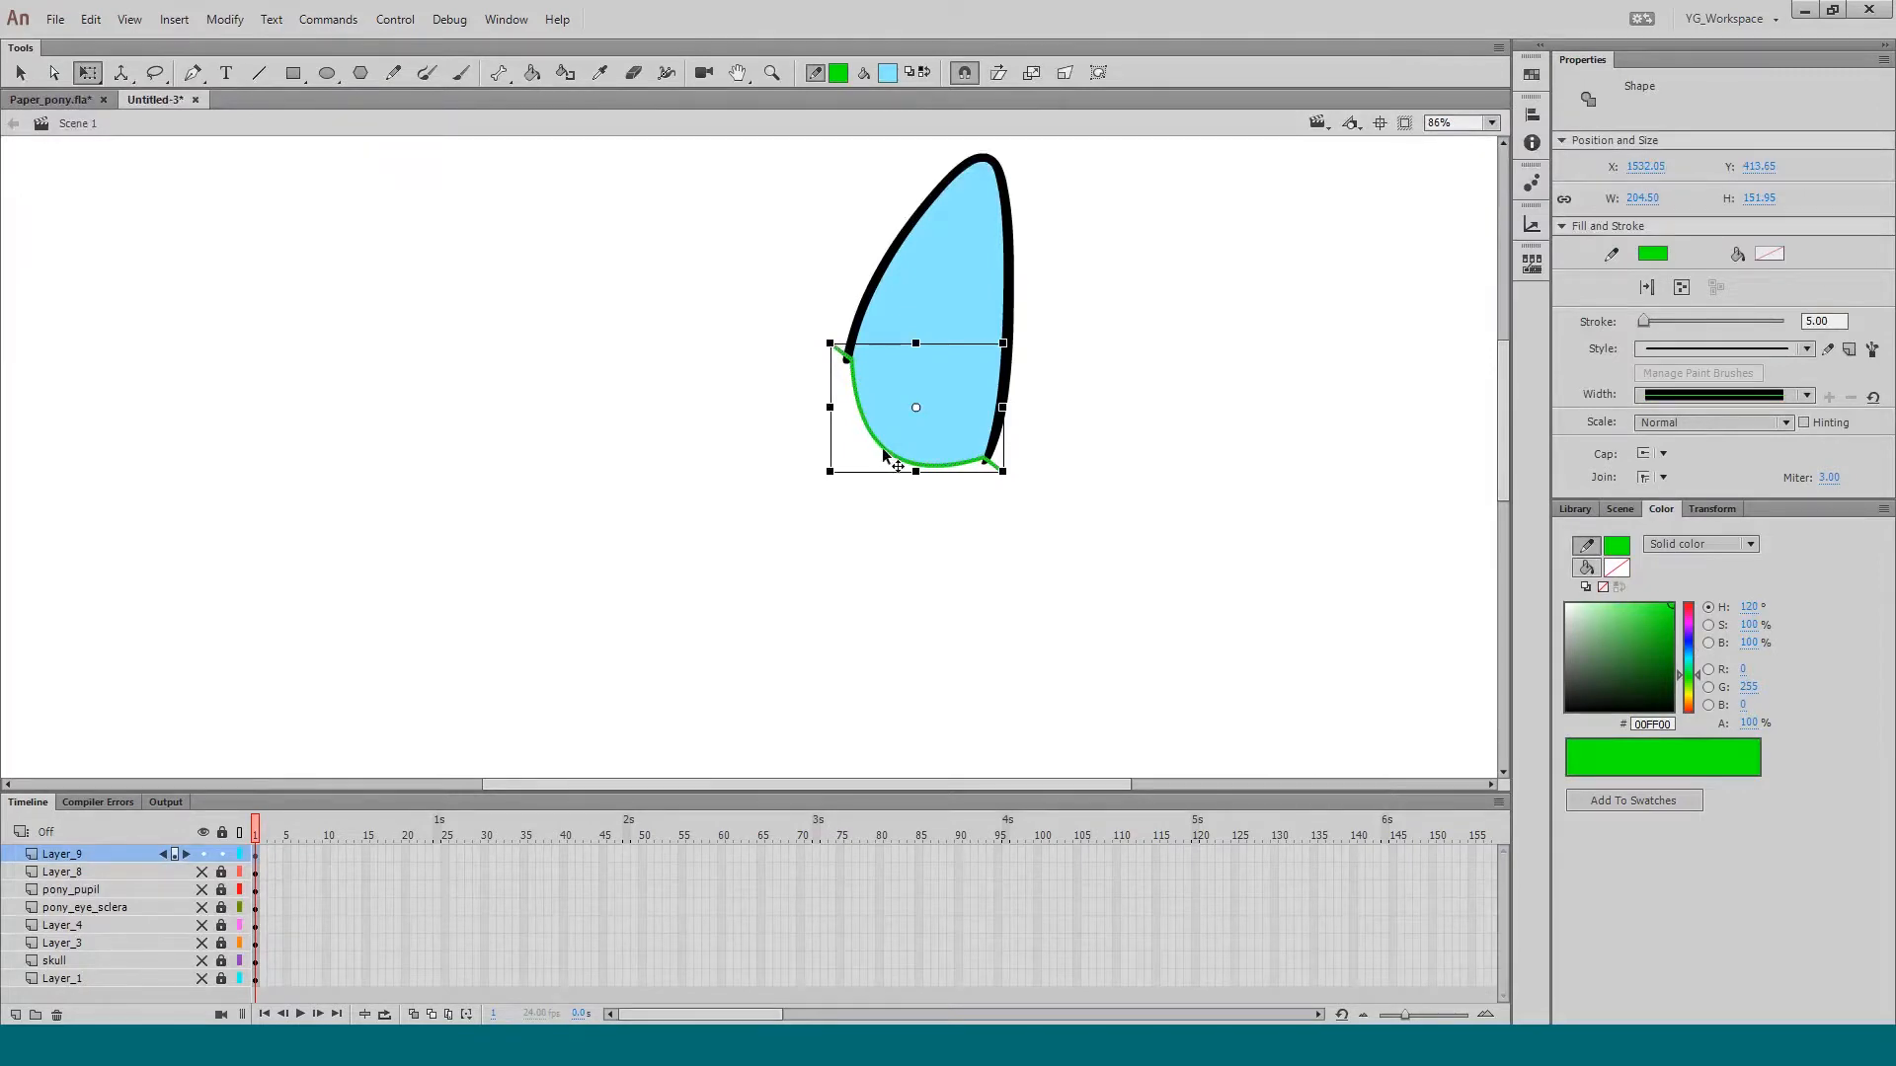
key("Delete")
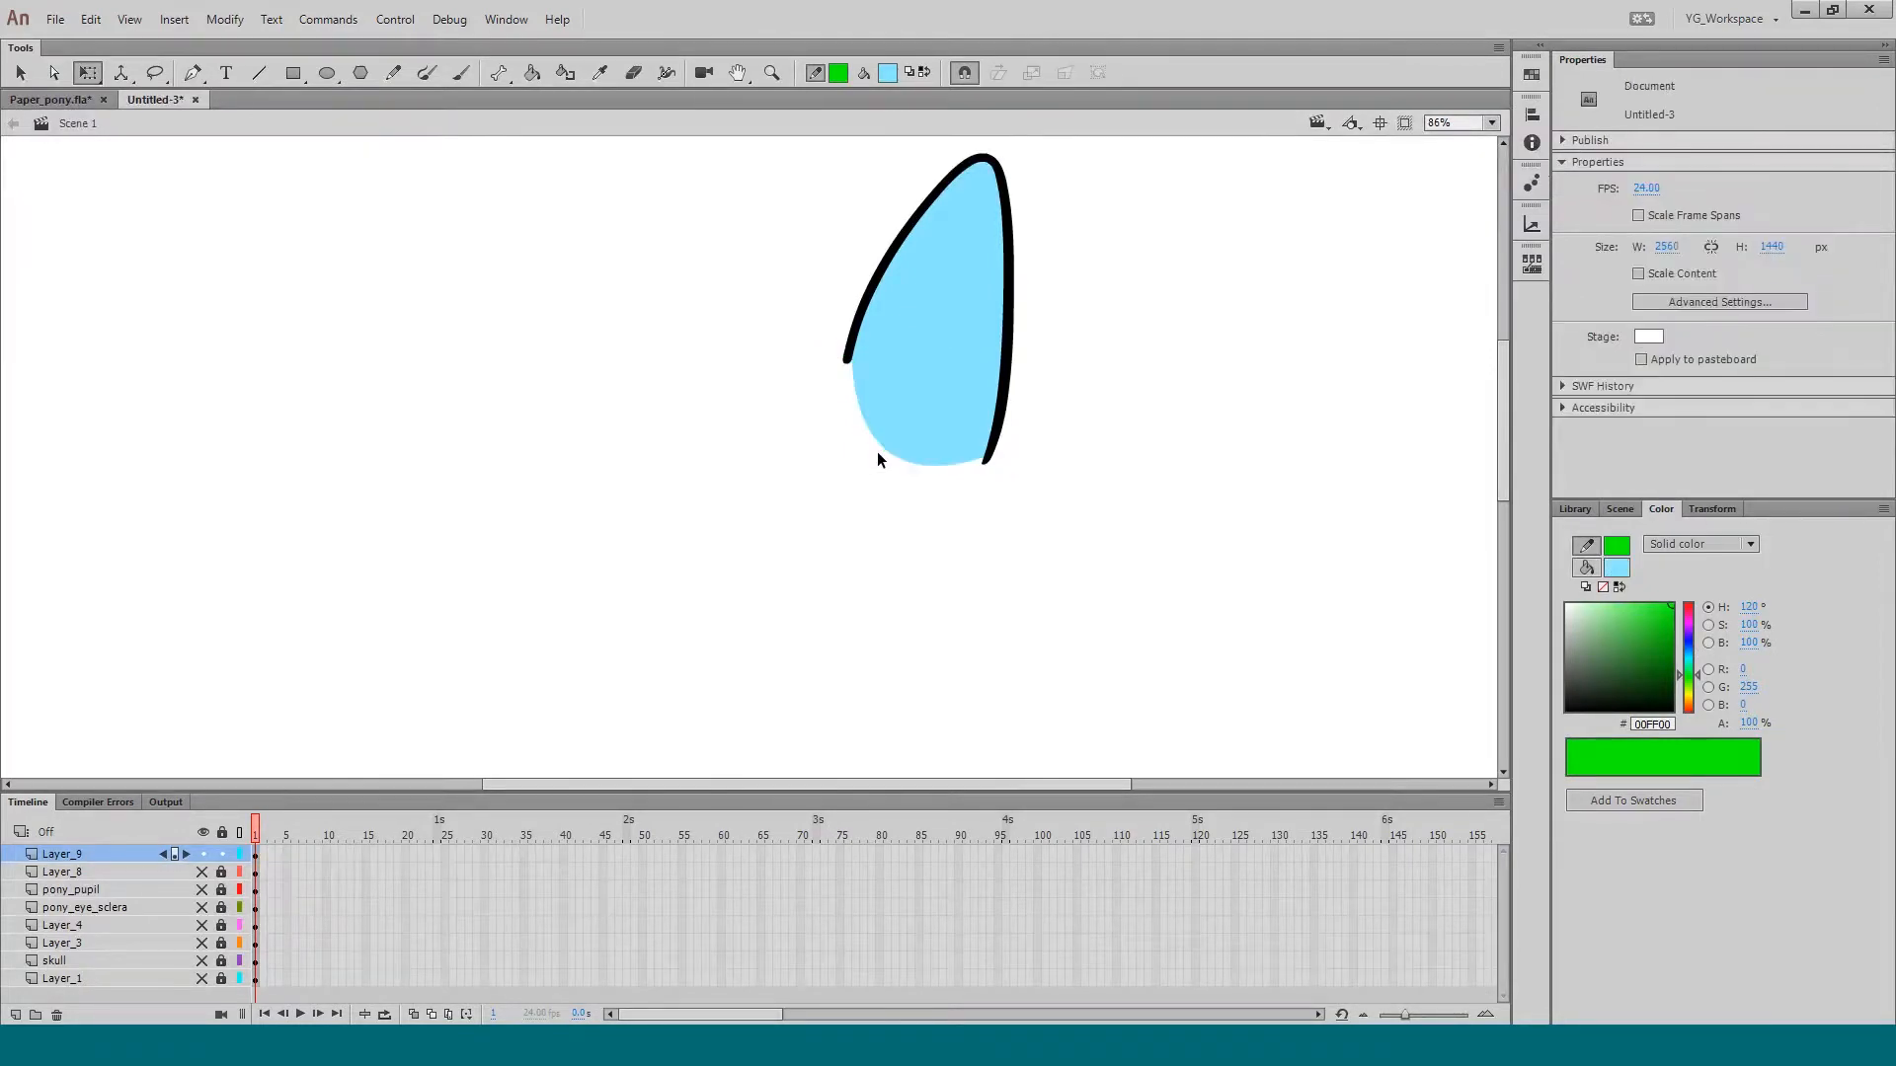
left_click(203, 832)
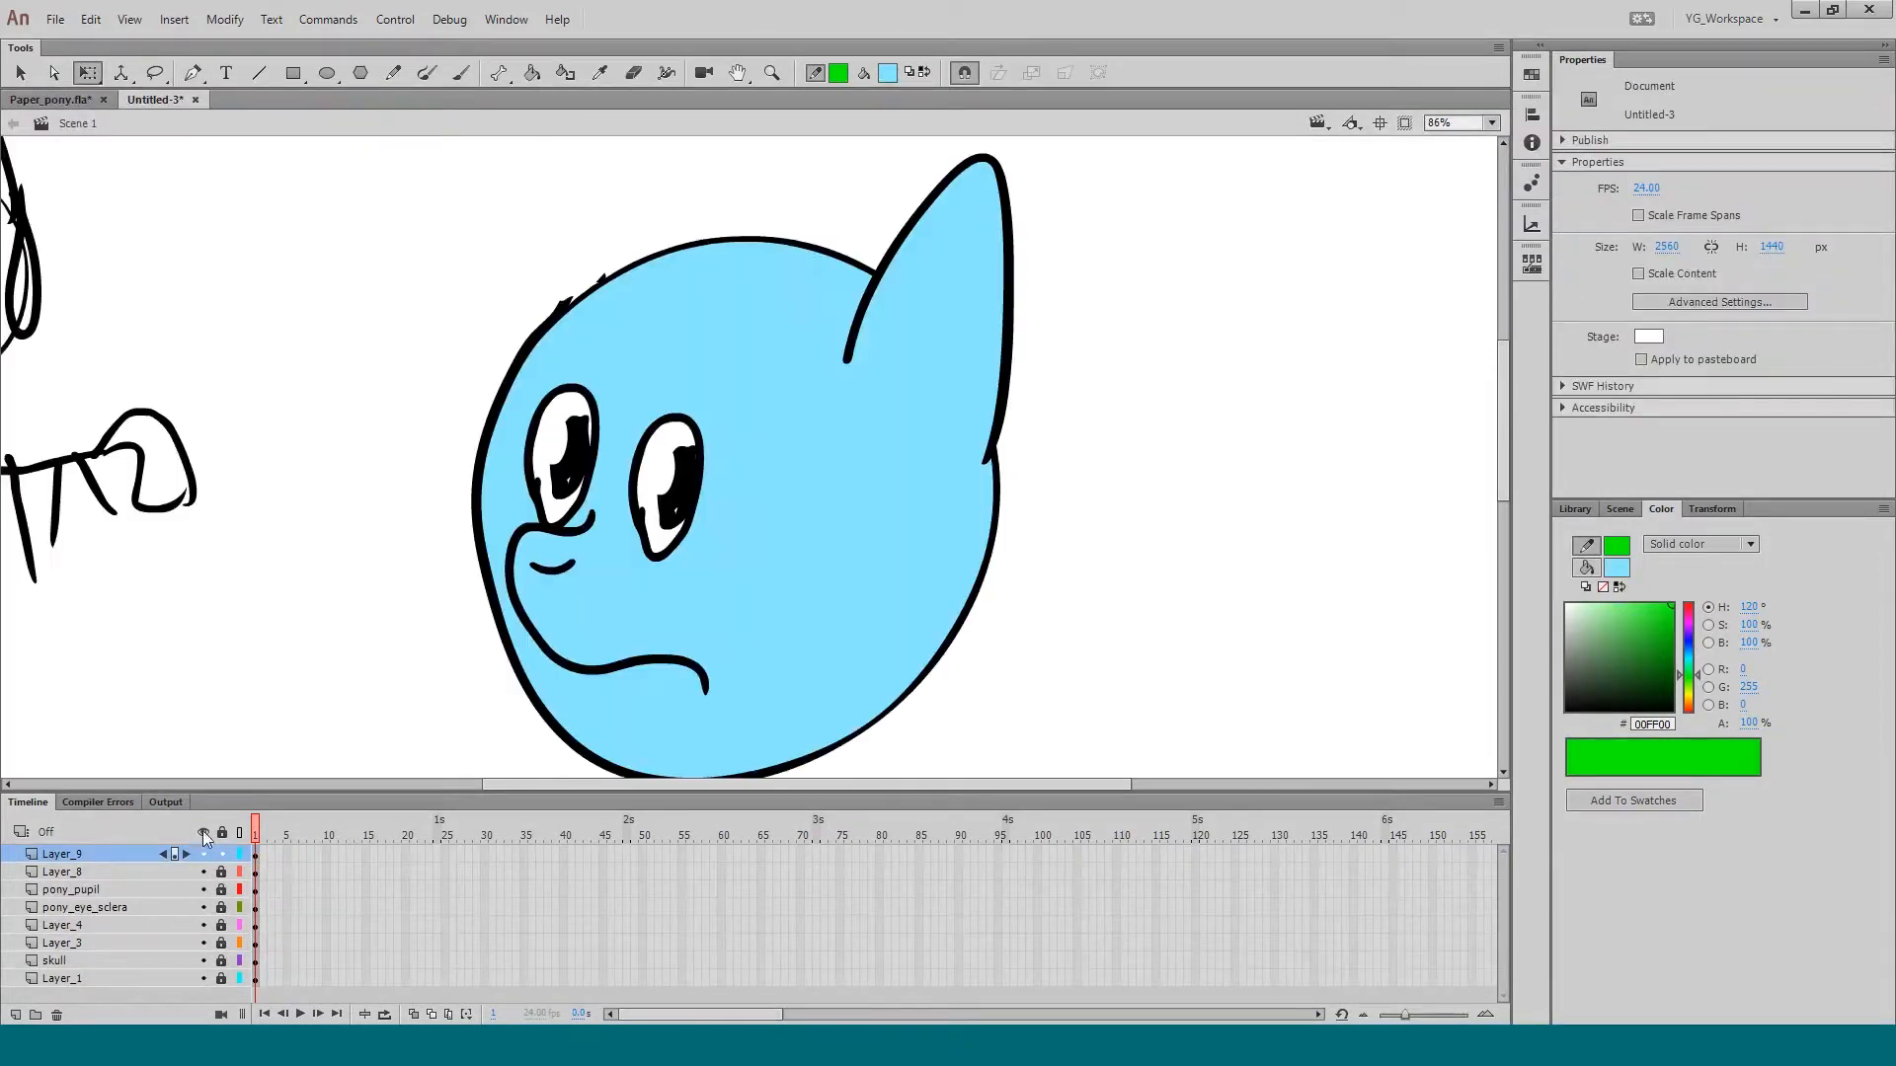
Step: Sample black from the head outline and paint a curved inner line inside the ear with the brush
left_click_drag(411, 593, 429, 598)
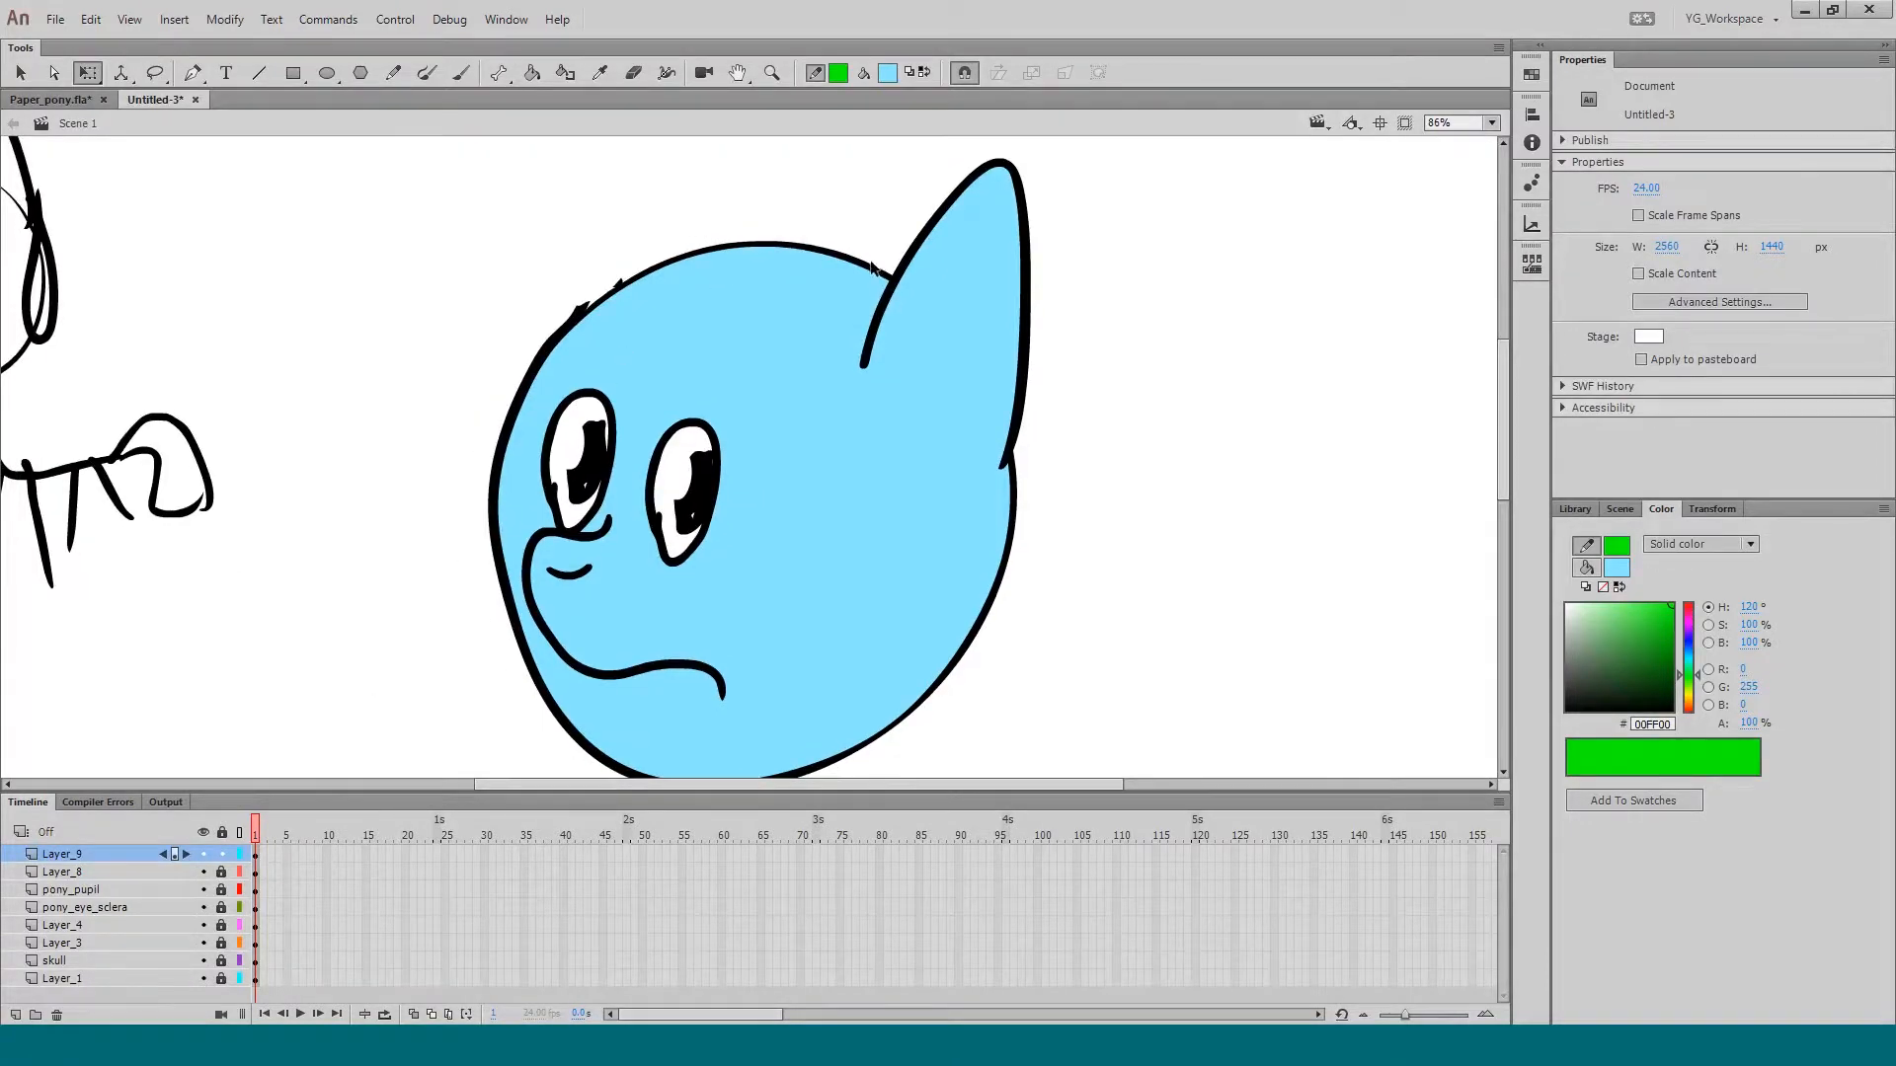
key("i")
left_click(906, 264)
key("b")
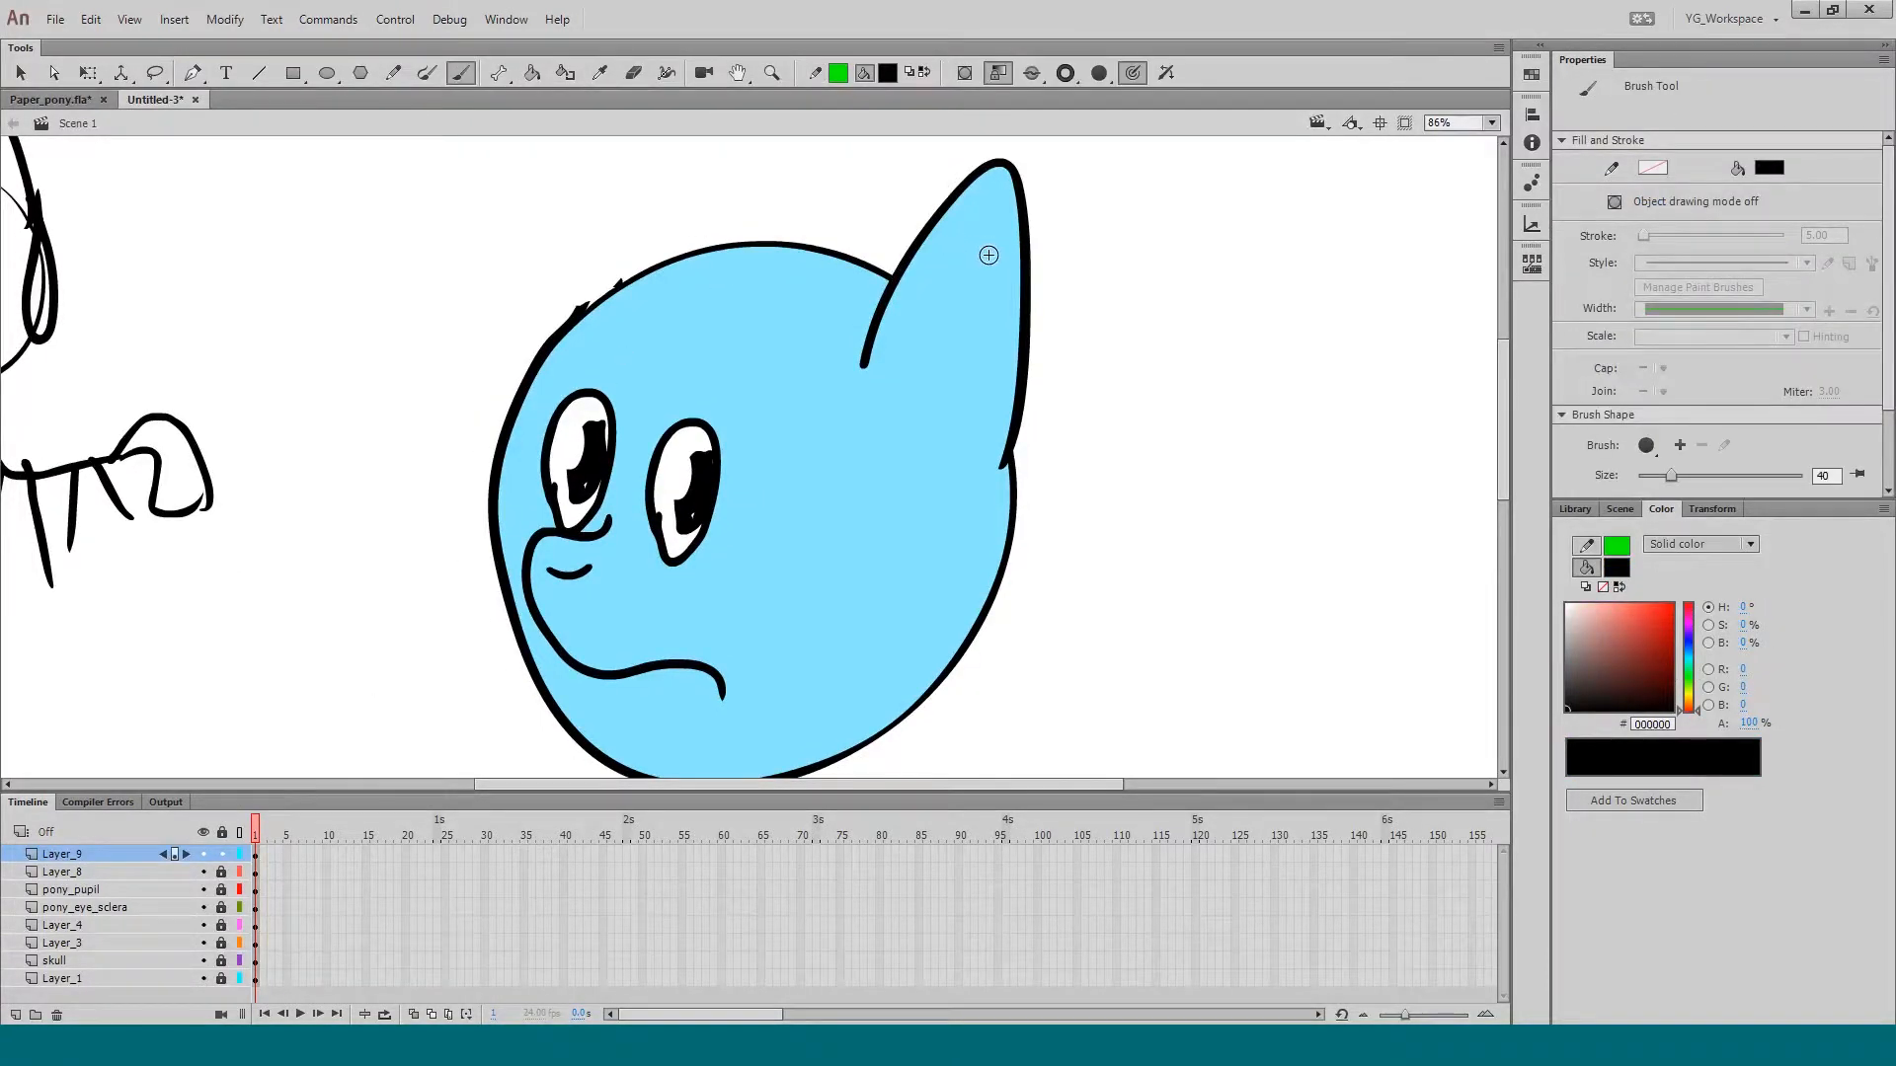
key("q")
left_click(921, 228)
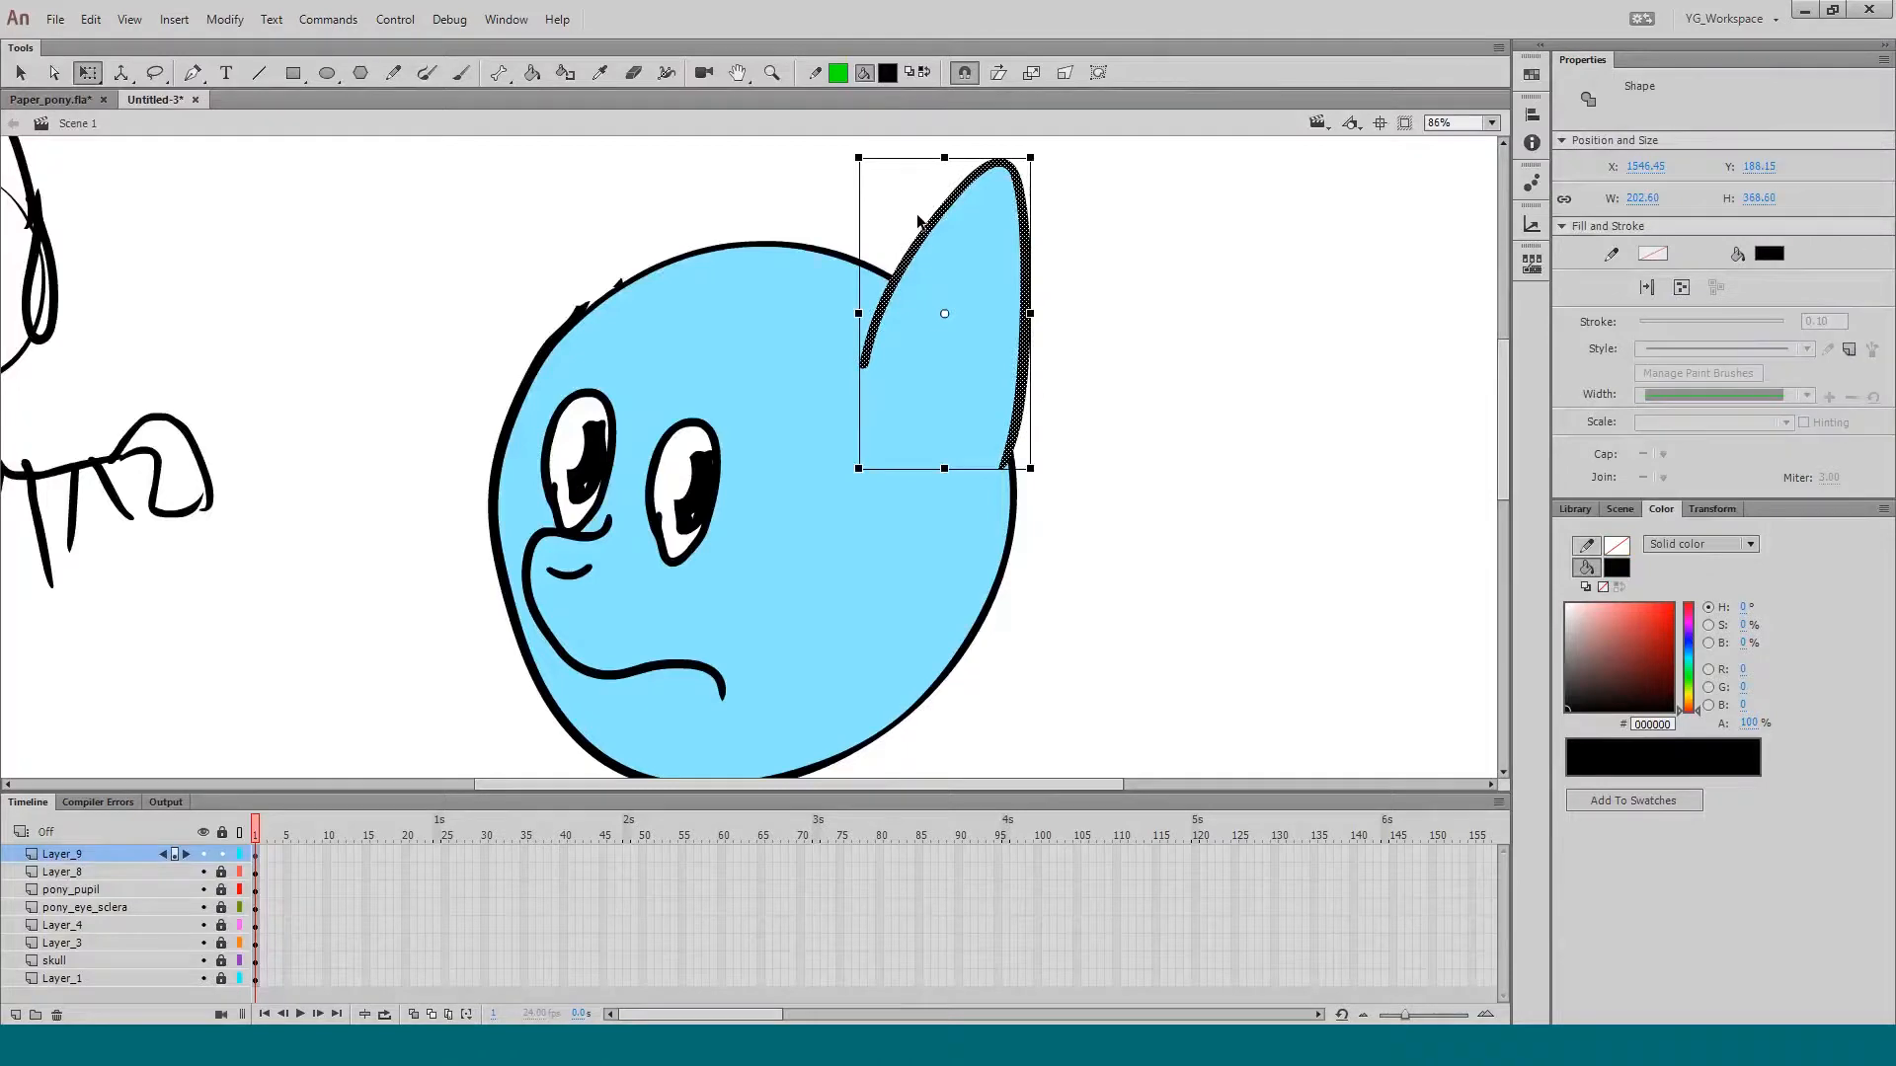
key("b")
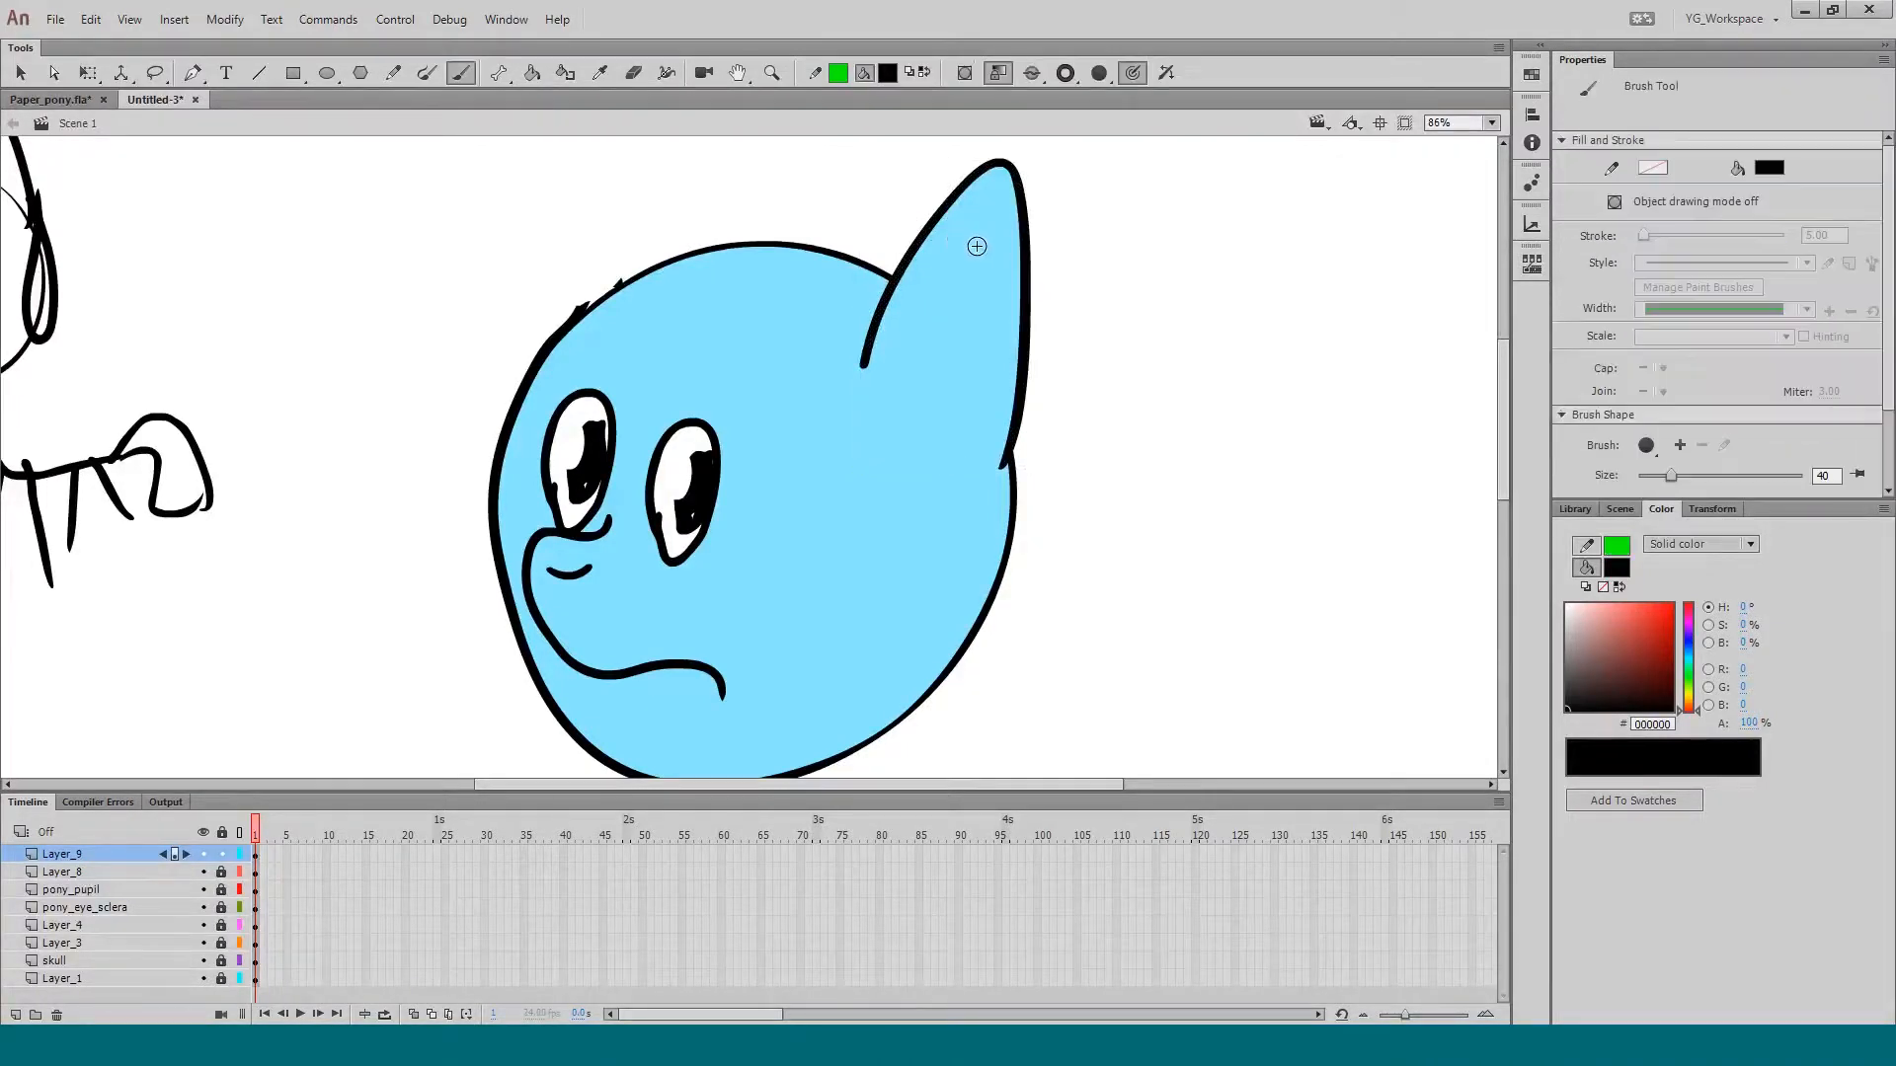
left_click_drag(974, 240, 928, 367)
Step: Convert all the ear artwork on Layer_9 into a graphic symbol named pony_ear
key("q")
scroll(470, 343, "down", 2)
left_click(851, 368)
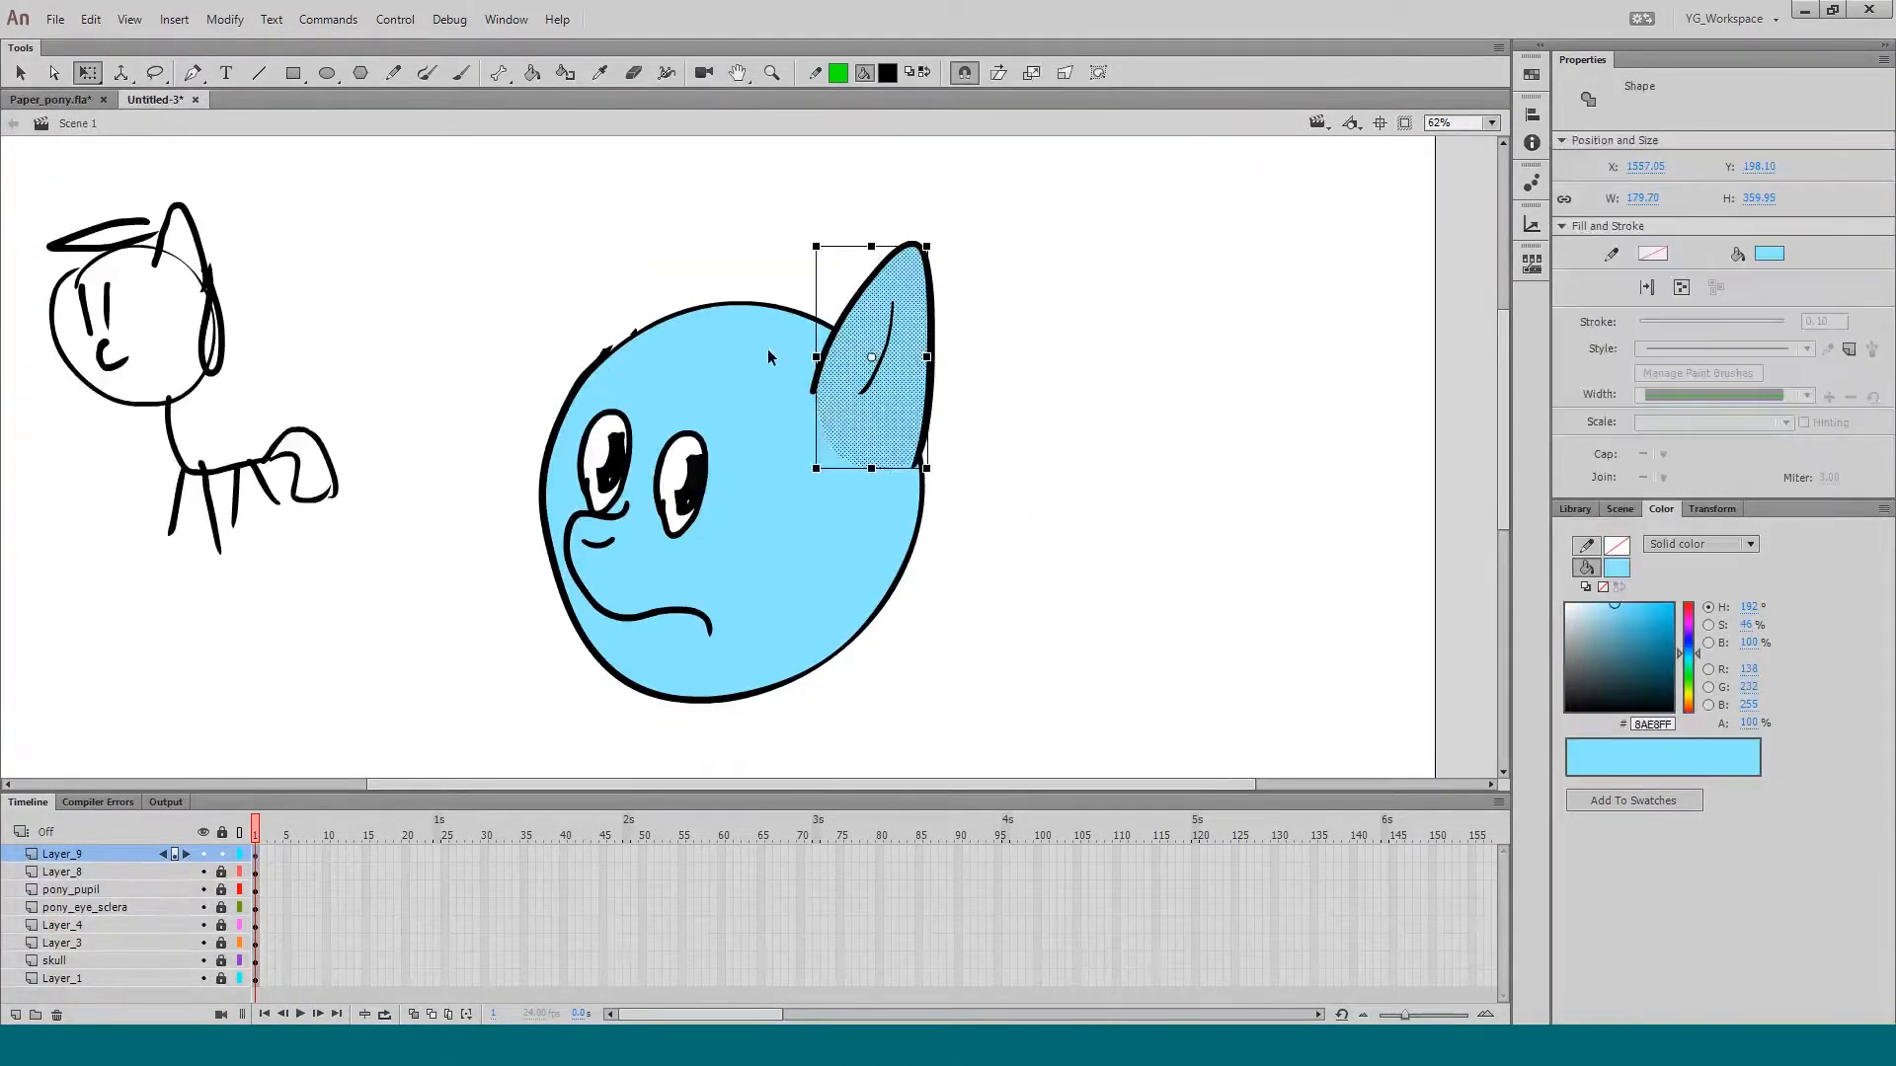
left_click(142, 854)
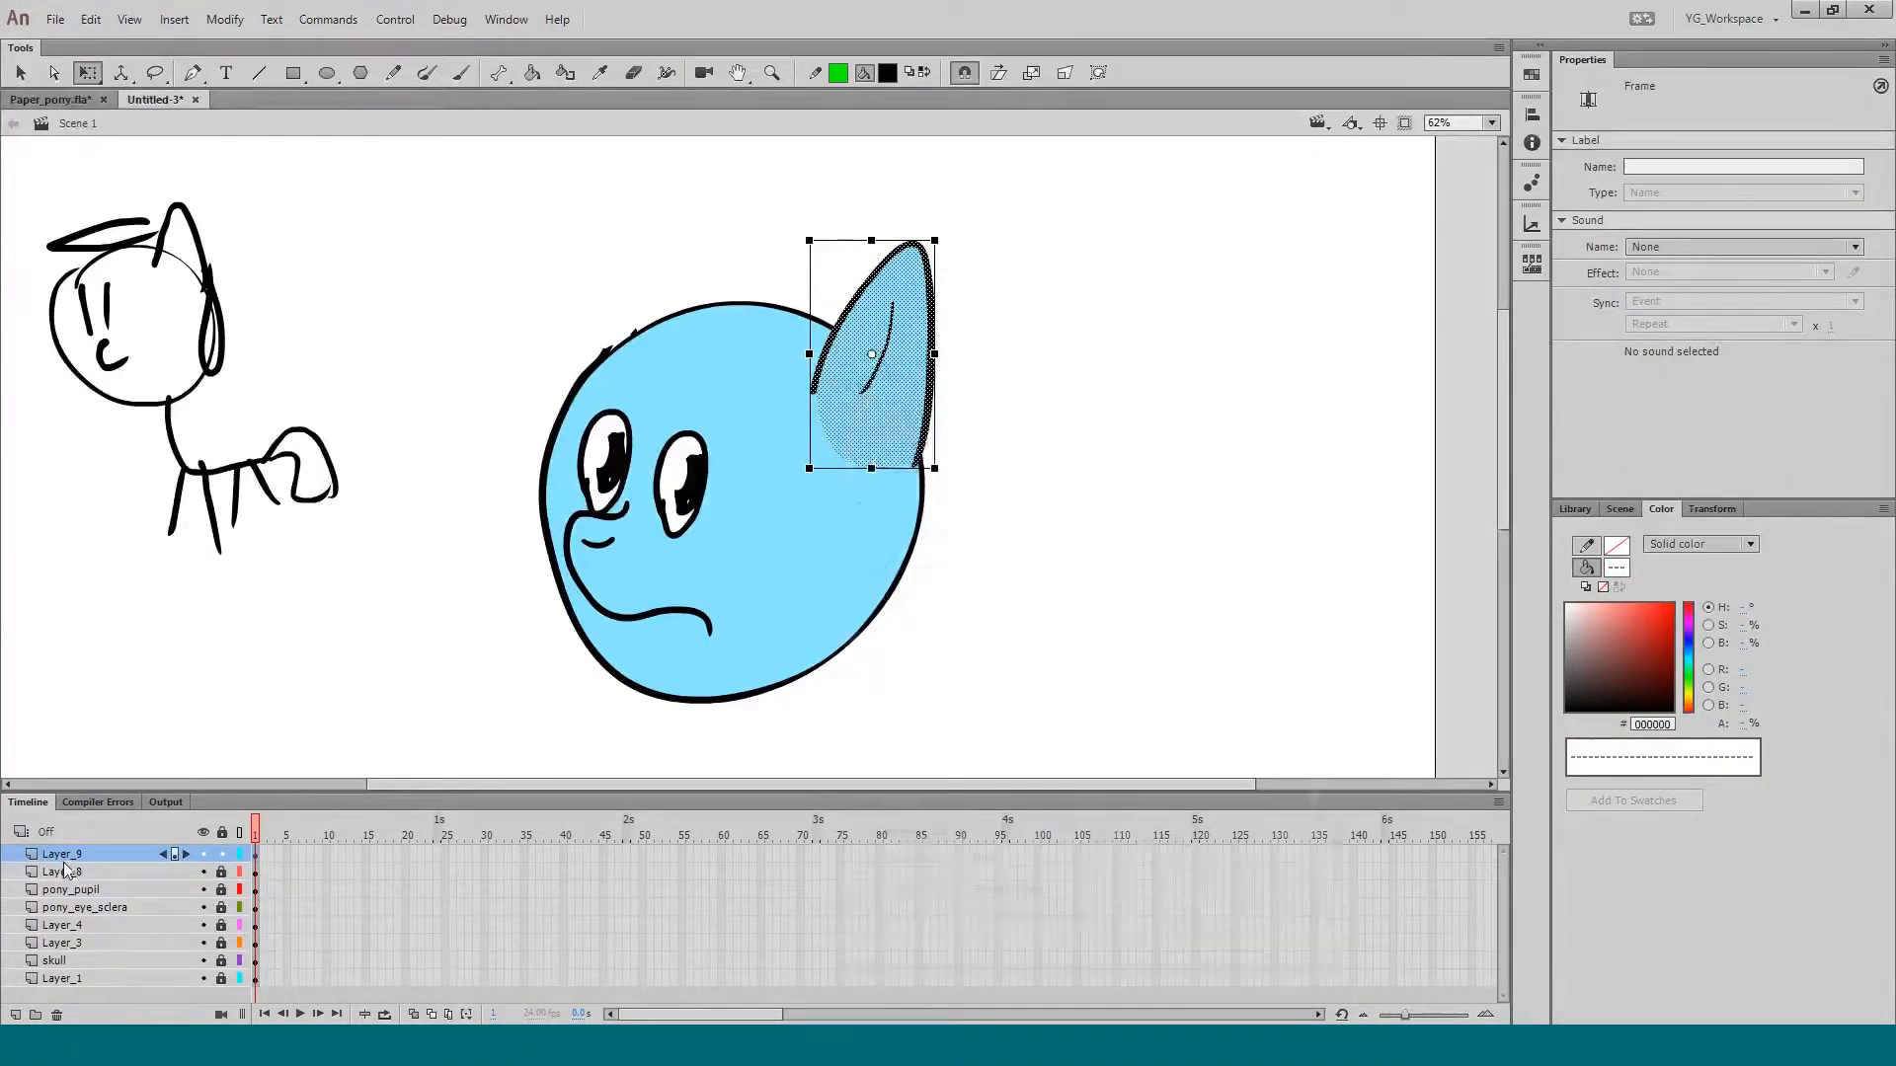
key("F8")
type("pony_ear")
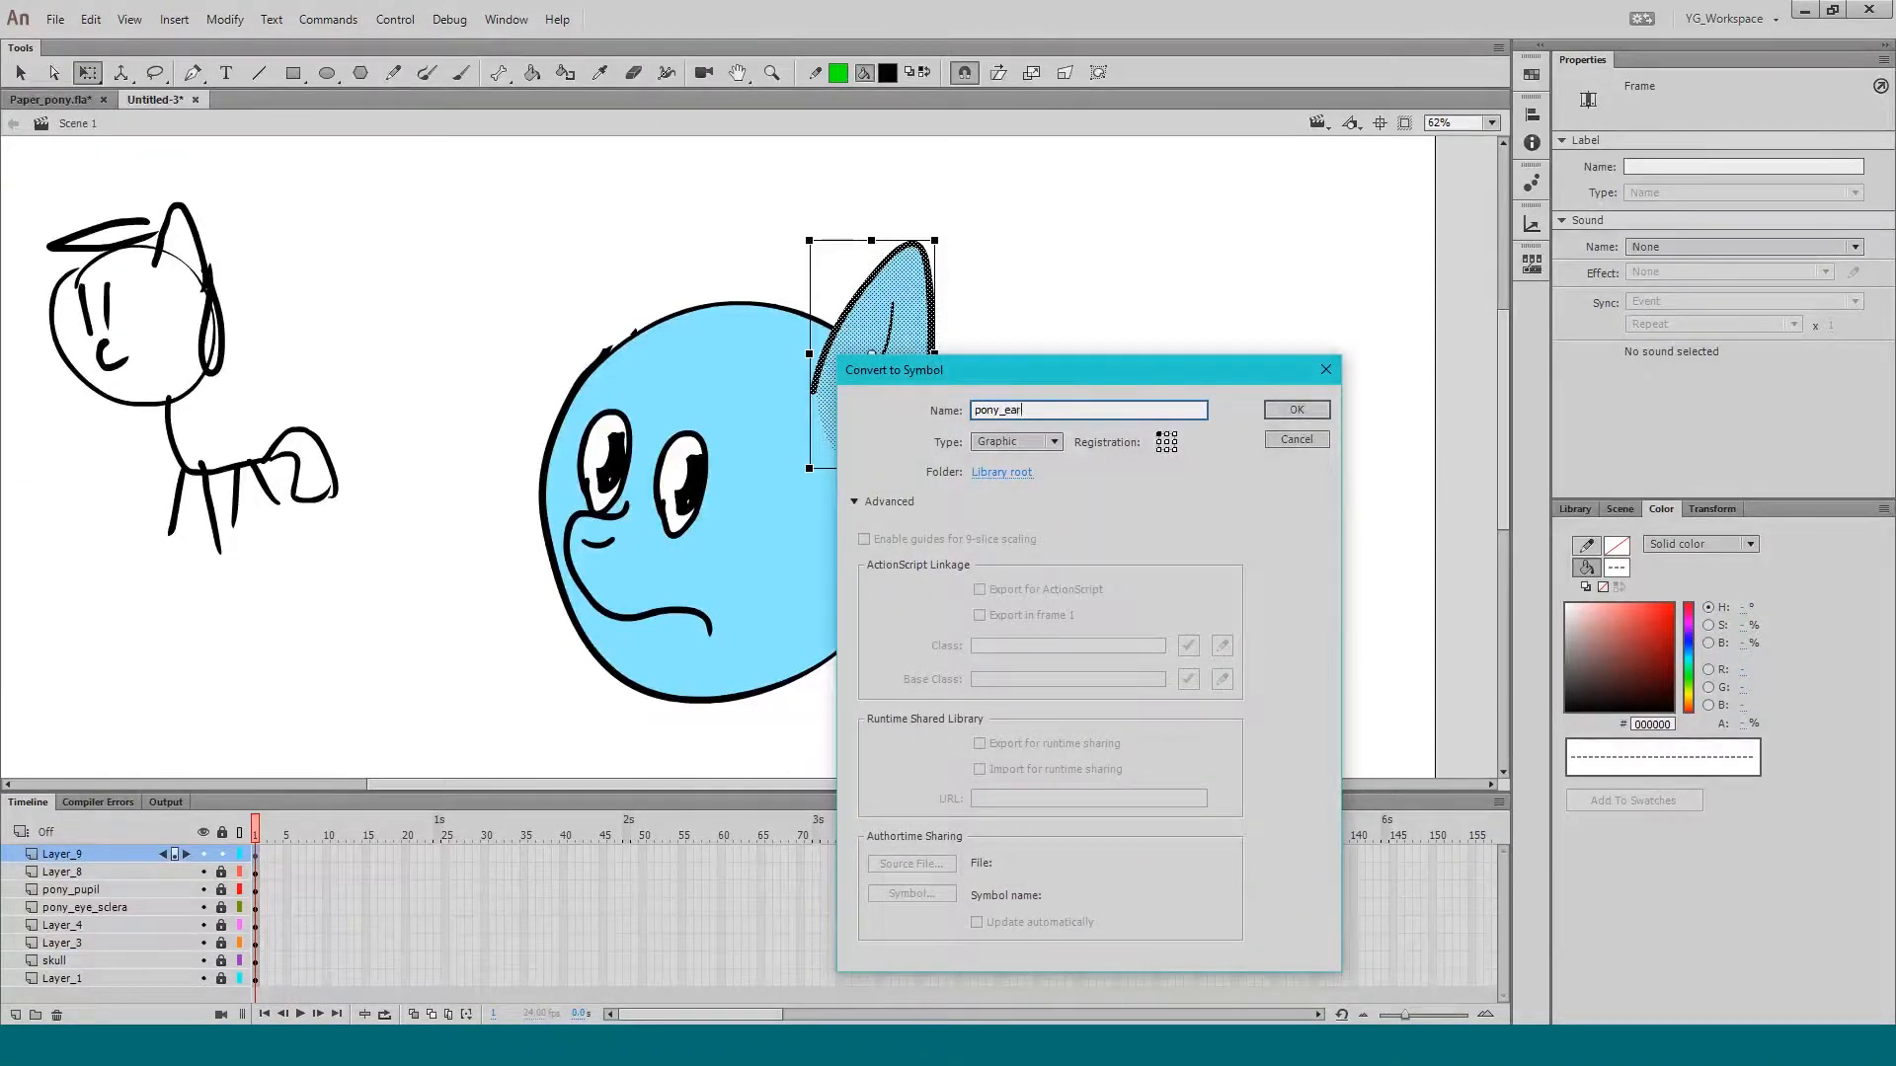
key("Return")
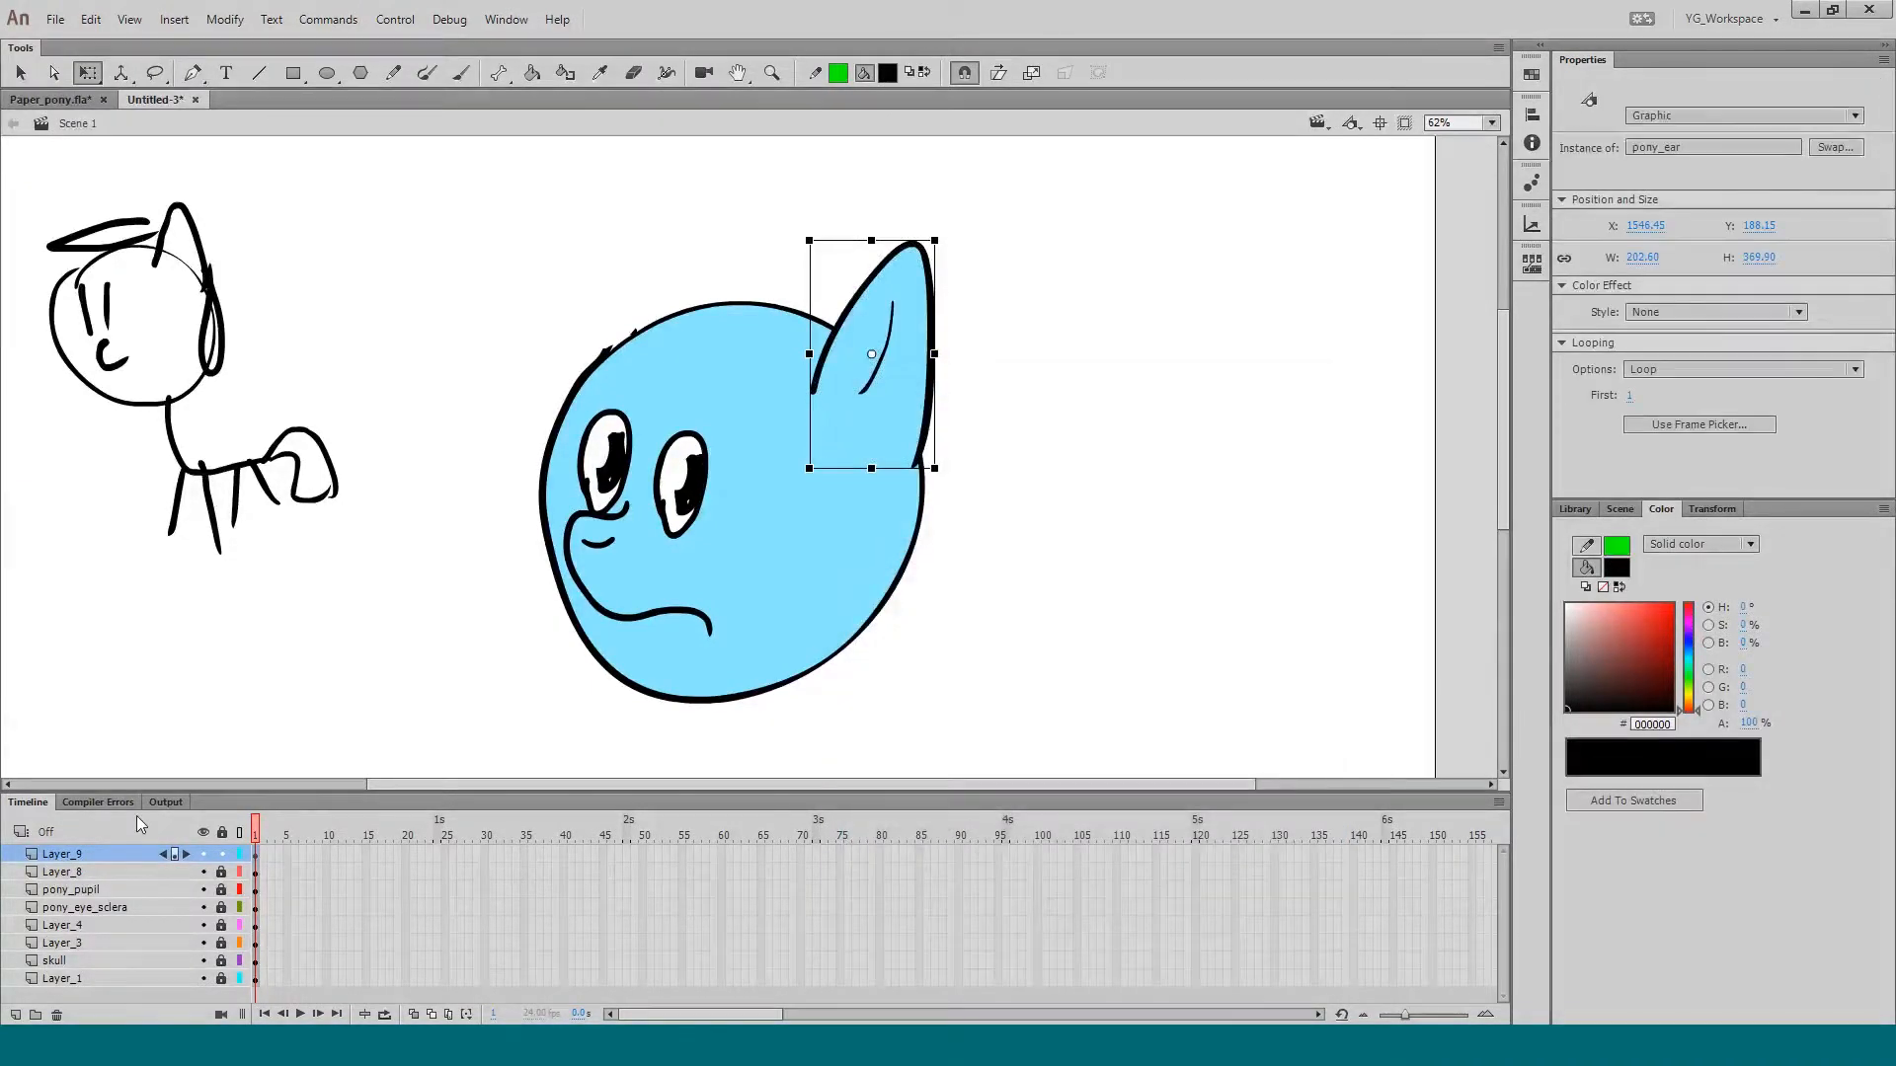
Step: Try rotating the ear around its default central transformation point and undo the rotation
left_click_drag(497, 538, 531, 521)
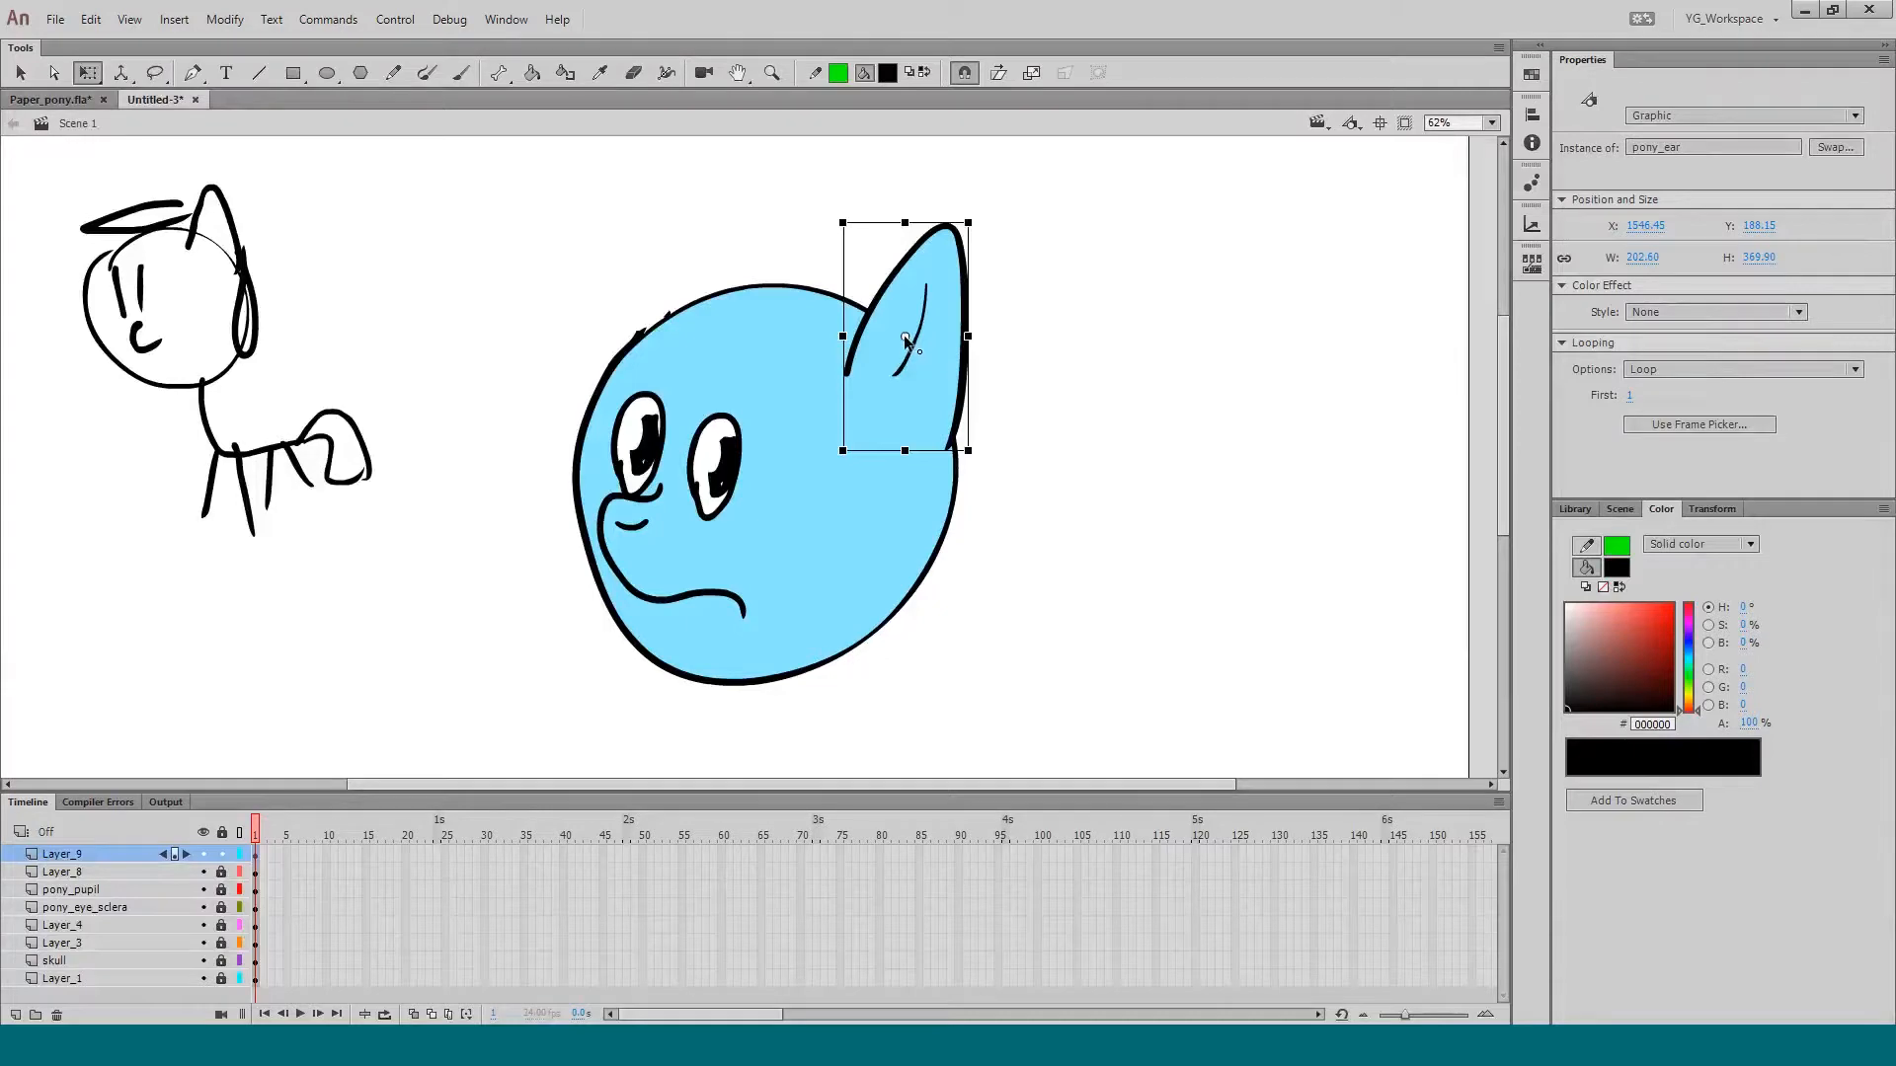
scroll(891, 332, "up", 5)
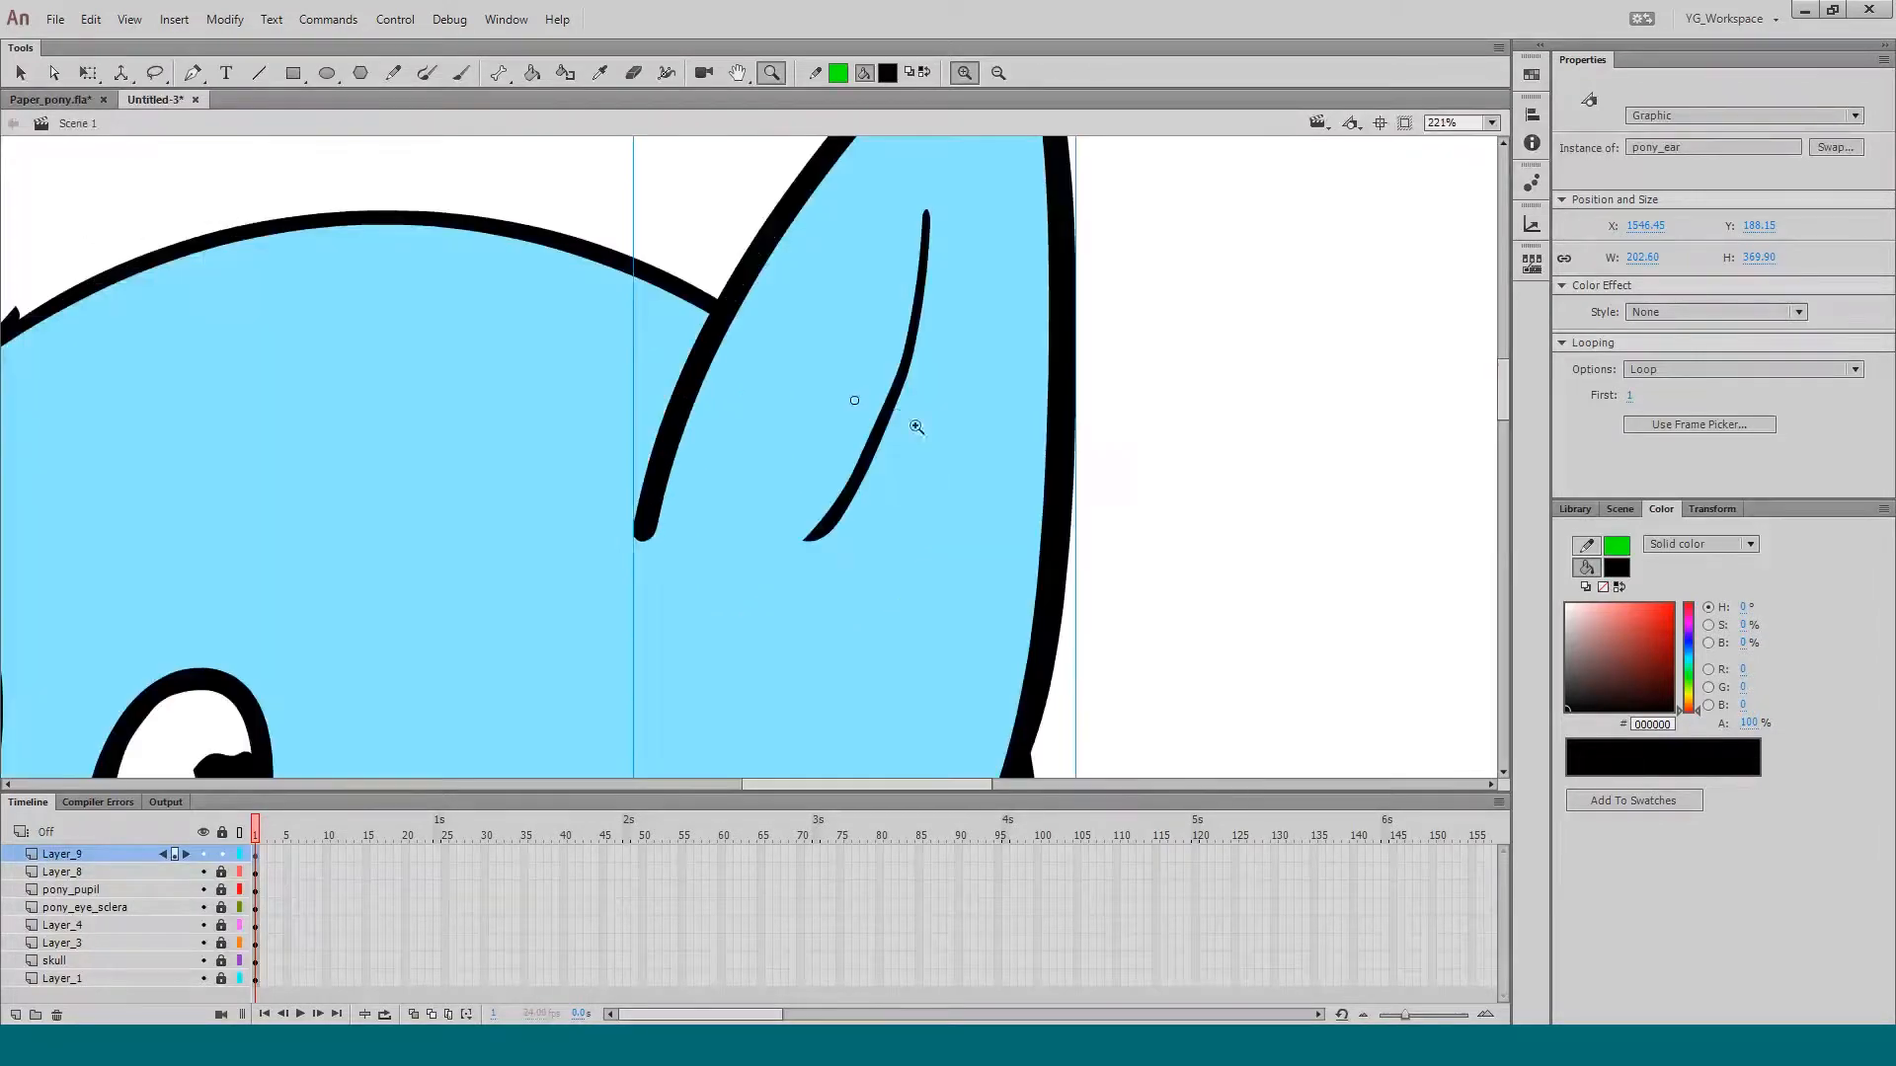
key("z")
left_click(808, 456, "alt")
key("q")
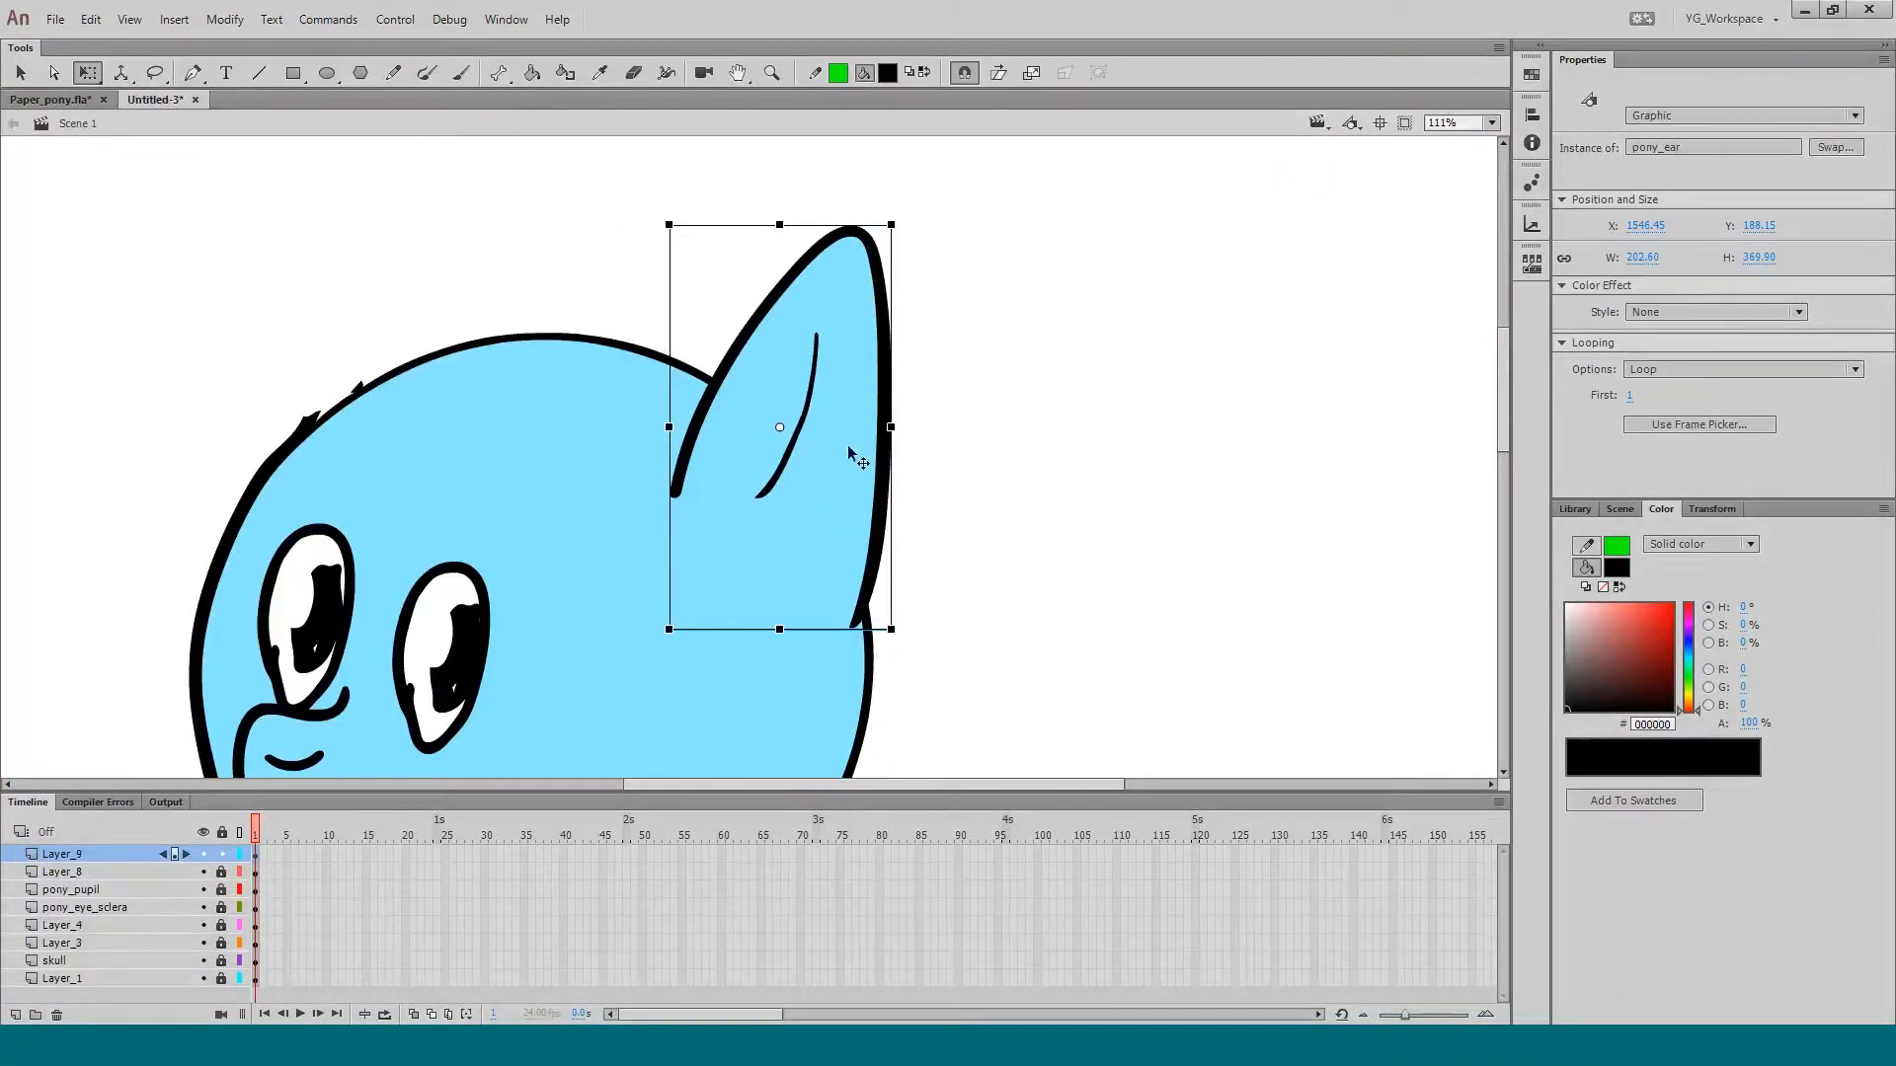
left_click_drag(735, 495, 751, 483)
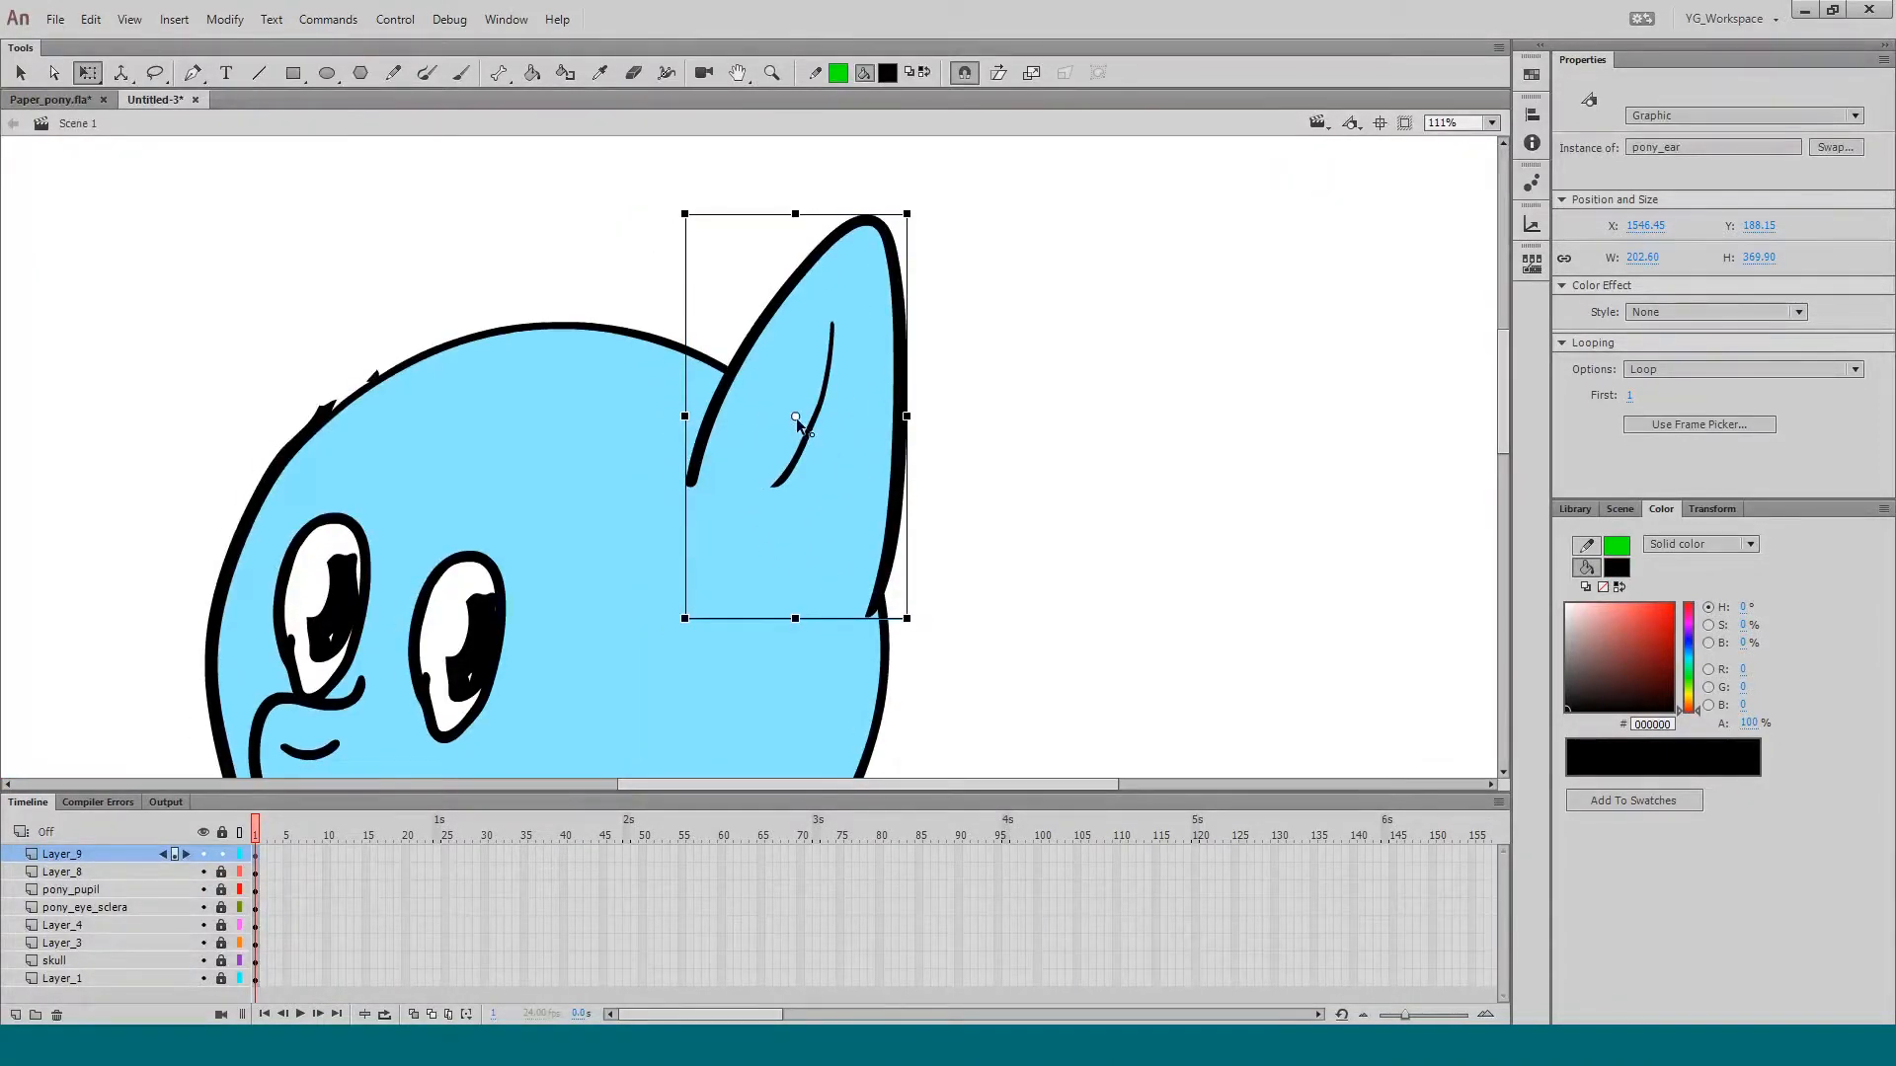
left_click_drag(681, 211, 592, 325)
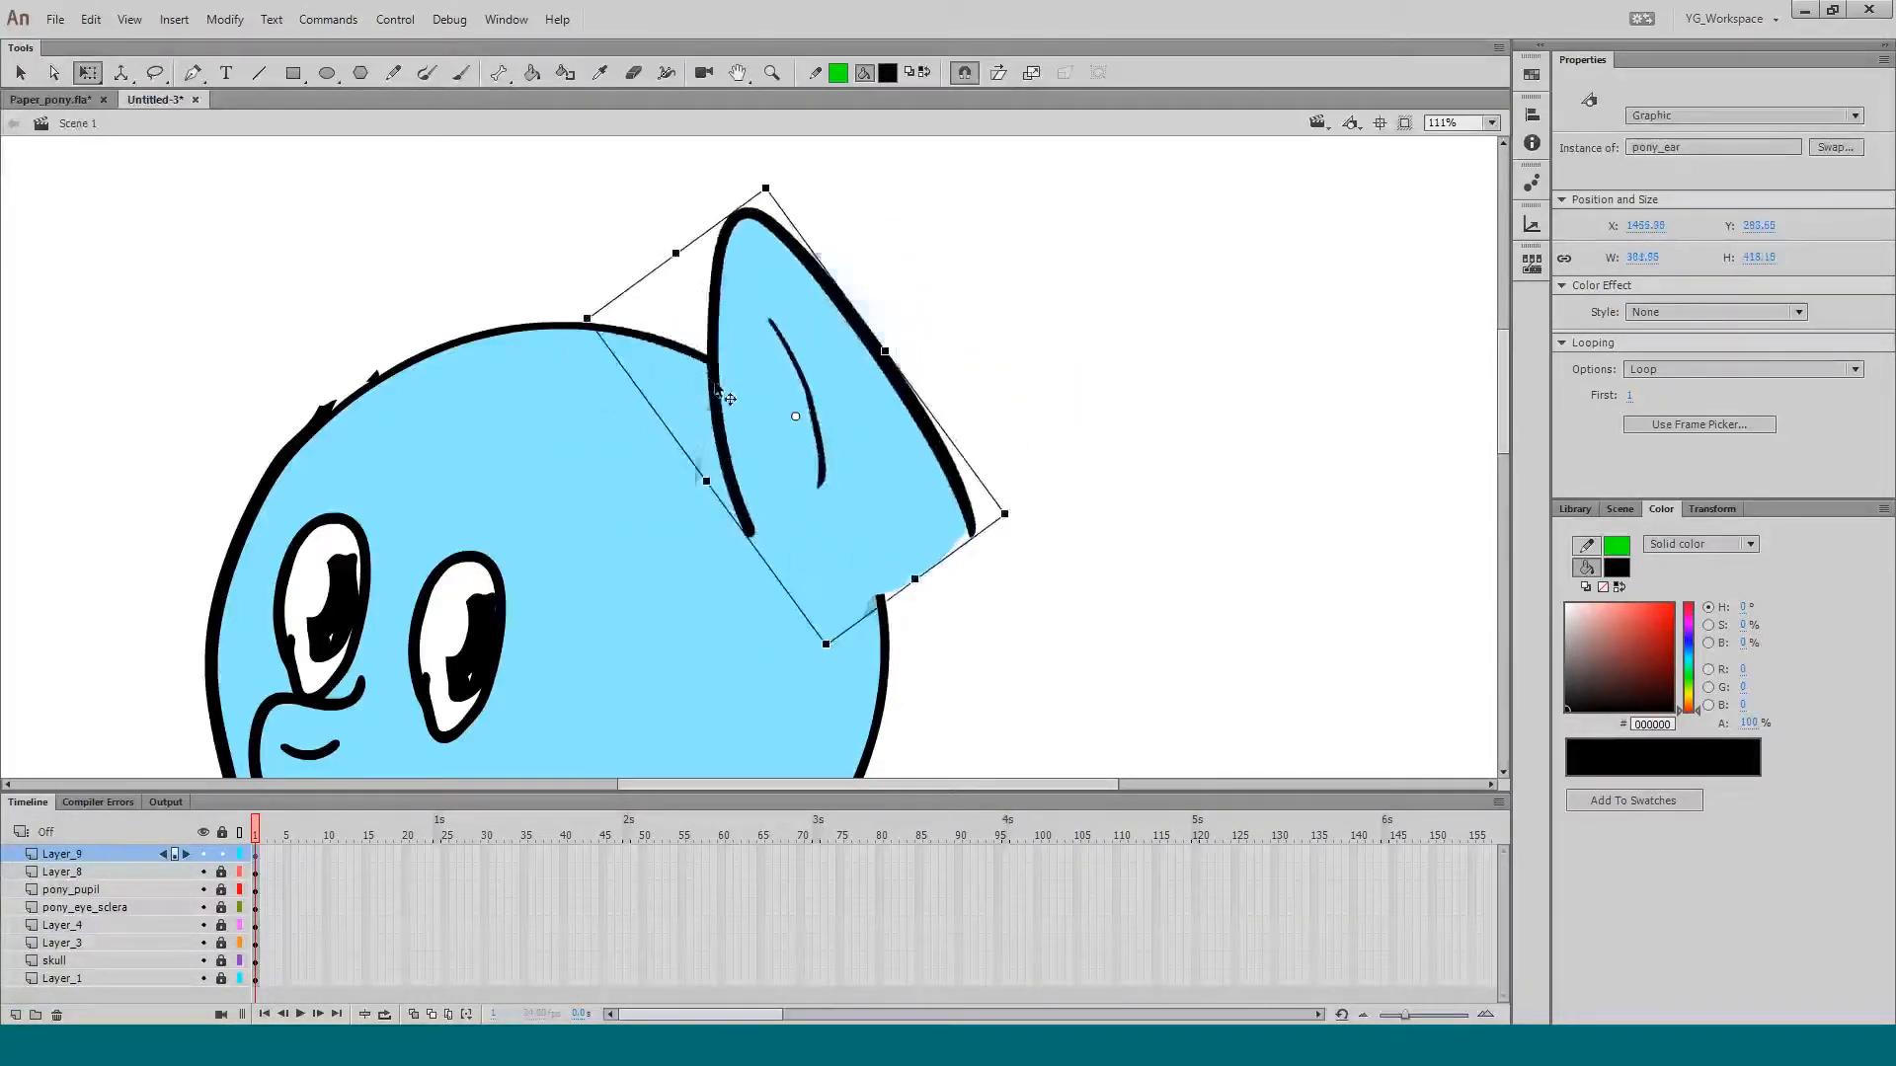
key("ctrl+z")
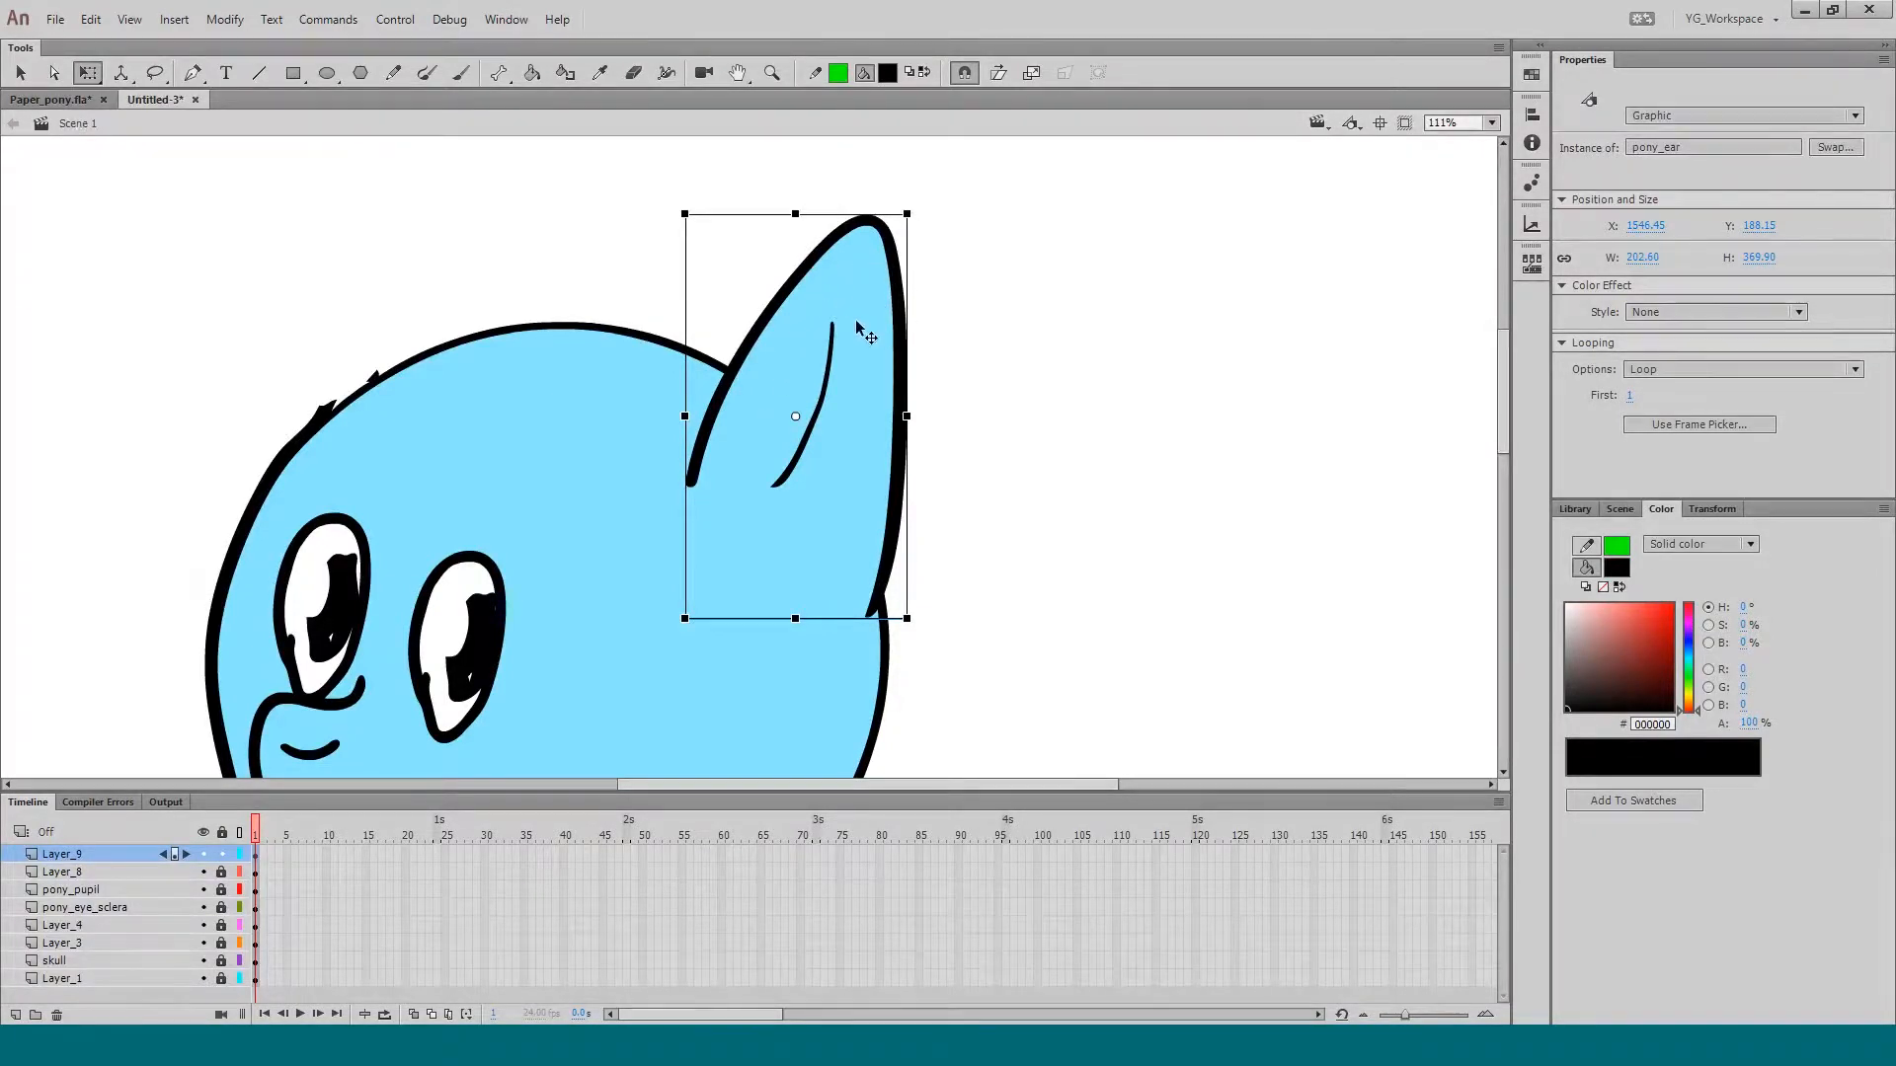
Step: Try rotating the ear around a transformation point placed far outside the head and undo the rotation
key("ctrl+shift+a")
left_click(822, 409)
left_click_drag(796, 415, 1413, 341)
left_click_drag(683, 620, 1102, 138)
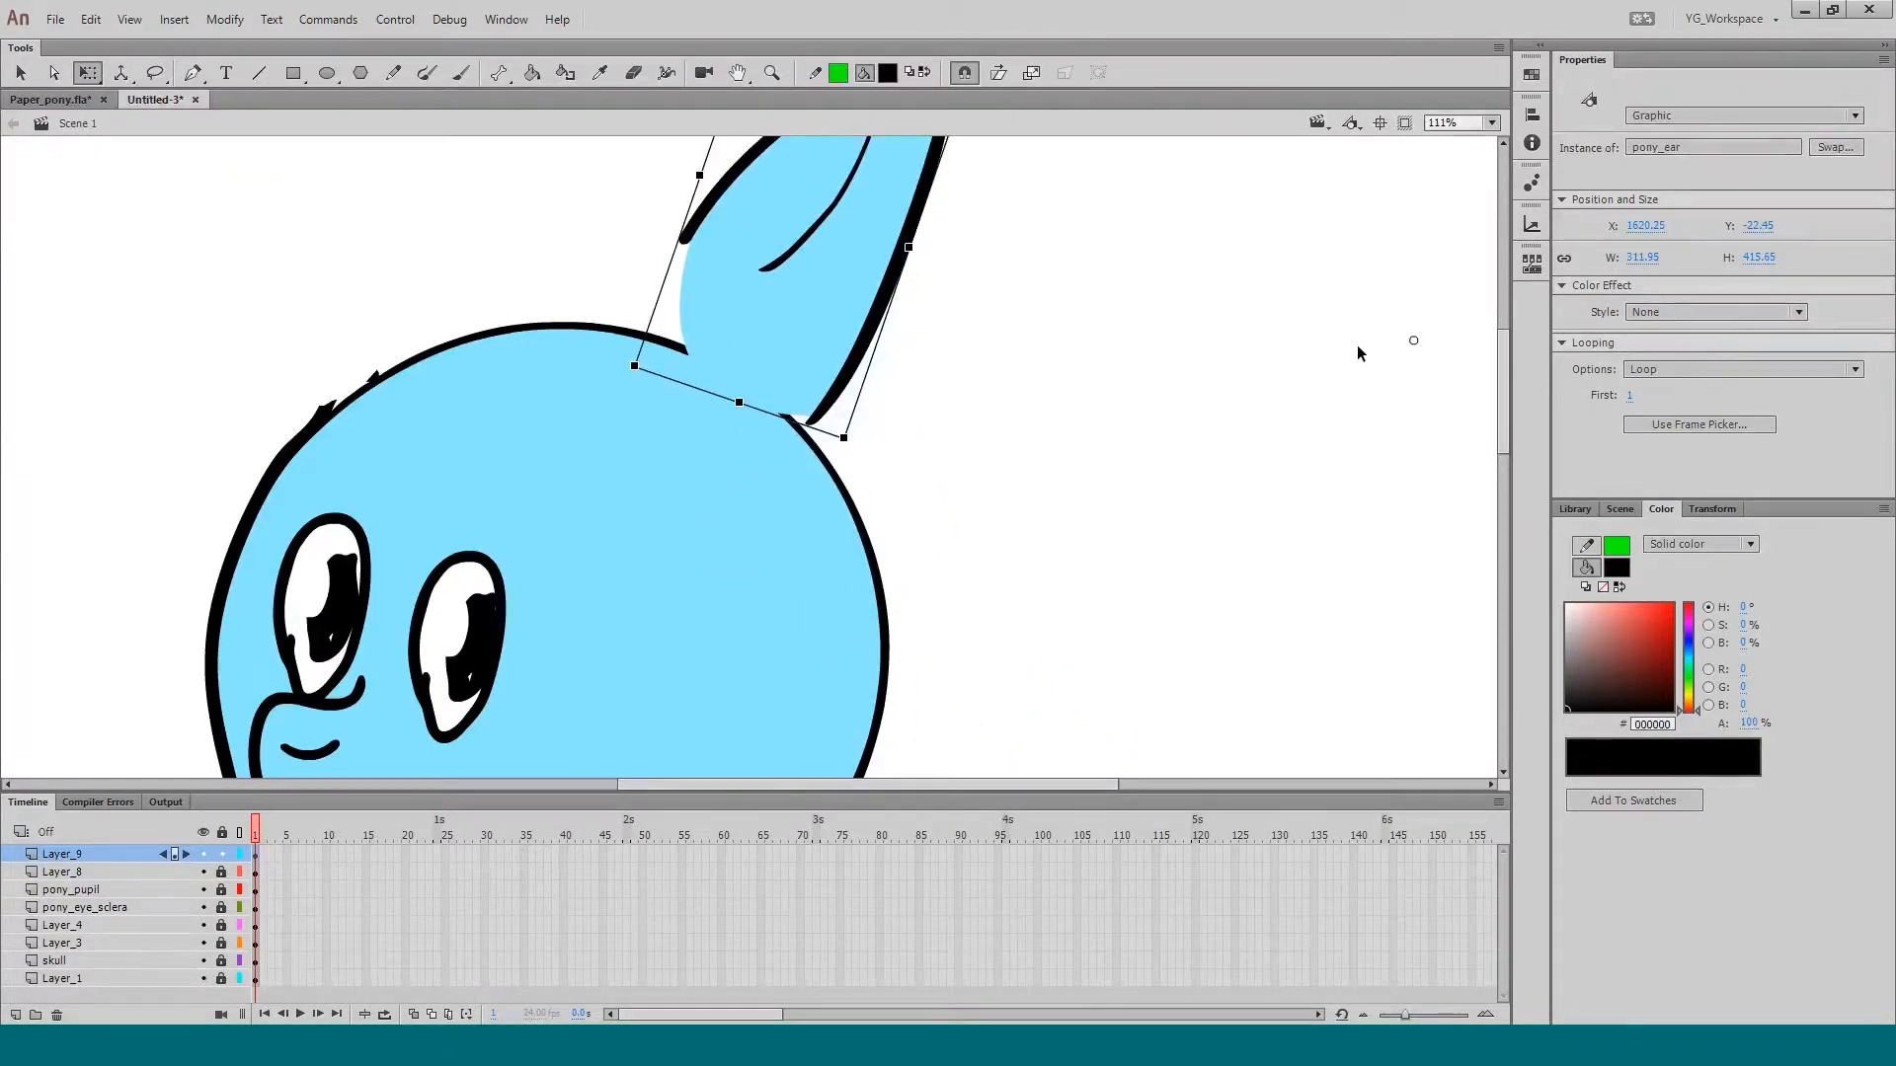
key("ctrl+z")
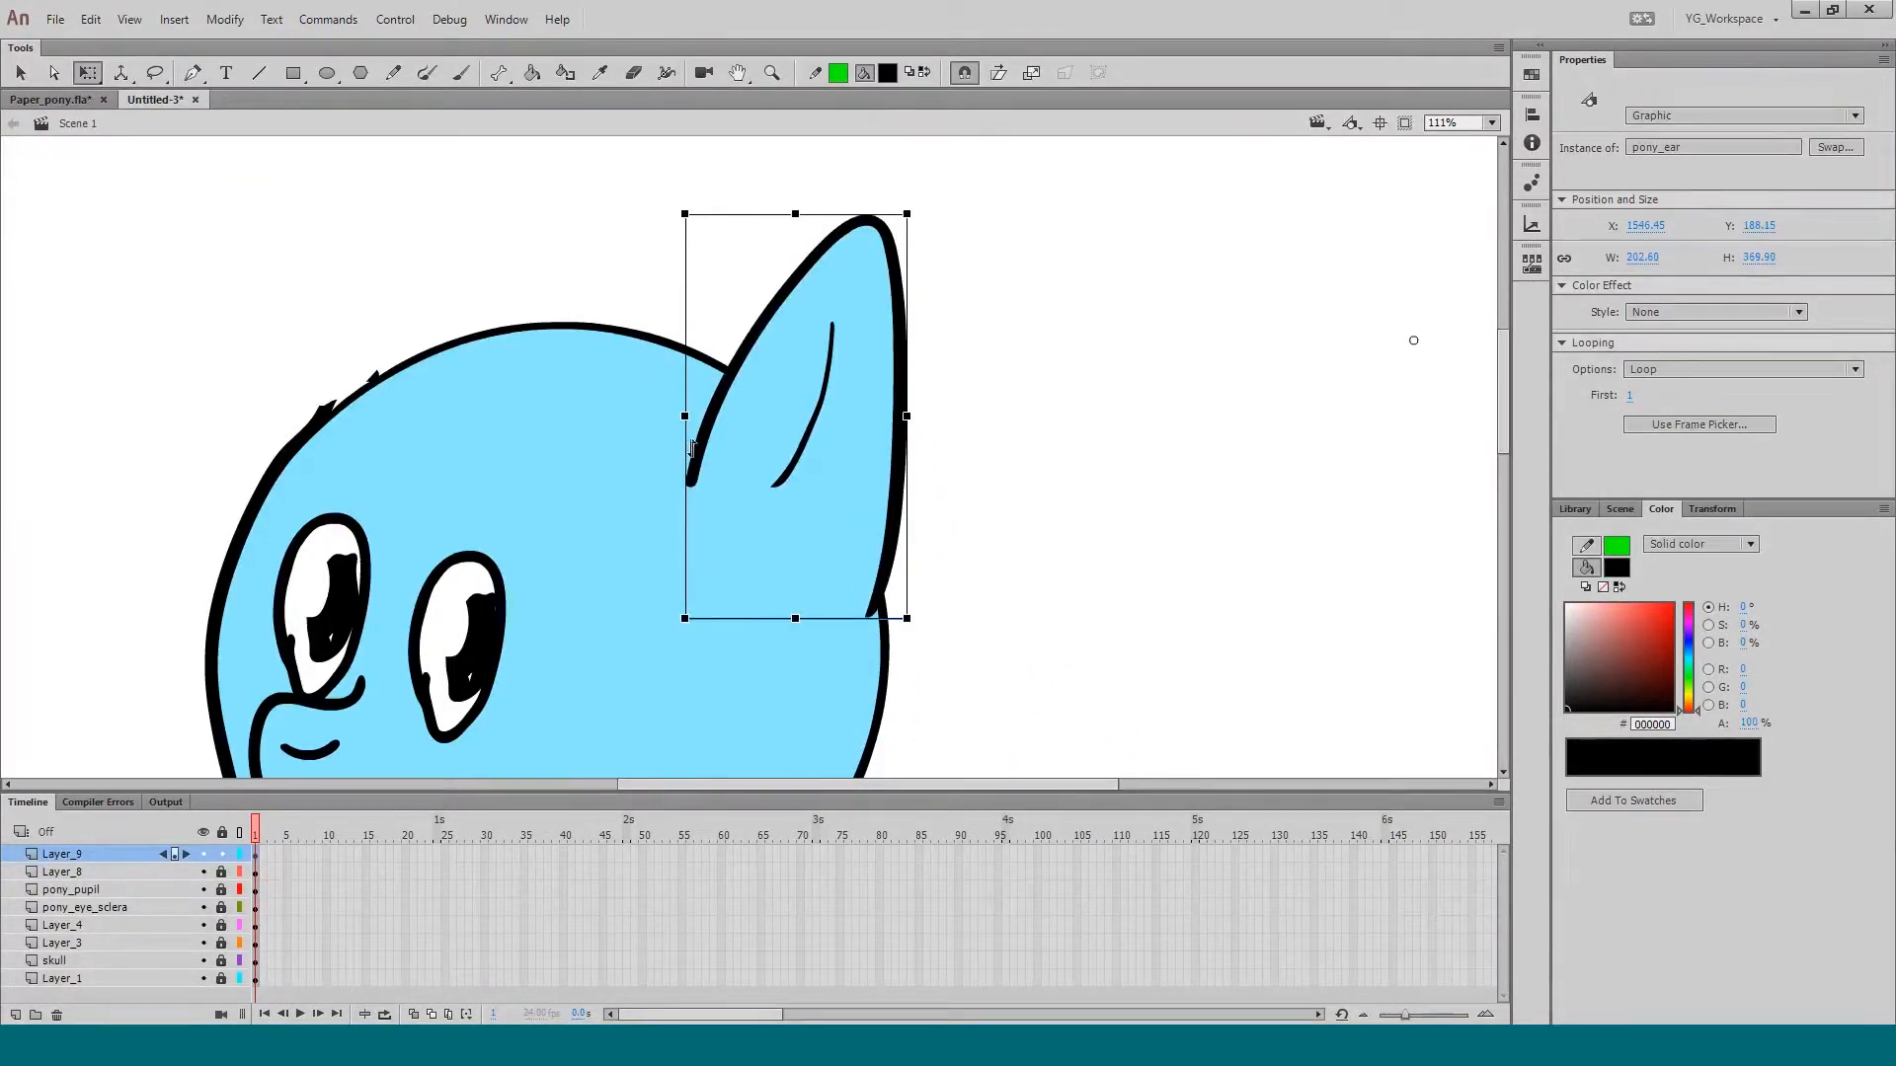
Step: Move the ear's transformation point to its base on the skull, test a rotation, and undo the test
left_click_drag(1413, 341, 771, 583)
left_click_drag(677, 203, 849, 212)
key("ctrl+z")
left_click(393, 373)
left_click(1491, 122)
left_click(1461, 141)
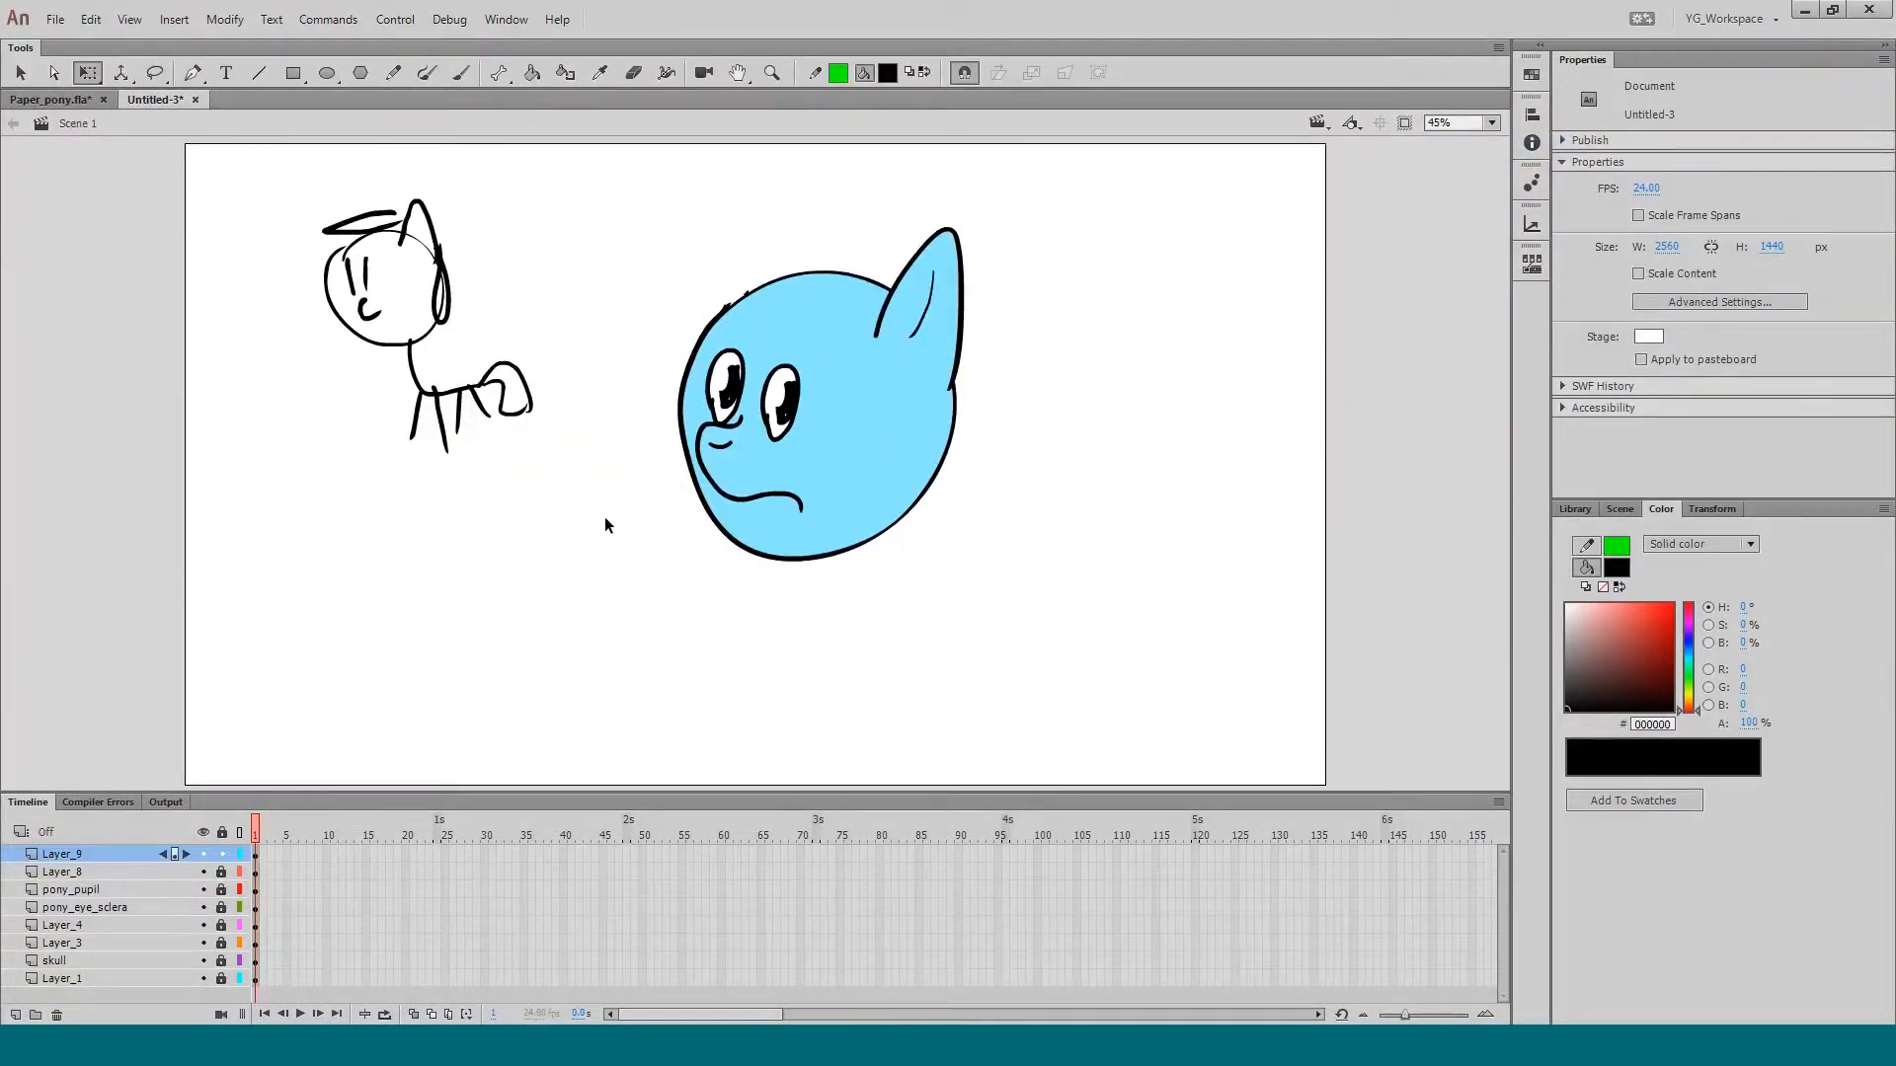
Step: Unlock the head layers and select both pupils and the mouth to check their transformation points
key("ctrl+space")
left_click_drag(638, 219, 936, 594)
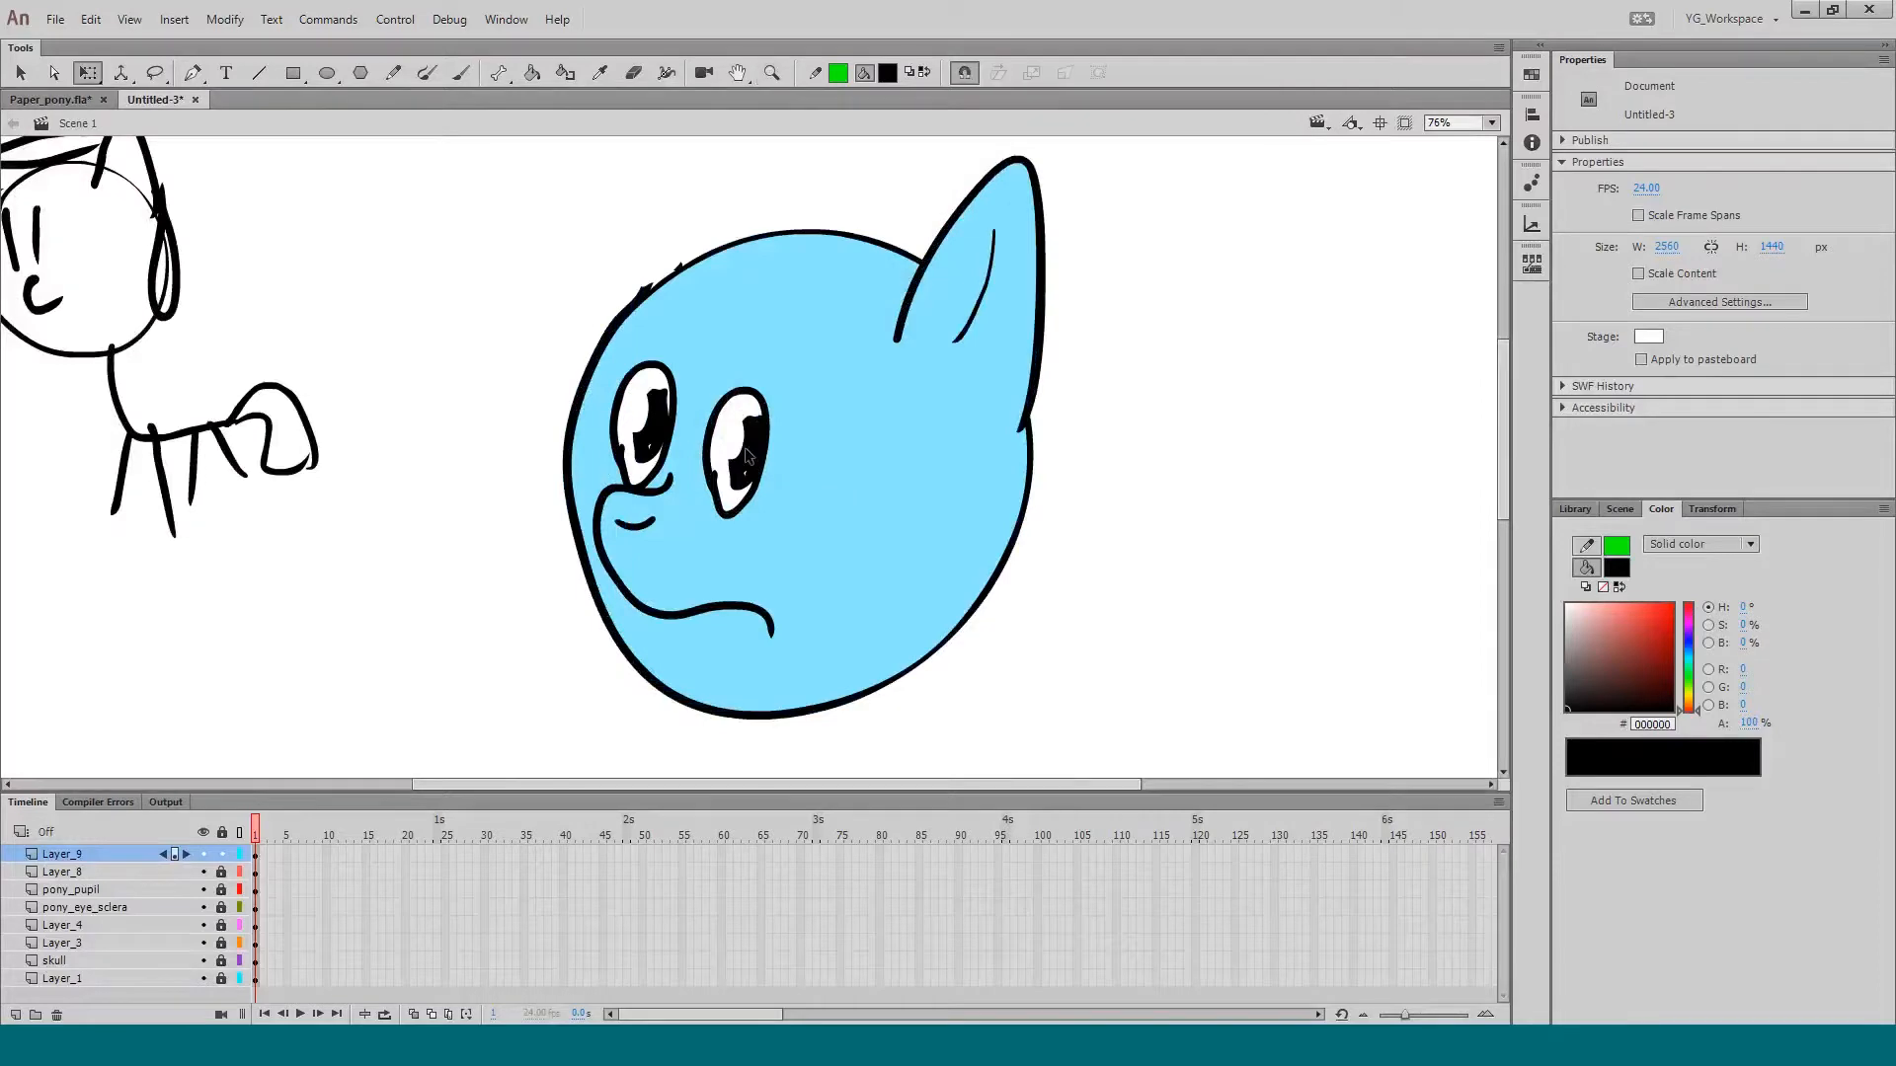
left_click(221, 888)
left_click(749, 466)
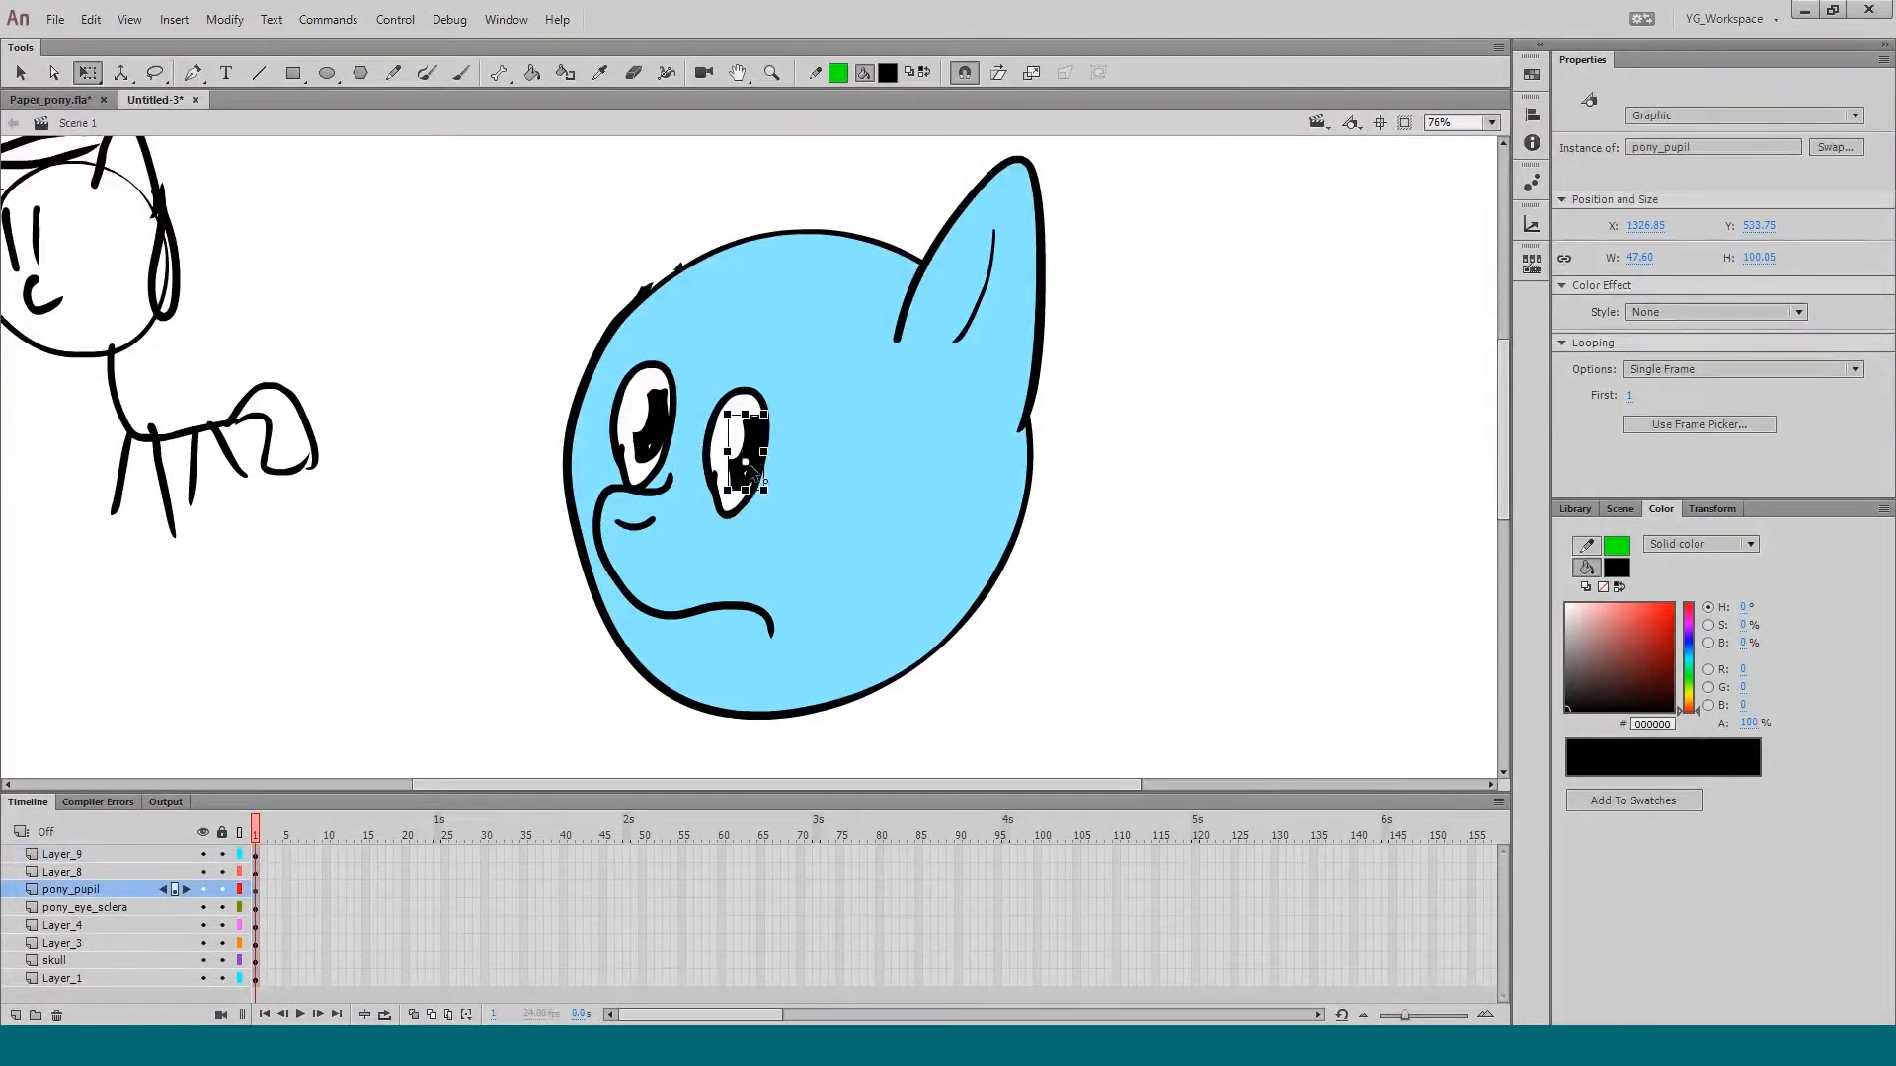
left_click(650, 430)
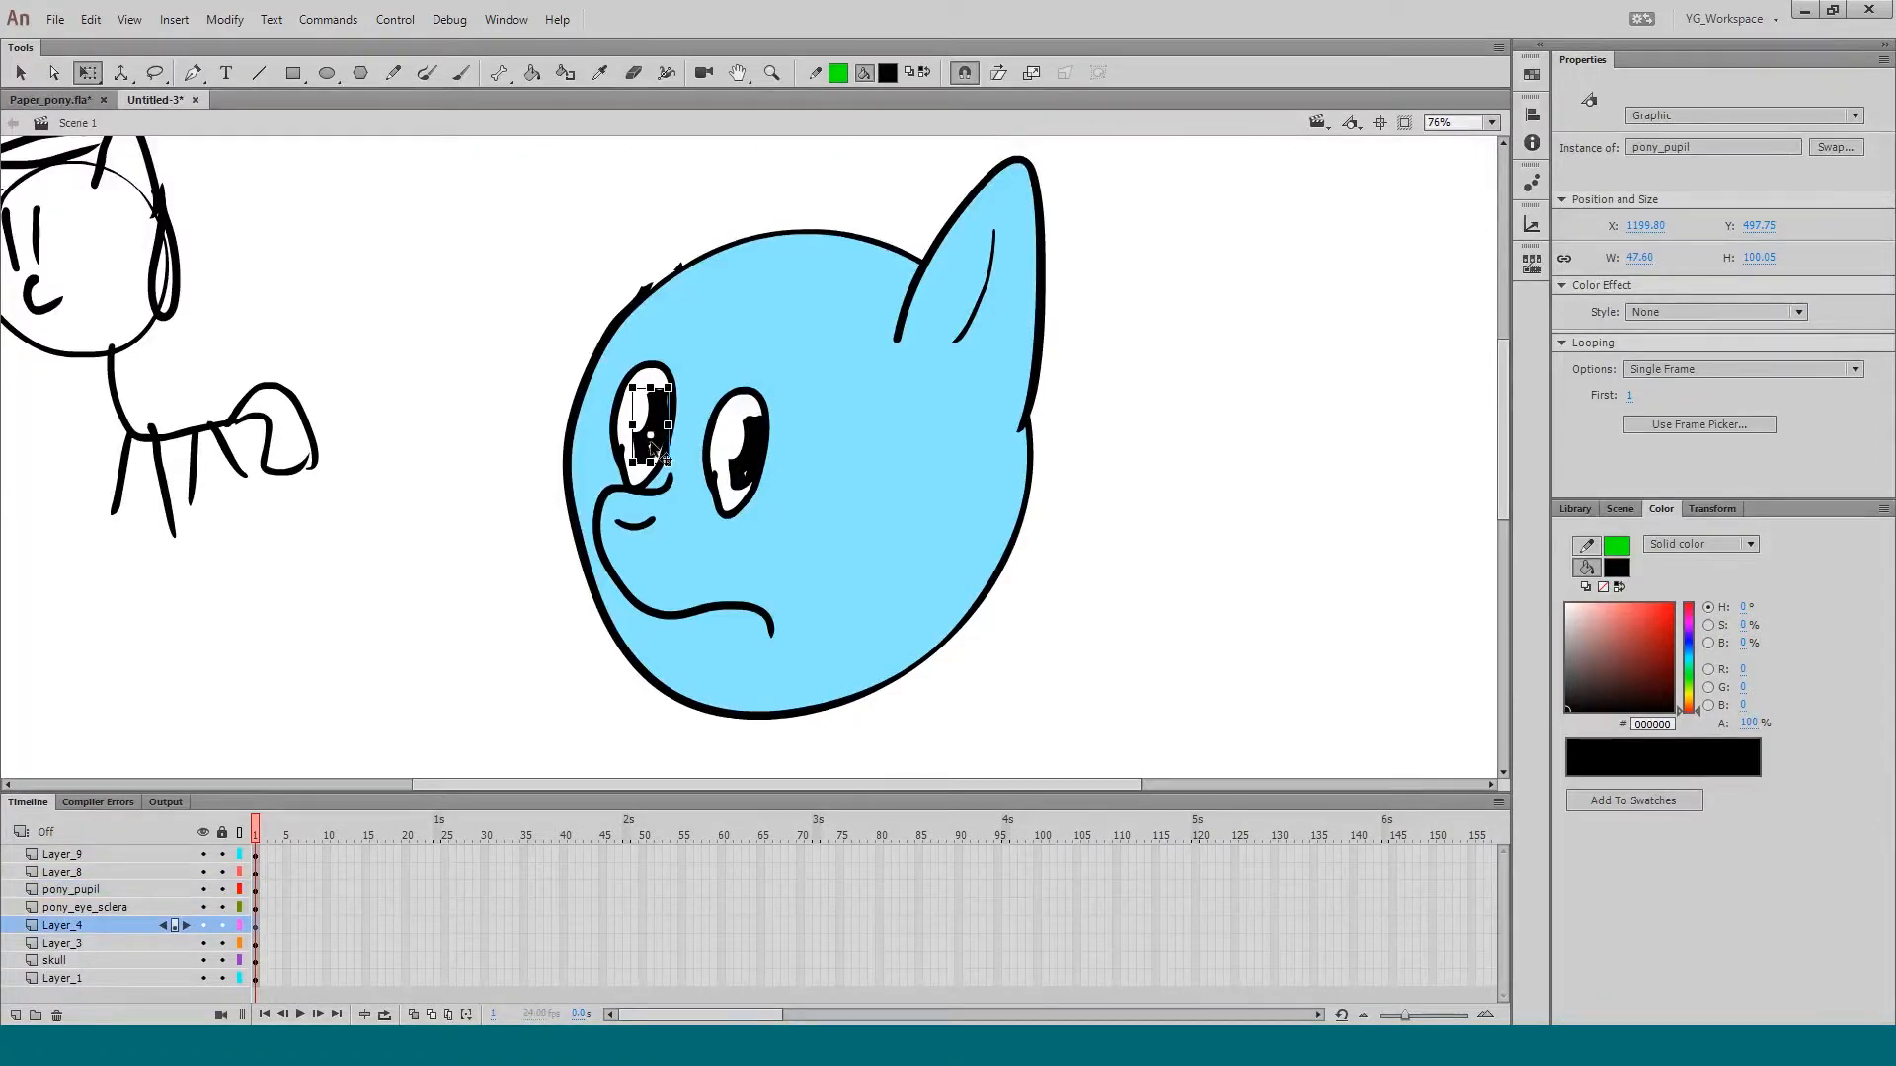
left_click(637, 528)
left_click(674, 565)
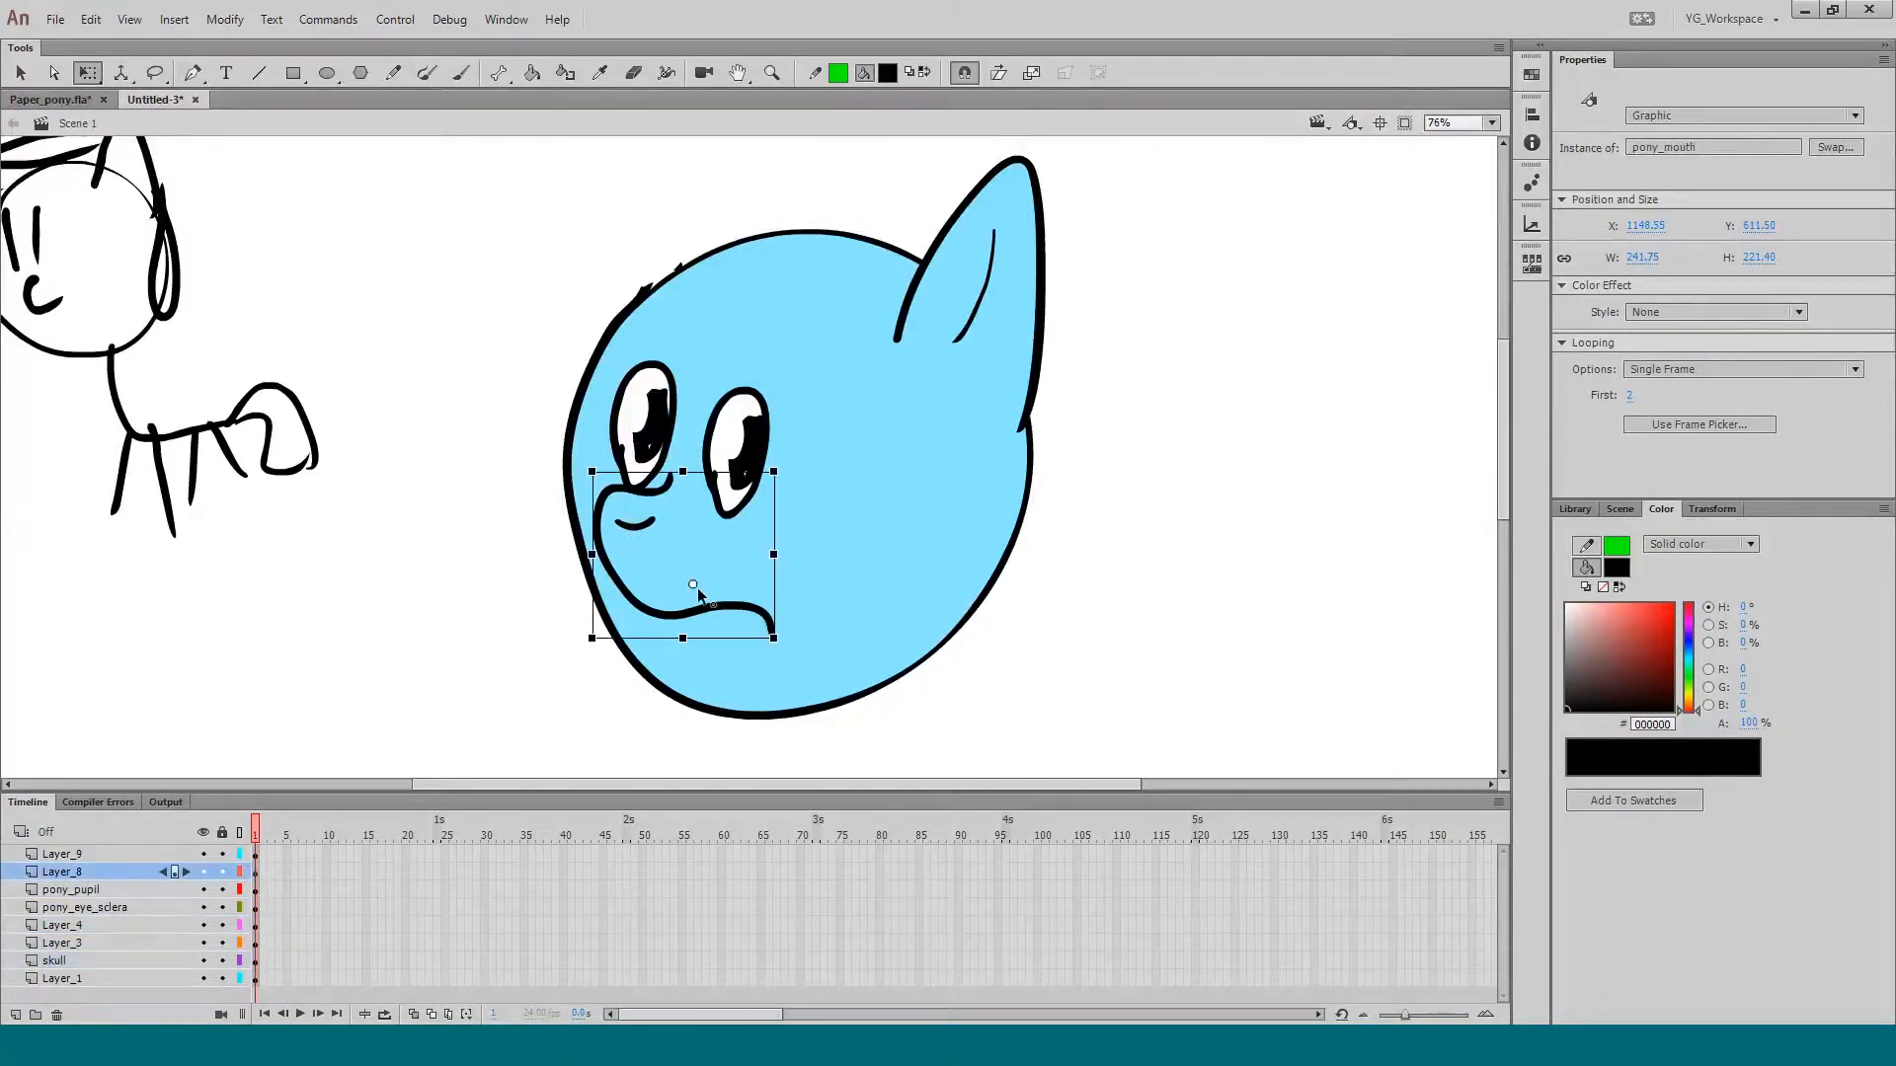
Step: Place the skull's transformation point at the lower back of the head, test rotating and moving it, and undo the tests
left_click(818, 591)
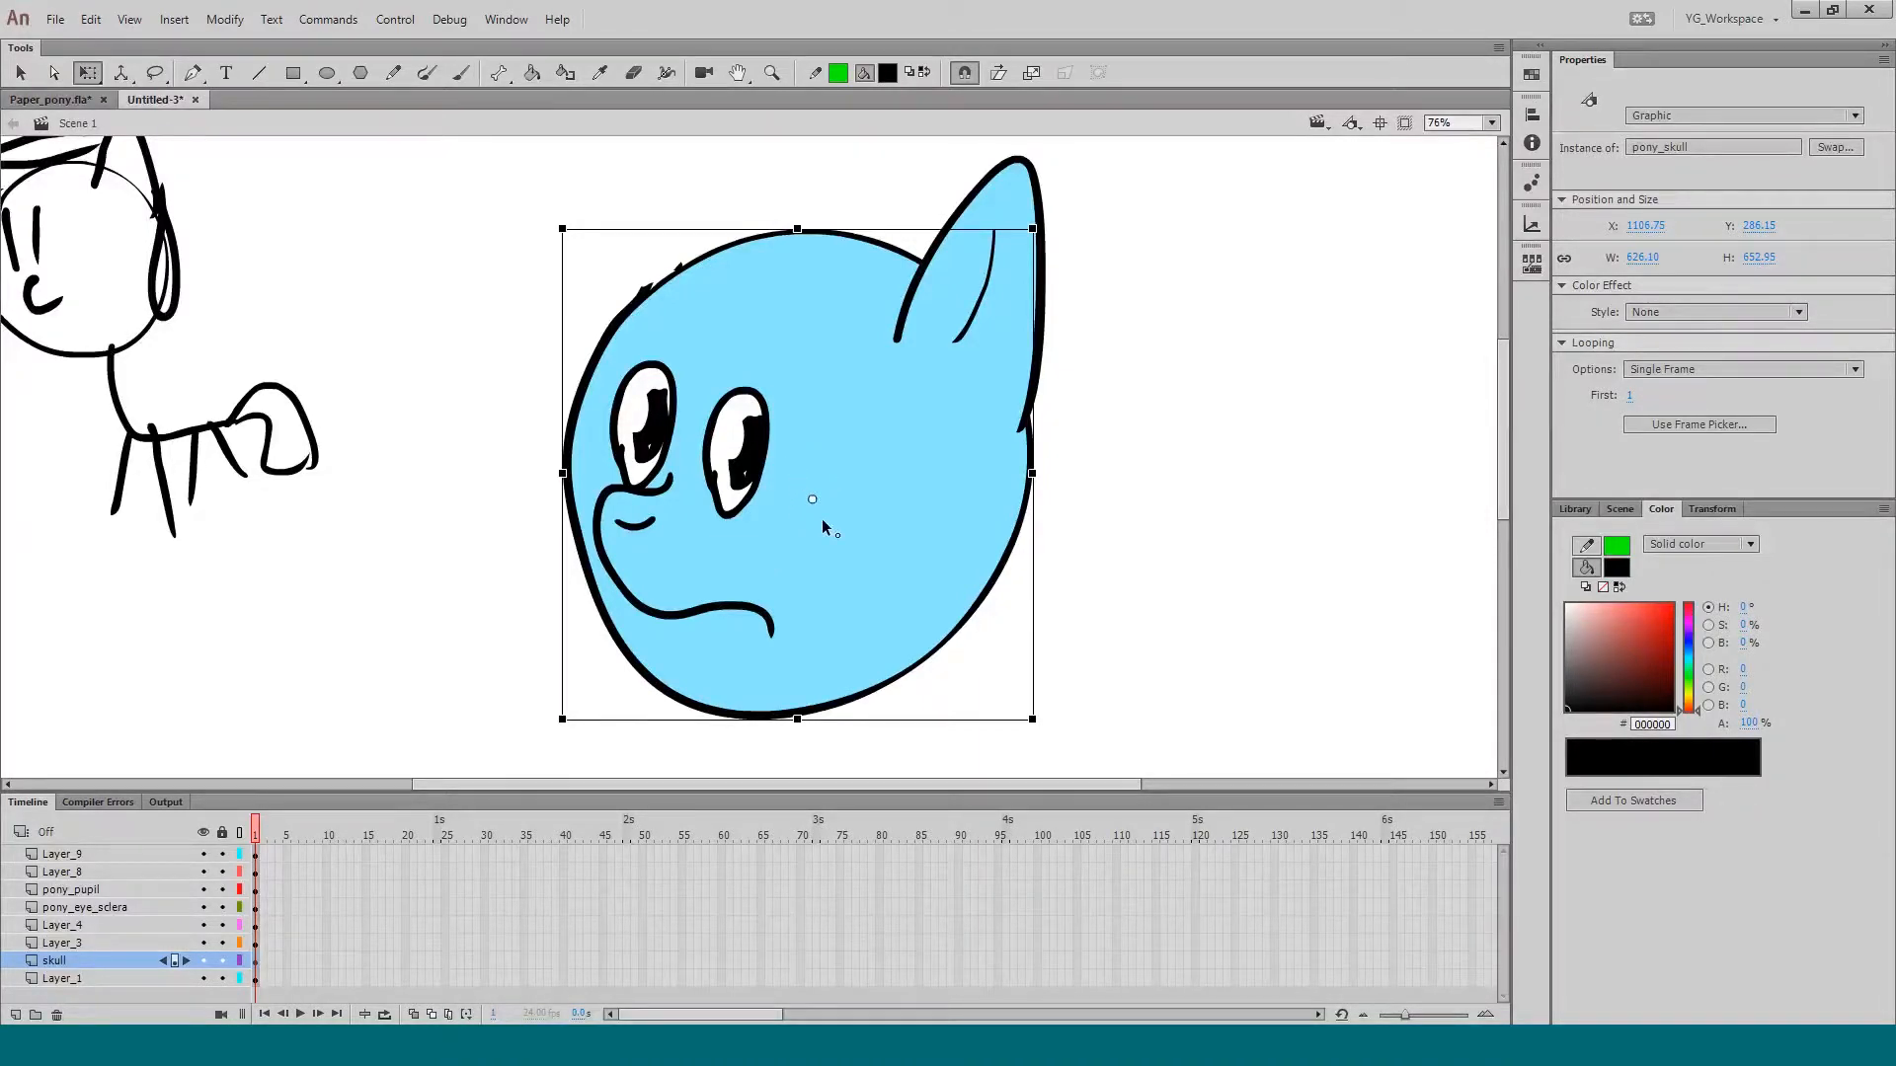
left_click_drag(554, 240, 384, 604)
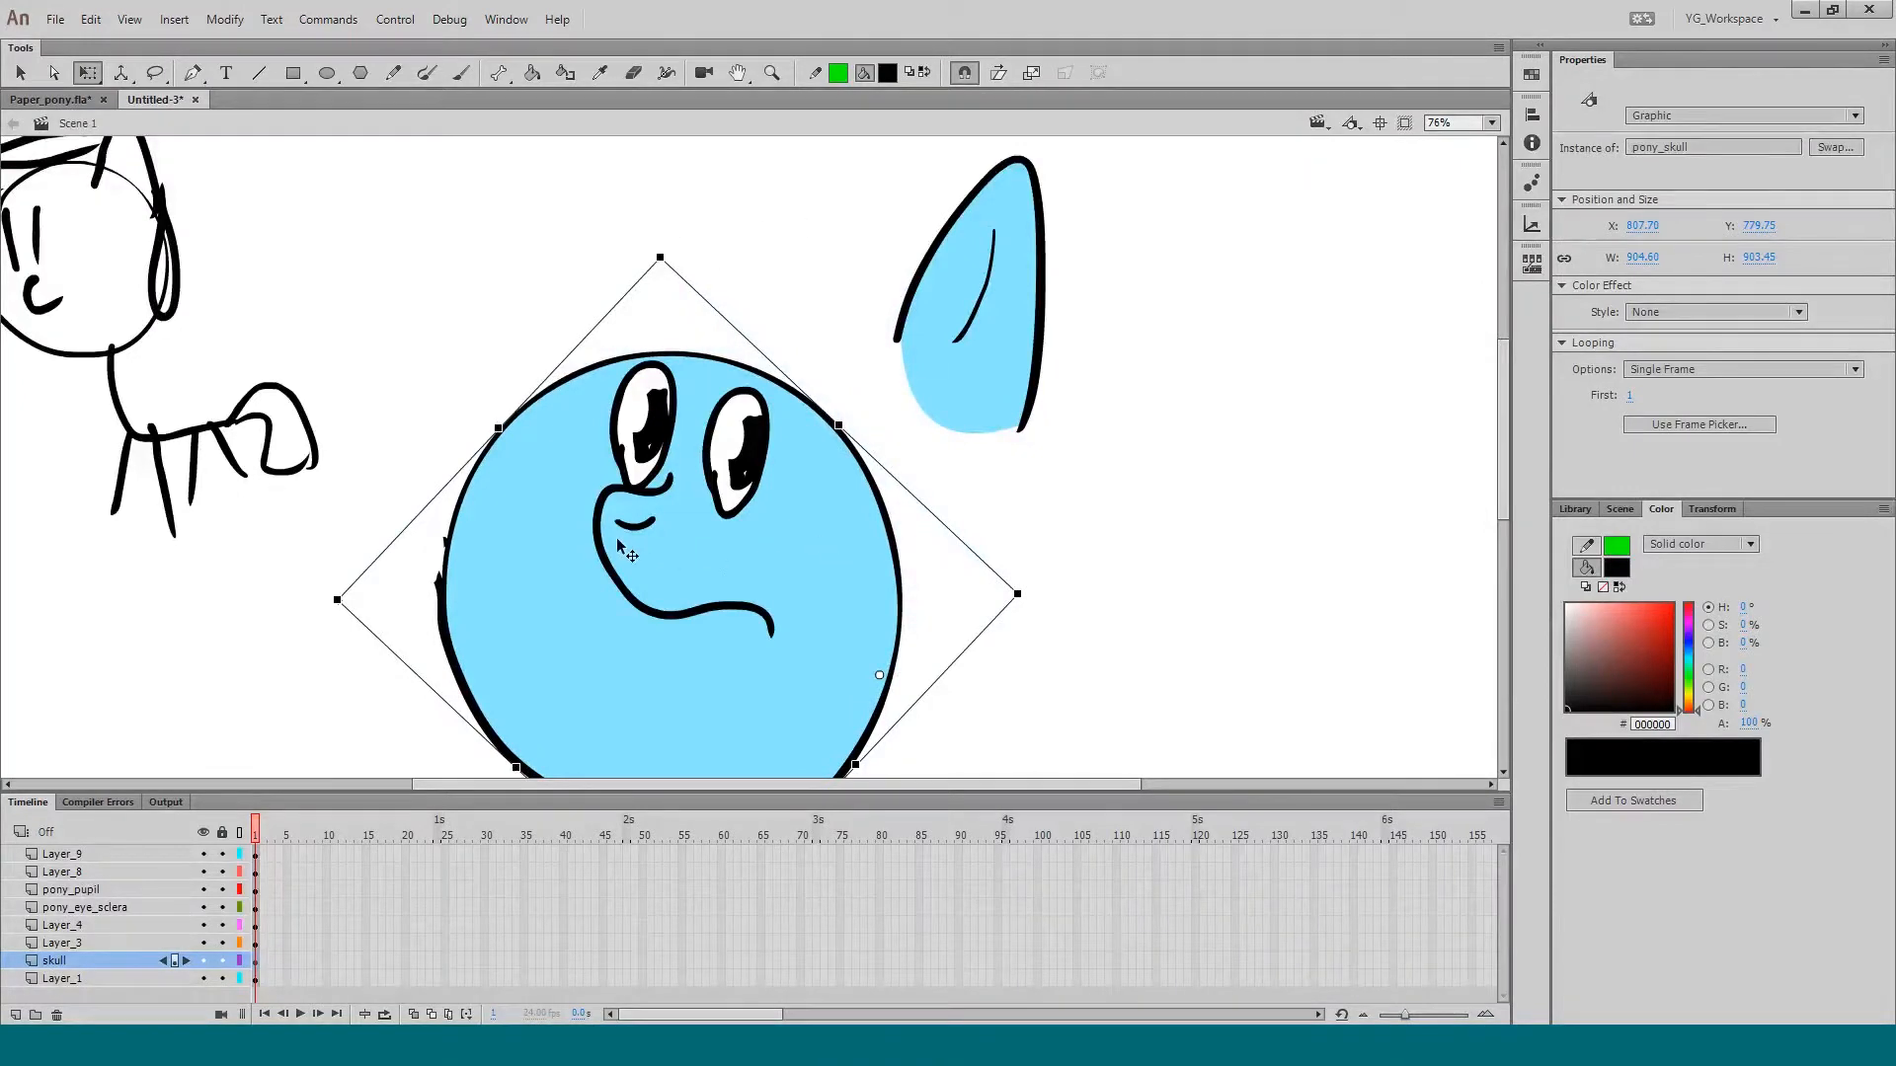
key("ctrl+z")
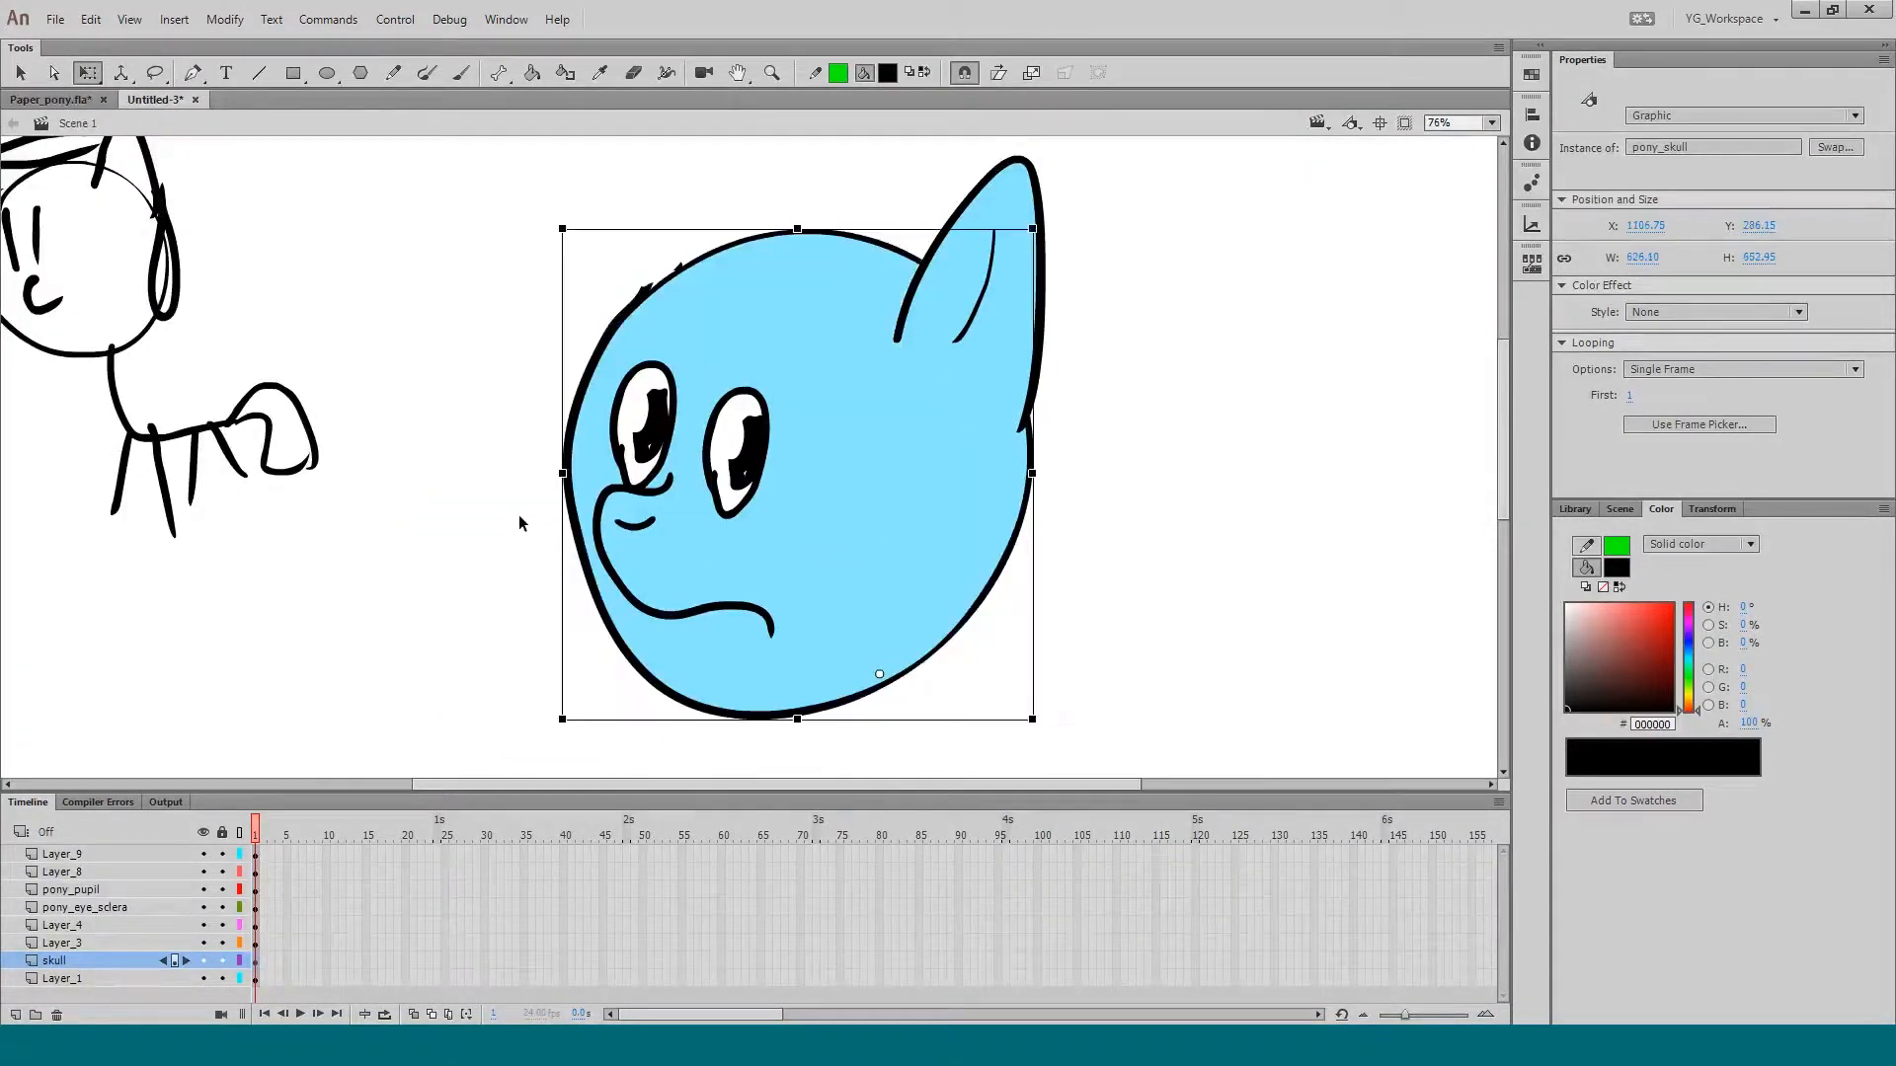
left_click(510, 523)
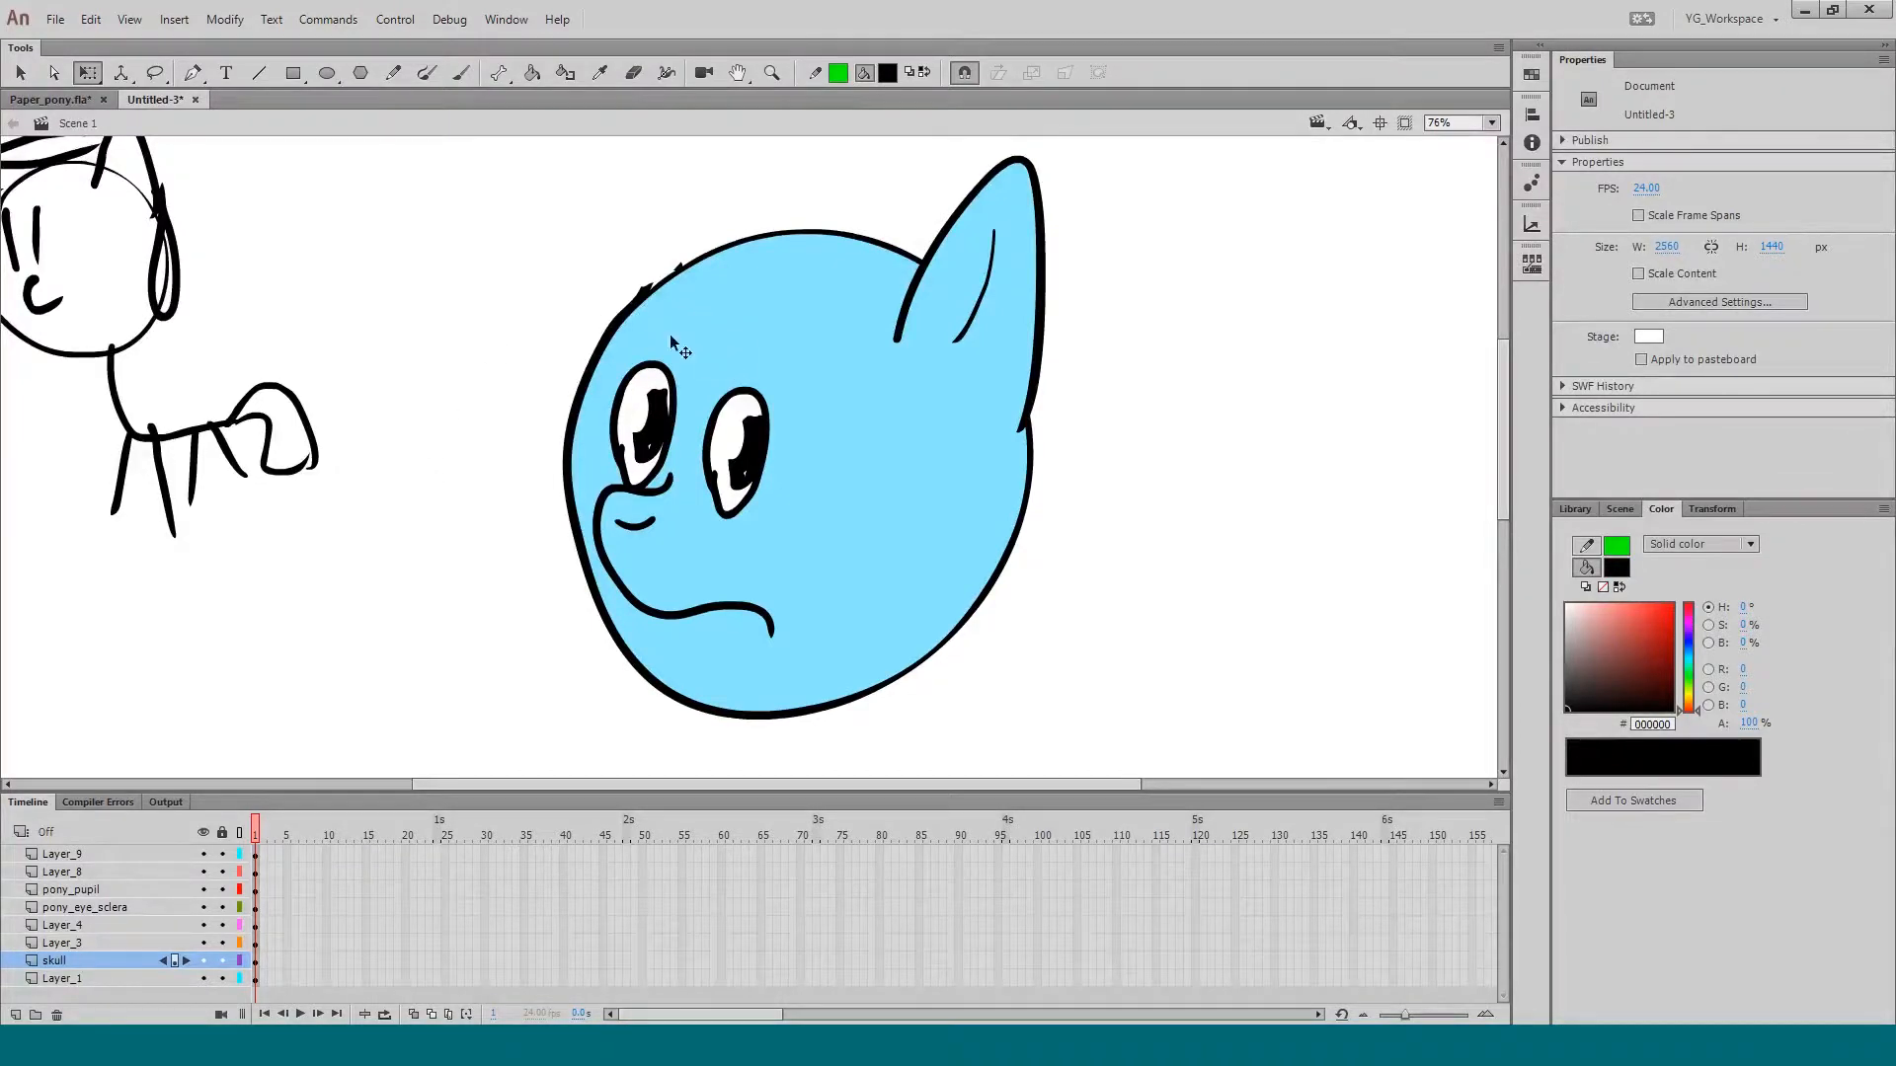
left_click_drag(680, 296, 319, 317)
key("ctrl+z")
Step: Copy all the head layers from Layer_9 down to skull, leaving out Layer_1
left_click_drag(264, 790, 259, 766)
left_click(83, 831)
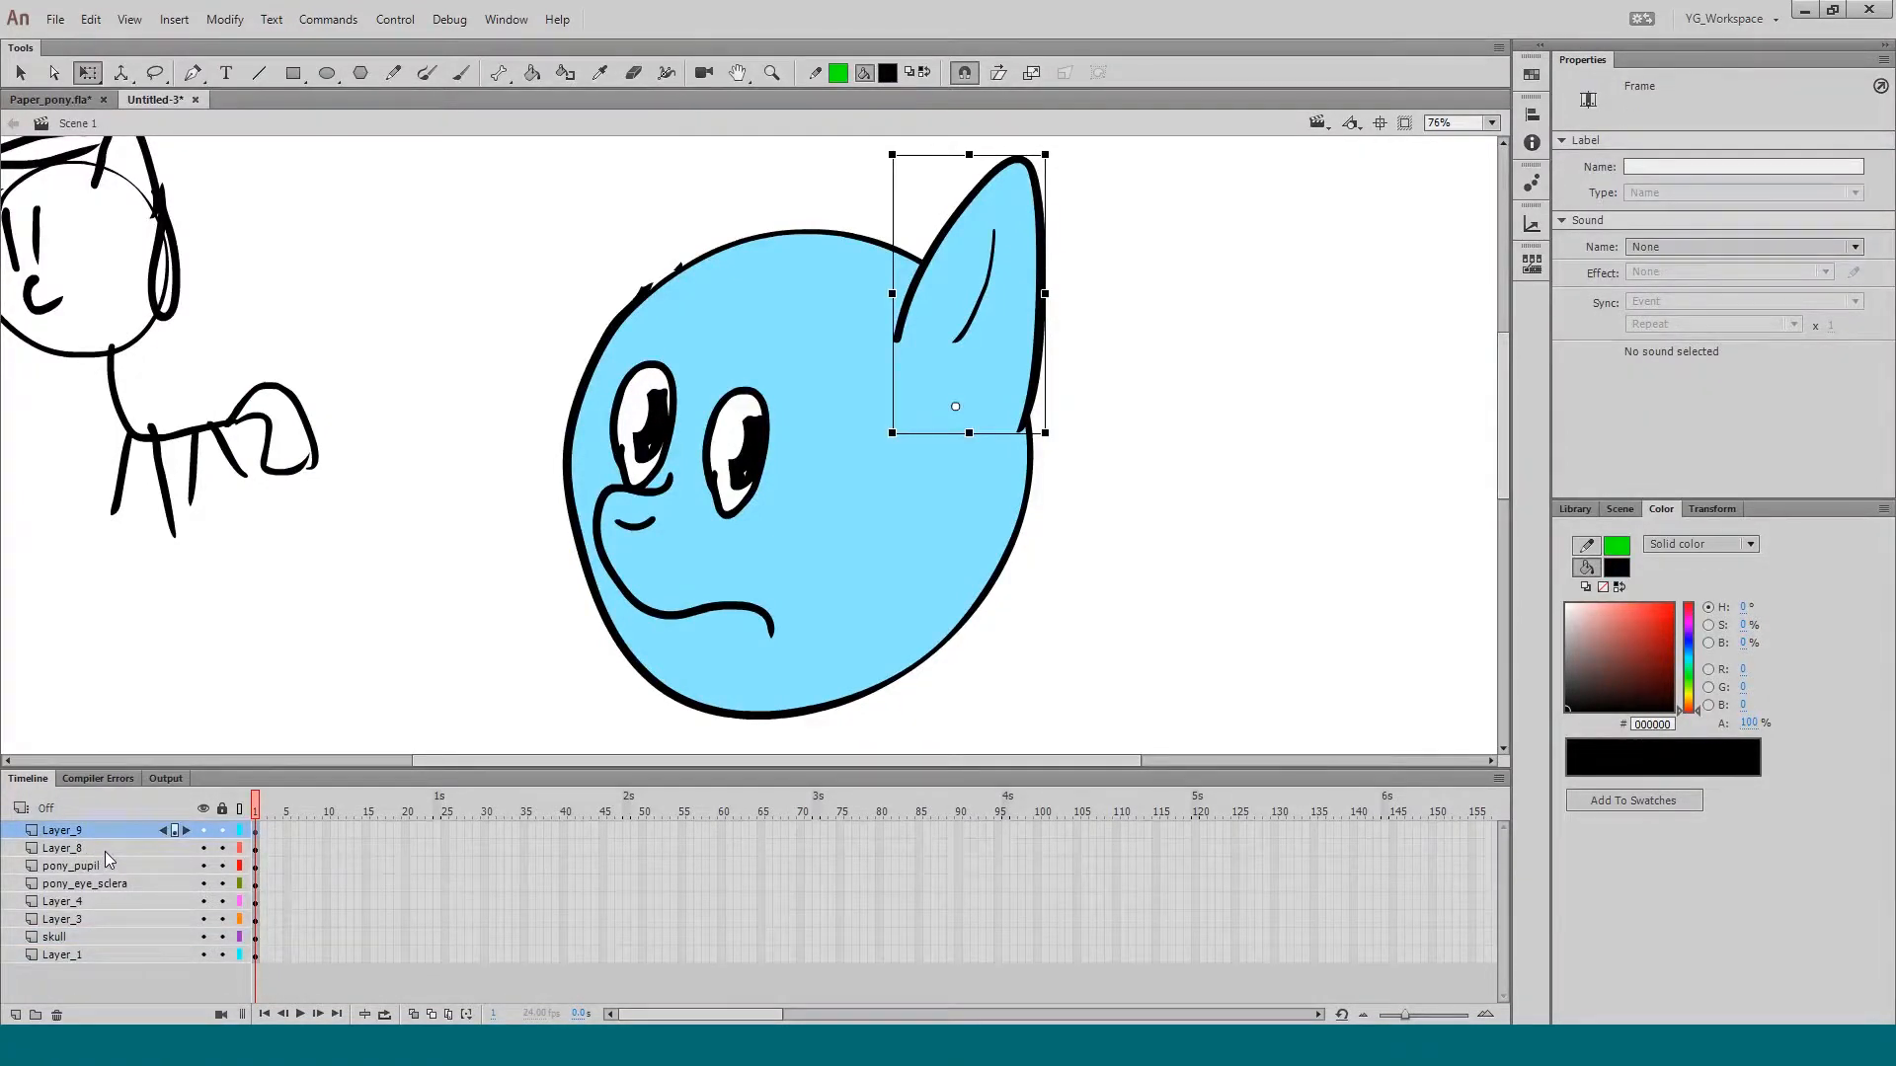
left_click(101, 849, "shift")
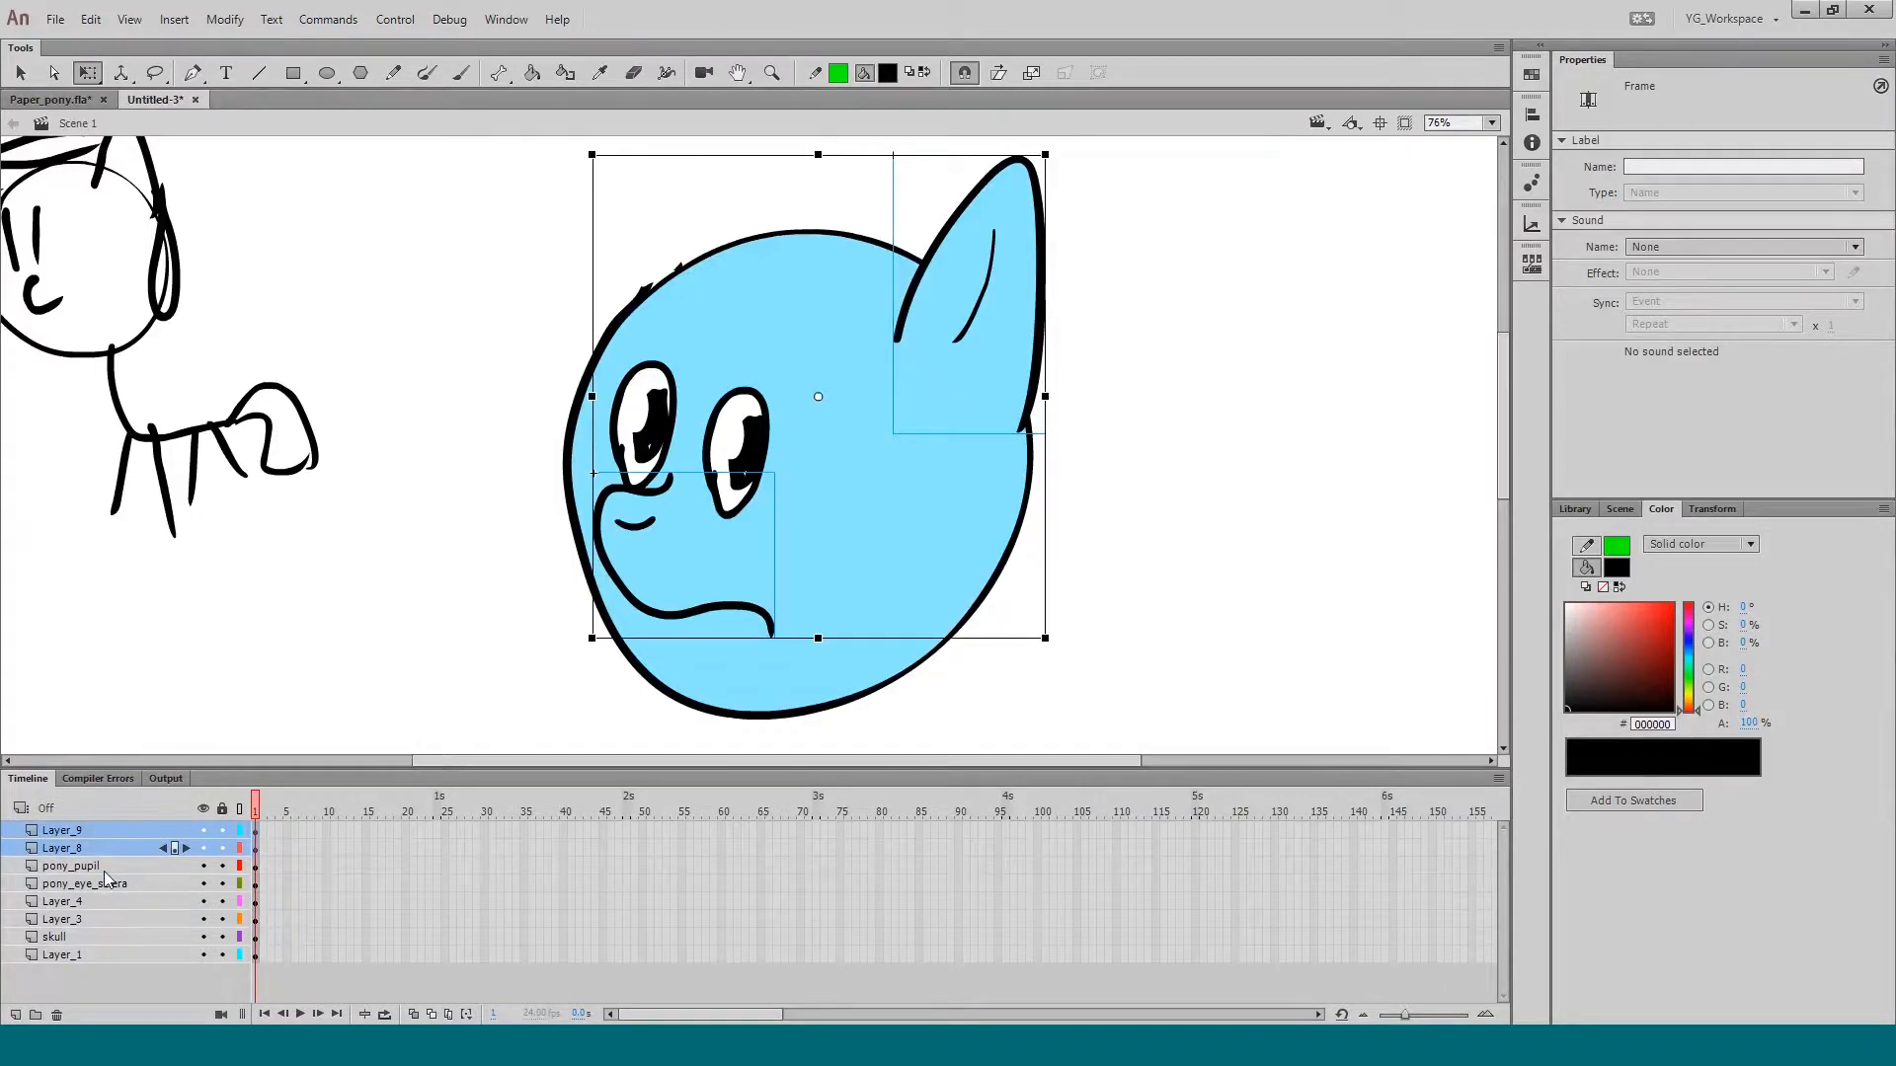
left_click(104, 867, "shift")
left_click(94, 884, "shift")
left_click(89, 903, "shift")
left_click(89, 921, "shift")
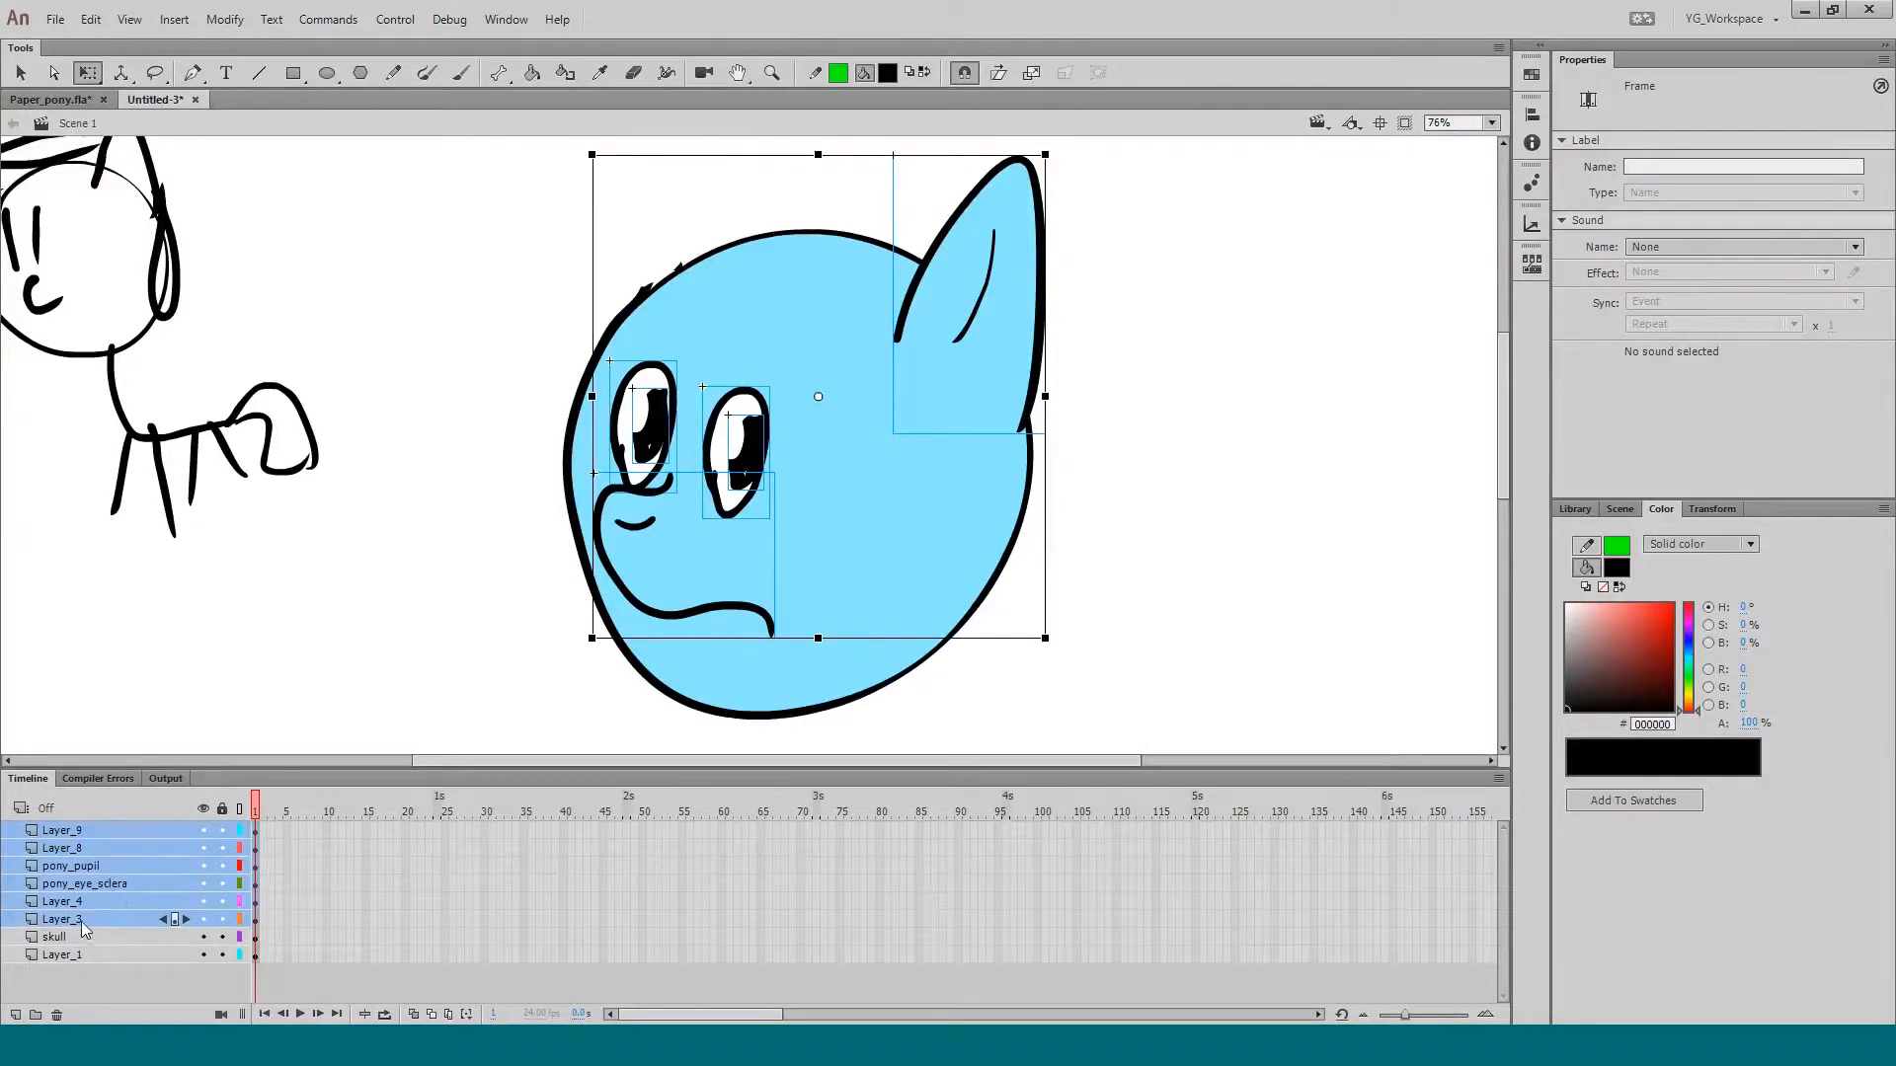
left_click(123, 937, "shift")
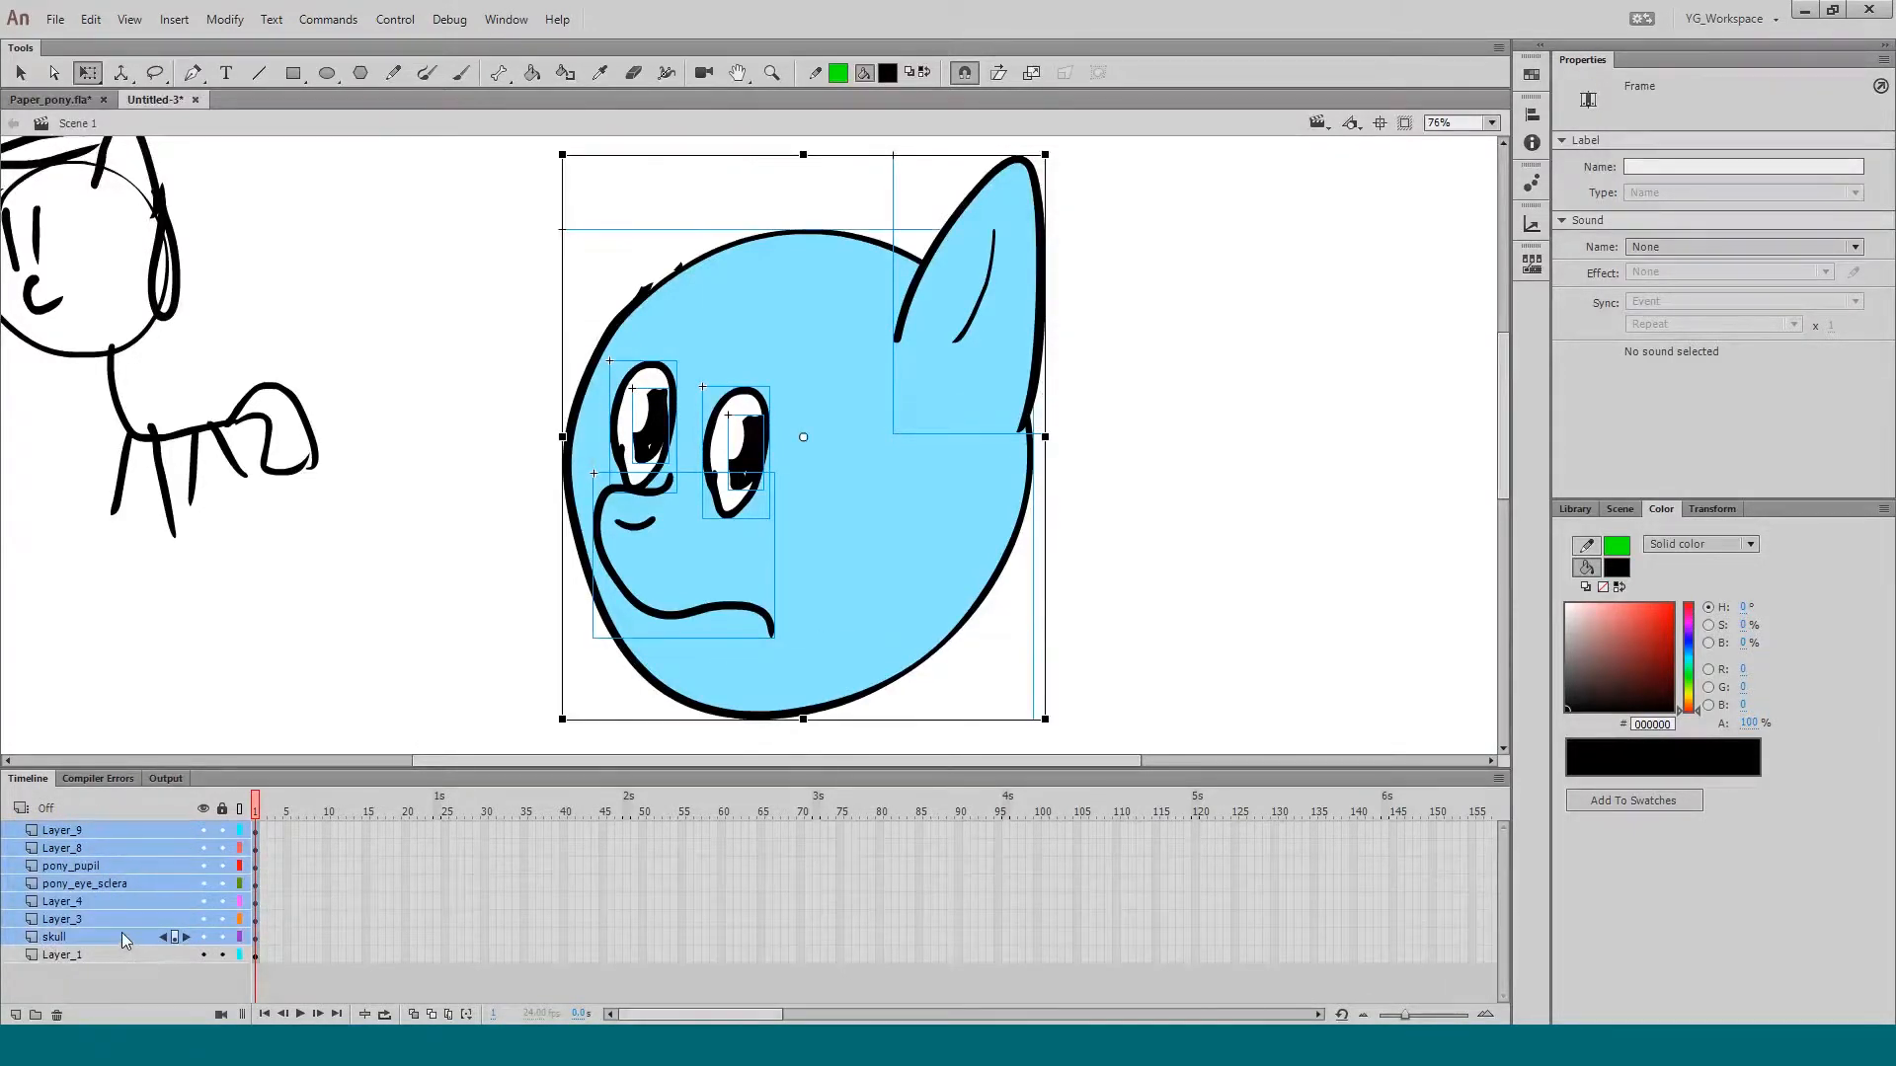
right_click(164, 877)
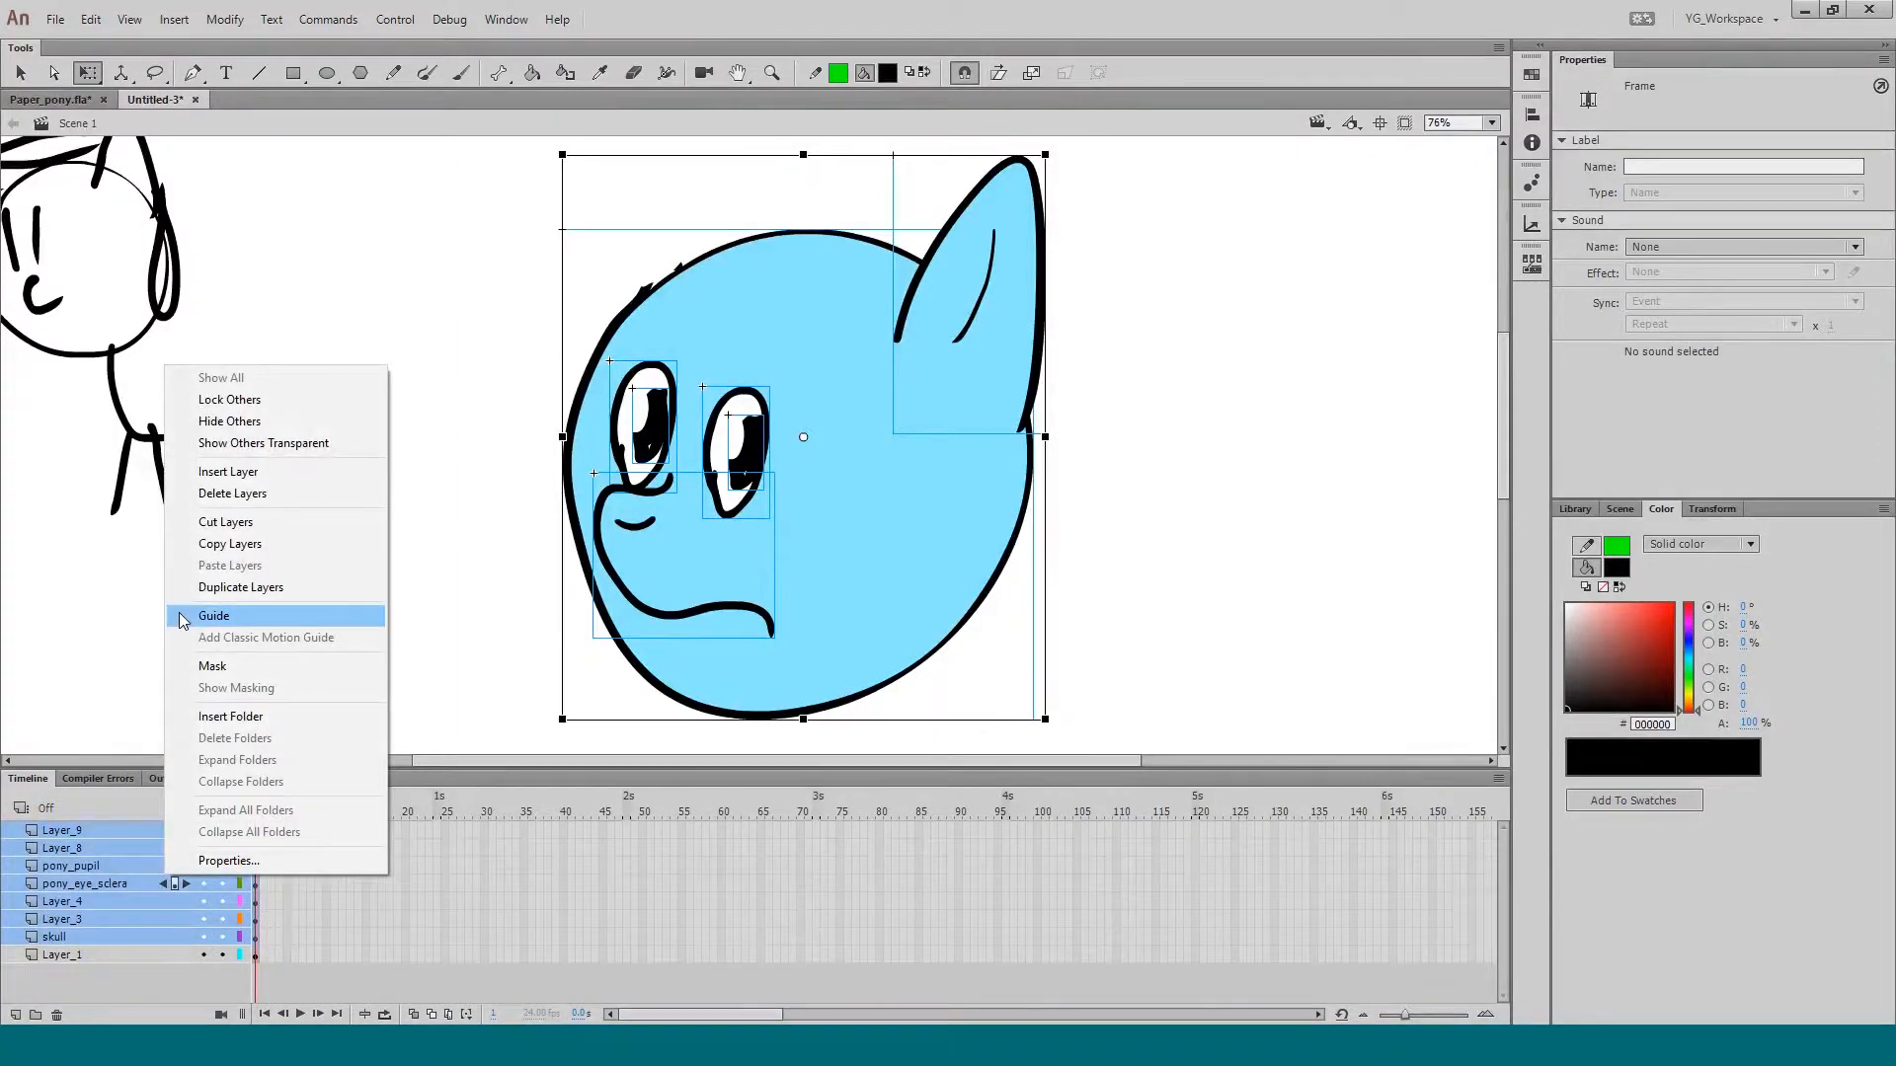
left_click(213, 544)
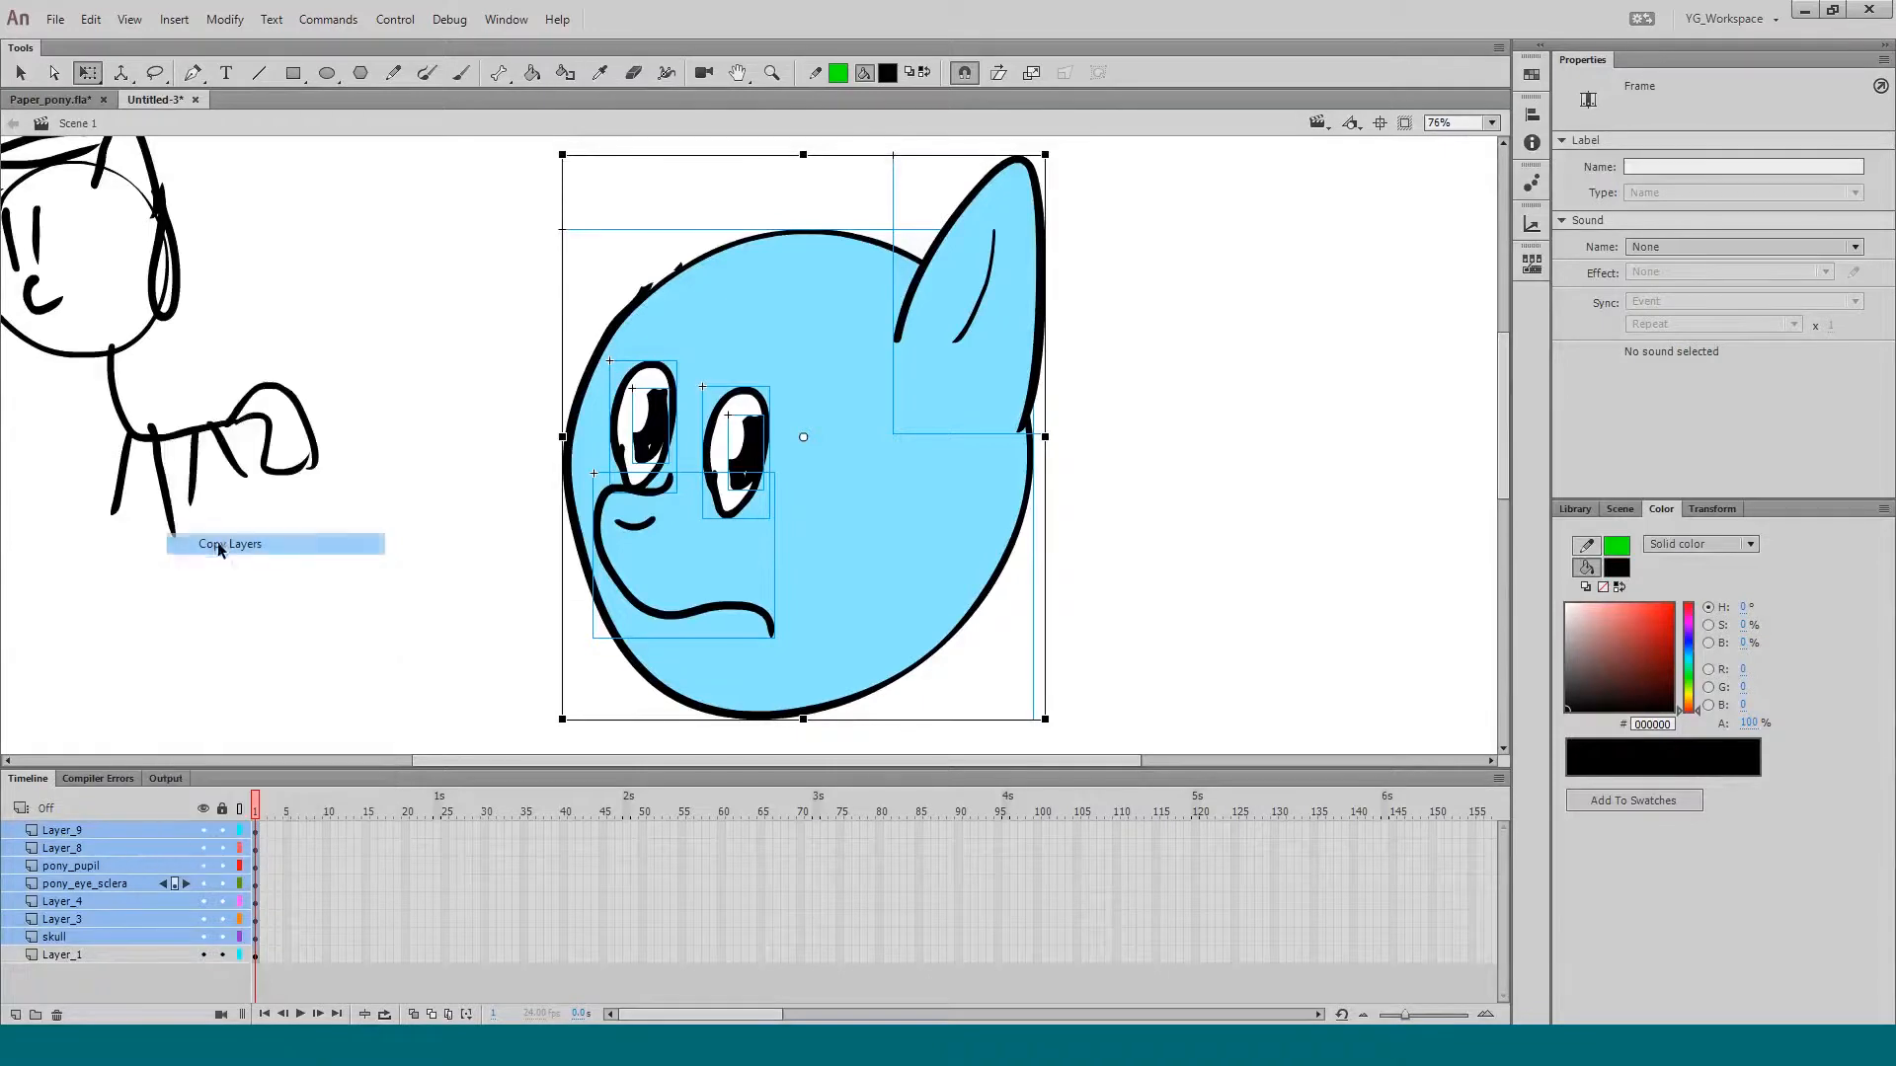
Step: Create a new graphic symbol named pony_head_All
left_click(173, 20)
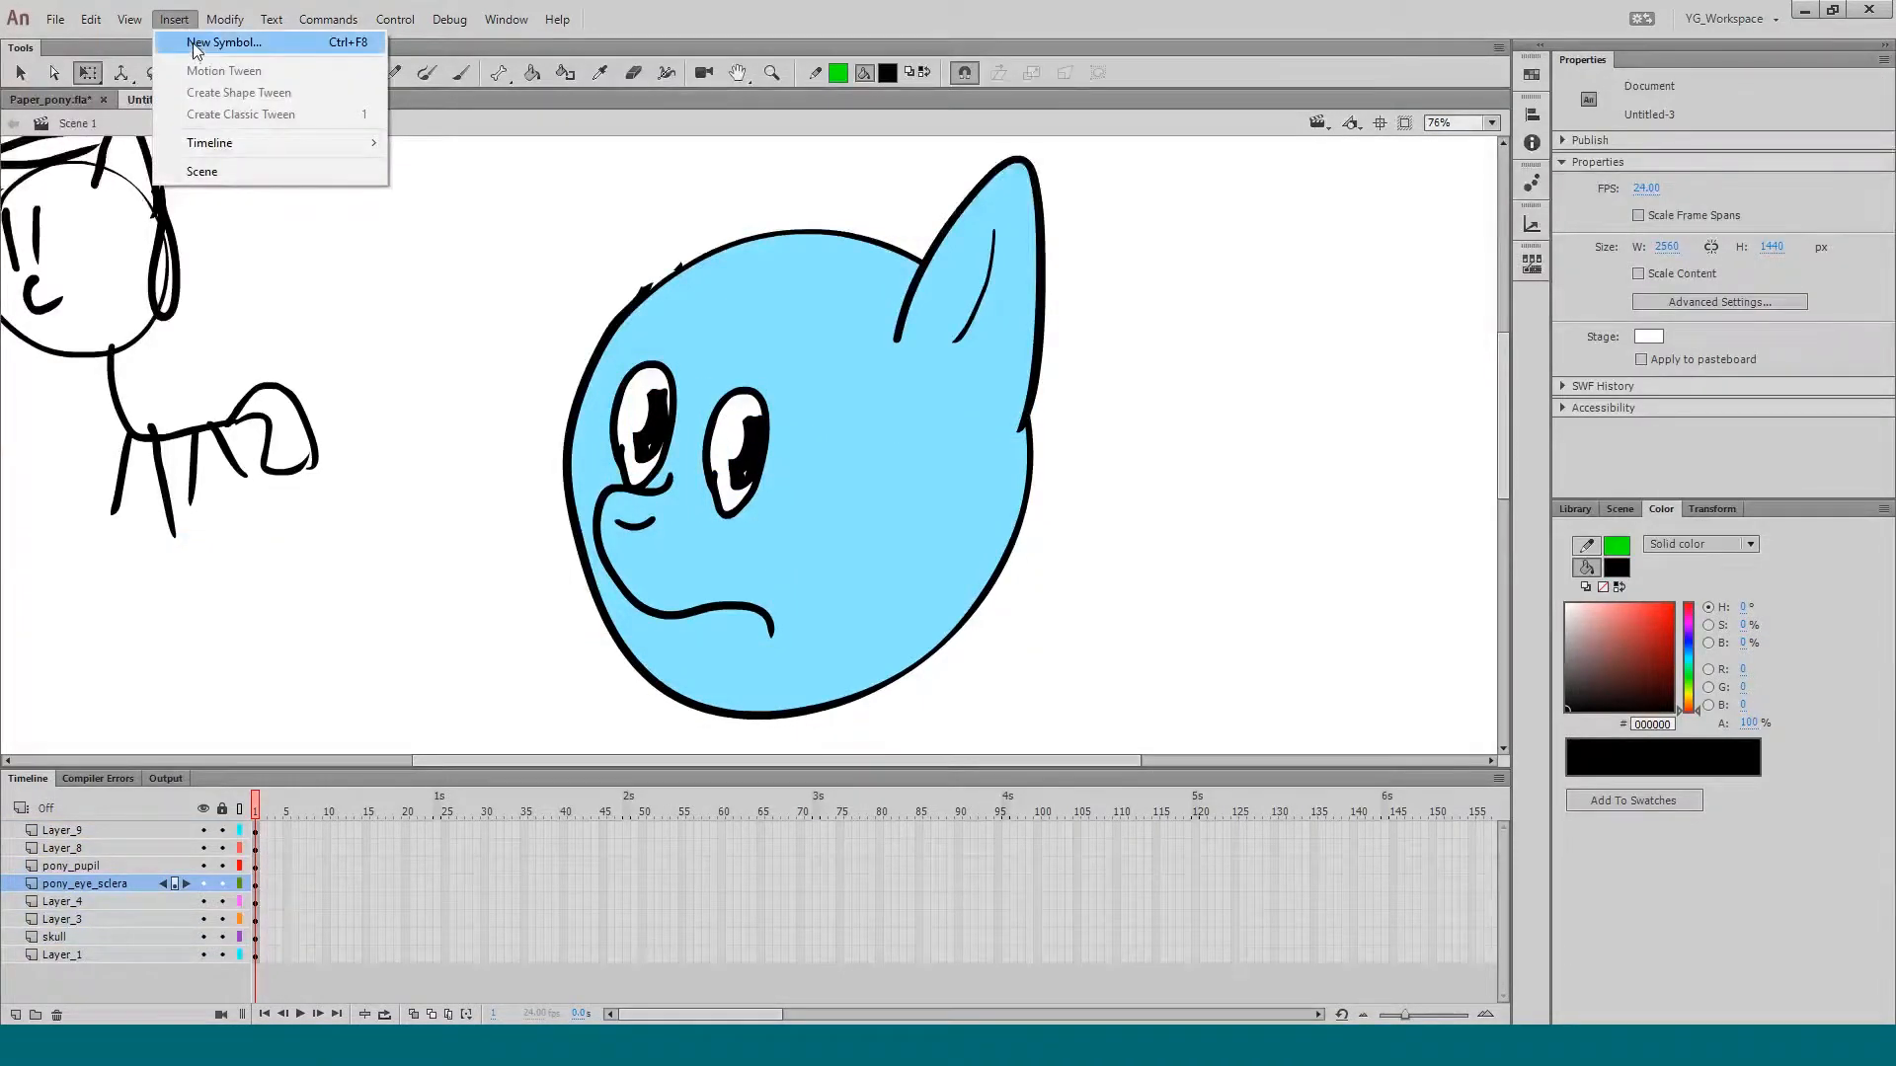
left_click(333, 51)
left_click_drag(871, 365, 843, 379)
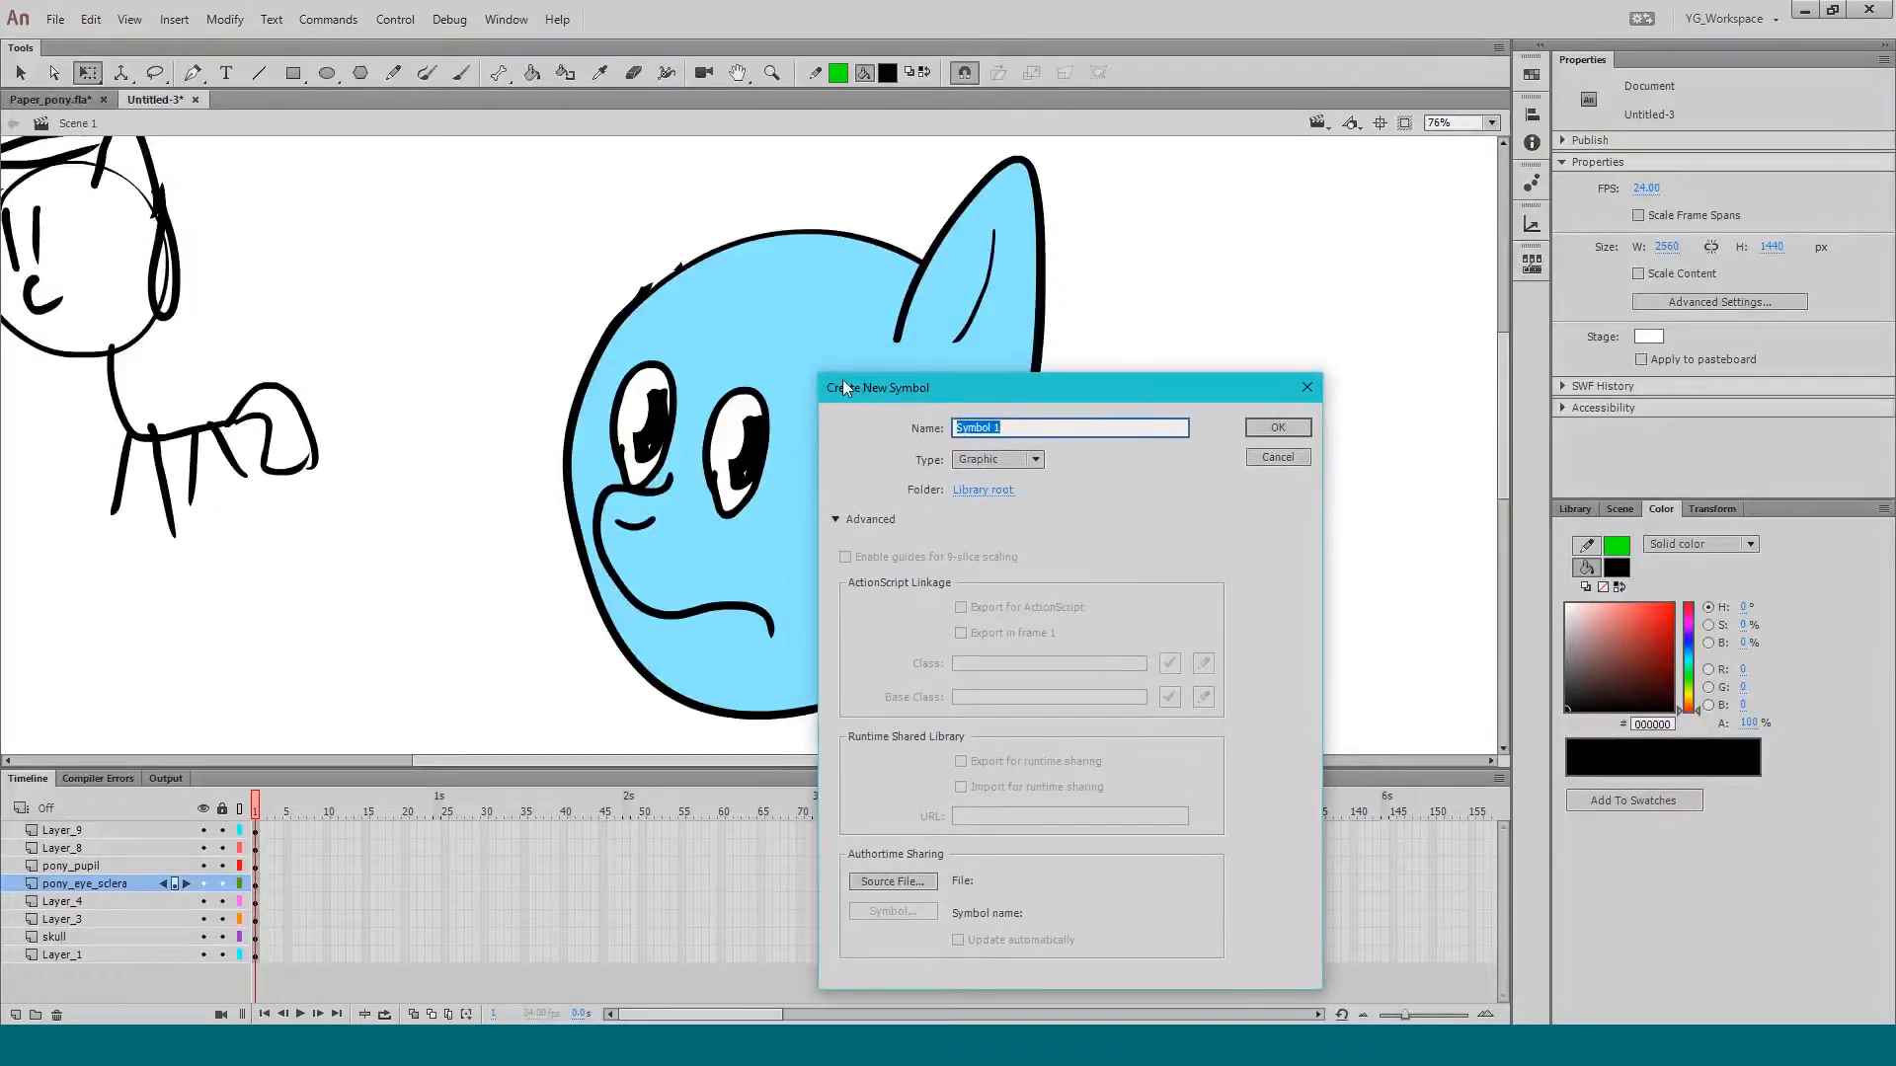
type("pony_head_All")
key("Return")
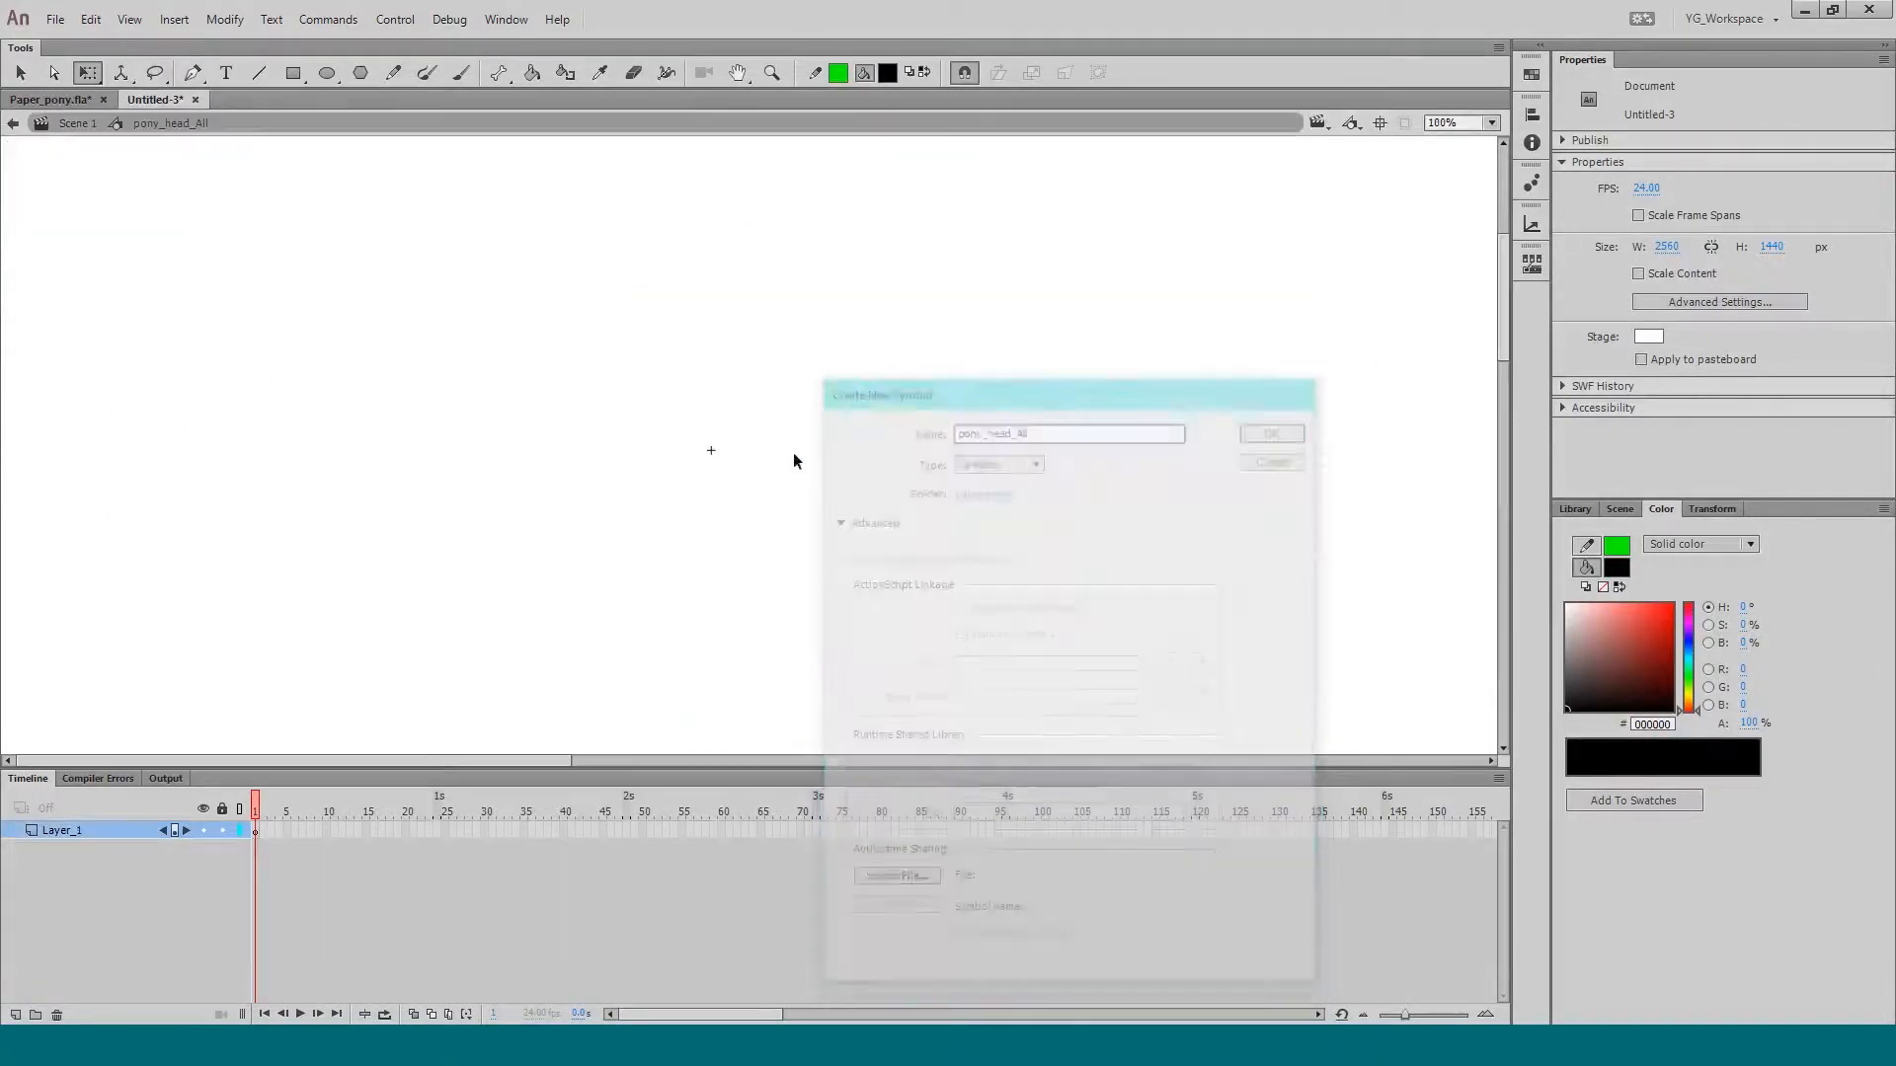
Step: Paste the copied head layers into the pony_head_All symbol and delete the empty Layer_1
right_click(132, 832)
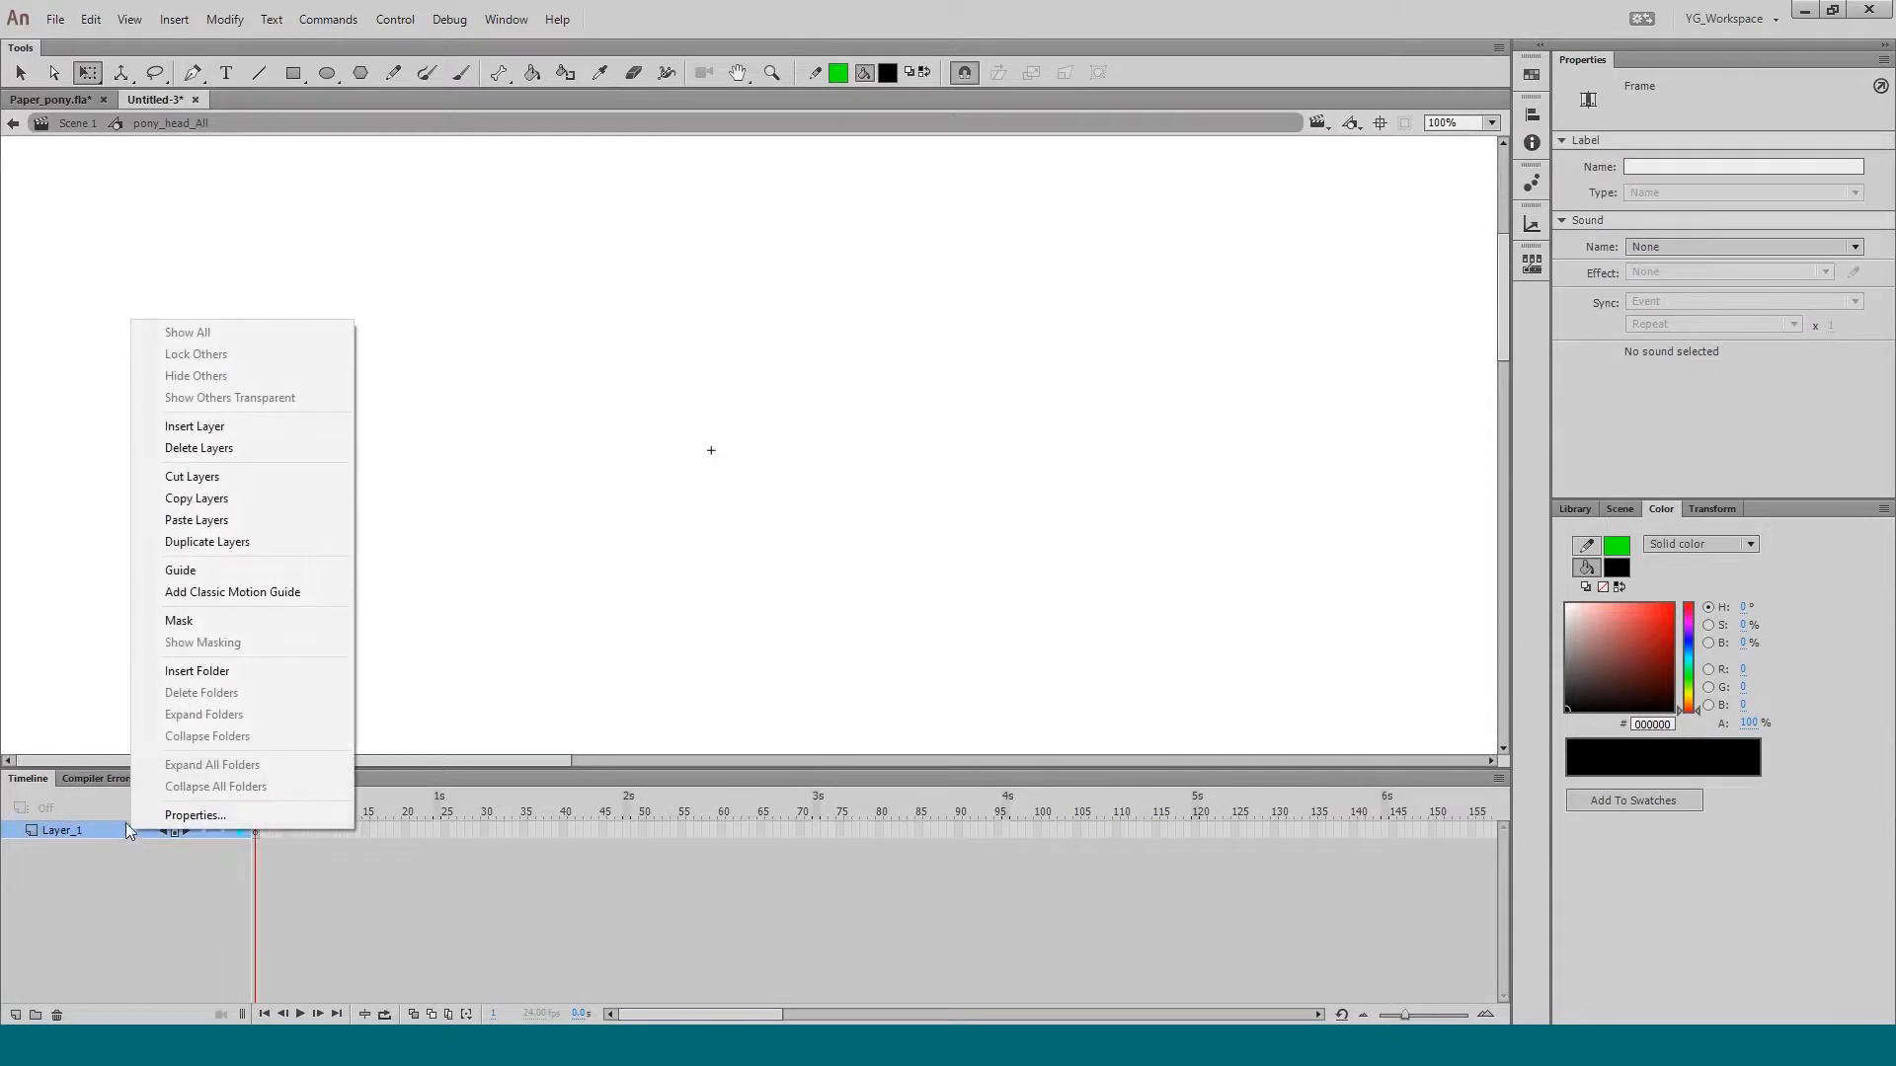
left_click(180, 521)
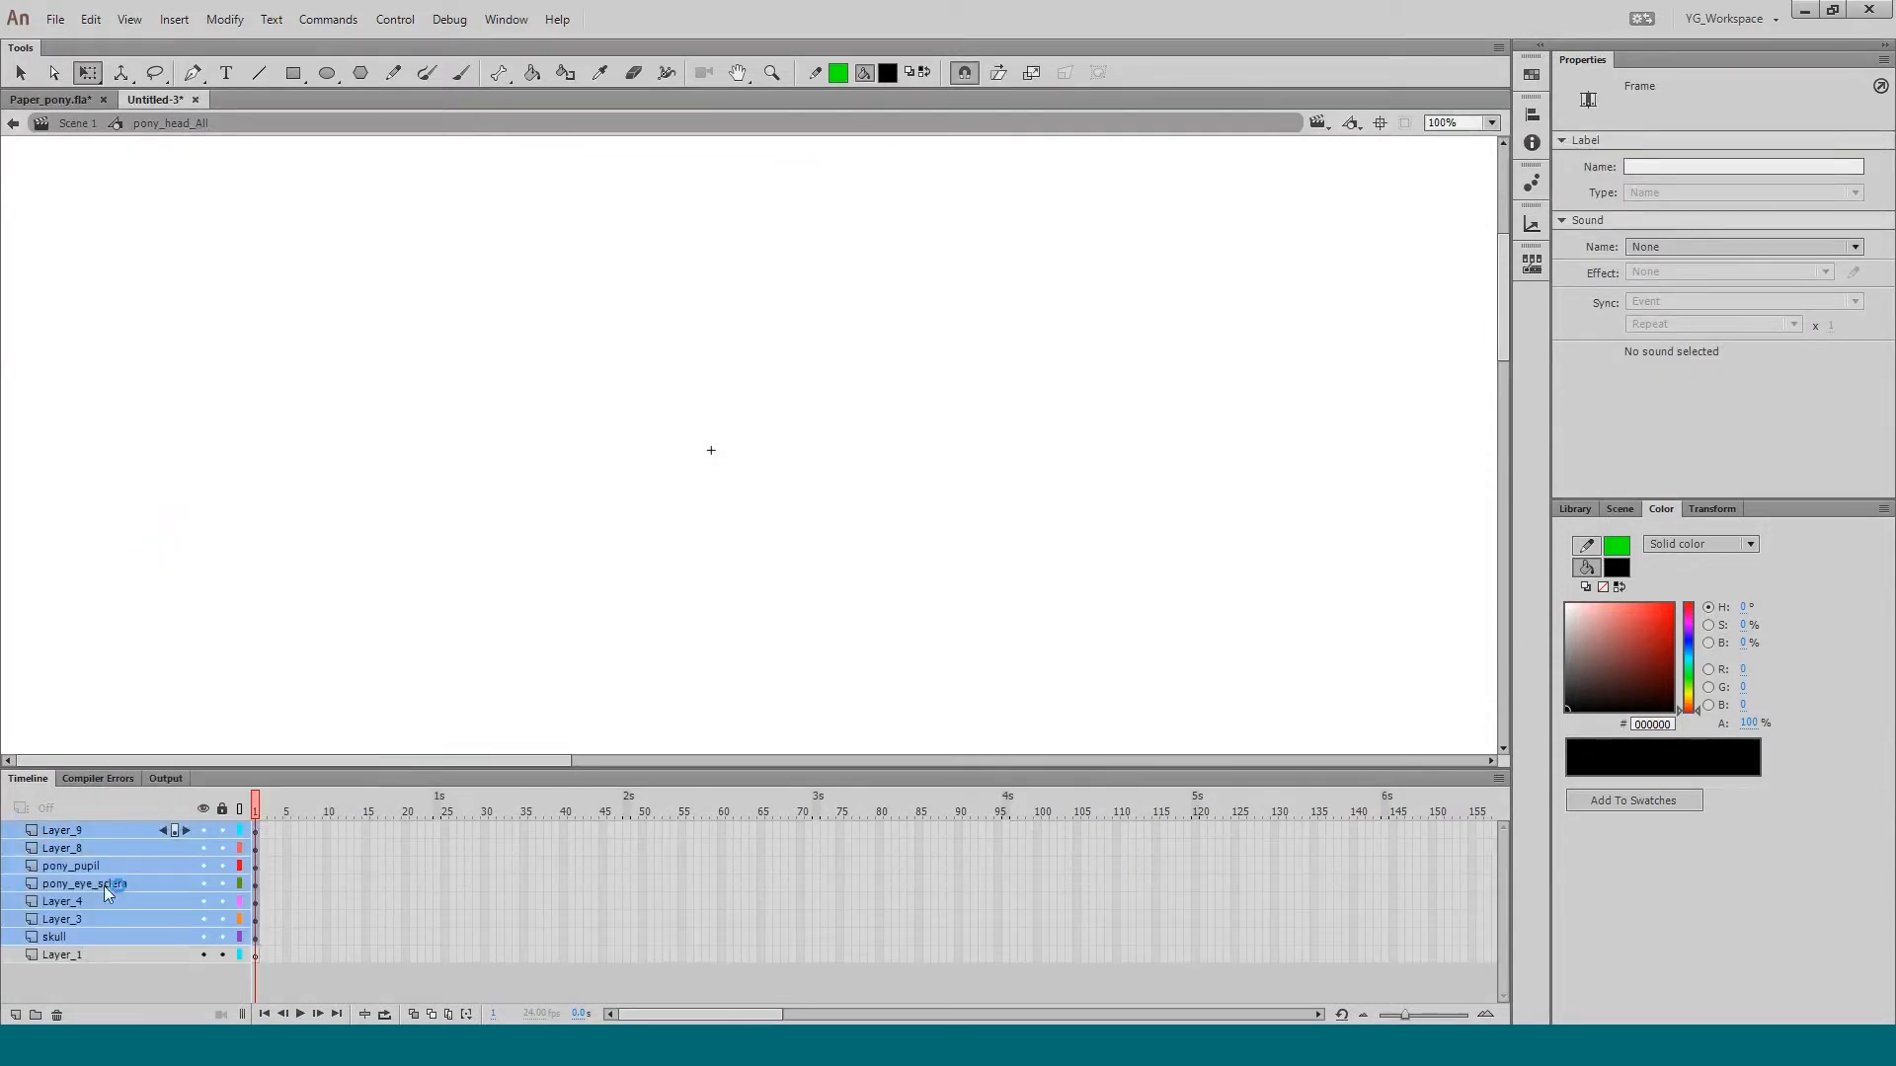
left_click(110, 955)
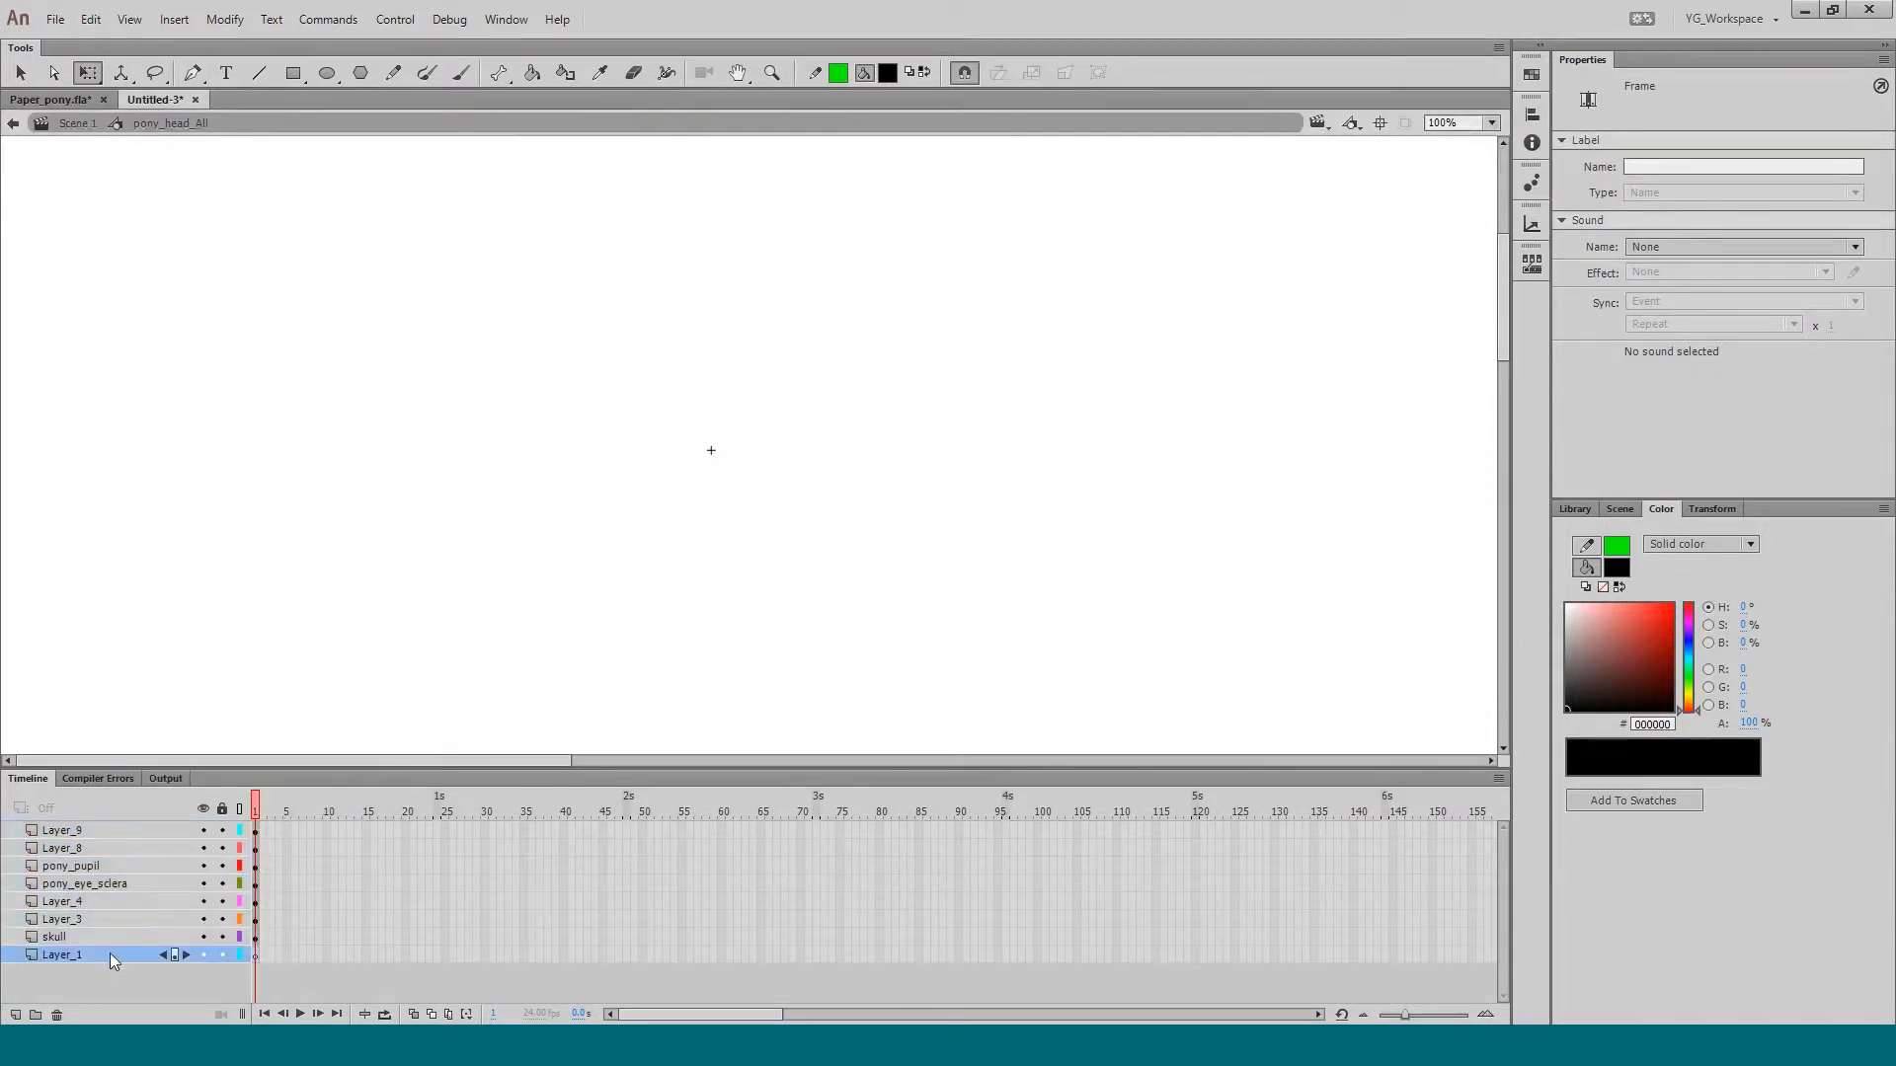
left_click(56, 1015)
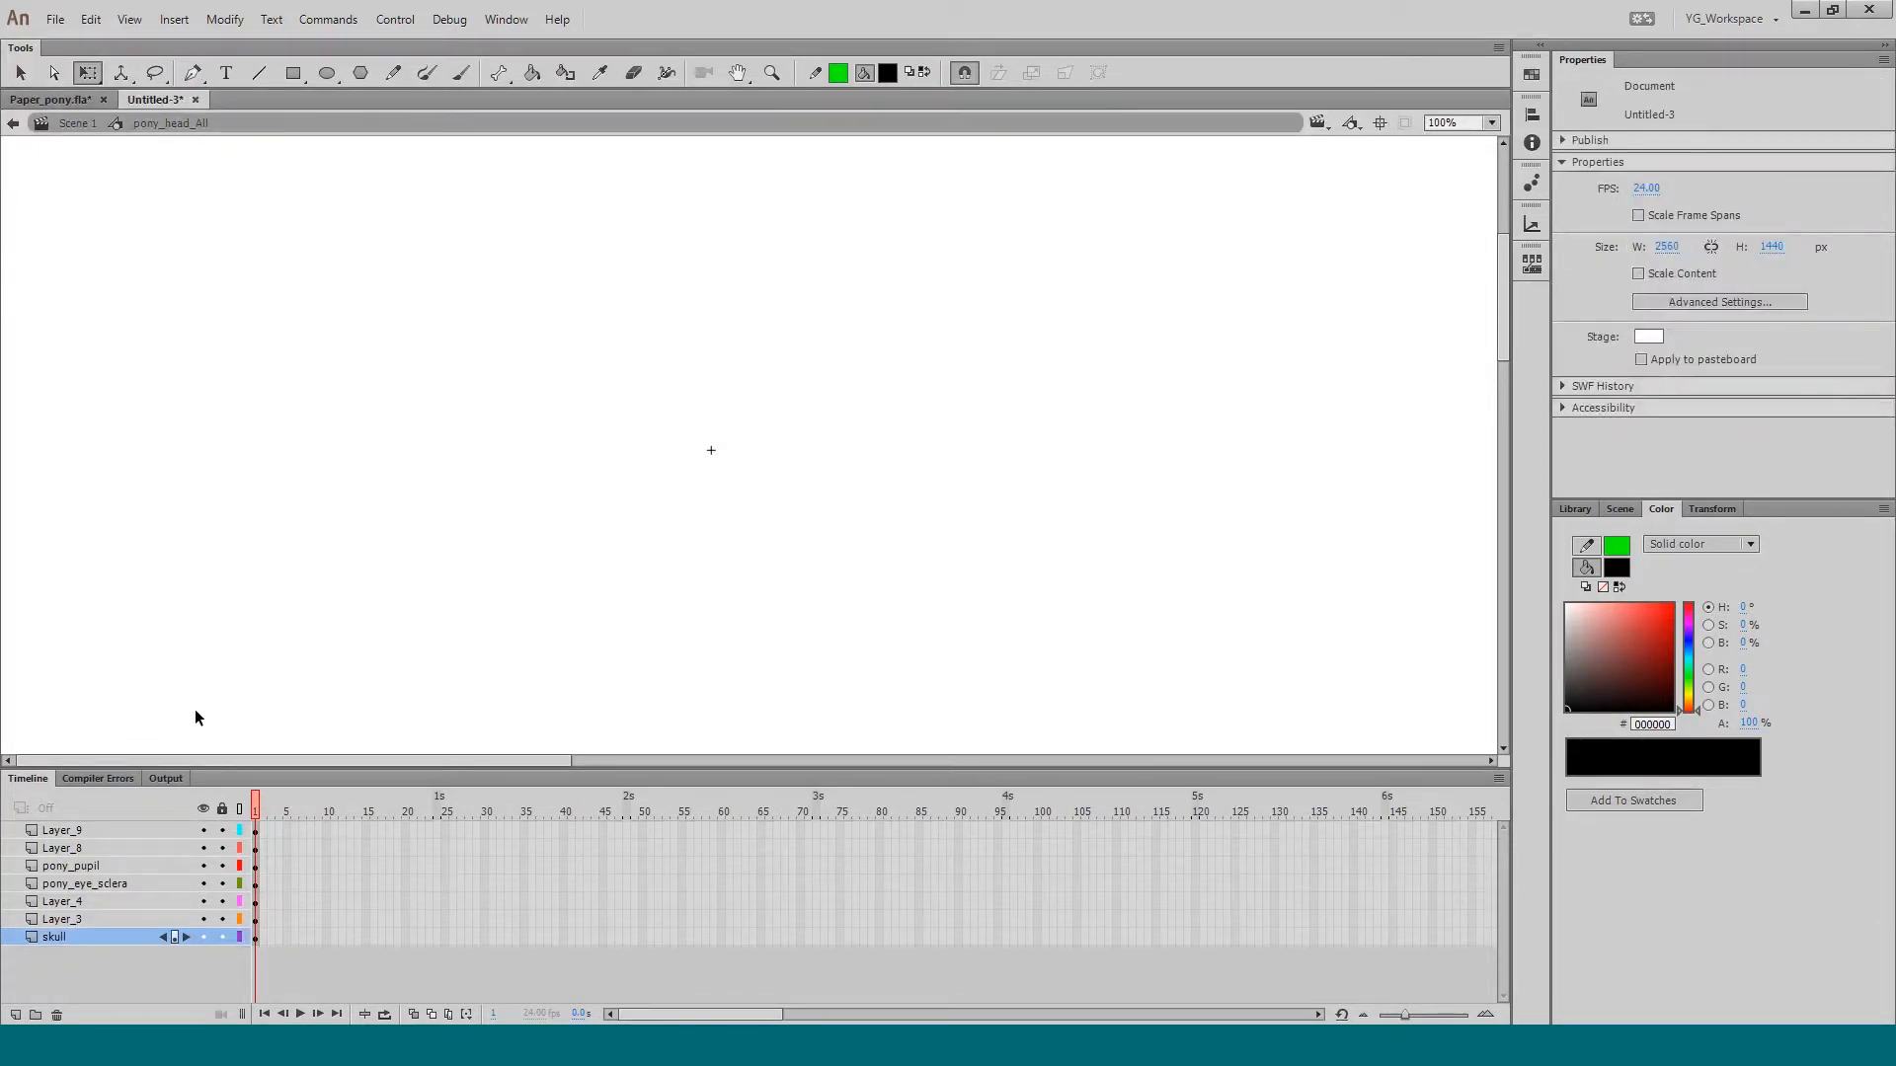
Step: View the whole pasted head inside the symbol and select its parts, including the ear, to check that they are separate
key("ctrl+shift+space")
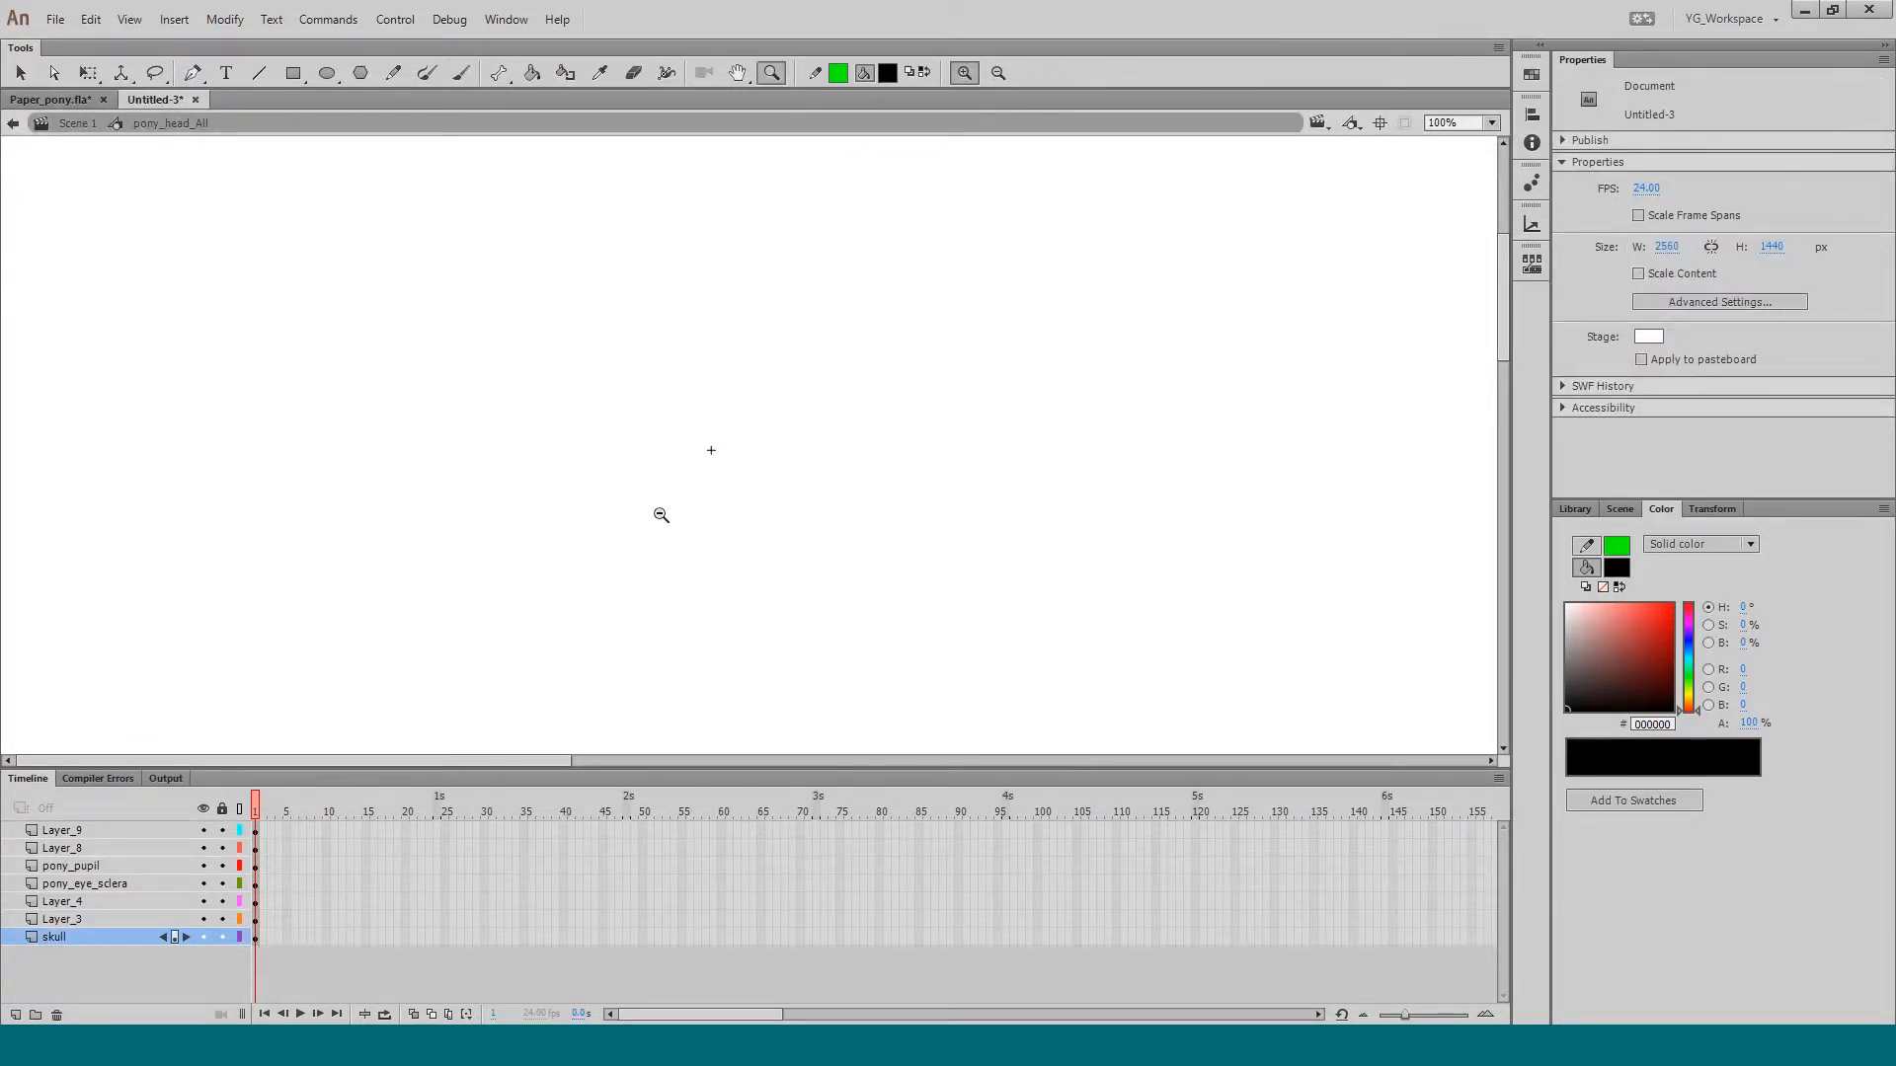
left_click(658, 511, "ctrl+shift")
left_click(679, 520, "ctrl+shift")
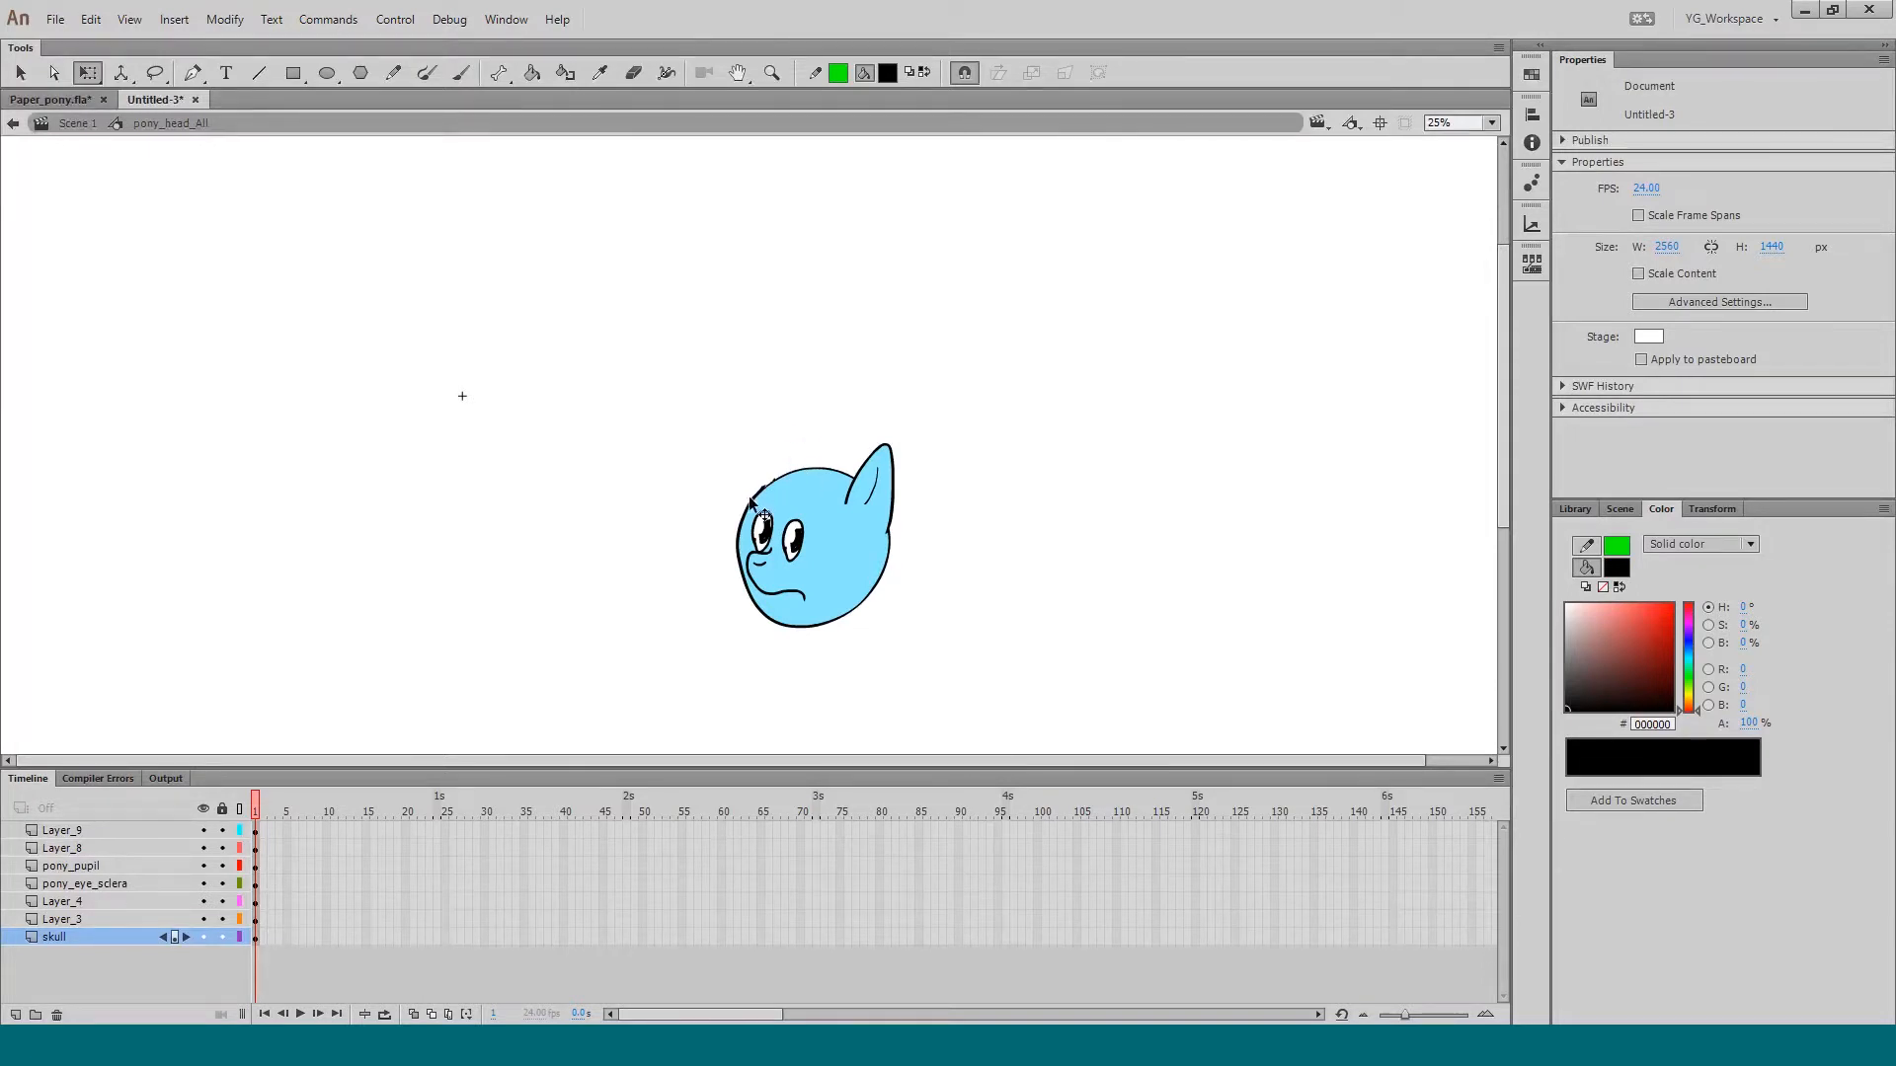
left_click_drag(695, 400, 958, 703)
left_click(720, 562)
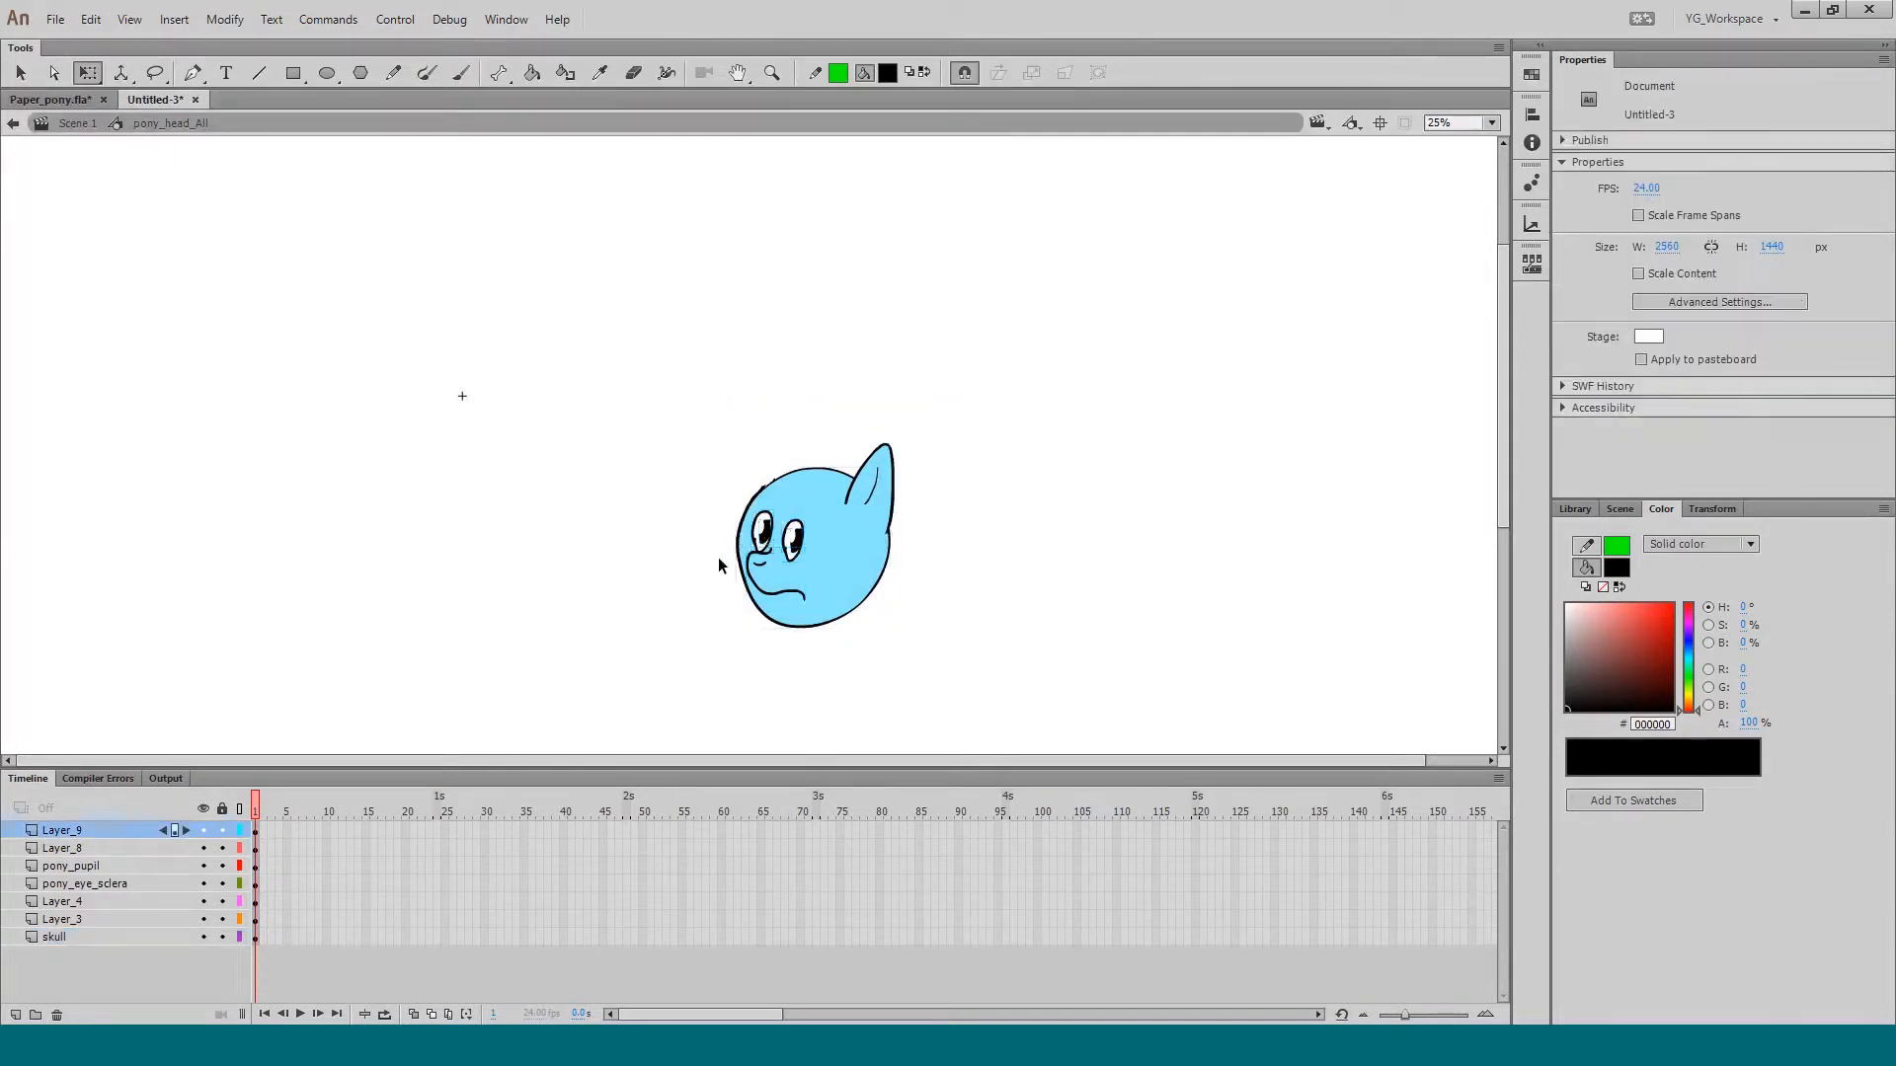
left_click(818, 524)
left_click(866, 490)
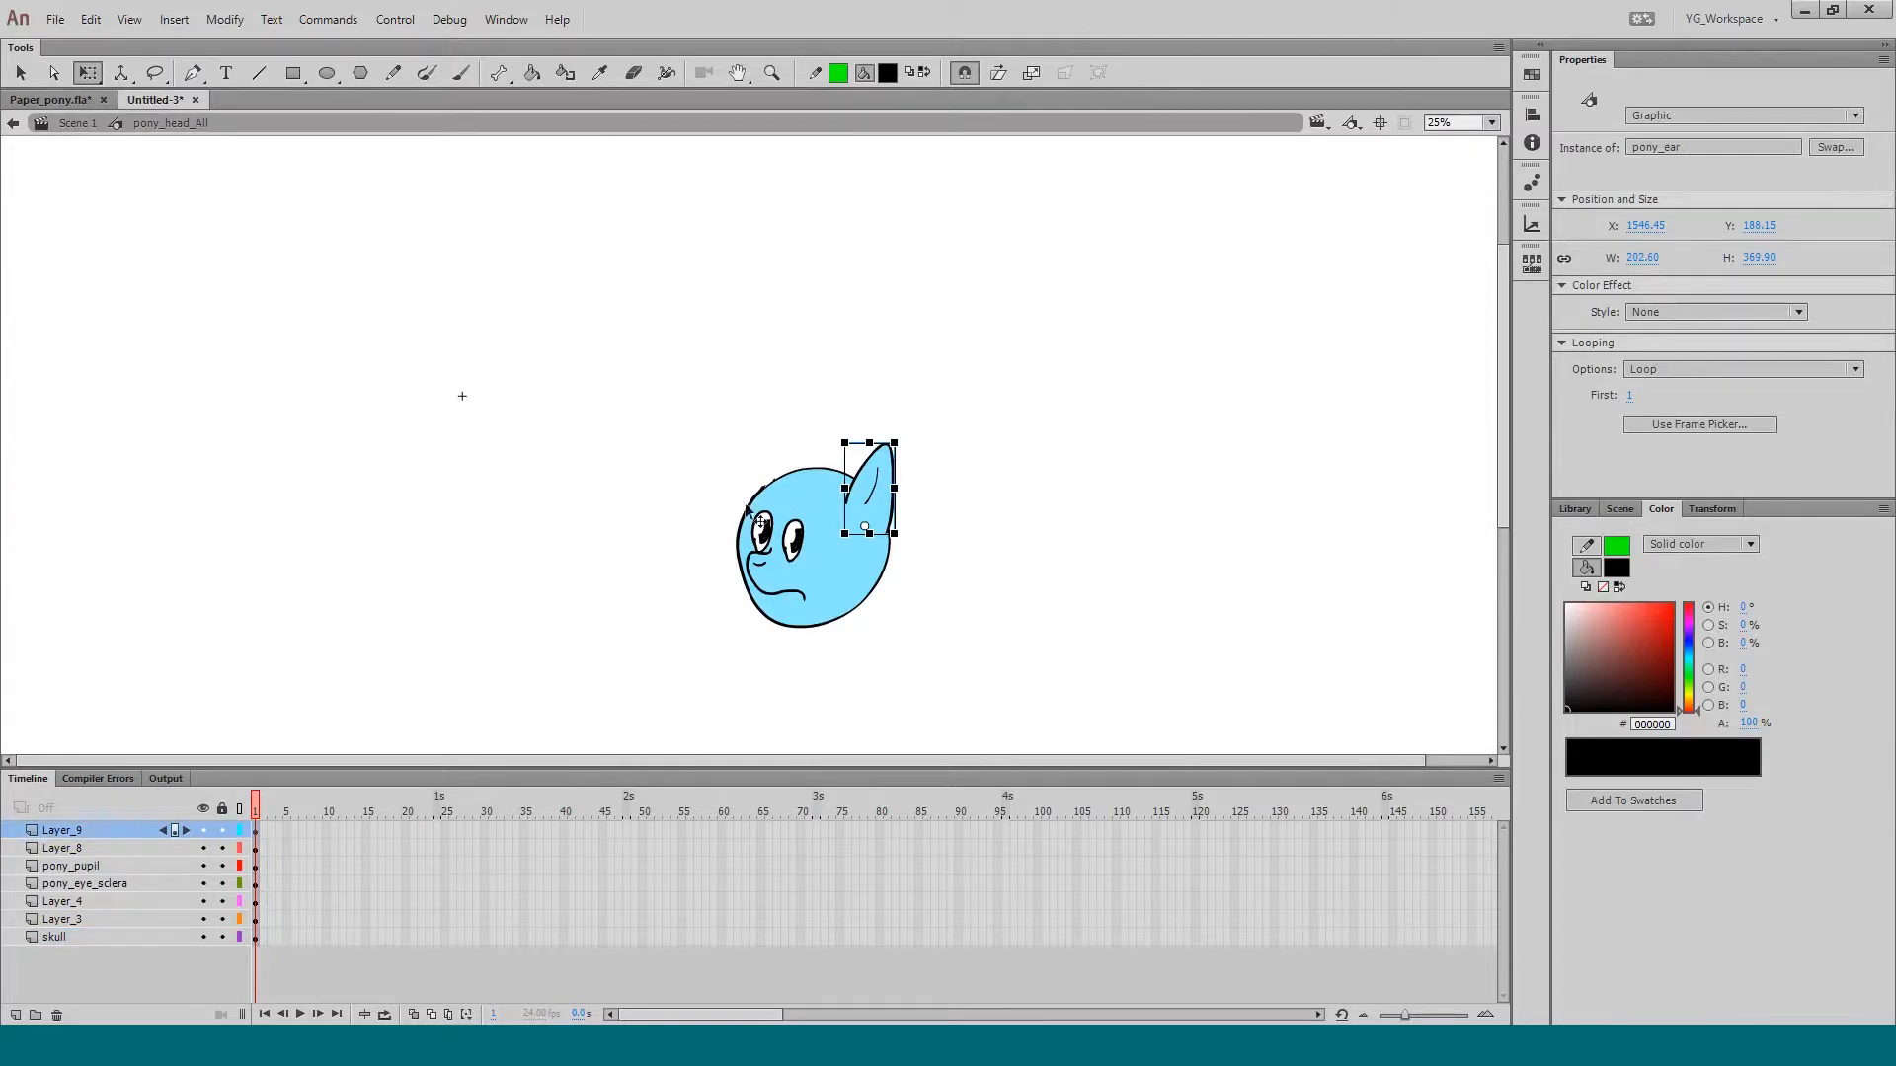
left_click(689, 529)
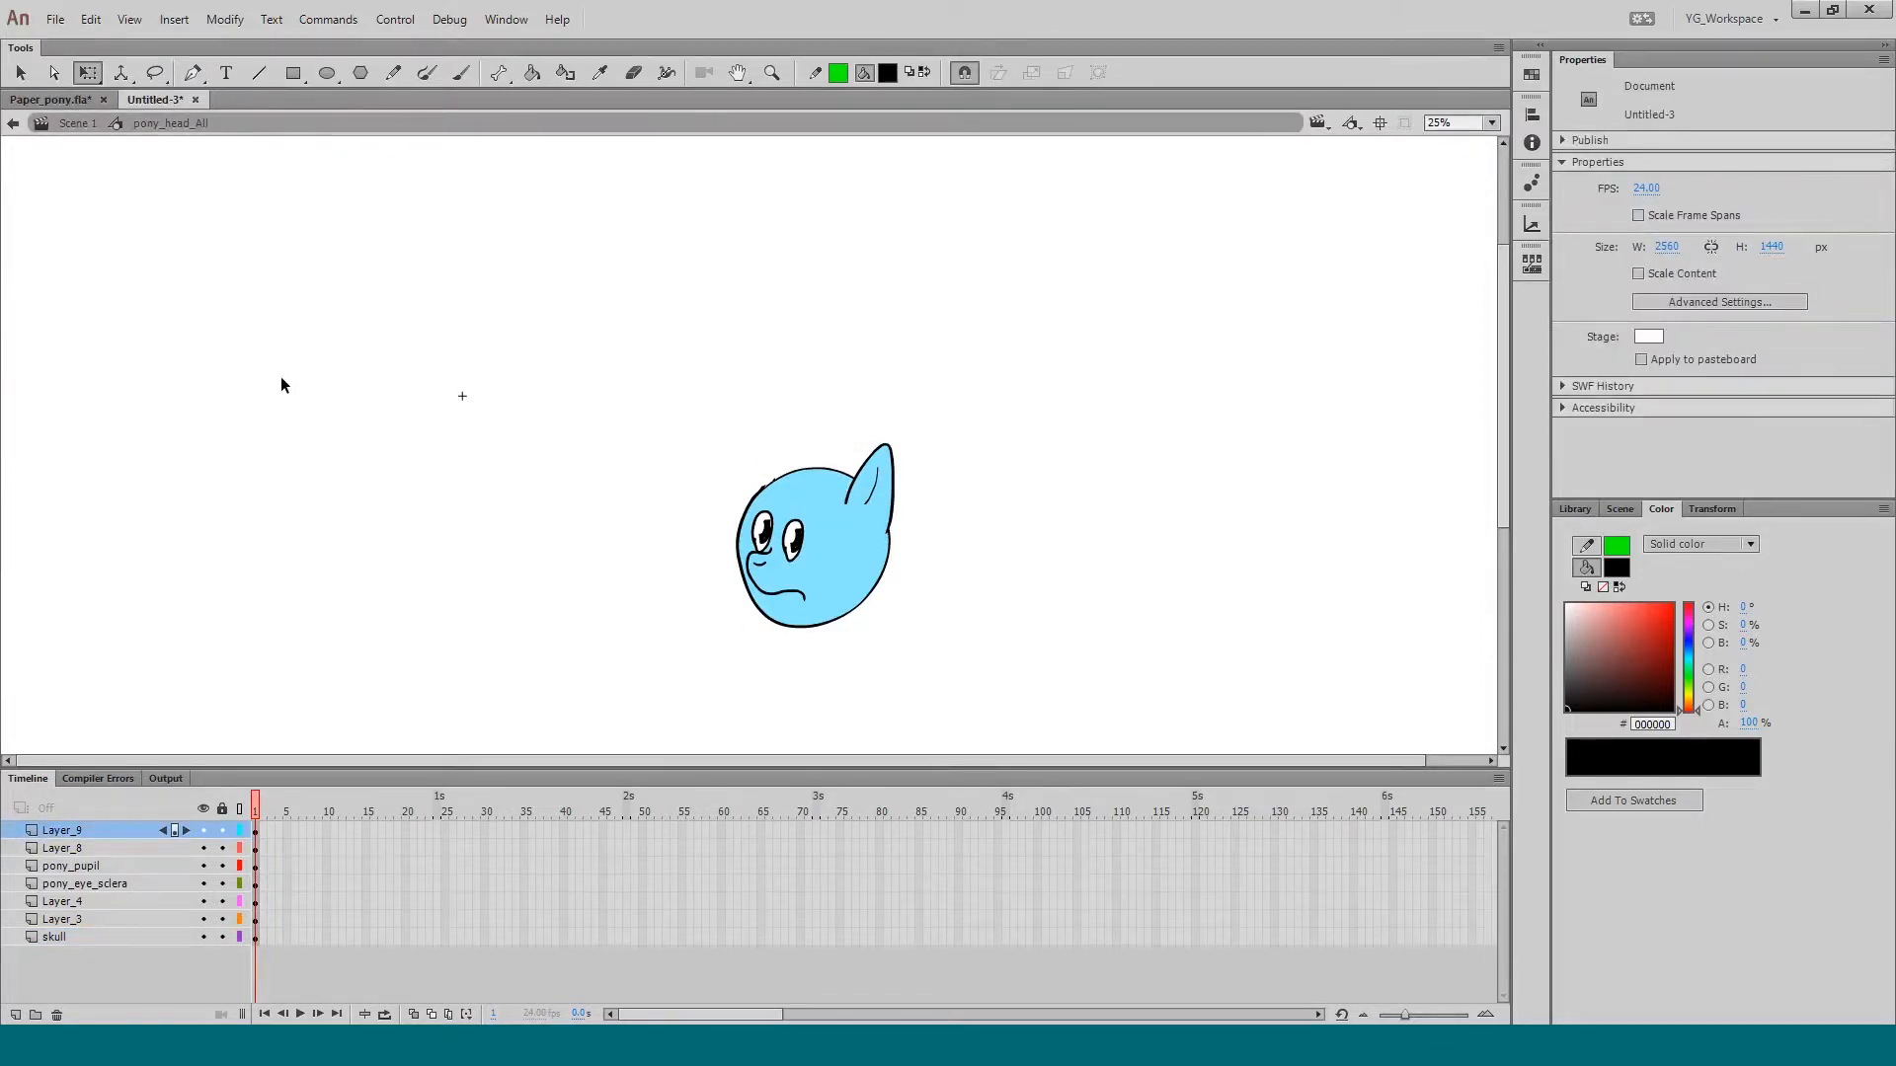
Step: Return to Scene 1, fit the stage in view and select the original eye, skull and ear to check them
left_click(77, 124)
left_click_drag(685, 566, 573, 499)
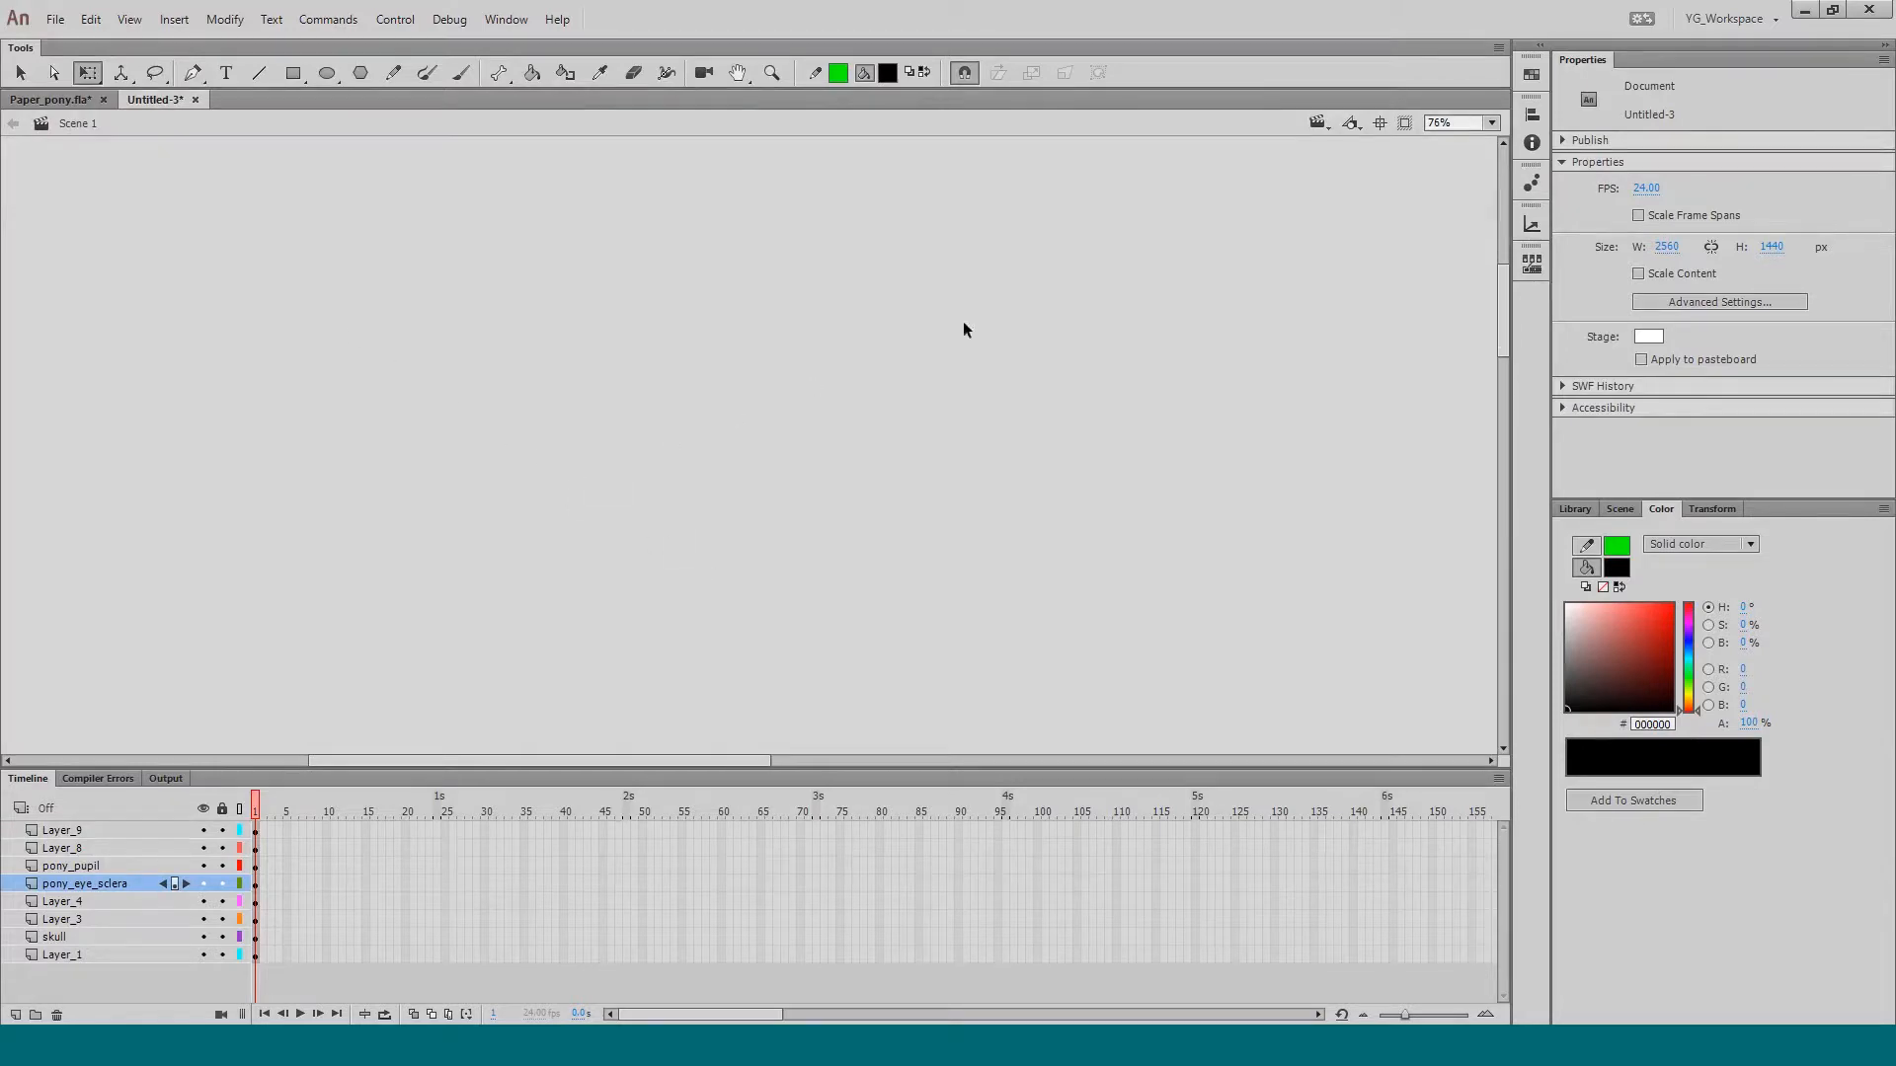
left_click(1491, 122)
left_click(1432, 146)
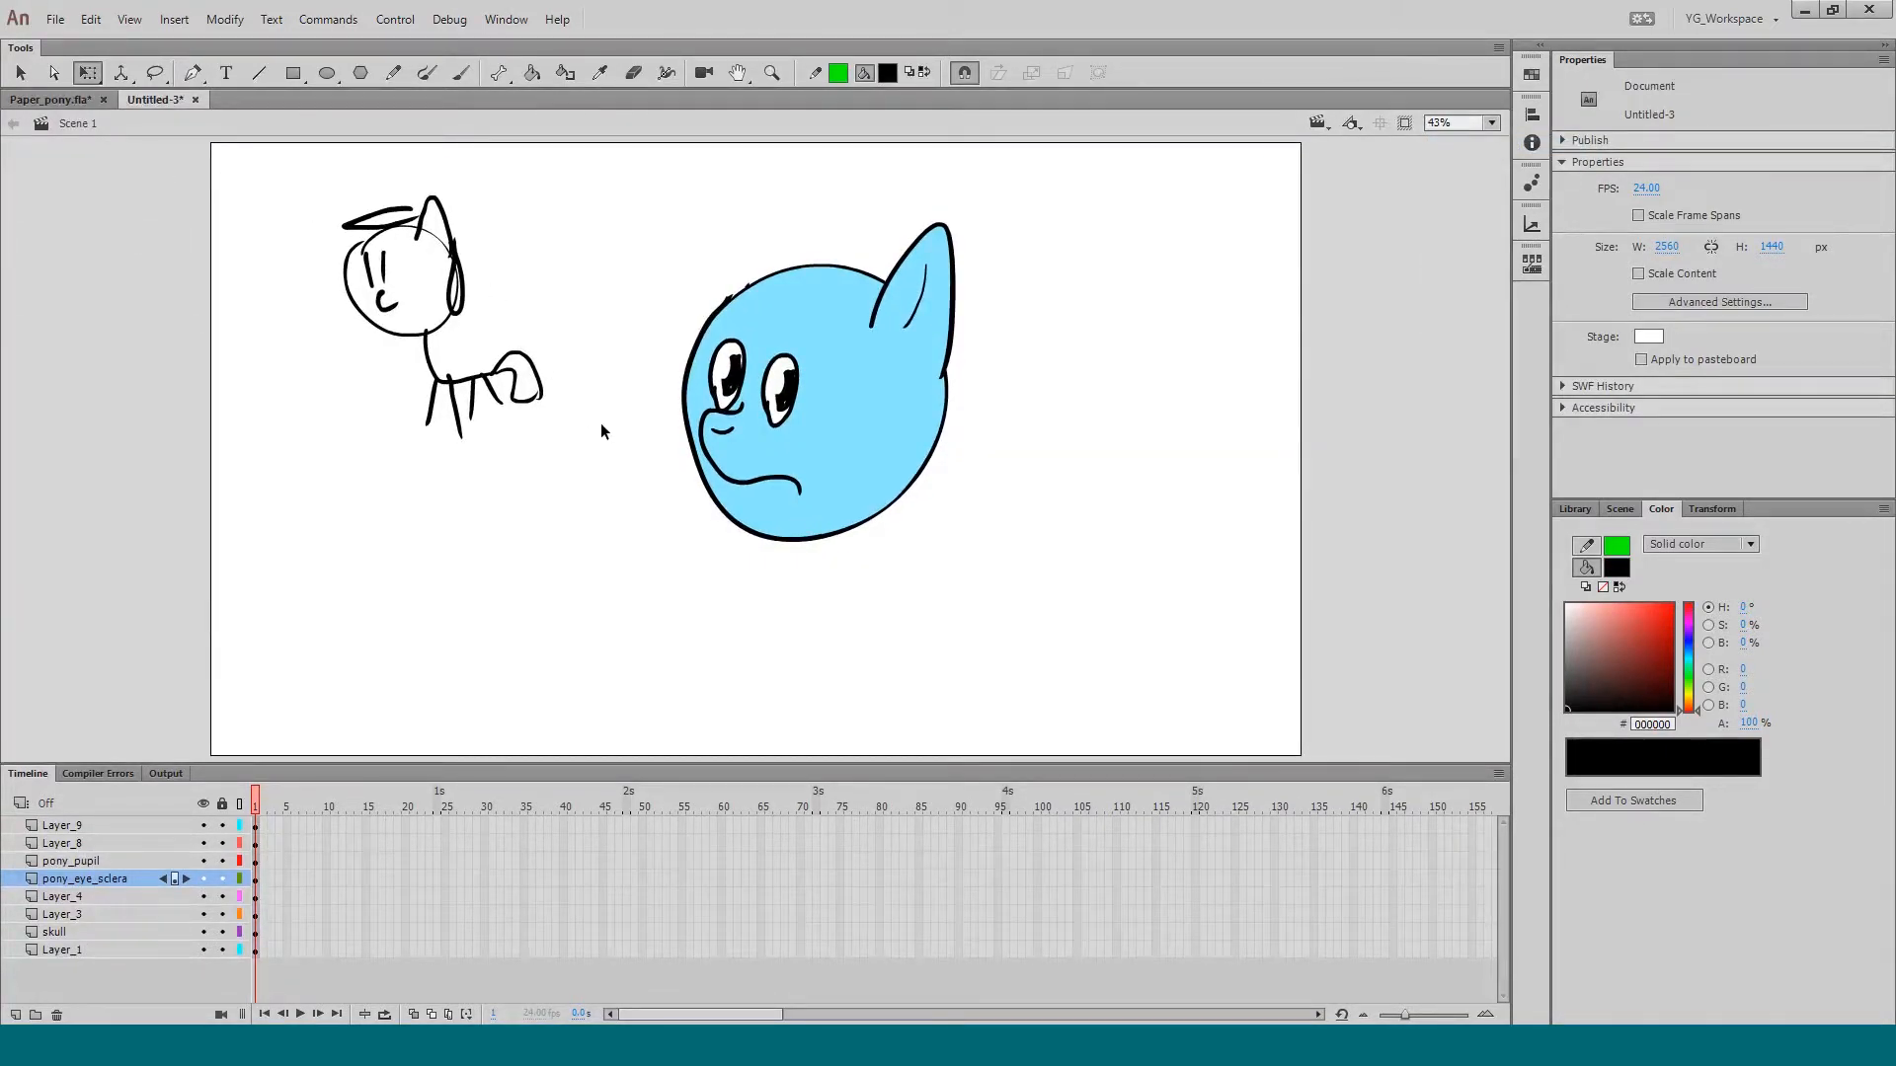
left_click(777, 387)
left_click(838, 318)
left_click(897, 296)
left_click(596, 447)
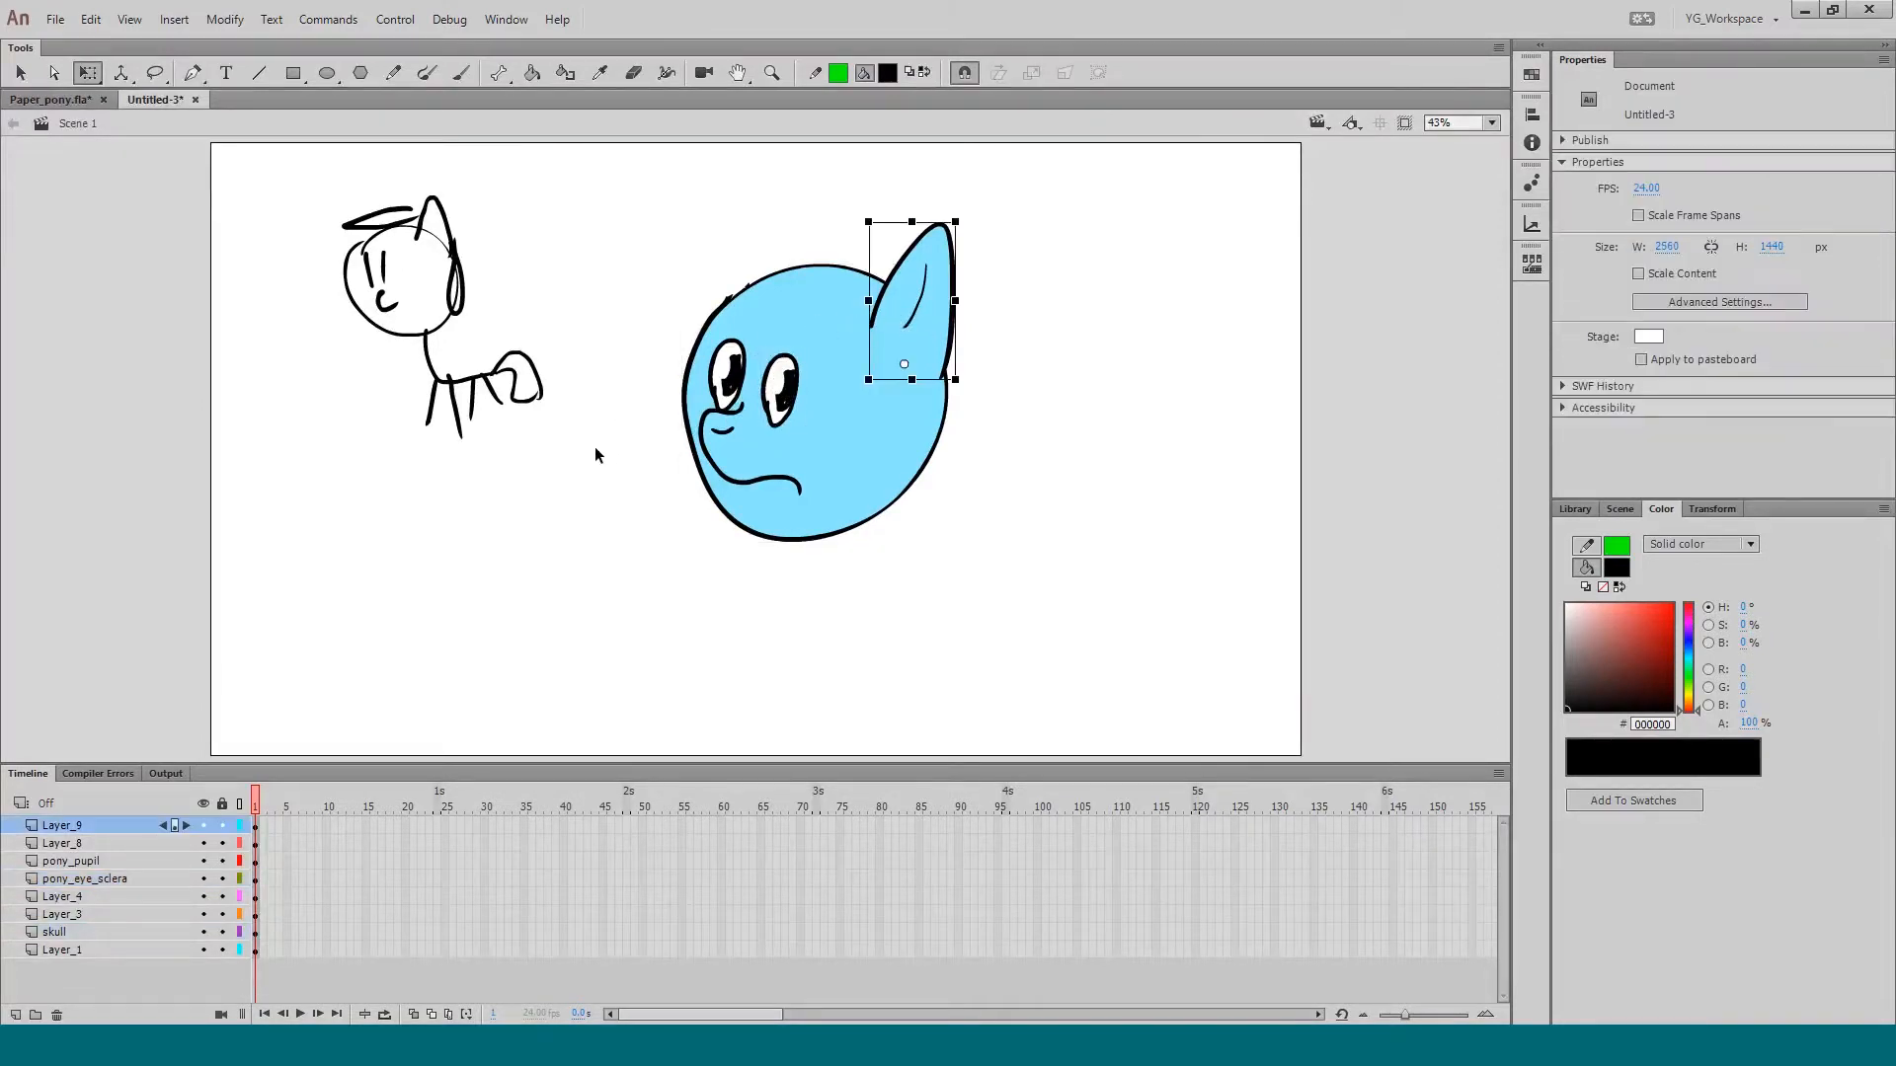
Step: Add a new layer above Layer_9 and place an instance of pony_head_All to the right of the original head
left_click(16, 1016)
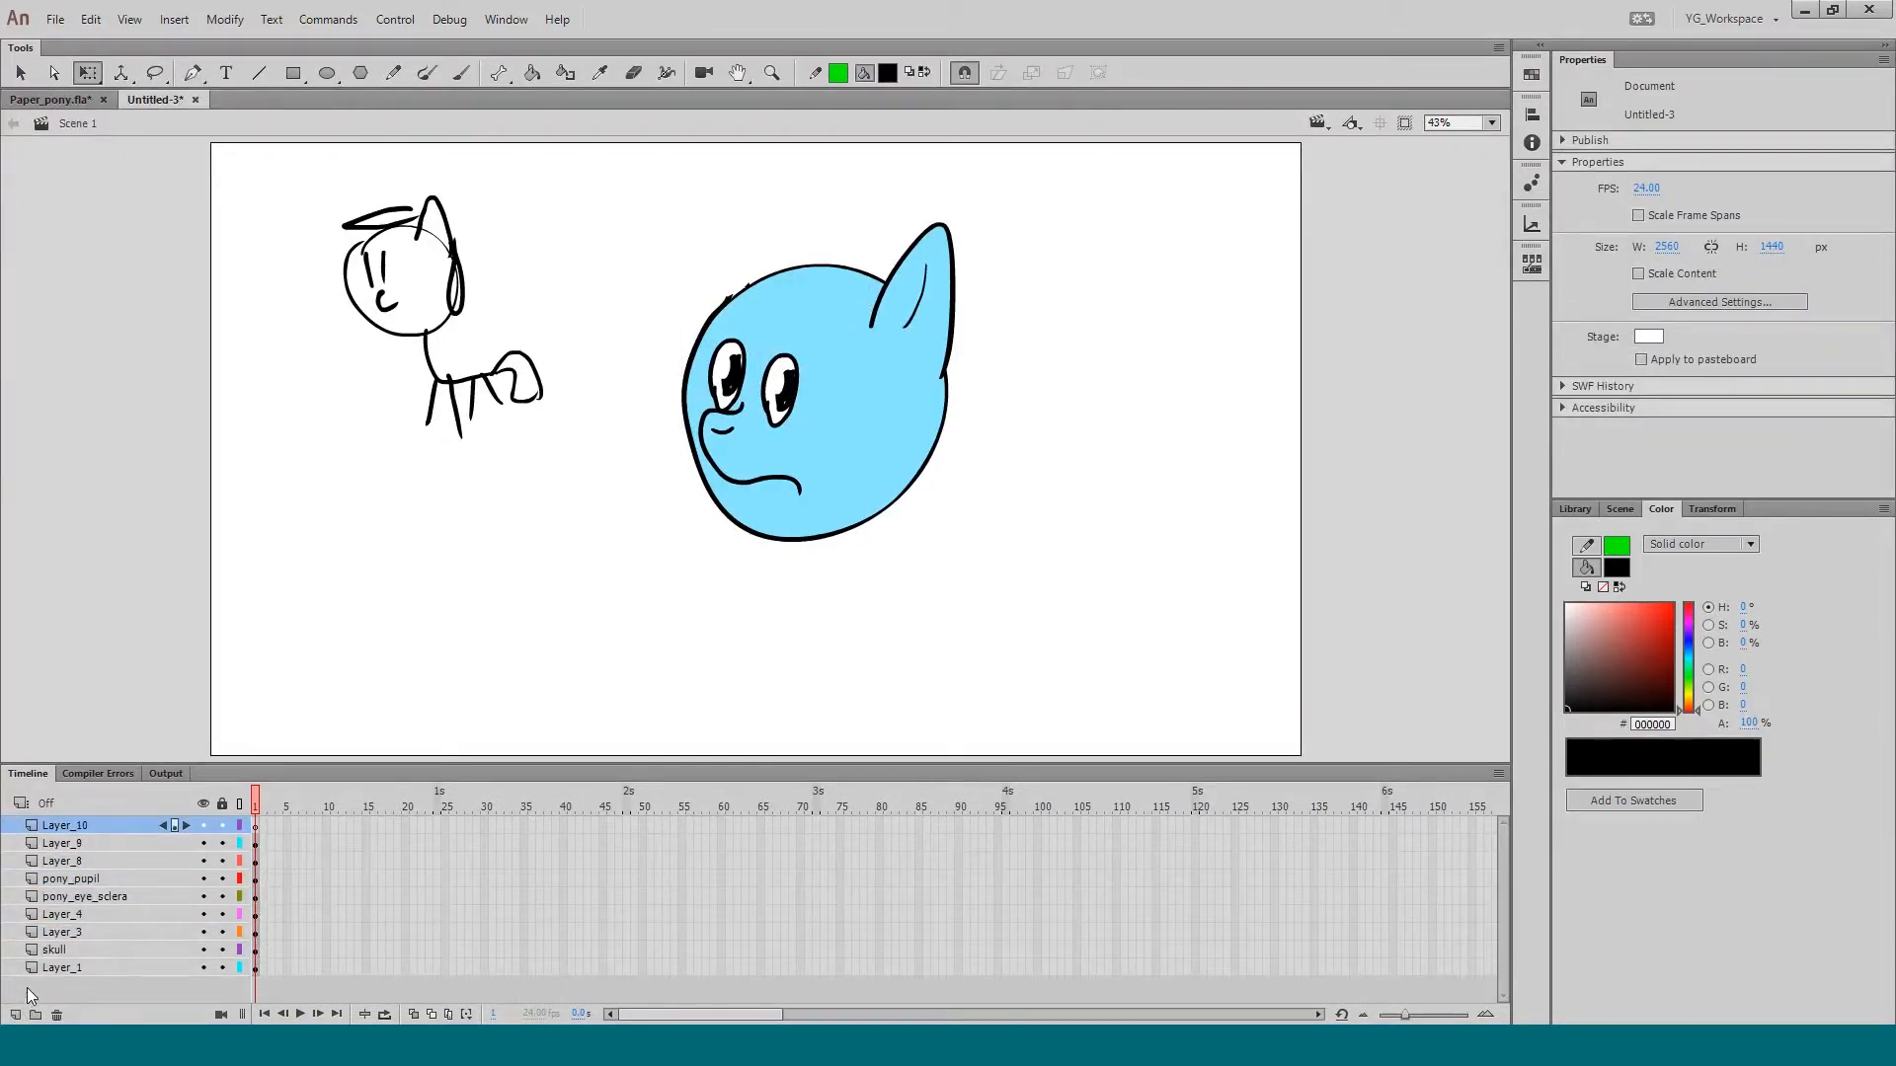
left_click(1574, 509)
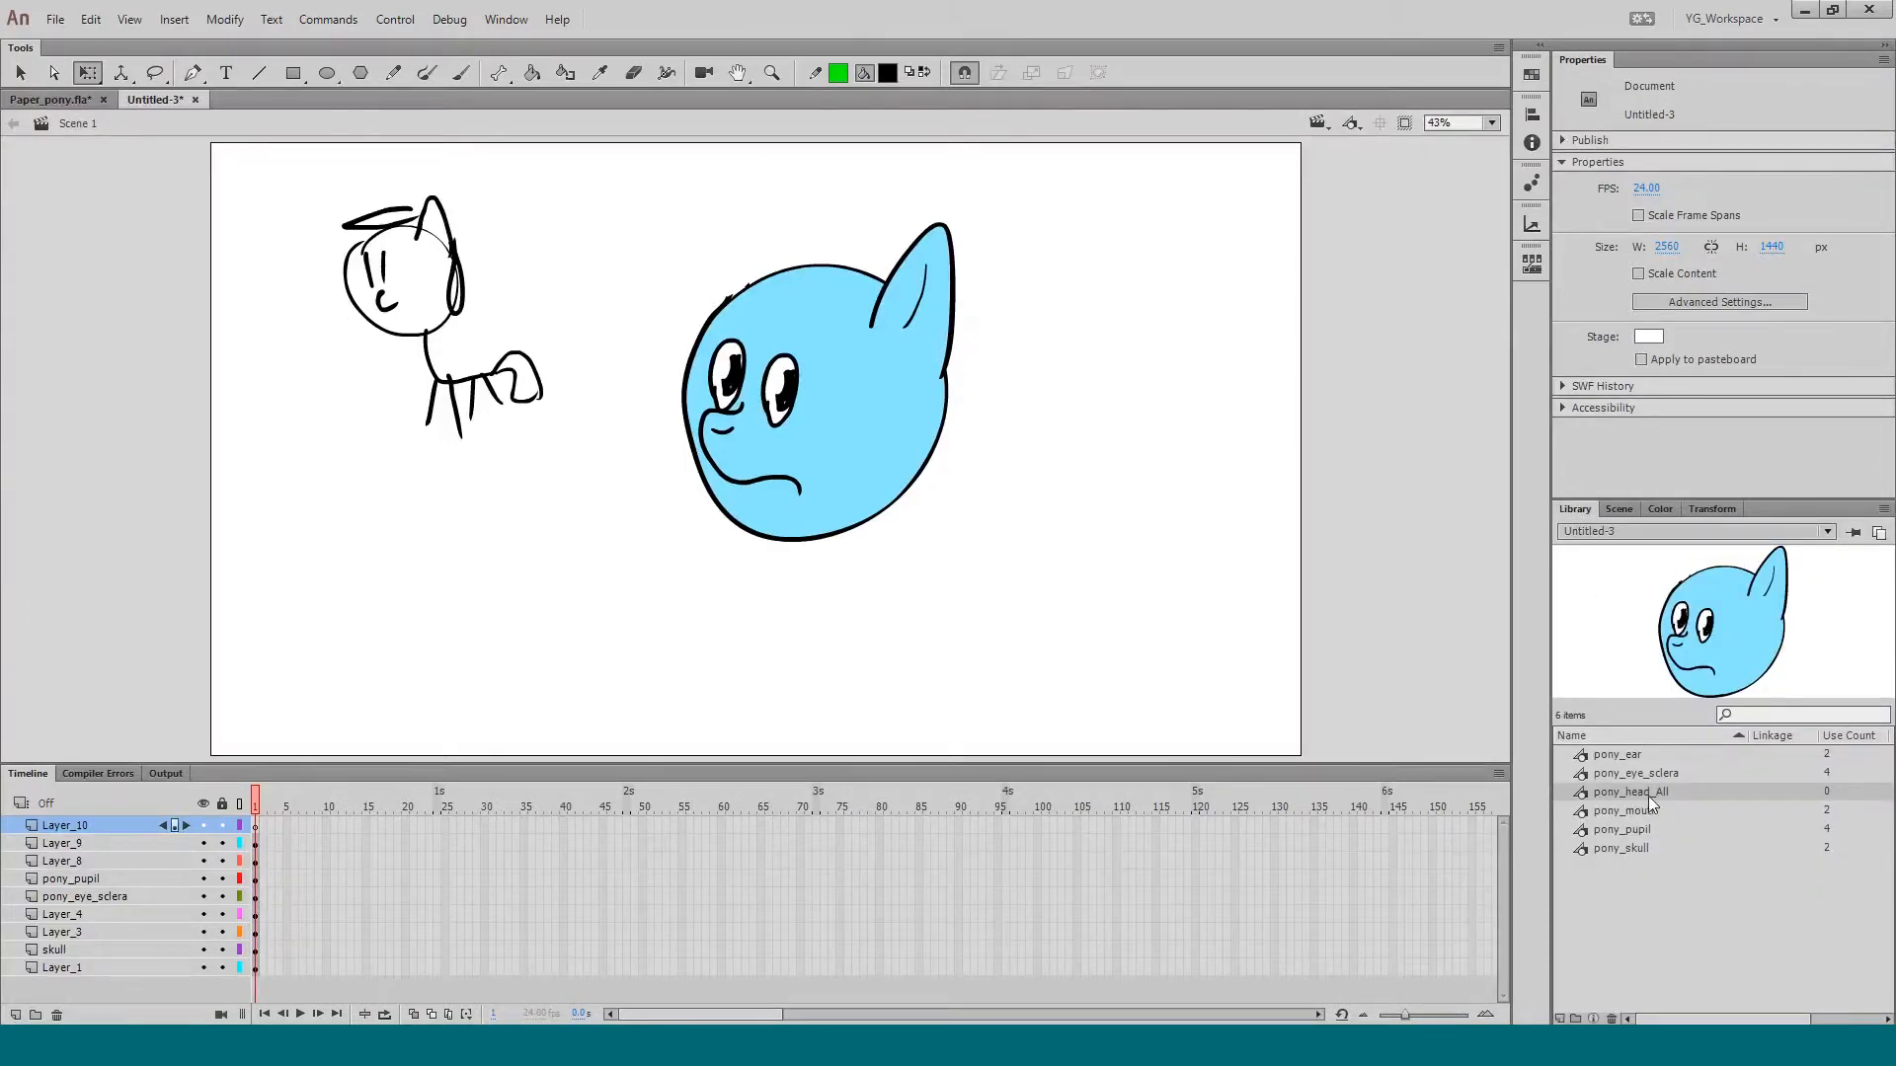
left_click_drag(1686, 671, 1180, 538)
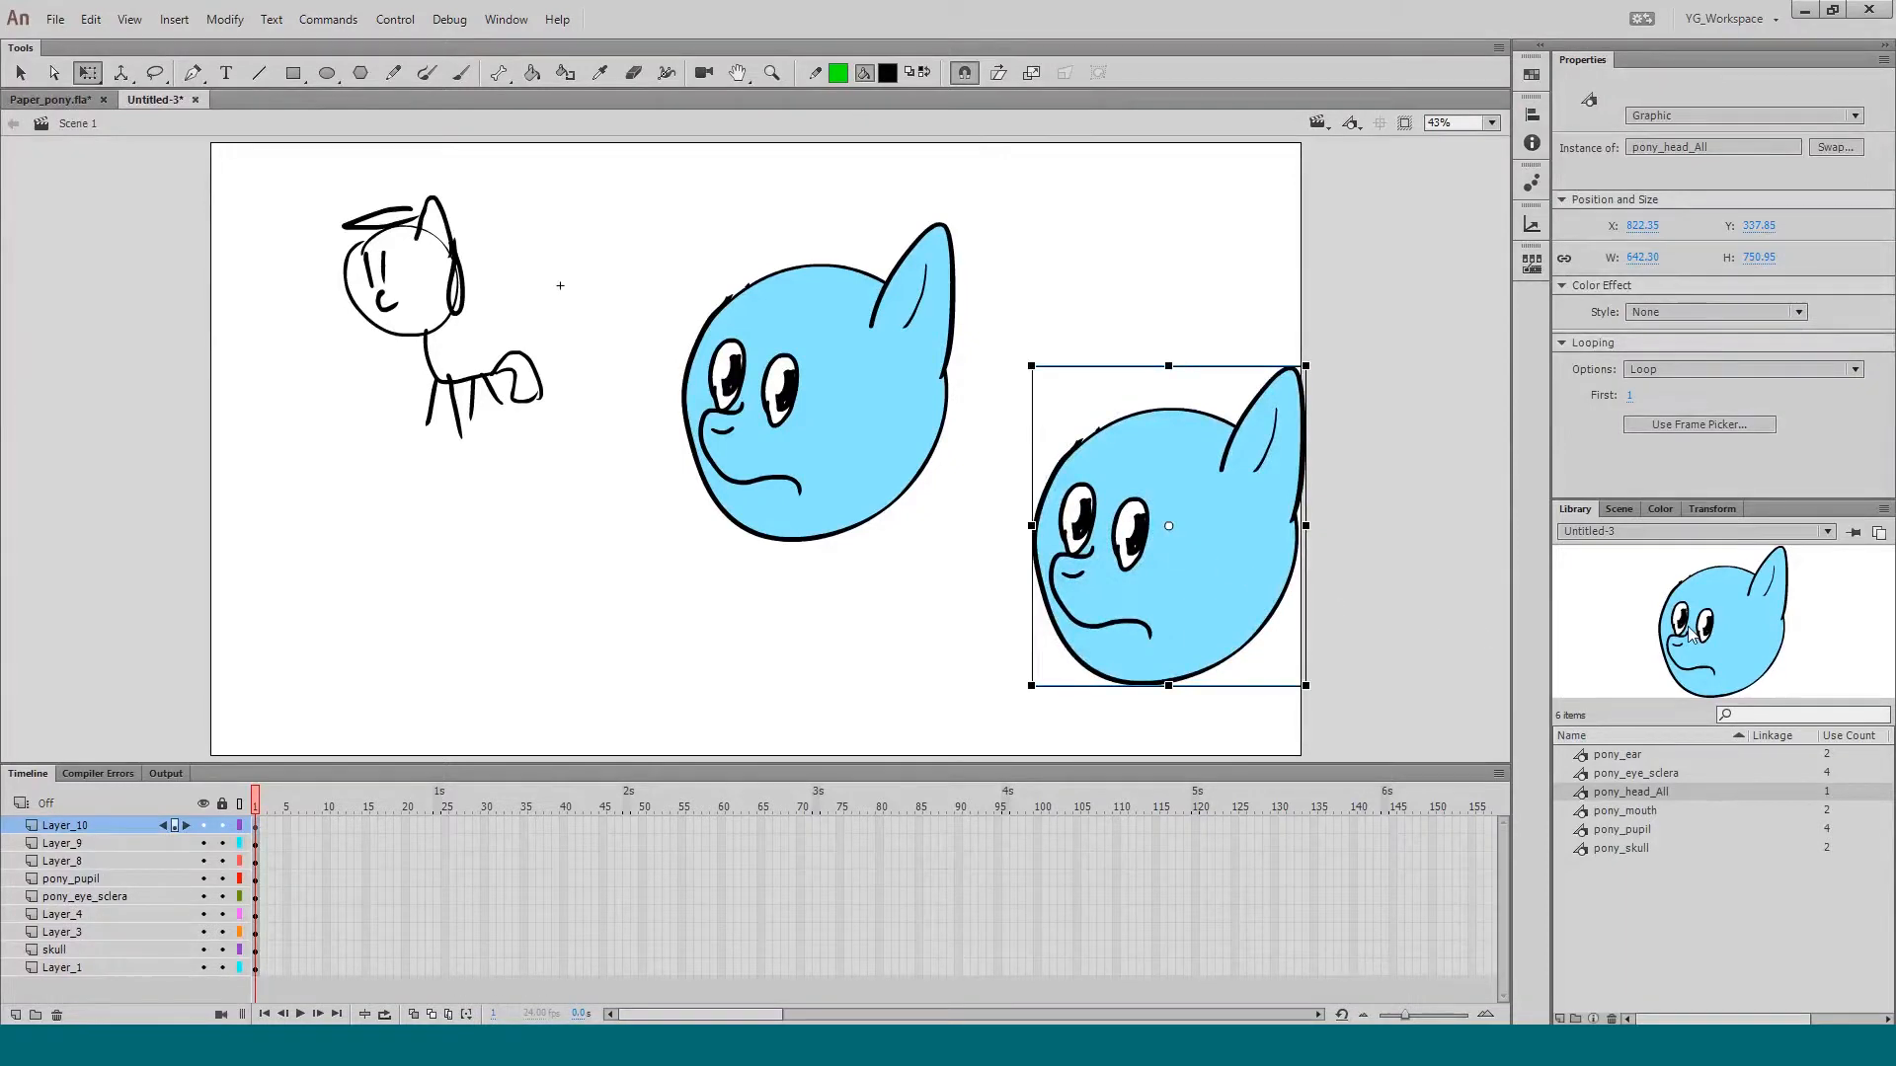
Step: Try placing two more instances of pony_head_All beside the first, and delete two of the three copies
left_click_drag(1692, 634, 1420, 610)
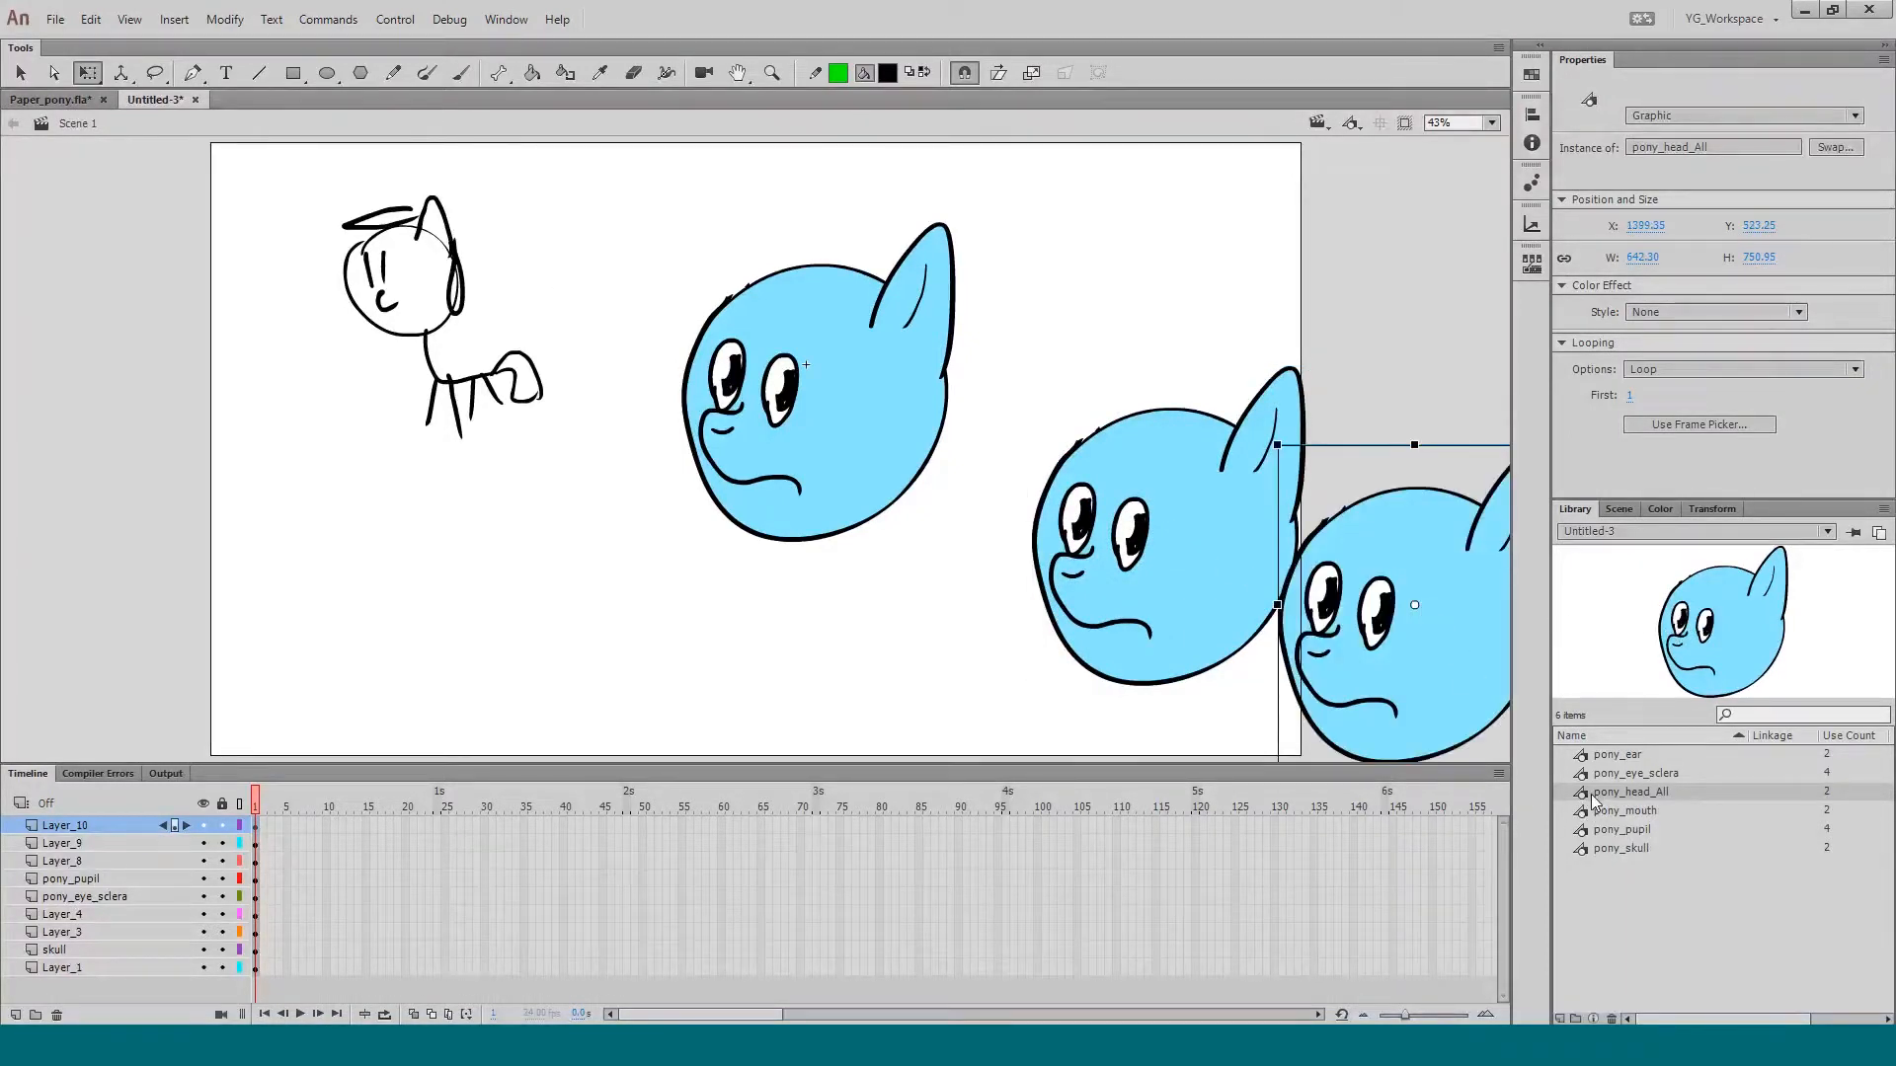
left_click_drag(1594, 795, 1361, 390)
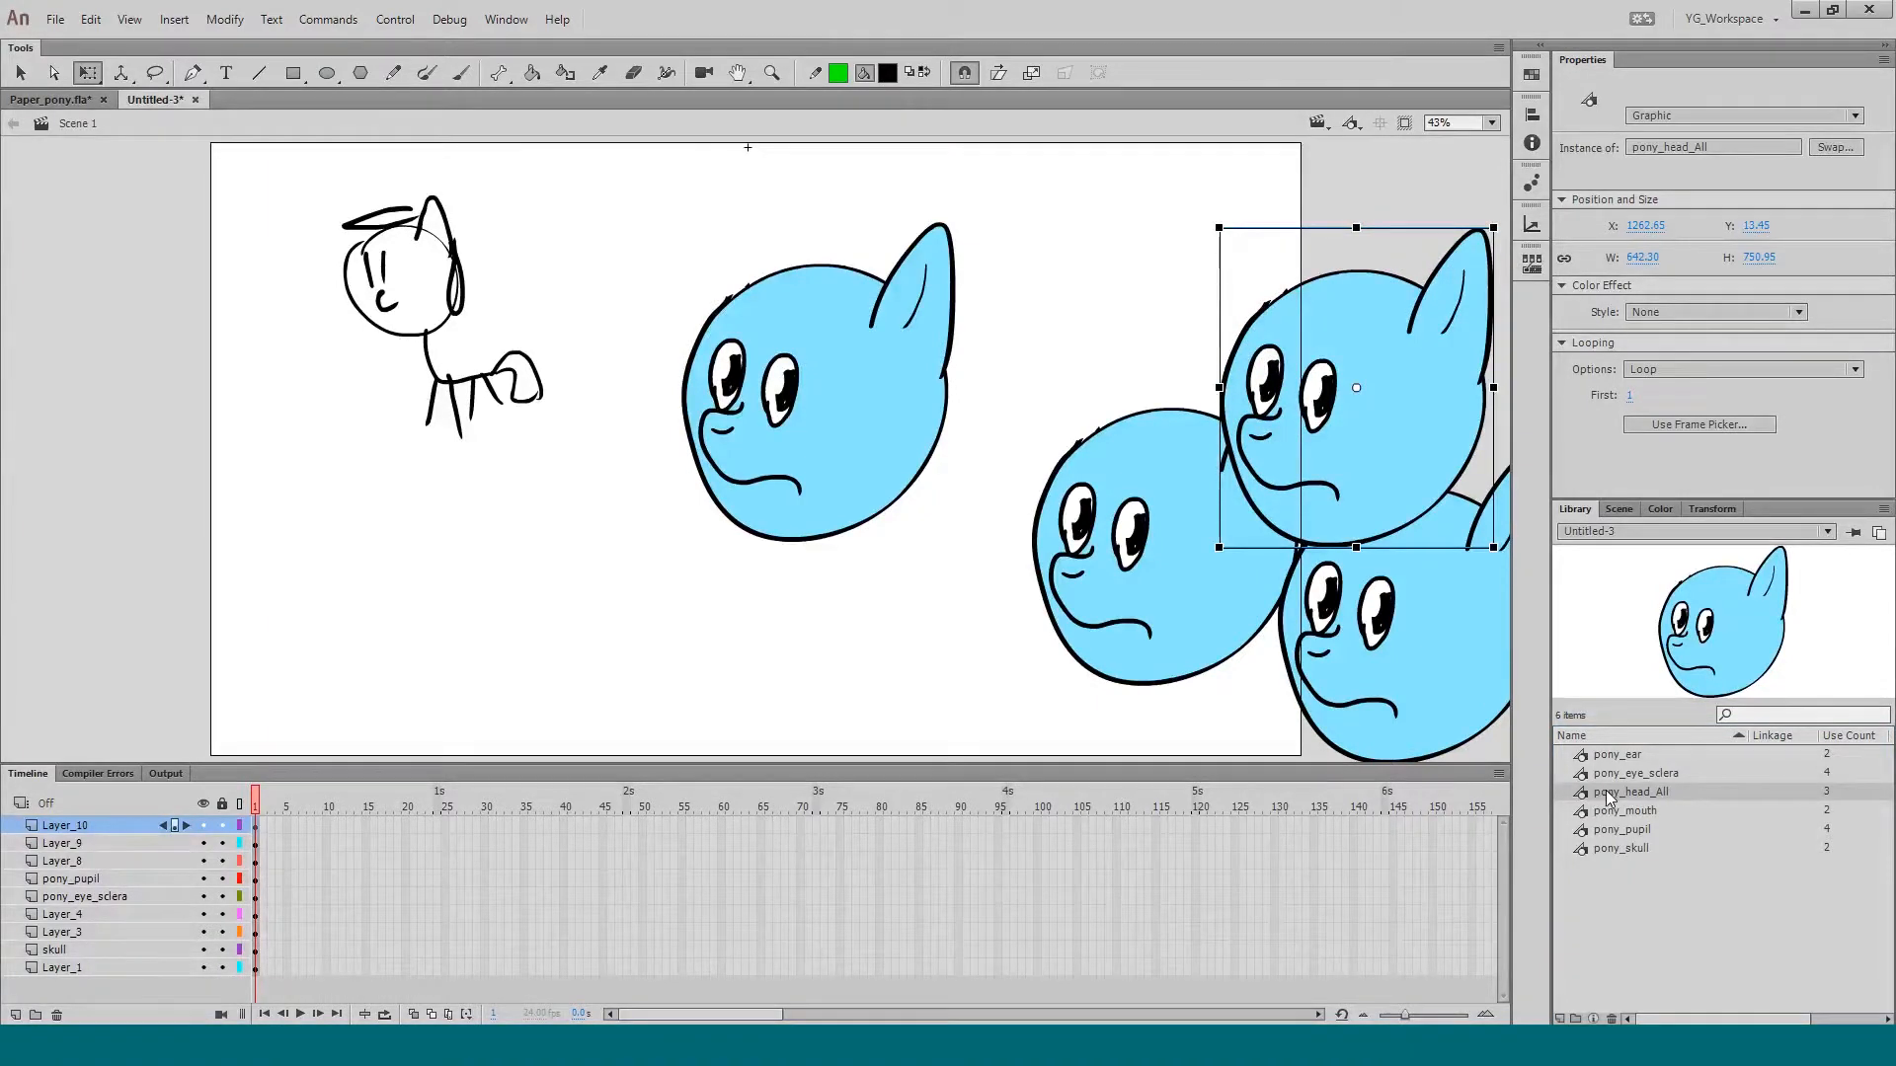
left_click_drag(1123, 325, 1379, 717)
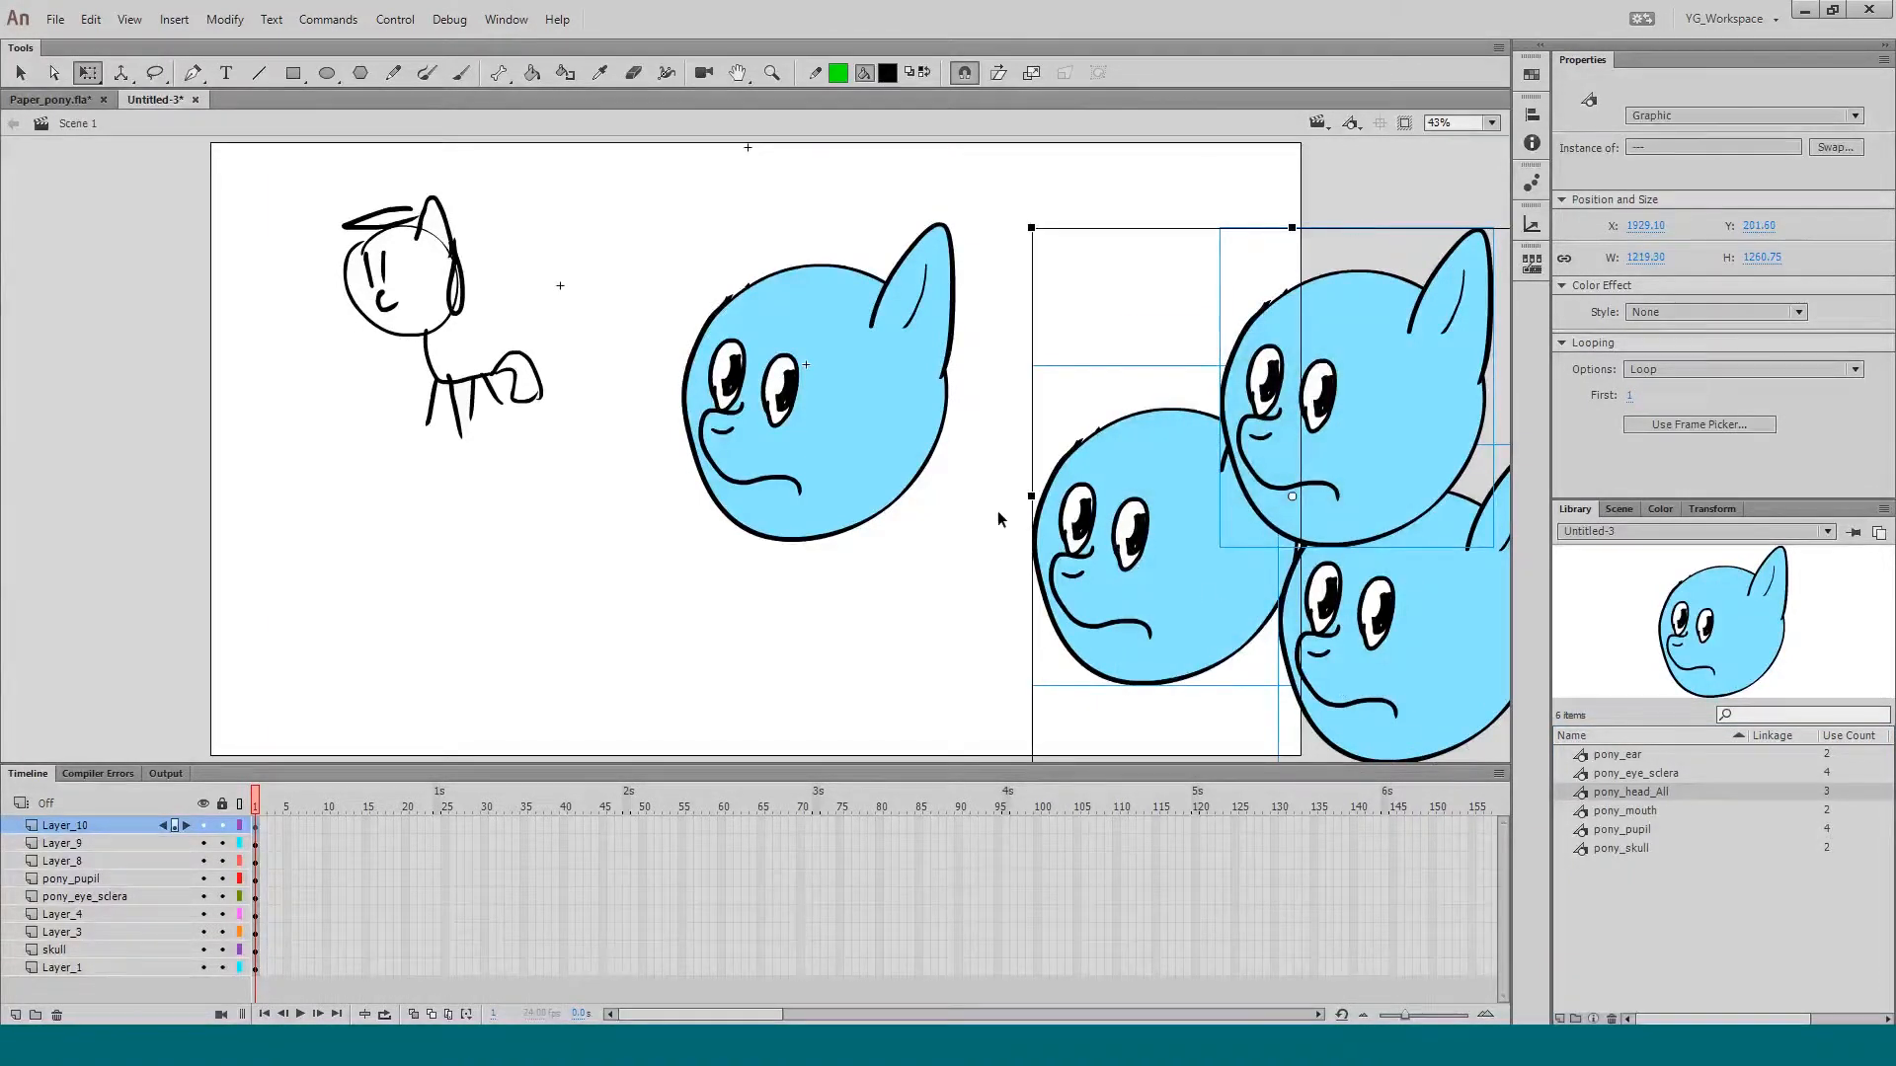
left_click(997, 516)
left_click(1172, 595)
key("Delete")
left_click(1348, 637)
key("Delete")
Step: Move the remaining pony_head_All instance exactly over the original head, nudging it upward into alignment
left_click_drag(1305, 468, 745, 464)
key("Up")
key("Up")
key("Up")
key("Up")
key("Up")
key("Up")
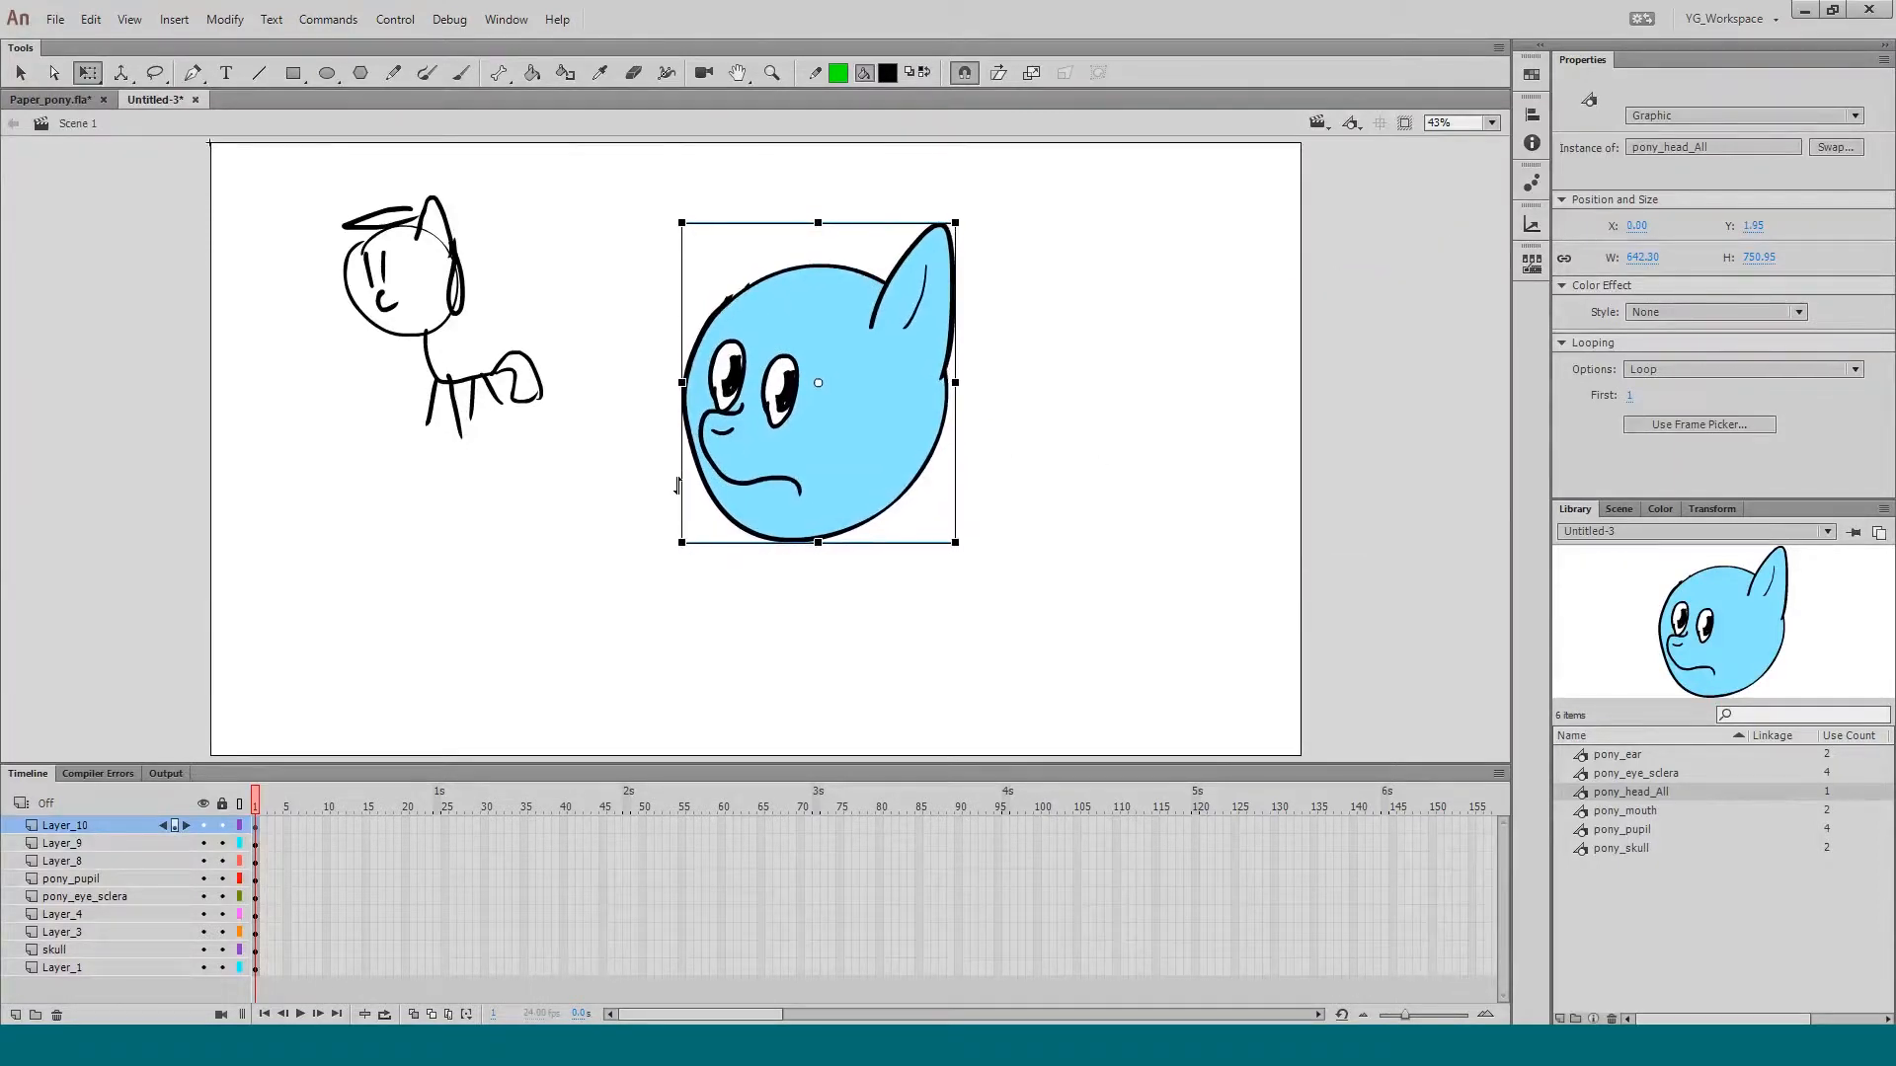
left_click(642, 537)
Step: Rename Layer_10 as pony_head_all
left_click_drag(509, 766, 509, 741)
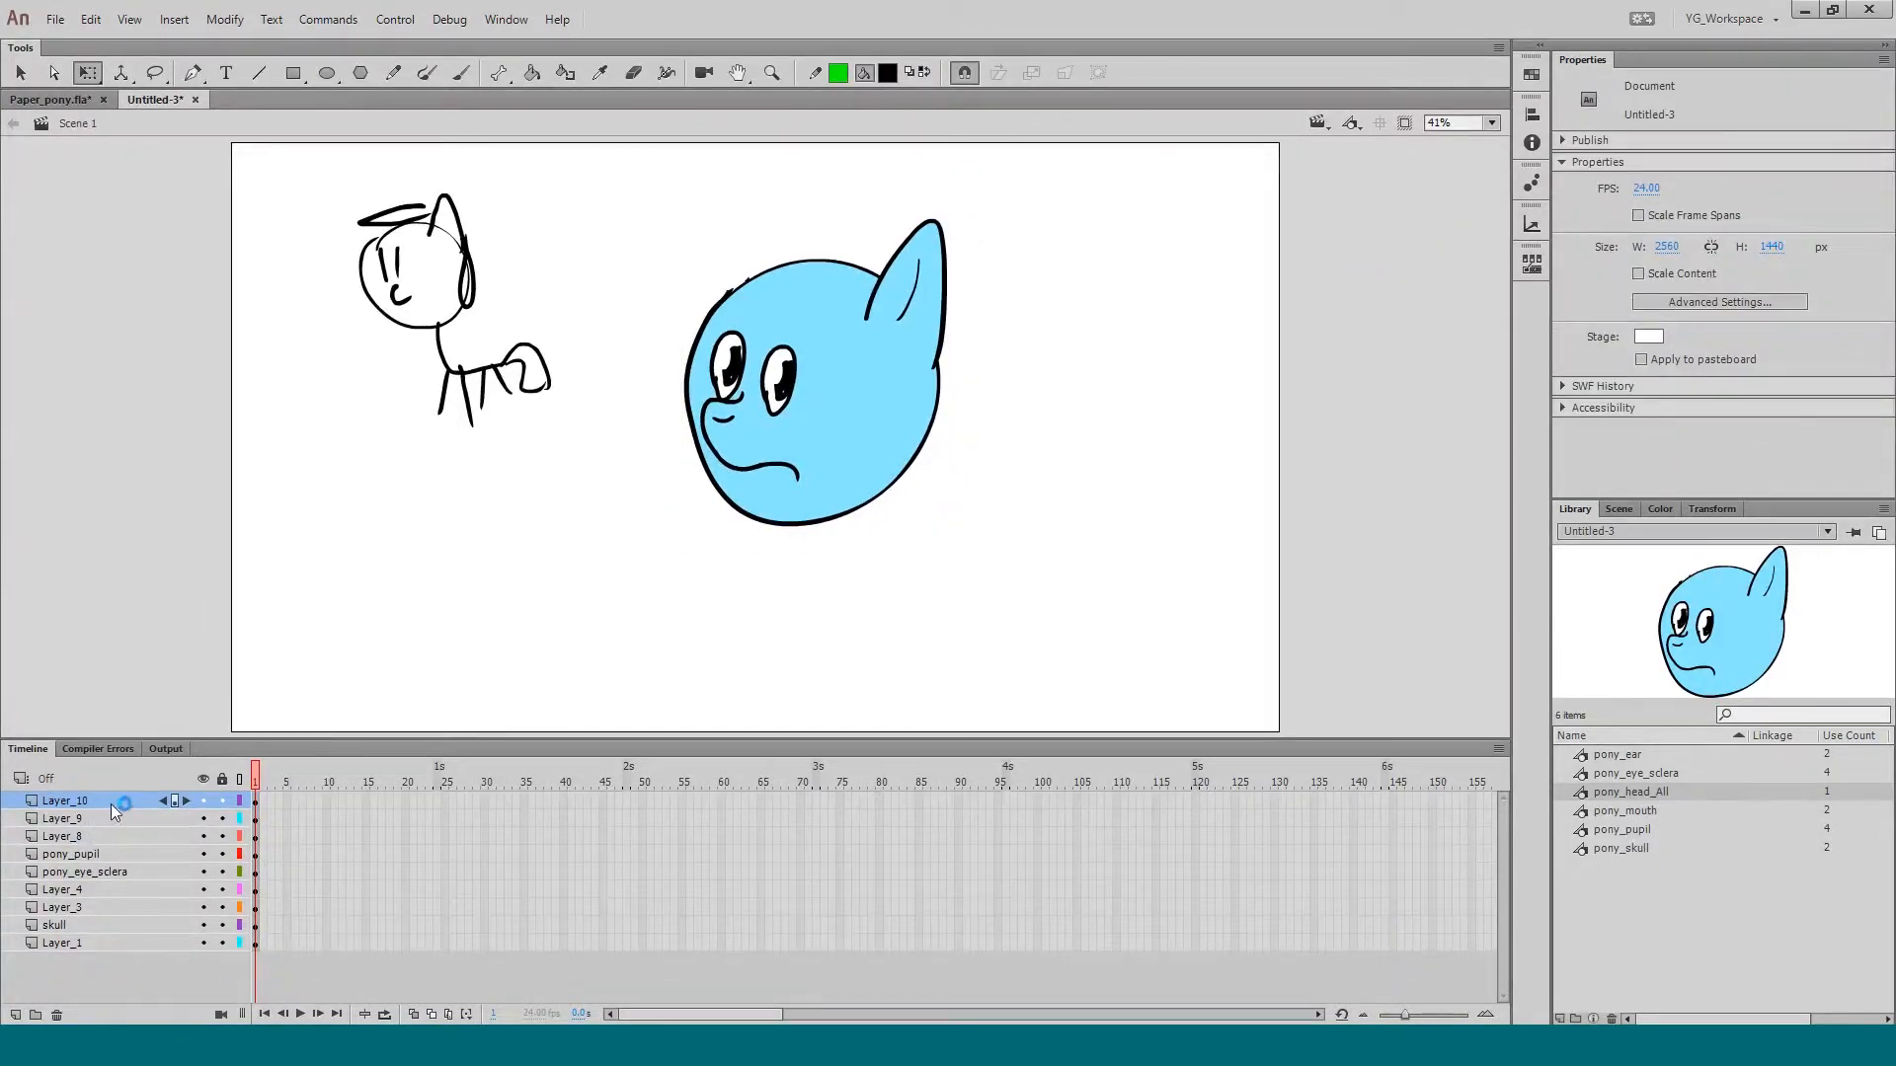
left_click(107, 802)
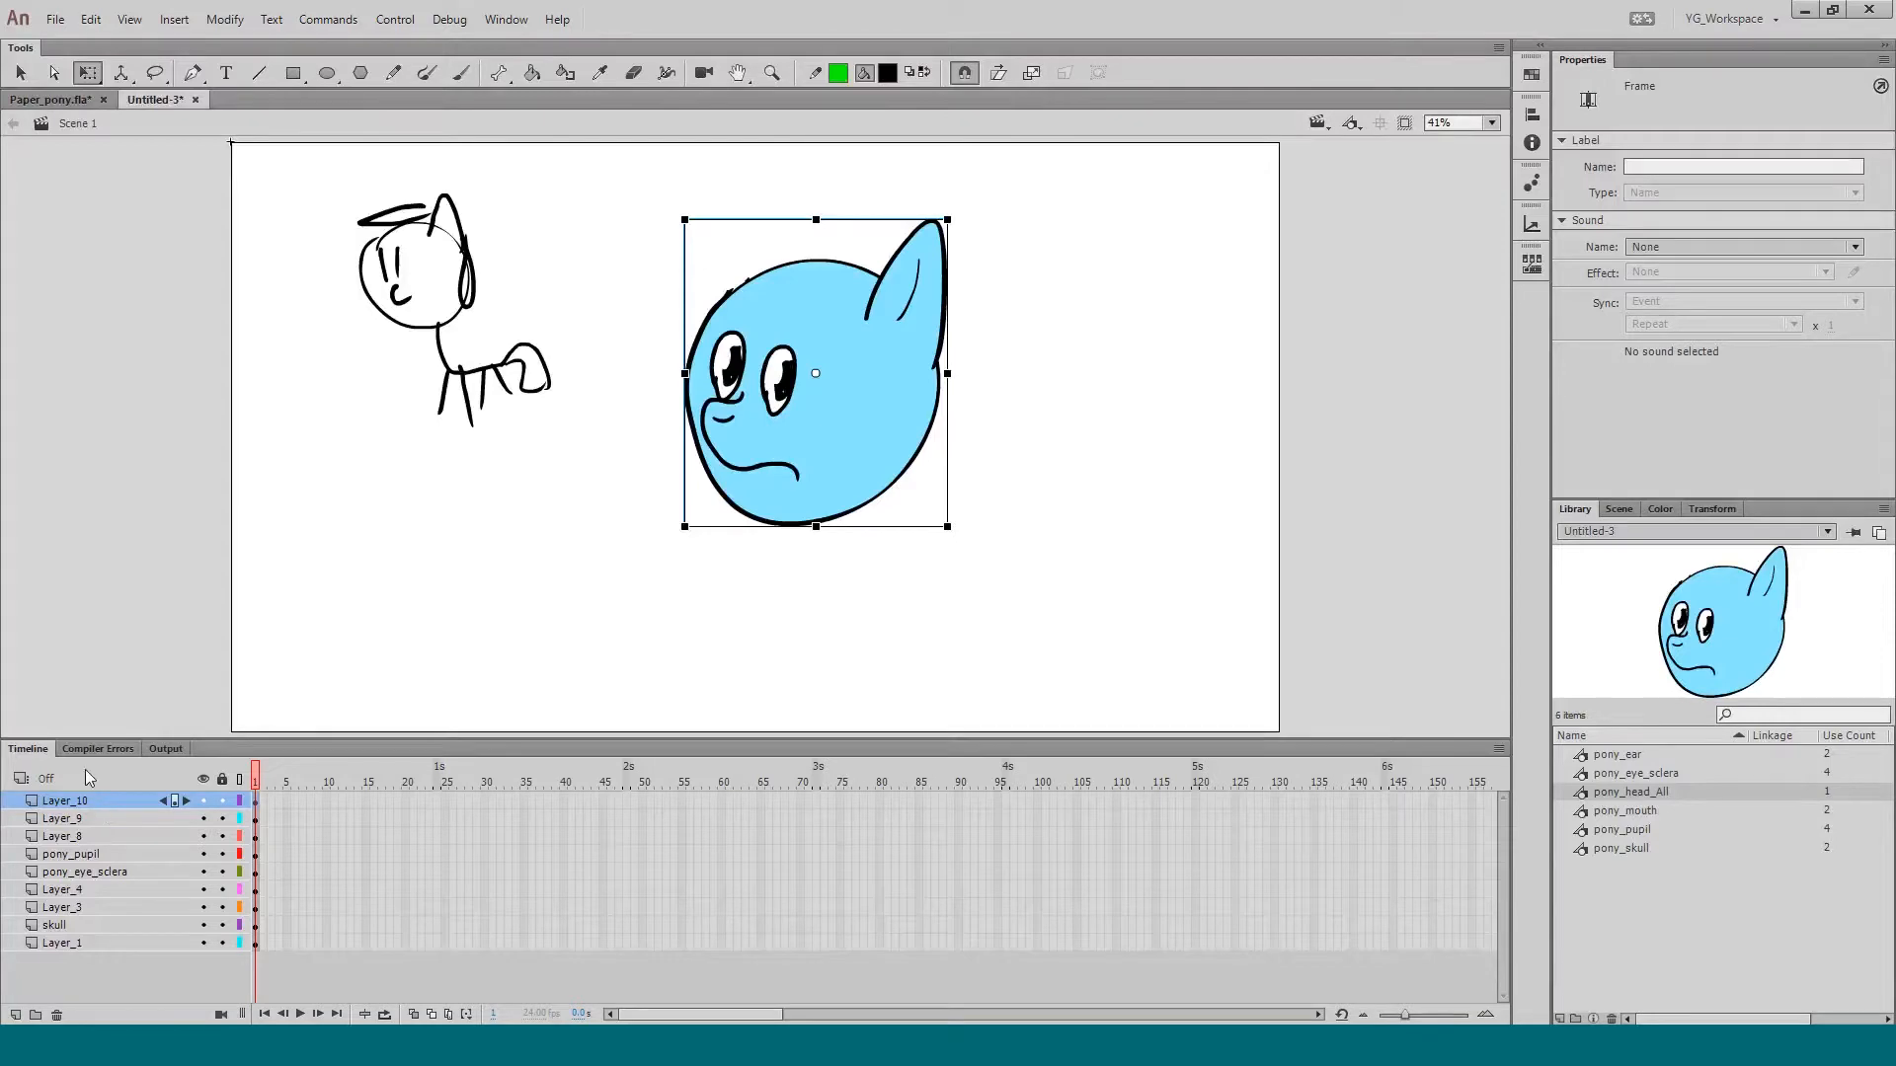
double_click(75, 802)
type("pon")
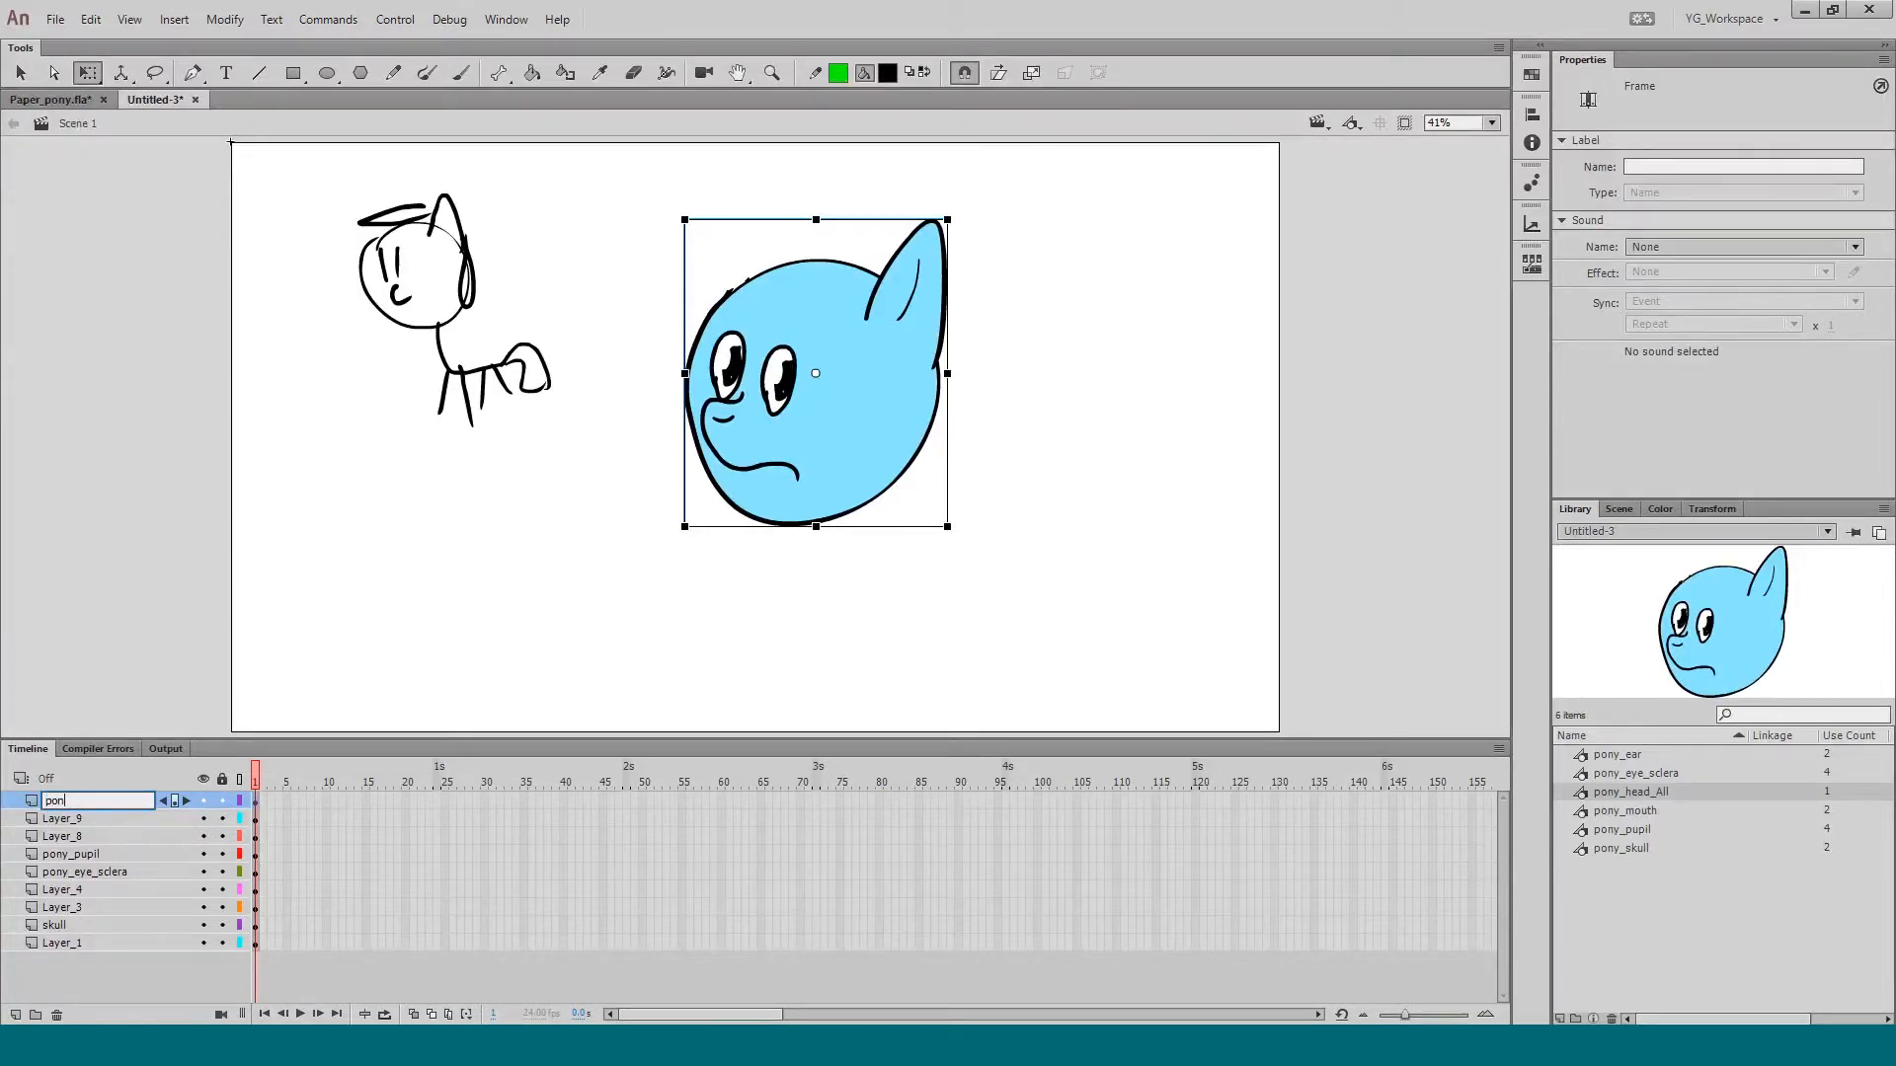
type("yF_")
key("BackSpace")
type("_head_all")
key("Return")
Step: Delete the original head layers from Layer_9 down to skull while pony_head_all is hidden, and show that layer again
left_click(202, 801)
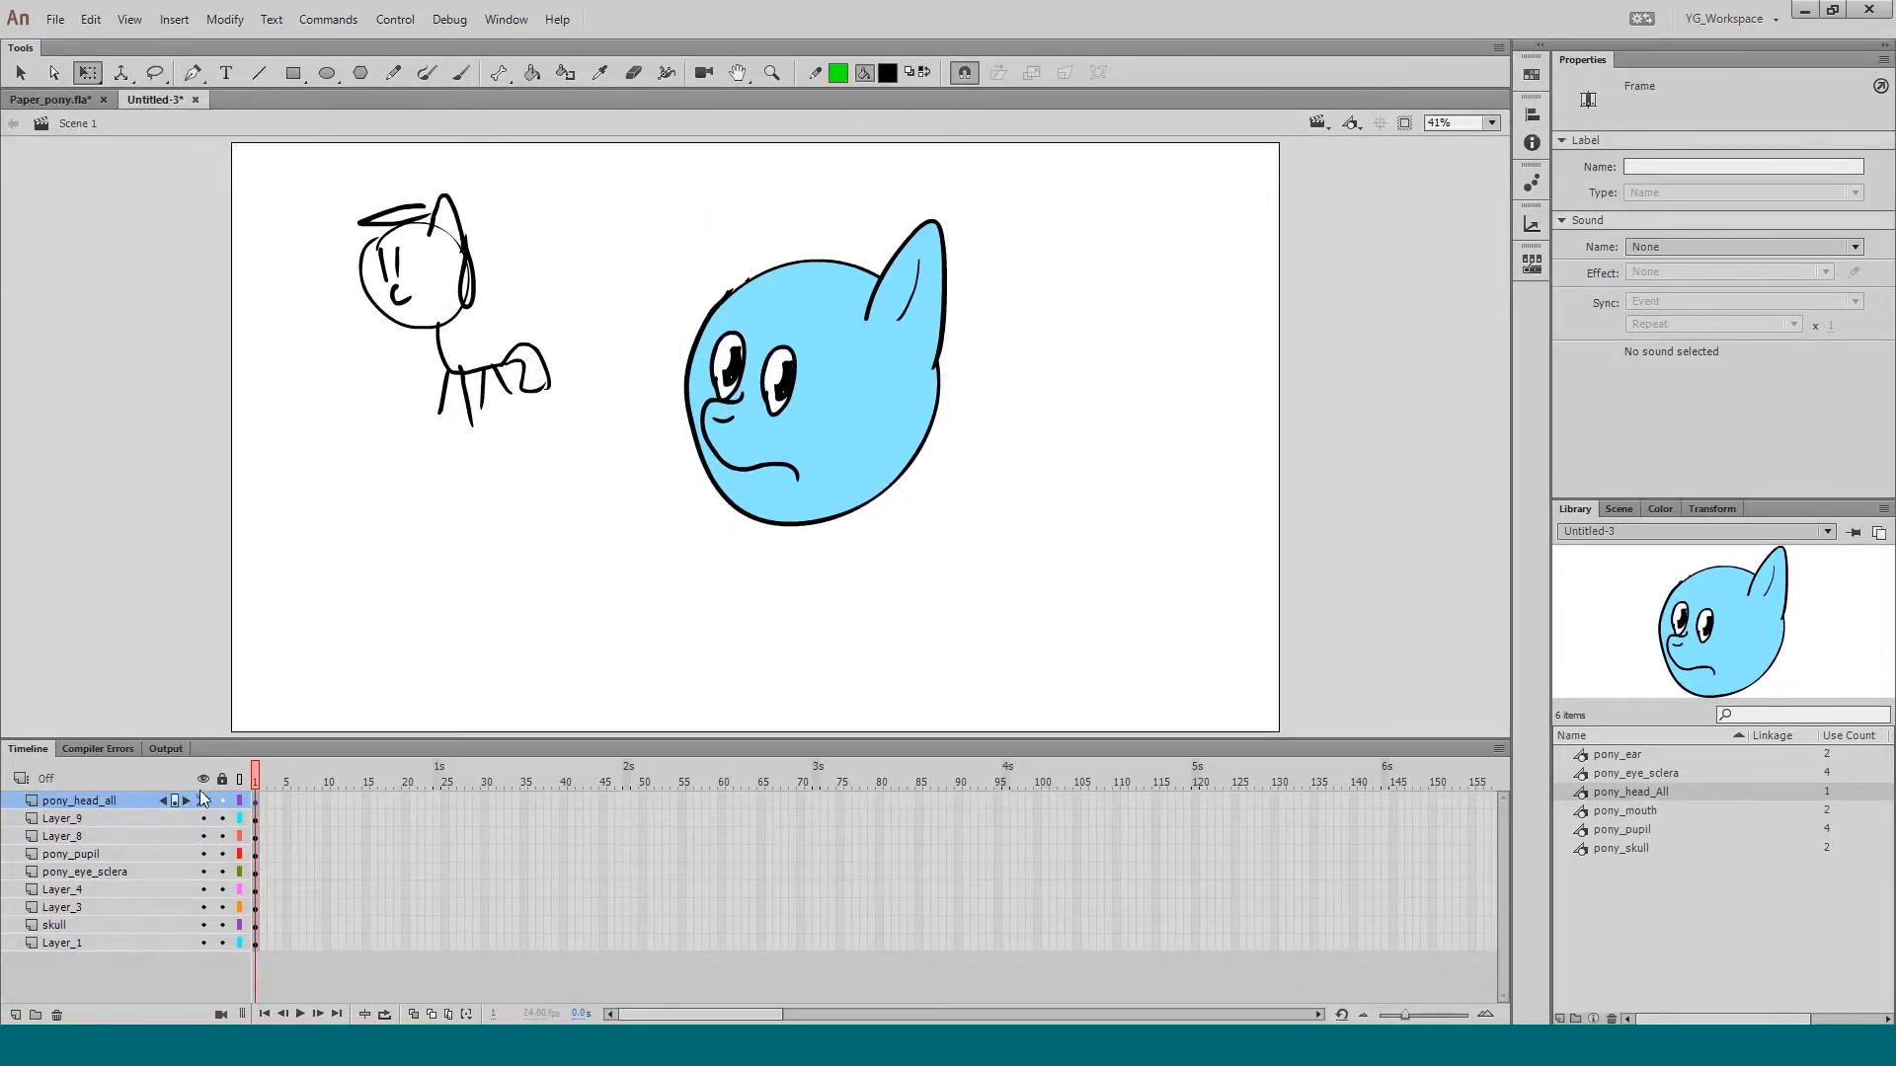
left_click(75, 820)
left_click(71, 922, "shift")
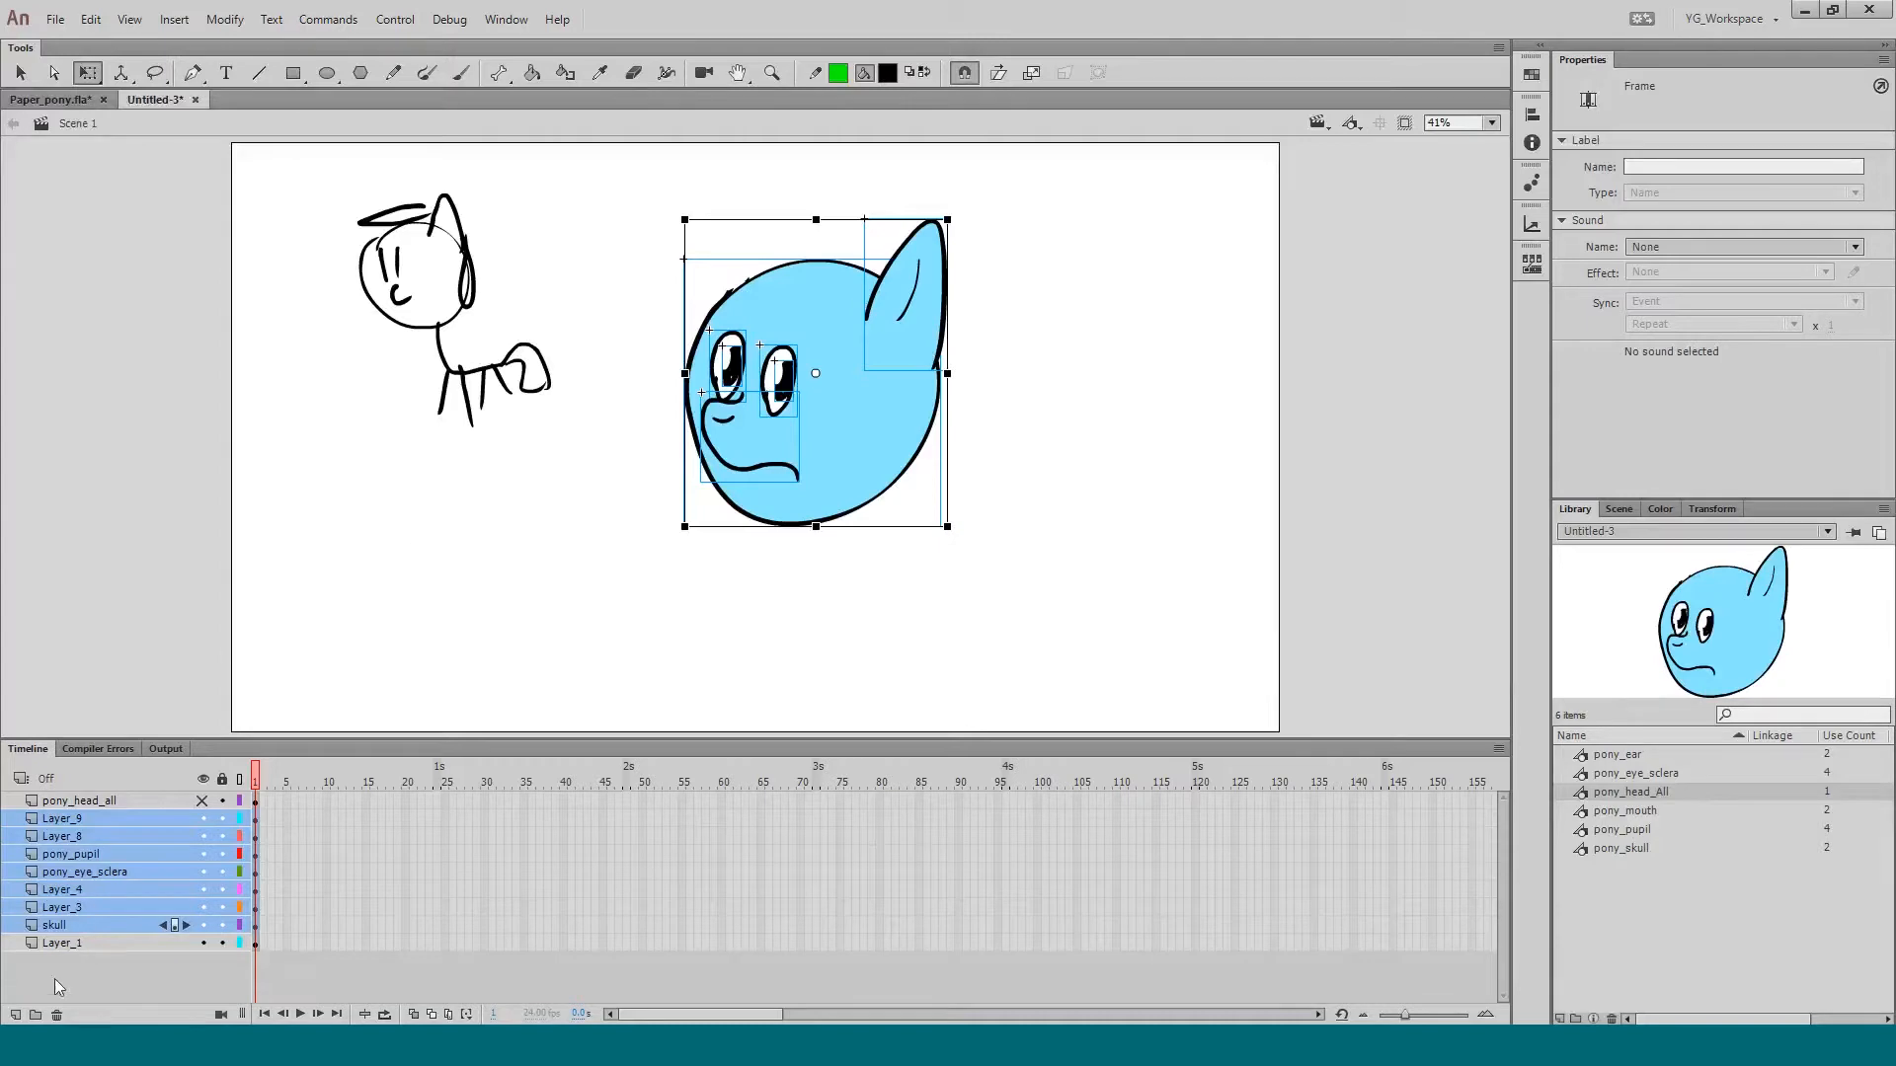
left_click(56, 1015)
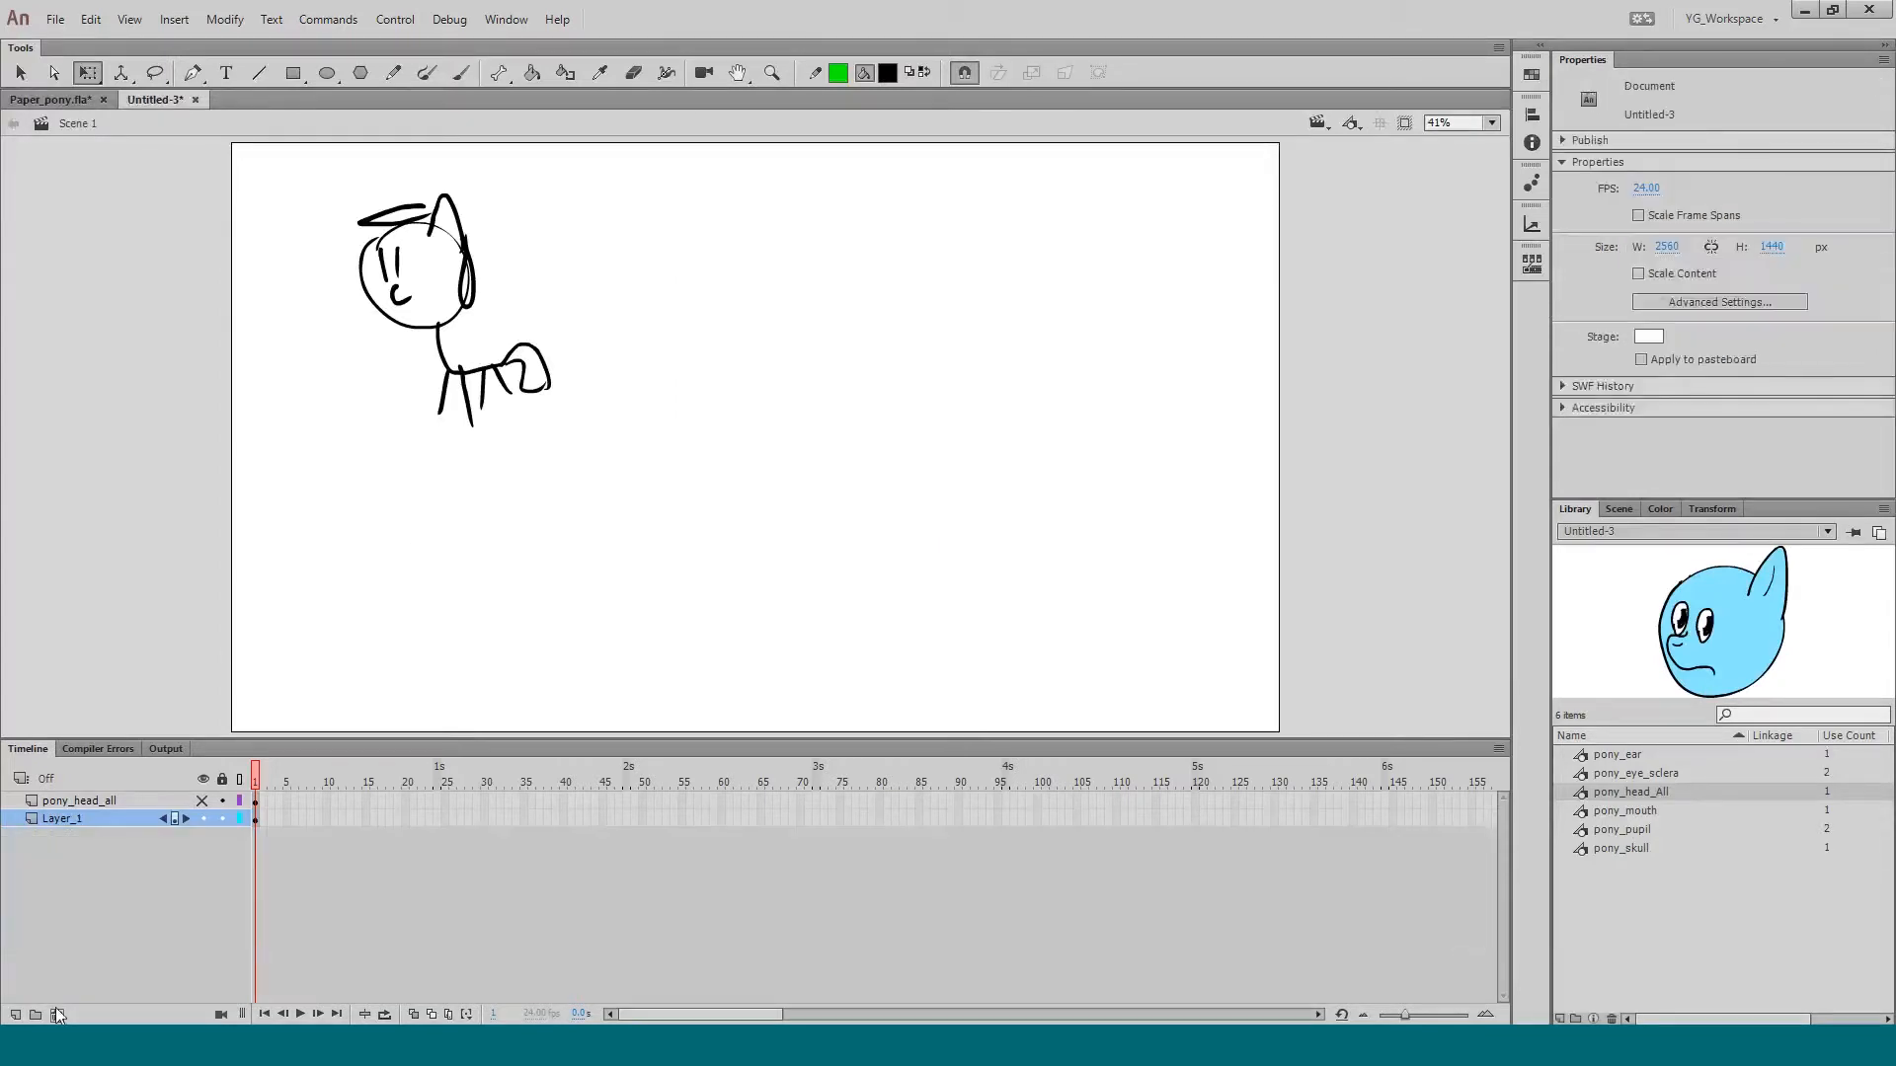
left_click(201, 800)
left_click(524, 595)
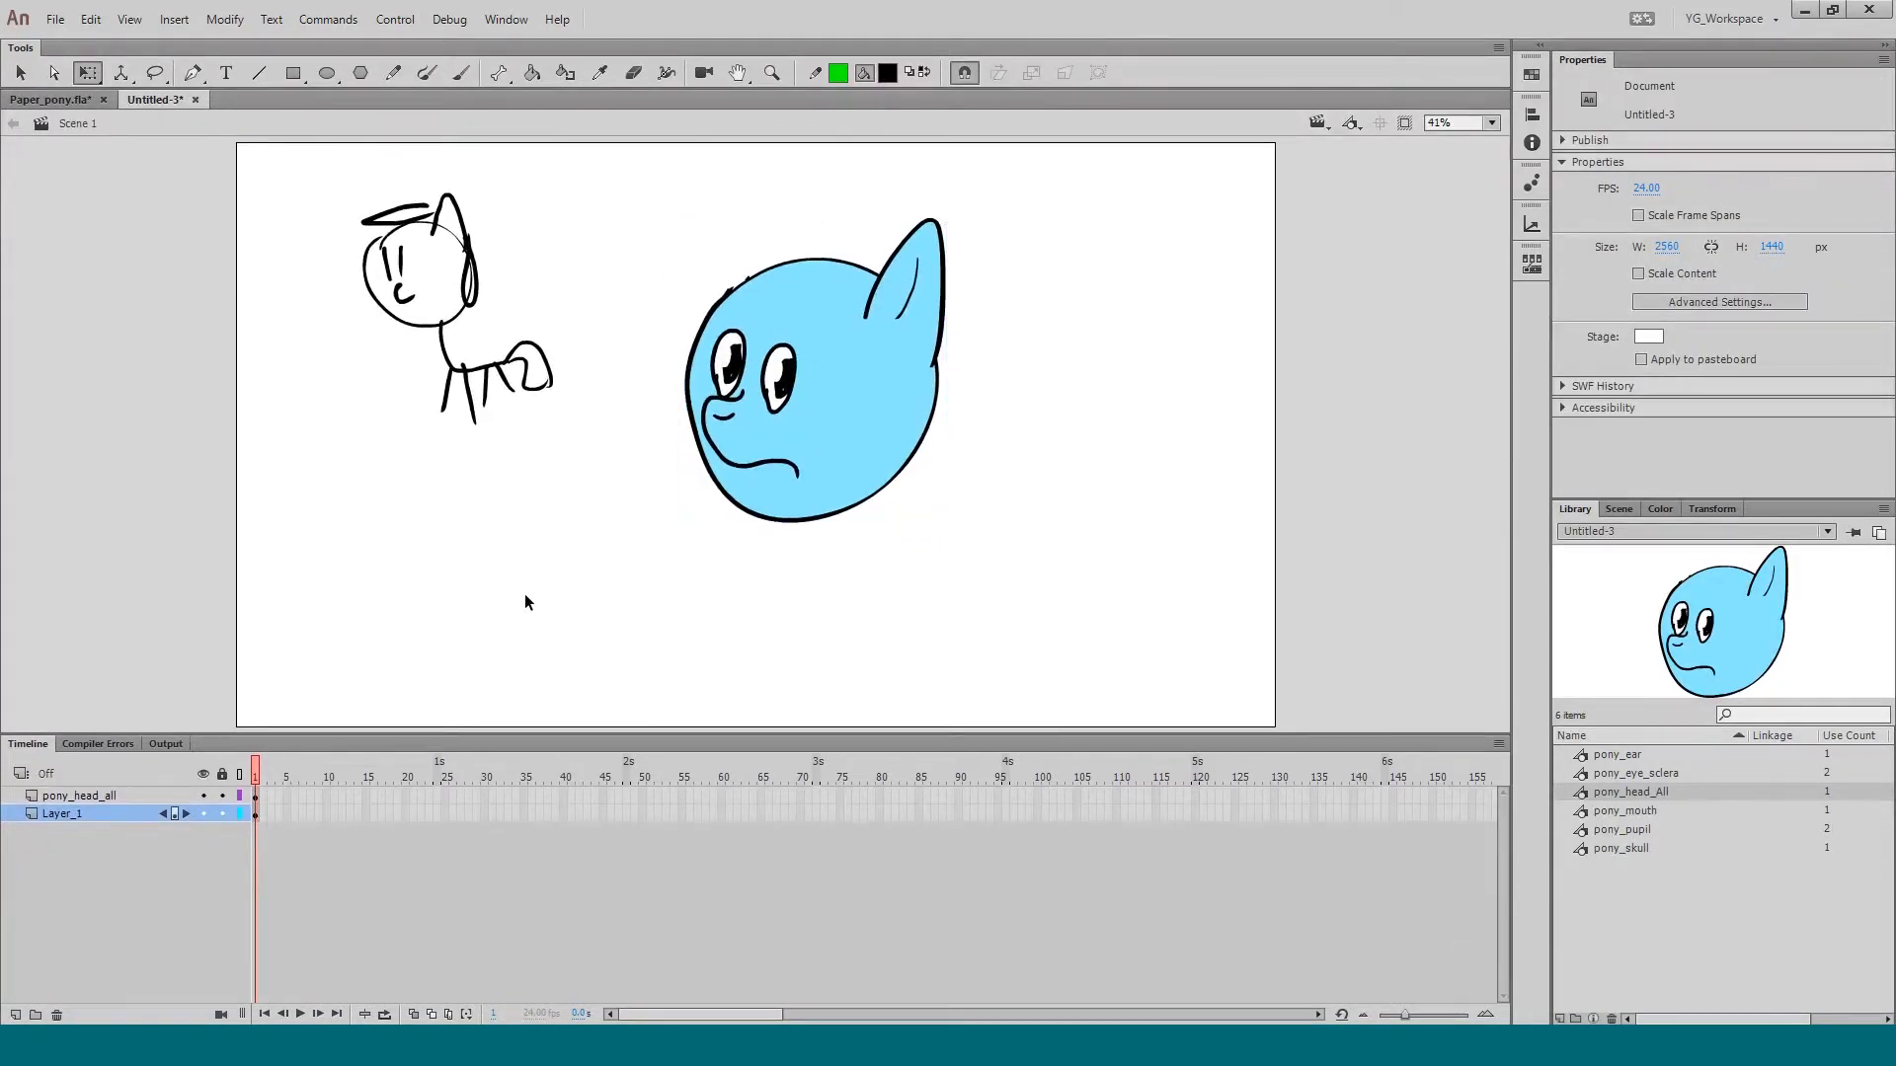
Step: Place the pony_head_All instance's transformation point at the lower back of the head, test rotating it, and undo the rotations
left_click(743, 379)
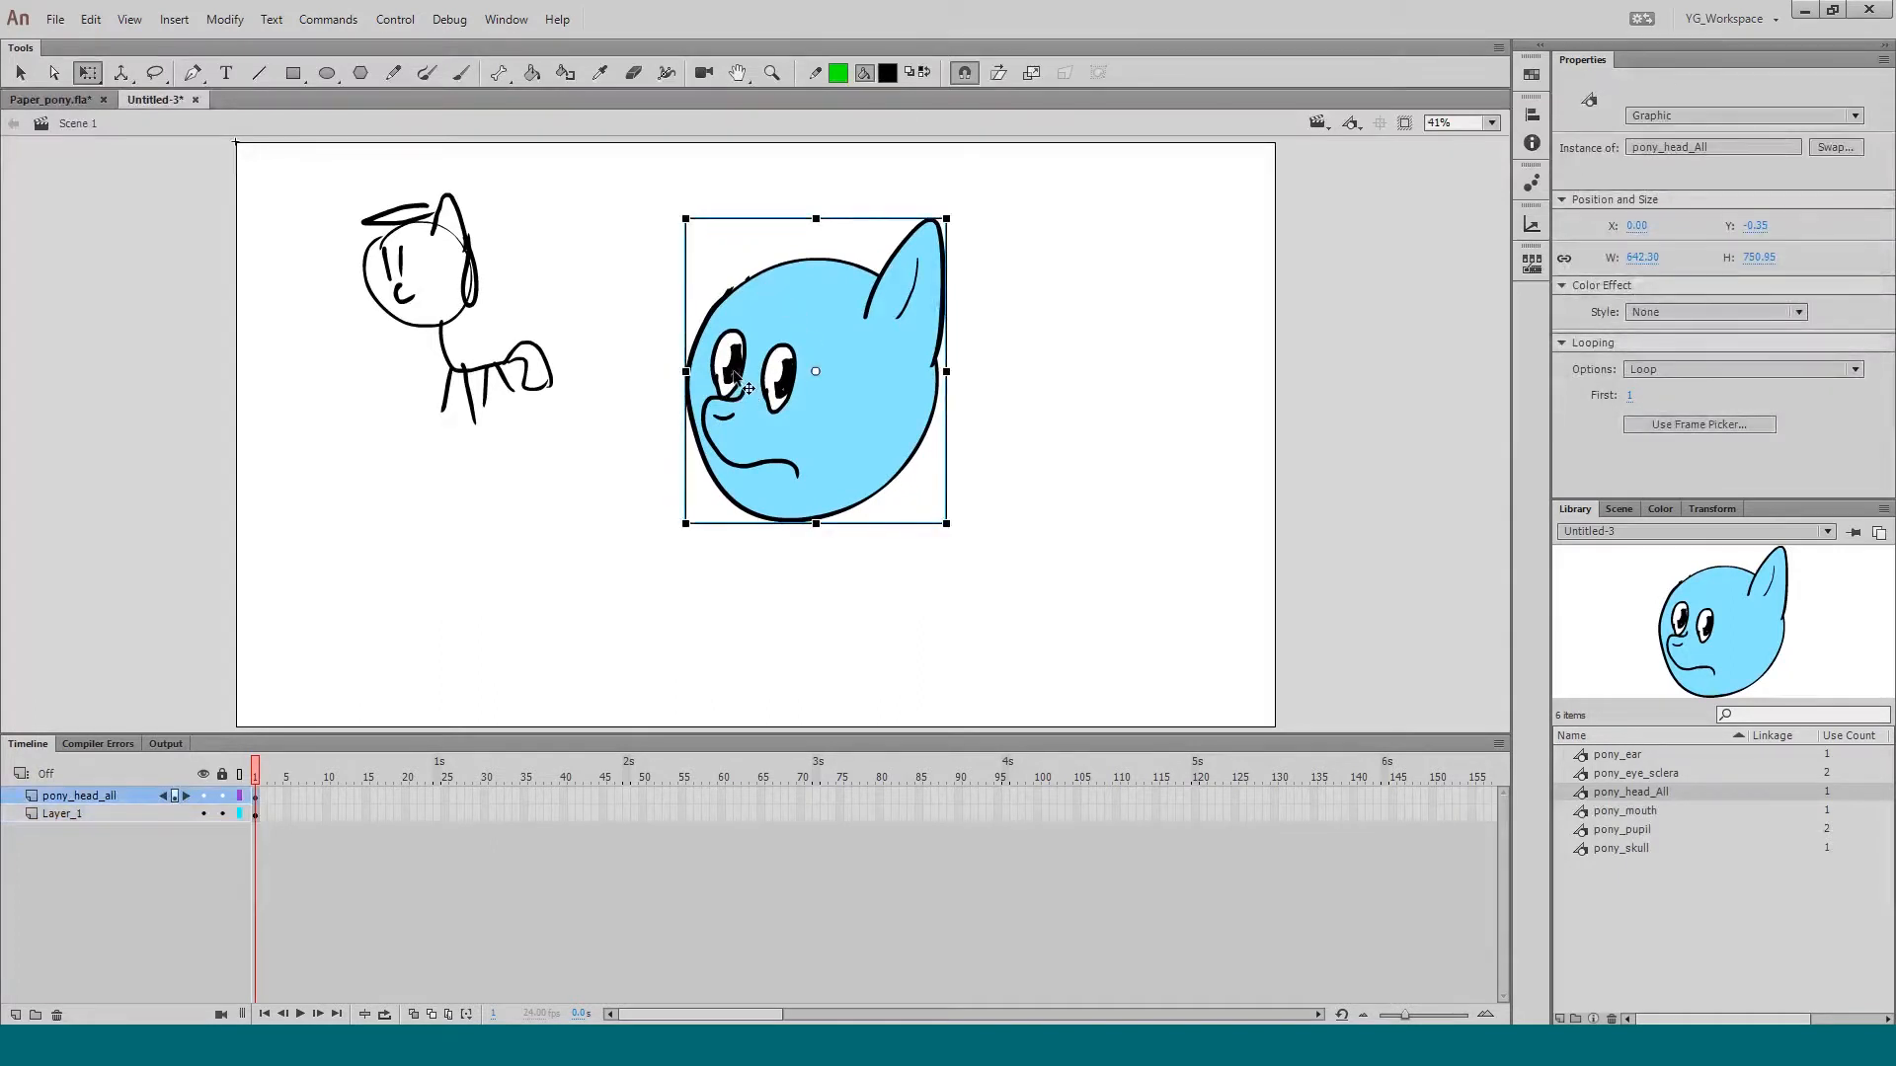
left_click_drag(815, 371, 844, 487)
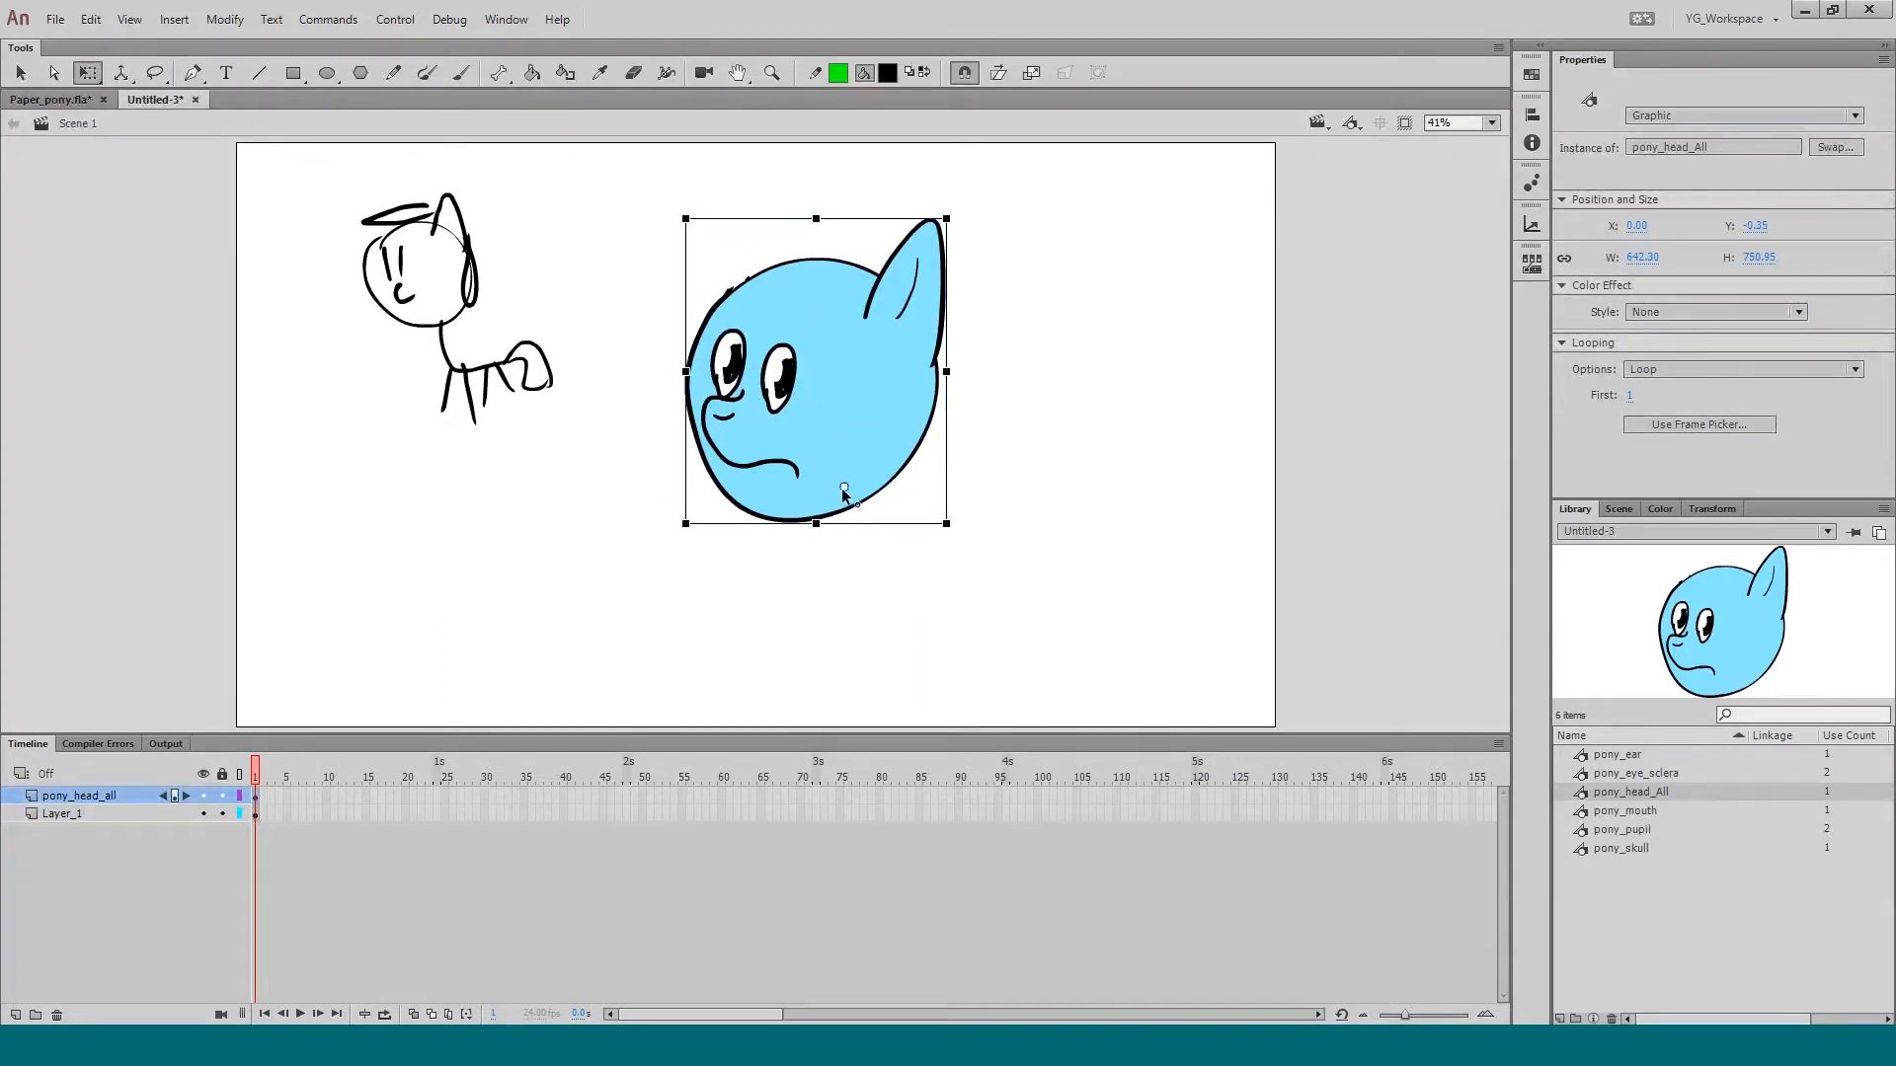
left_click_drag(679, 211, 750, 183)
key("ctrl+z")
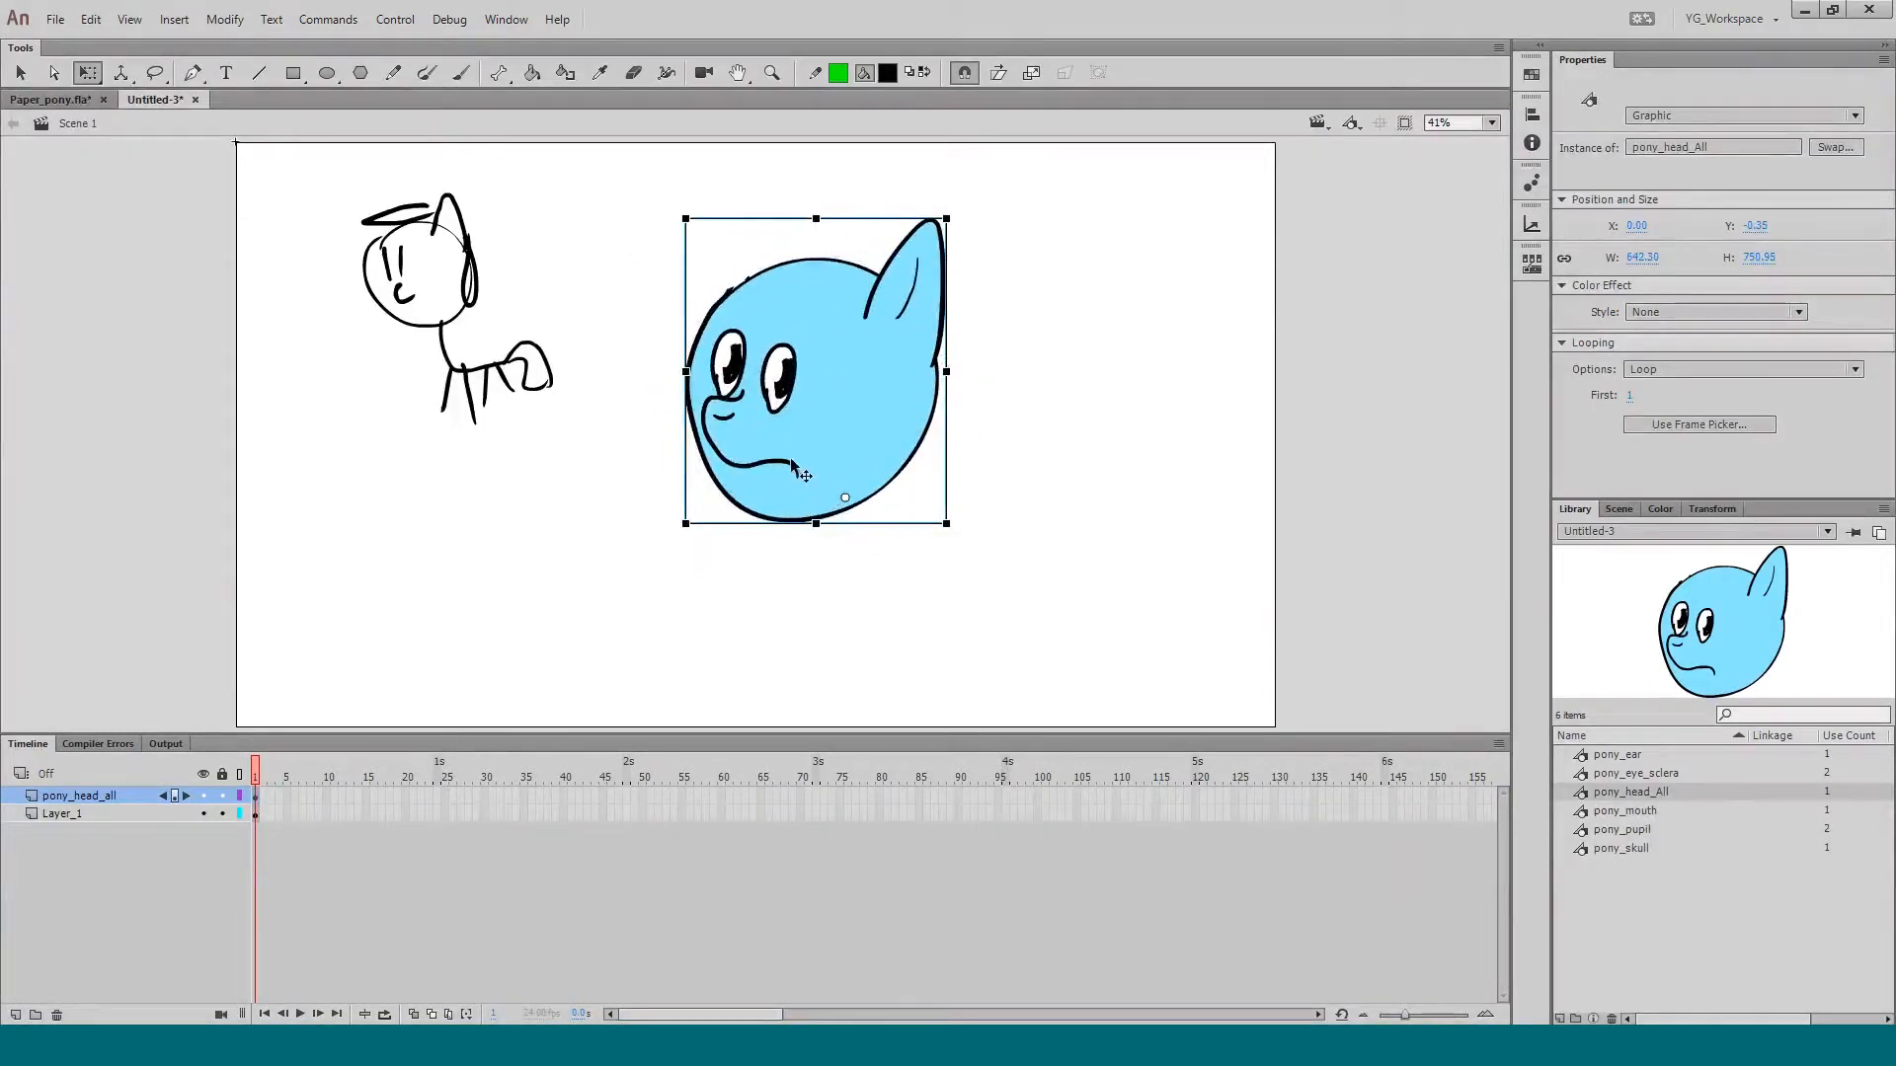
left_click(810, 558)
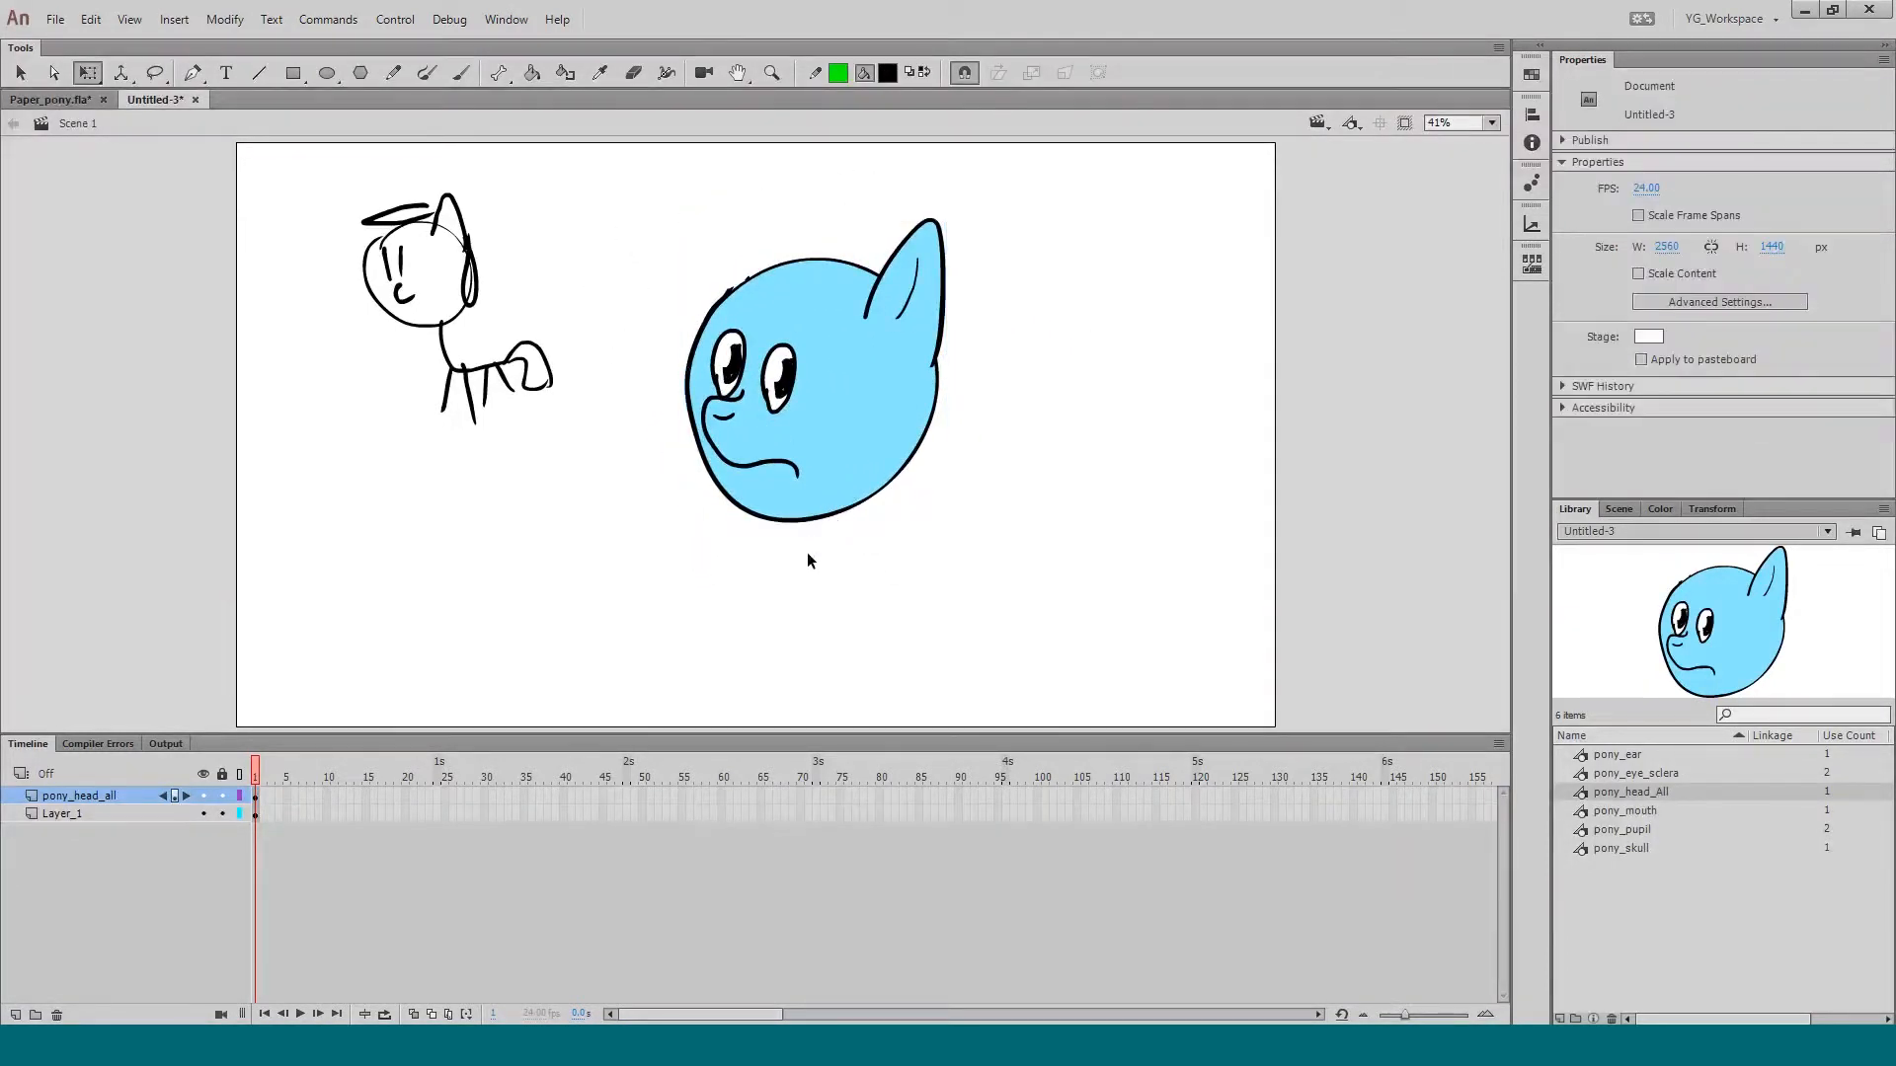
left_click(780, 488)
left_click_drag(675, 233, 622, 234)
key("ctrl+z")
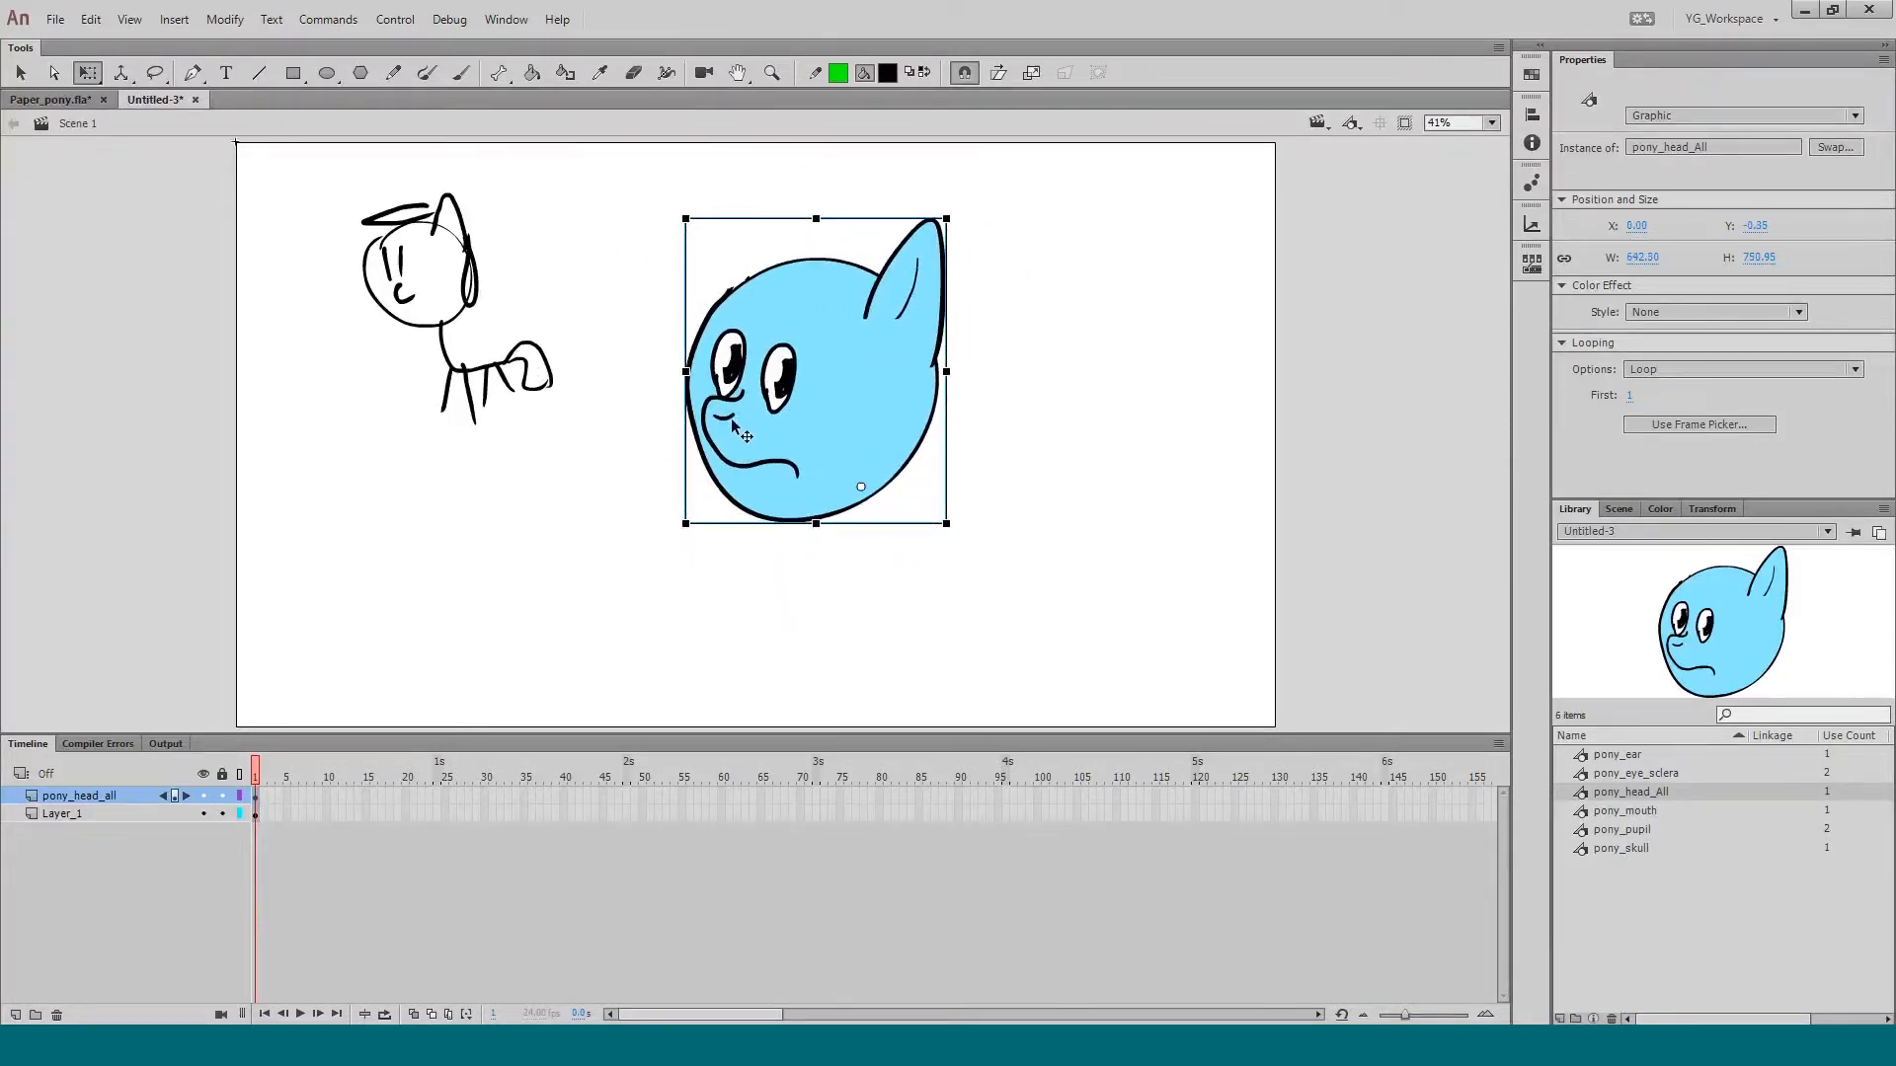
Step: Open the pony_head_All symbol in place and select Layer_8, pony_pupil, Layer_4 and skull in turn to review its contents
double_click(735, 423)
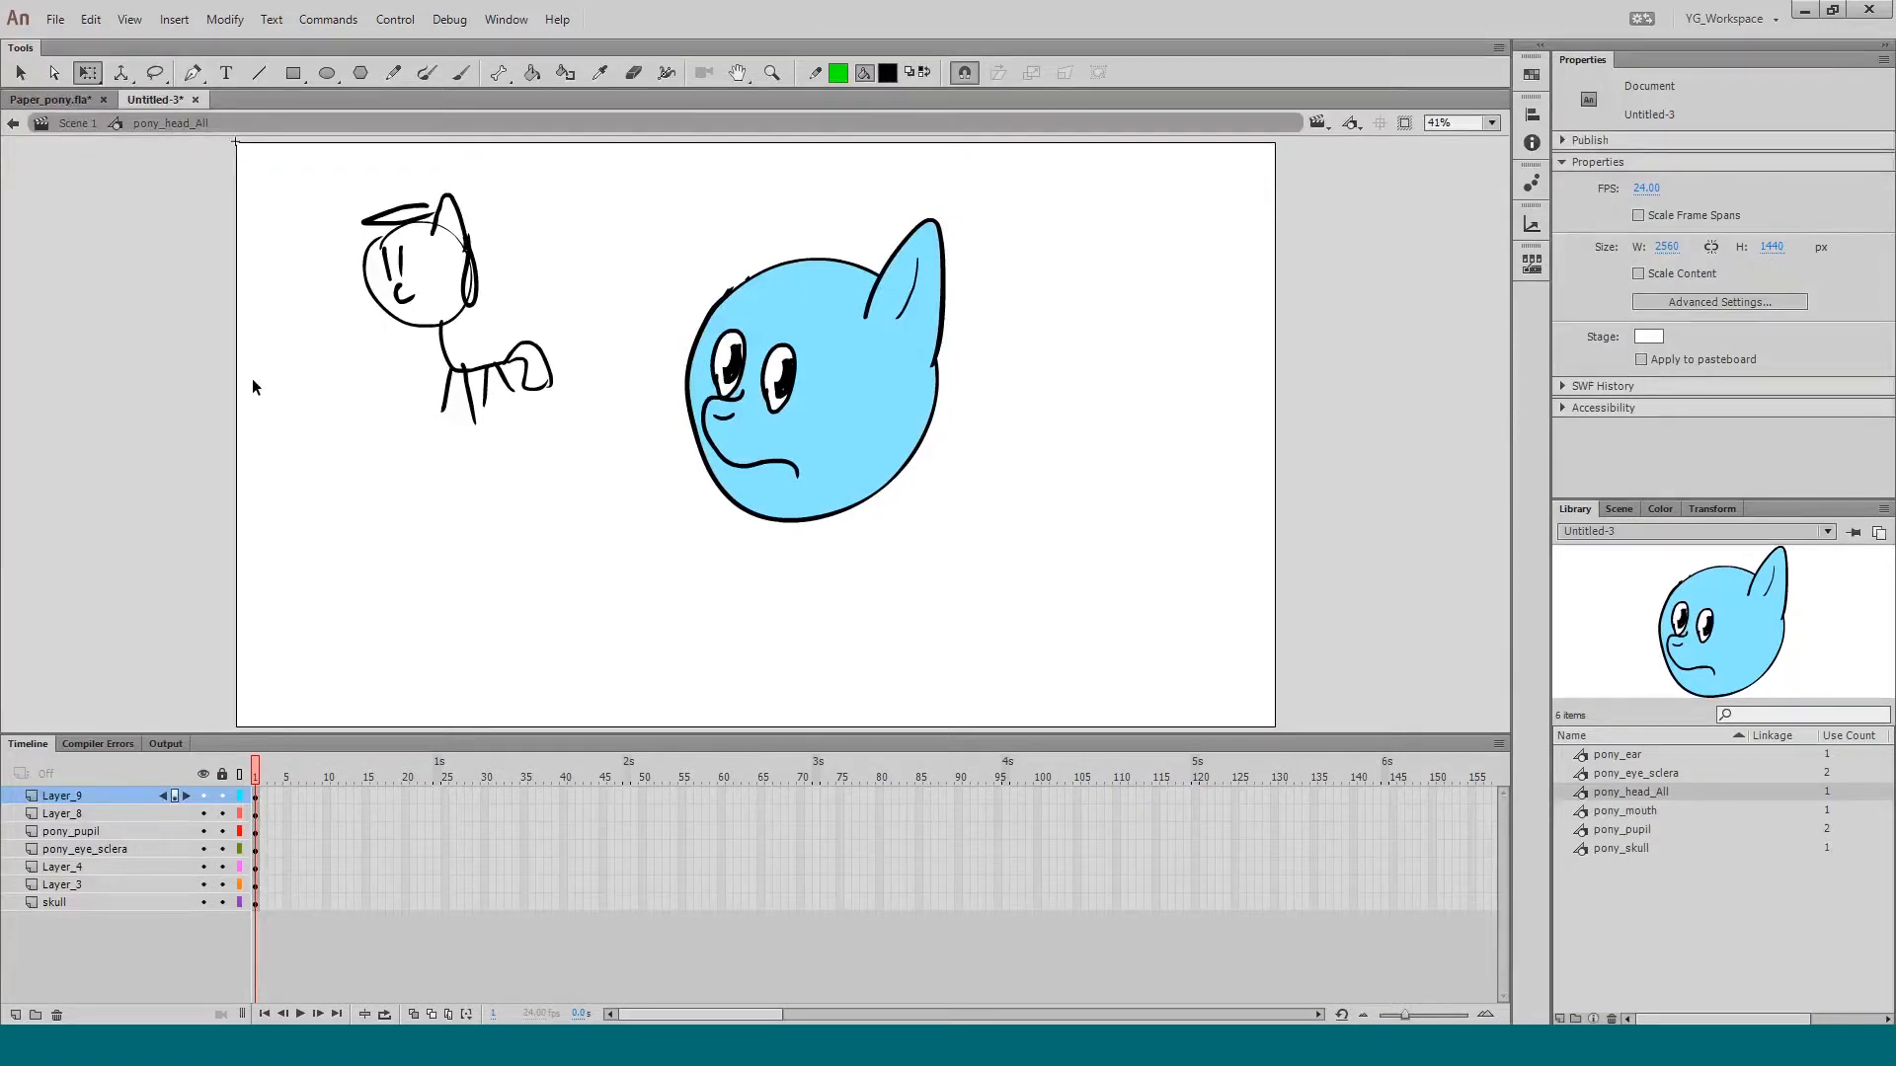
left_click(91, 813)
left_click(94, 832)
left_click(96, 866)
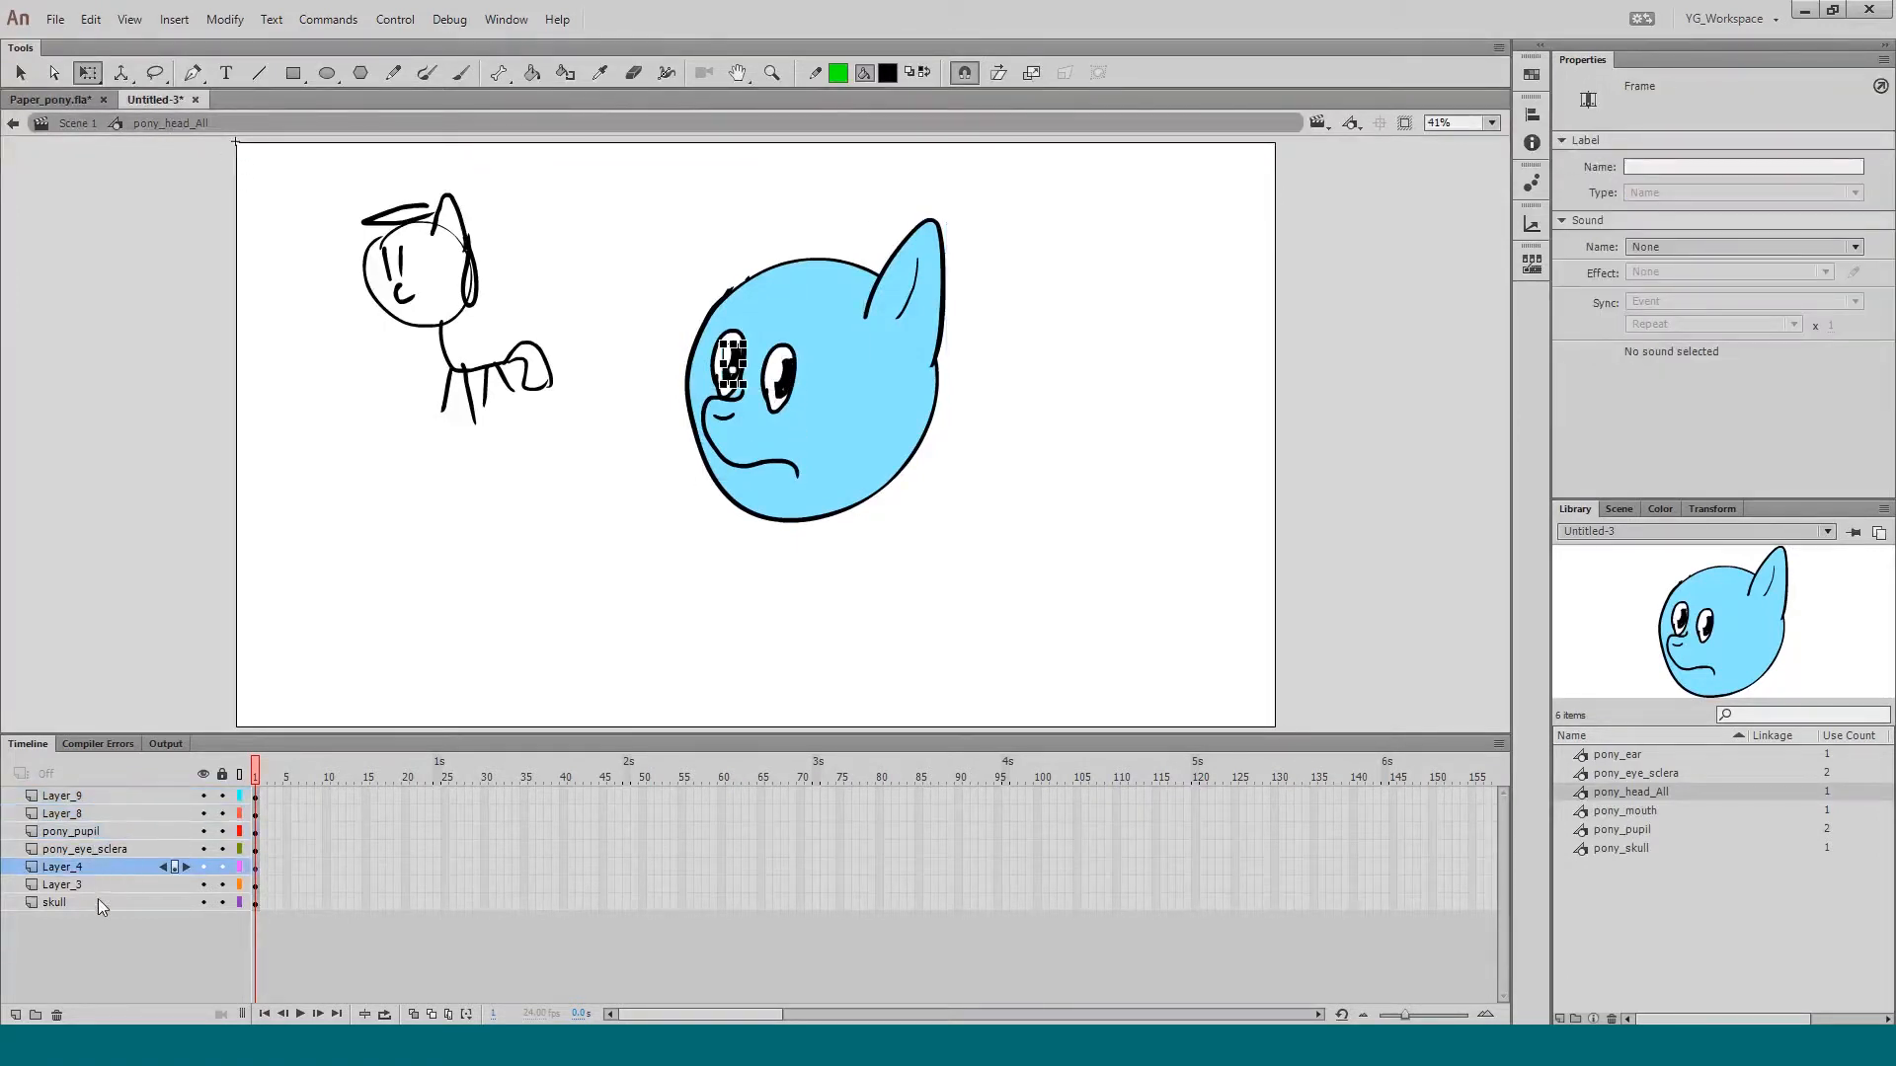
left_click(98, 901)
left_click(516, 620)
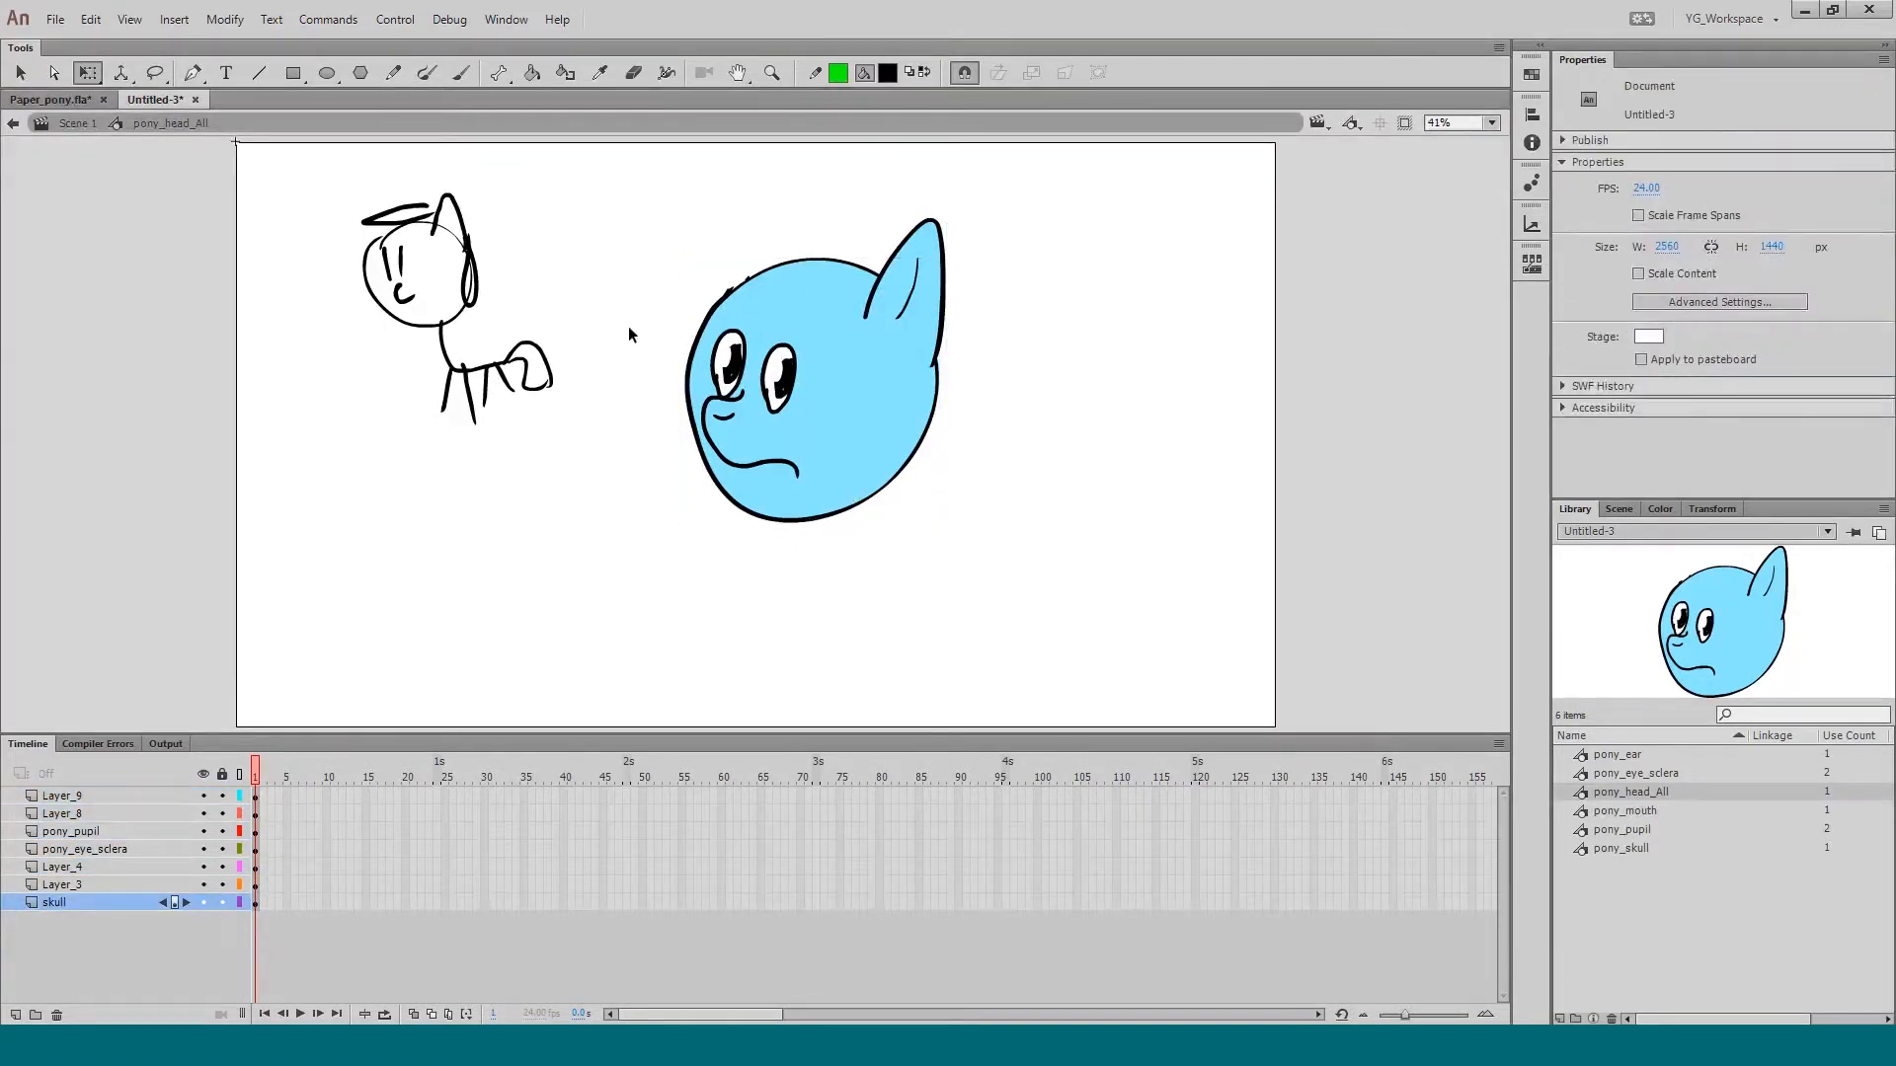
Step: Handwrite "F5" with the brush on the skull layer, in the empty area below and left of the head
left_click_drag(446, 806, 427, 914)
key("b")
mouse_move(508, 644)
left_mouse_down()
mouse_move(491, 603)
mouse_move(514, 566)
left_mouse_up()
mouse_move(488, 612)
left_mouse_down()
mouse_move(512, 600)
mouse_move(573, 628)
left_mouse_up()
left_click_drag(557, 564, 595, 556)
key("q")
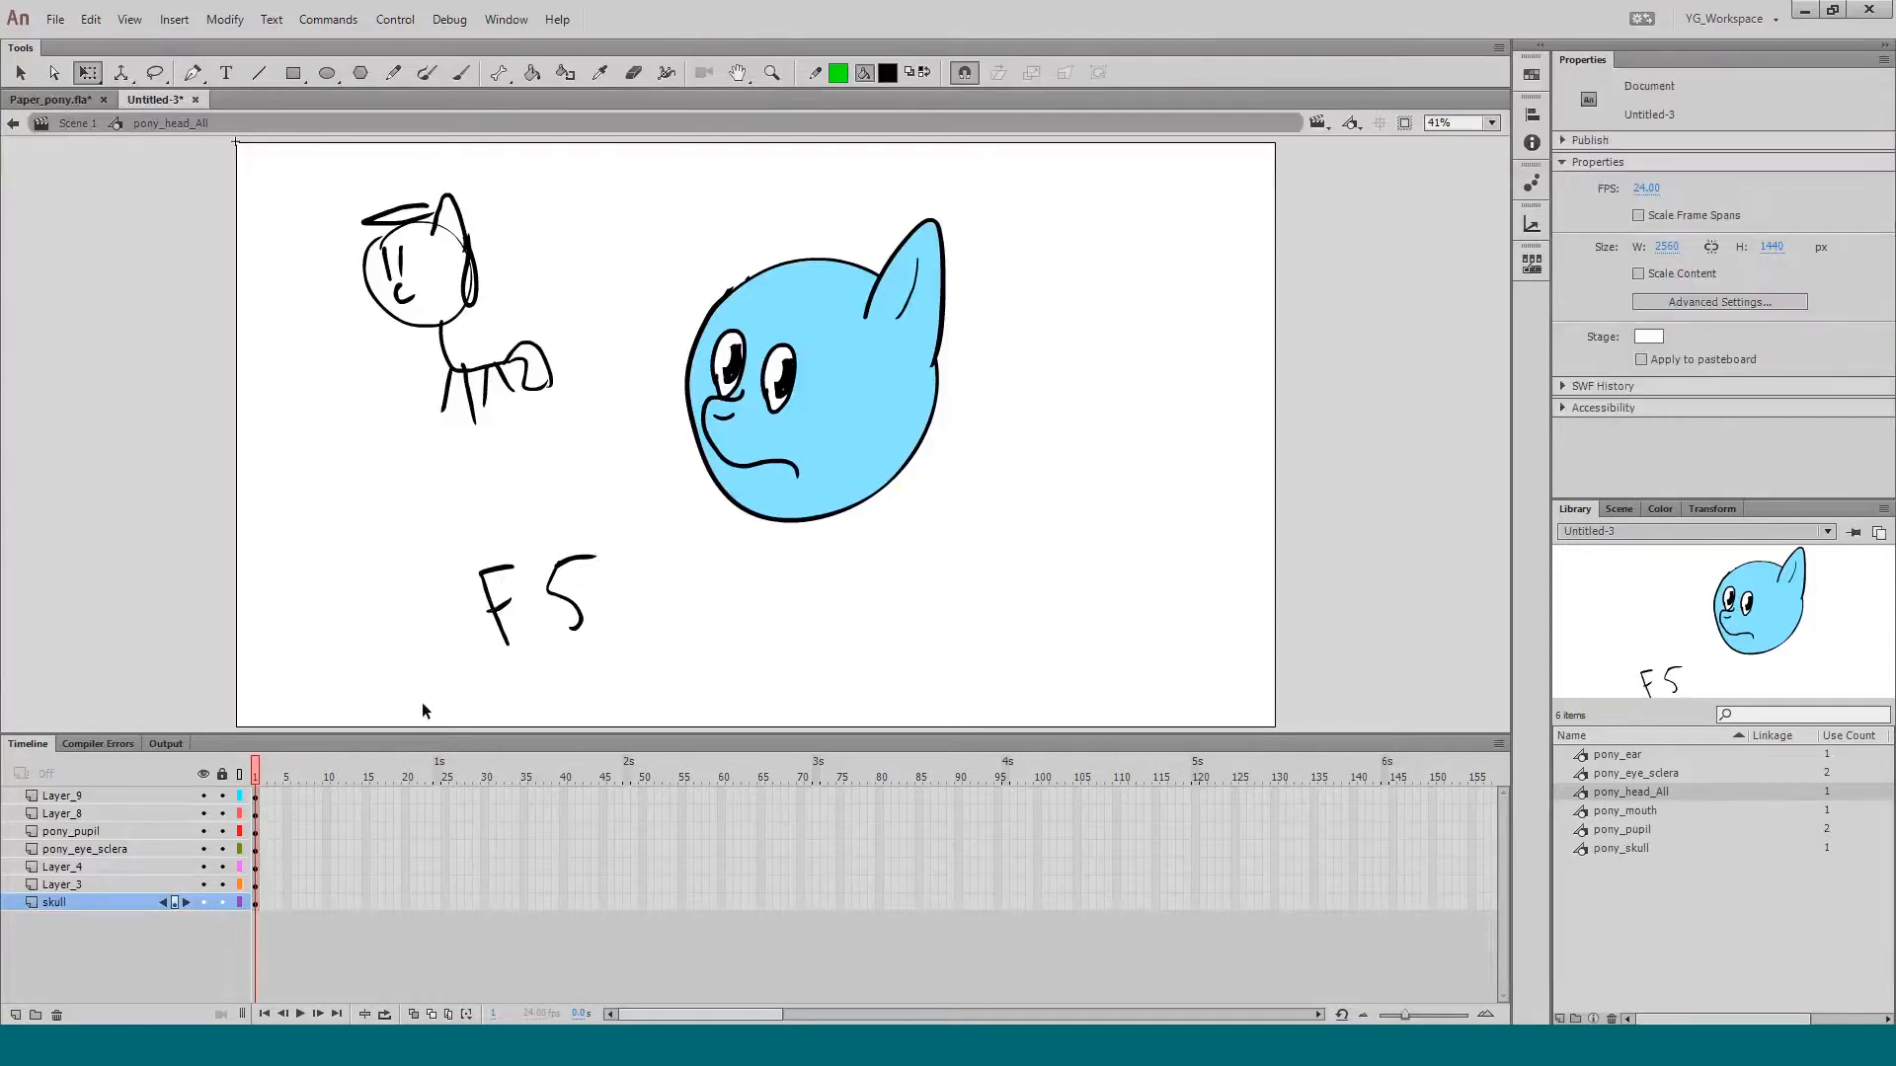
Step: Extend all layers of the pony_head_All symbol to frame 24, and delete the handwritten "F5" note
left_click_drag(434, 796, 435, 905)
key("F5")
left_click(399, 684)
left_click_drag(394, 500, 697, 762)
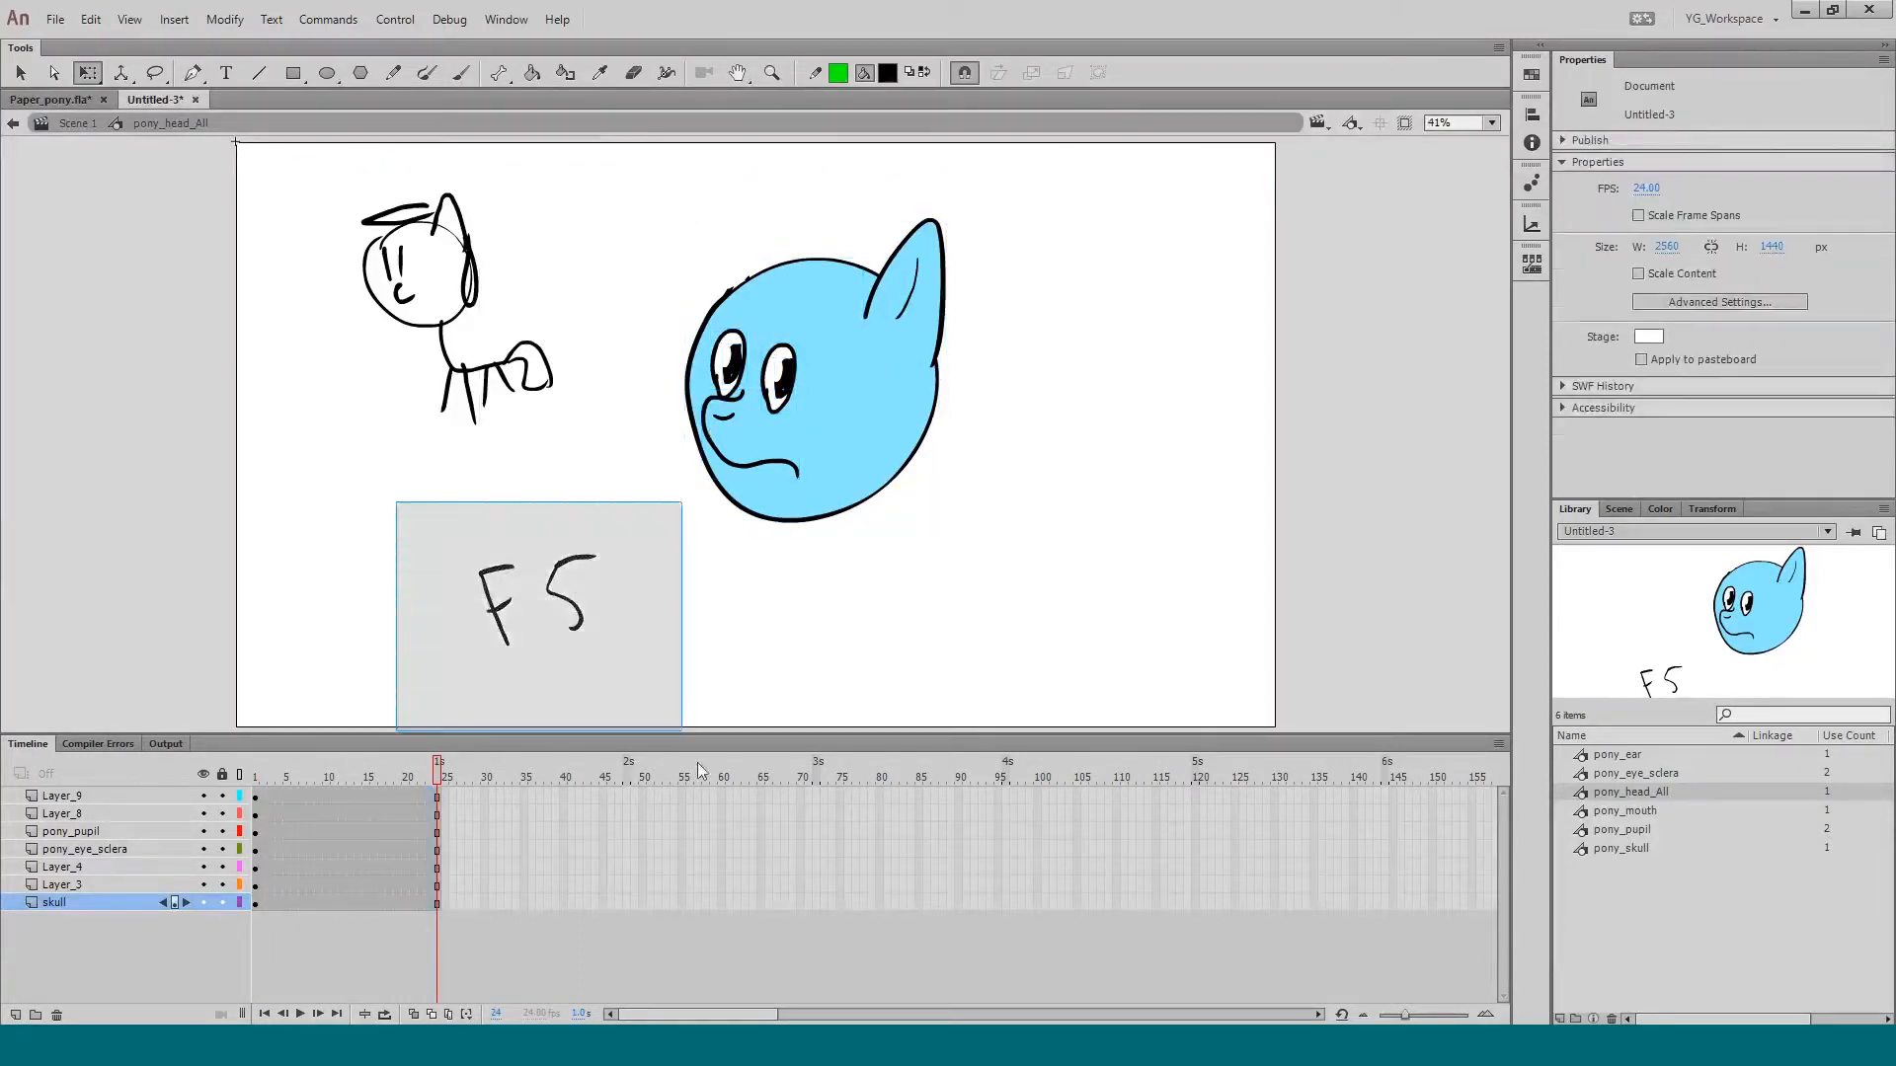
key("Delete")
Step: Play the symbol's timeline and scrub through it to frame 24 to review the extended head
key("Return")
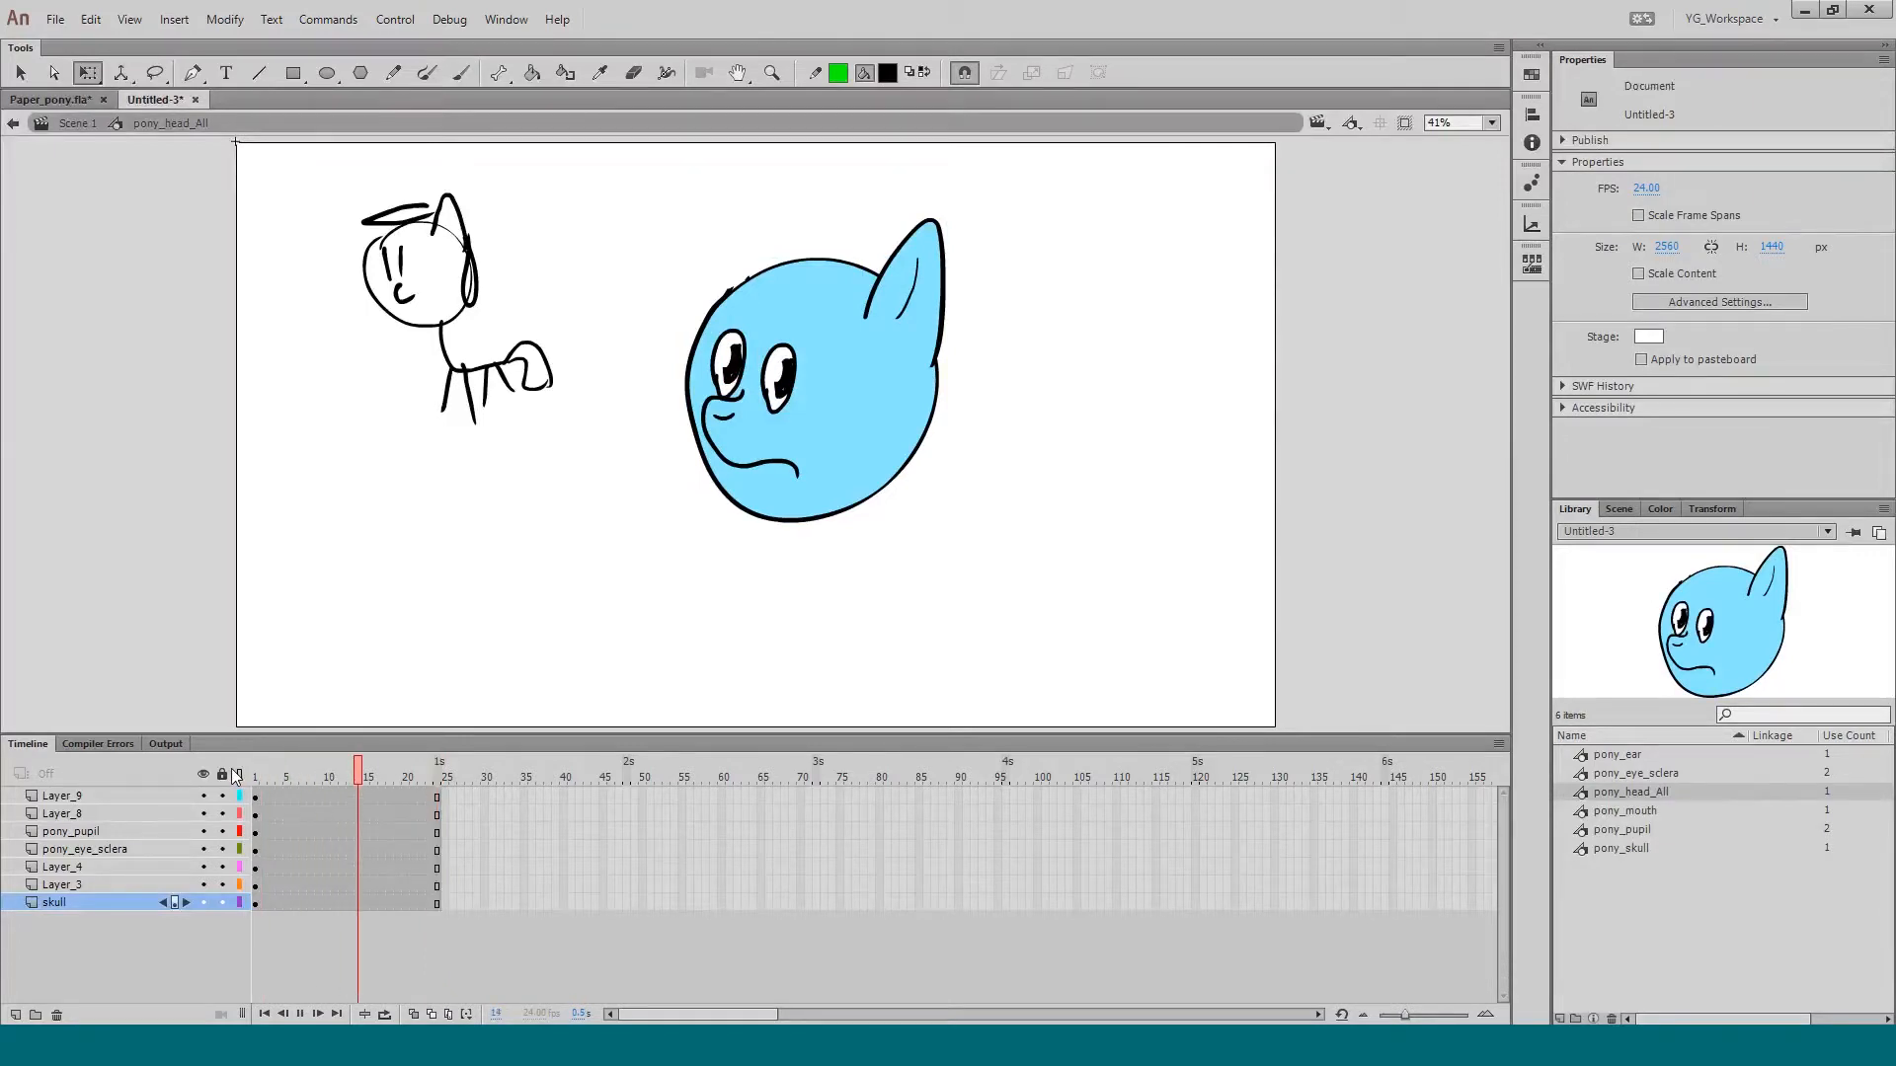
left_click(273, 778)
left_click_drag(274, 778, 437, 780)
left_click_drag(417, 735, 417, 754)
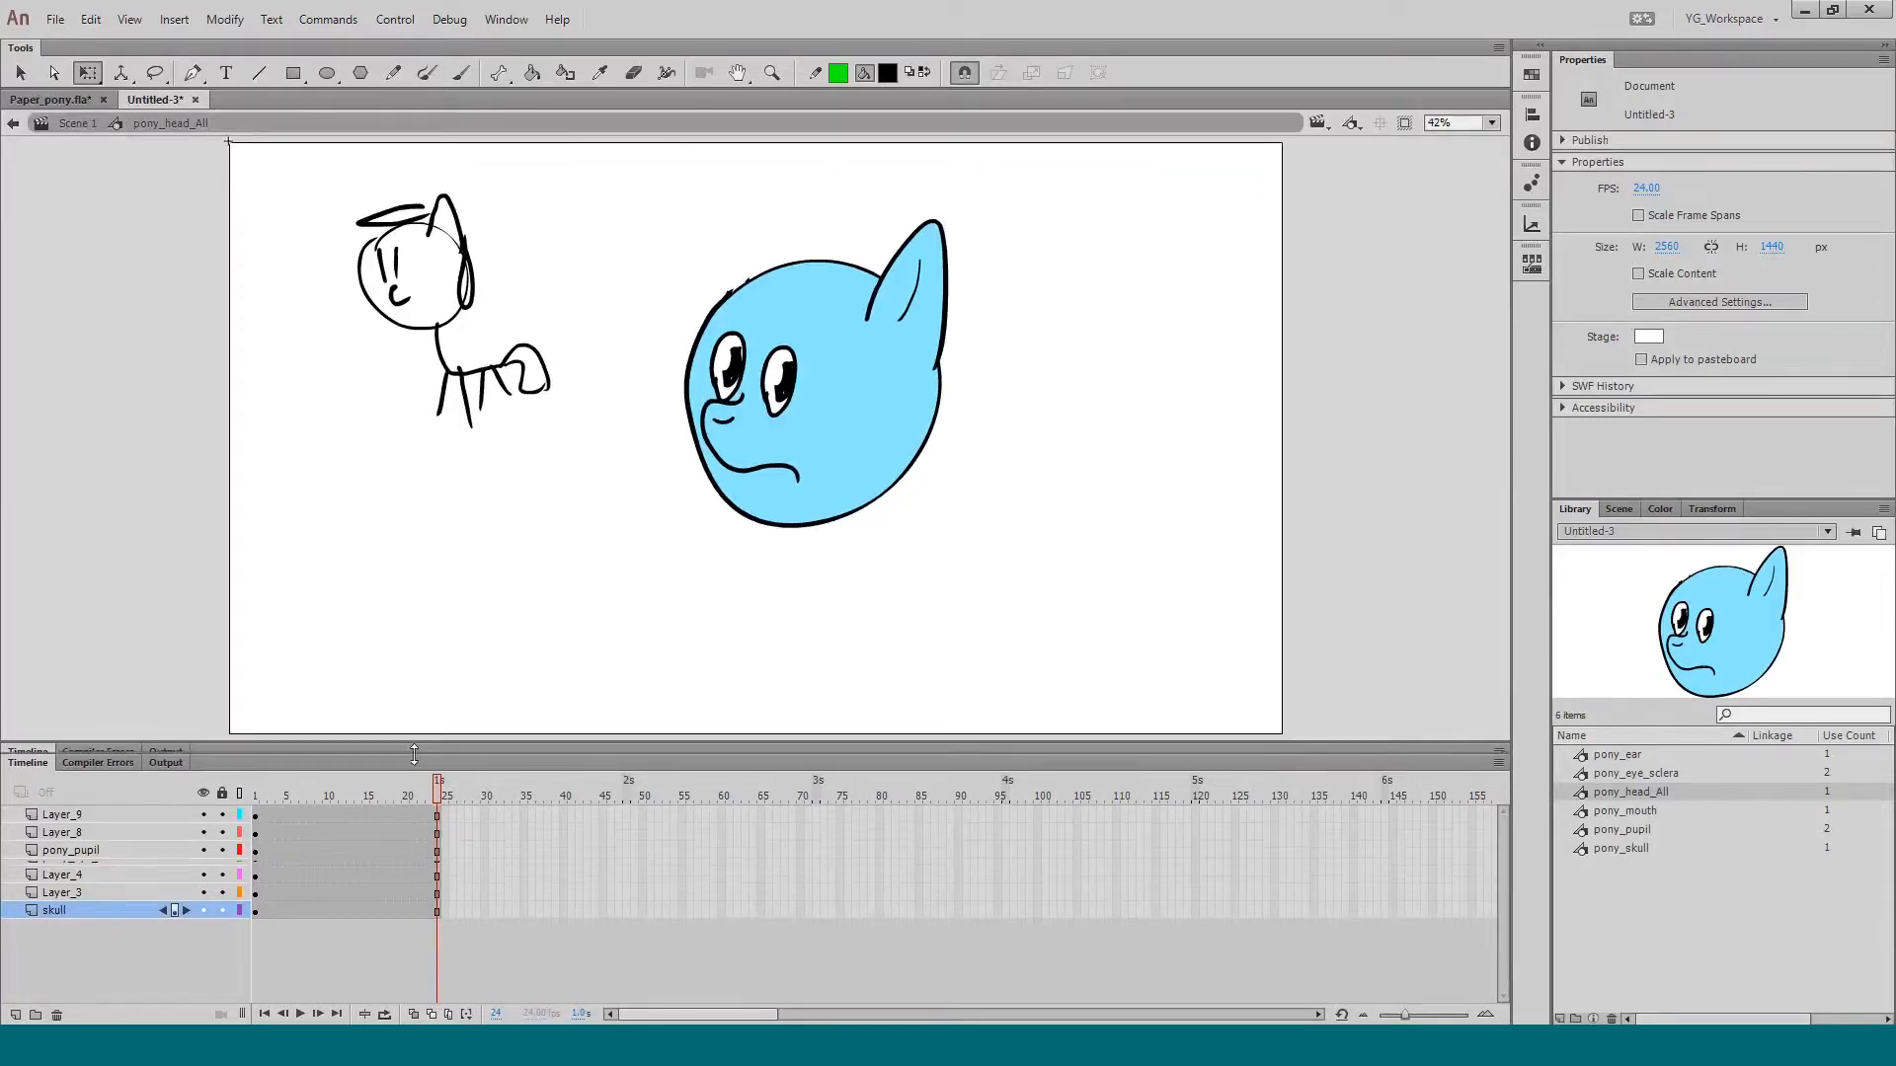
Step: Return to Scene 1 and extend the Layer_1 and pony_head_all layers to frame 23
left_click(72, 124)
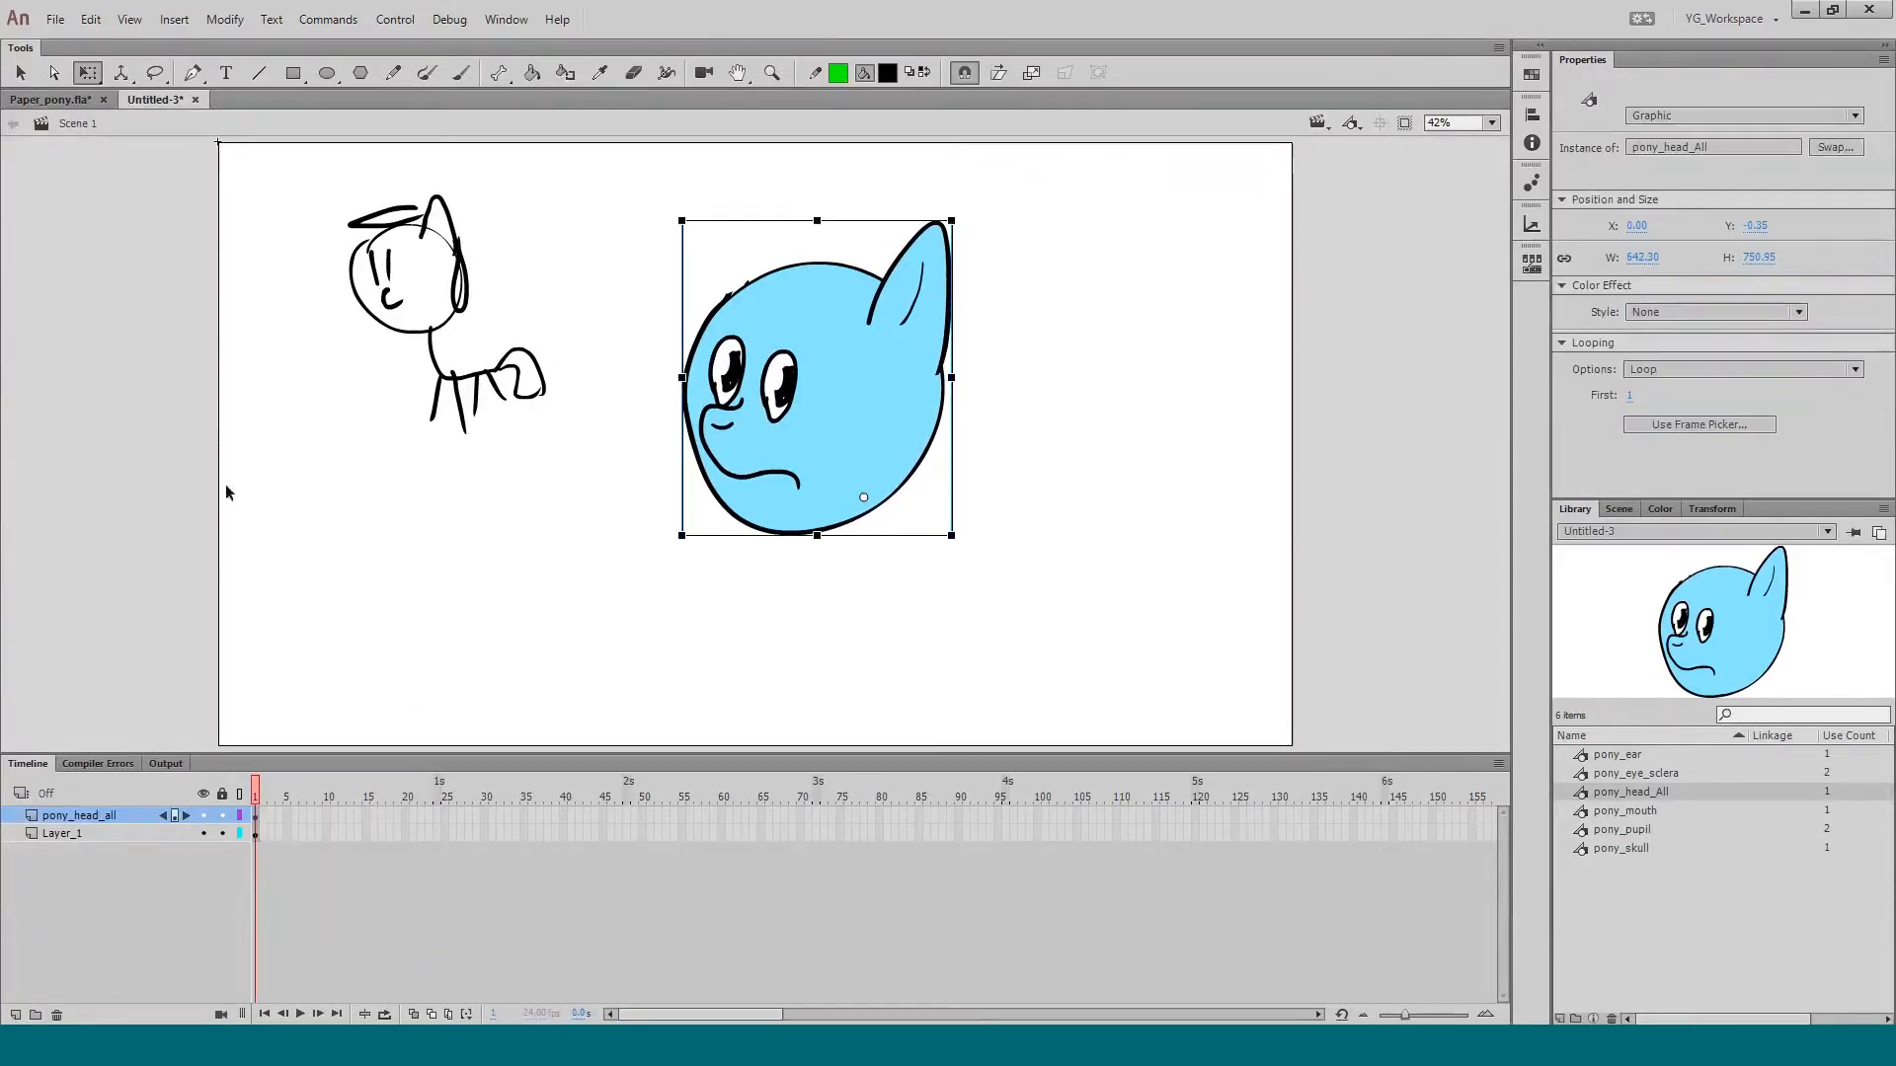
left_click(336, 696)
left_click(431, 832)
key("F5")
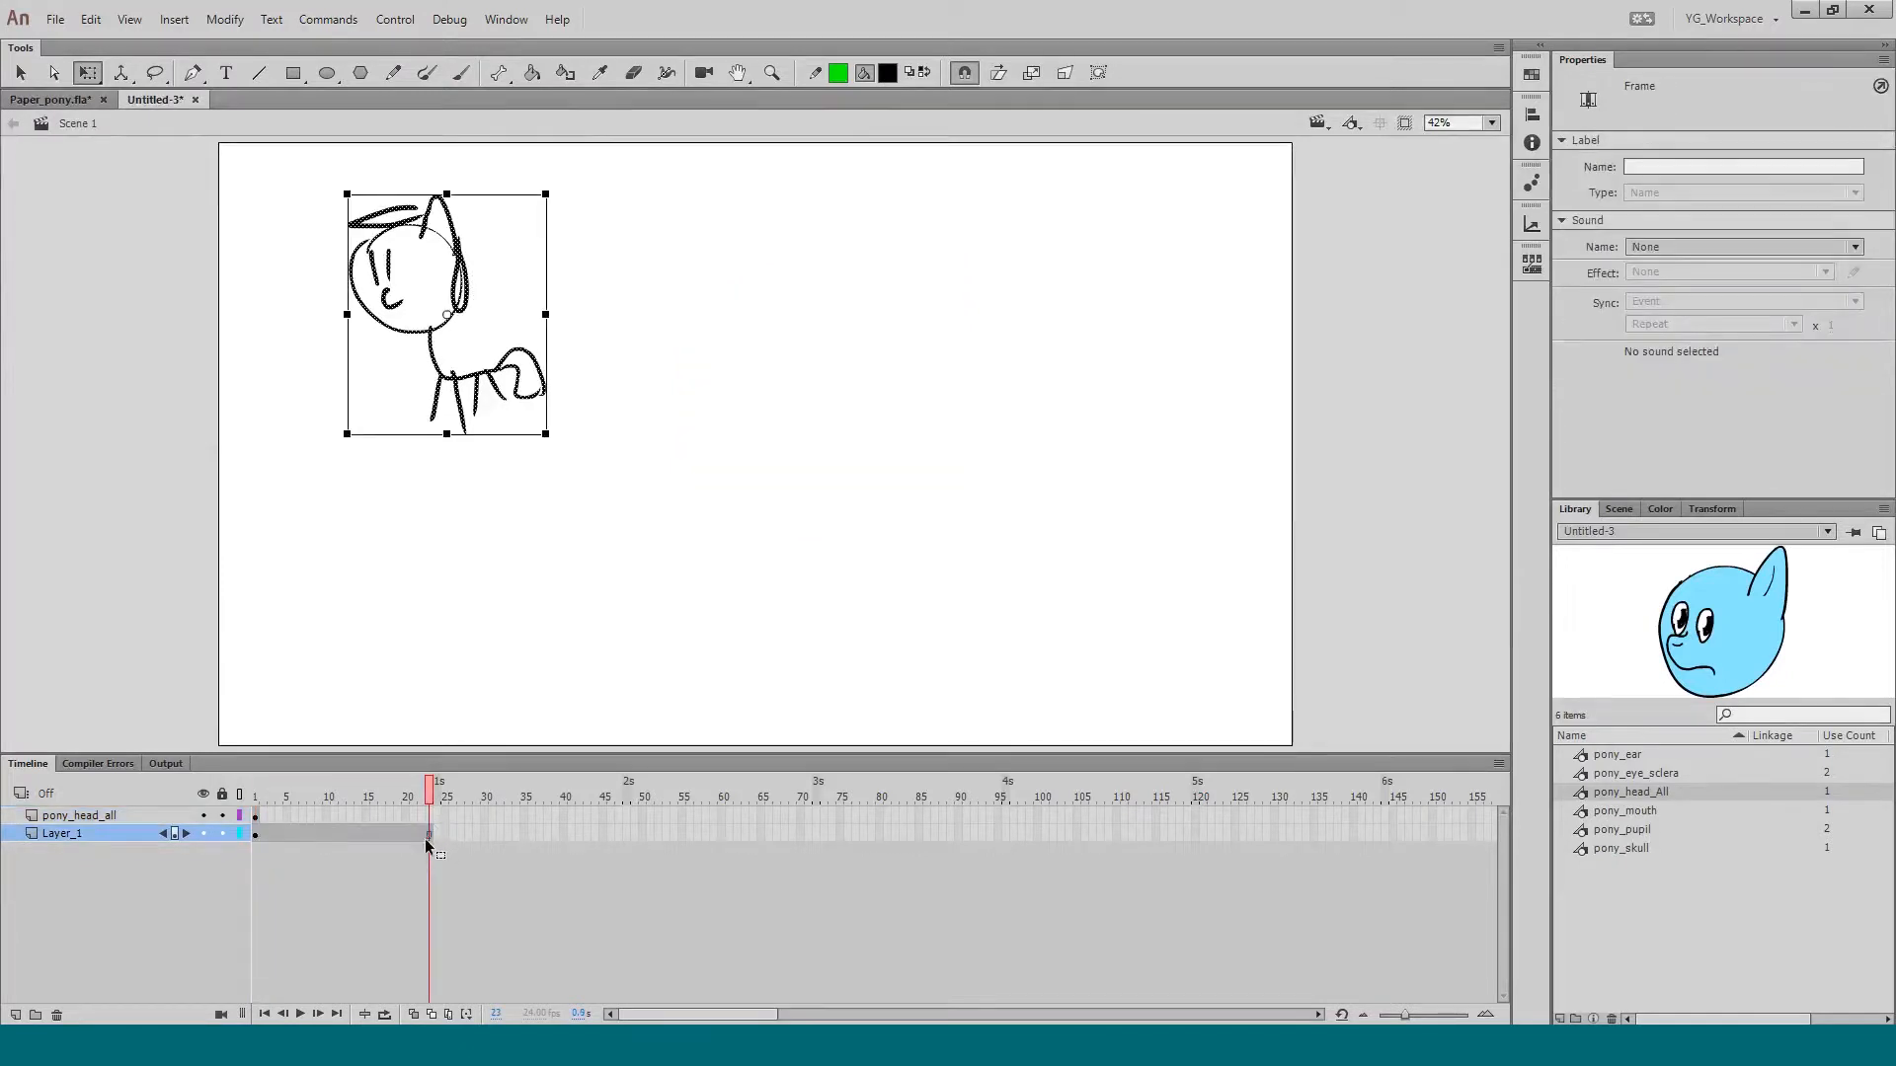
left_click(430, 816)
key("F5")
left_click(432, 694)
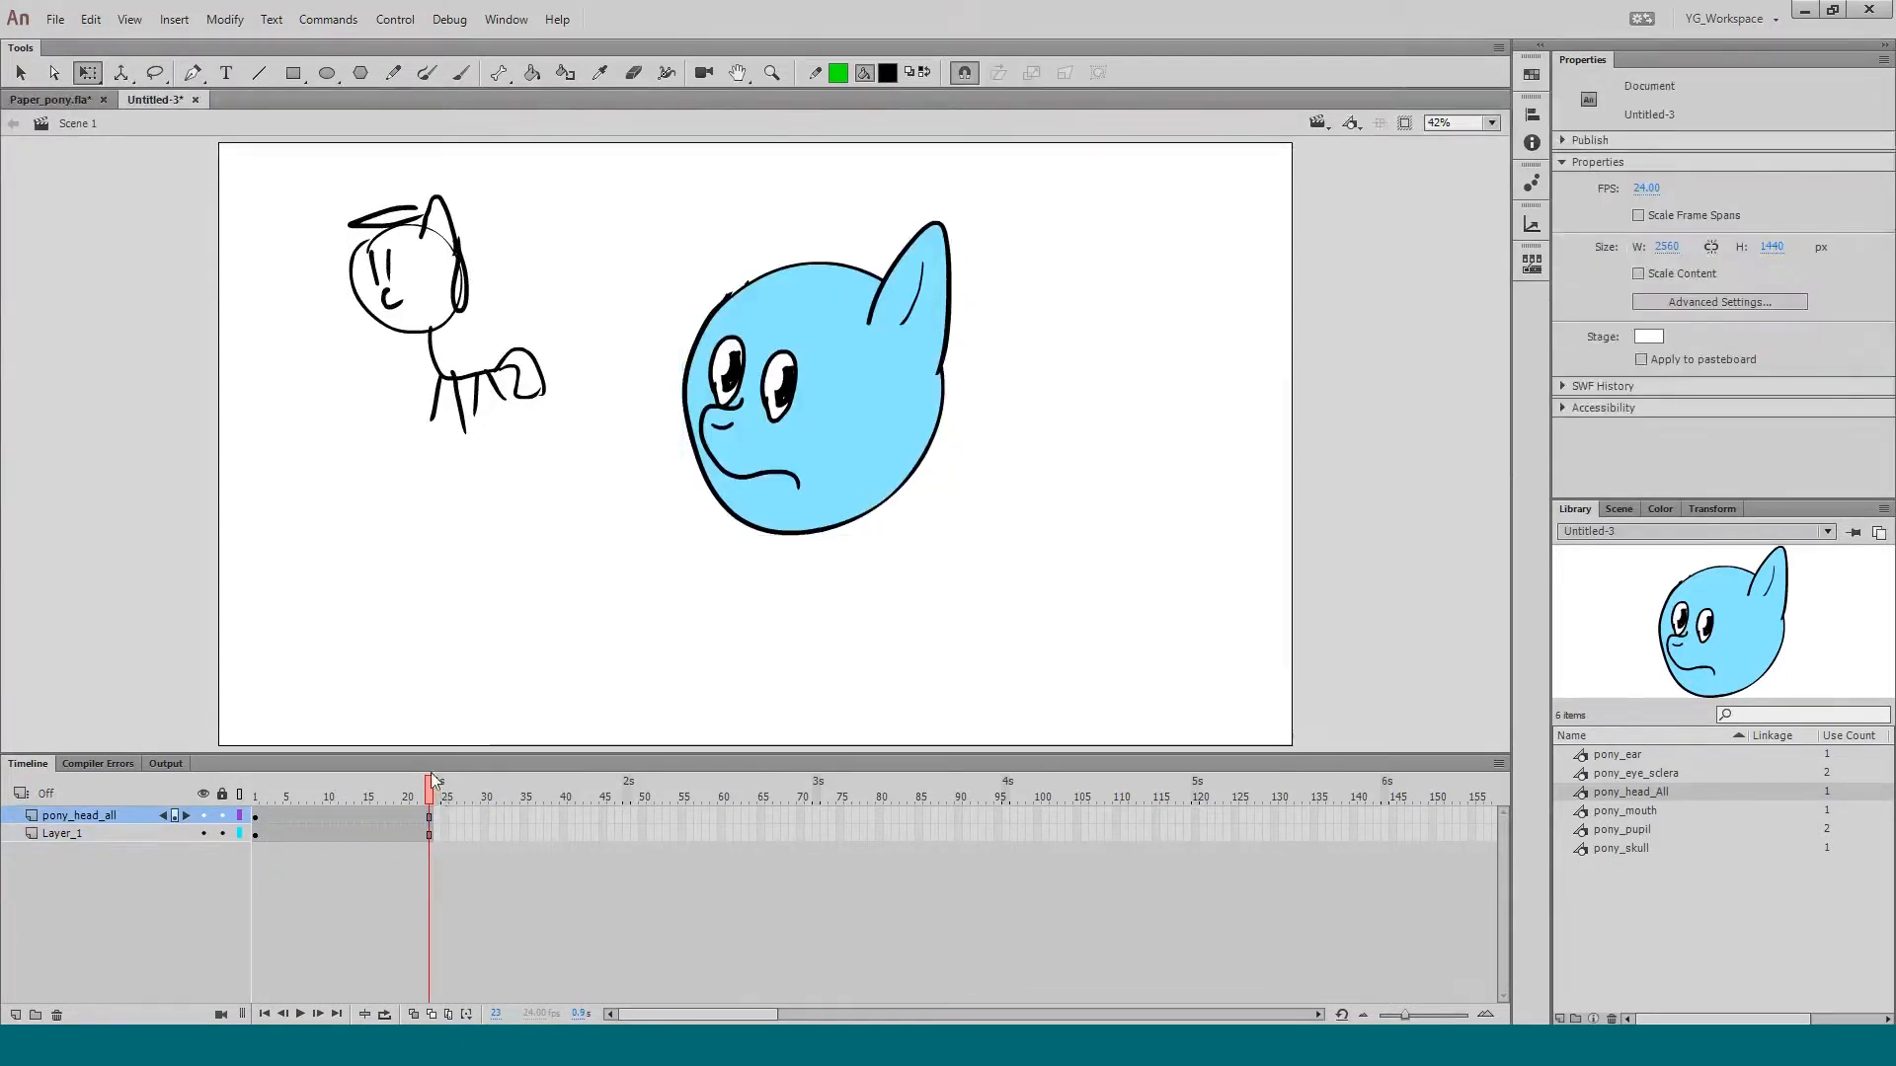
Step: Open the pony_head_All symbol in place, extend all its layers to frame 38, and return to Scene 1
double_click(734, 500)
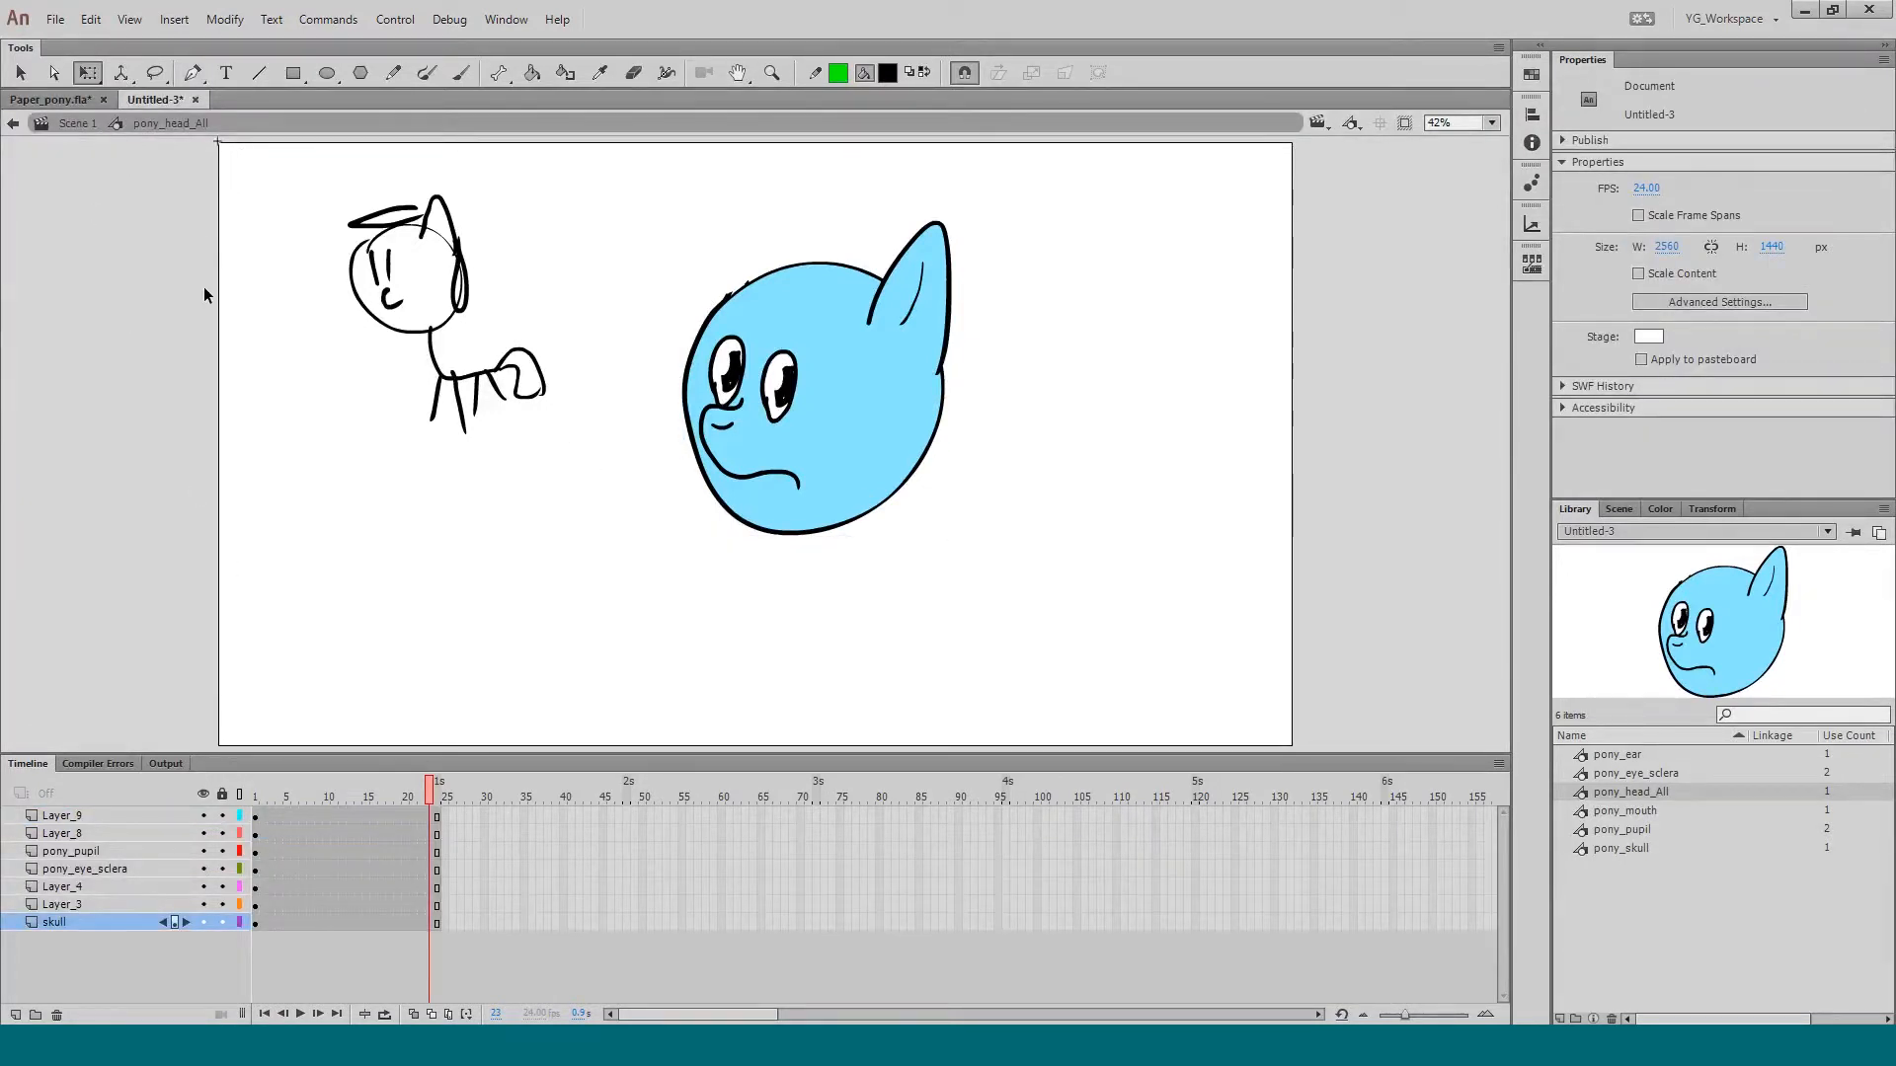
left_click_drag(468, 817, 547, 923)
key("F5")
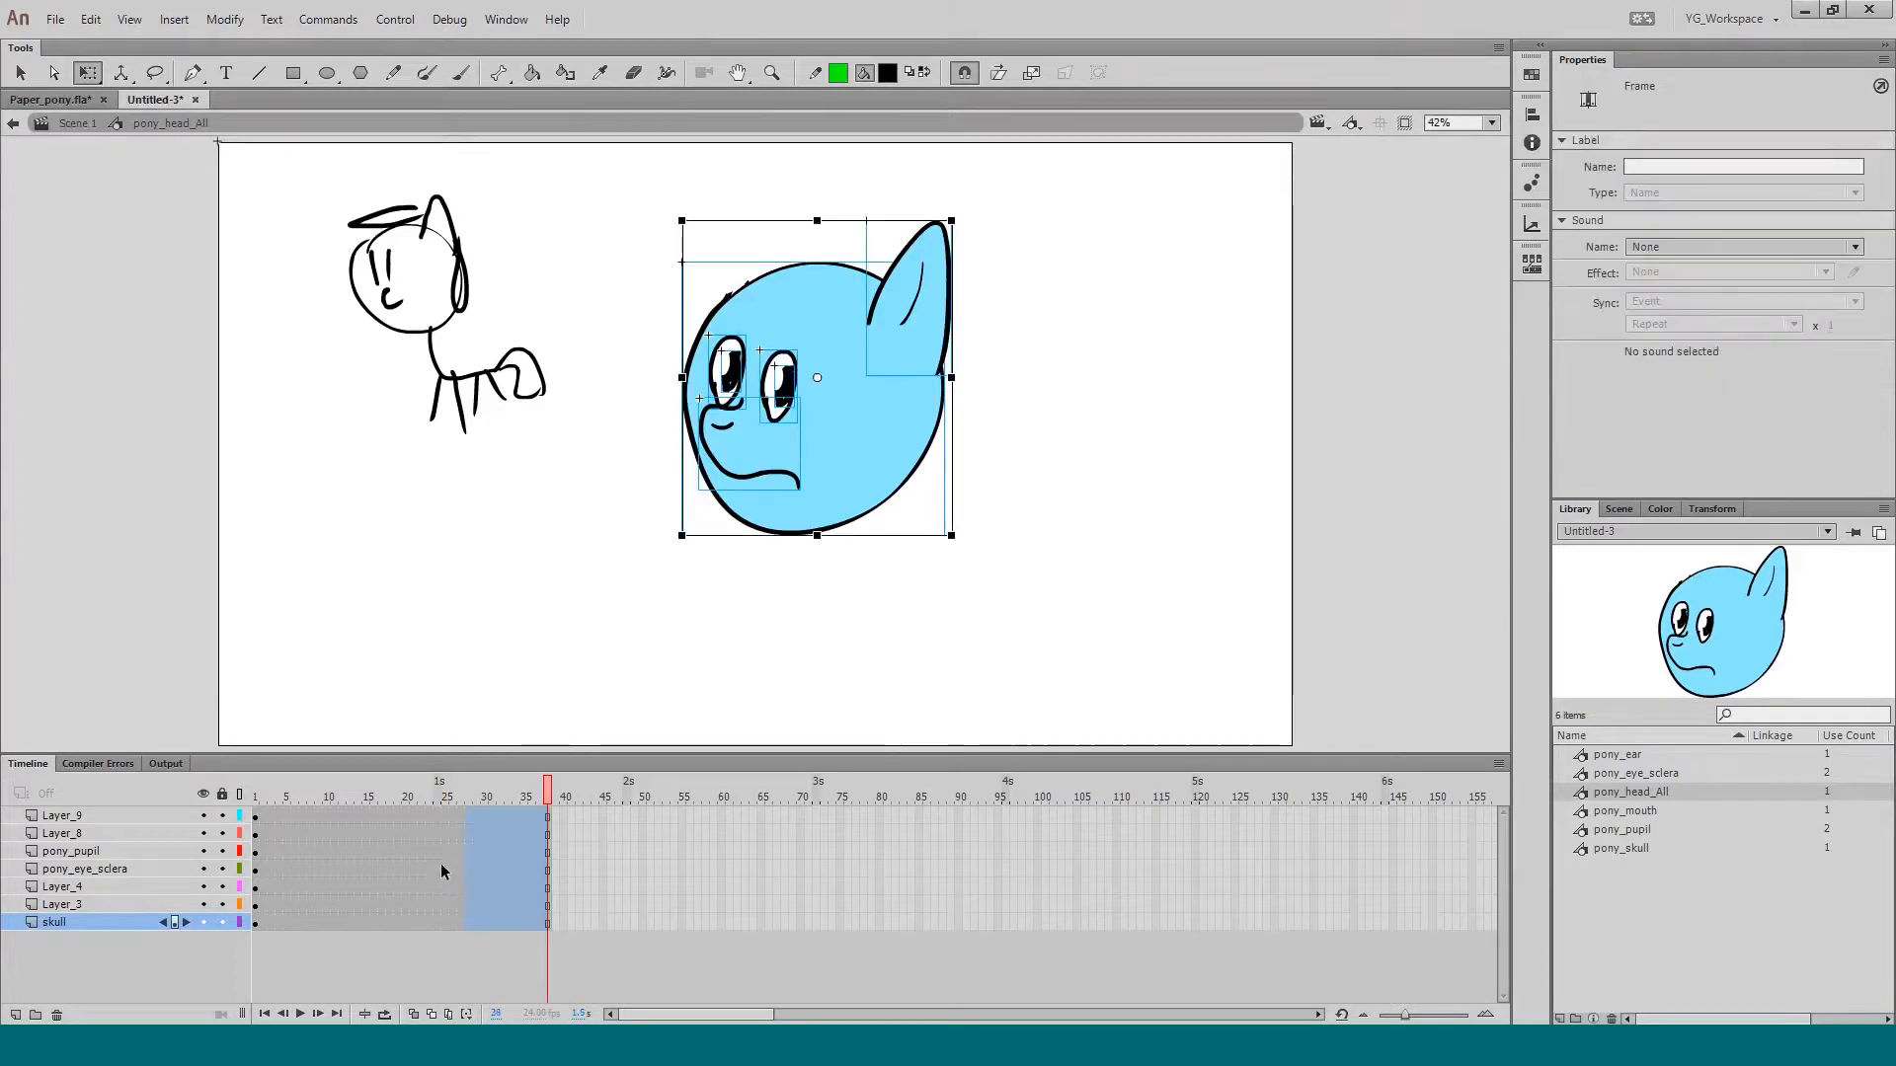
left_click(459, 719)
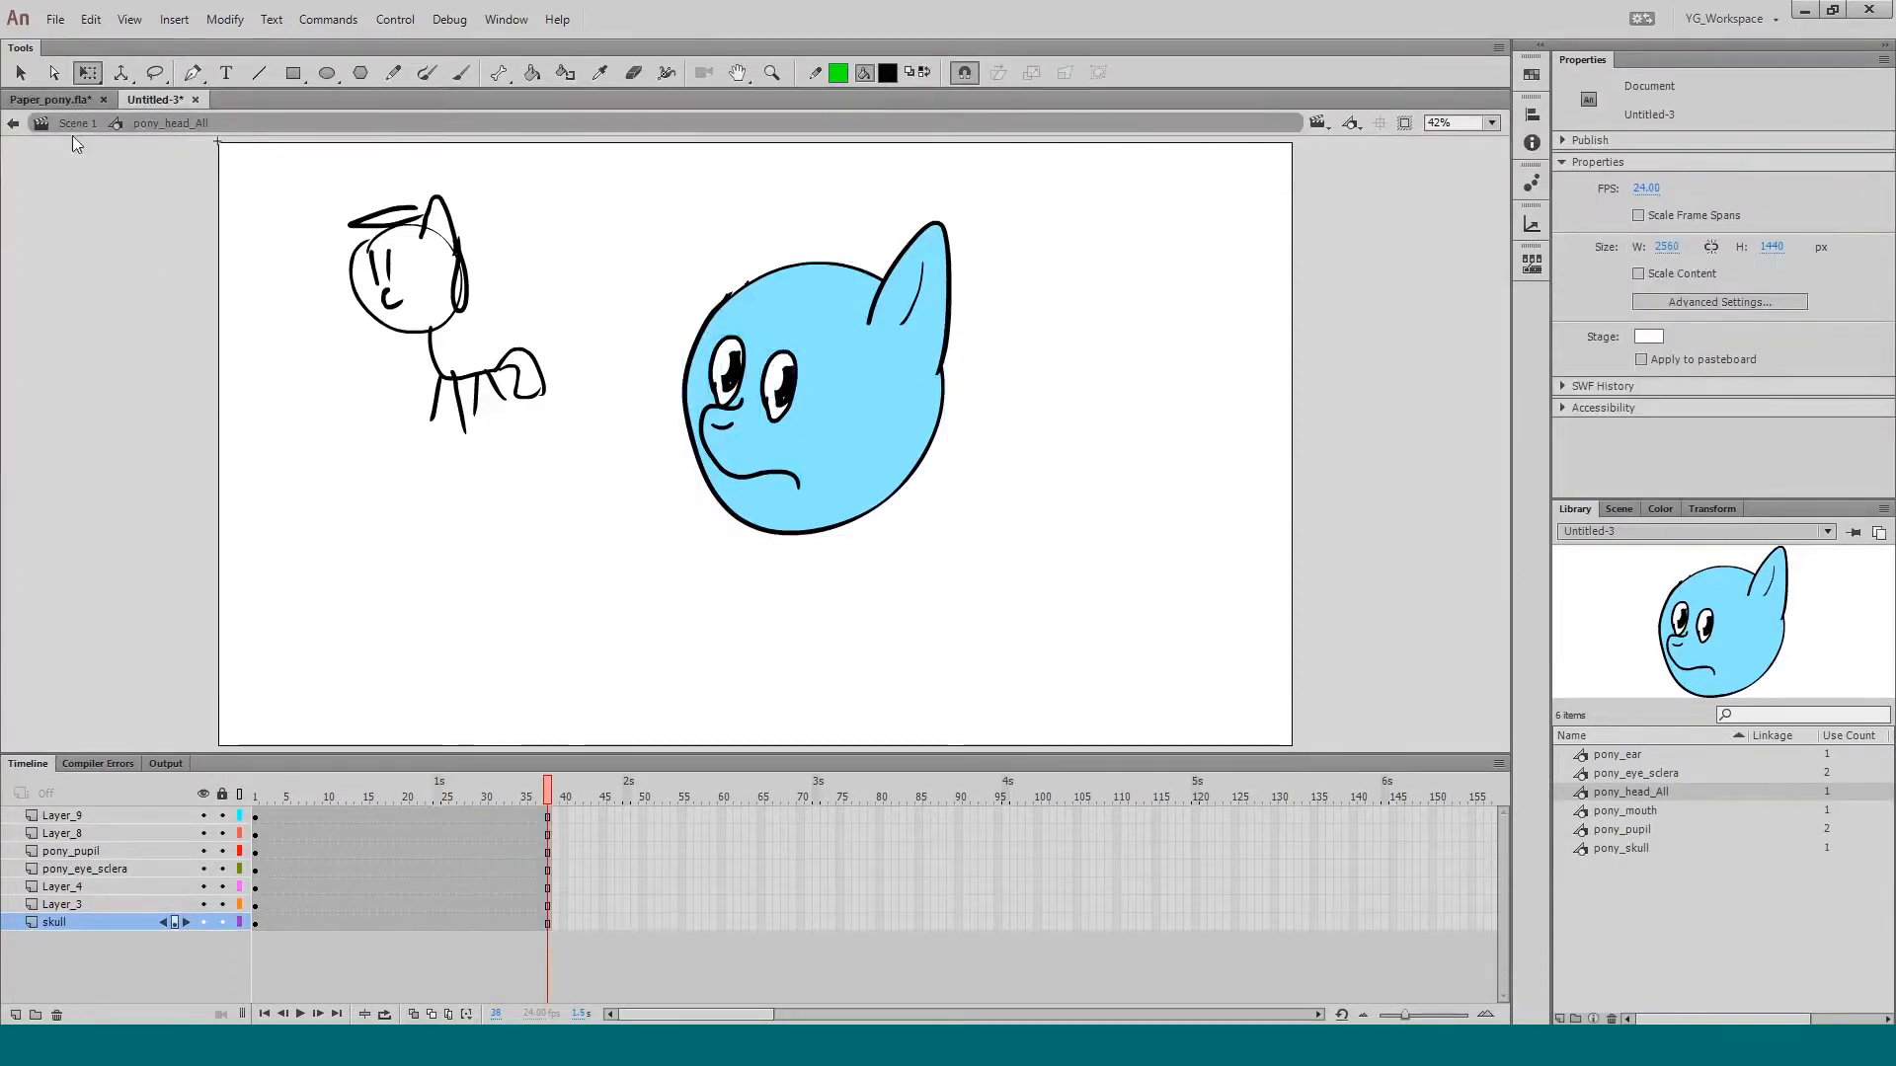
left_click(70, 135)
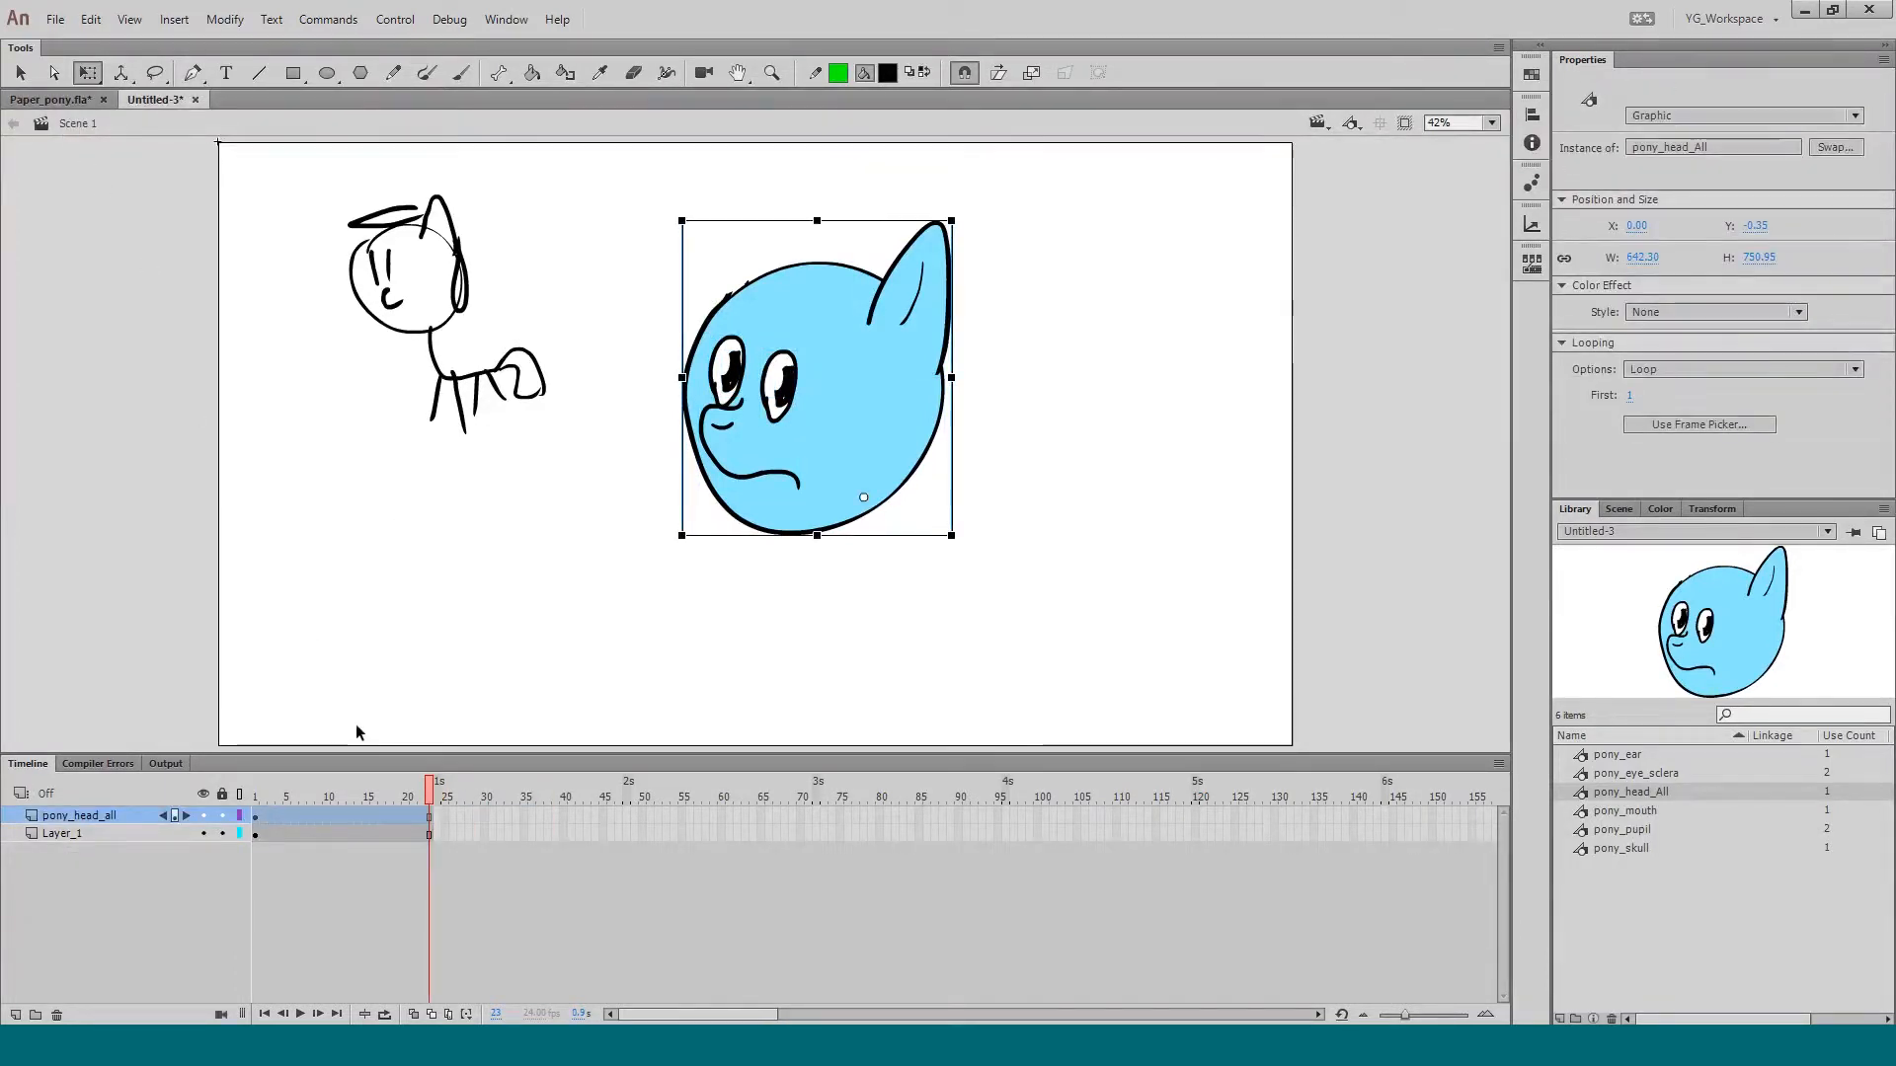
Step: Compare the frame length inside pony_head_All with Scene 1 and scrub the main timeline to frame 23
double_click(765, 479)
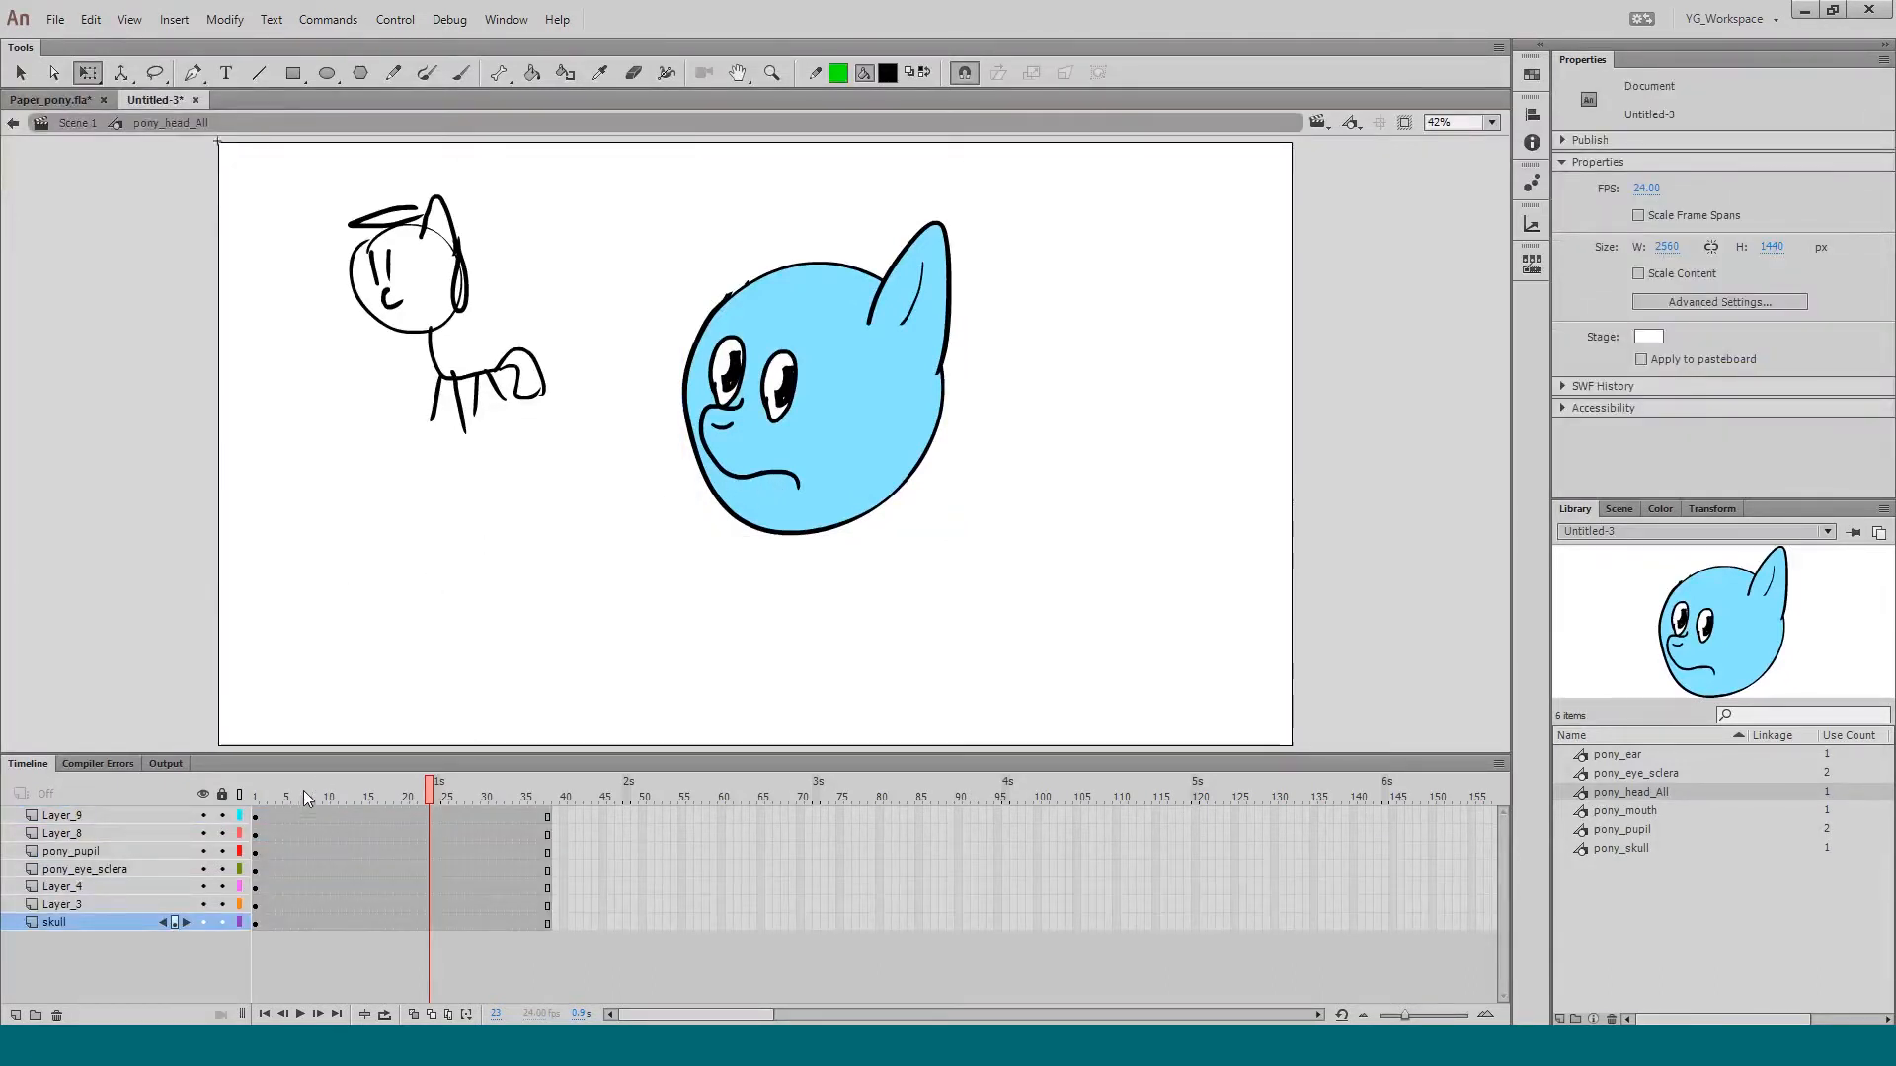
double_click(323, 691)
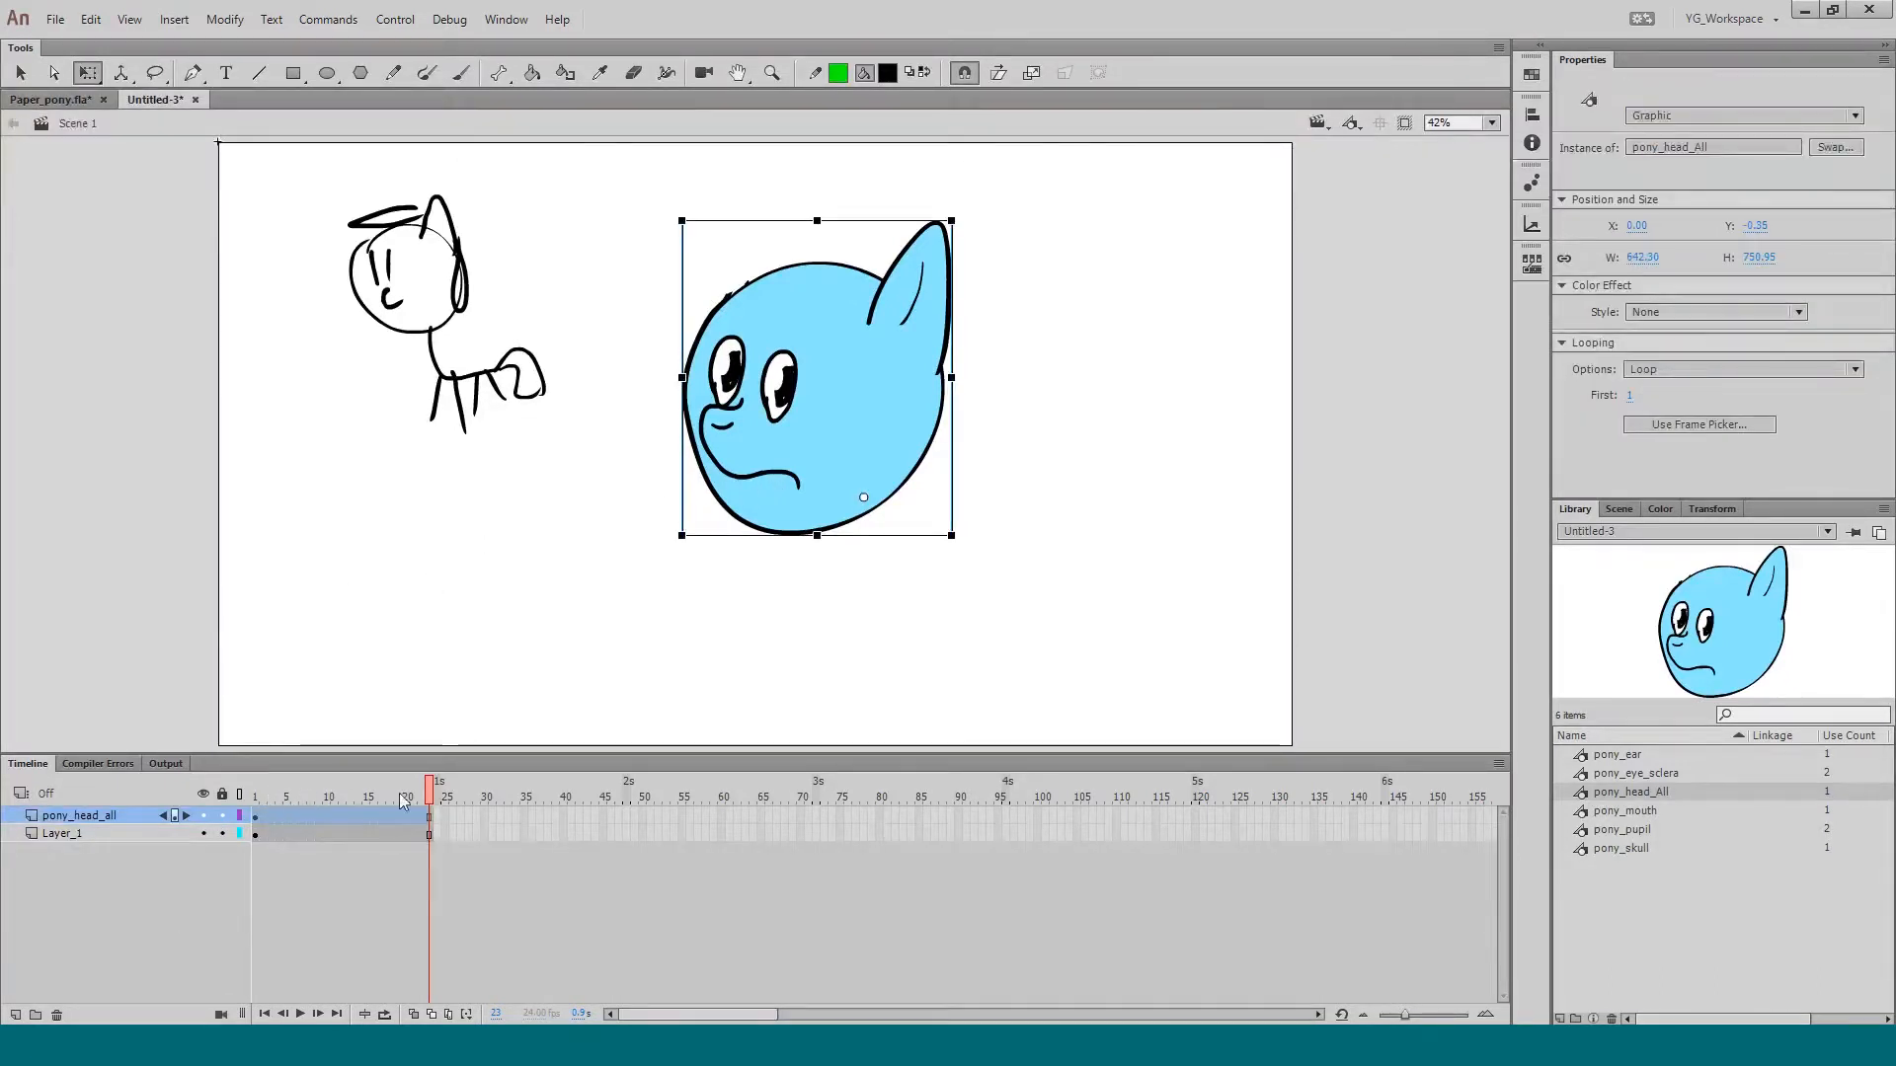
left_click(265, 798)
left_click_drag(271, 794, 402, 762)
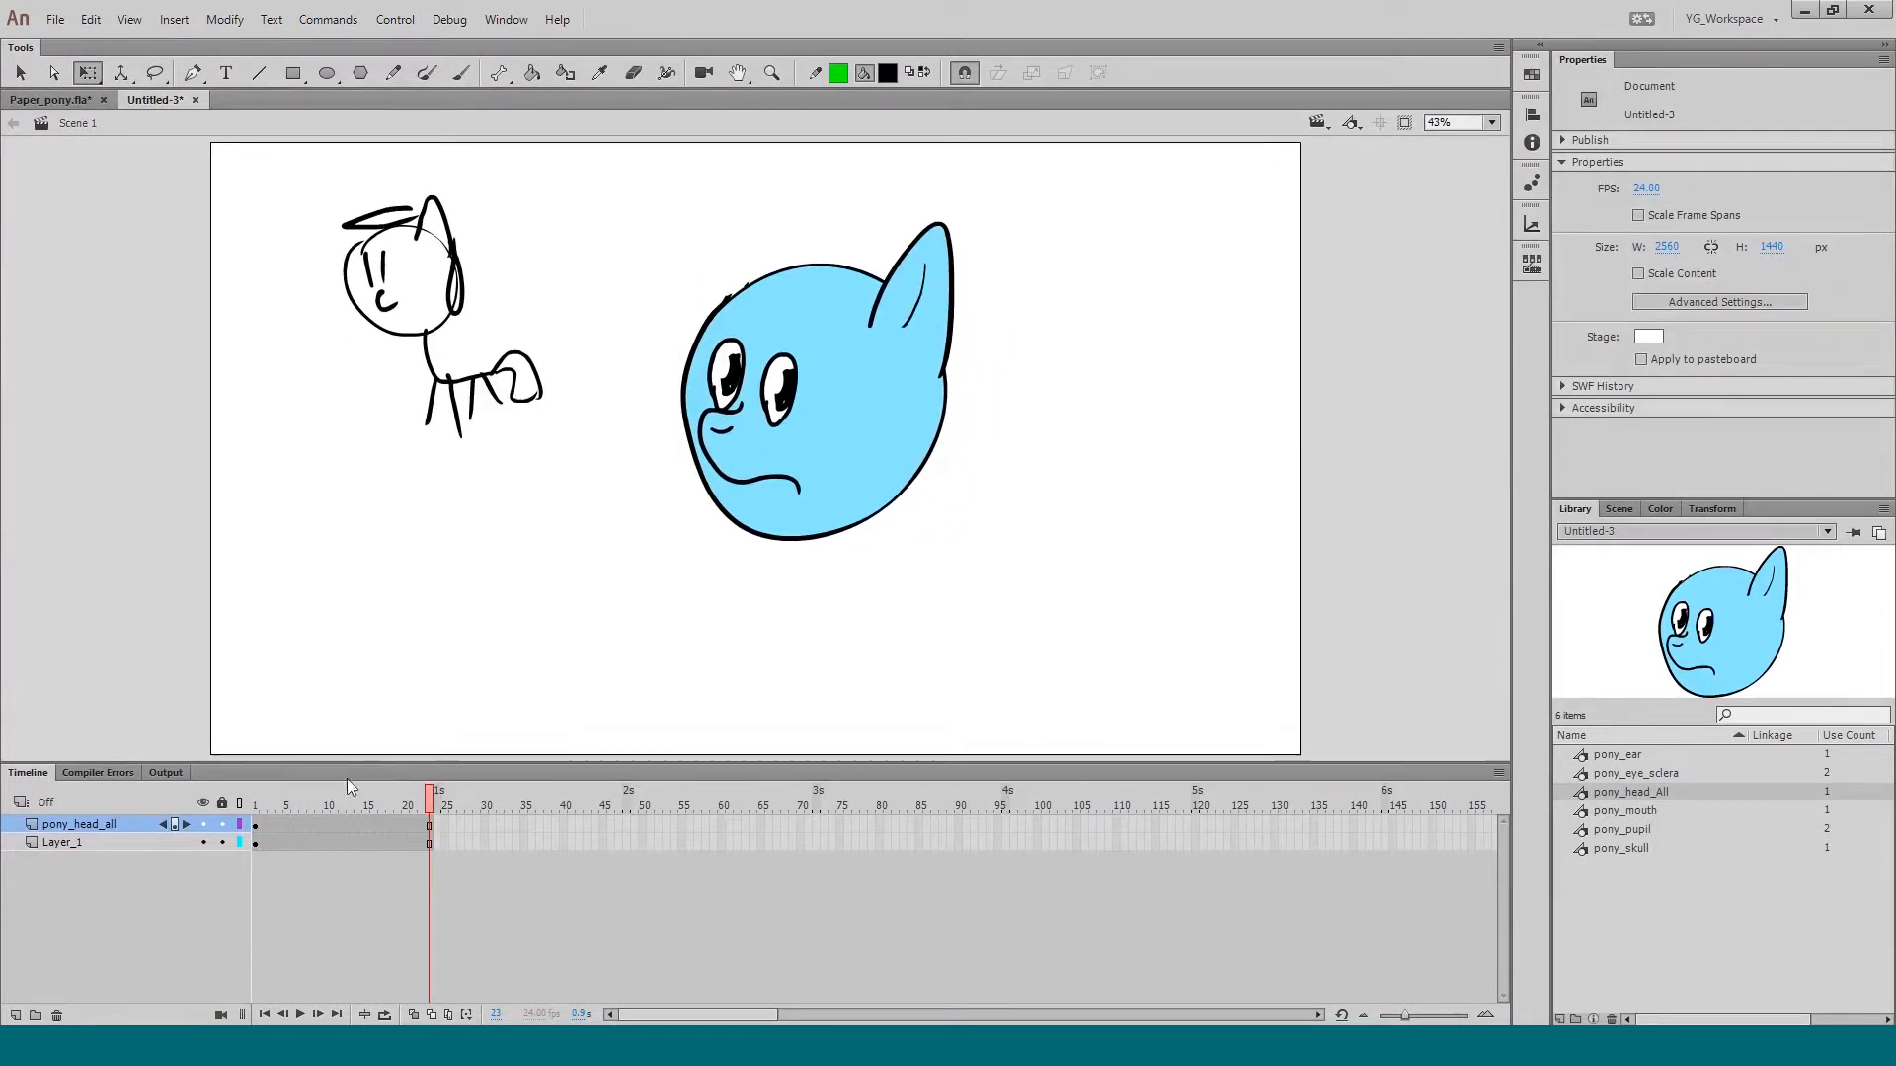
Step: Inside pony_head_All, add a new layer above pony_eye_sclera and lock all the other layers
left_click(733, 484)
double_click(755, 514)
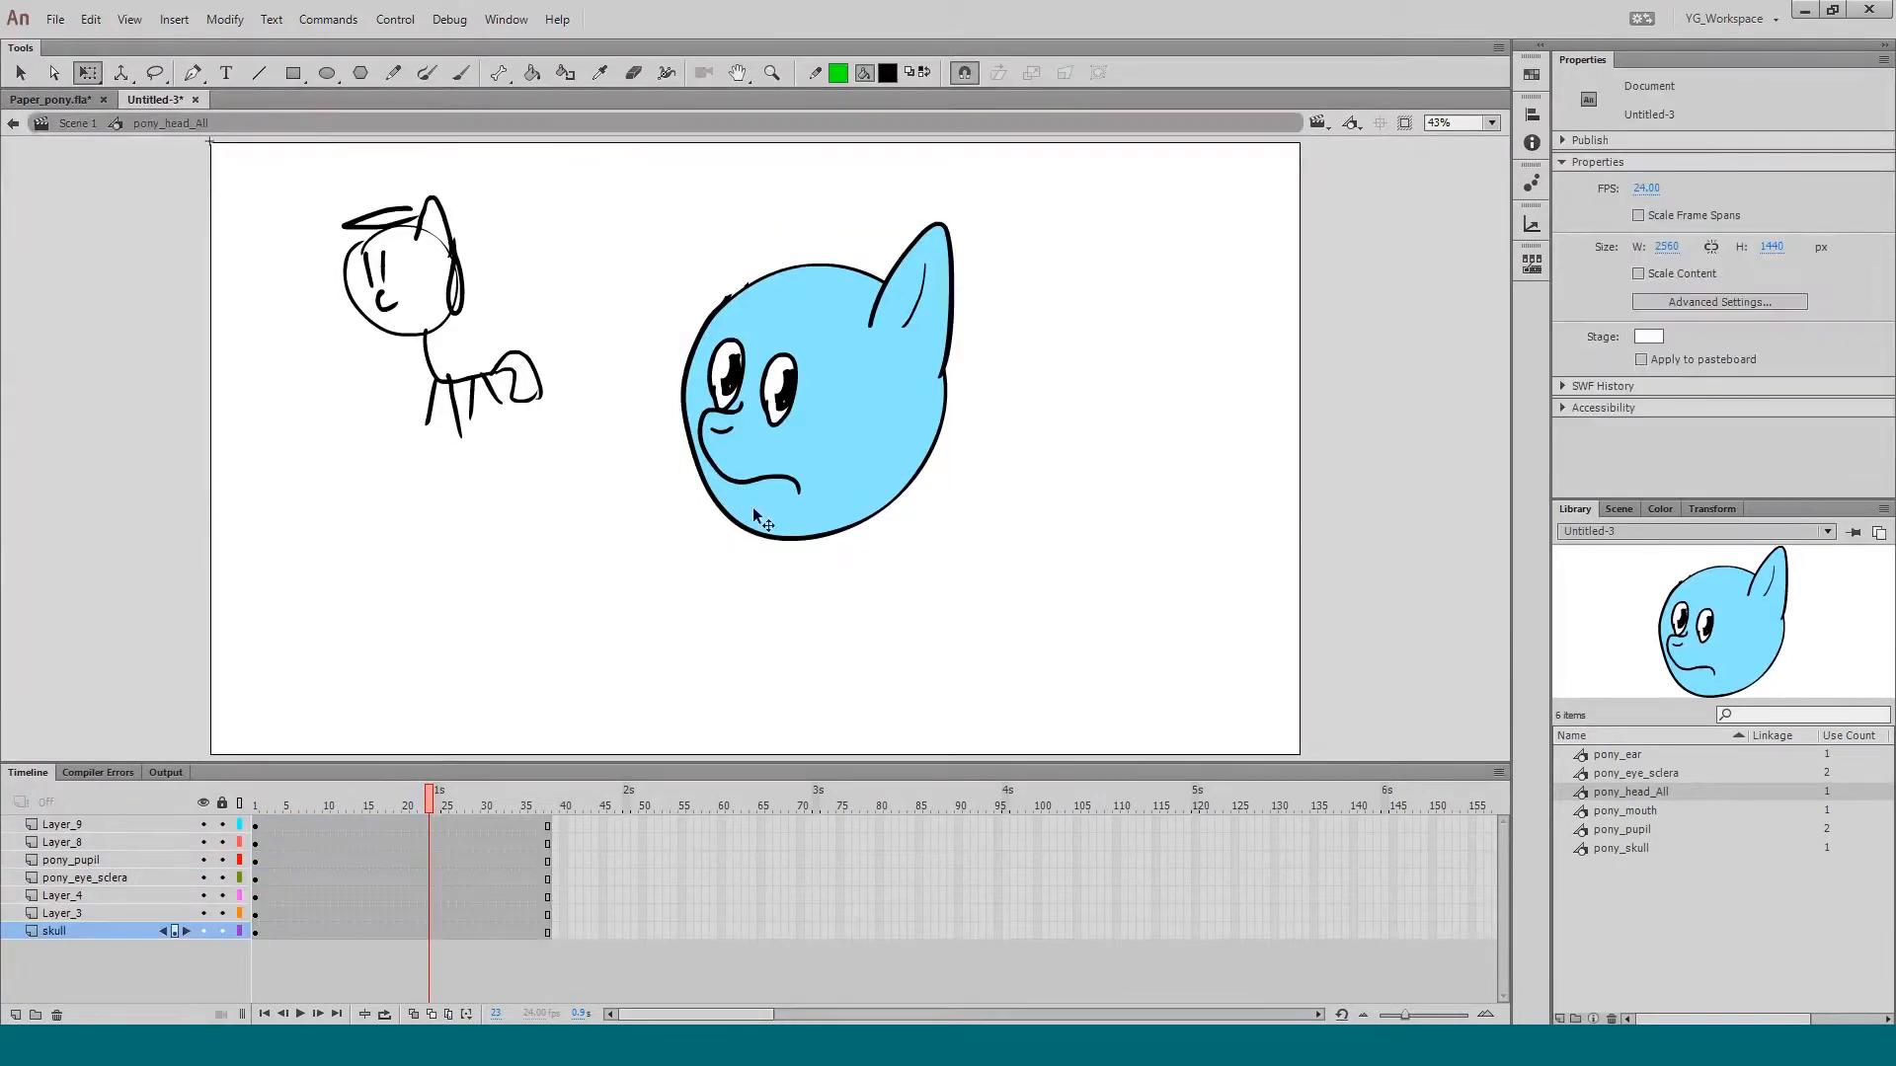
key("ctrl+space")
left_click_drag(607, 180, 992, 607)
key("space")
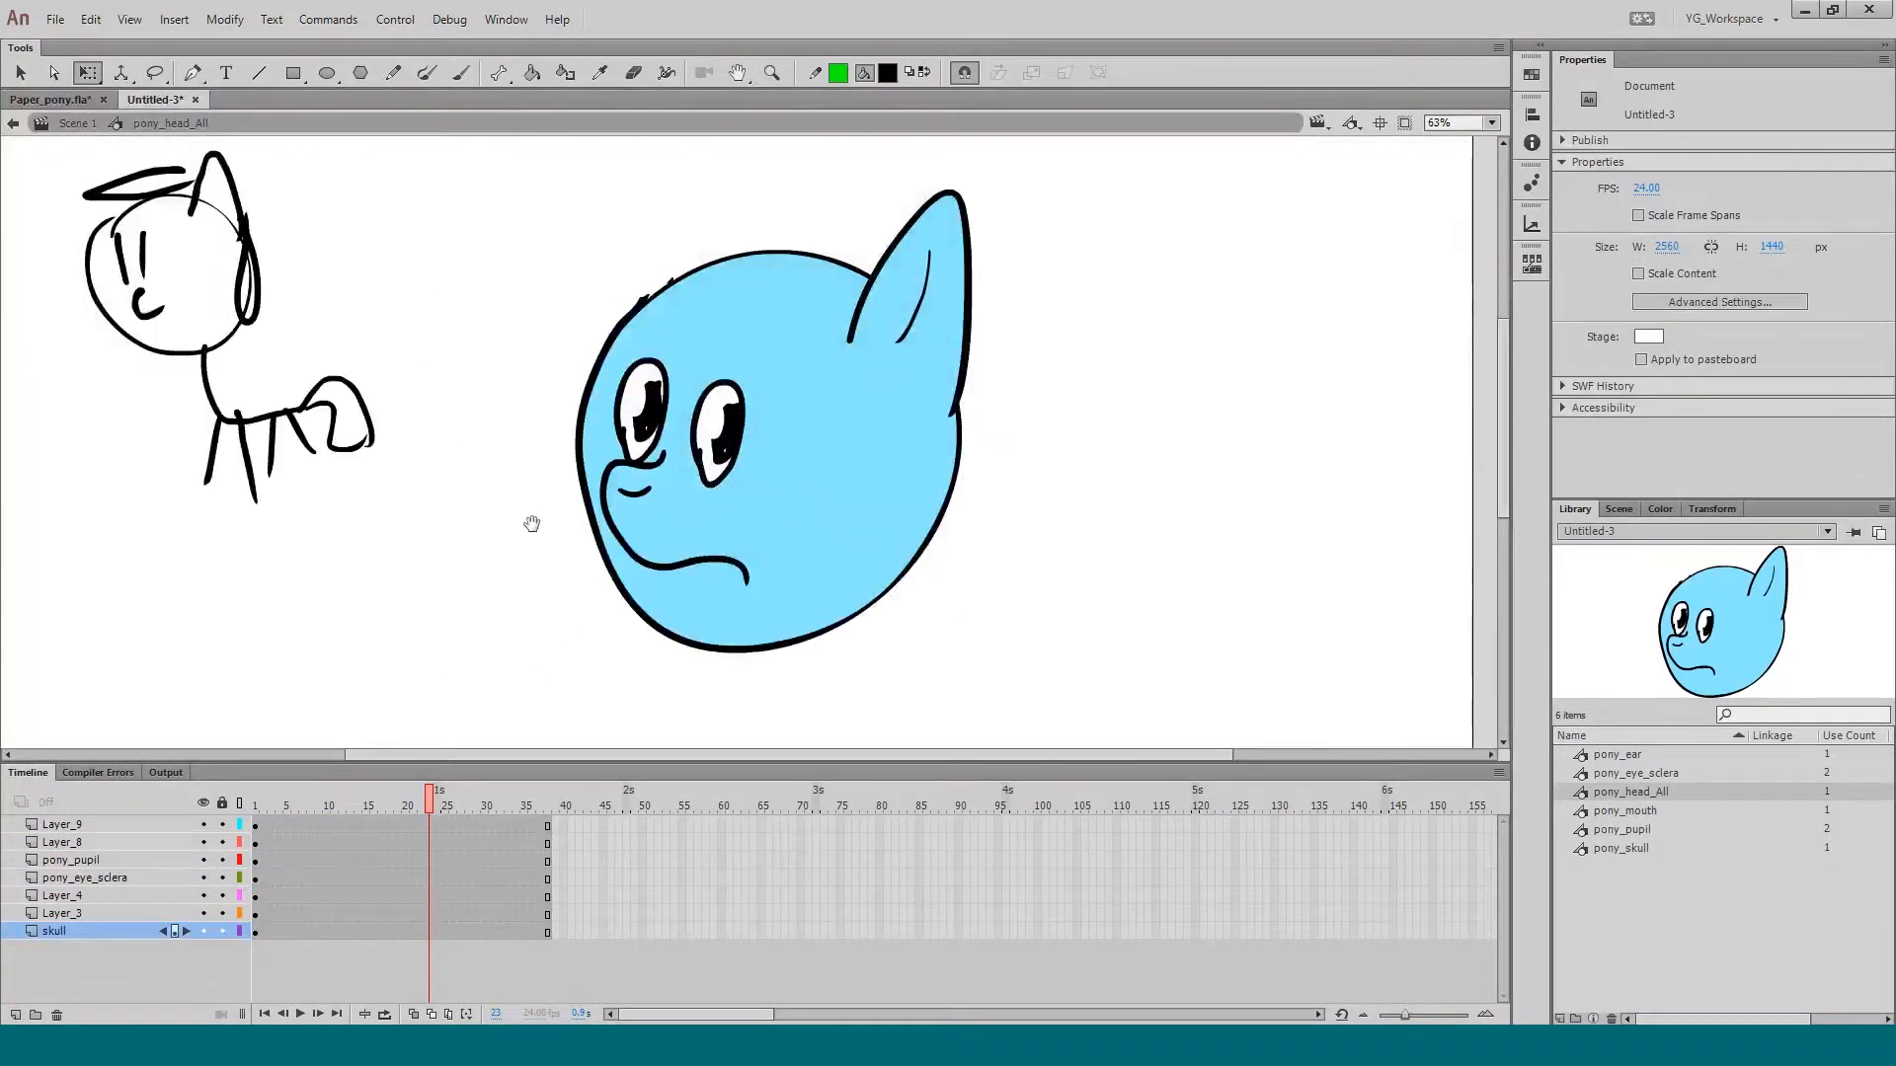
left_click_drag(530, 527, 557, 523)
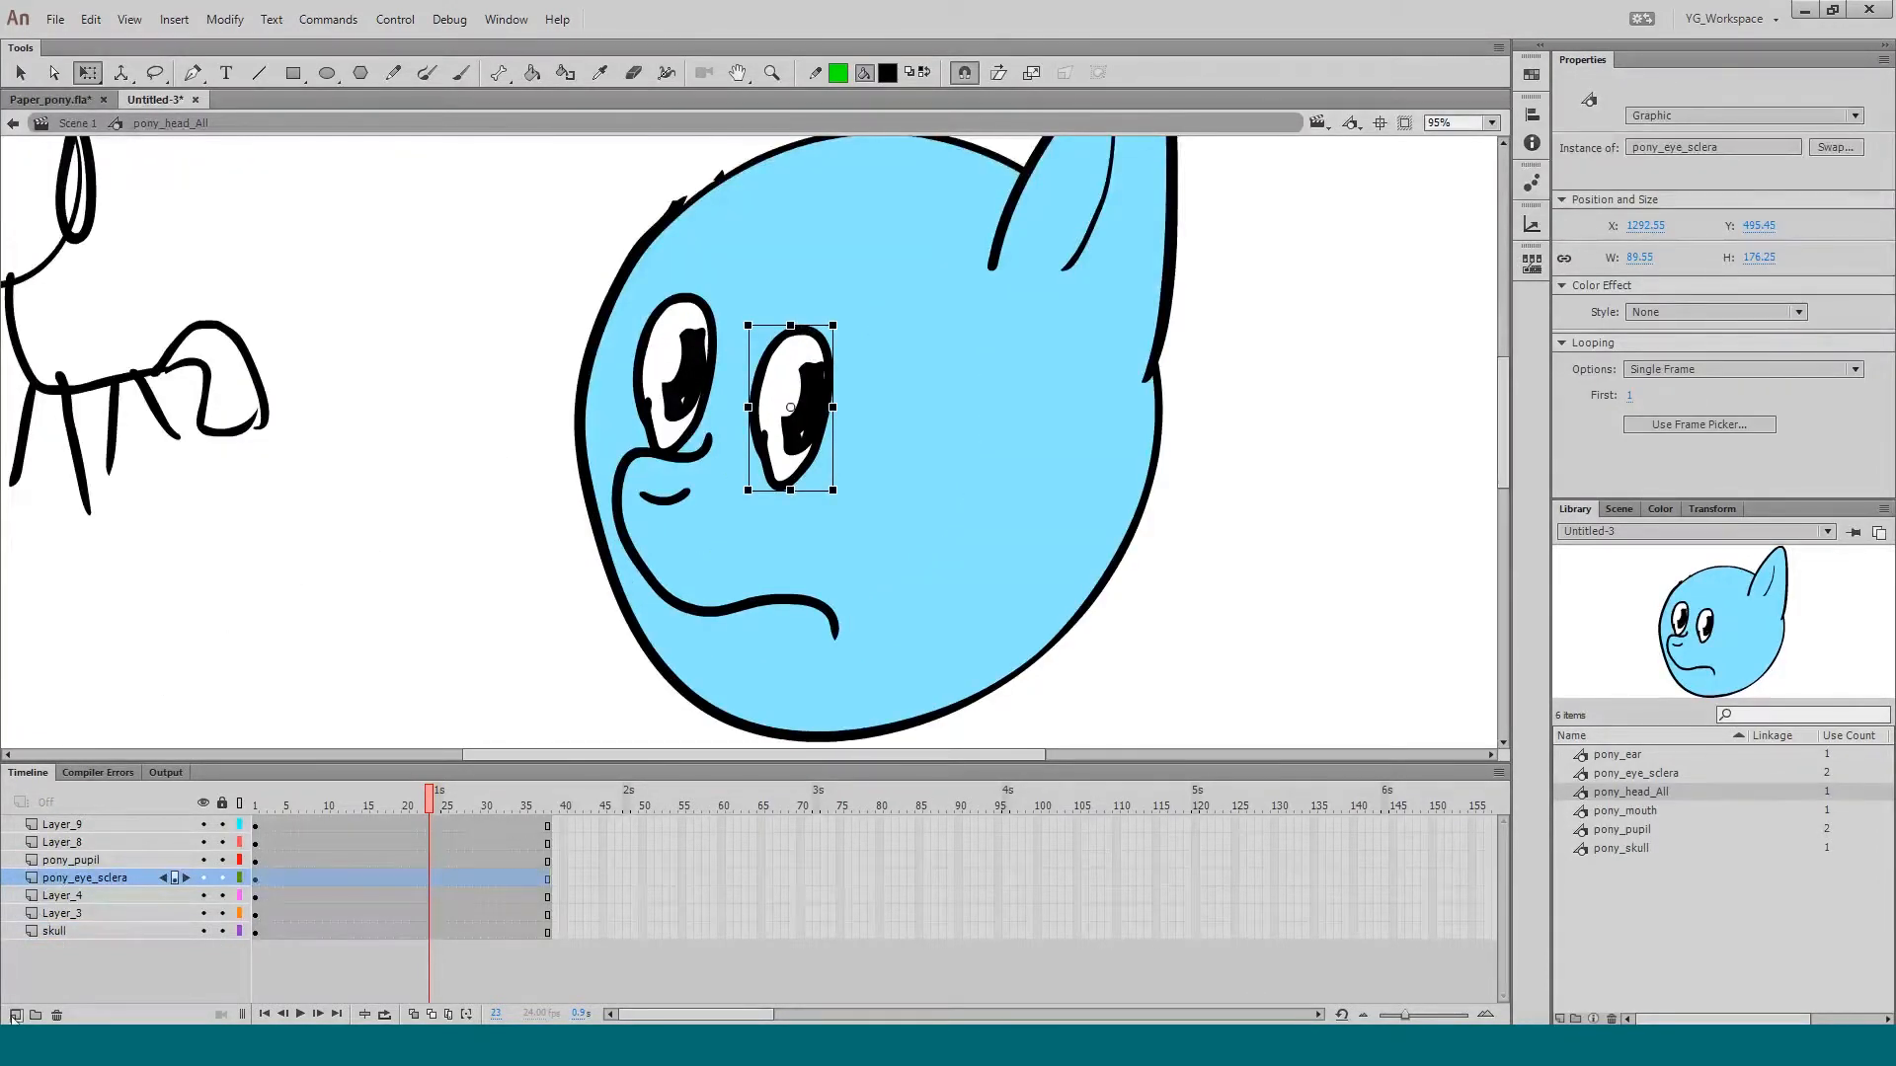
left_click(15, 1016)
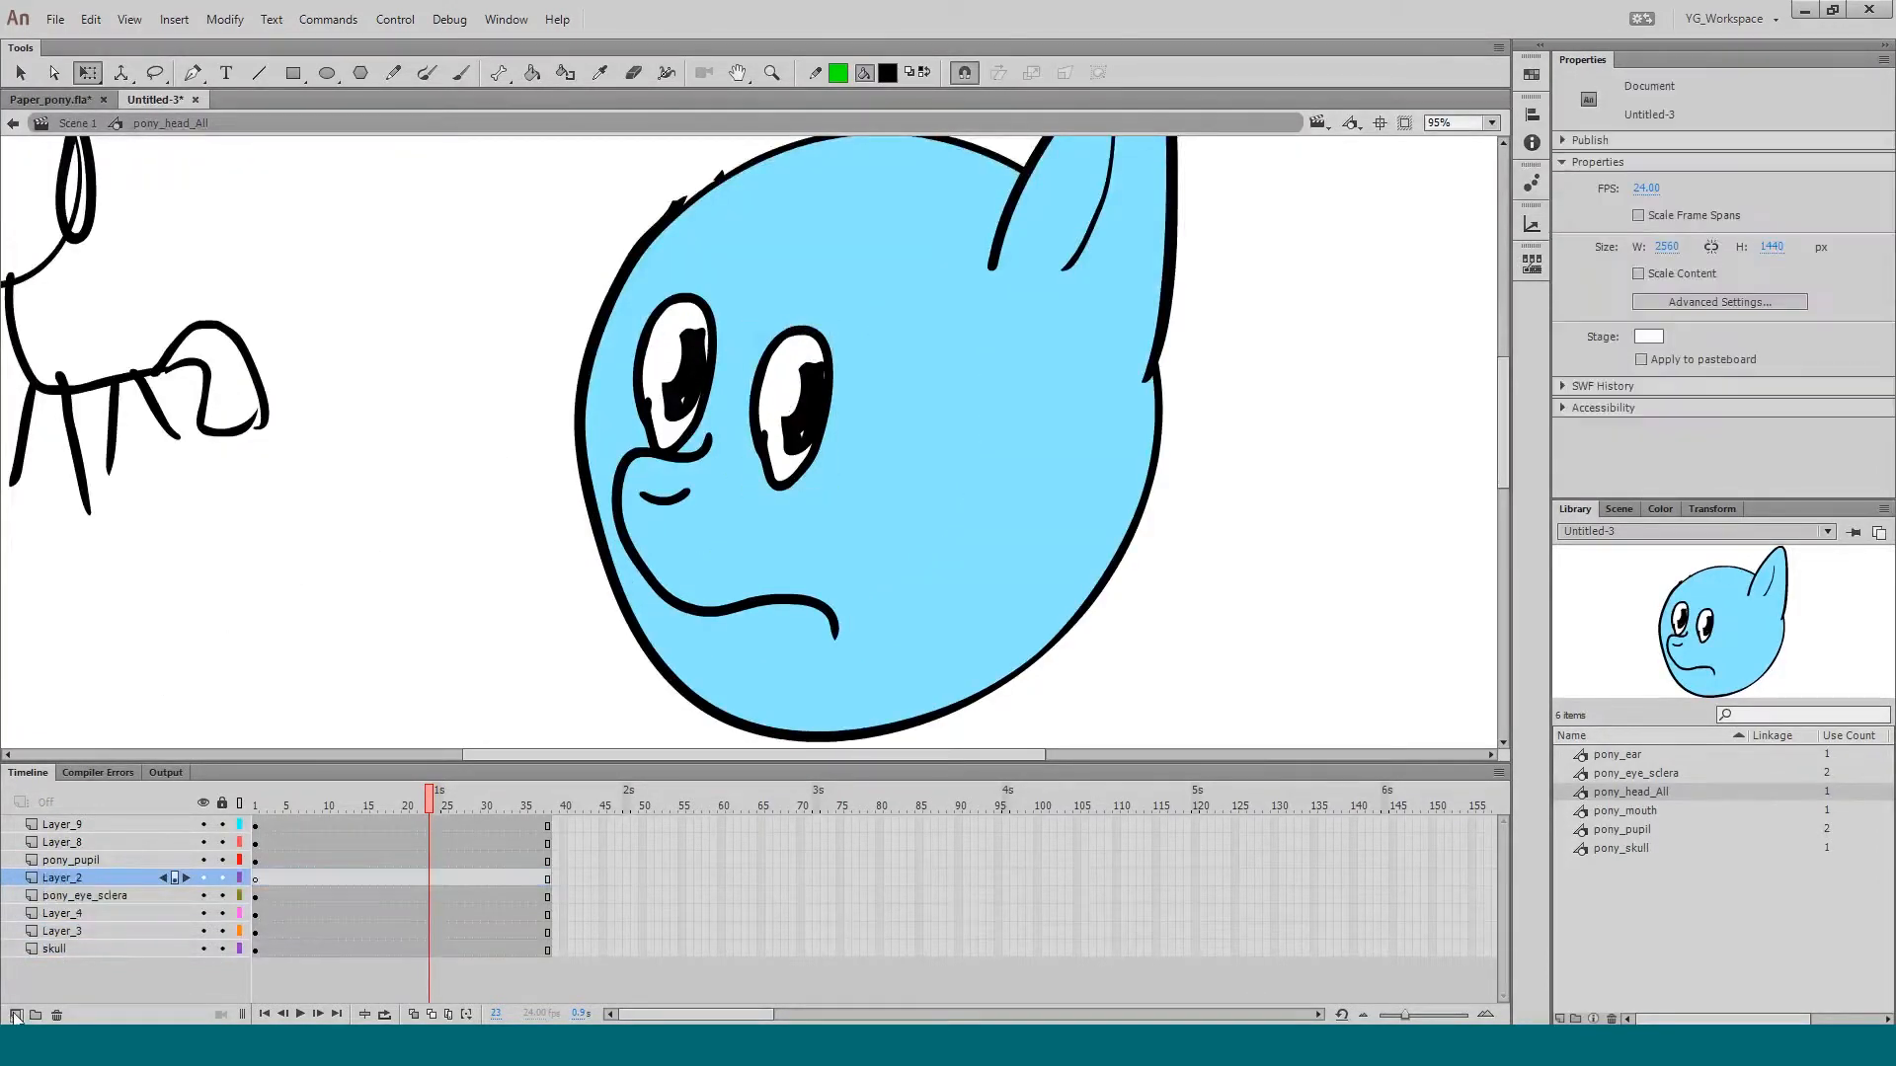
left_click(257, 805)
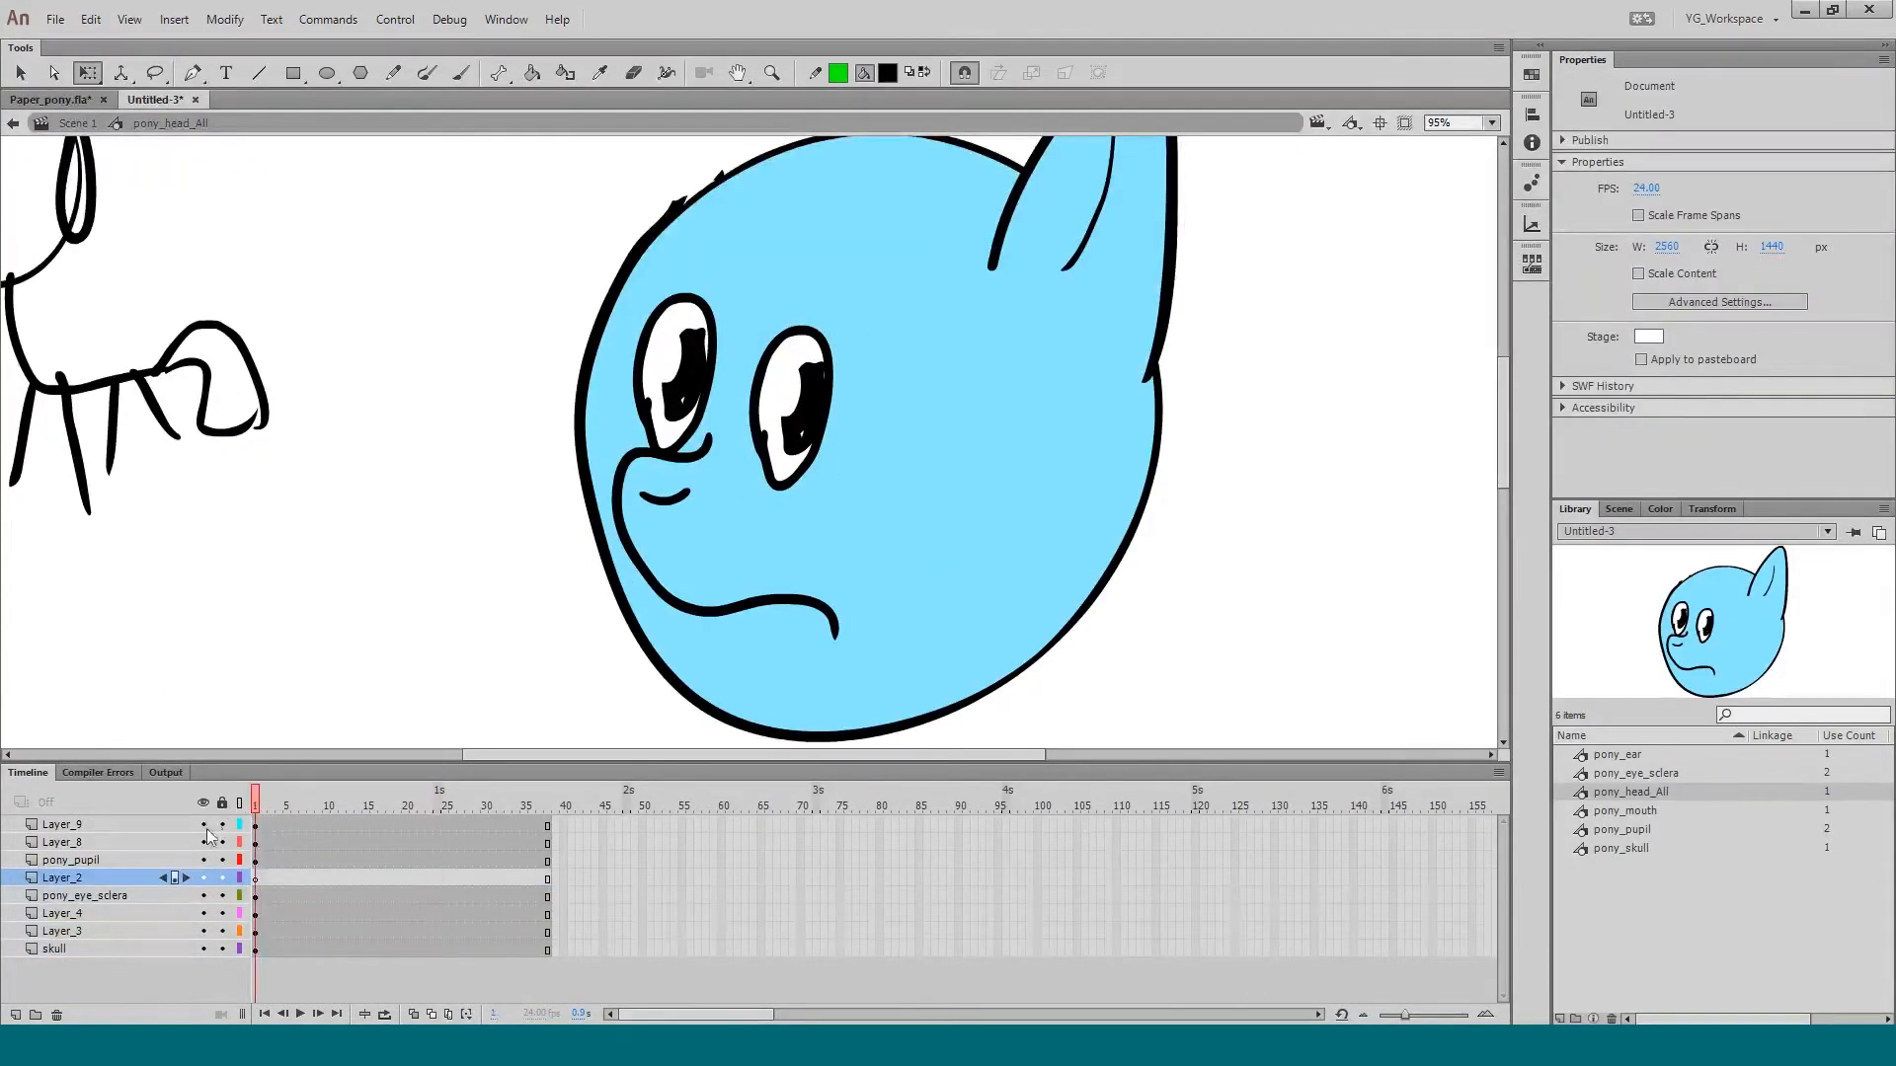
left_click(223, 878, "alt")
Step: Paint two short black eyelash strokes with the brush at the upper outer edge of the nearer eye on Layer_2
key("b")
left_click_drag(767, 424, 725, 466)
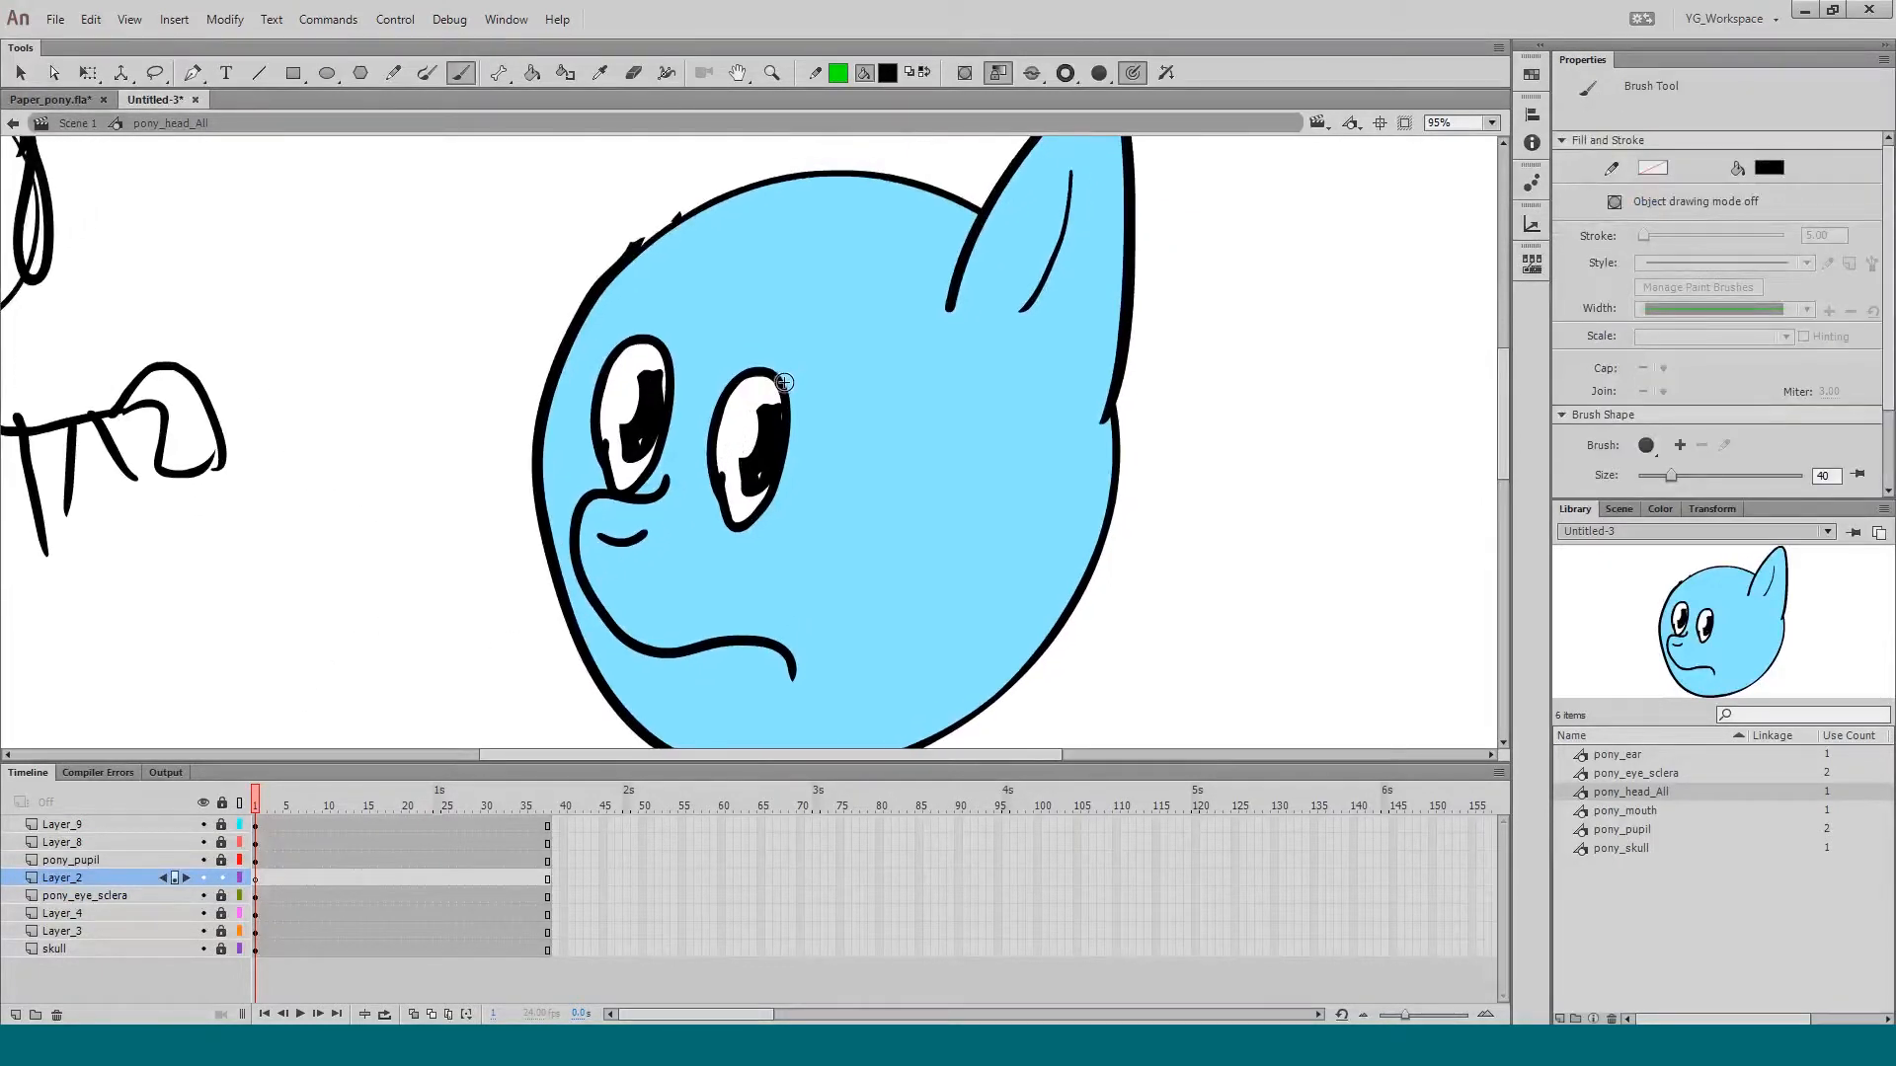
mouse_move(785, 386)
left_mouse_down()
mouse_move(807, 371)
mouse_move(817, 391)
left_mouse_up()
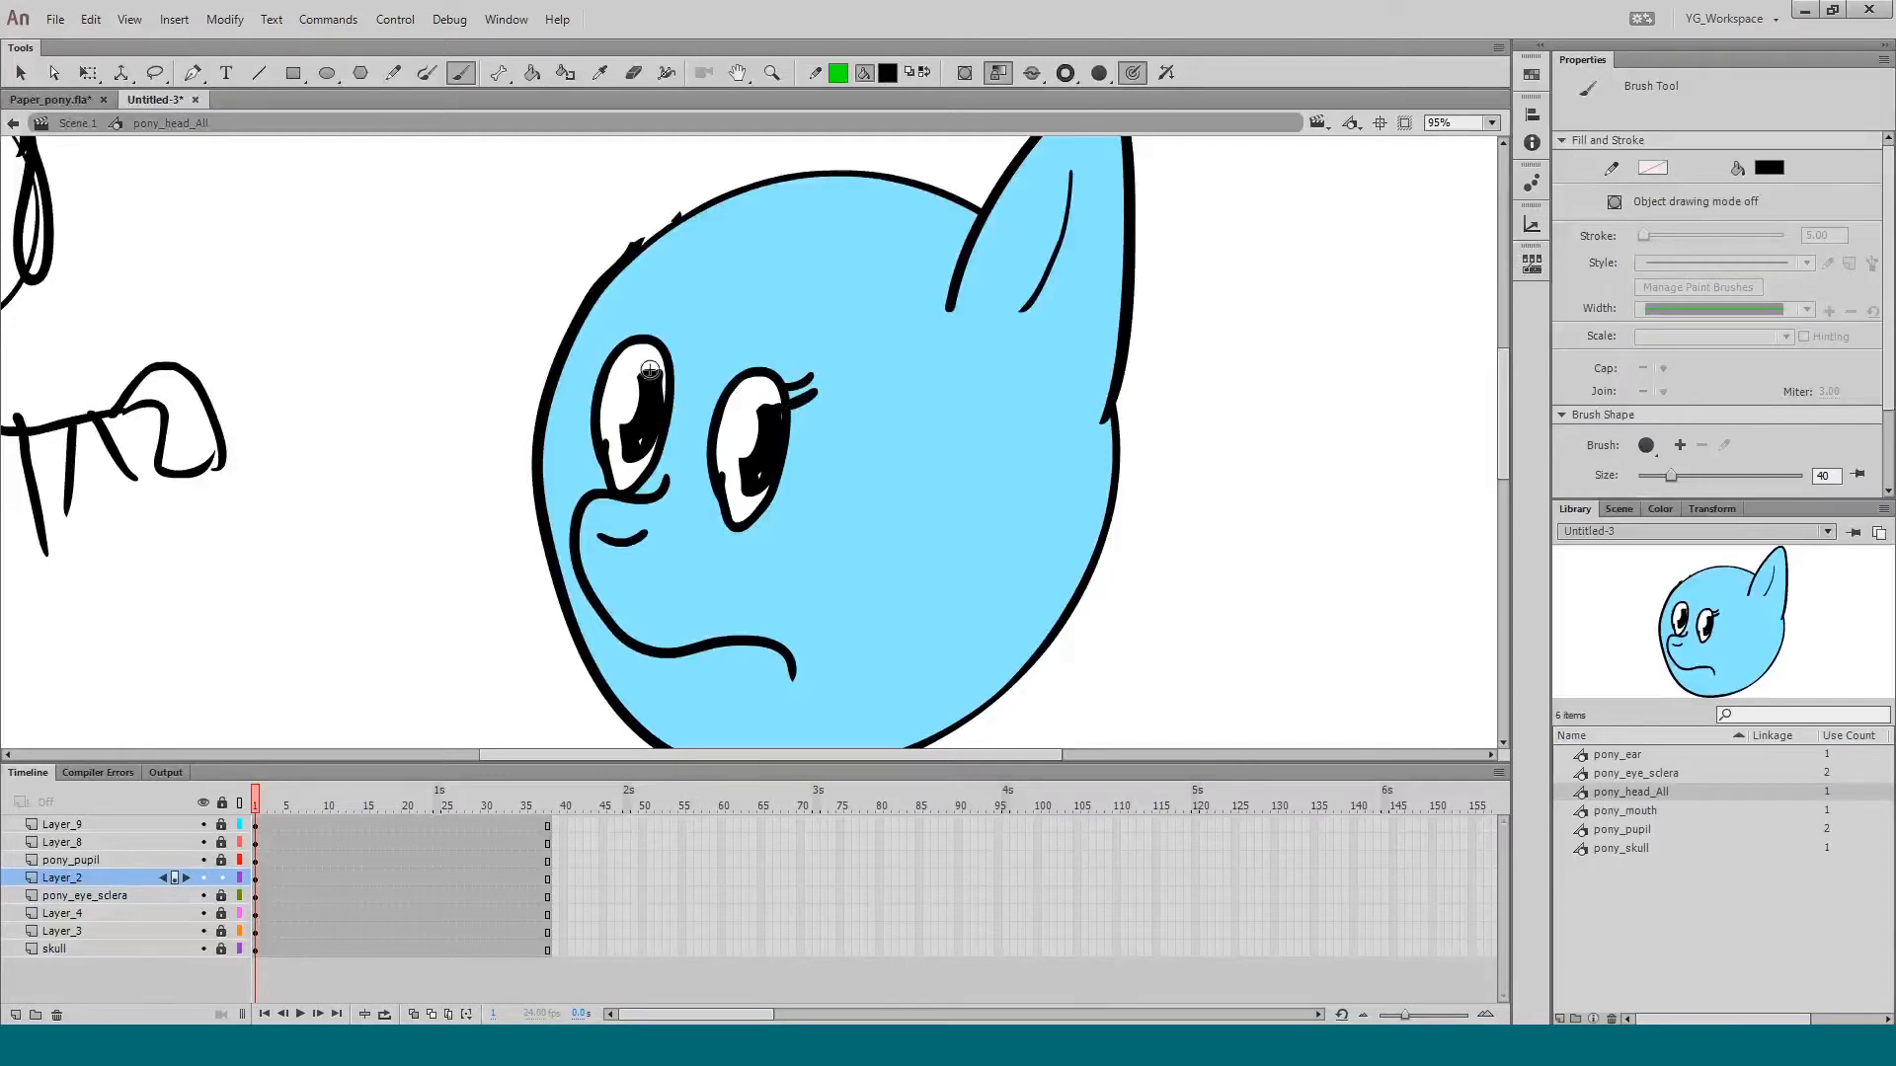
Step: Convert both eyelash strokes on Layer_2 into a graphic symbol named pony_eyelash_close
key("q")
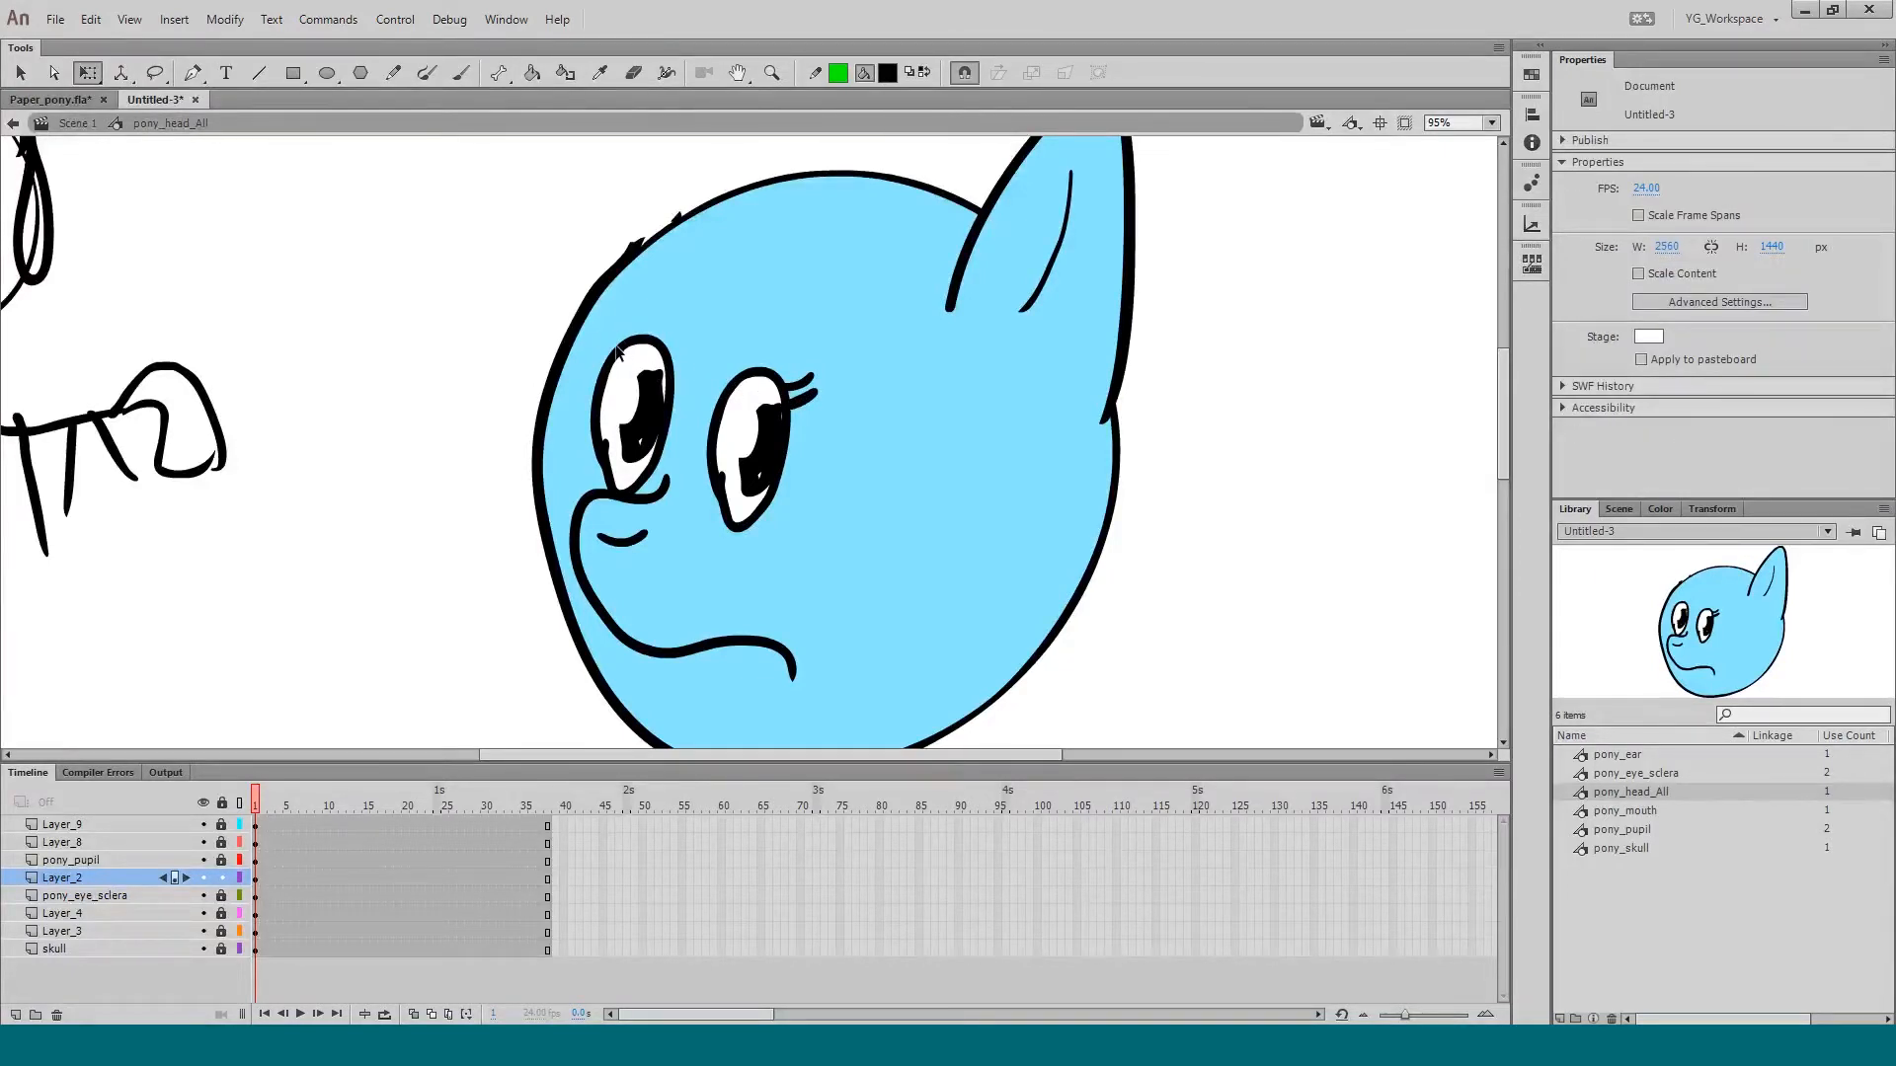
left_click(803, 398)
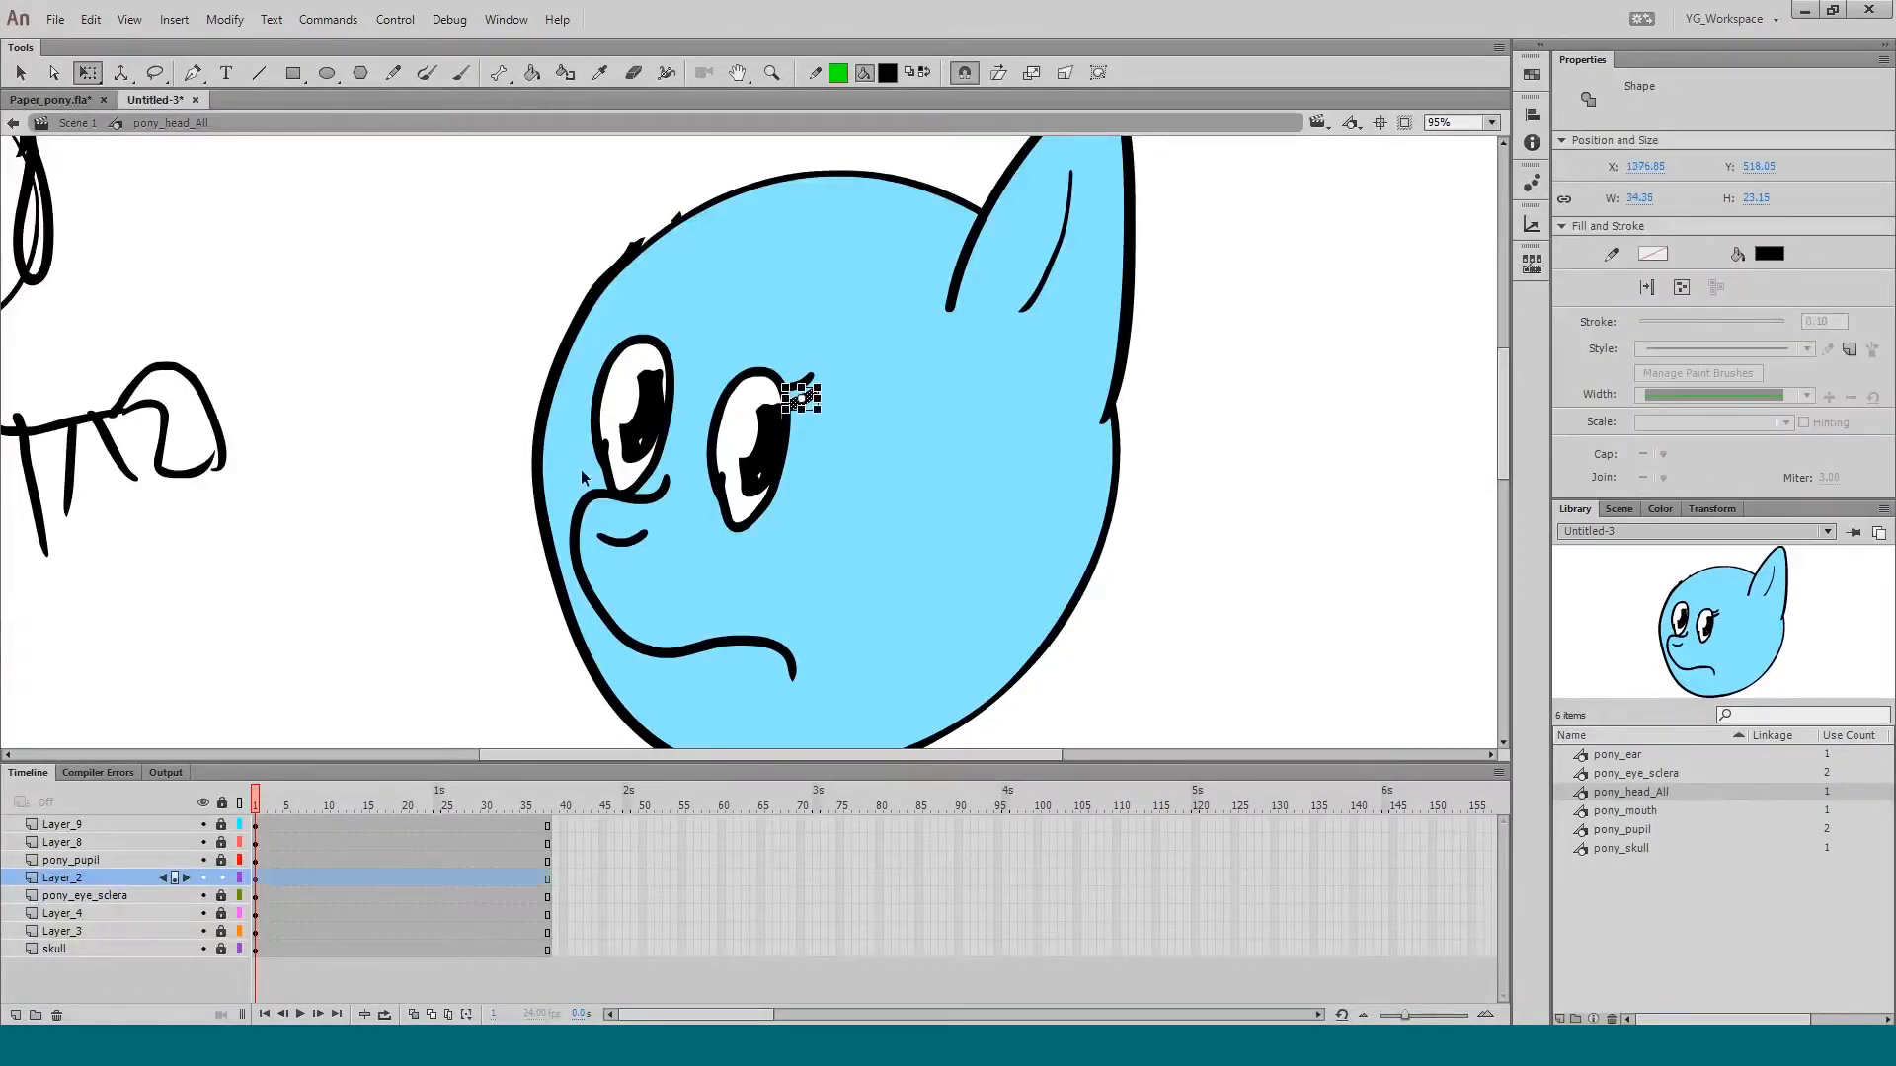
key("z")
left_click_drag(543, 276, 859, 595)
key("q")
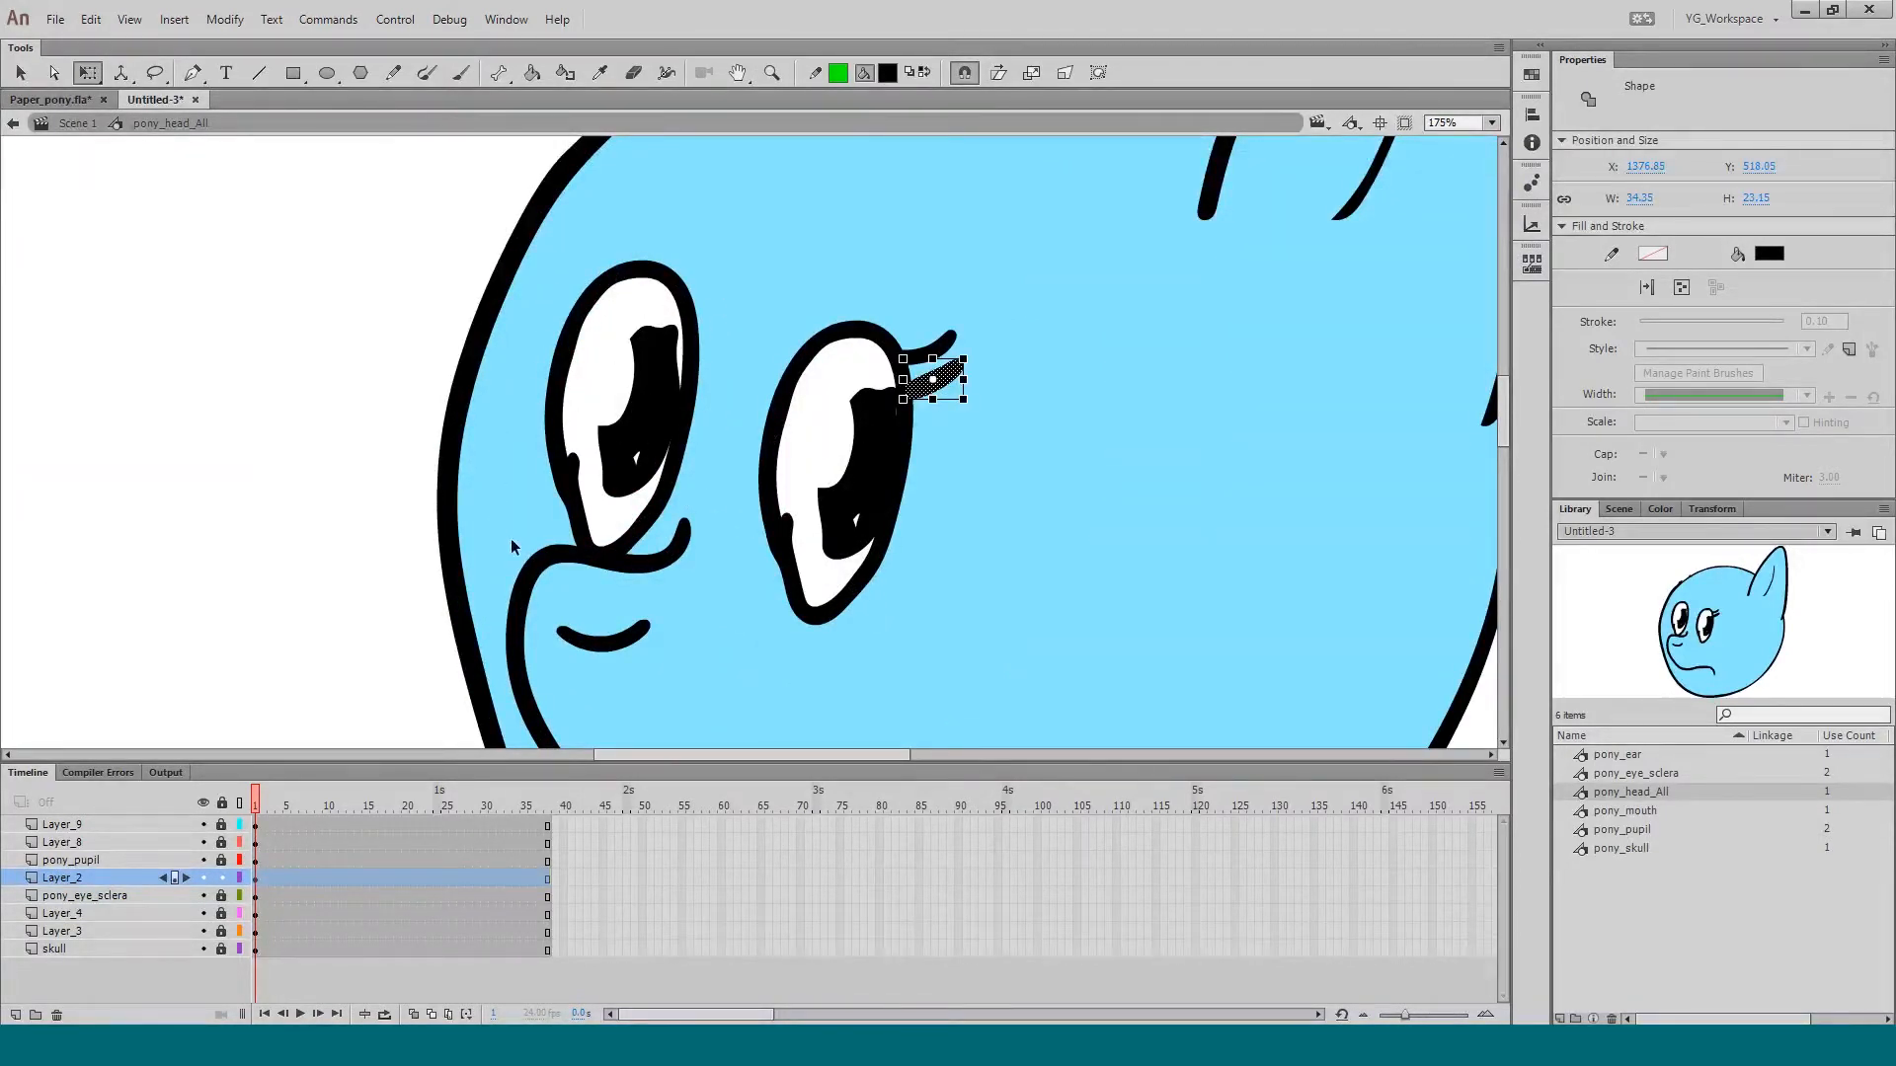
key("z")
left_click(597, 558, "alt")
key("q")
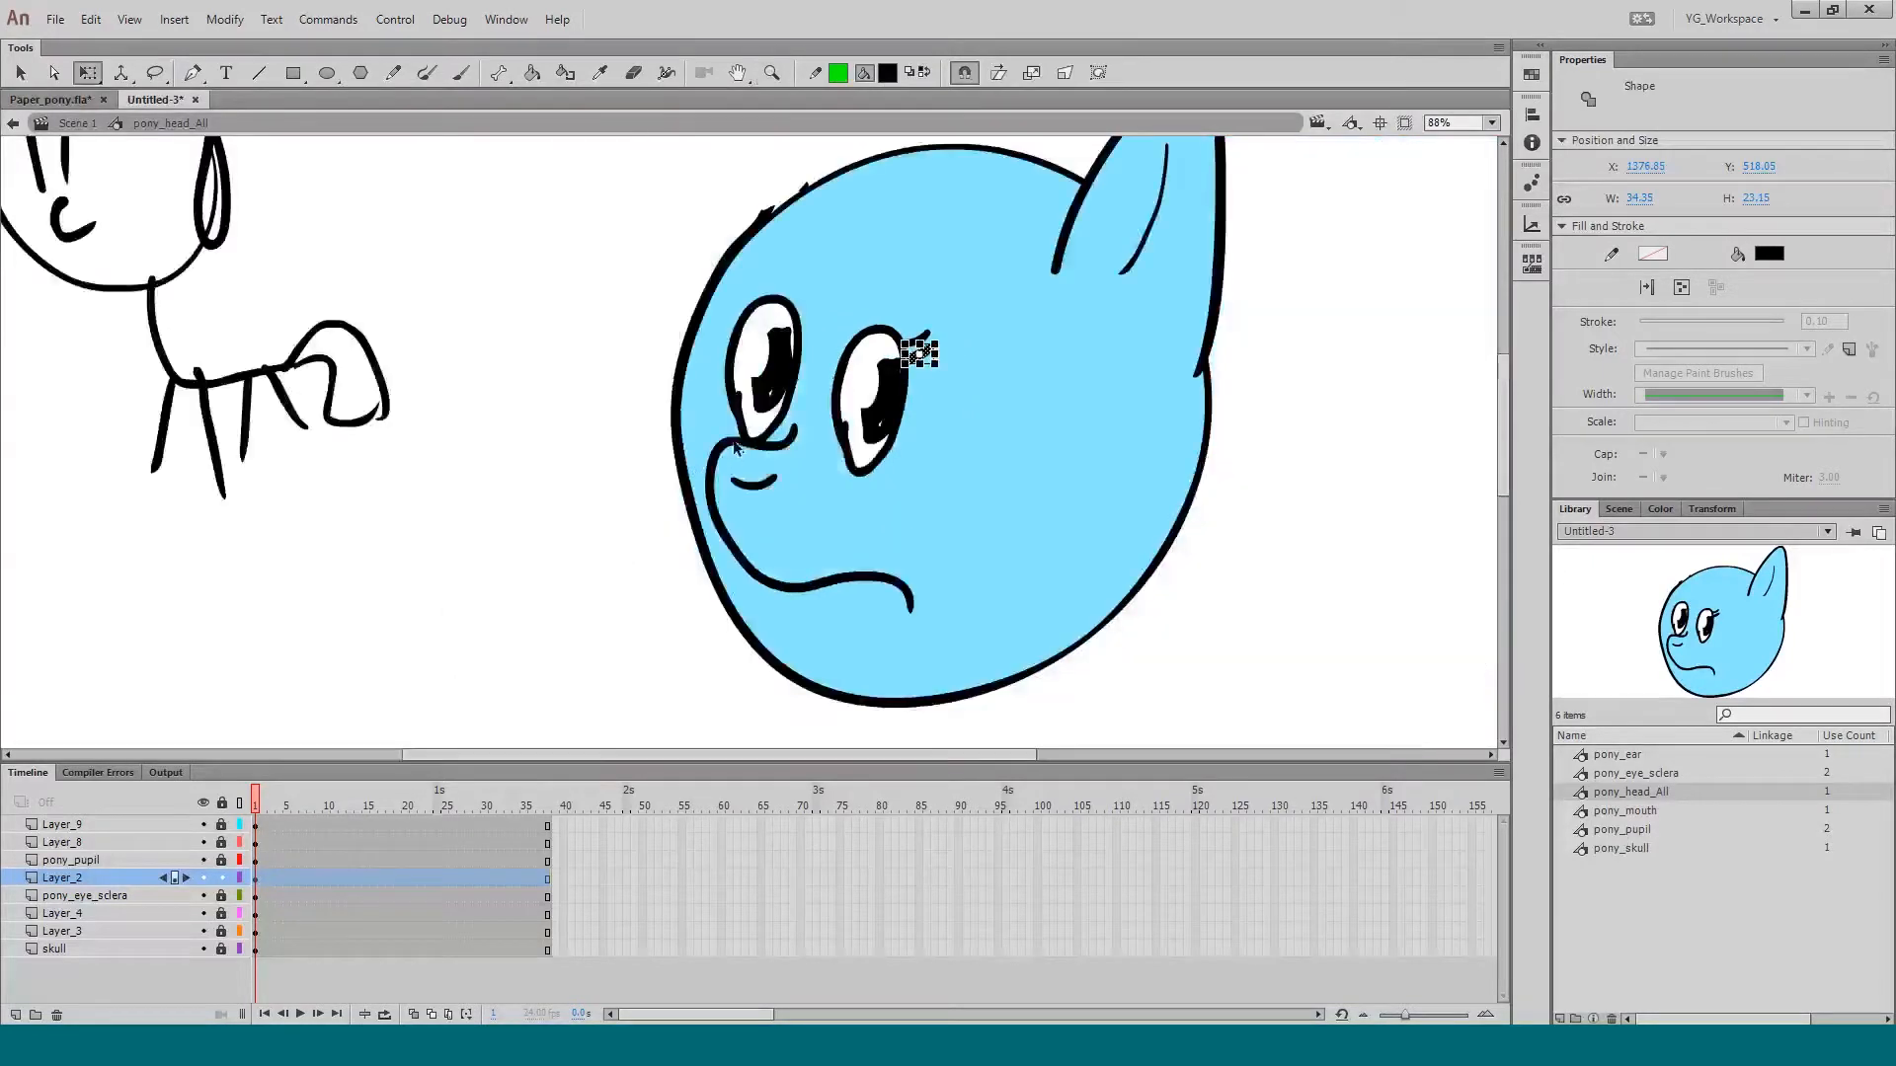
left_click(131, 874)
key("F8")
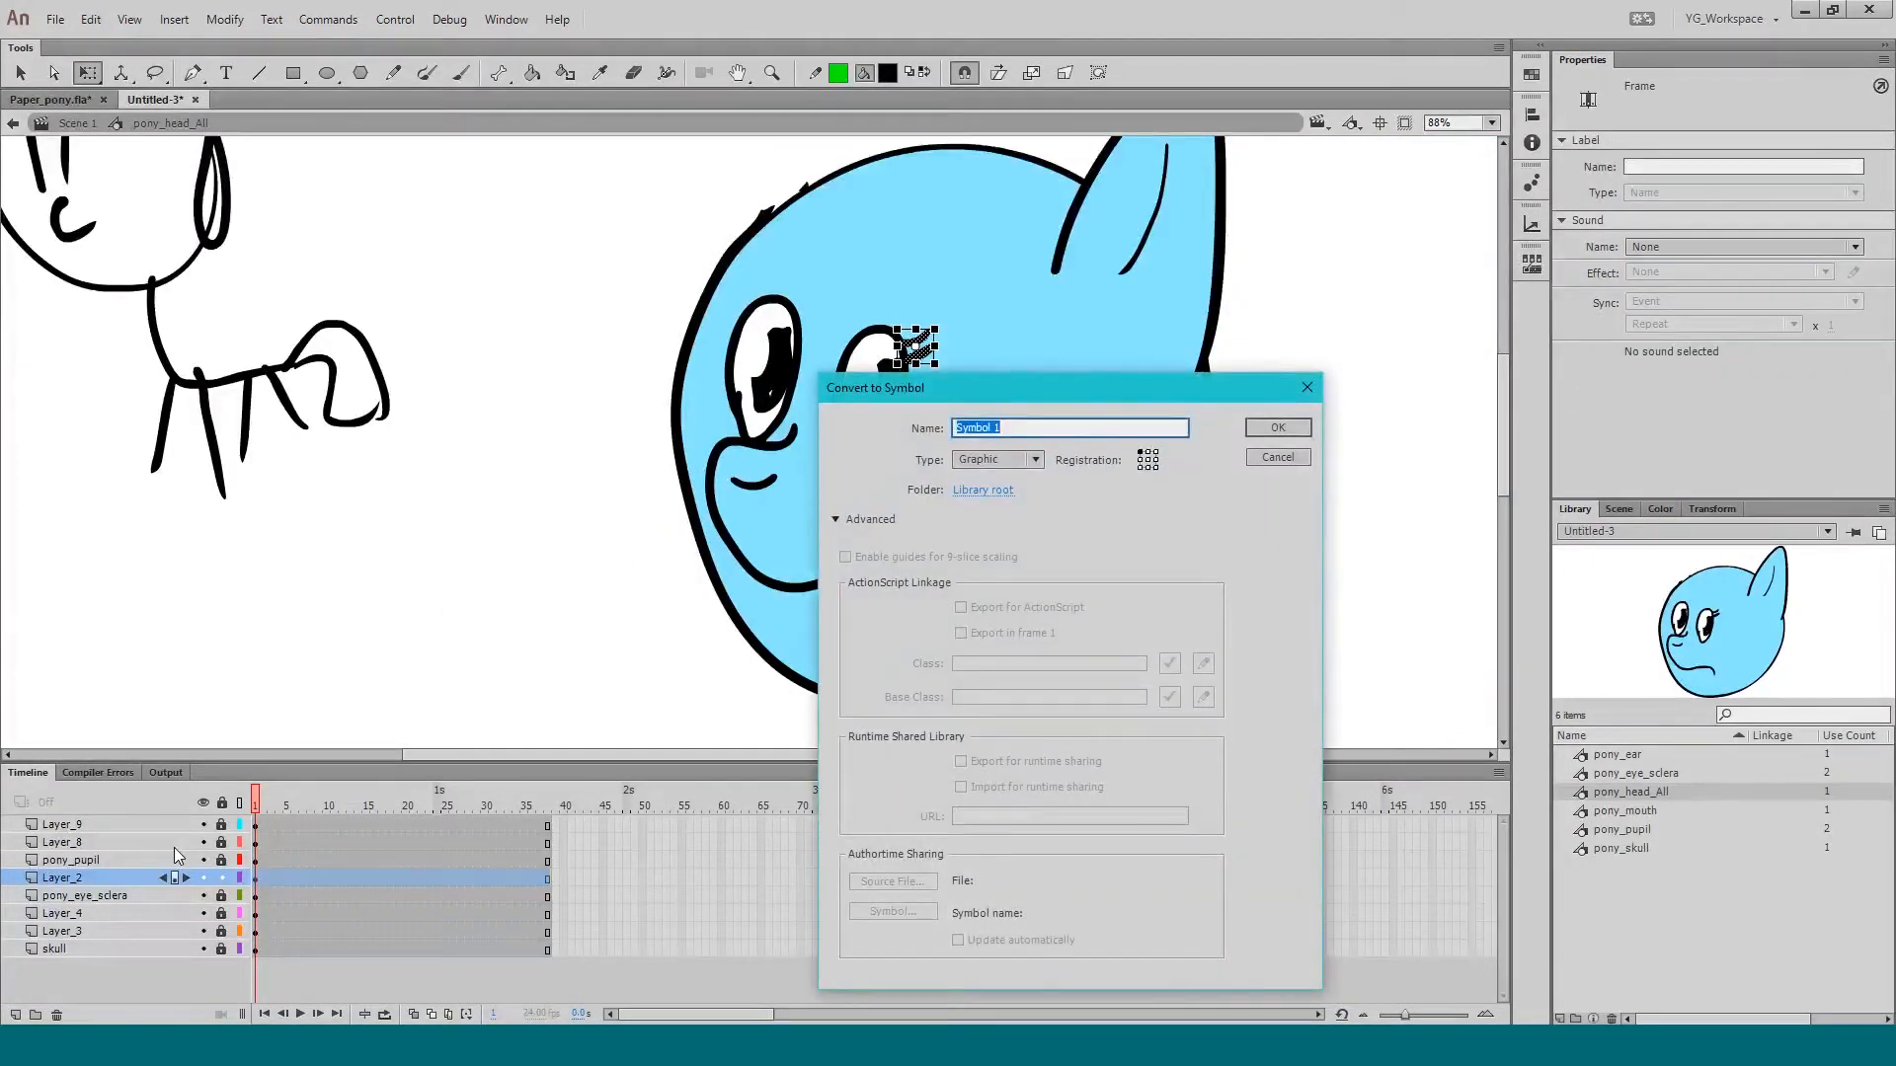
type("ponya_eyelash_close")
key("Return")
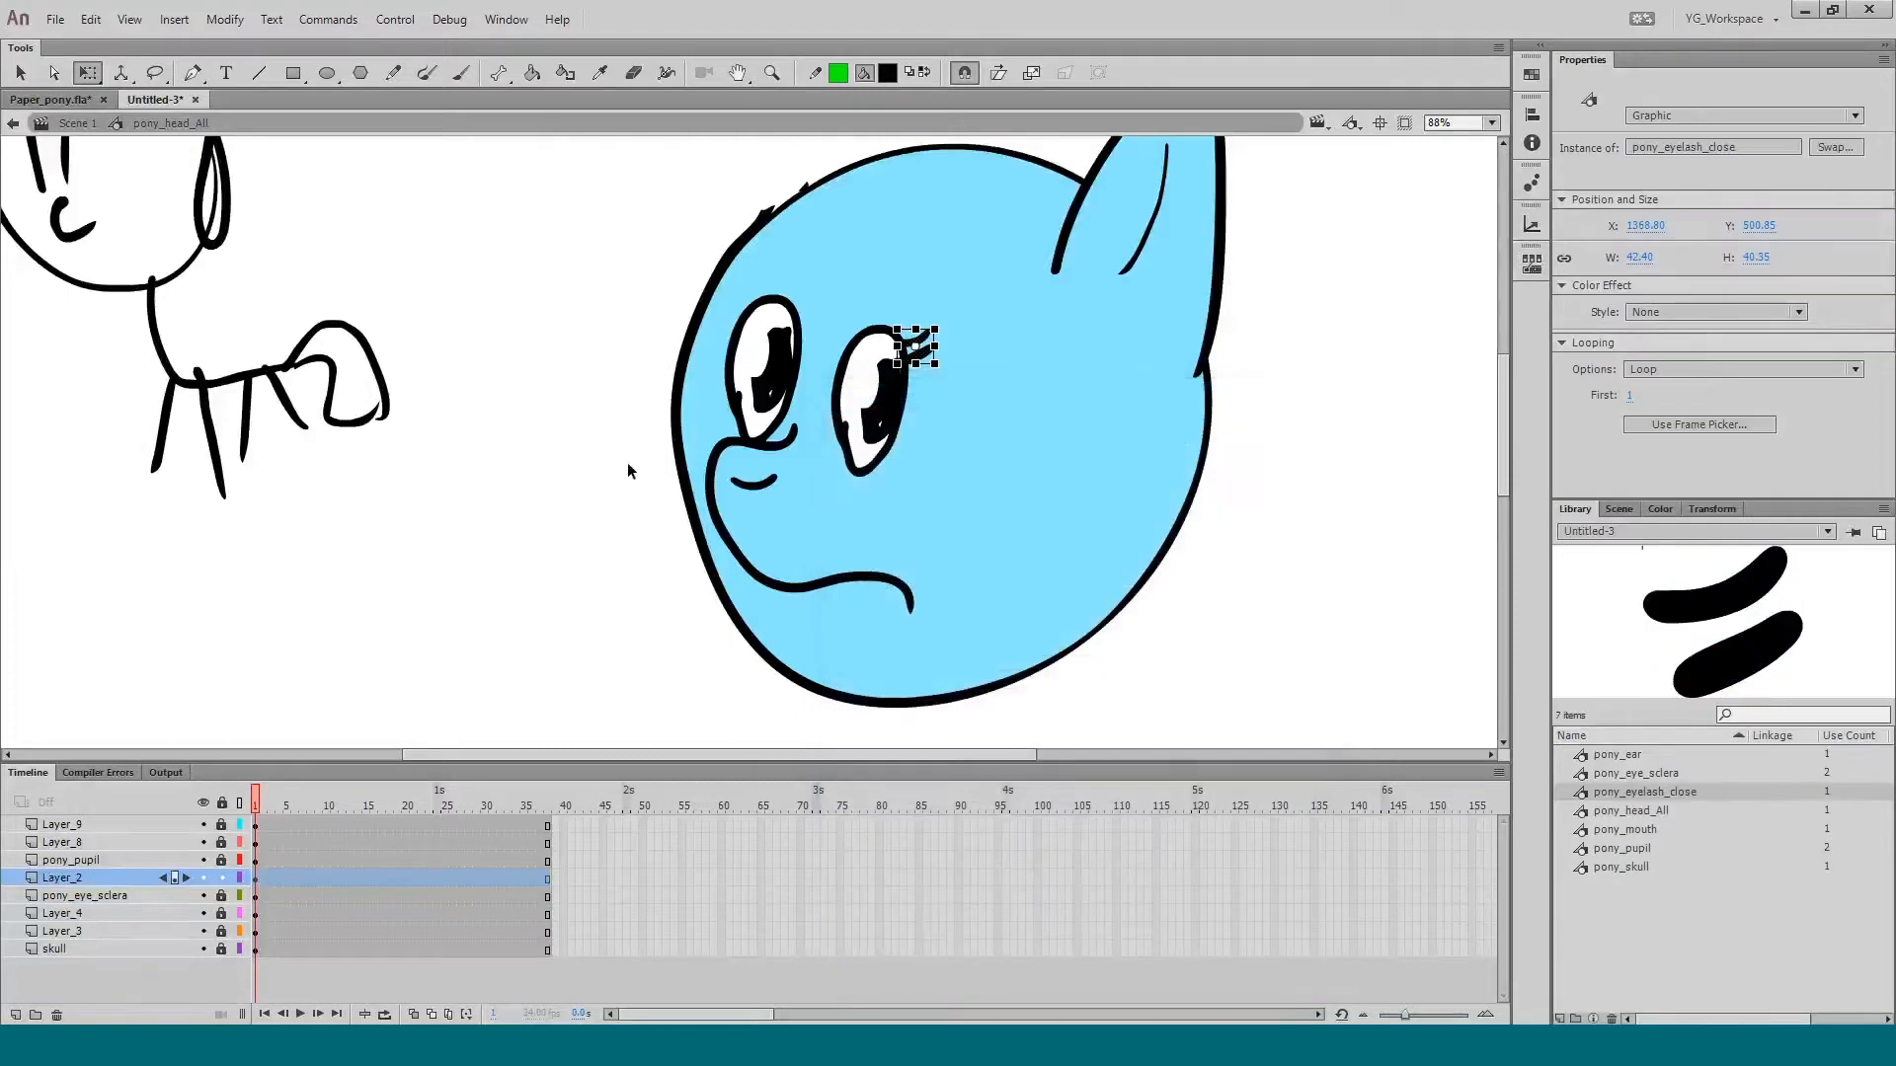
Step: Move the eyelash instance's transformation point to where the lashes meet the eye outline
key("ctrl+space")
left_click_drag(825, 279, 928, 482)
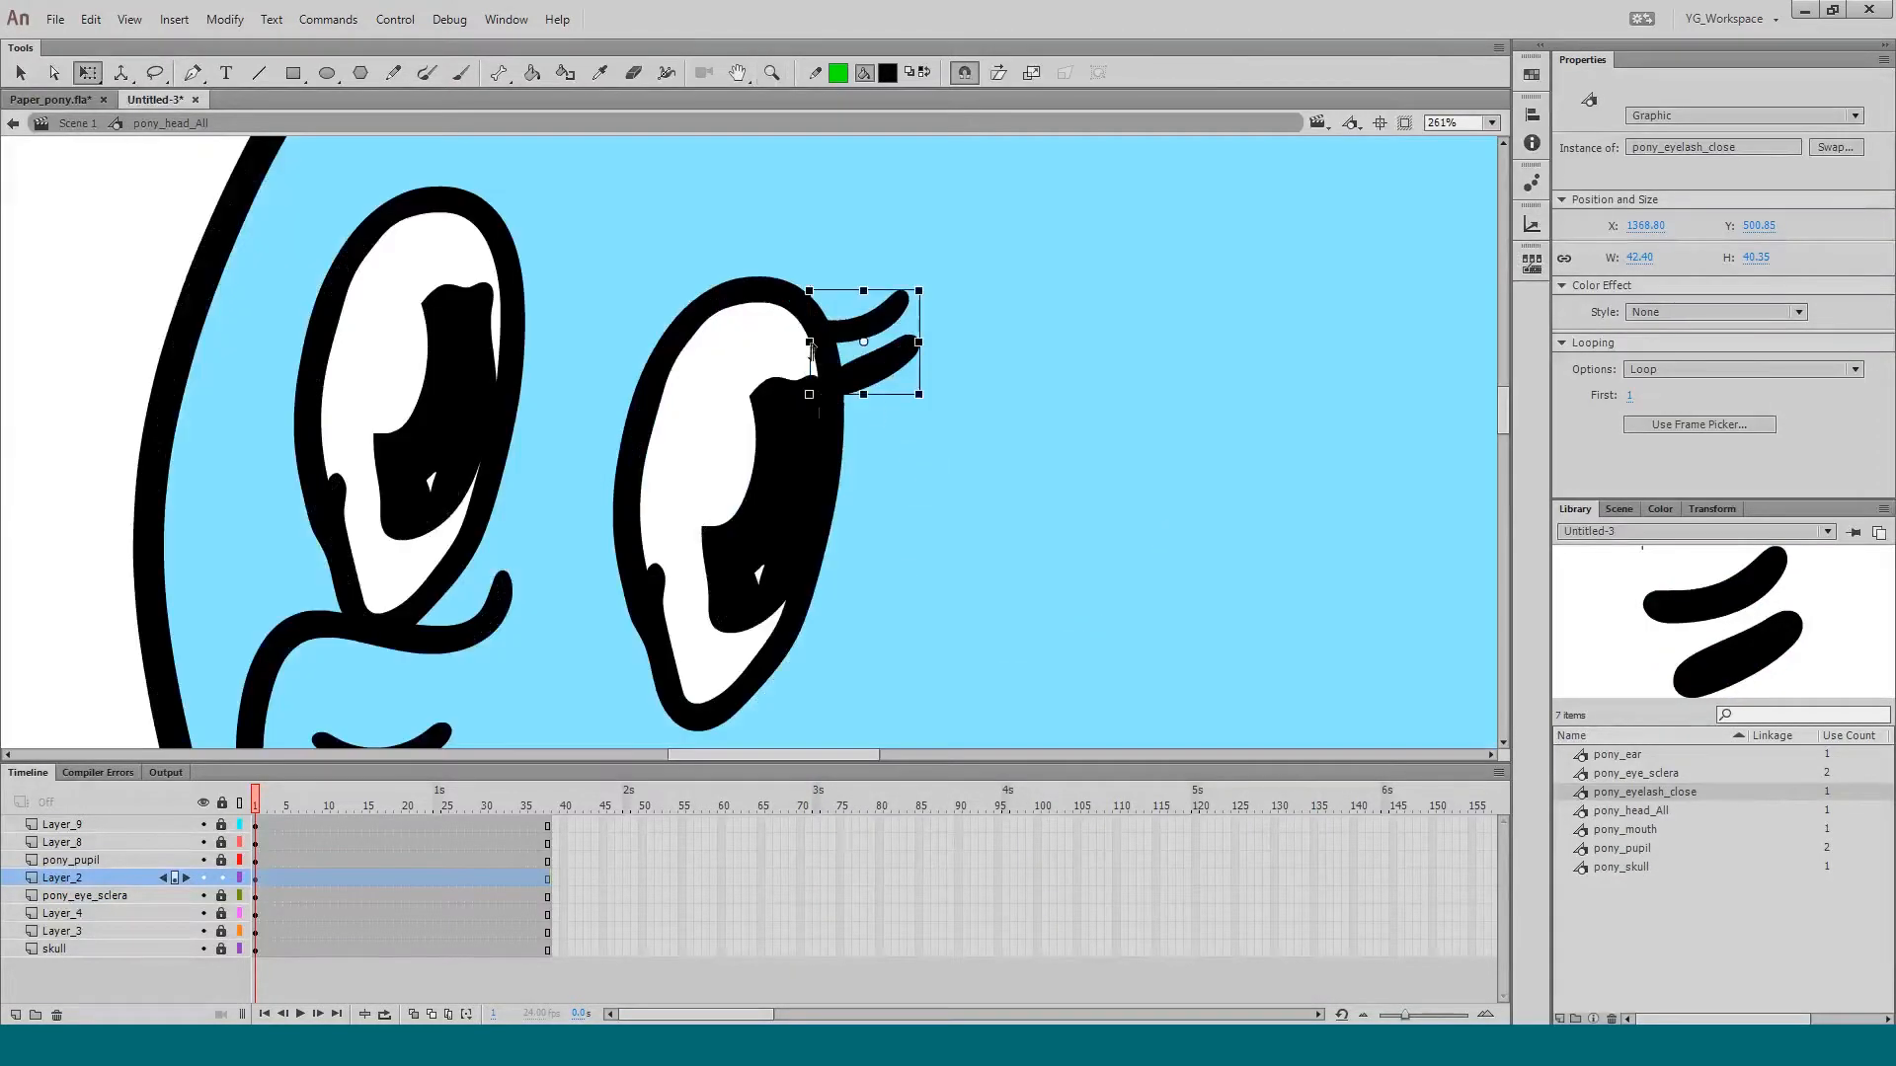
left_click_drag(863, 343, 826, 352)
Step: Open the pony_eyelash_close symbol in place and insert a blank keyframe at frame 2
double_click(871, 374)
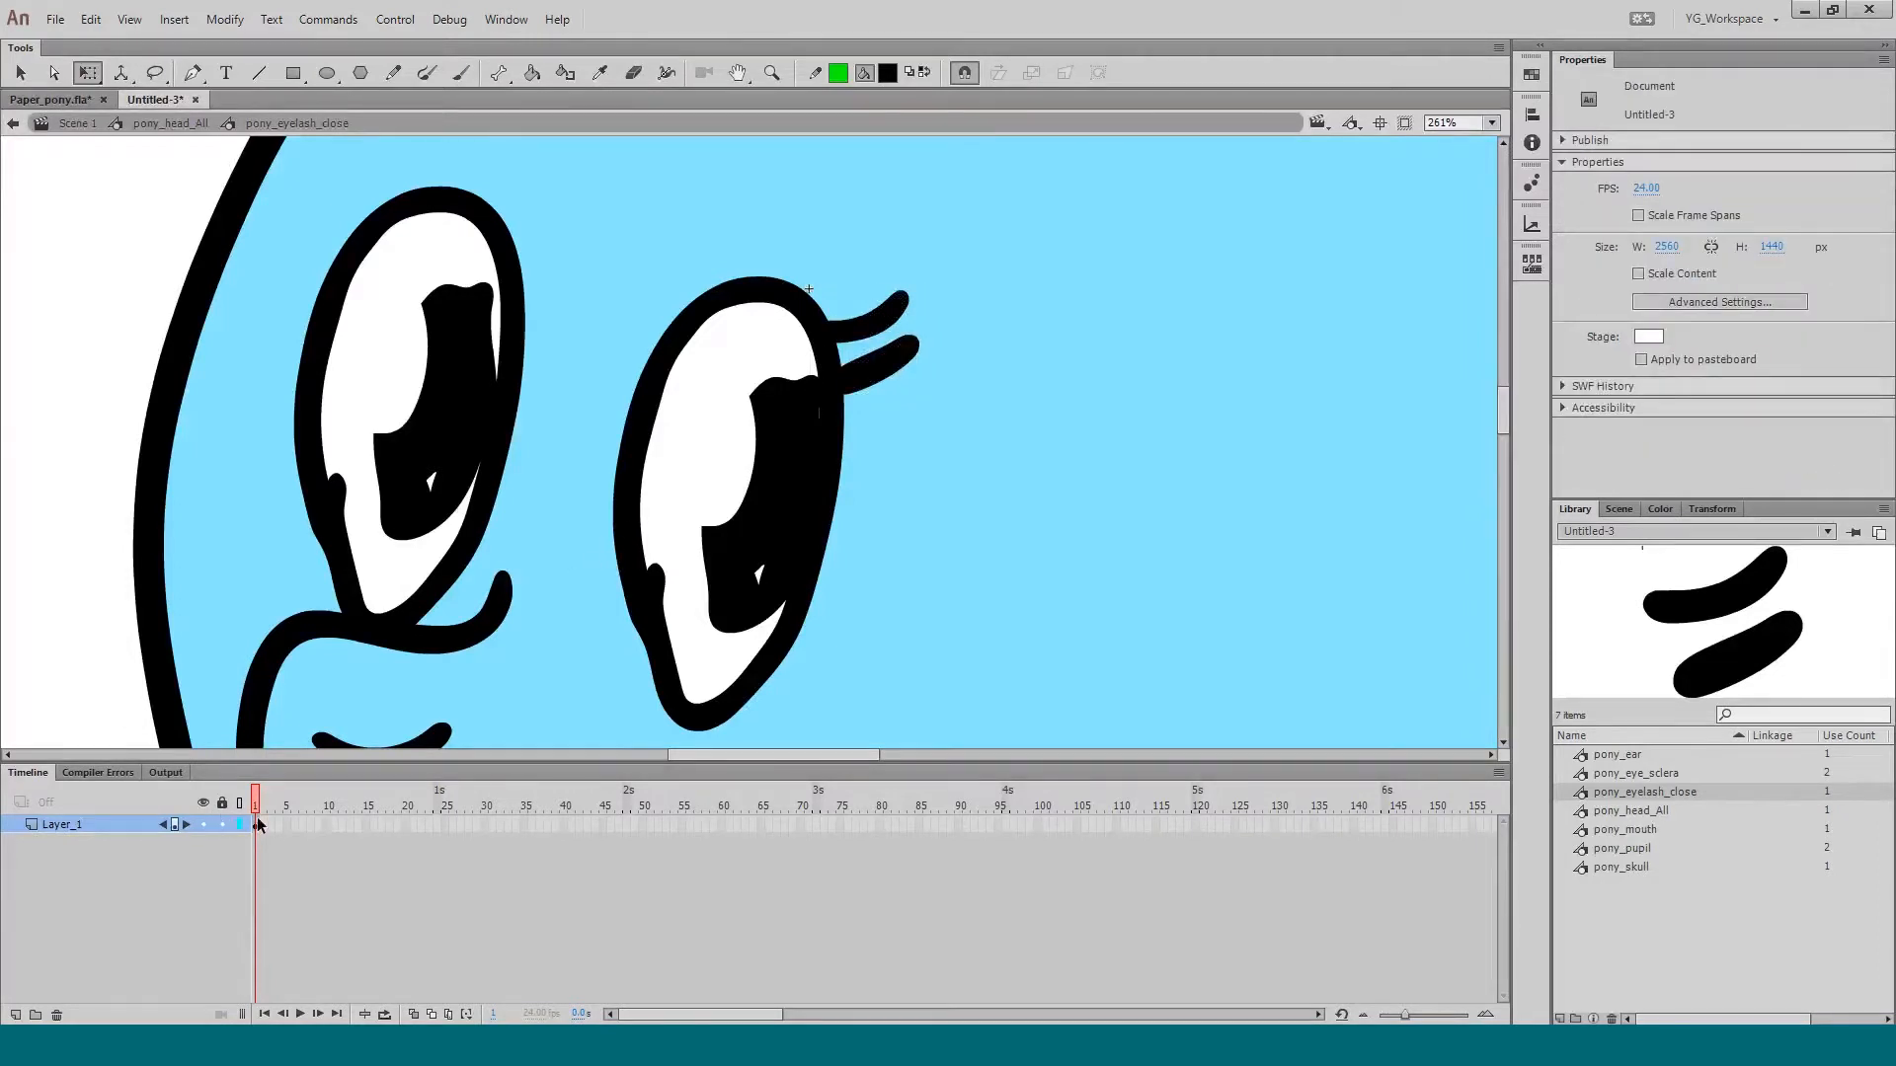
key("F7")
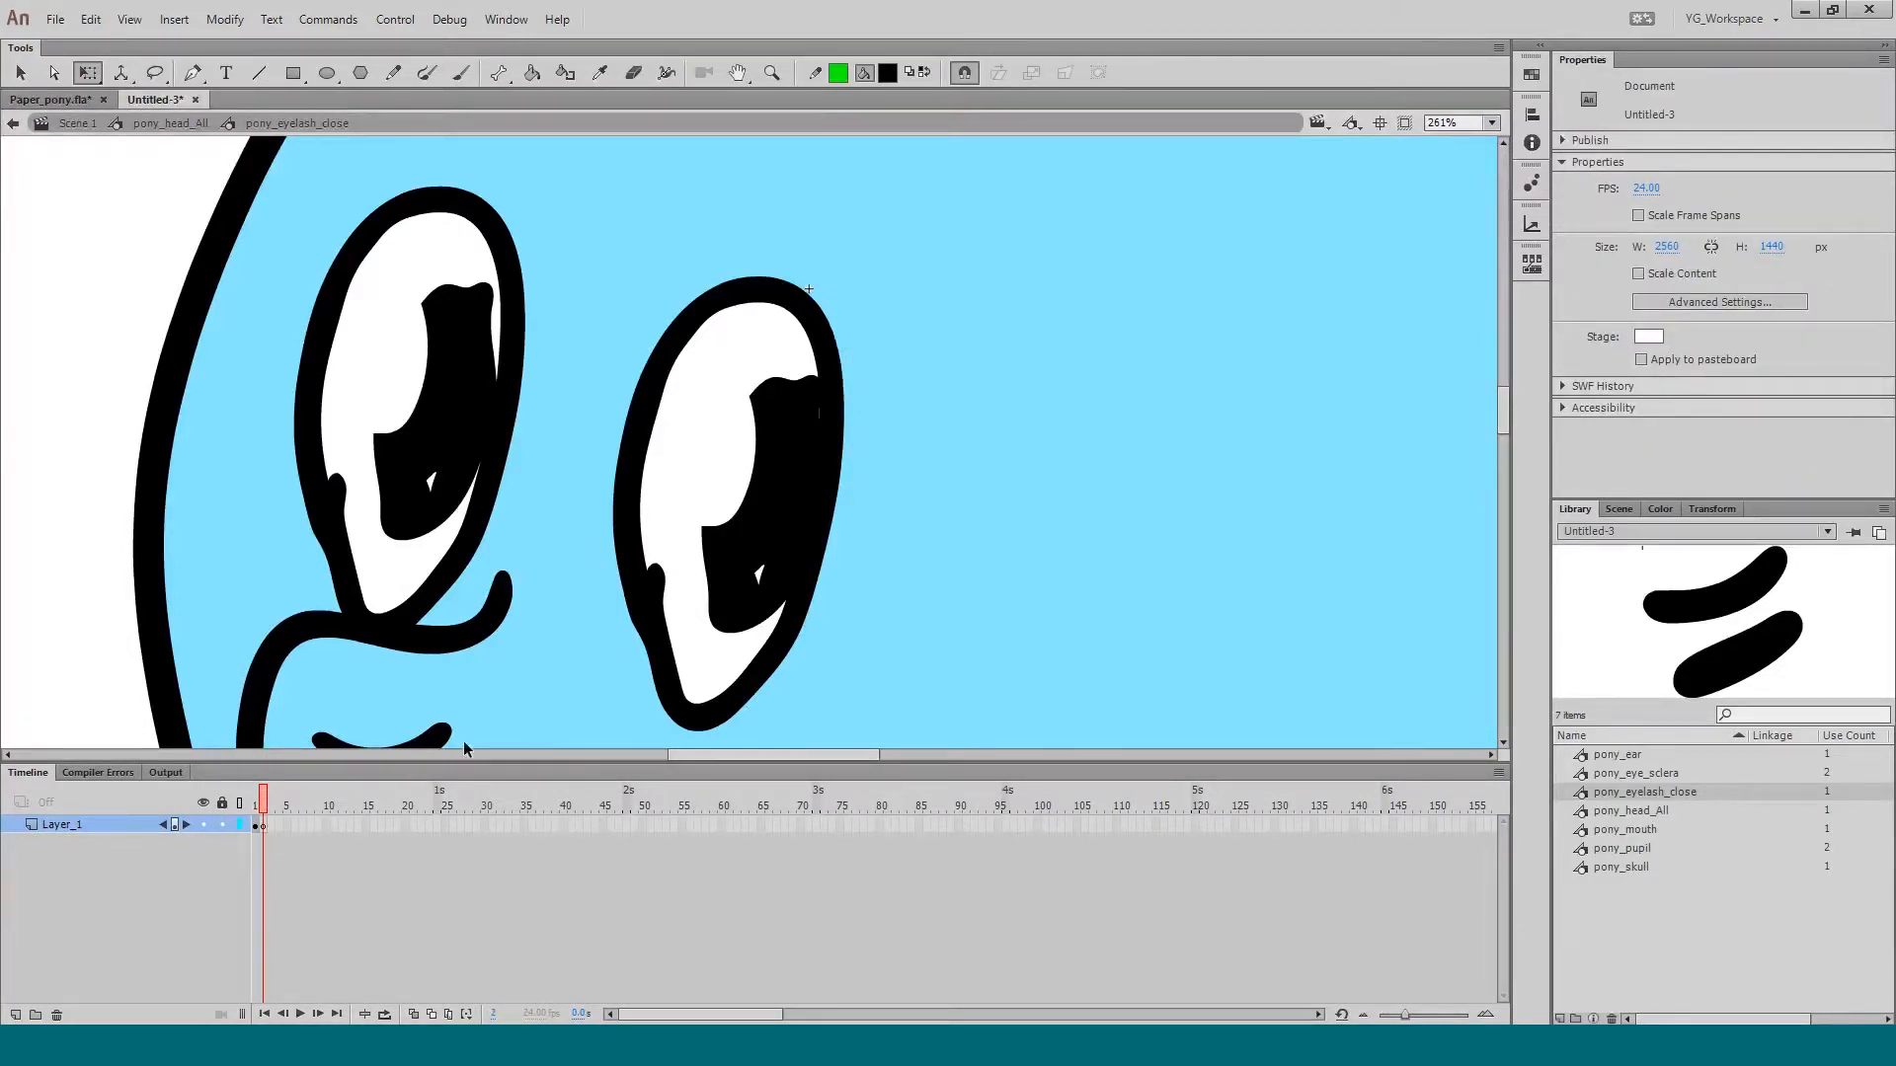
Step: Handwrite "F7" with the brush beside the nearer eye on frame 2, and delete the note
key("b")
mouse_move(909, 620)
left_mouse_down()
mouse_move(914, 554)
mouse_move(975, 520)
mouse_move(1042, 613)
mouse_move(1058, 565)
left_mouse_up()
key("q")
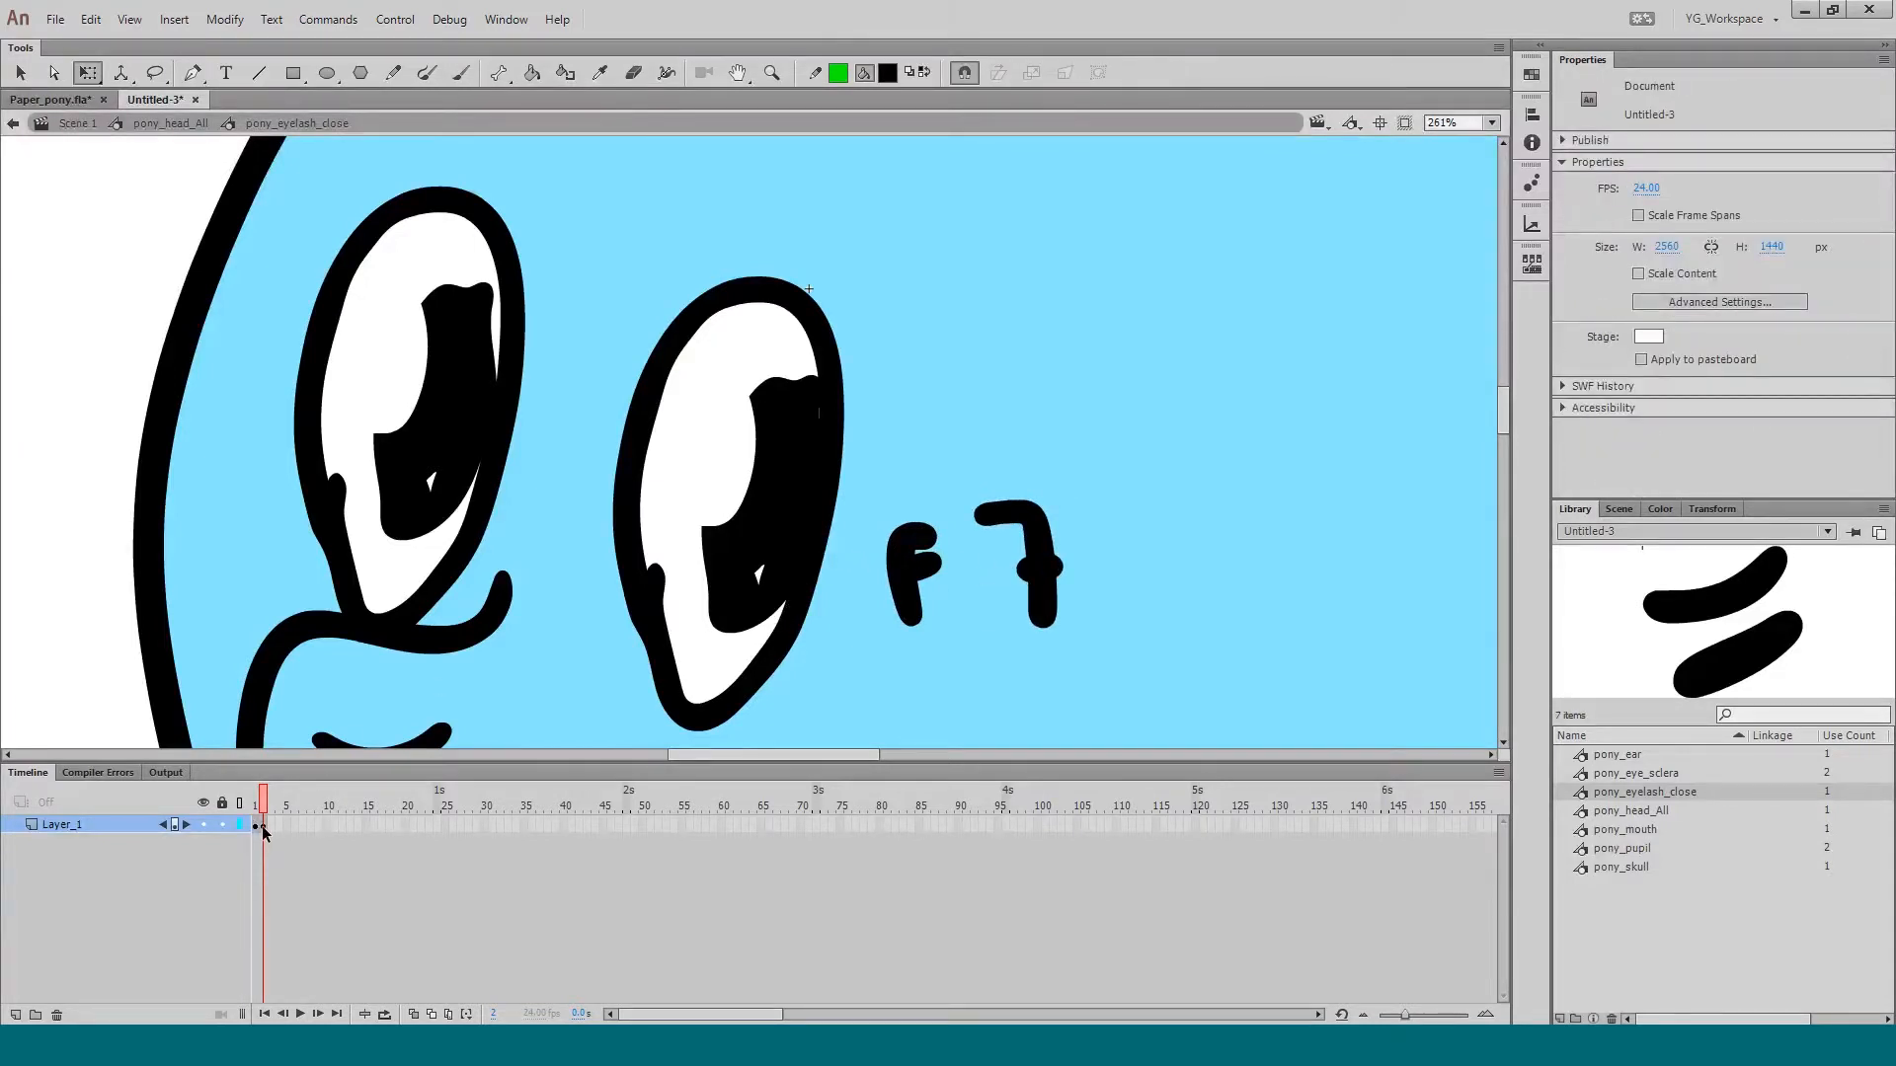
left_click(264, 827)
key("Delete")
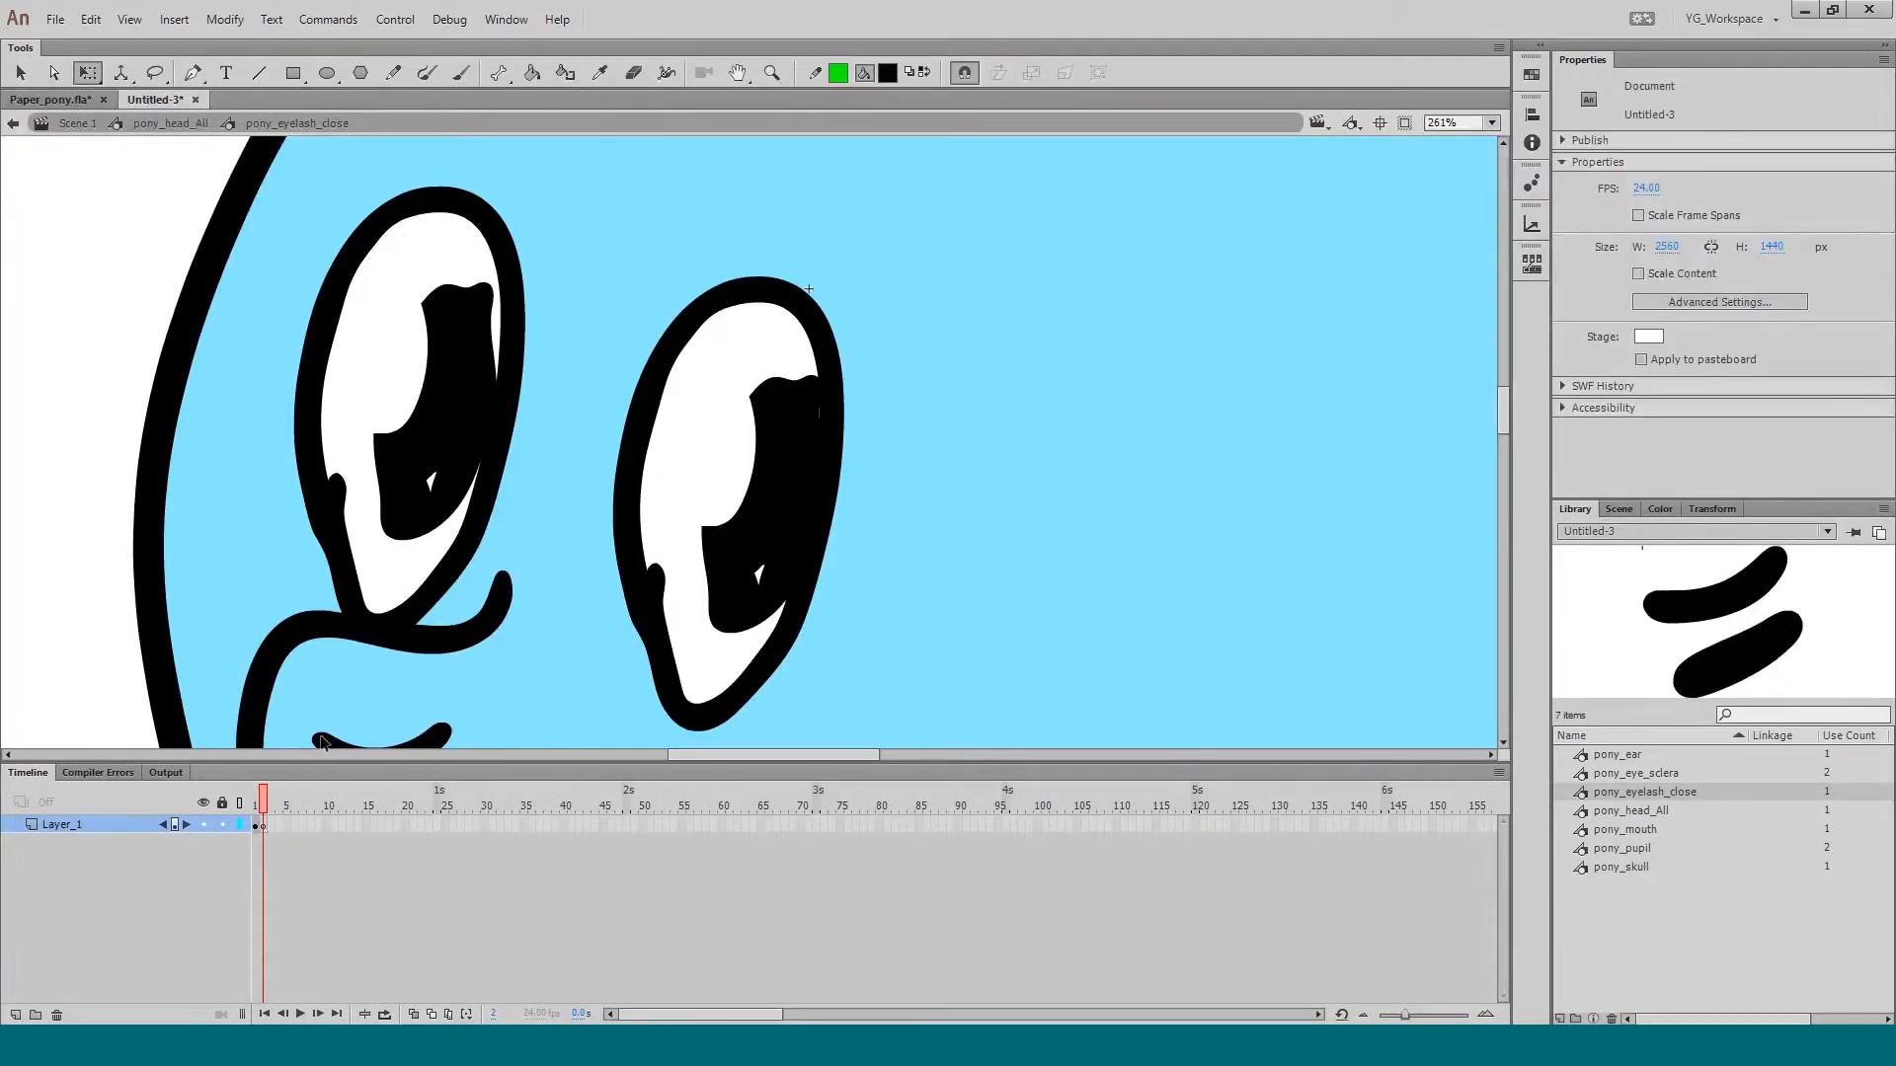
Step: Turn on onion skin outlines and paint a curved black closed-eye line across the lower part of the nearer eye
left_click_drag(417, 656, 441, 634)
left_click(433, 1015)
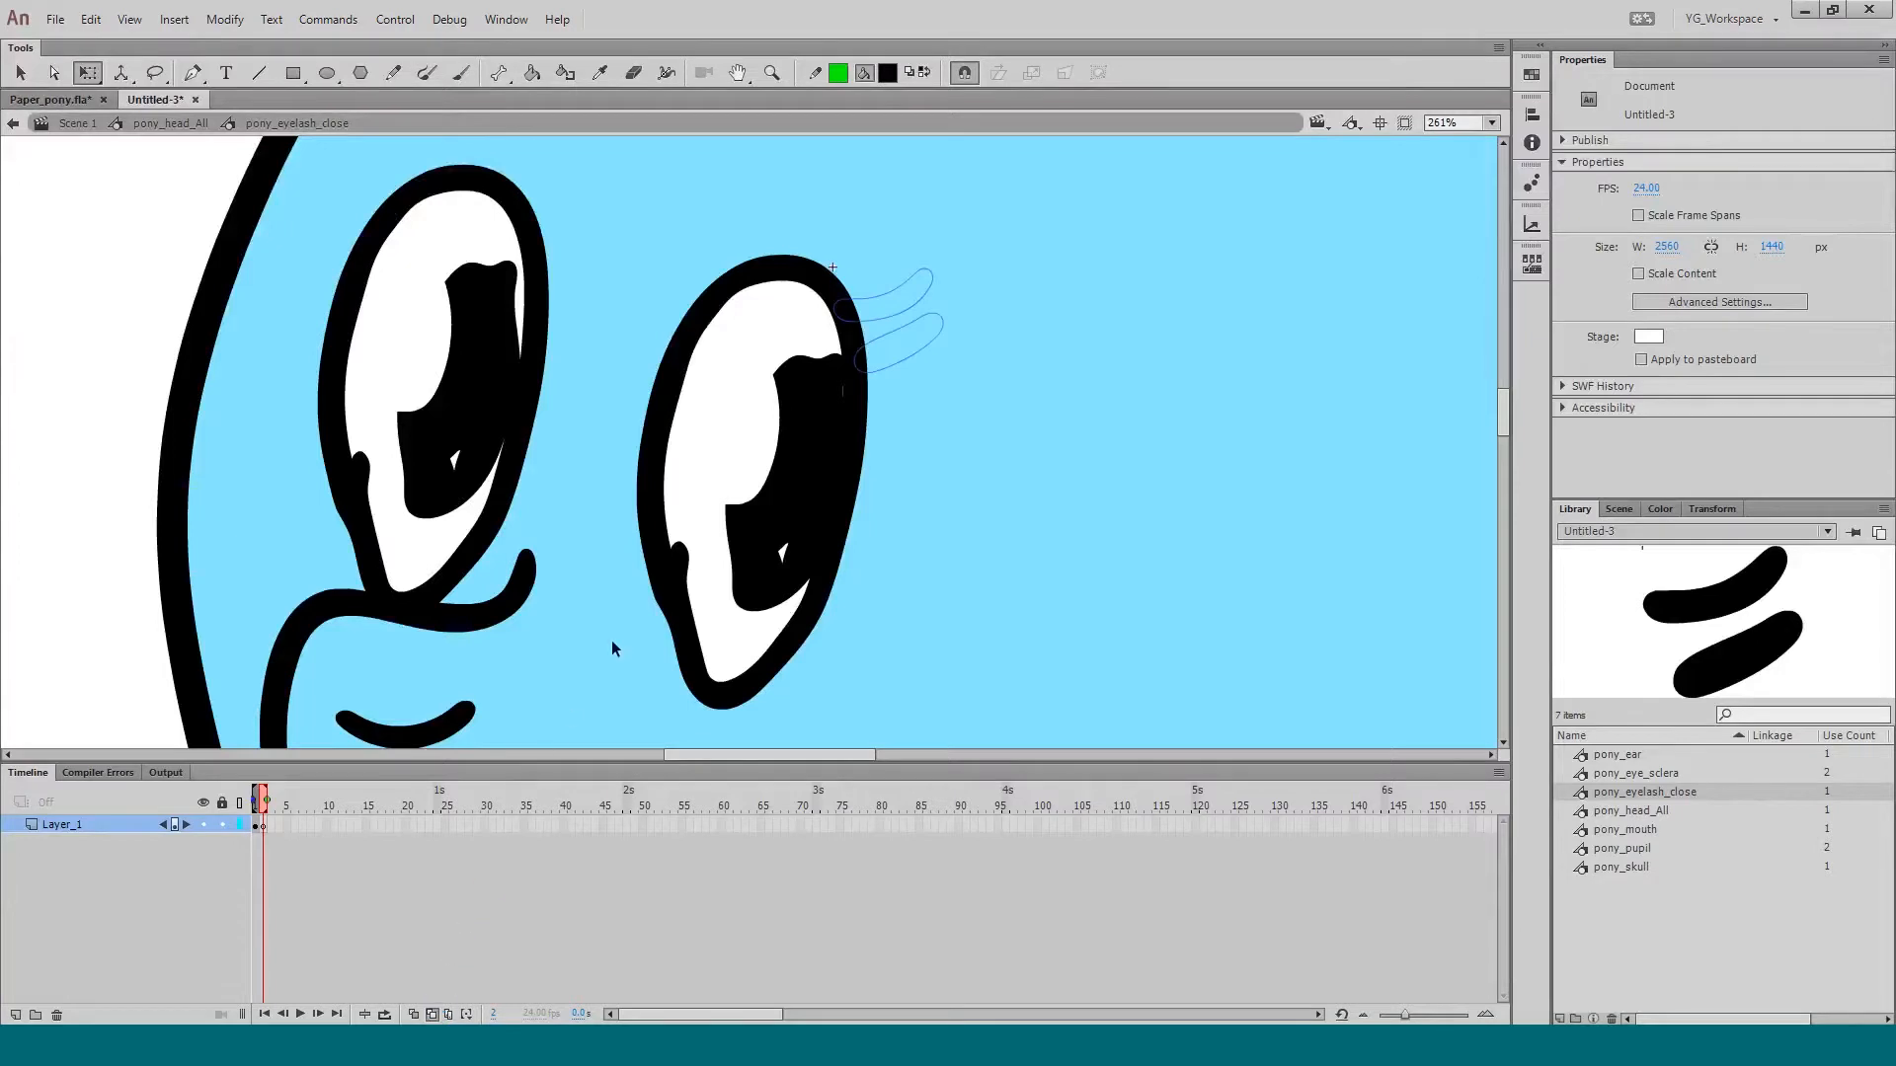
key("b")
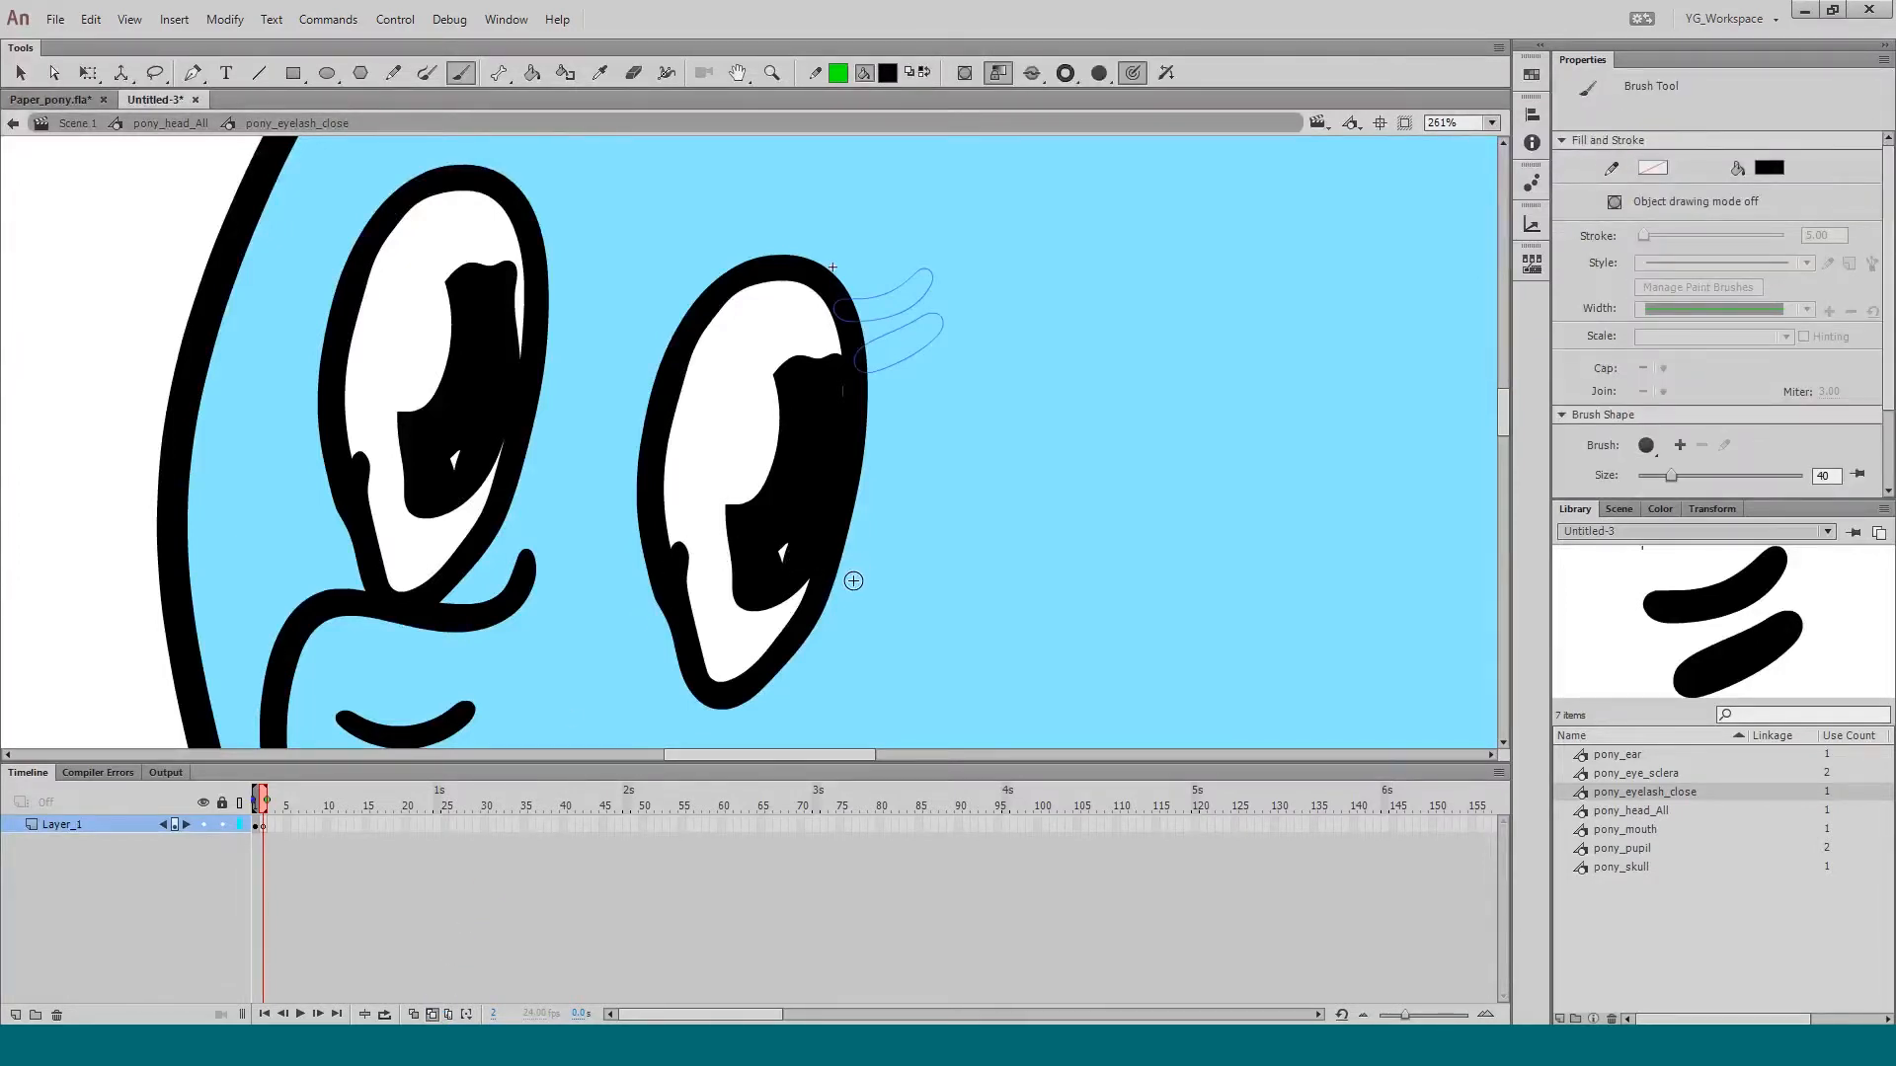
mouse_move(855, 588)
left_mouse_down()
mouse_move(637, 577)
mouse_move(613, 536)
mouse_move(790, 209)
left_mouse_up()
Step: Draw a green line loop enclosing the nearer eye, meeting both ends of the closed-eye line, and curve its sides outward around the eye
key("n")
mouse_move(790, 210)
left_mouse_down()
mouse_move(847, 619)
mouse_move(694, 733)
mouse_move(712, 735)
mouse_move(604, 544)
left_mouse_up()
key("q")
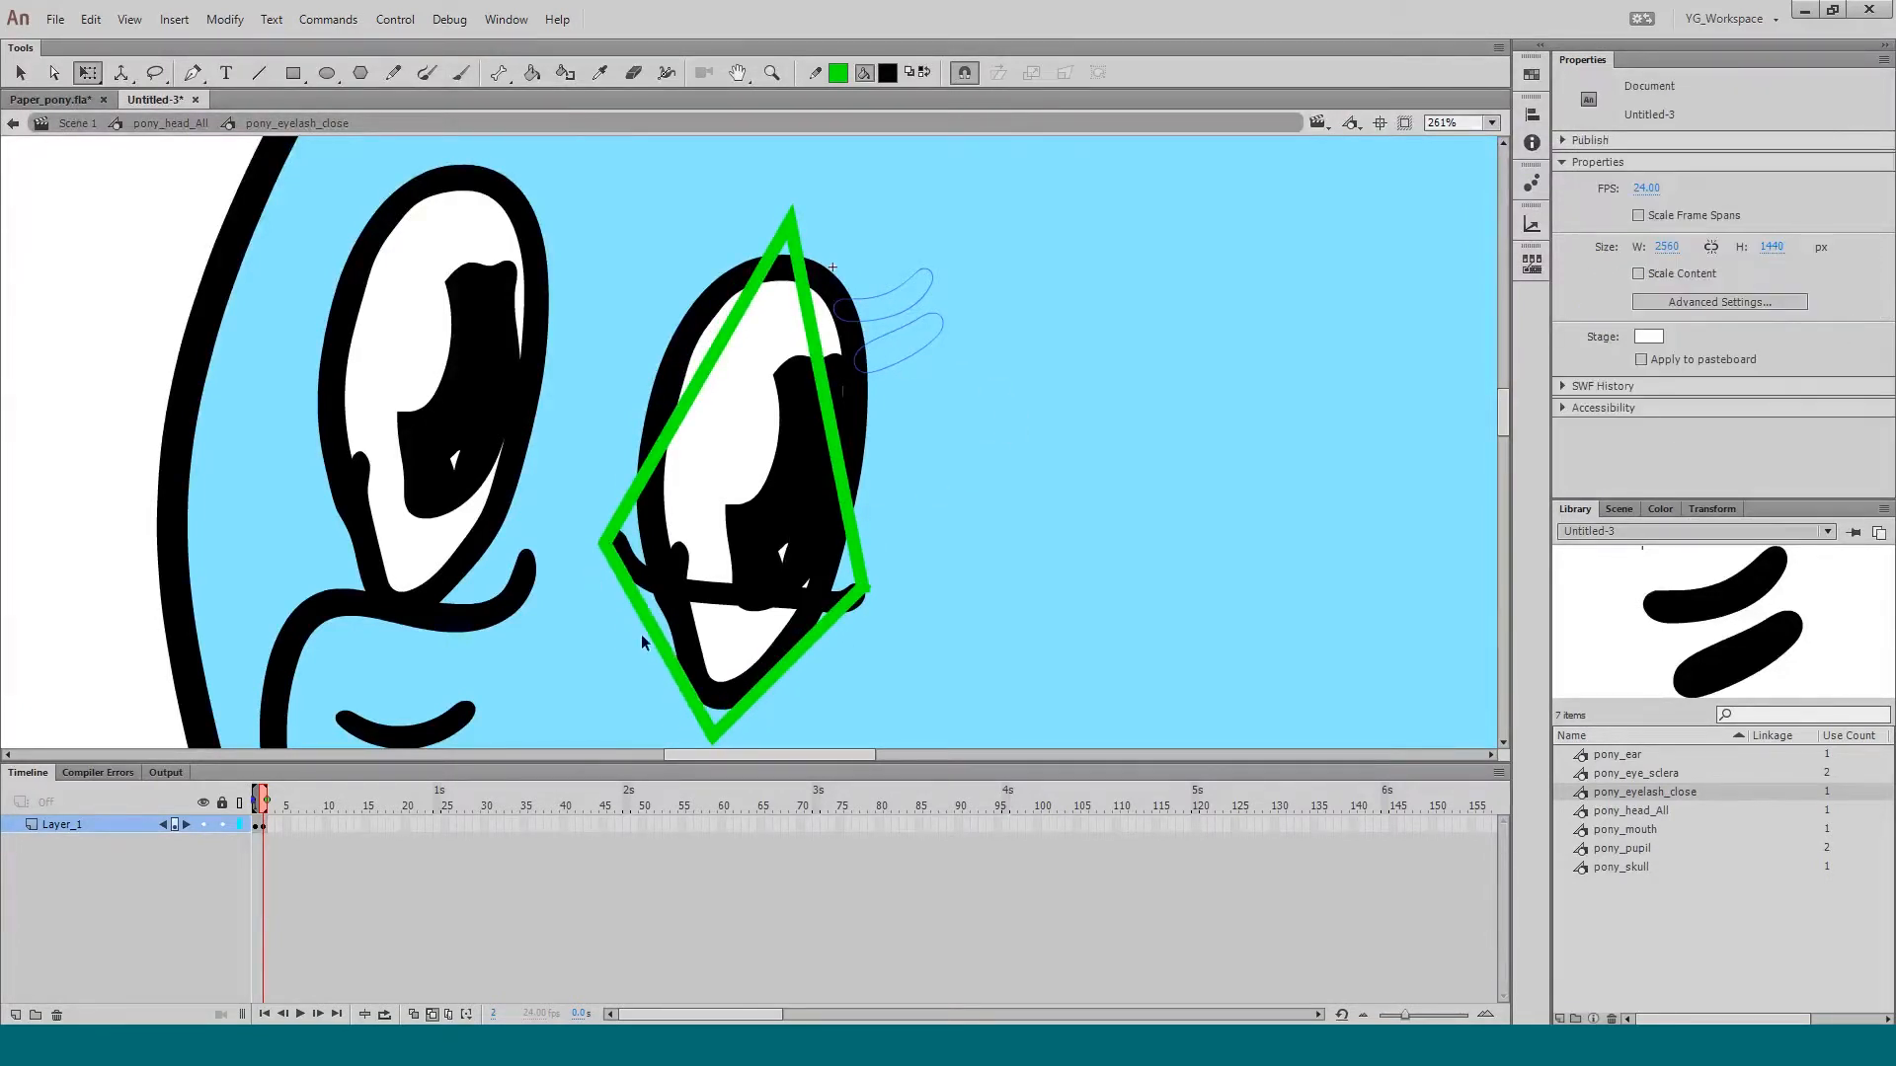
left_click_drag(786, 668, 815, 662)
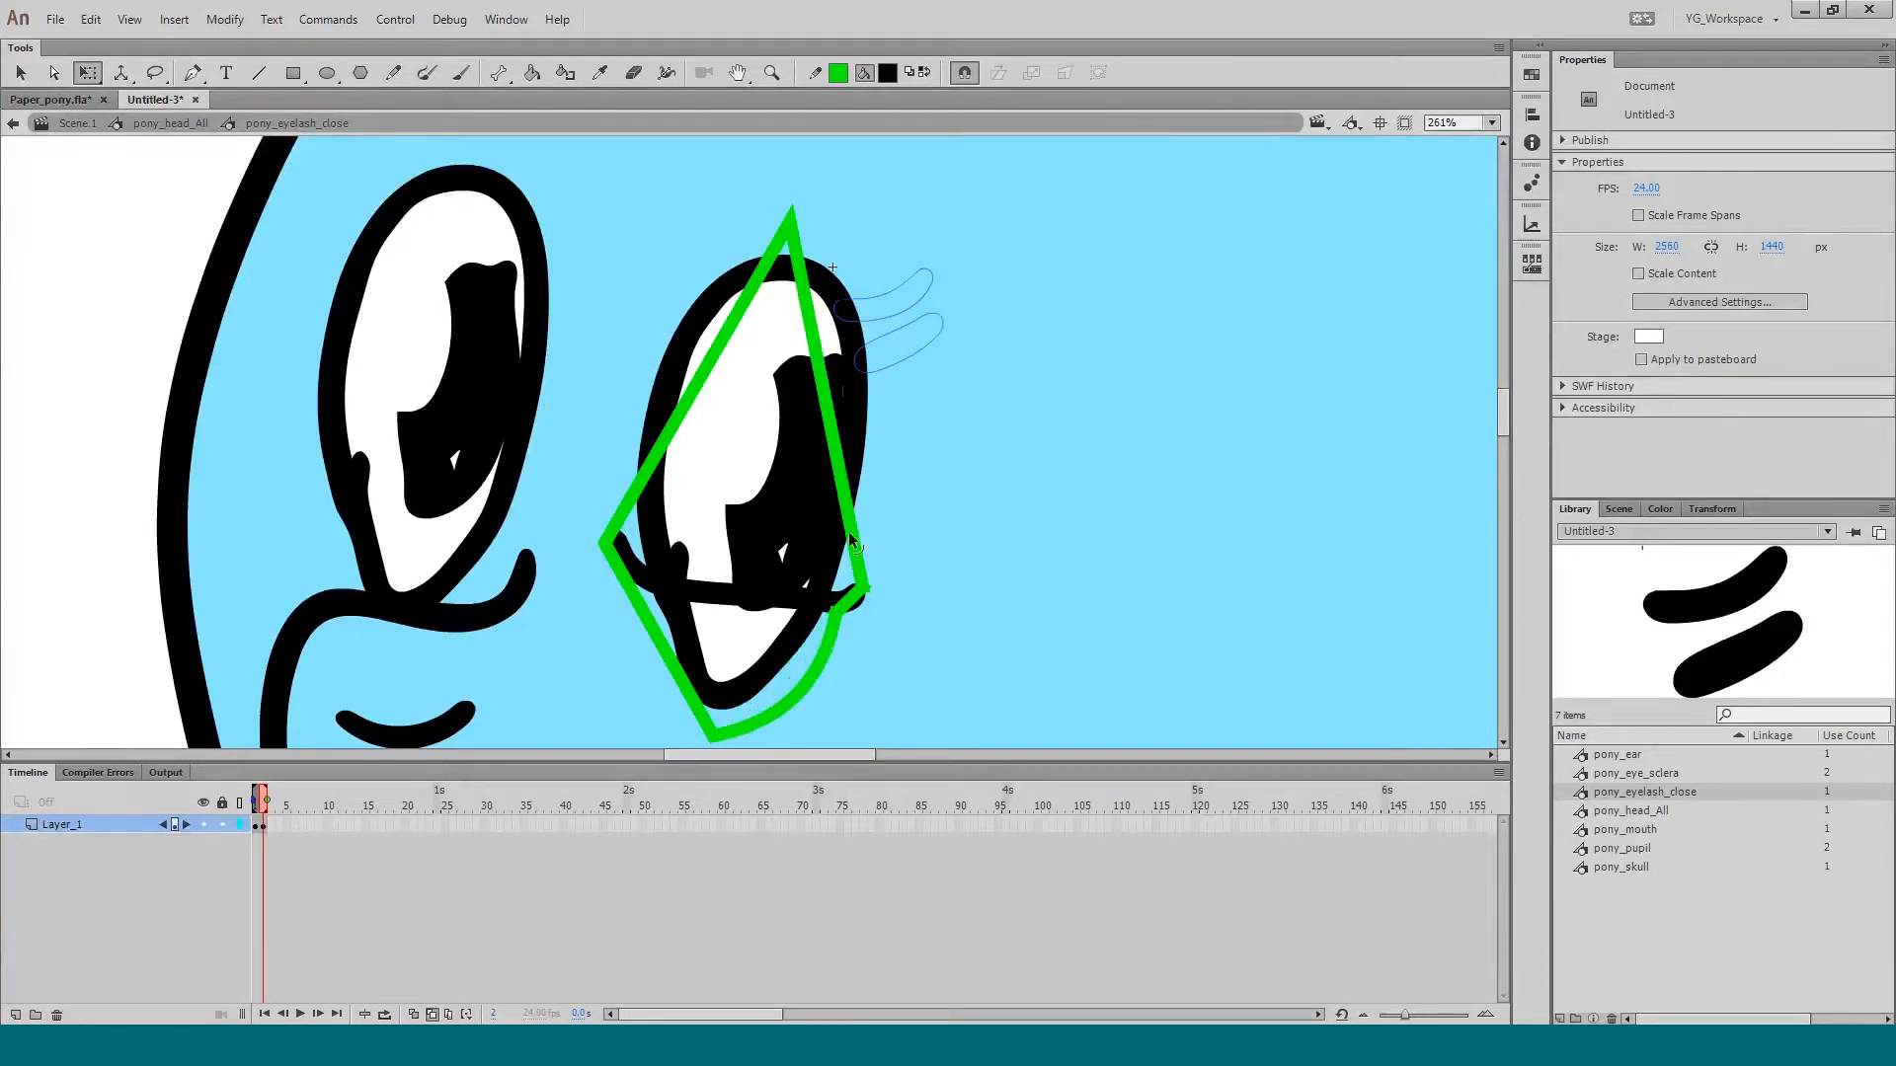
left_click_drag(853, 541, 912, 484)
left_click_drag(719, 365, 649, 332)
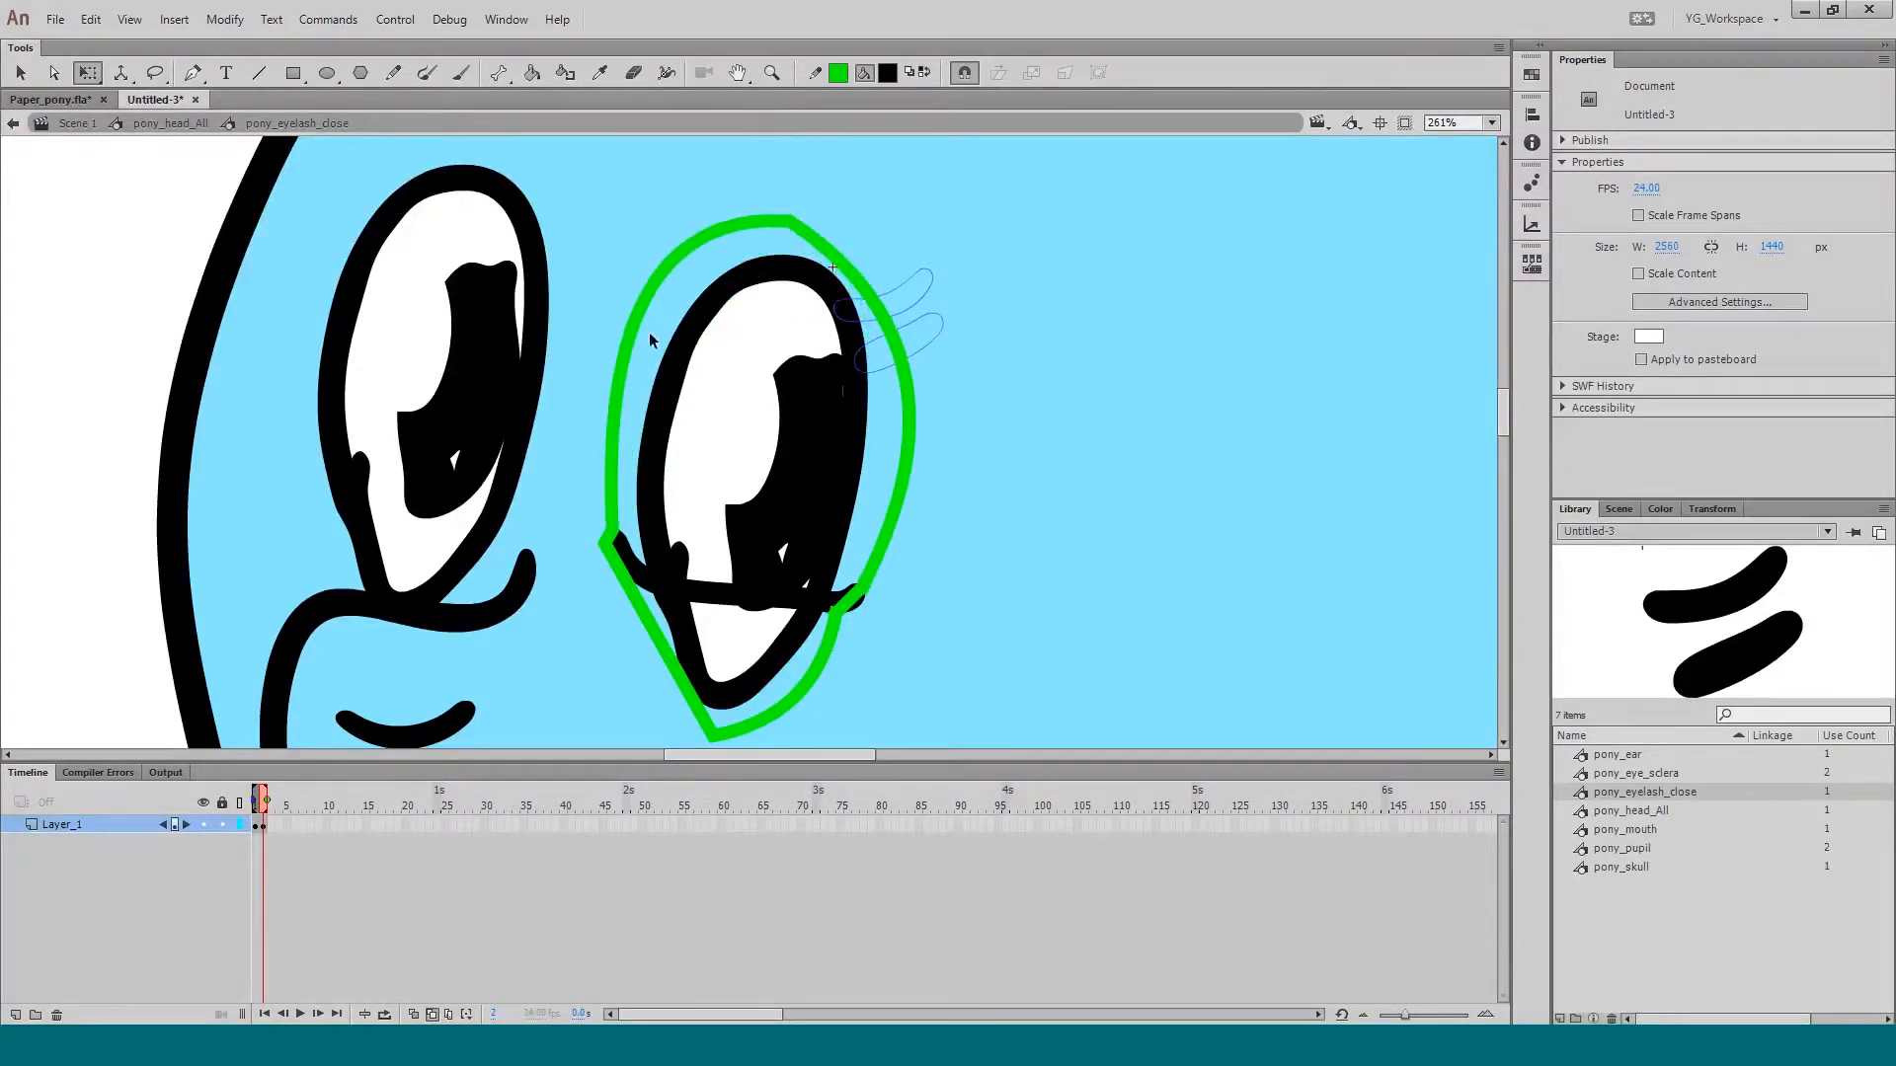
left_click_drag(672, 660, 628, 691)
Step: Fill the loop above and below the closed-eye line with the head's sampled light blue, and delete the green outline
key("i")
left_click(585, 462)
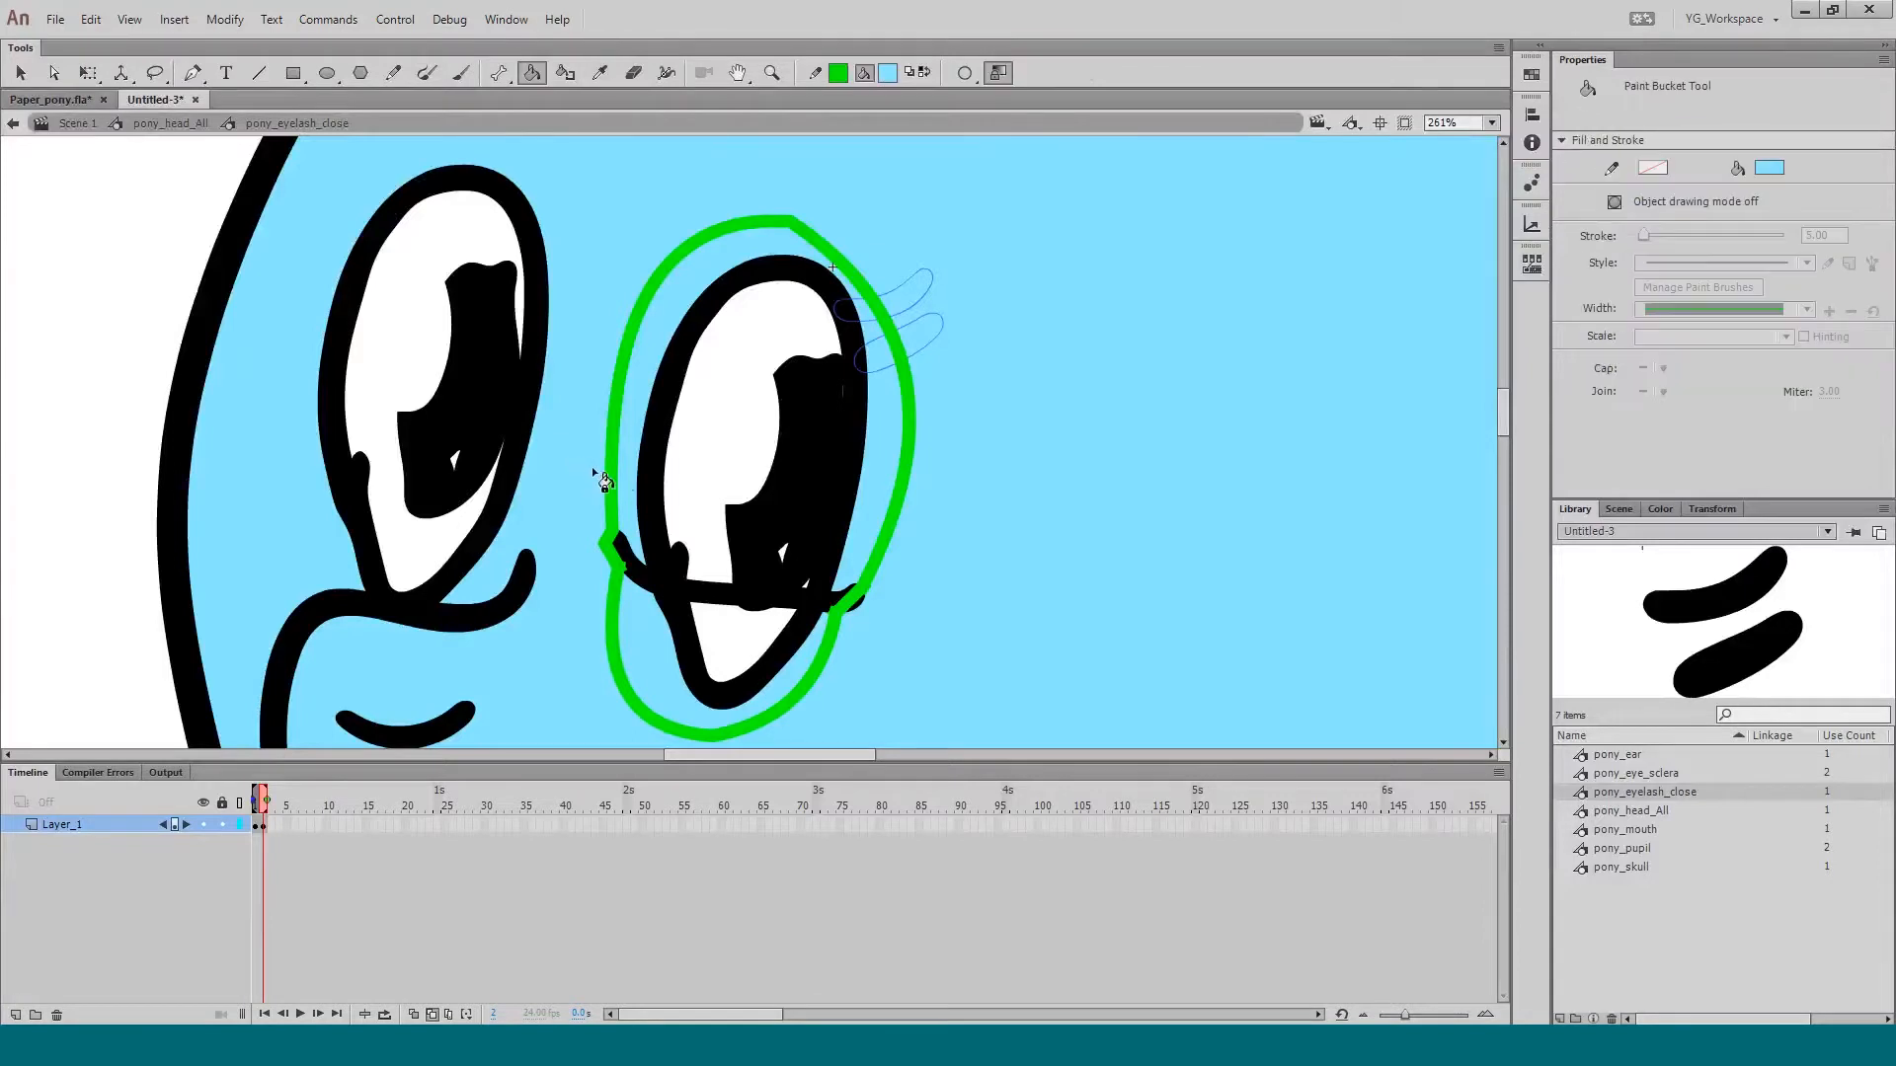
left_click(682, 484)
left_click(687, 648)
key("q")
double_click(616, 591)
key("Delete")
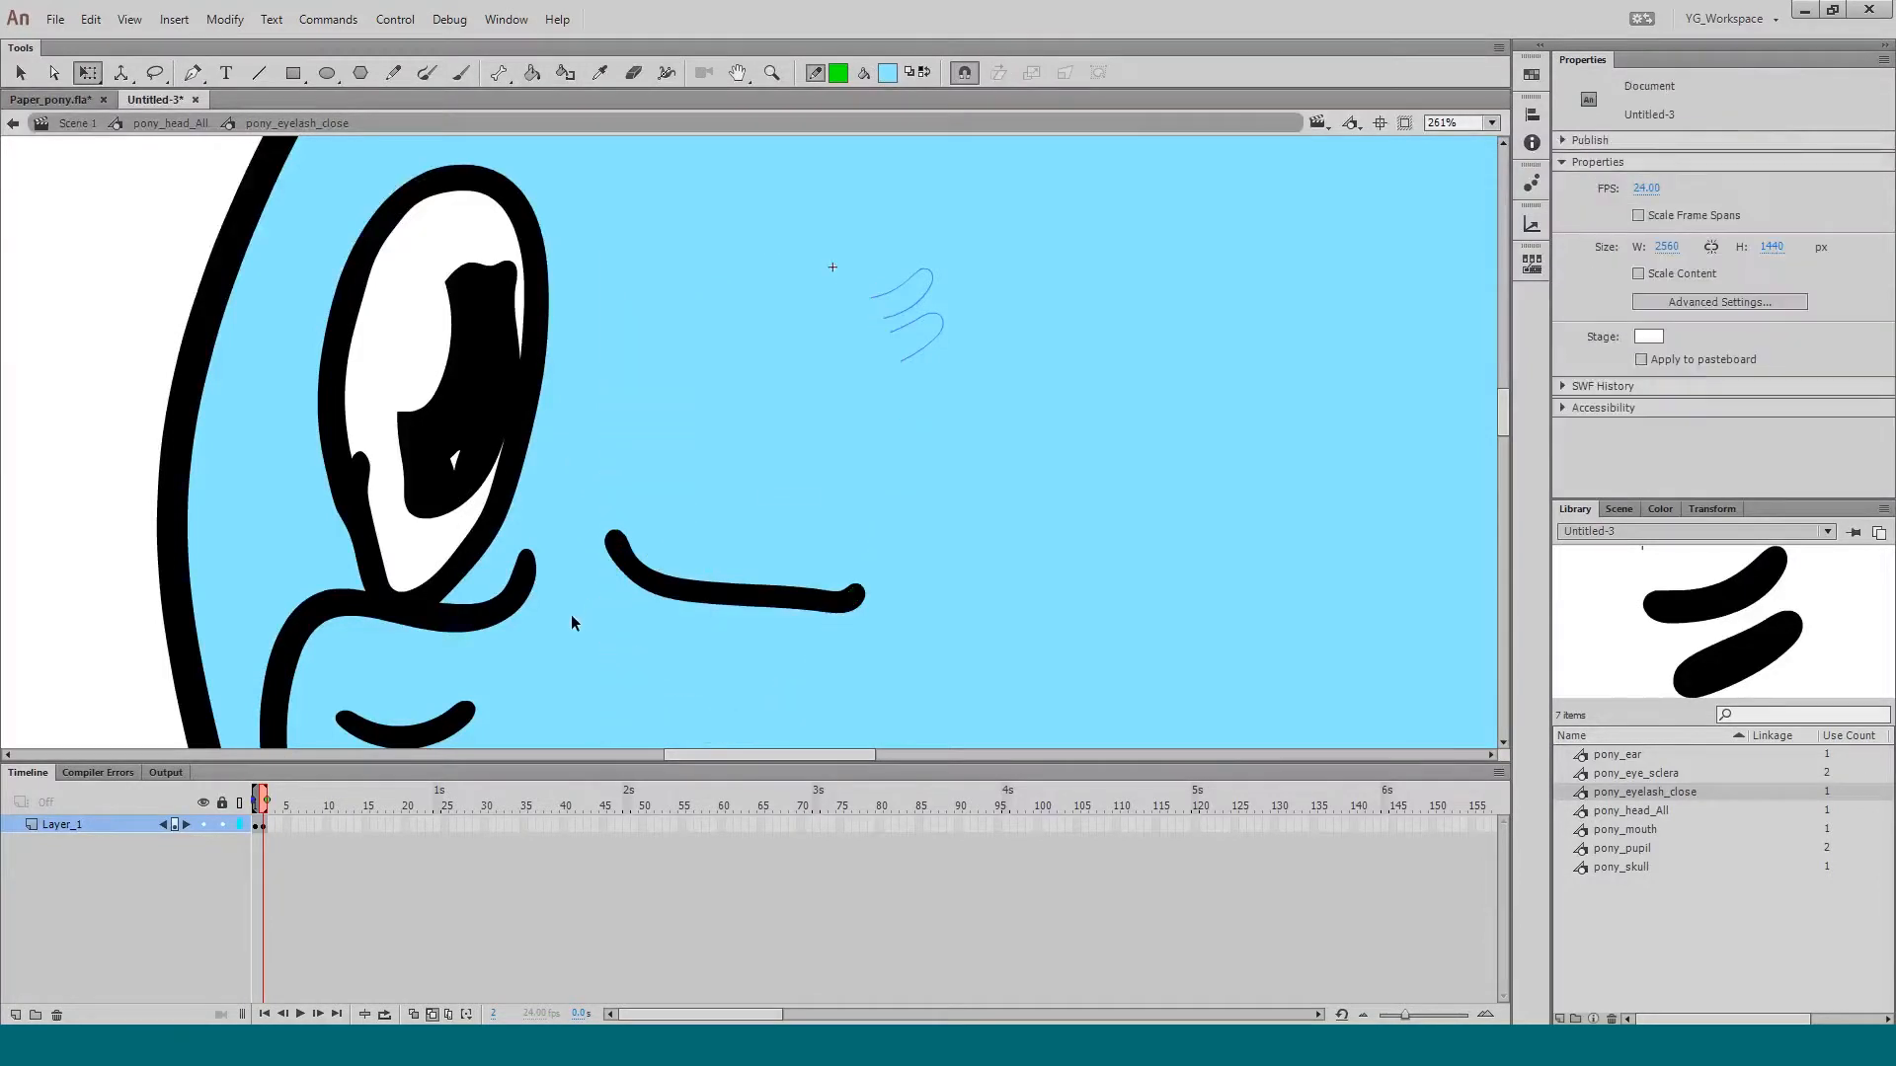
Step: Compare the open and closed eye drawings on frames 1 and 2, and turn off onion skin outlines
left_click_drag(281, 662, 322, 639)
key("comma")
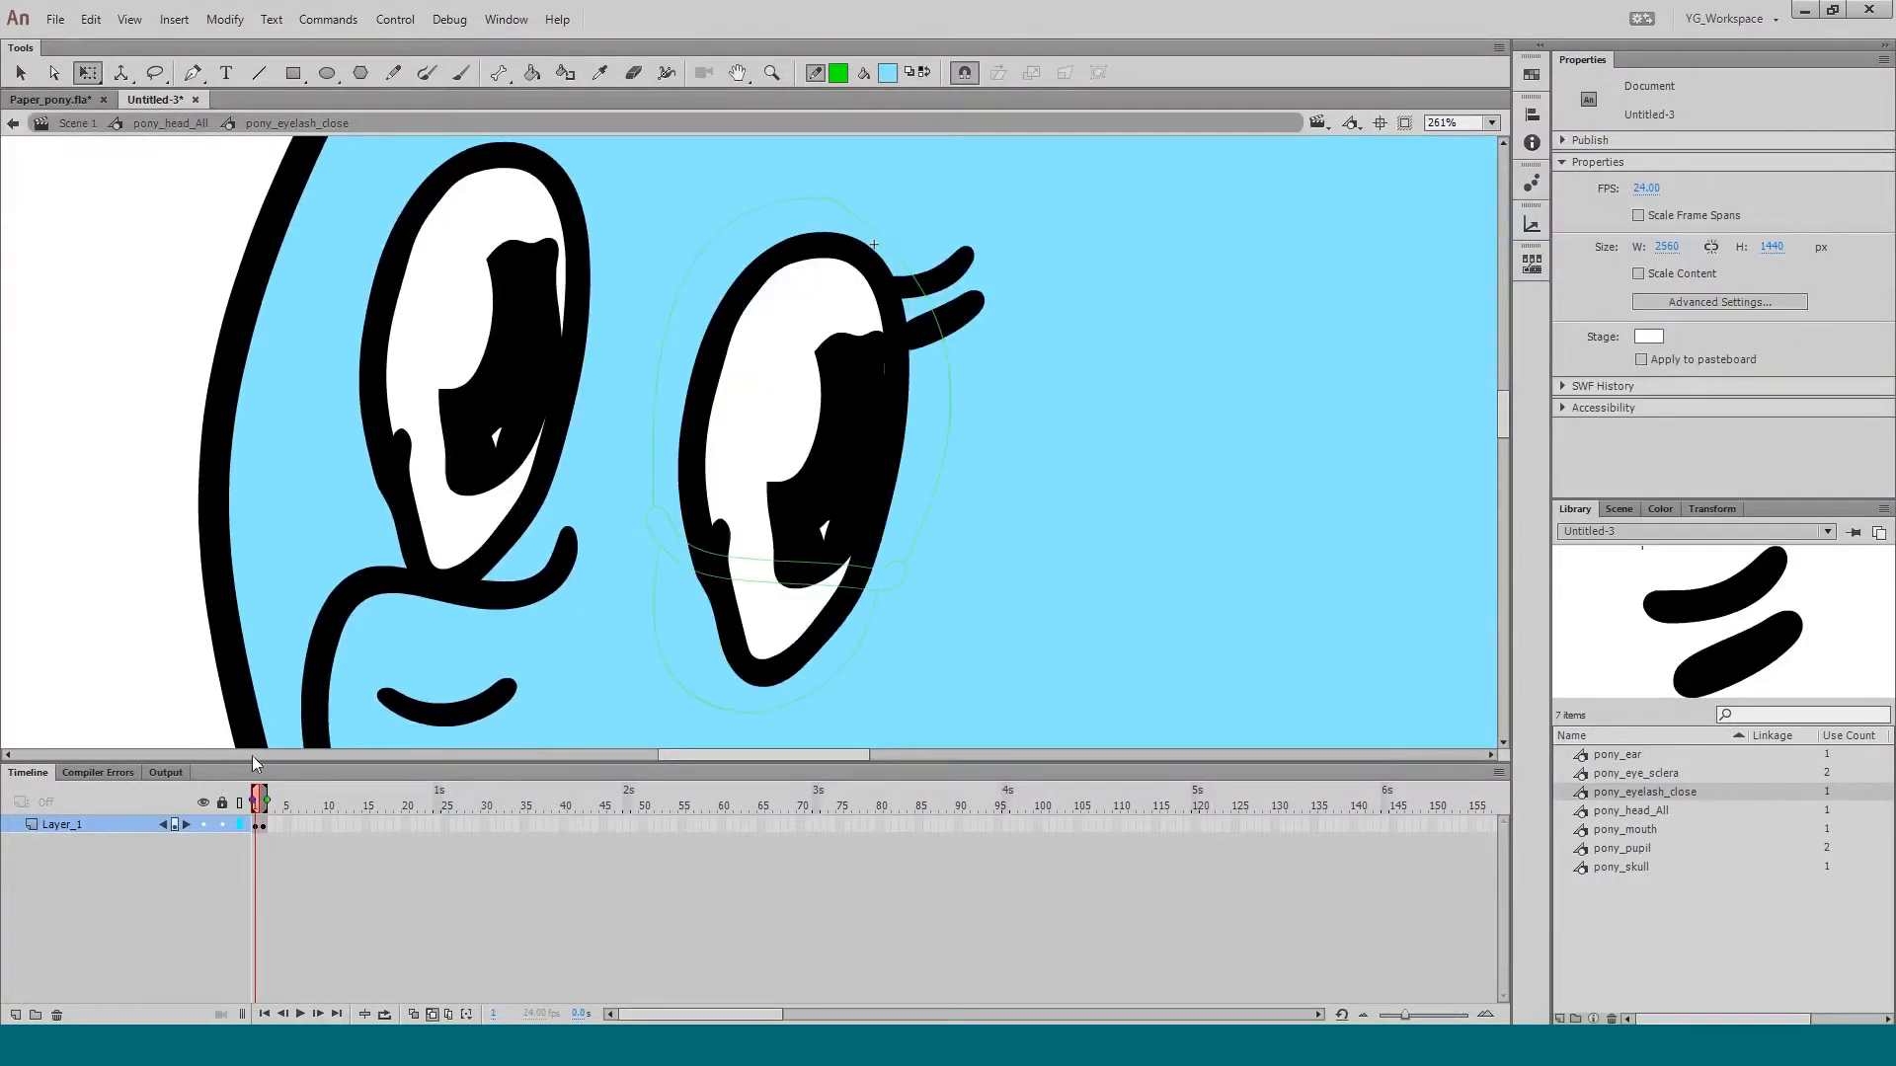
key("period")
key("comma")
left_click(431, 1014)
key("period")
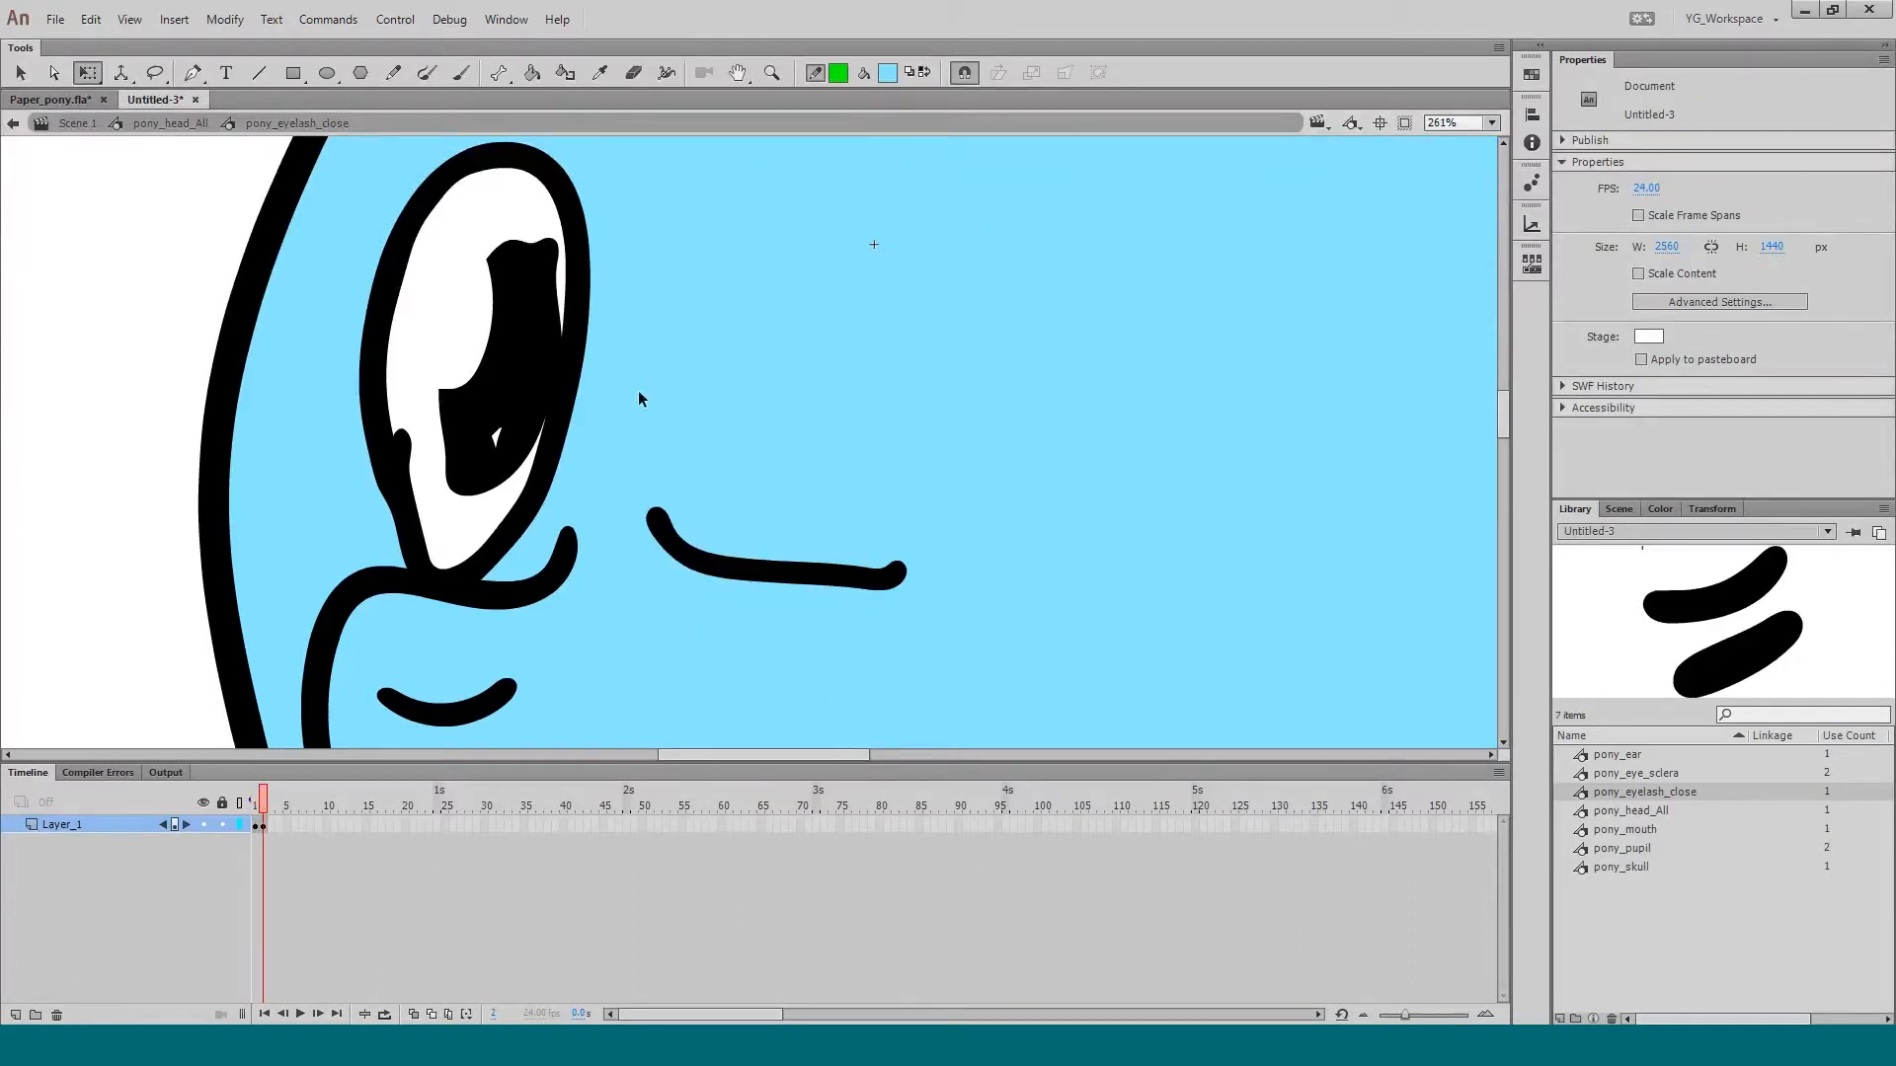
Step: Copy the open-eye keyframe from frame 1 to frame 3, extend the open and closed drawings to four frames each, and preview the blink
left_click(260, 830)
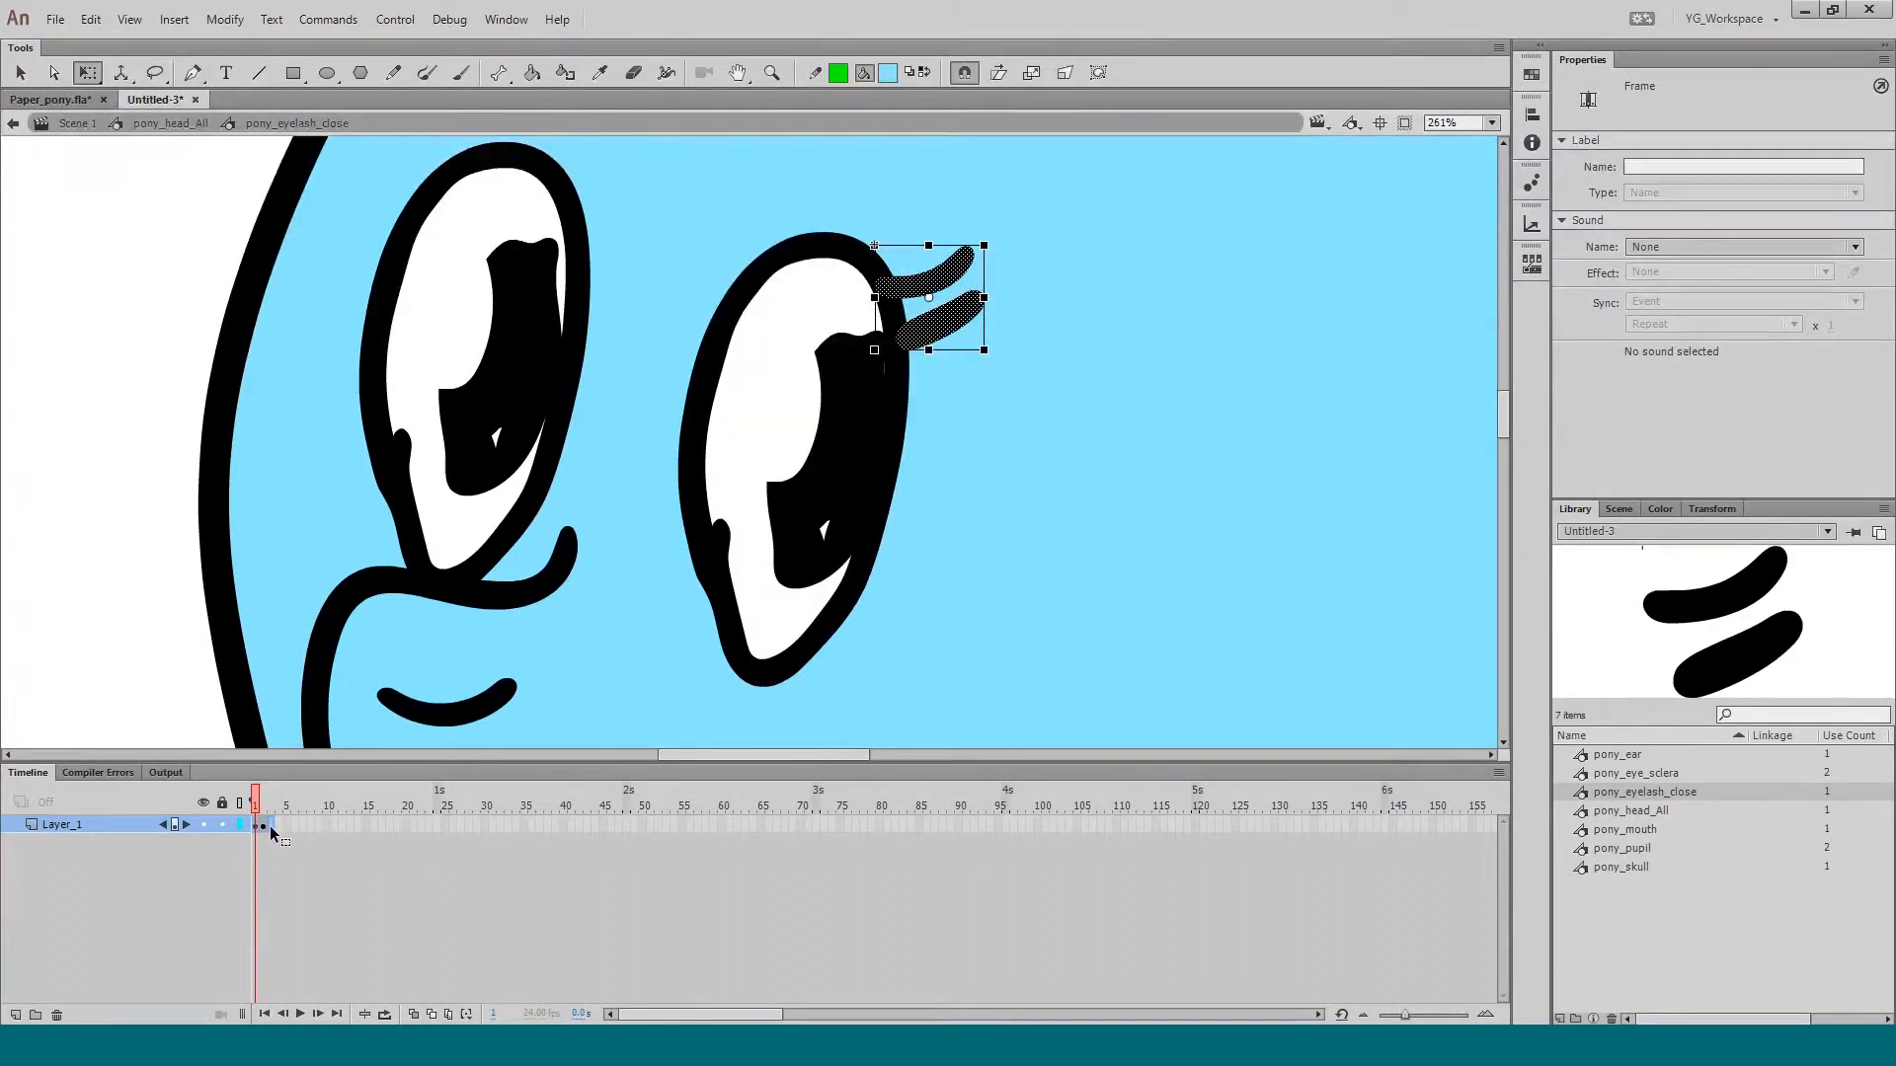
left_click(269, 825)
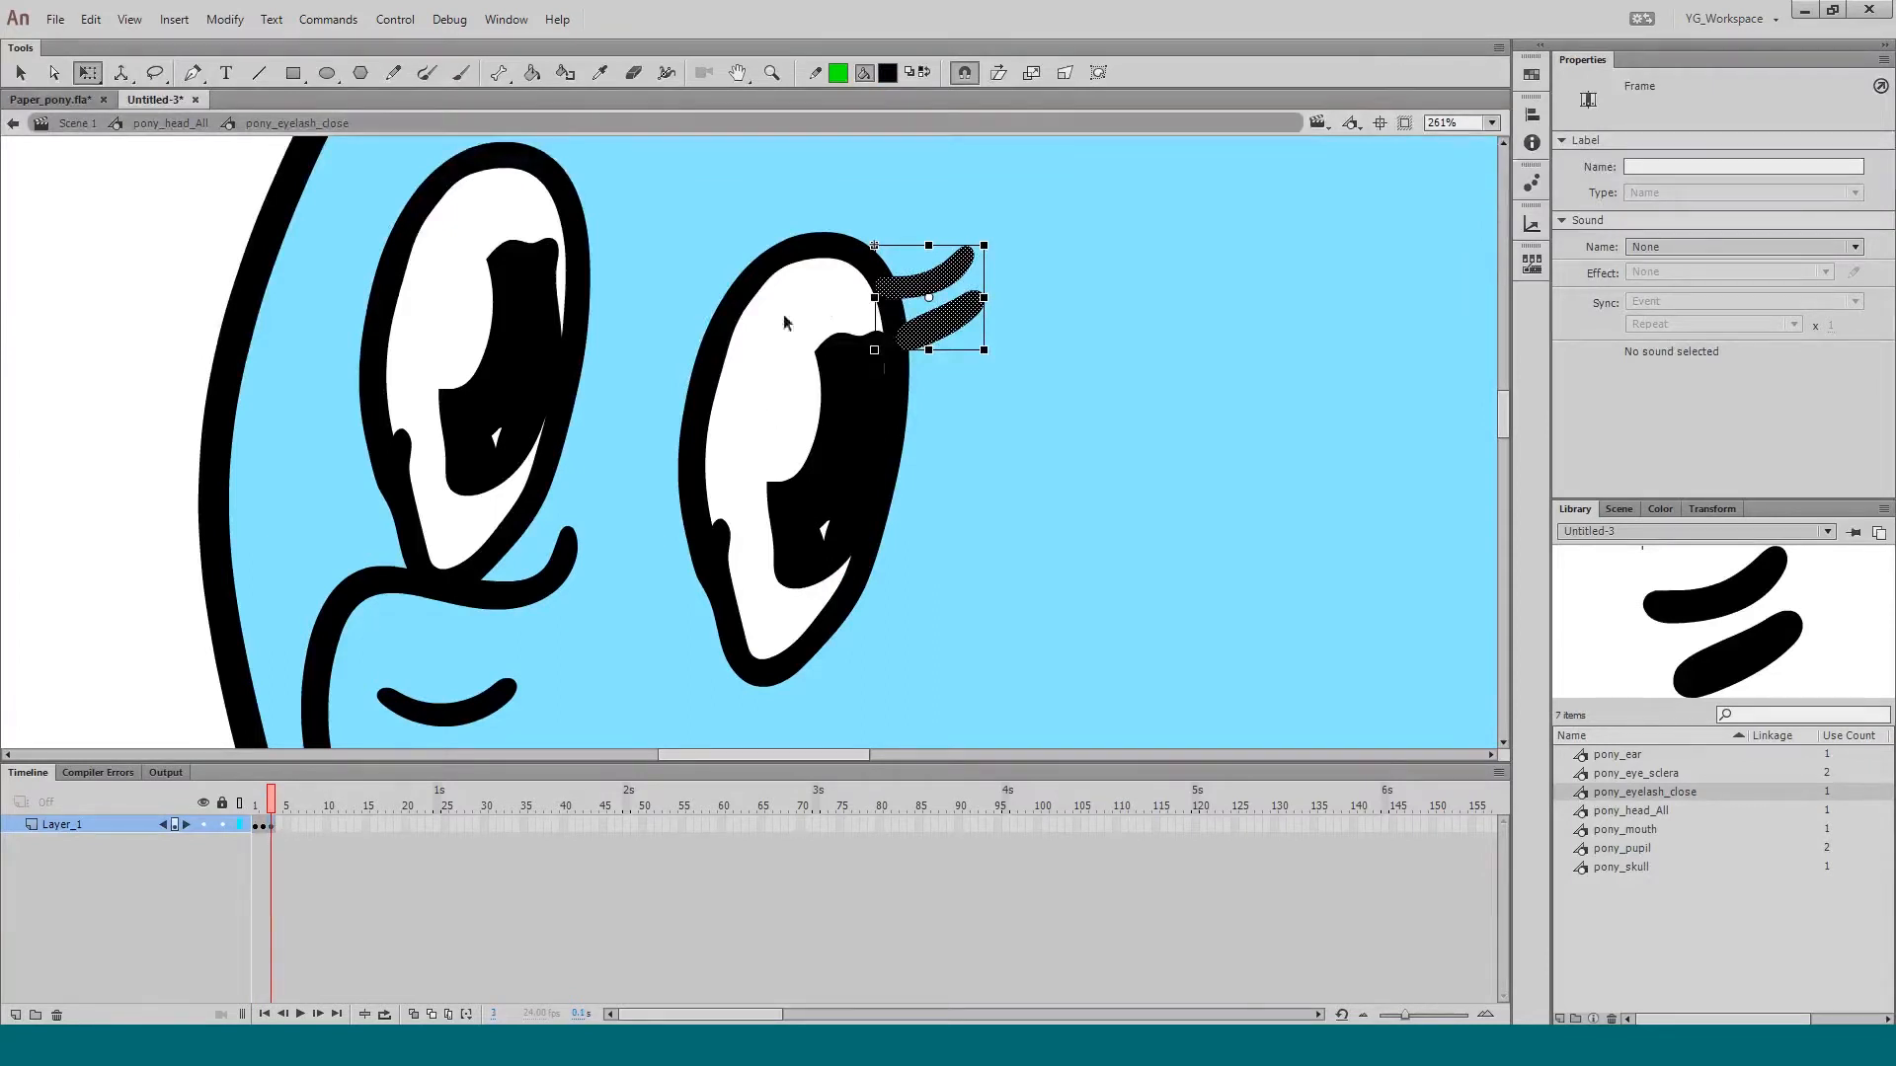
left_click(256, 829)
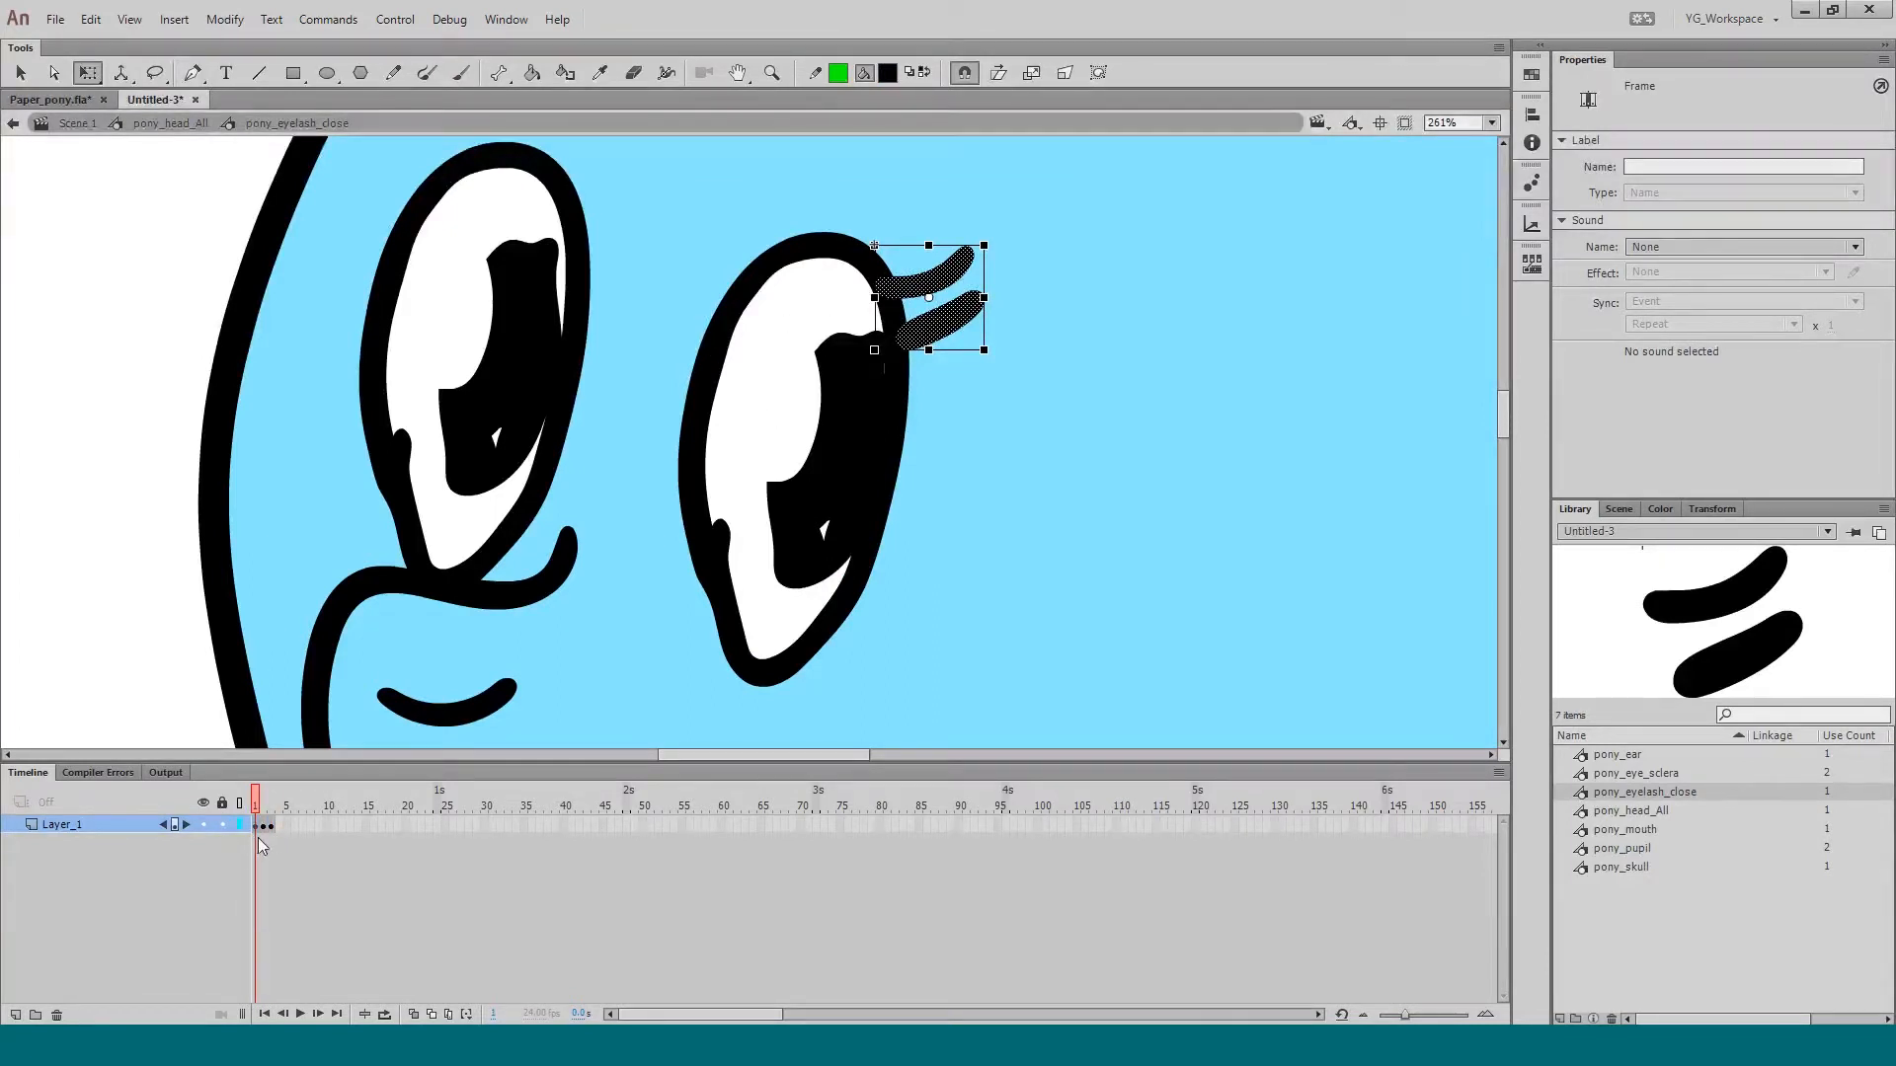
key("F5")
key("F5")
key("F5")
left_click(280, 829)
left_click(288, 831)
left_click(292, 831)
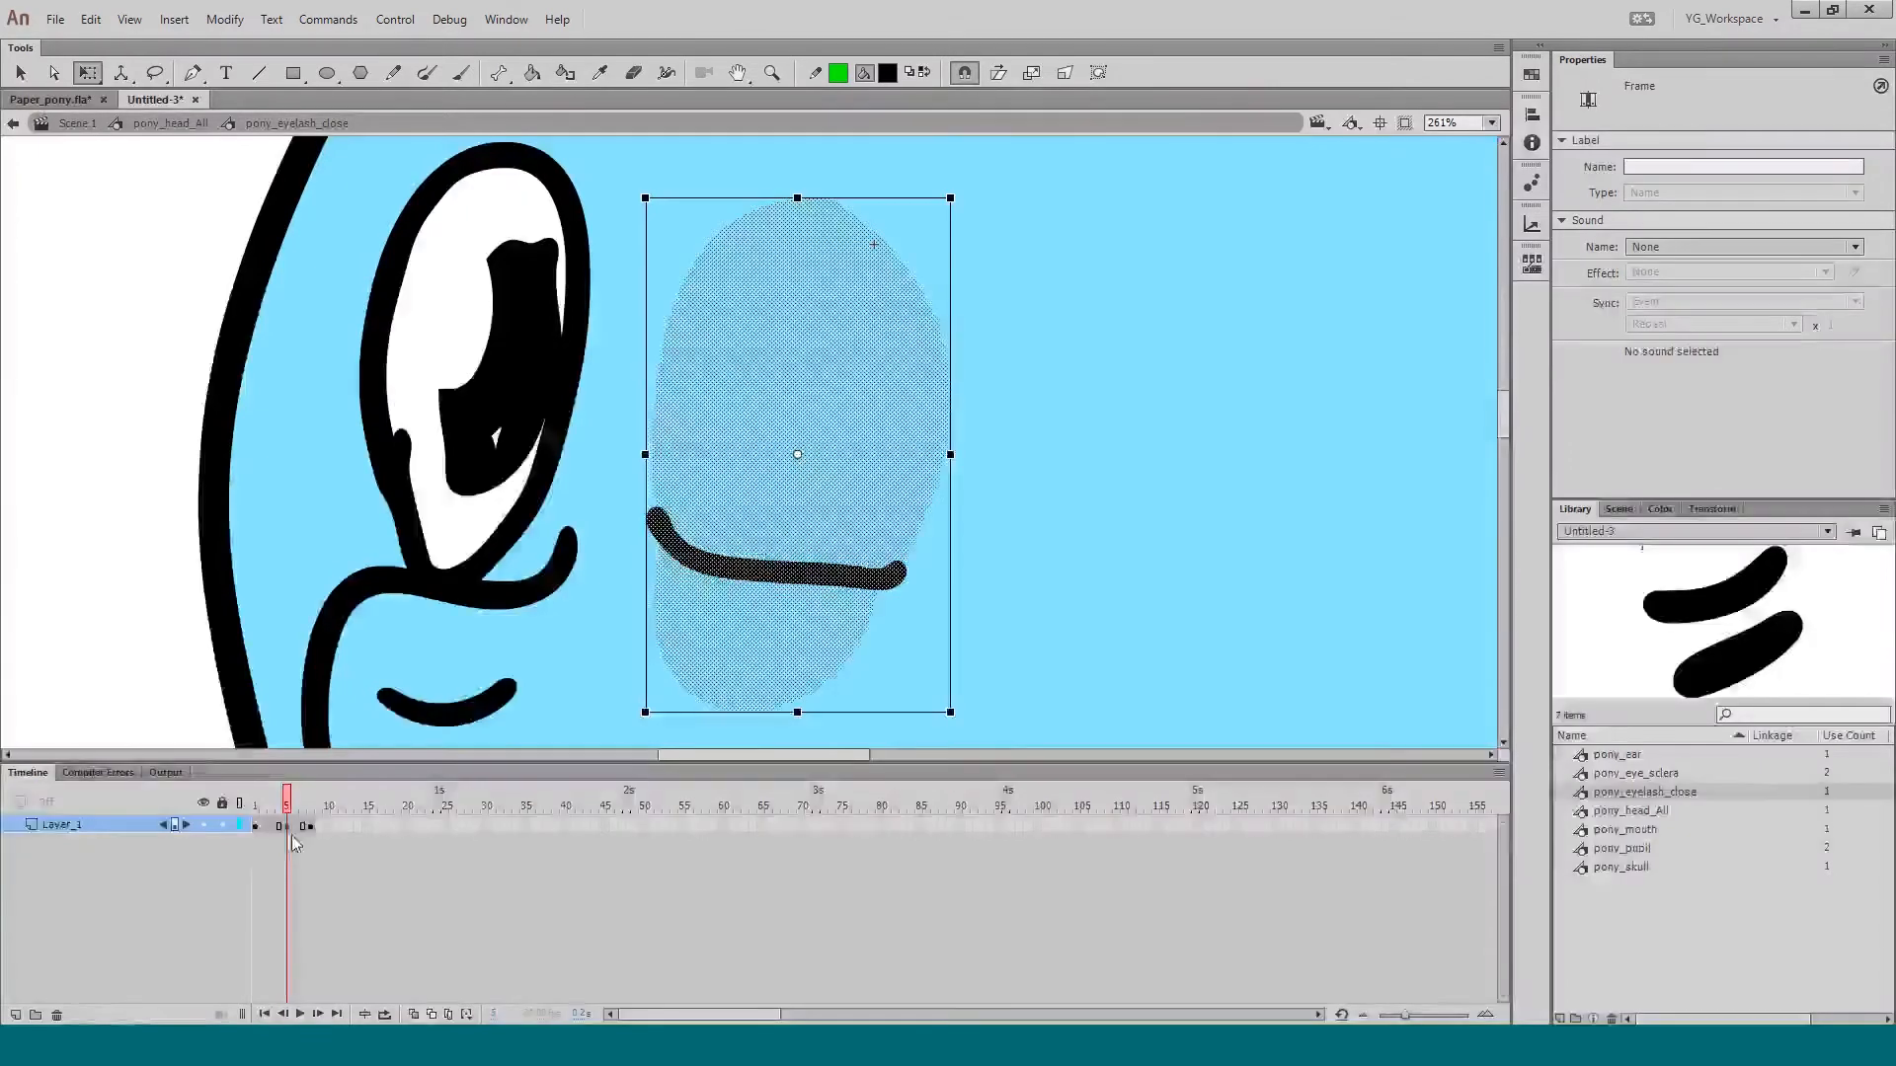
left_click_drag(261, 812, 222, 808)
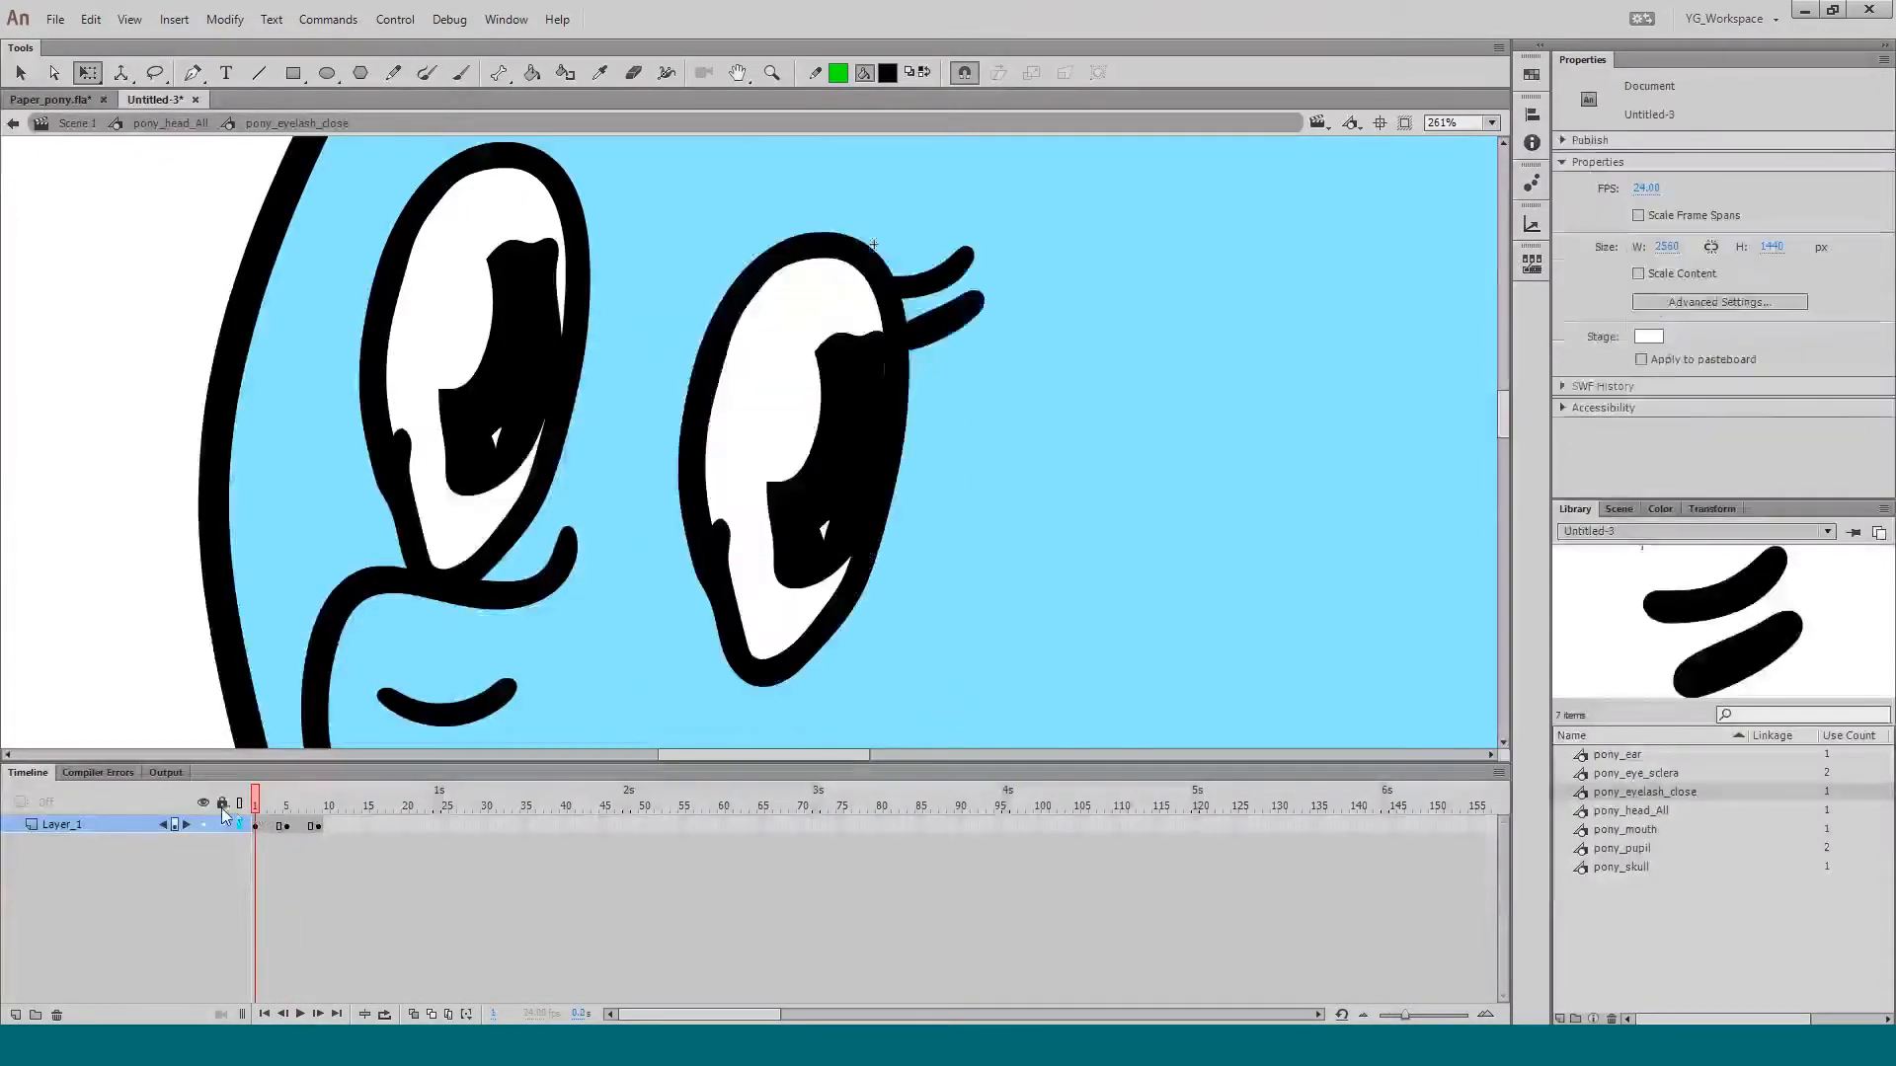
key("Return")
Step: Extend the first open-eye drawing so that the closed-eye keyframe falls on frame 15
left_click(257, 829)
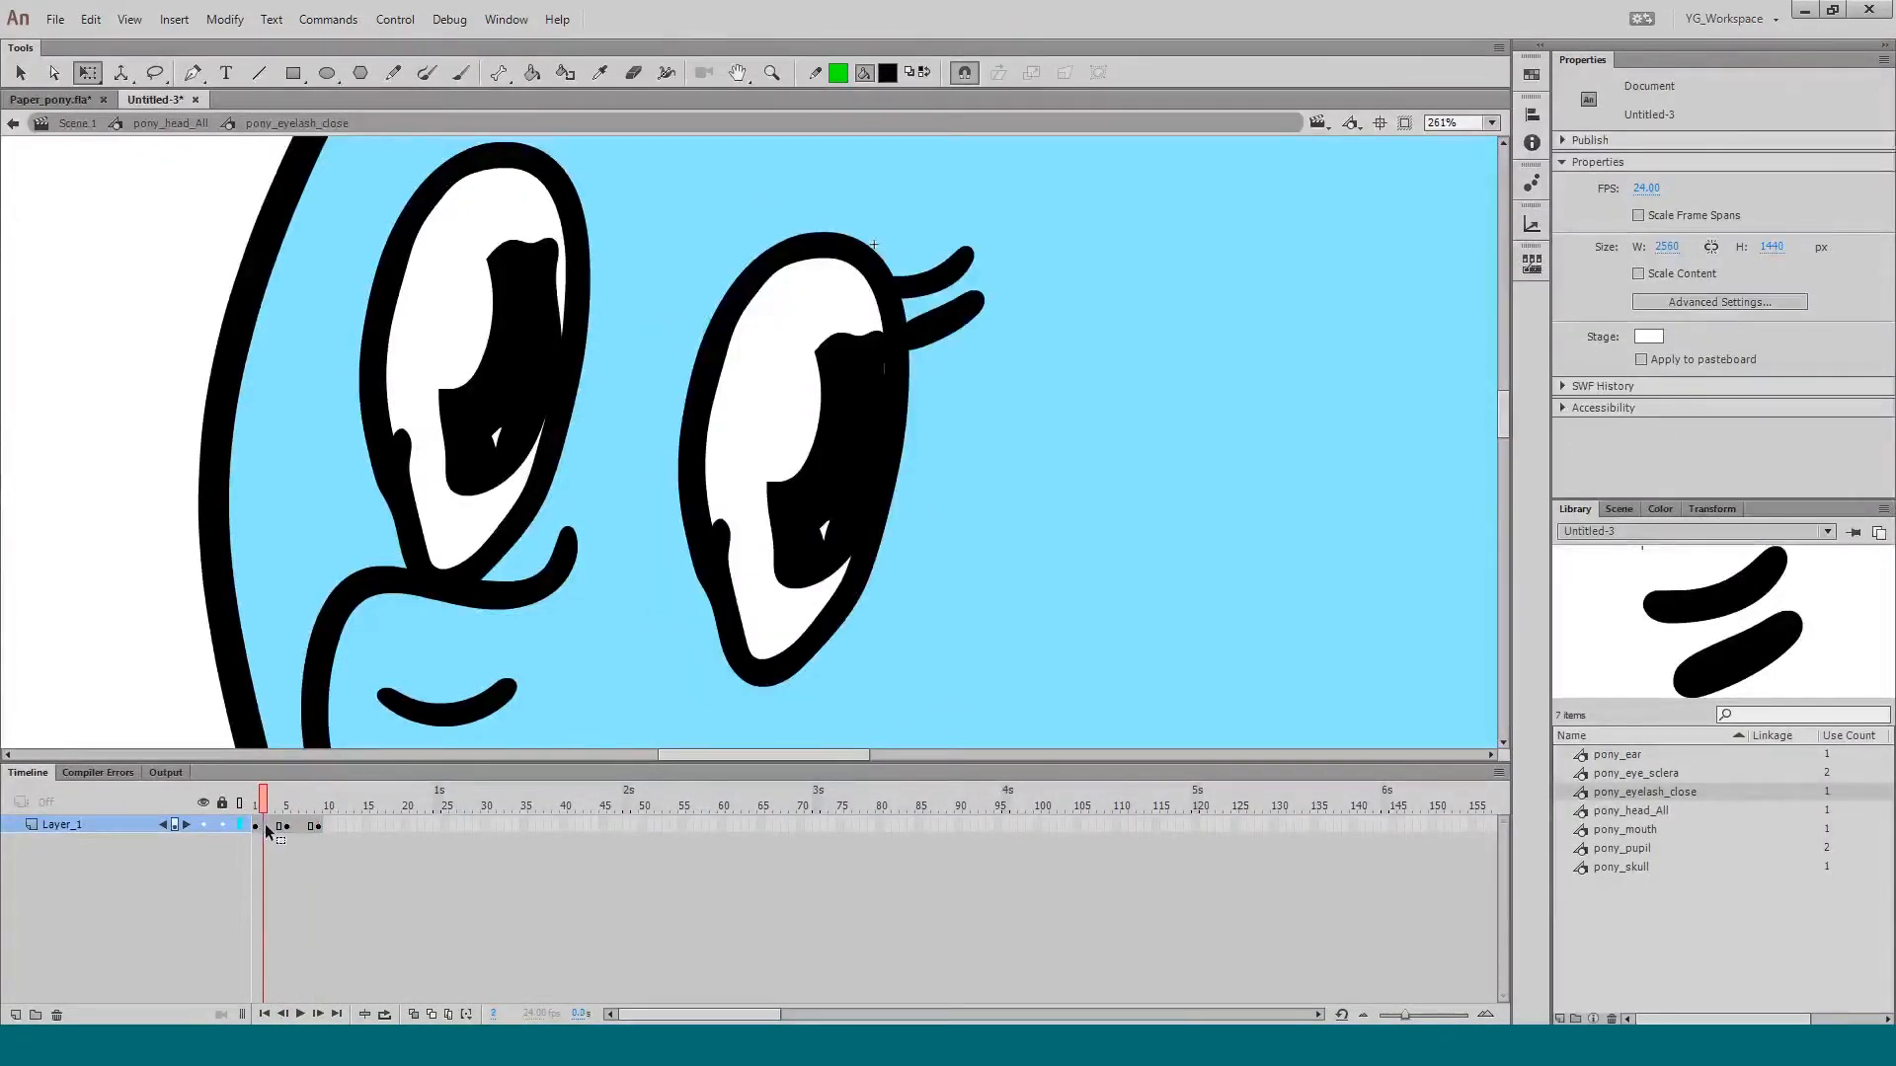
key("F5")
key("F5")
key("F5")
key("F5")
key("F5")
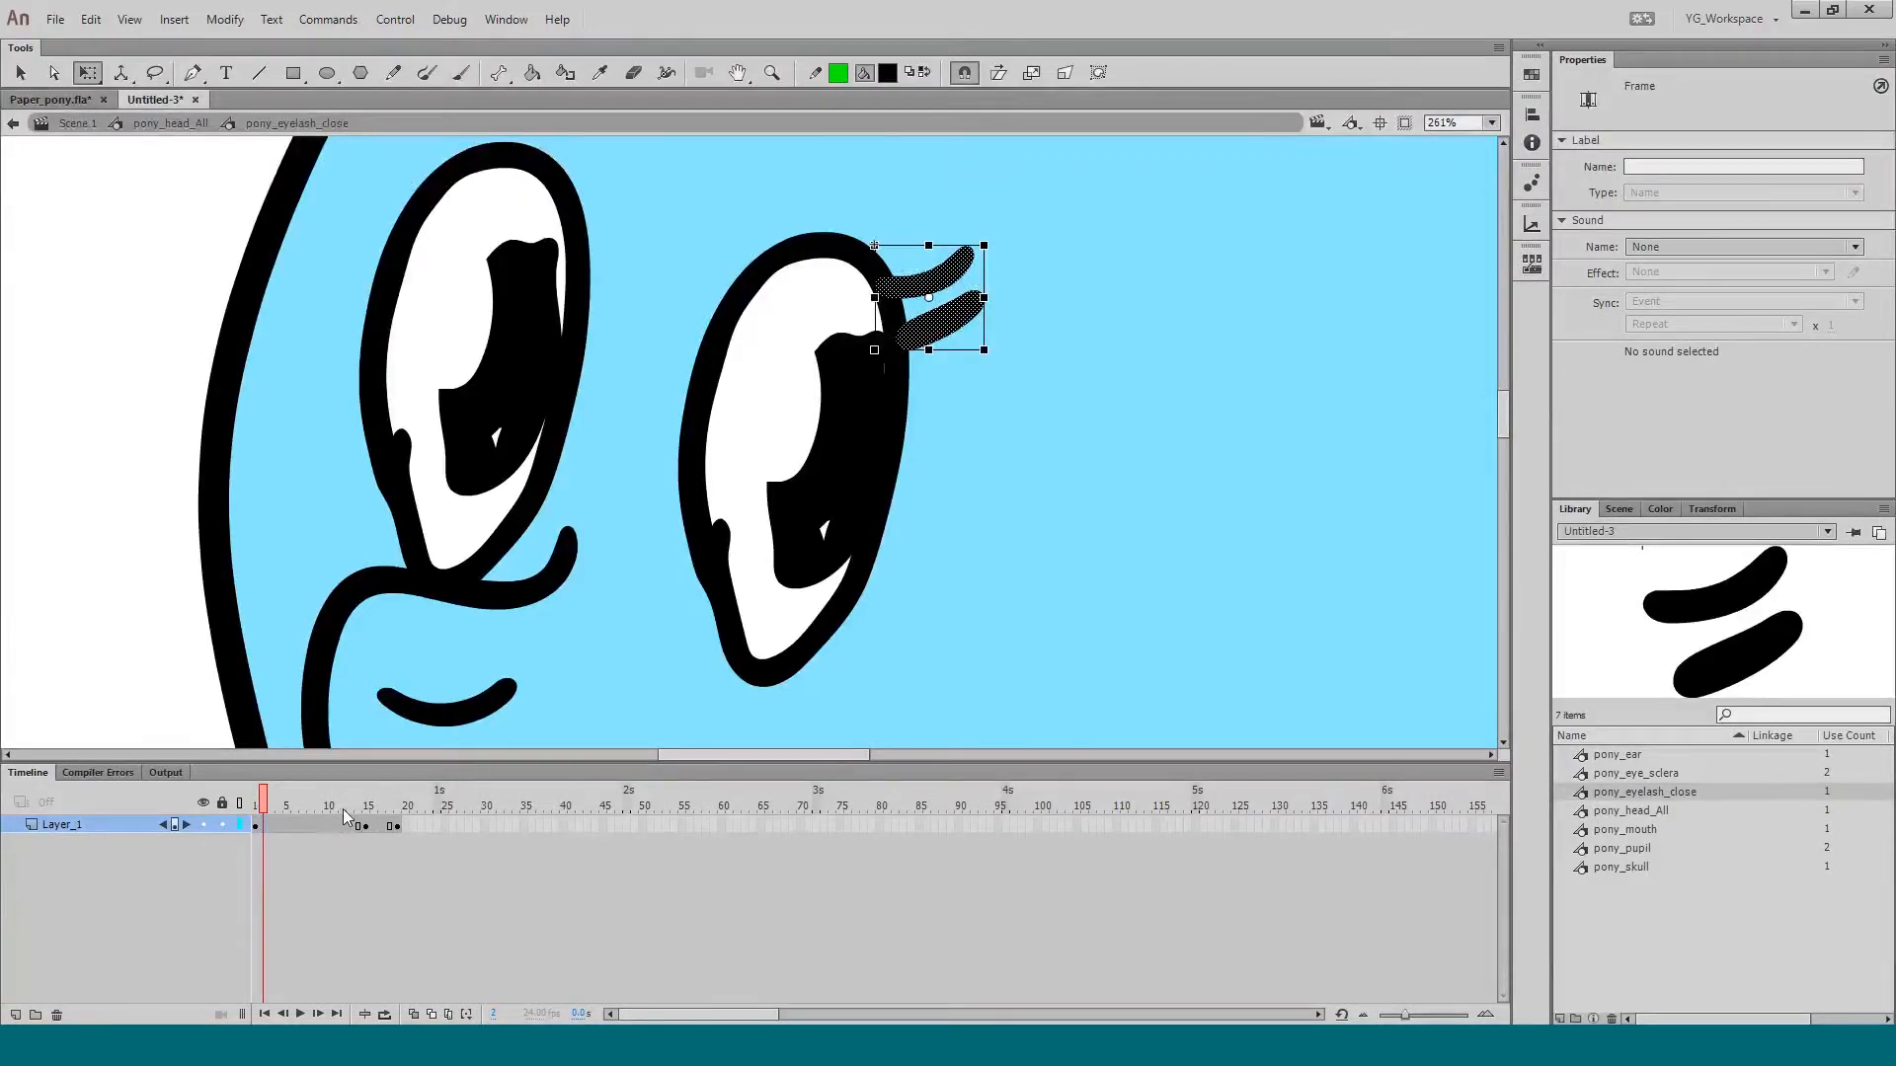
Step: Shorten the closed-eye drawing to frames 15 through 17, and extend the final open-eye drawing to frame 25
left_click(365, 824)
left_click(367, 824)
mouse_move(370, 808)
left_mouse_down()
mouse_move(397, 808)
mouse_move(393, 829)
left_mouse_up()
left_click(395, 827)
left_click(442, 827)
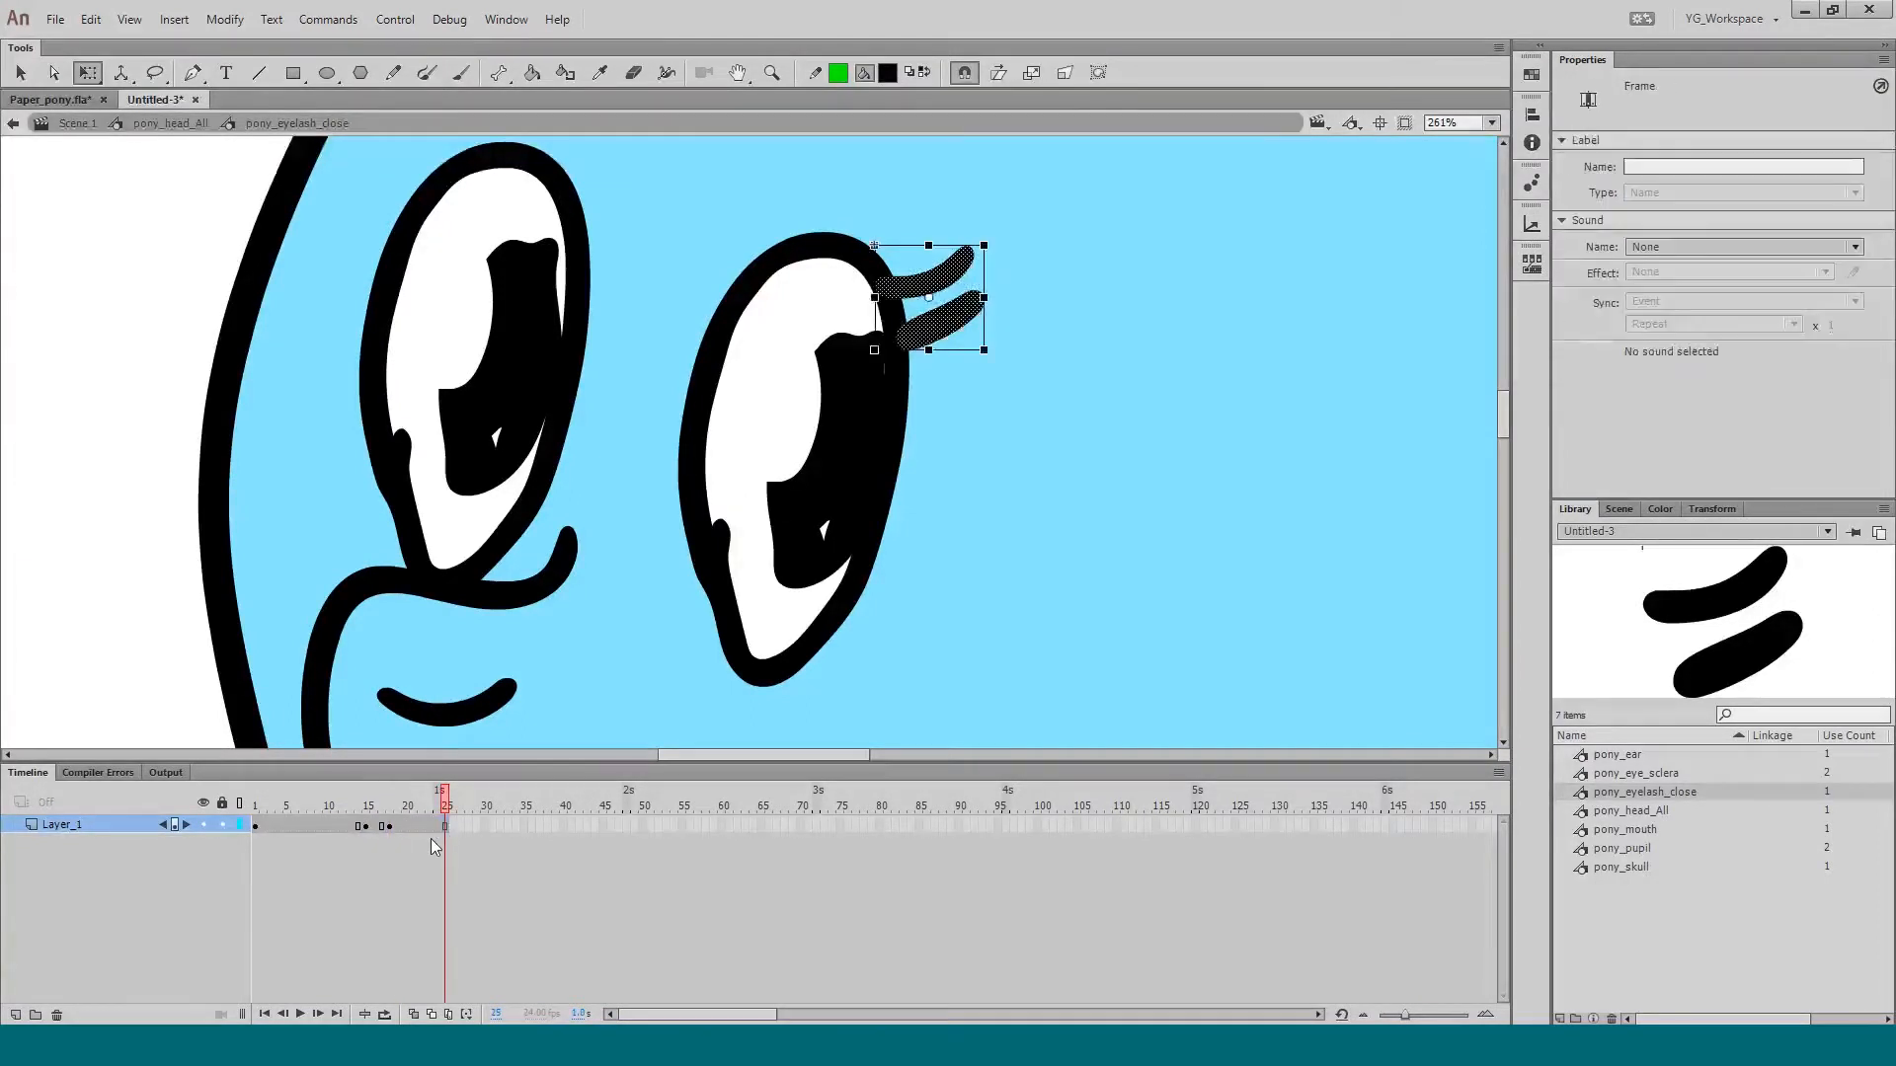
left_click(269, 709)
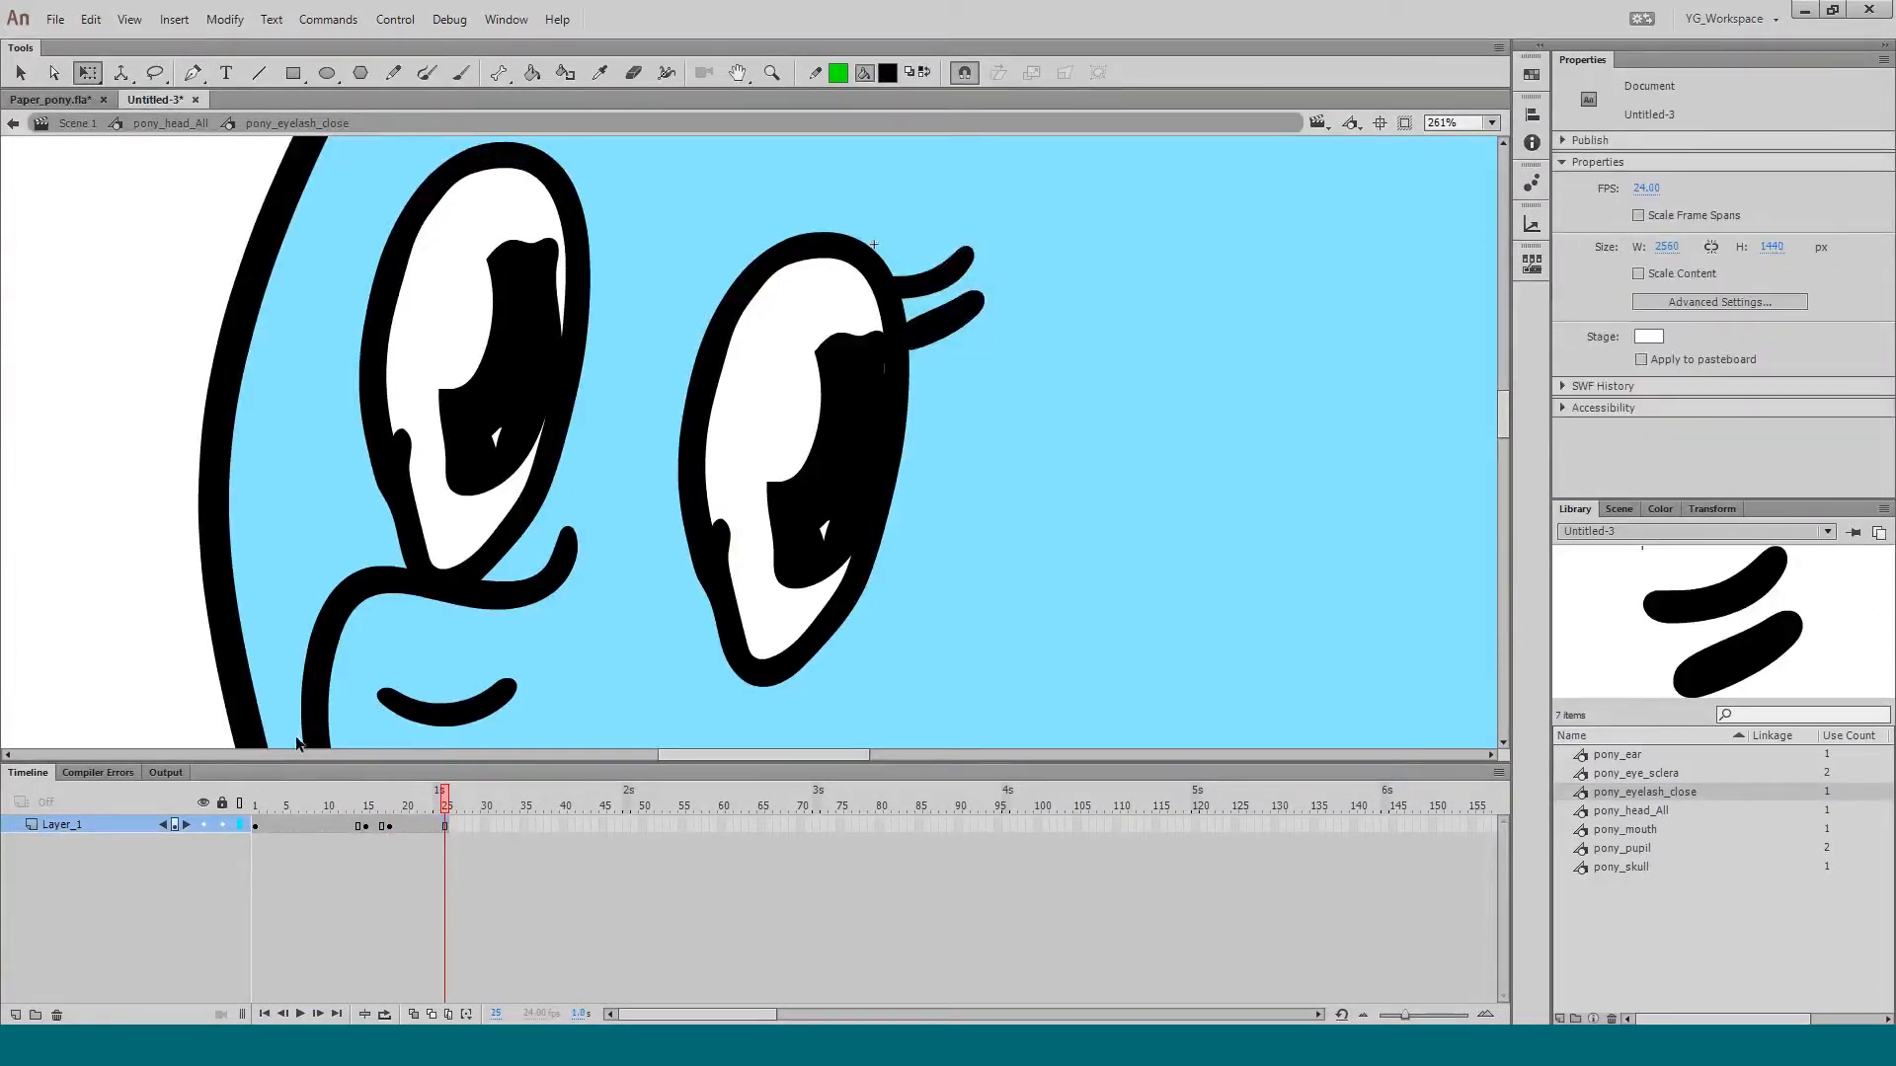
Step: Return to pony_head_All, play the blink from the first frame with the whole head in view, and scrub to frame 17
double_click(237, 676)
left_click(257, 805)
key("ctrl+space")
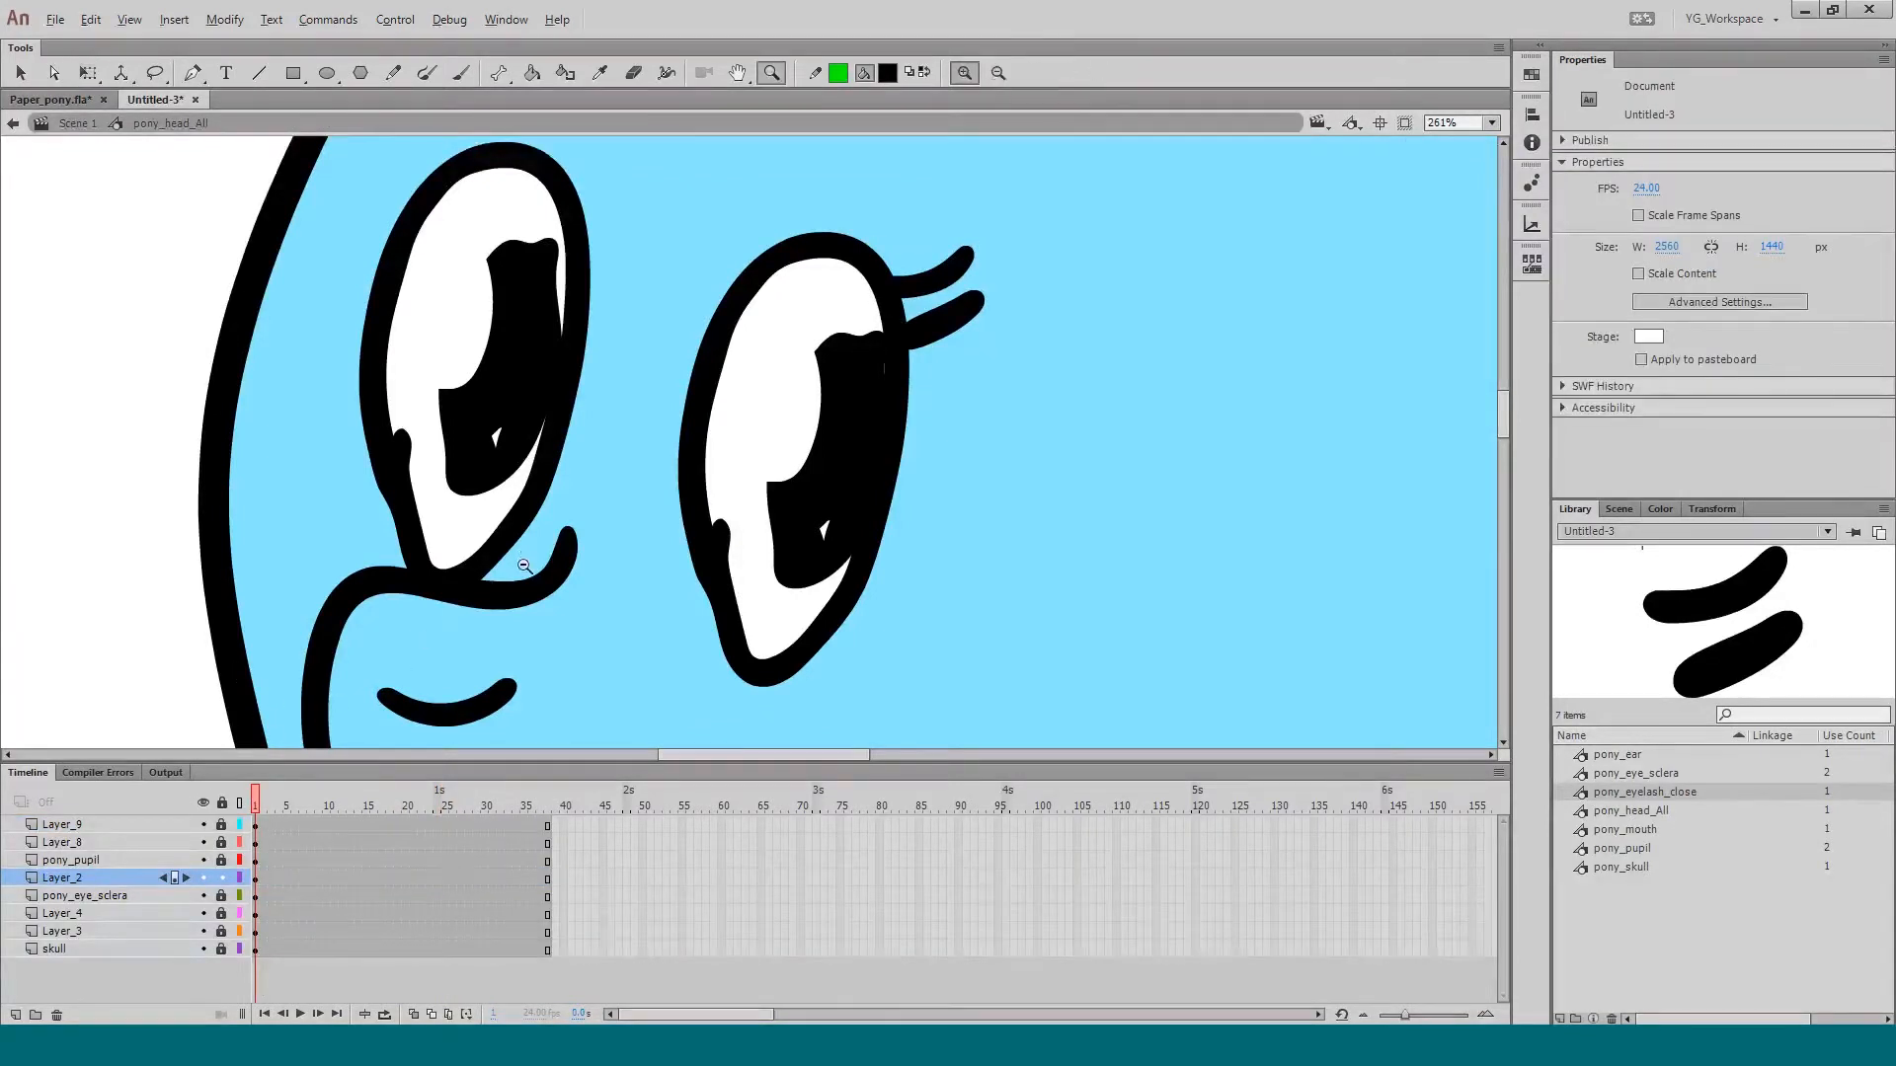
left_click(515, 555, "ctrl+alt")
left_click(515, 555, "ctrl+alt")
left_click_drag(657, 543, 585, 554)
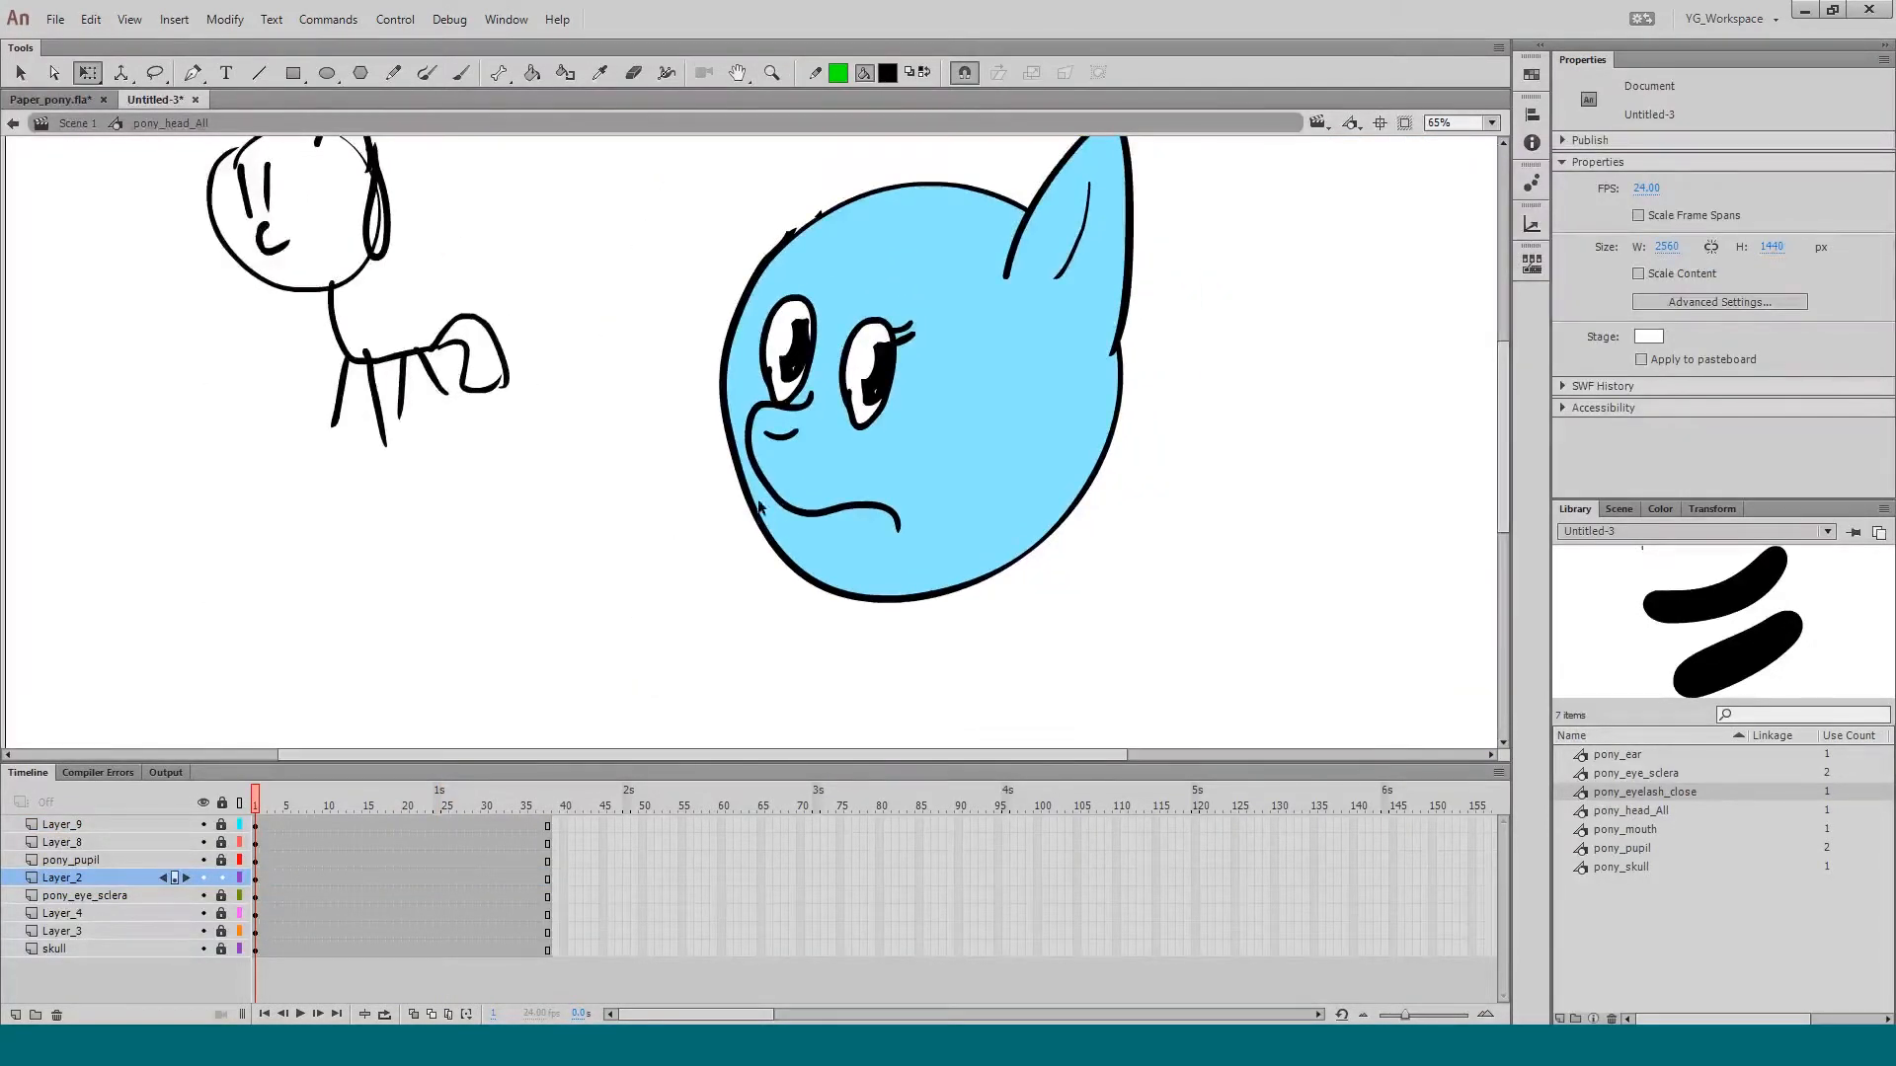
key("Return")
left_click(256, 805)
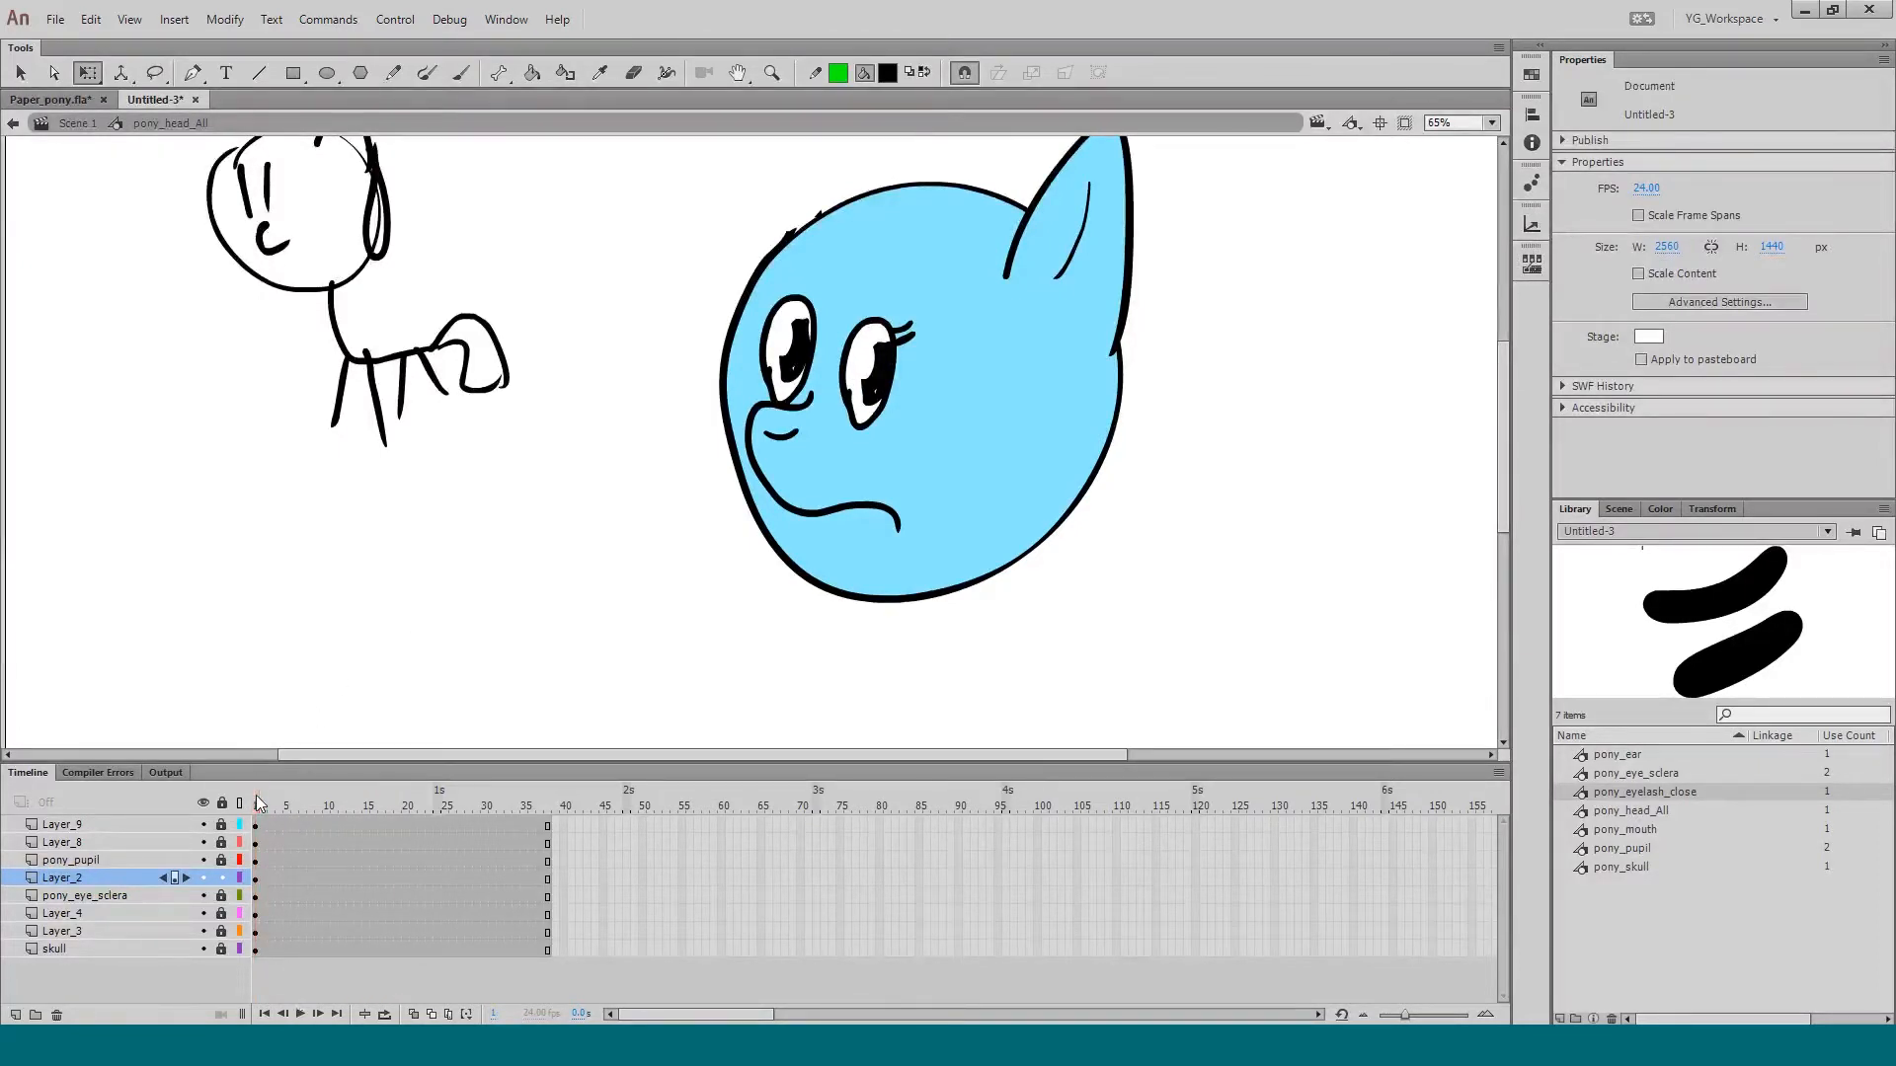
key("Return")
left_click_drag(303, 800, 382, 804)
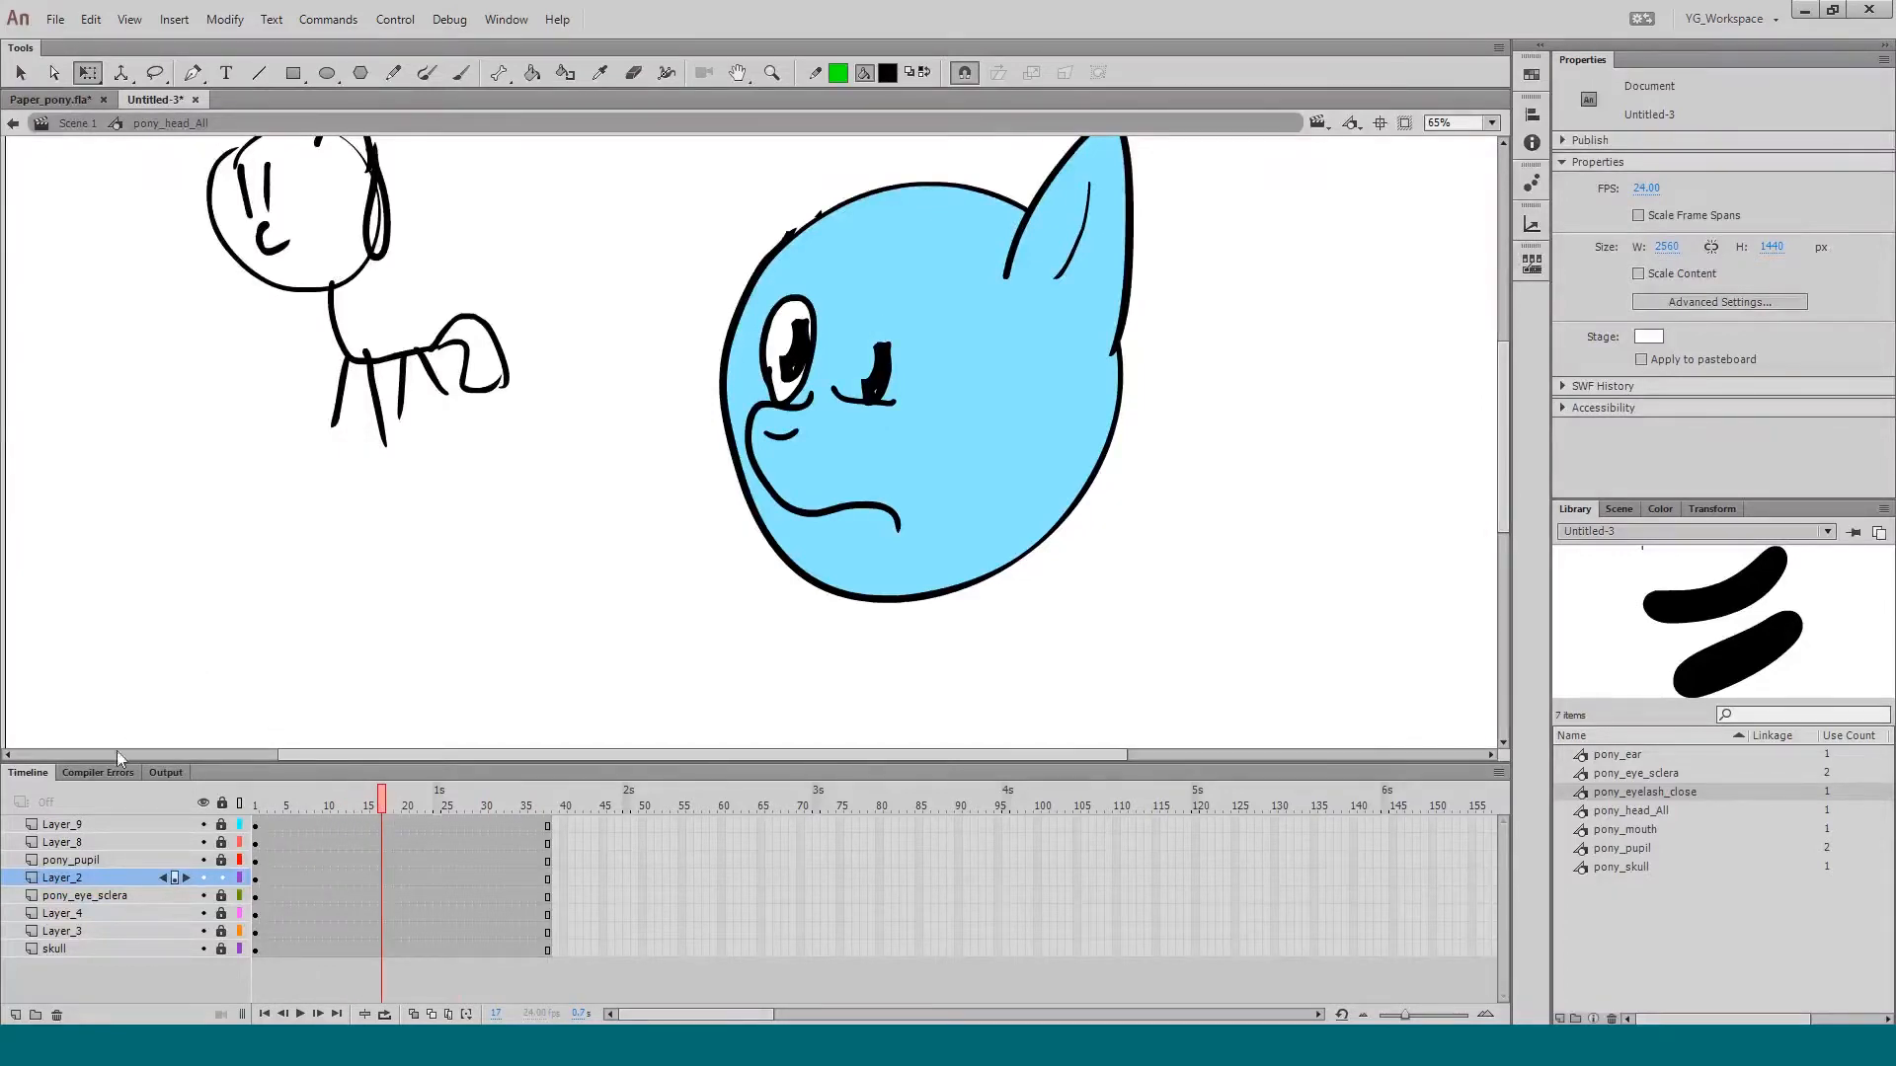
Step: Move the eyelash layer Layer_2 above the pony_pupil layer so the closed lid covers the nearer pupil
left_click(103, 882)
left_click_drag(97, 883, 95, 855)
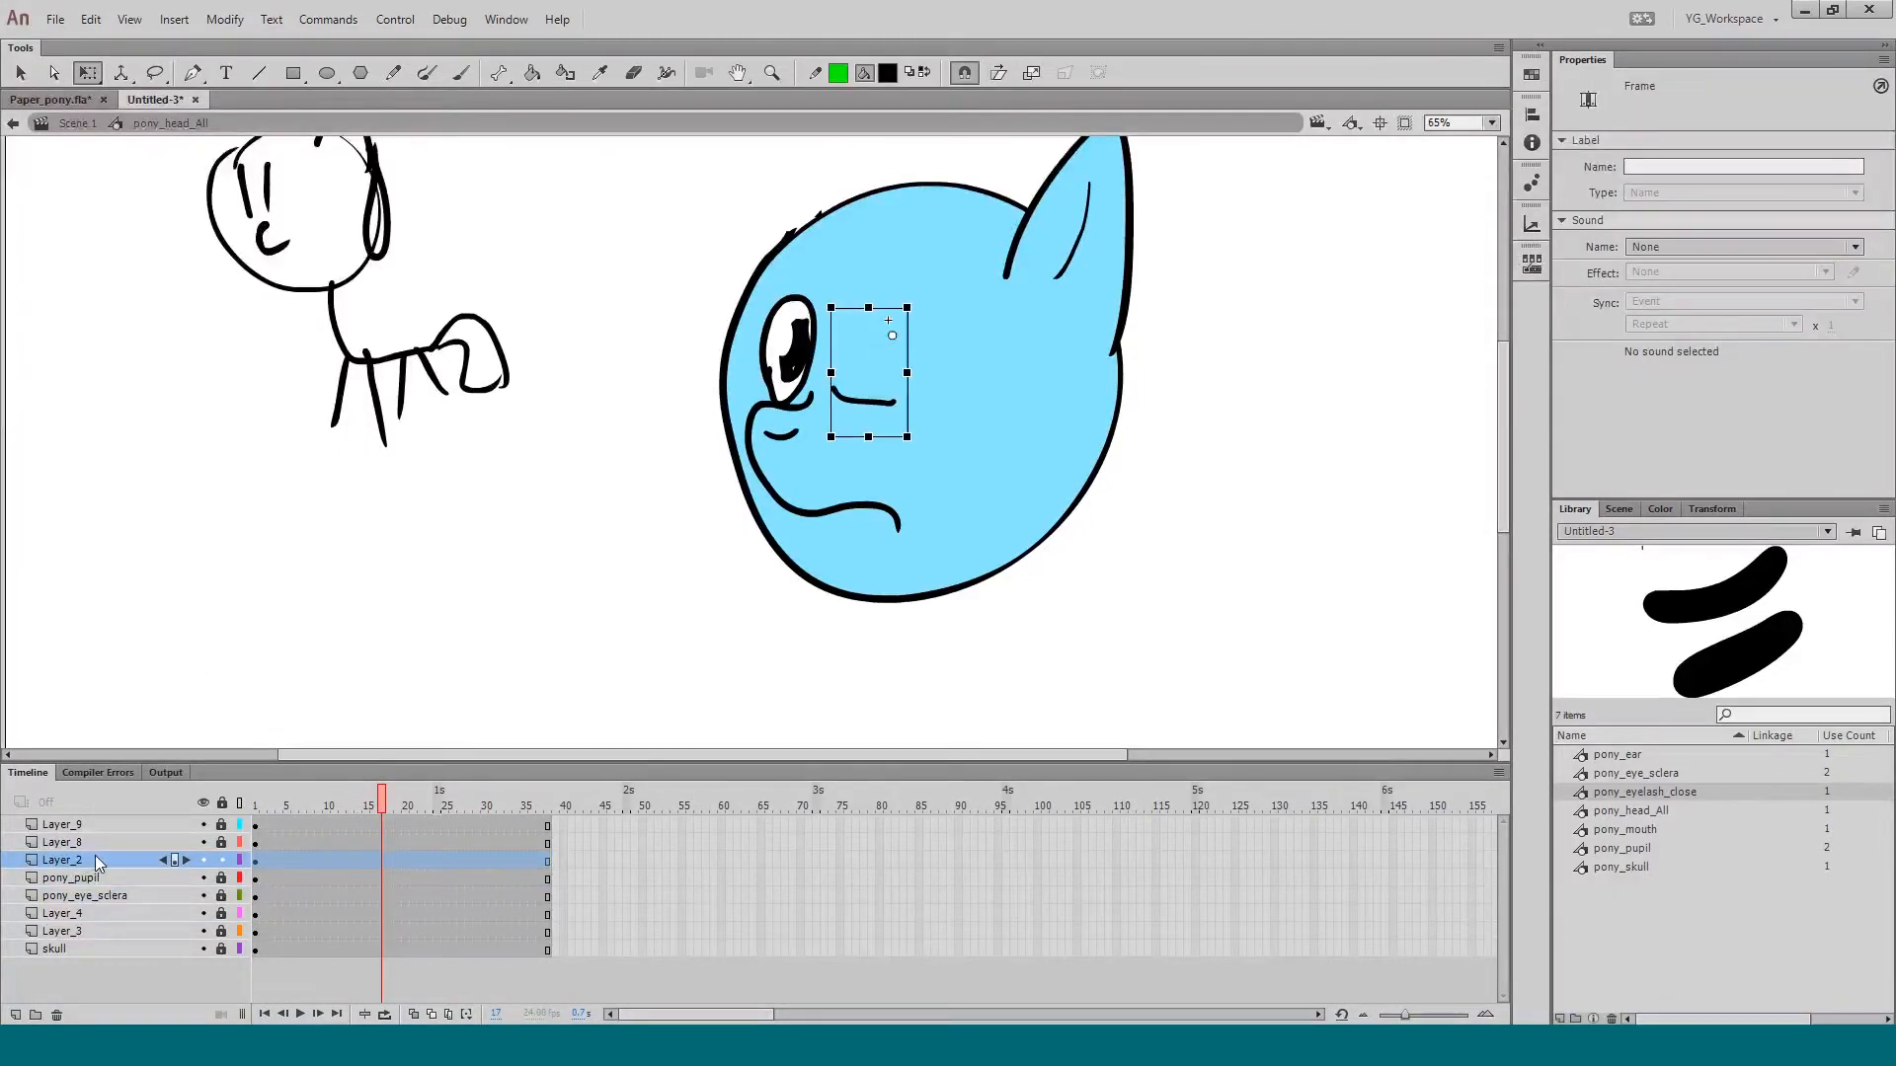
left_click(515, 662)
key("z")
left_click_drag(704, 201, 965, 607)
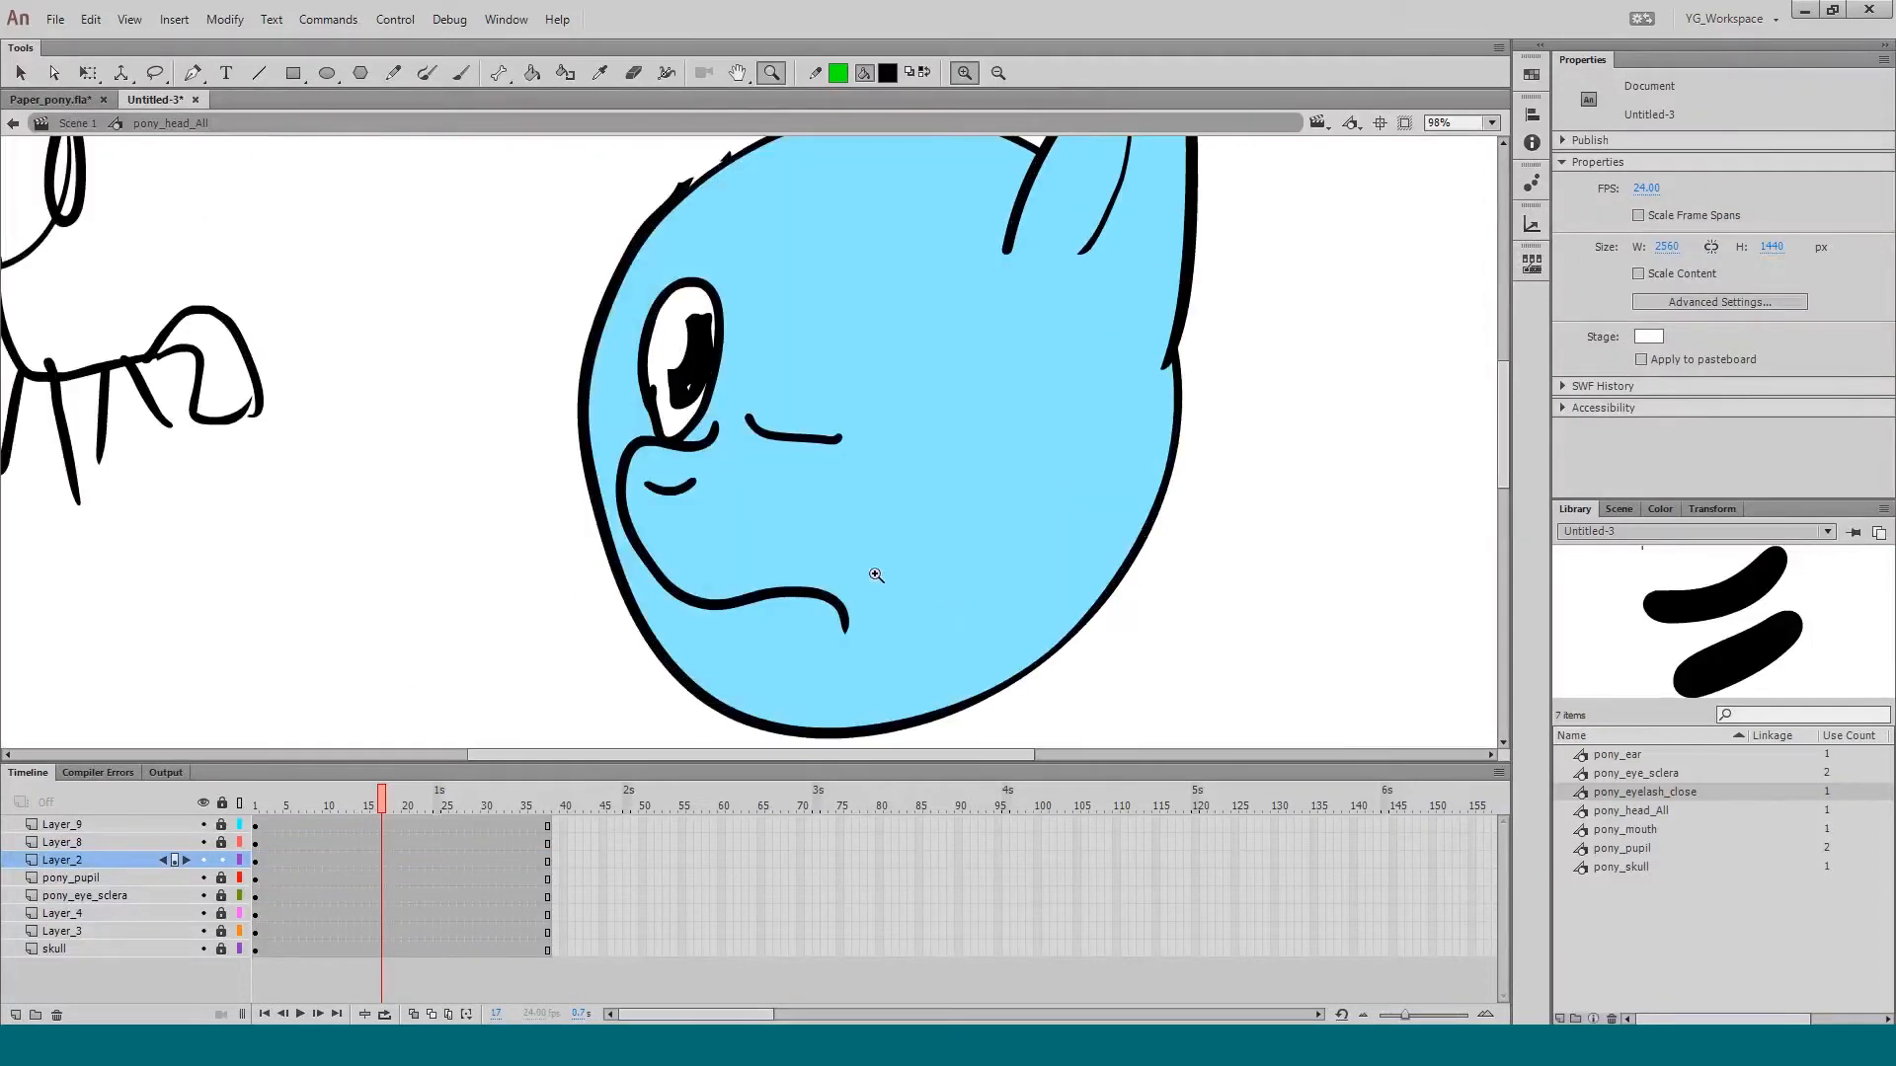
key("q")
left_click_drag(556, 601, 520, 607)
left_click_drag(501, 761, 500, 771)
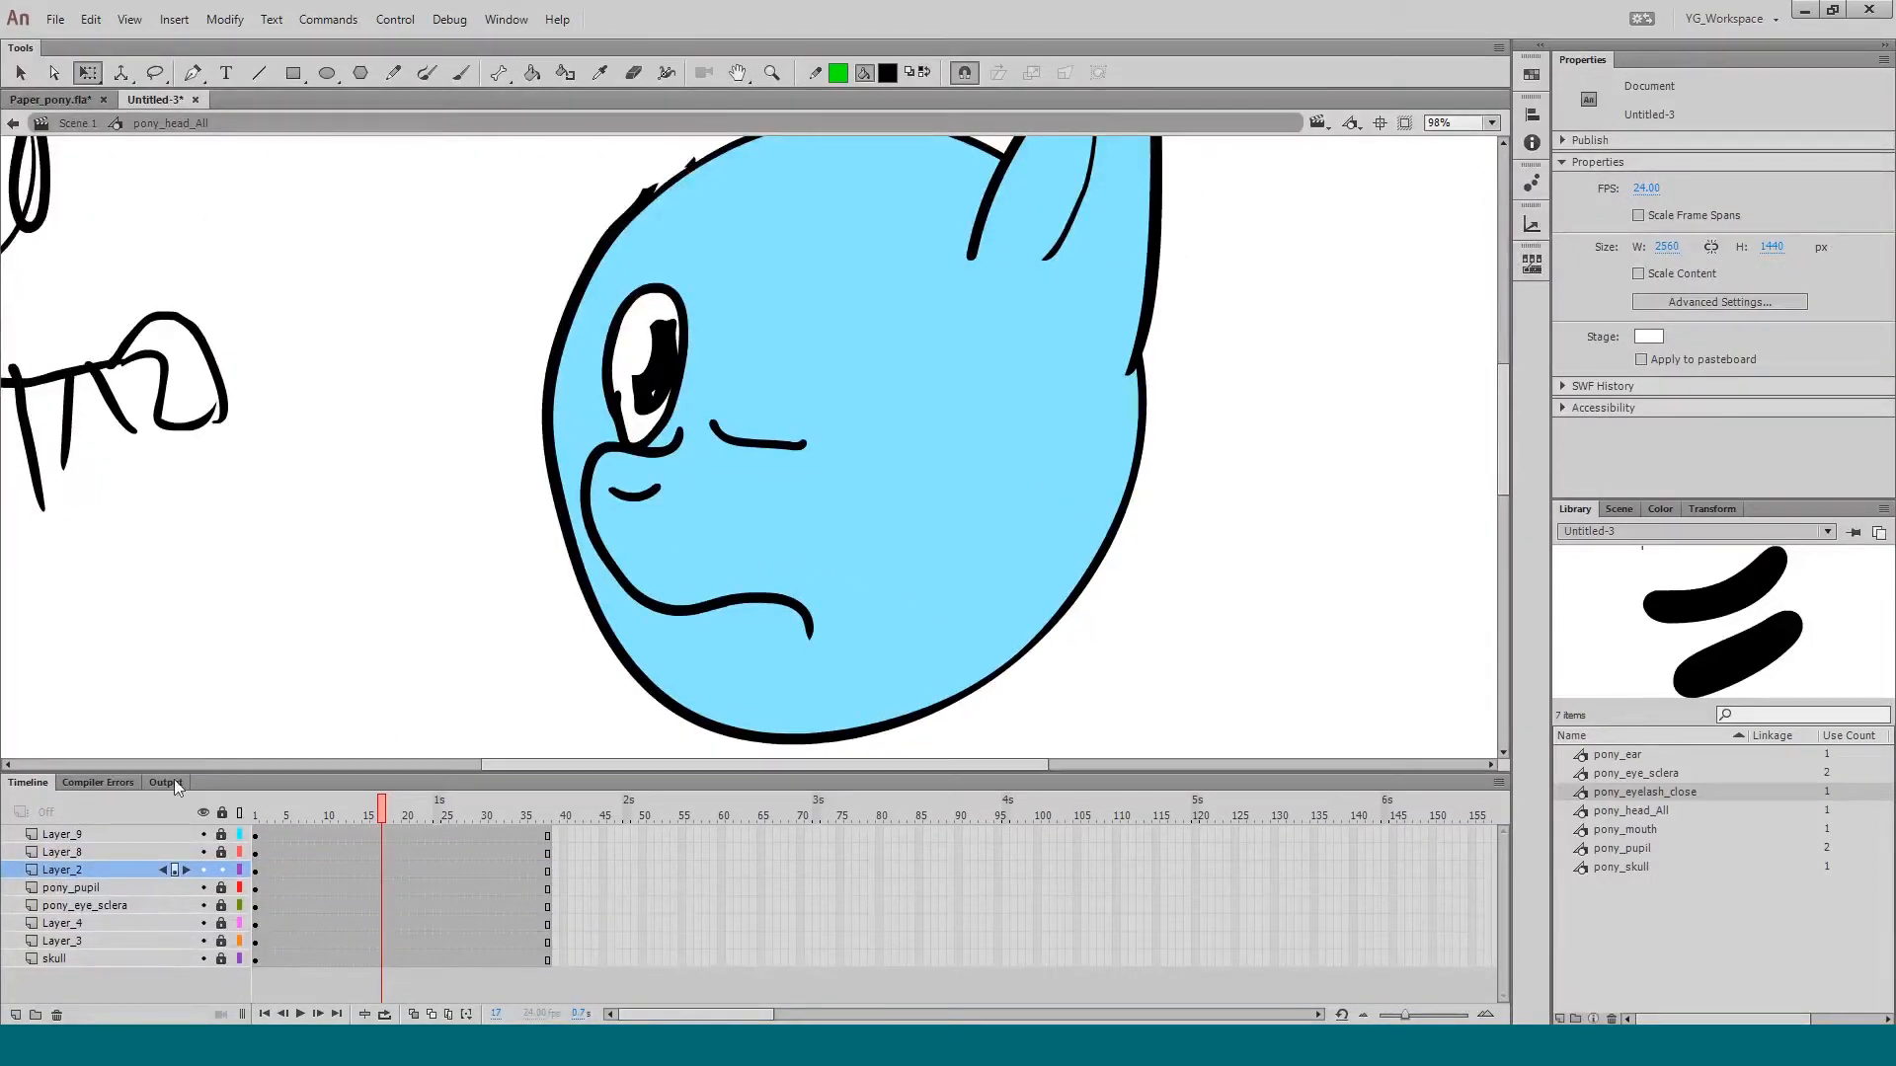
Step: Move Layer_2 below pony_pupil to compare the stacking order, and put it back above
left_click_drag(106, 873, 104, 901)
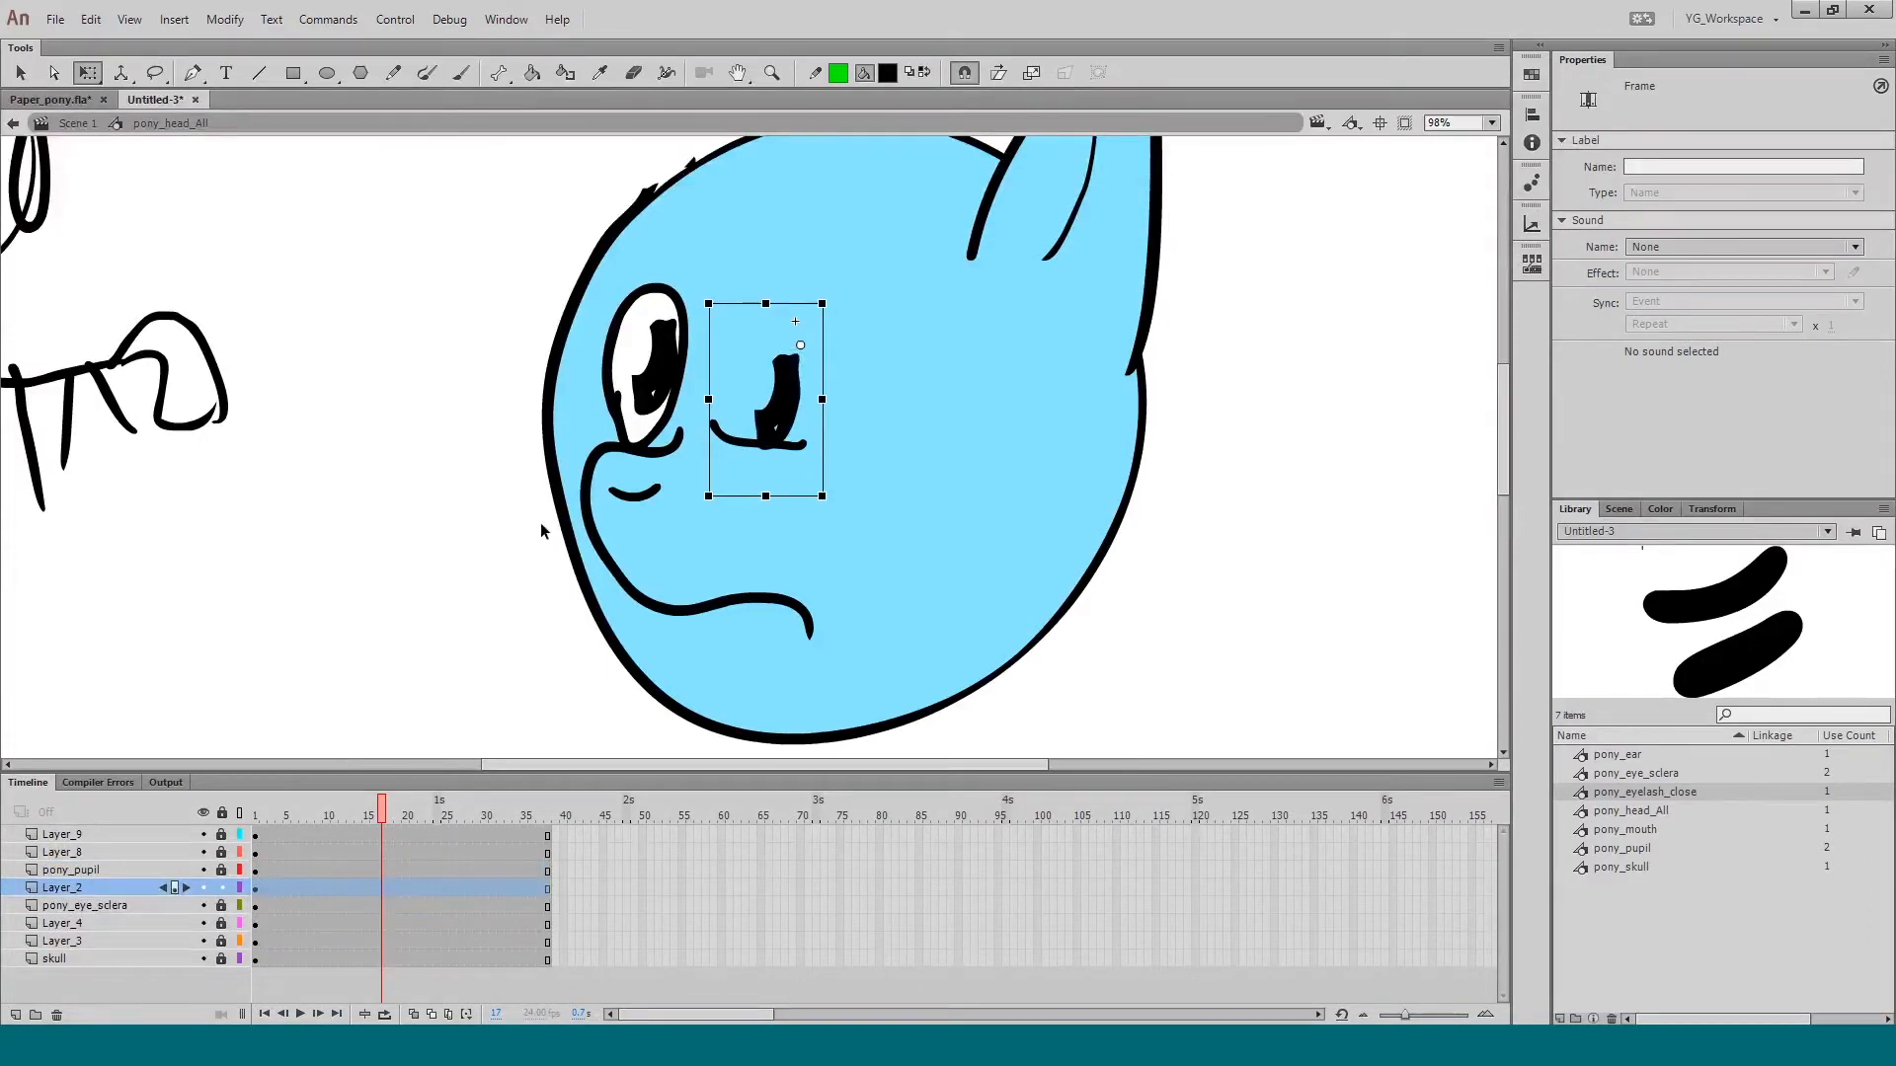
left_click(771, 413)
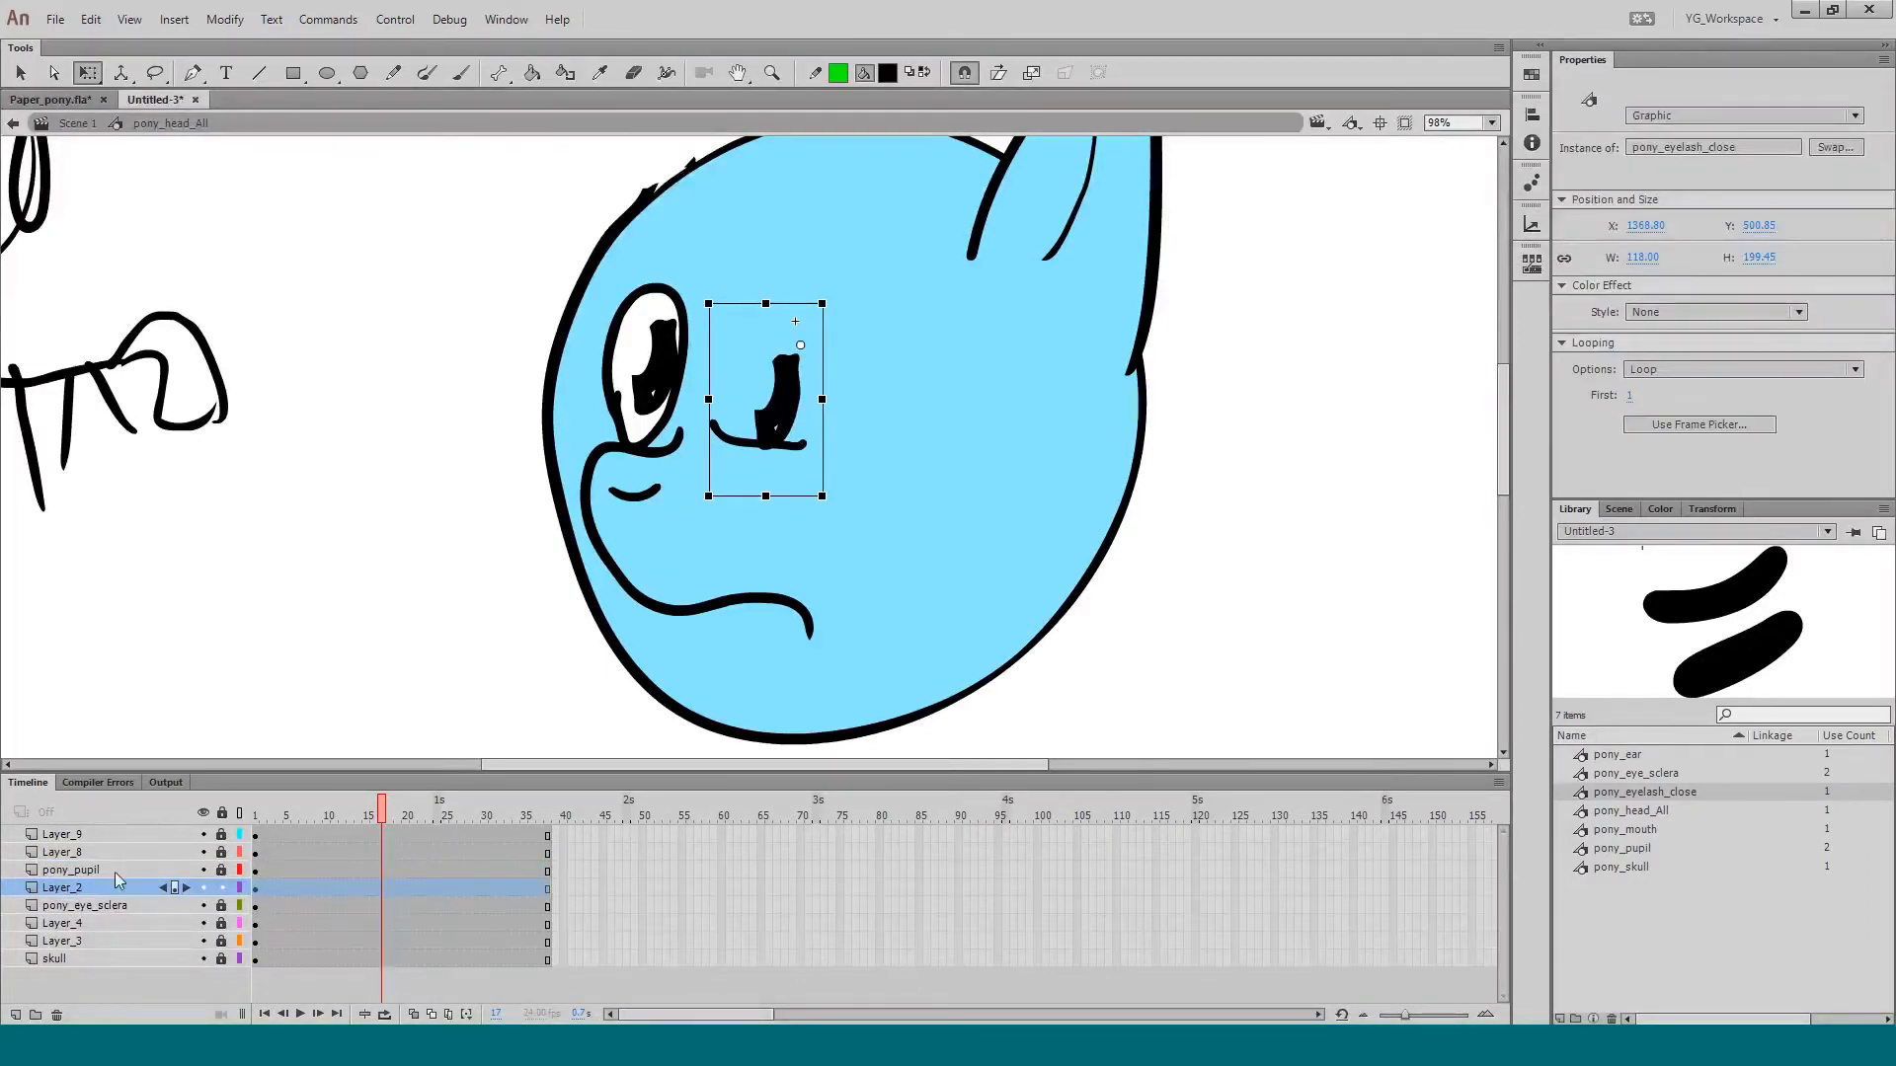
left_click_drag(117, 879, 129, 859)
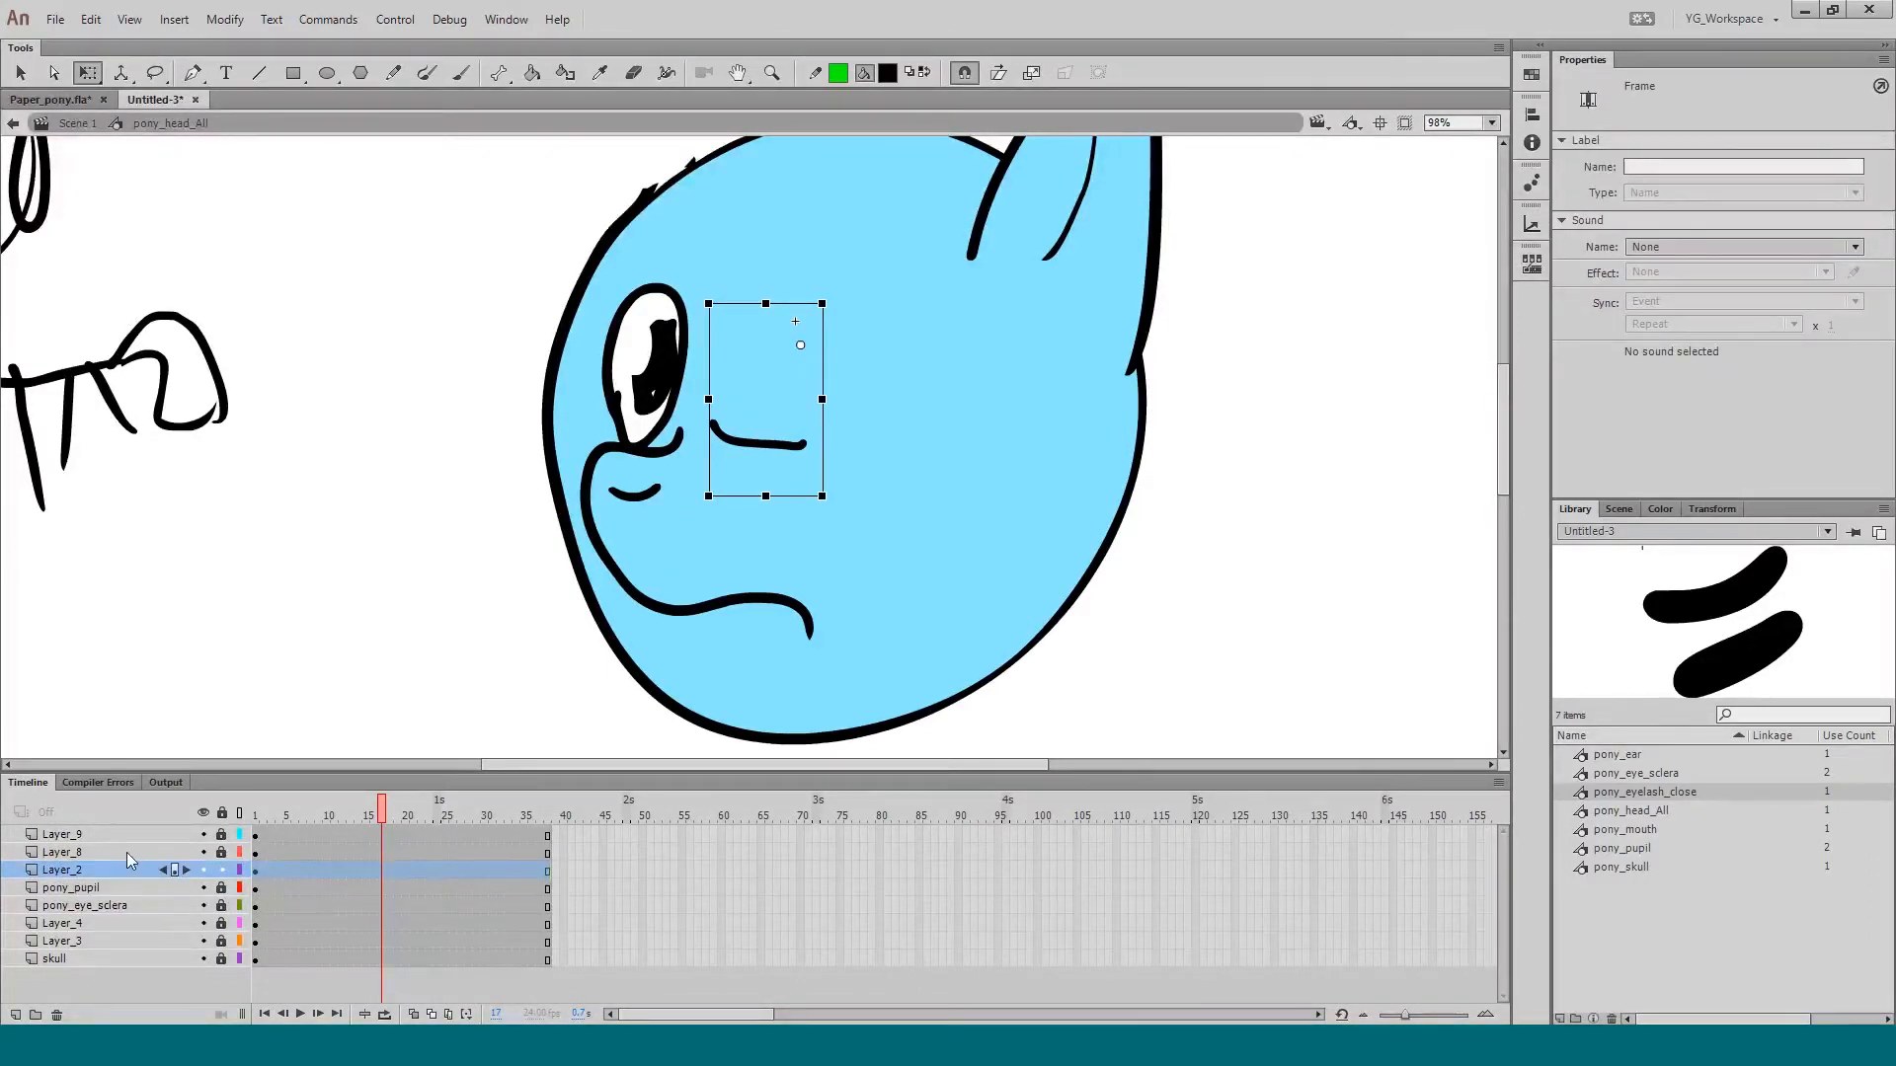
left_click(302, 704)
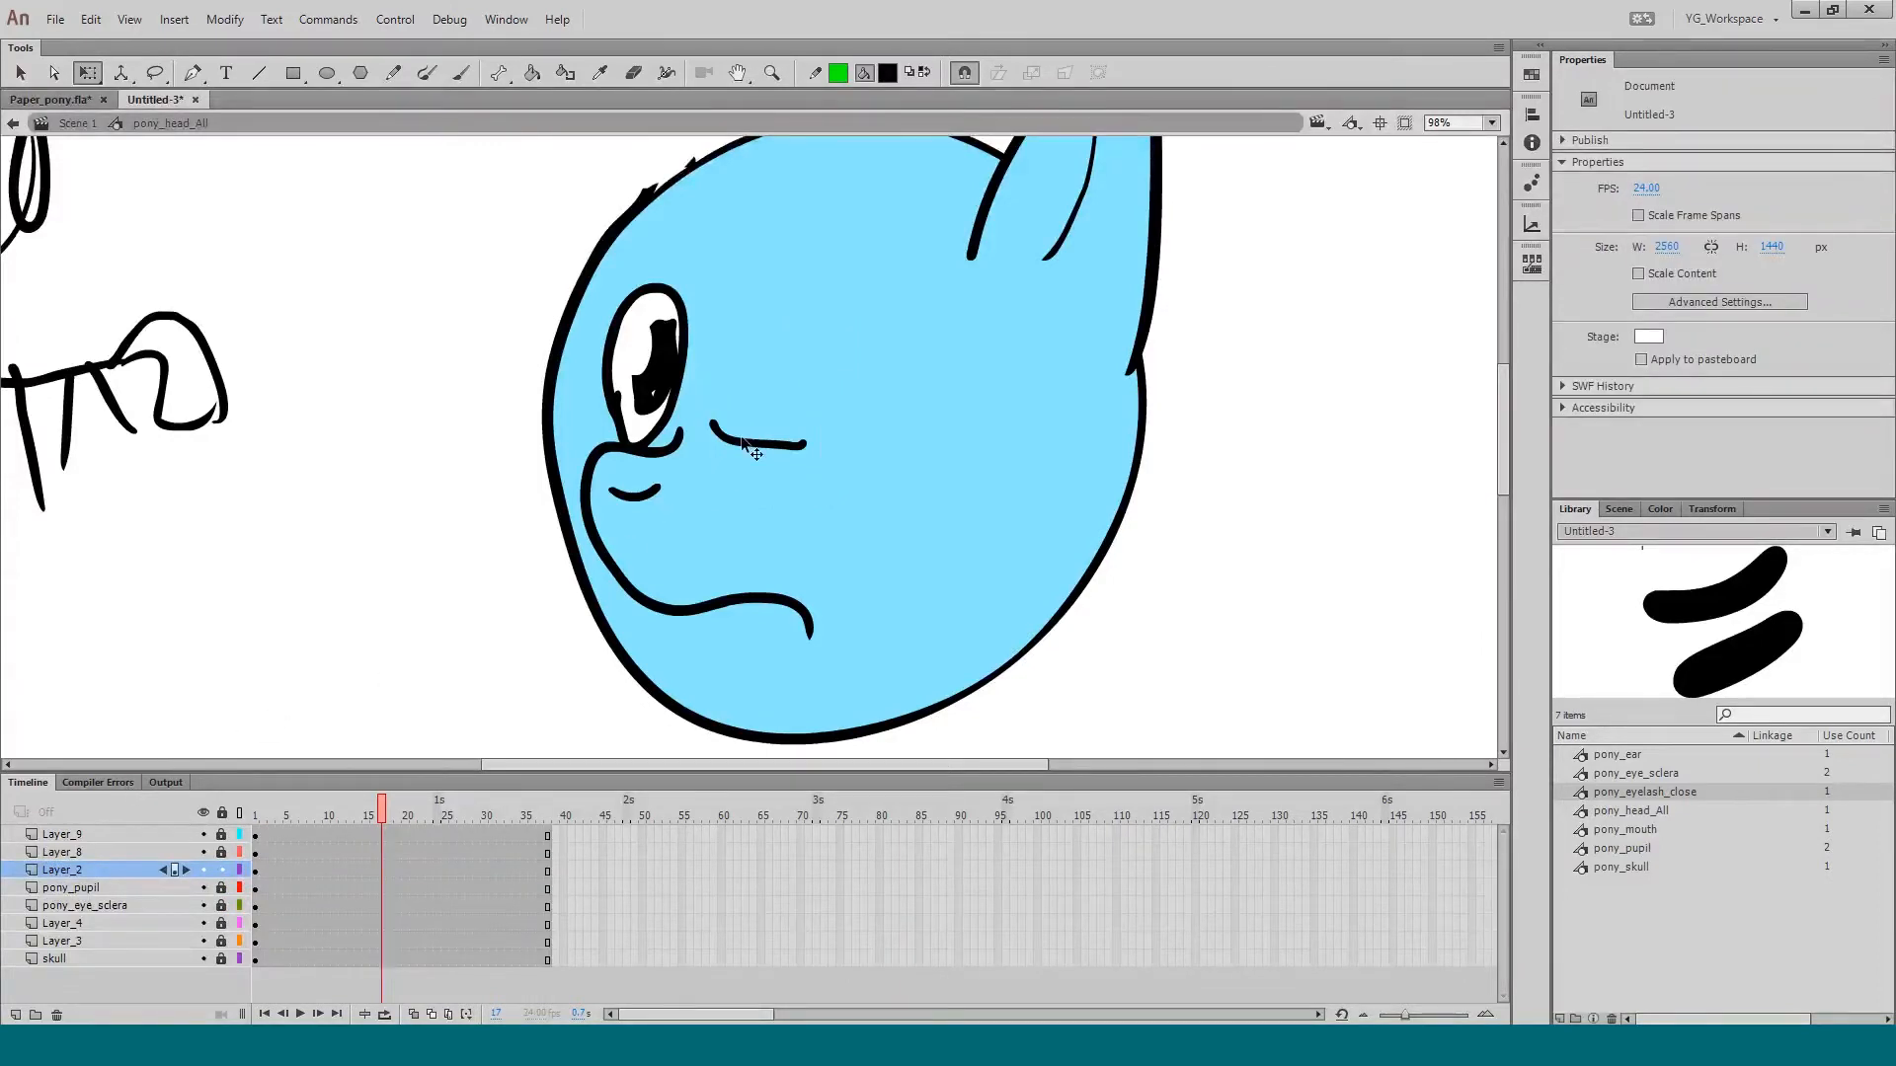
Step: Return to frame 1 of pony_head_All and unlock the locked layers
left_click_drag(467, 523, 496, 529)
left_click(258, 810)
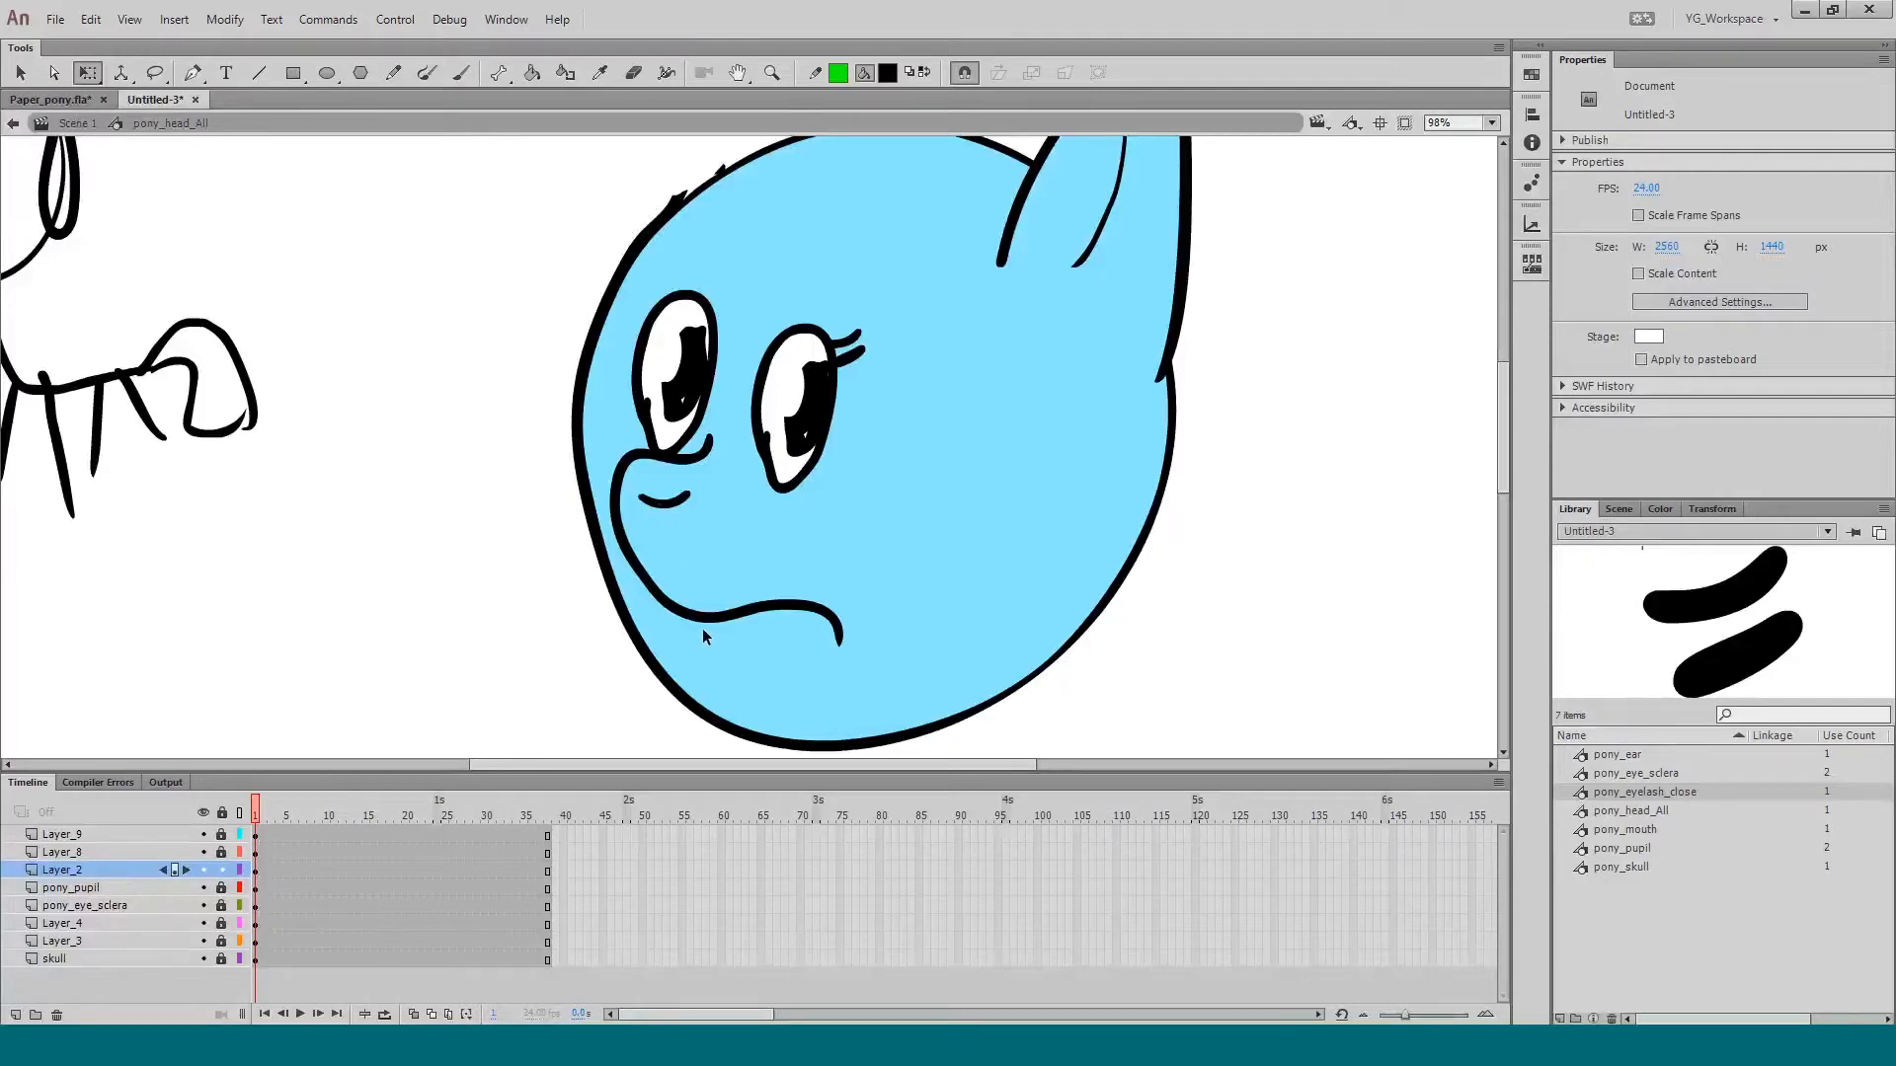
left_click_drag(221, 835, 223, 959)
Step: Switch to Paper_pony.fla, open the head's paper_3q_mouth symbol, and review its mouth shapes through frame 30
left_click(81, 101)
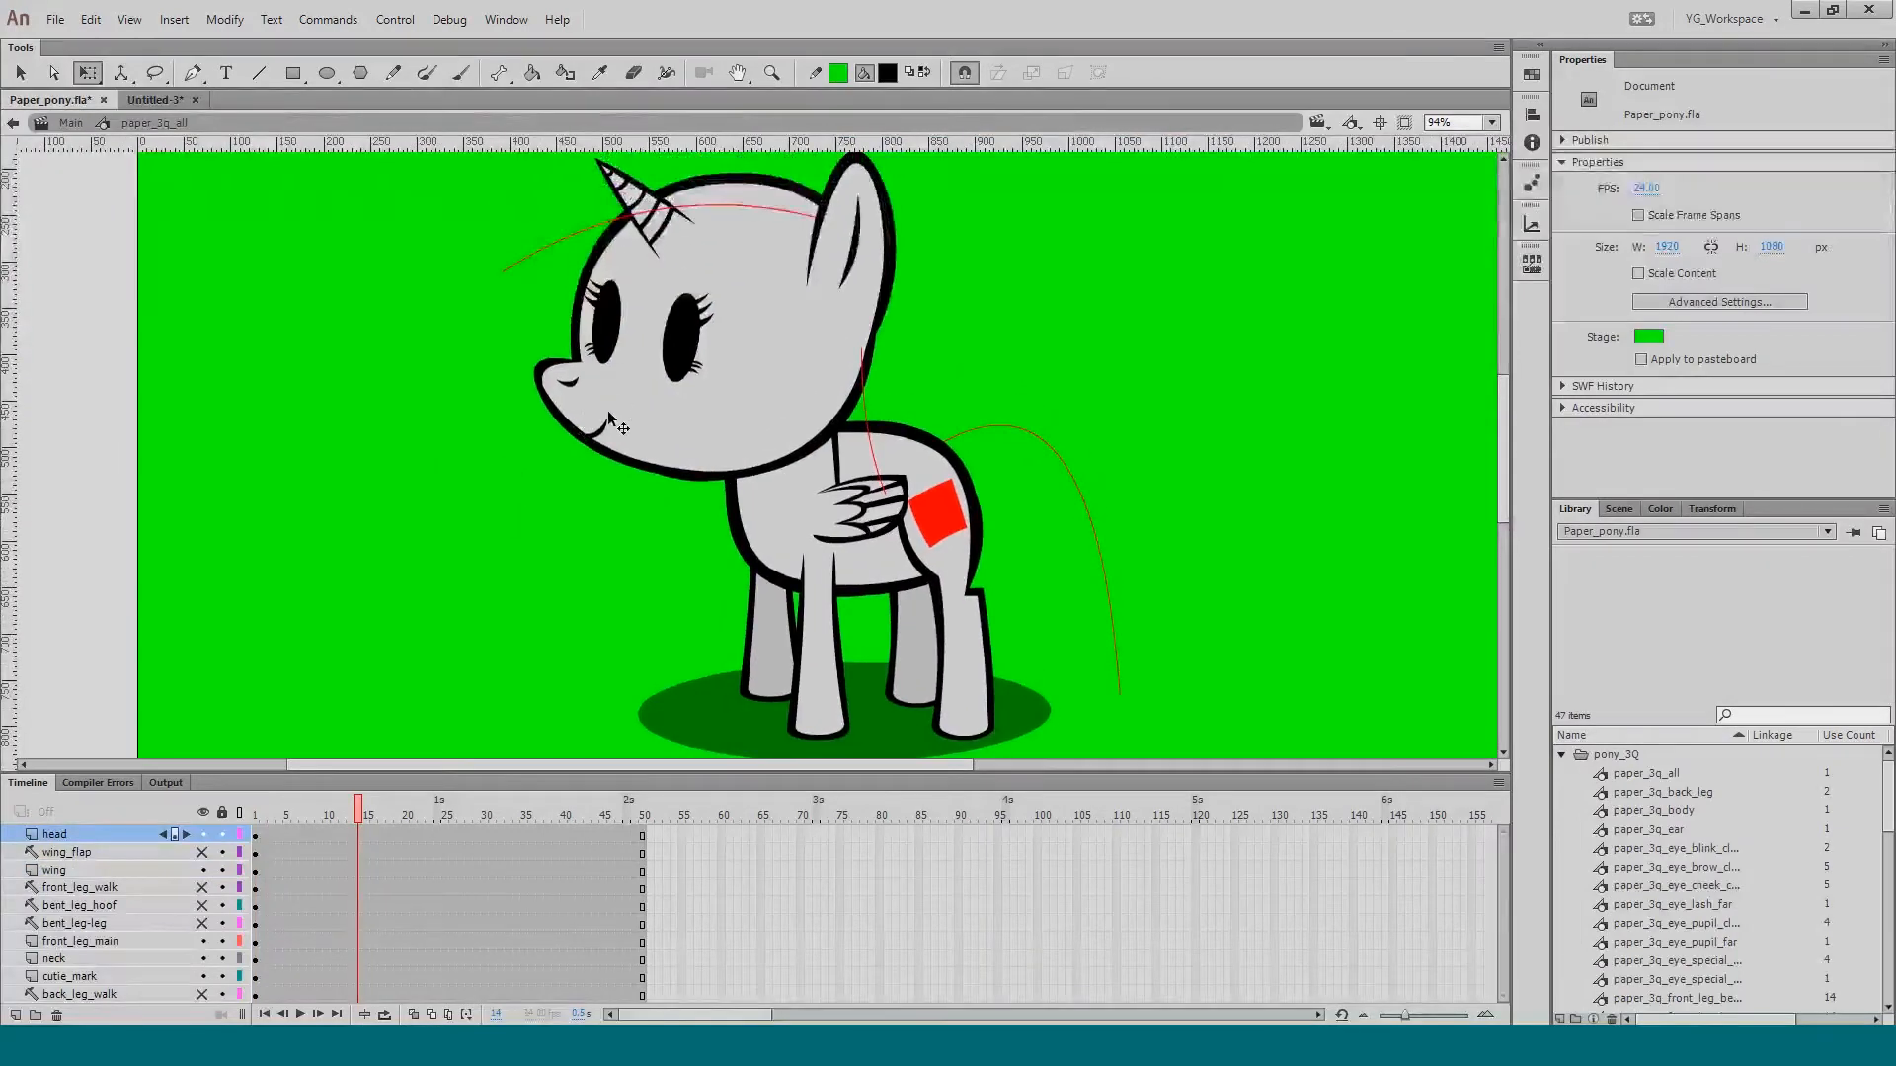
double_click(607, 411)
double_click(591, 476)
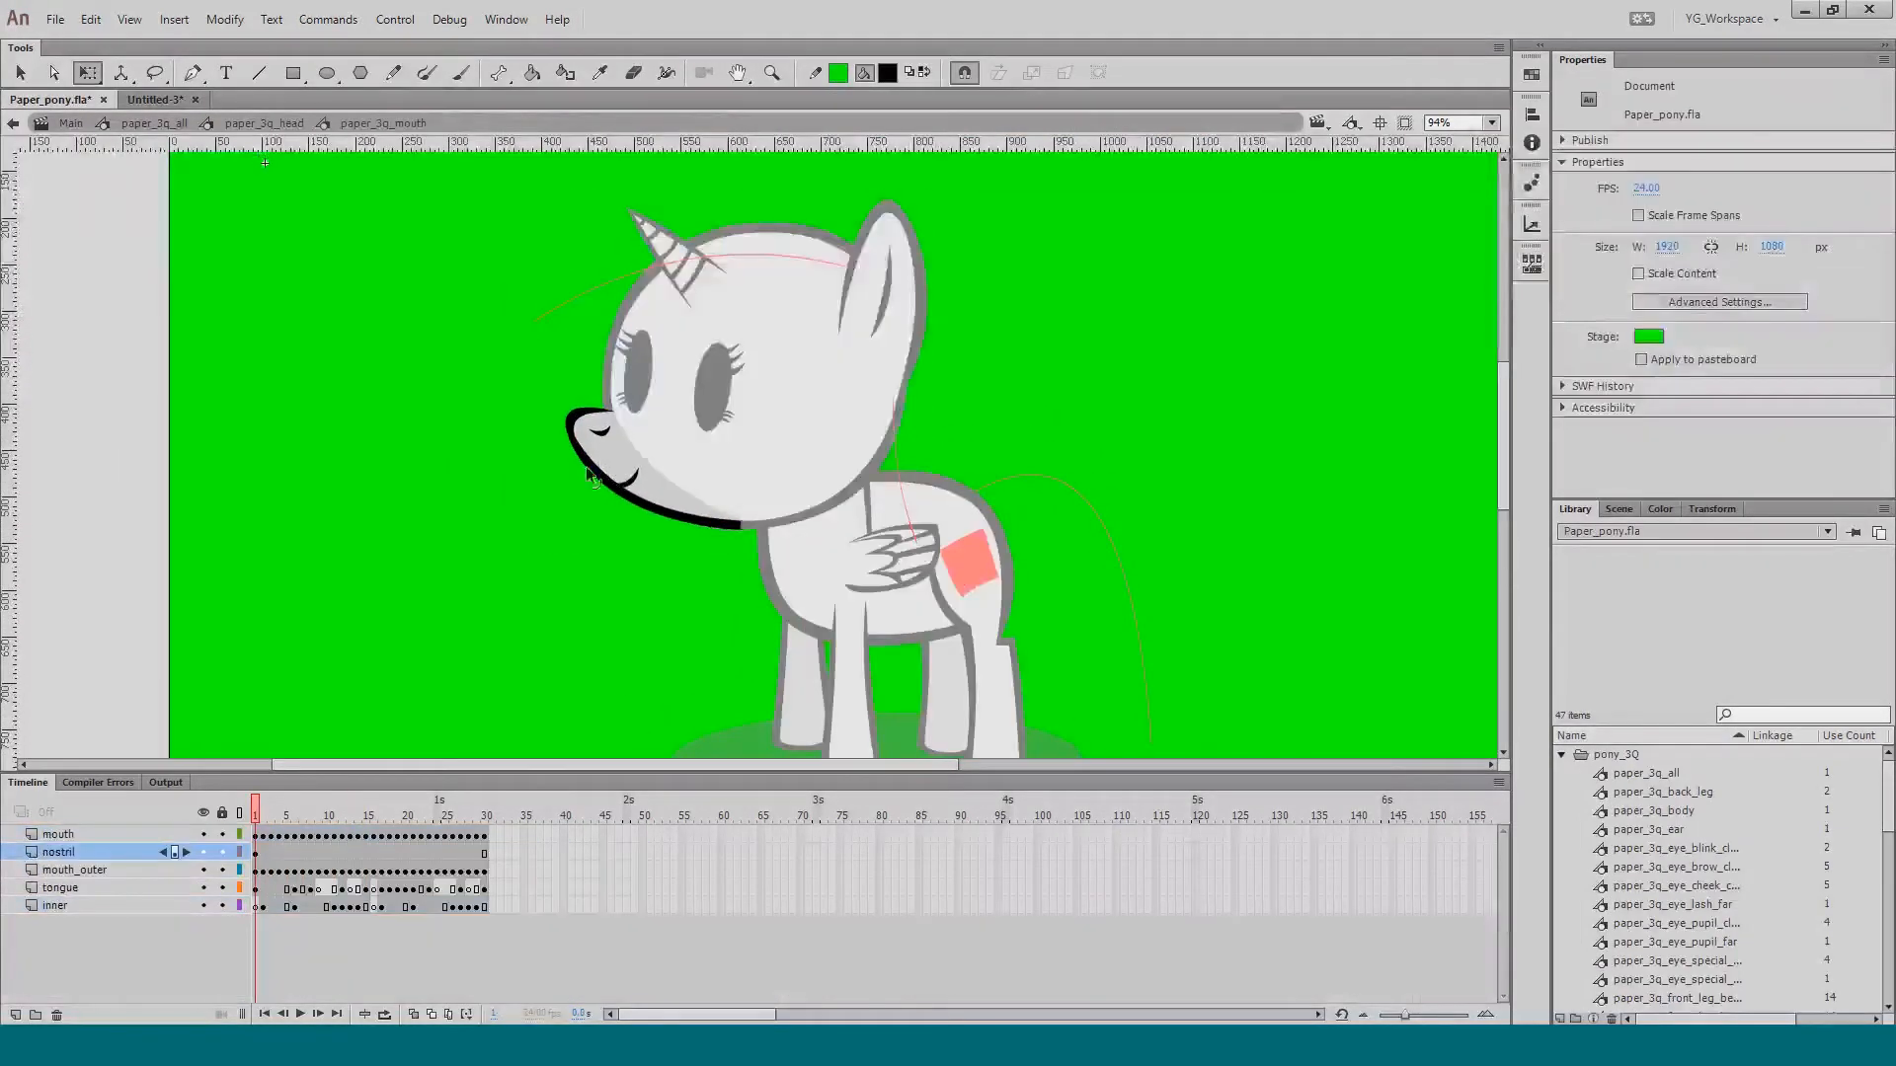
left_click_drag(279, 810, 484, 812)
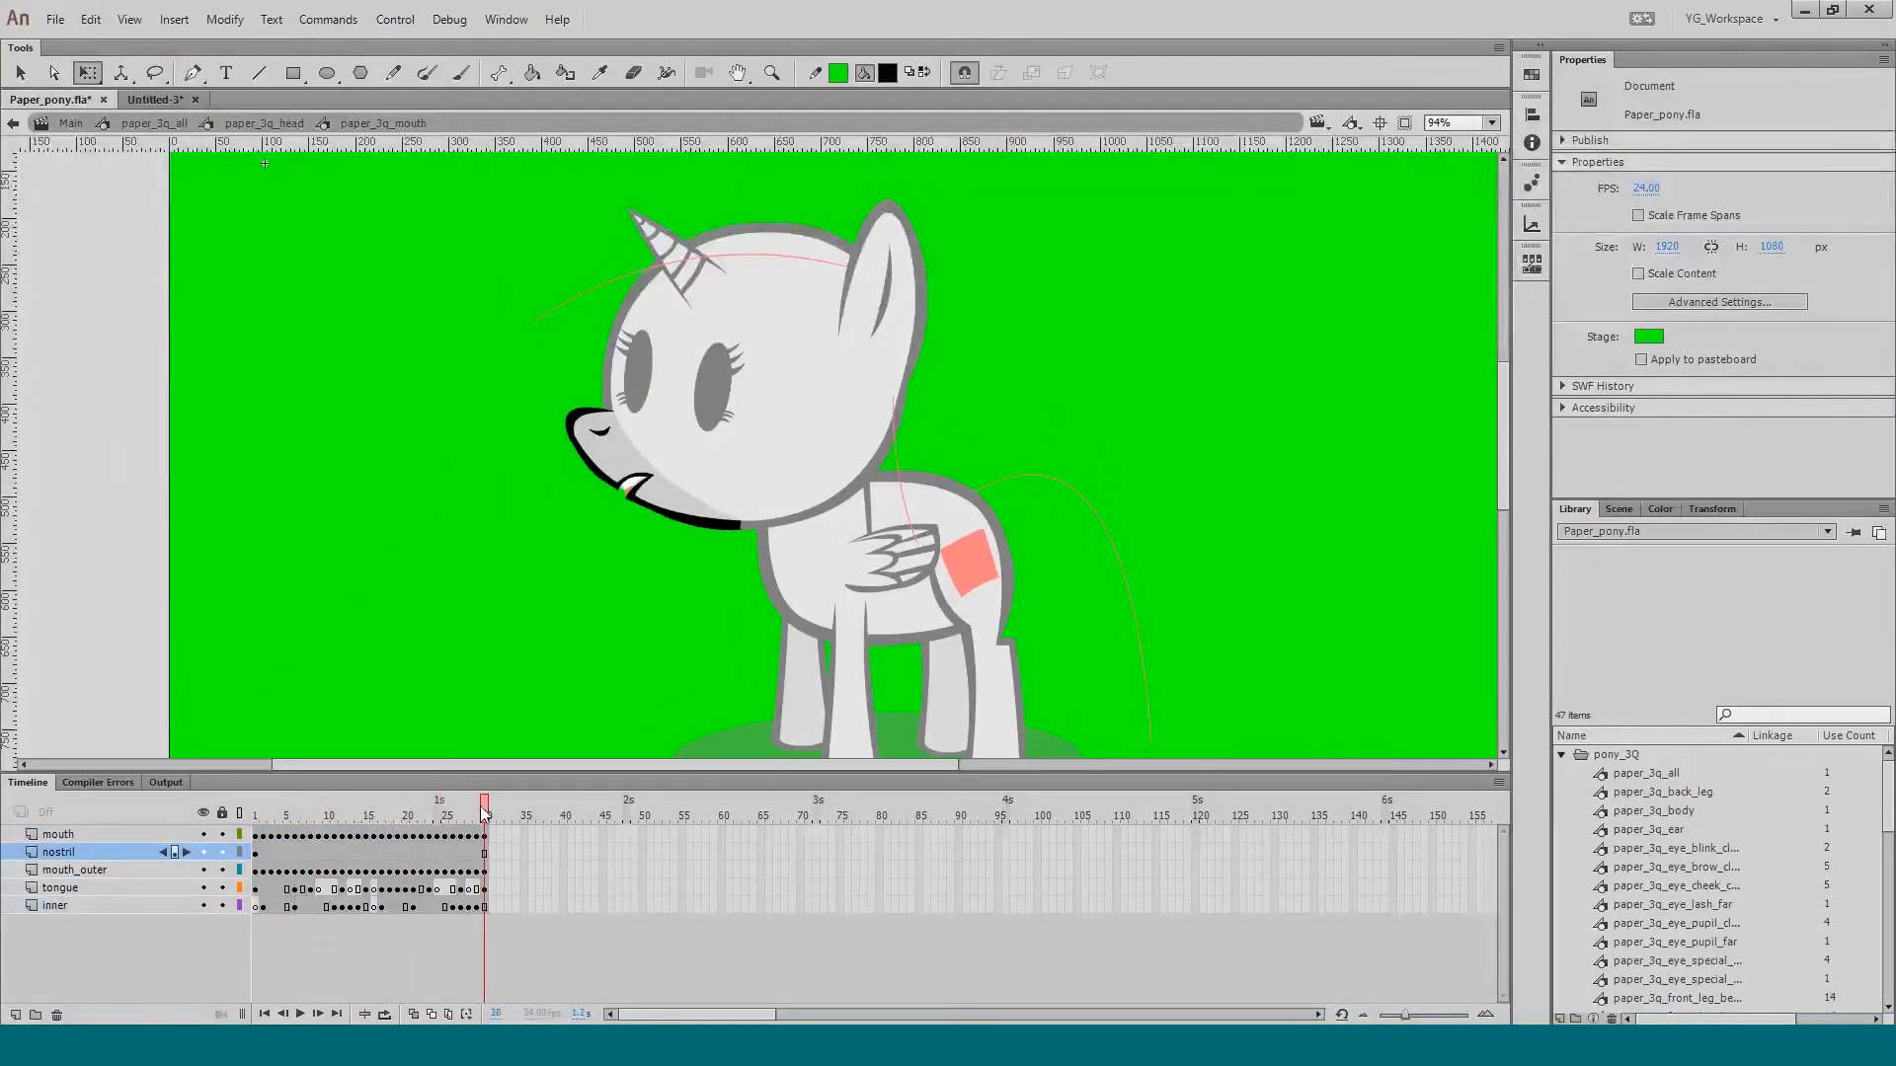
double_click(483, 661)
Step: Open the nearer eye's blink symbol inside paper_3q_head and examine its lid drawings frame by frame up to frame 20
key("z")
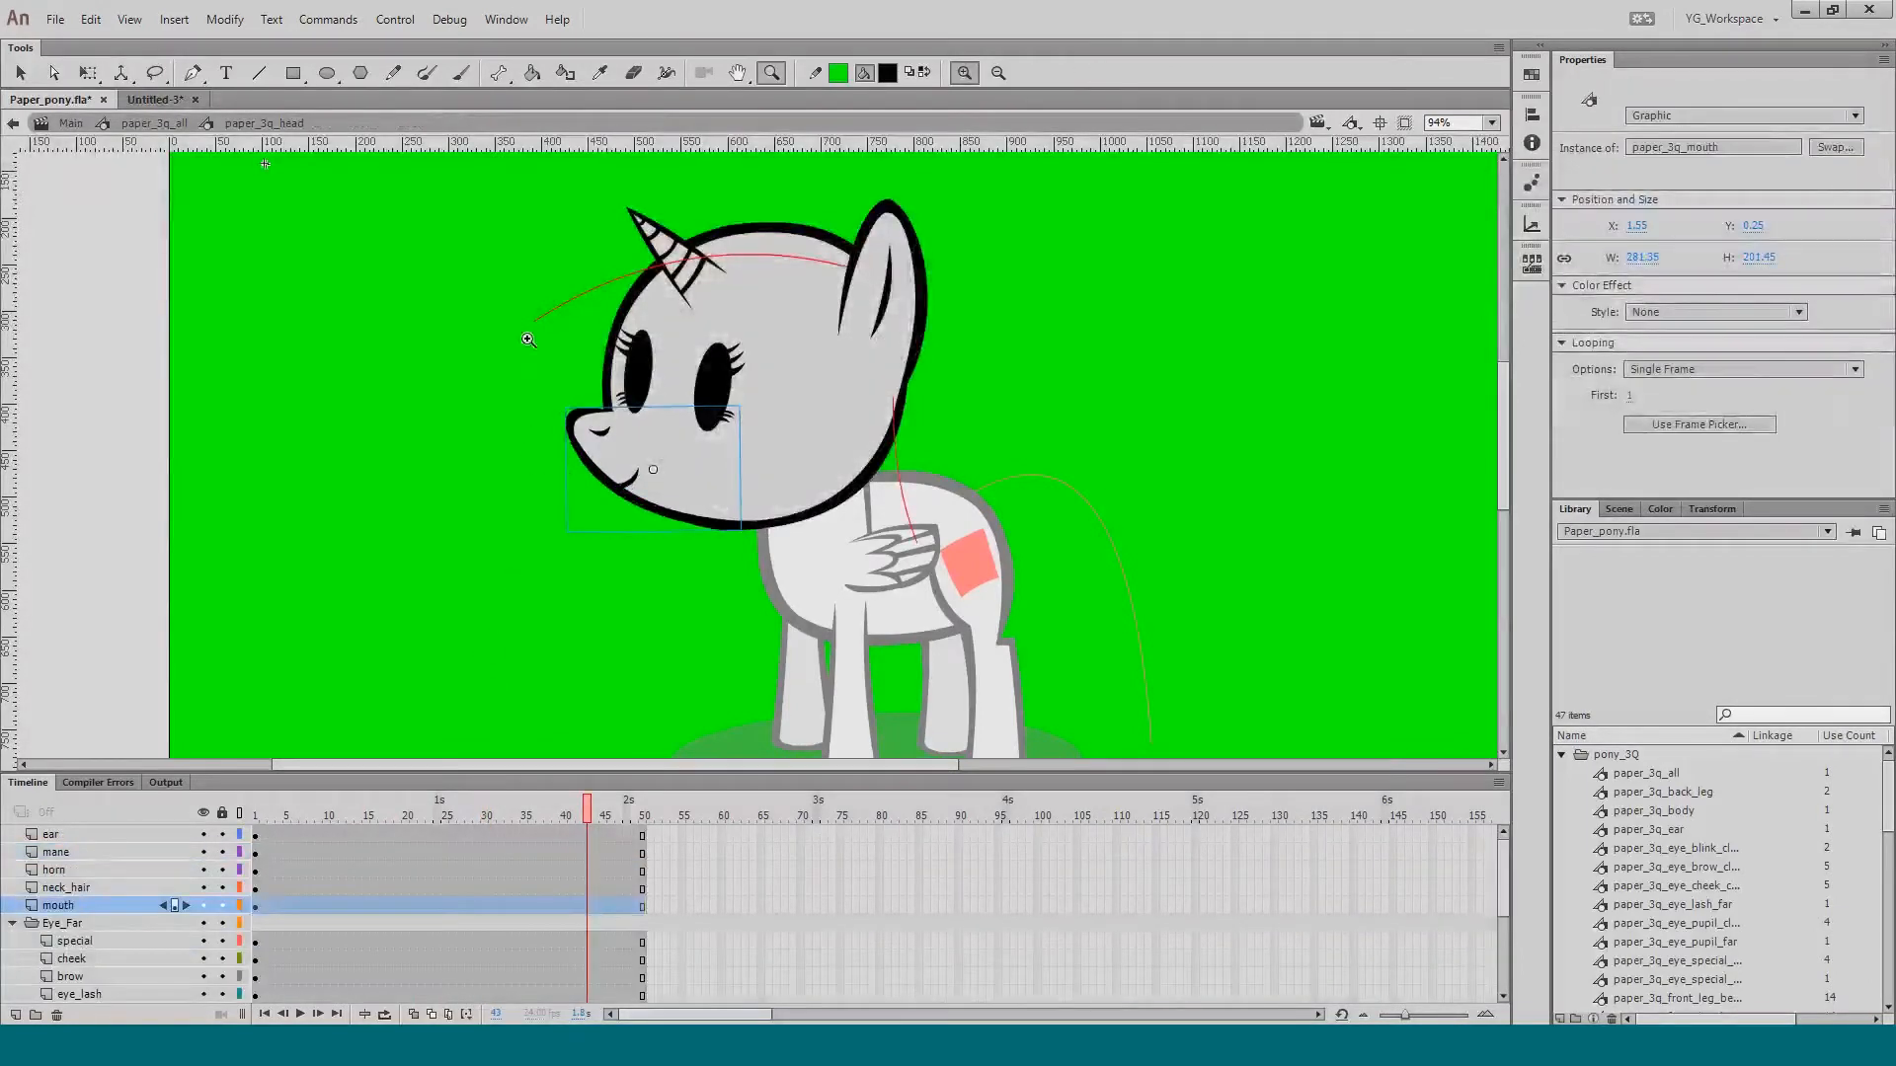
left_click_drag(523, 239, 784, 549)
key("q")
double_click(899, 407)
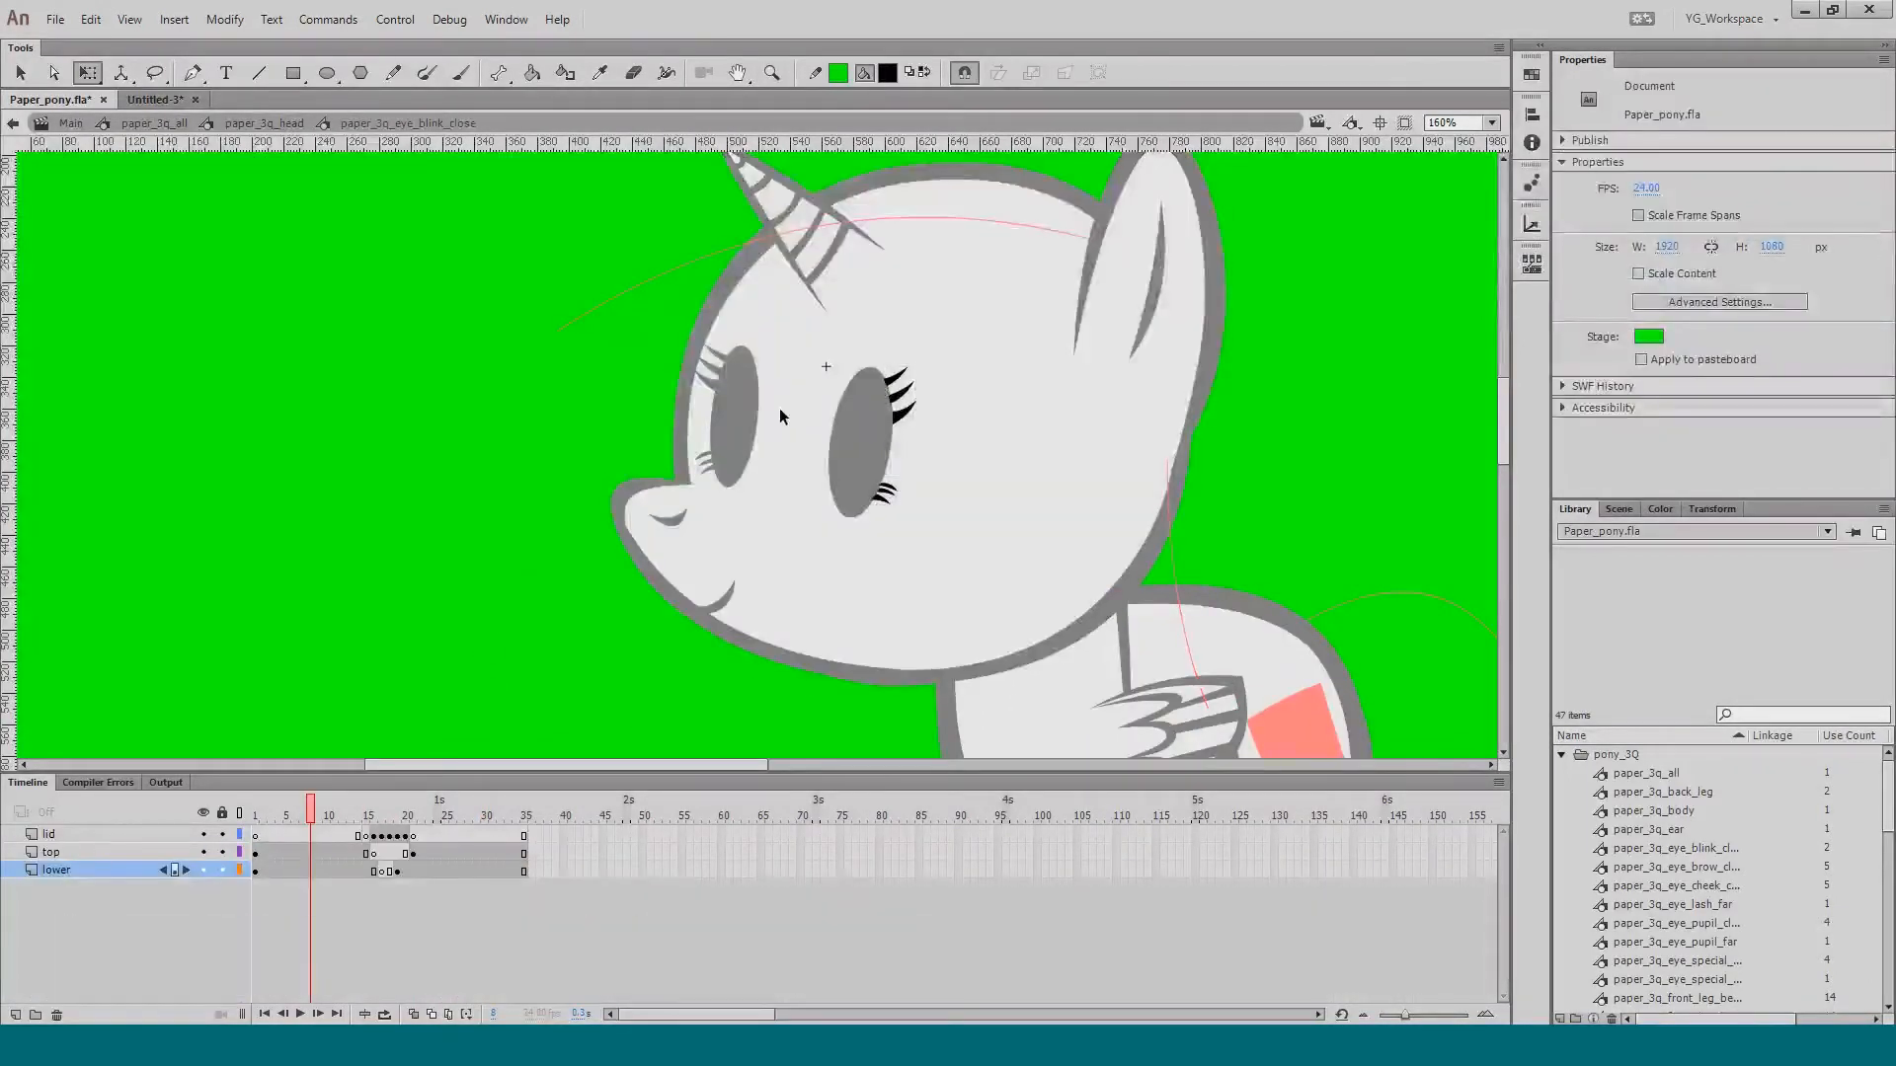
left_click_drag(326, 814, 371, 816)
key(".")
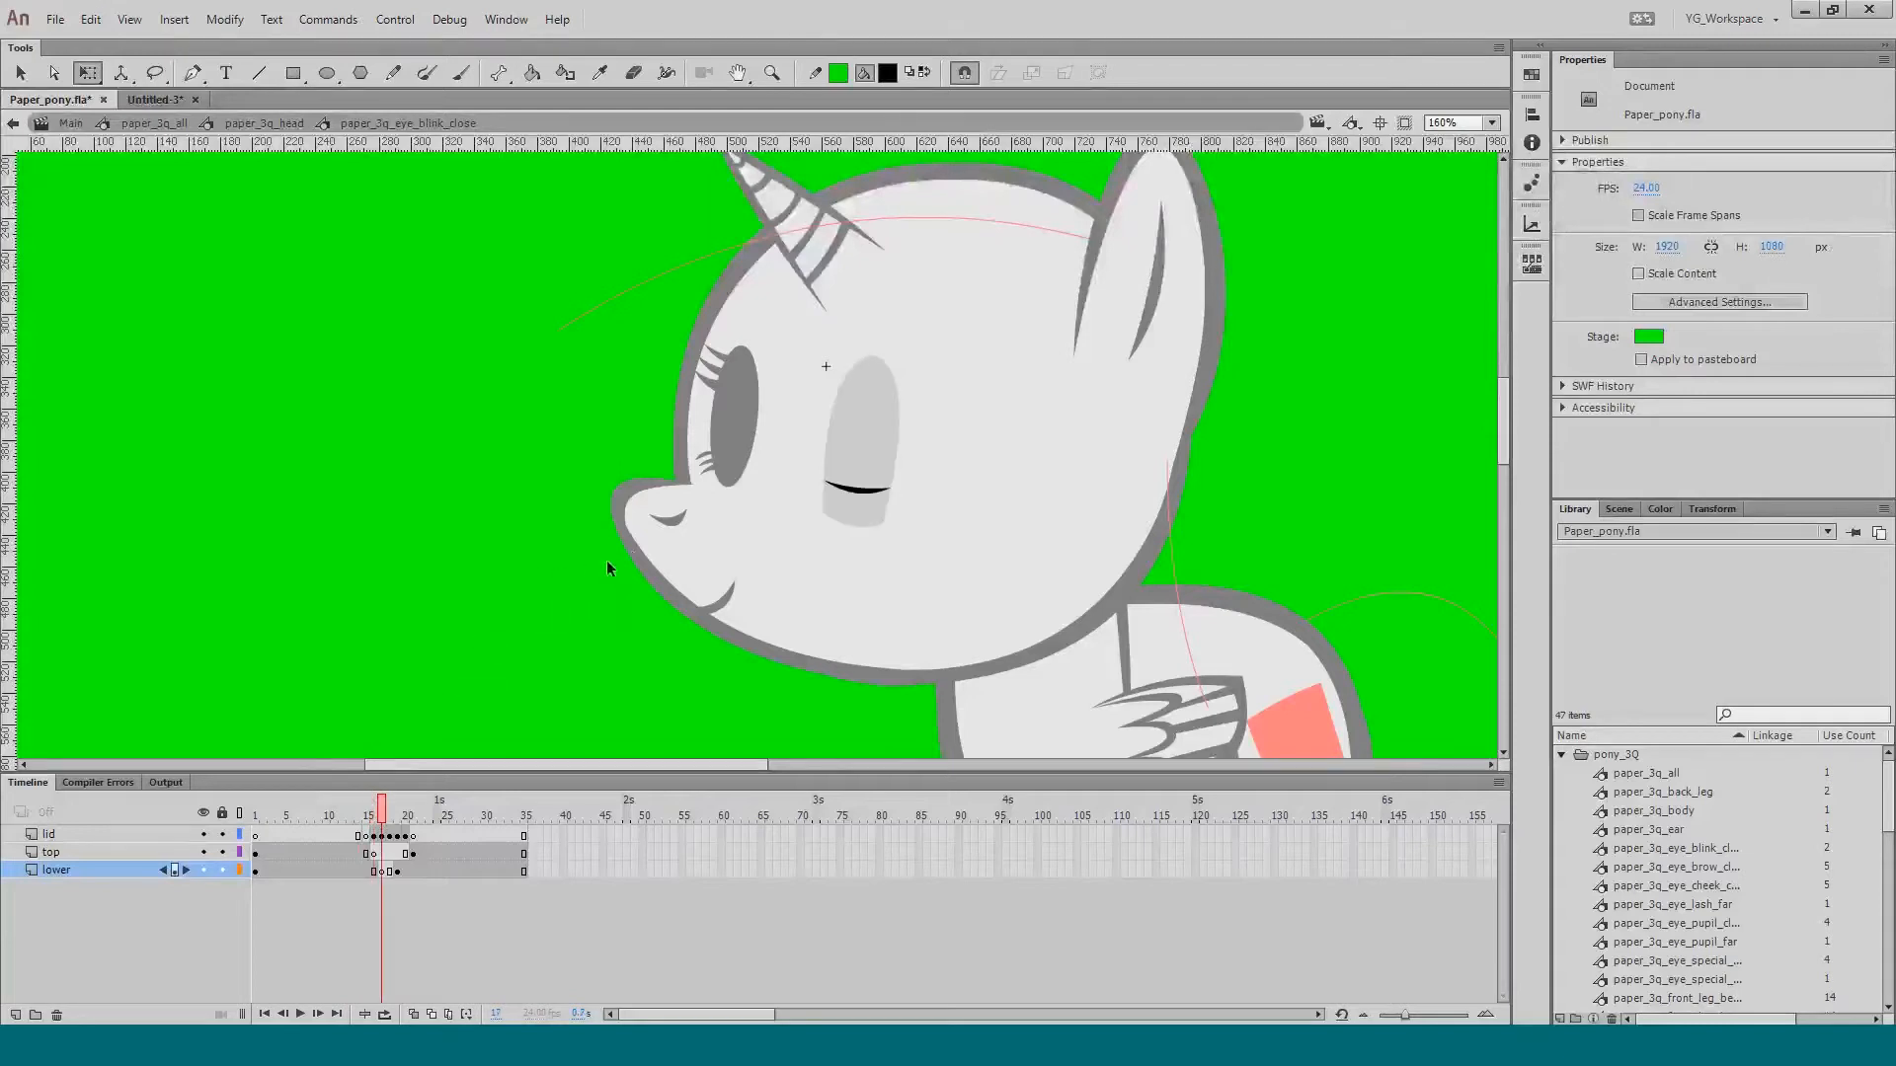
key(".")
key(".")
key(".")
key(".")
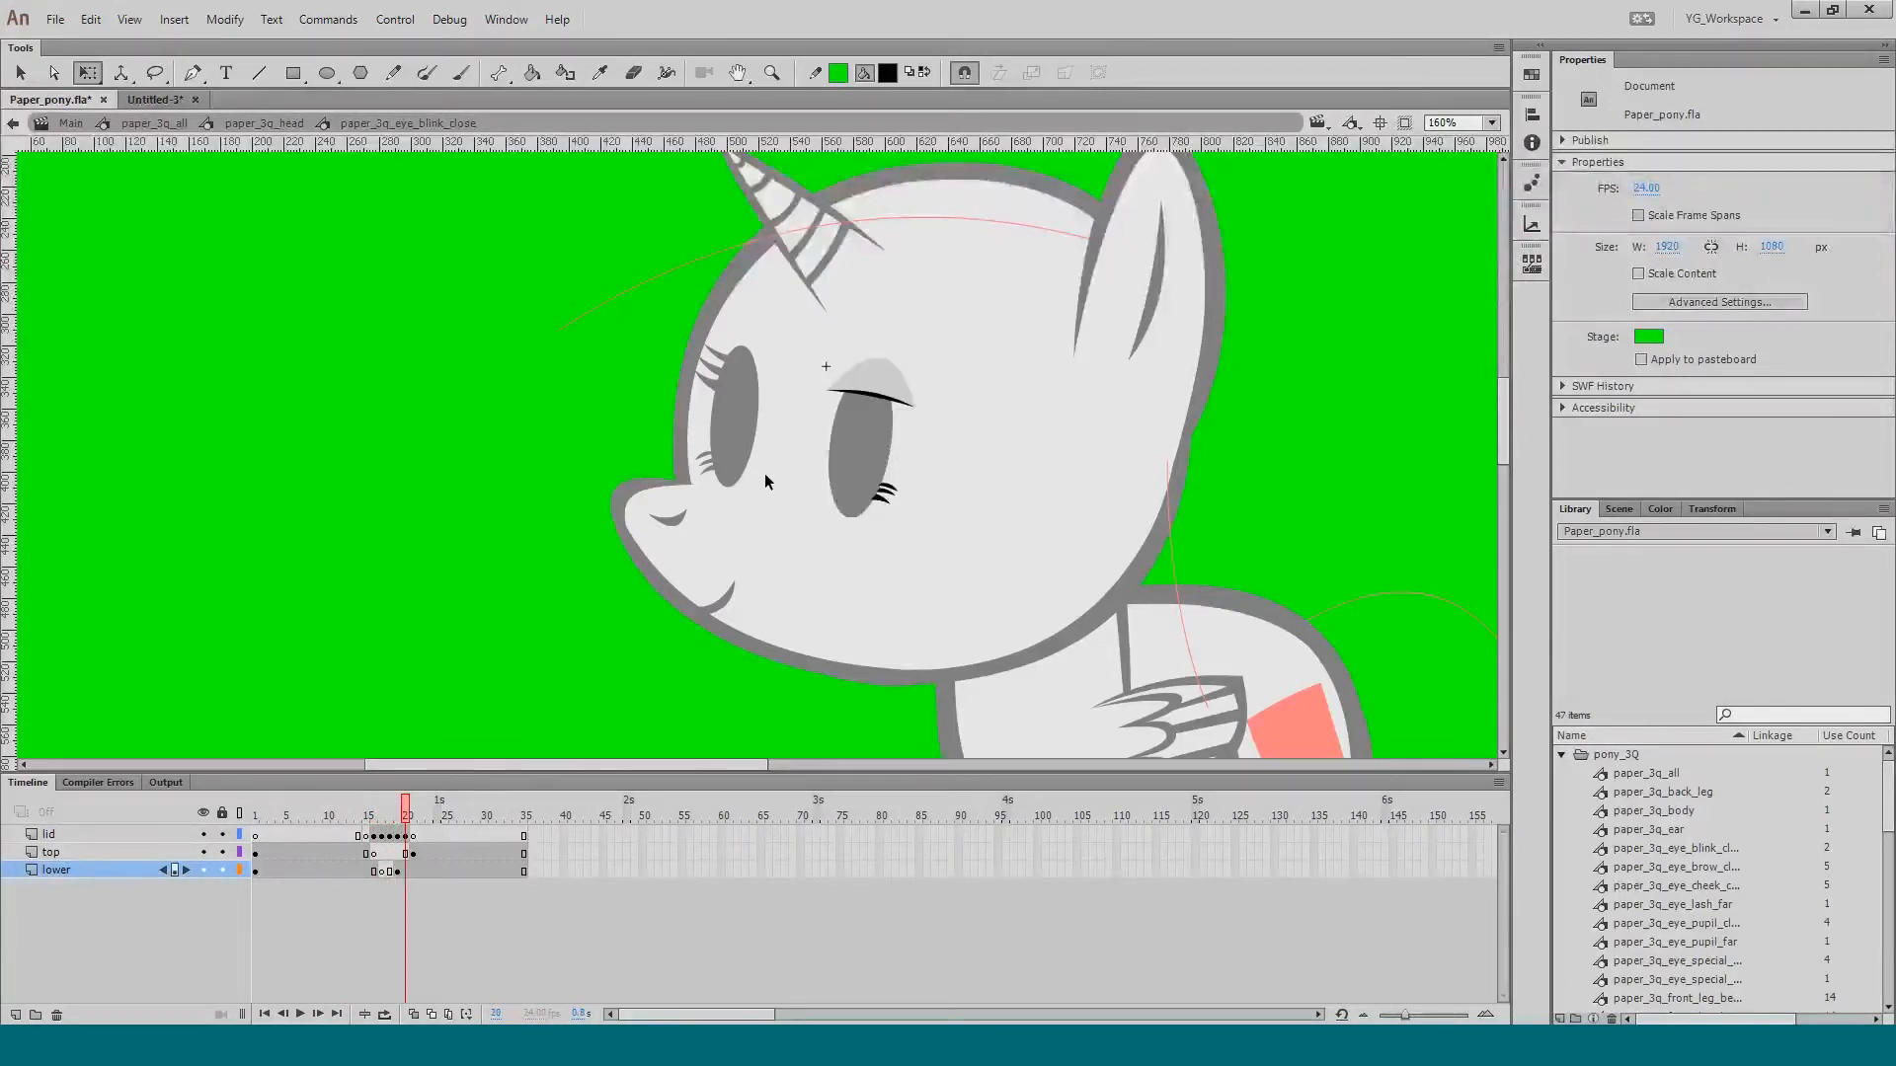
Step: Step through the nearer eye's blink again up to frame 20, and return to the paper_3q_head symbol
left_click(359, 814)
key(".")
key(".")
key(".")
key(".")
key(".")
key(".")
left_click_drag(549, 627, 521, 612)
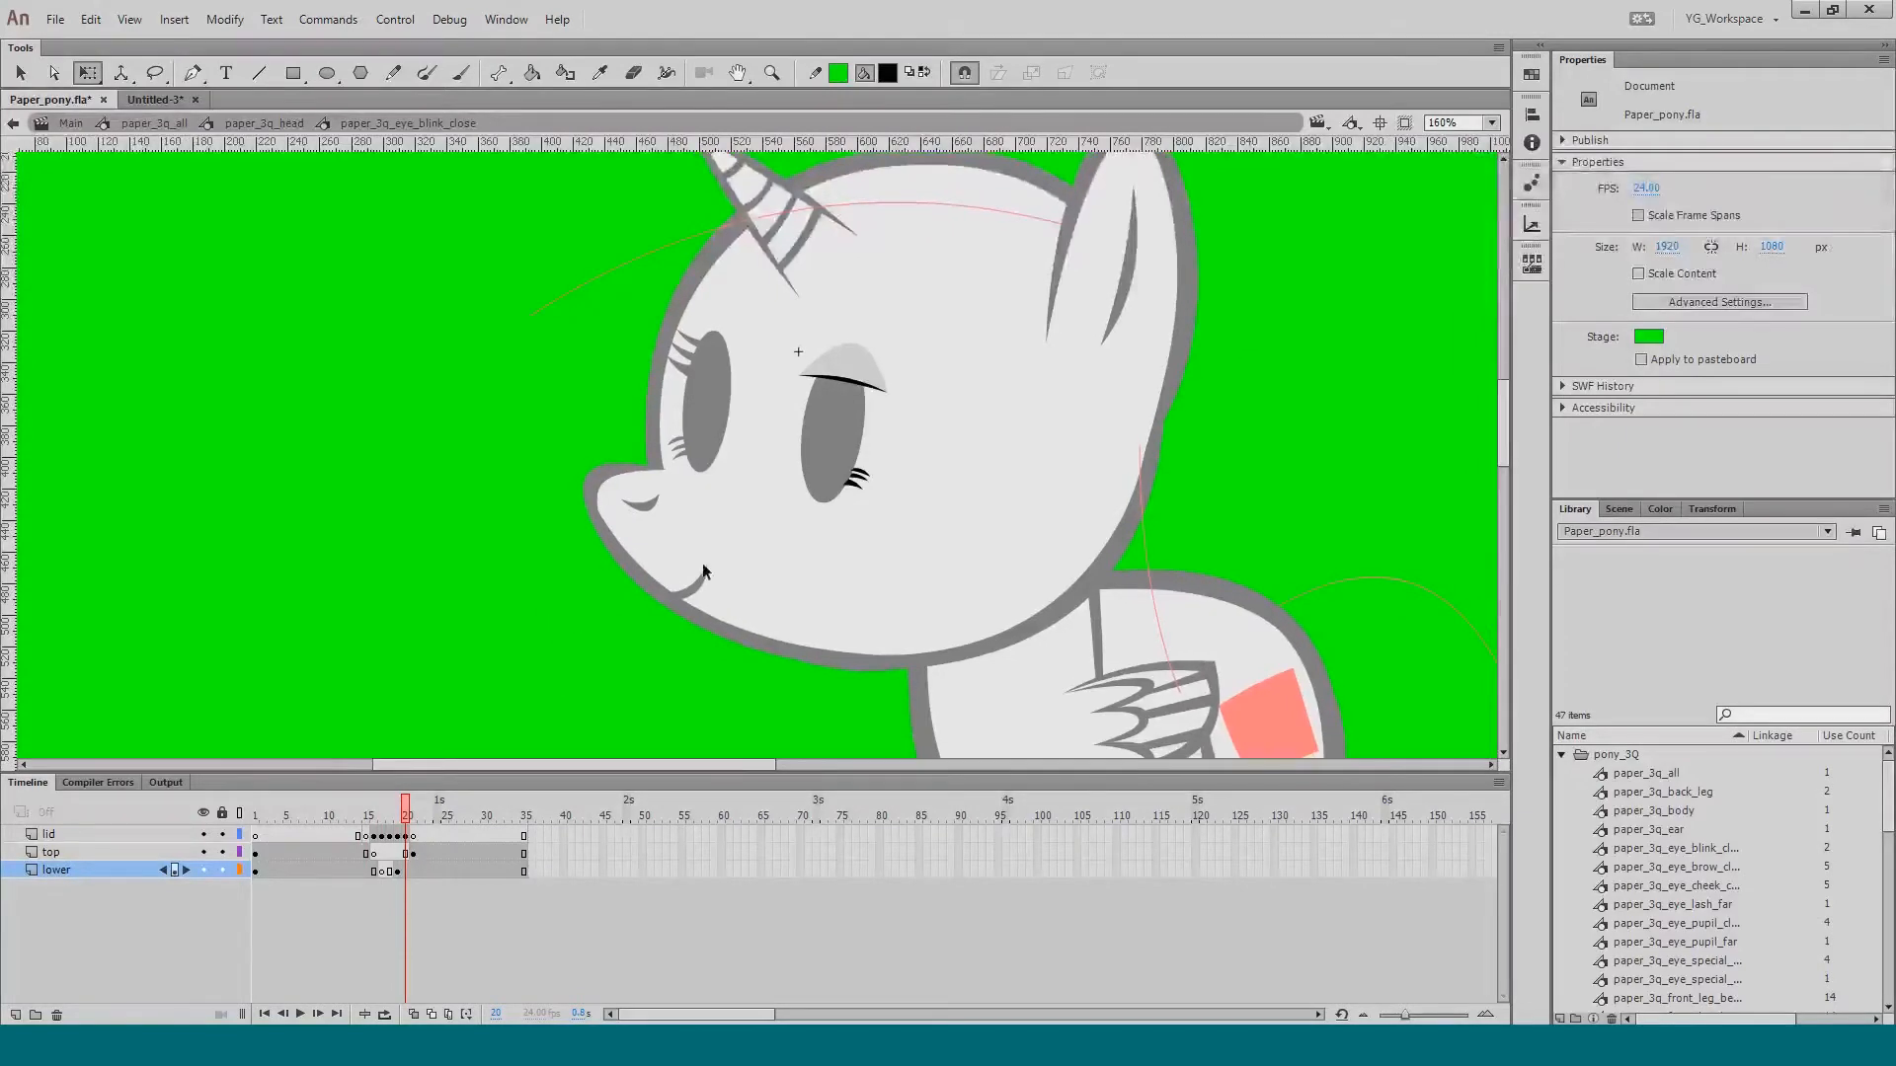
left_click(854, 487)
double_click(587, 602)
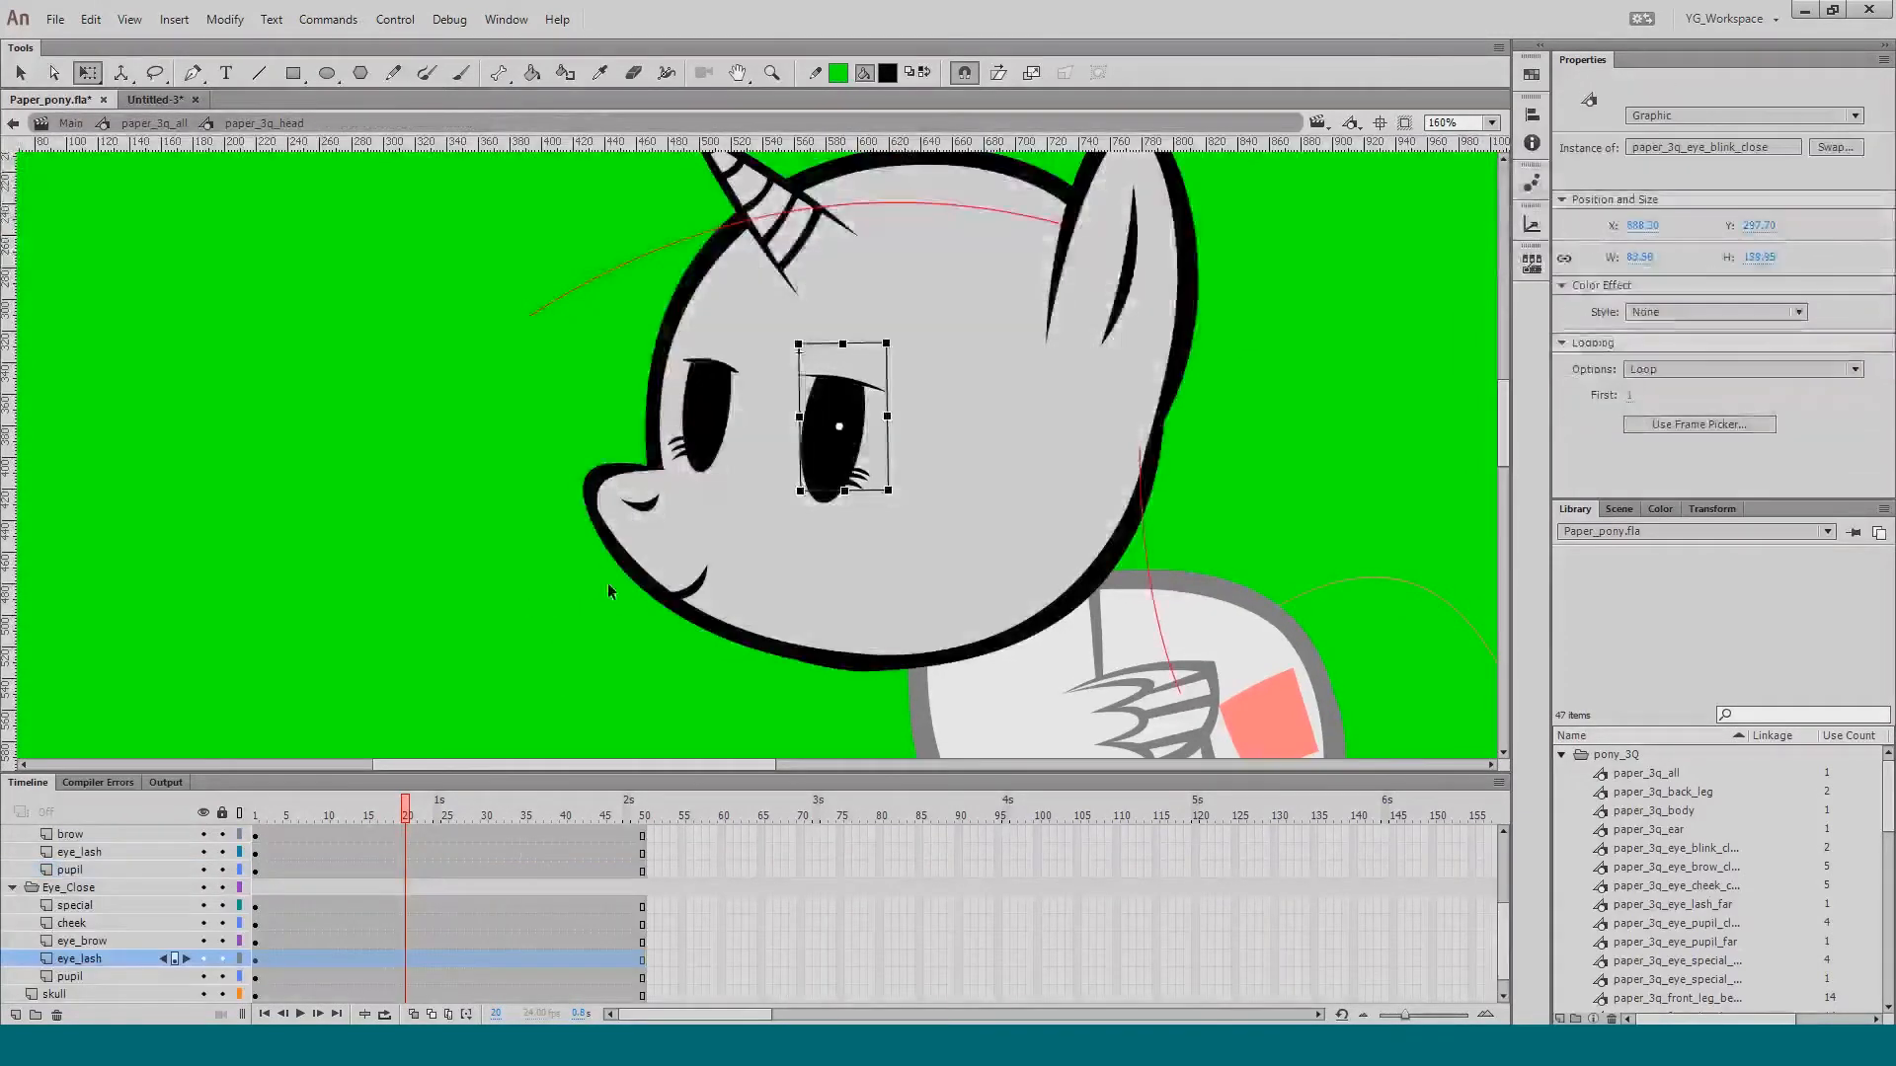
Step: Reopen the nearer eye's blink symbol, toggle its lower layer's visibility to identify those lashes, and play the blink through
double_click(854, 488)
left_click(136, 873)
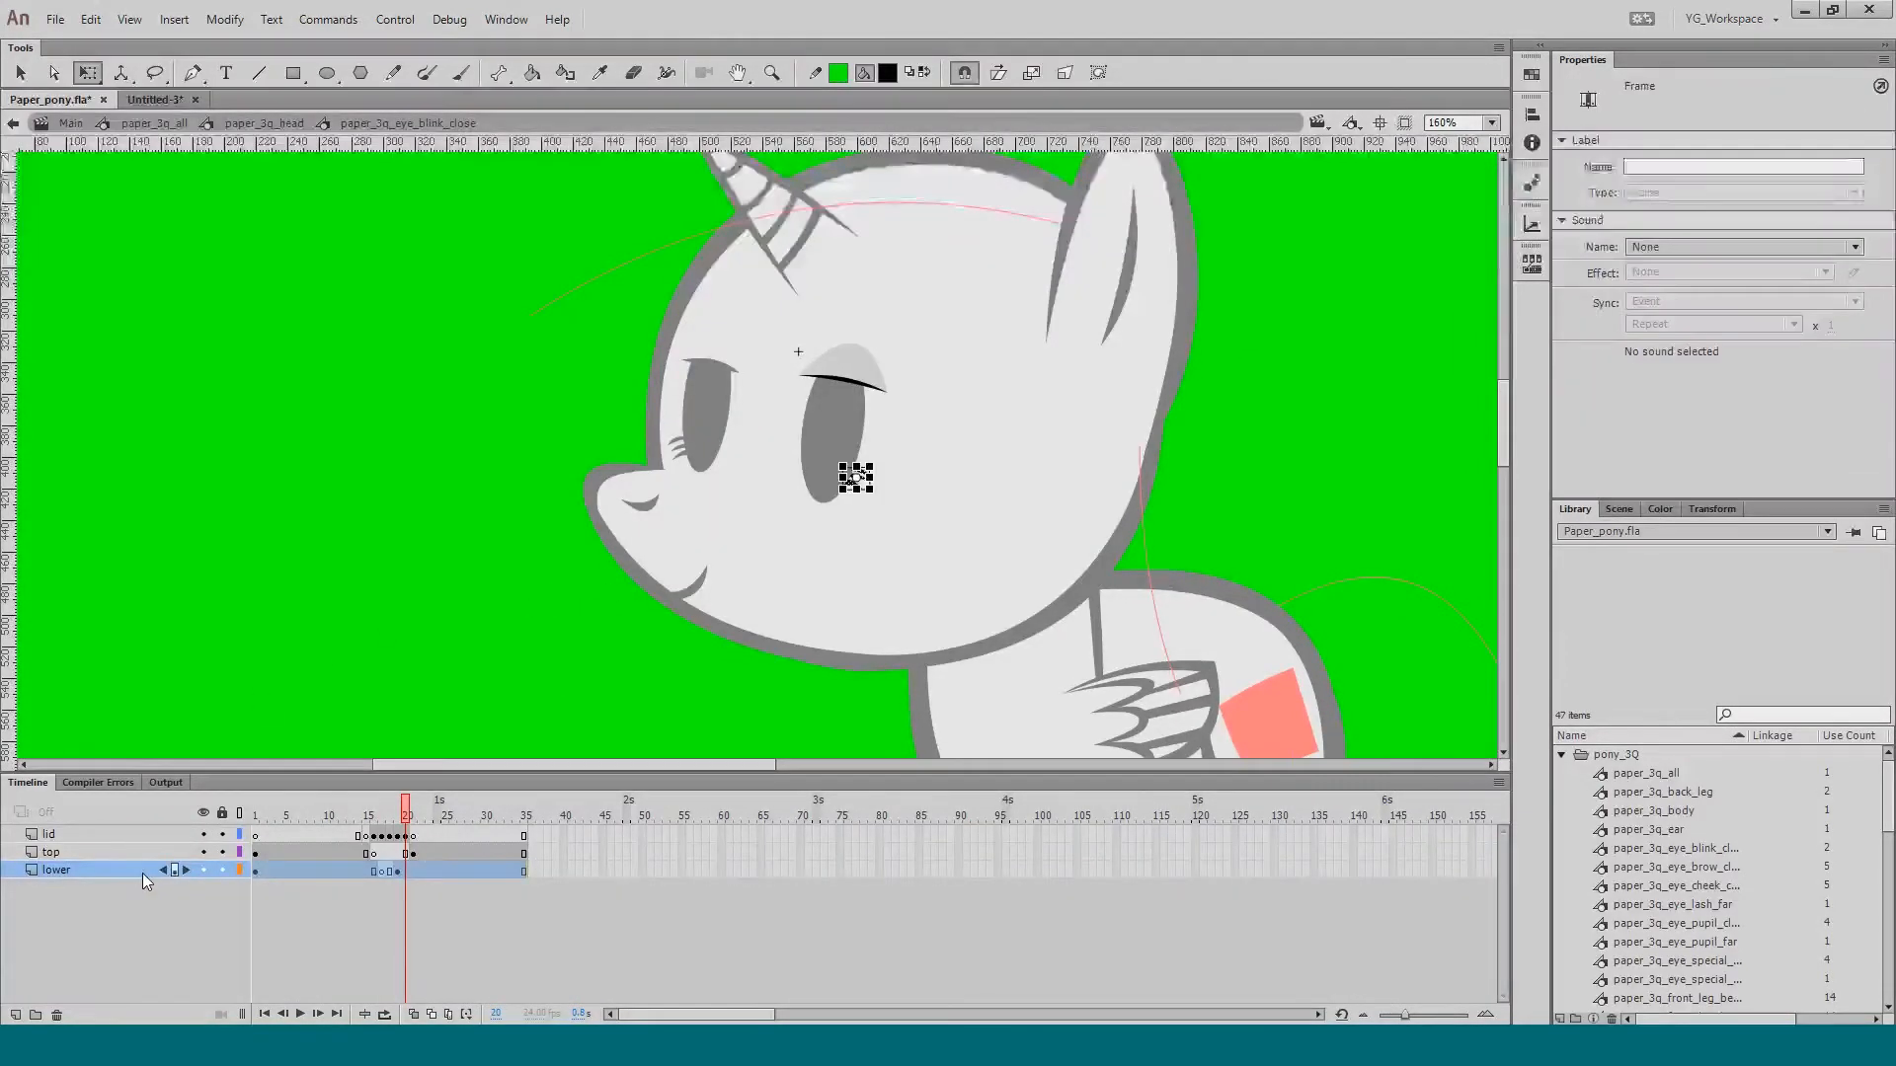
left_click(825, 571)
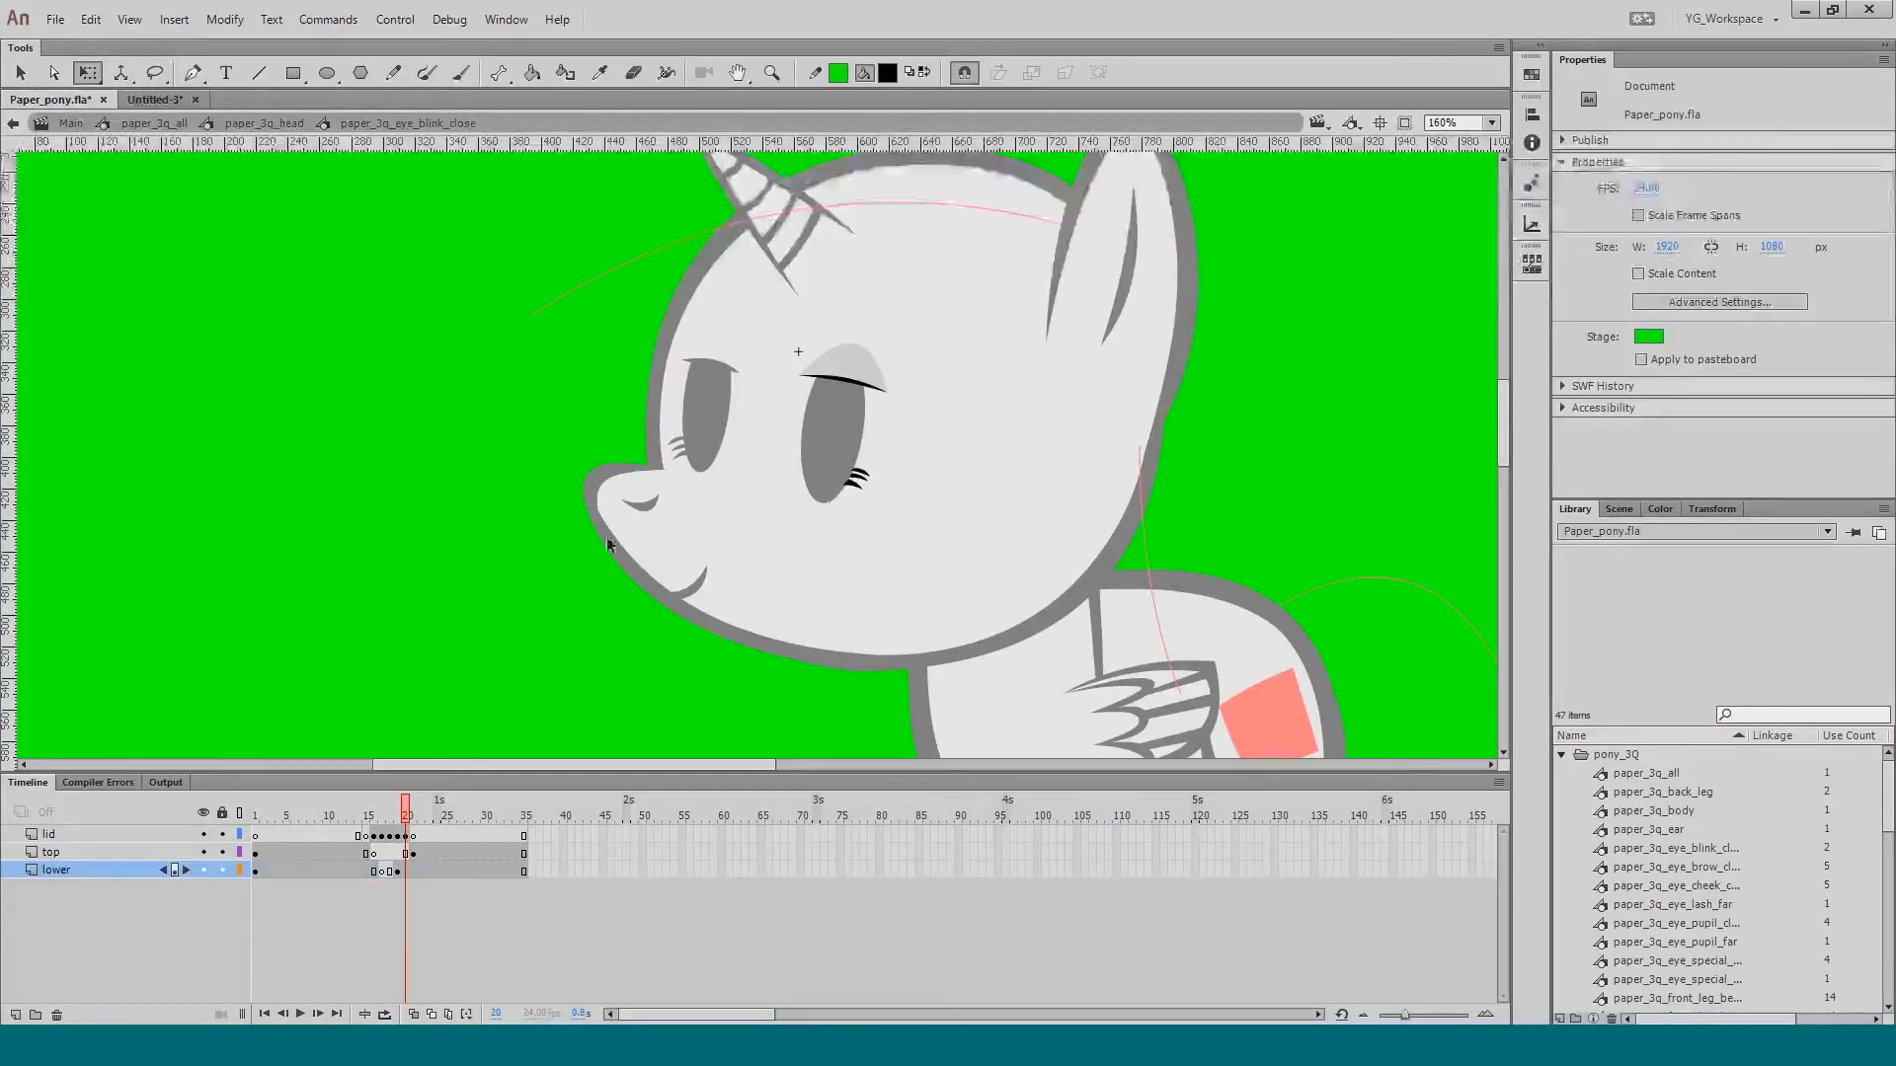
left_click(298, 814)
left_click(163, 869)
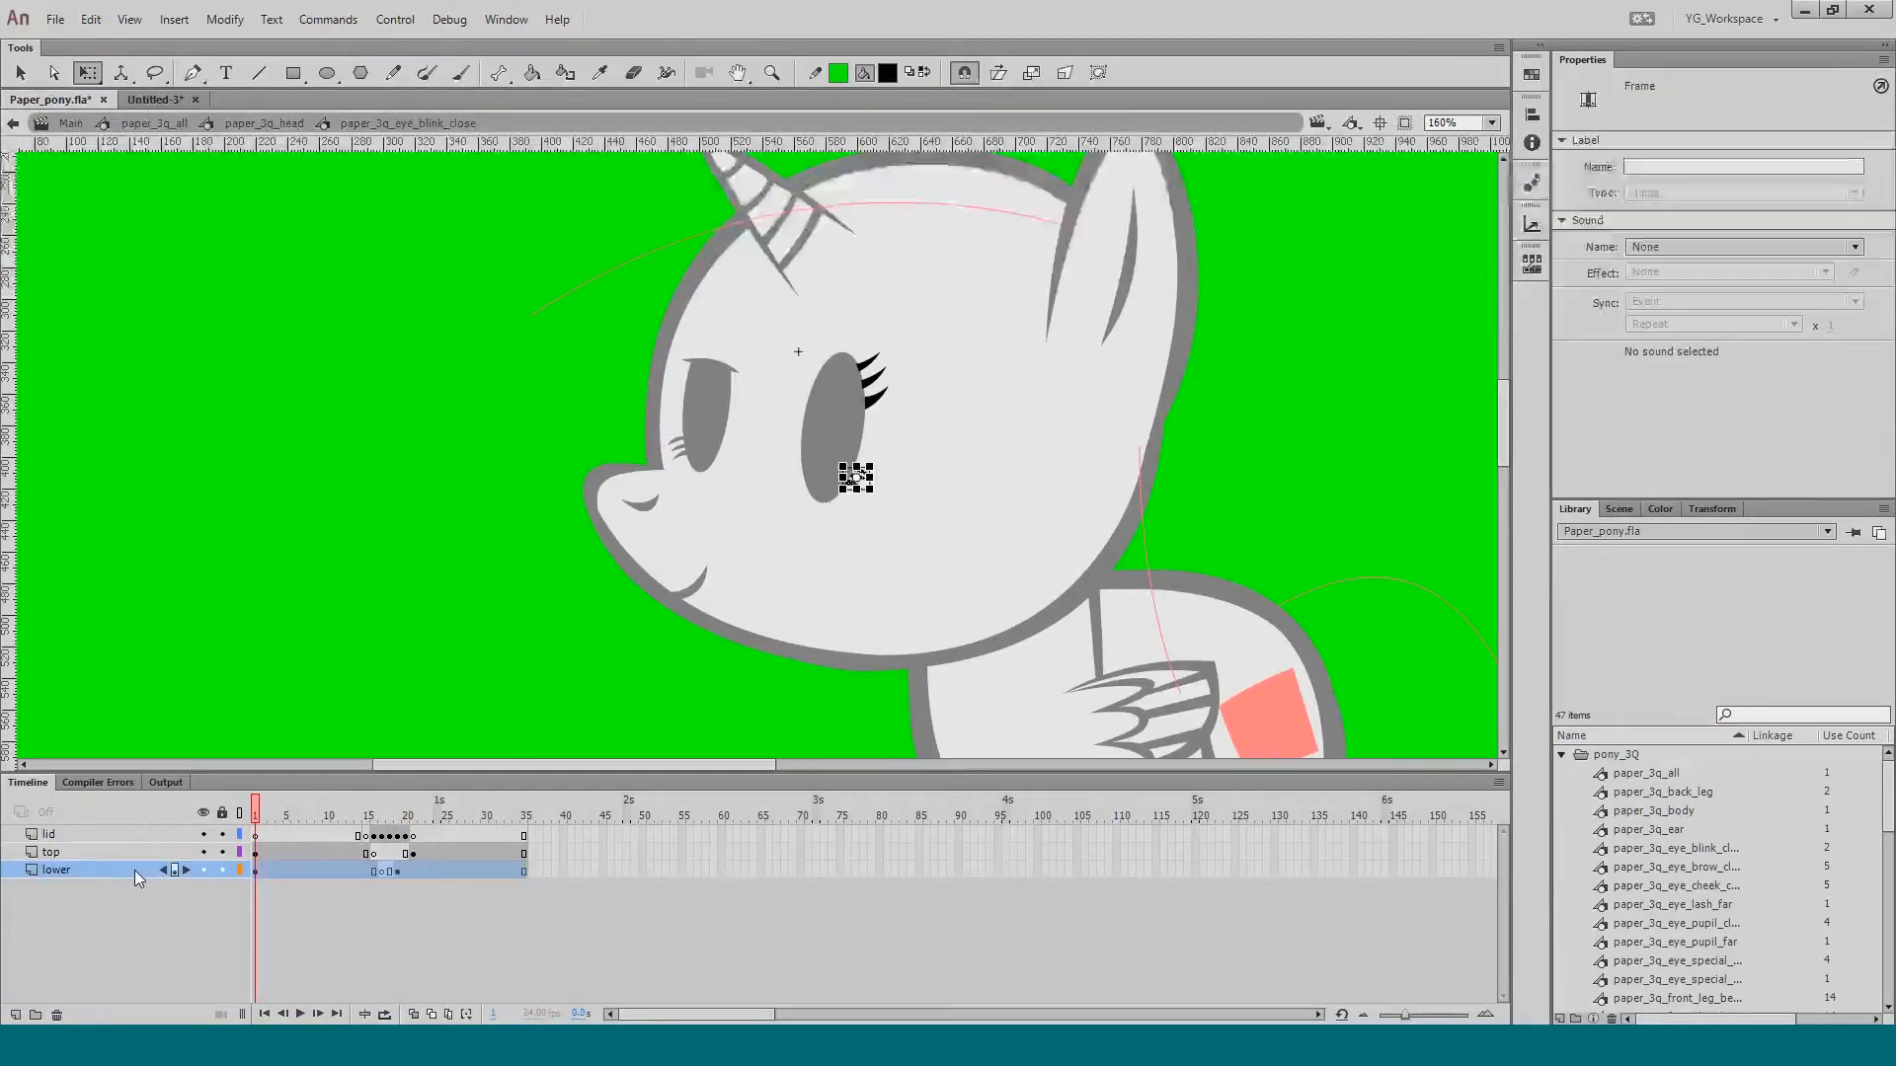
left_click(203, 870)
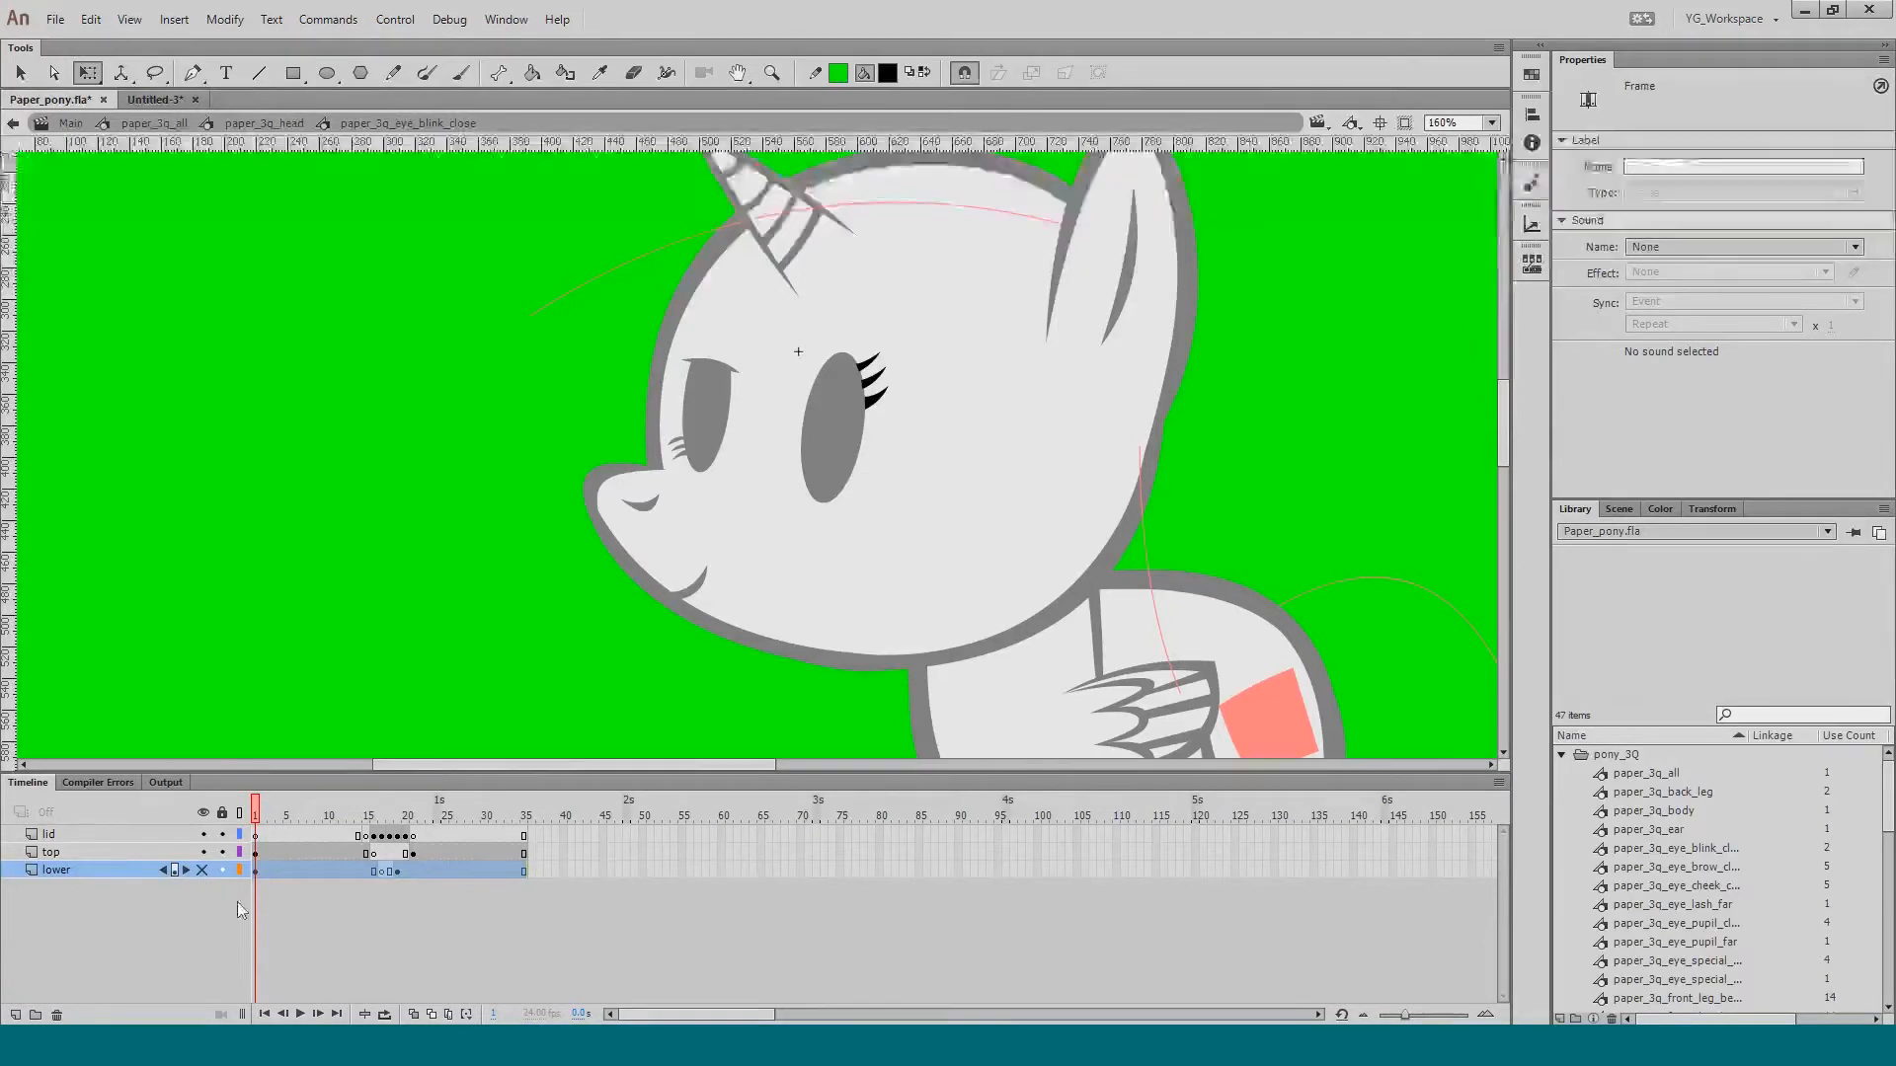
key("Return")
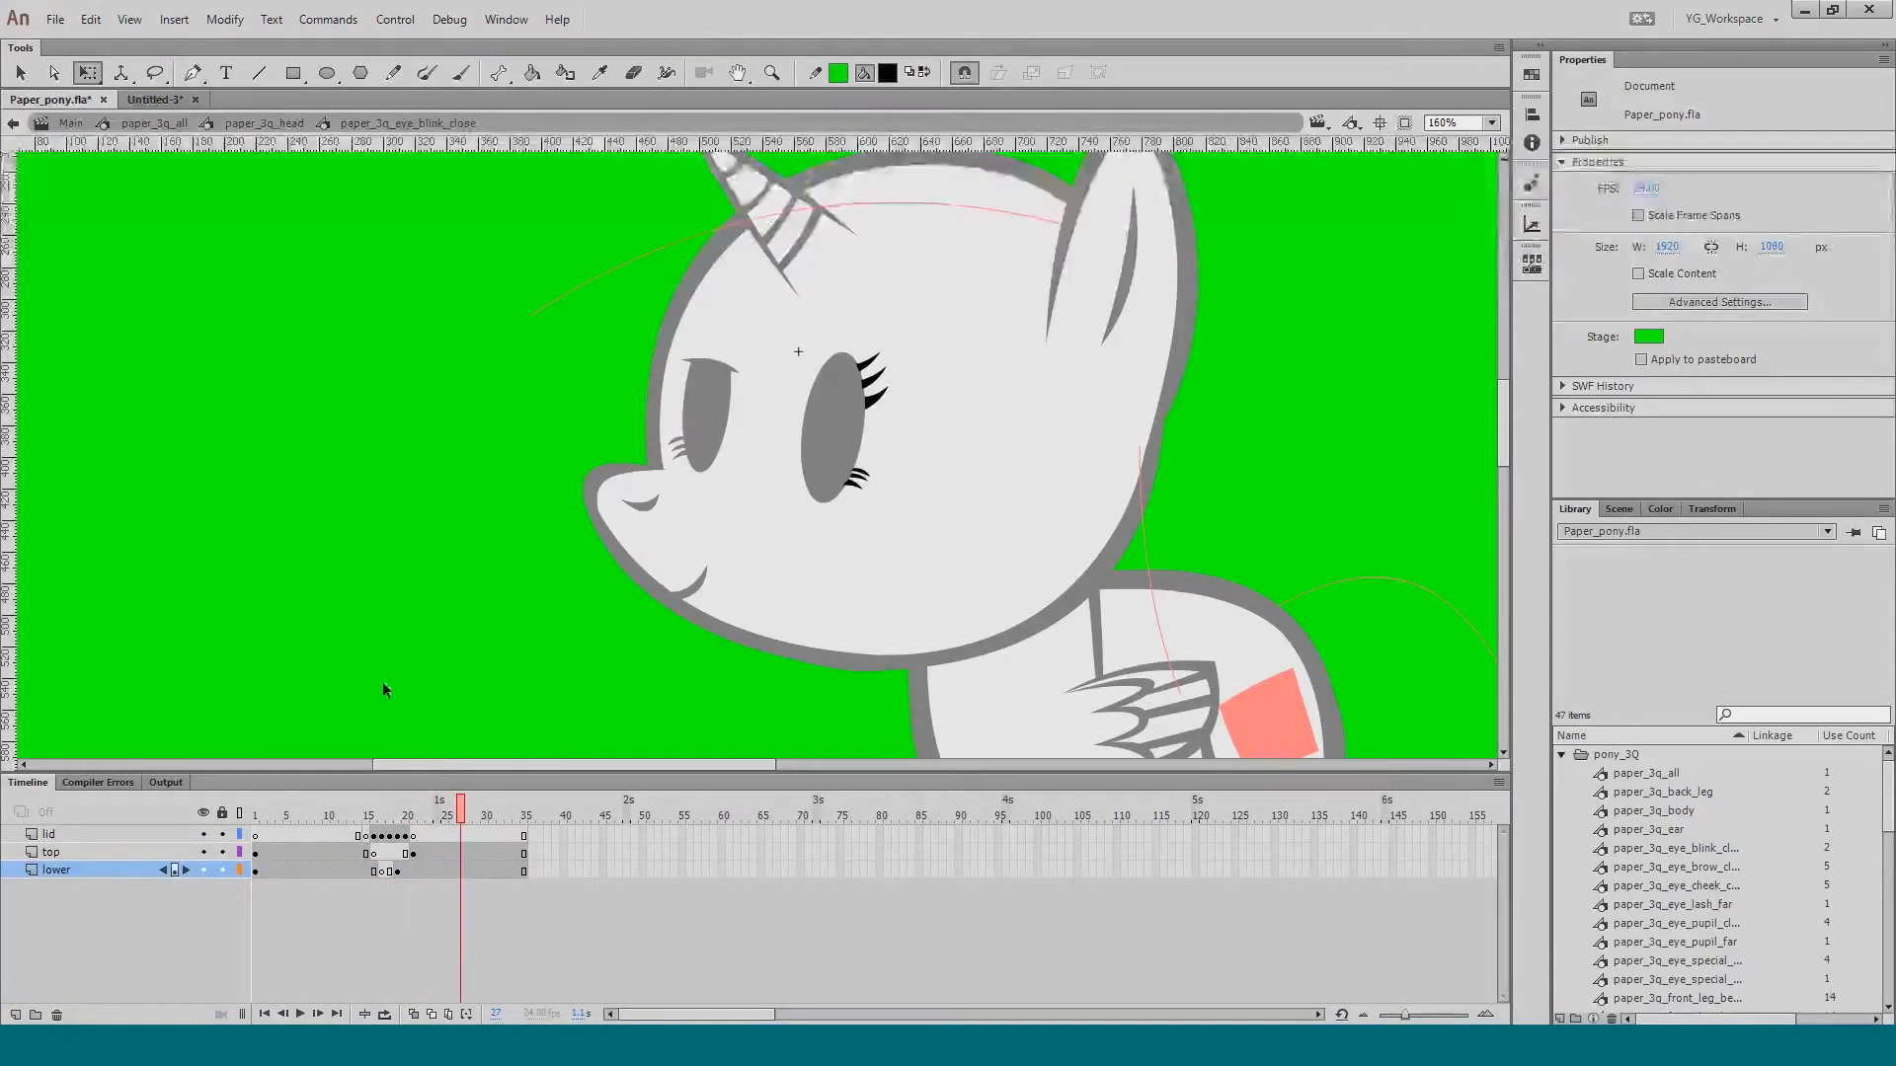
double_click(411, 689)
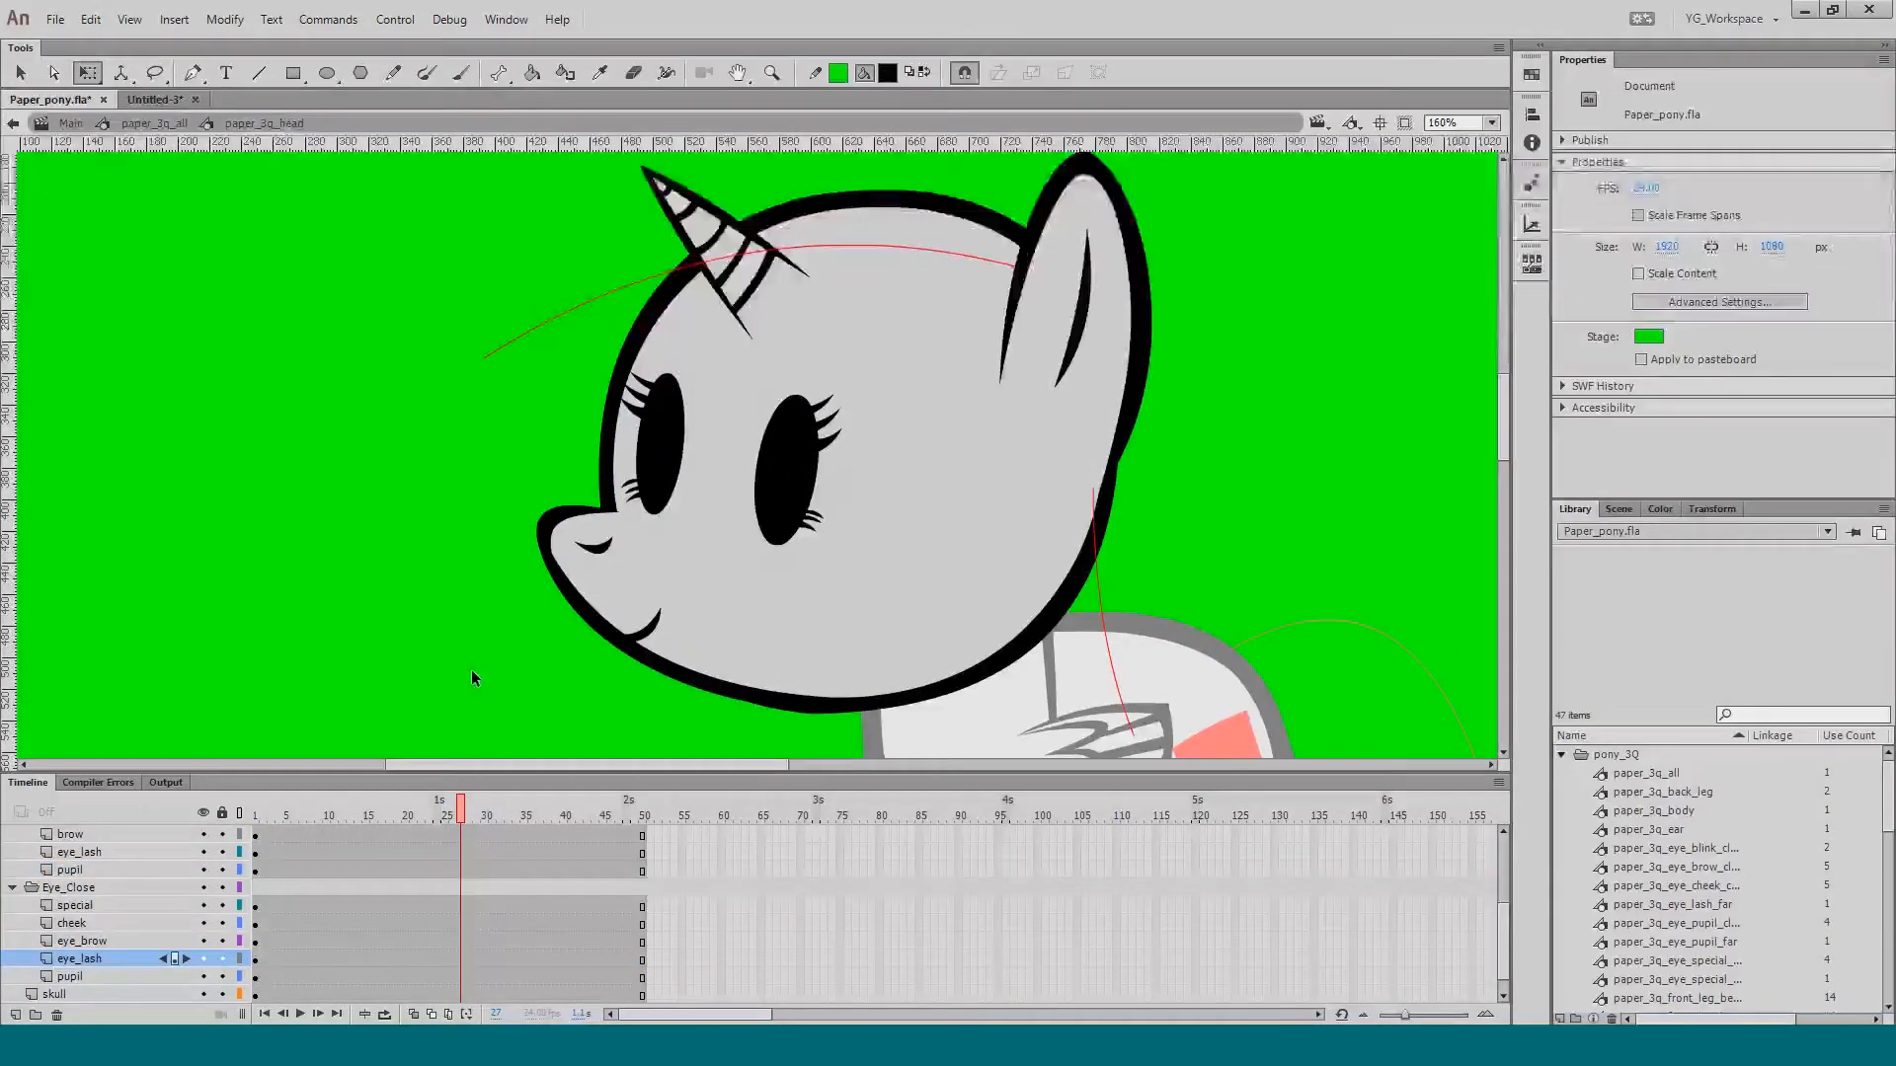
Step: Compare the whole drawing in Untitled-3 with the finished head in Paper_pony.fla, ending back in Untitled-3
left_click(151, 103)
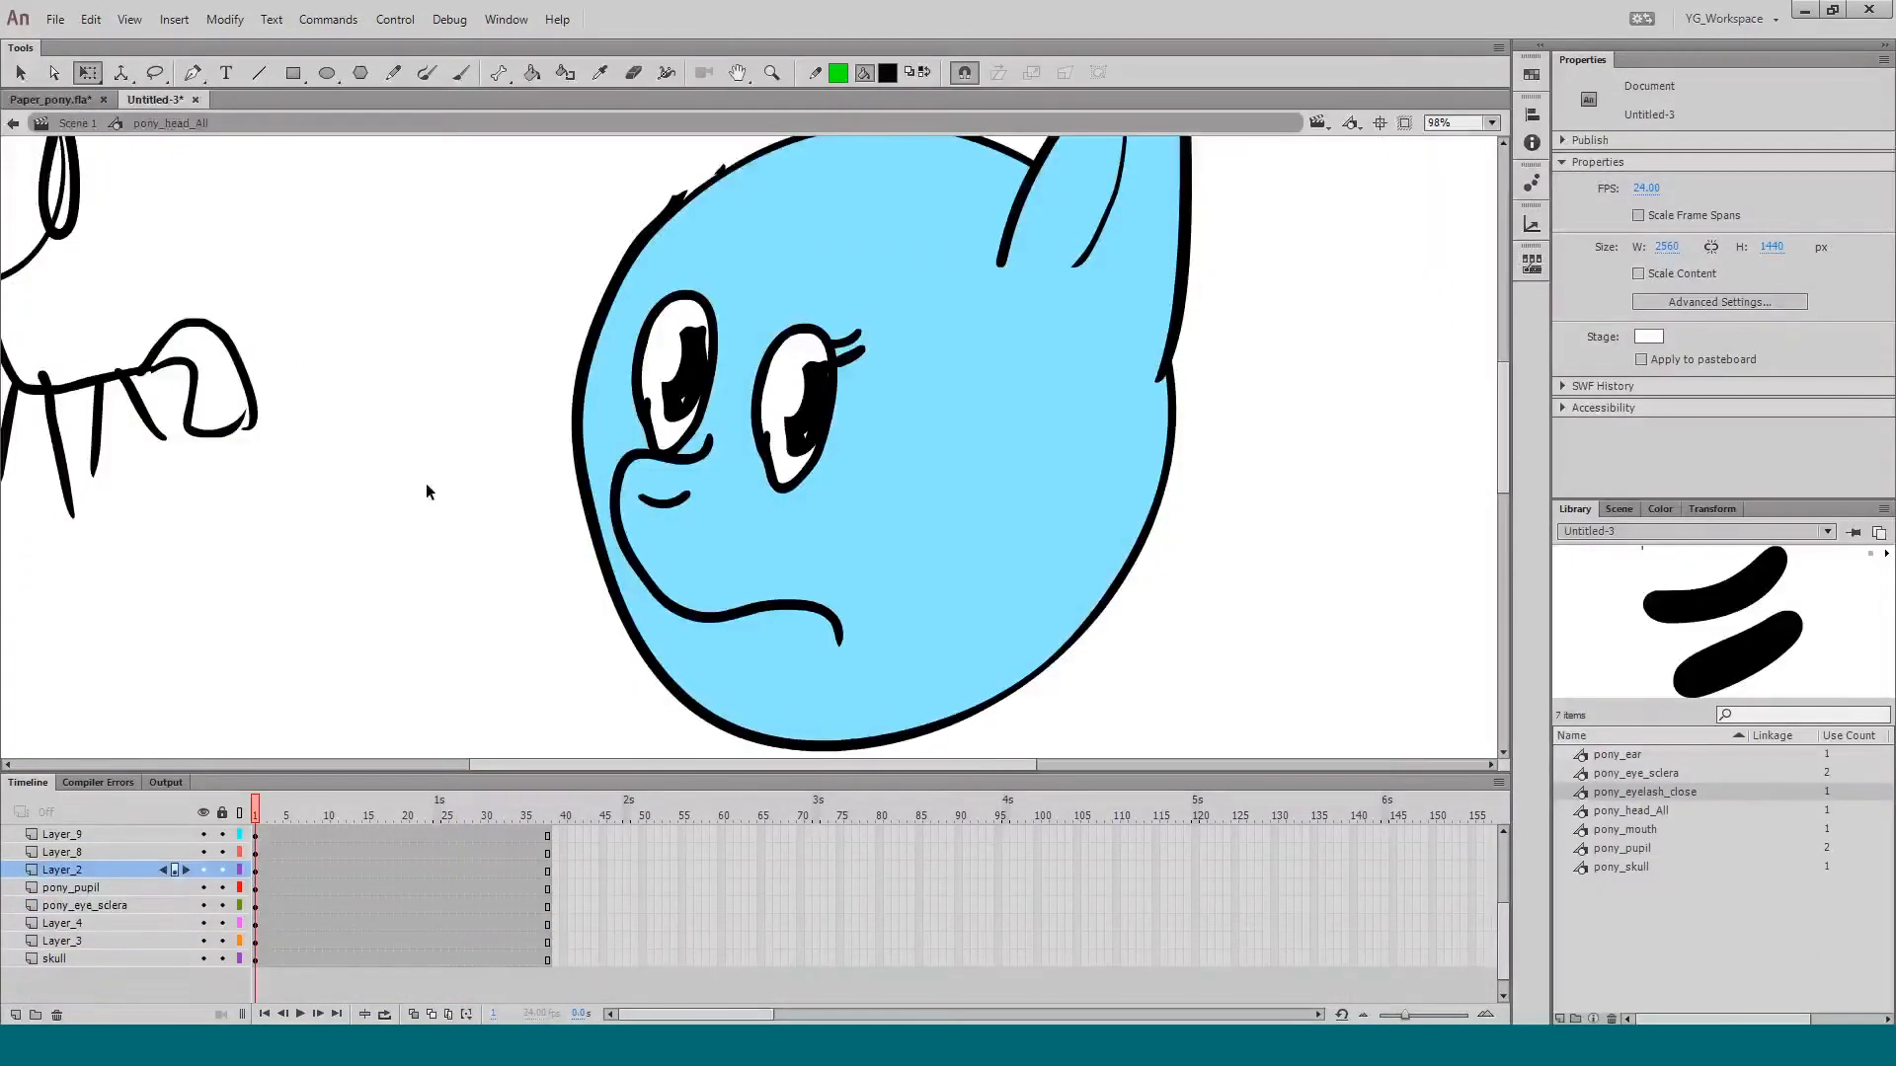
key("z")
left_click(509, 559, "alt")
key("q")
key("z")
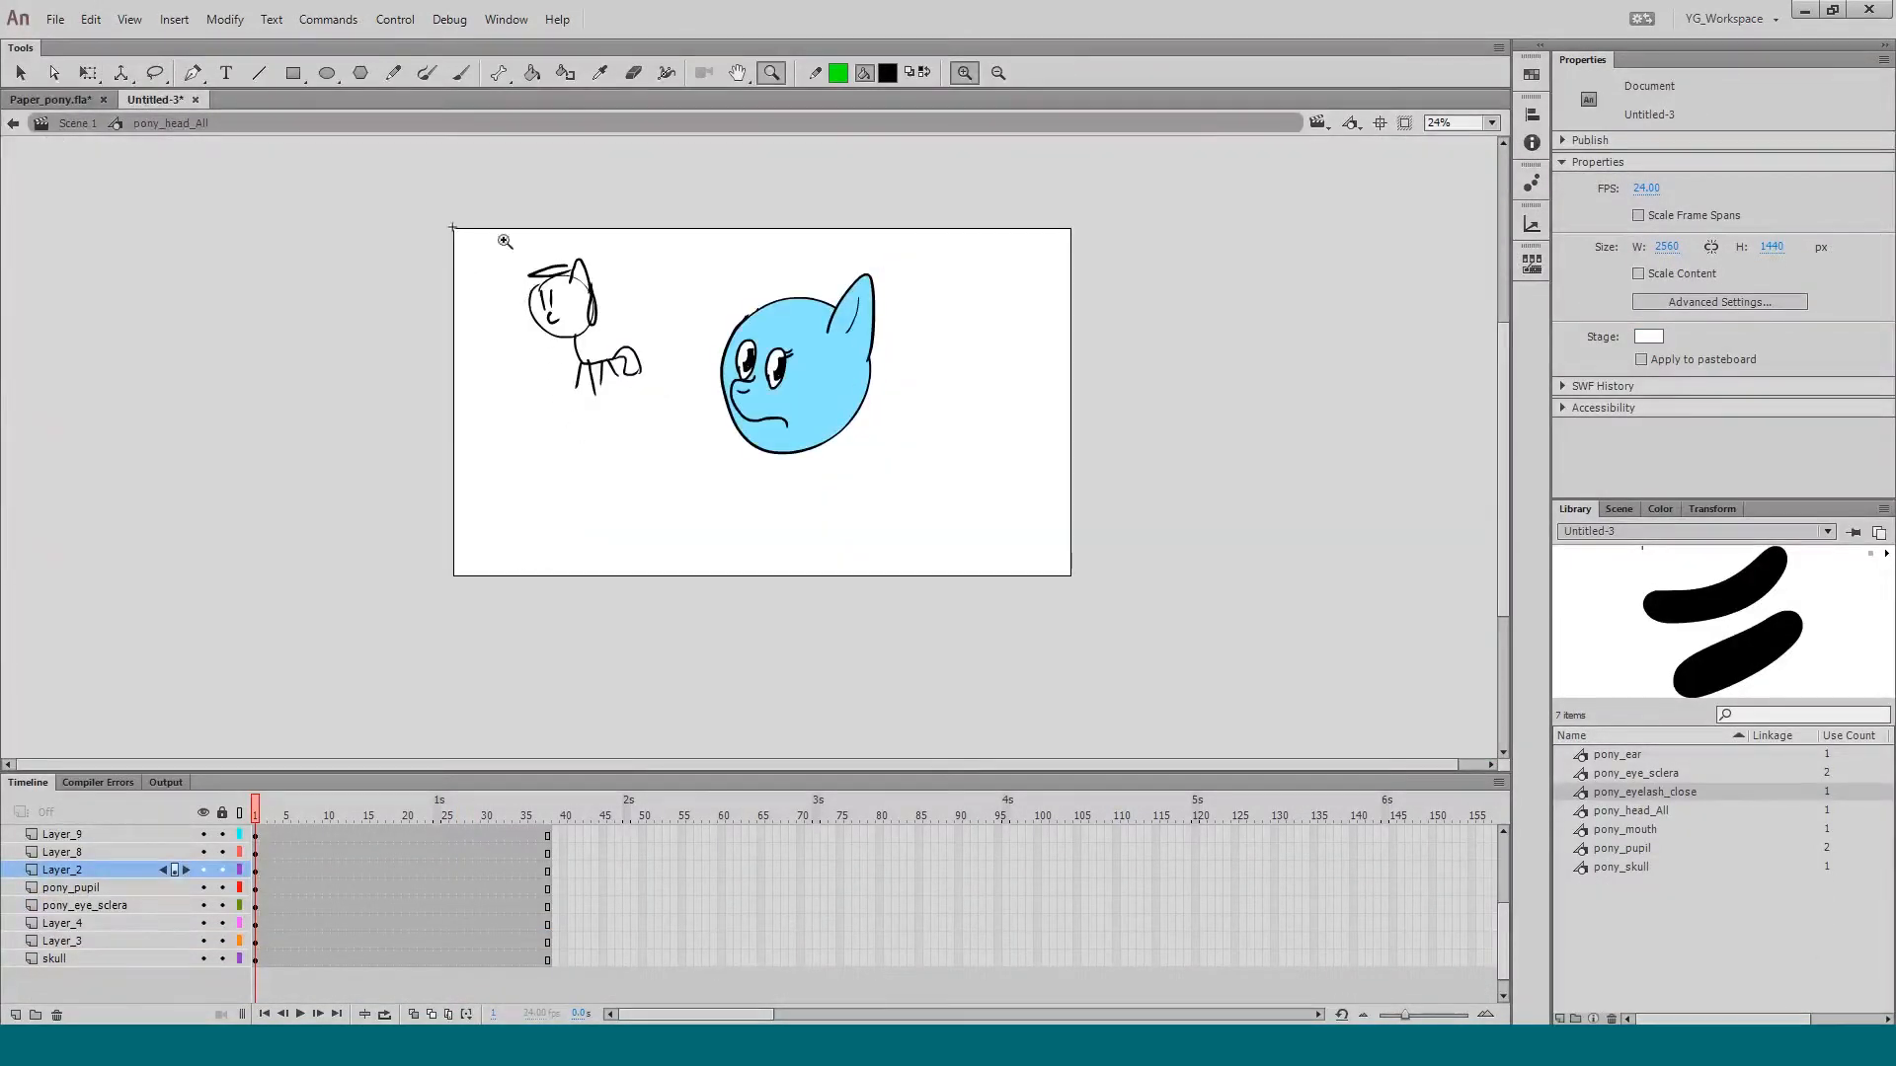
left_click_drag(496, 205, 973, 582)
key("q")
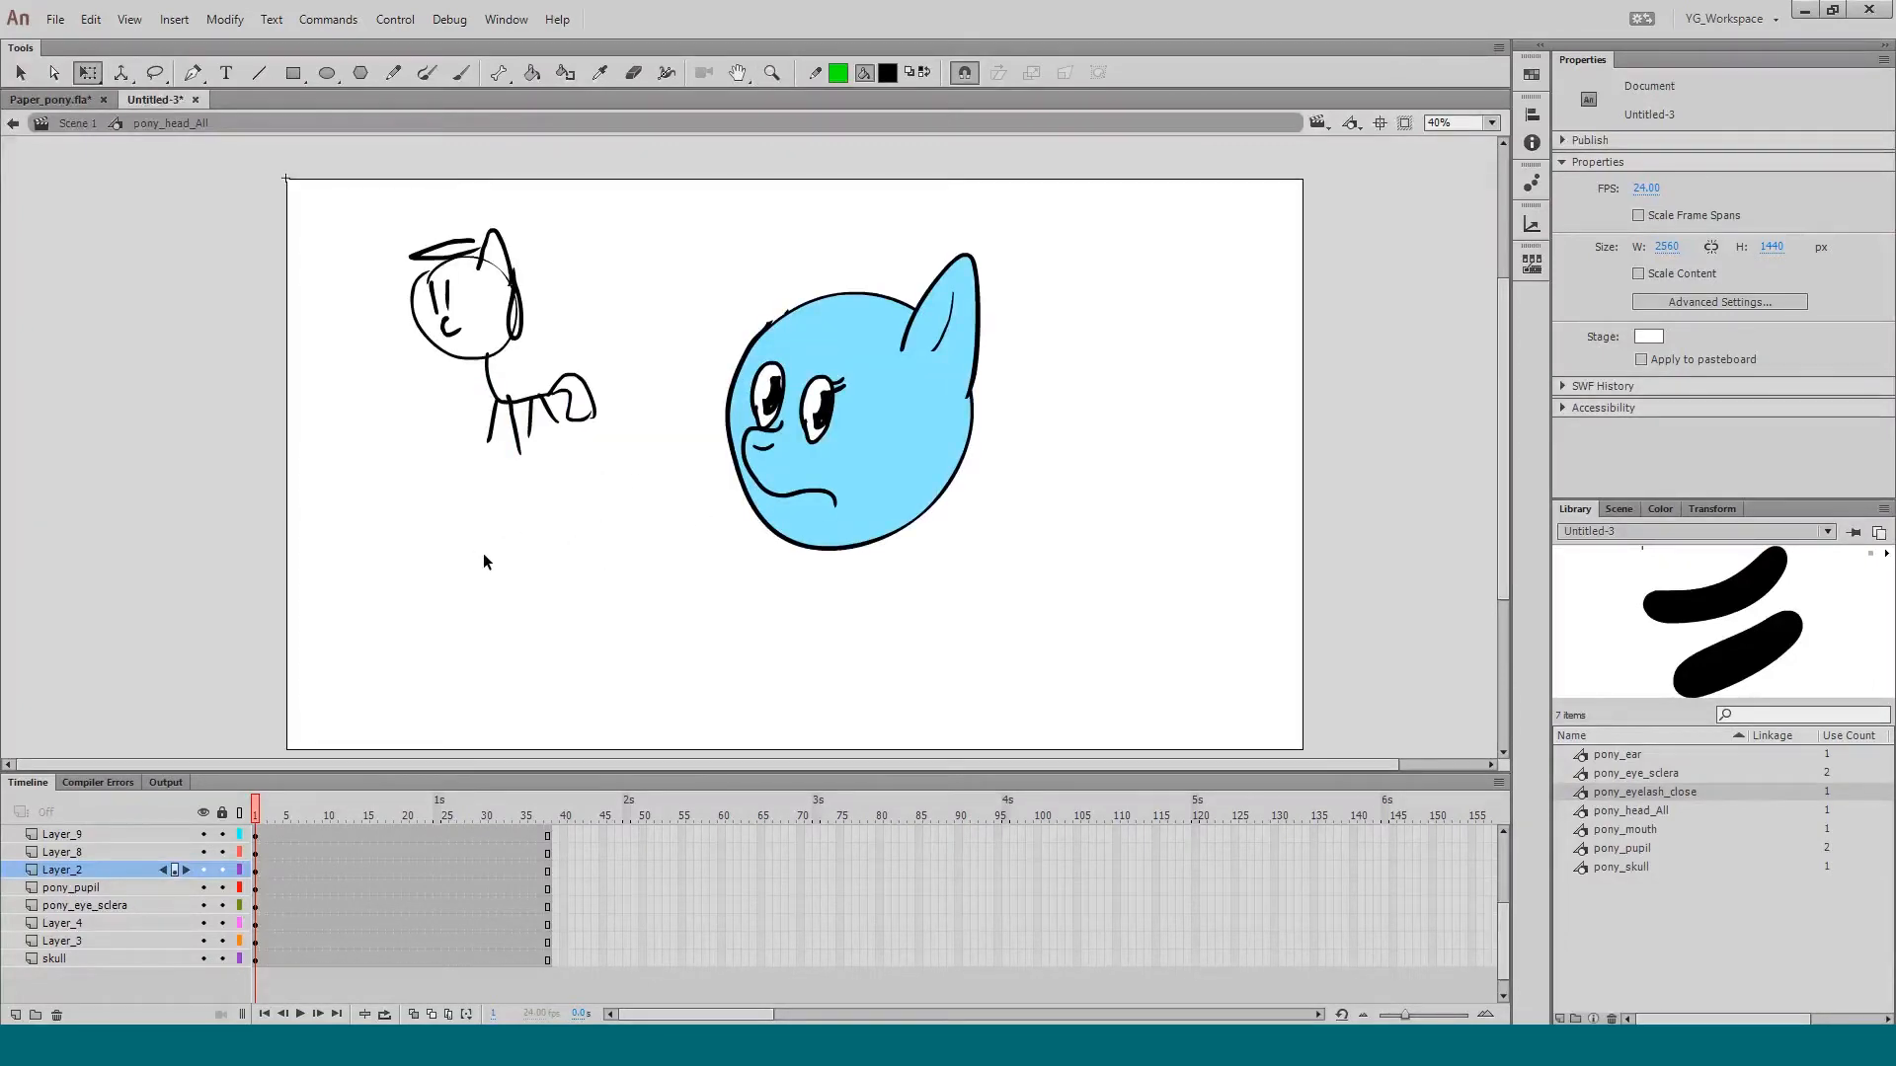
left_click(65, 101)
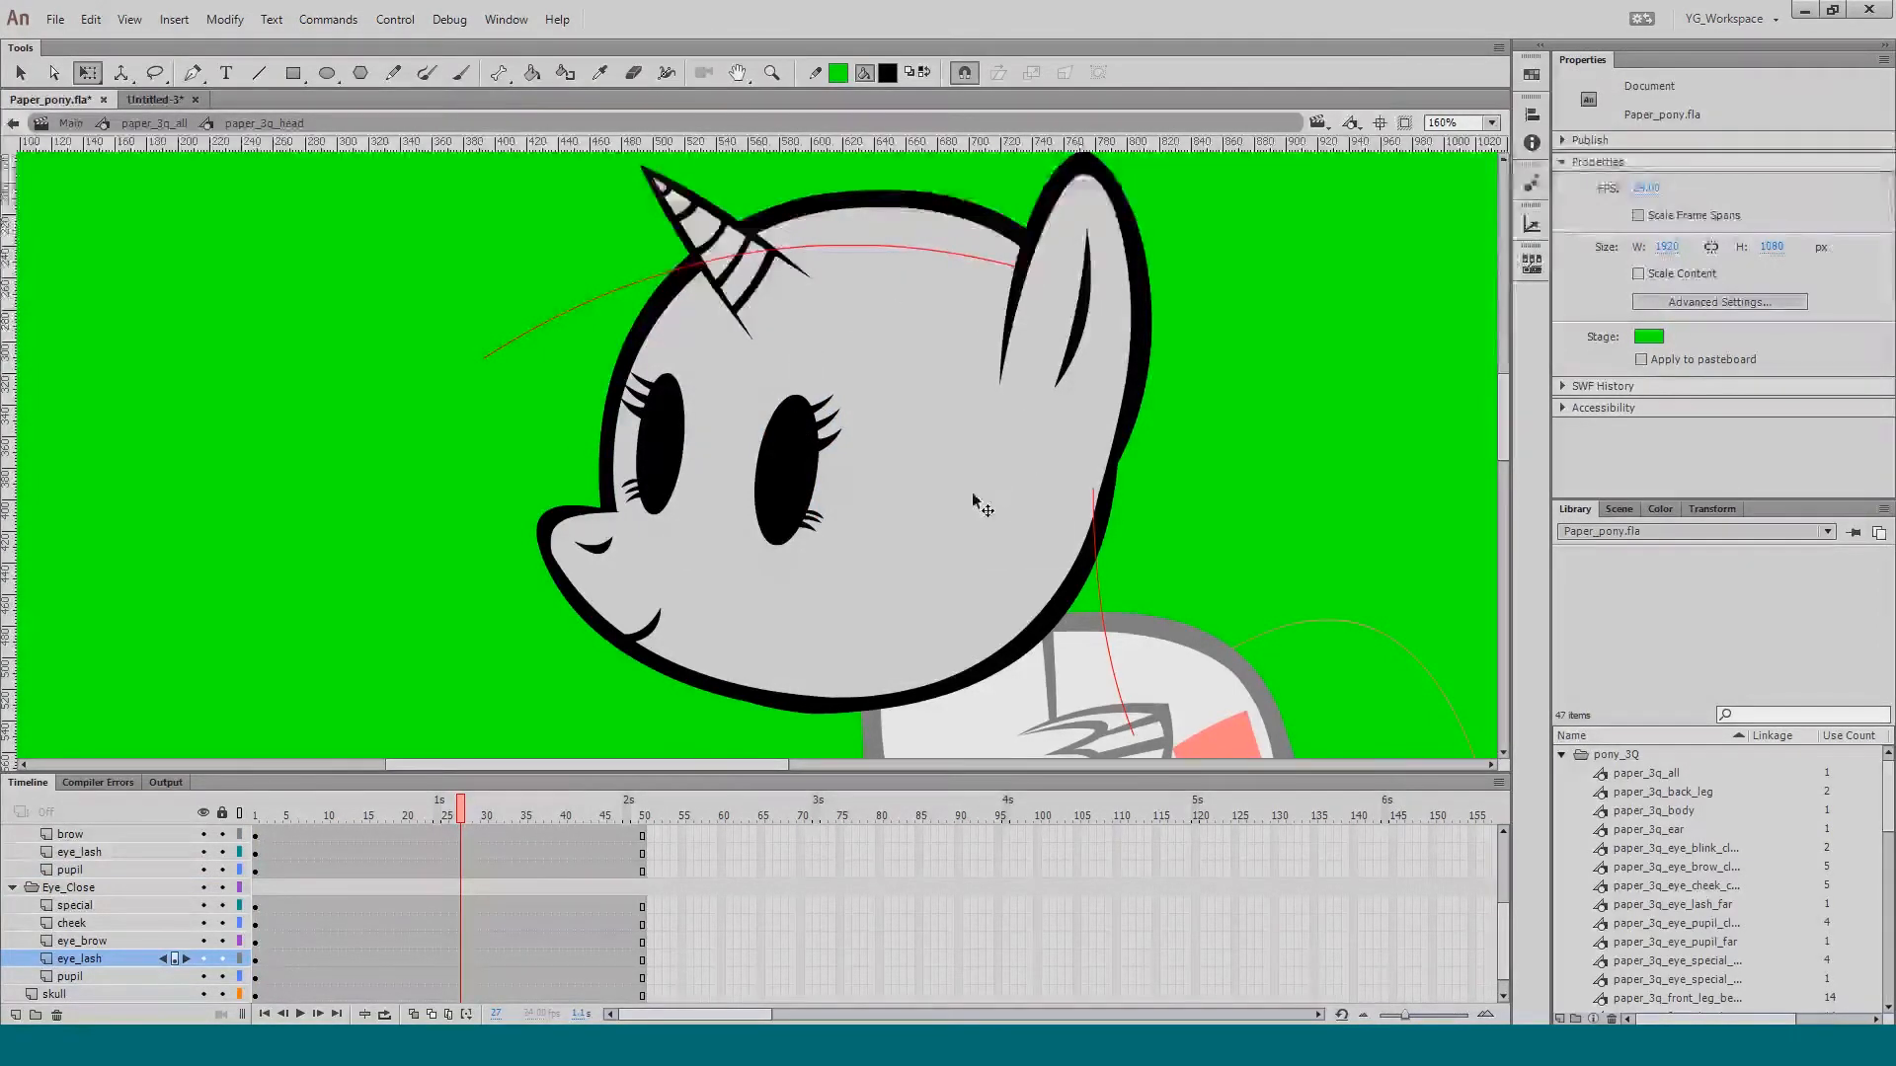
left_click(156, 100)
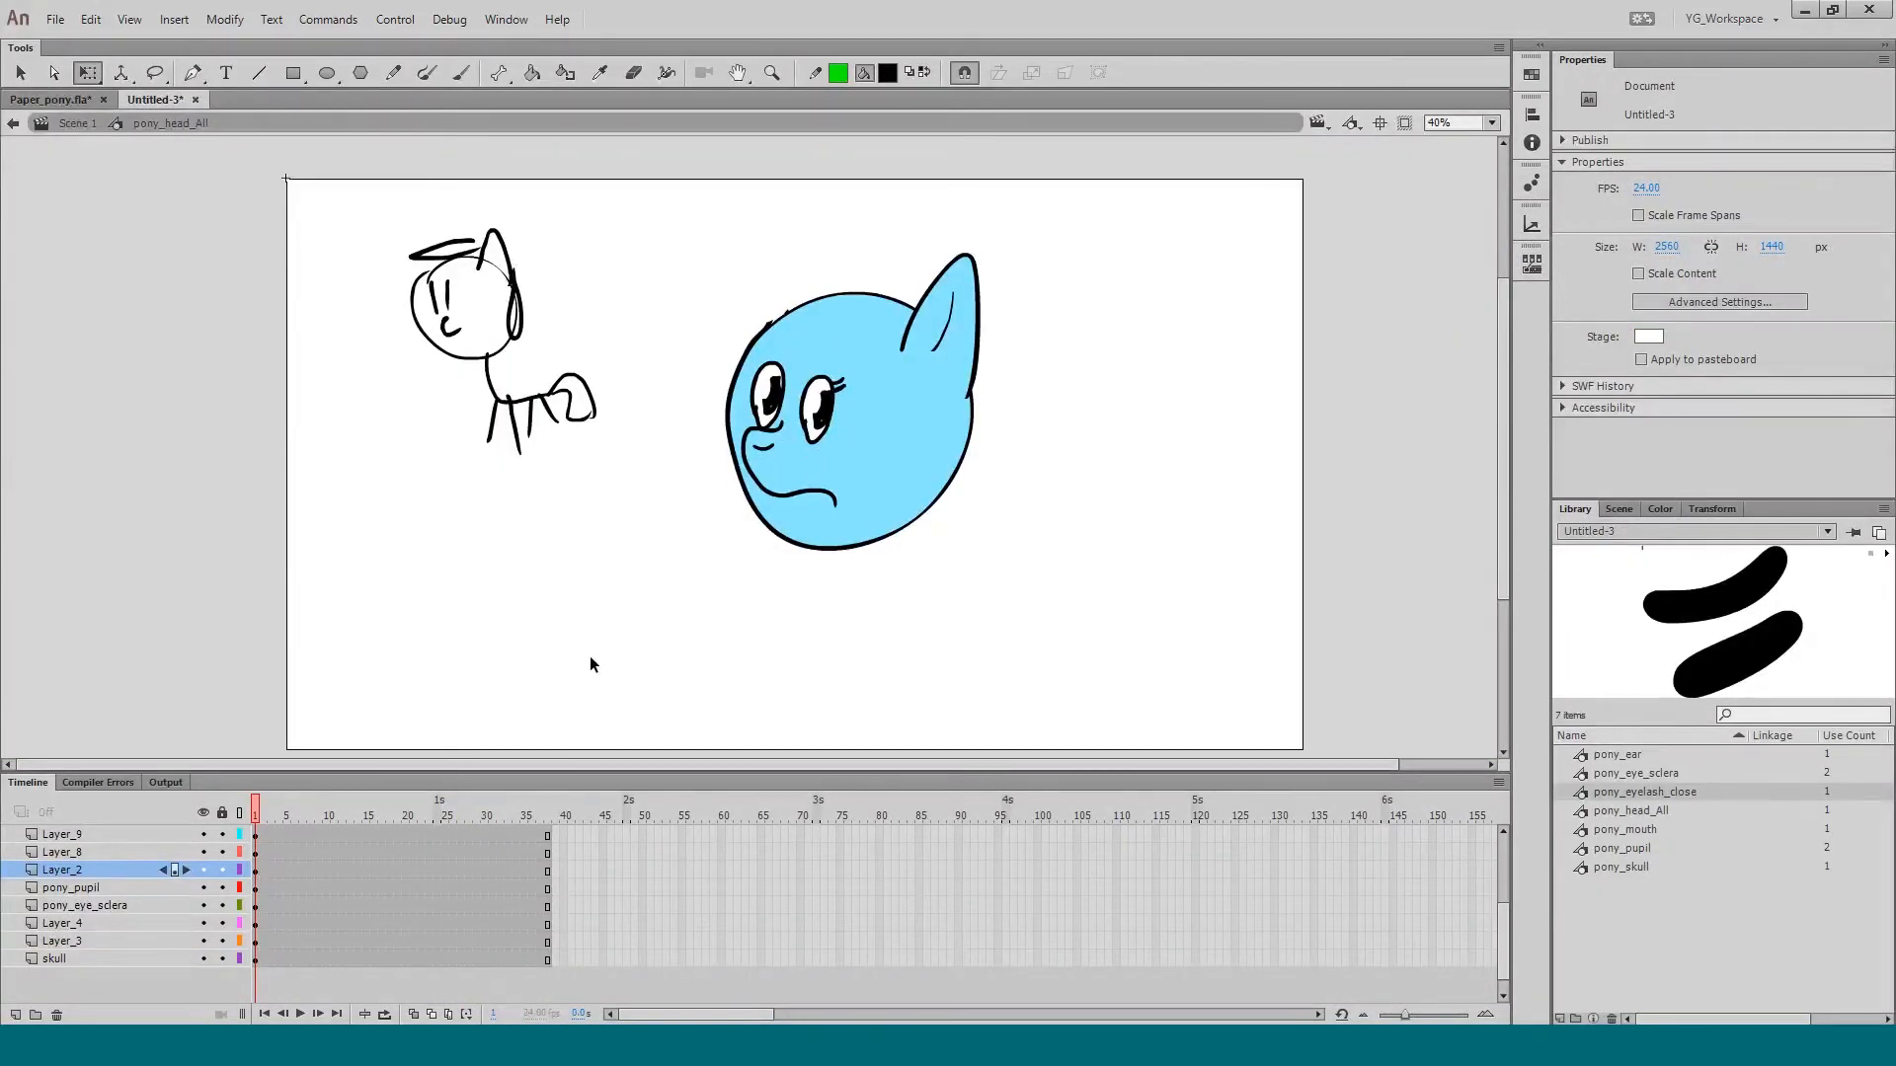
Step: Open Find and Replace with a Color search and sample the head's light blue fill as the colour to find
key("ctrl+f")
left_click_drag(750, 538, 954, 541)
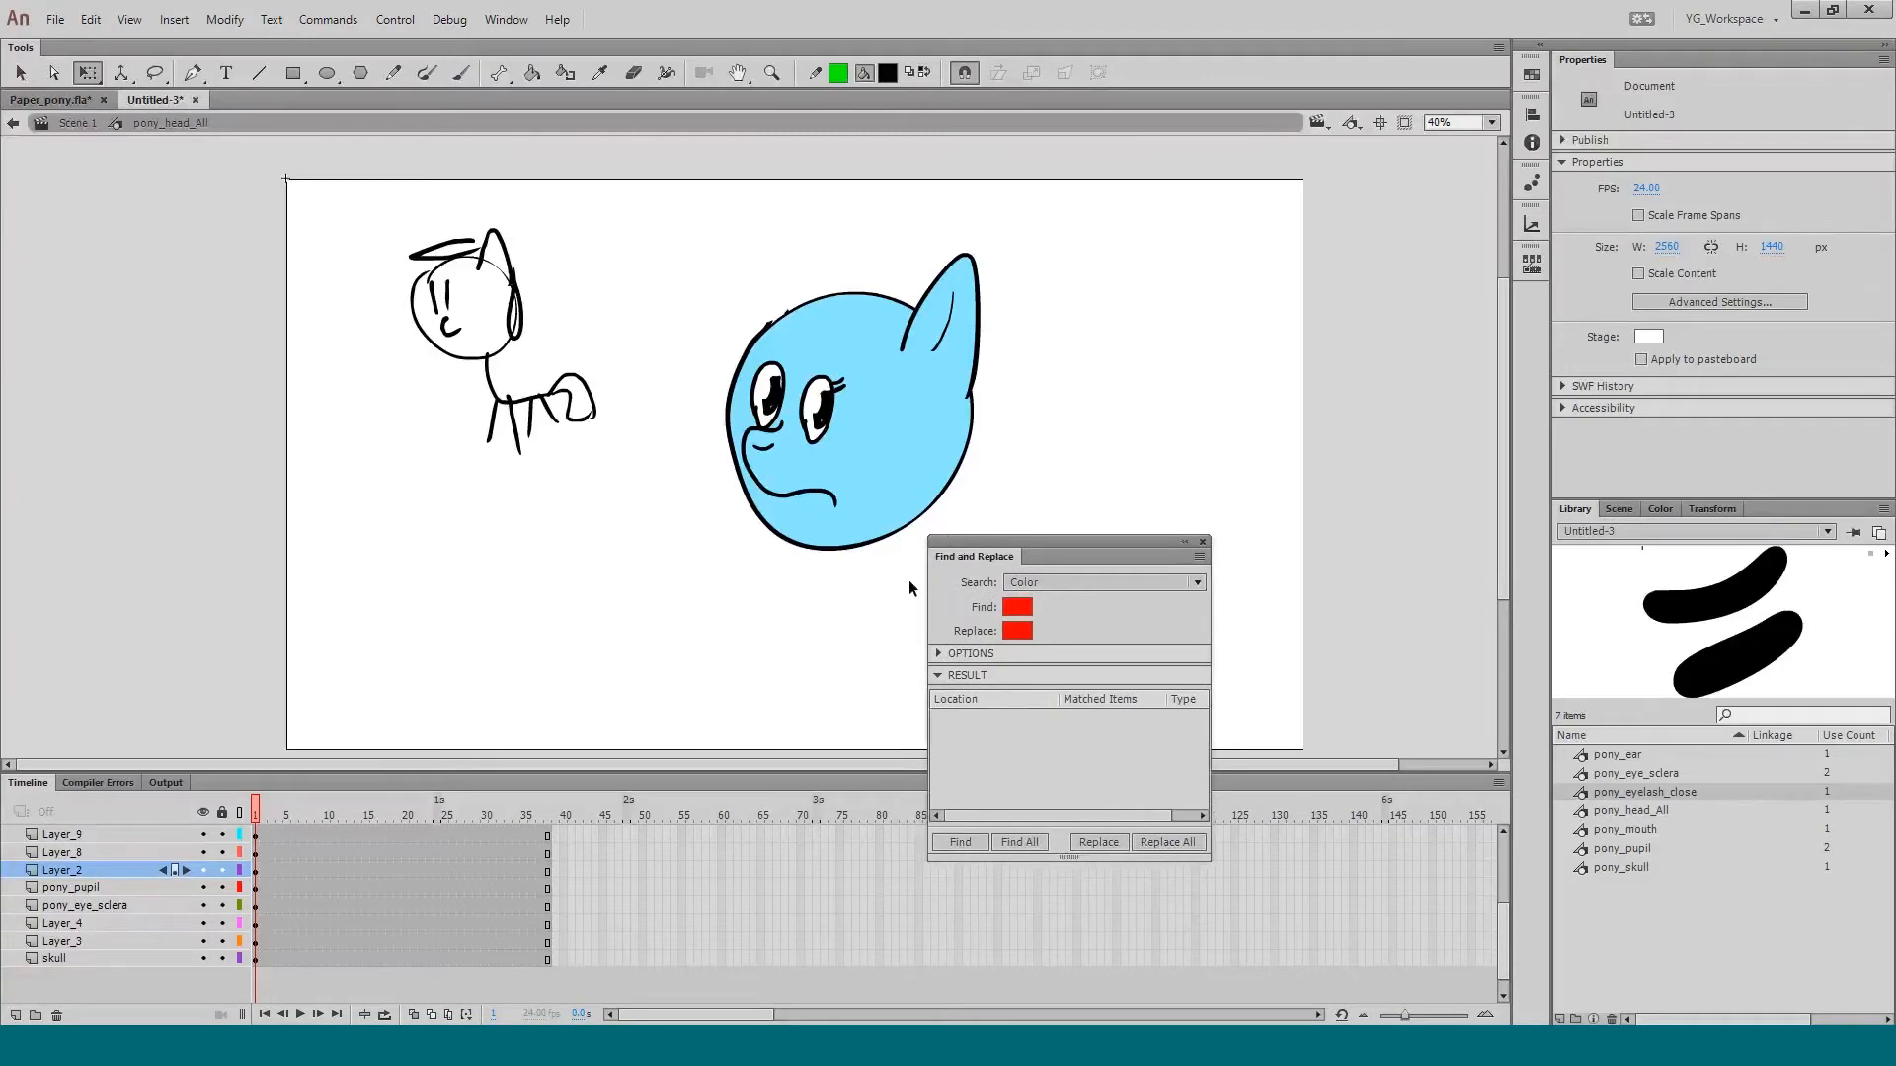
left_click(1022, 580)
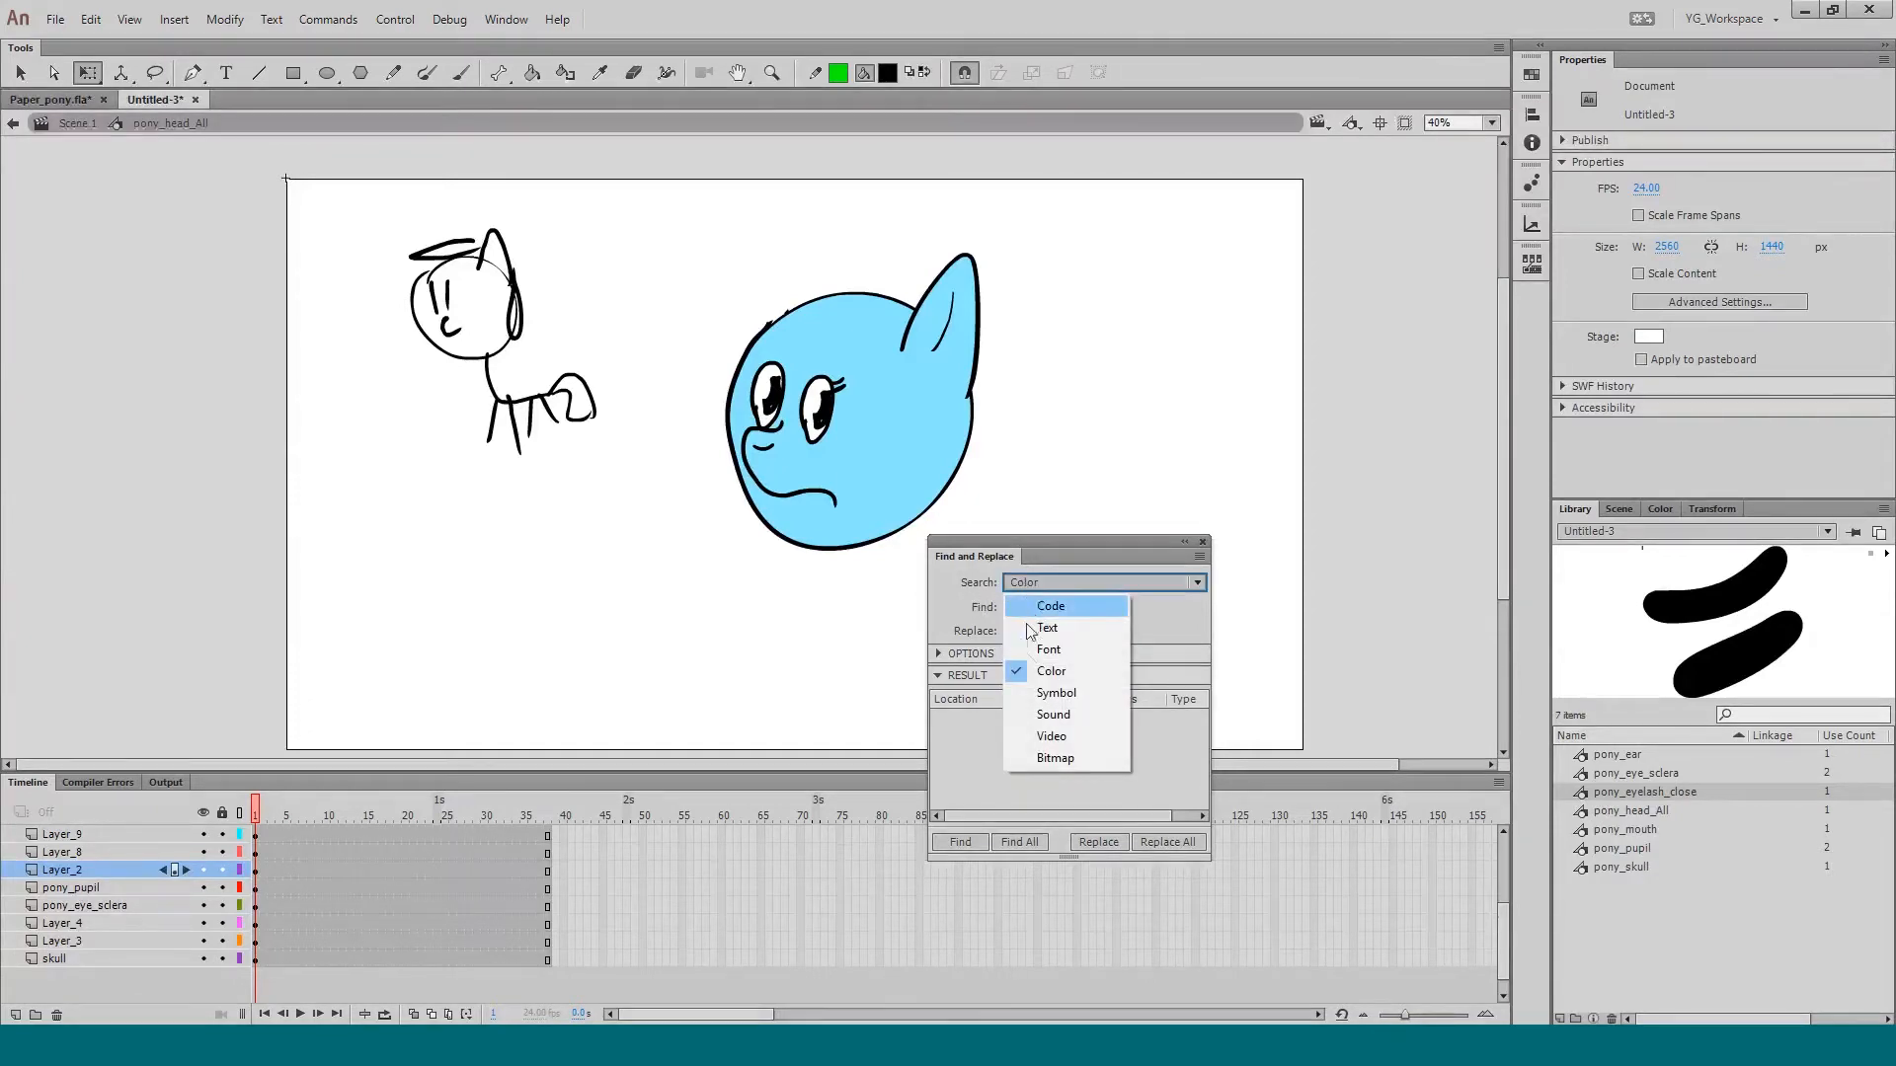
left_click(1019, 670)
left_click(1019, 613)
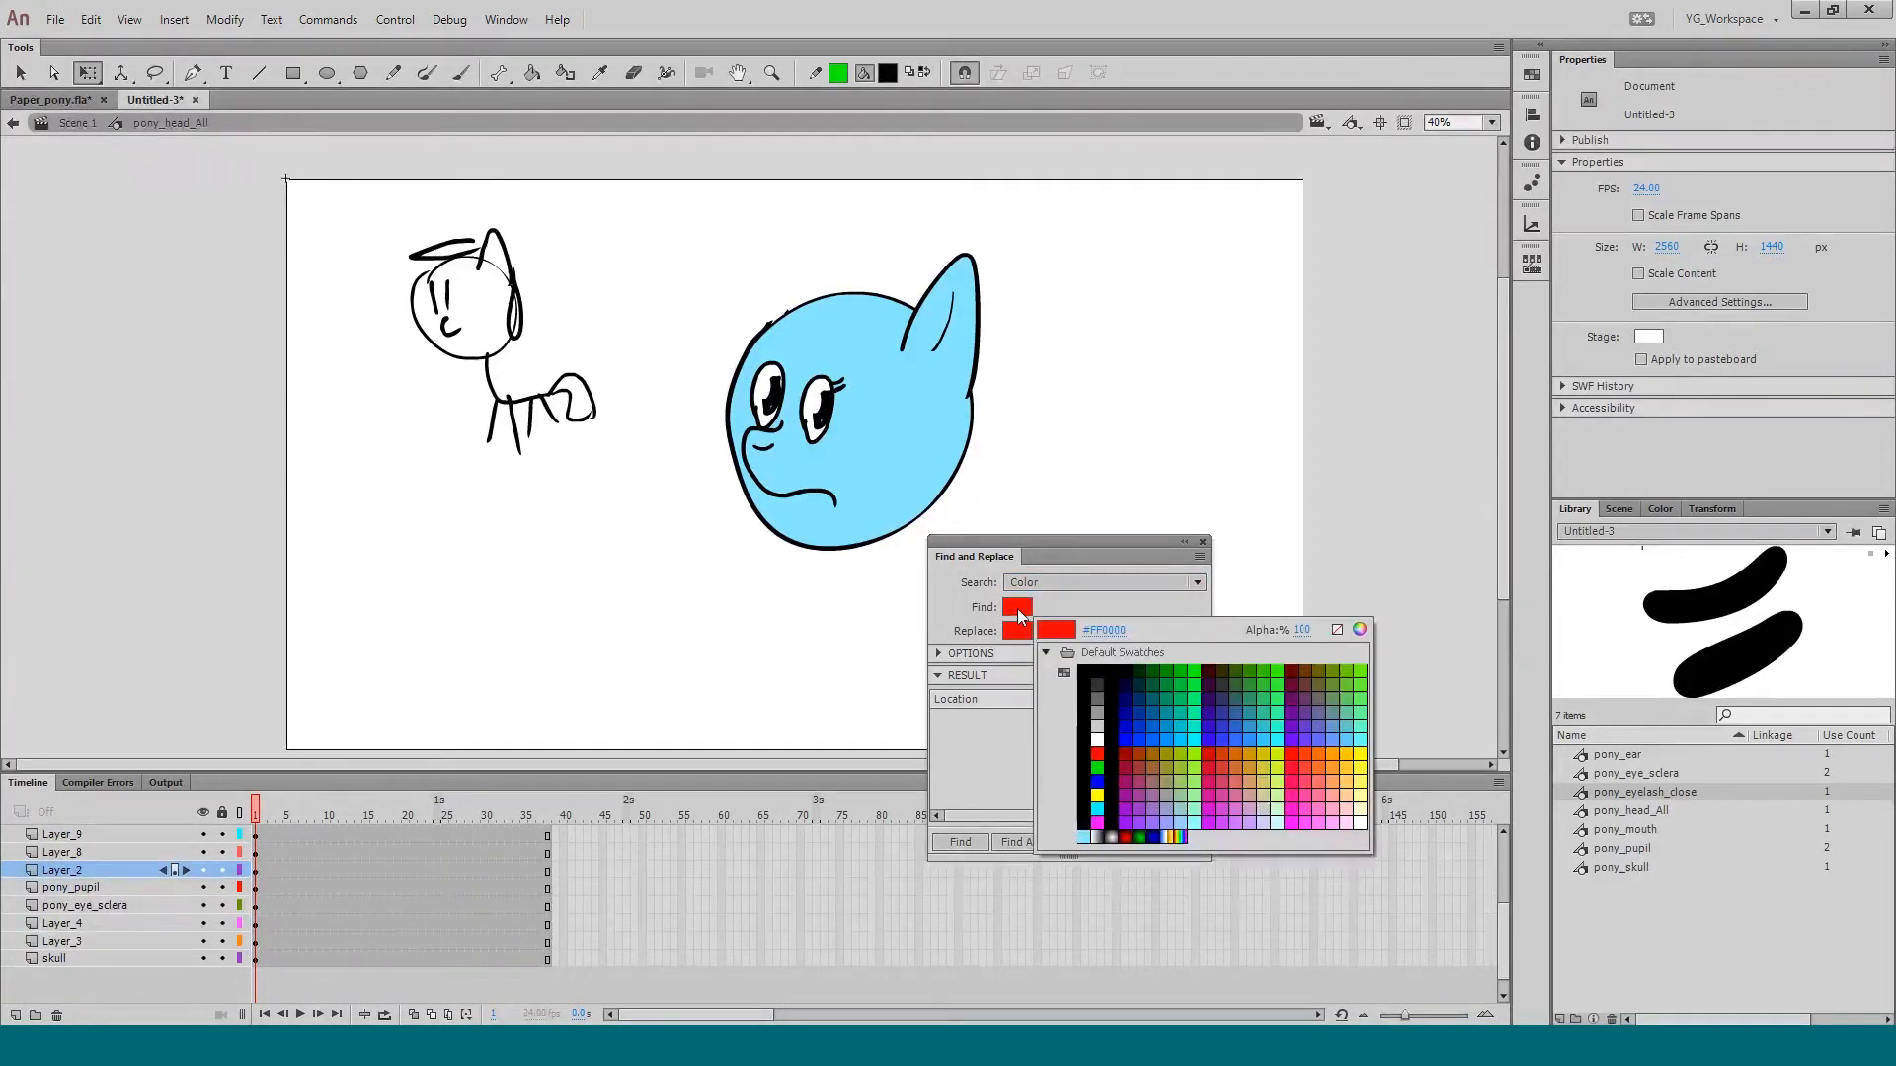
left_click(888, 446)
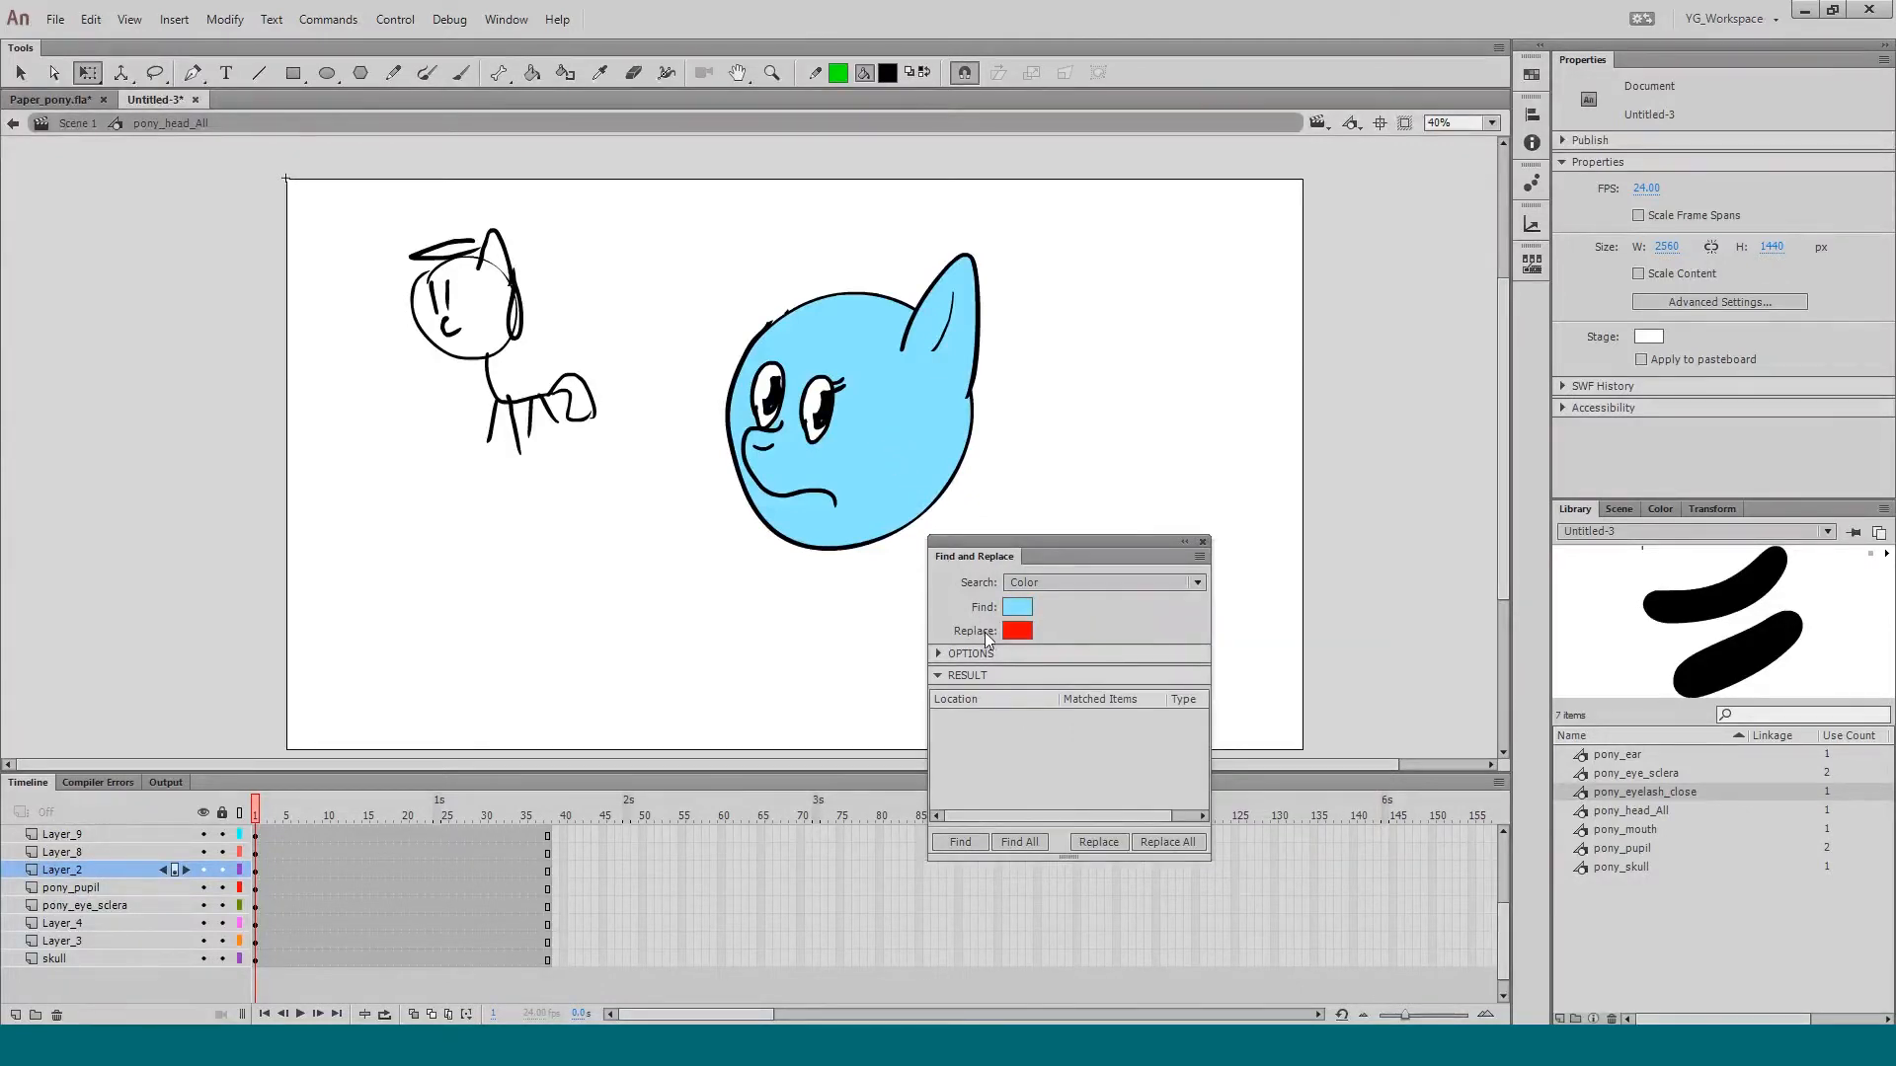
Step: Choose a pale yellow as the replacement colour and replace every light blue fill in the document
left_click(1017, 631)
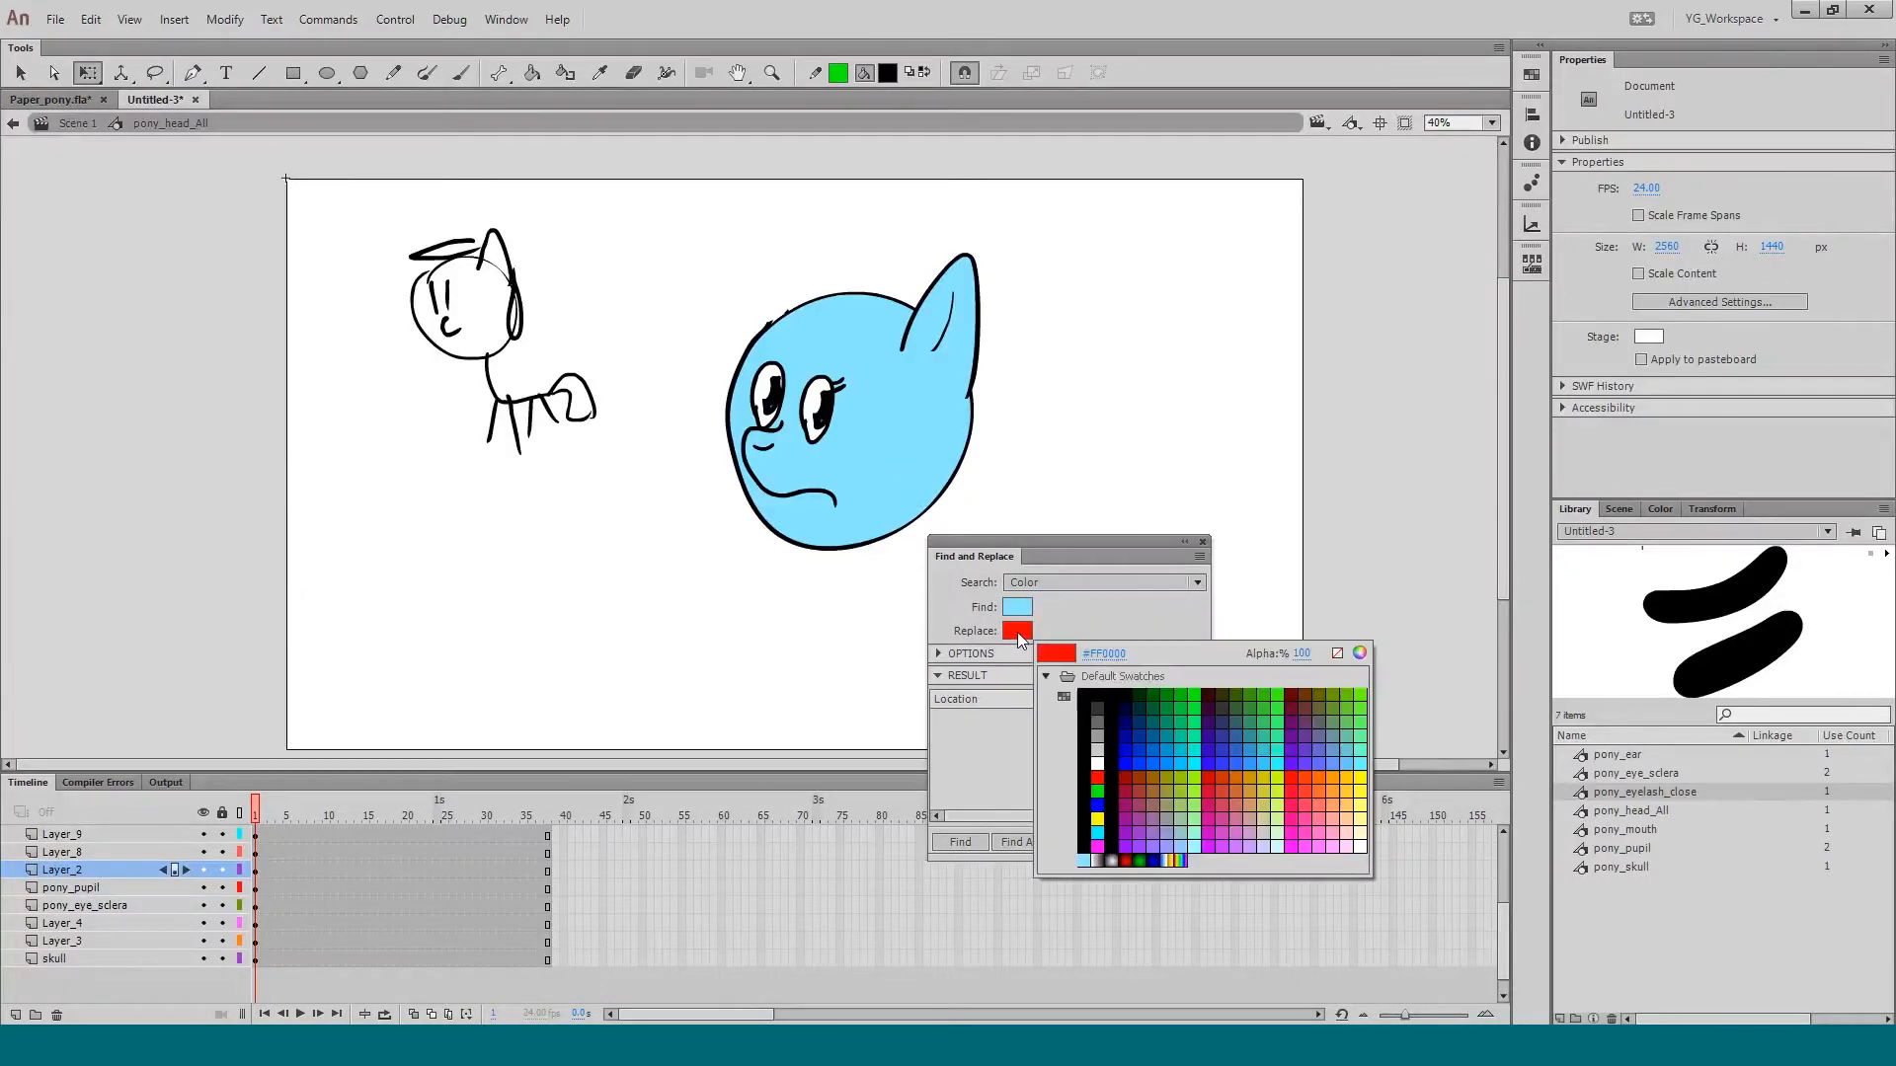
left_click(1359, 656)
left_click(914, 561)
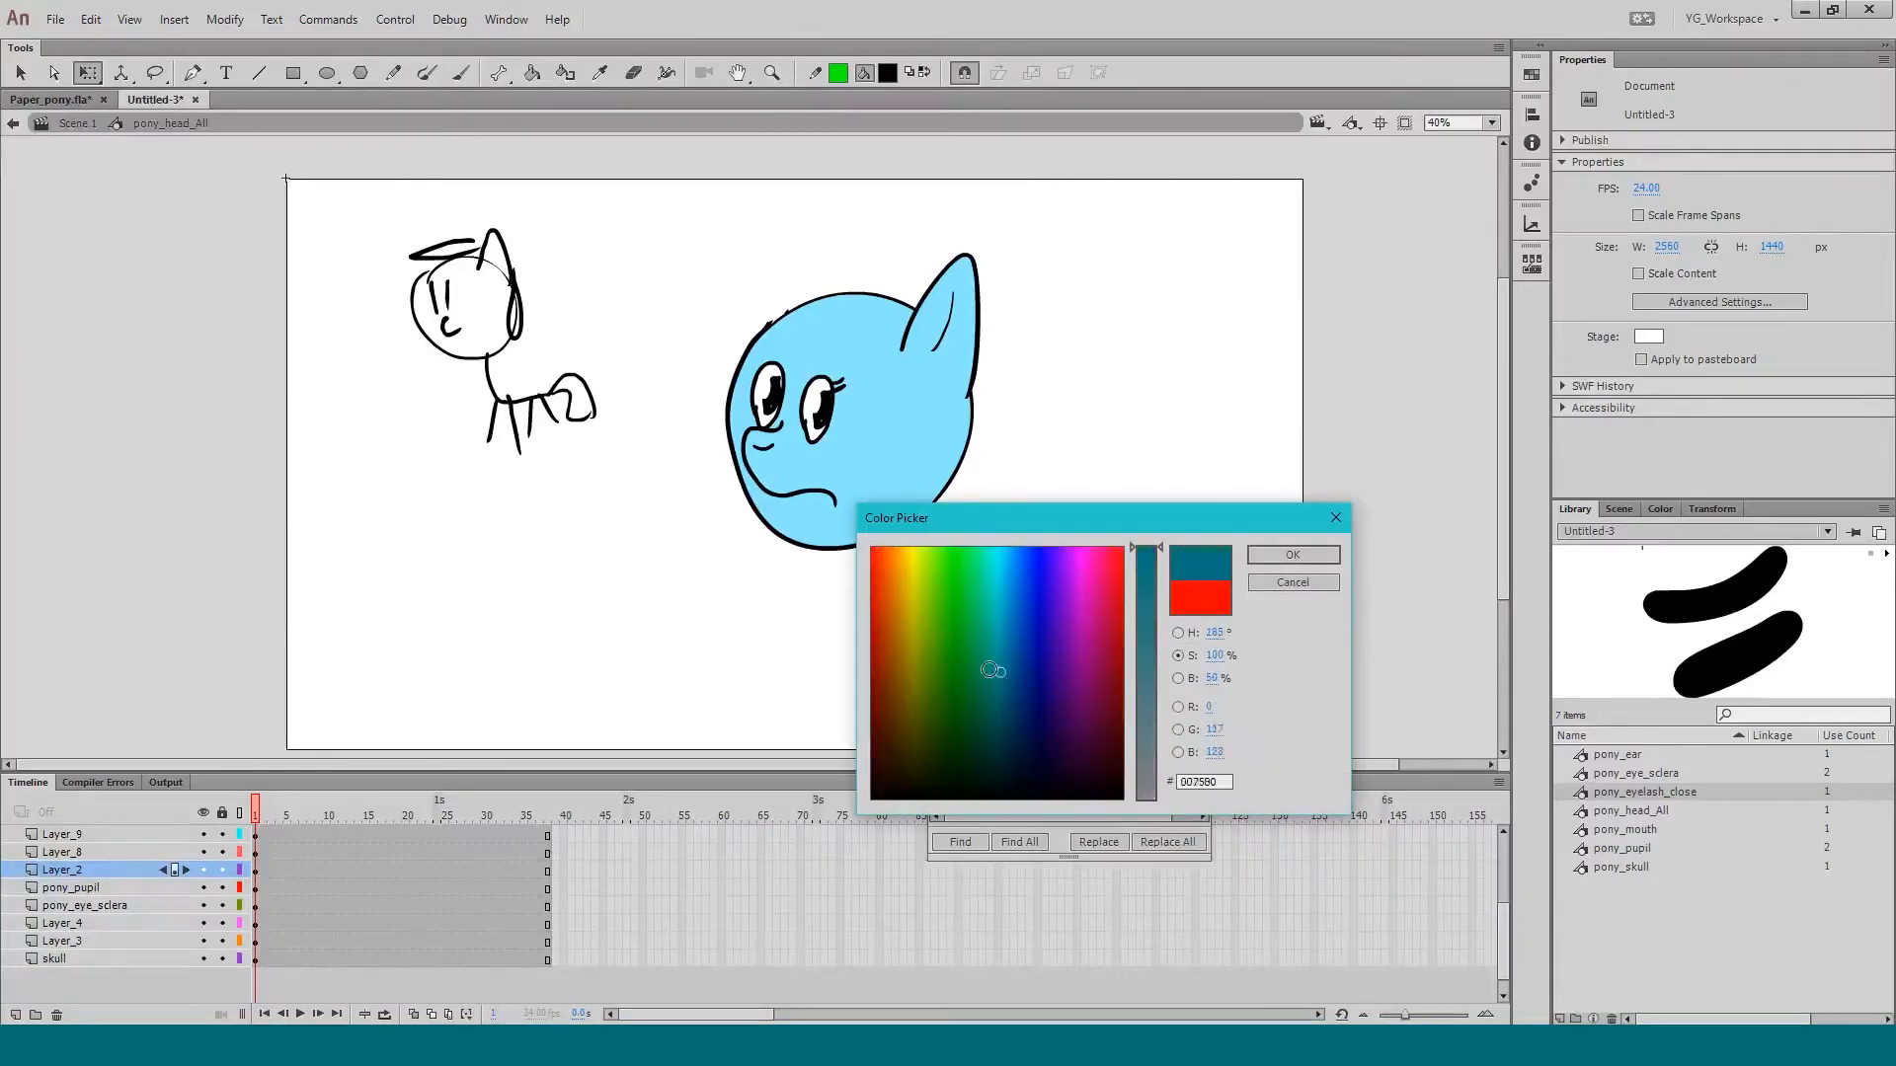
left_click_drag(914, 560, 916, 543)
left_click_drag(1147, 641, 1146, 695)
left_click(1264, 558)
left_click_drag(1017, 538, 1106, 391)
left_click(1256, 695)
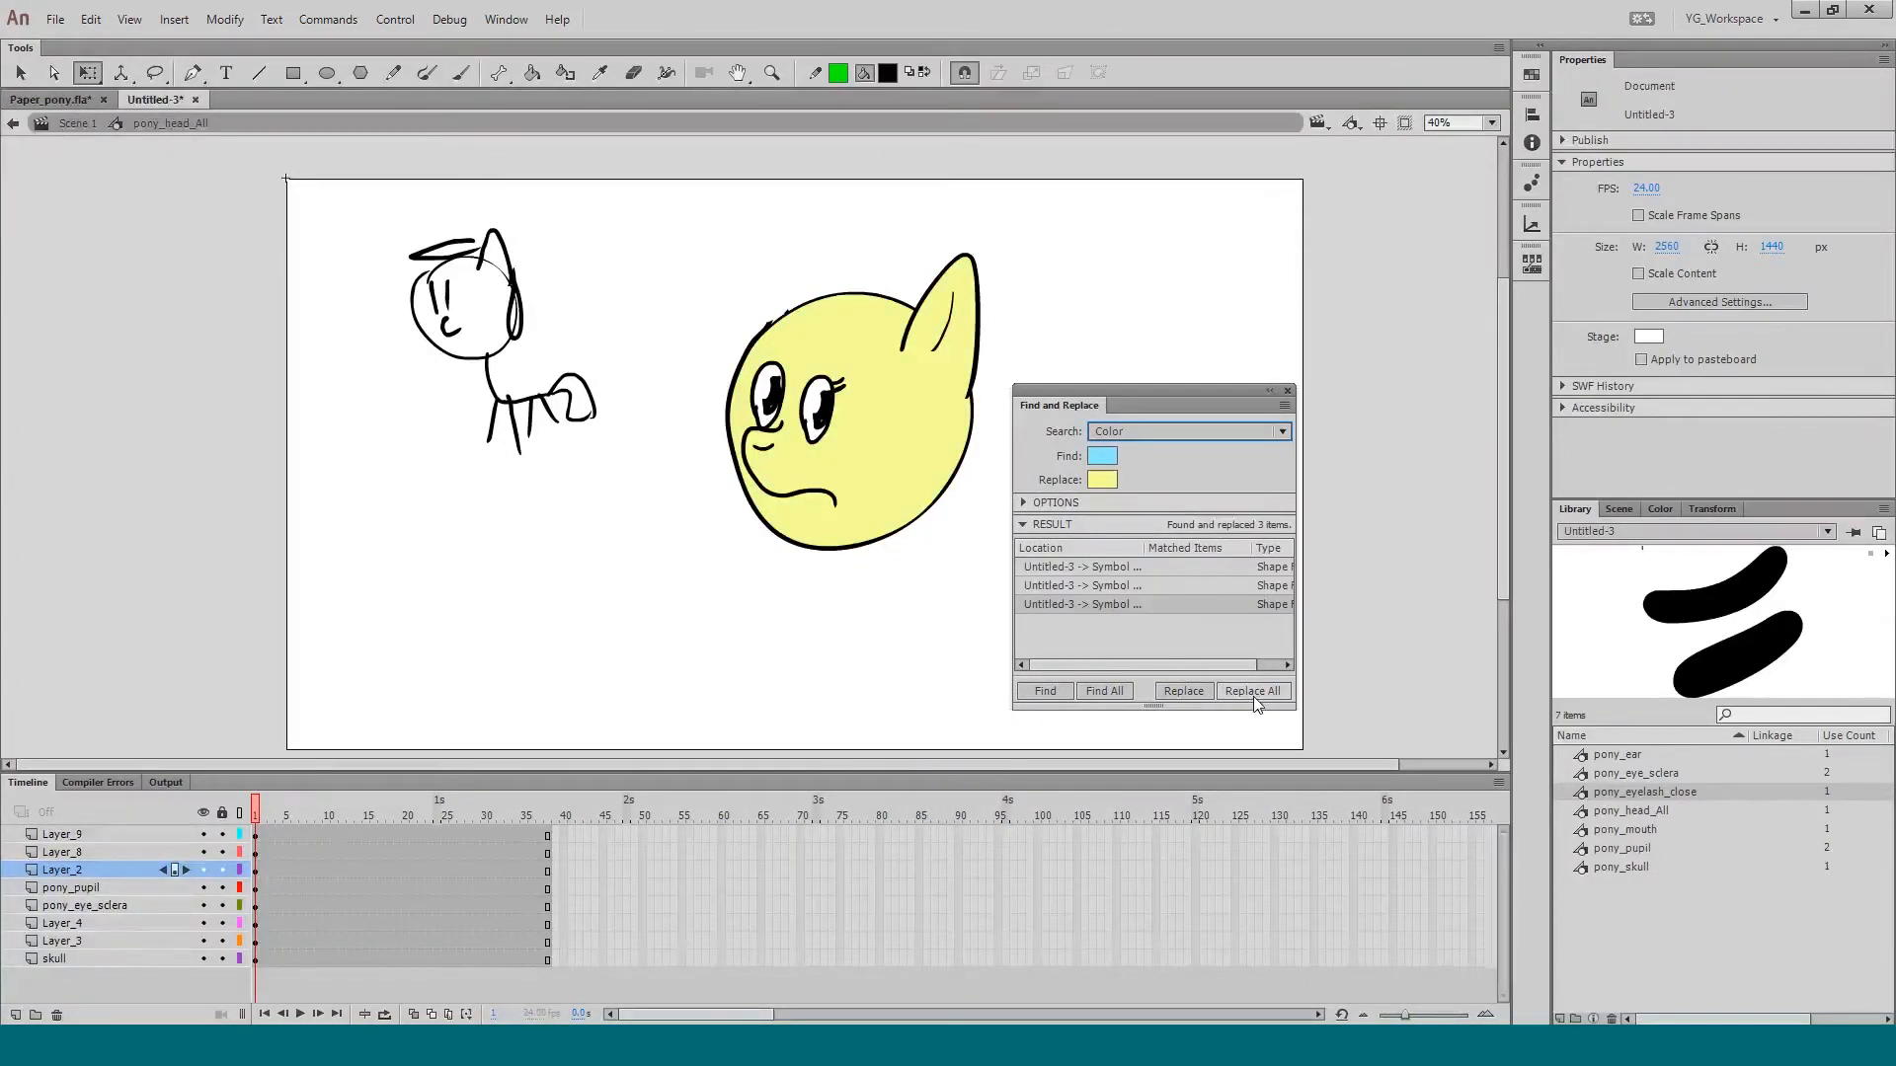
Step: Preview the library symbols one by one from pony_ear to pony_skull to check their recoloured fills
left_click(1597, 760)
key("Down")
key("Down")
key("Down")
key("Down")
key("Down")
key("Down")
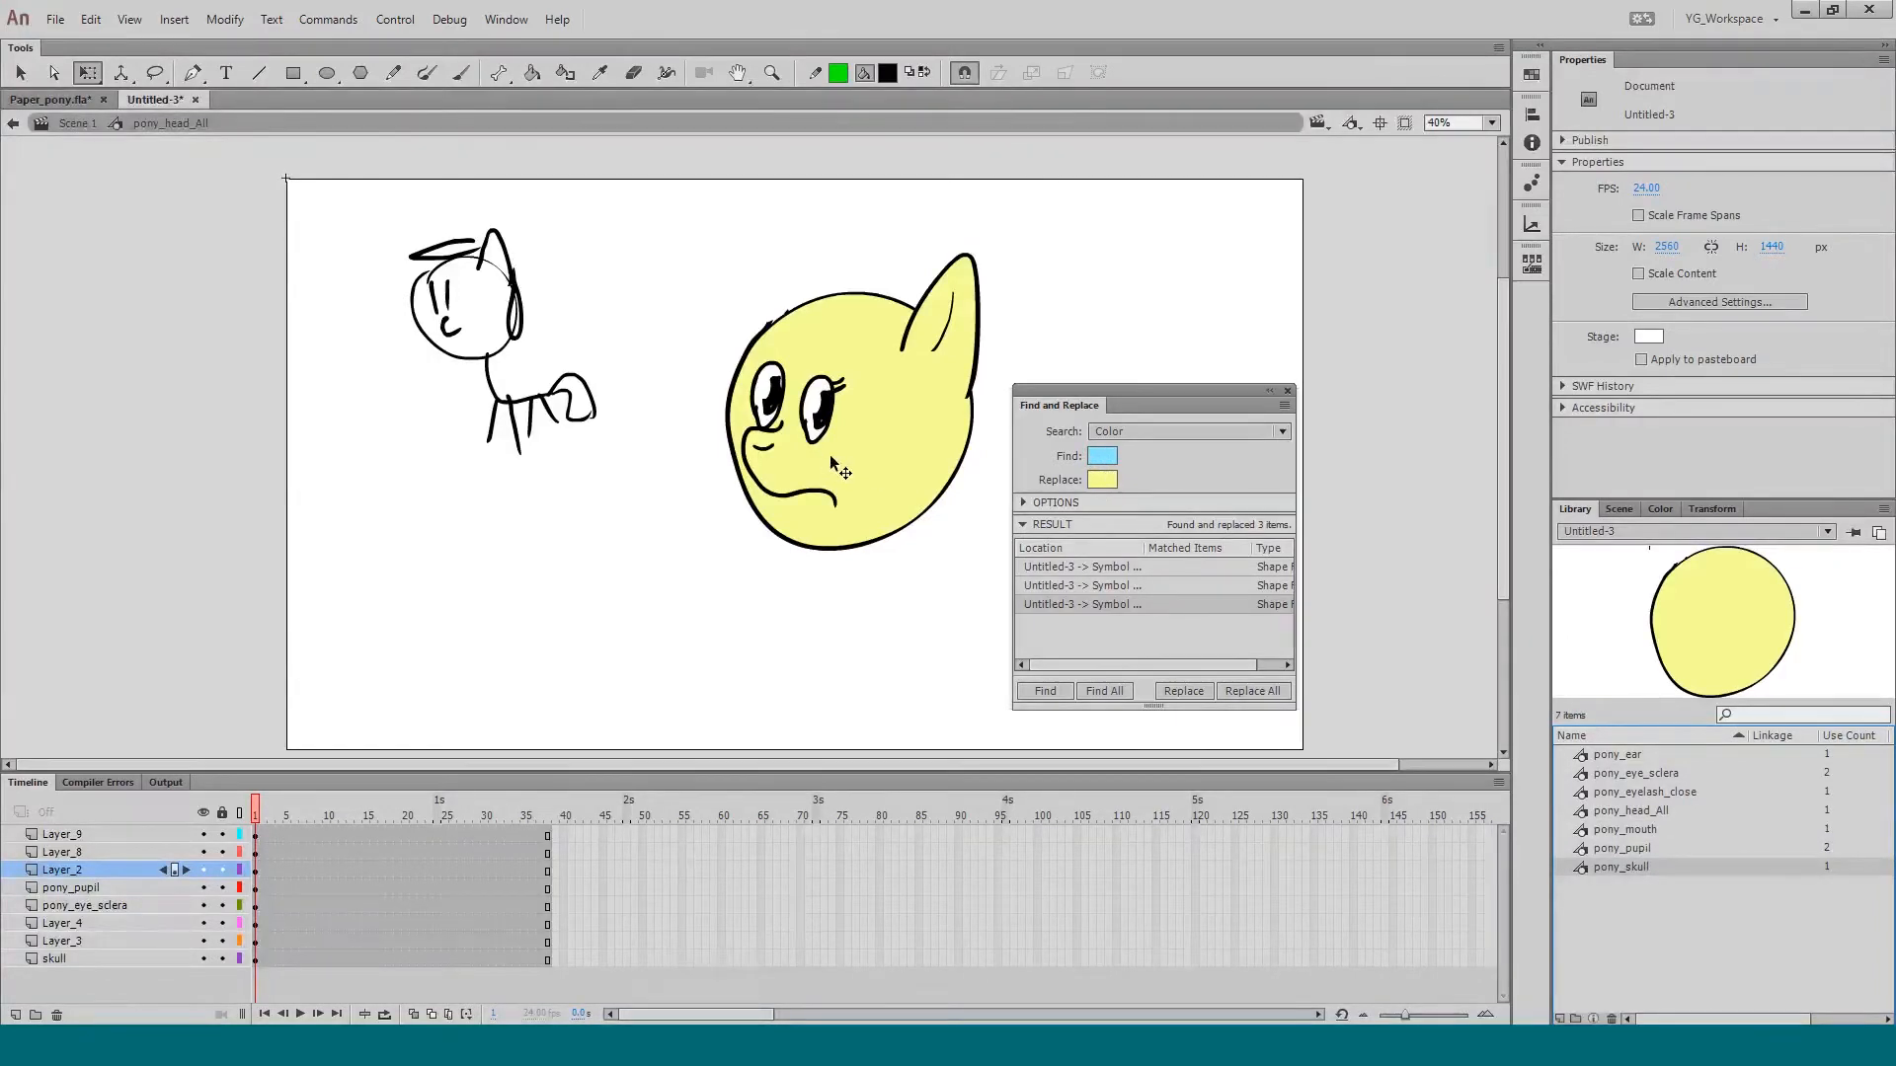
Step: Review the Find and Replace search types and the pony_ear to pony_mouth symbol previews, and close Find and Replace
left_click_drag(1135, 405, 1119, 436)
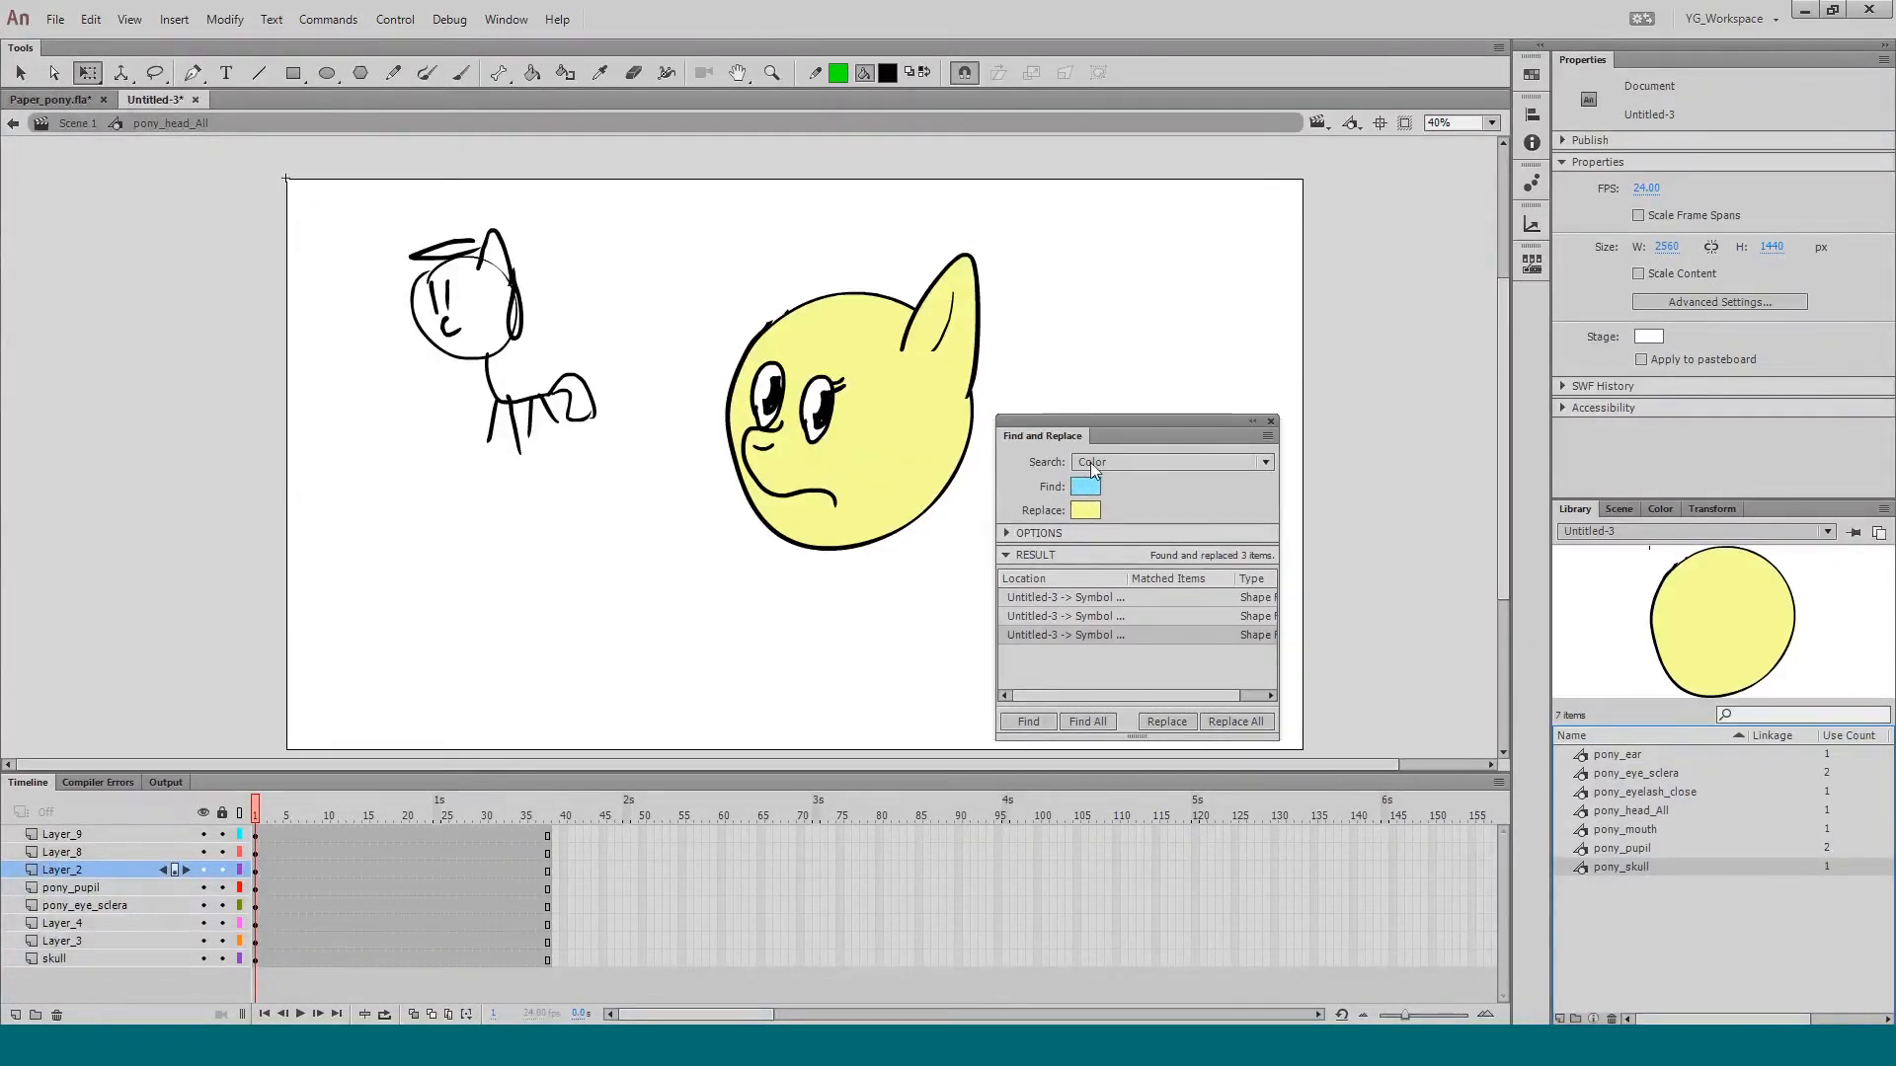
left_click(1091, 462)
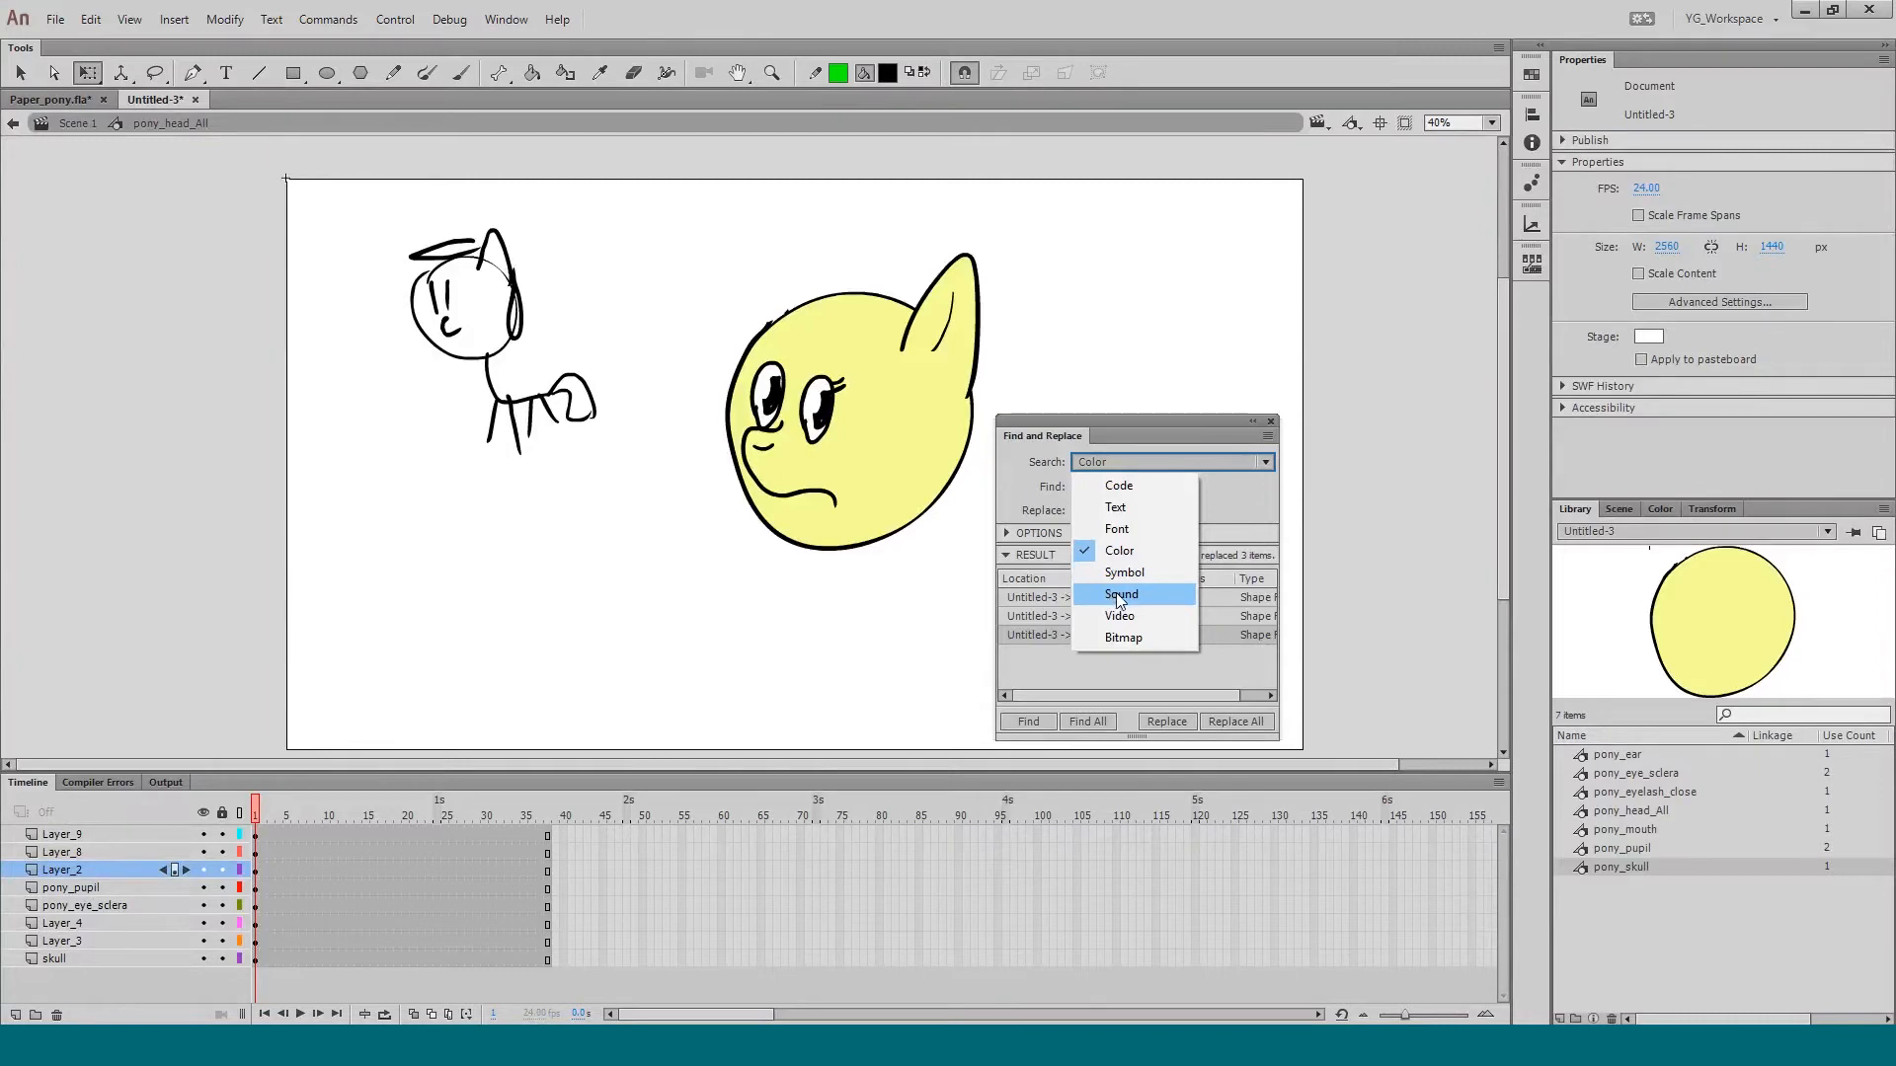
left_click(1625, 755)
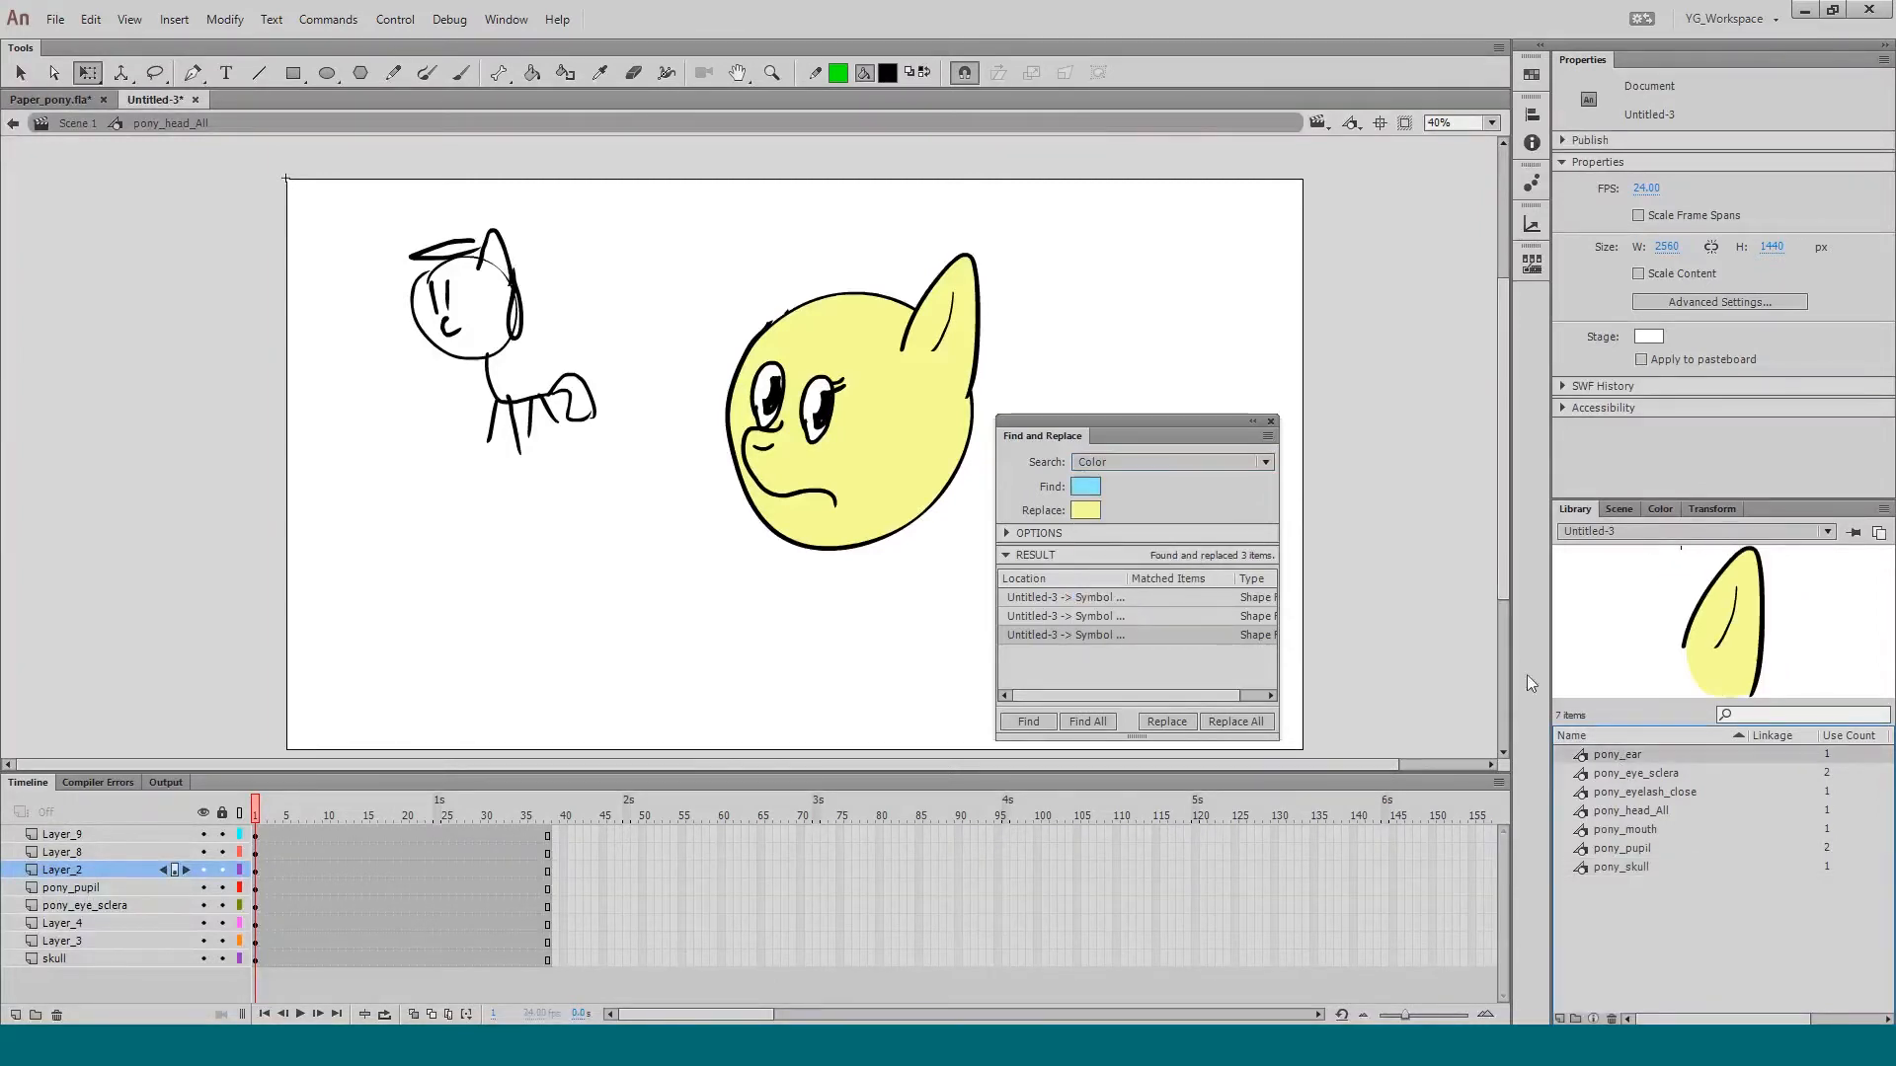
key("Down")
key("Down")
key("Down")
key("Down")
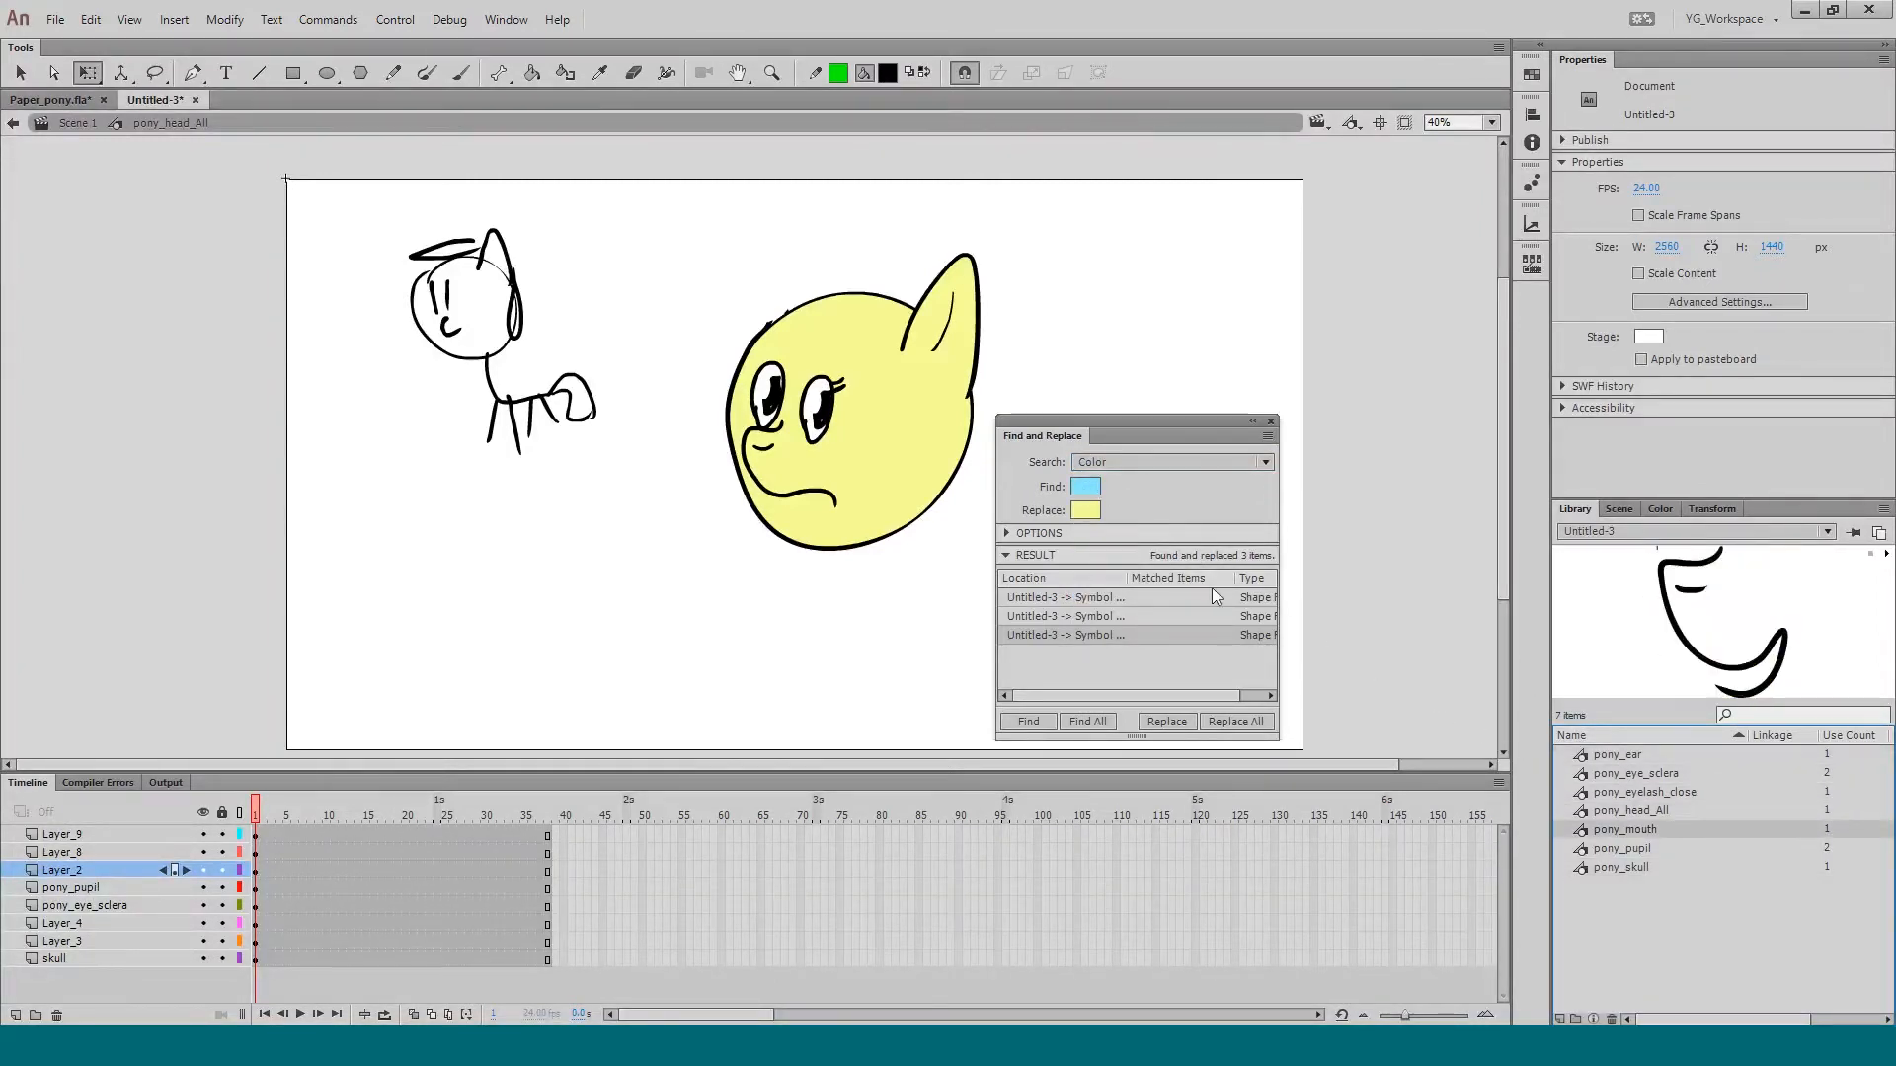
left_click(1271, 422)
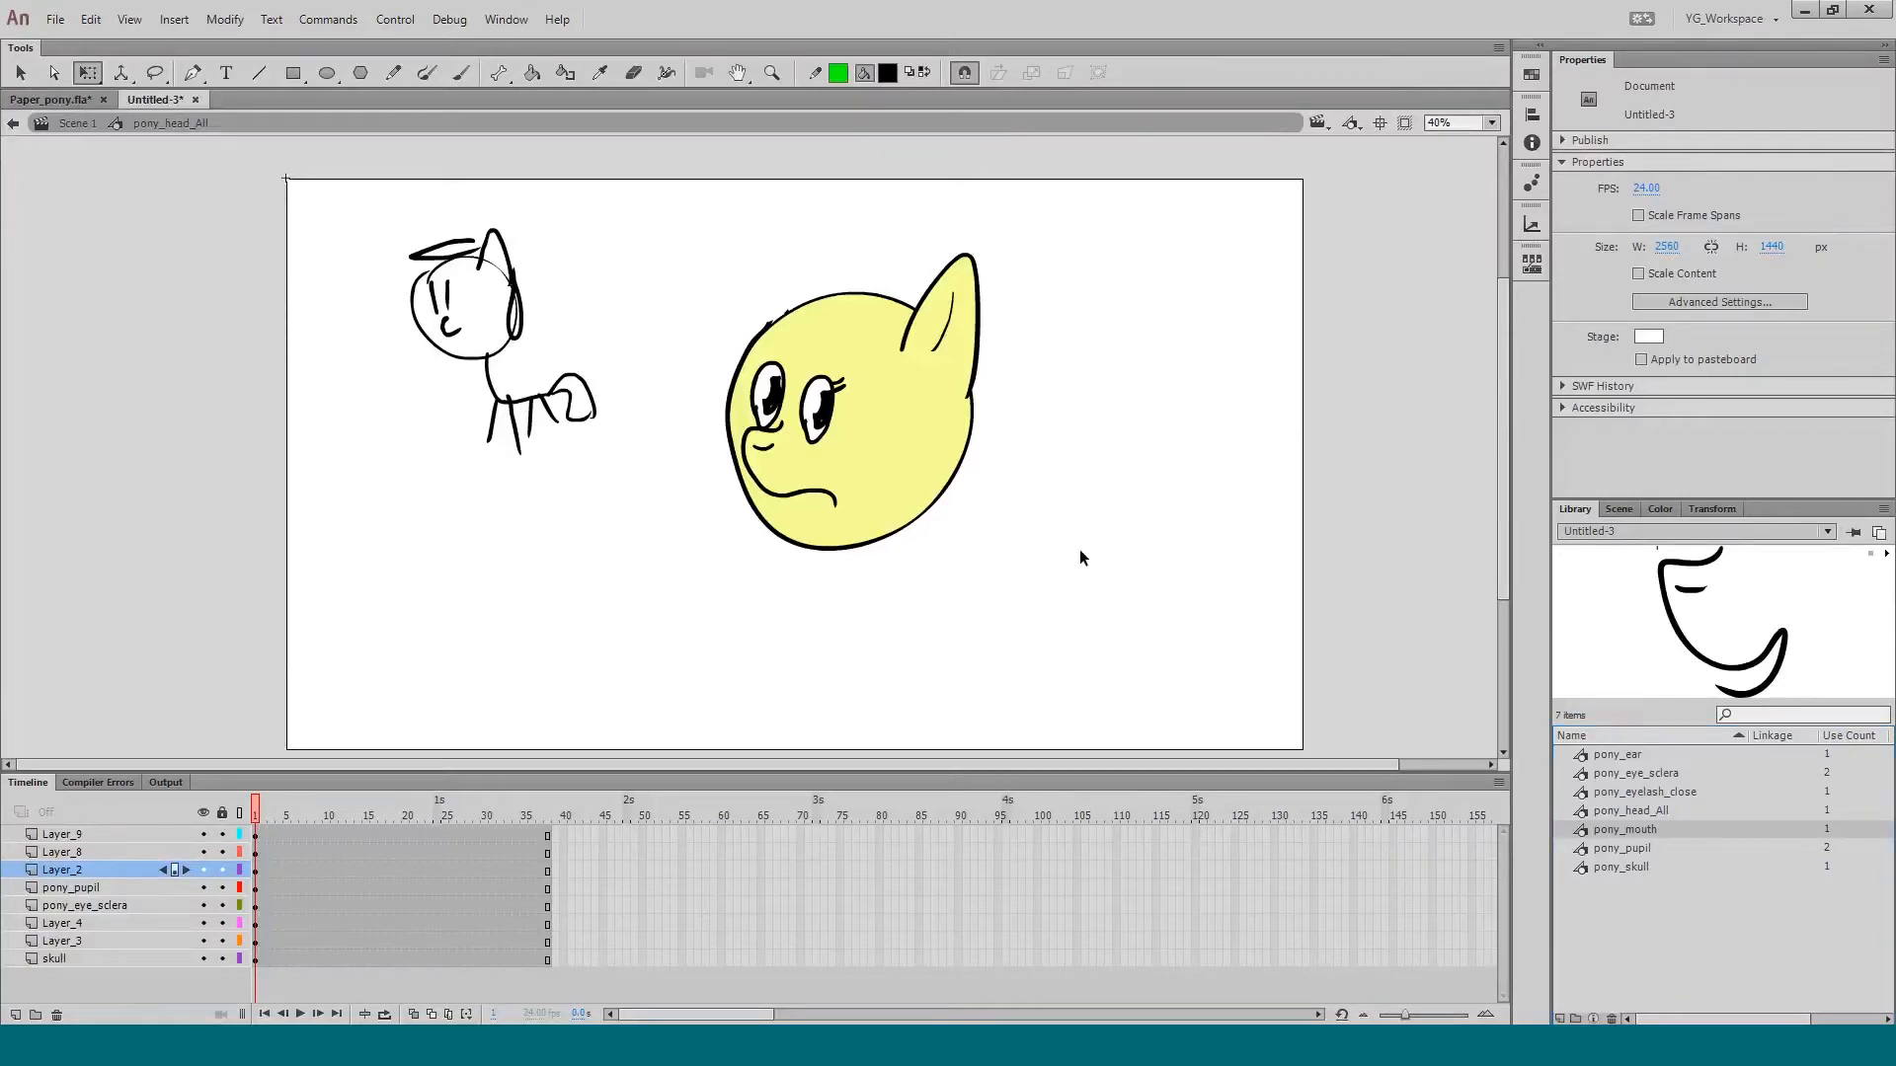
Step: Set the pony_mouth instance's first frame to 1 so the head uses the smiling mouth
left_click_drag(565, 779, 565, 790)
left_click(765, 501)
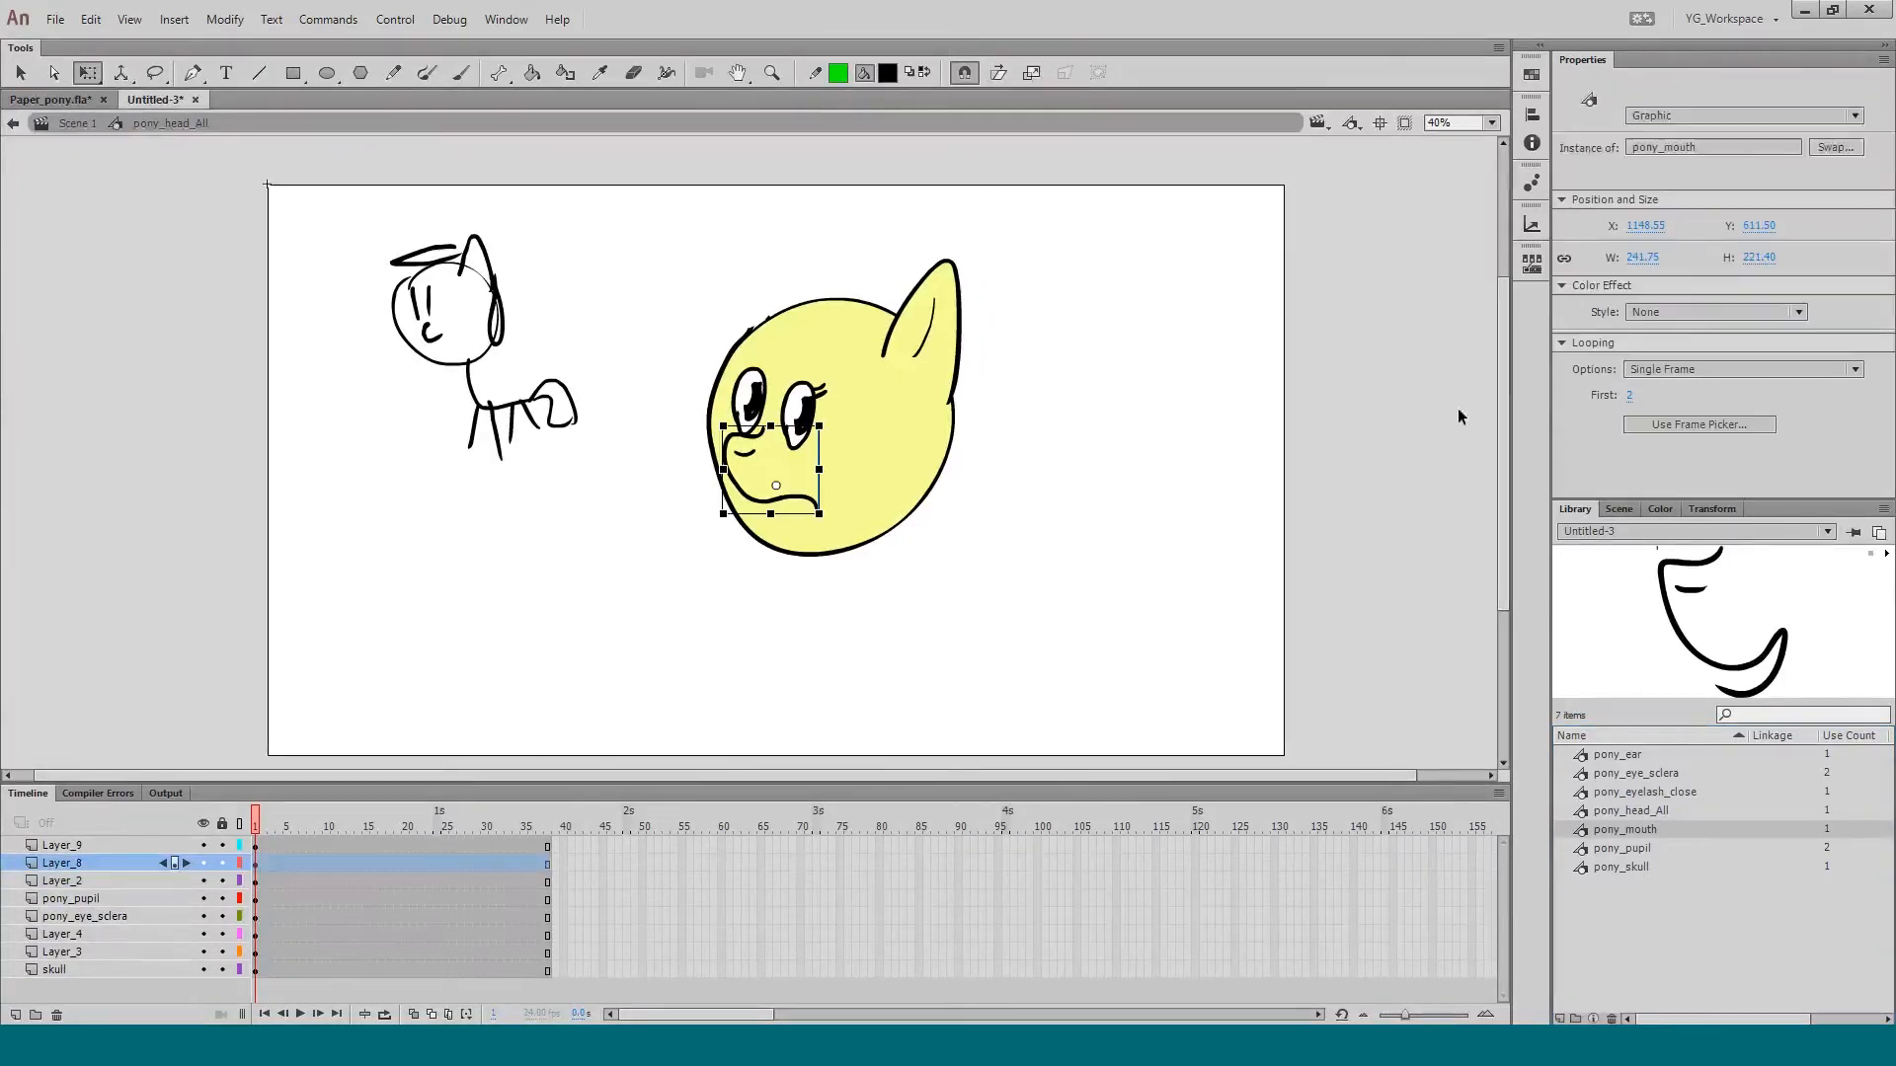
left_click(1630, 396)
type("1")
key("Return")
left_click(869, 640)
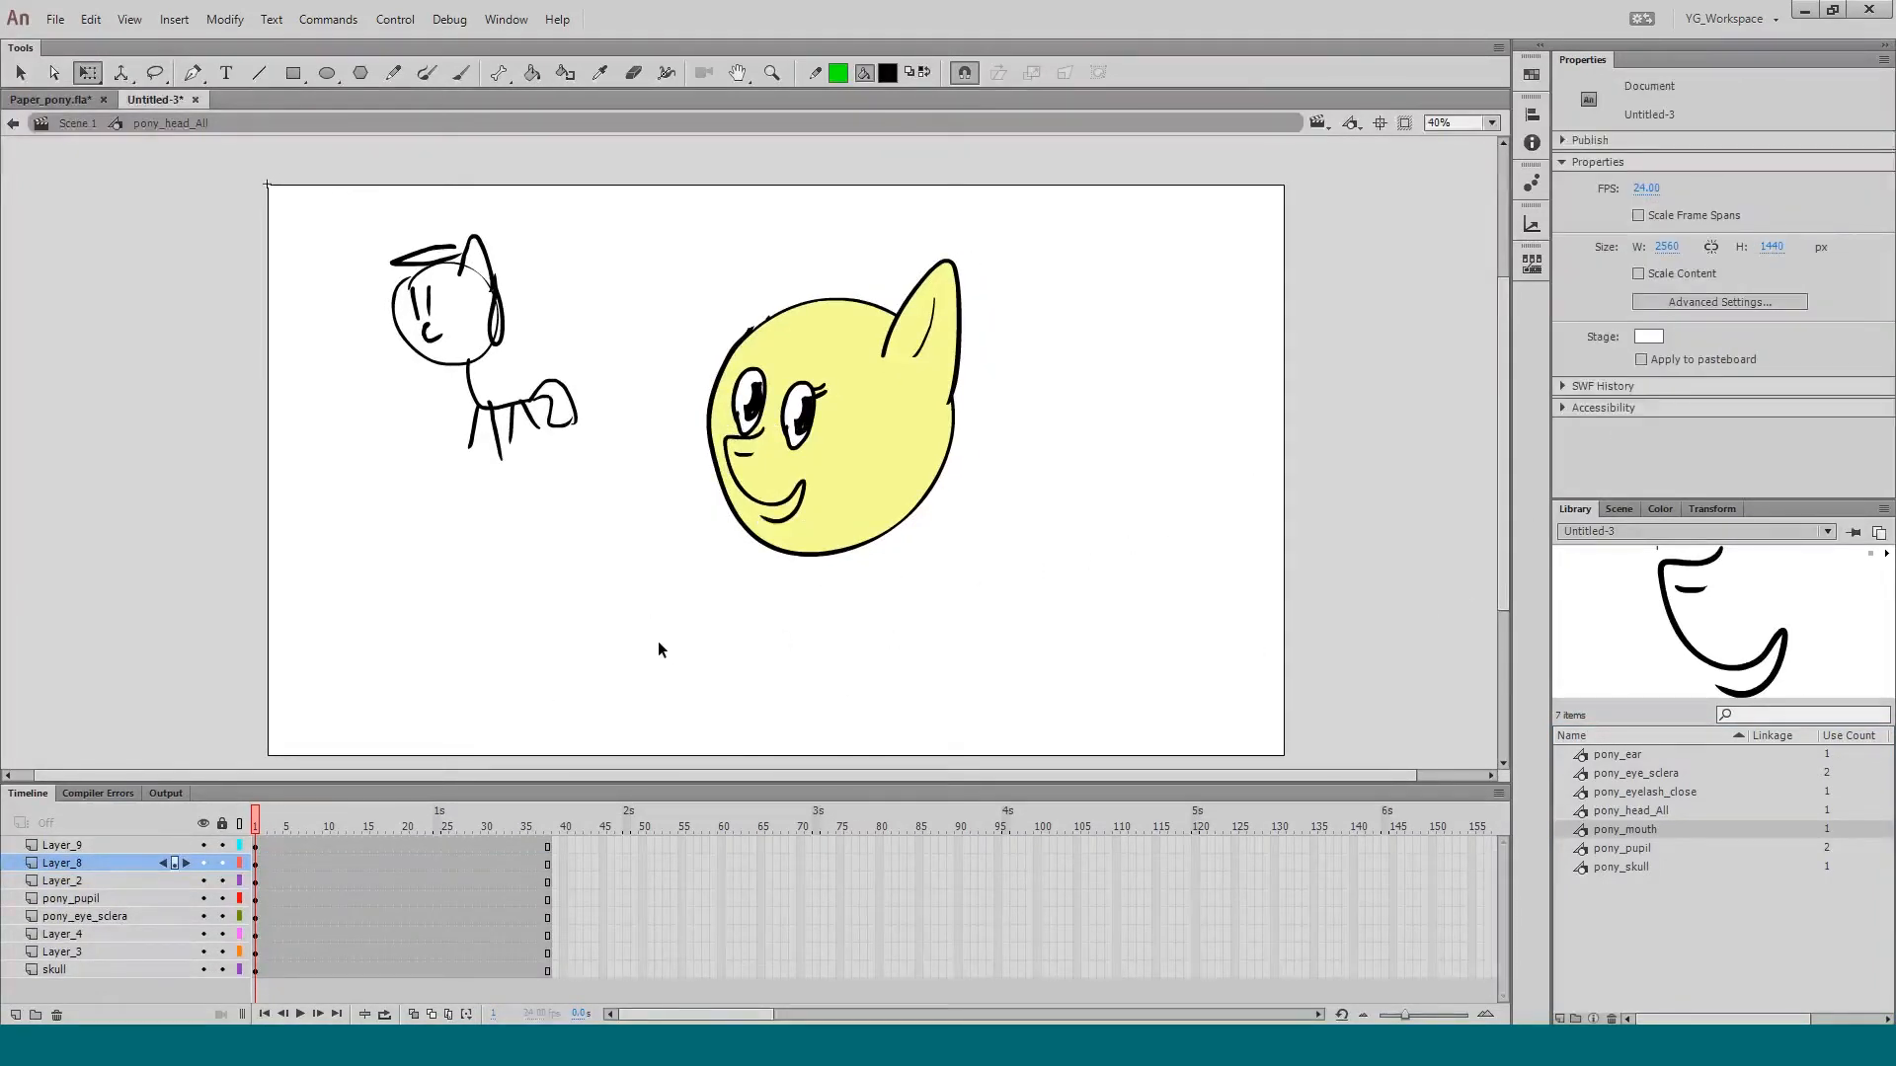
Step: Paint a curved black zigzag with the Brush tool on the empty canvas beside the head's lower edge
left_click_drag(600, 713, 618, 711)
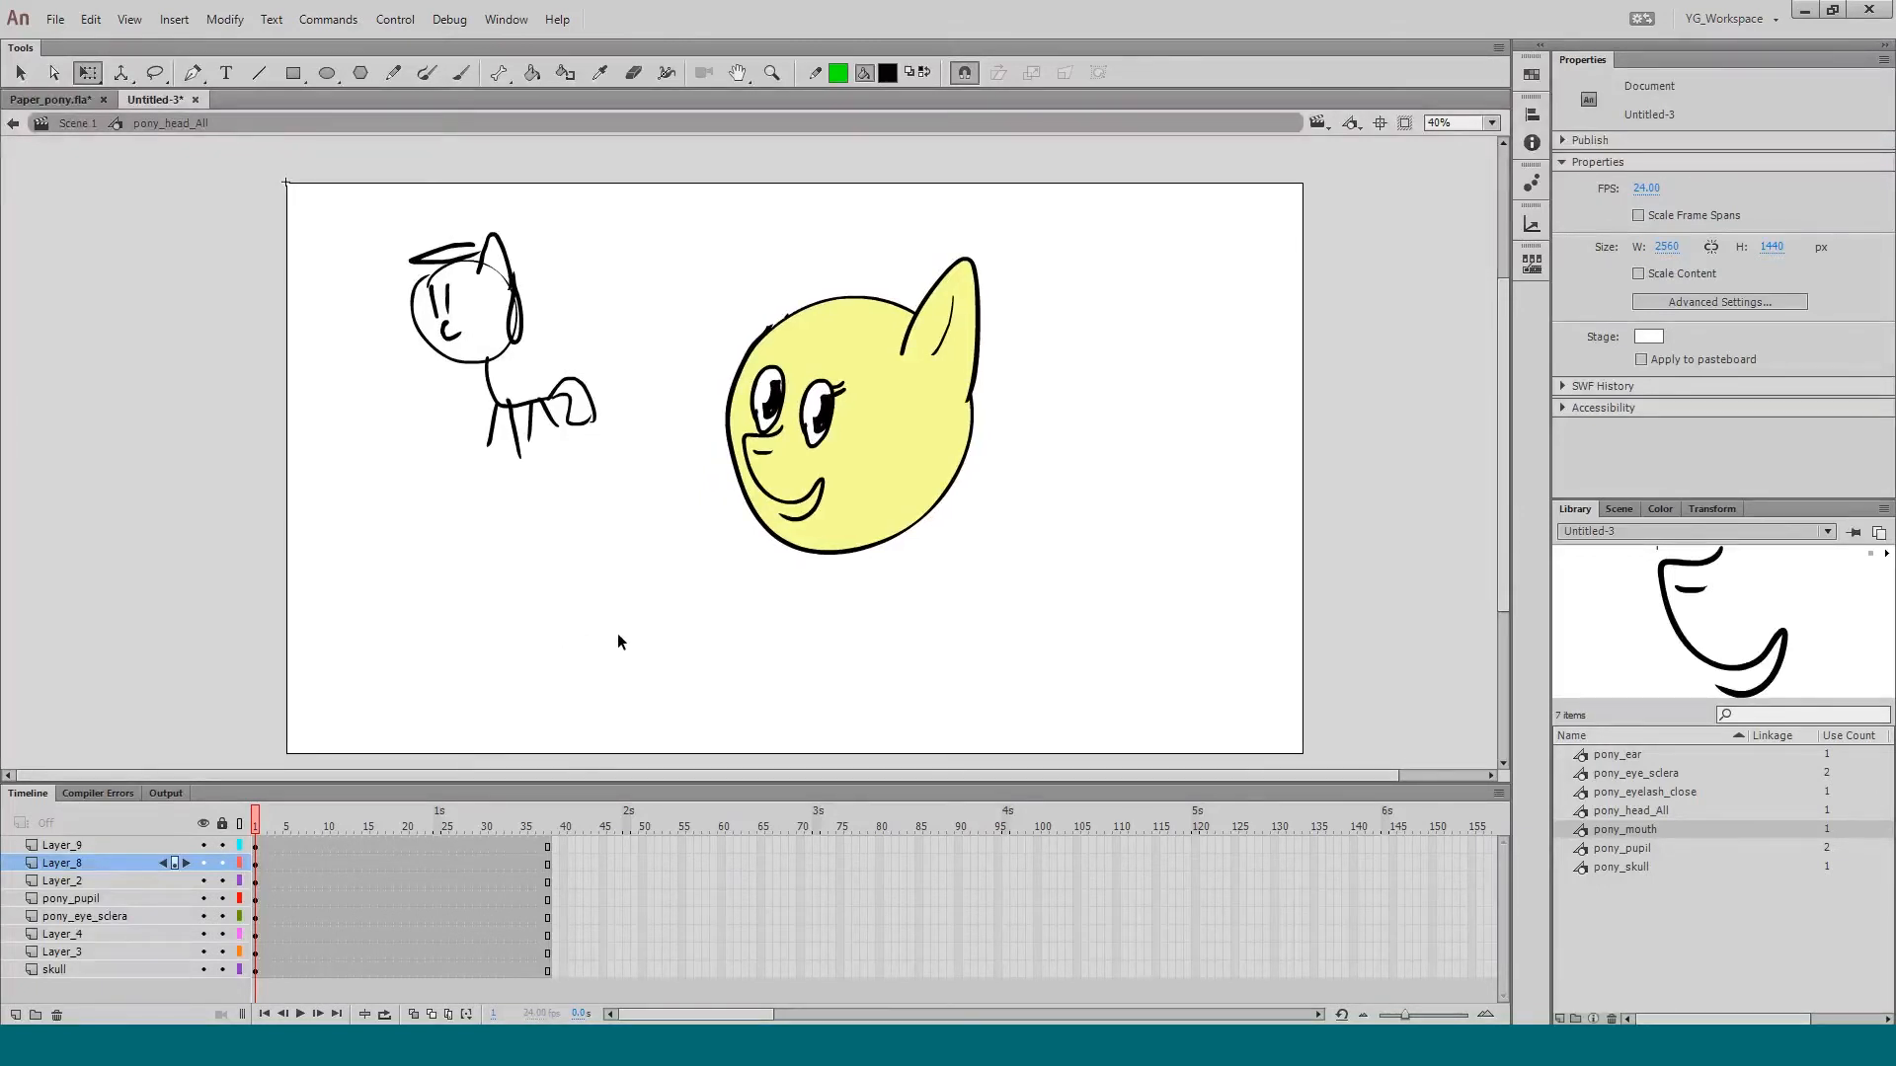
key("z")
left_click(998, 605)
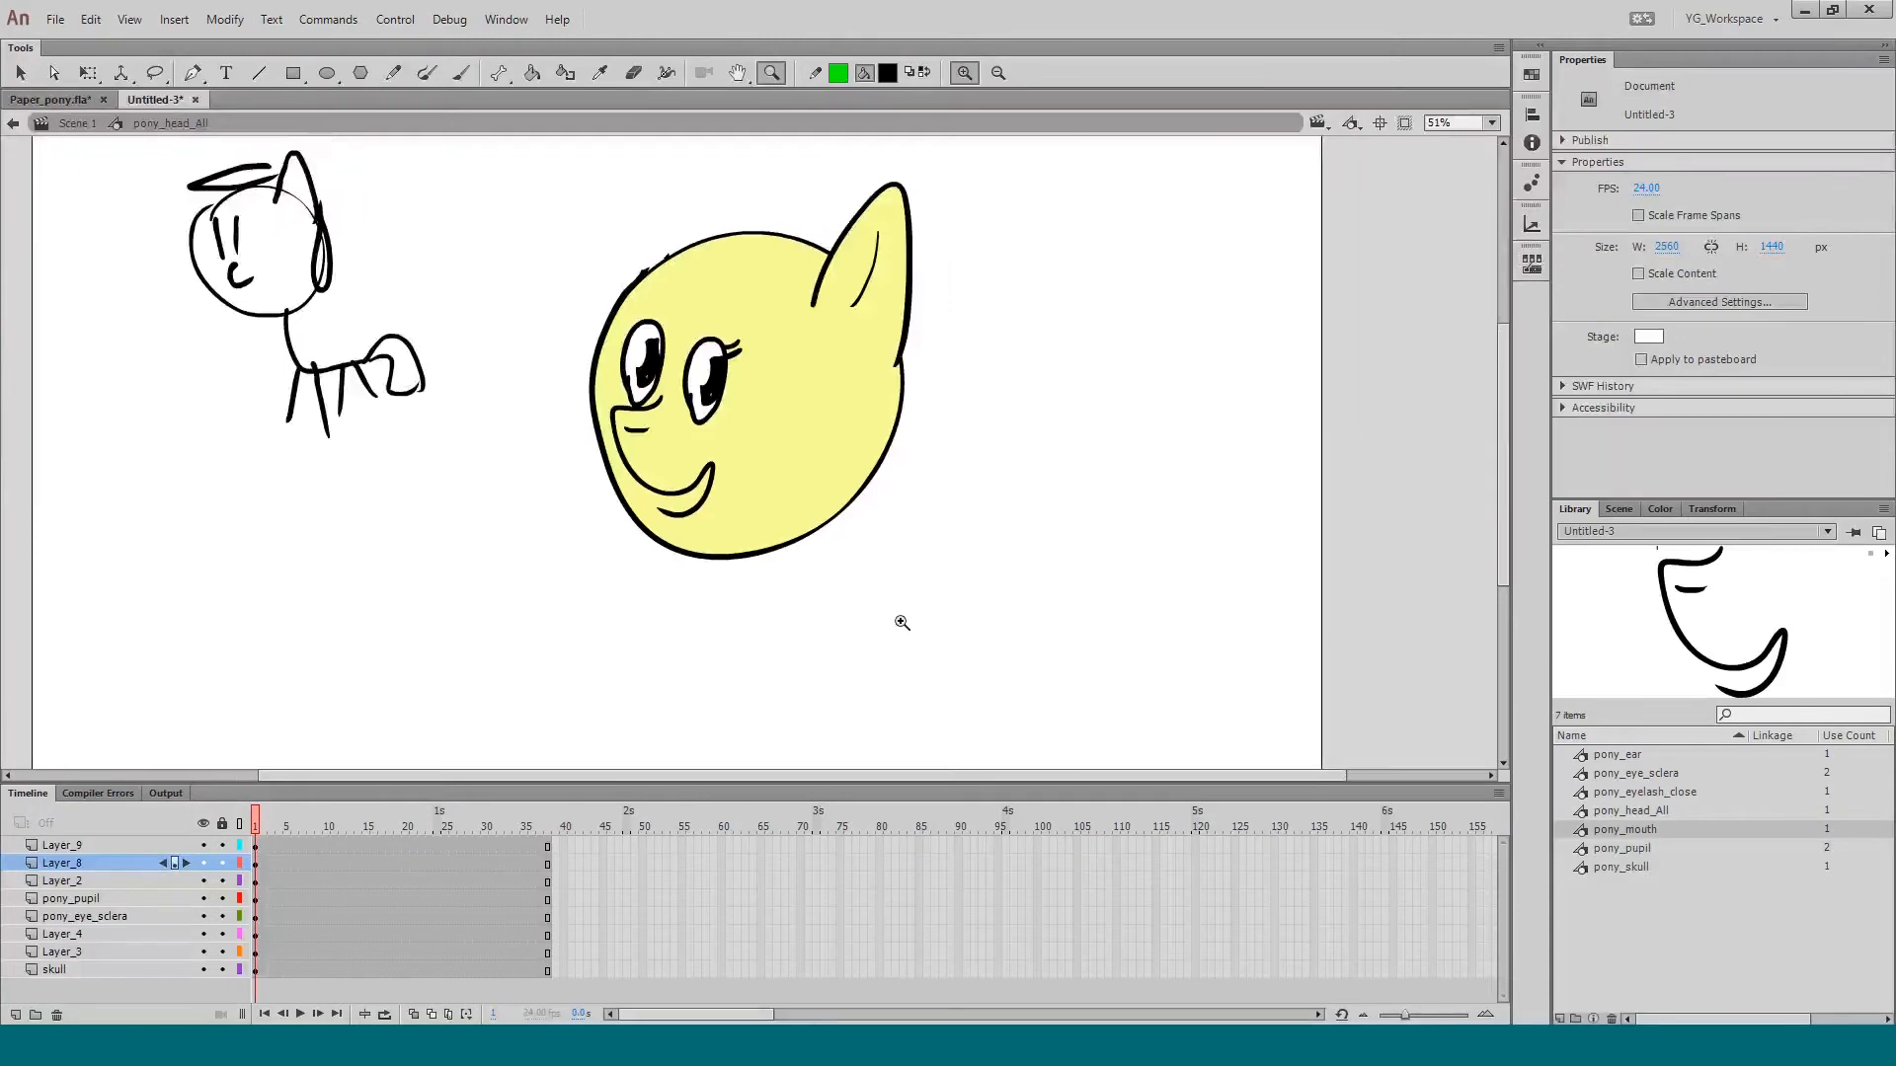
key("b")
mouse_move(933, 643)
left_mouse_down()
mouse_move(999, 568)
mouse_move(1100, 516)
mouse_move(1083, 453)
mouse_move(1121, 663)
left_mouse_up()
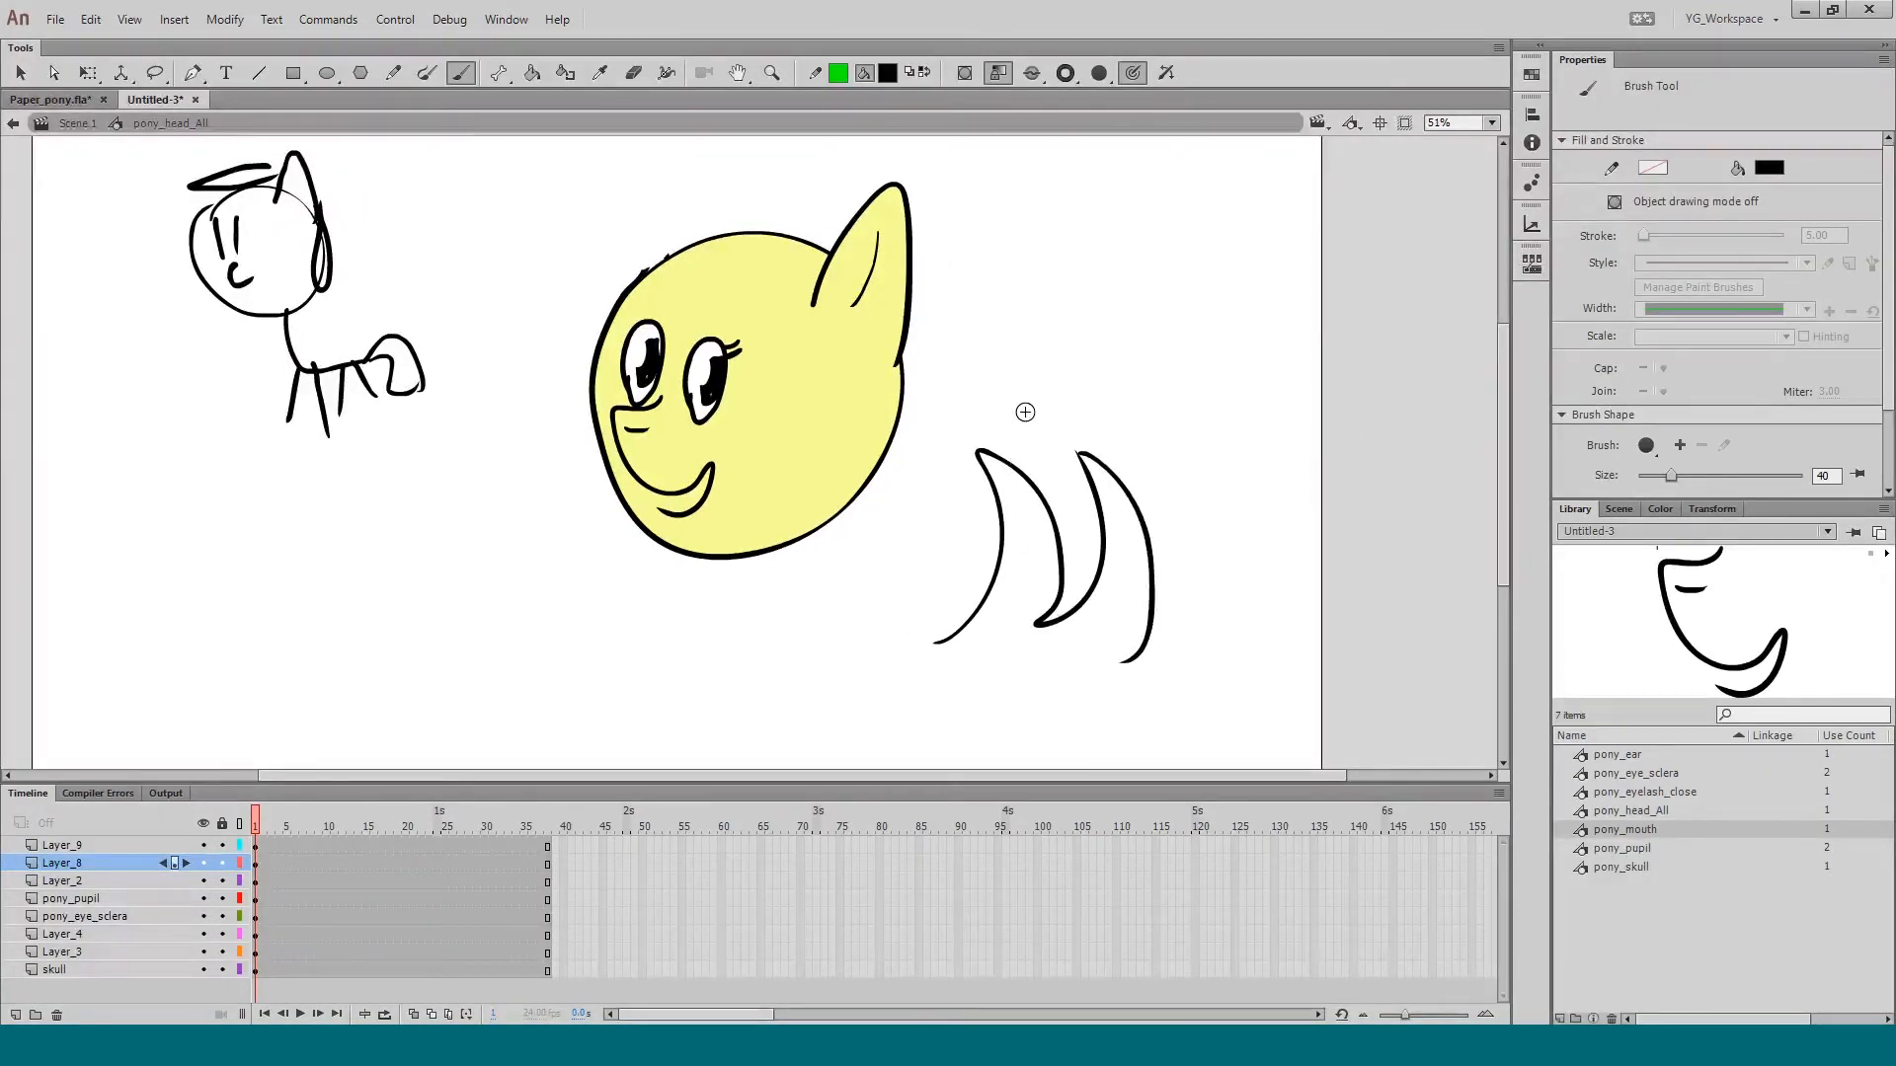
Step: Draw a four-segment green zigzag with the Line tool above the brushed one, and bend its segments into curves
key("n")
left_click_drag(974, 424, 1031, 242)
mouse_move(1031, 242)
left_mouse_down()
mouse_move(1046, 385)
mouse_move(1098, 242)
mouse_move(1163, 426)
left_mouse_up()
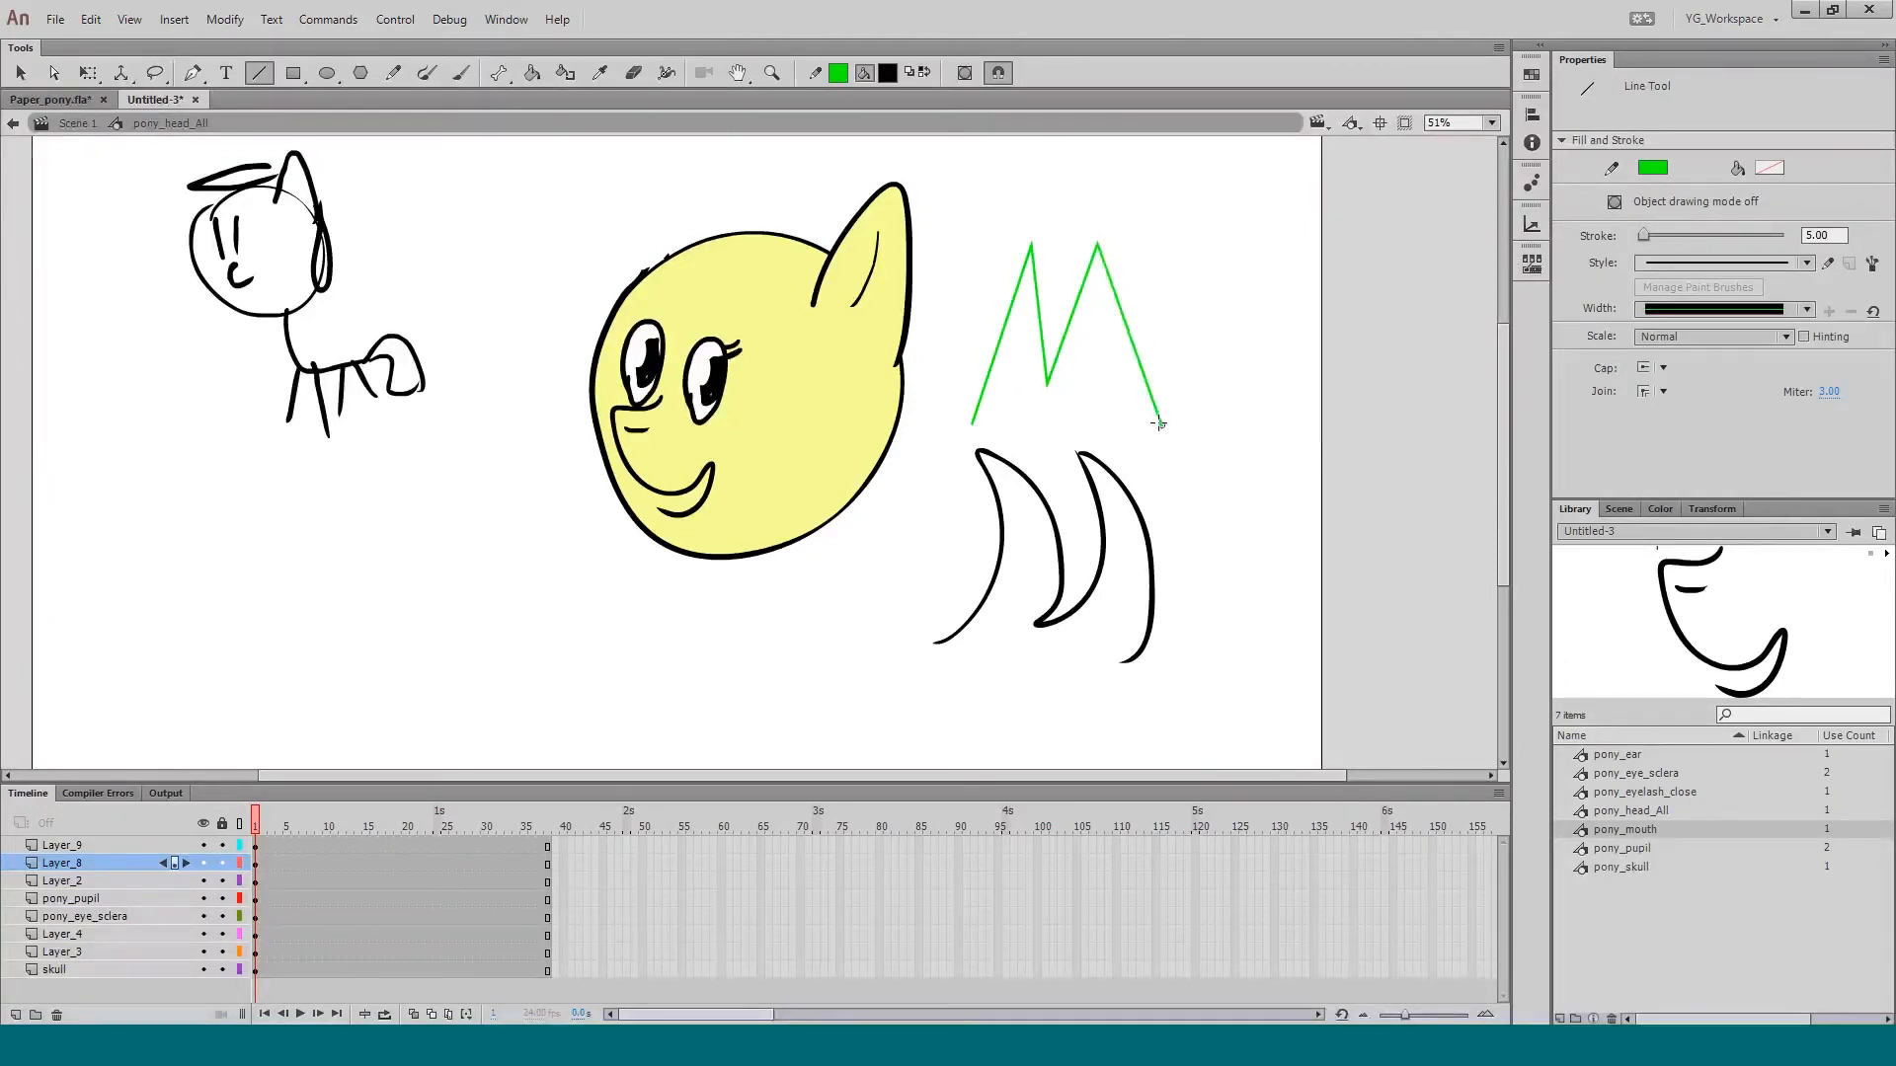
key("q")
mouse_move(1122, 314)
left_mouse_down()
mouse_move(1151, 307)
mouse_move(1017, 347)
left_mouse_up()
left_click_drag(974, 423, 965, 405)
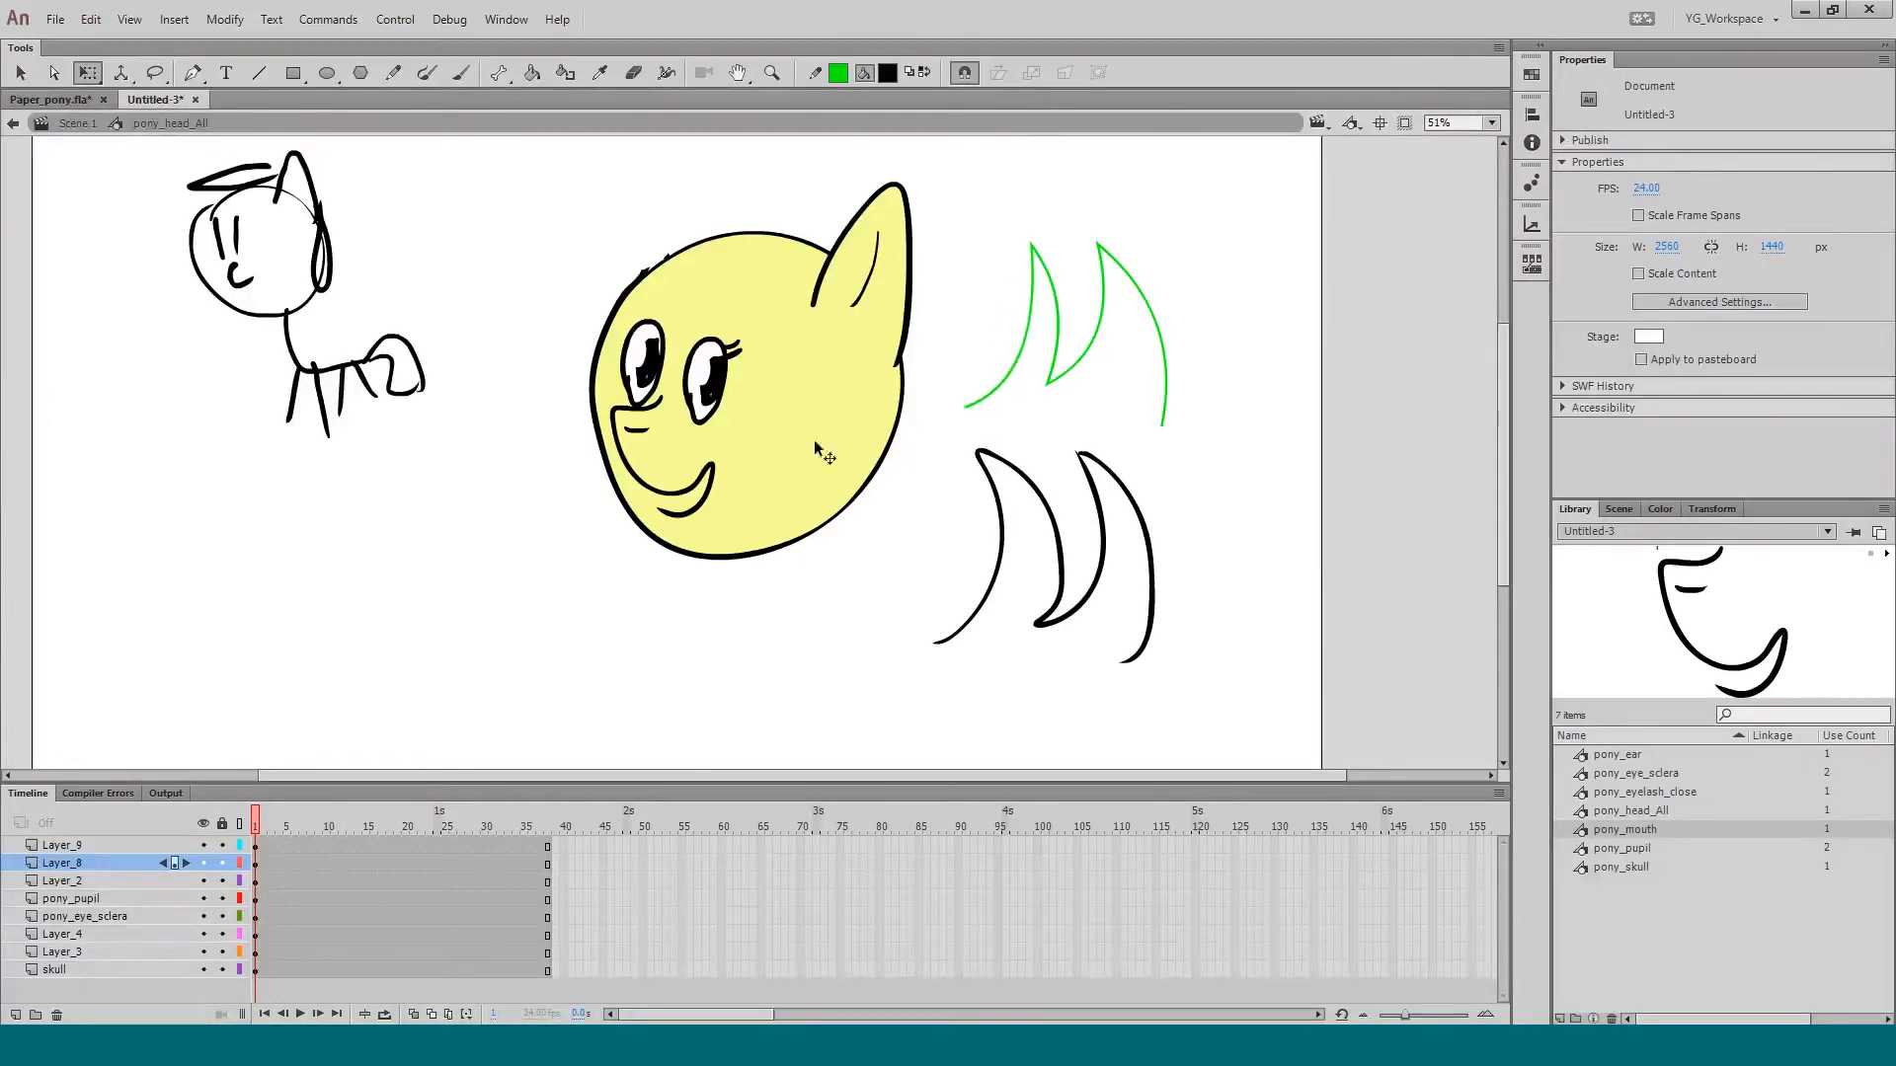
left_click(1003, 553)
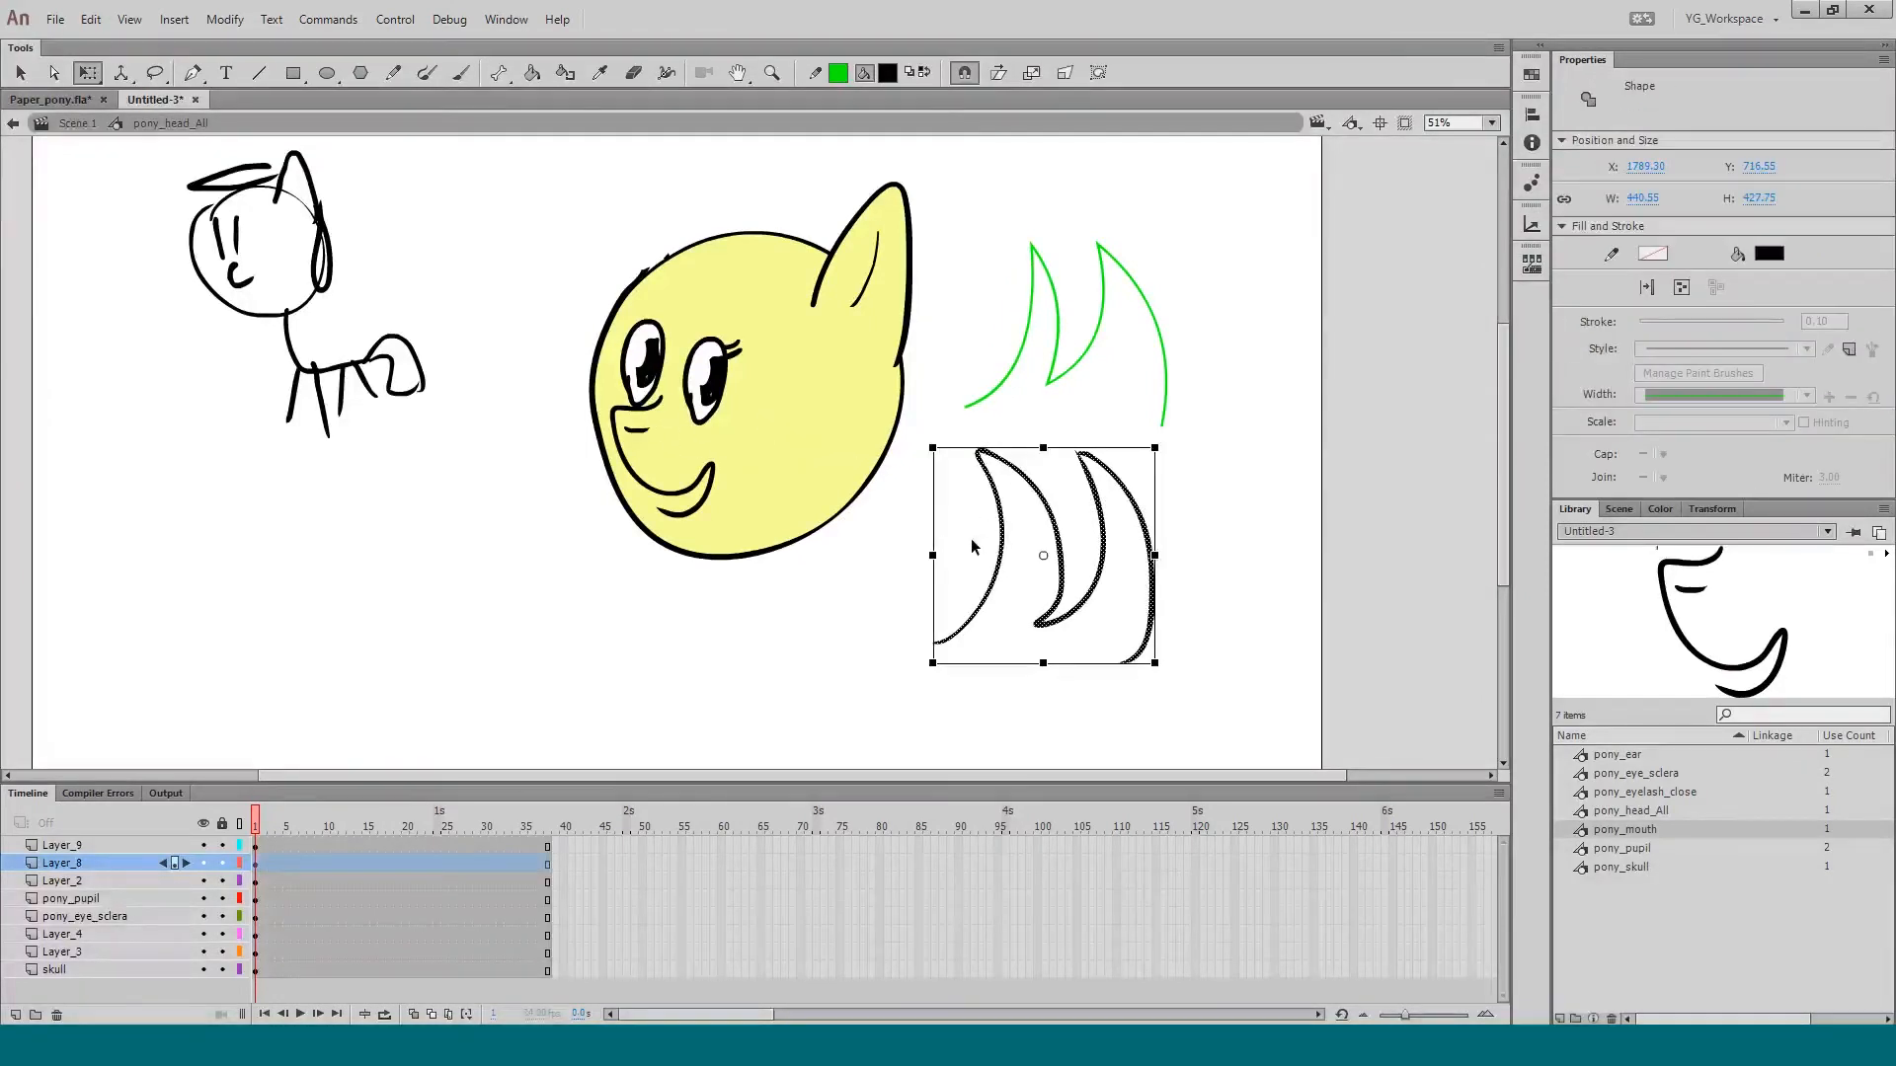
left_click(987, 439)
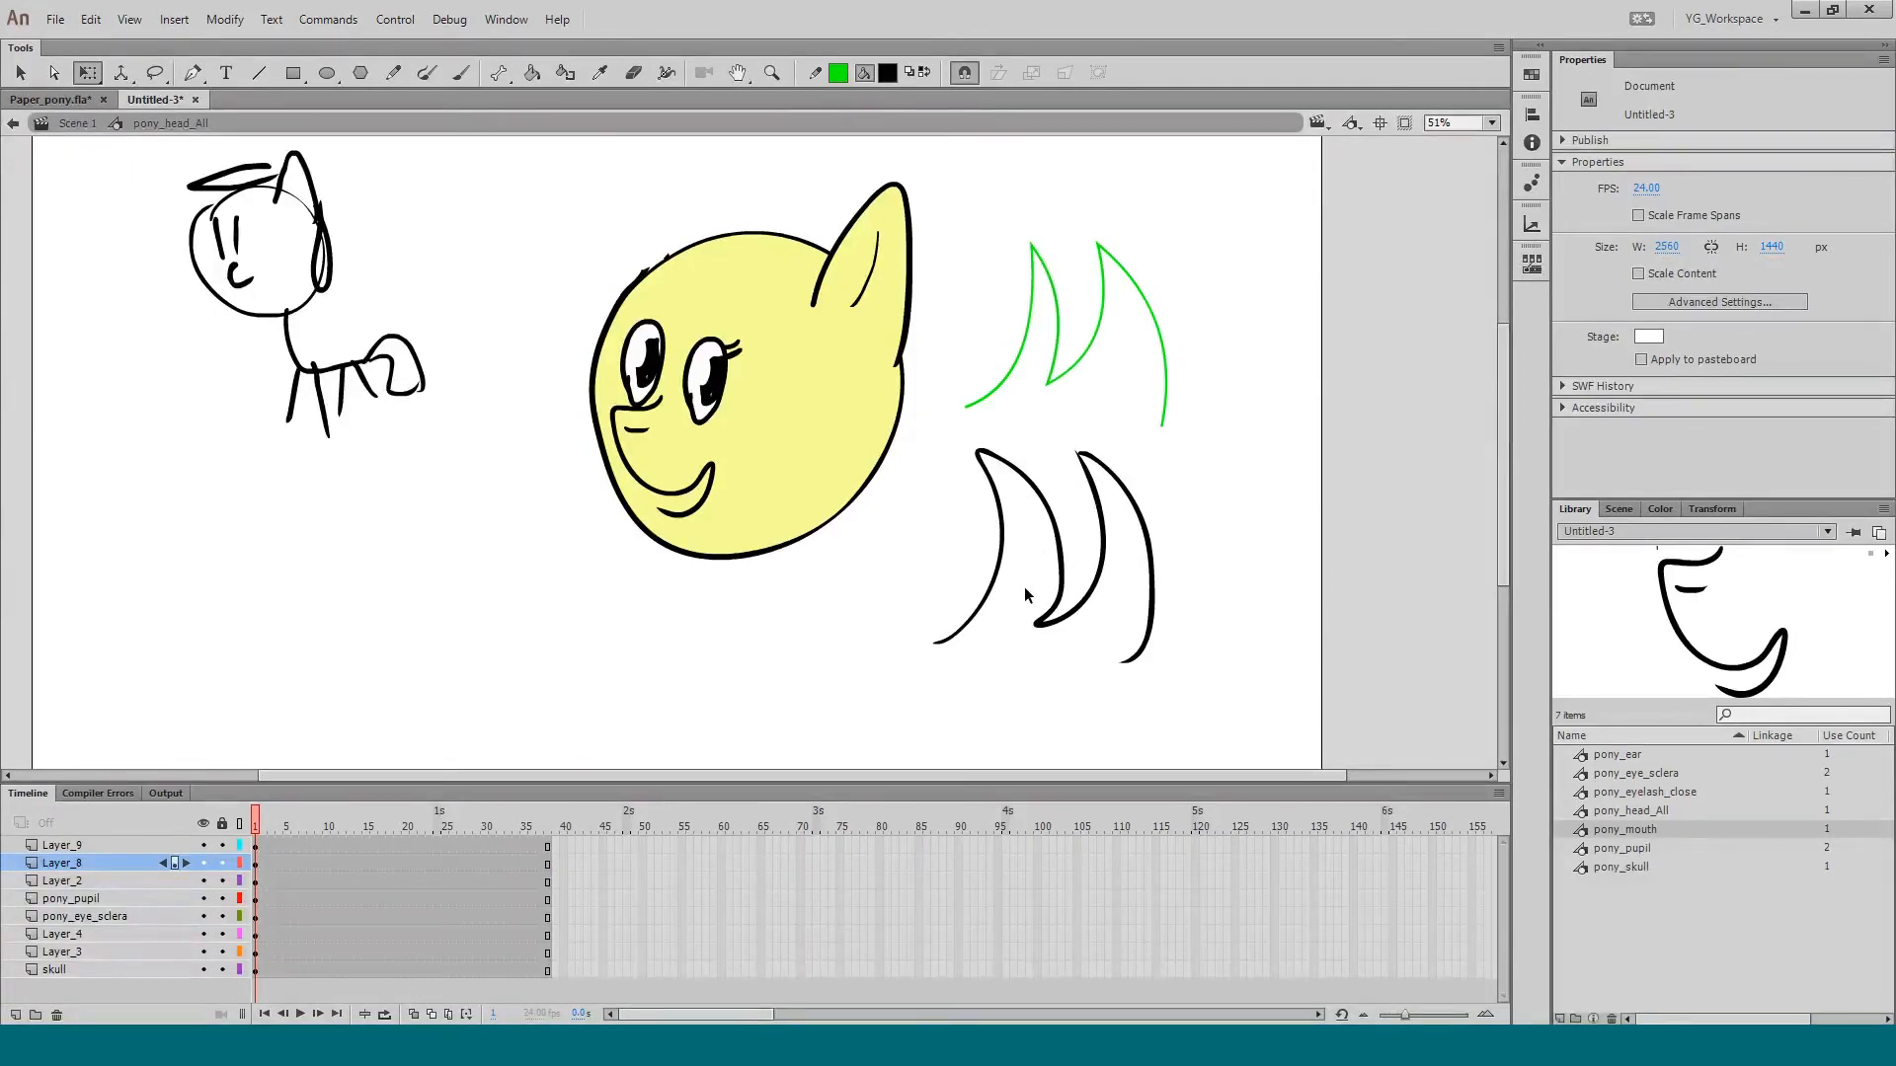
Step: Bend the leftmost segments of the brushed and green zigzags outward, and reshape the green one back inward for comparison
key("space")
left_click_drag(973, 549, 983, 531)
left_click(989, 546)
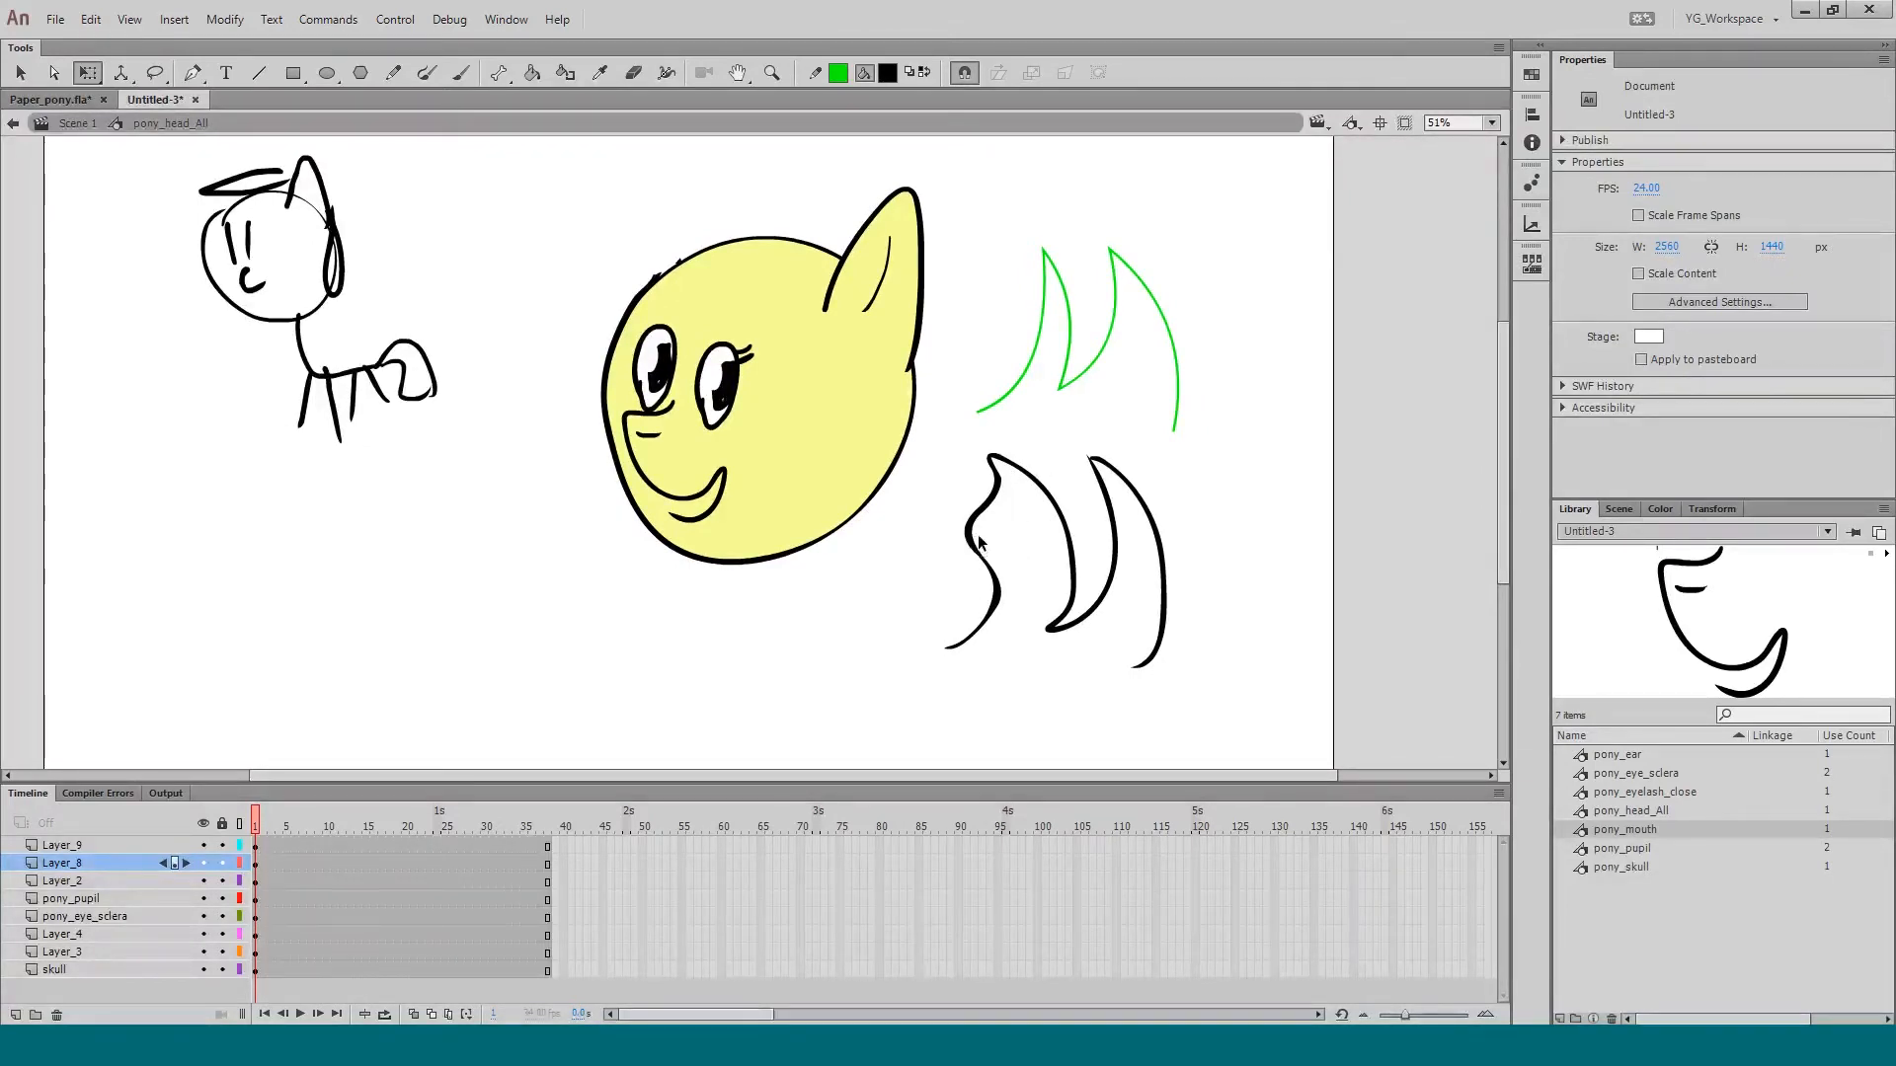
left_click_drag(995, 390, 974, 318)
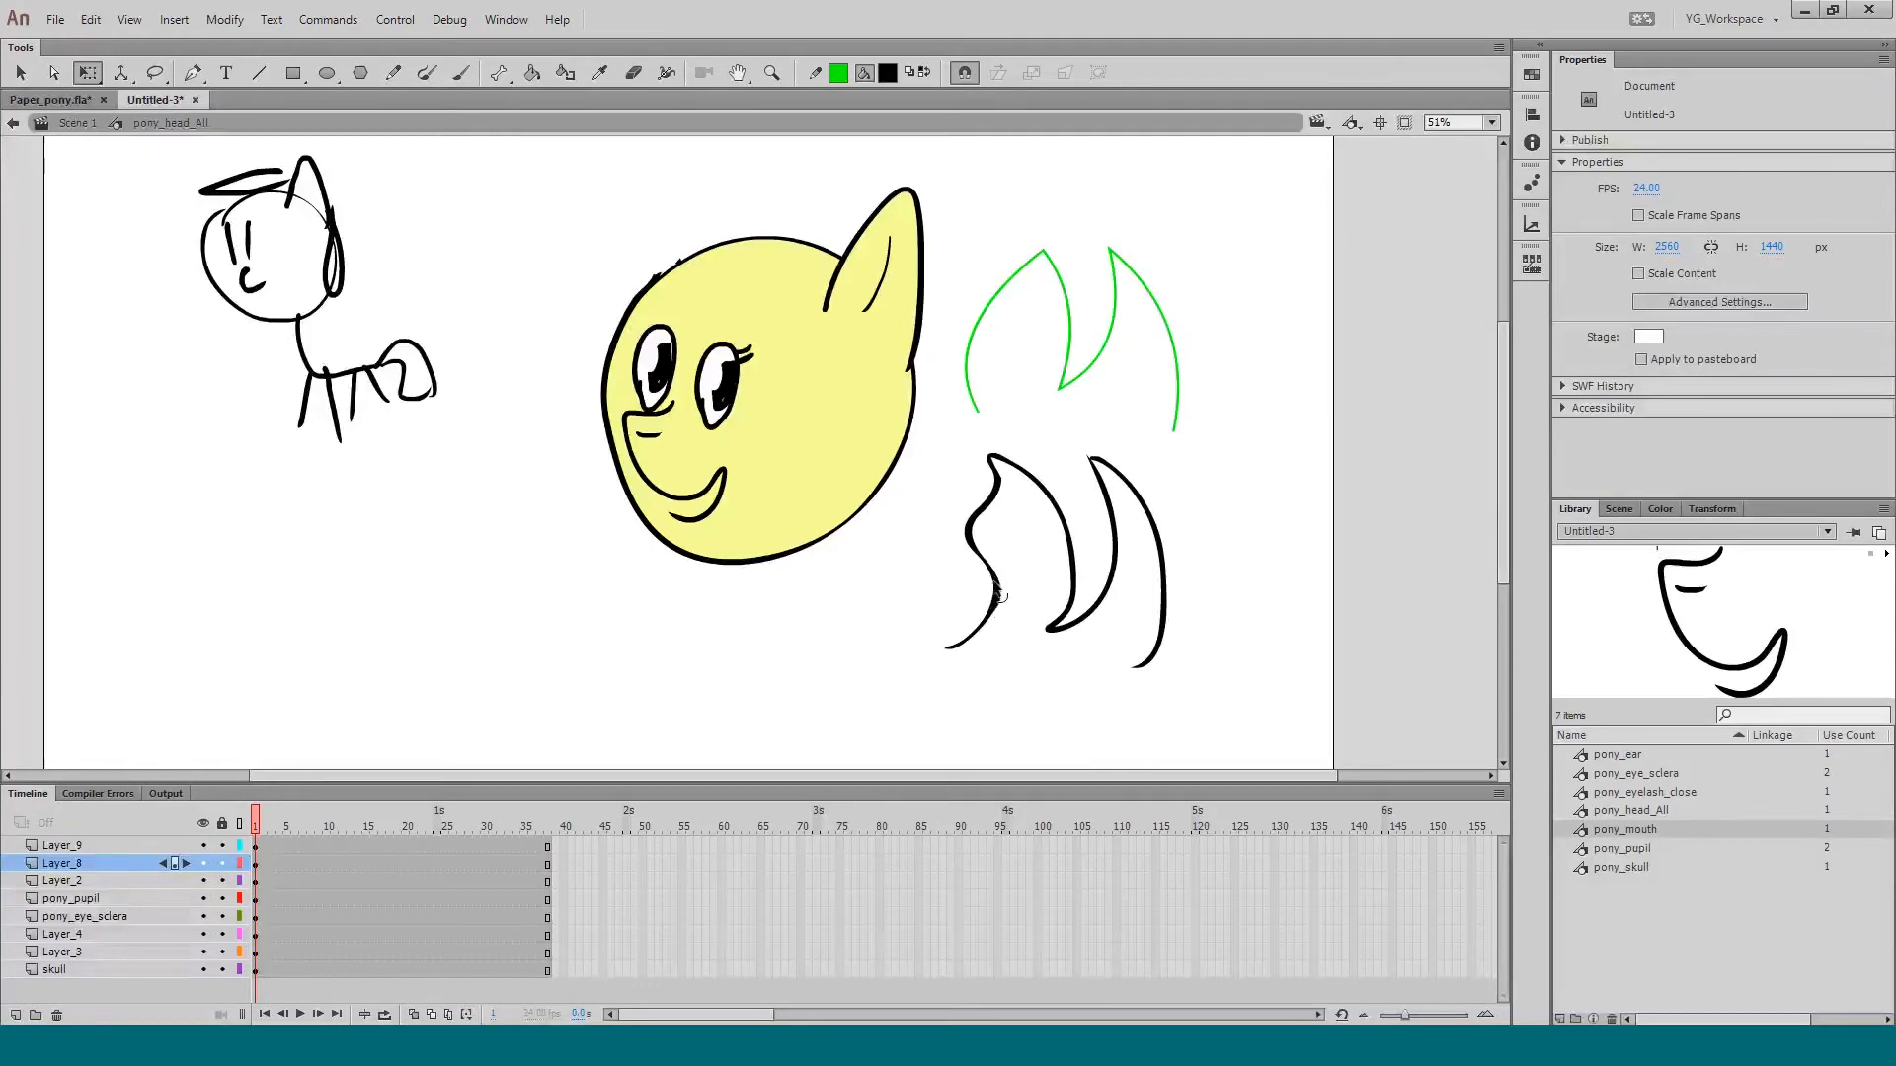
left_click_drag(997, 592, 975, 572)
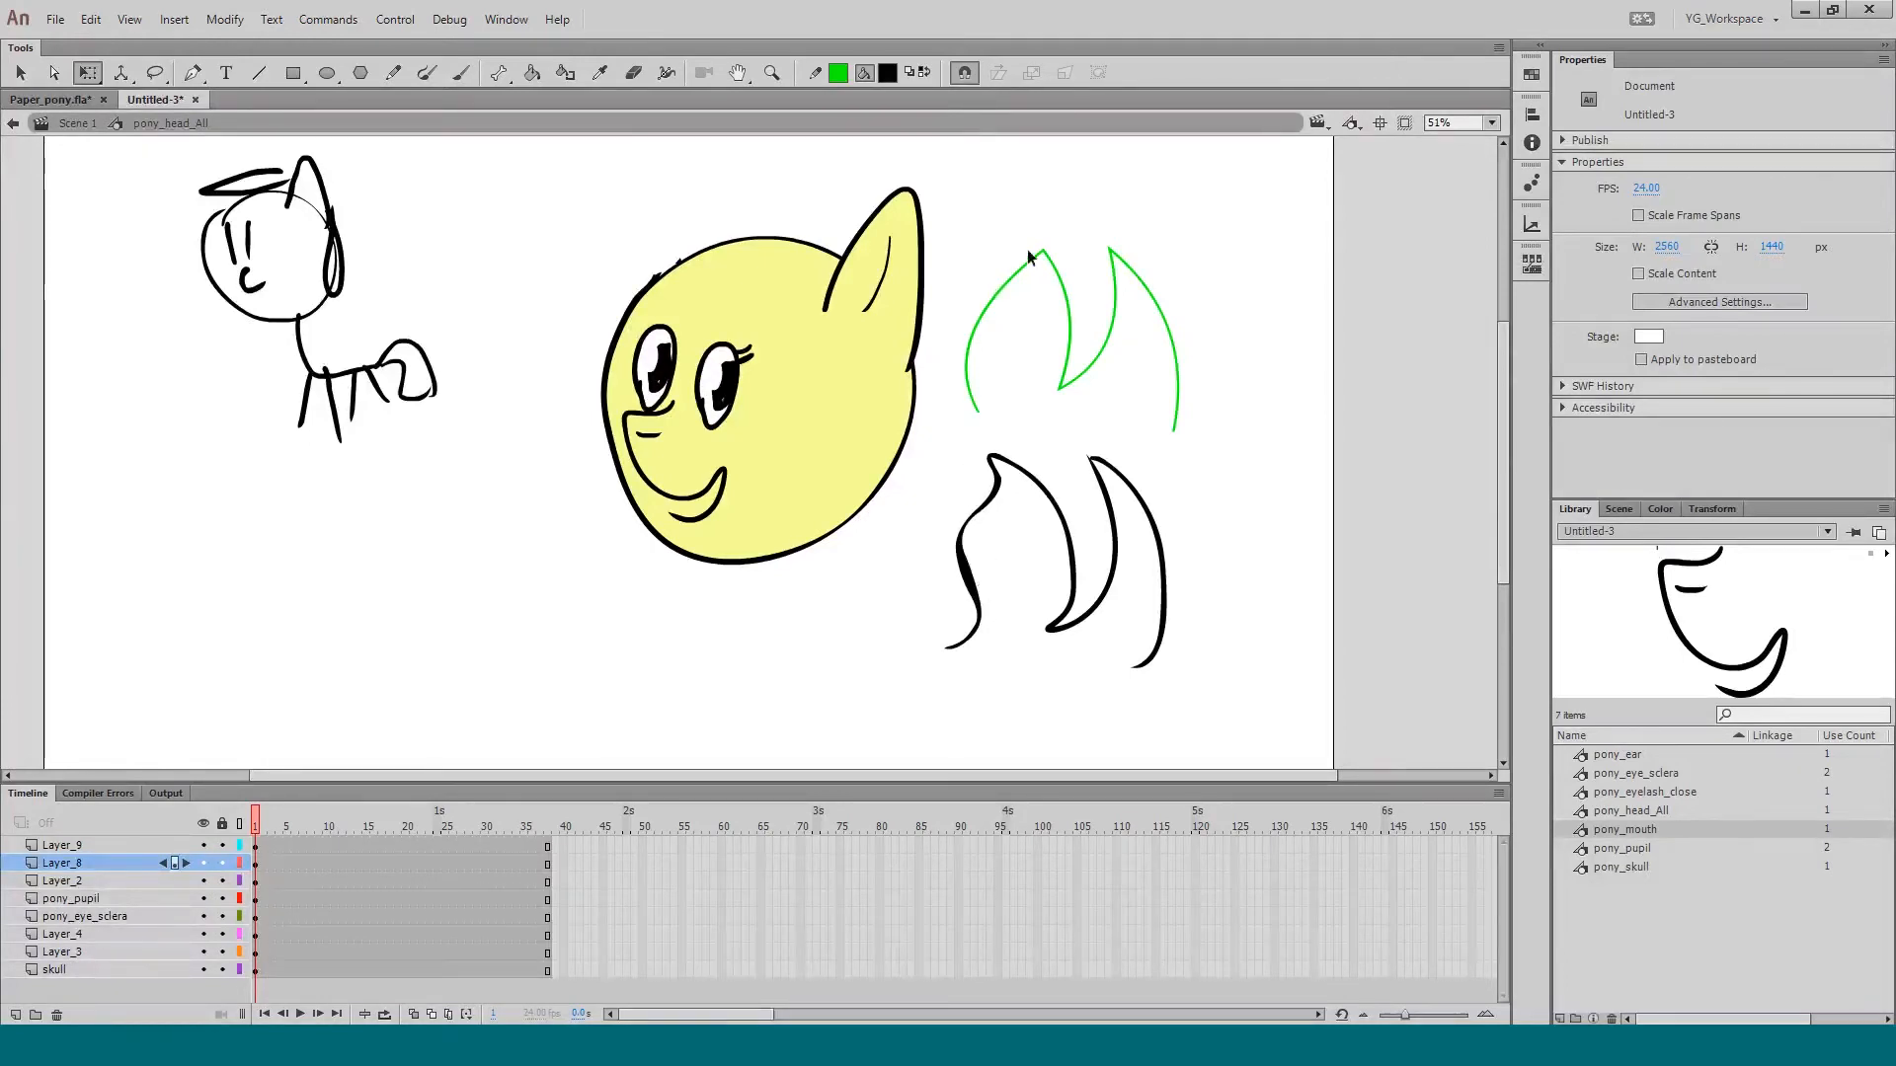
left_click_drag(982, 318, 1034, 328)
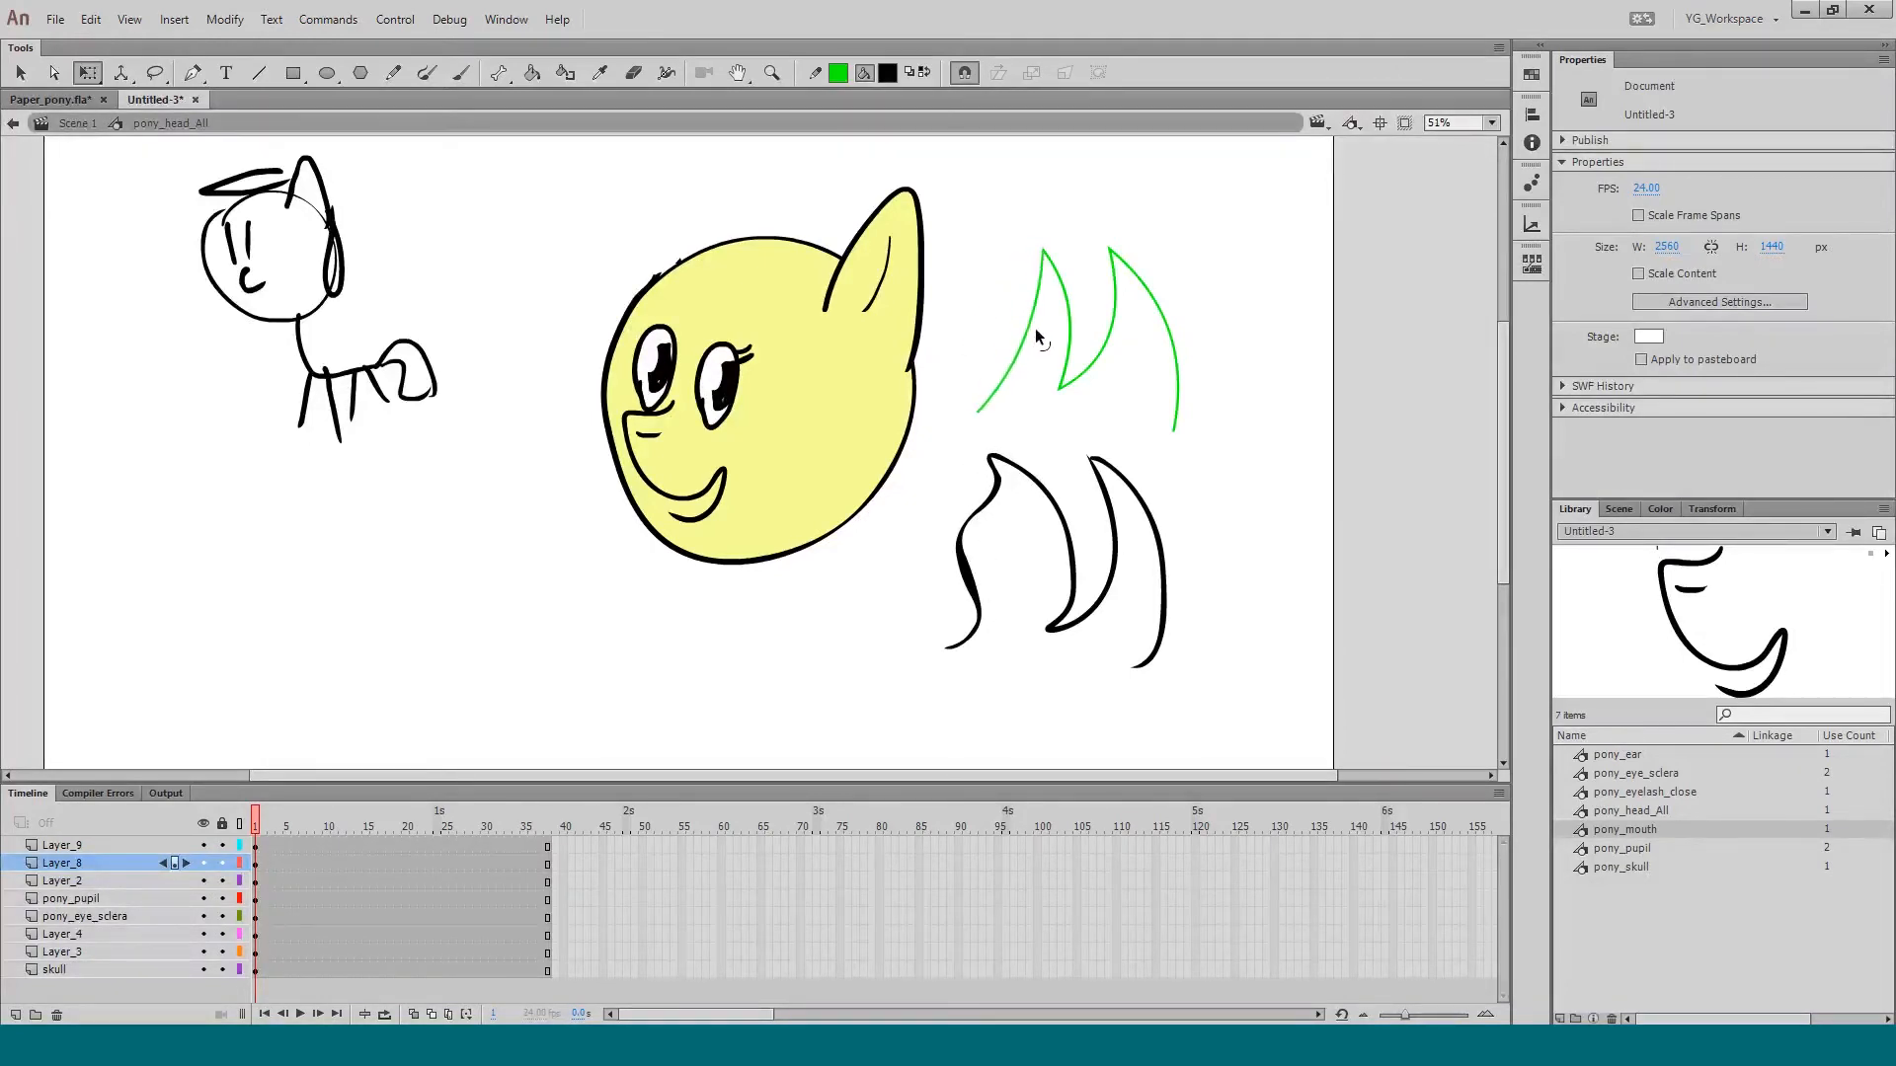
left_click_drag(989, 495, 967, 488)
Step: Examine the anchor points along the brushed zigzag's outline with the Subselection tool
key("a")
left_click(948, 549)
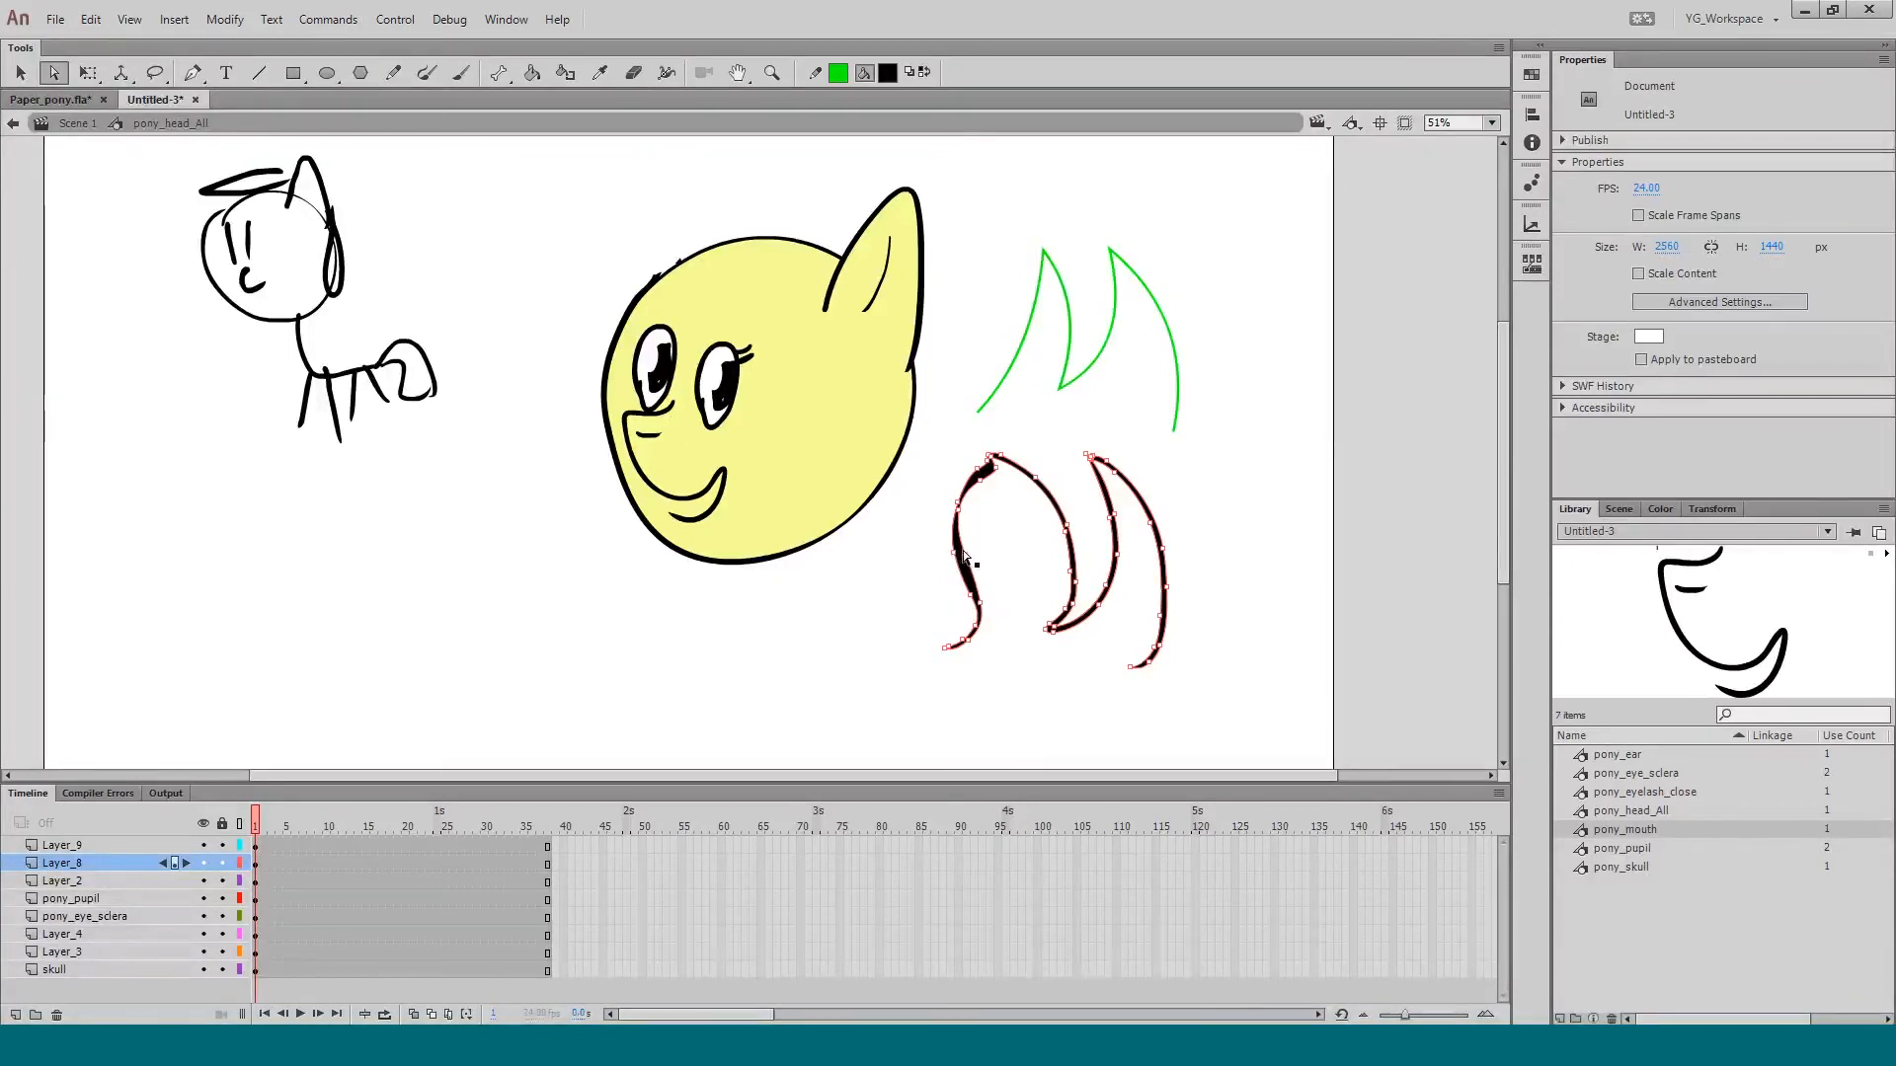
left_click(984, 476)
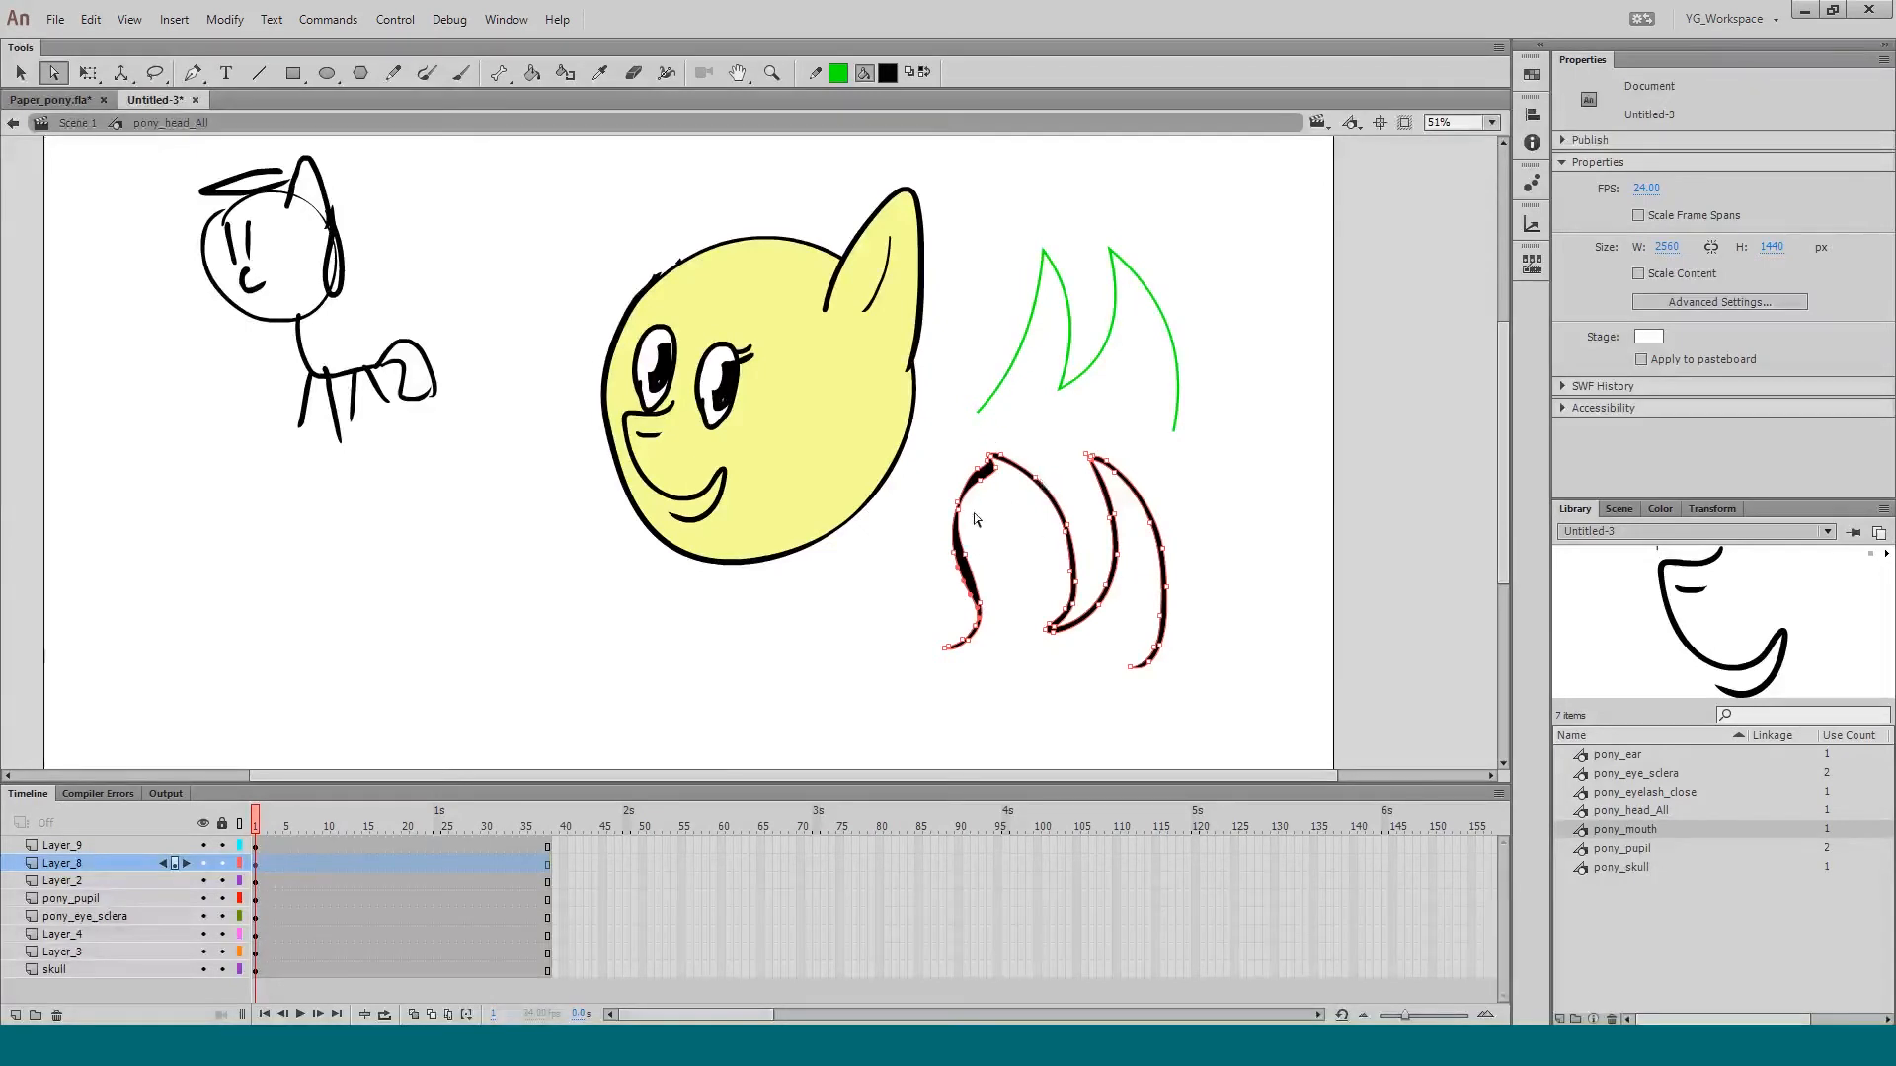
key("q")
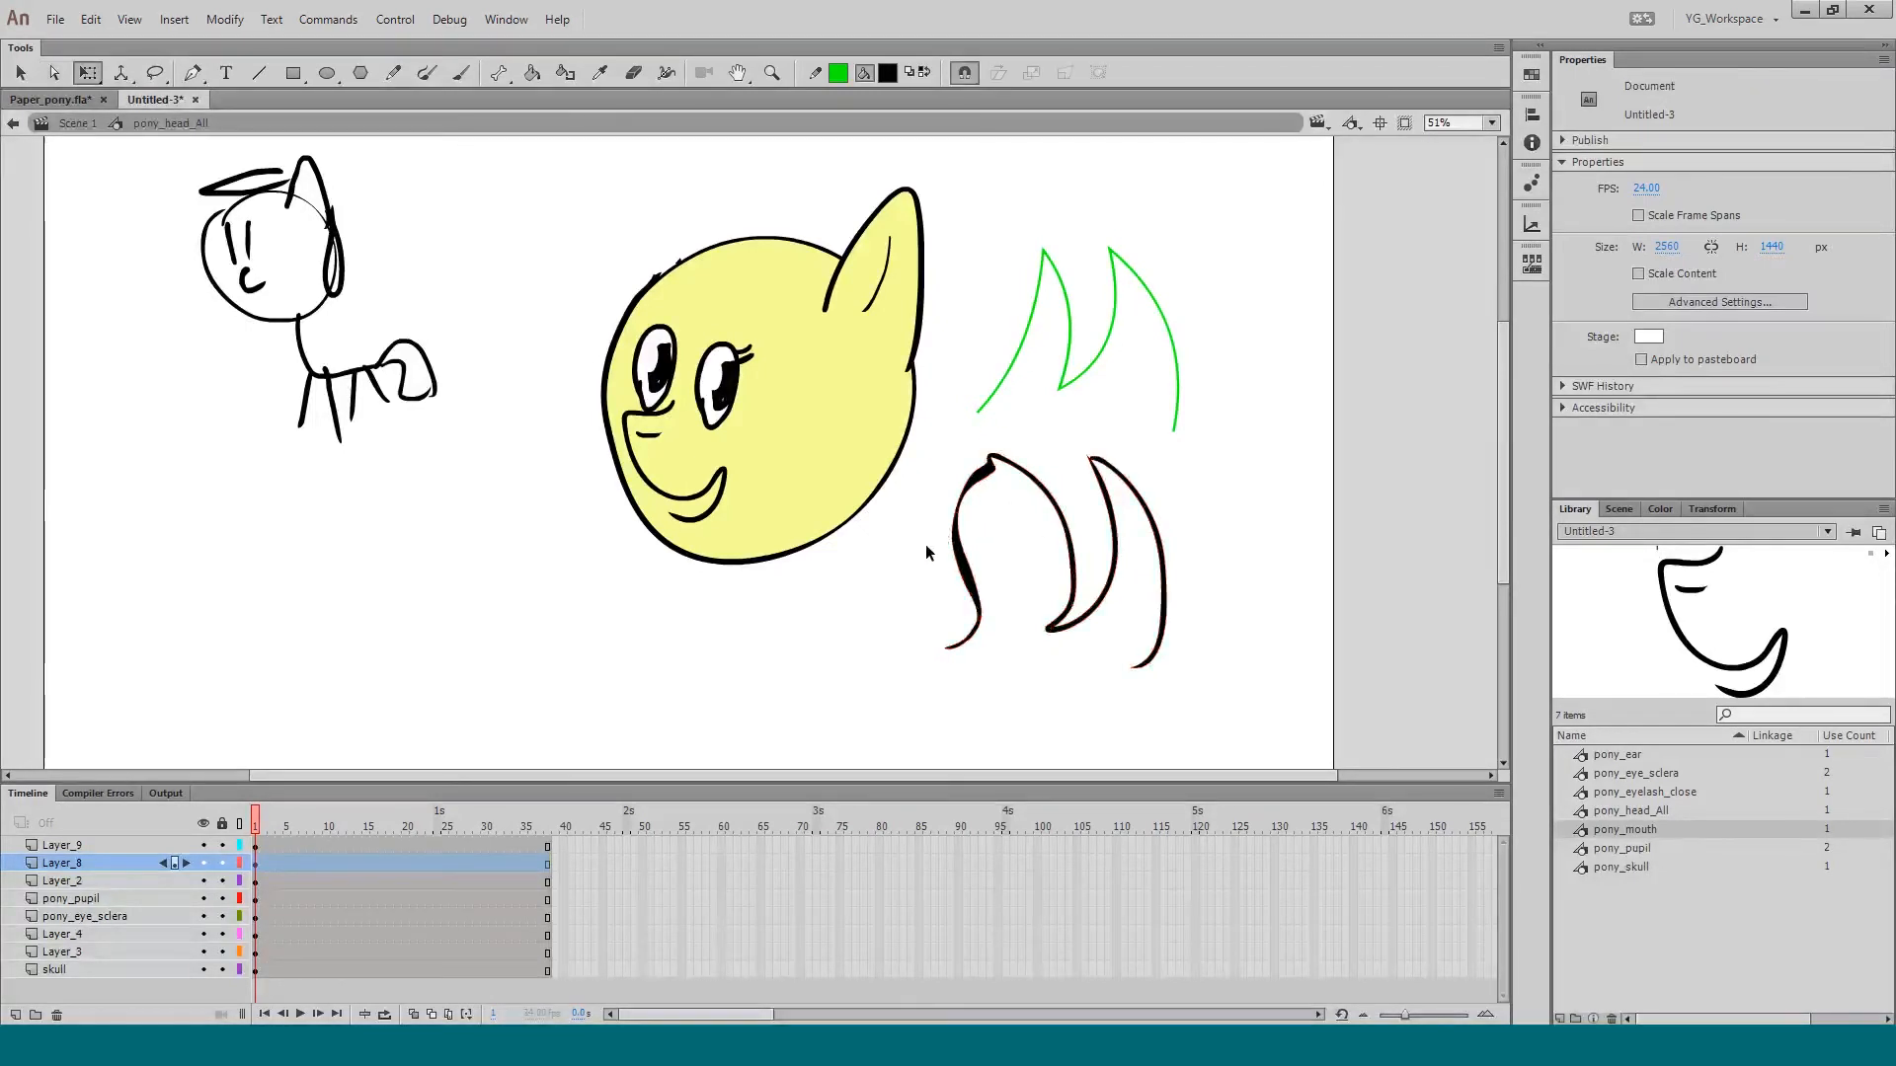
key("ctrl+z")
key("ctrl+z")
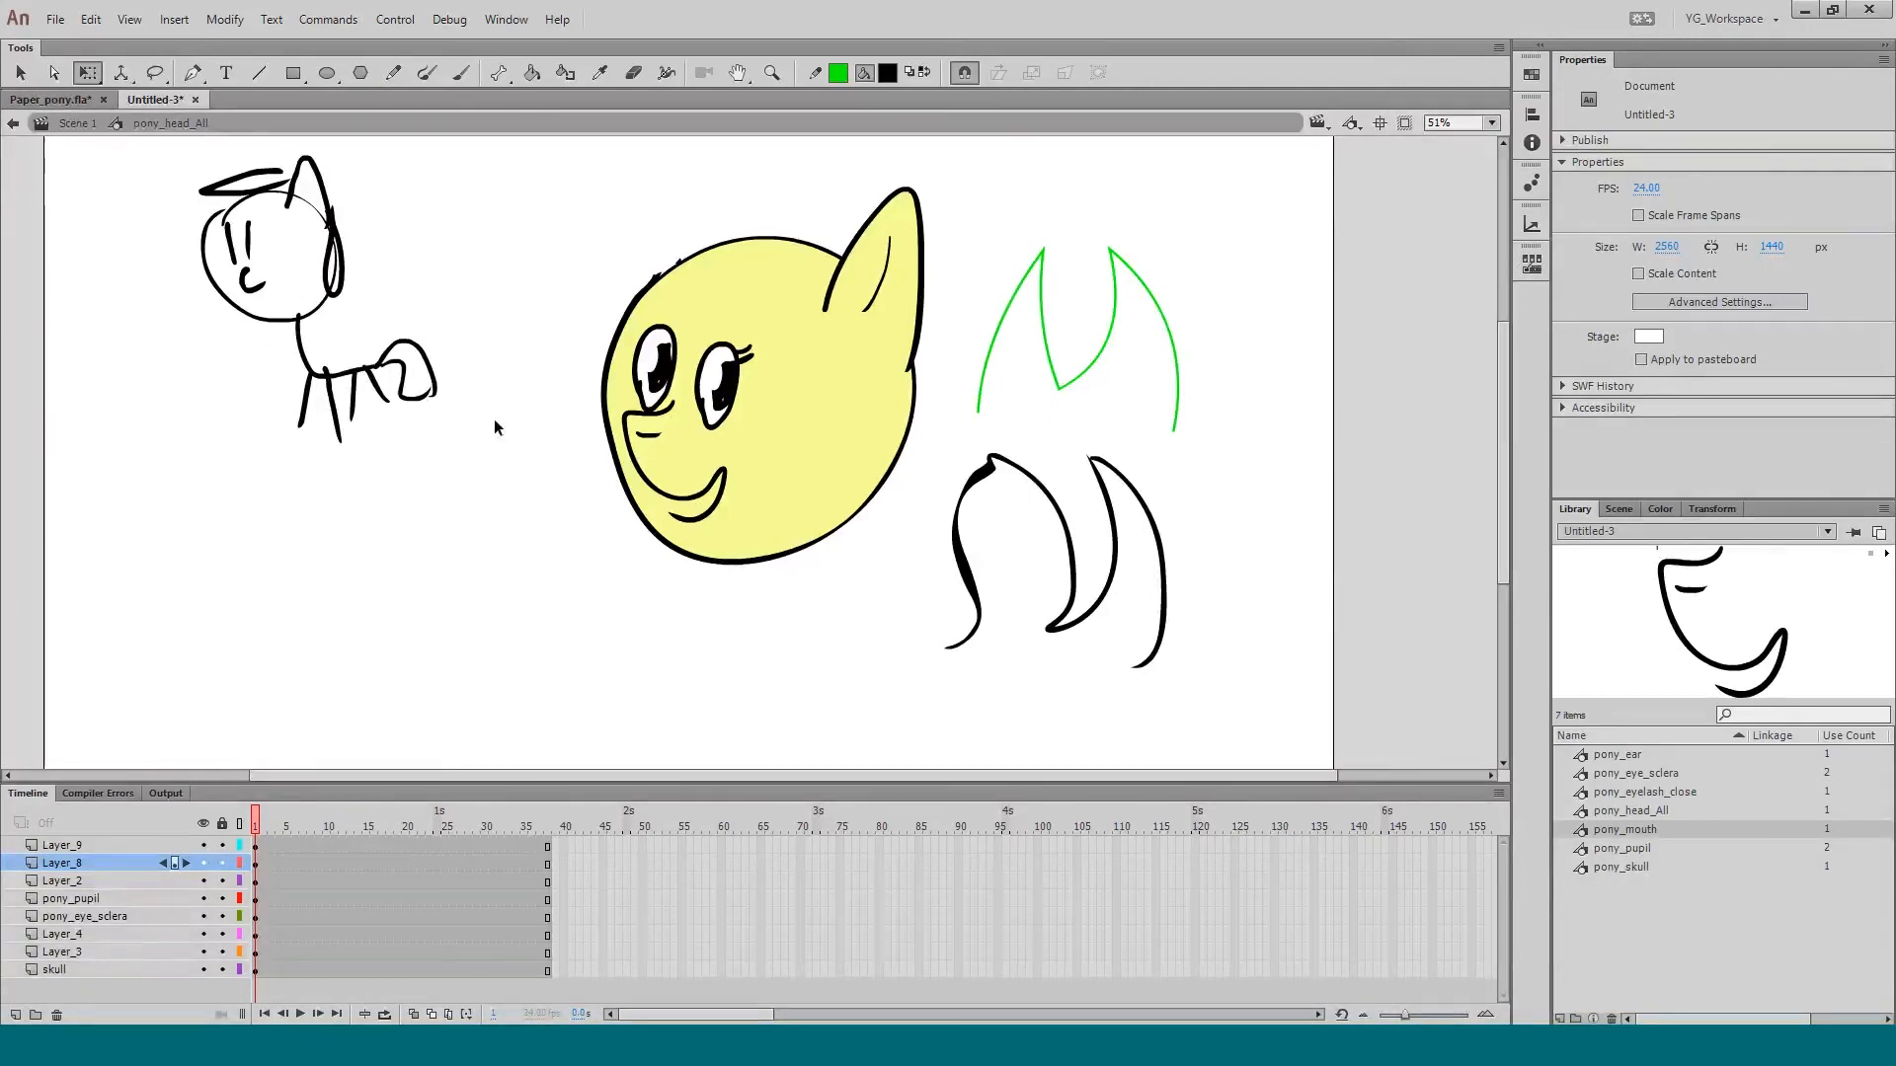
Step: Delete the brushed zigzag and all the green line segments beside the head, and return to Scene 1
left_click(988, 478)
key("Delete")
left_click(981, 390)
key("Delete")
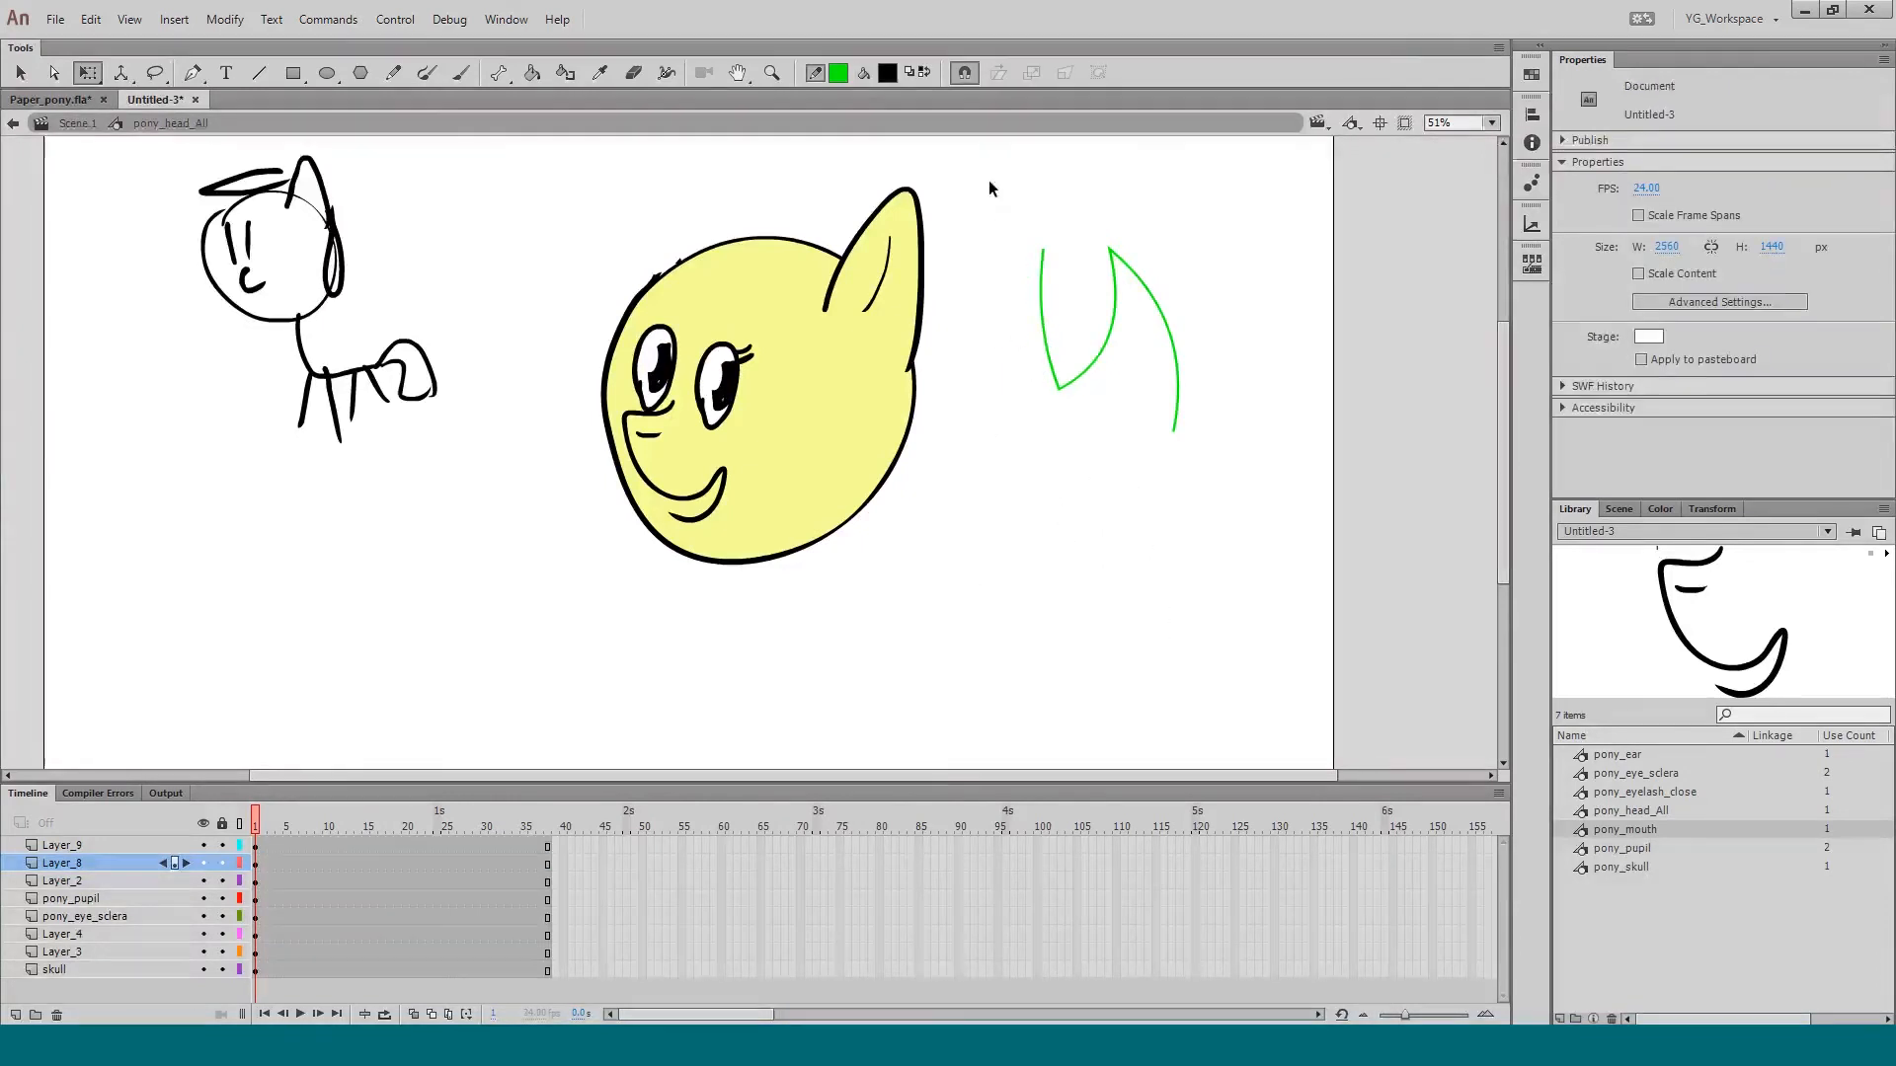
left_click_drag(988, 180, 1238, 521)
key("Delete")
left_click(78, 122)
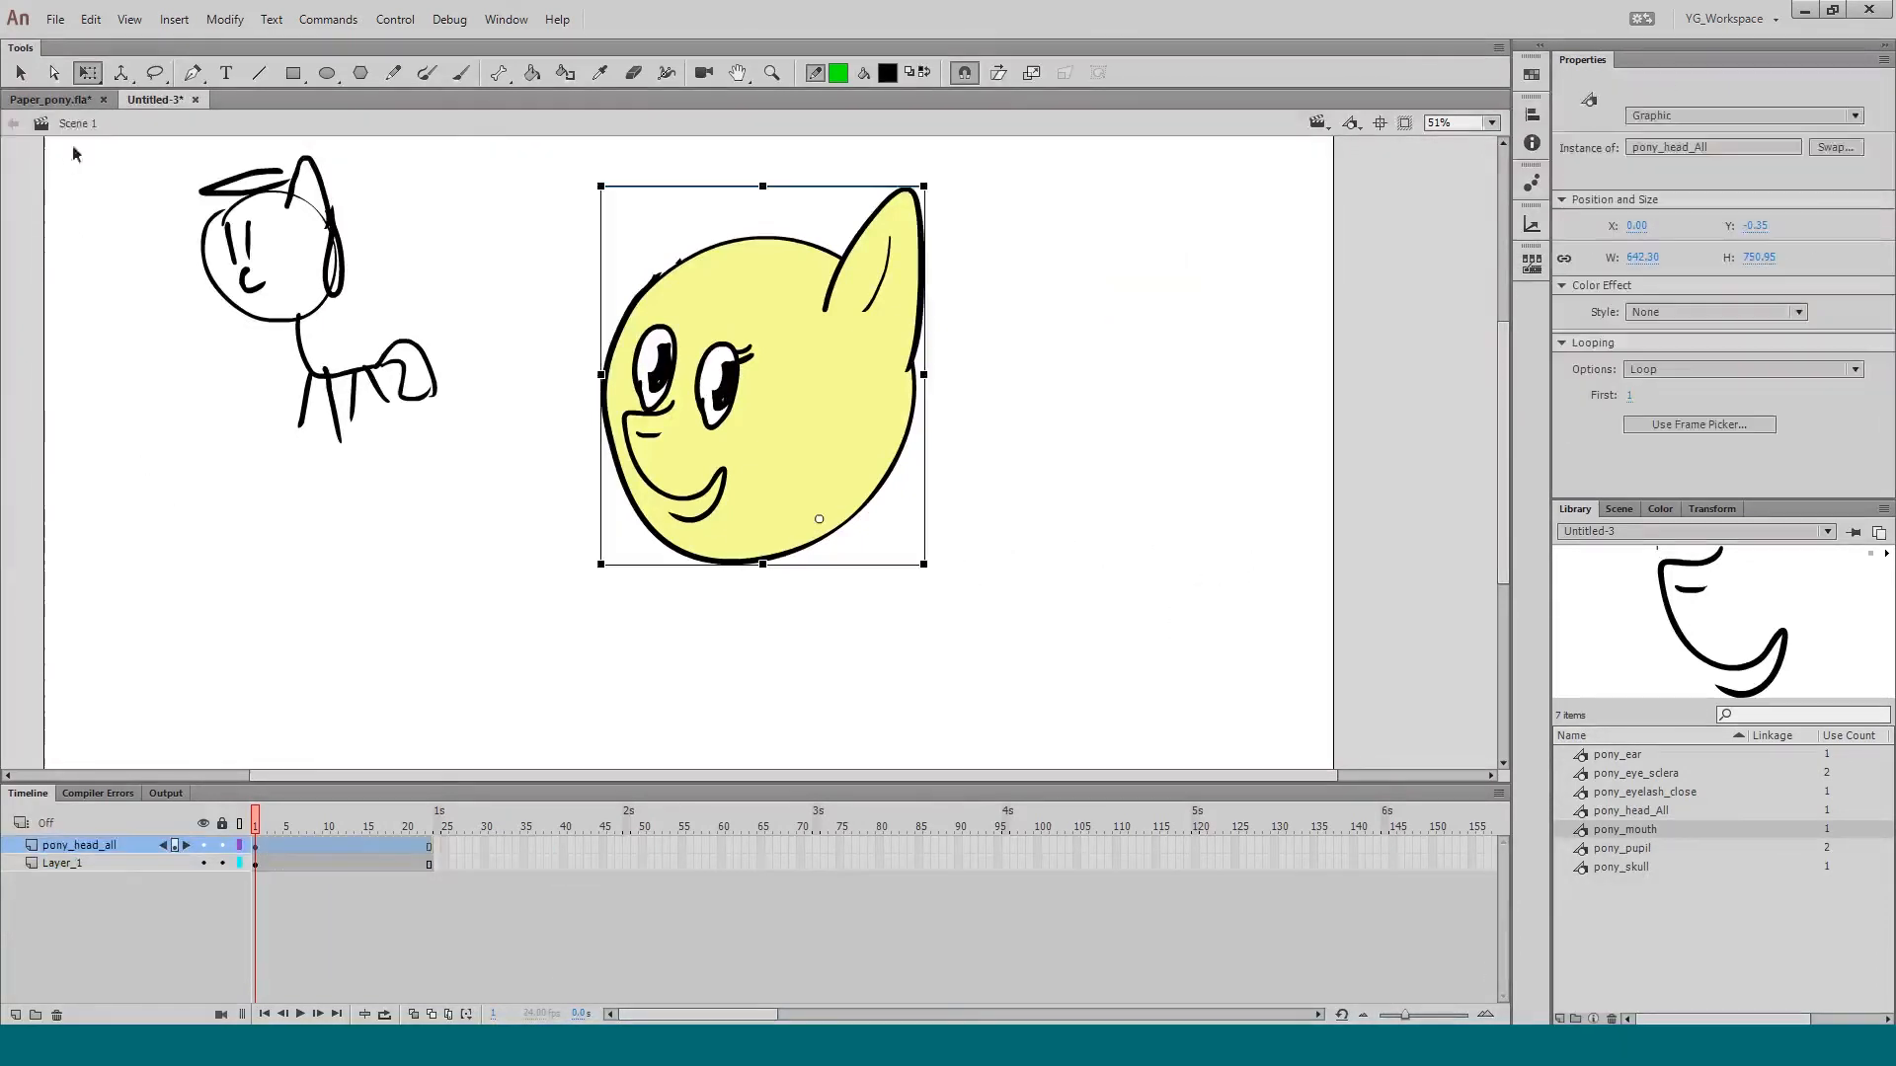
Step: Add a new layer and paint a black oval outline on it with the Brush tool beside the head's lower edge
left_click(16, 1015)
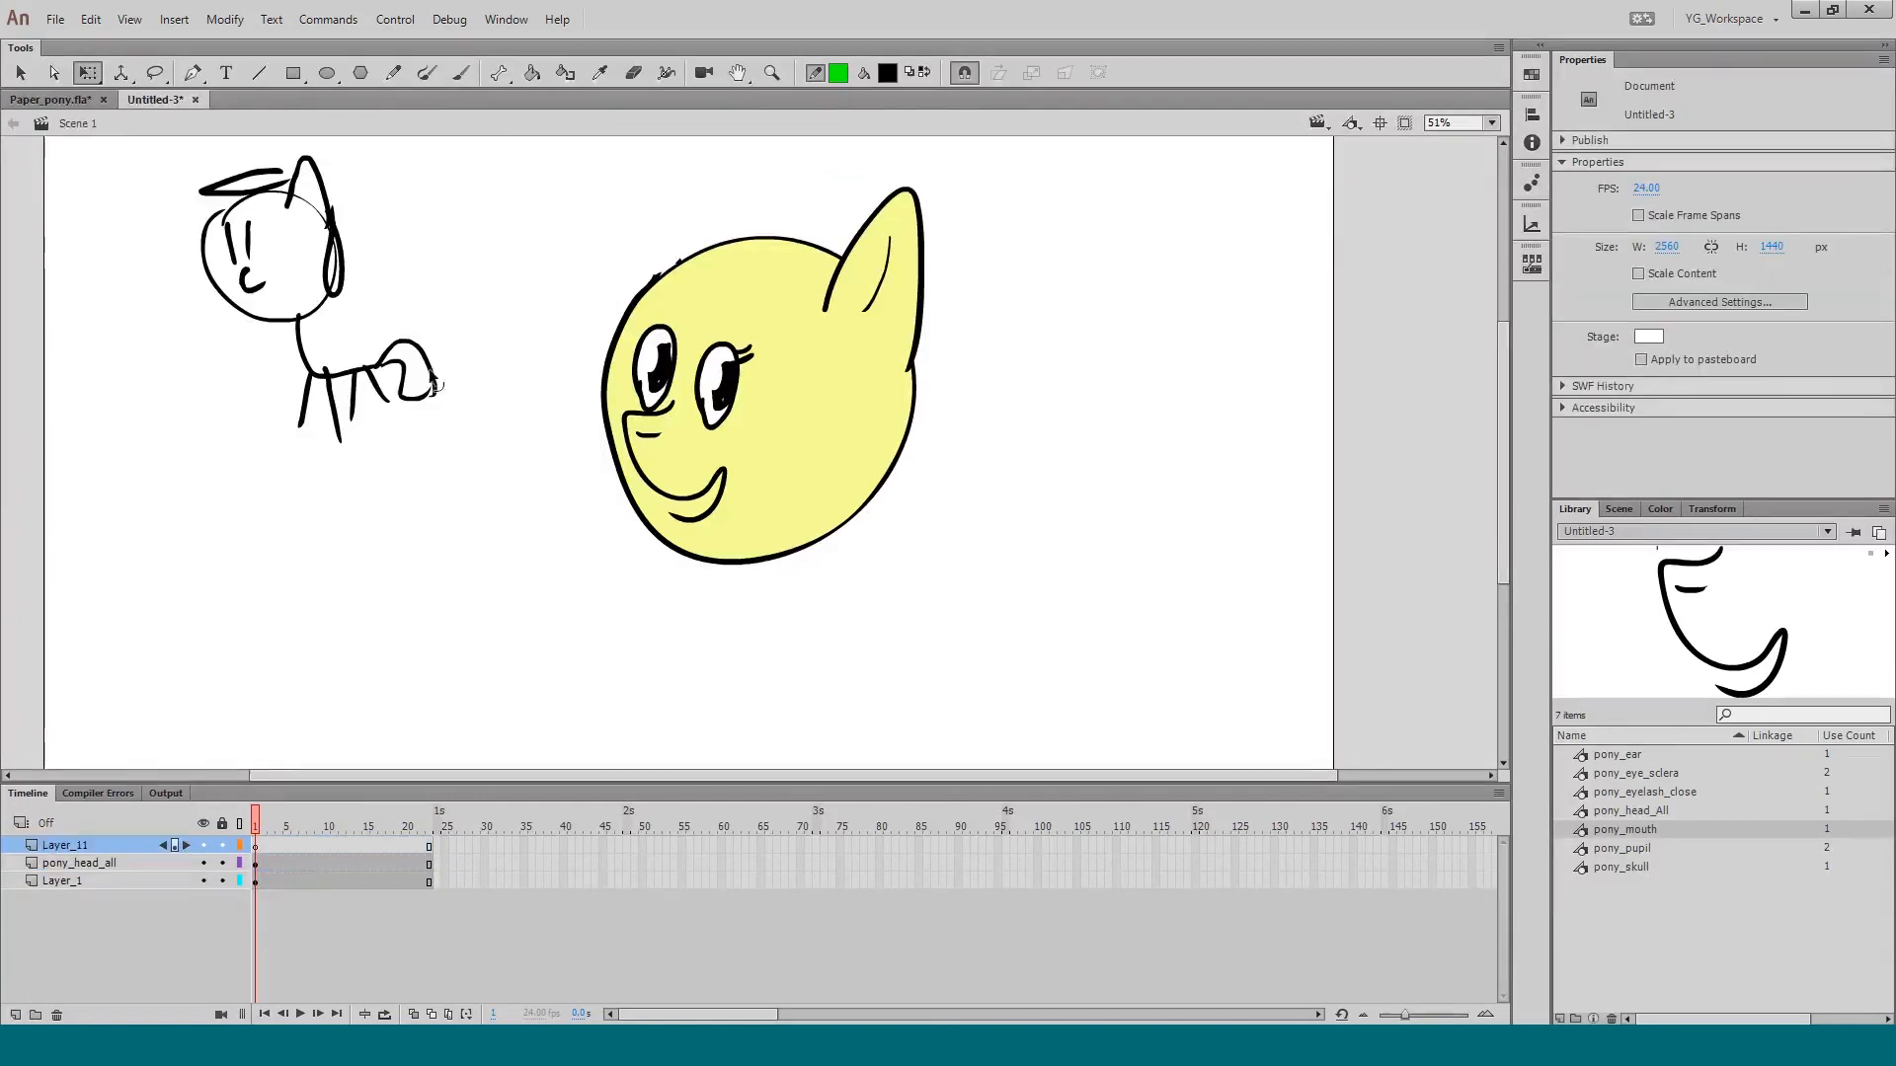
scroll(499, 550, "right", 3)
scroll(499, 550, "up", 1)
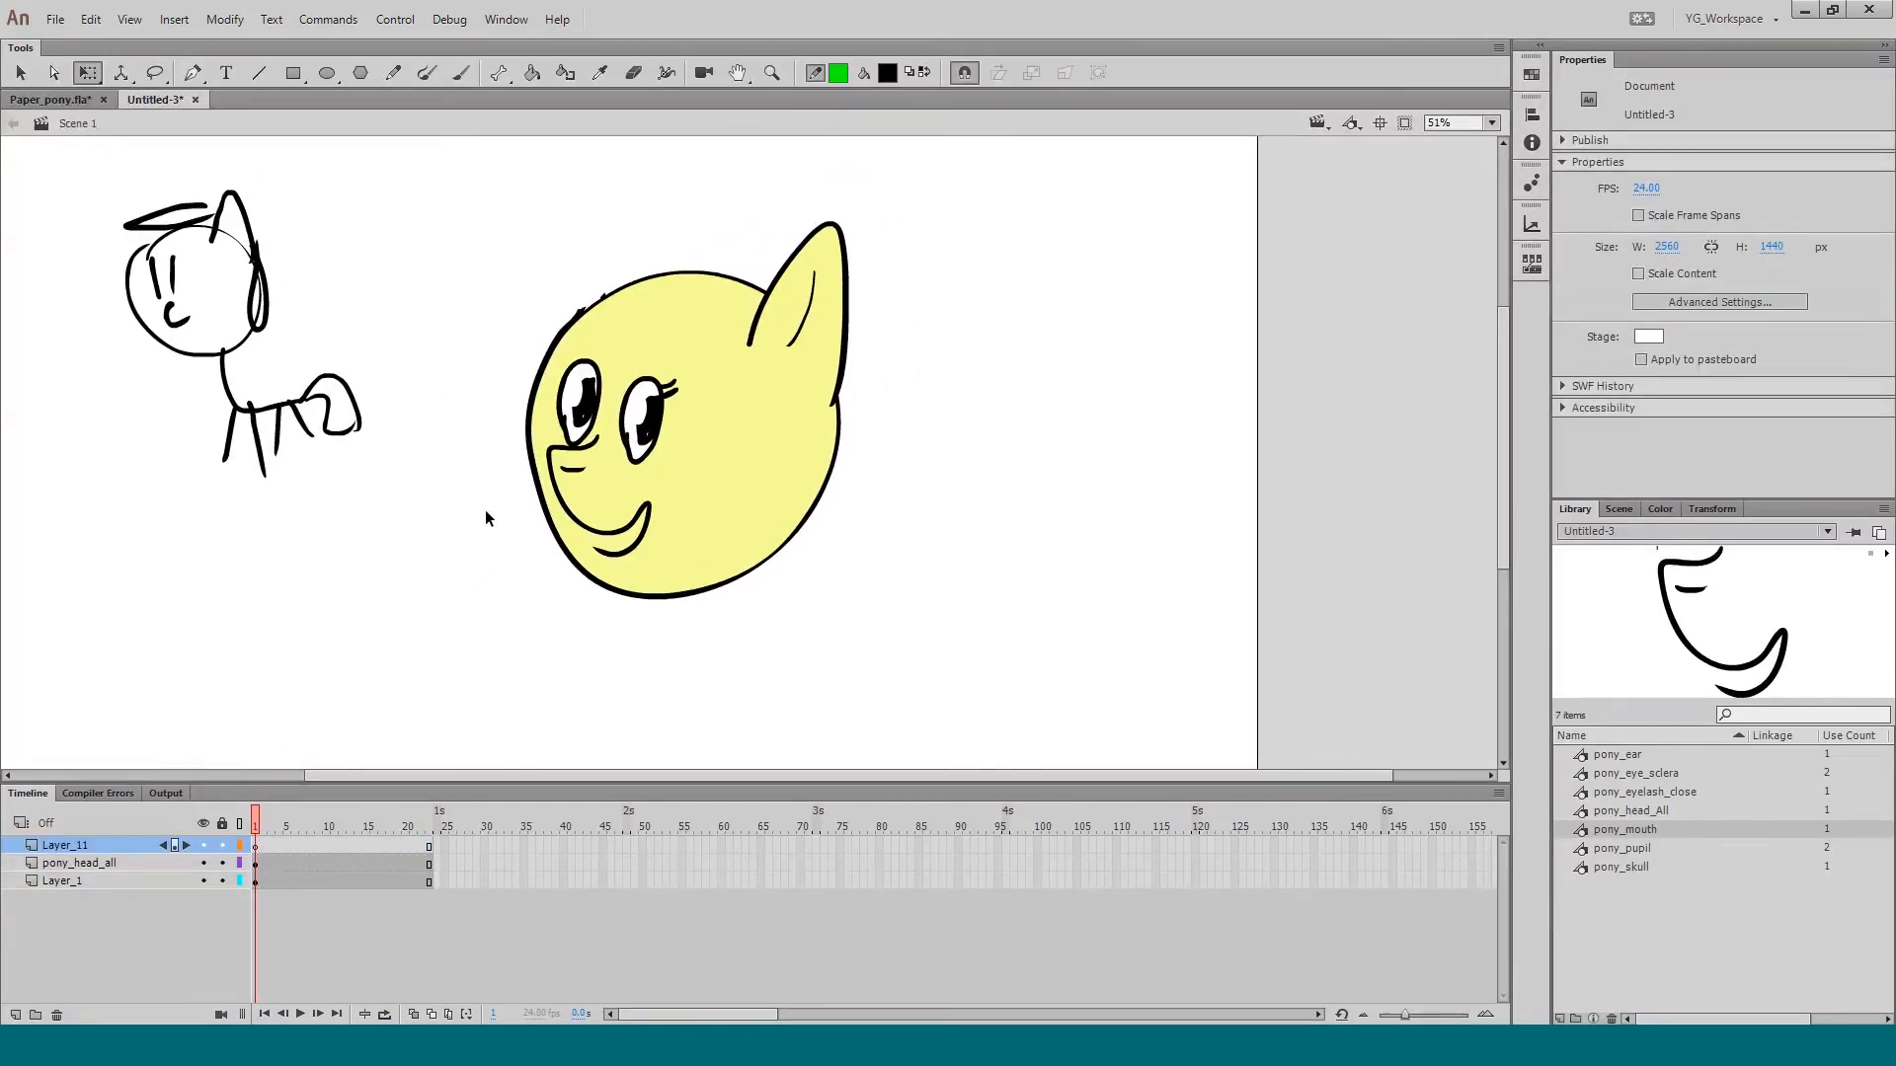
left_click_drag(649, 785, 651, 809)
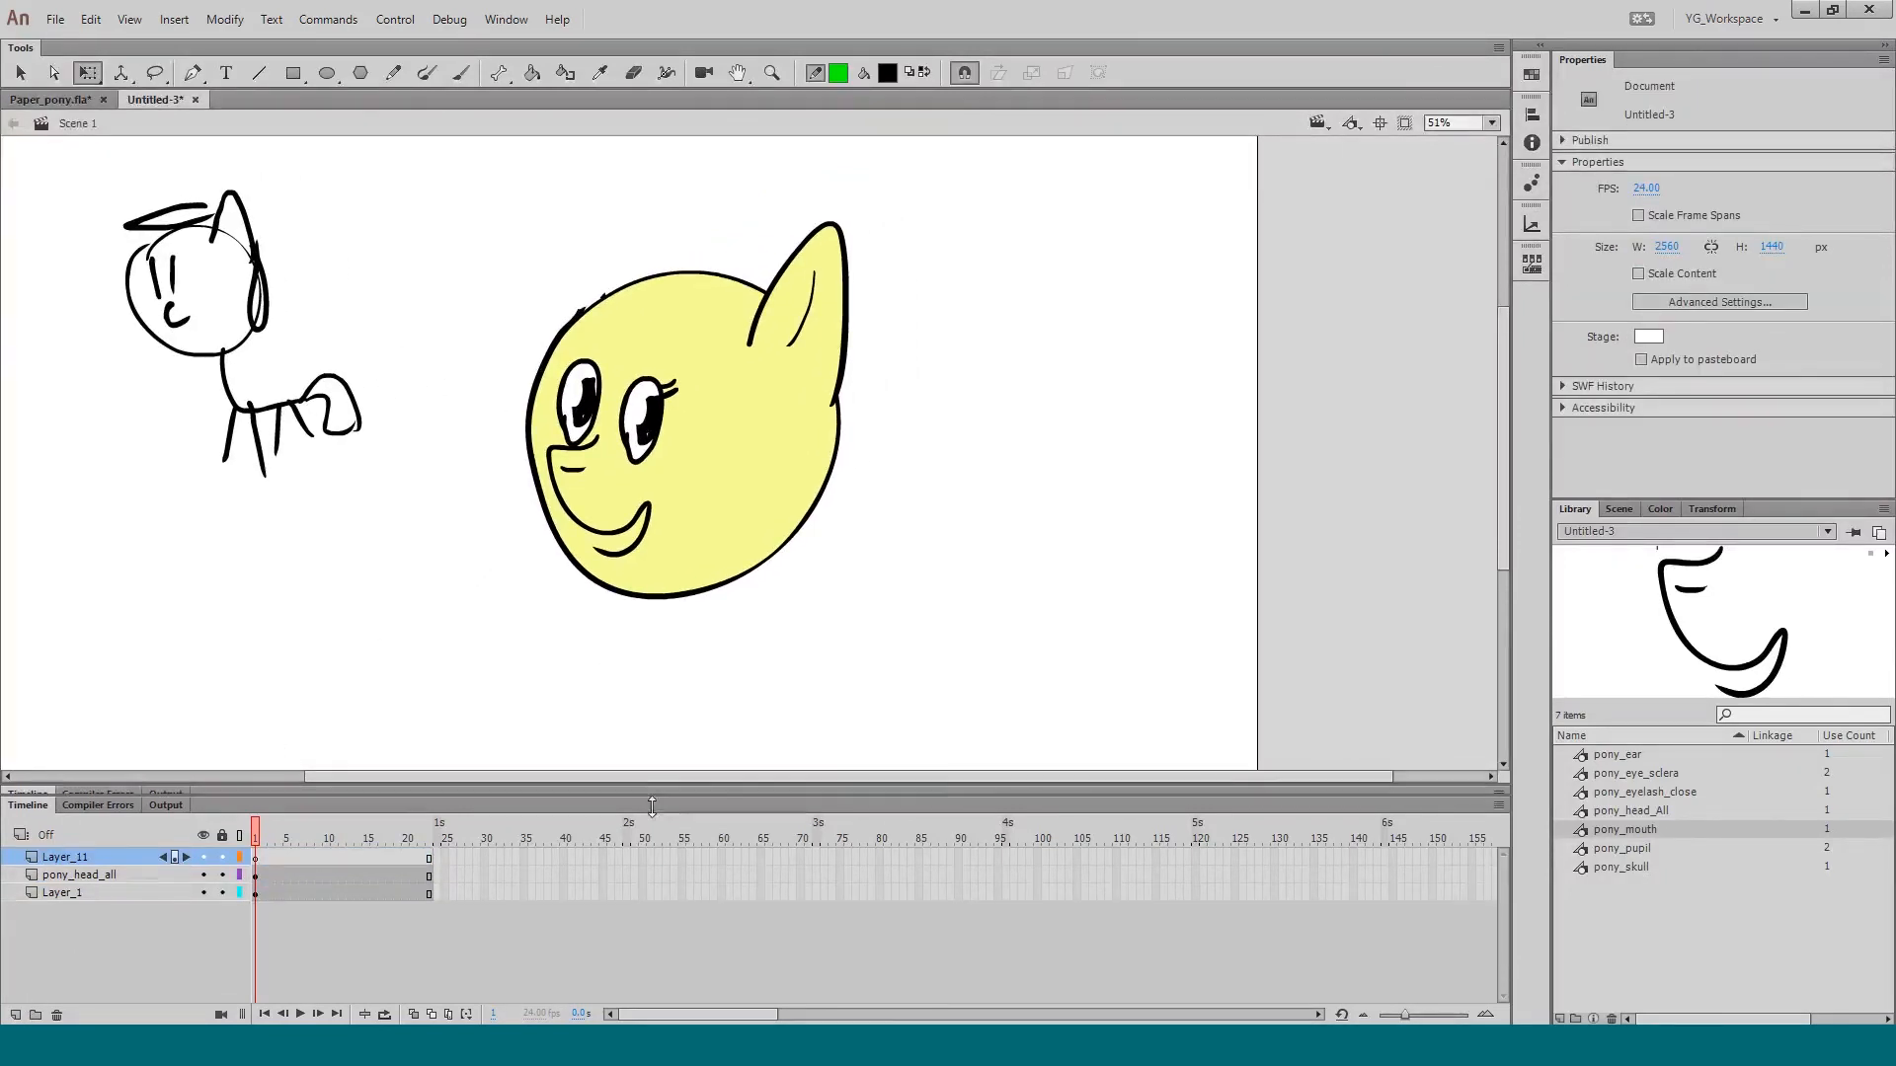
key("b")
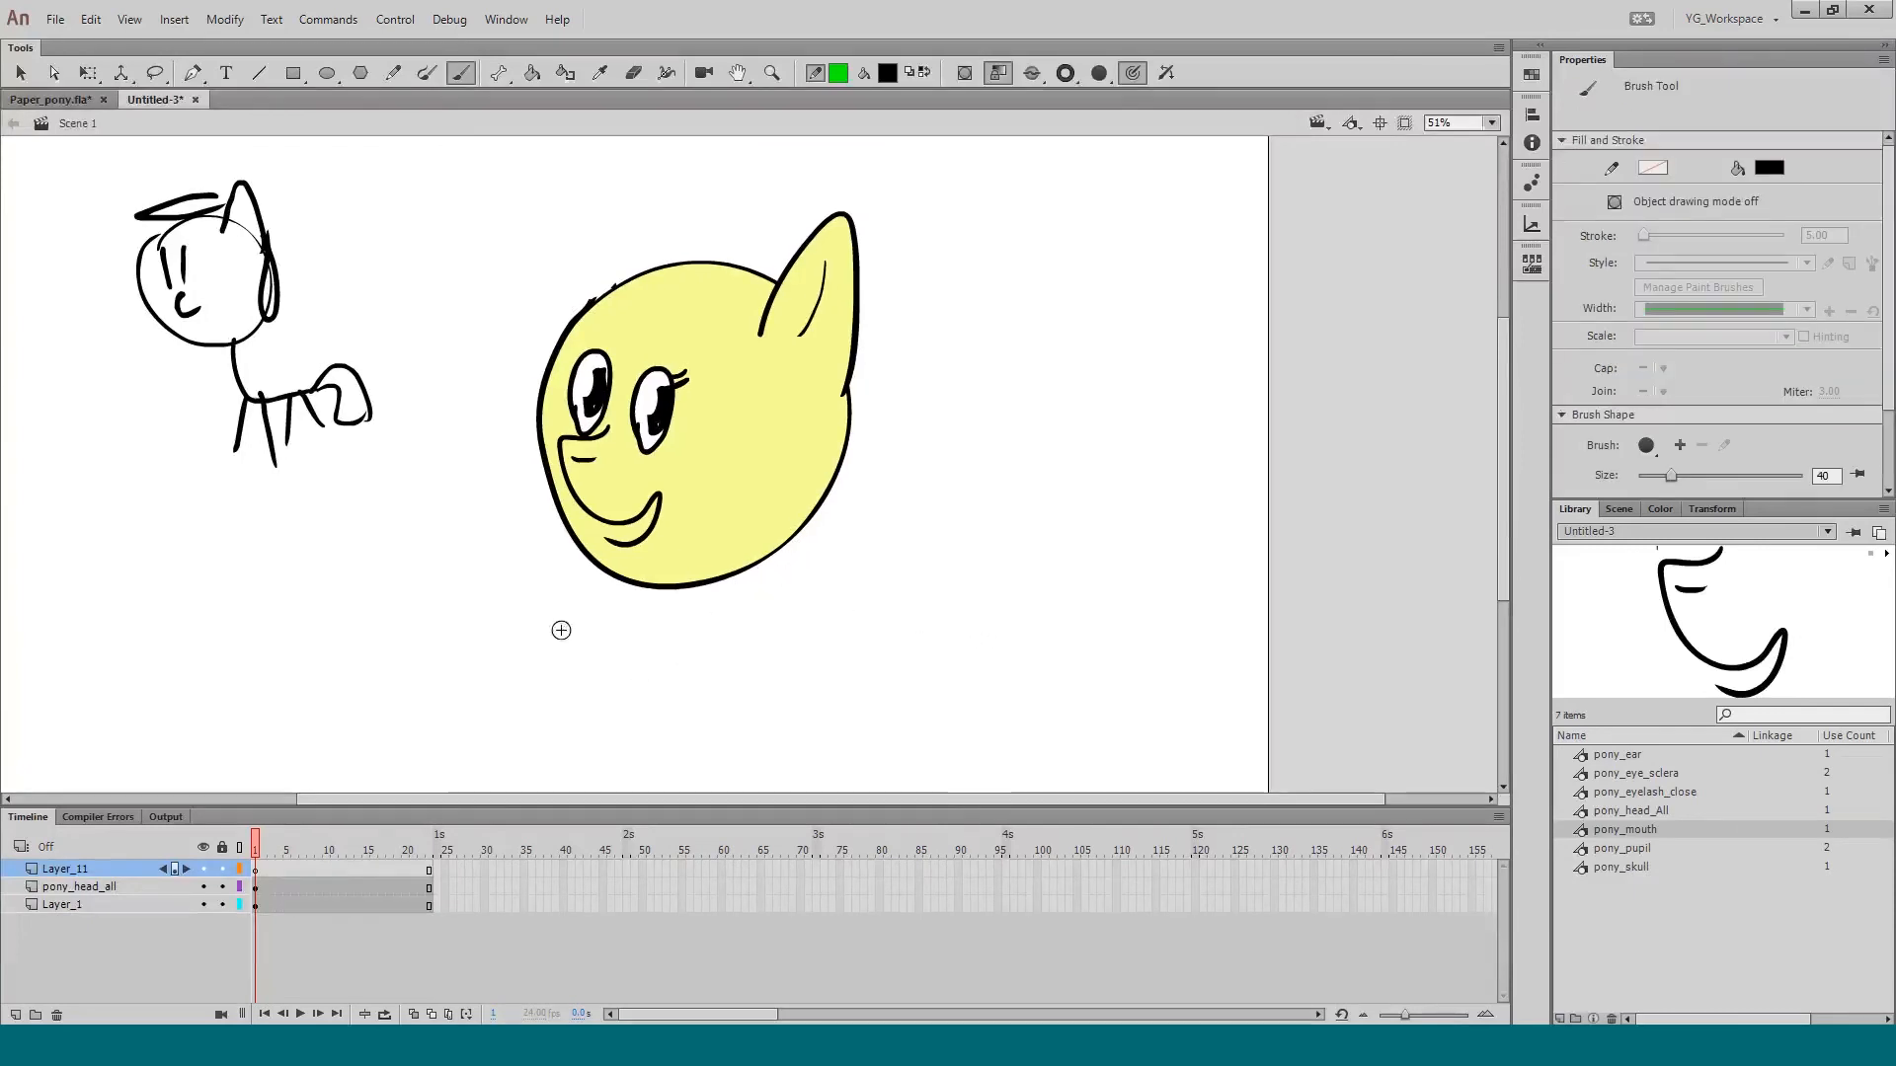
mouse_move(971, 506)
left_mouse_down()
mouse_move(977, 484)
mouse_move(973, 538)
mouse_move(968, 503)
left_mouse_up()
key("q")
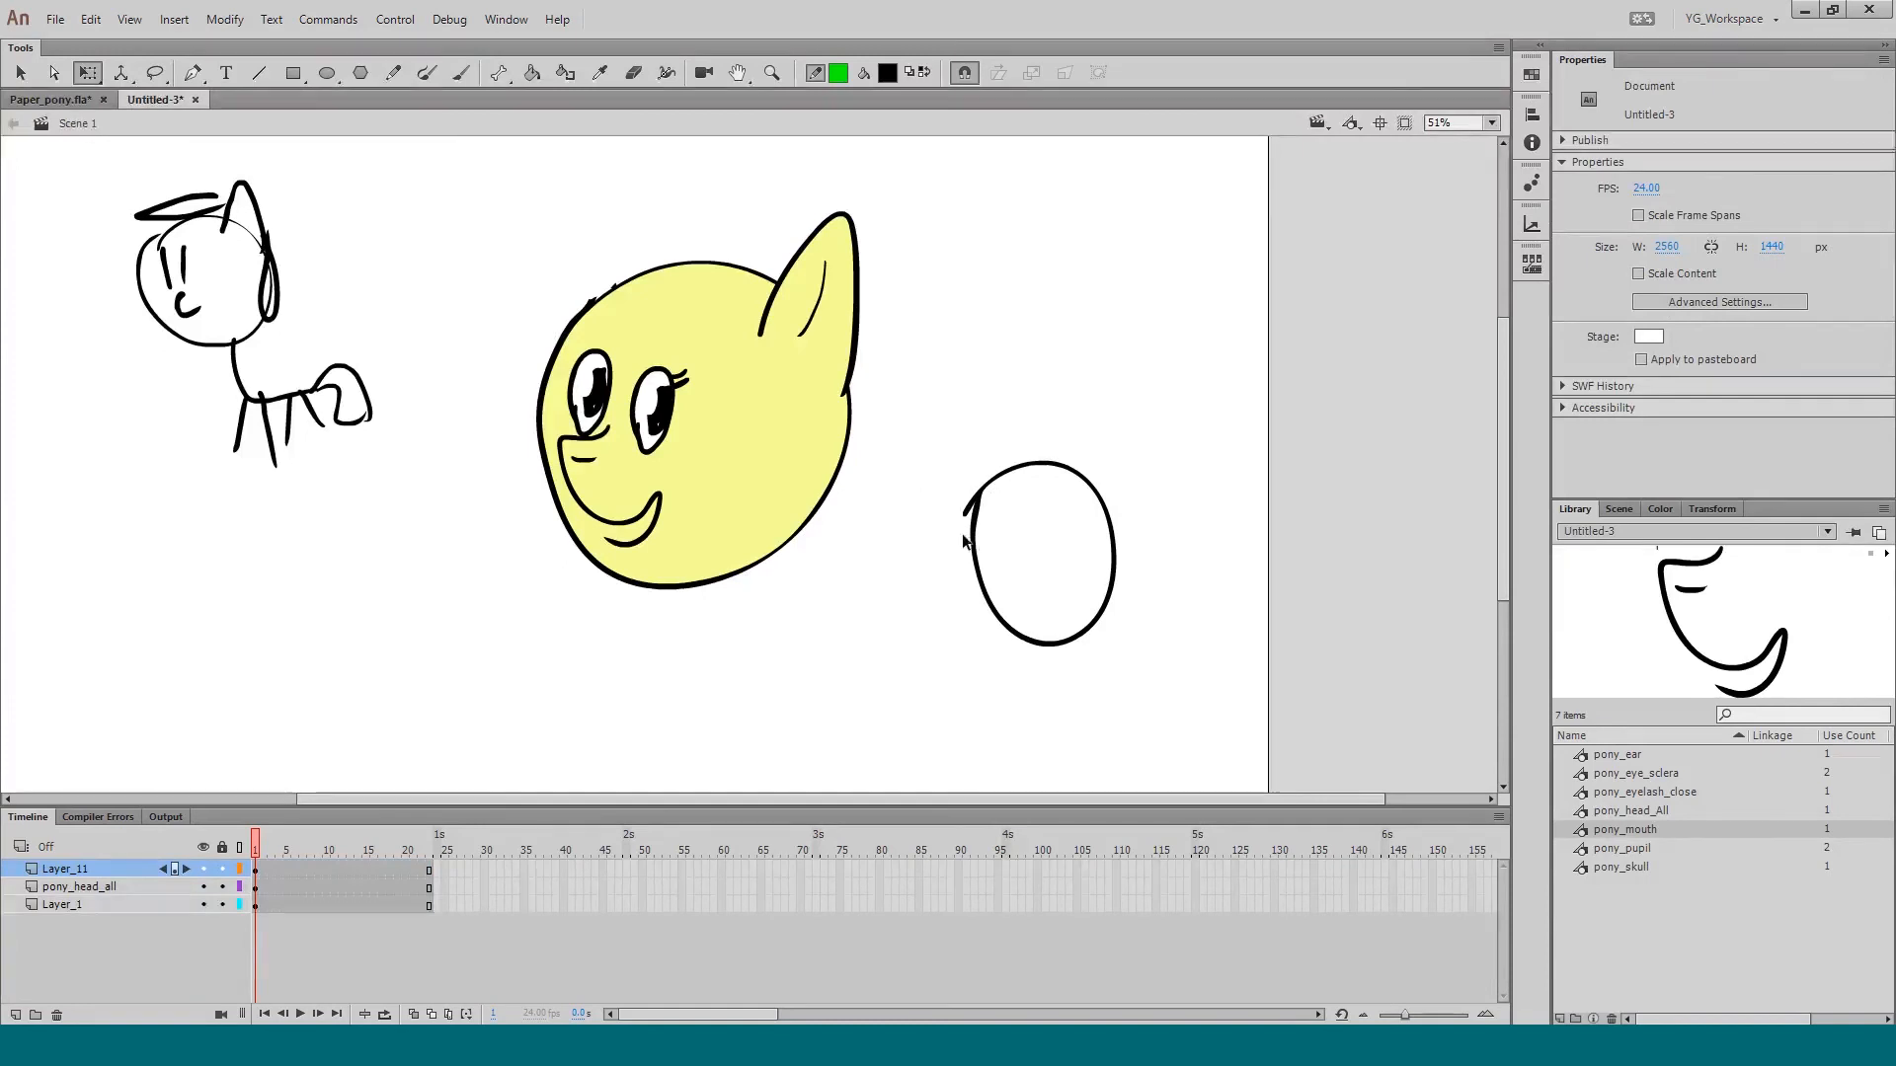
Step: On another new layer, with the layers below locked, draw an unfilled green oval about 261 by 370 px over the brushed one
left_click(16, 1015)
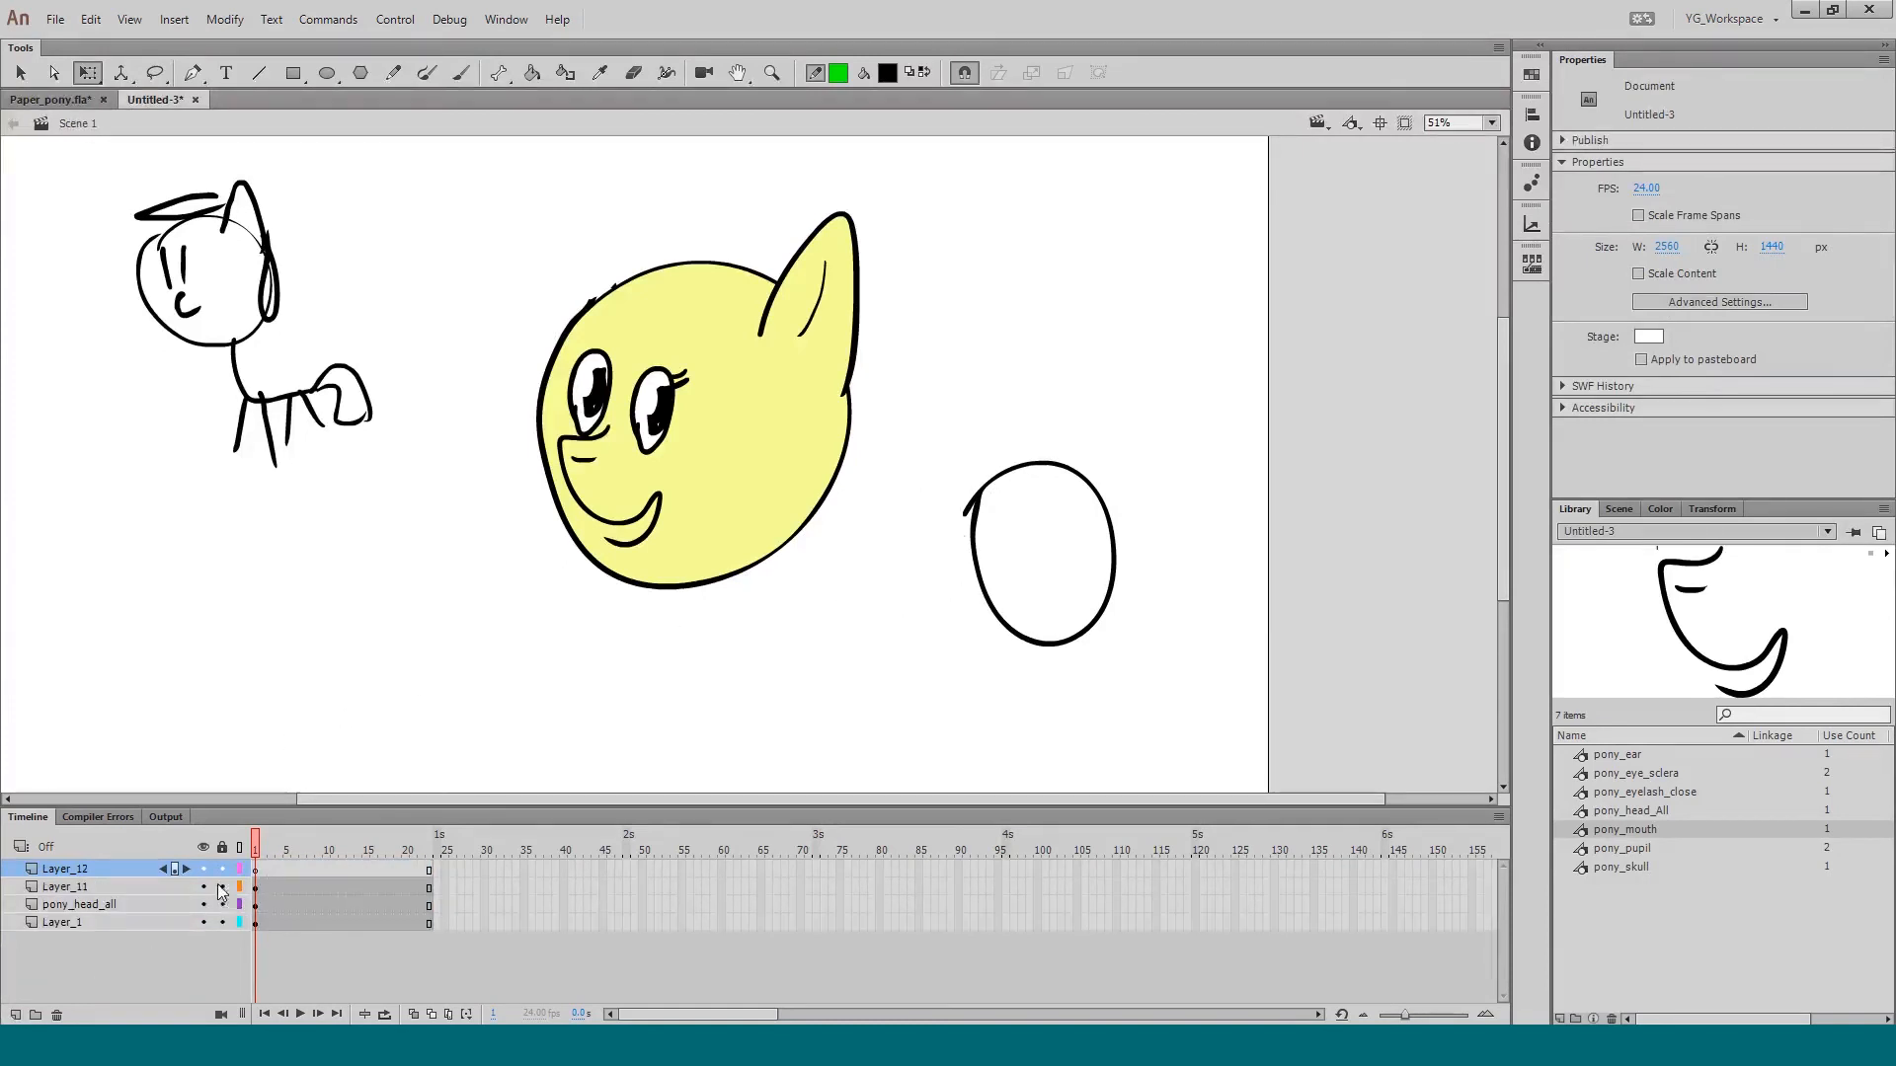
left_click_drag(221, 887, 221, 922)
key("n")
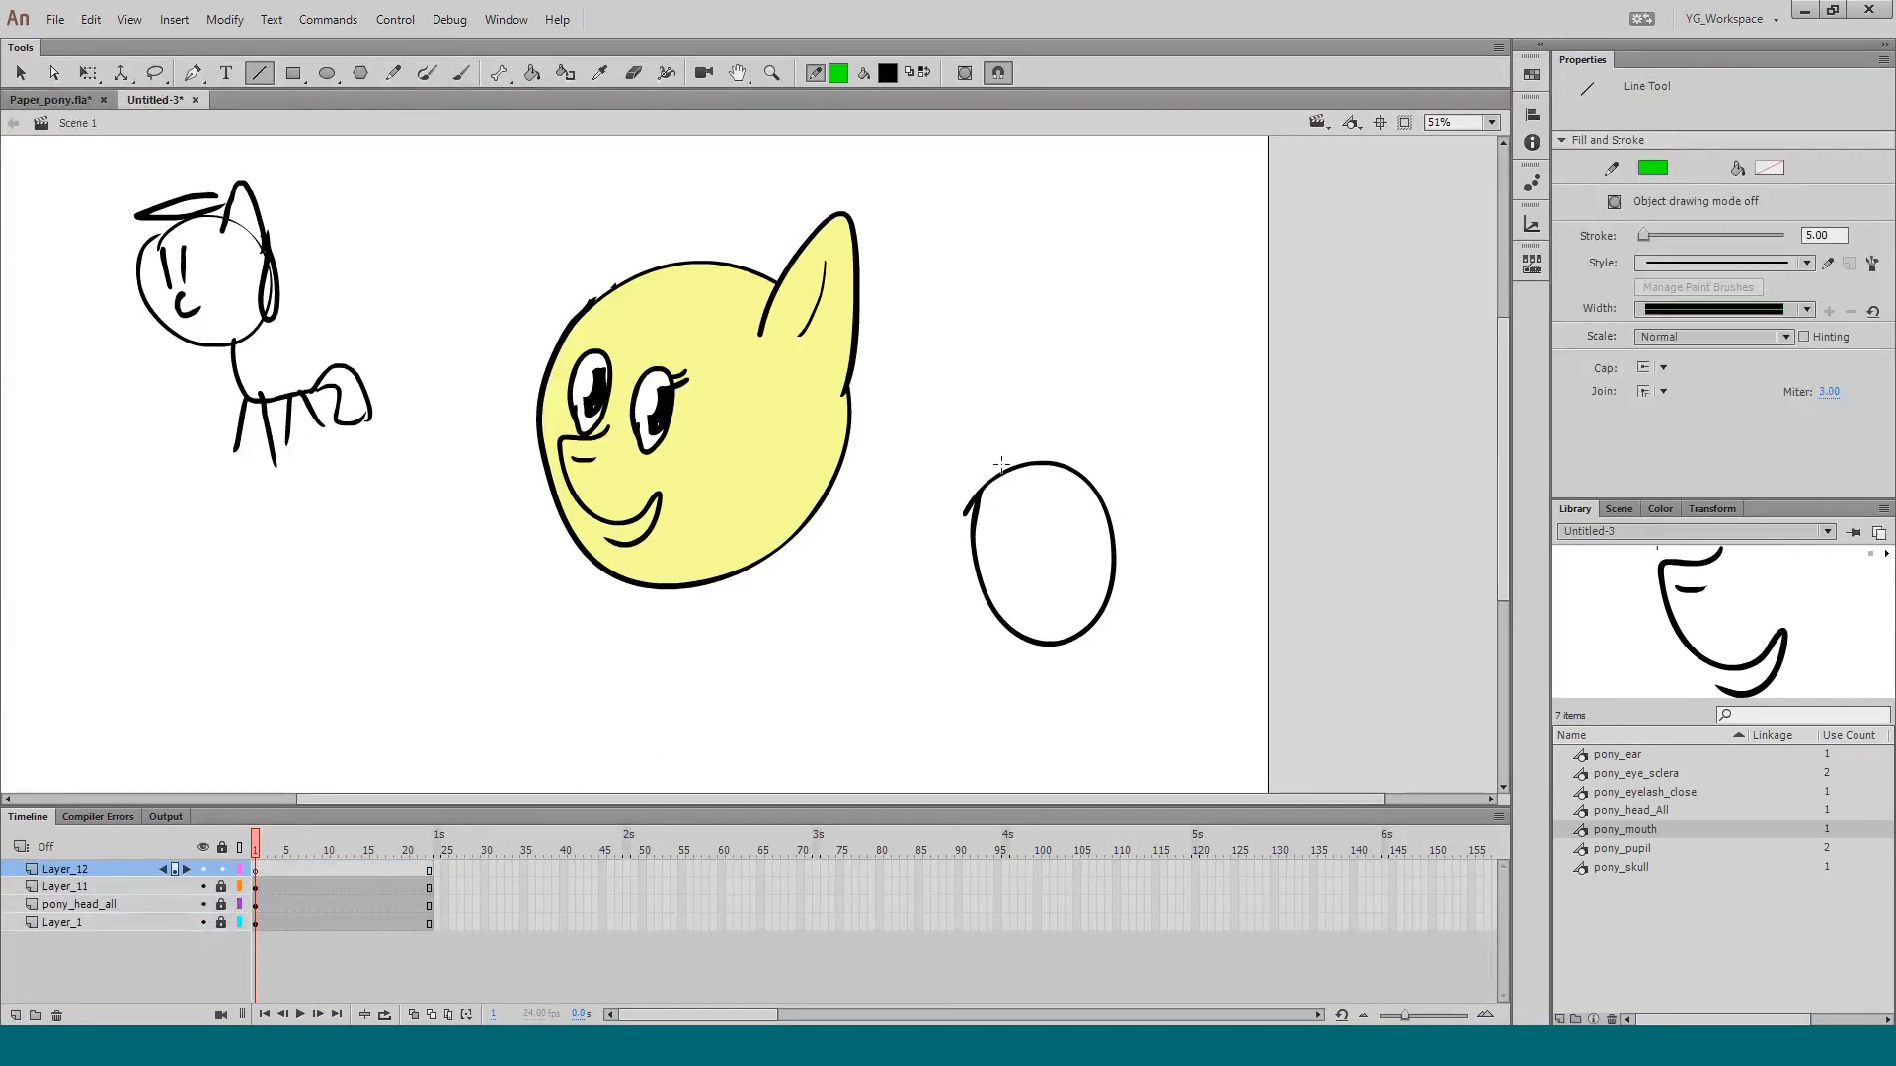
key("o")
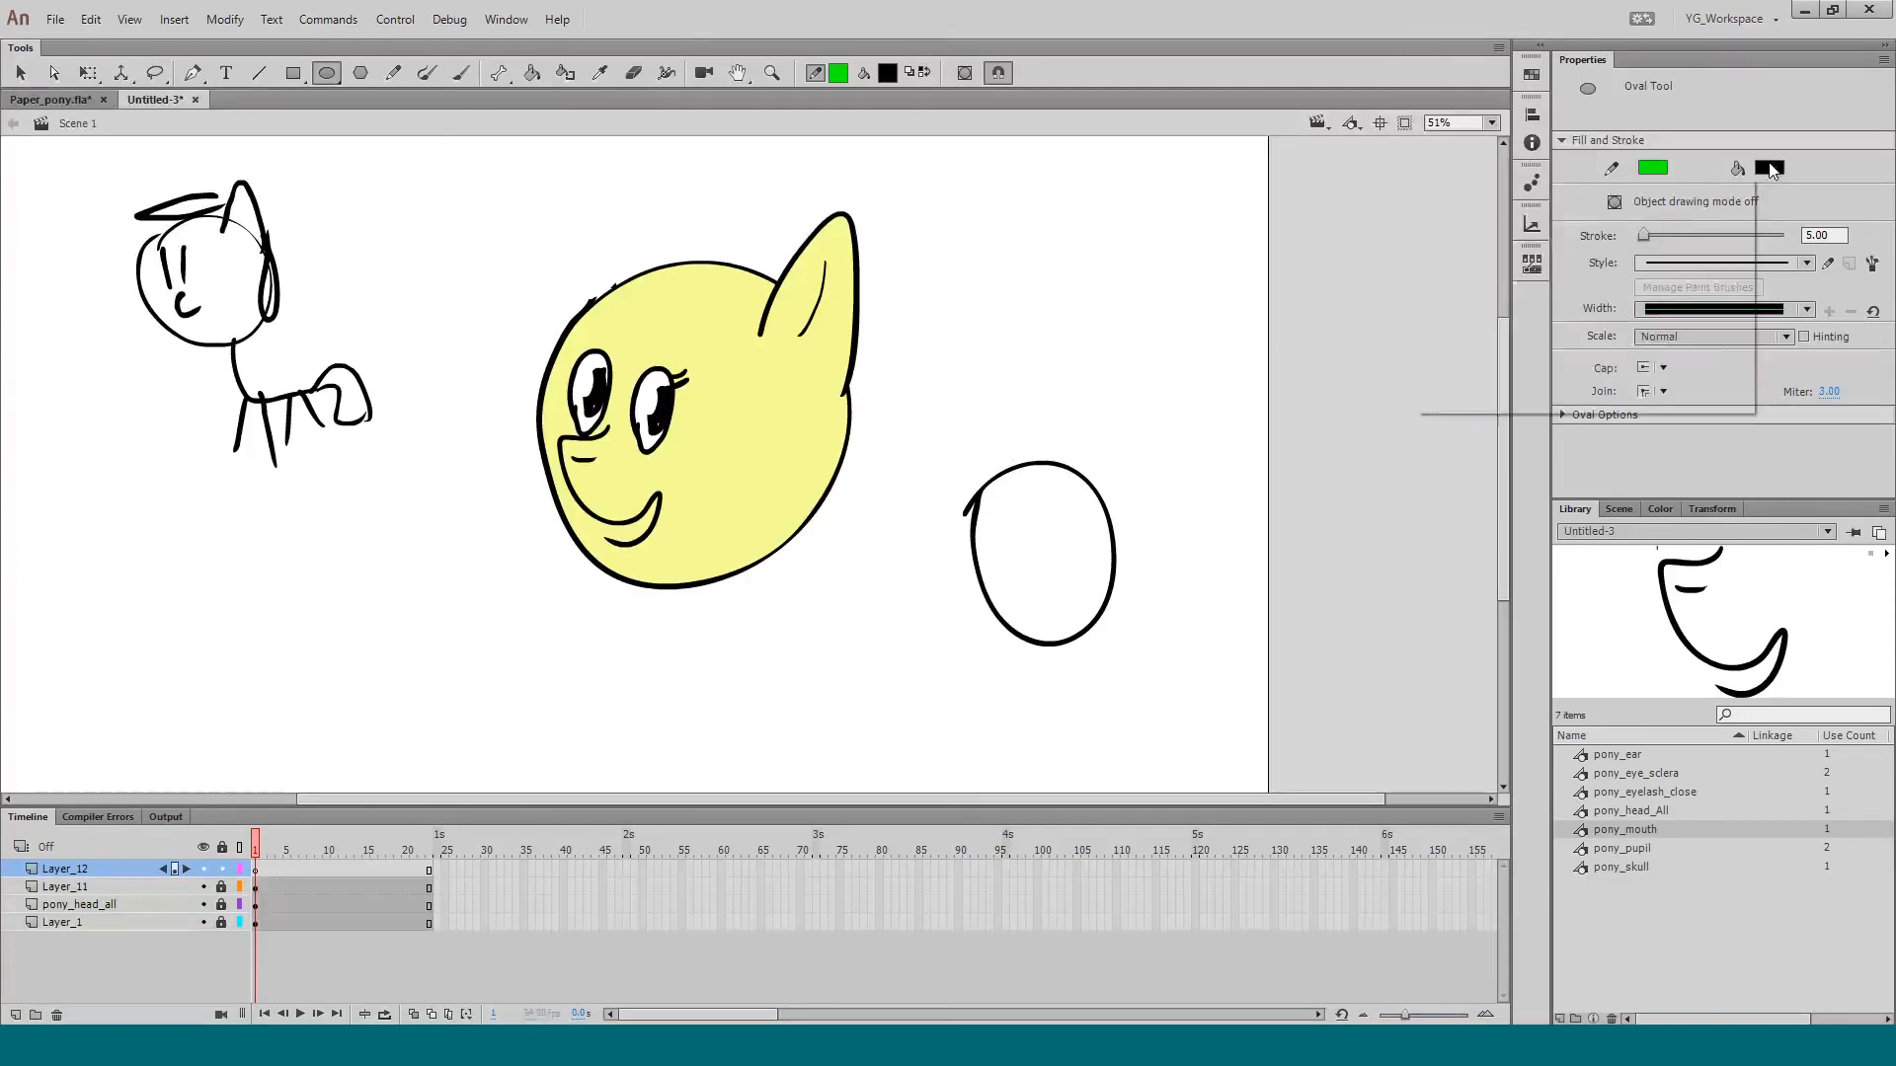
left_click(1769, 168)
left_click(1720, 189)
left_click_drag(1103, 549, 1113, 549)
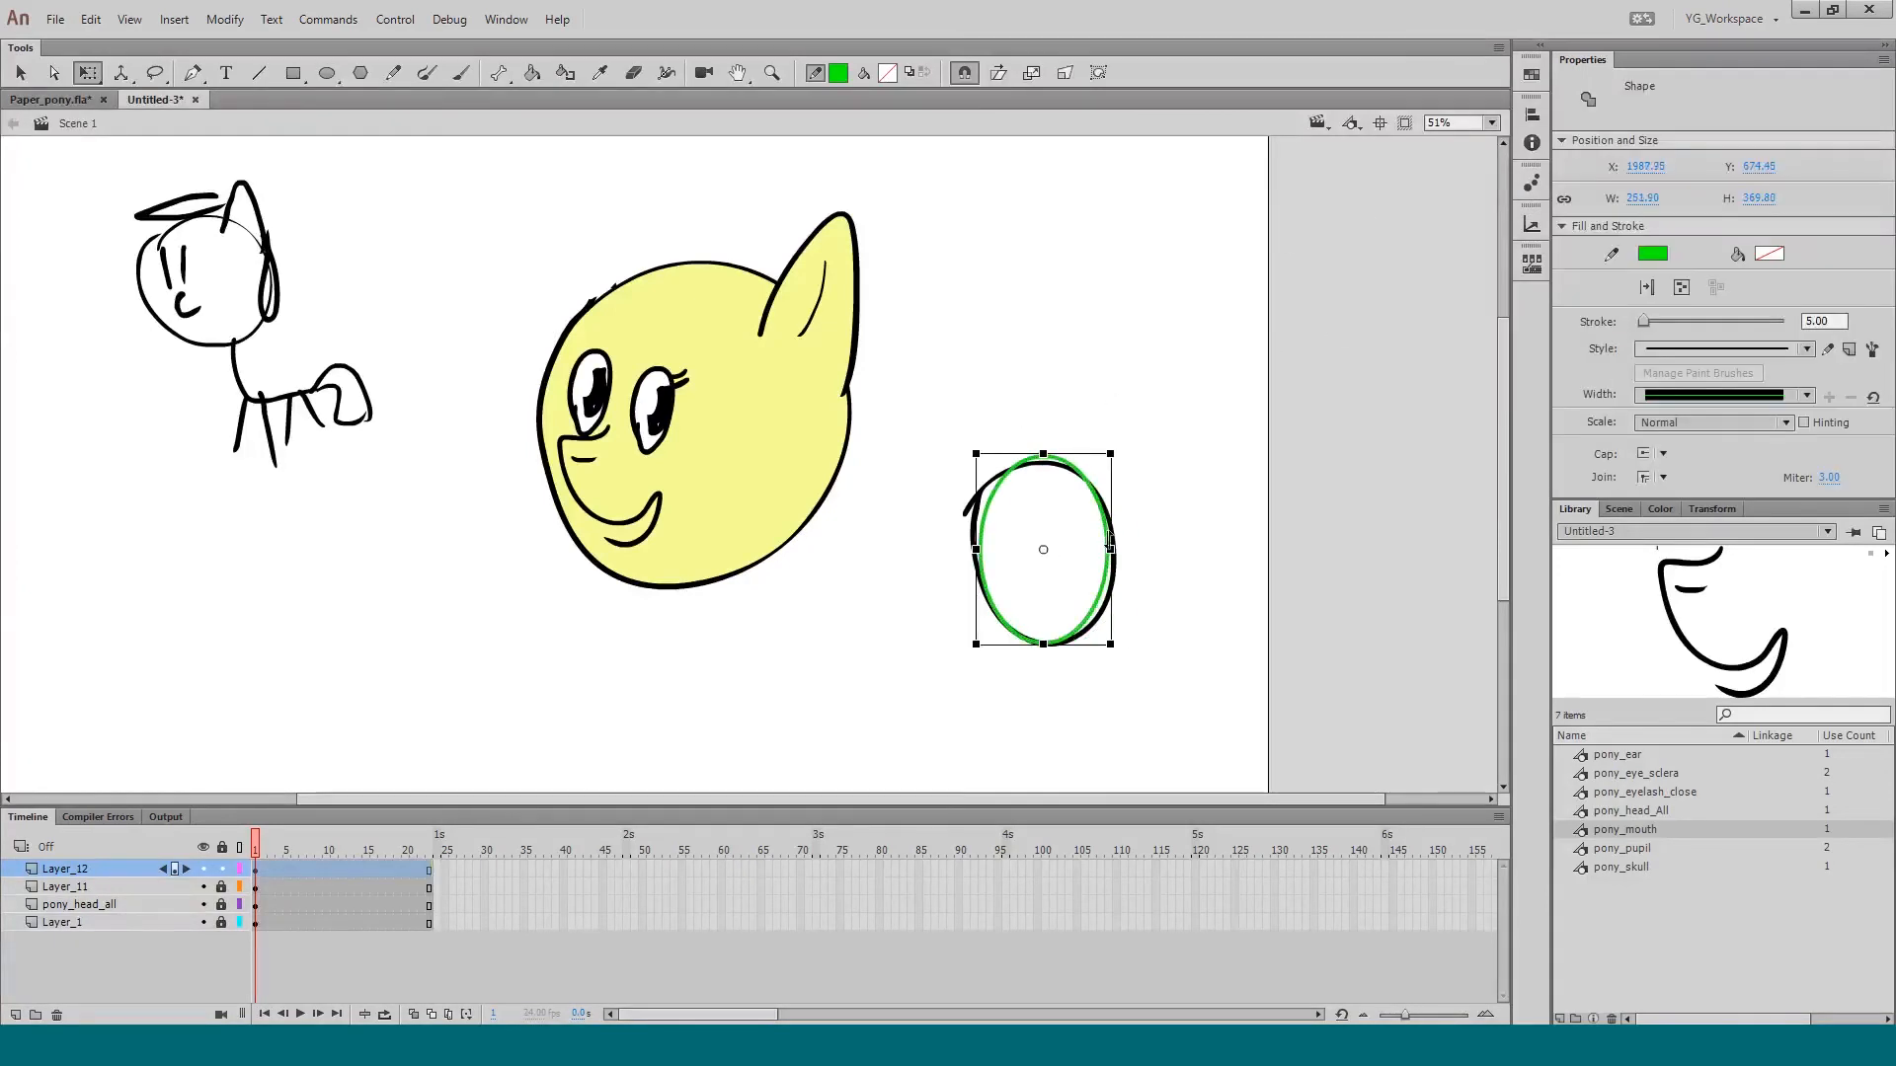
left_click_drag(972, 550, 965, 550)
left_click(962, 619)
Step: Fill the green oval with light blue #B1EBFF, and delete Layer_11 containing the brushed oval
key("k")
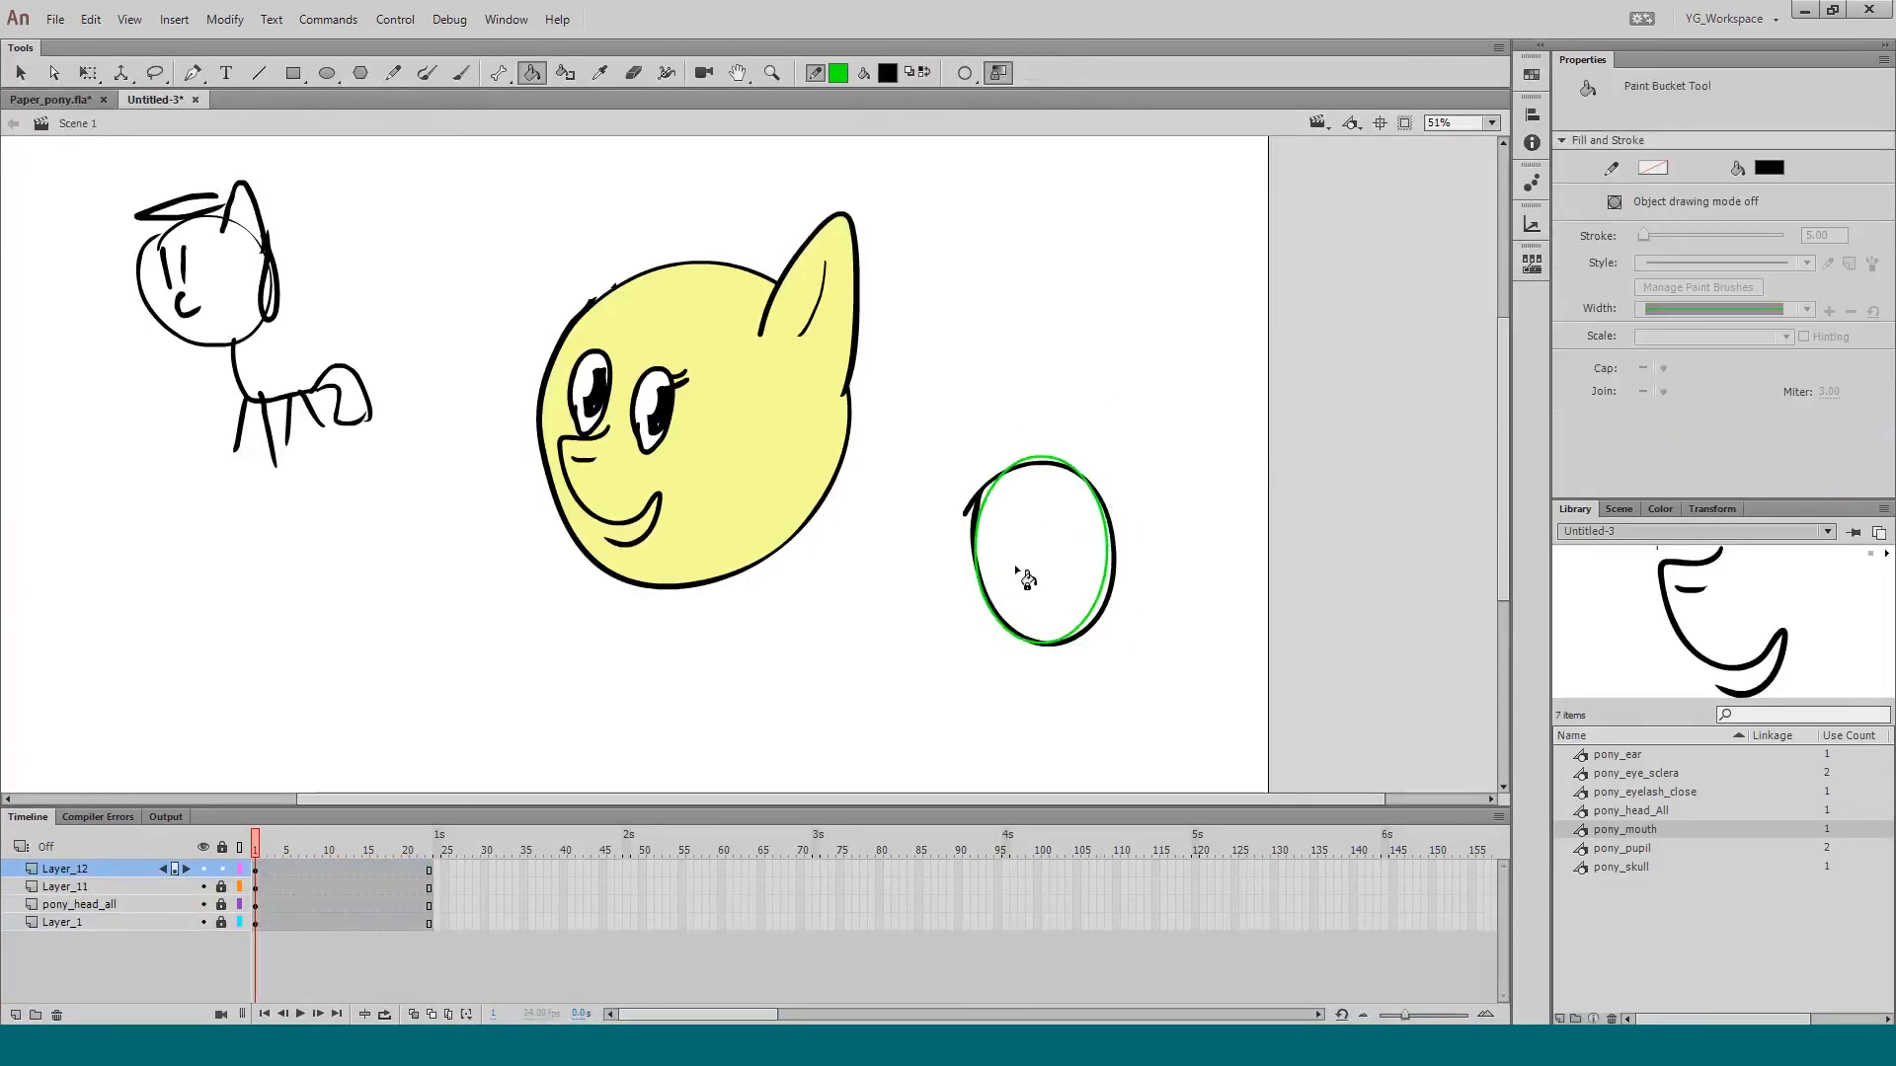
left_click(1660, 509)
left_click(1619, 628)
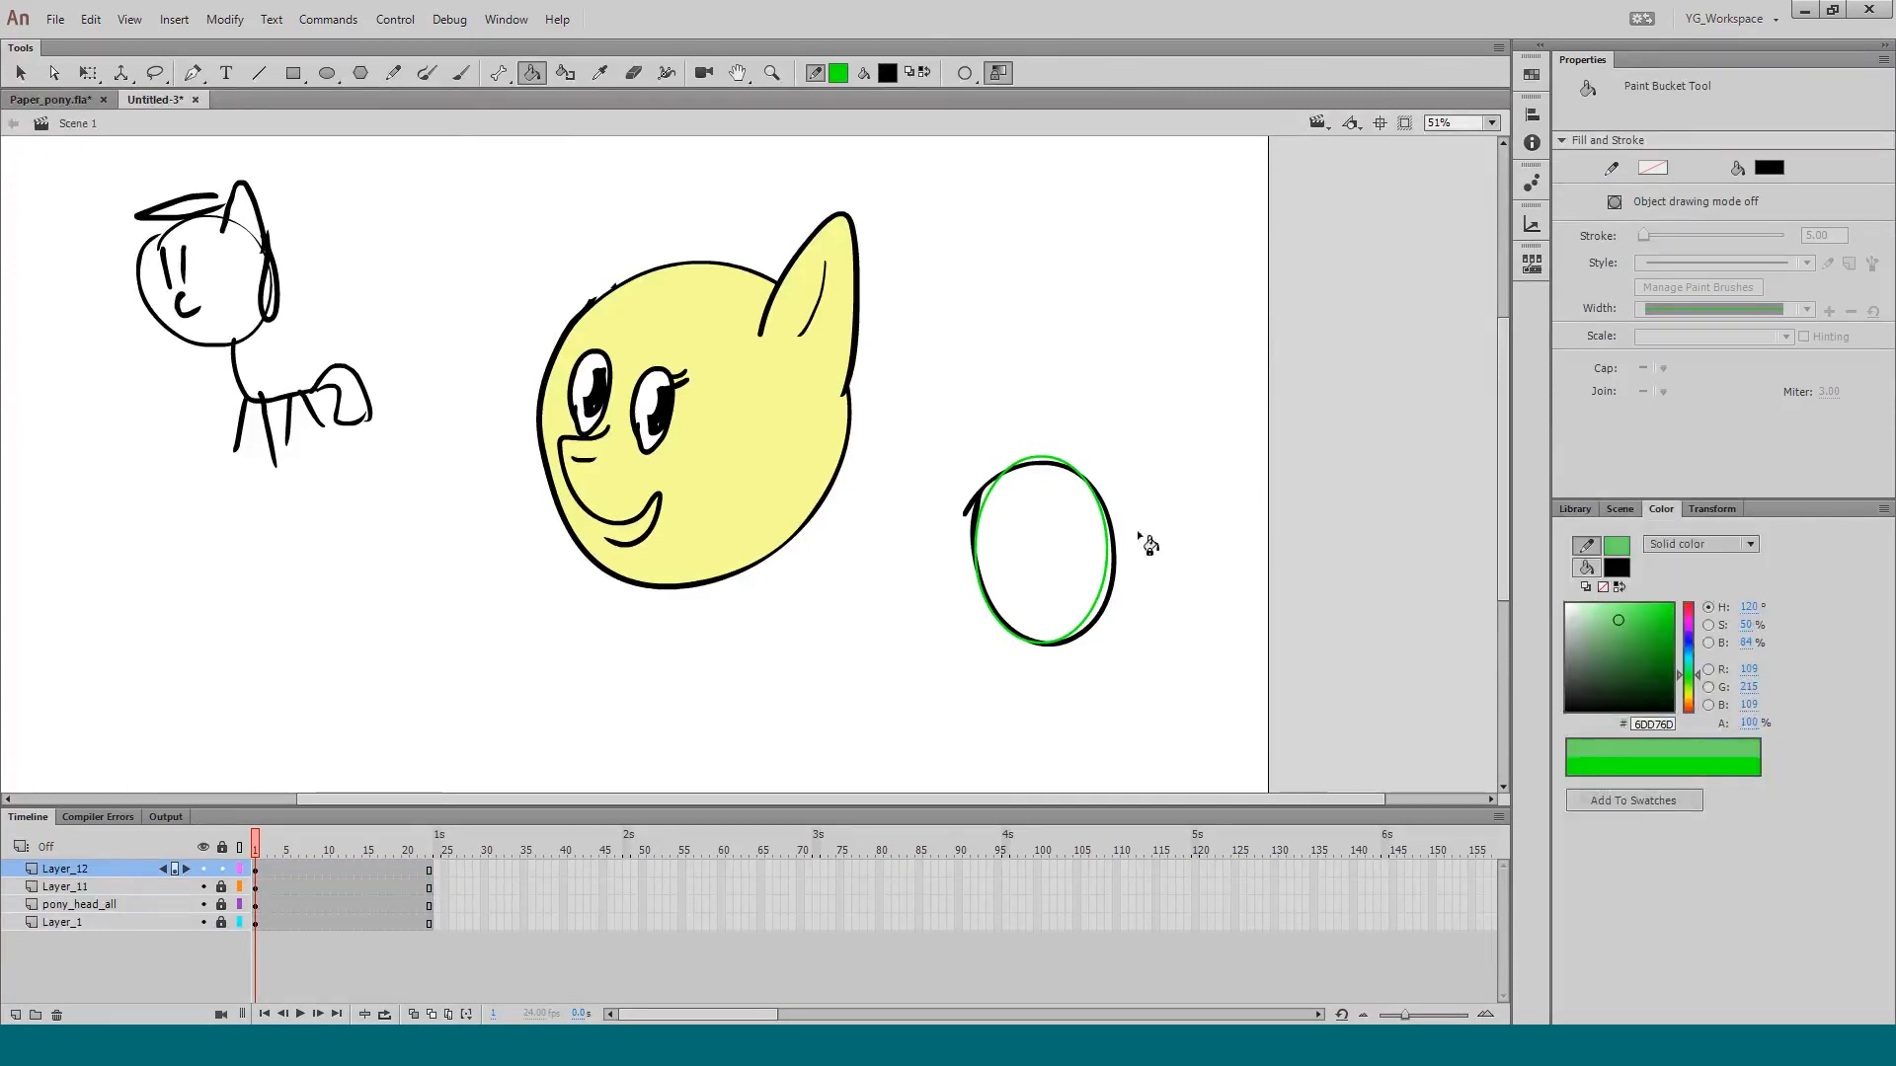
left_click(80, 889)
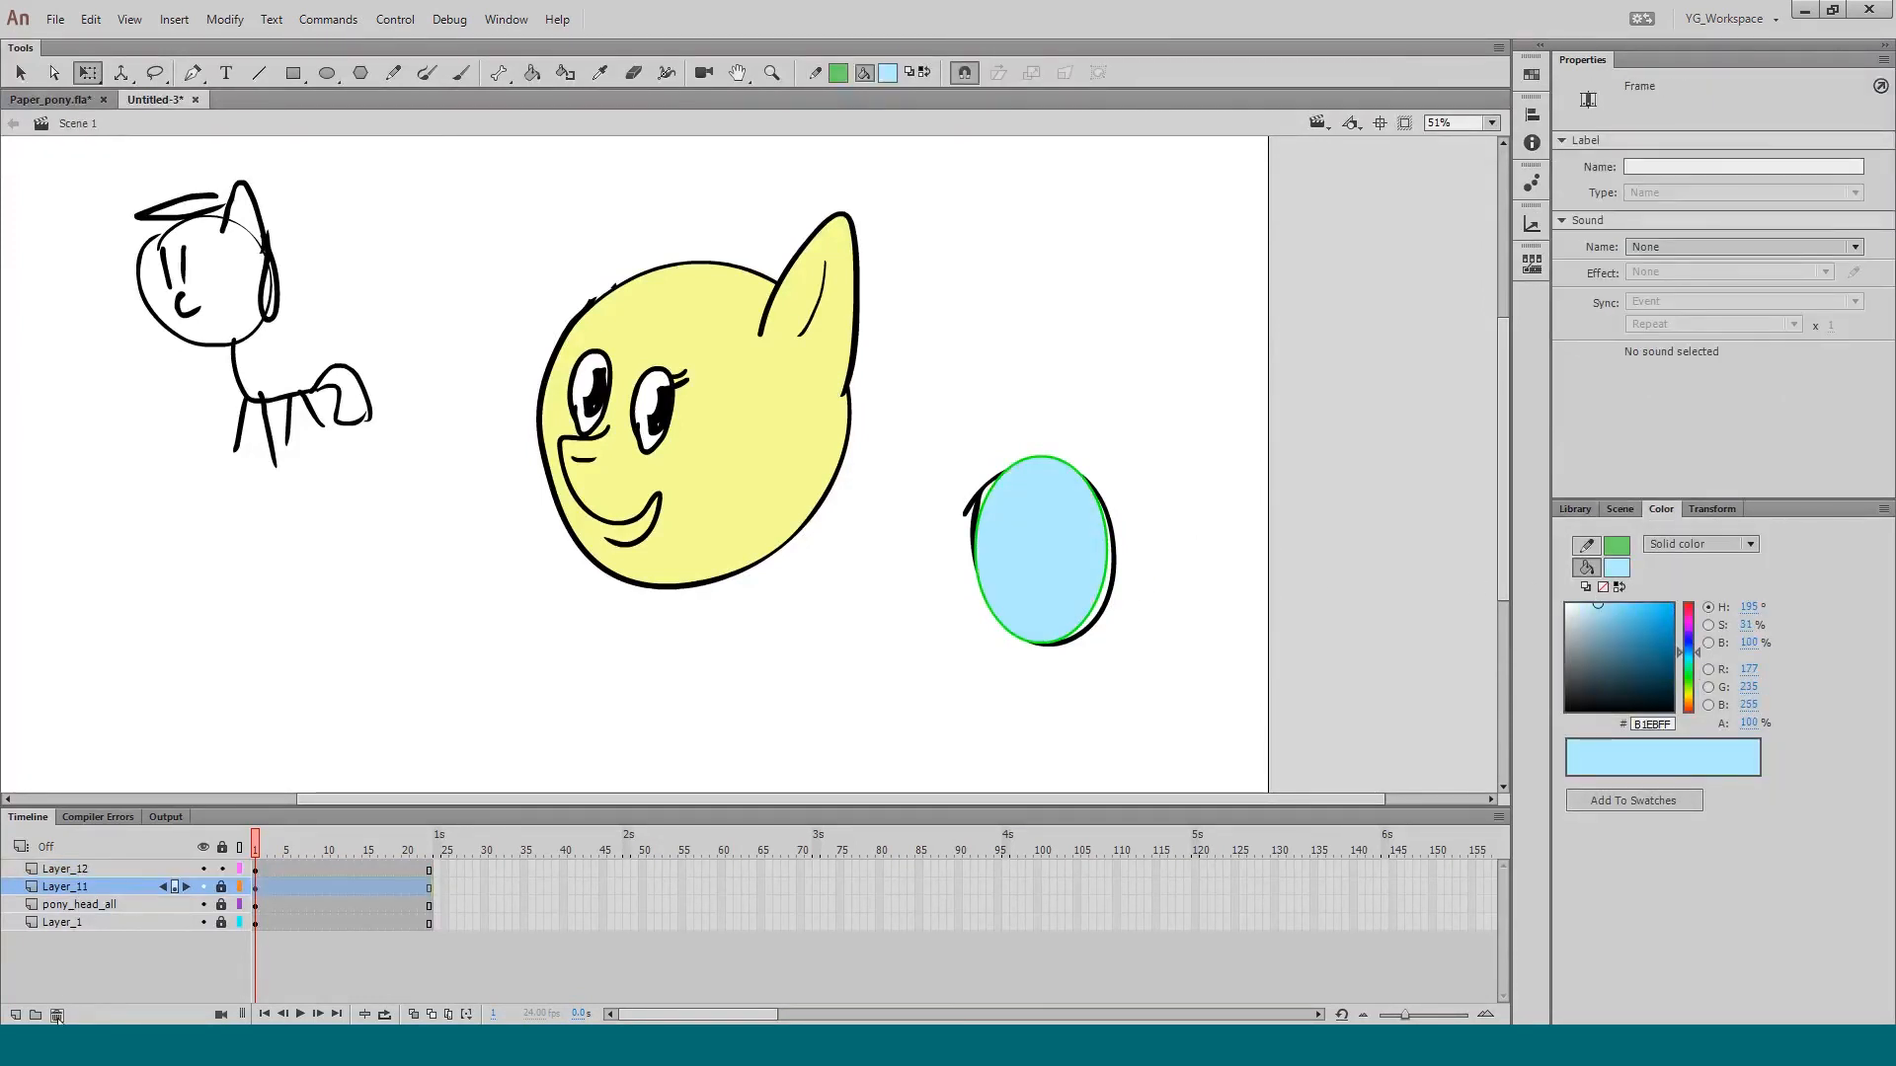
left_click(56, 1016)
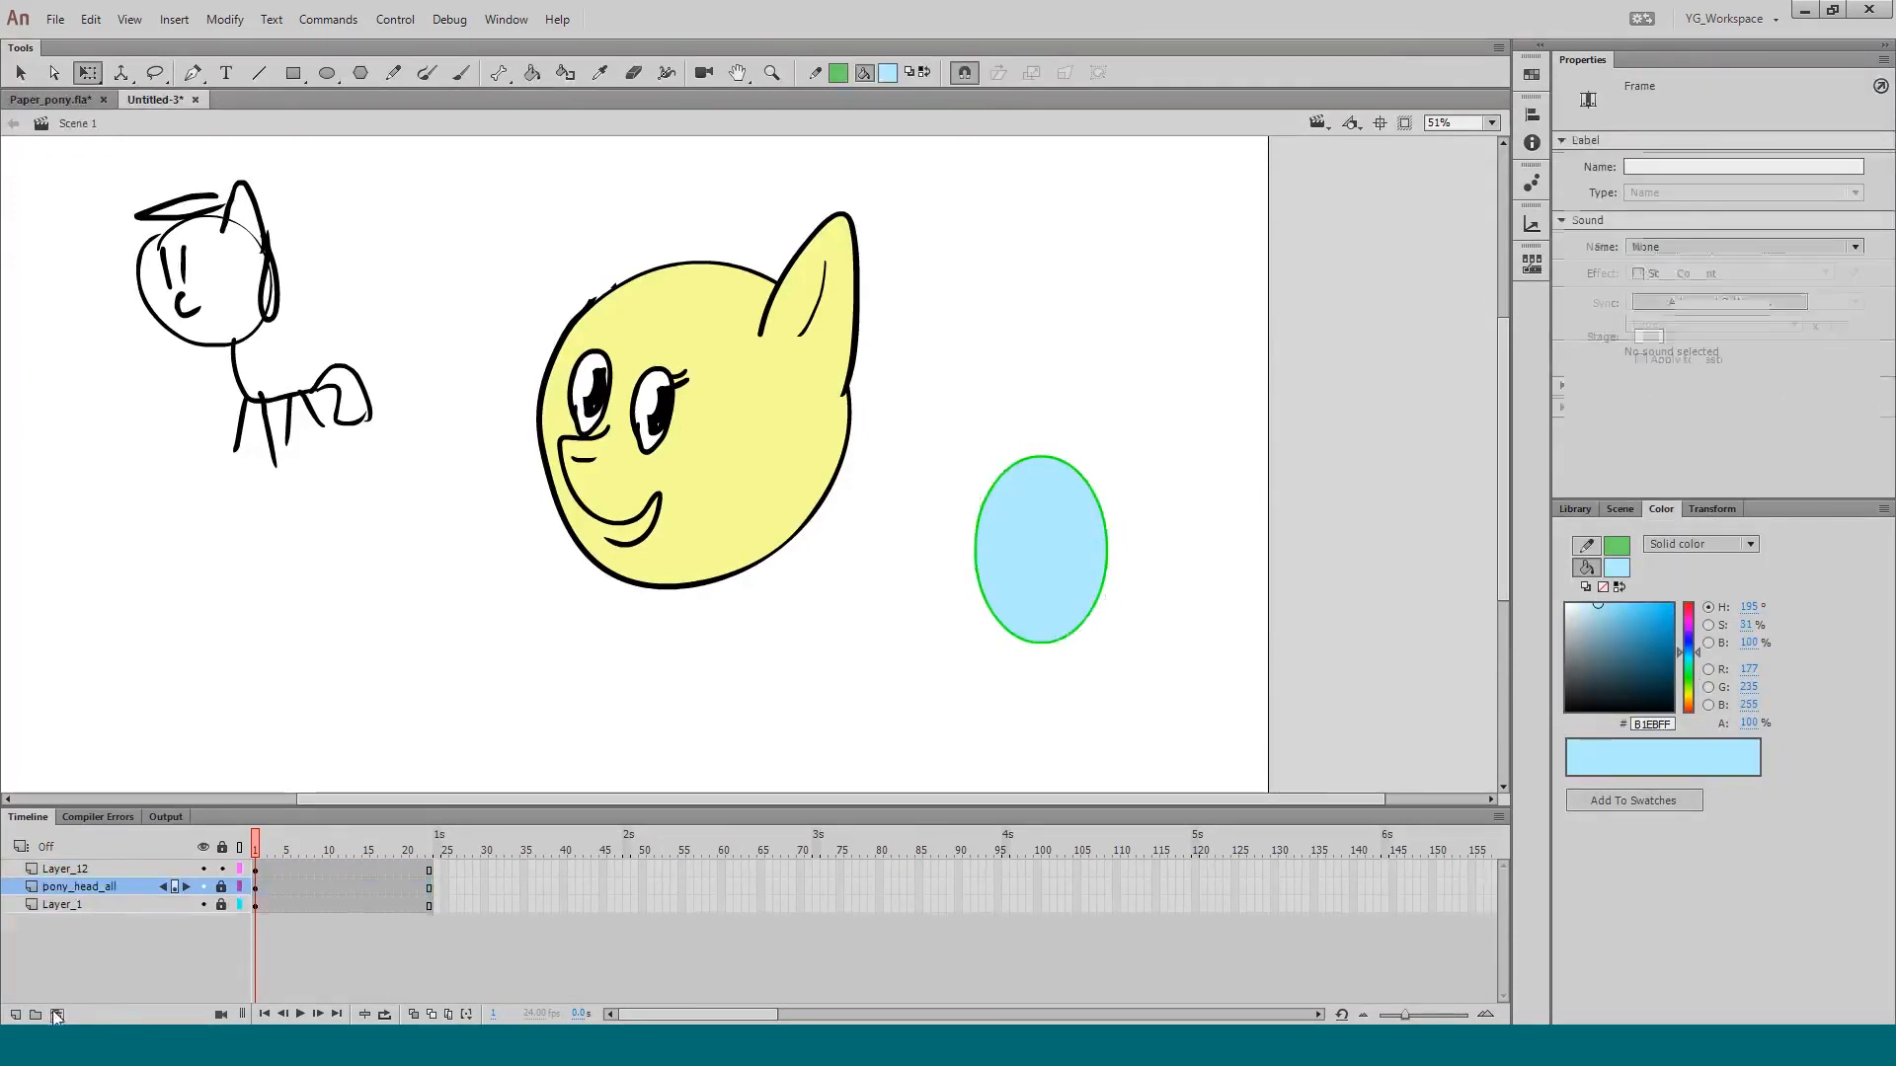
Step: Examine the anchor points on the filled green oval with the Subselection tool
left_click(991, 553)
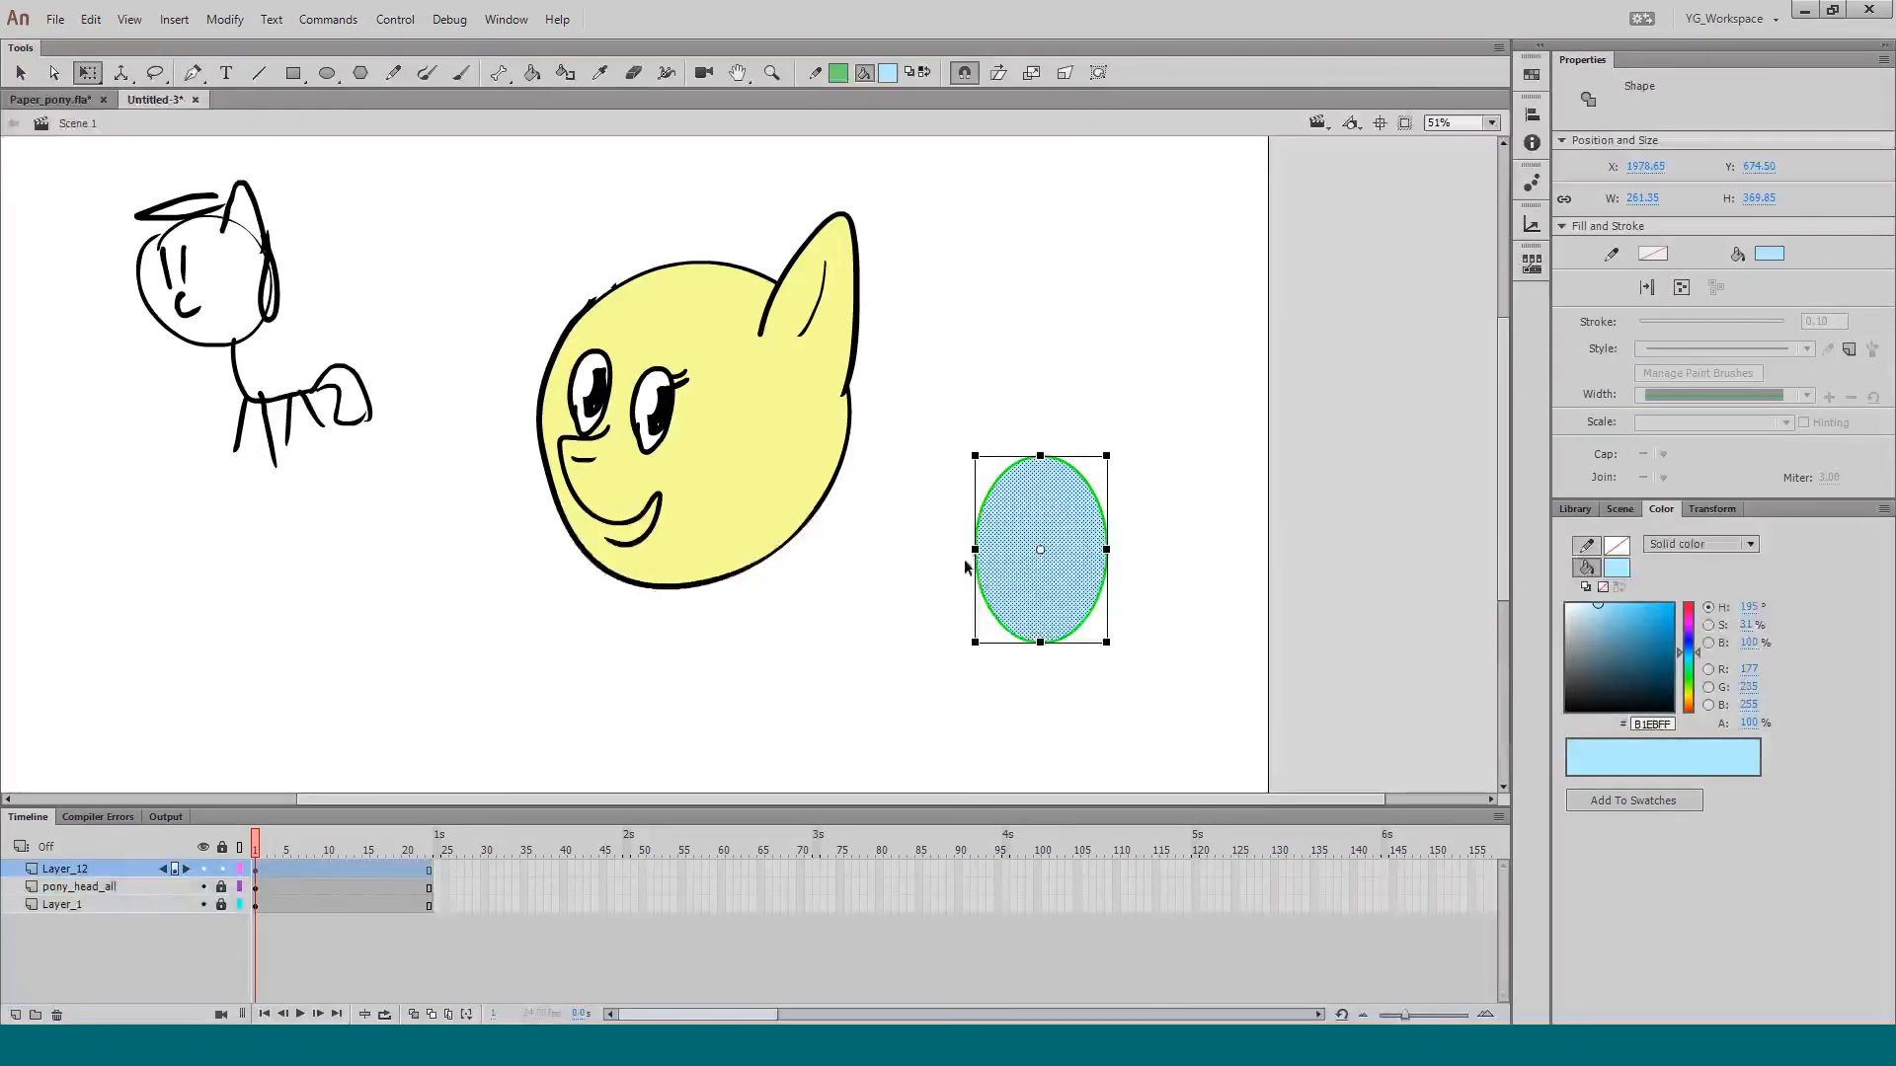
left_click(930, 613)
key("a")
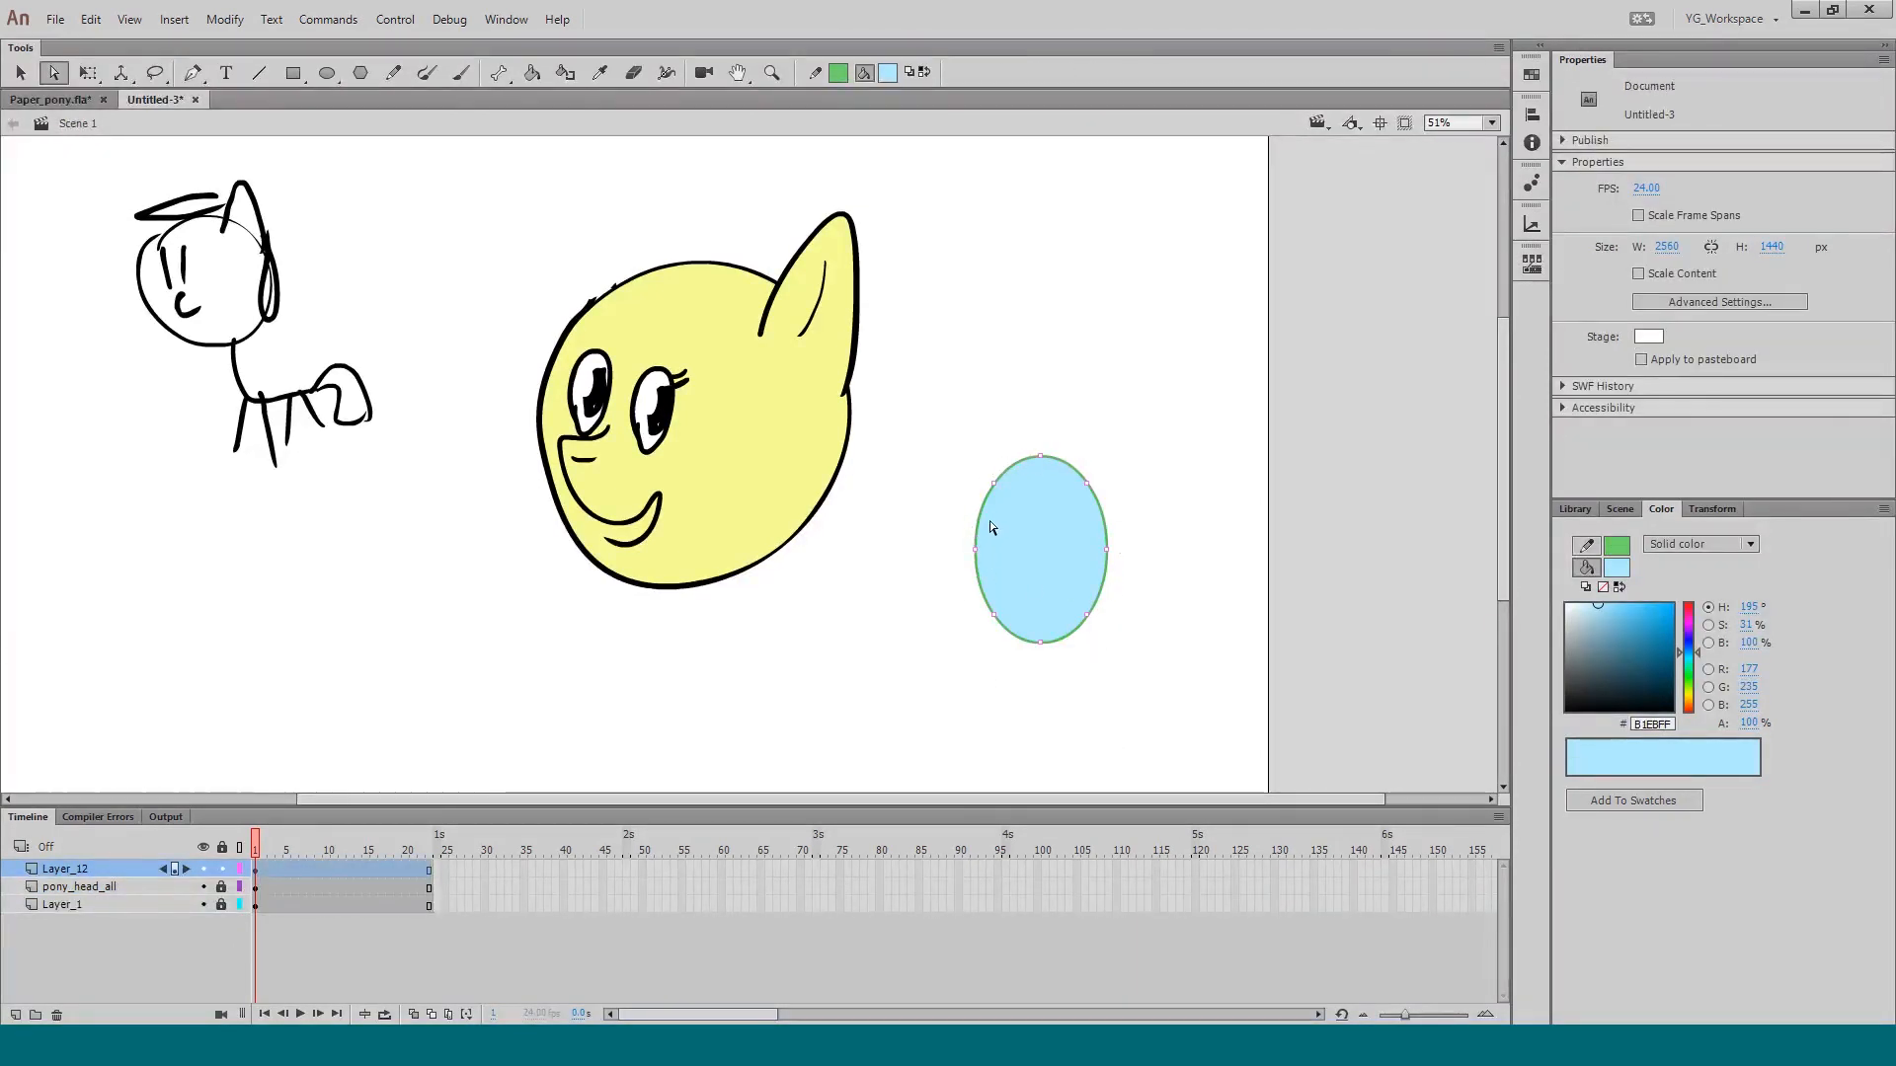
Step: Paint a light blue oval outline about 324 by 368 px with the Brush tool above the filled oval
key("b")
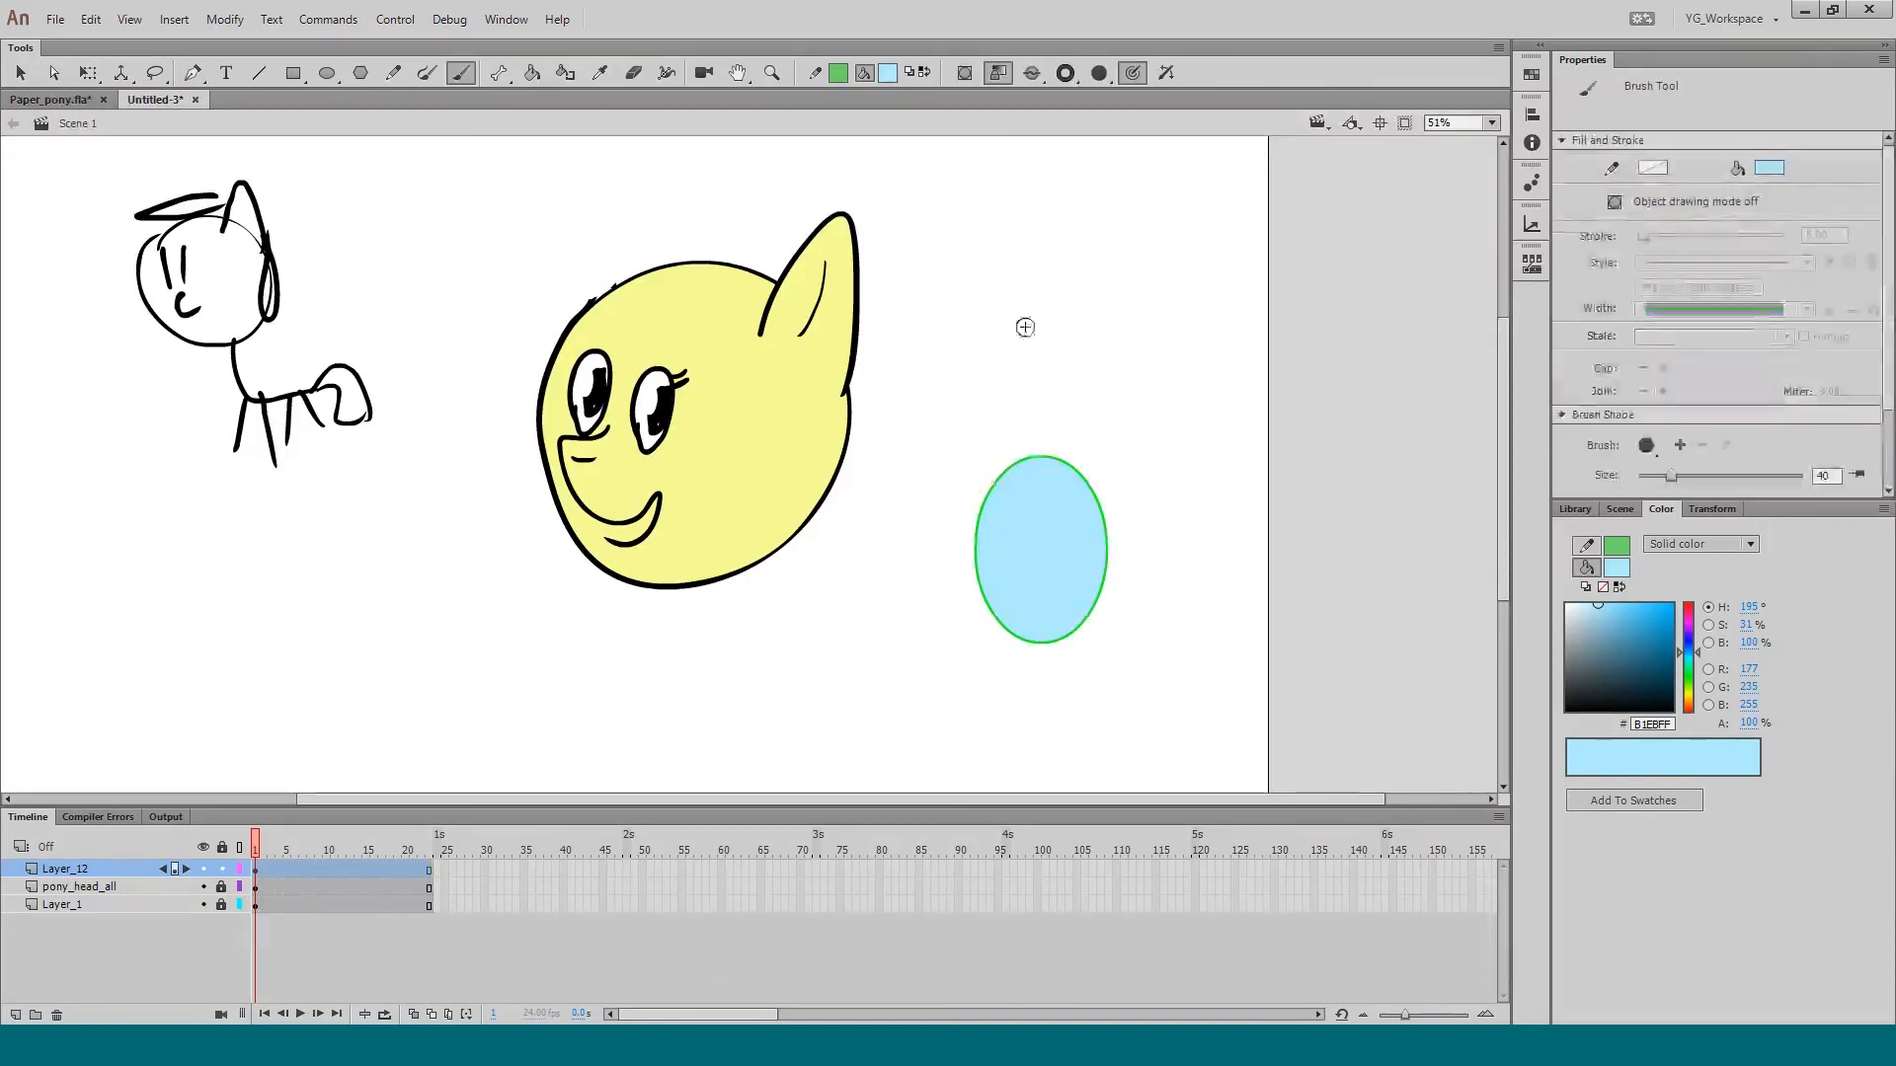
mouse_move(1017, 282)
left_mouse_down()
mouse_move(1055, 249)
mouse_move(1082, 428)
mouse_move(1031, 260)
left_mouse_up()
key("q")
Step: Compare the anchor points of the brushed light blue outline with those of the green oval's stroke
left_click(991, 298)
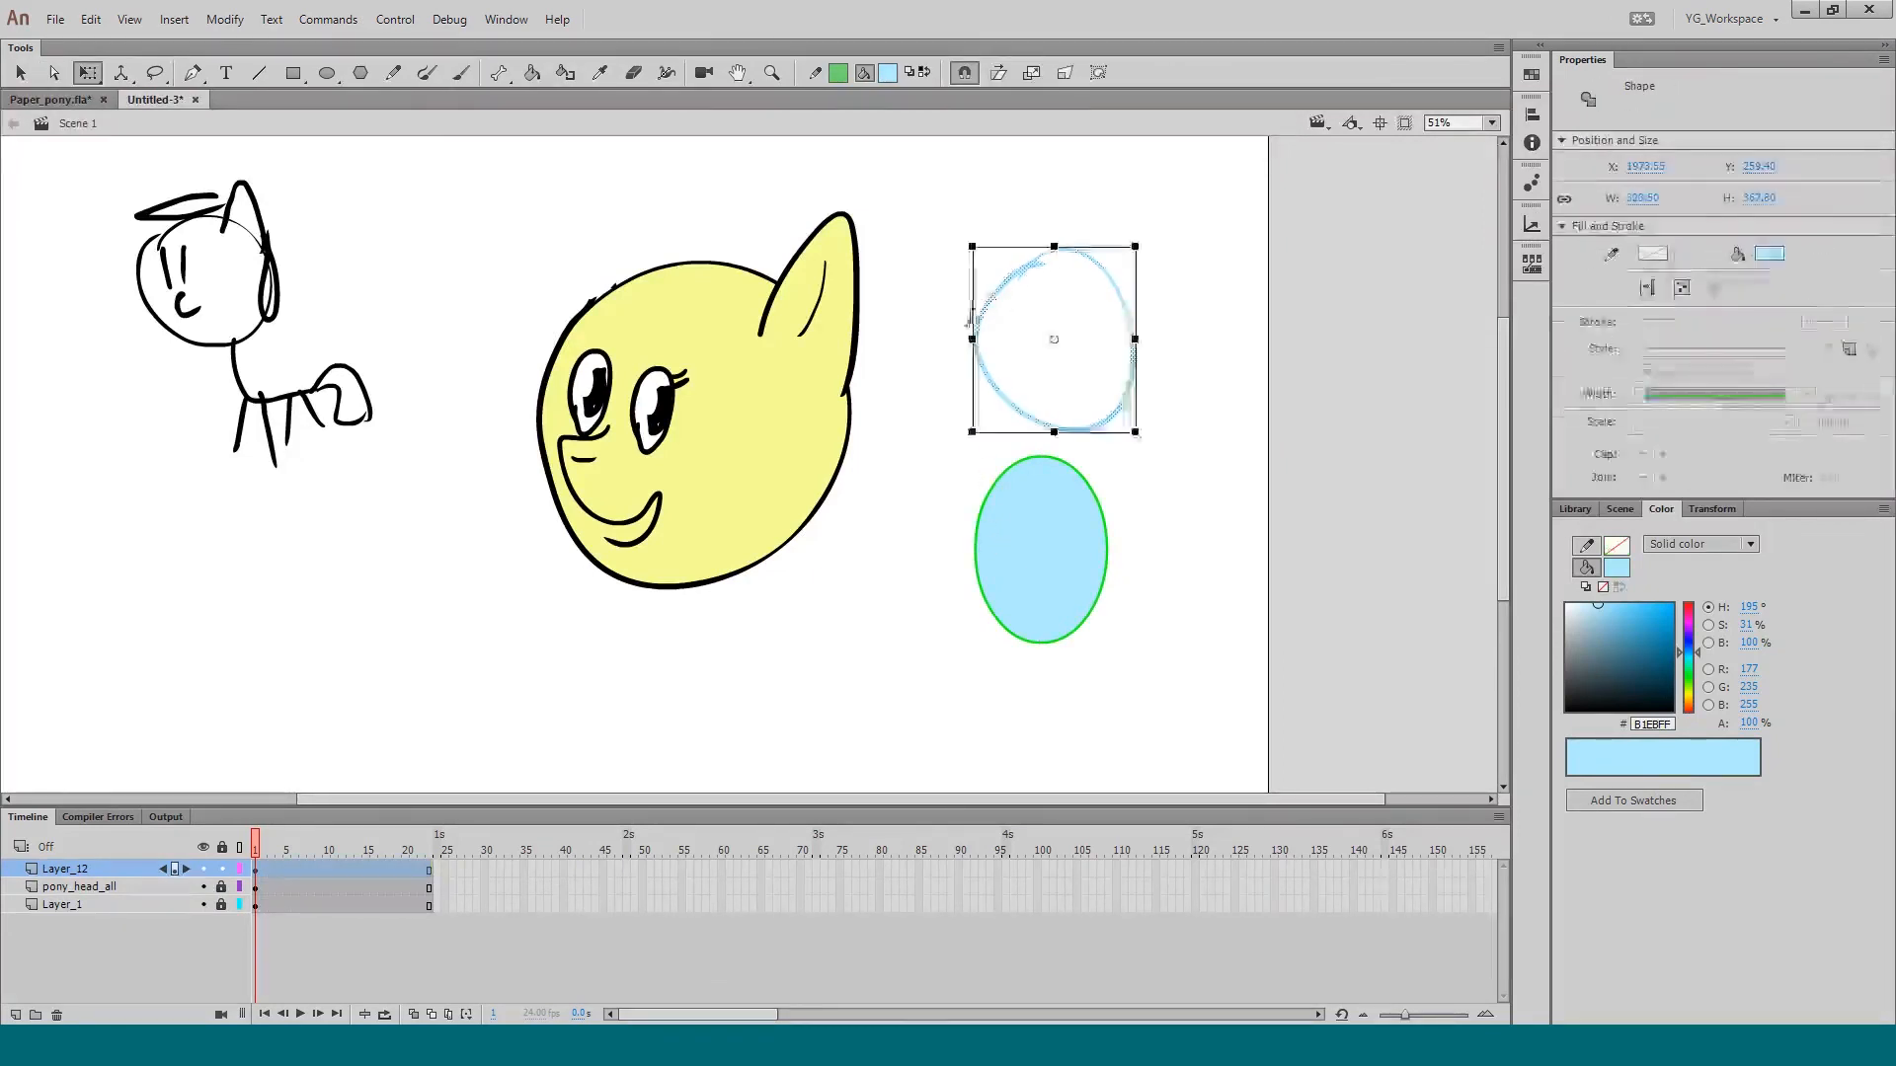
key("a")
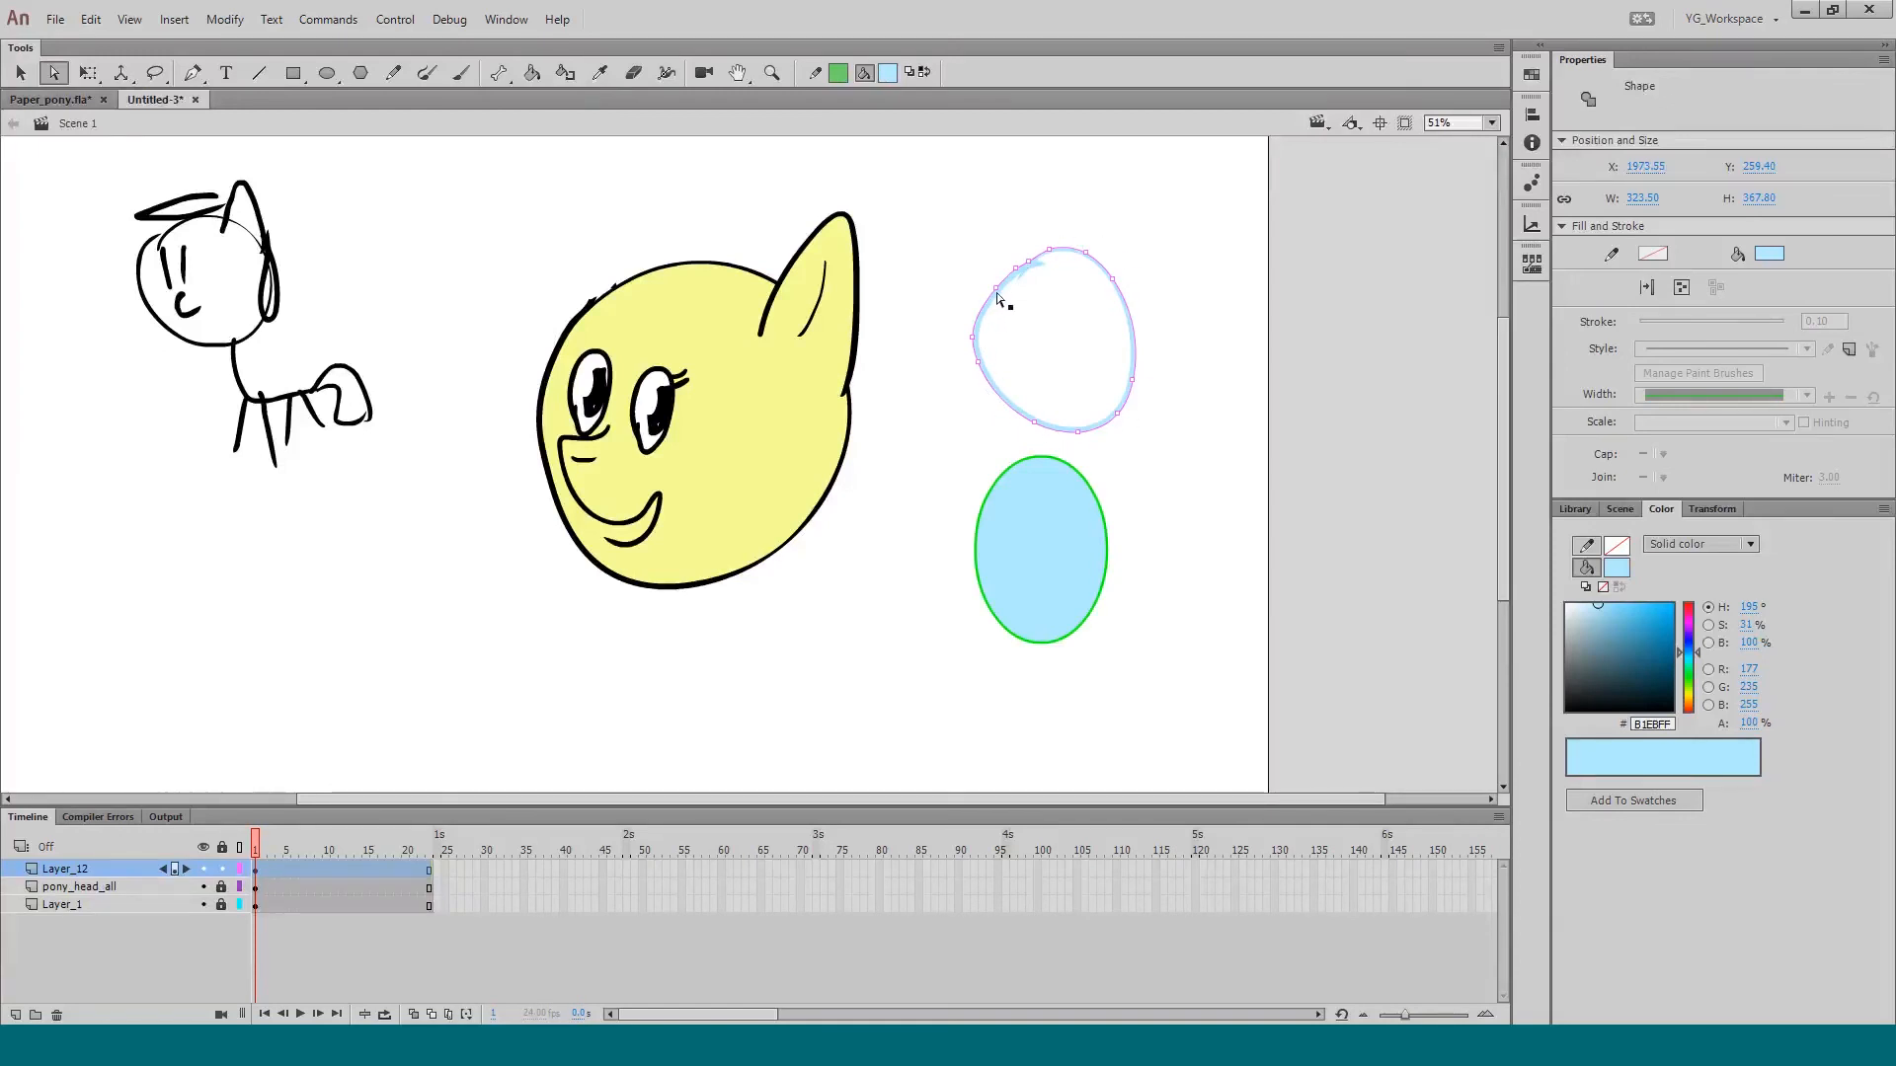
left_click(1000, 301)
key("q")
left_click(997, 478)
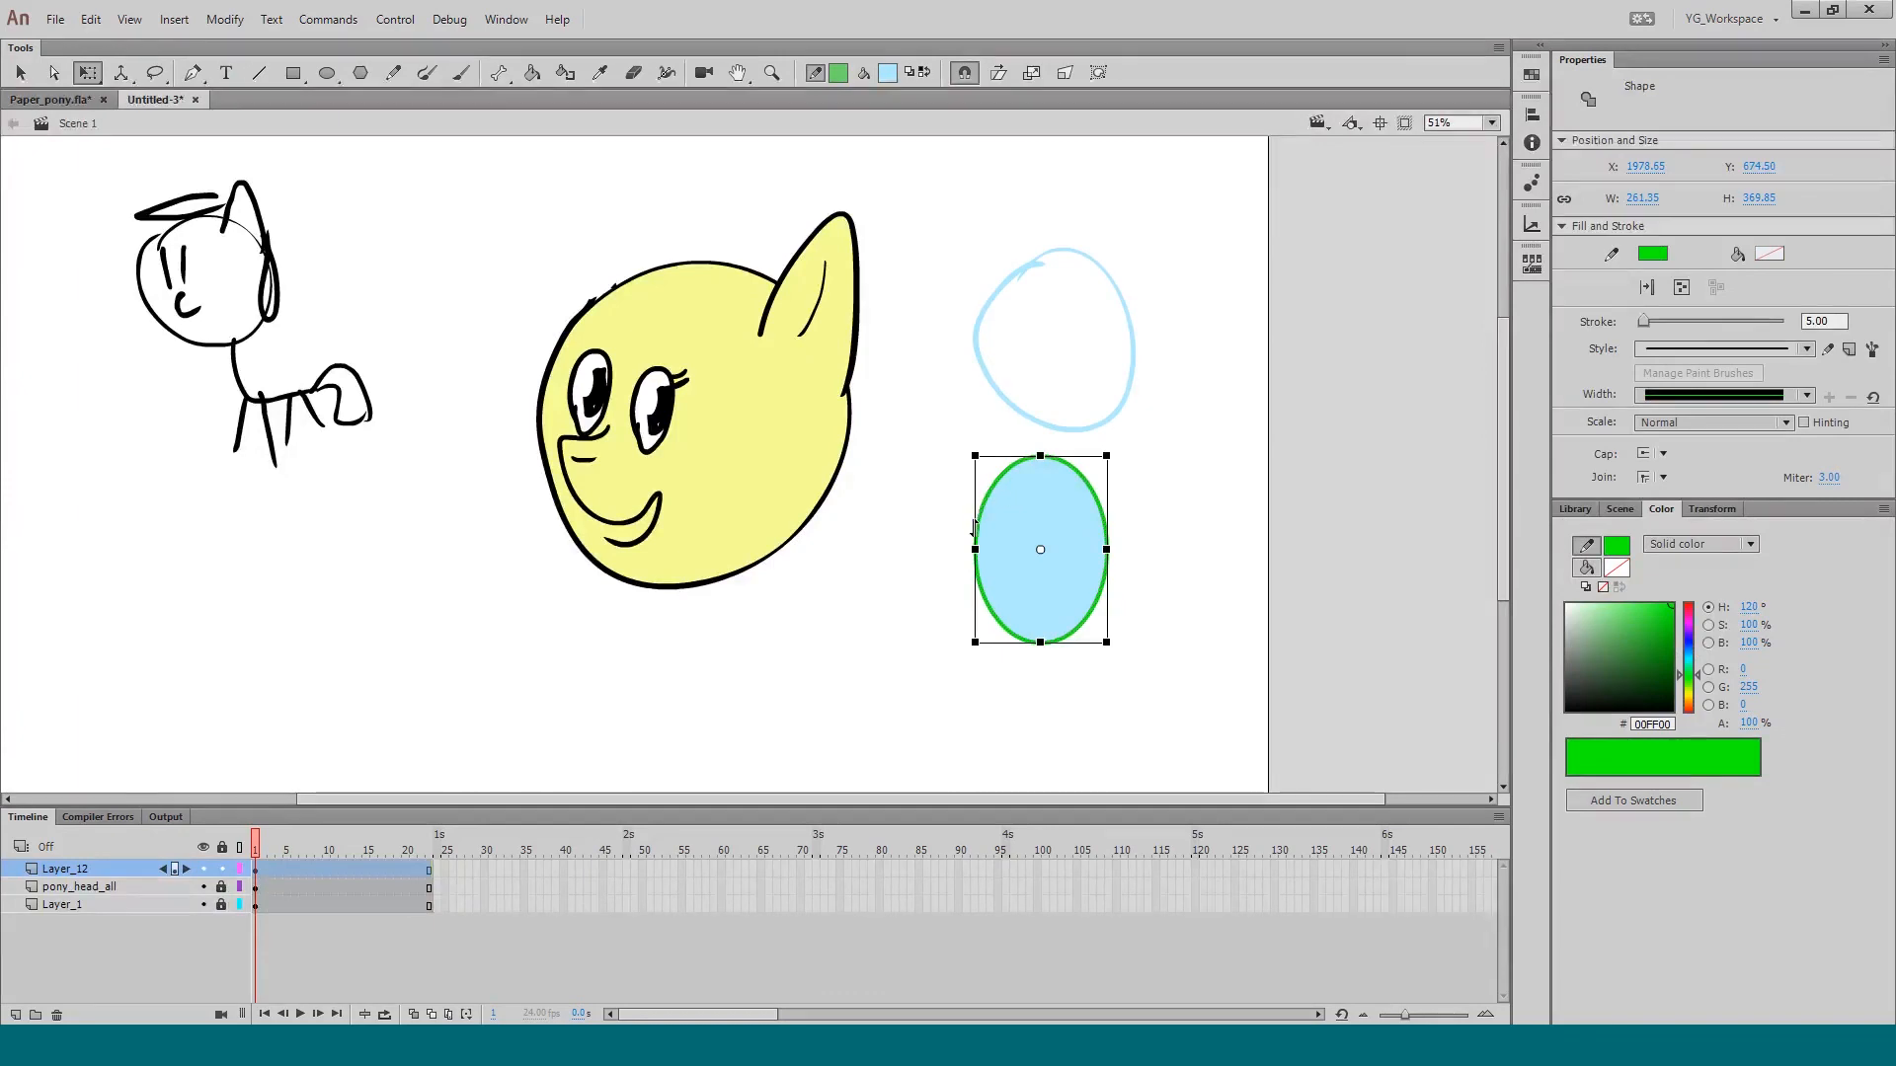
key("a")
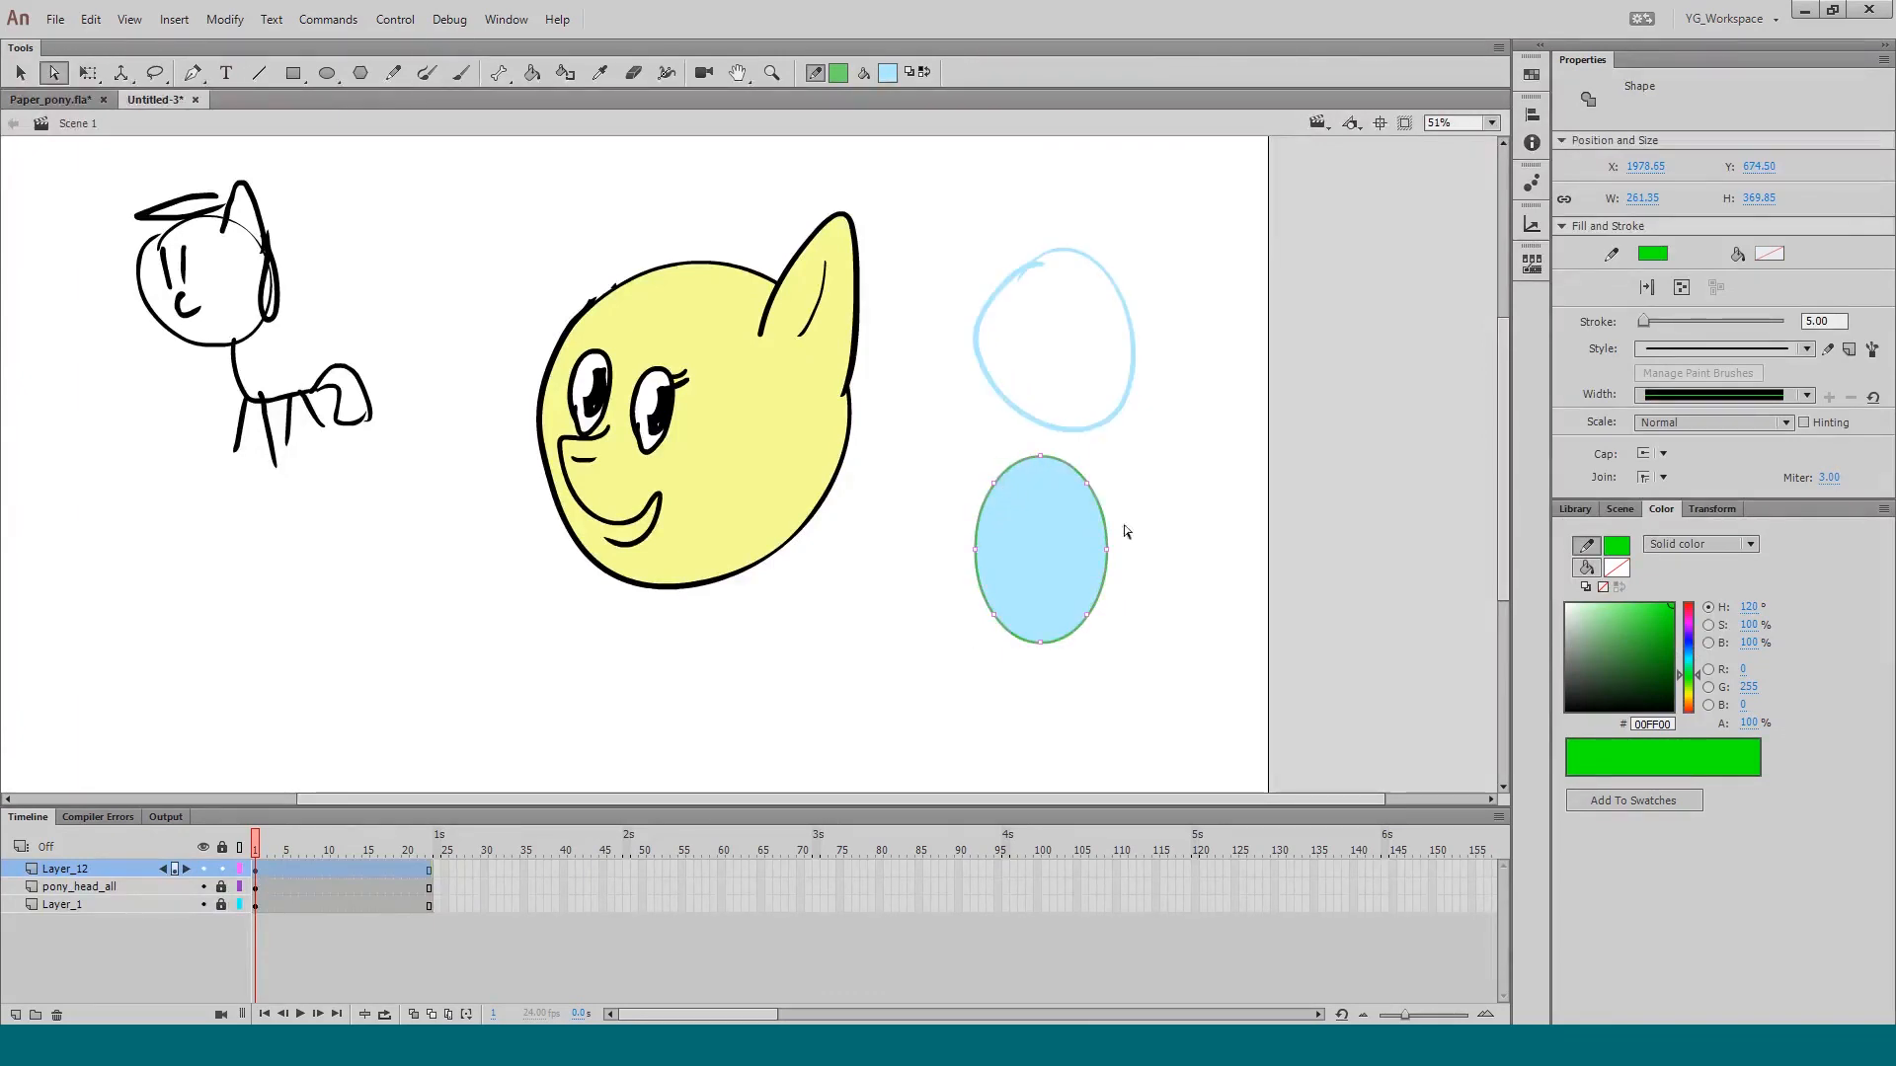